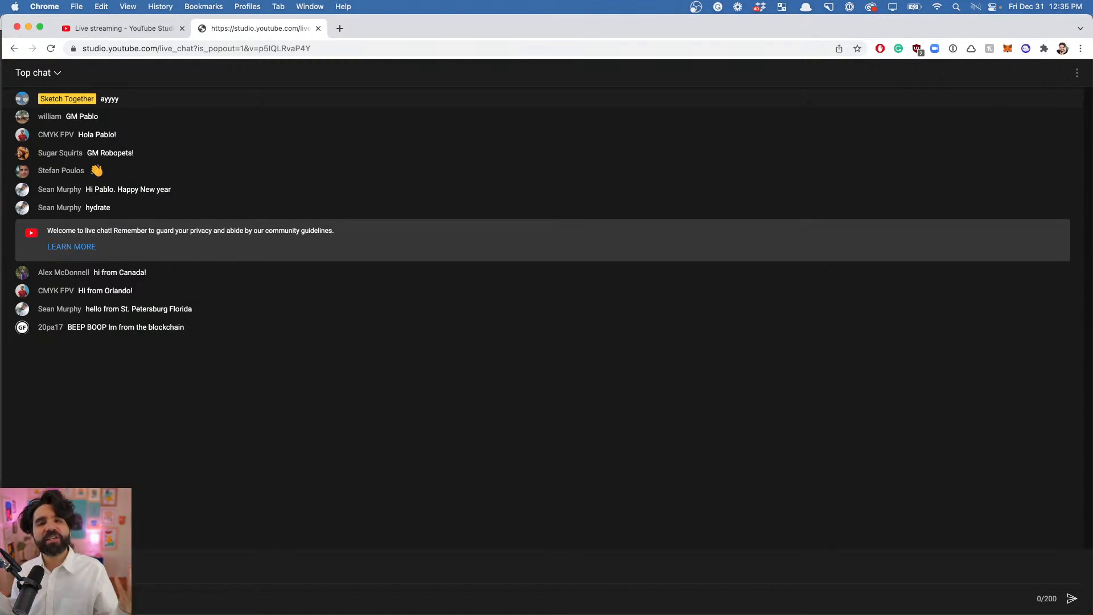
# - Switch to OBS and widen its window to the full width of the screen
pyautogui.press('super+Tab')
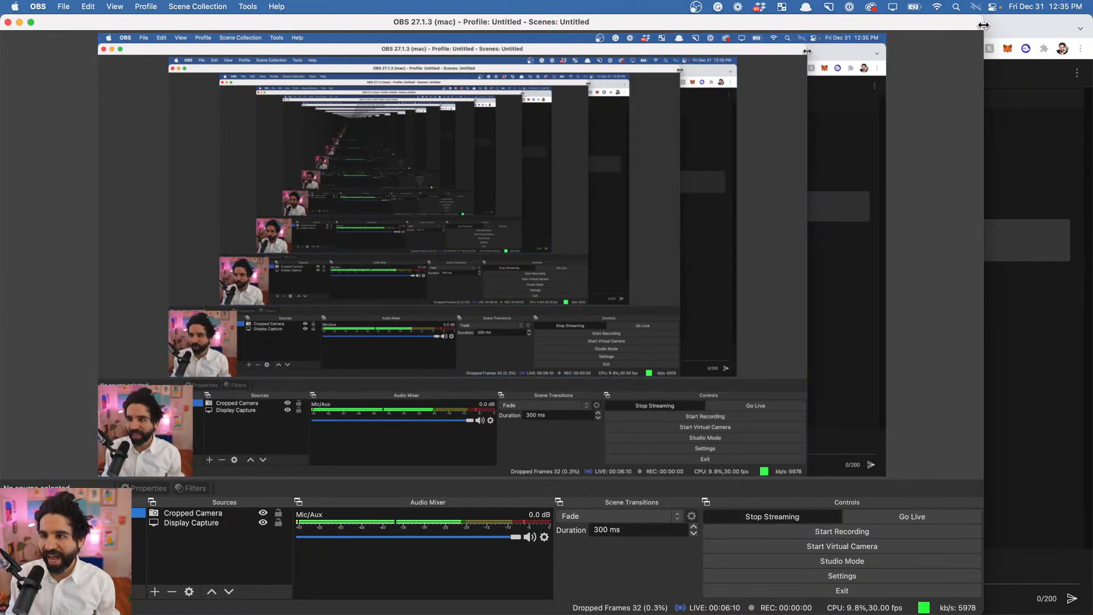
pyautogui.moveTo(985, 24); pyautogui.dragTo(1092, 24)
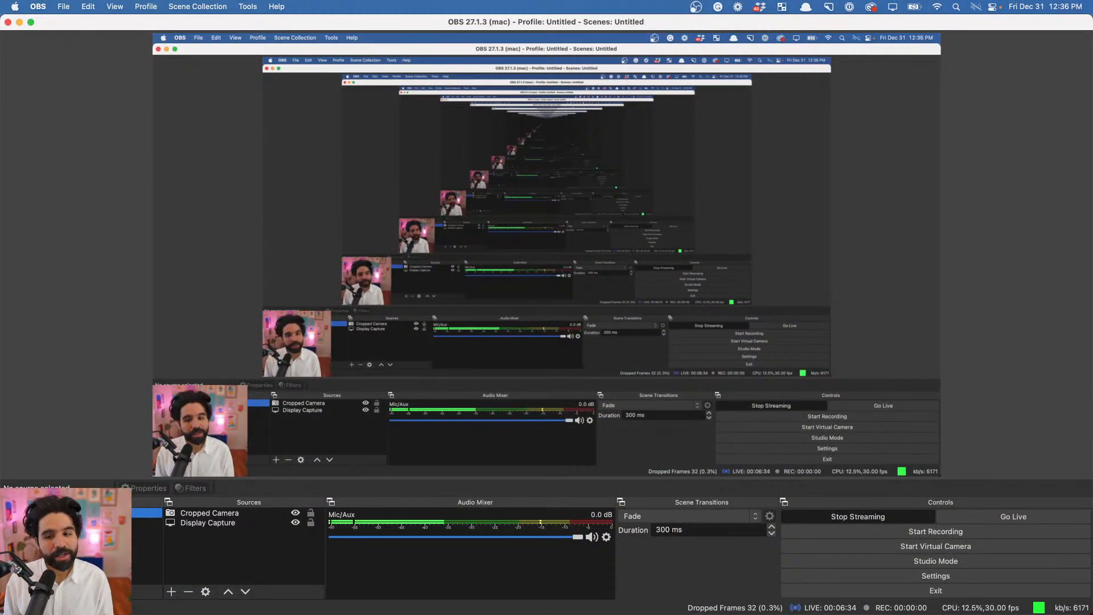
# - Switch to Figma and examine the hand-drawn building and nature sketches and the island mockup on the Exterior page
pyautogui.press('super+Tab')
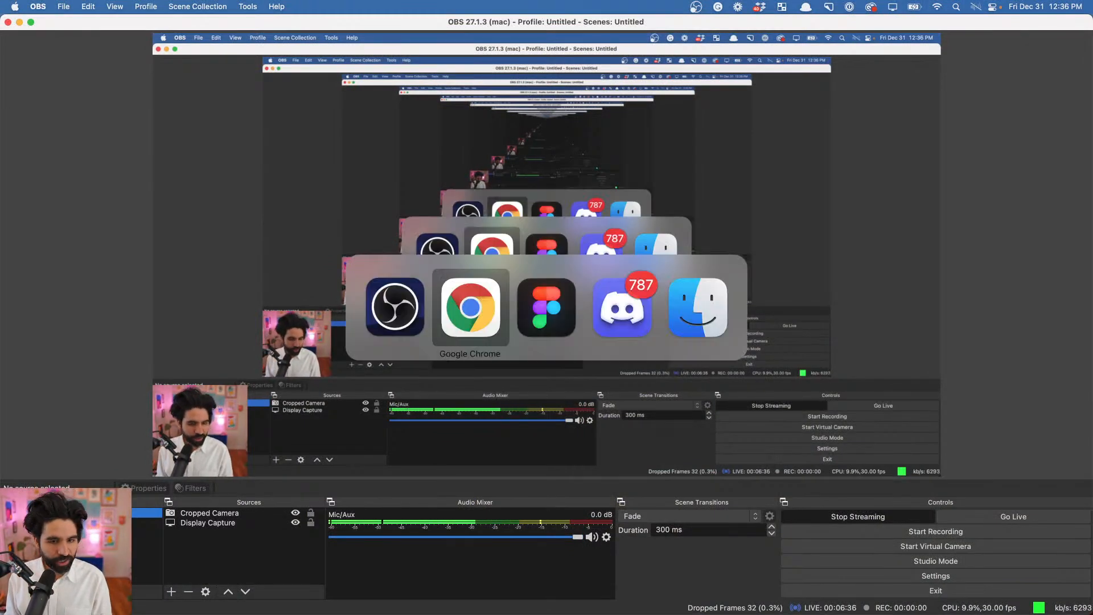
pyautogui.press('super+Tab')
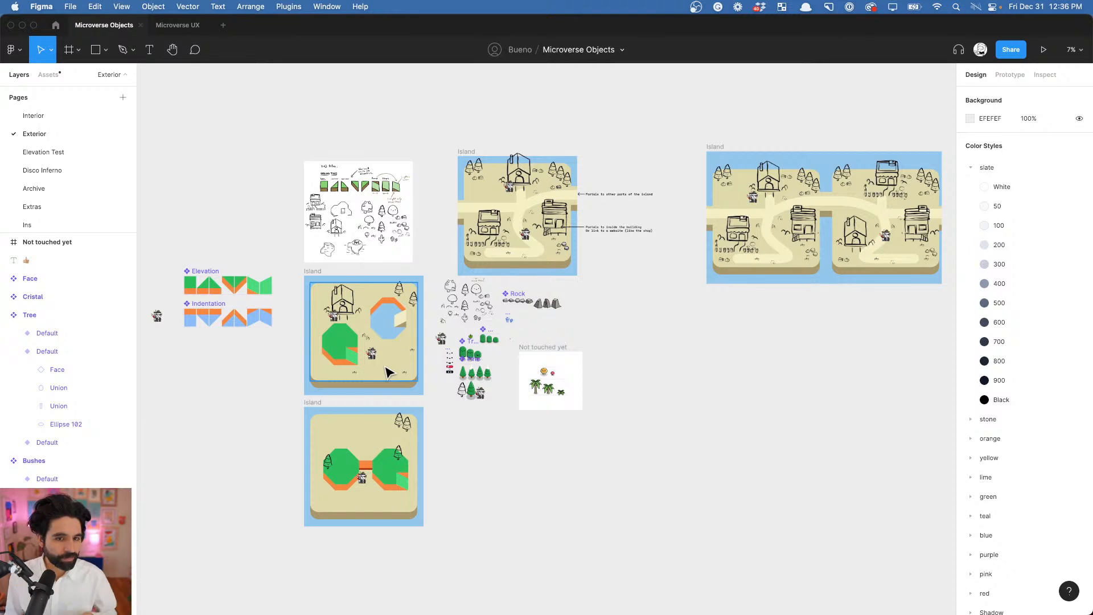
pyautogui.scroll(2, 359, 221)
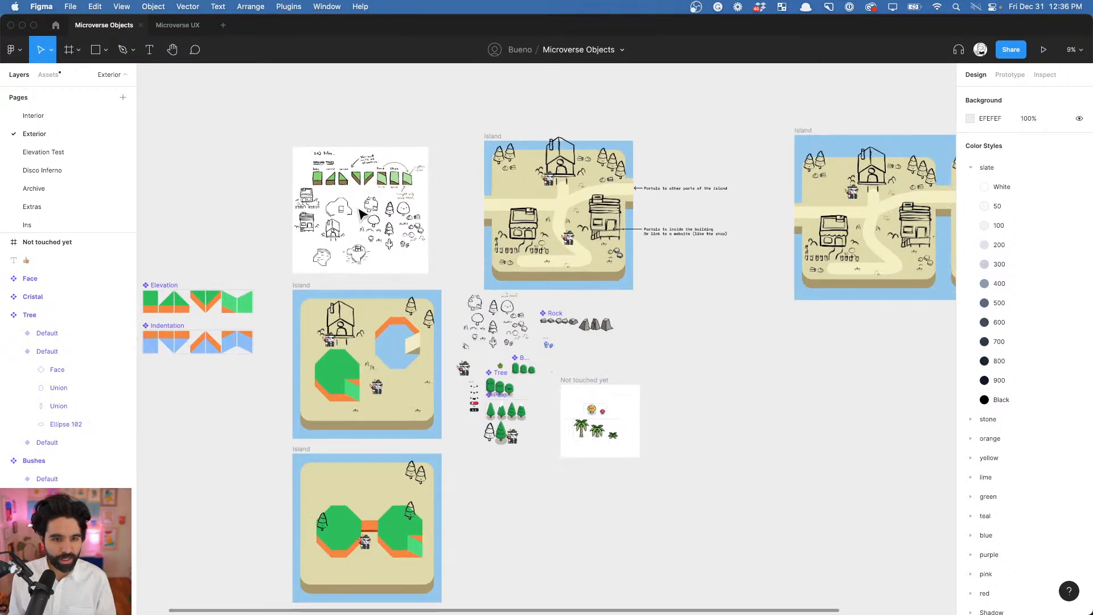
pyautogui.scroll(10, 360, 214)
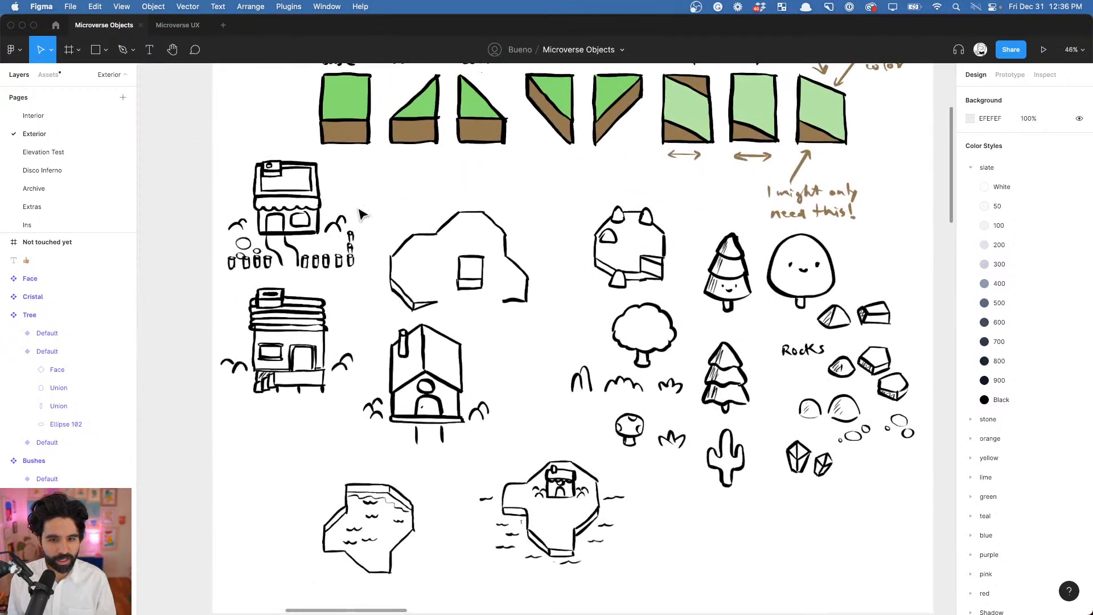
pyautogui.scroll(-2, 360, 214)
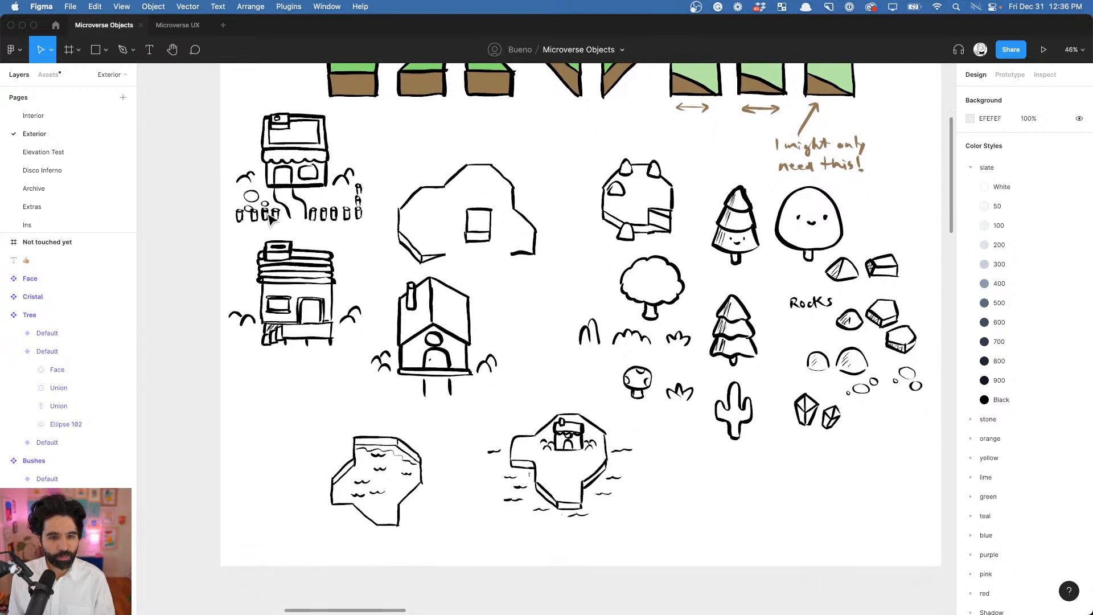
pyautogui.scroll(4, 270, 219)
pyautogui.scroll(-3, 270, 219)
pyautogui.scroll(1, 272, 221)
pyautogui.scroll(-1, 268, 214)
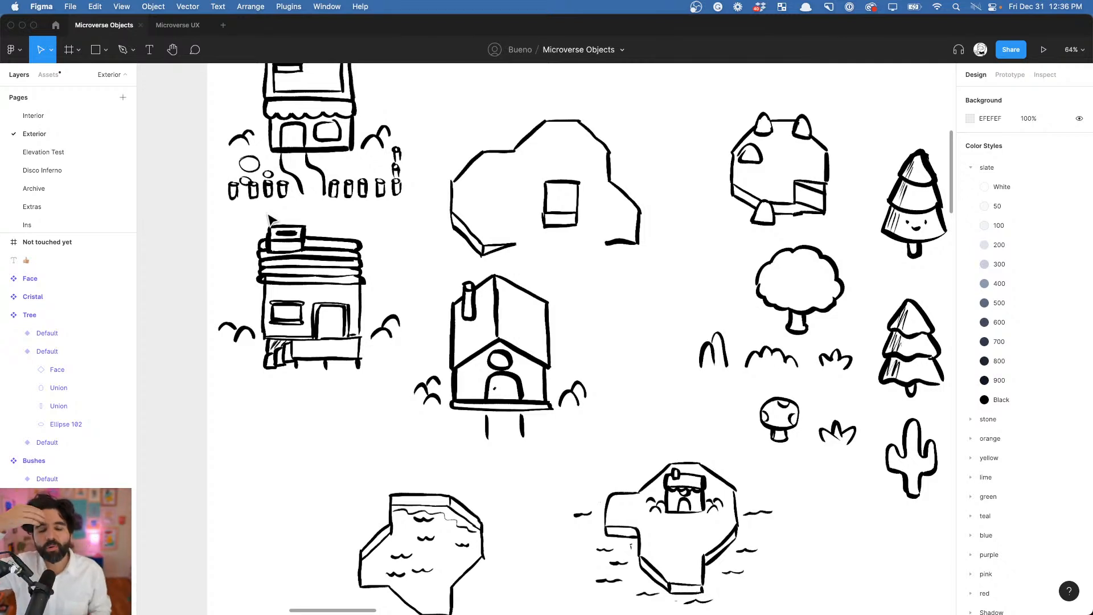
pyautogui.keyDown('ctrl'); pyautogui.scroll(-5, 271, 219); pyautogui.keyUp('ctrl')
pyautogui.keyDown('ctrl'); pyautogui.scroll(5, 271, 220); pyautogui.keyUp('ctrl')
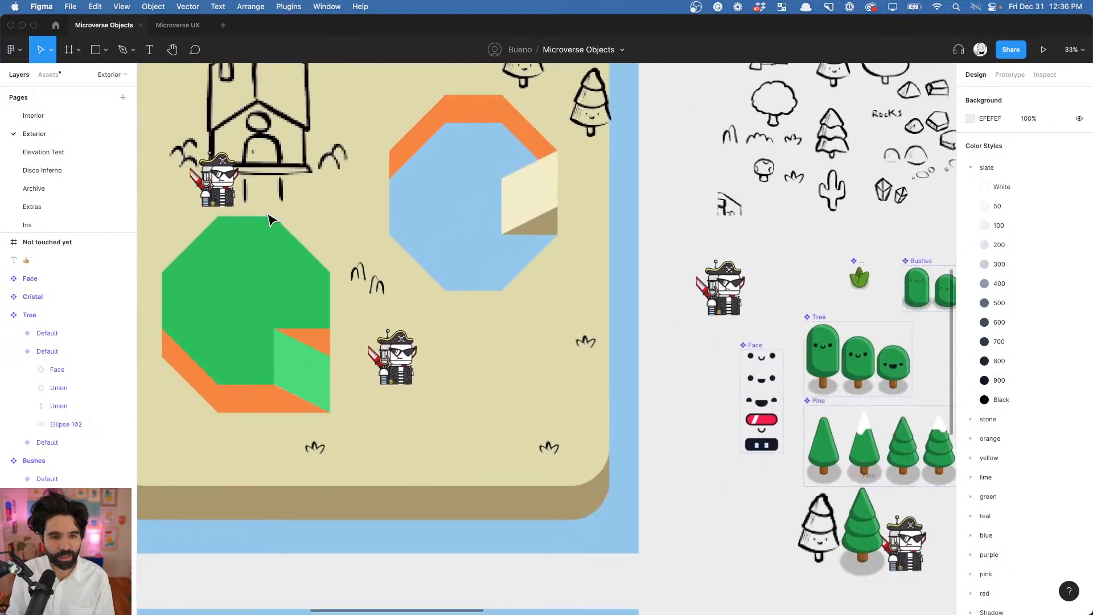
pyautogui.scroll(3, 271, 219)
pyautogui.hscroll(-3, 271, 220)
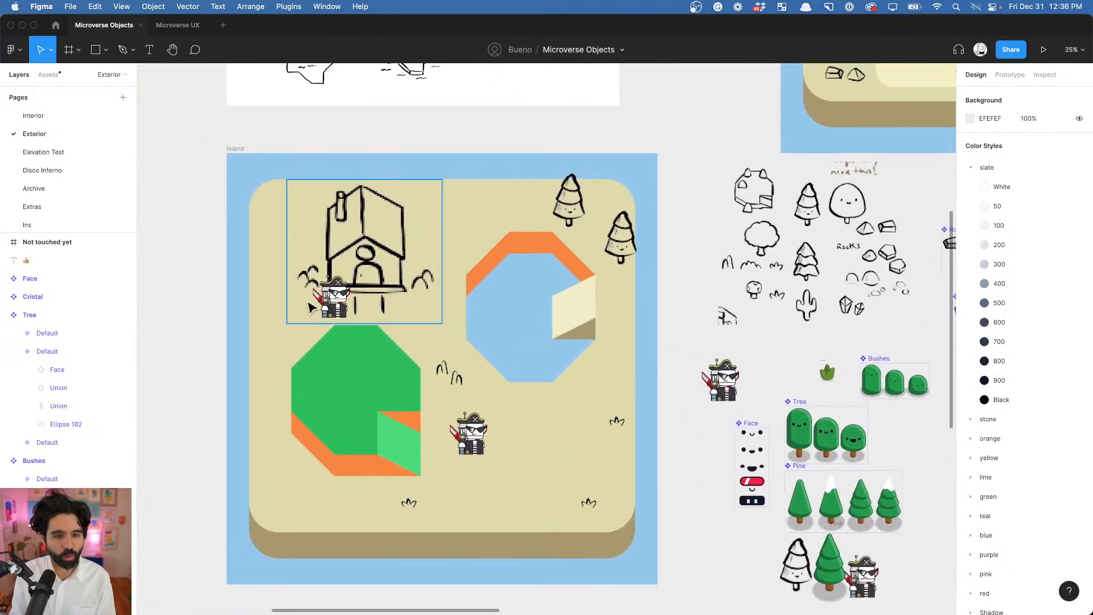
# - Move the pirate character to the green octagon's upper-left edge at X 573, Y 1036 and send it backward two levels
pyautogui.keyDown('ctrl'); pyautogui.scroll(5, 310, 307); pyautogui.keyUp('ctrl')
pyautogui.moveTo(359, 284); pyautogui.dragTo(328, 364)
pyautogui.scroll(-5, 327, 364)
pyautogui.hscroll(-1, 327, 364)
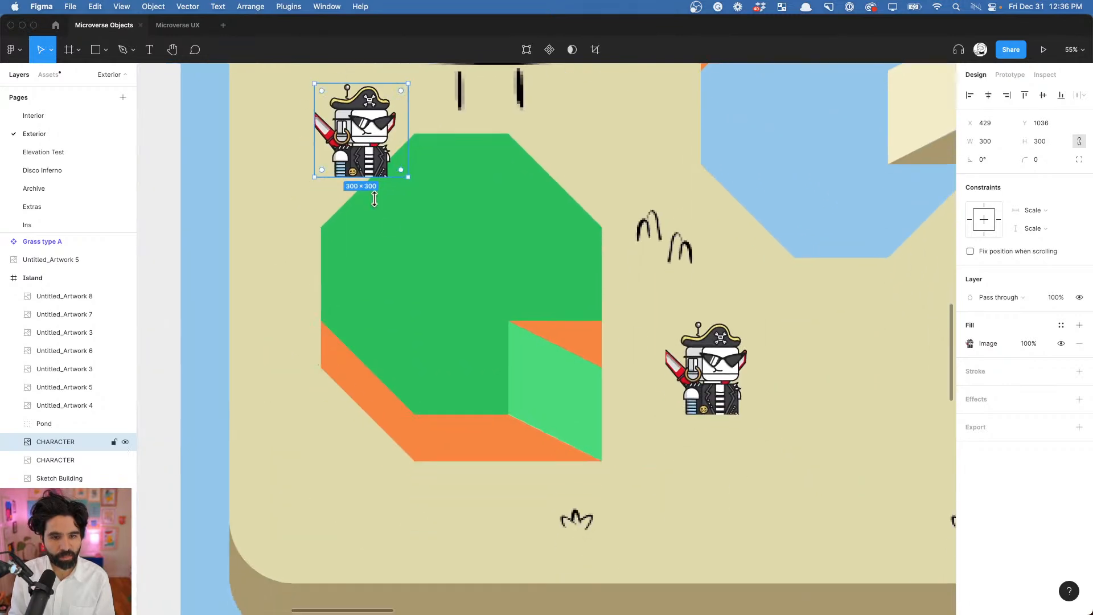
pyautogui.moveTo(383, 127); pyautogui.dragTo(408, 139)
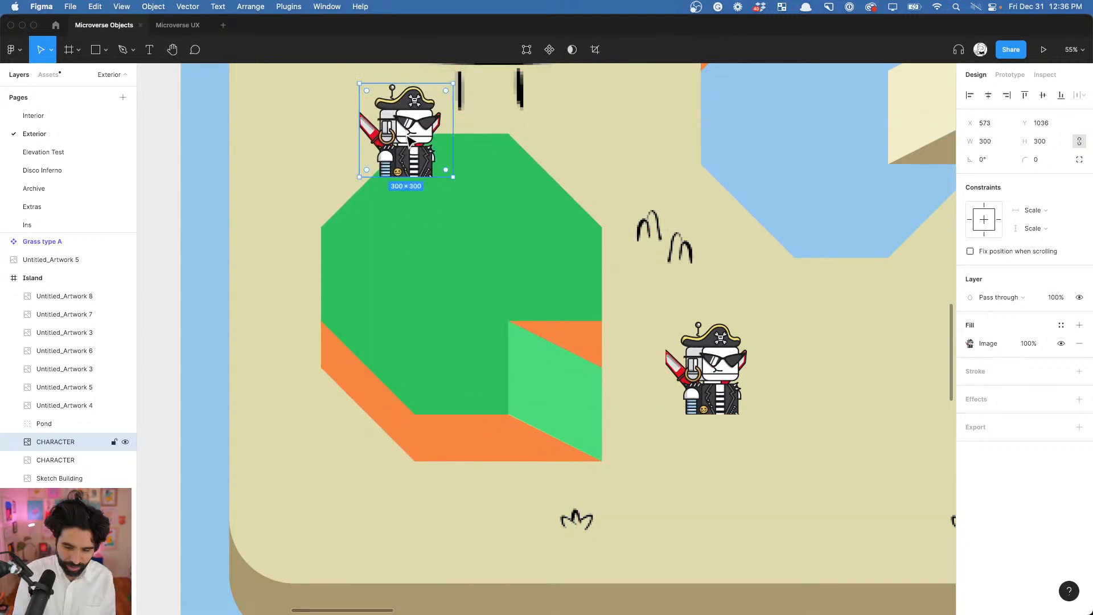
pyautogui.press('super+bracketleft')
pyautogui.press('super+bracketleft')
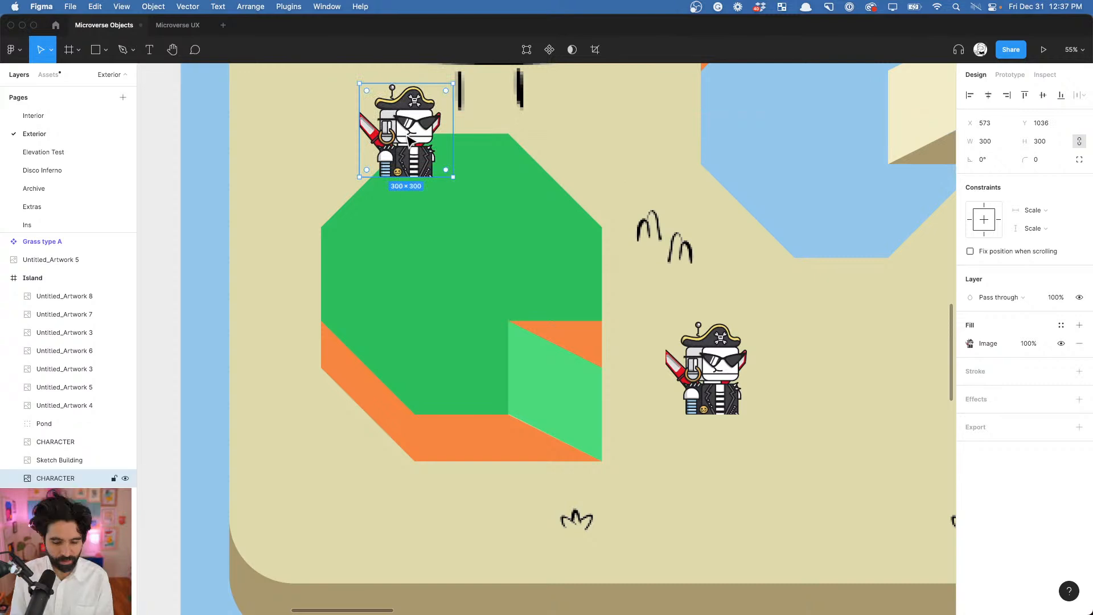
# - Cut and repaste the pirate character, place it at X 585, Y 1145 over the green octagon, and send it behind the octagon
pyautogui.press('super+x')
pyautogui.click(371, 161)
pyautogui.press('super+v')
pyautogui.moveTo(555, 494); pyautogui.dragTo(418, 160)
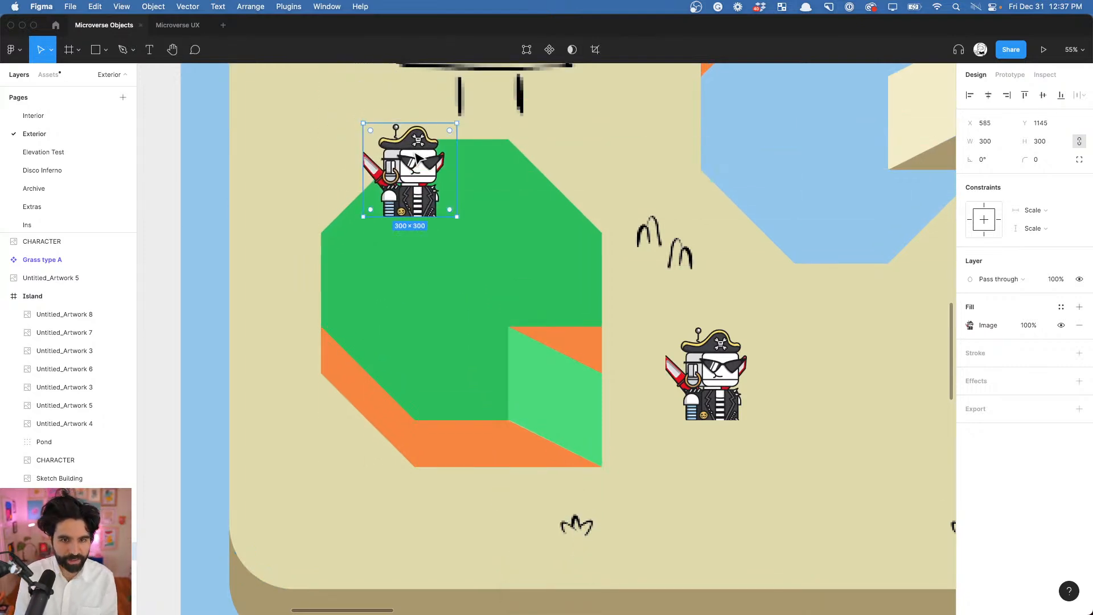
pyautogui.press('super+bracketleft')
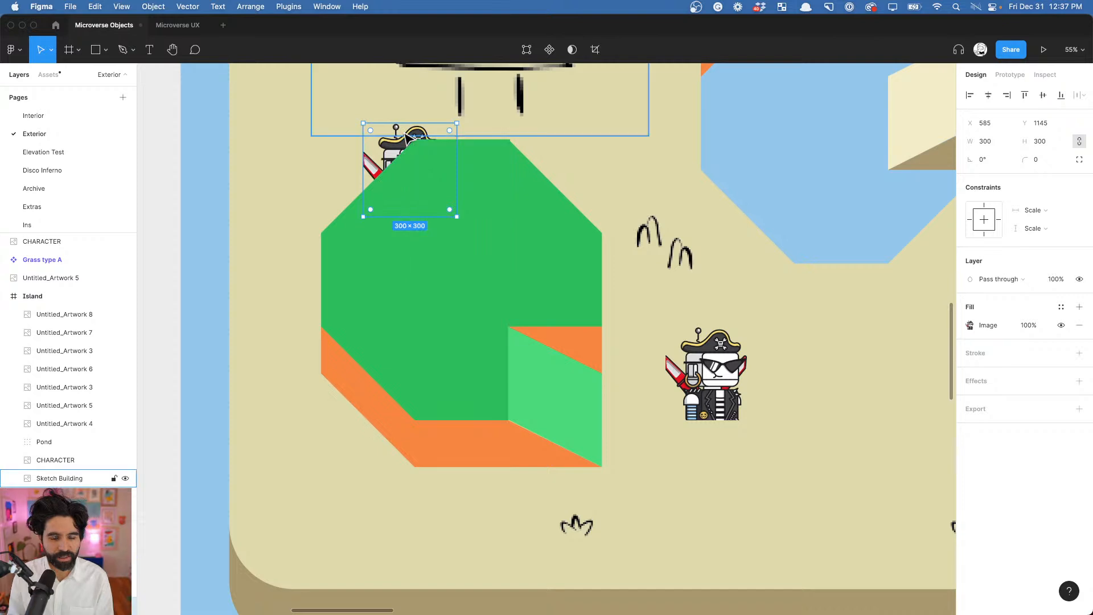
# - Nudge the character up and left to X 545, Y 1025, partly behind the green octagon's upper-left edge
pyautogui.hotkey('shift', 'Up')
pyautogui.hotkey('shift', 'Up')
pyautogui.hotkey('shift', 'Up')
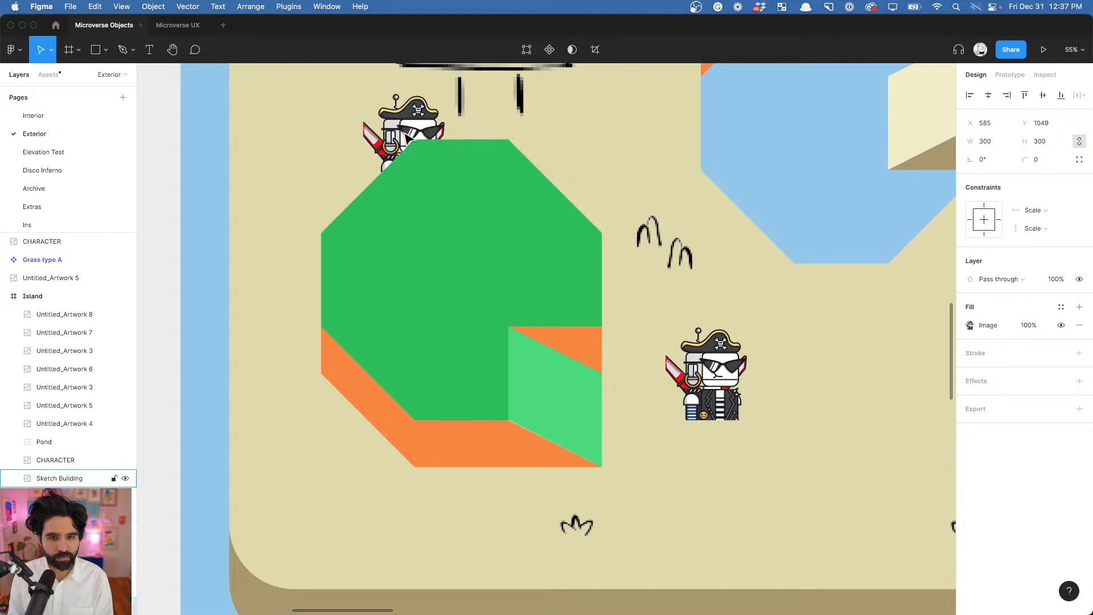
pyautogui.hotkey('shift', 'Left')
pyautogui.hotkey('shift', 'Left')
pyautogui.hotkey('shift', 'Left')
pyautogui.hotkey('shift', 'Left')
pyautogui.hotkey('shift', 'Up')
pyautogui.hotkey('shift', 'Up')
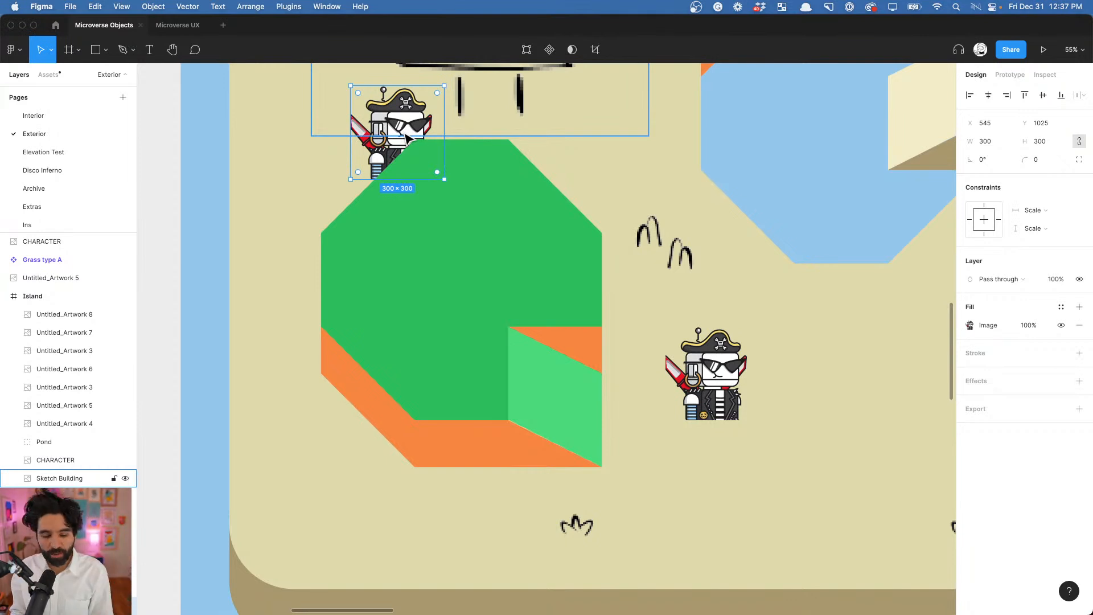
# - Paste a copy of the character onto the building sketches and position it in front of the awning shop at X 5691, Y -3753
pyautogui.scroll(-5, 406, 139)
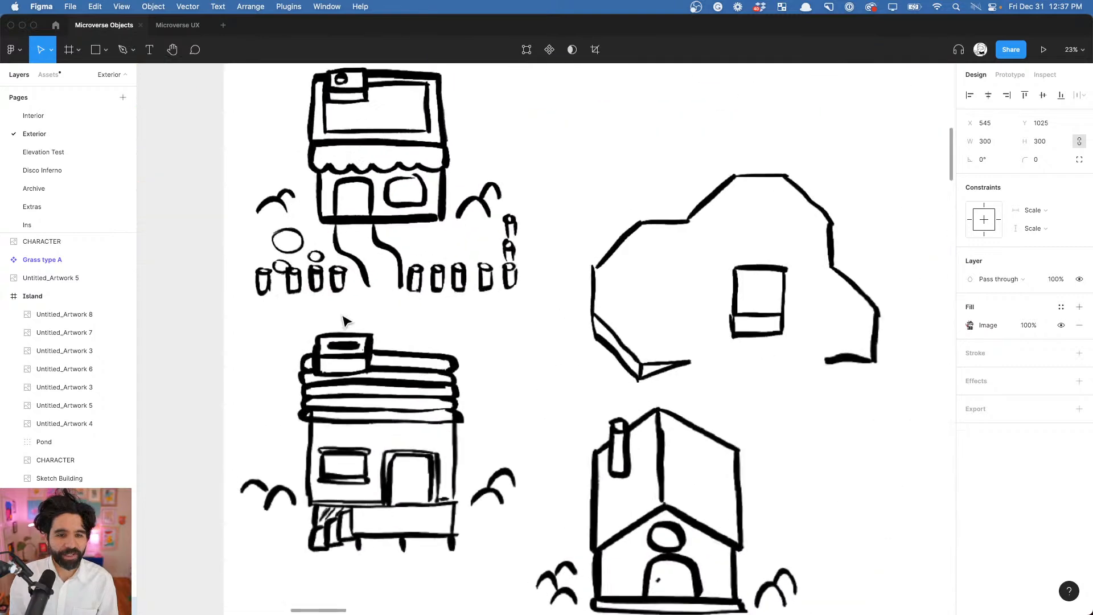
pyautogui.scroll(2, 349, 317)
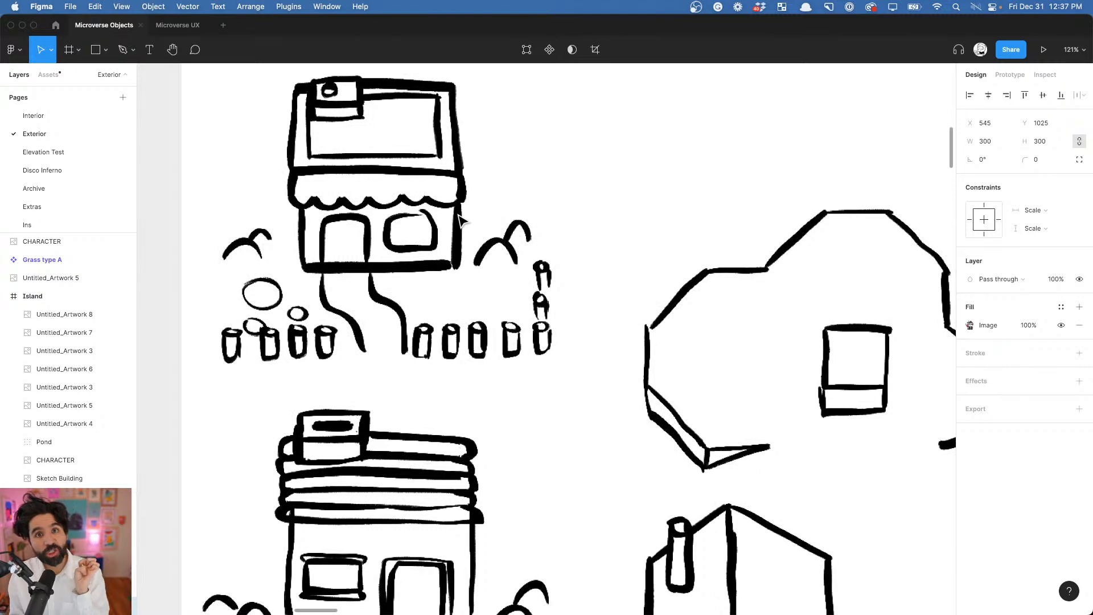
pyautogui.scroll(-5, 460, 218)
pyautogui.scroll(4, 398, 215)
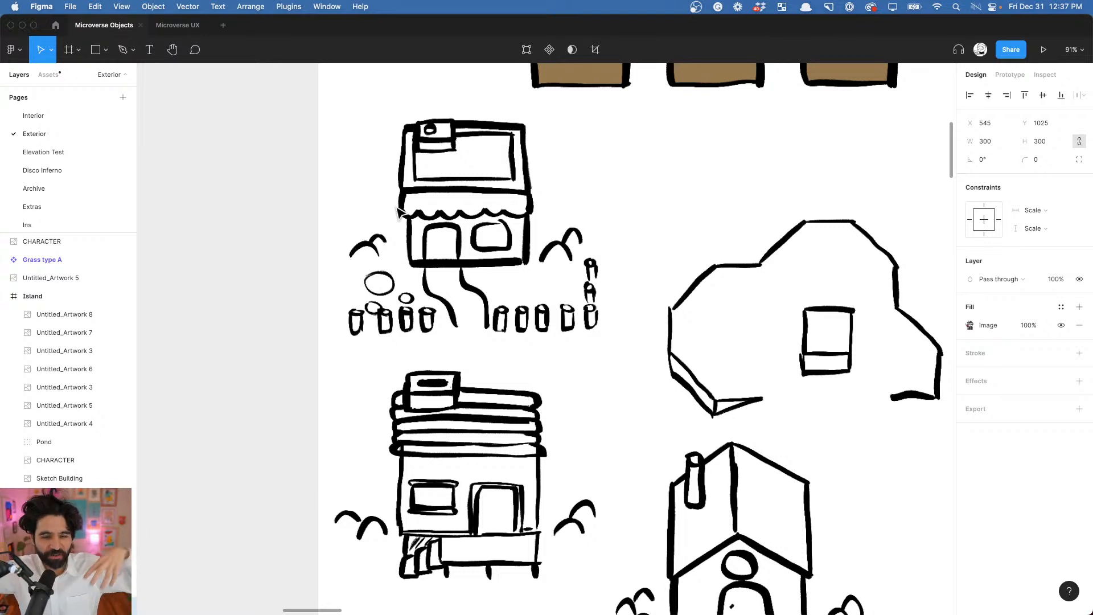
pyautogui.press('super+v')
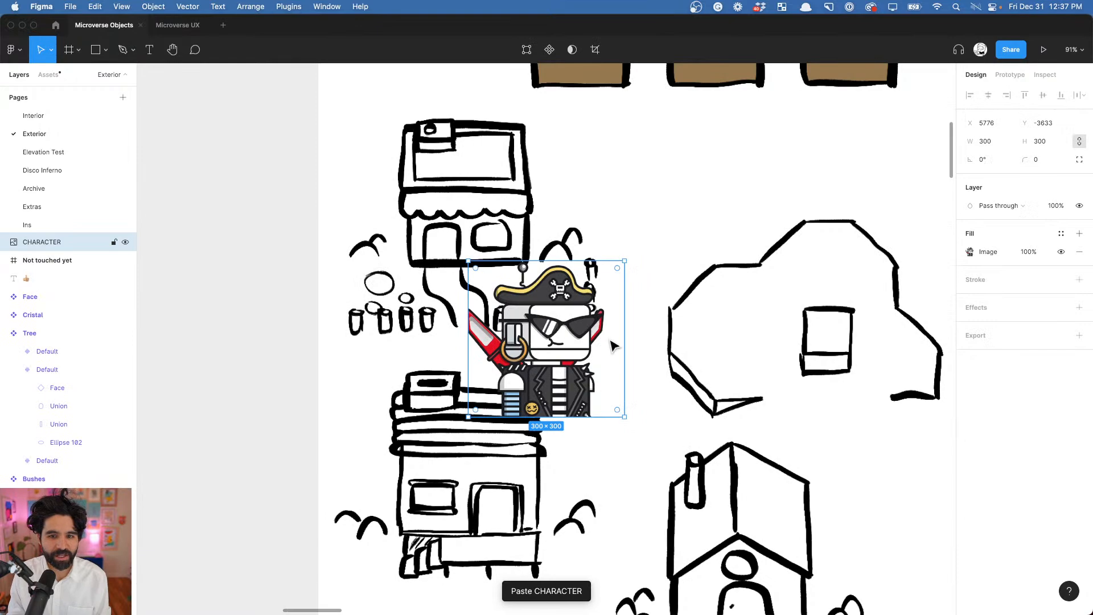
pyautogui.scroll(-10, 551, 306)
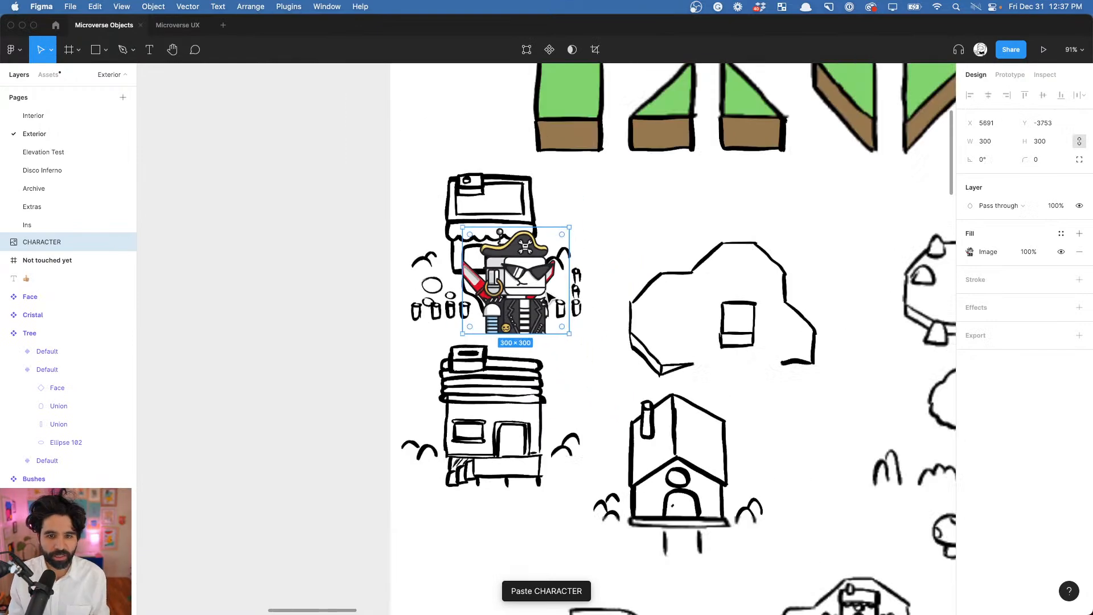
# - Move the character beside the chimney house on the sketched island to the front of its door at X 1376, Y 611
pyautogui.hscroll(5, 549, 296)
pyautogui.scroll(6, 549, 297)
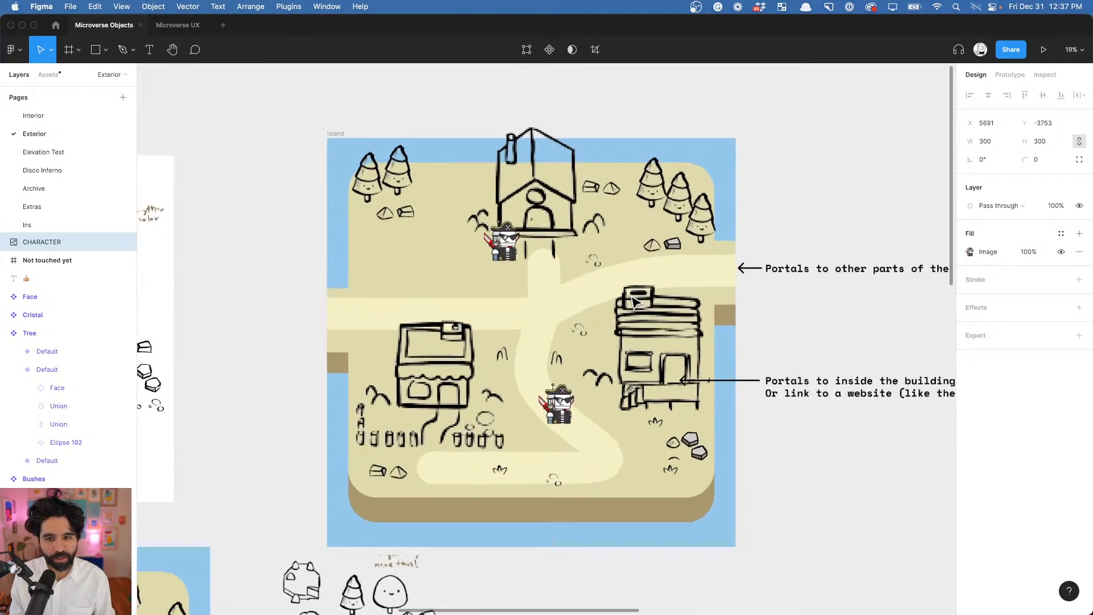
pyautogui.scroll(2, 458, 257)
pyautogui.scroll(5, 420, 238)
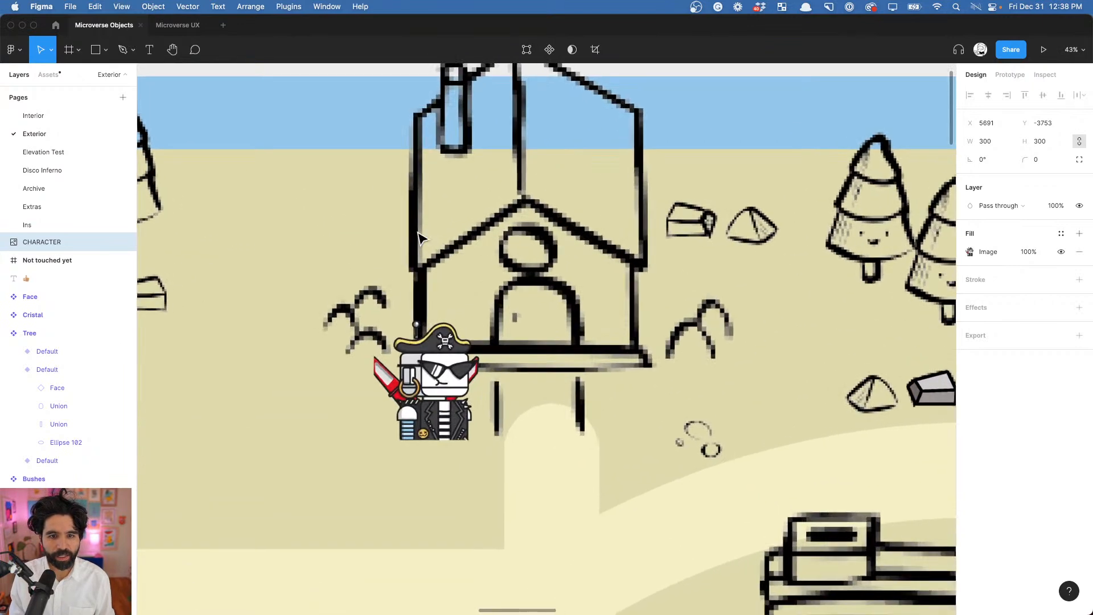
pyautogui.scroll(-1, 422, 238)
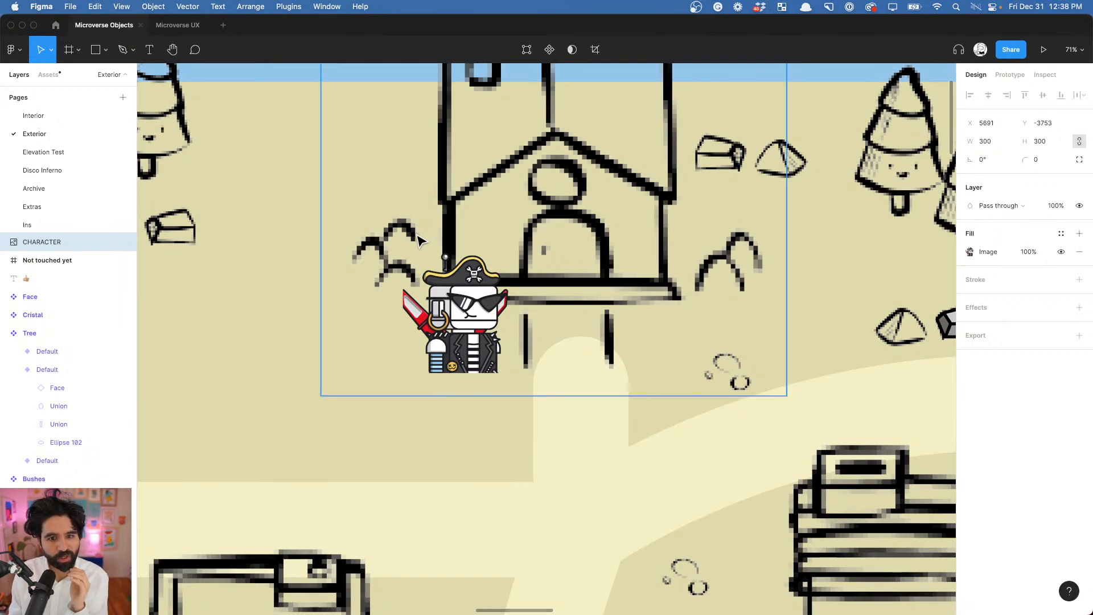
pyautogui.scroll(-1, 419, 238)
pyautogui.click(445, 315)
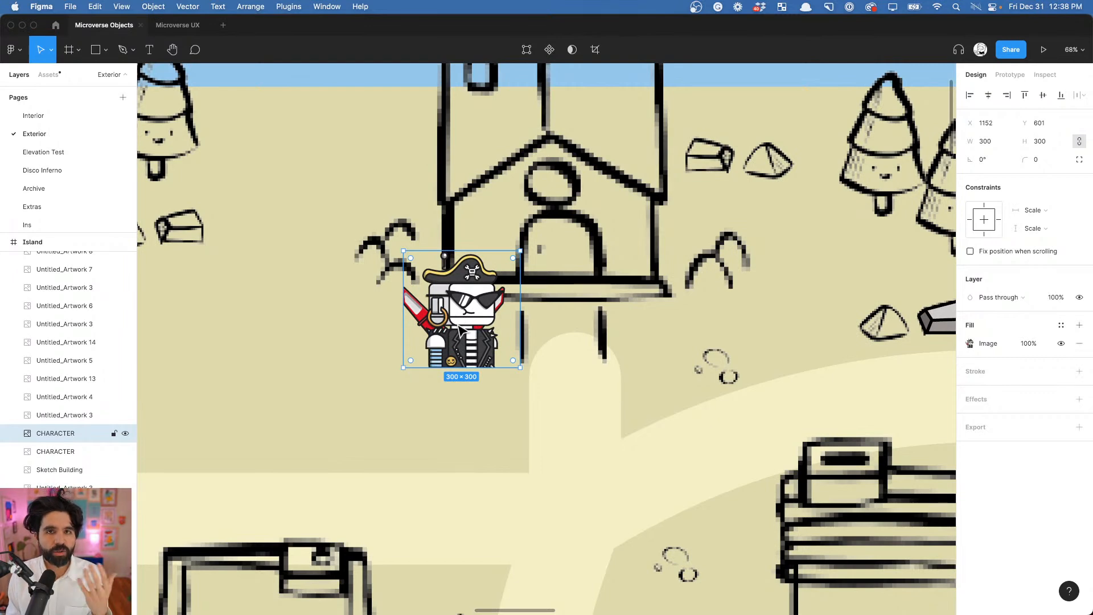
pyautogui.scroll(4, 461, 330)
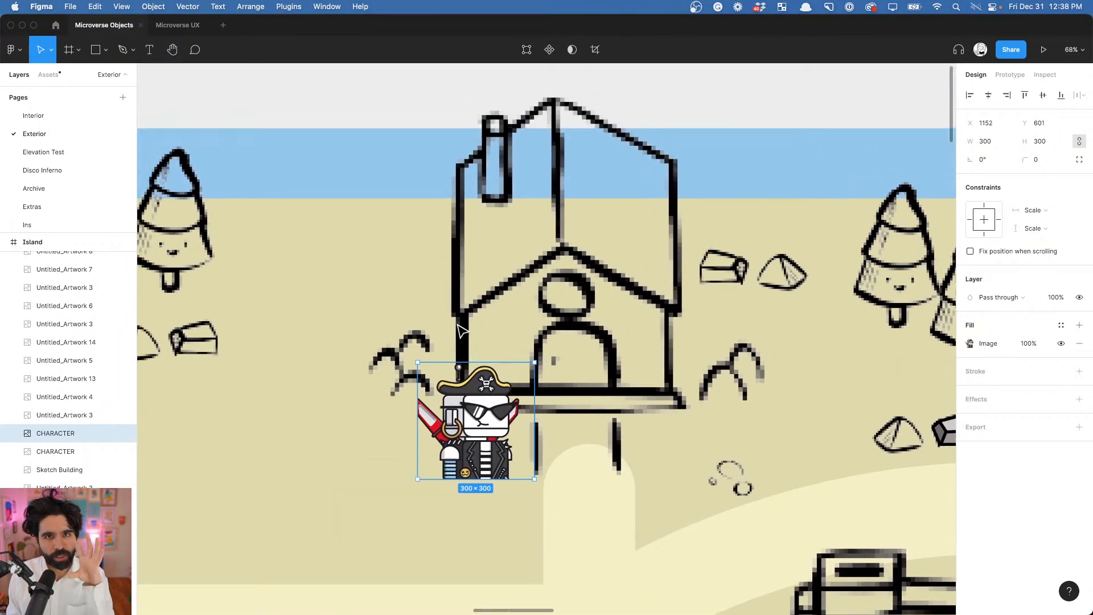
pyautogui.moveTo(506, 413); pyautogui.dragTo(591, 419)
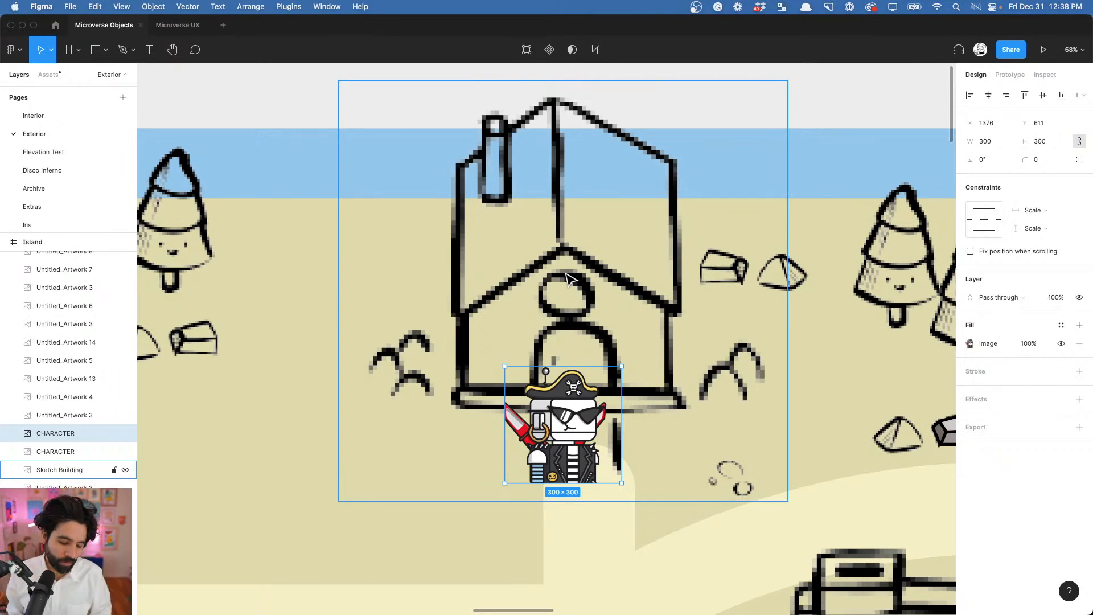
# - Examine the island layouts and the finished face, tree and pine components on the Exterior page
pyautogui.scroll(-1, 567, 276)
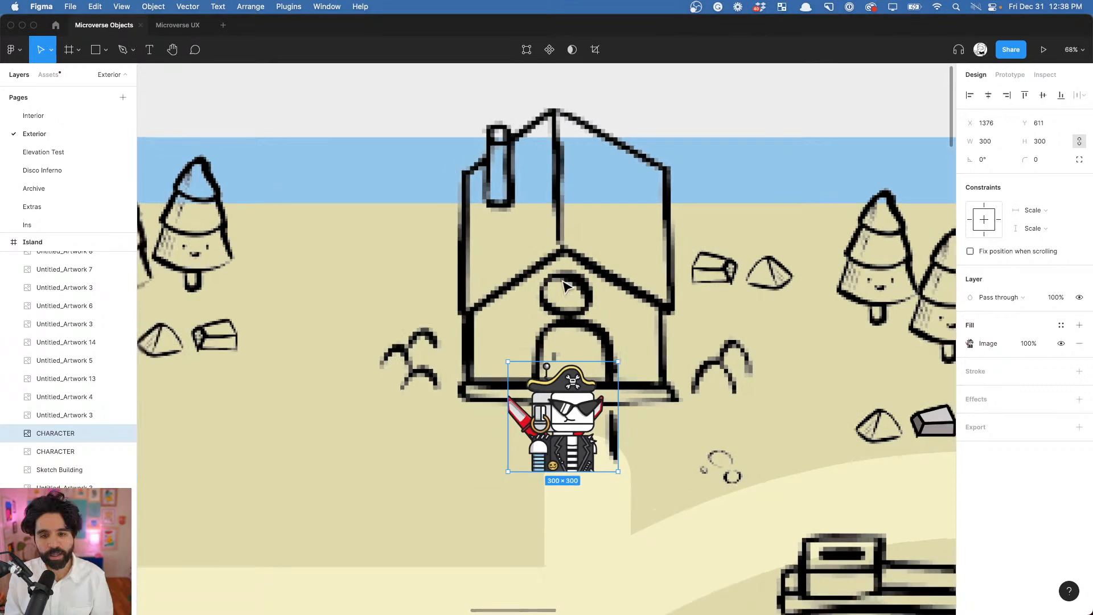
pyautogui.scroll(-5, 567, 285)
pyautogui.scroll(8, 629, 147)
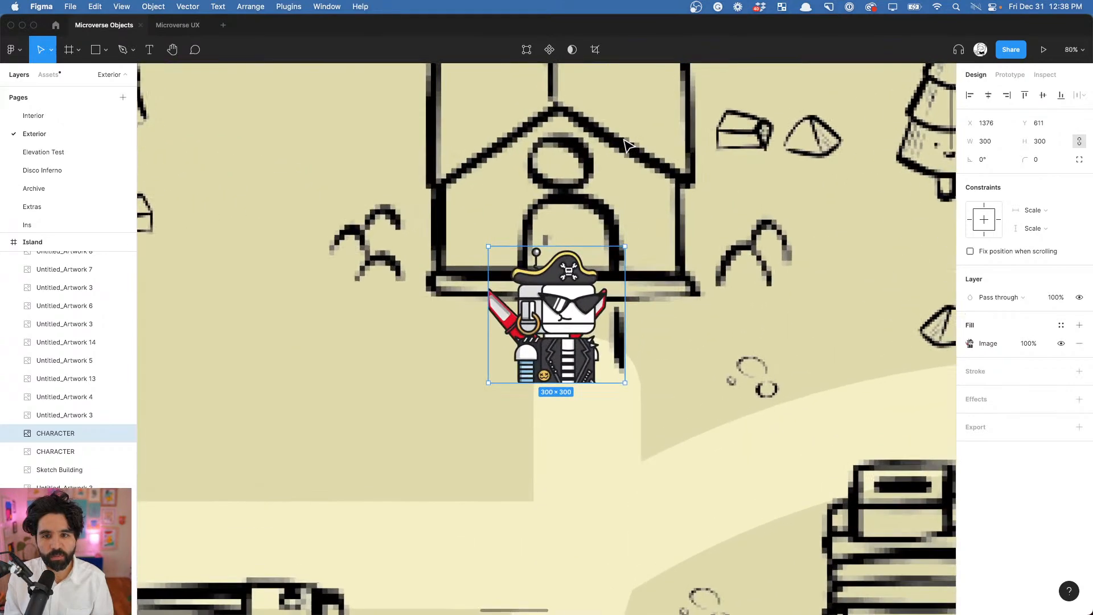
pyautogui.scroll(-10, 579, 338)
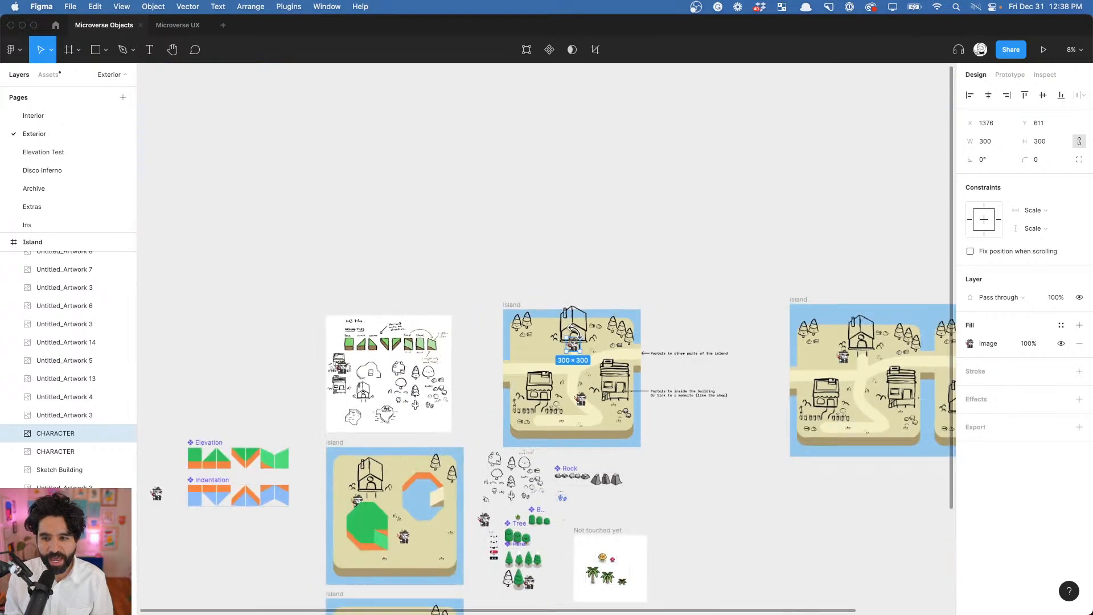
pyautogui.hscroll(-10, 579, 338)
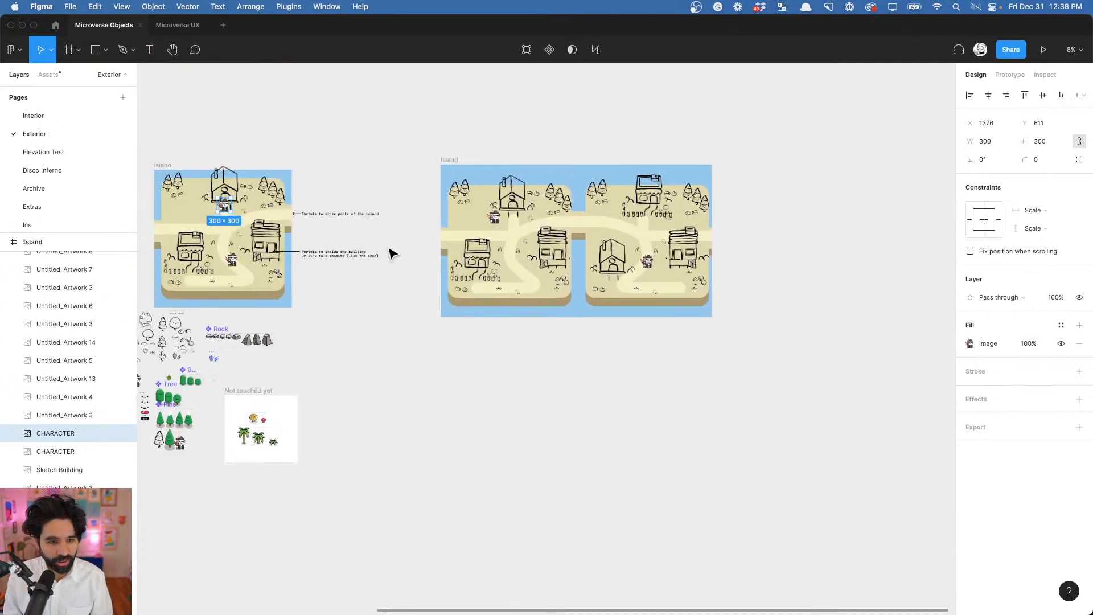
pyautogui.hscroll(-2, 381, 246)
pyautogui.hscroll(-5, 334, 317)
pyautogui.scroll(10, 334, 317)
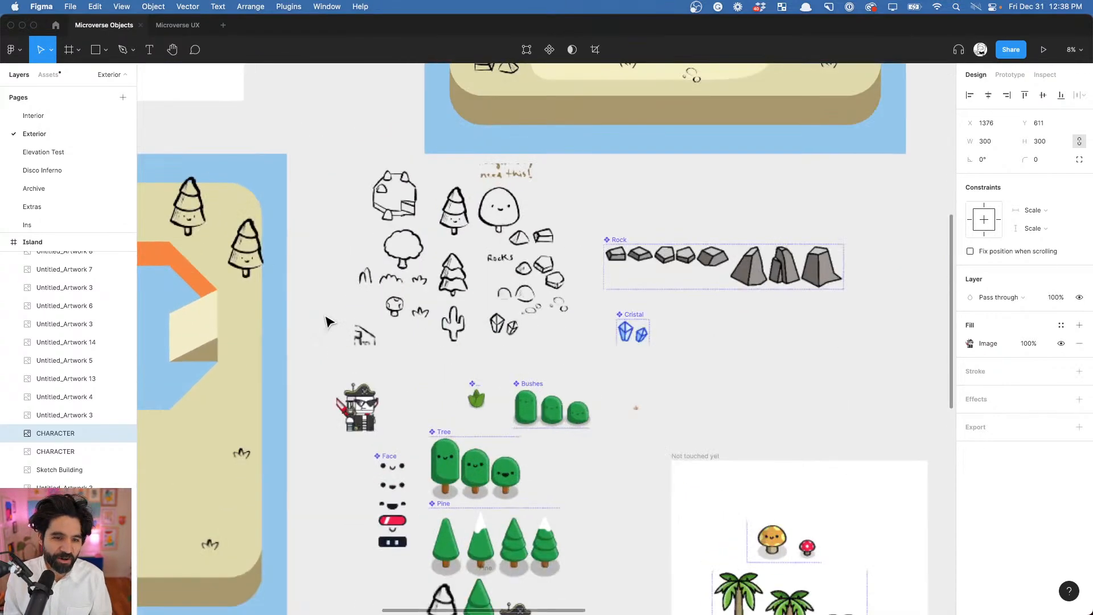
pyautogui.scroll(10, 329, 322)
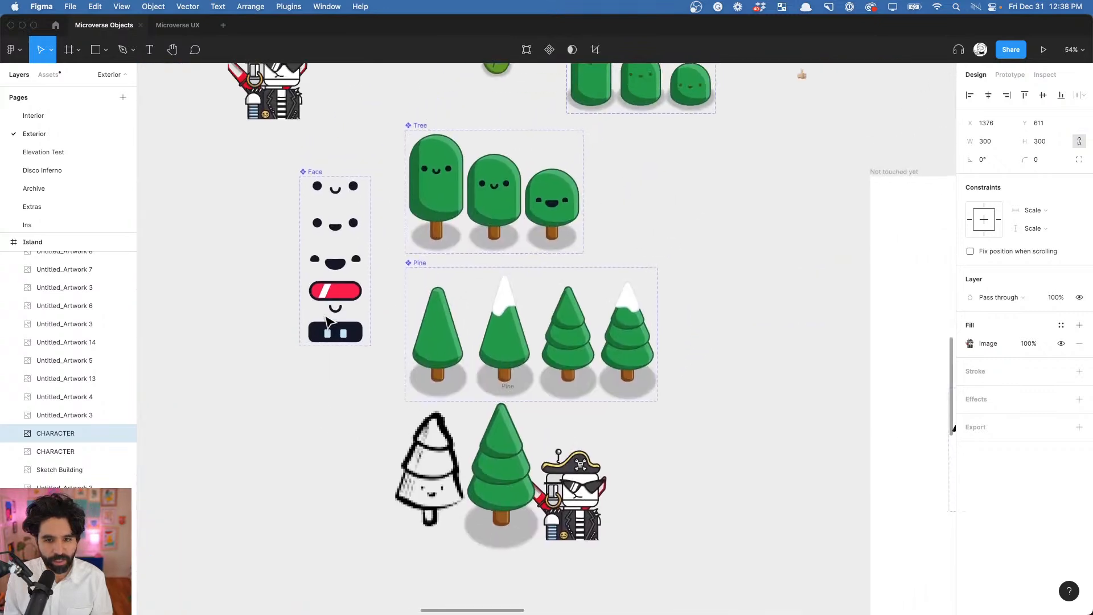
pyautogui.scroll(1, 443, 312)
pyautogui.hscroll(-1, 443, 312)
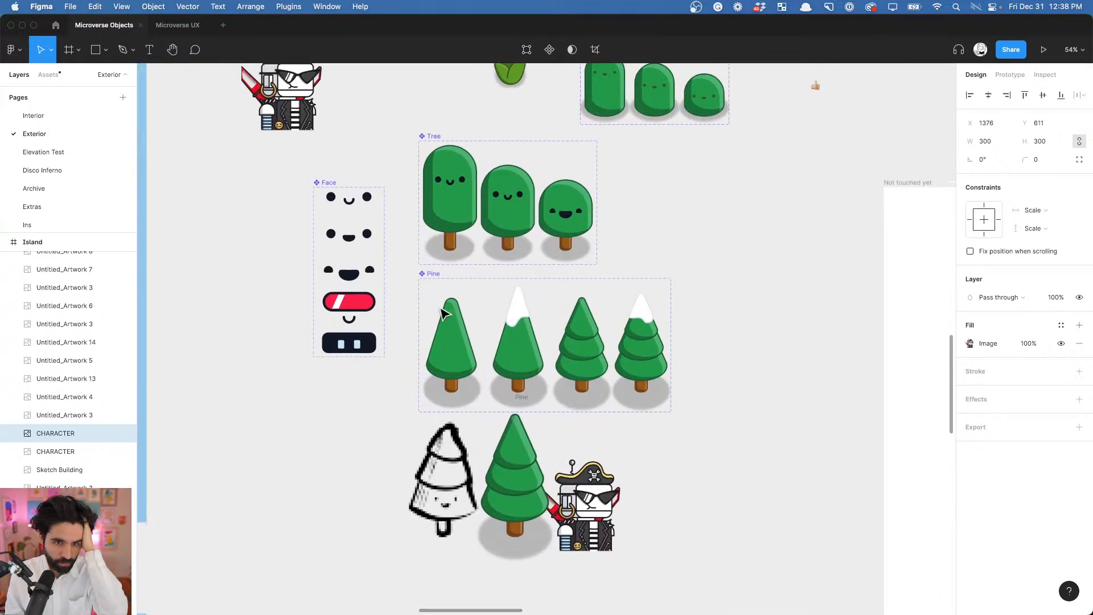
# - Compare the rock, crystal, bush, tree and pine components with the hand-drawn nature sketches on the Exterior page
pyautogui.scroll(10, 443, 313)
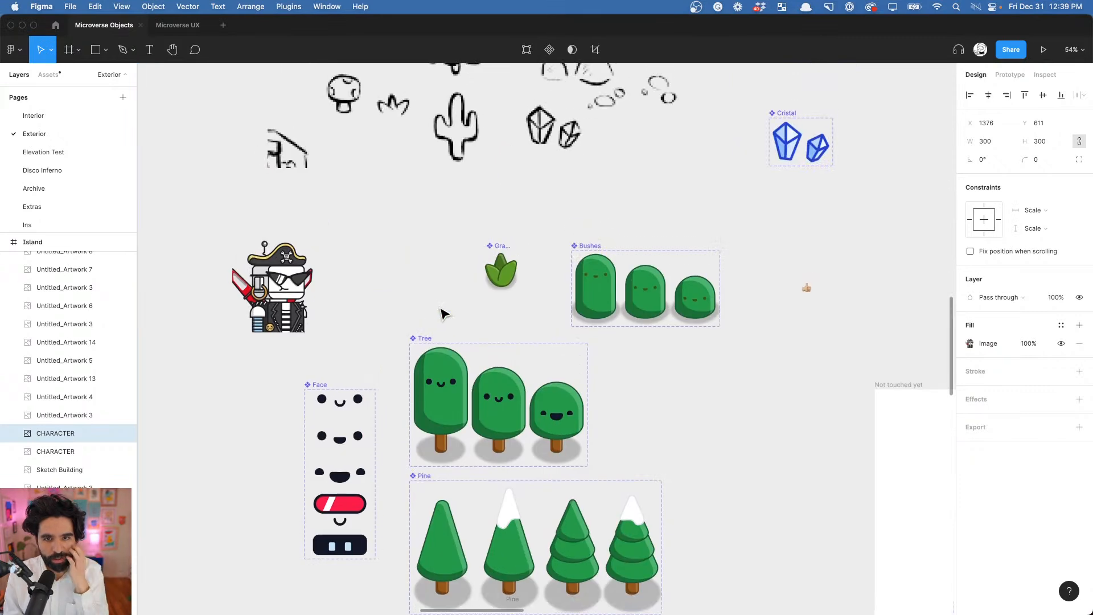
pyautogui.scroll(3, 445, 314)
pyautogui.scroll(3, 443, 313)
pyautogui.hscroll(2, 443, 313)
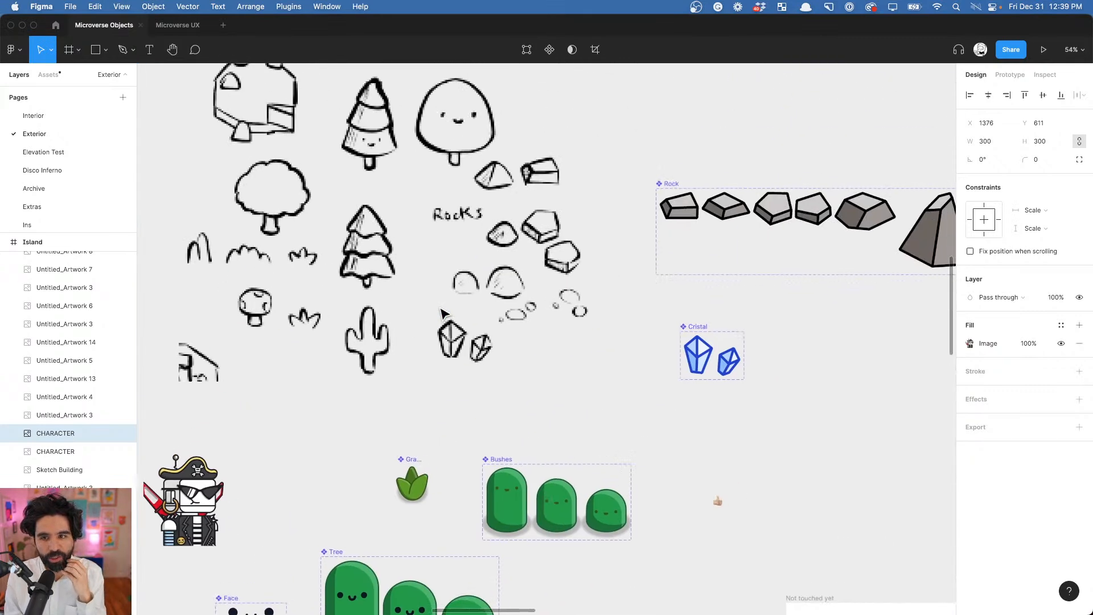
pyautogui.scroll(-15, 443, 313)
pyautogui.hscroll(-4, 443, 313)
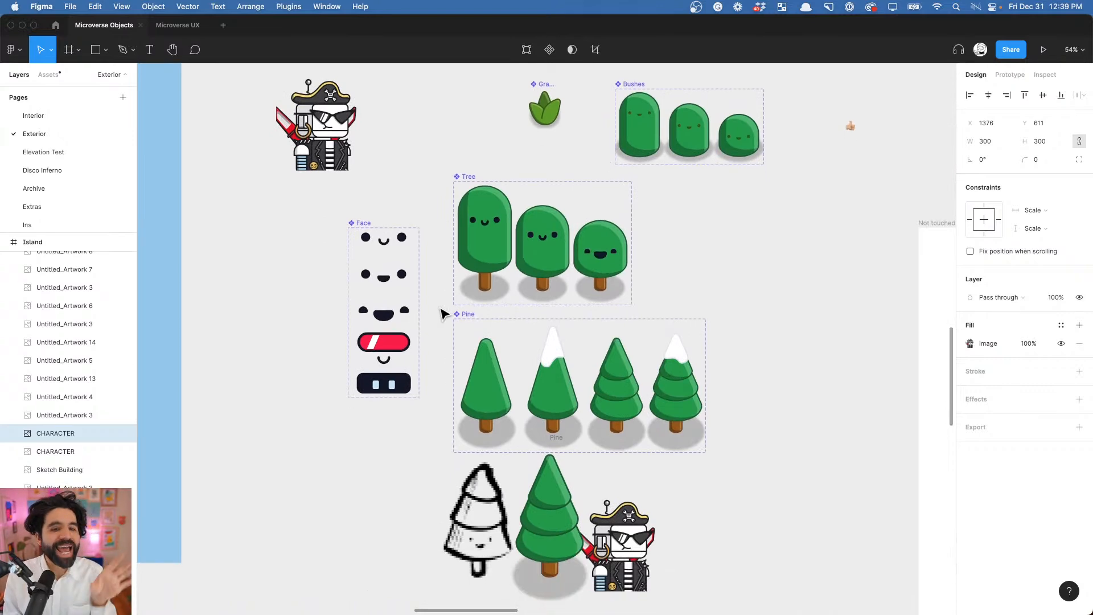
pyautogui.scroll(-5, 443, 314)
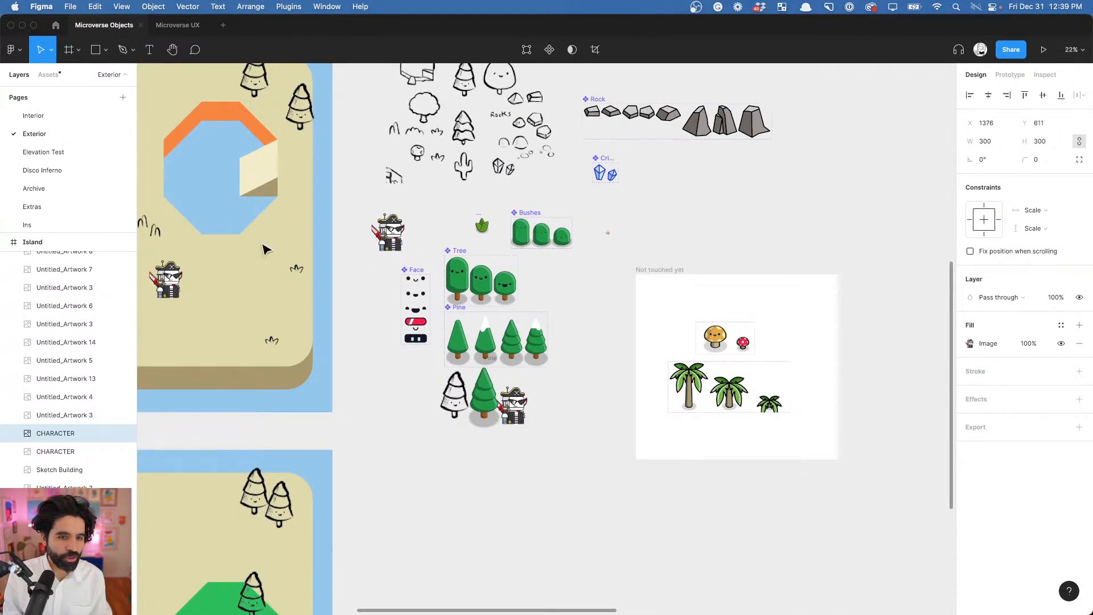
# - Open the Interior page and examine the character's scale against the furniture in the 3000x3000 room map
pyautogui.click(34, 116)
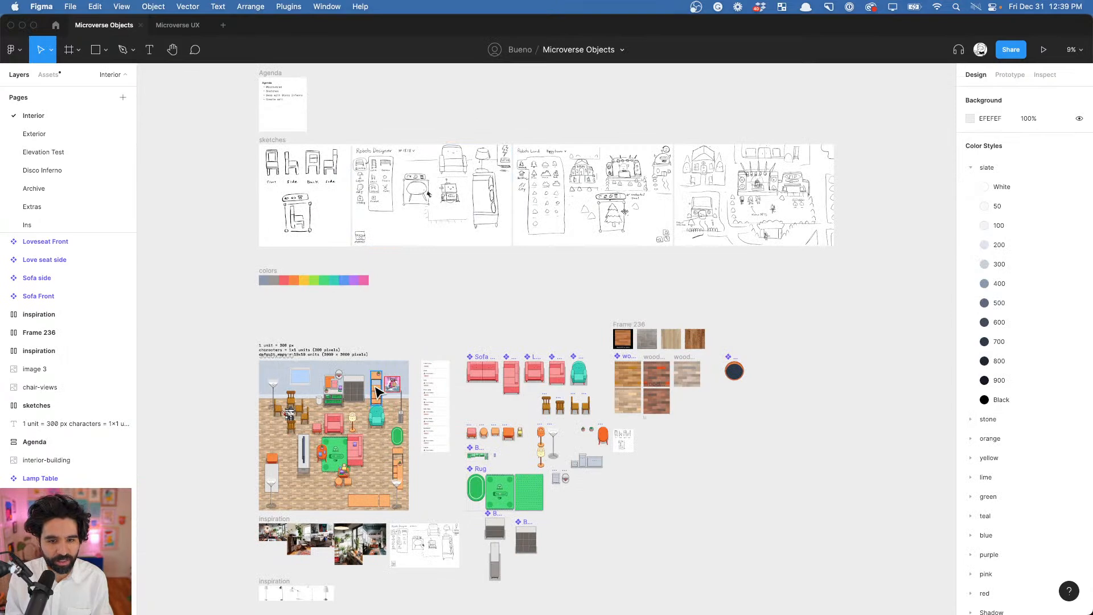
pyautogui.scroll(5, 340, 342)
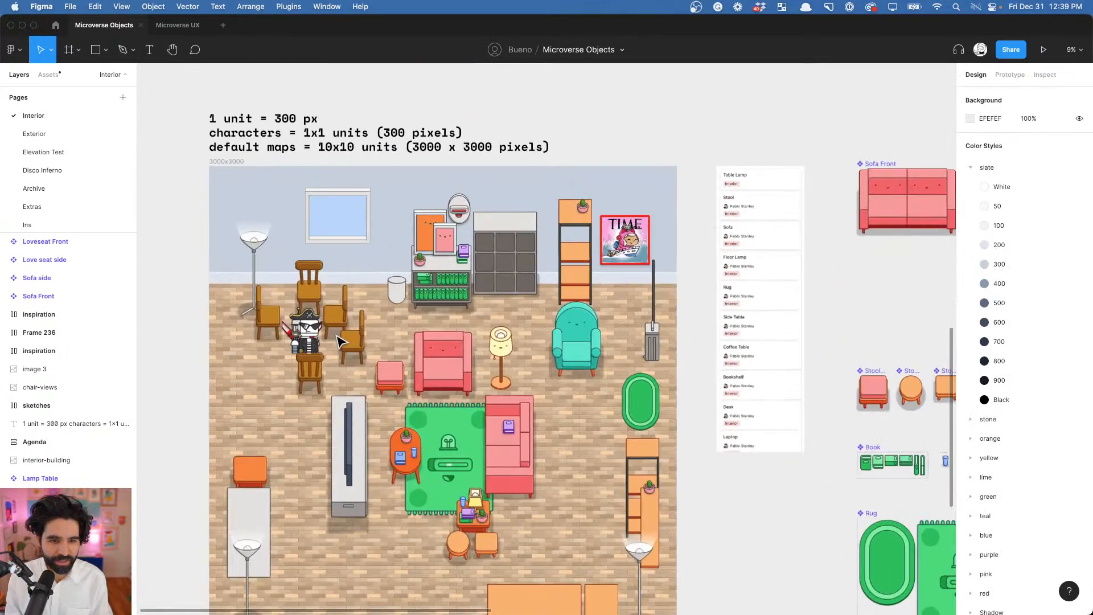
pyautogui.scroll(4, 340, 342)
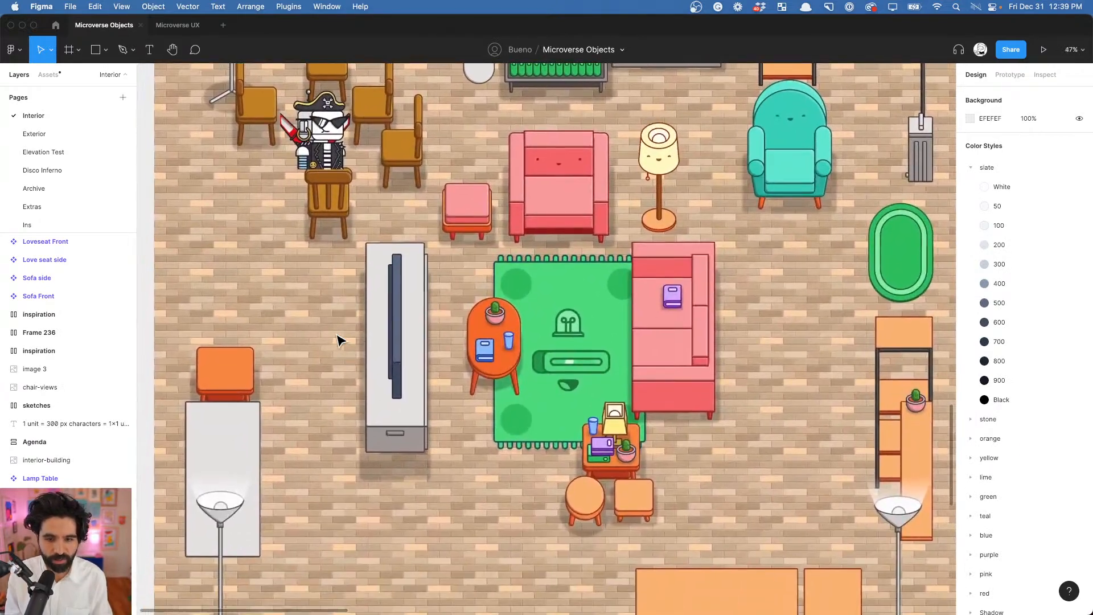
pyautogui.scroll(2, 340, 340)
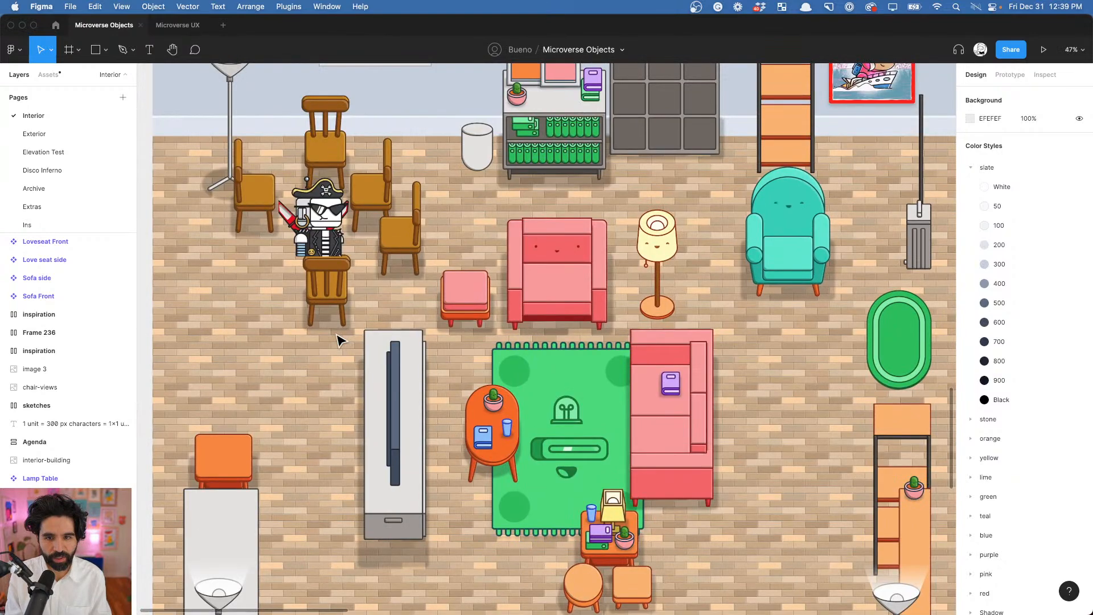
pyautogui.scroll(3, 340, 341)
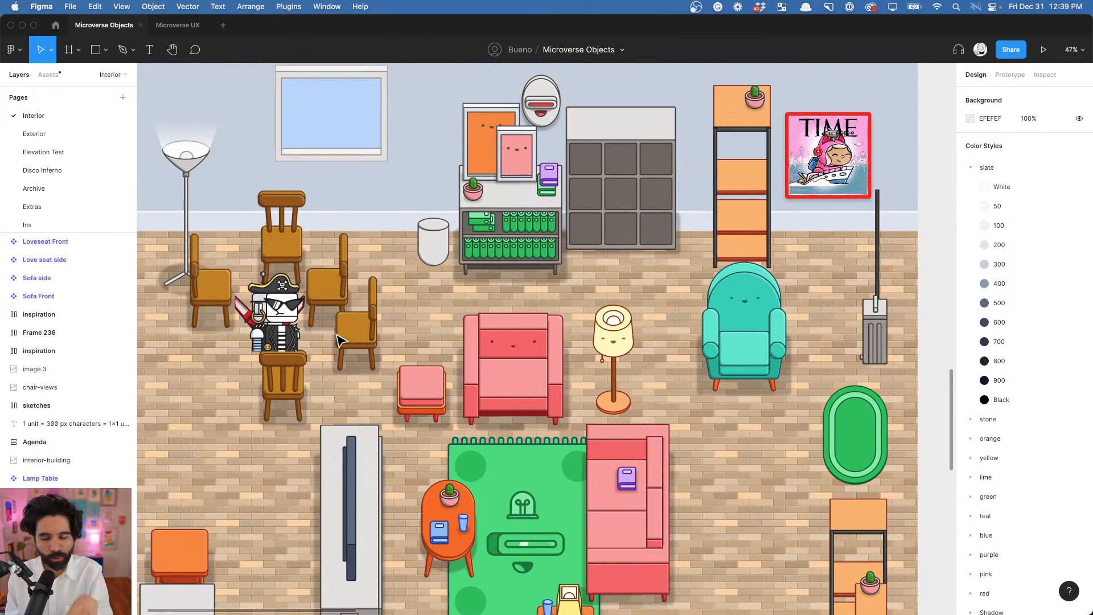
pyautogui.scroll(-4, 340, 341)
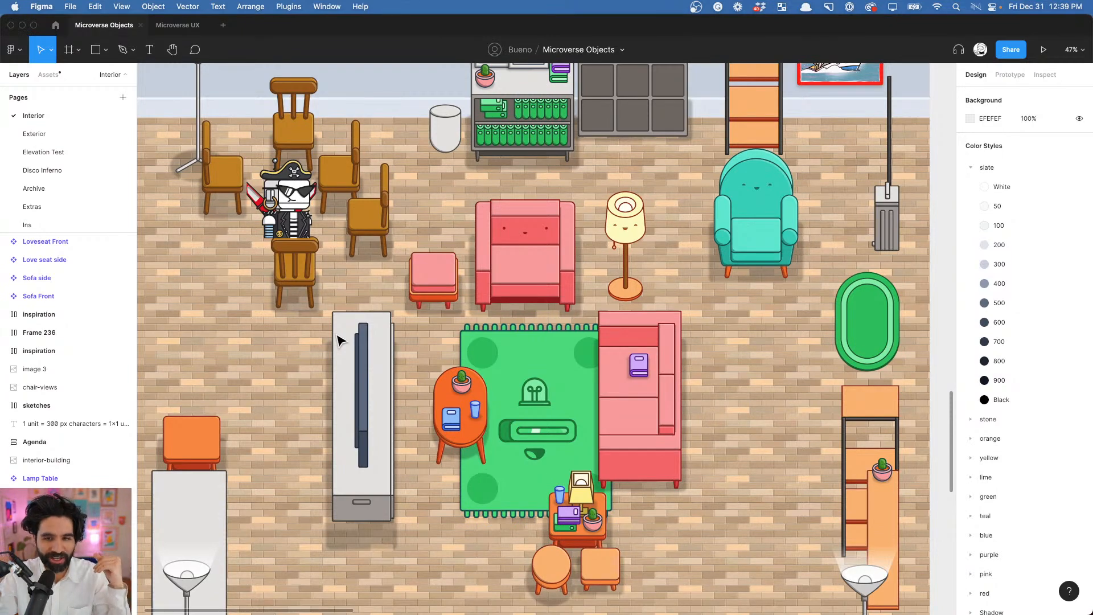
# - Examine how the wooden chair, stool, mini table and book components are drawn and angled on the Interior page
pyautogui.hscroll(5, 653, 418)
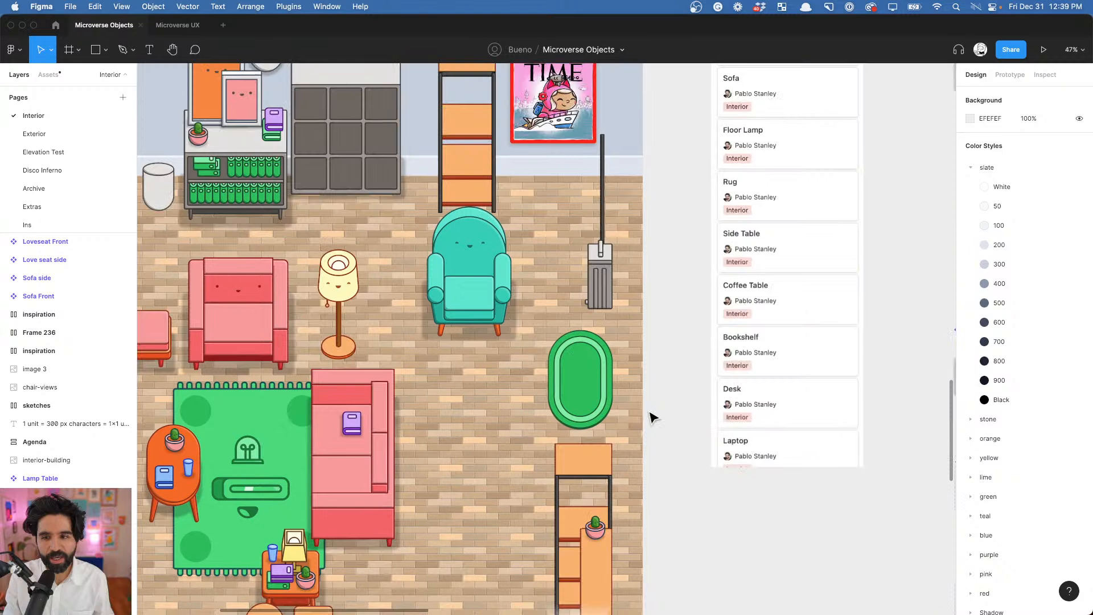
pyautogui.hscroll(15, 653, 418)
pyautogui.hscroll(-2, 592, 421)
pyautogui.scroll(6, 504, 439)
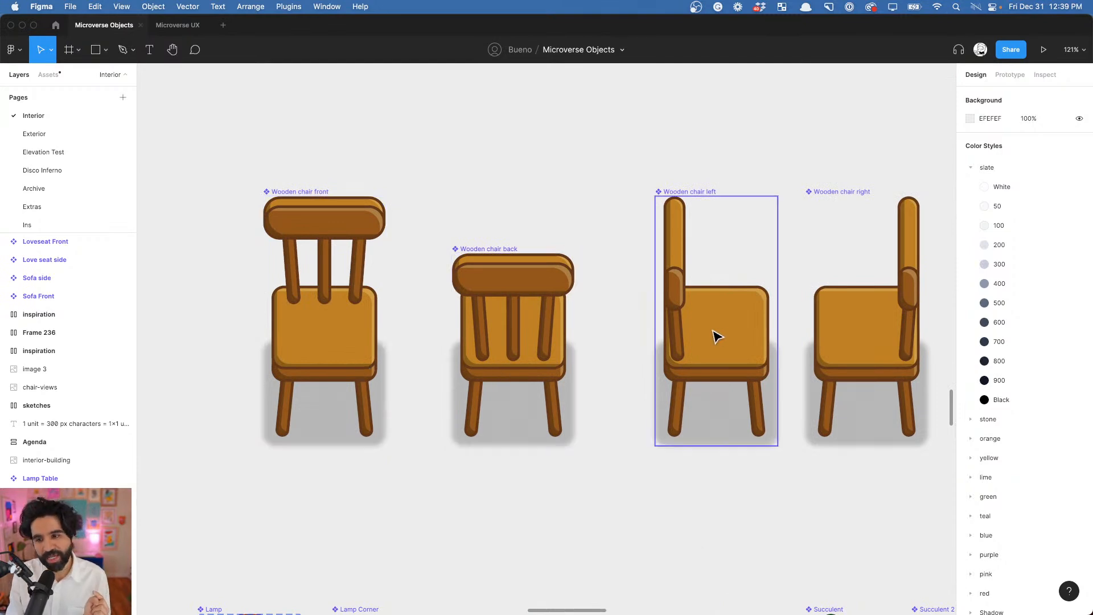
pyautogui.hscroll(5, 812, 354)
pyautogui.scroll(-10, 812, 359)
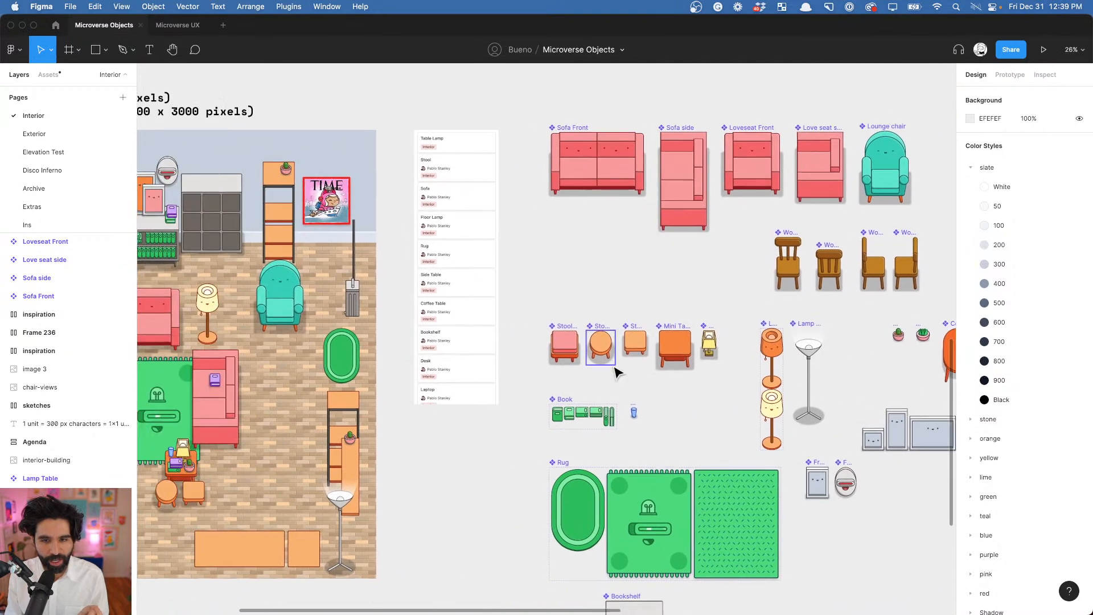
pyautogui.scroll(5, 615, 371)
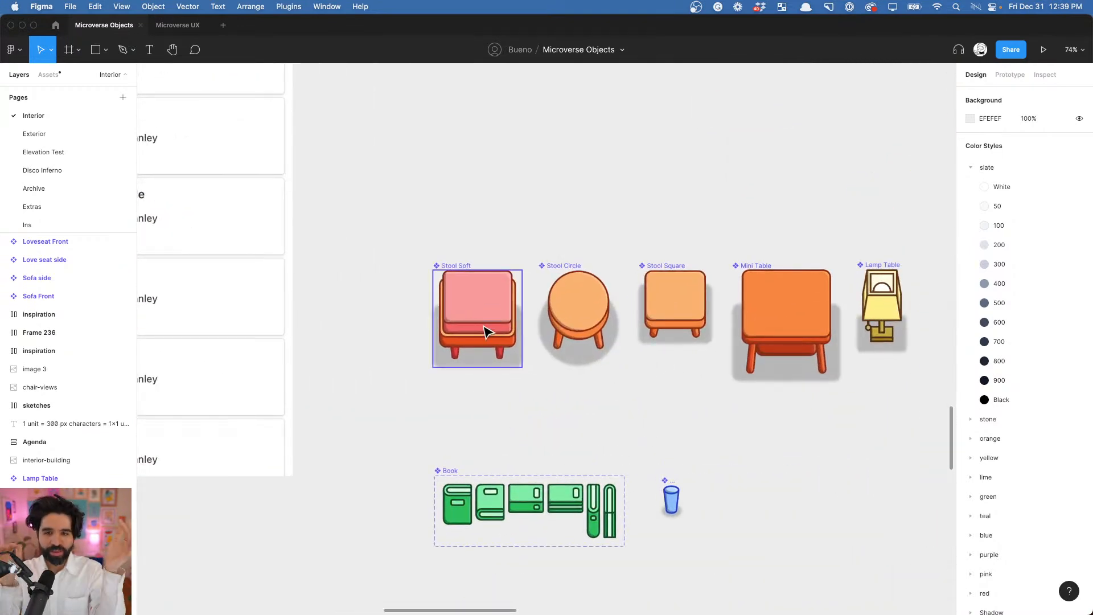
pyautogui.scroll(-3, 485, 342)
pyautogui.scroll(6, 481, 412)
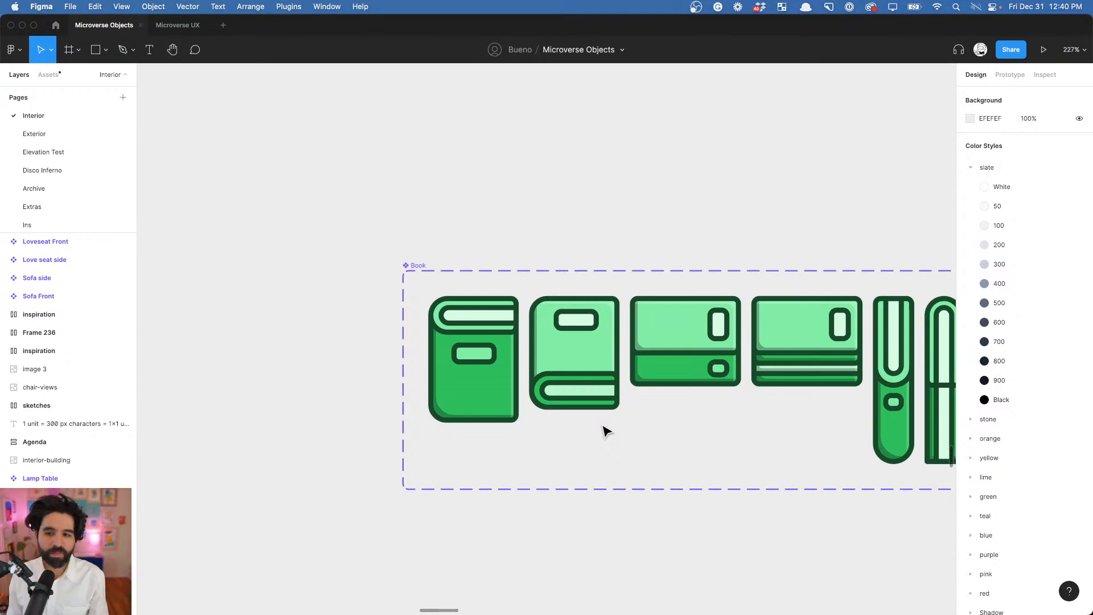
pyautogui.scroll(-10, 607, 431)
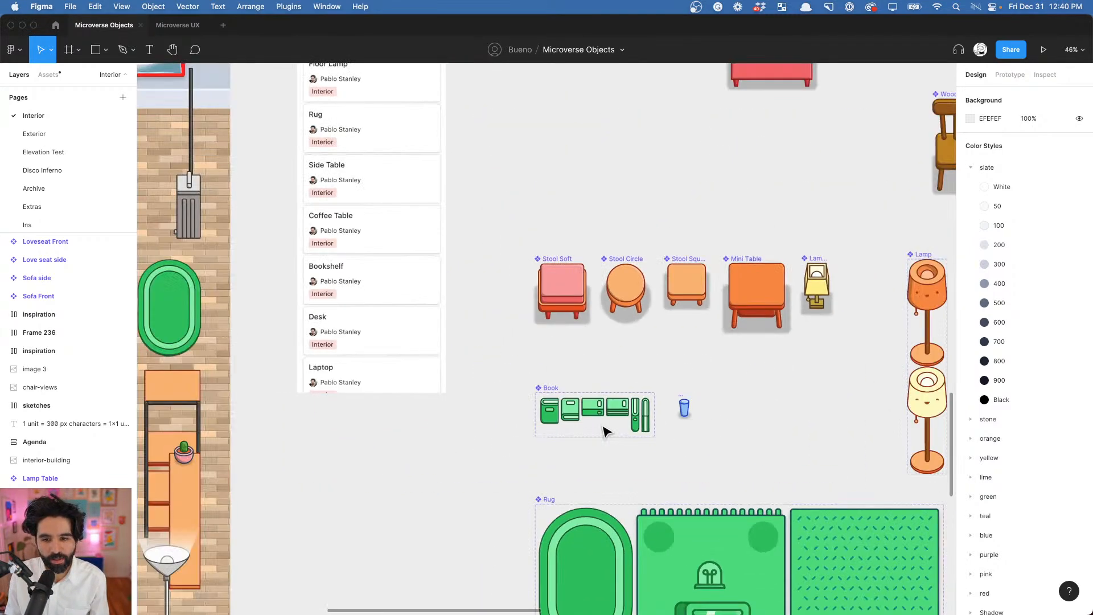
# - Examine the rug and bookshelf components and compare them with the room map and inspiration frames
pyautogui.scroll(-4, 606, 431)
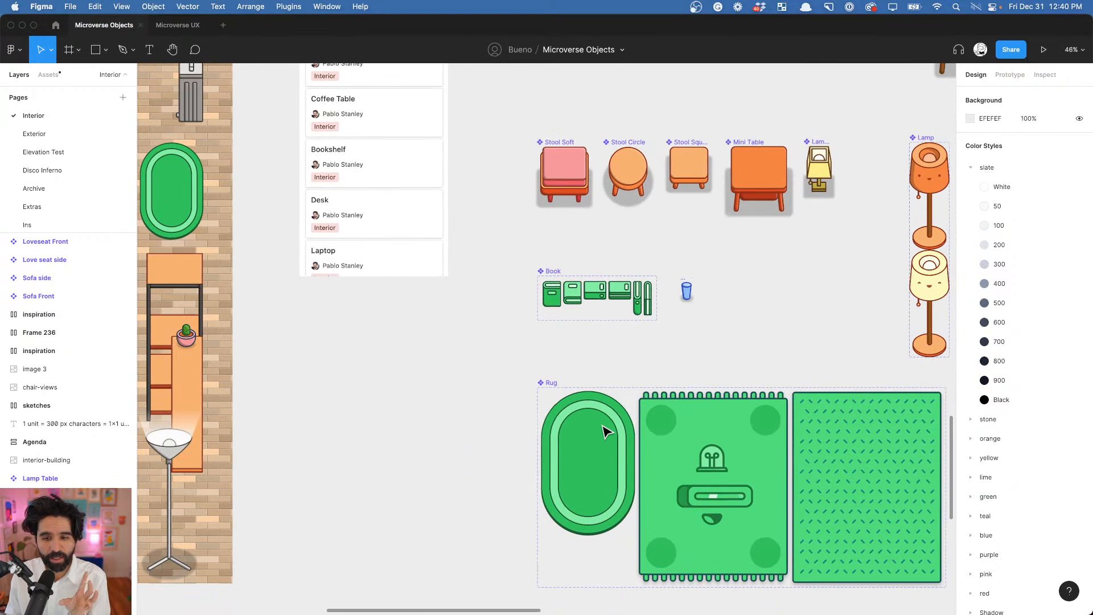
pyautogui.scroll(-2, 606, 431)
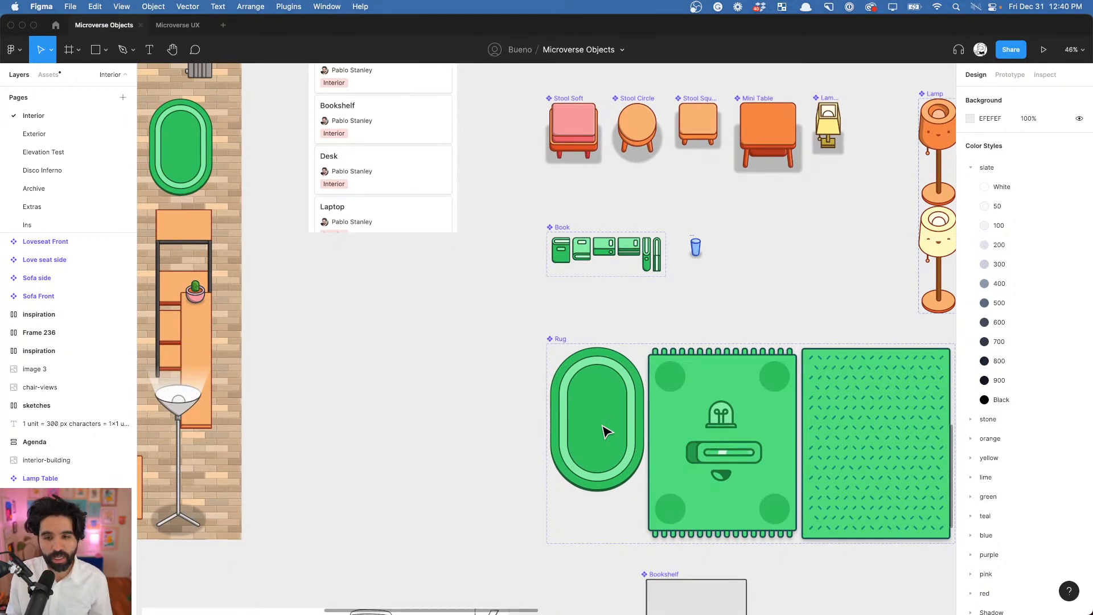
pyautogui.scroll(-10, 607, 431)
pyautogui.hscroll(5, 606, 431)
pyautogui.scroll(3, 607, 432)
pyautogui.scroll(-5, 607, 431)
pyautogui.hscroll(-3, 607, 431)
pyautogui.scroll(10, 515, 476)
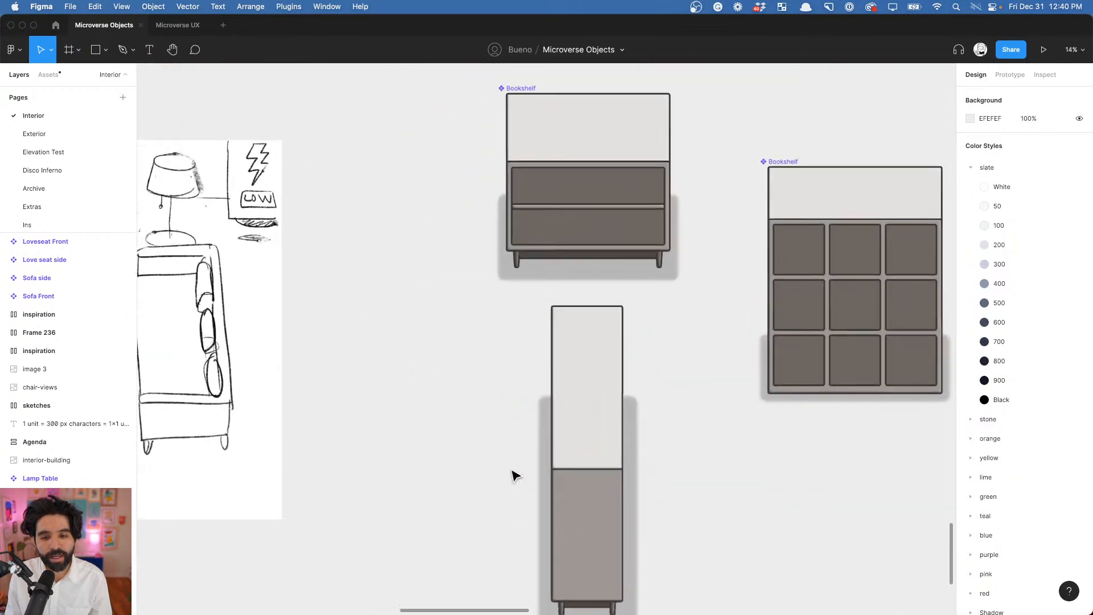
pyautogui.scroll(-10, 515, 476)
pyautogui.scroll(2, 518, 467)
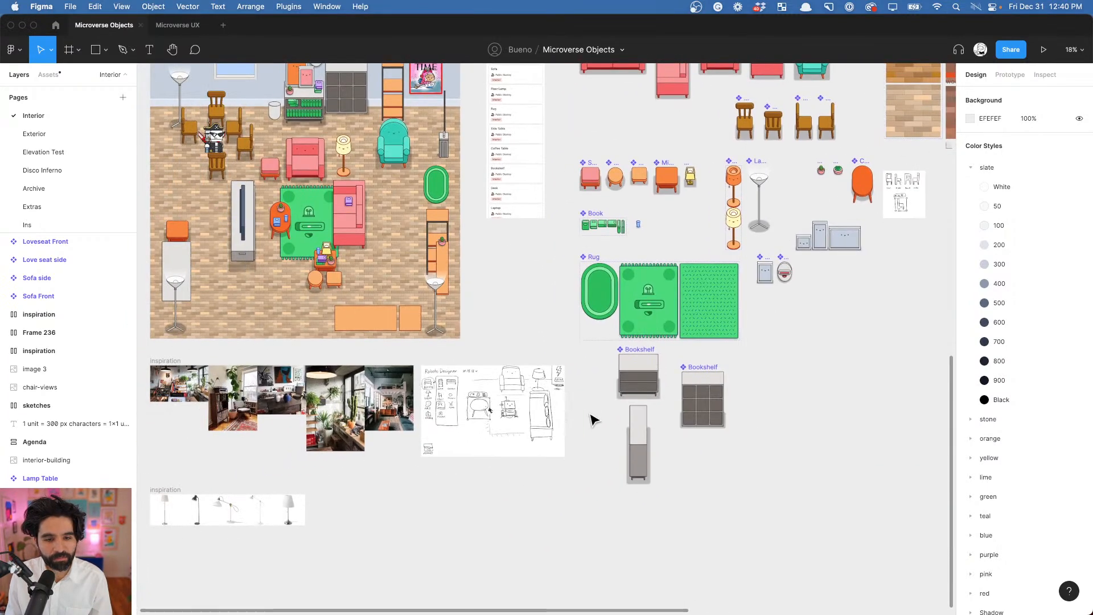
pyautogui.scroll(4, 594, 421)
pyautogui.hscroll(-2, 594, 420)
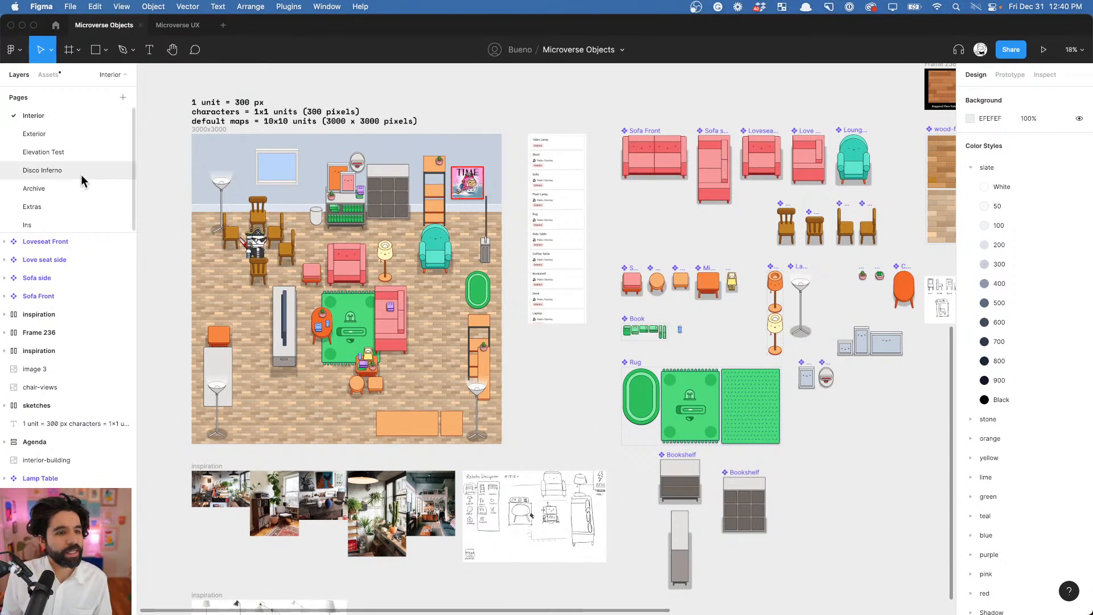
# - On the Exterior page, place the chimney house, awning shop and flat-roofed building sketches in a row on the empty canvas below the double-island map
pyautogui.click(71, 135)
pyautogui.scroll(-5, 547, 213)
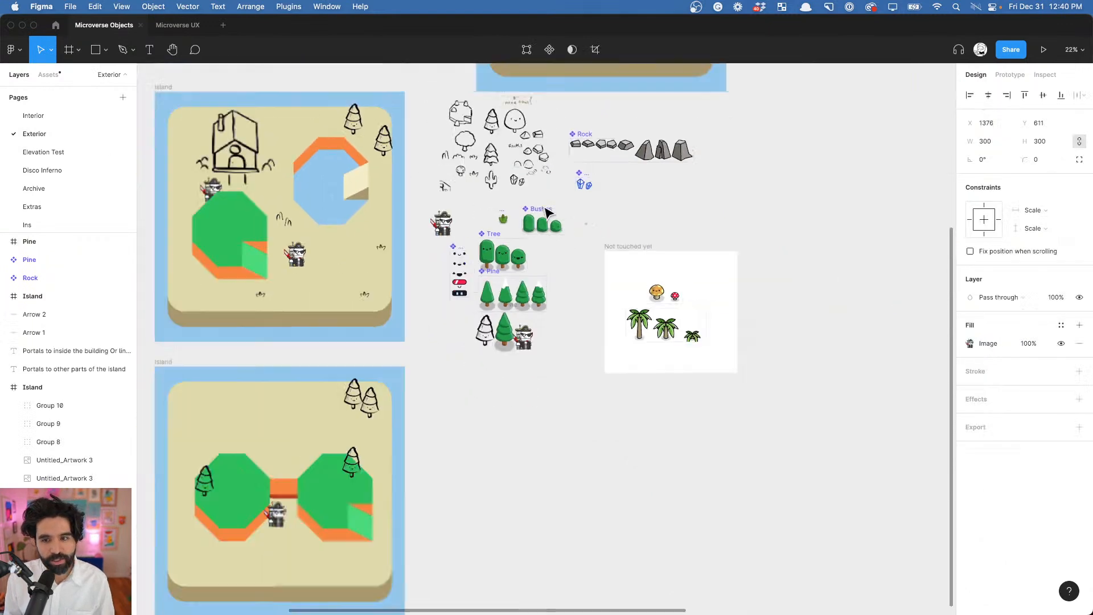
pyautogui.scroll(1, 662, 244)
pyautogui.hscroll(1, 662, 243)
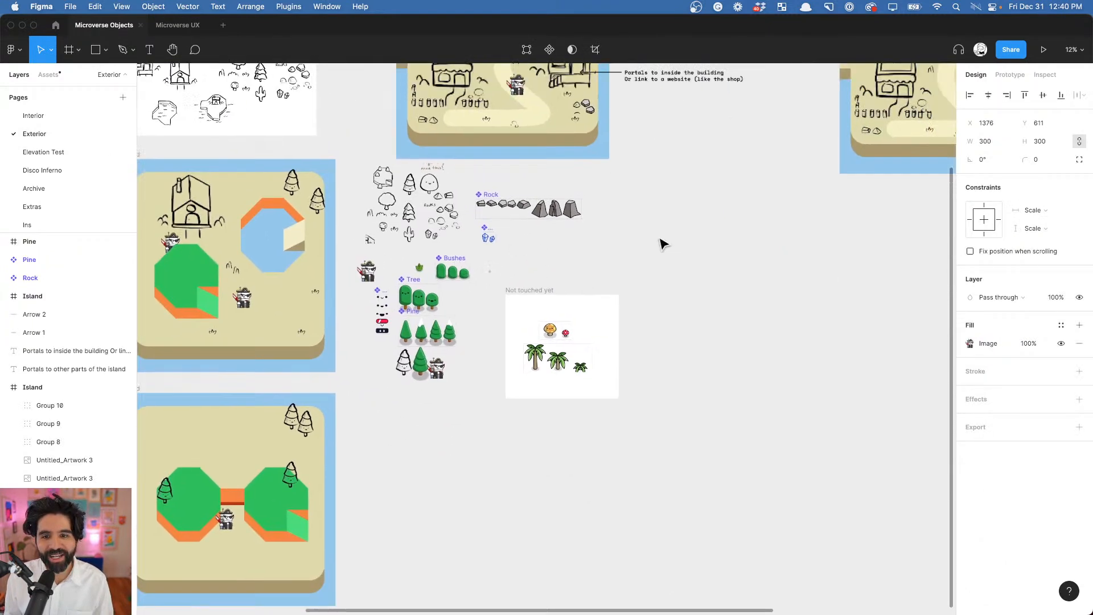
pyautogui.hscroll(8, 662, 243)
pyautogui.scroll(4, 662, 244)
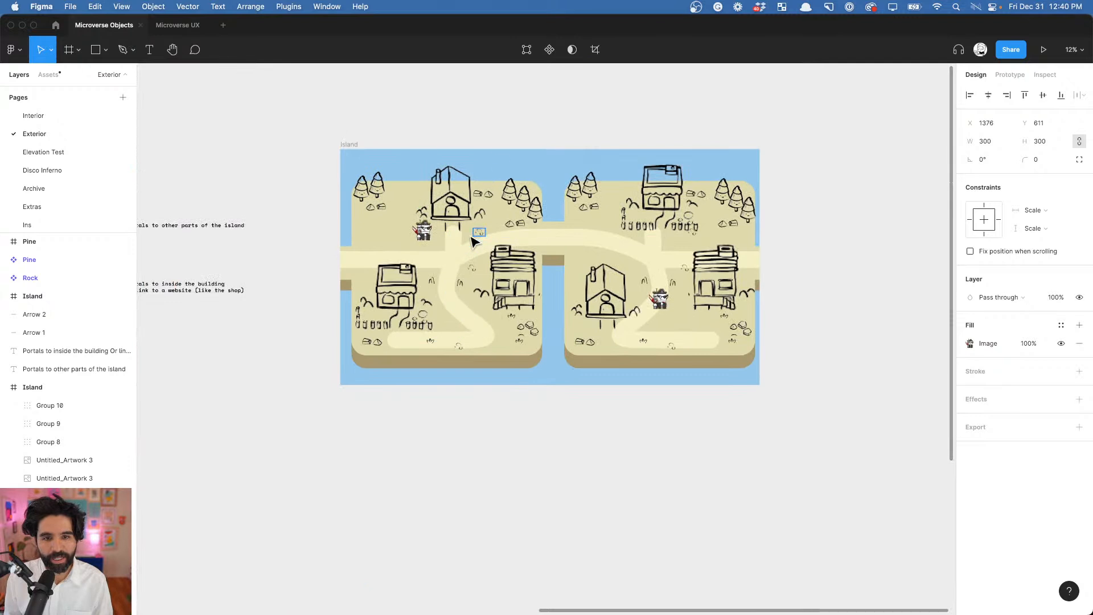
pyautogui.moveTo(451, 206); pyautogui.dragTo(496, 537)
pyautogui.moveTo(402, 329)
pyautogui.mouseDown()
pyautogui.moveTo(630, 574)
pyautogui.moveTo(574, 566)
pyautogui.mouseUp()
pyautogui.moveTo(527, 279)
pyautogui.mouseDown()
pyautogui.moveTo(697, 537)
pyautogui.moveTo(675, 525)
pyautogui.mouseUp()
# - Draw a rectangle about 190 × 152 over the arched door of the chimney house sketch
pyautogui.scroll(10, 530, 520)
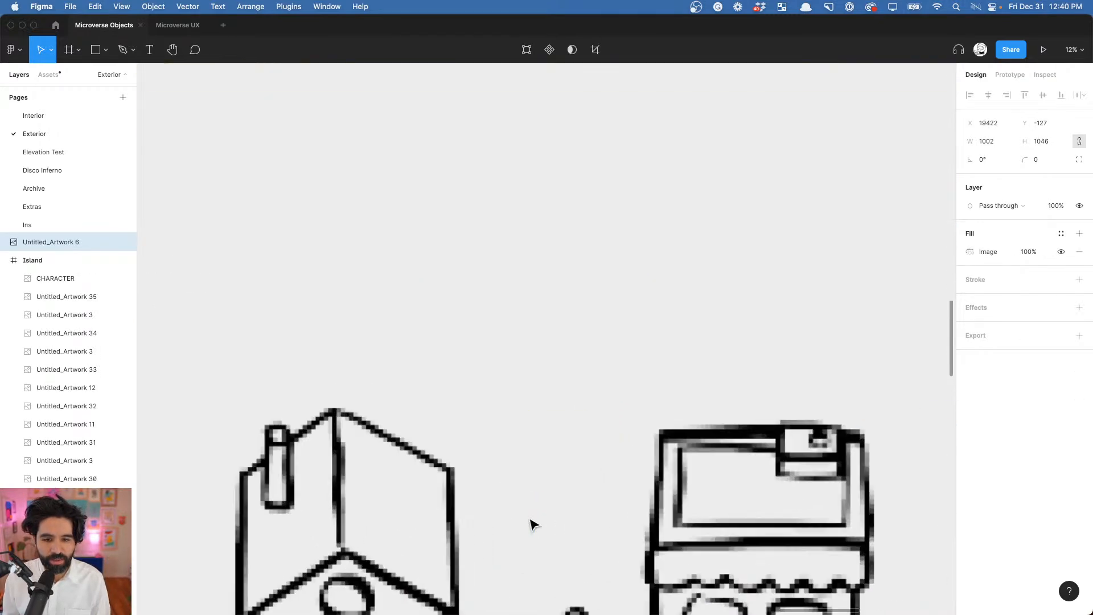
pyautogui.scroll(-6, 534, 524)
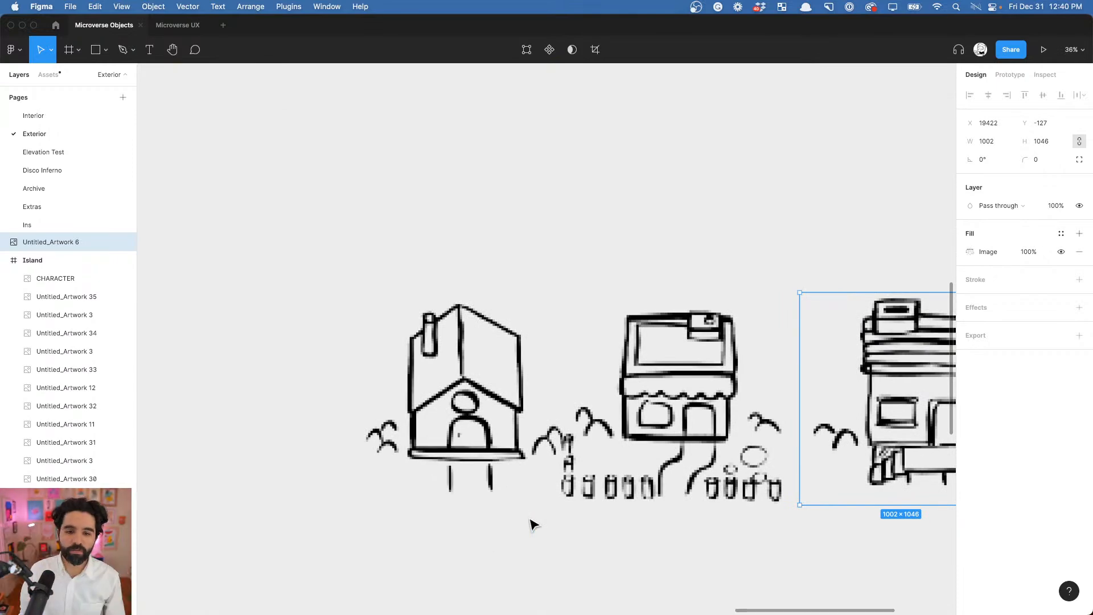
pyautogui.scroll(6, 375, 447)
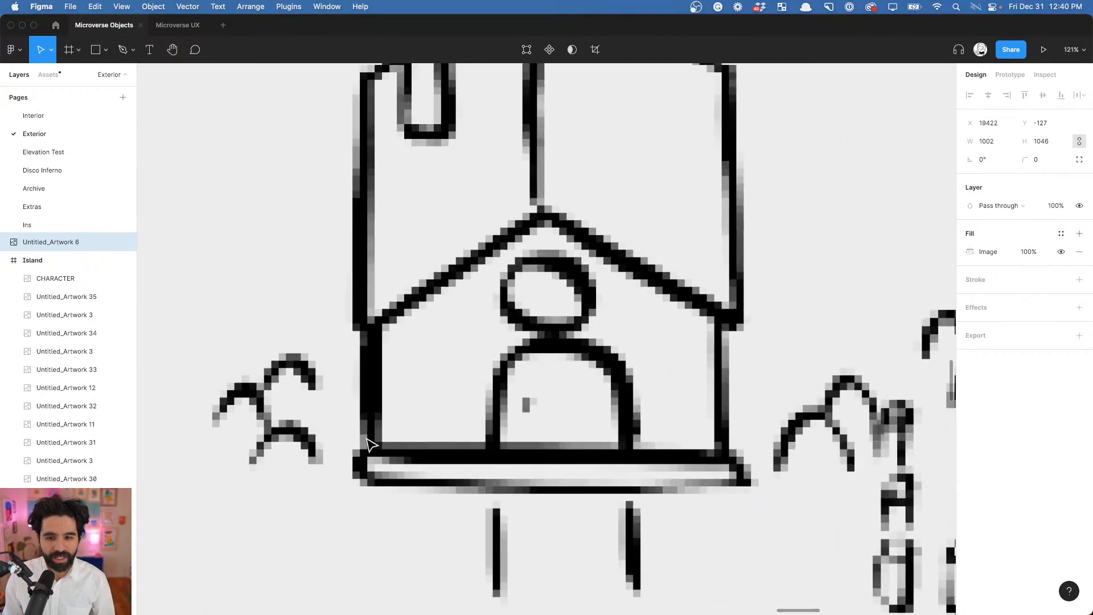
pyautogui.hscroll(2, 370, 444)
pyautogui.press('r')
pyautogui.moveTo(457, 447)
pyautogui.mouseDown()
pyautogui.moveTo(603, 325)
pyautogui.moveTo(576, 349)
pyautogui.moveTo(590, 345)
pyautogui.mouseUp()
# - Round only the door rectangle's two upper corner points fully so it forms an arch
pyautogui.press('Return')
pyautogui.moveTo(633, 316); pyautogui.dragTo(366, 436)
pyautogui.click(1002, 178)
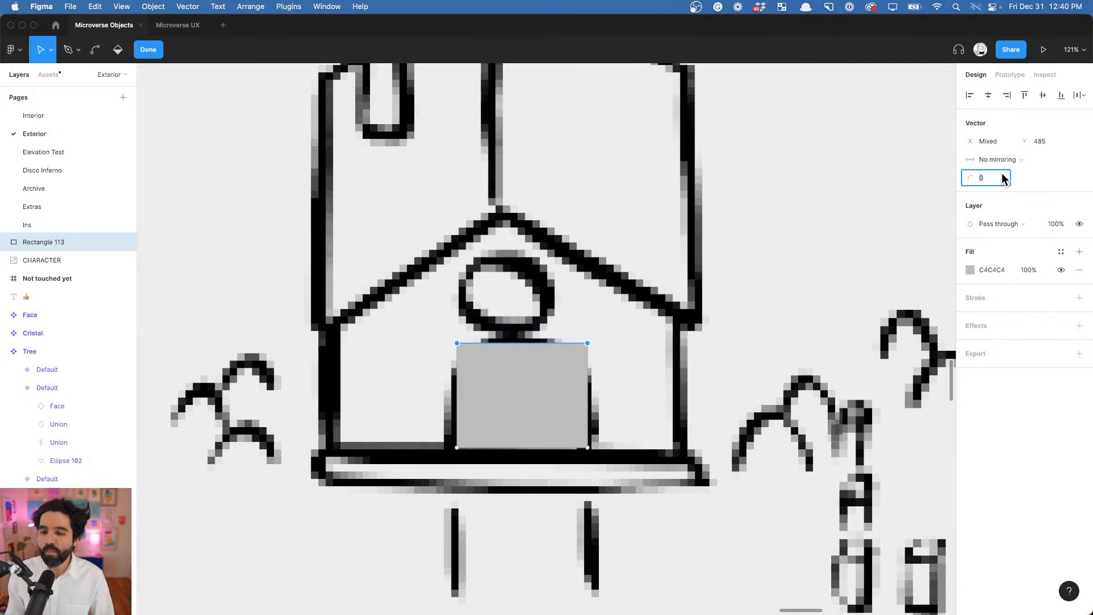
pyautogui.write('100')
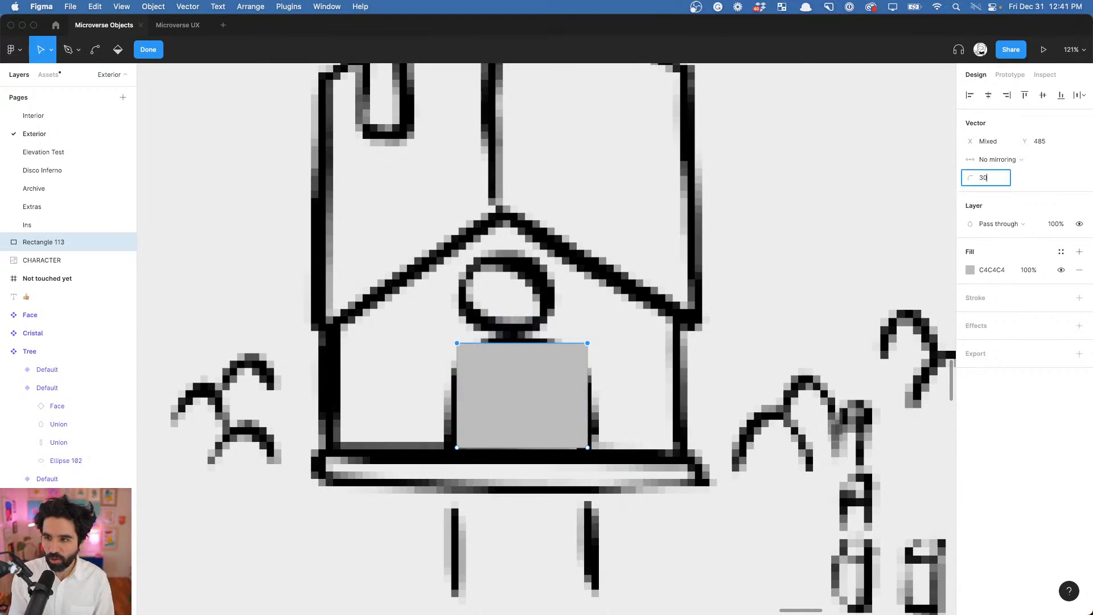
pyautogui.press('Return')
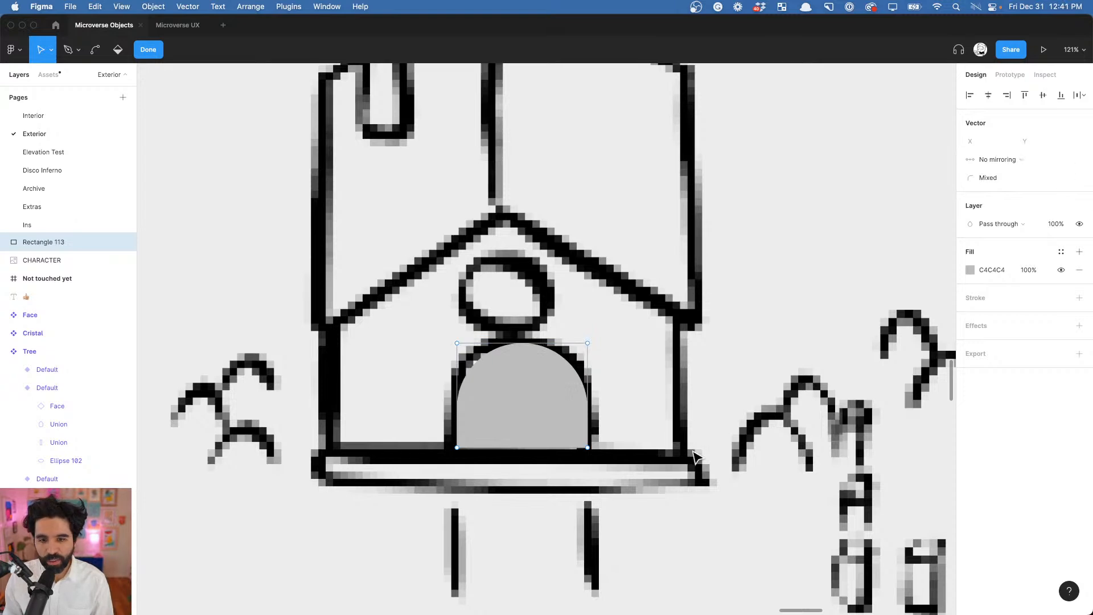
pyautogui.press('Escape')
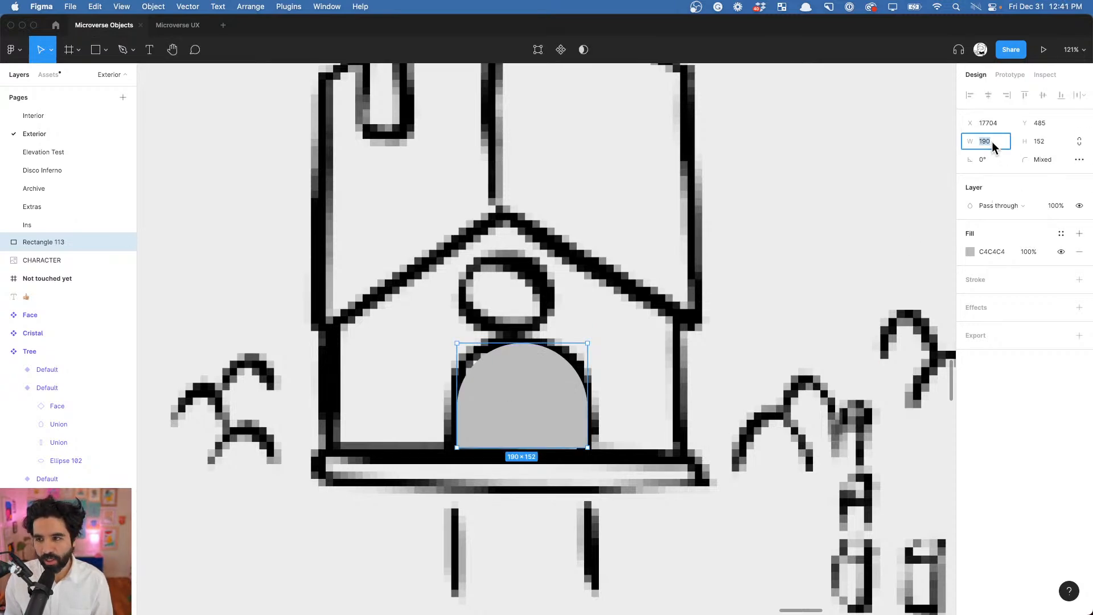
# - Divide the door arch's width by 8 and reset it to 24*8, making the width 192
pyautogui.write('/8')
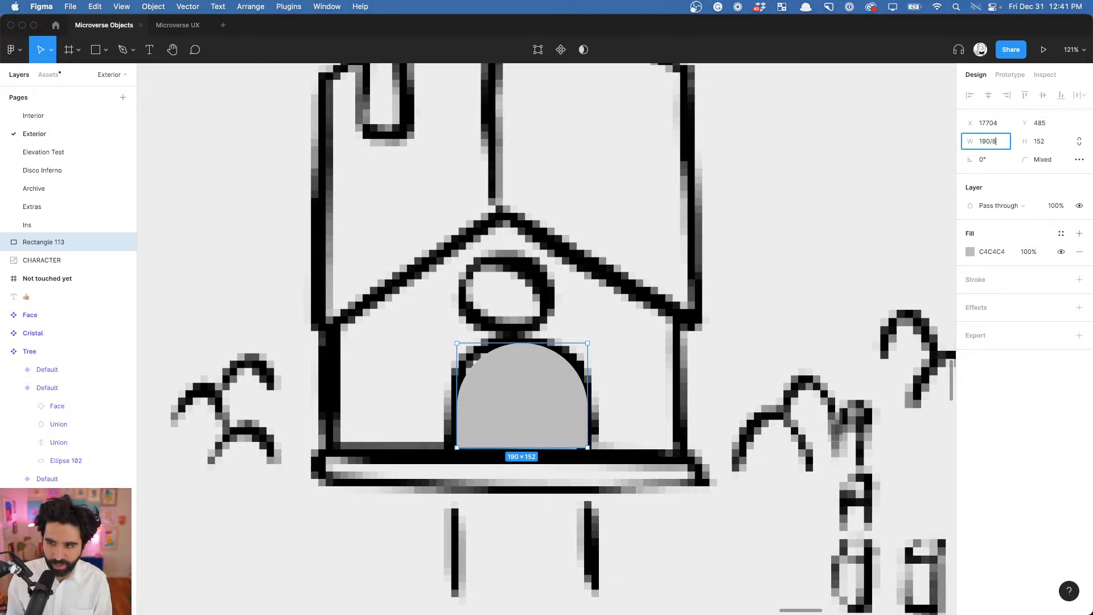
pyautogui.press('Return')
pyautogui.click(987, 145)
pyautogui.write('24')
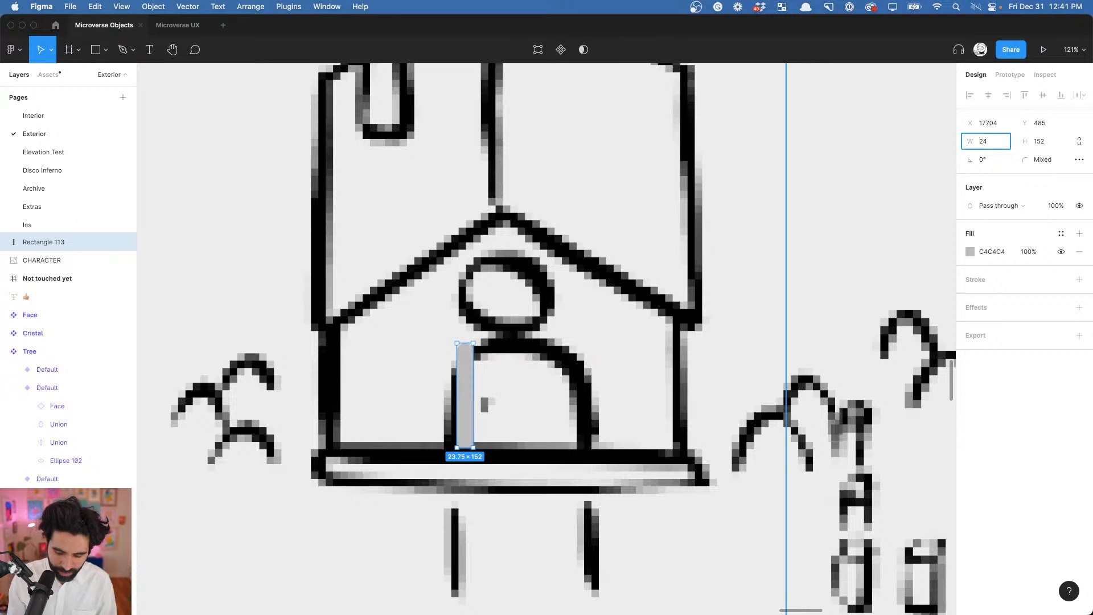
pyautogui.write('*8')
pyautogui.press('Return')
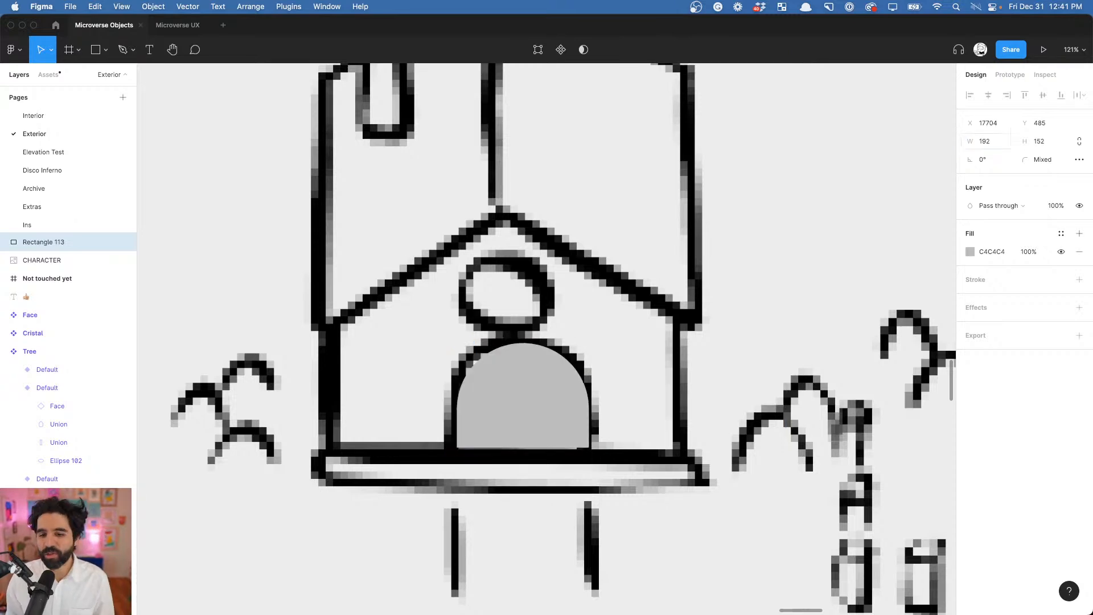
pyautogui.scroll(-5, 586, 245)
pyautogui.scroll(-2, 570, 256)
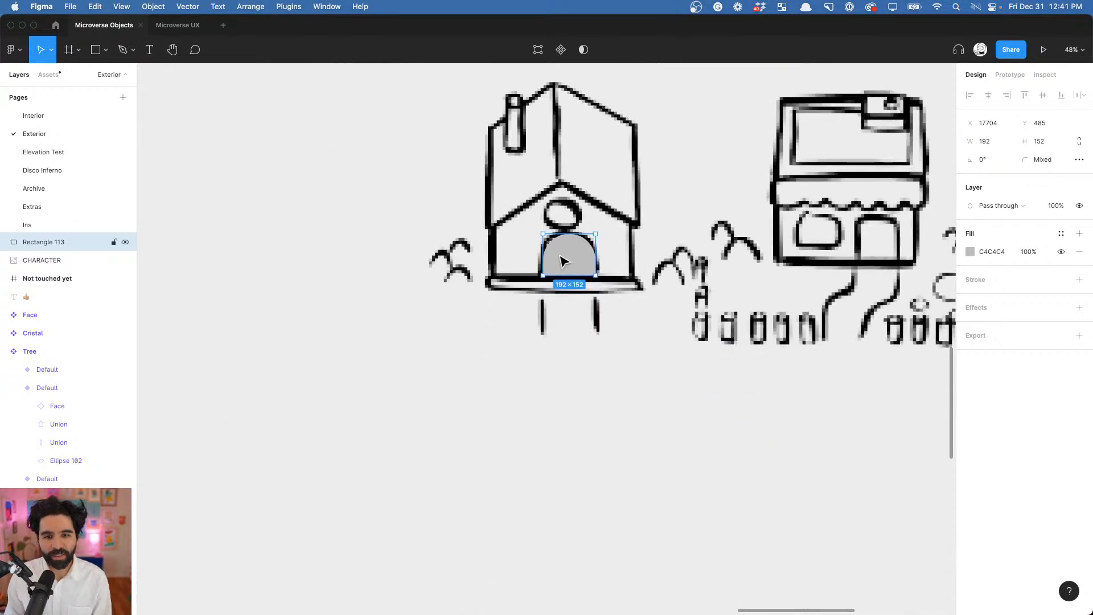
# - Move the door arch straight down to the empty canvas below the house sketch and extend its height to 184
pyautogui.moveTo(567, 254); pyautogui.dragTo(564, 420)
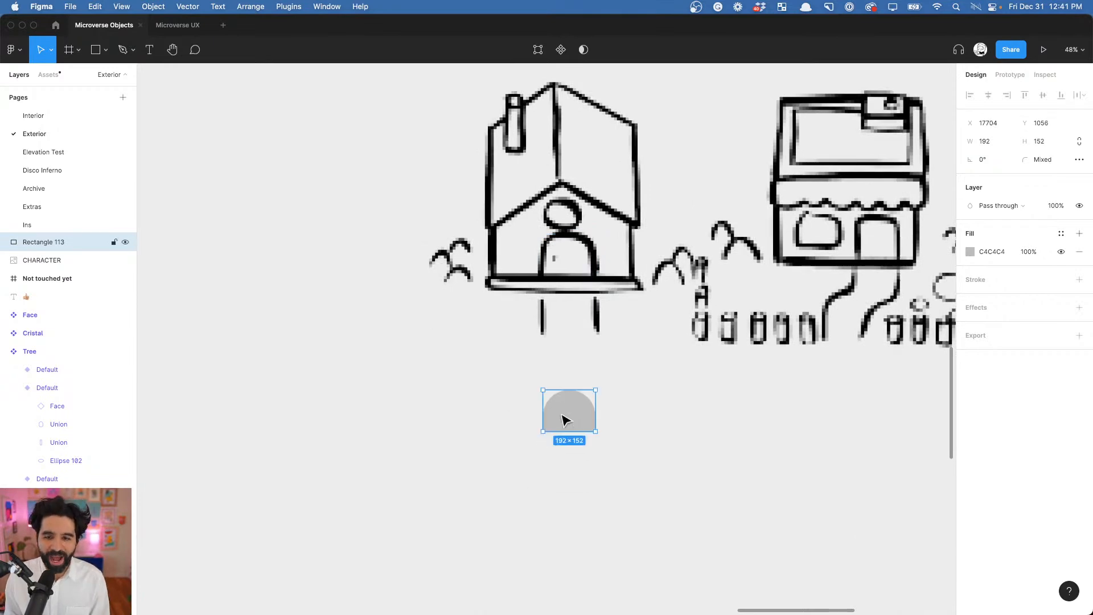
pyautogui.press('shift+super+Down')
pyautogui.press('shift+super+Down')
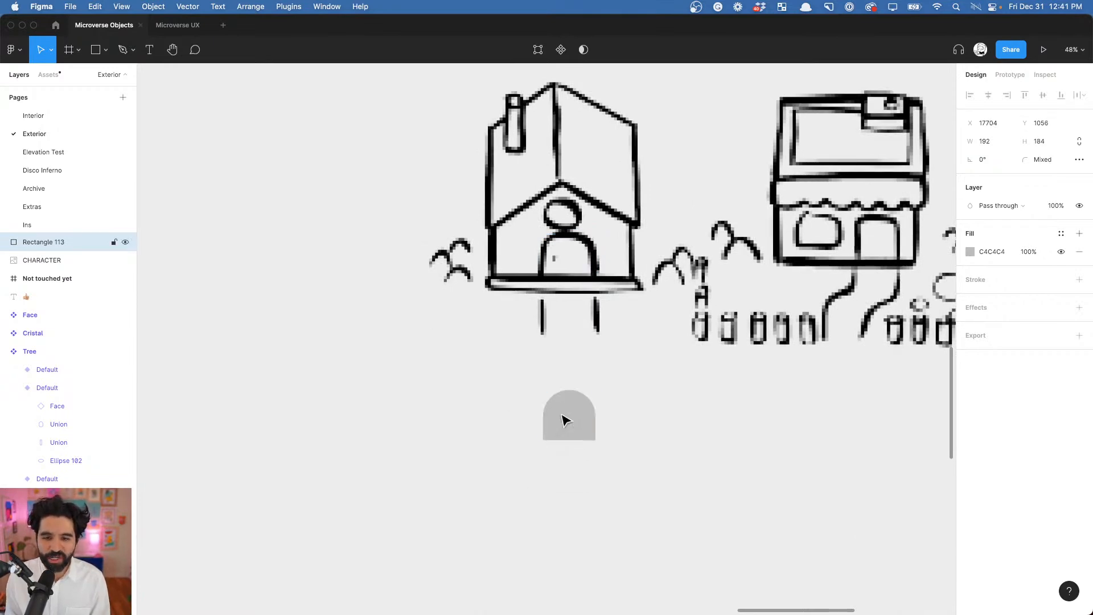
pyautogui.scroll(6, 562, 416)
pyautogui.press('o')
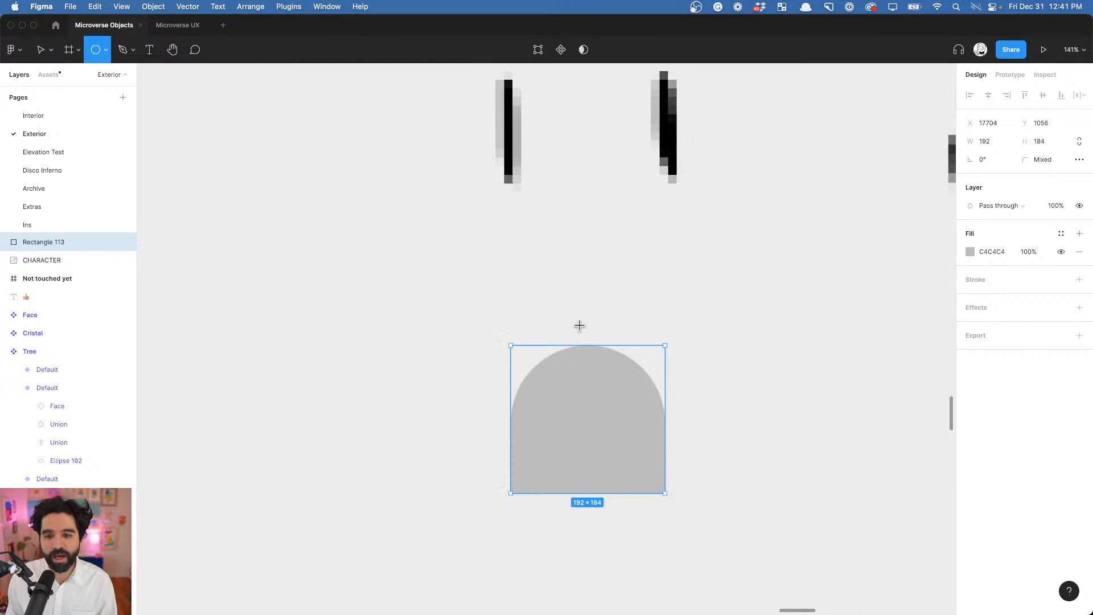
pyautogui.press('v')
pyautogui.scroll(-3, 604, 403)
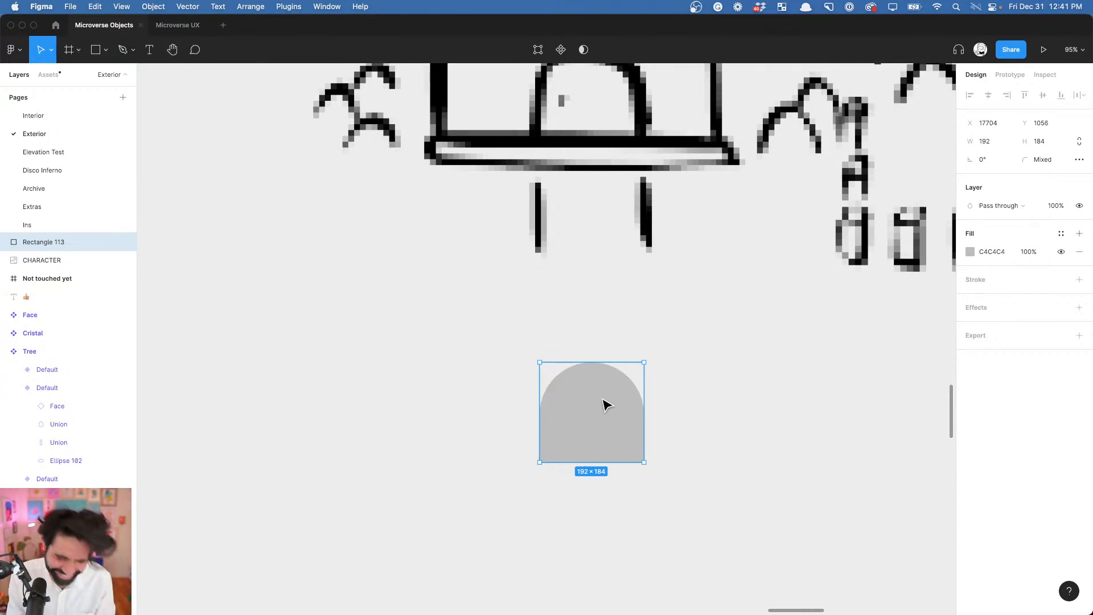
pyautogui.scroll(1, 558, 465)
pyautogui.hscroll(1, 564, 467)
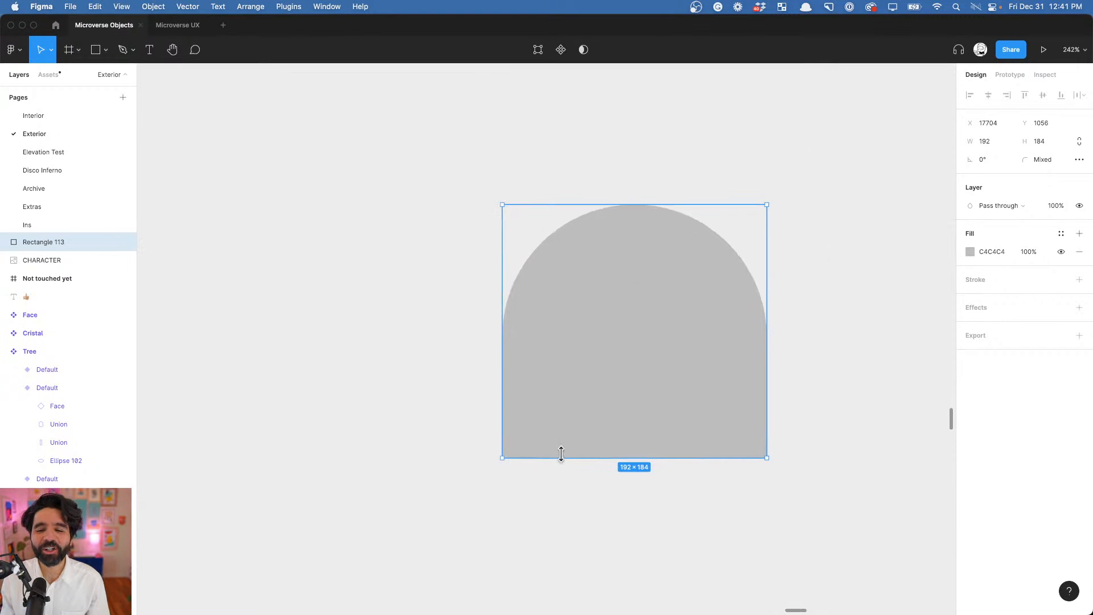
pyautogui.hscroll(5, 721, 309)
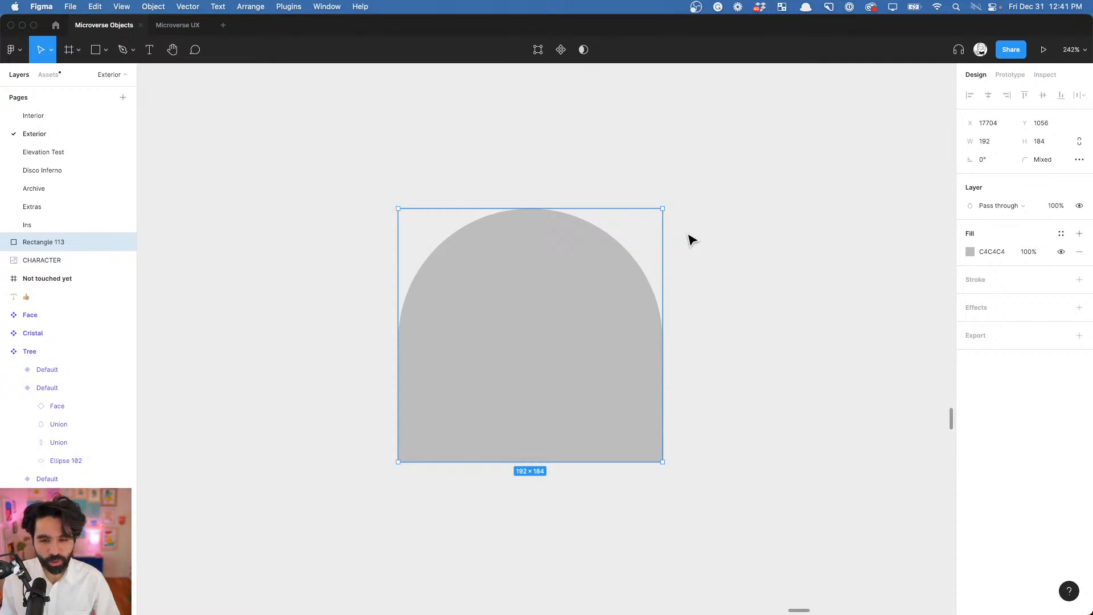
pyautogui.hscroll(-3, 691, 240)
pyautogui.scroll(-1, 690, 239)
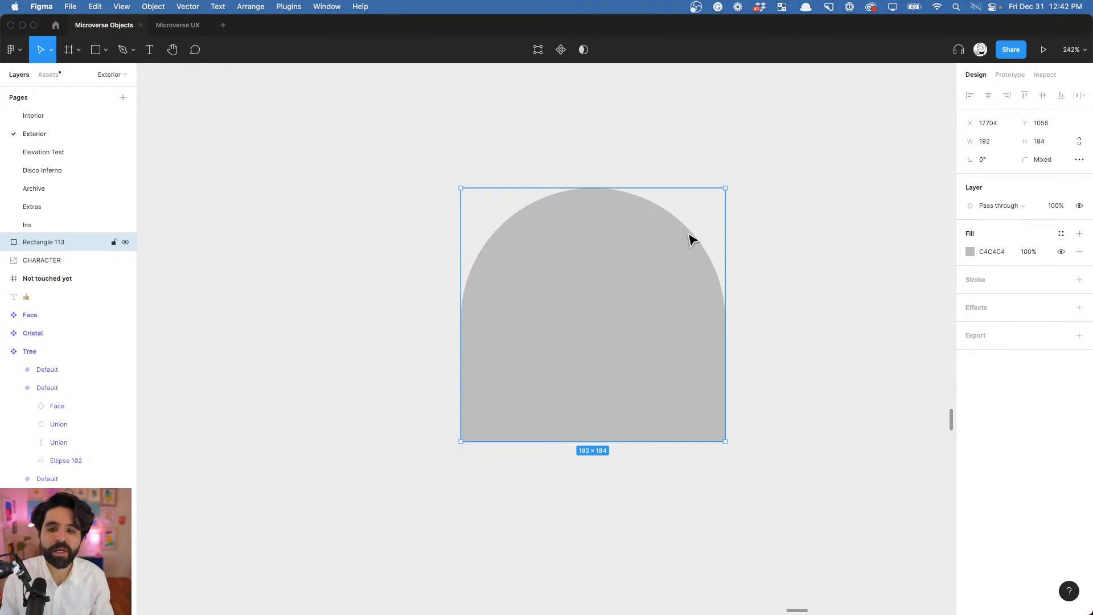
# - Duplicate the door arch in place, set the copy's corner radius to 0 and increase its height to 208
pyautogui.press('super+d')
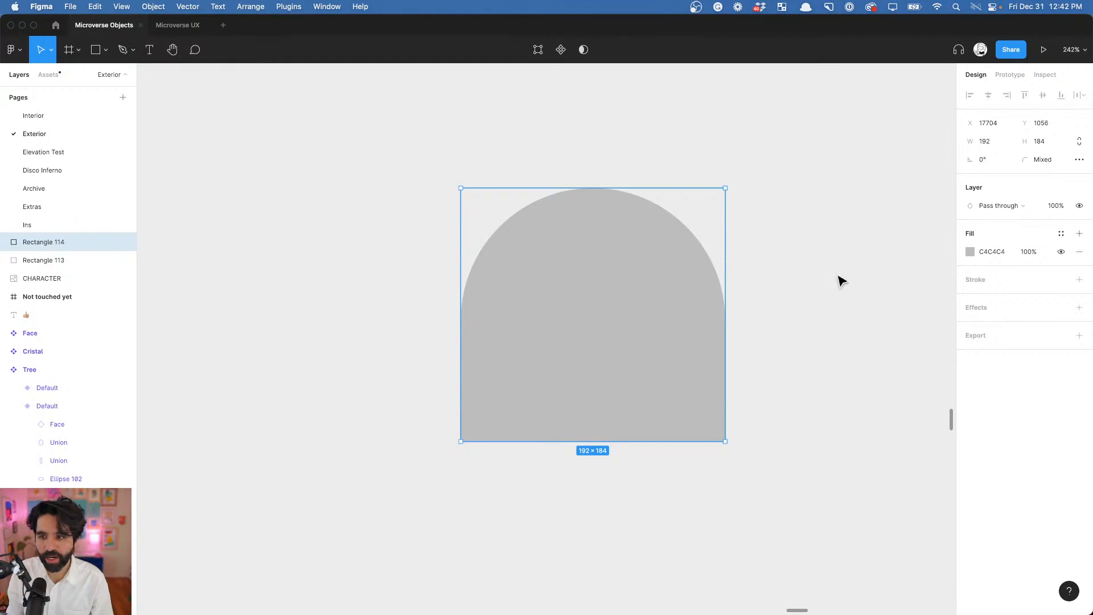
pyautogui.click(1053, 161)
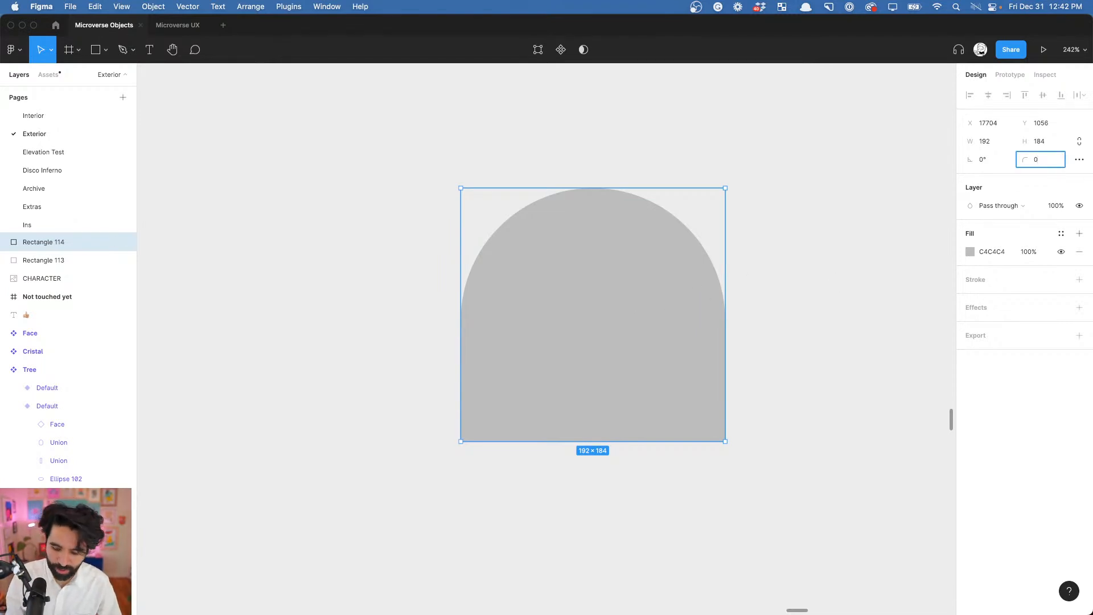
pyautogui.press('Return')
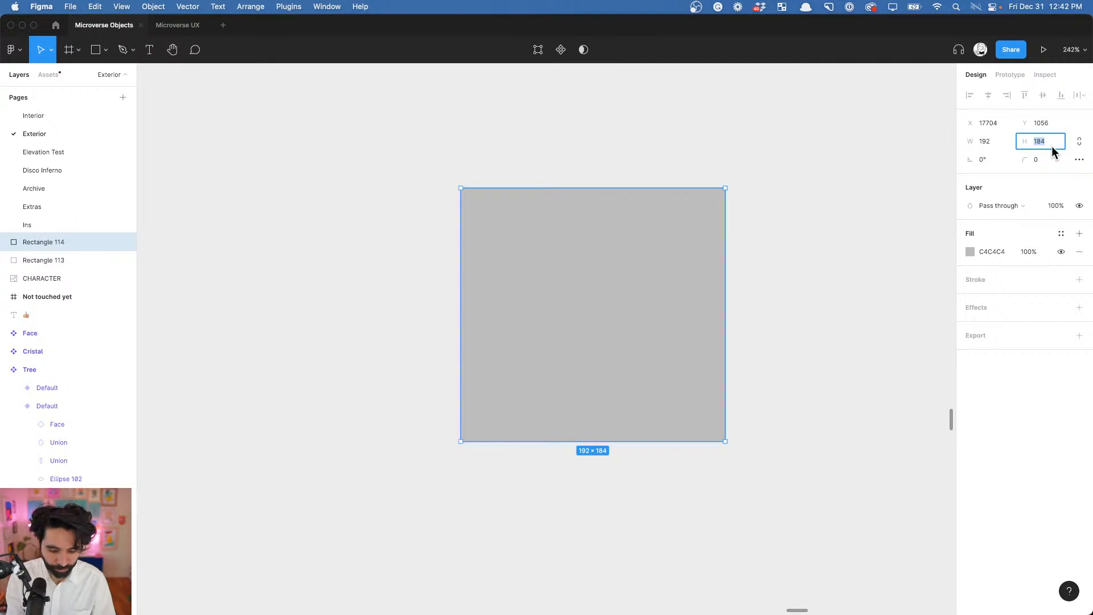
pyautogui.write('20*')
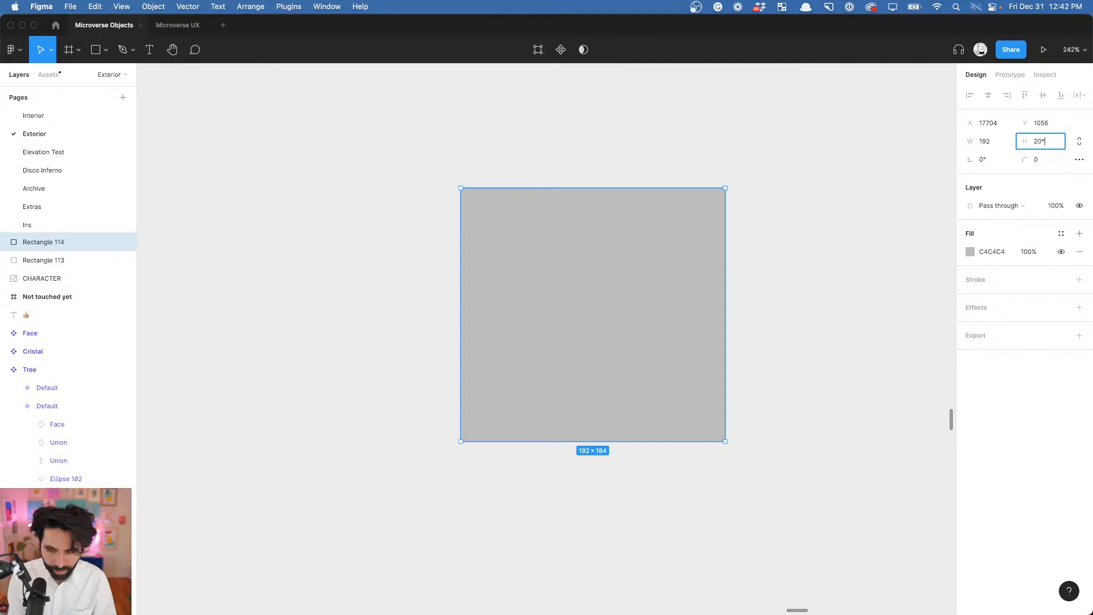
pyautogui.press('Return')
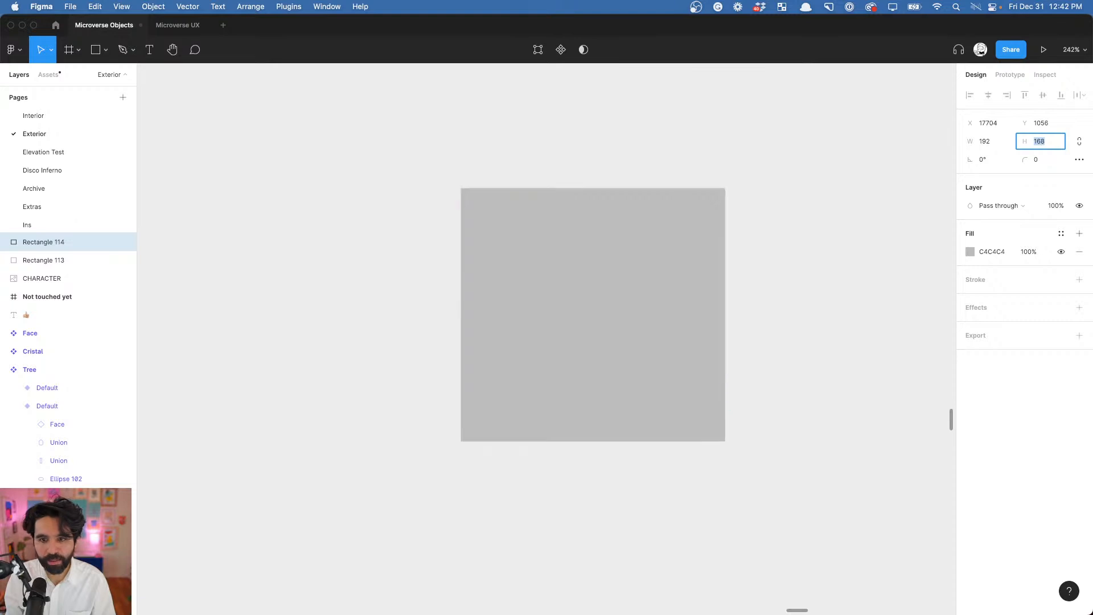
pyautogui.hotkey('shift', 'Up')
pyautogui.hotkey('shift', 'Up')
pyautogui.hotkey('shift', 'Up')
pyautogui.hotkey('shift', 'Up')
# - Move the square-cornered copy aside, delete the original arch beneath it and shift the rectangle back
pyautogui.moveTo(626, 341); pyautogui.dragTo(450, 393)
pyautogui.click(585, 351)
pyautogui.press('Delete')
pyautogui.moveTo(518, 378); pyautogui.dragTo(708, 323)
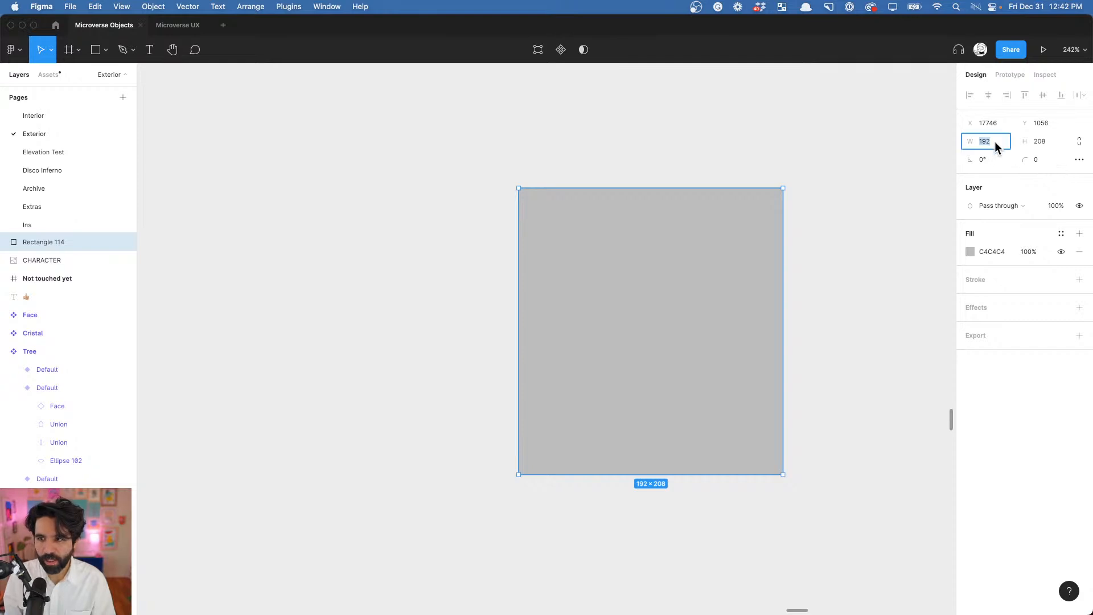
# - Try a width of 176 for the door rectangle and settle on 184
pyautogui.write('176')
pyautogui.press('Return')
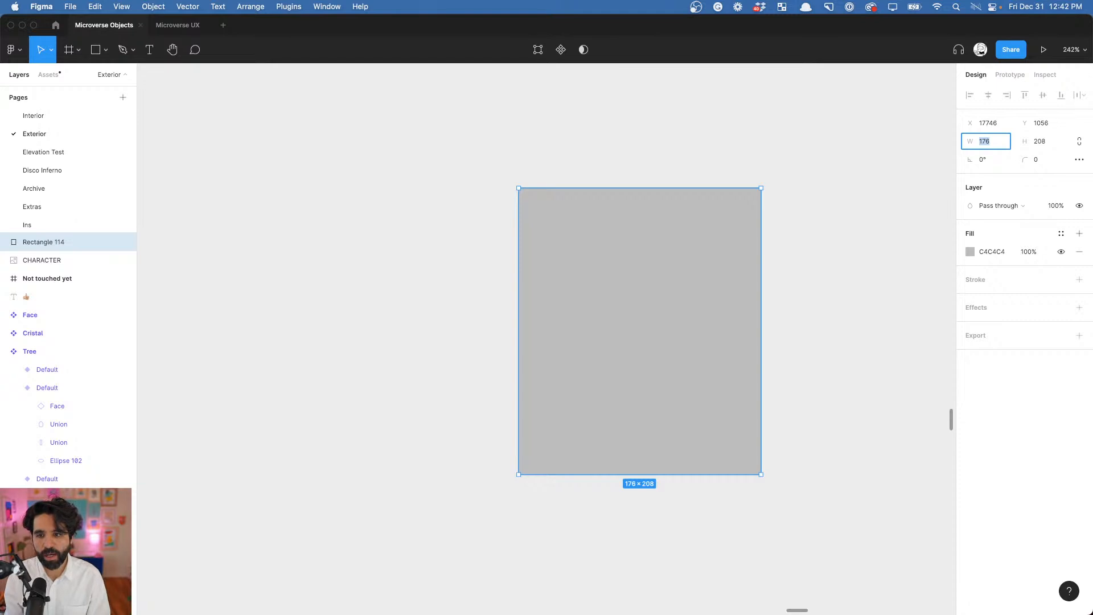
pyautogui.write('184')
pyautogui.press('Return')
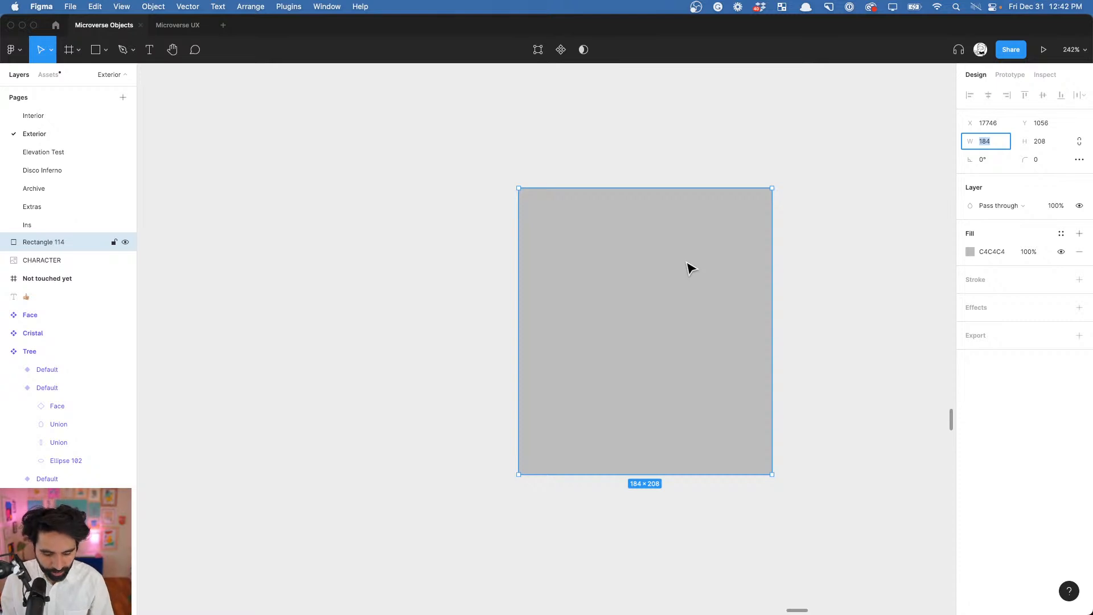
pyautogui.click(710, 290)
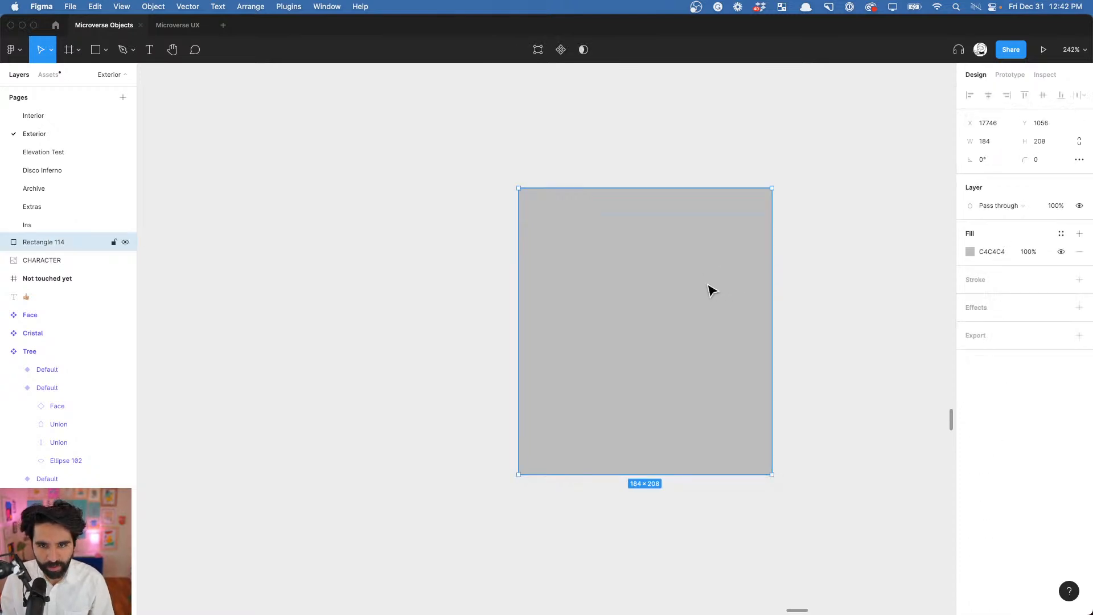
# - Duplicate the door rectangle and shift the copy horizontally to the right so it partly overlaps the original
pyautogui.press('super+d')
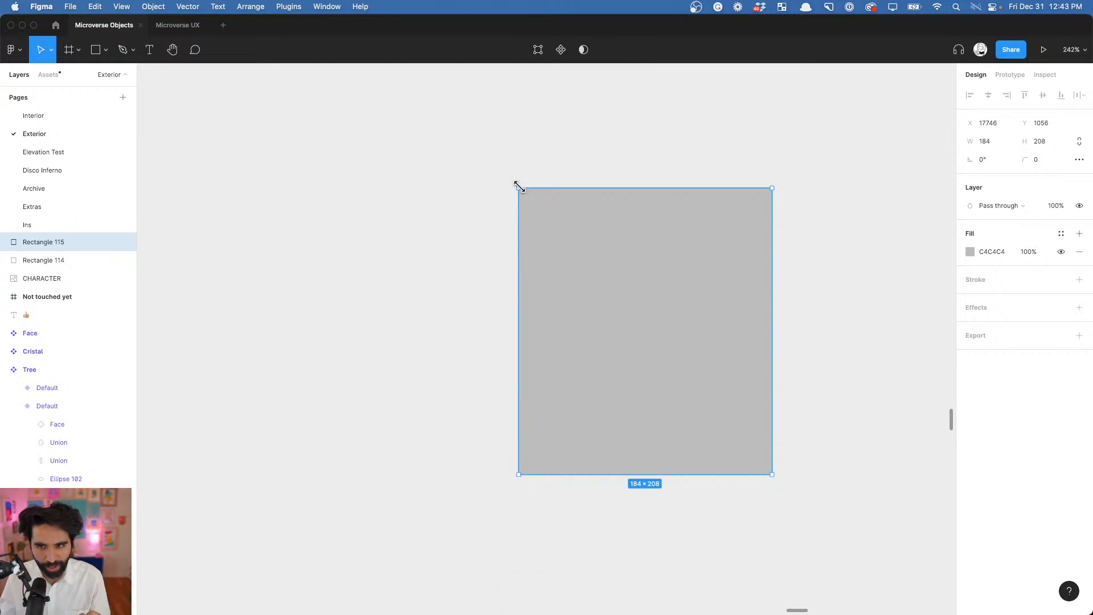
pyautogui.click(886, 217)
pyautogui.click(701, 298)
pyautogui.moveTo(700, 298); pyautogui.dragTo(800, 315)
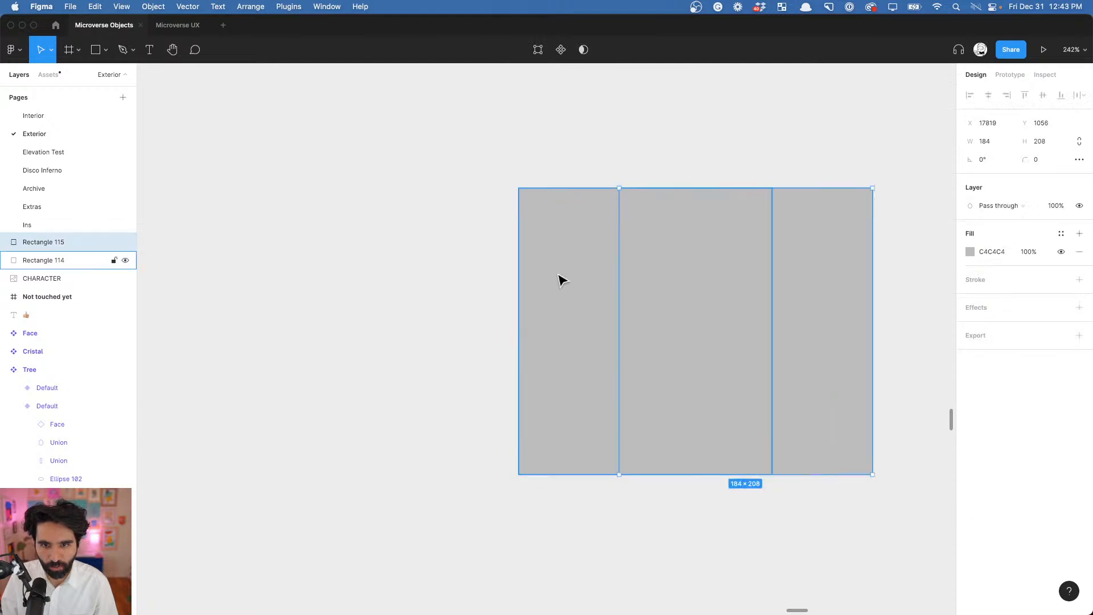
# - Apply the orange/500 color style to the fill of both door rectangles
pyautogui.moveTo(441, 239); pyautogui.dragTo(780, 356)
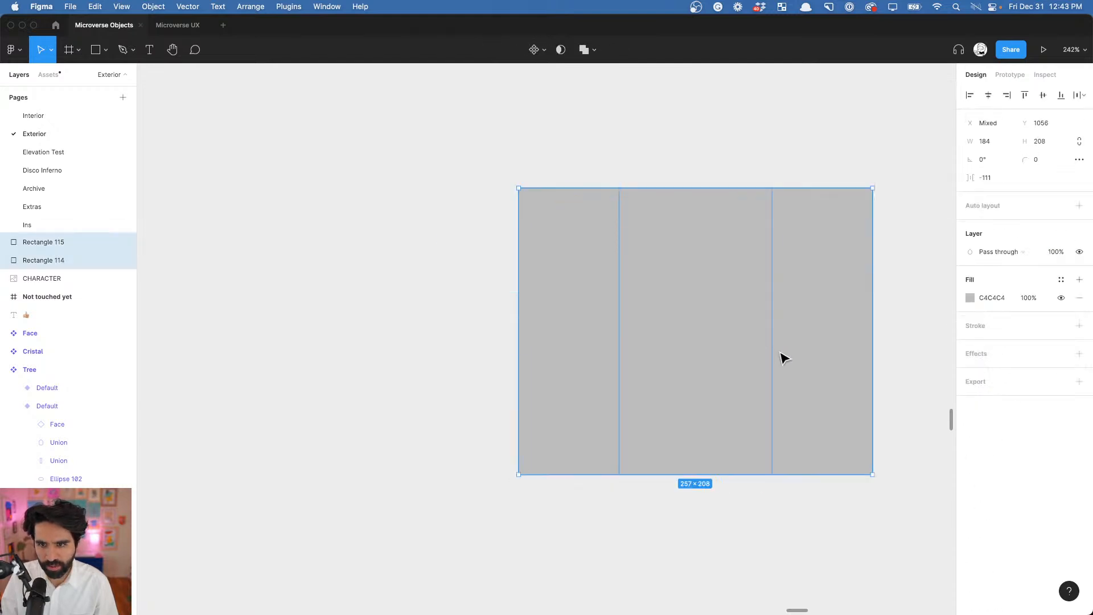
pyautogui.click(1062, 280)
pyautogui.scroll(-3, 1020, 377)
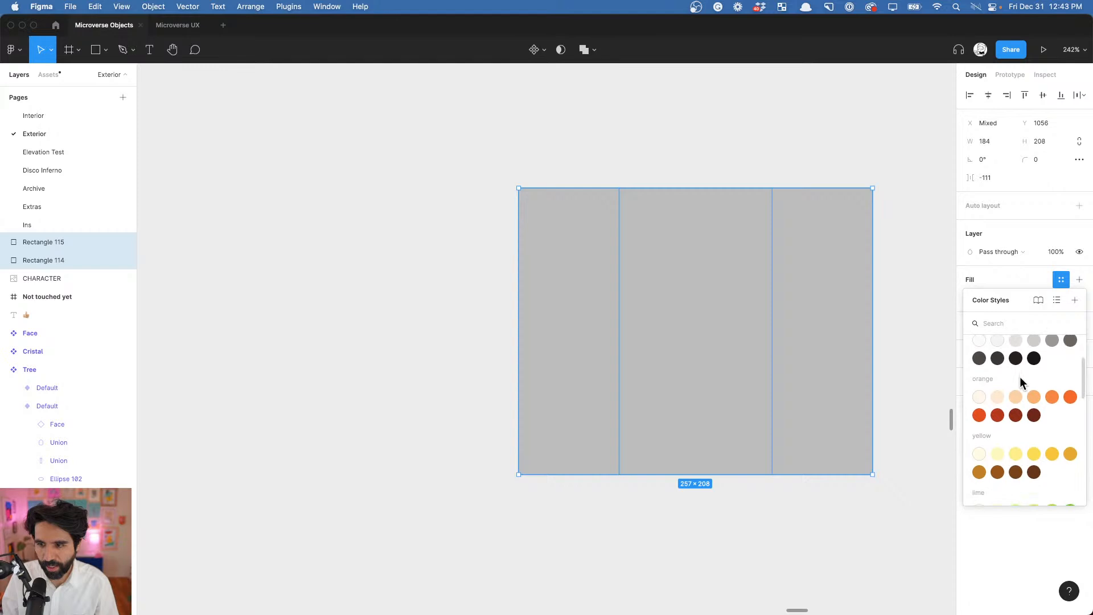
pyautogui.scroll(-5, 1020, 377)
pyautogui.scroll(2, 1019, 380)
pyautogui.scroll(-1, 1019, 380)
pyautogui.scroll(2, 1019, 381)
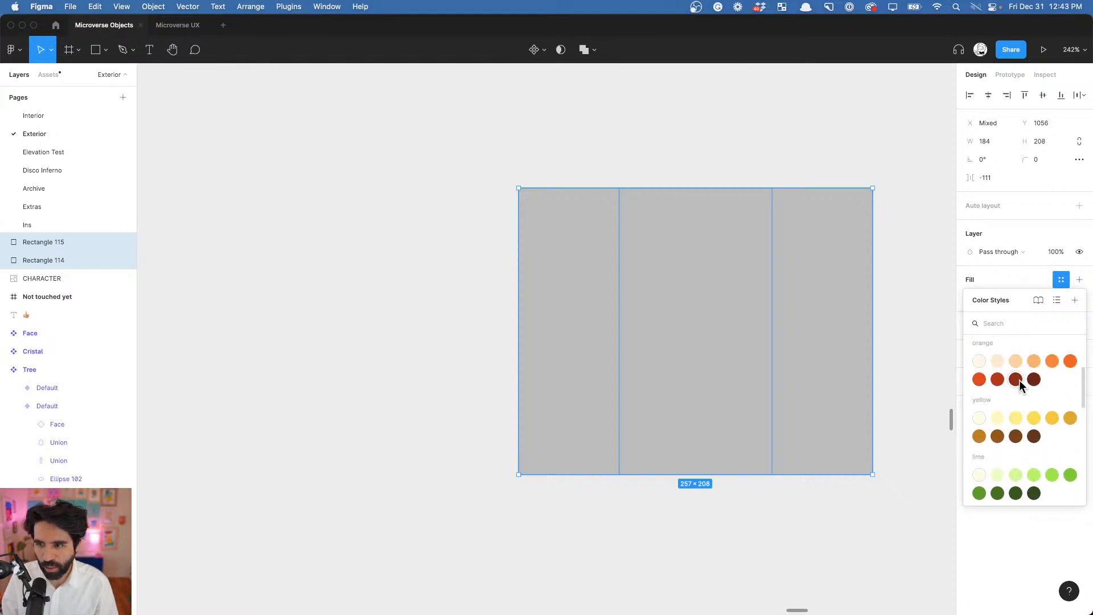
pyautogui.scroll(1, 1029, 390)
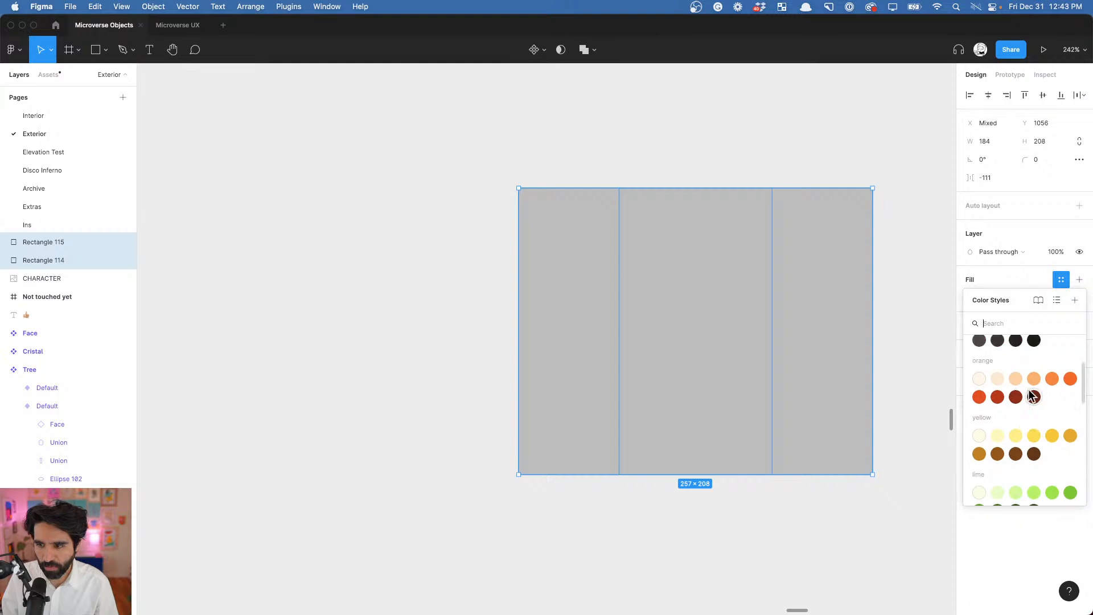
pyautogui.scroll(-3, 1033, 397)
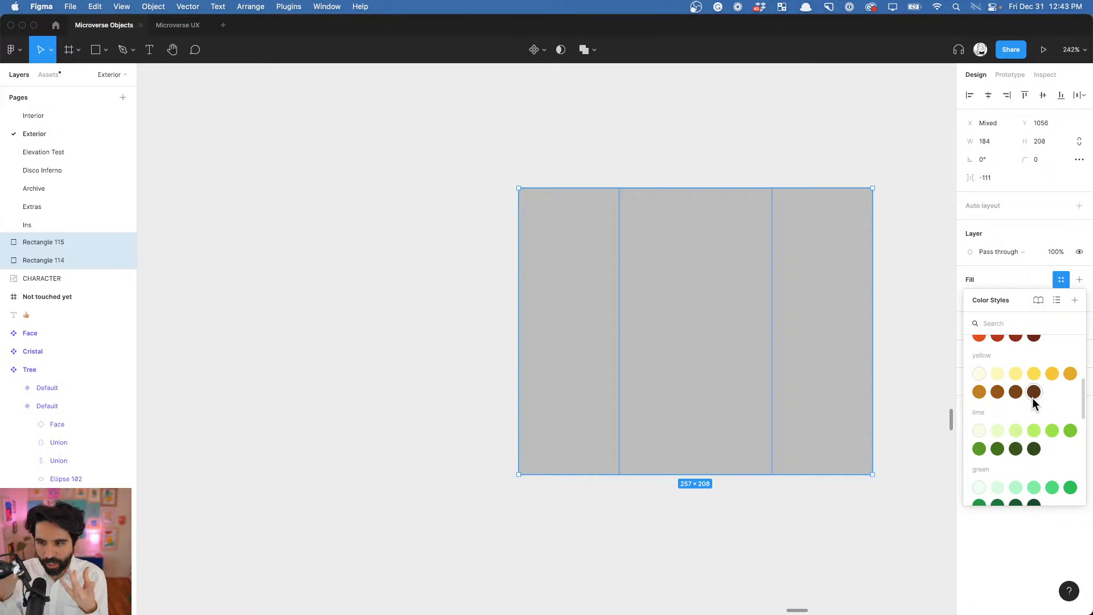
pyautogui.scroll(3, 1033, 397)
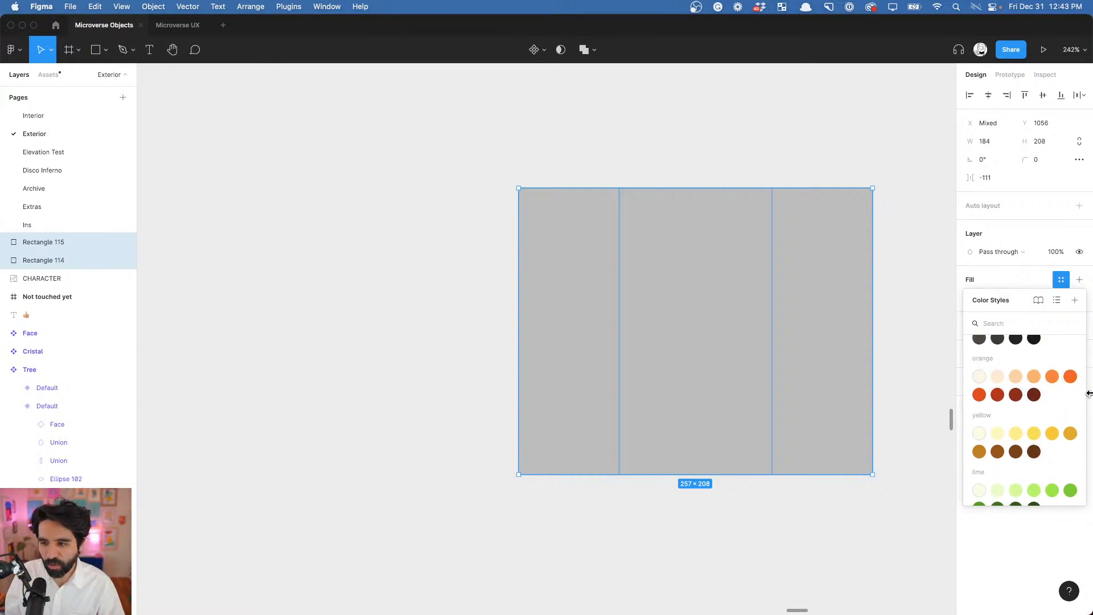
pyautogui.click(1070, 377)
pyautogui.click(791, 488)
pyautogui.click(704, 392)
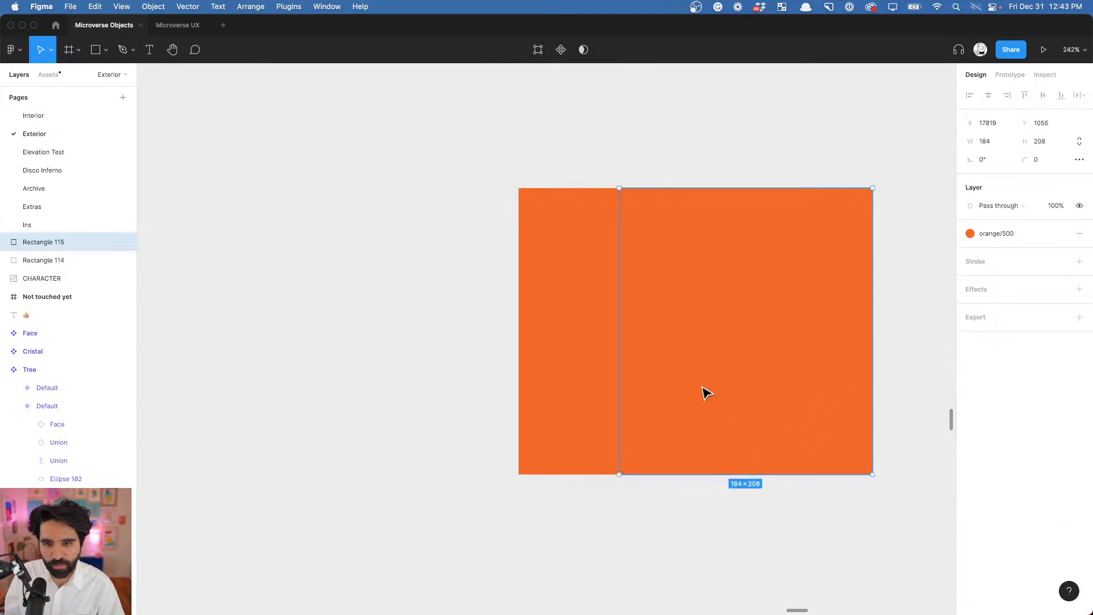
pyautogui.click(1005, 238)
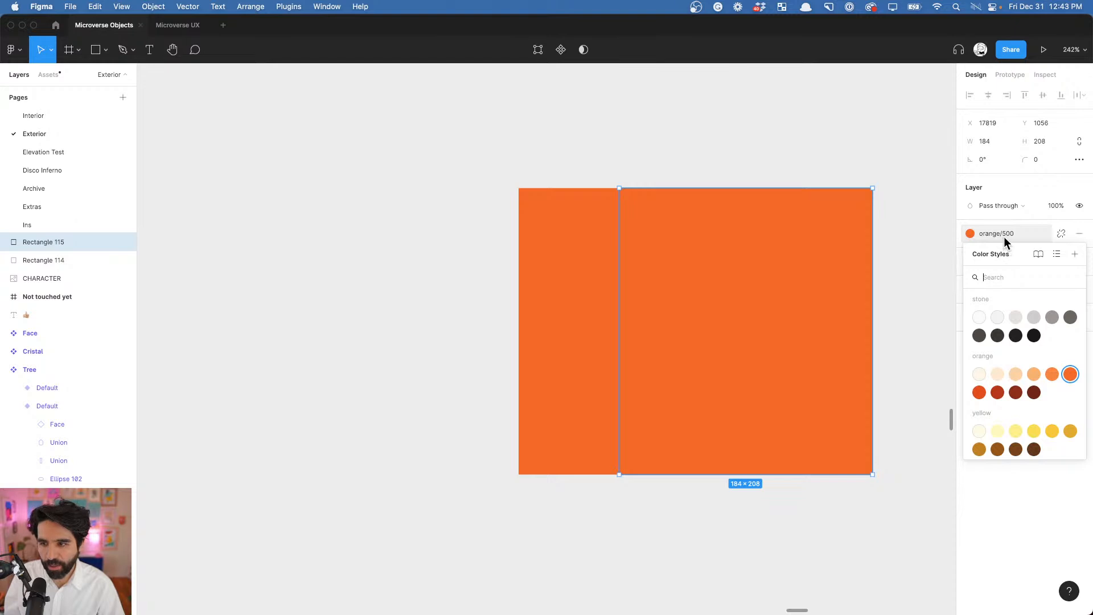
pyautogui.click(484, 293)
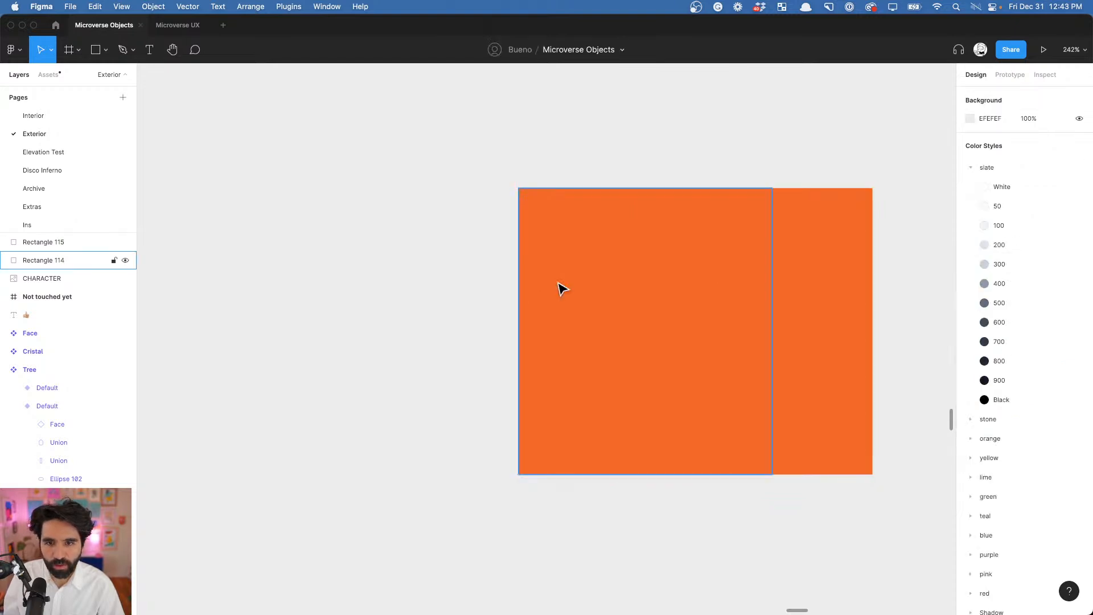
# - Change the rear door rectangle's fill to the lighter orange/400 color style
pyautogui.click(527, 290)
pyautogui.click(1026, 235)
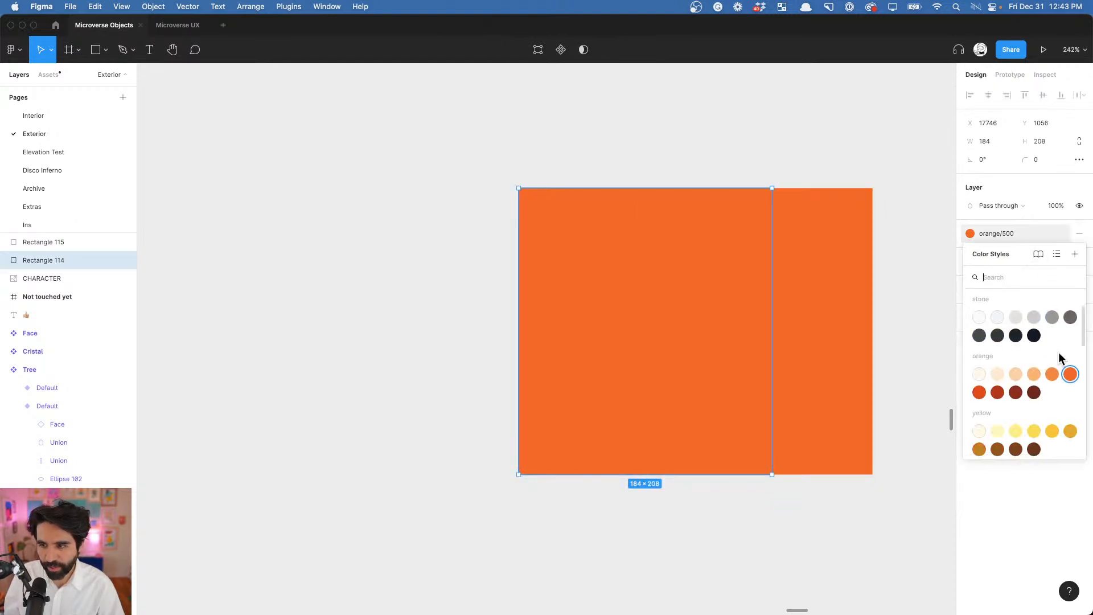
pyautogui.click(1052, 375)
# - Nudge the front orange/500 rectangle down by 16 and narrow it to a width of 152
pyautogui.click(825, 258)
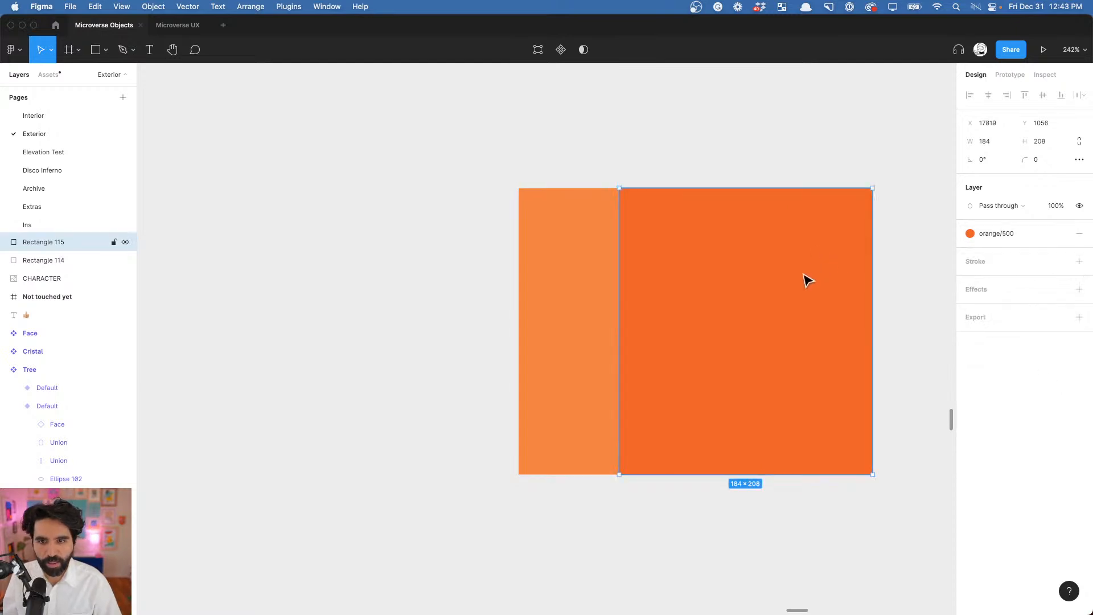
pyautogui.hotkey('shift', 'Down')
pyautogui.hotkey('shift', 'Down')
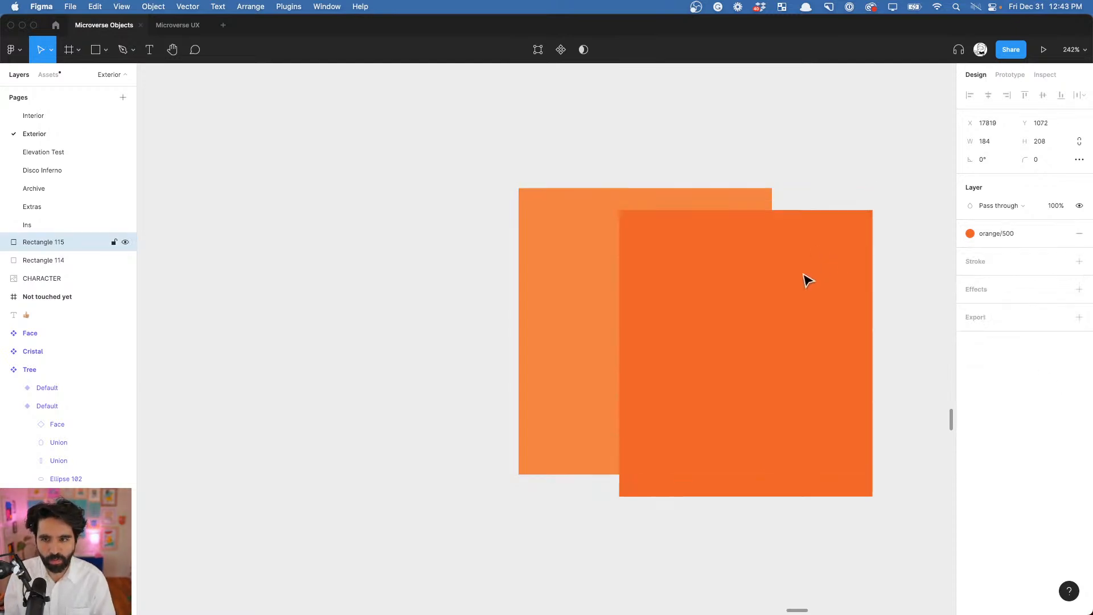
pyautogui.press('super+shift+Left')
pyautogui.press('super+shift+Left')
pyautogui.press('super+shift+Left')
pyautogui.press('super+shift+Left')
# - Align both door rectangles on their horizontal centers and along their bottom edges
pyautogui.keyDown('shift'); pyautogui.click(571, 273); pyautogui.keyUp('shift')
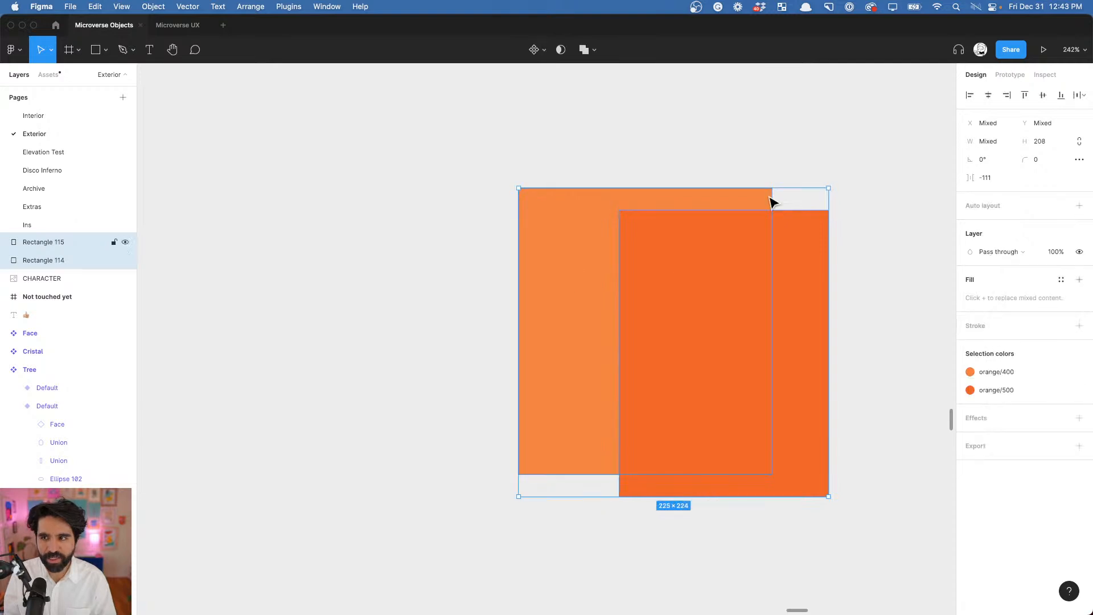
pyautogui.click(989, 95)
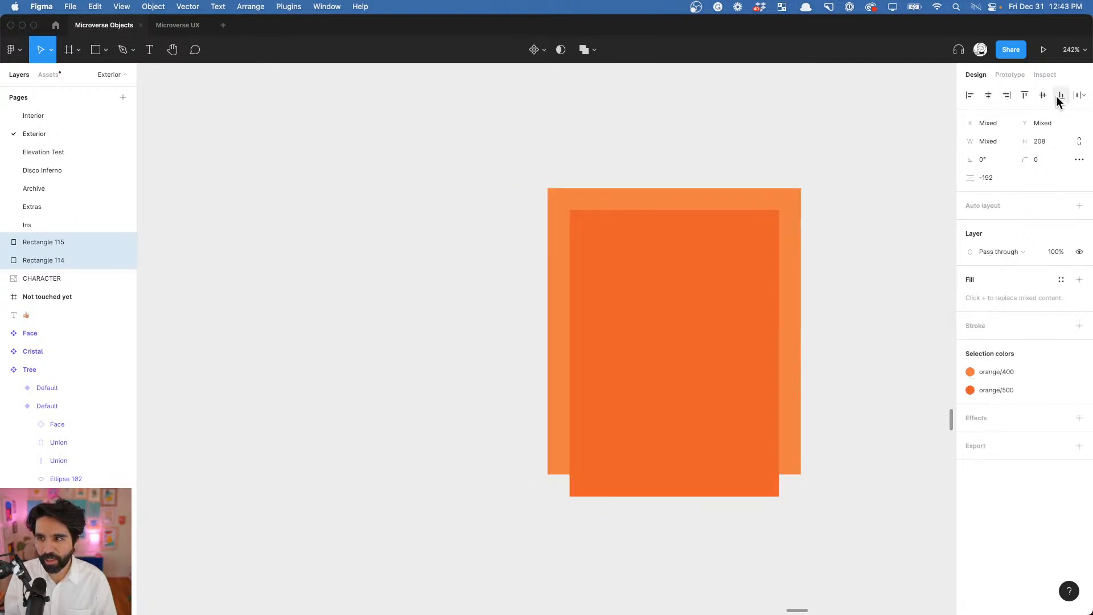
pyautogui.click(1062, 95)
# - Nudge the inner door rectangle down by 16 and shorten it to a height of 192 so it ends at the frame's bottom
pyautogui.click(654, 351)
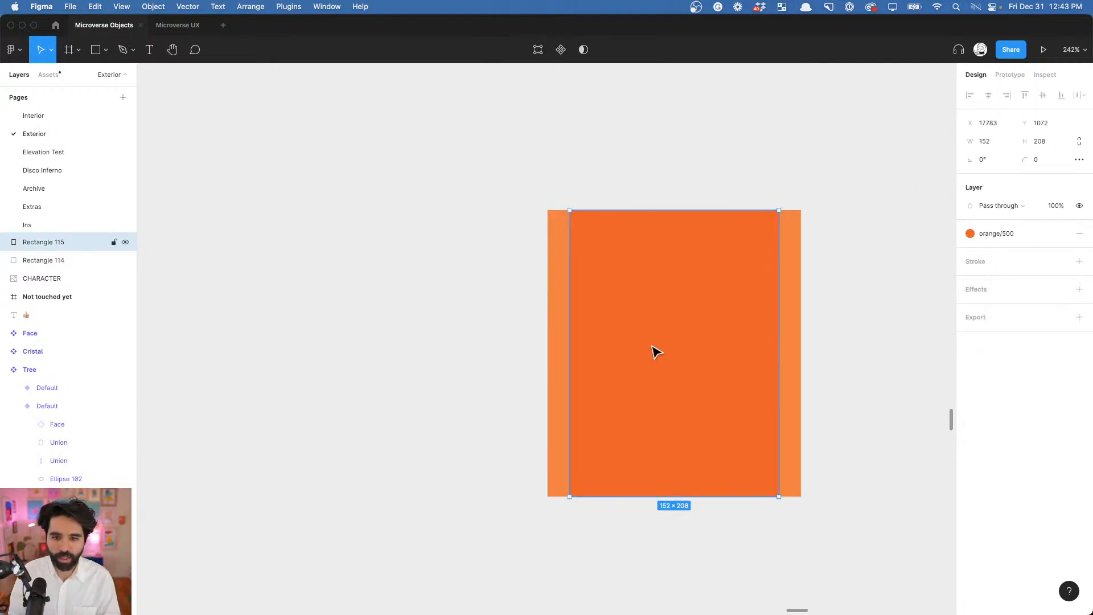
pyautogui.hotkey('shift', 'Down')
pyautogui.hotkey('shift', 'Down')
pyautogui.press('super+shift+Up')
pyautogui.press('super+shift+Up')
pyautogui.press('super+shift+Down')
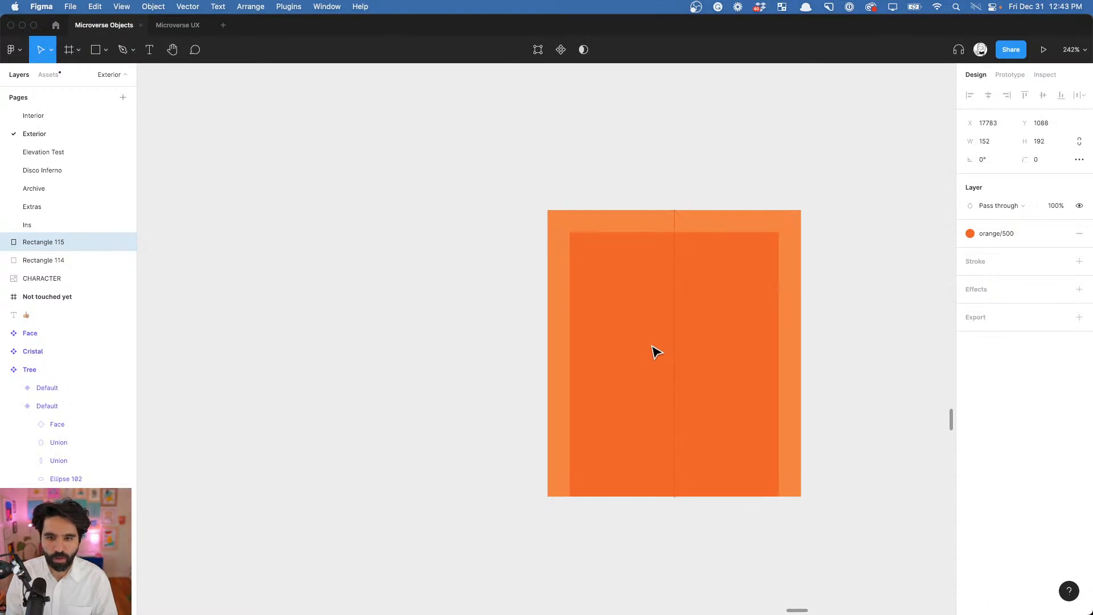
pyautogui.click(426, 383)
pyautogui.hscroll(5, 426, 383)
pyautogui.click(560, 316)
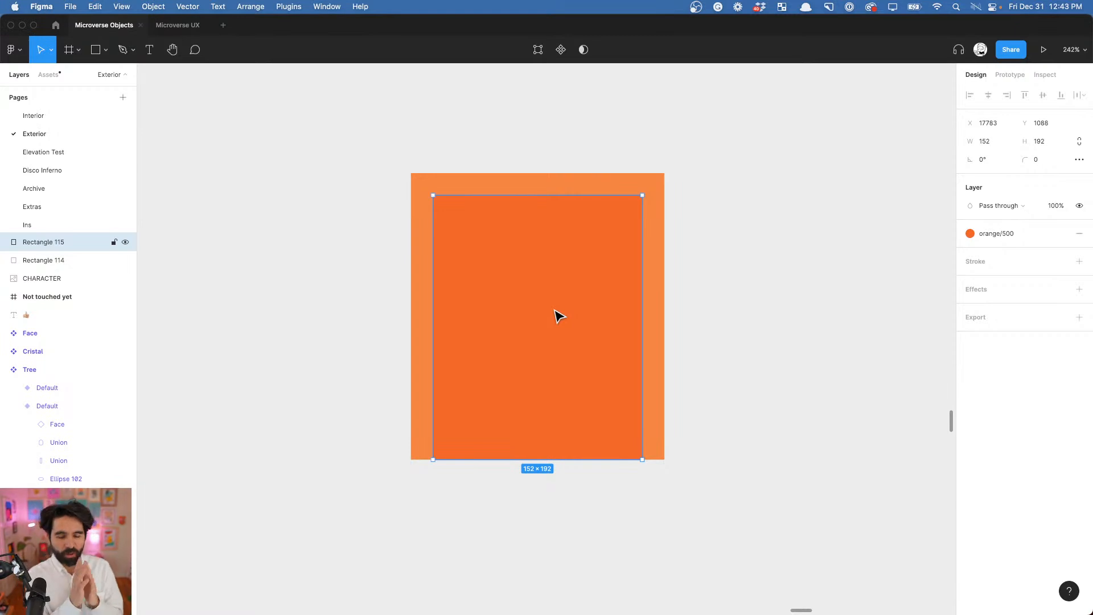
# - Draw a circular doorknob near the inner door's left edge and set its size to 24 × 24
pyautogui.press('o')
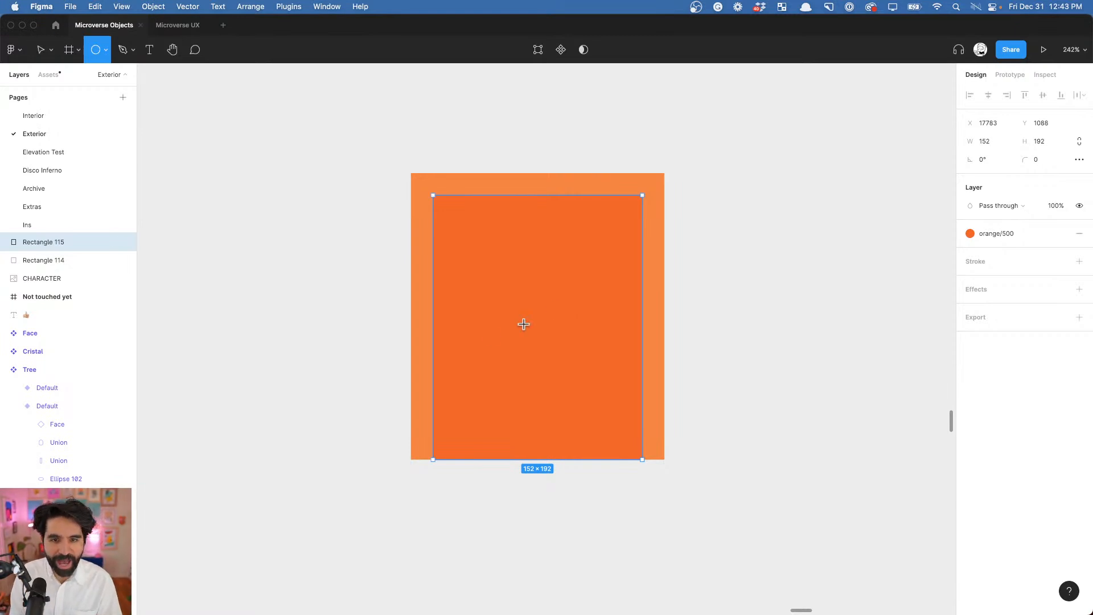
pyautogui.scroll(5, 453, 334)
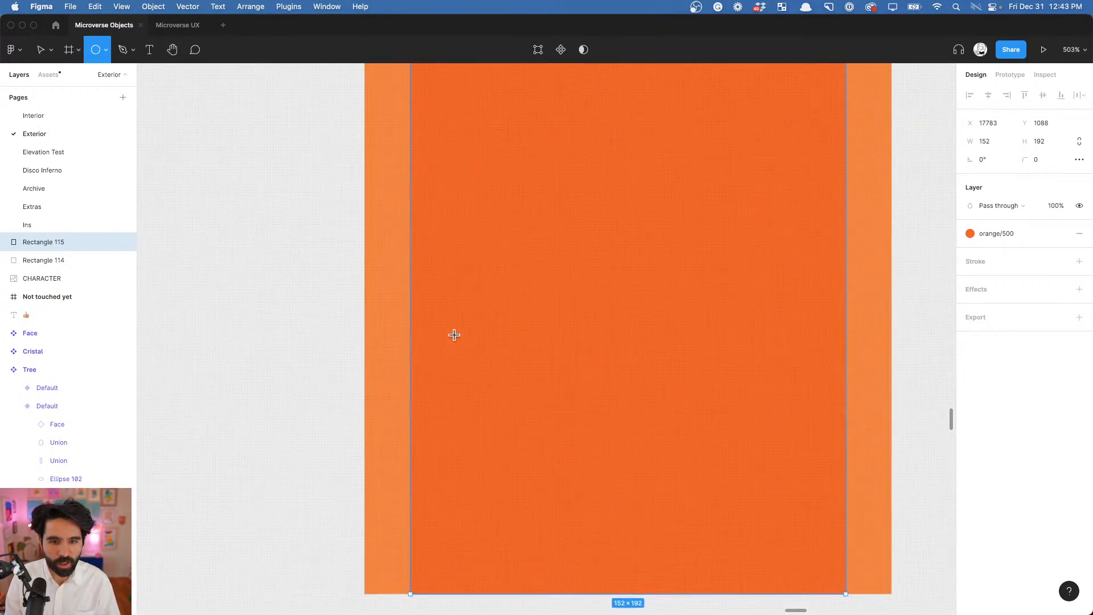
pyautogui.moveTo(452, 303); pyautogui.dragTo(482, 273)
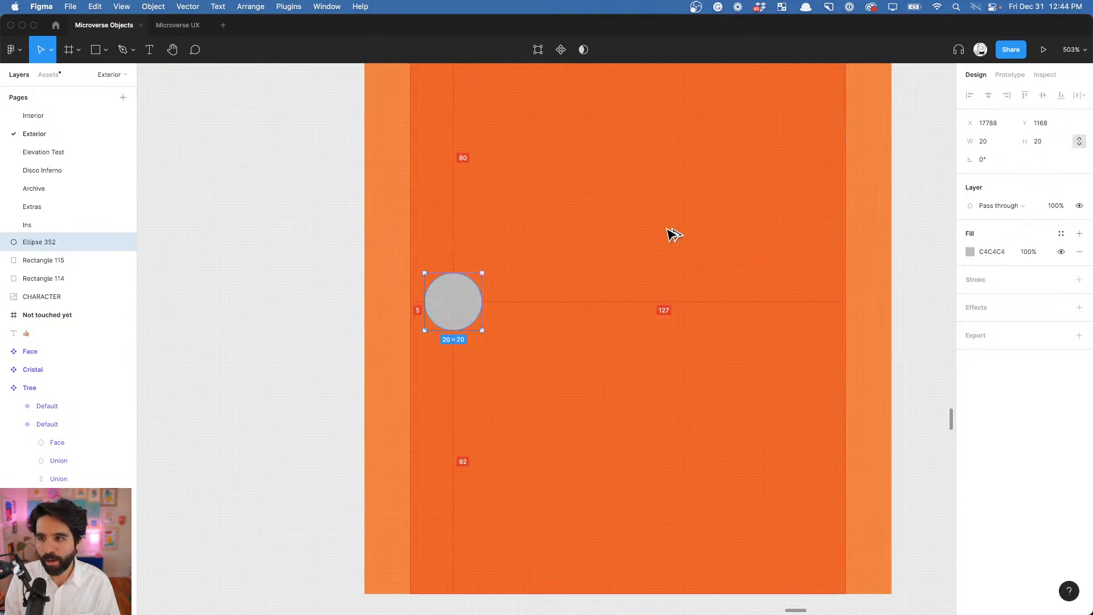
pyautogui.press('Up')
pyautogui.press('Up')
pyautogui.press('Up')
pyautogui.press('Up')
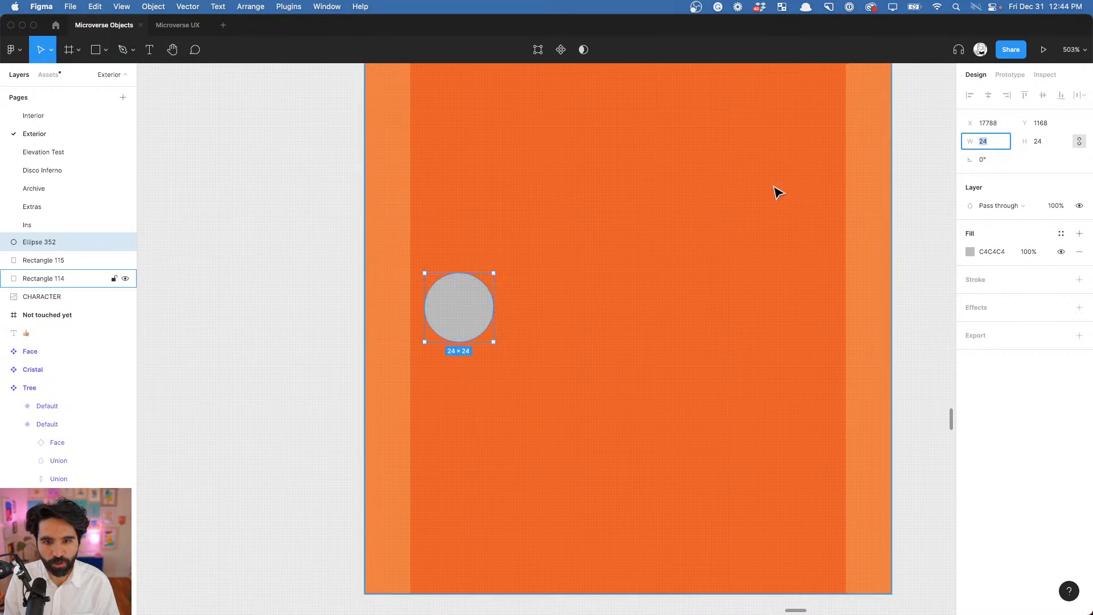
# - Align the knob, inner door and frame on their vertical centers
pyautogui.scroll(-6, 686, 227)
pyautogui.moveTo(474, 200); pyautogui.dragTo(771, 369)
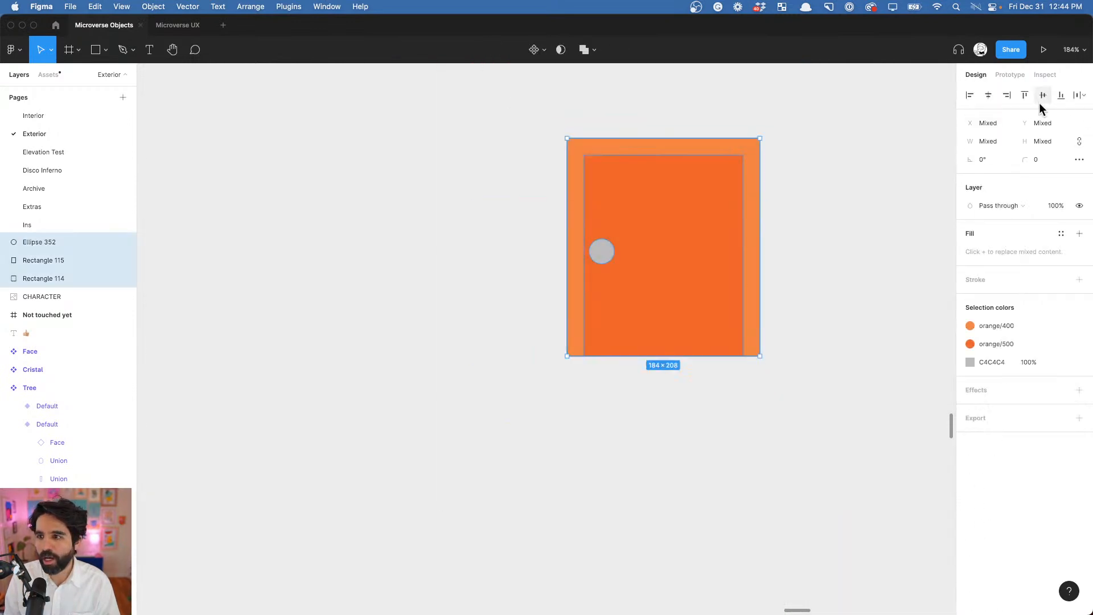
pyautogui.click(1044, 95)
pyautogui.click(776, 243)
# - Align the inner door rectangle and the frame along their bottom edges again, leaving the knob out of the selection
pyautogui.click(676, 271)
pyautogui.keyDown('shift'); pyautogui.click(752, 277); pyautogui.keyUp('shift')
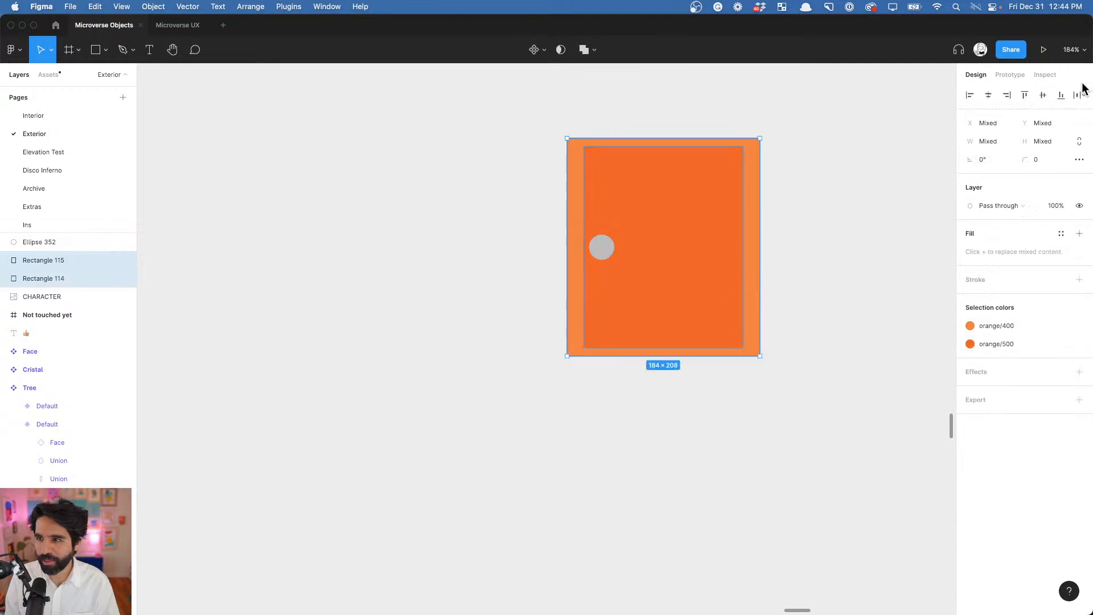
pyautogui.click(1061, 95)
pyautogui.click(834, 220)
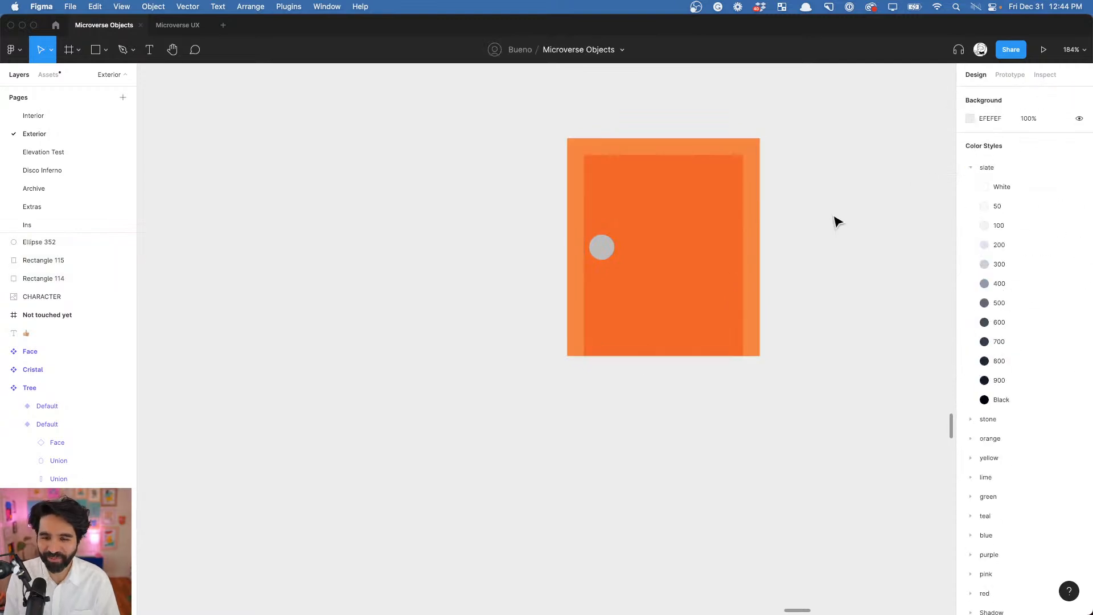
# - Nudge the doorknob right by 3 pixels, away from the inner door's left edge
pyautogui.click(602, 256)
pyautogui.press('Right')
pyautogui.press('Right')
pyautogui.press('Right')
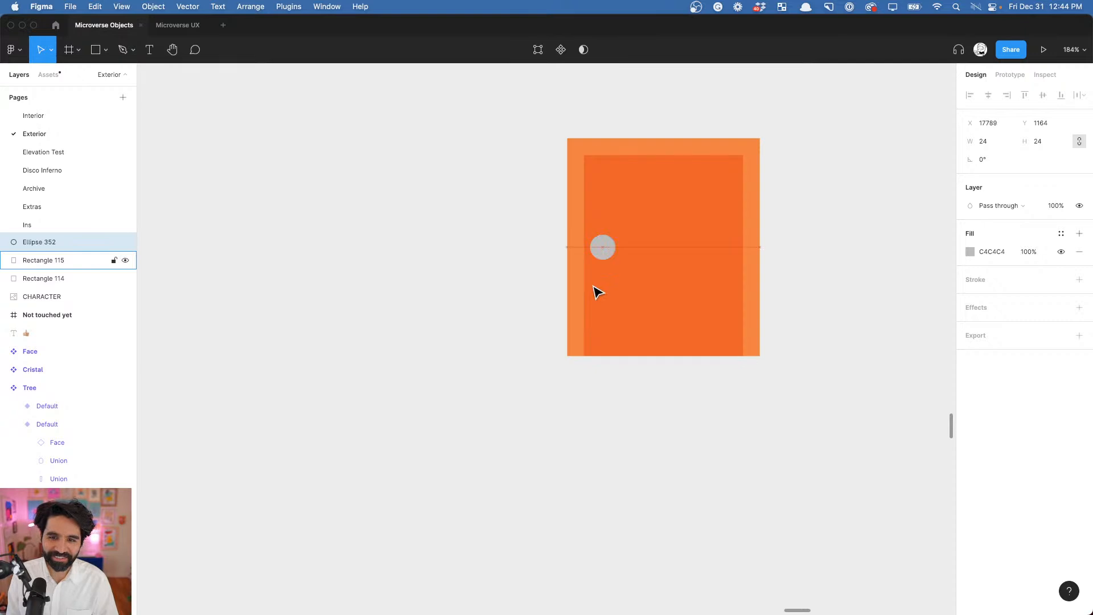
pyautogui.click(505, 293)
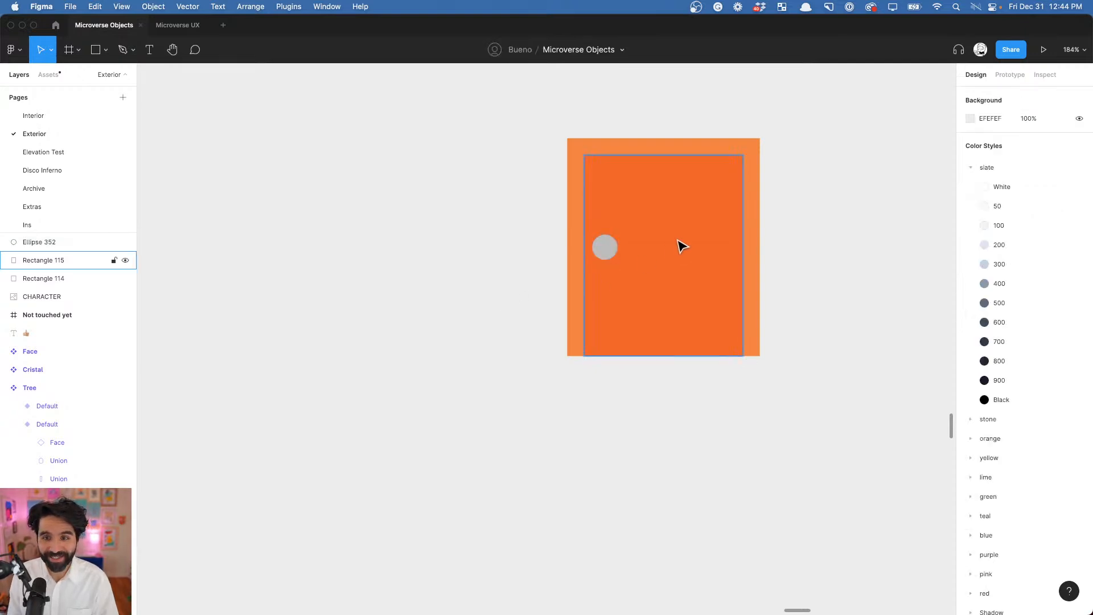
pyautogui.scroll(2, 678, 245)
pyautogui.scroll(3, 682, 246)
pyautogui.scroll(-3, 682, 246)
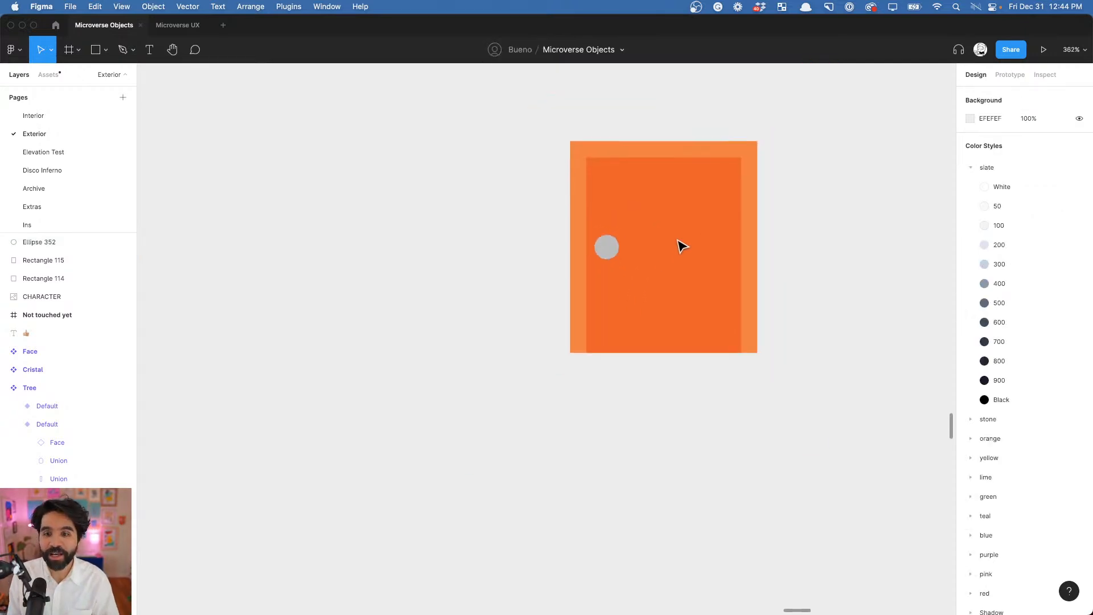
pyautogui.click(677, 231)
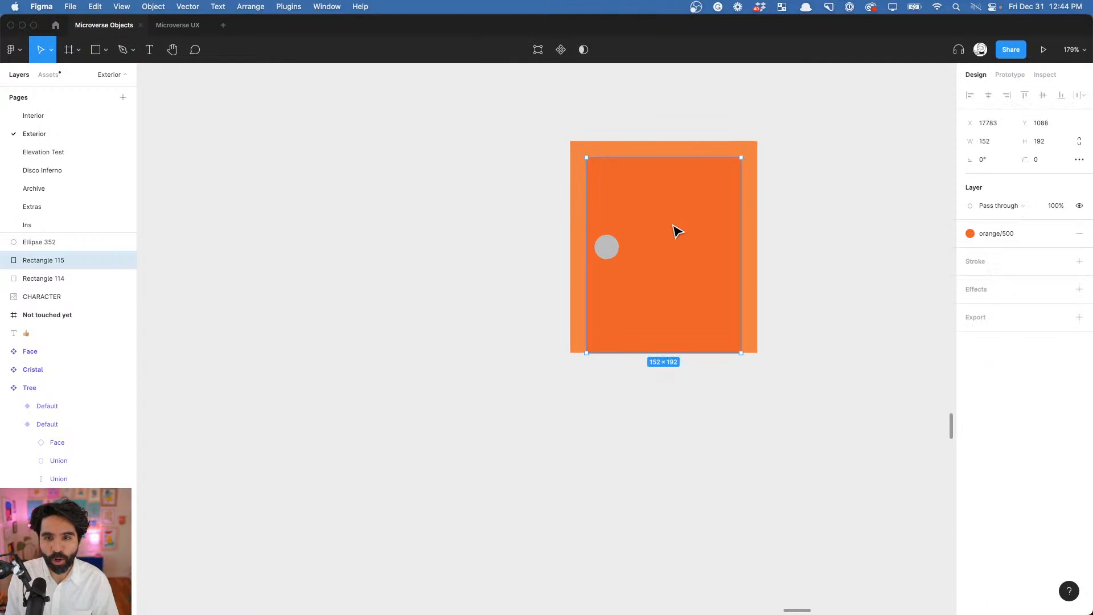
pyautogui.click(694, 154)
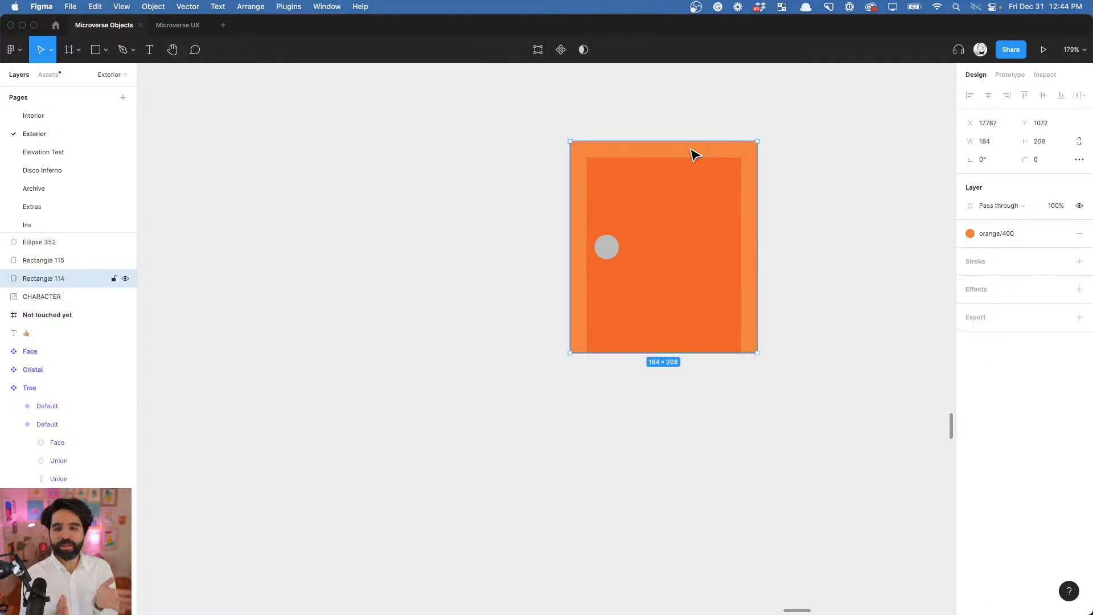
# - Copy the frame's orange/400 fill style onto the gray doorknob
pyautogui.click(614, 246)
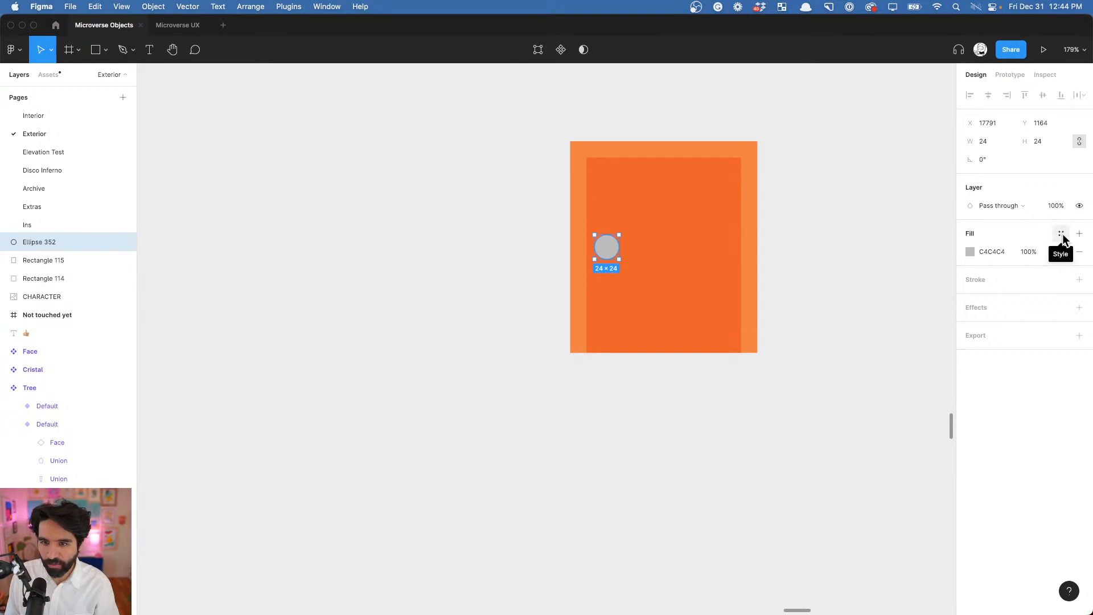
pyautogui.click(708, 155)
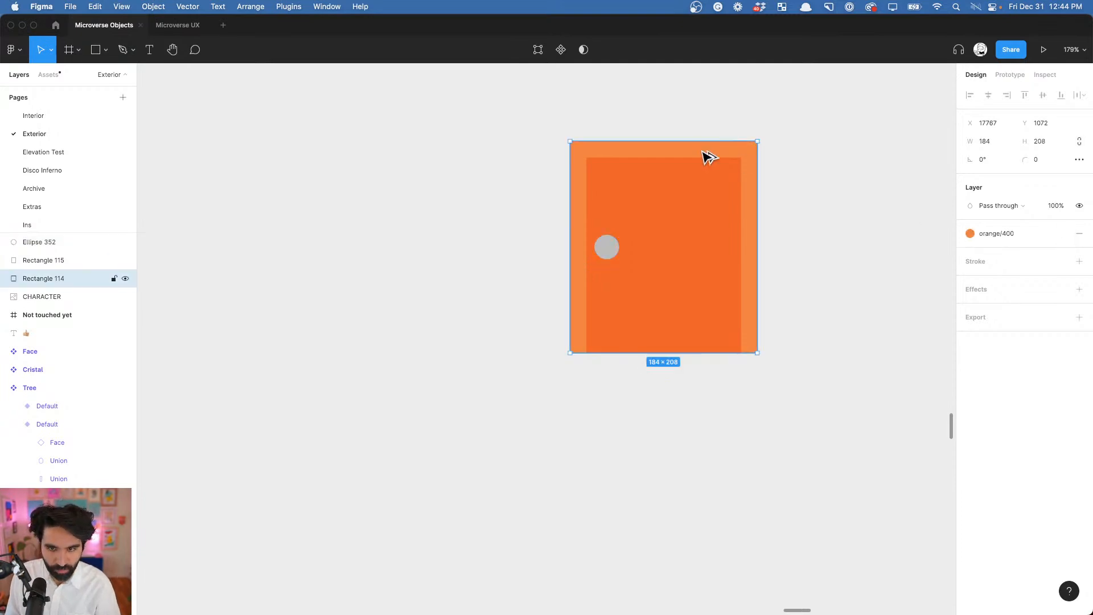
pyautogui.click(605, 247)
pyautogui.press('super+alt+v')
# - Add a stroke in the orange/800 color style to the frame, inner door and knob
pyautogui.moveTo(808, 191); pyautogui.dragTo(543, 285)
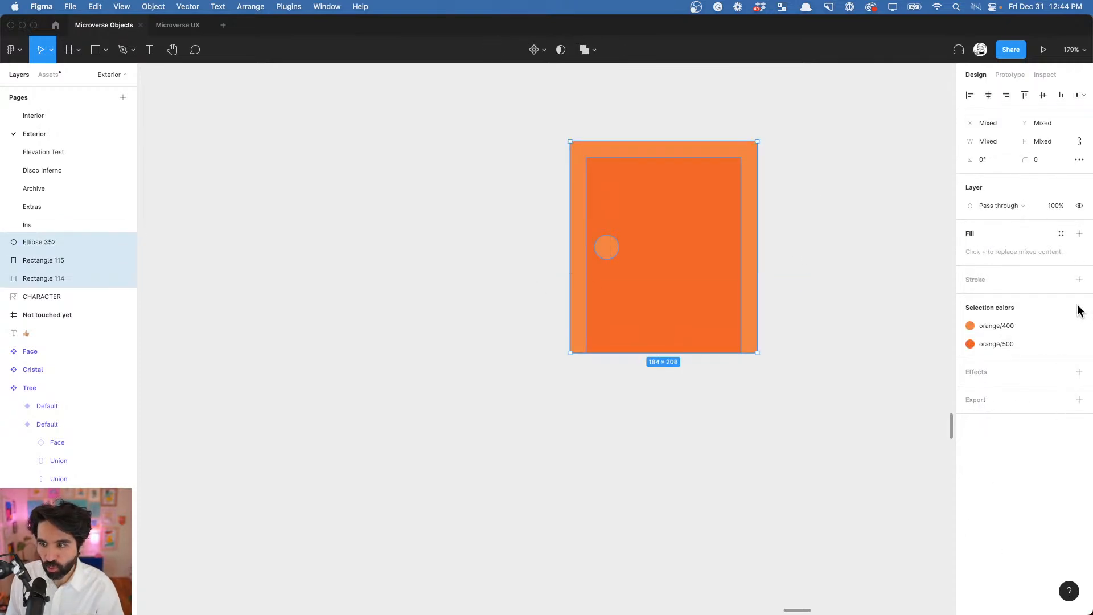
pyautogui.click(1080, 279)
pyautogui.click(1060, 279)
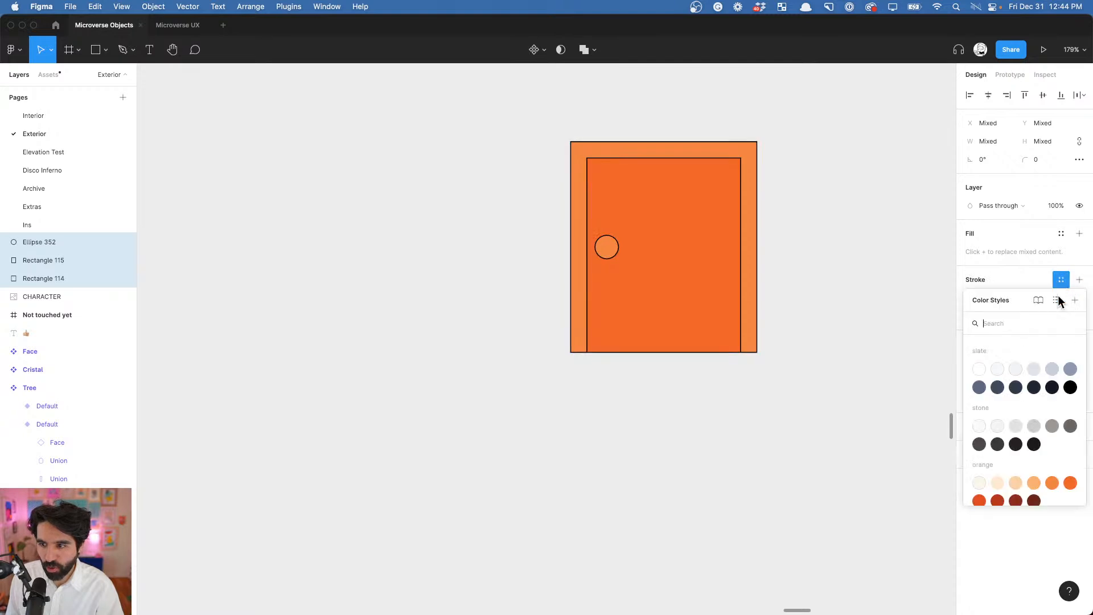
pyautogui.scroll(-3, 1054, 374)
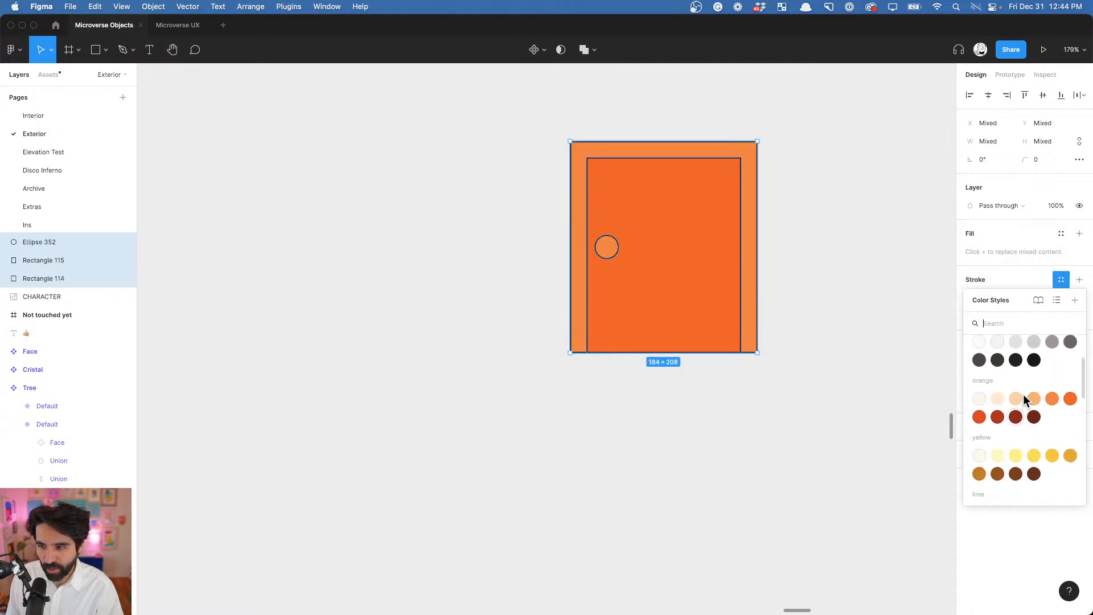
pyautogui.click(998, 415)
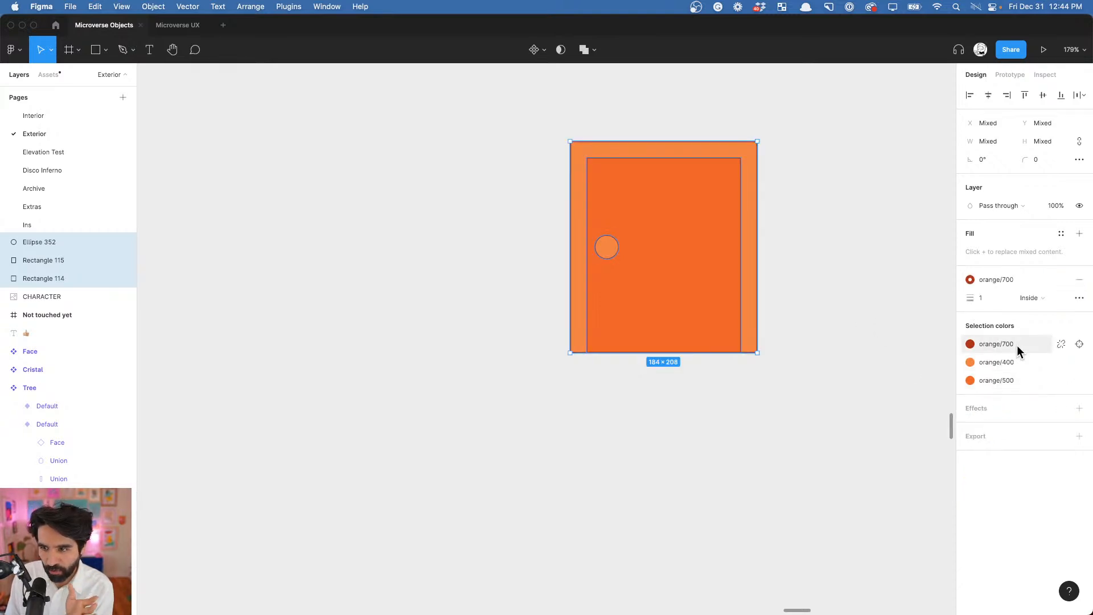
pyautogui.click(1011, 280)
pyautogui.click(1016, 420)
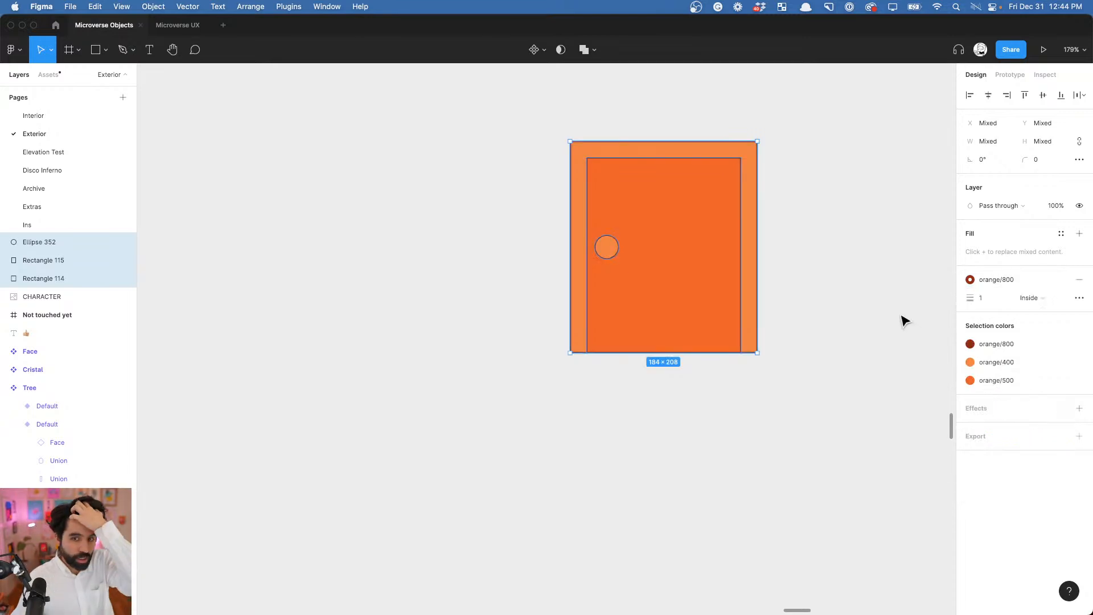
pyautogui.click(880, 304)
# - Set the stroke of the frame, inner door and knob to a weight of 4, aligned to the center
pyautogui.moveTo(820, 144); pyautogui.dragTo(441, 365)
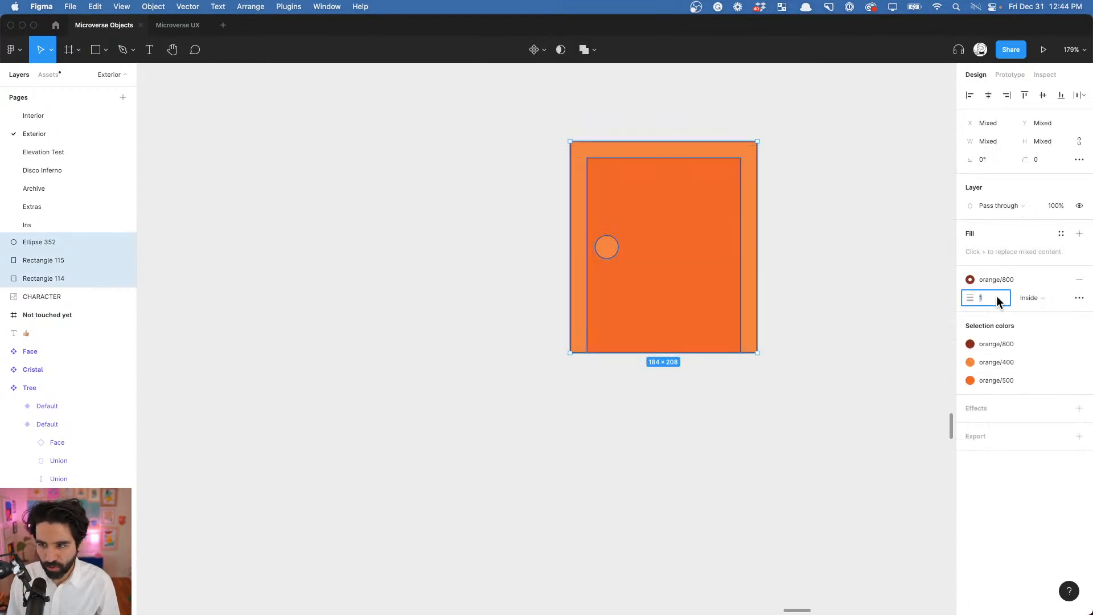
pyautogui.write('4')
pyautogui.press('Return')
pyautogui.click(1046, 298)
pyautogui.click(1051, 280)
pyautogui.click(846, 272)
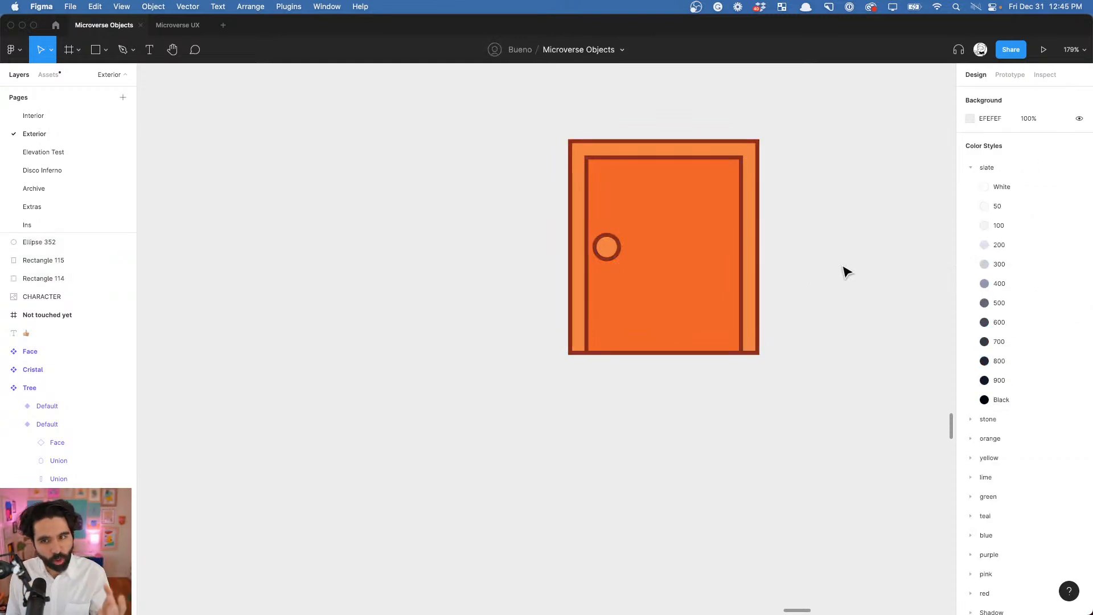
pyautogui.click(683, 143)
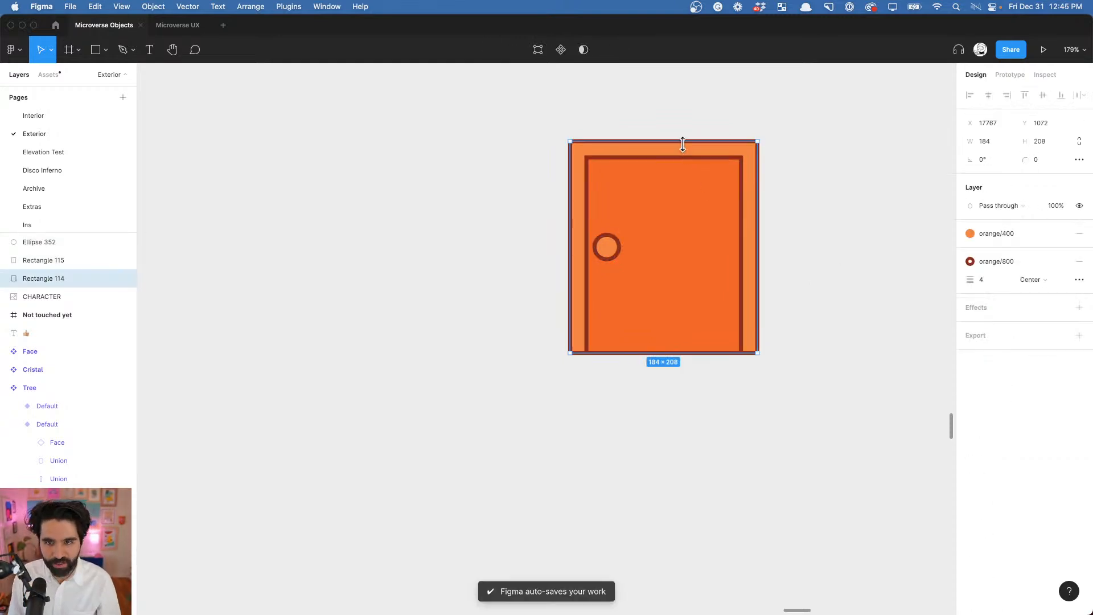
pyautogui.press('Up')
pyautogui.press('Up')
pyautogui.press('Up')
pyautogui.press('Up')
pyautogui.press('Up')
pyautogui.press('Up')
pyautogui.press('Up')
pyautogui.press('Up')
pyautogui.press('super+z')
pyautogui.click(823, 185)
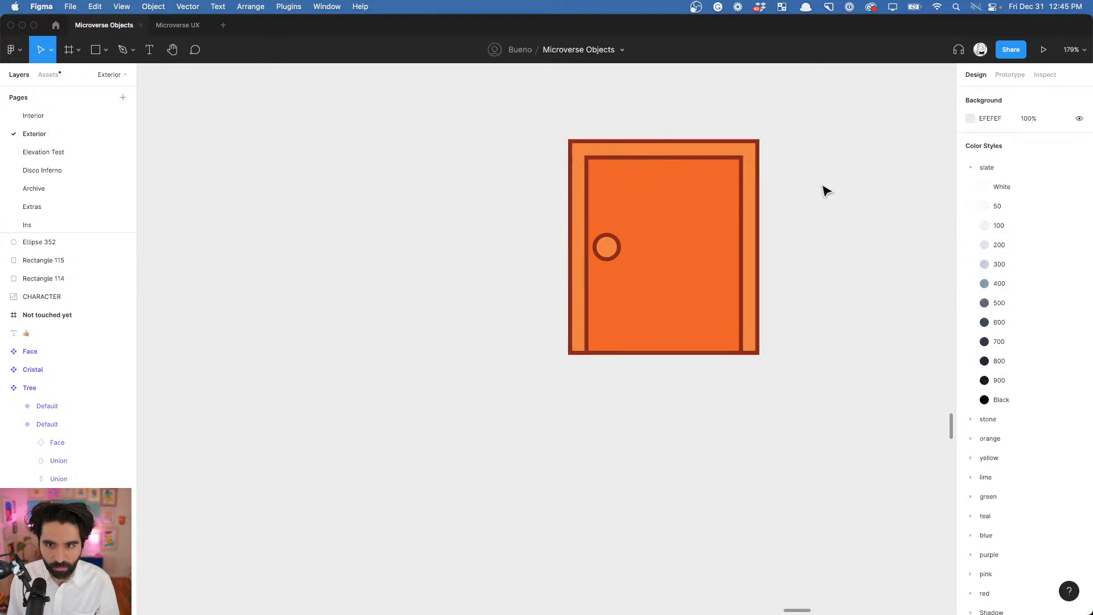
pyautogui.moveTo(681, 147); pyautogui.dragTo(619, 151)
pyautogui.press('super+z')
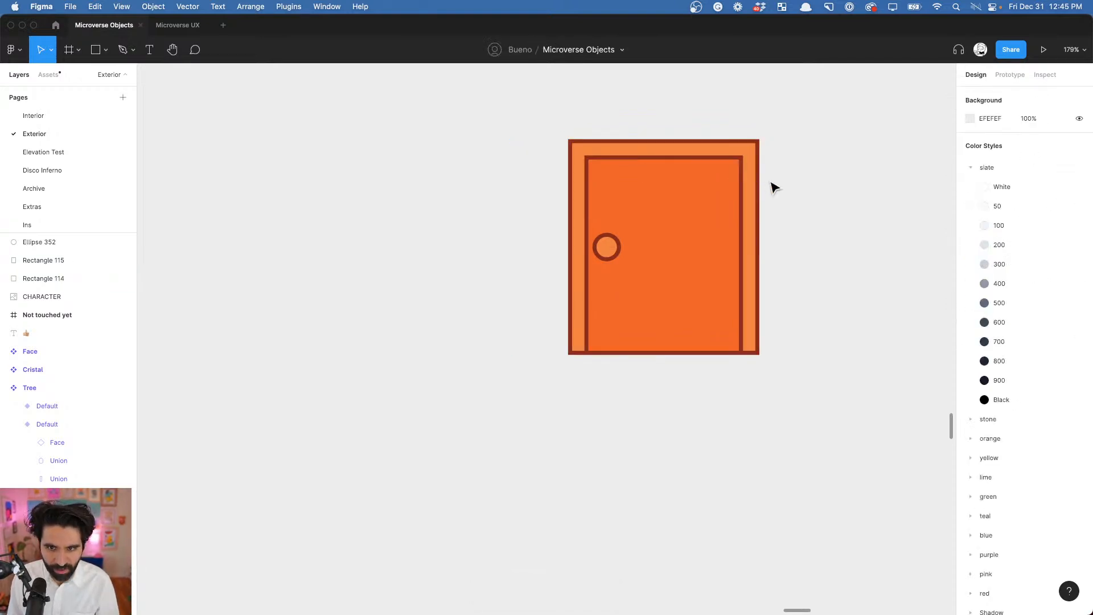
# - Duplicate the outer frame rectangle, nudge the copy up by 8, and send it to the back
pyautogui.click(704, 143)
pyautogui.press('super+d')
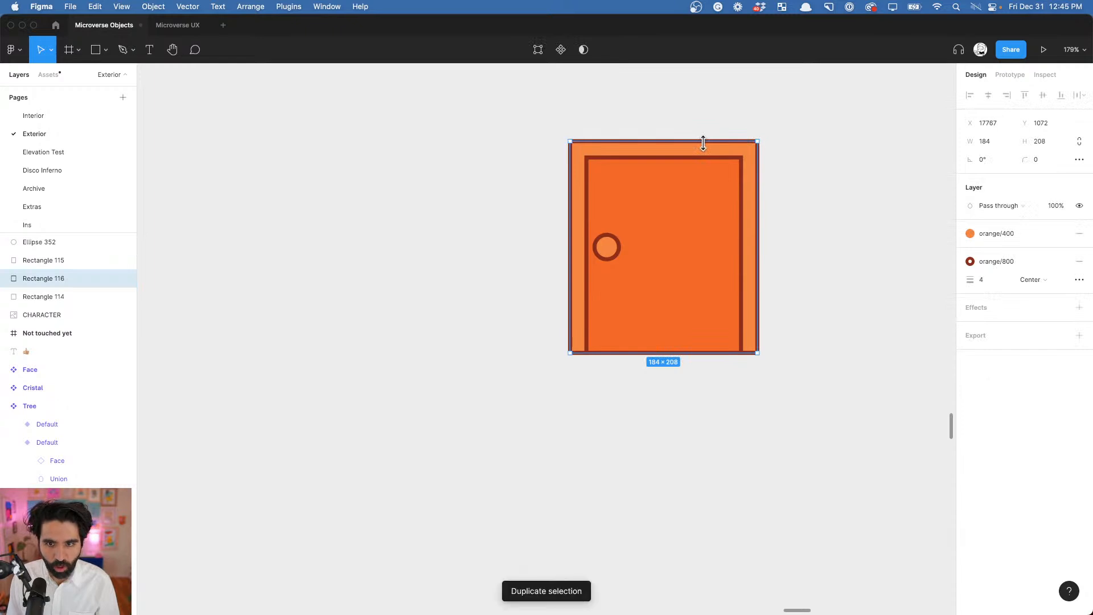
pyautogui.hotkey('shift', 'Up')
pyautogui.press('alt+super+[')
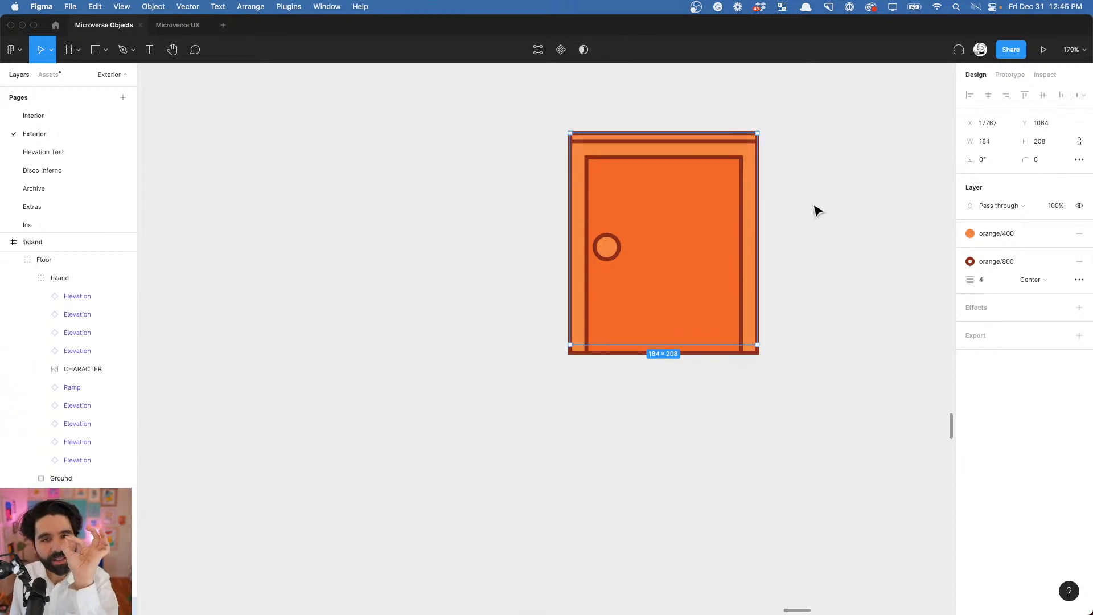
# - Change the rear frame copy's fill to the lighter orange/300 color style
pyautogui.click(990, 235)
pyautogui.click(1033, 374)
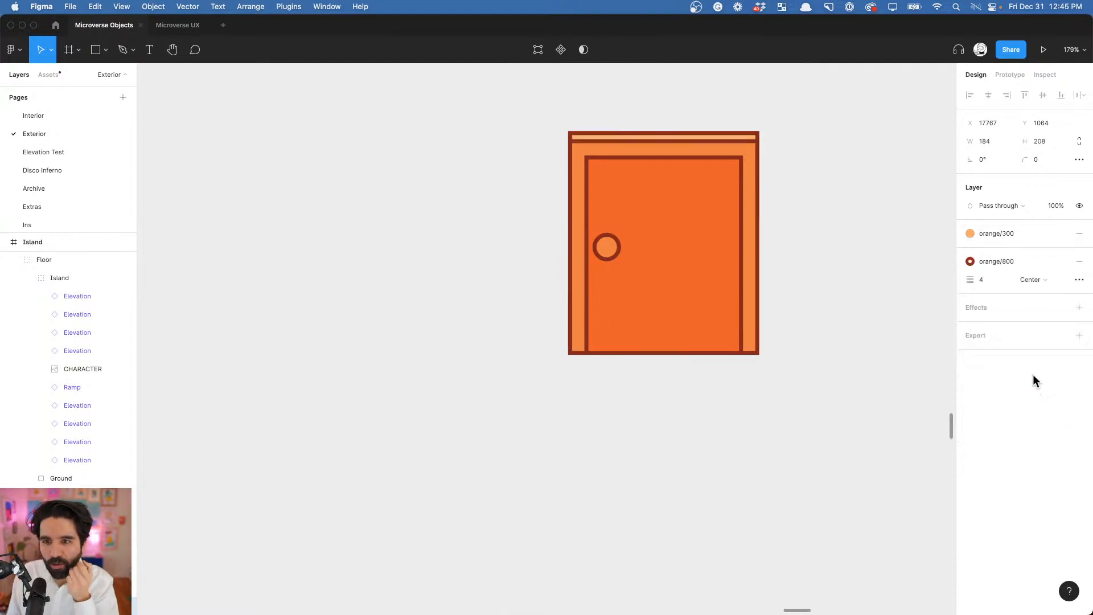
pyautogui.click(848, 175)
# - Duplicate the inner door rectangle and set the copy's height to 8 to form a thin strip
pyautogui.scroll(2, 589, 300)
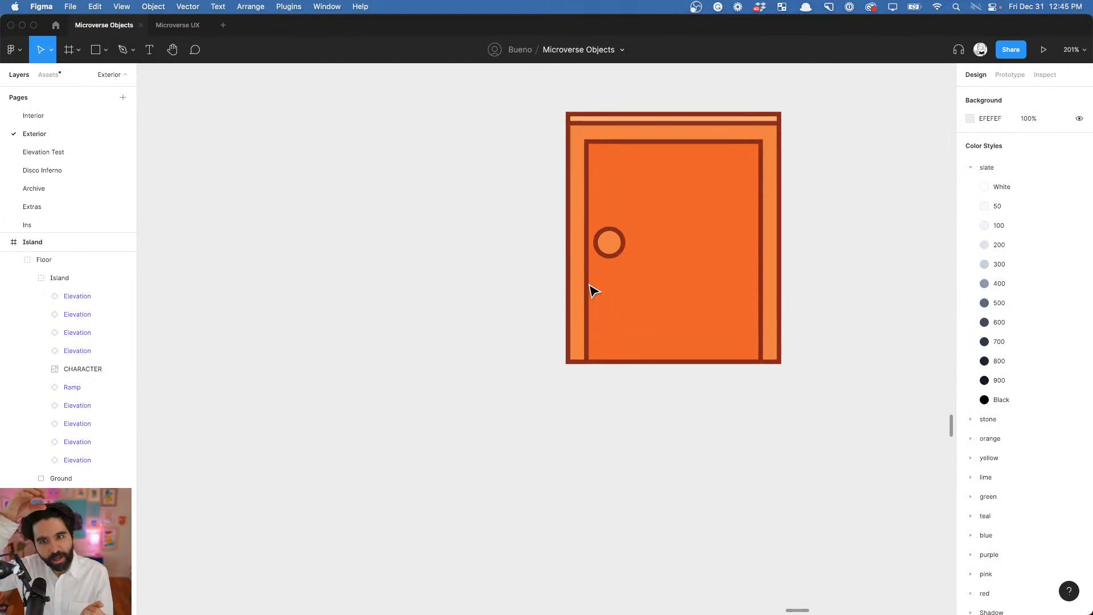
pyautogui.click(669, 313)
pyautogui.press('super+d')
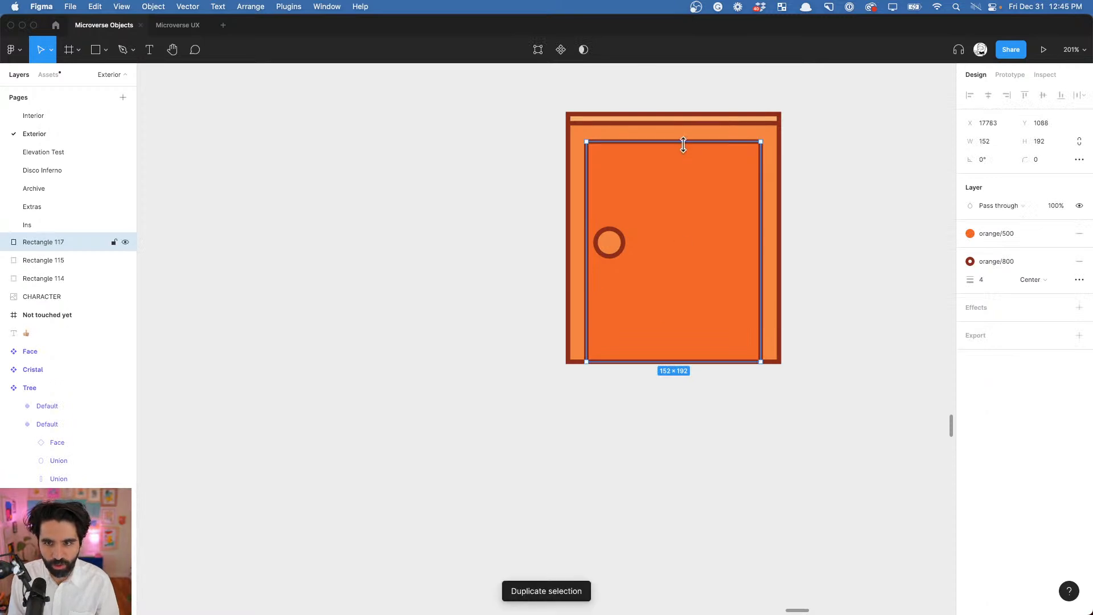
pyautogui.click(1047, 149)
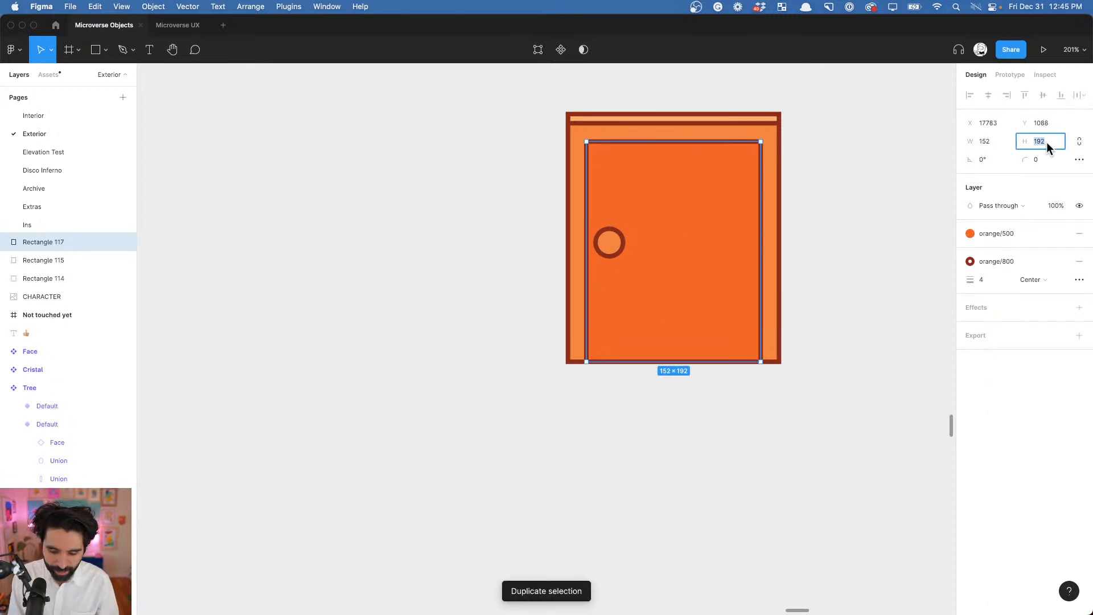
pyautogui.write('8')
pyautogui.press('Return')
# - Align the thin strip with the bottom edge of the inner door
pyautogui.keyDown('shift'); pyautogui.click(664, 276); pyautogui.keyUp('shift')
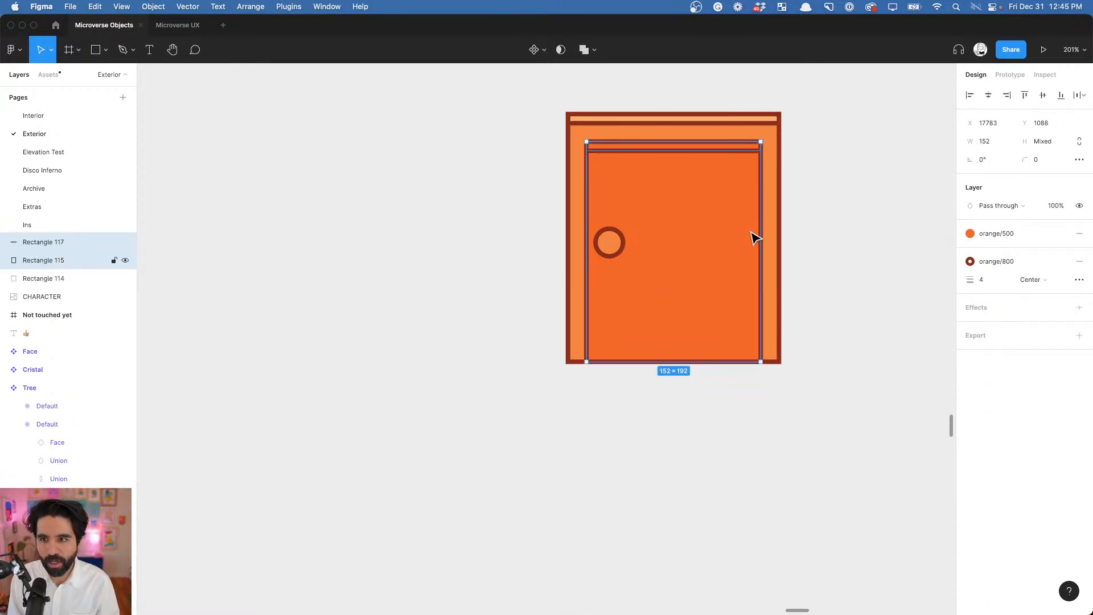
pyautogui.click(1060, 96)
pyautogui.click(767, 442)
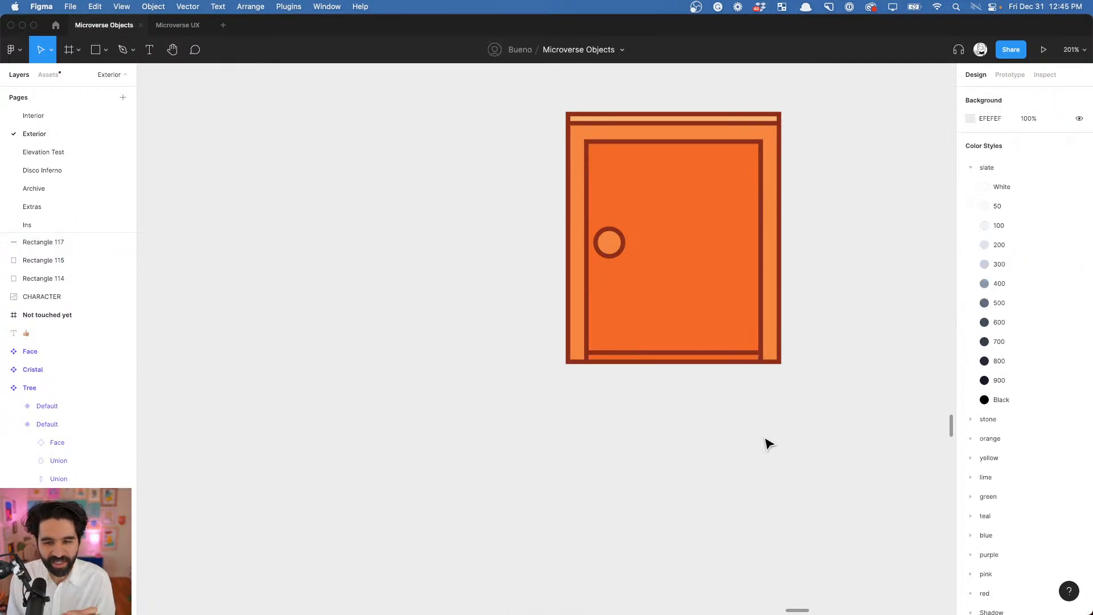
# - Match the thin strip at the door's base to the rear frame copy's orange/300 fill
pyautogui.click(722, 359)
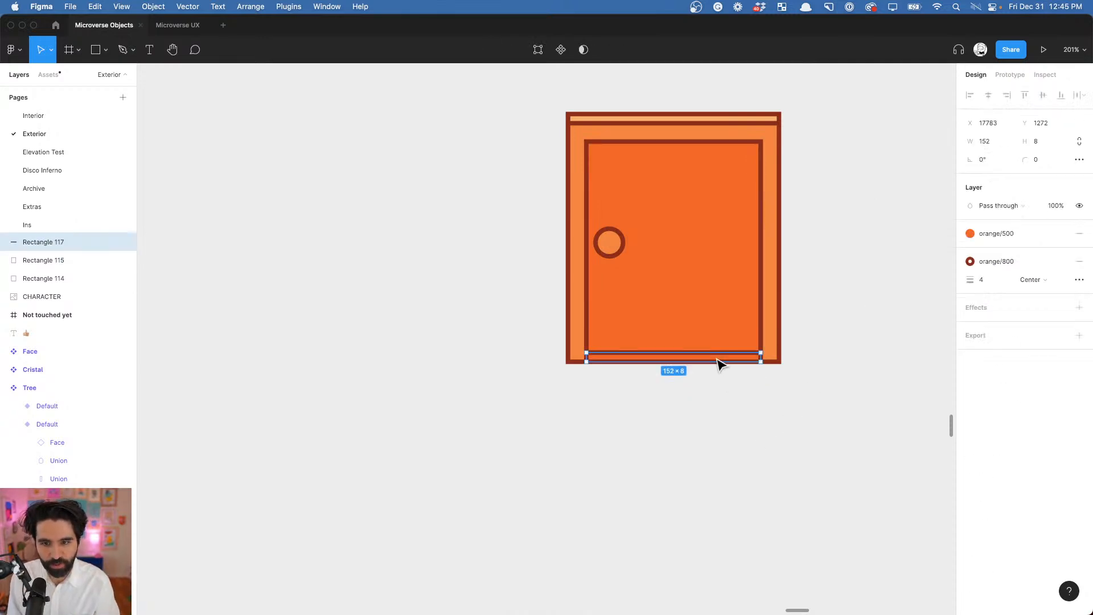
pyautogui.click(1019, 231)
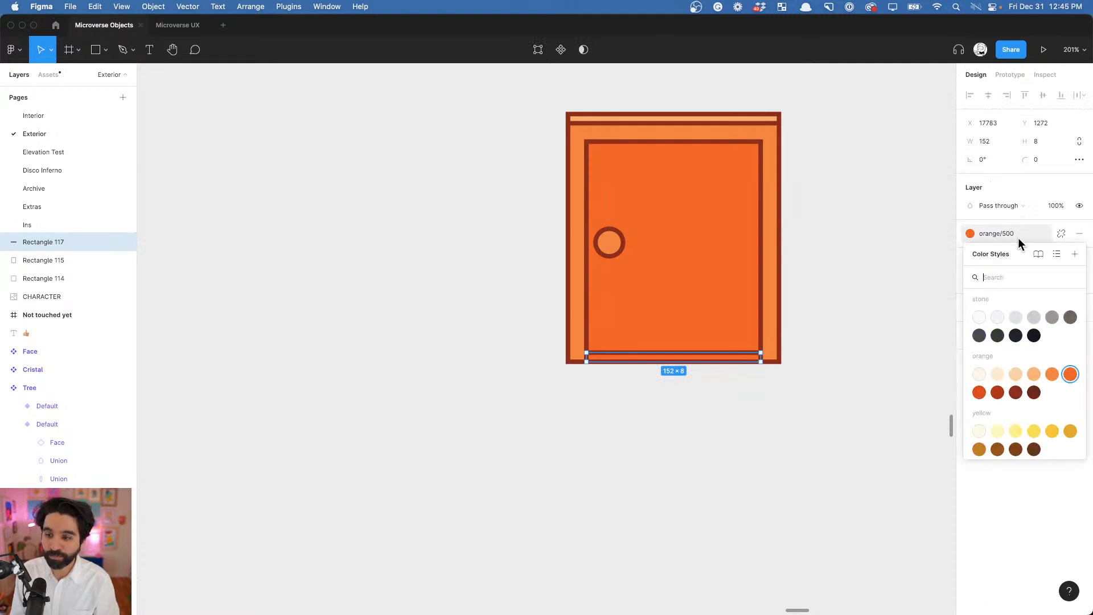
pyautogui.click(749, 119)
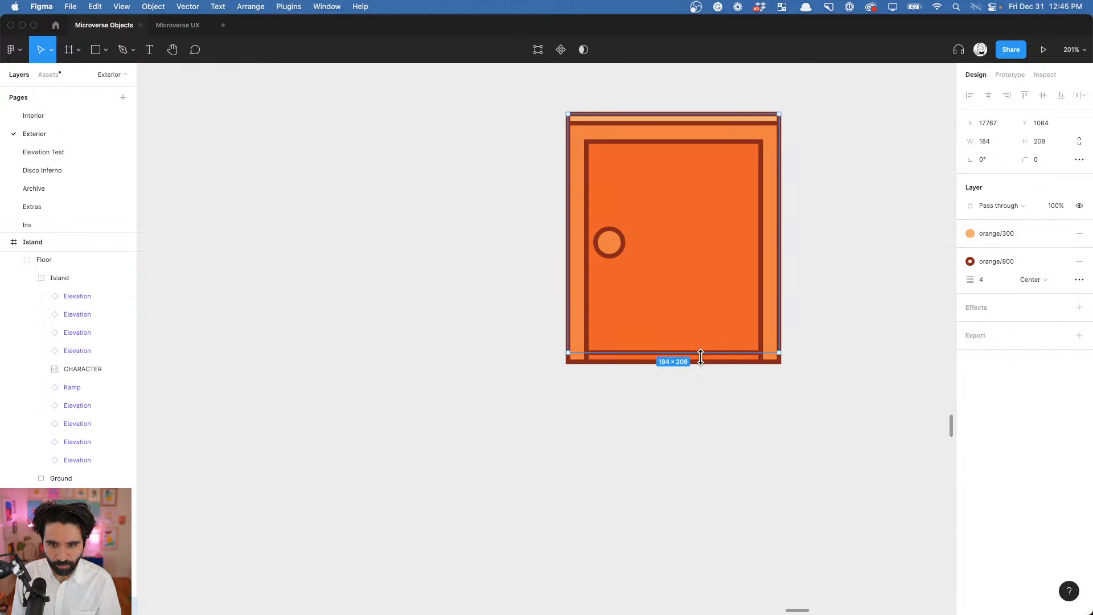
pyautogui.click(713, 375)
pyautogui.click(715, 361)
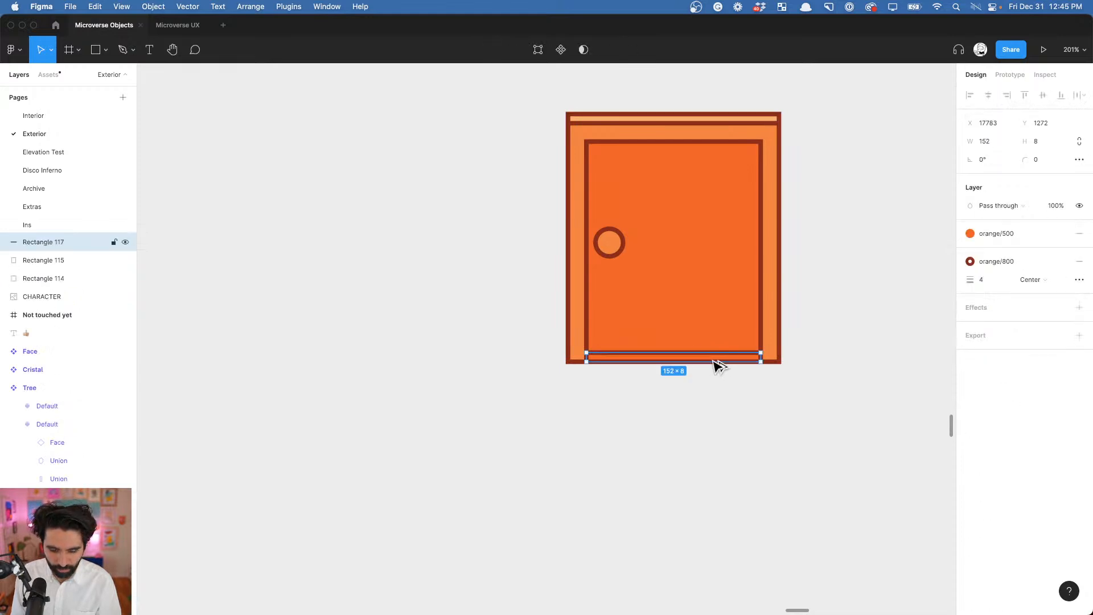
pyautogui.click(730, 428)
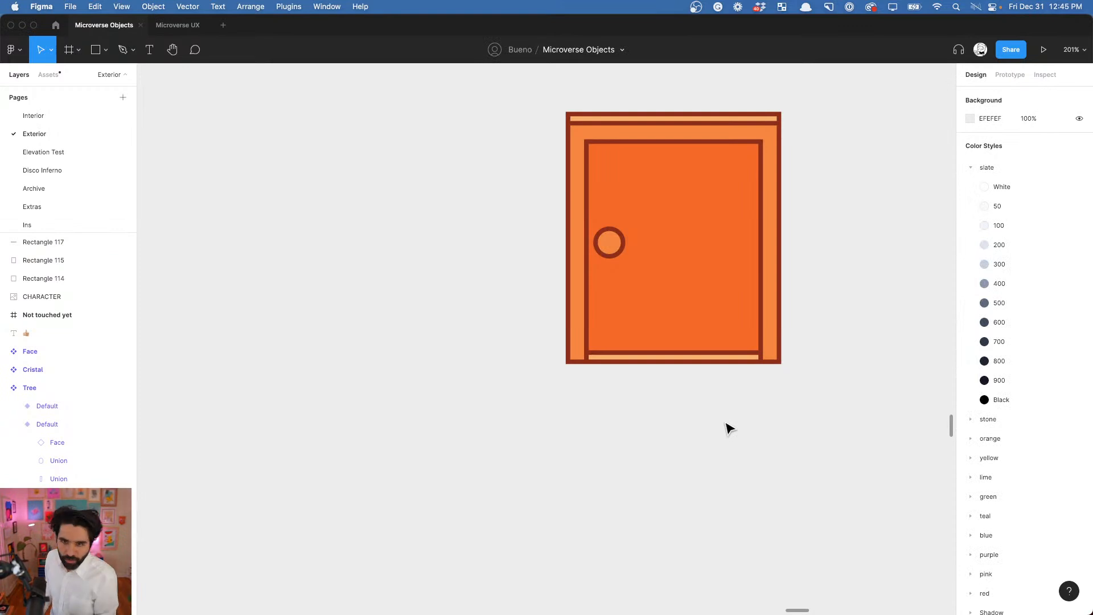
# - Try the 02 shadow effect style on the door knob and undo it
pyautogui.click(614, 252)
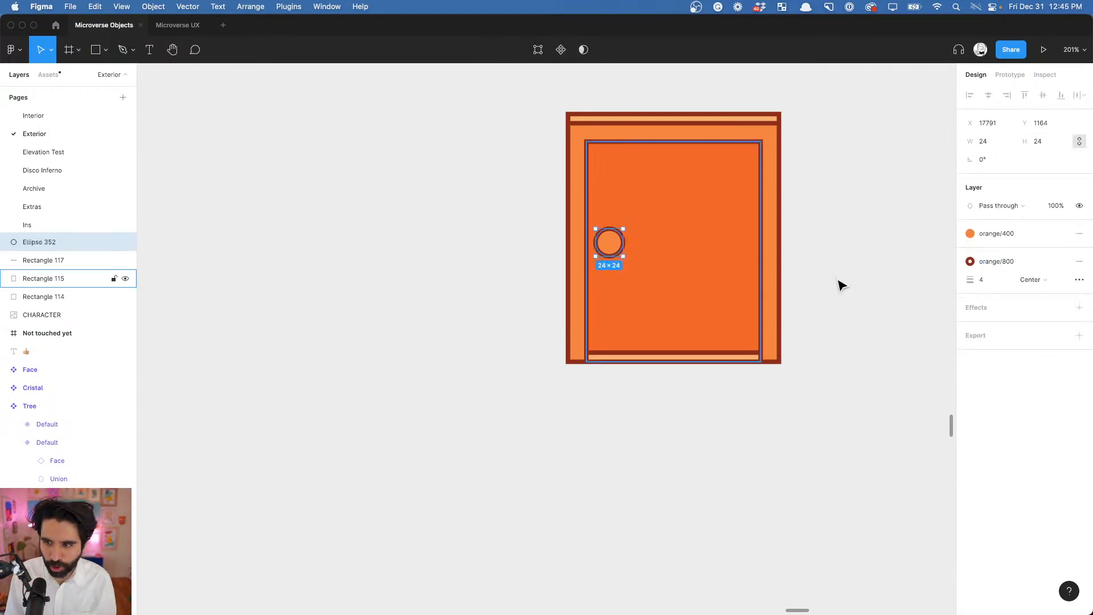
pyautogui.click(1060, 308)
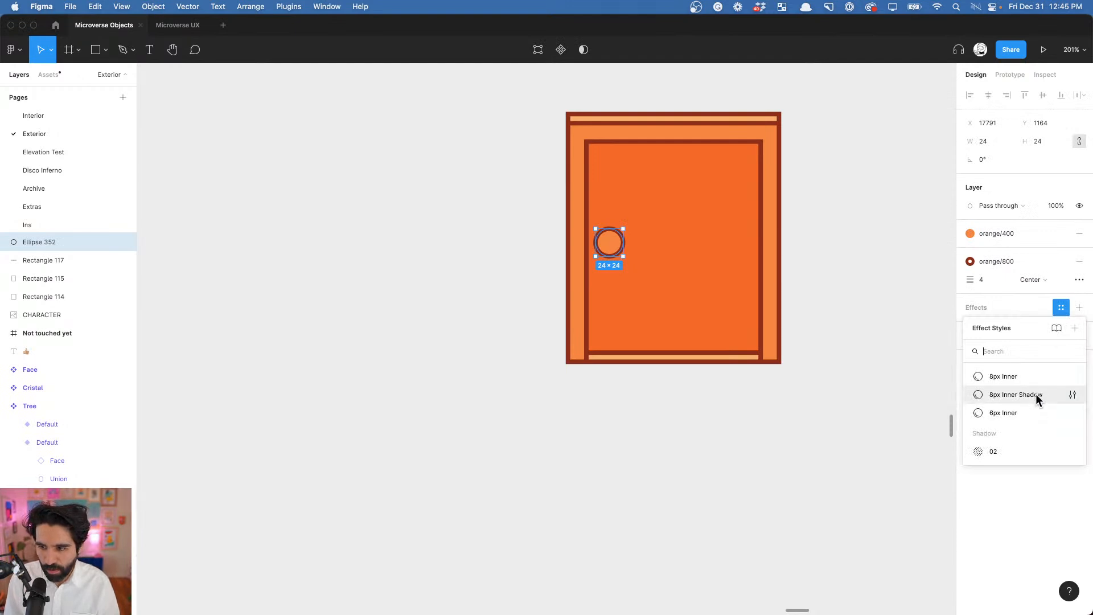
pyautogui.click(1024, 446)
pyautogui.press('super+z')
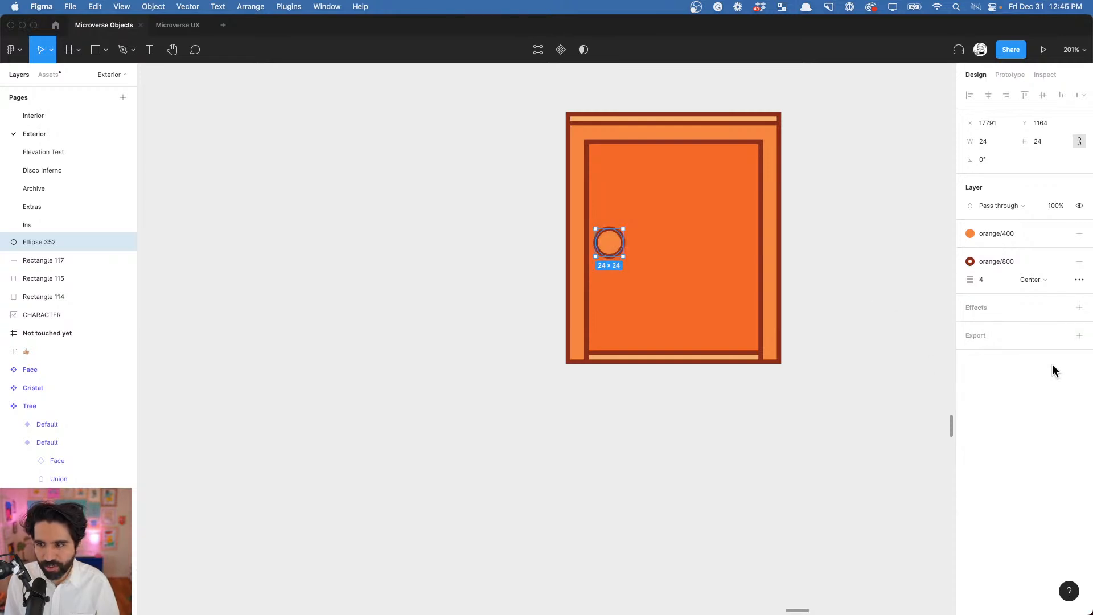
# - Add a drop shadow to the door knob and set its blur to 0
pyautogui.click(1080, 311)
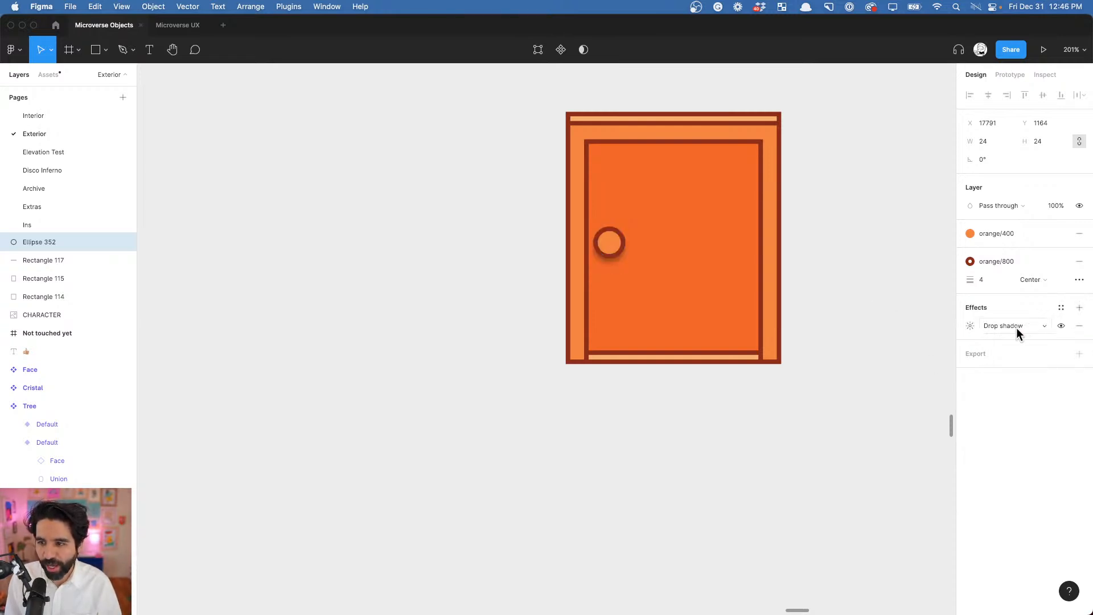
pyautogui.click(968, 323)
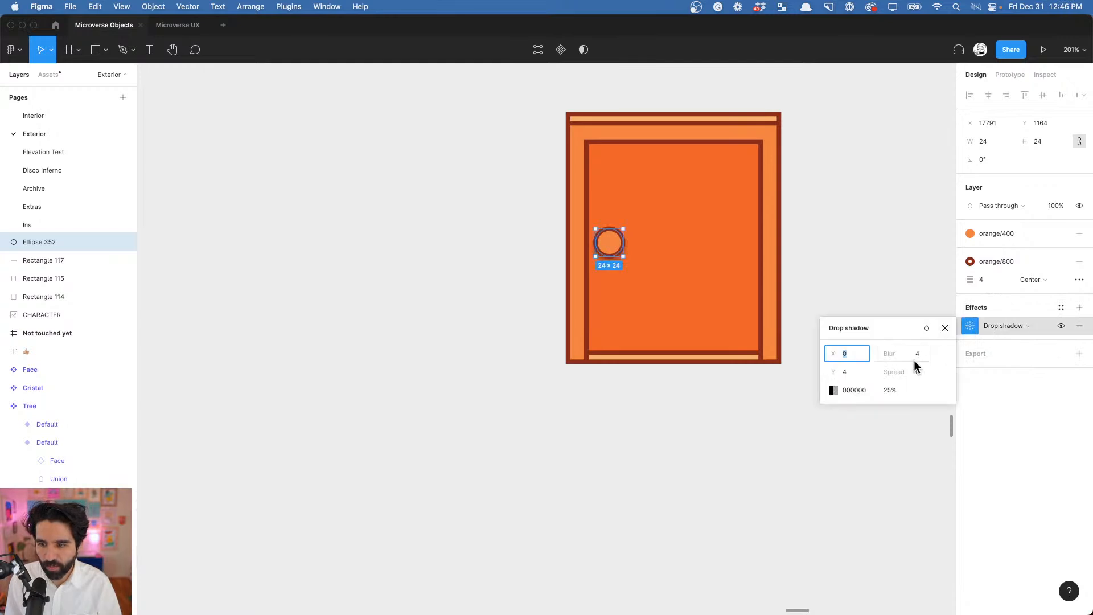
pyautogui.click(857, 374)
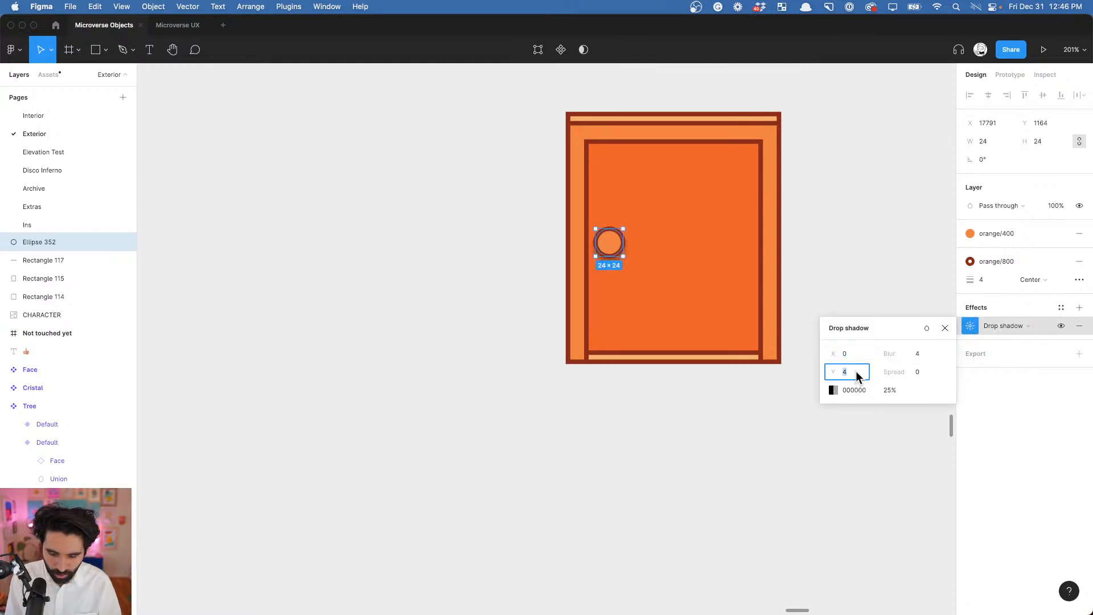
pyautogui.click(918, 355)
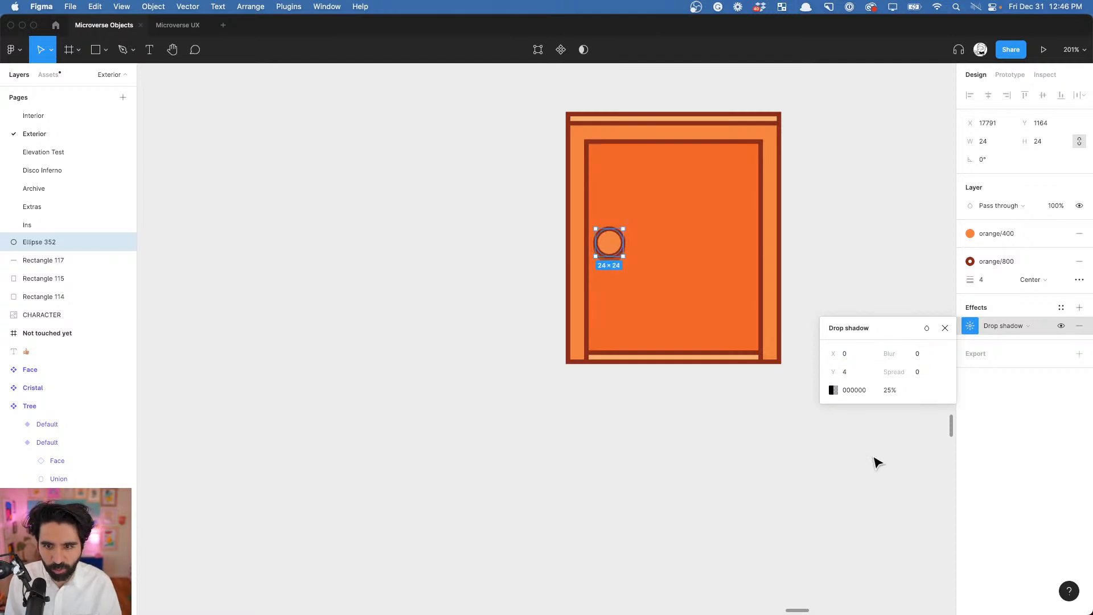
pyautogui.click(891, 470)
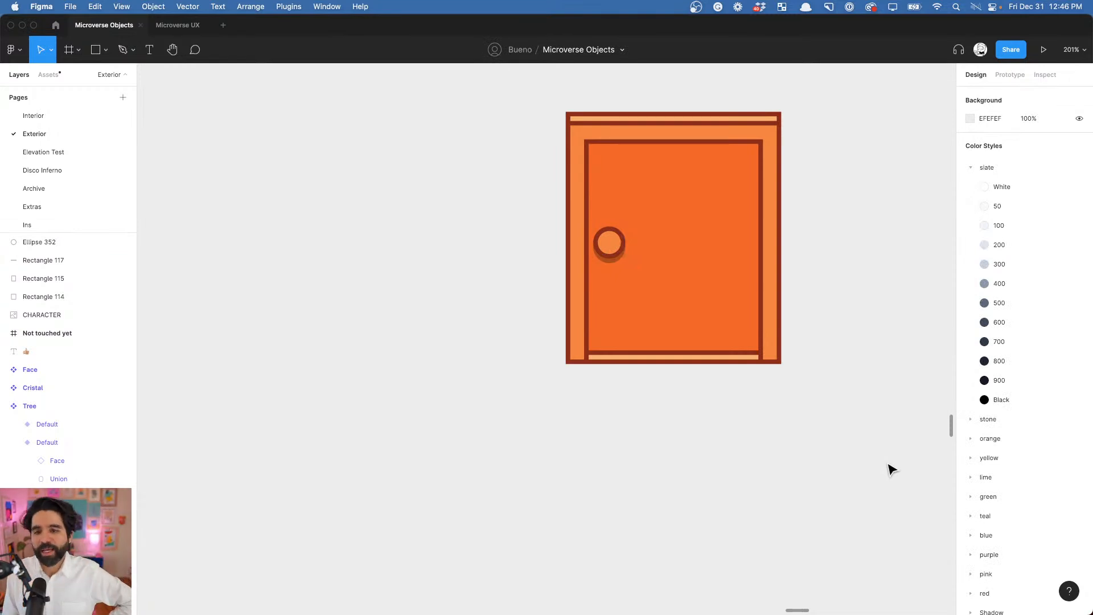
# - Add a second effect to the door knob, make it an inner shadow, and set its Y offset to 8
pyautogui.click(609, 244)
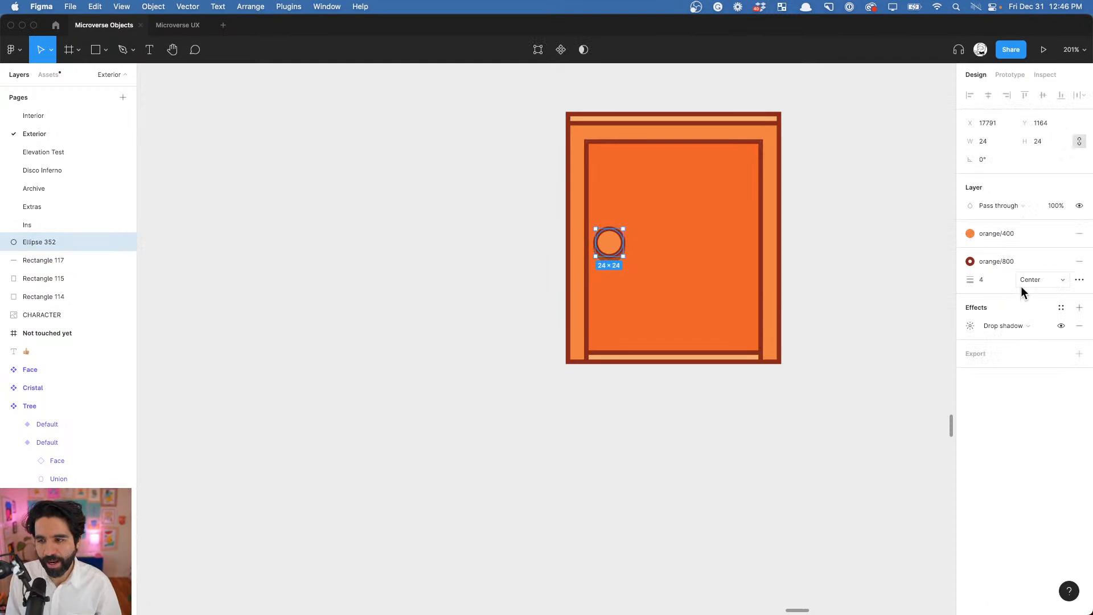
pyautogui.click(1077, 310)
pyautogui.click(1025, 326)
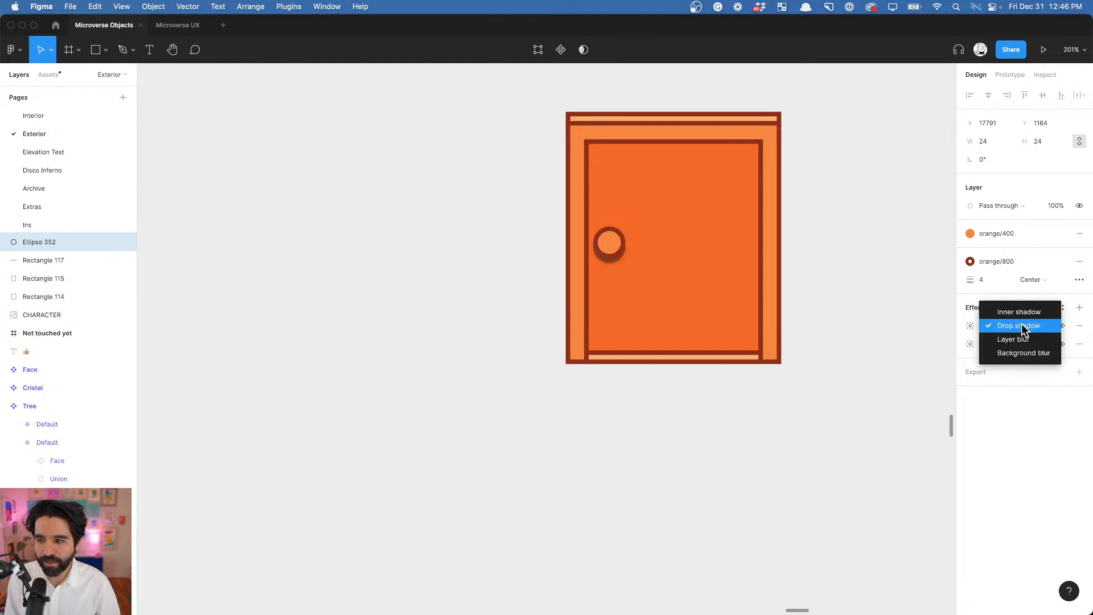
pyautogui.click(1028, 313)
pyautogui.click(971, 326)
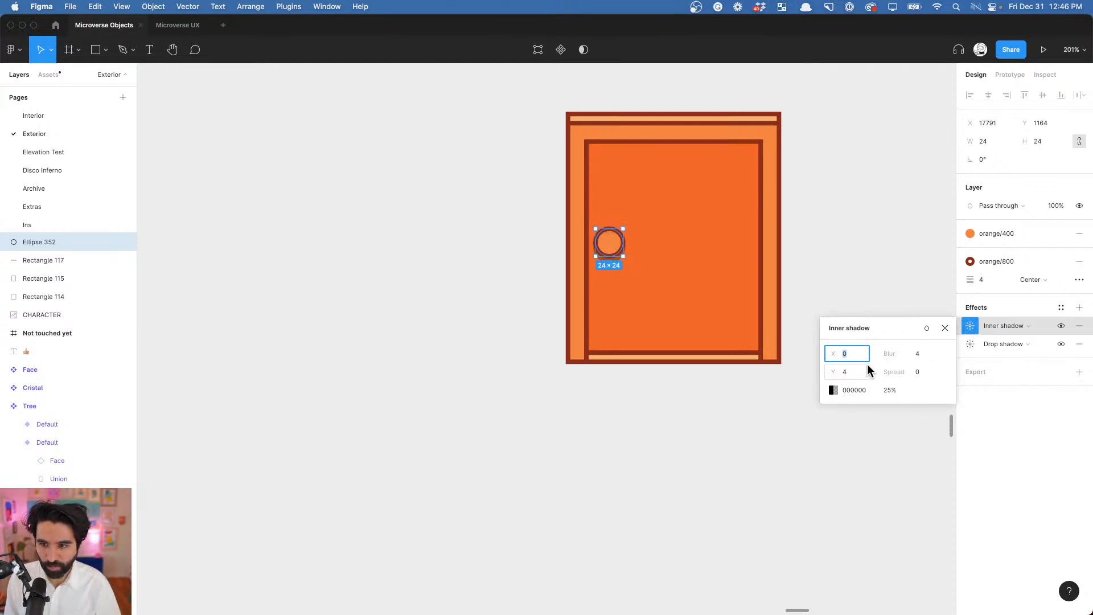
pyautogui.click(846, 372)
pyautogui.write('12')
pyautogui.press('Return')
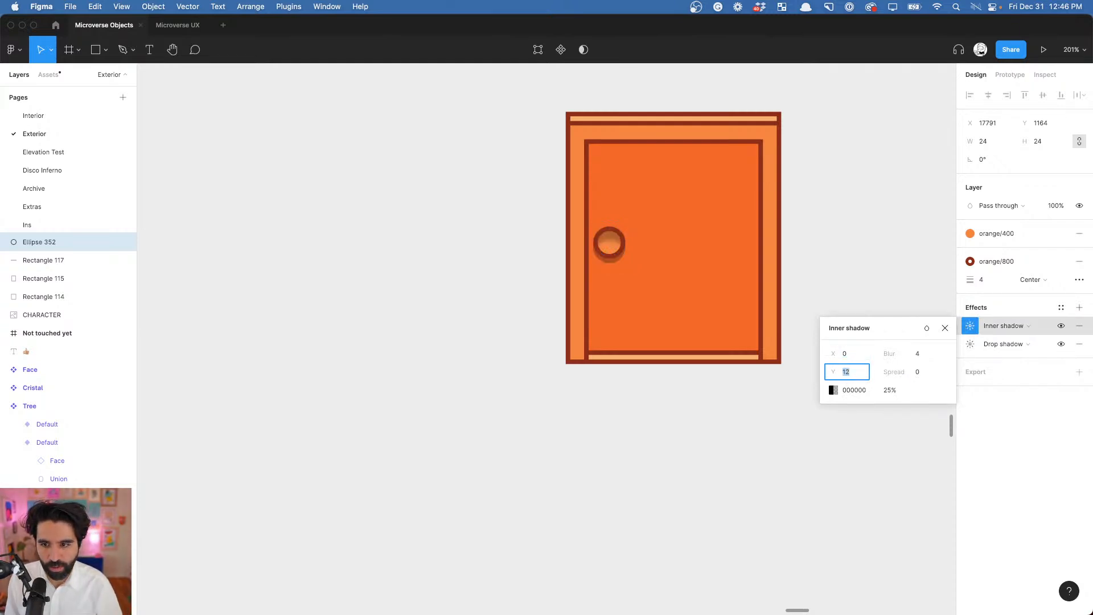
pyautogui.write('8')
pyautogui.press('Return')
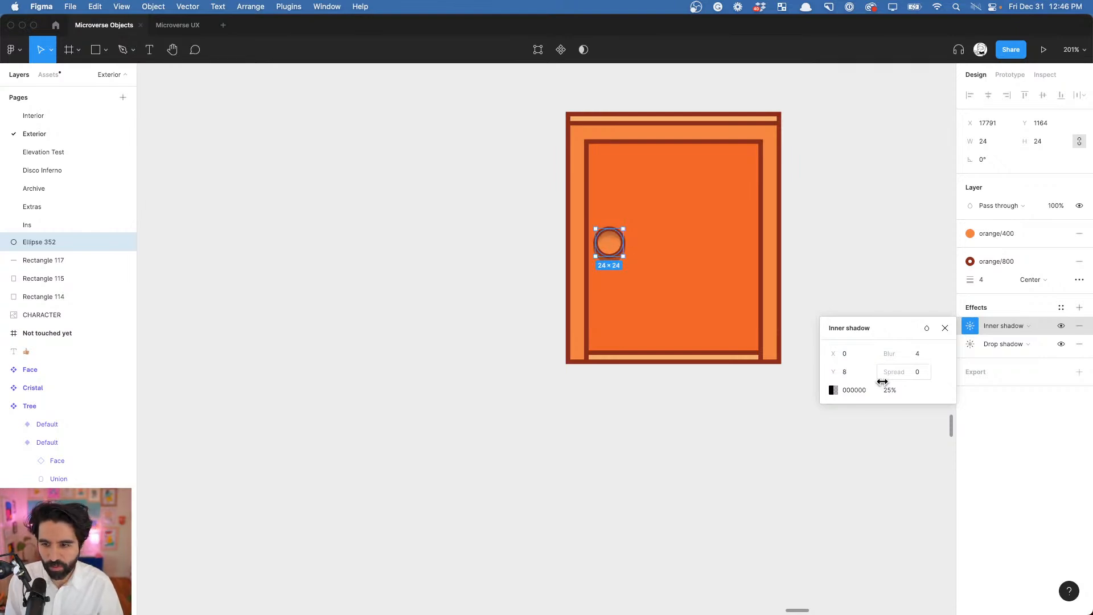
# - Change the color of the knob's inner shadow to white
pyautogui.click(833, 390)
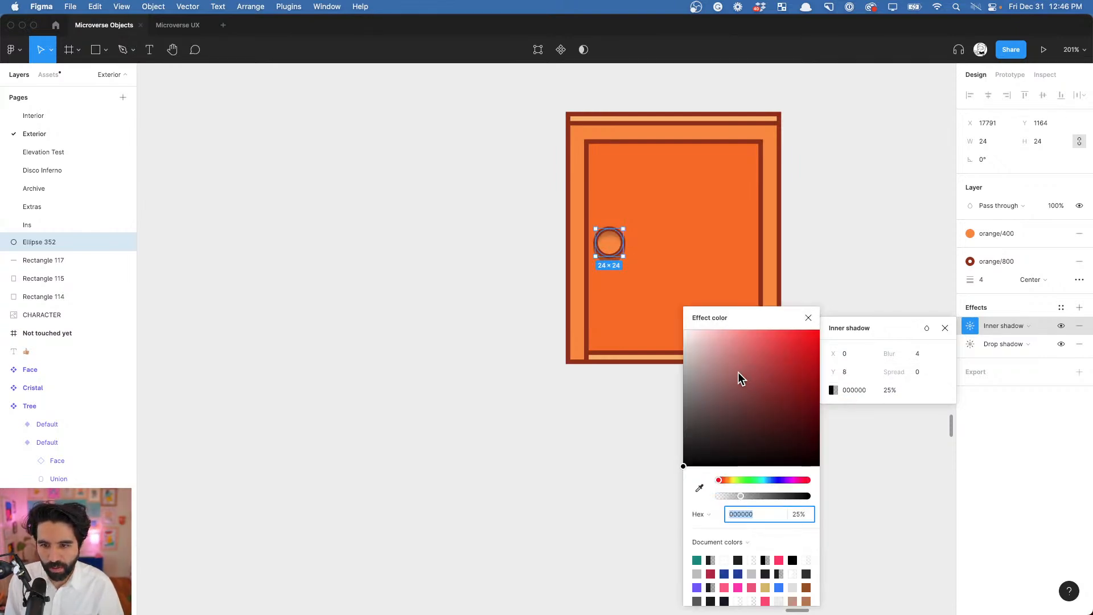
pyautogui.moveTo(738, 378); pyautogui.dragTo(585, 266)
pyautogui.click(1048, 441)
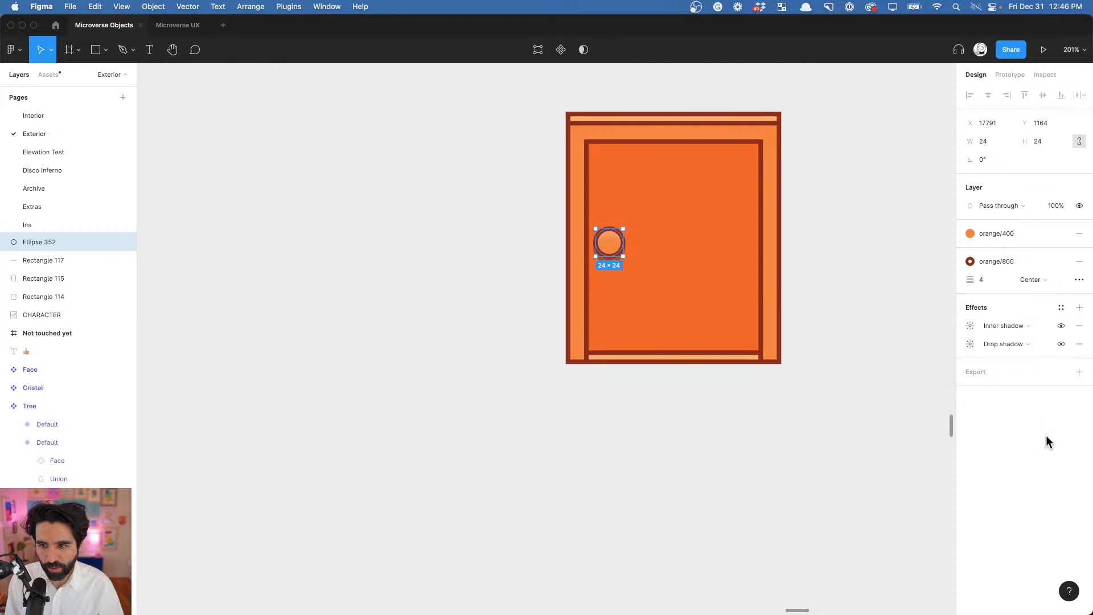
# - Replace the knob's effects with the 8px Inner effect style and detach the style
pyautogui.click(1061, 307)
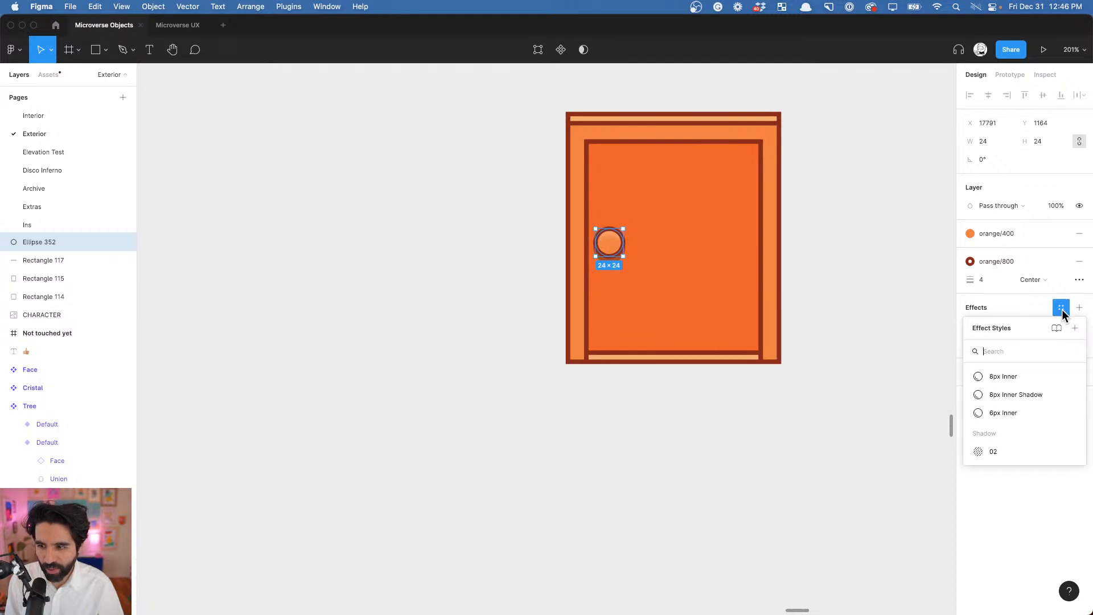
pyautogui.click(1041, 377)
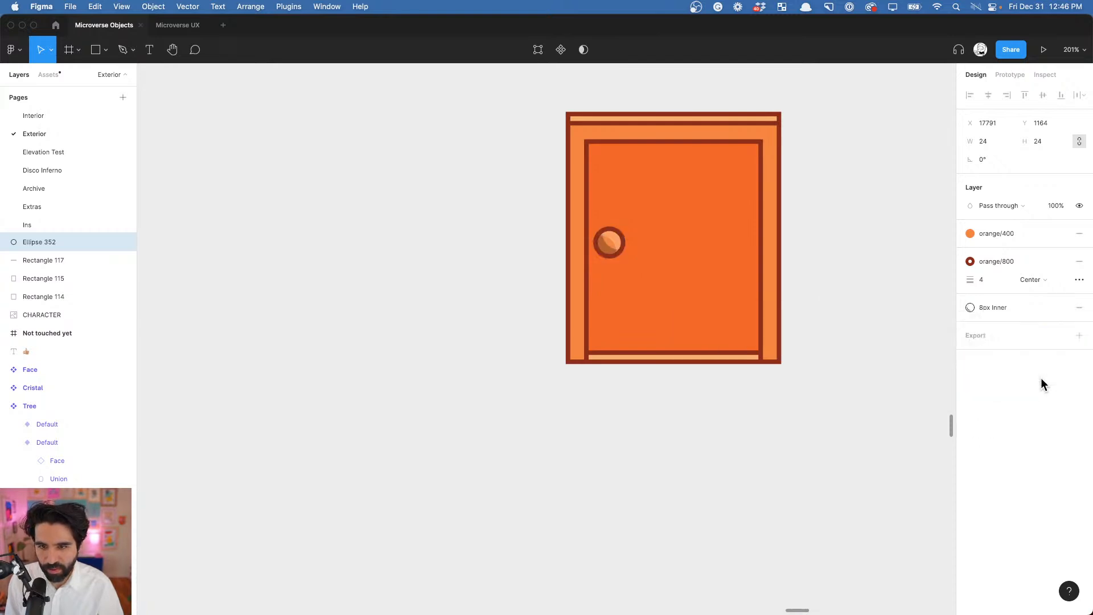
pyautogui.click(991, 308)
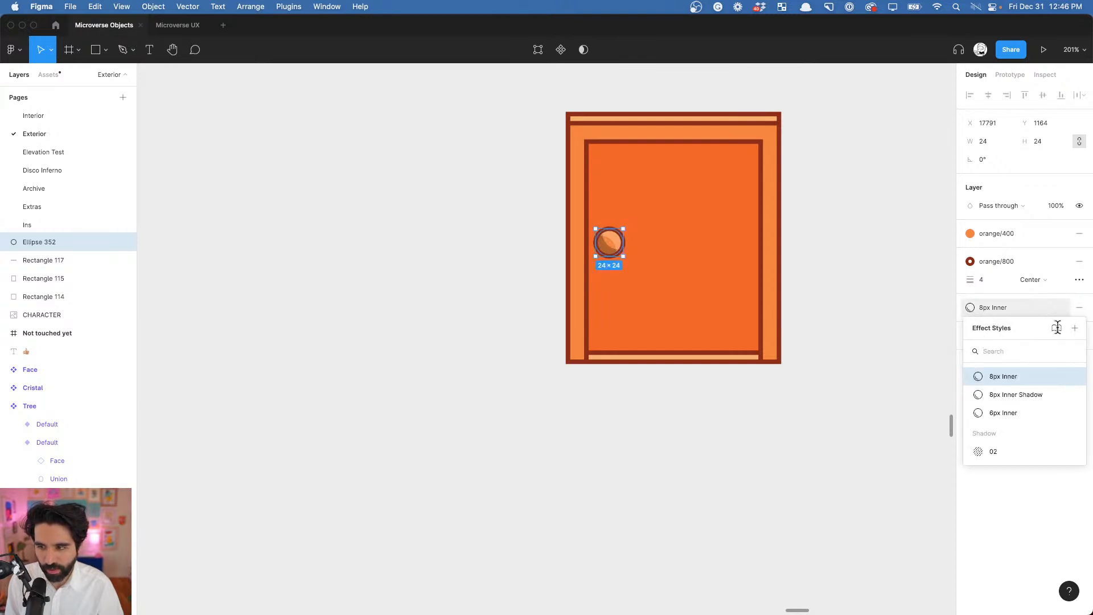
pyautogui.click(1063, 307)
# - Set the X offset of both inner shadows on the door knob to 0
pyautogui.click(971, 325)
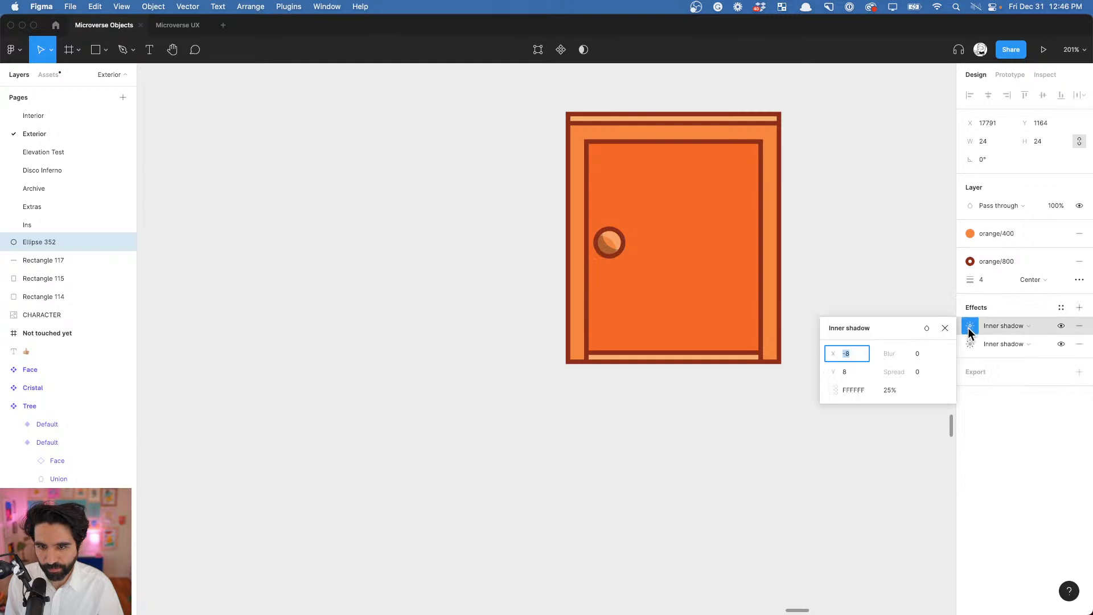
pyautogui.write('0')
pyautogui.press('Return')
pyautogui.click(970, 344)
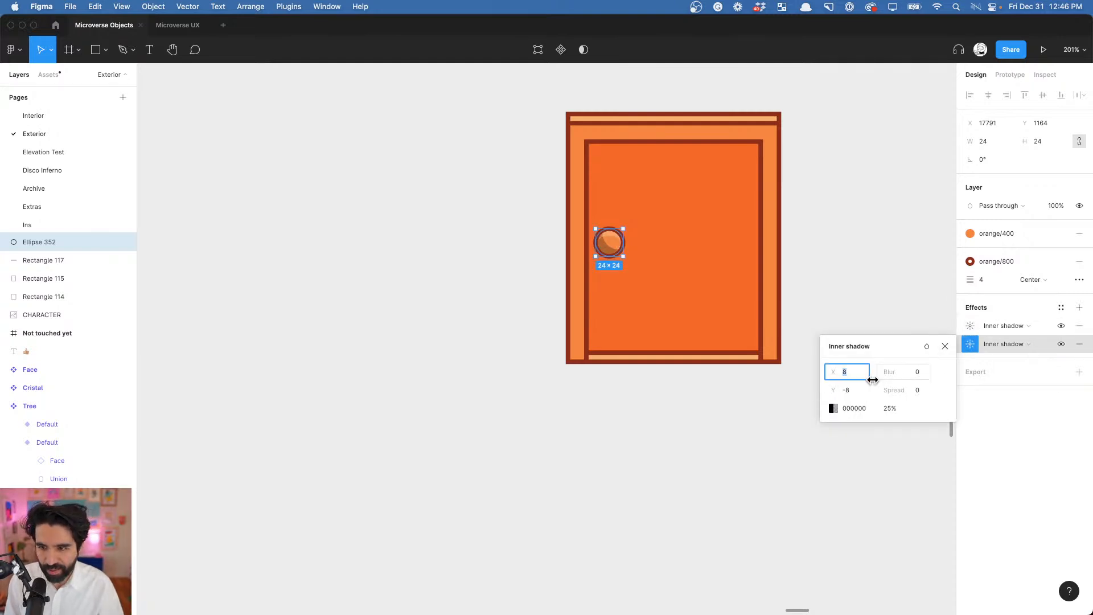
pyautogui.write('0')
pyautogui.press('Return')
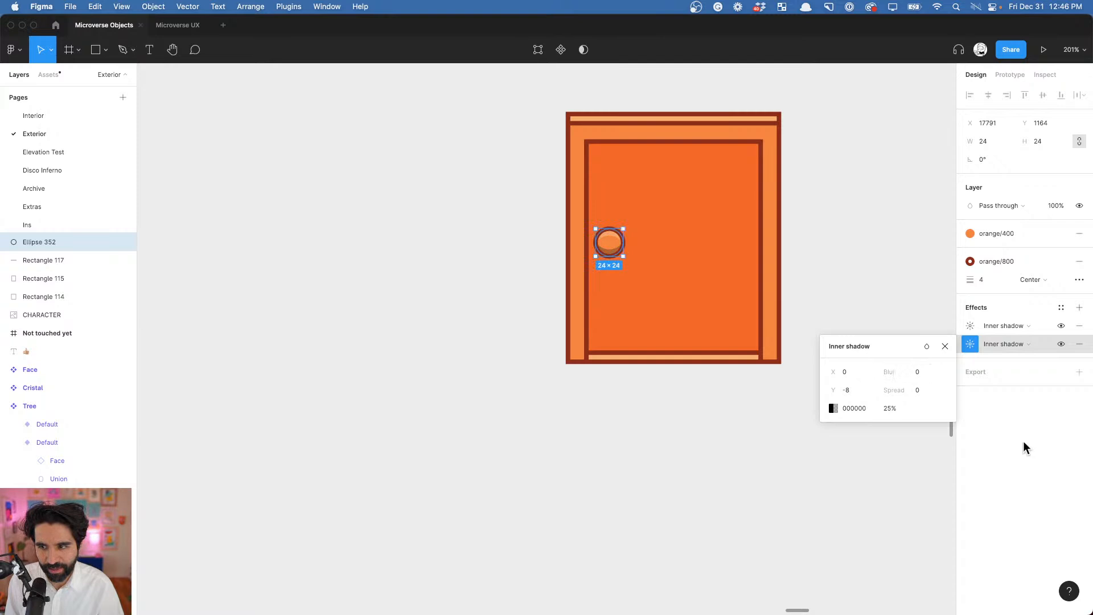
# - Add a drop shadow with a blur of 0 to the door knob alongside its two inner shadows
pyautogui.click(1080, 307)
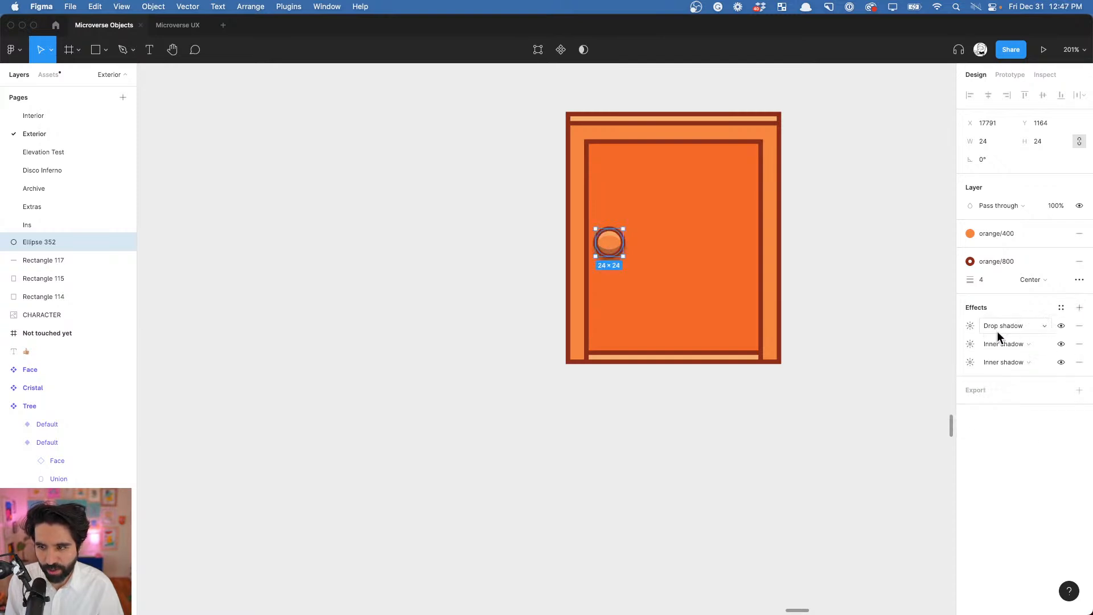
pyautogui.click(970, 326)
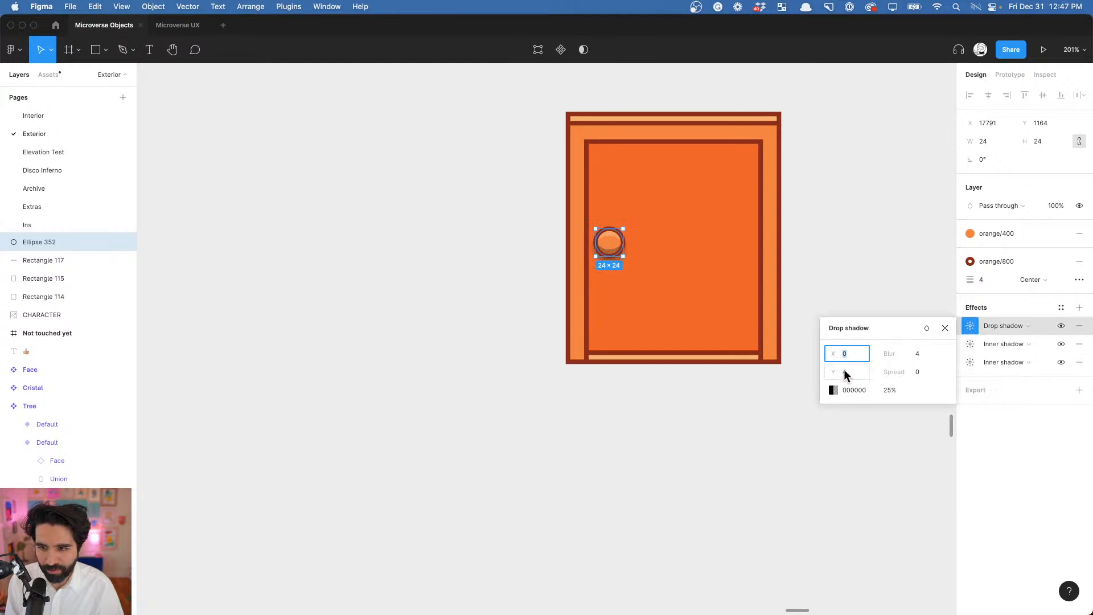
pyautogui.click(919, 361)
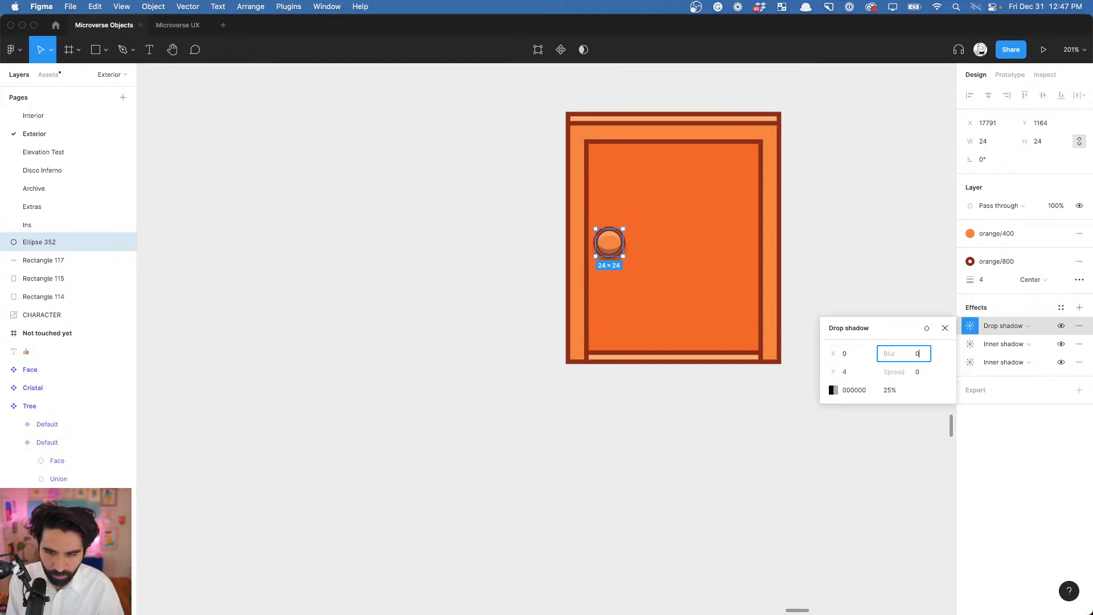
pyautogui.click(613, 524)
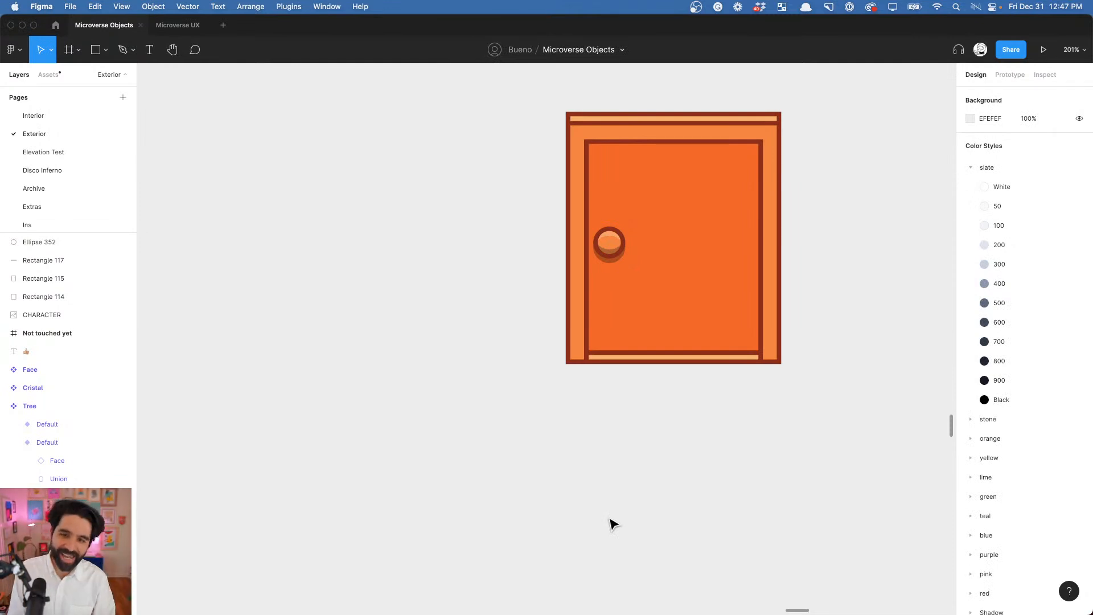
# - Select all the door parts and move them together to the left in the empty area below the house sketch
pyautogui.scroll(-5, 614, 524)
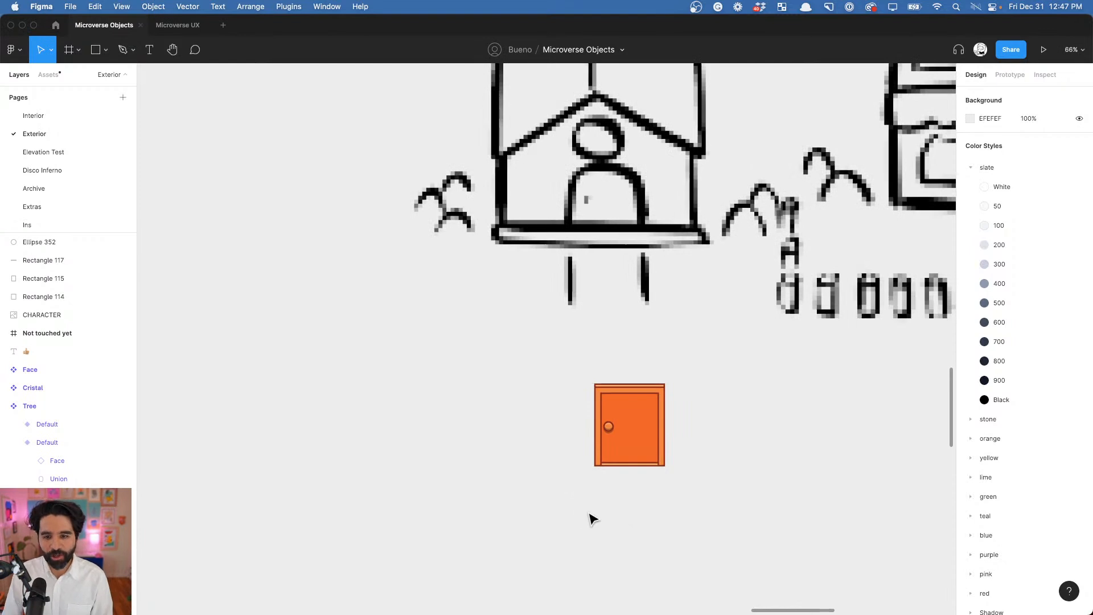
pyautogui.moveTo(578, 491); pyautogui.dragTo(712, 370)
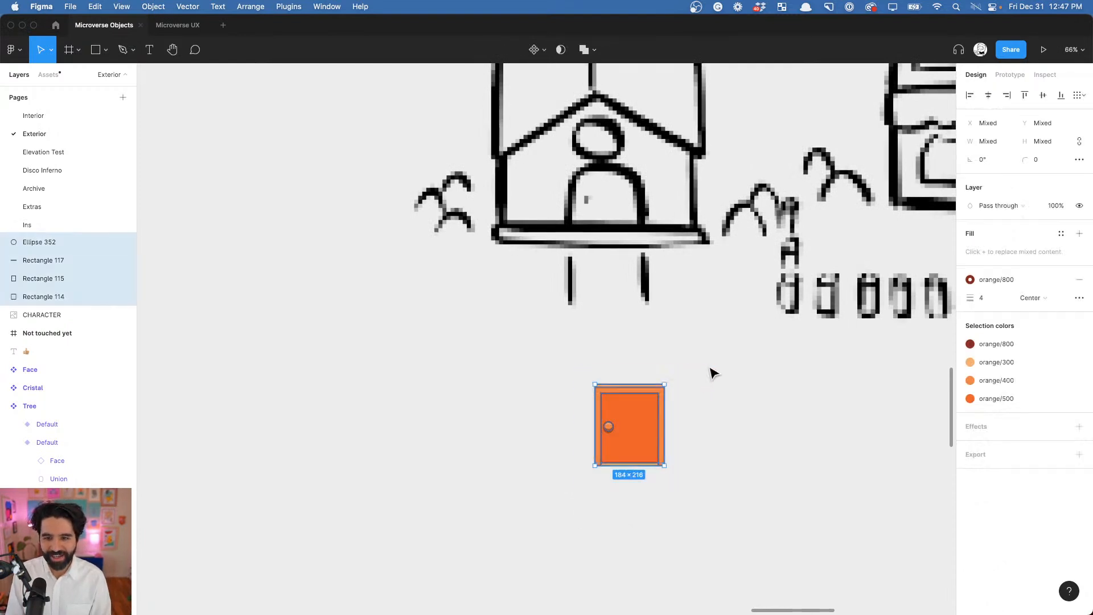
pyautogui.moveTo(646, 417); pyautogui.dragTo(482, 420)
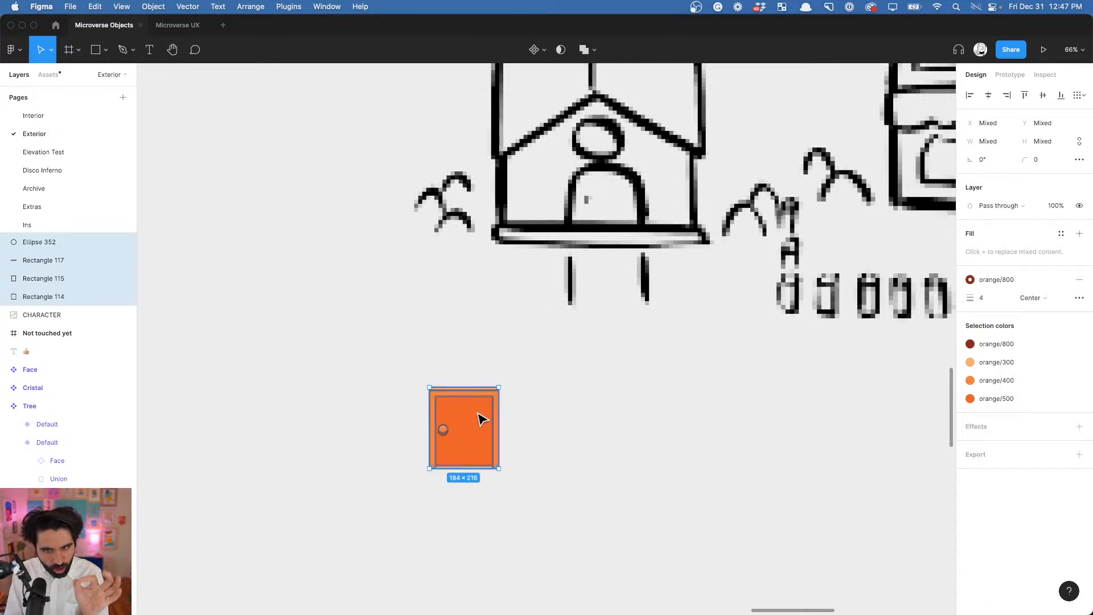
pyautogui.scroll(10, 443, 431)
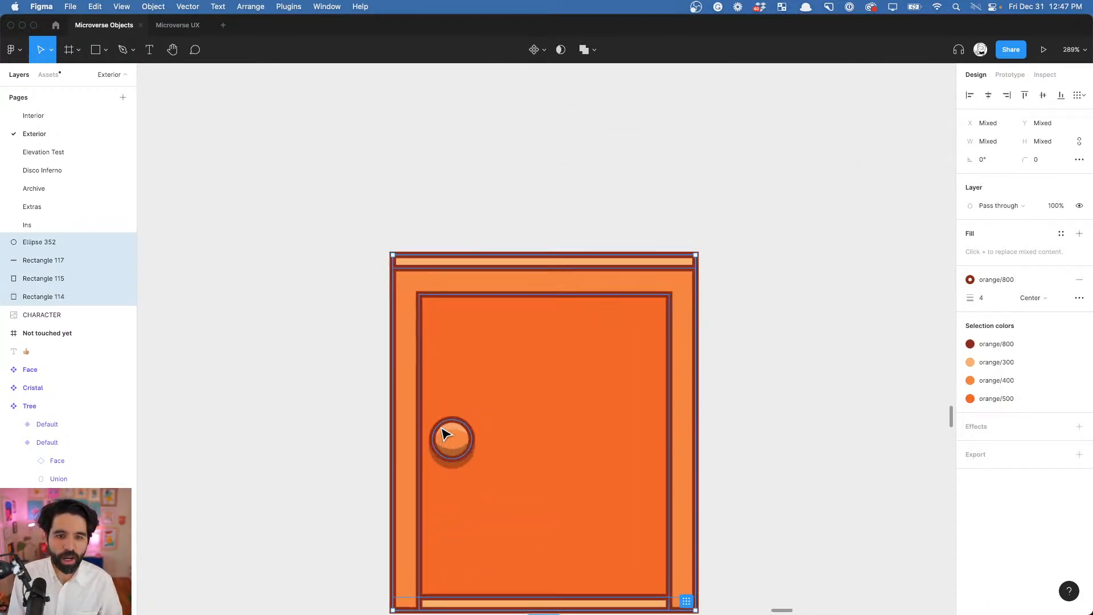
pyautogui.scroll(-5, 446, 434)
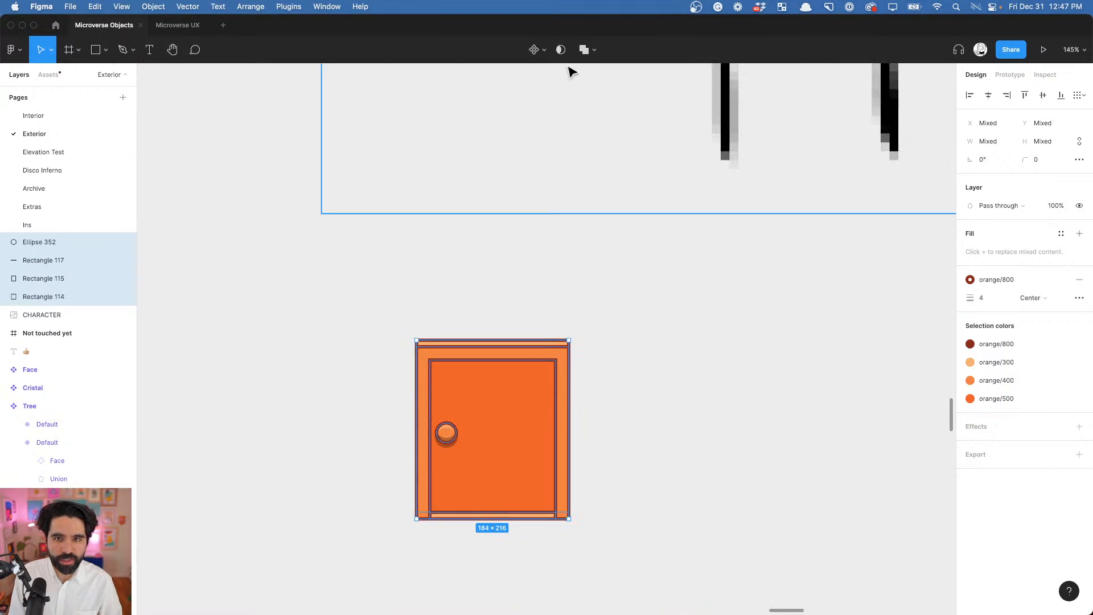
# - Turn the selected door parts into a component and name it Doors
pyautogui.click(535, 51)
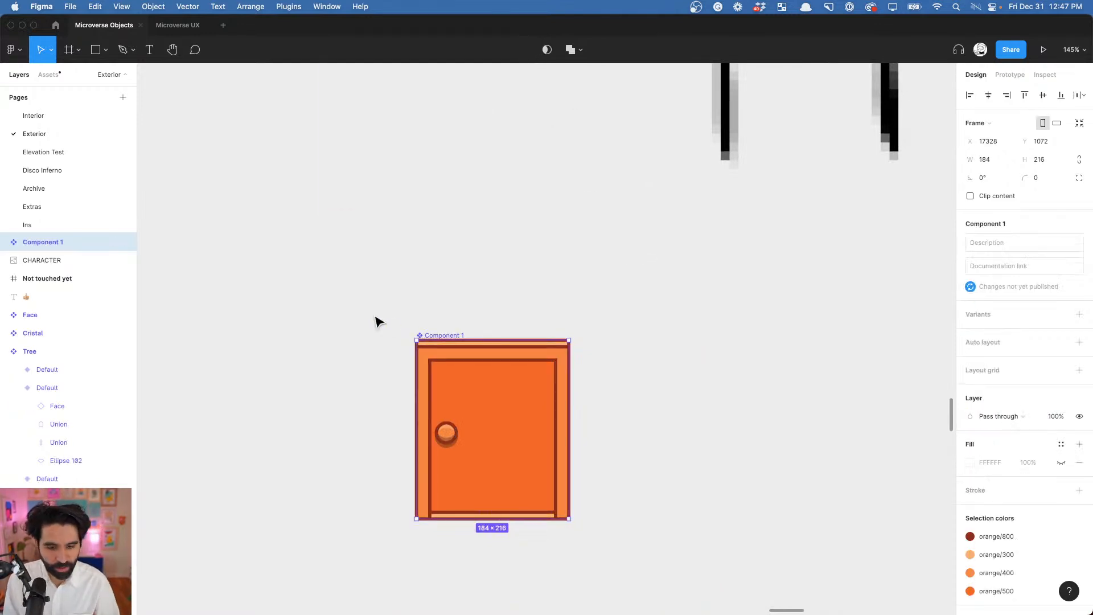
pyautogui.press('super+r')
pyautogui.write('Doors')
pyautogui.press('Return')
# - Place an instance of the Doors component in the empty area below the original
pyautogui.scroll(-5, 430, 444)
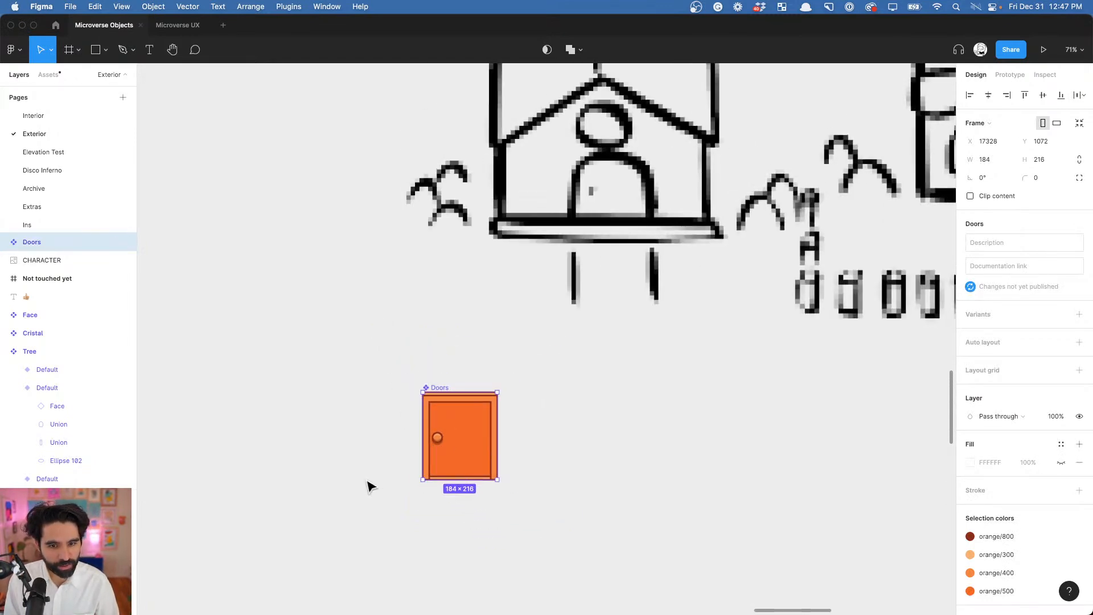
pyautogui.click(371, 487)
pyautogui.scroll(-4, 456, 390)
pyautogui.click(465, 367)
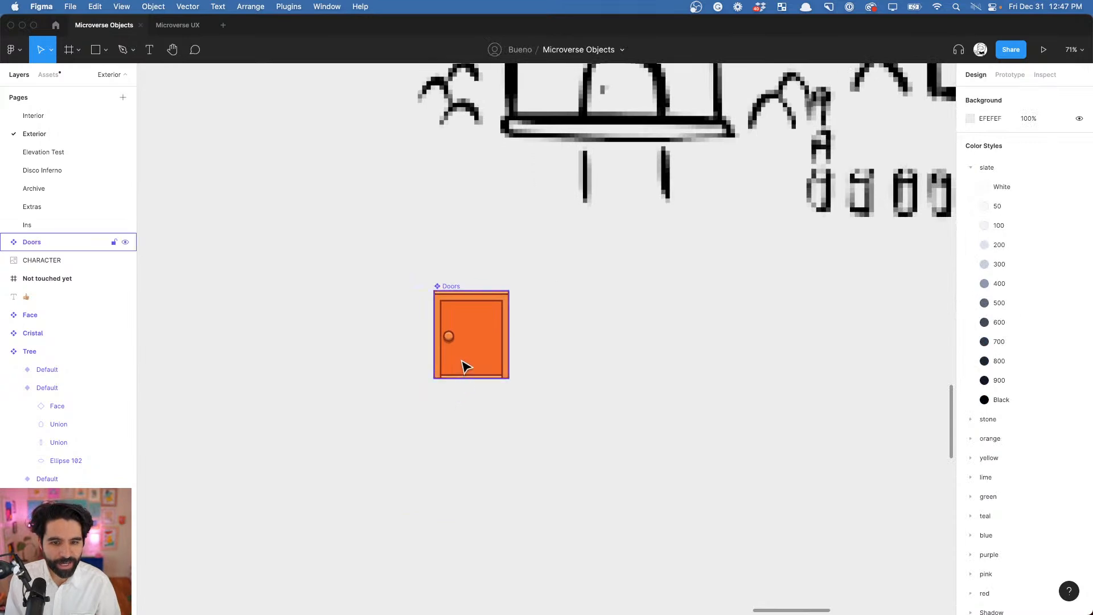
pyautogui.moveTo(466, 367); pyautogui.dragTo(585, 502)
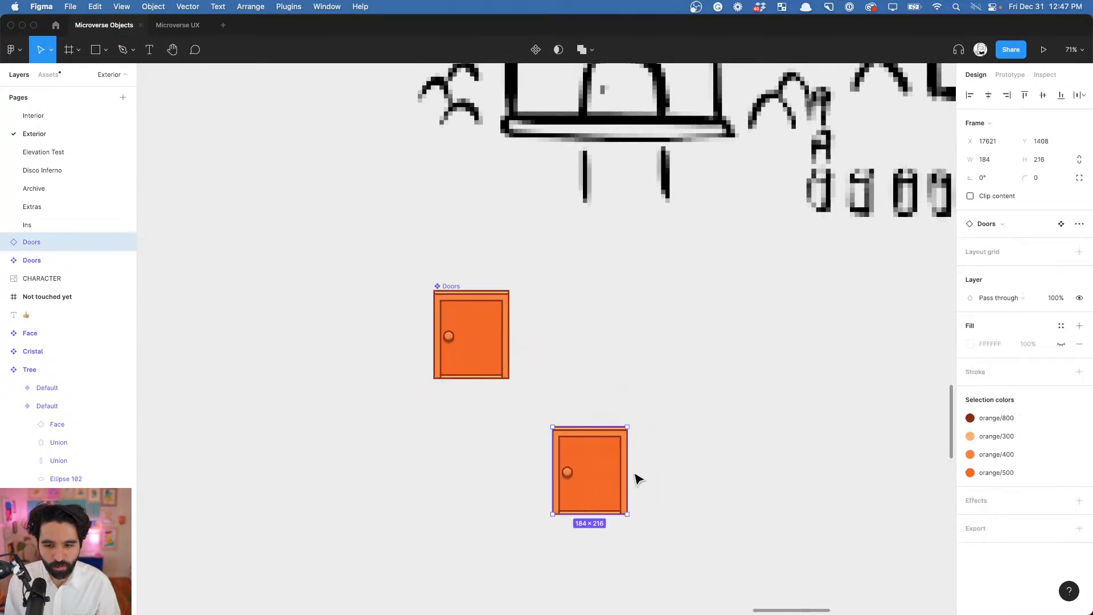
# - Stretch the door instance to 524 × 70 beneath the main component to test how its parts resize
pyautogui.moveTo(629, 472); pyautogui.dragTo(764, 488)
pyautogui.moveTo(640, 463); pyautogui.dragTo(496, 427)
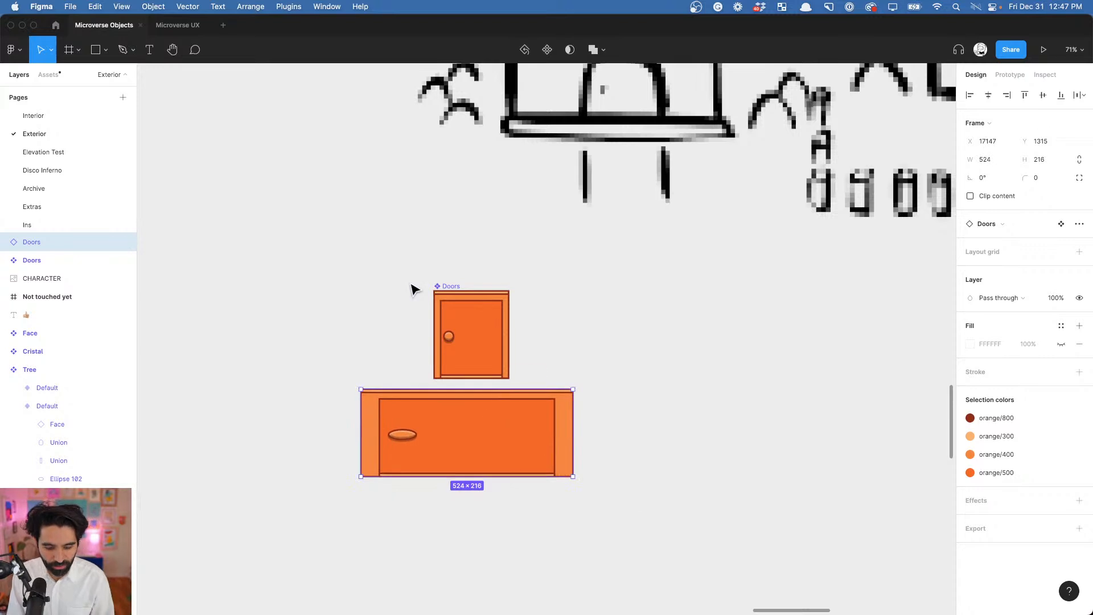
pyautogui.moveTo(341, 285); pyautogui.dragTo(681, 570)
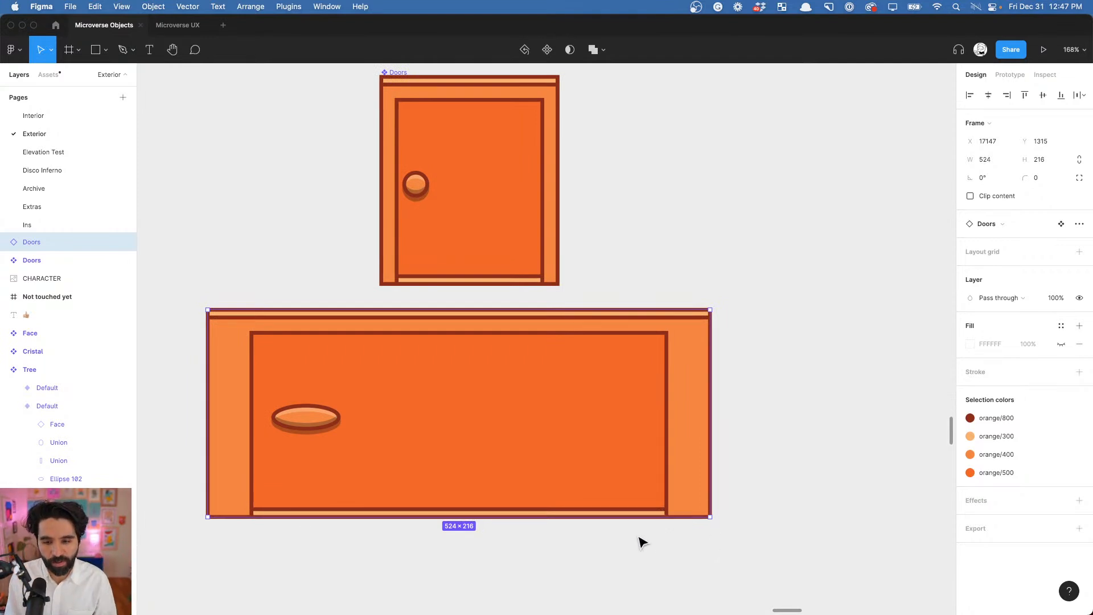
pyautogui.moveTo(634, 517); pyautogui.dragTo(639, 449)
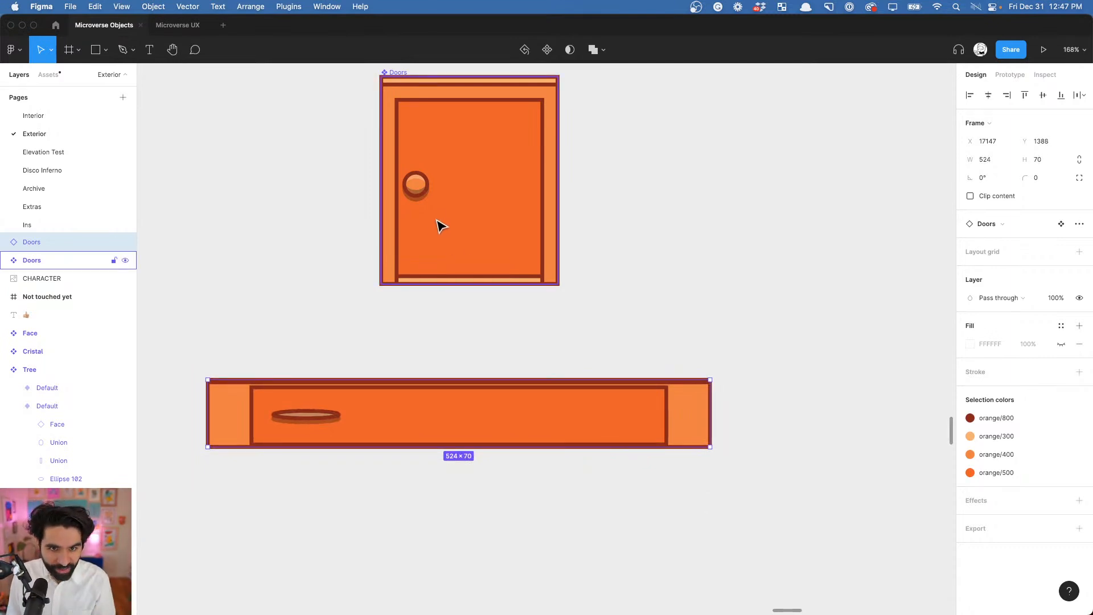
# - Set the constraints of all parts inside the main Doors component to Left and Top
pyautogui.click(417, 190)
pyautogui.doubleClick(417, 191)
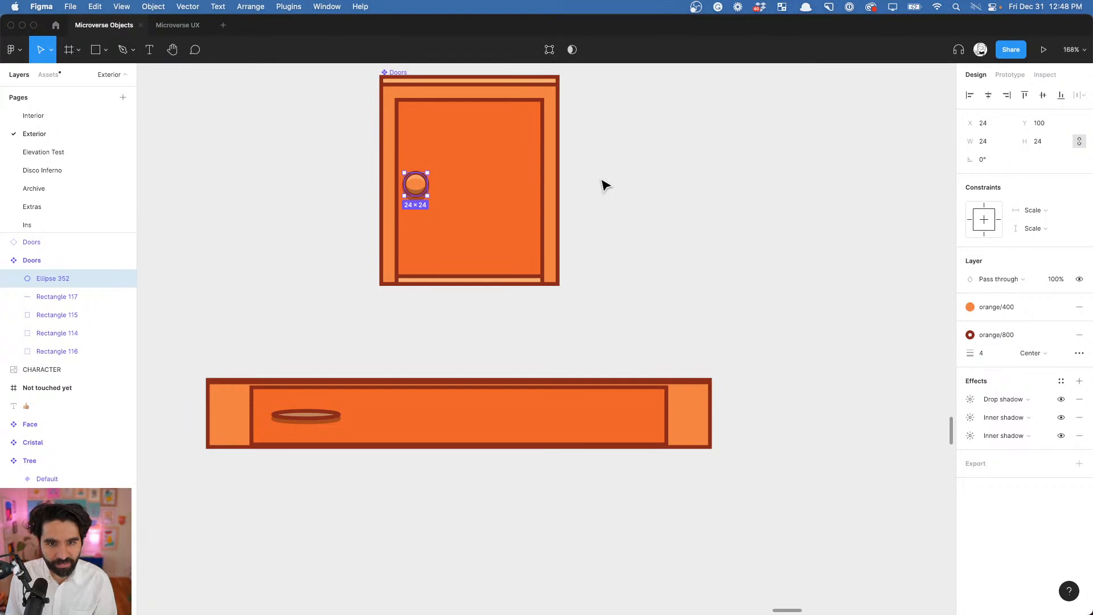
pyautogui.press('super+a')
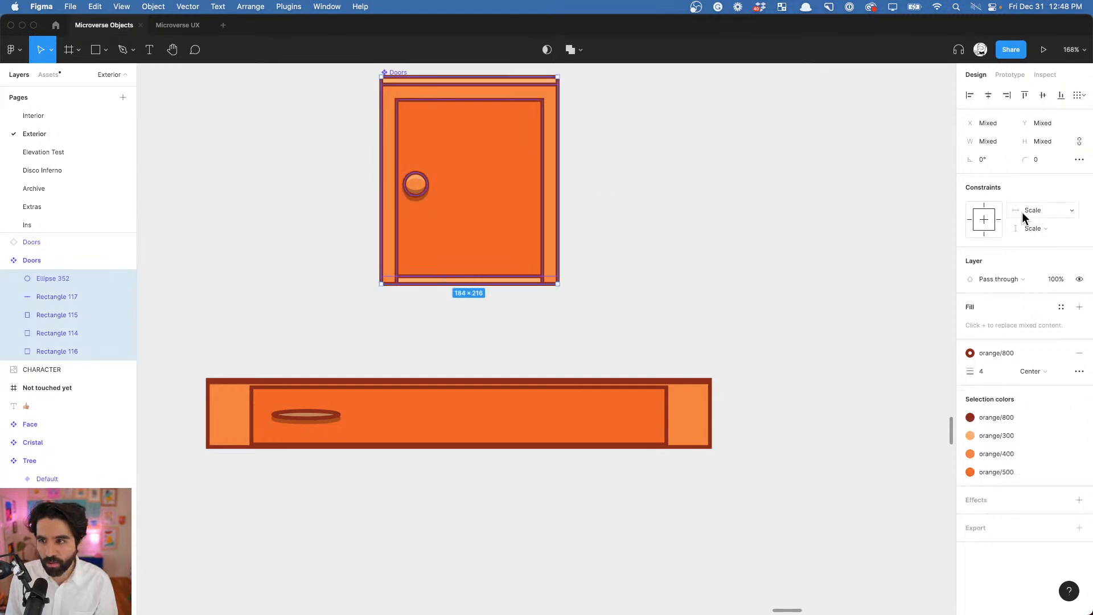
pyautogui.click(983, 203)
pyautogui.click(971, 217)
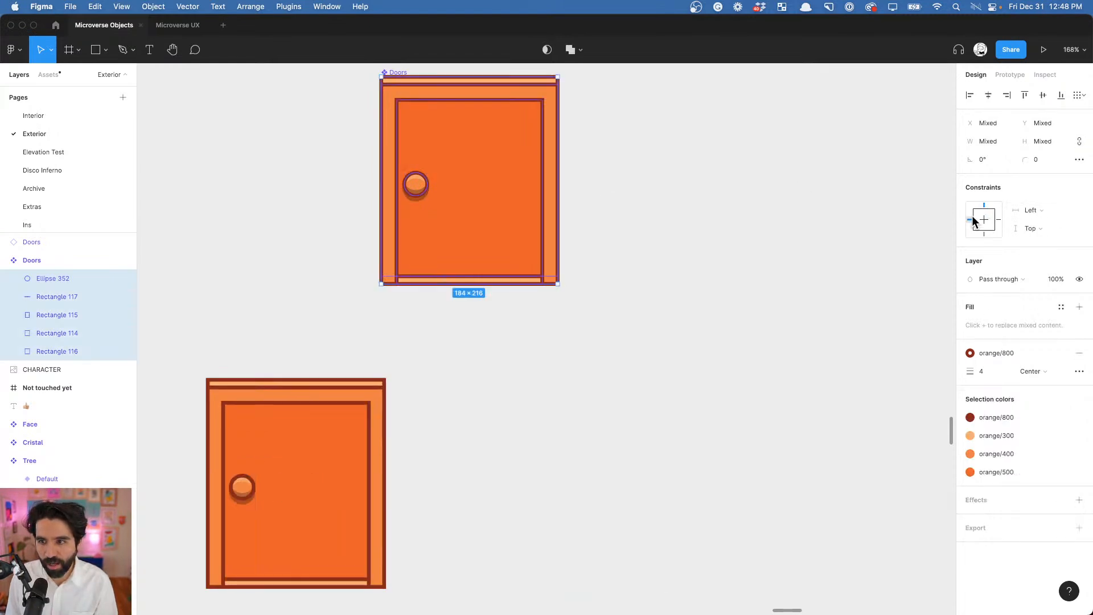
pyautogui.scroll(-5, 677, 274)
pyautogui.scroll(7, 677, 274)
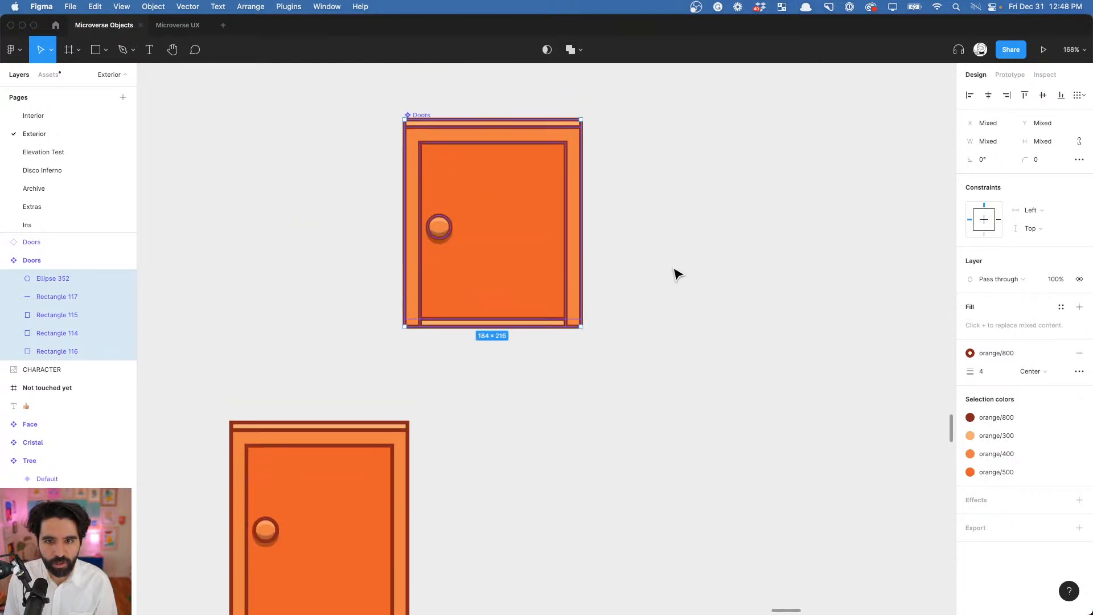
# - Check the bounds of the door instance, and set the main component's knob to a Center vertical constraint
pyautogui.click(681, 215)
pyautogui.scroll(-4, 486, 296)
pyautogui.keyDown('super'); pyautogui.click(433, 342); pyautogui.keyUp('super')
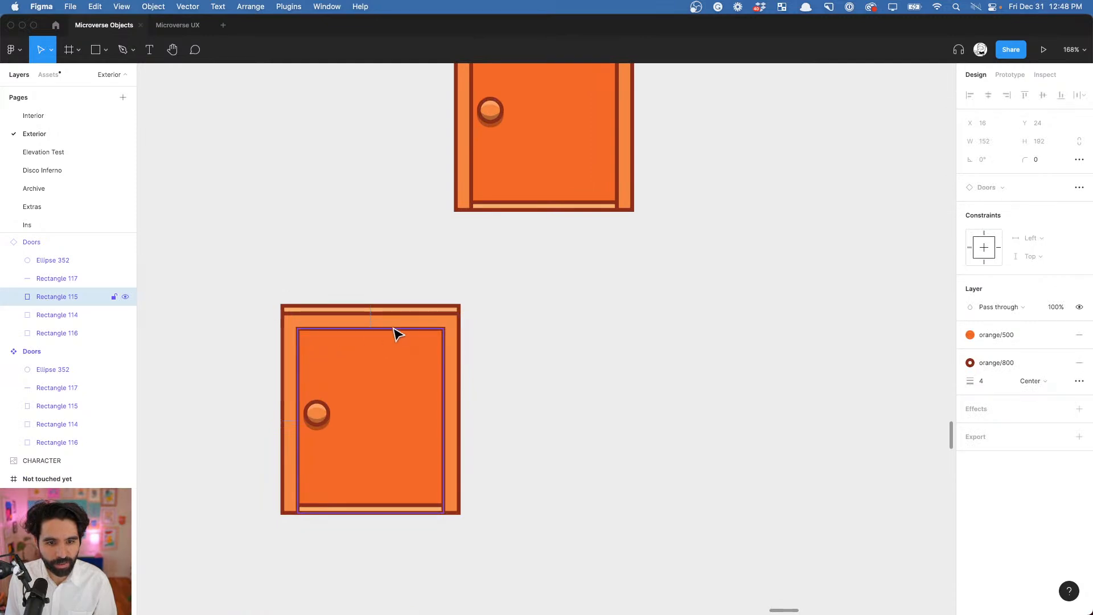
pyautogui.click(77, 245)
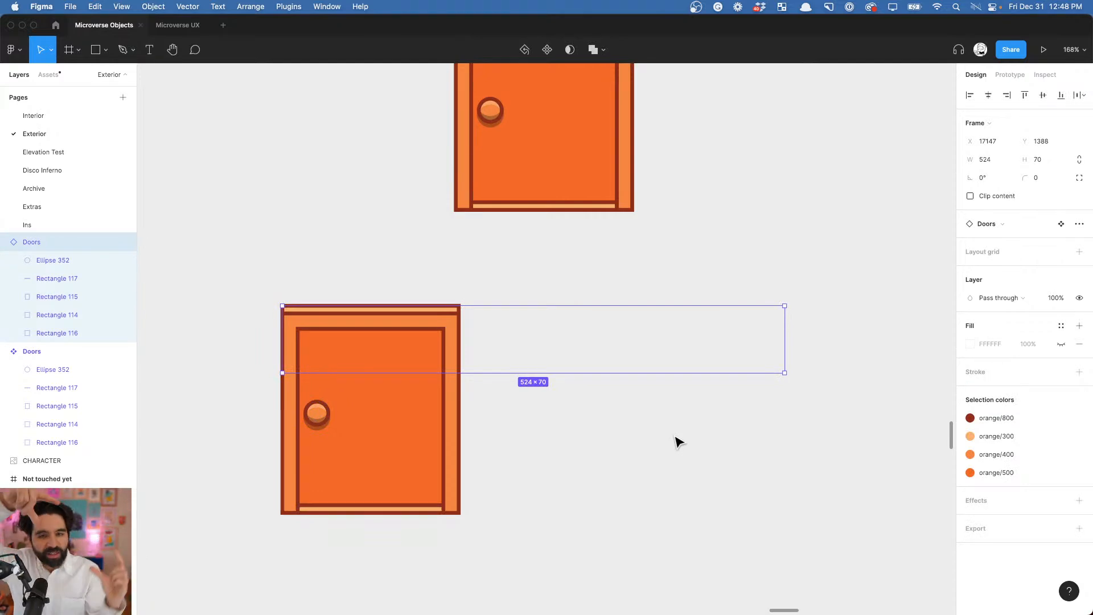
pyautogui.scroll(5, 676, 439)
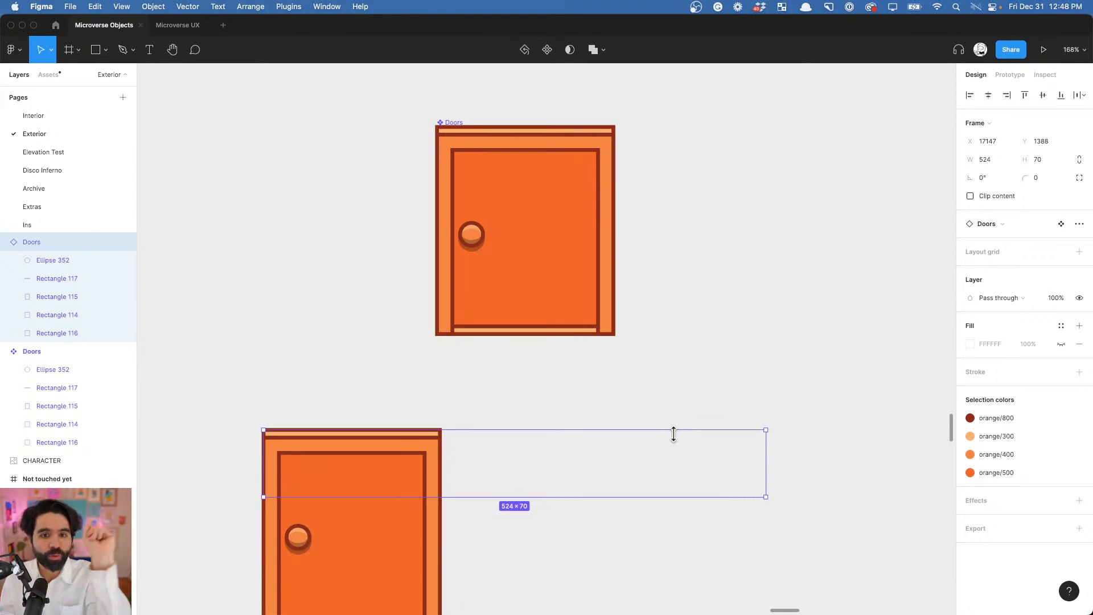
pyautogui.doubleClick(473, 239)
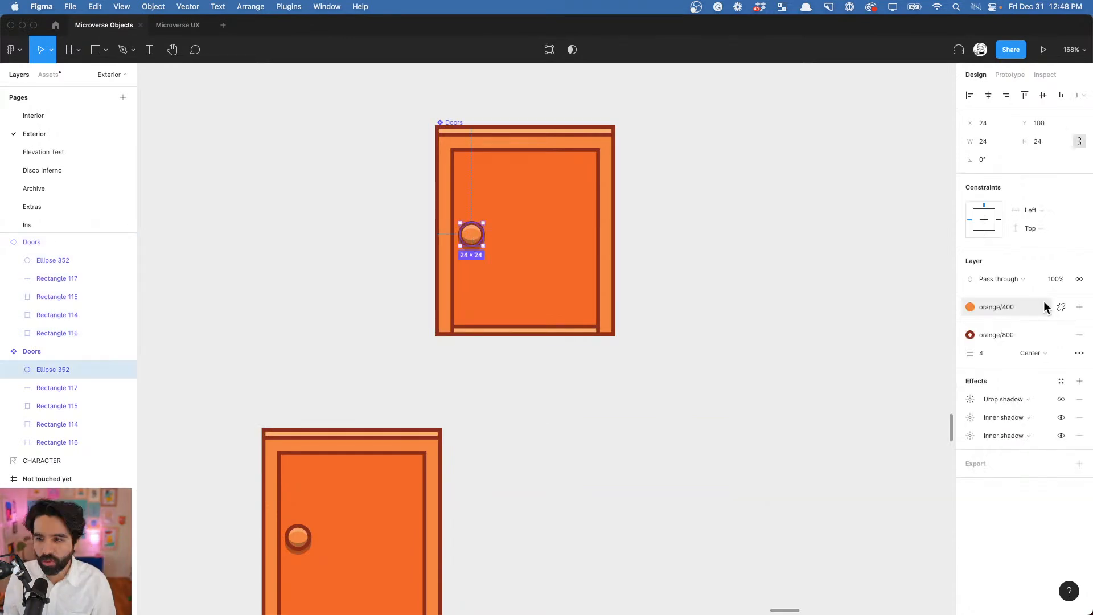
pyautogui.click(985, 222)
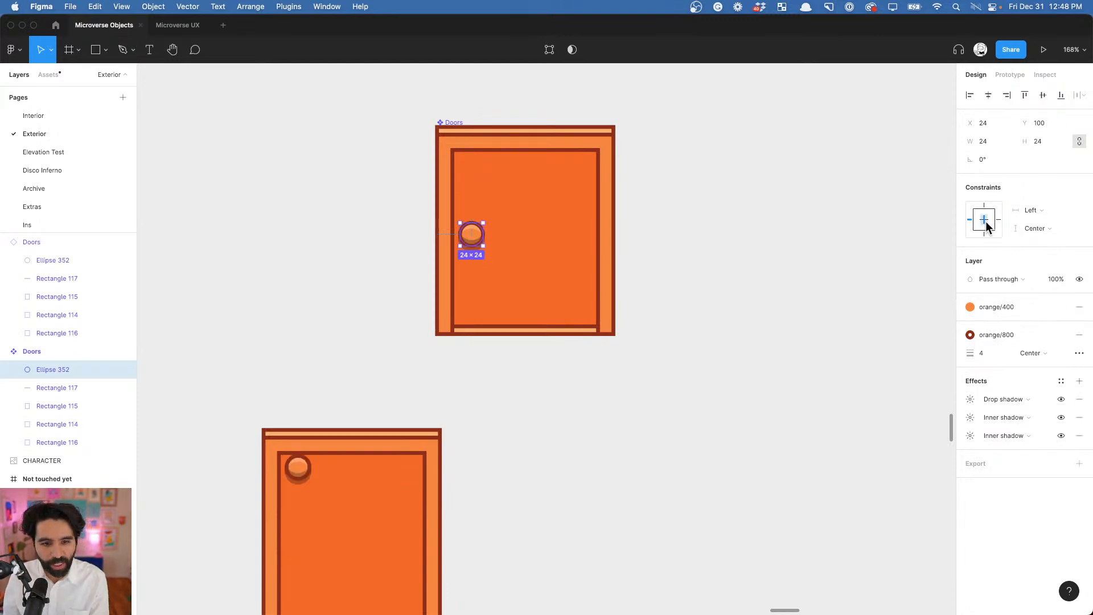
# - Resize the door instance to 365 × 295 and move it closer beneath the main component
pyautogui.scroll(-1, 685, 310)
pyautogui.scroll(-5, 686, 310)
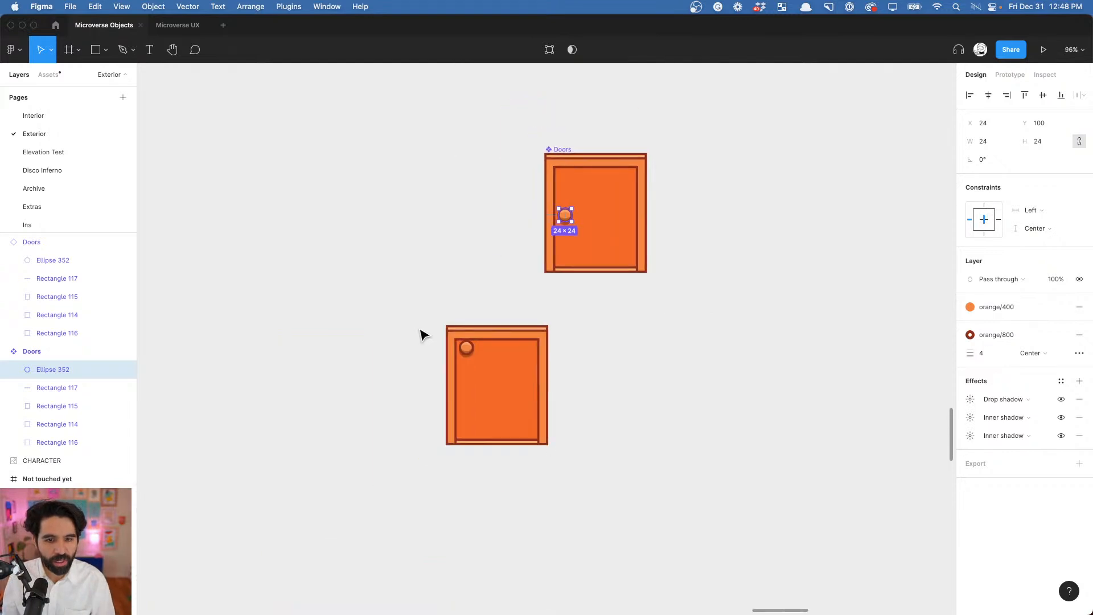
pyautogui.click(456, 342)
pyautogui.moveTo(548, 445); pyautogui.dragTo(647, 487)
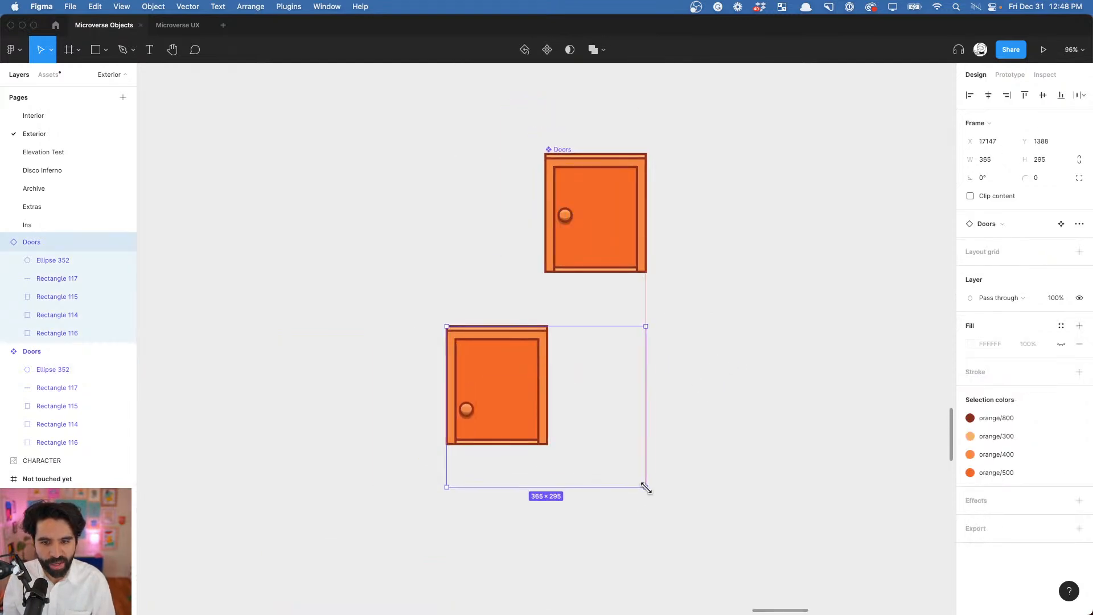
pyautogui.moveTo(485, 344); pyautogui.dragTo(542, 314)
# - Give the main door's frame rectangle and the light rectangle behind it Left and right horizontal constraints
pyautogui.press('z')
pyautogui.moveTo(453, 125); pyautogui.dragTo(769, 447)
pyautogui.doubleClick(479, 115)
pyautogui.keyDown('shift'); pyautogui.click(508, 132); pyautogui.keyUp('shift')
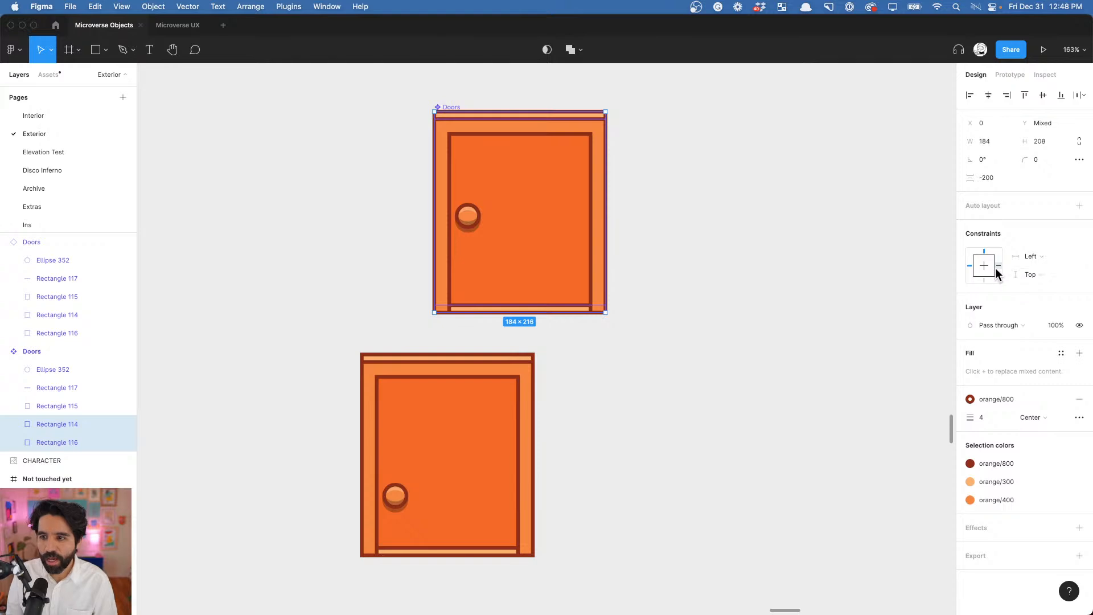
pyautogui.keyDown('shift'); pyautogui.click(999, 266); pyautogui.keyUp('shift')
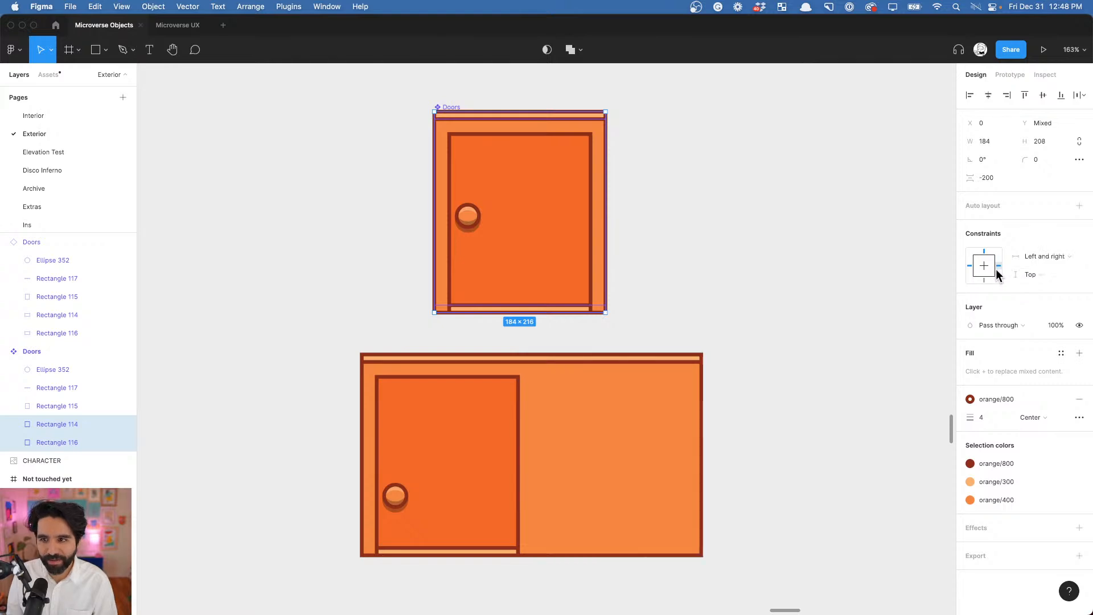
# - Set the horizontal constraint of the main component's inner door panel to Left and right
pyautogui.click(790, 262)
pyautogui.click(554, 178)
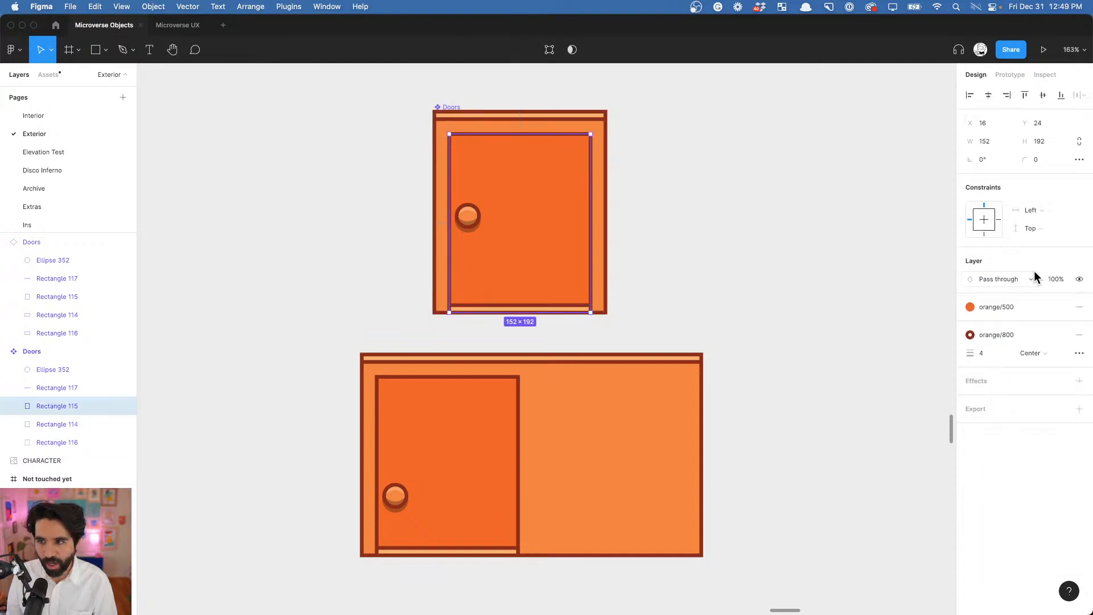
pyautogui.keyDown('shift'); pyautogui.click(1000, 219); pyautogui.keyUp('shift')
pyautogui.click(723, 249)
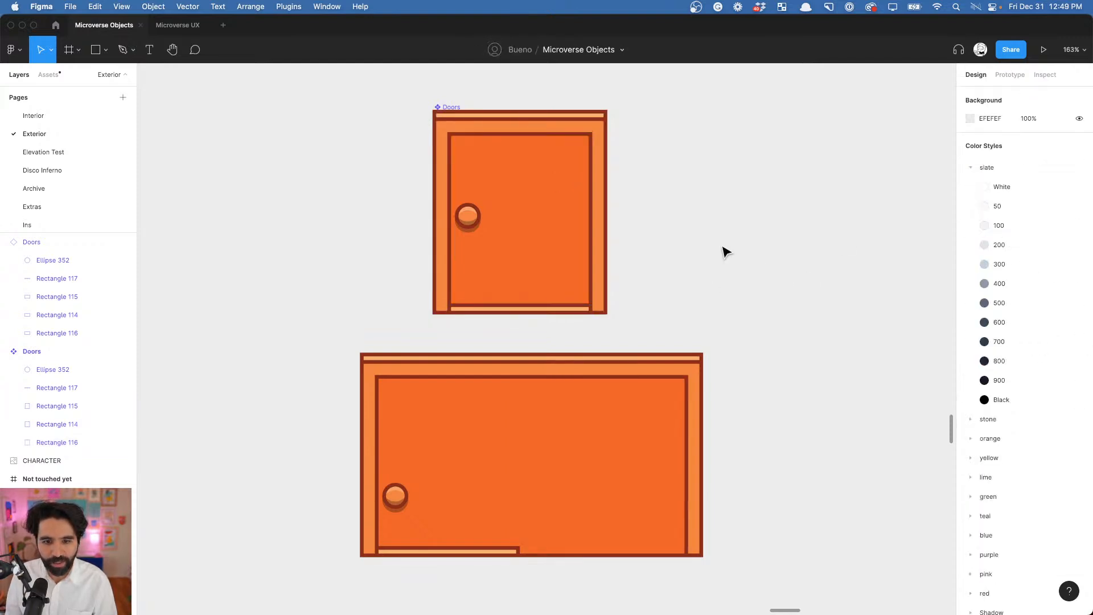
# - Set the constraints of the main door's lower highlight strip to Right and Bottom
pyautogui.click(520, 310)
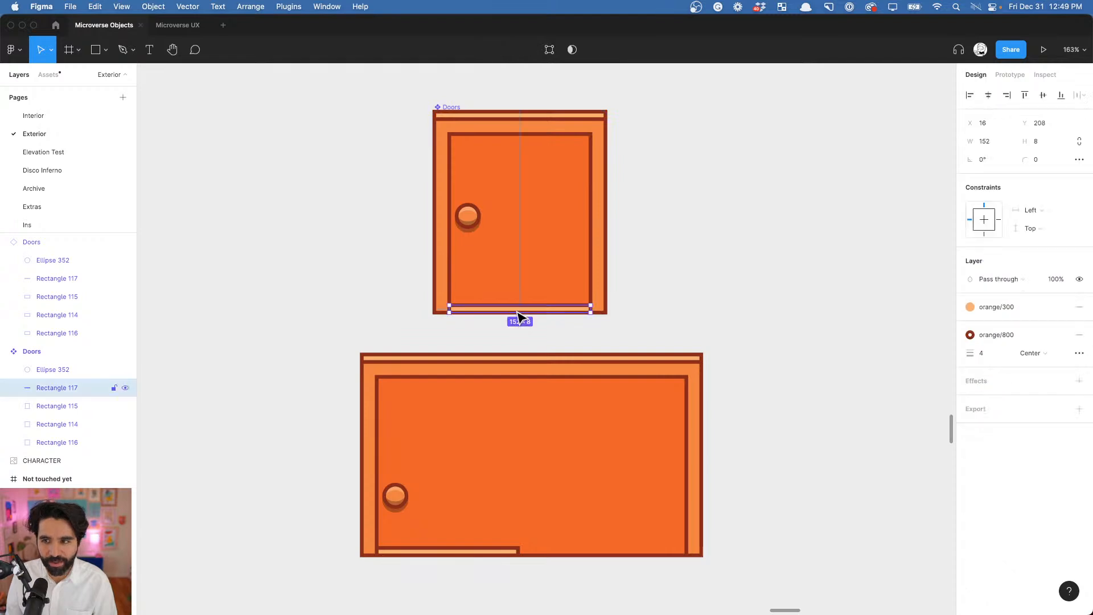
pyautogui.click(984, 234)
pyautogui.click(999, 219)
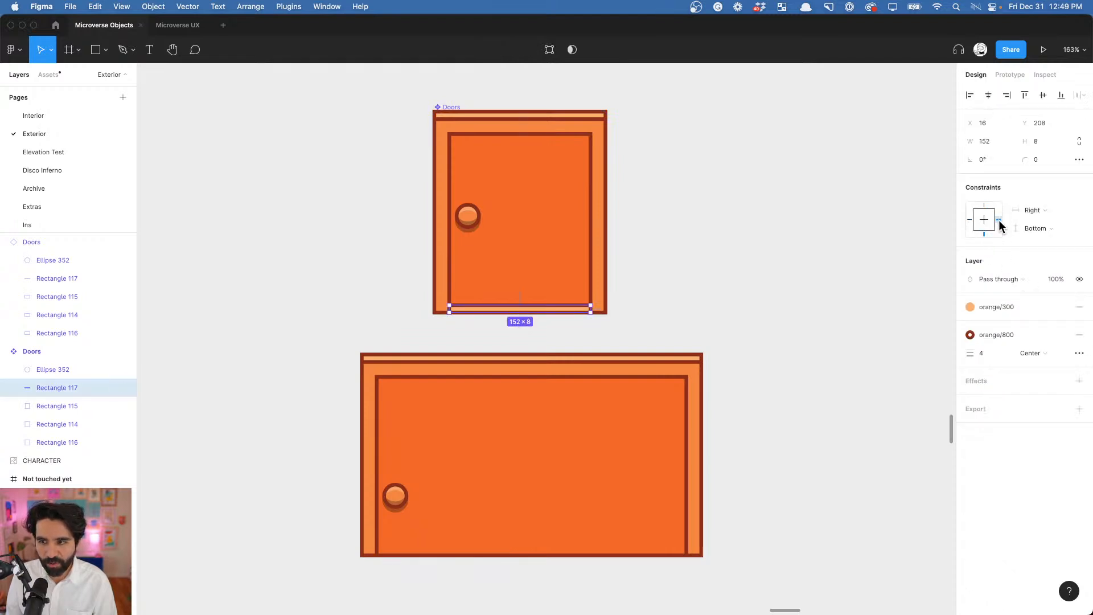
pyautogui.click(823, 279)
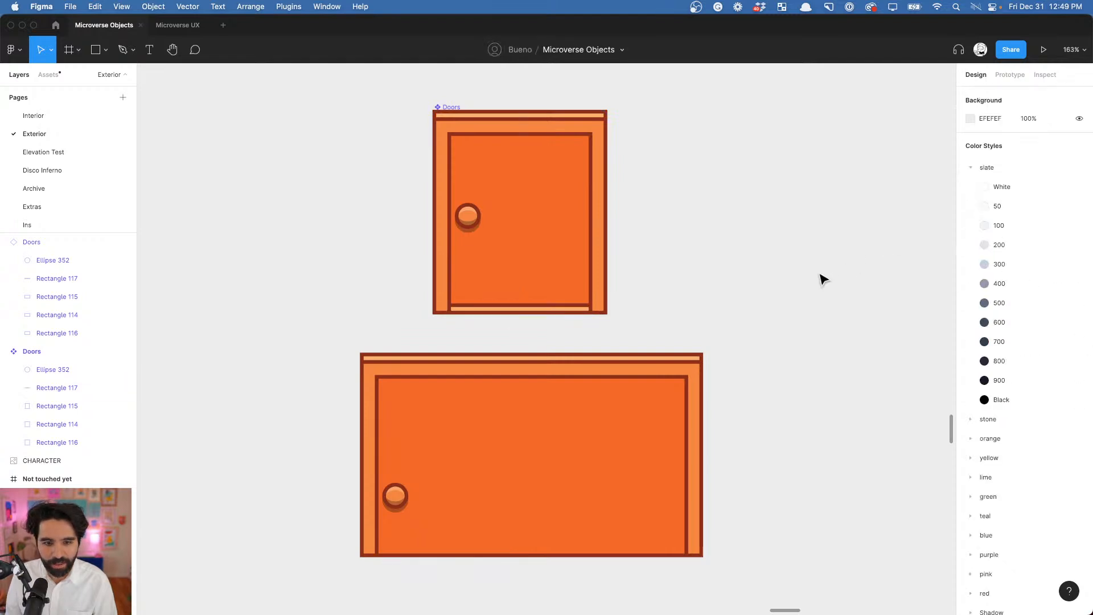
# - Set the vertical constraint of the main component's inner door panel and frame rectangle to Top and bottom
pyautogui.click(545, 257)
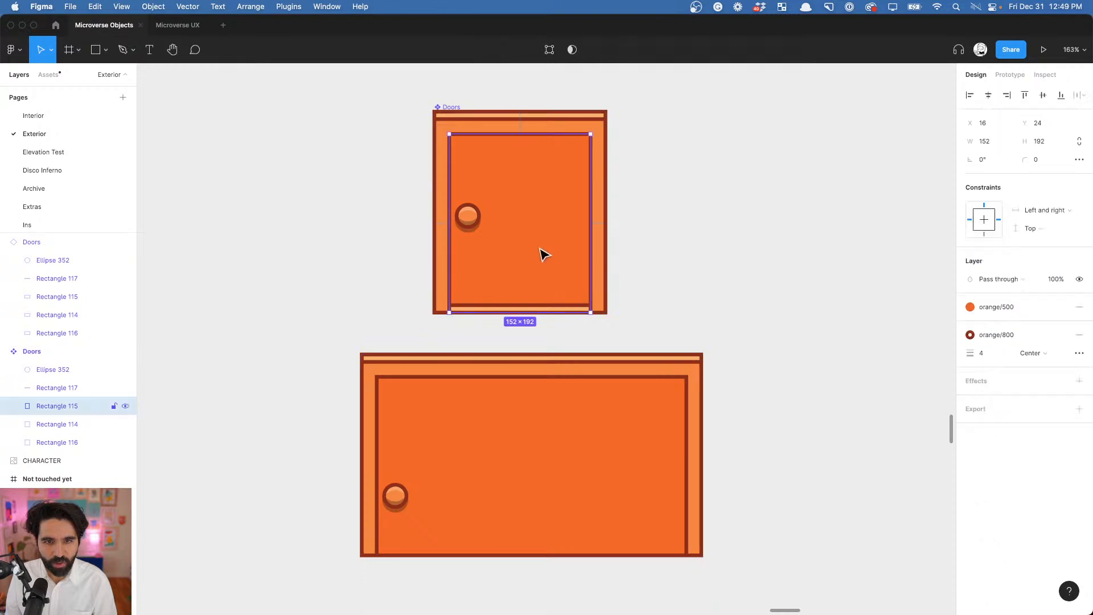
pyautogui.keyDown('shift'); pyautogui.click(986, 235); pyautogui.keyUp('shift')
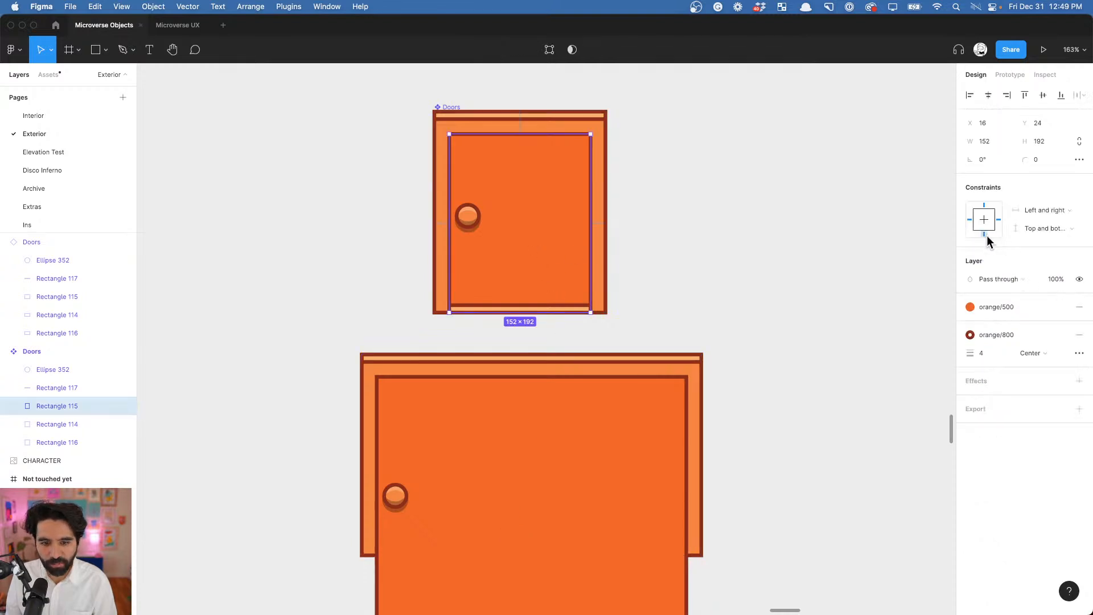
pyautogui.click(476, 130)
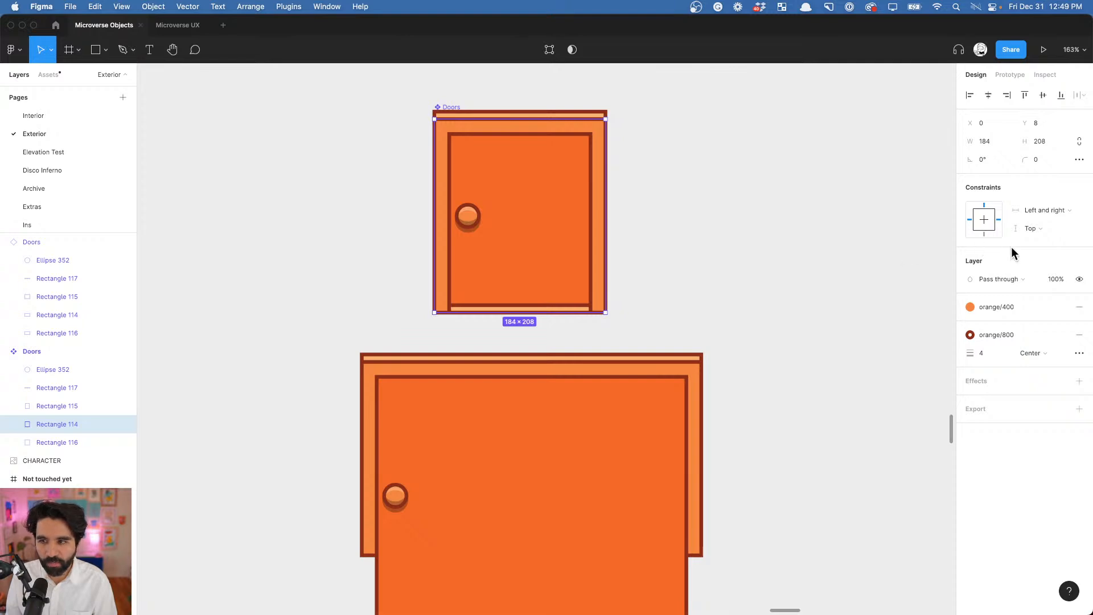
pyautogui.keyDown('shift'); pyautogui.click(984, 234); pyautogui.keyUp('shift')
# - Extend the lower highlight strip's horizontal constraint in the main component to Left and right
pyautogui.scroll(-5, 843, 282)
pyautogui.click(843, 290)
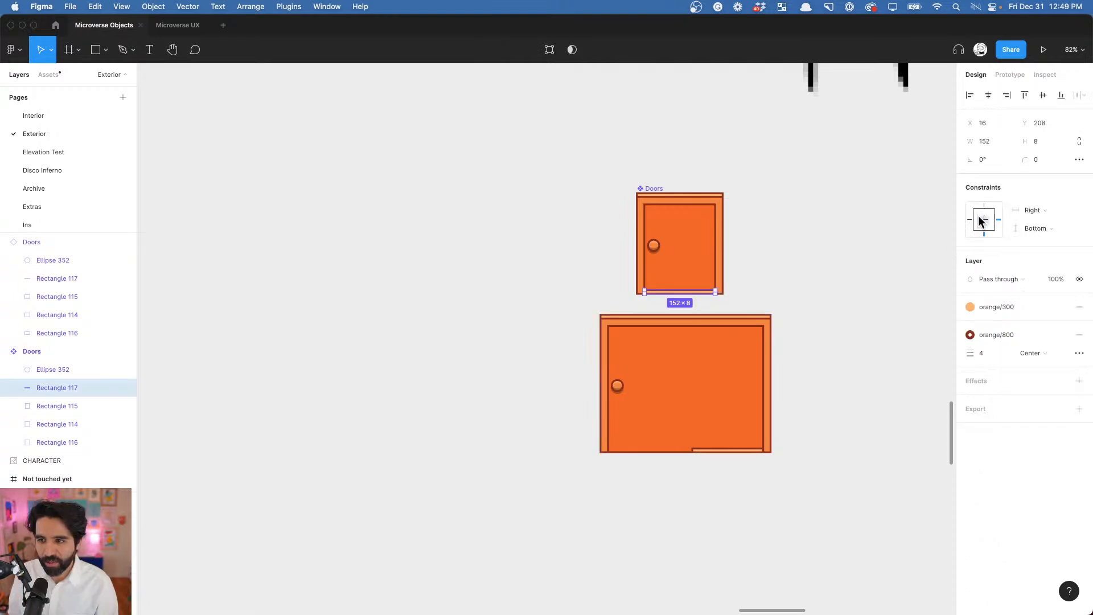
pyautogui.keyDown('shift'); pyautogui.click(971, 217); pyautogui.keyUp('shift')
pyautogui.click(892, 276)
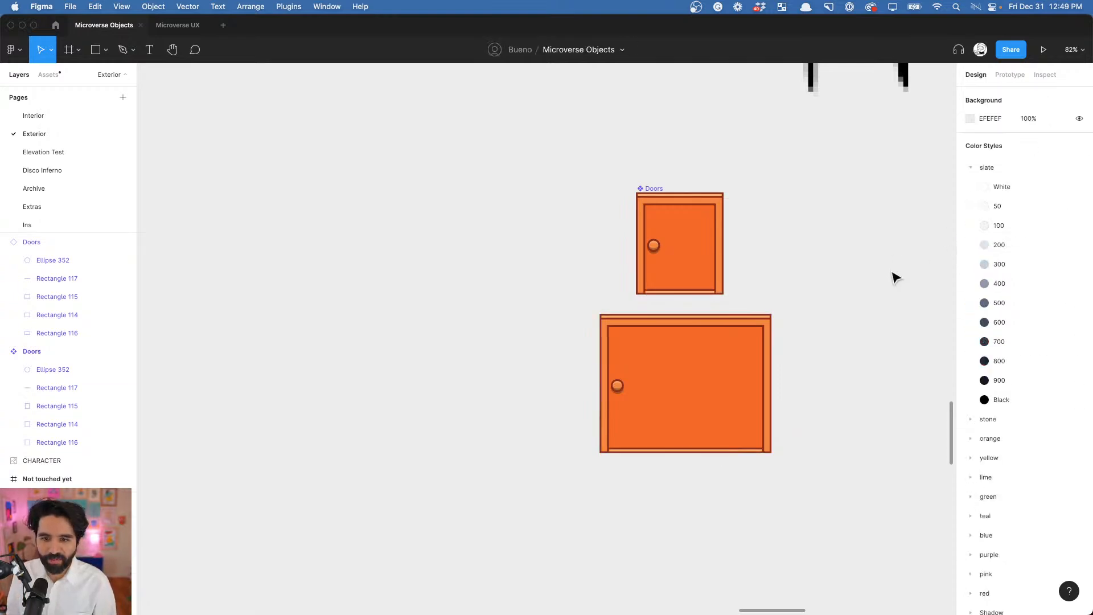
# - Shrink the door instance to 197 × 171 to test how its parts resize
pyautogui.click(675, 359)
pyautogui.moveTo(771, 448); pyautogui.dragTo(716, 454)
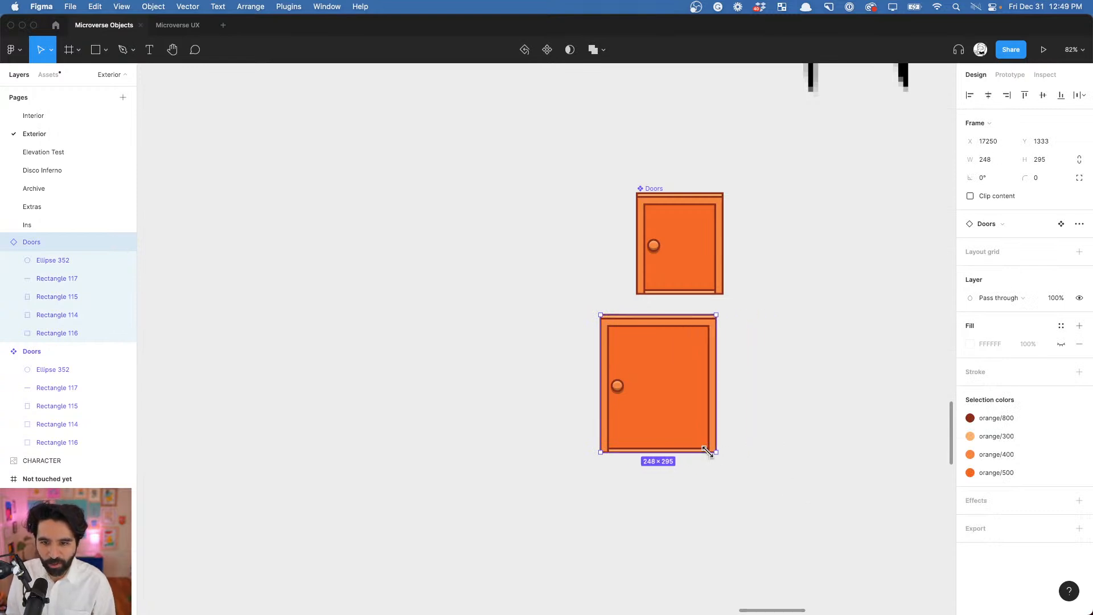
pyautogui.moveTo(600, 315); pyautogui.dragTo(624, 372)
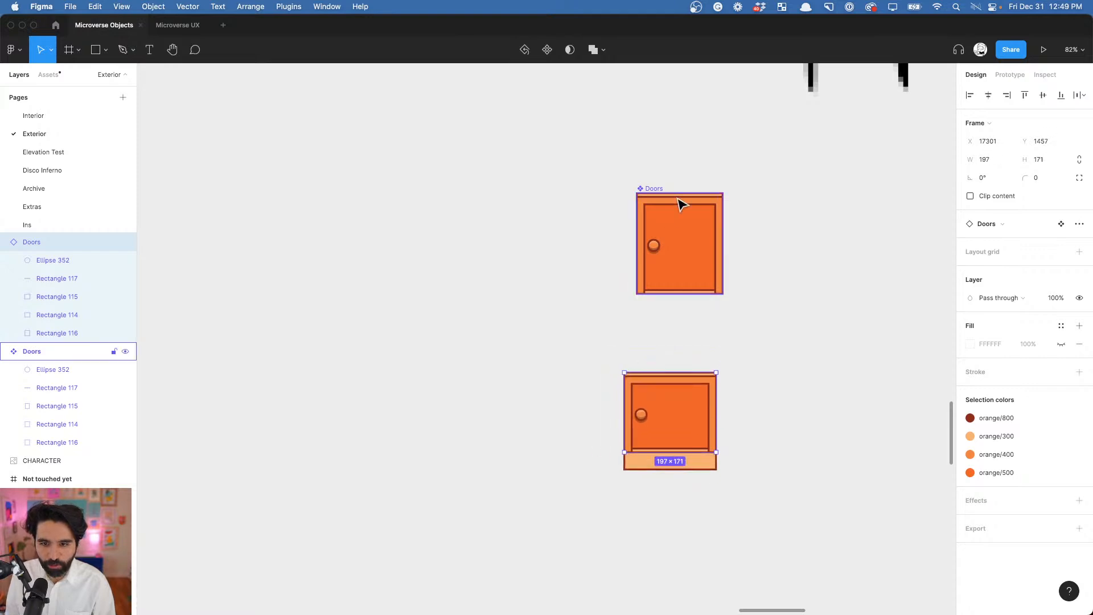
# - Reduce the height of the main door component's top highlight strip to 8
pyautogui.scroll(5, 676, 197)
pyautogui.click(657, 193)
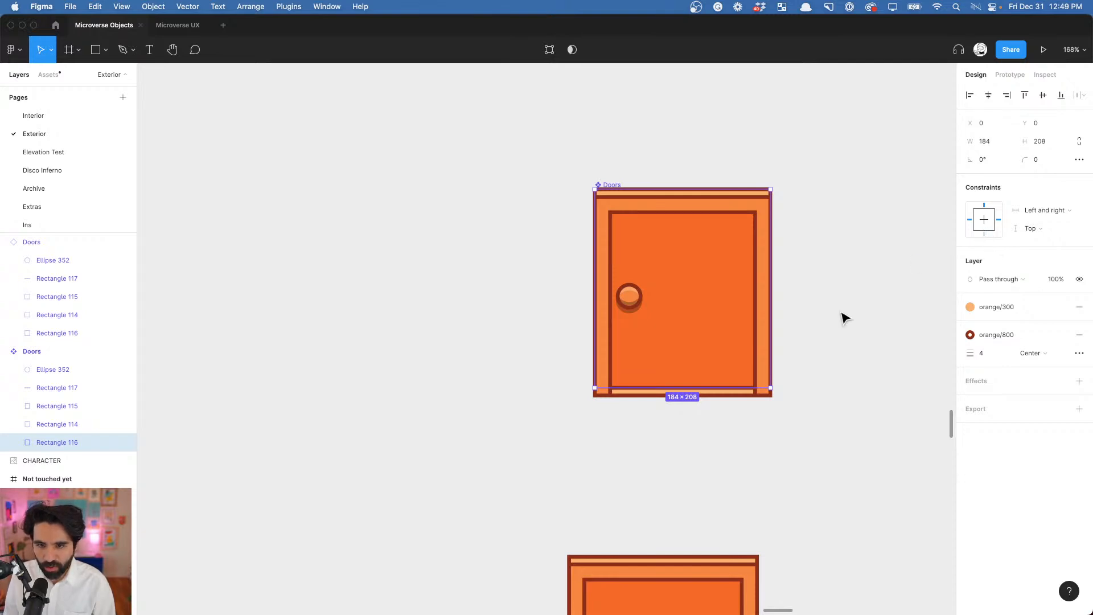
pyautogui.scroll(-5, 690, 357)
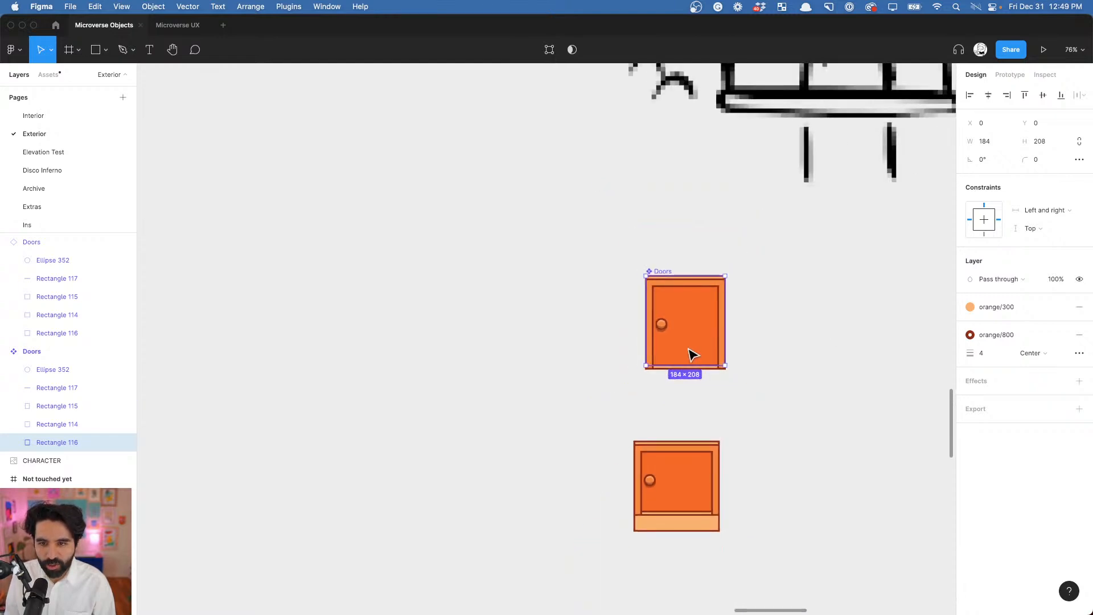
pyautogui.scroll(5, 702, 364)
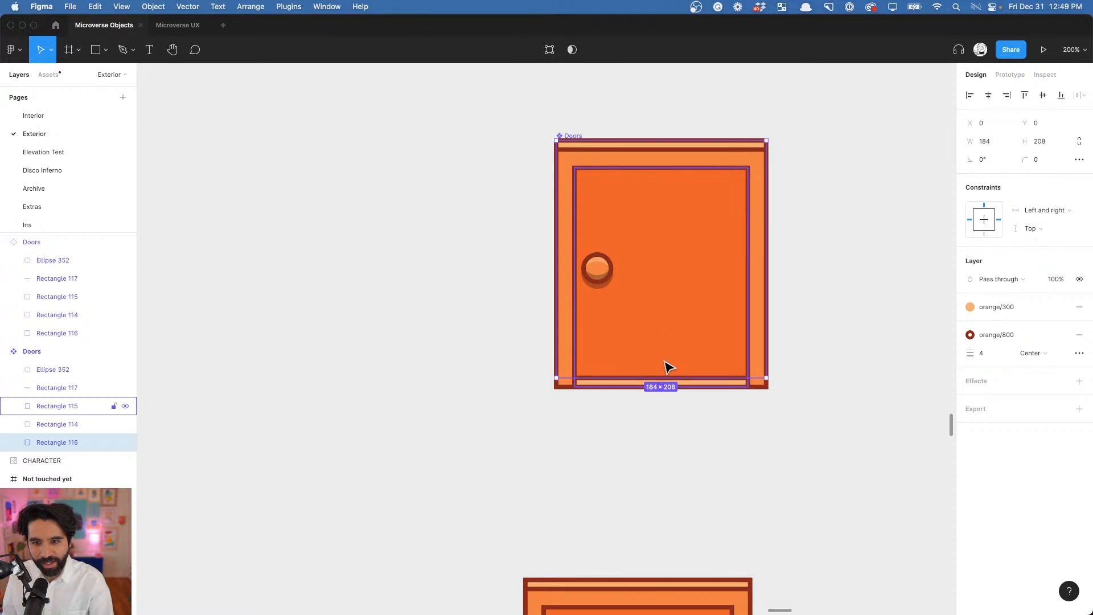
pyautogui.moveTo(671, 378); pyautogui.dragTo(682, 151)
pyautogui.scroll(-5, 682, 150)
pyautogui.scroll(-2, 695, 285)
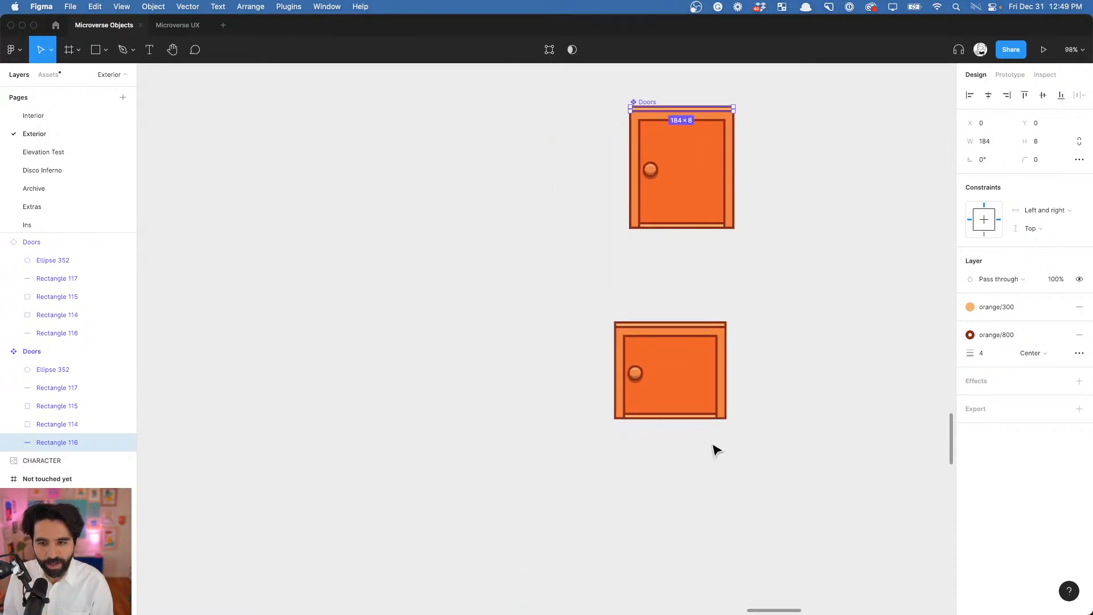
# - Resize the door instance to 295 × 249 and then through narrower sizes to 149 × 181 to test its constraints
pyautogui.click(822, 339)
pyautogui.click(661, 390)
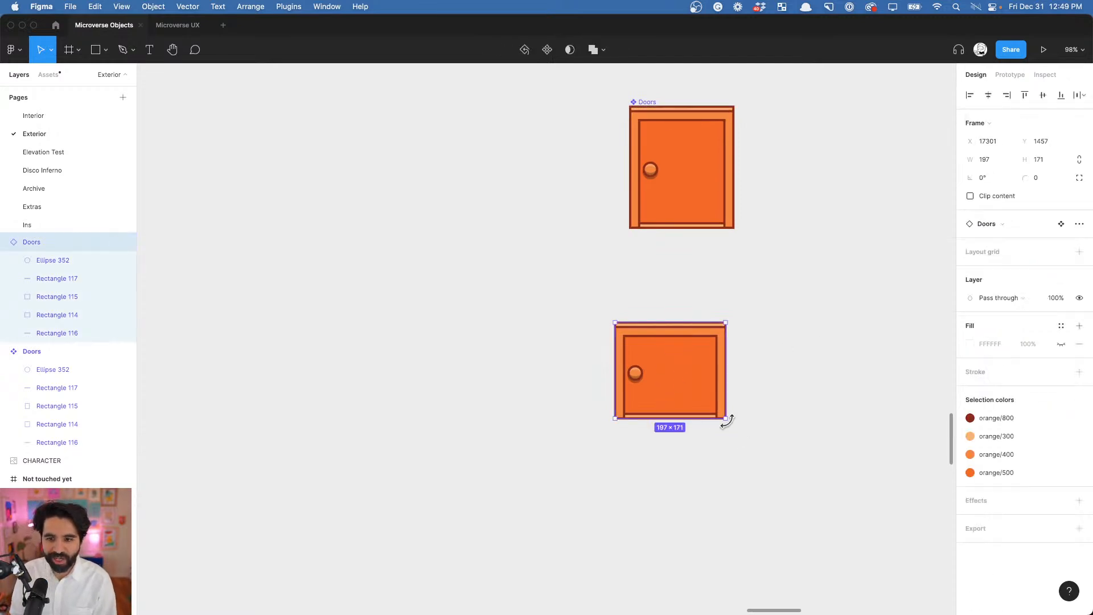
pyautogui.moveTo(725, 419); pyautogui.dragTo(780, 462)
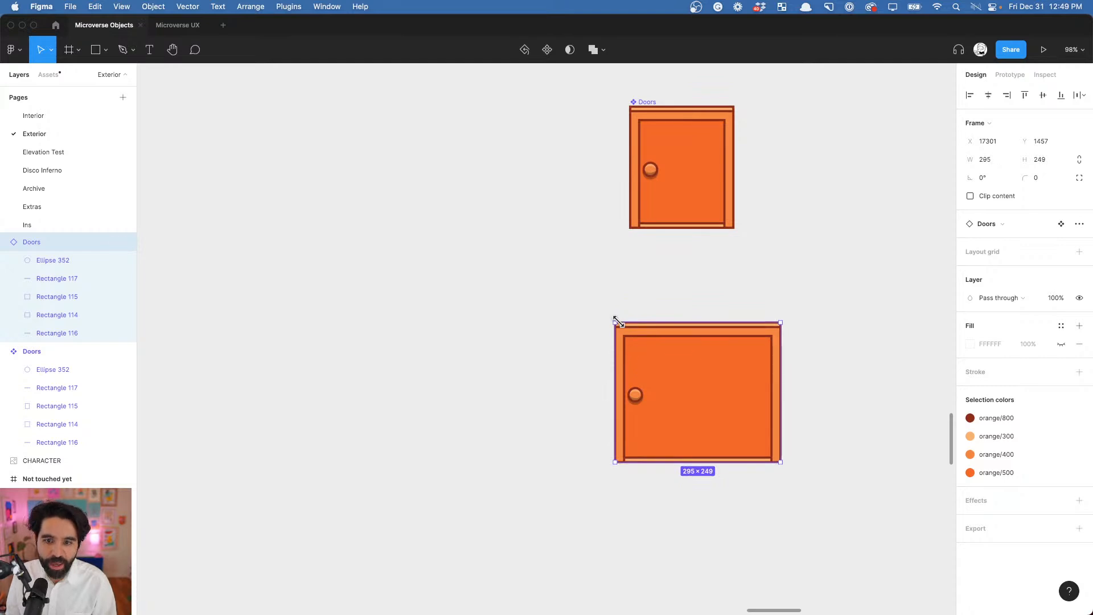
pyautogui.moveTo(615, 322); pyautogui.dragTo(760, 361)
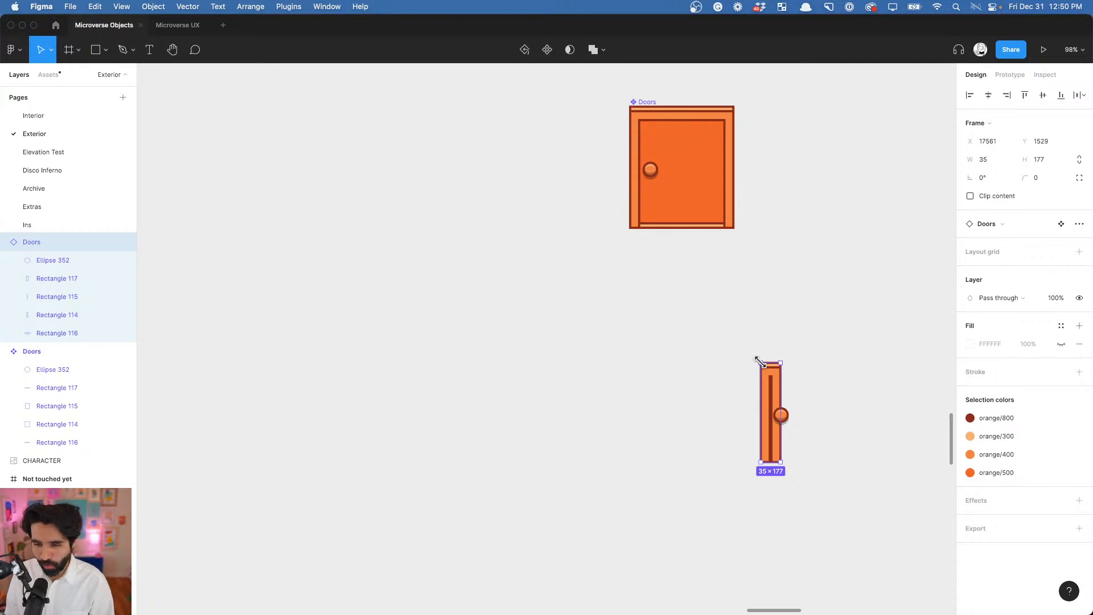
pyautogui.moveTo(760, 361); pyautogui.dragTo(731, 363)
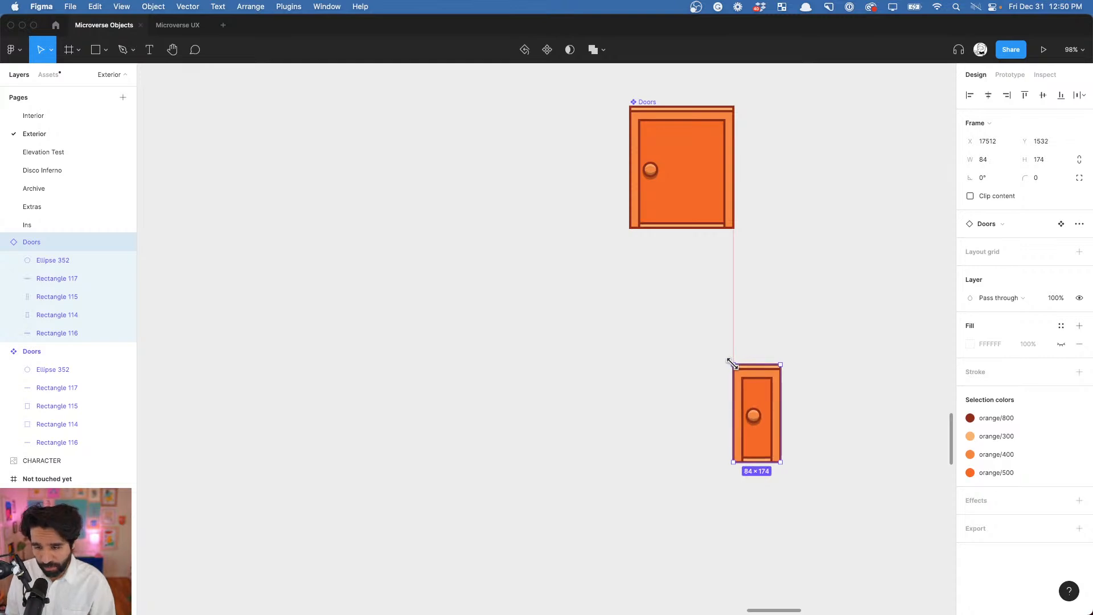
pyautogui.moveTo(732, 362); pyautogui.dragTo(695, 358)
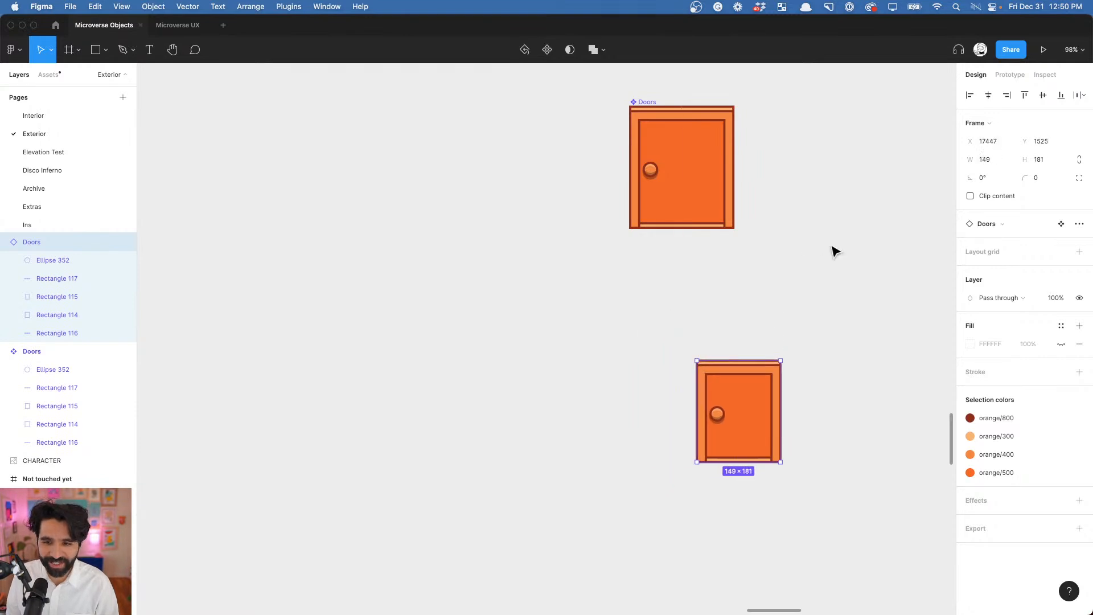
# - Move the door instance to a spot below and slightly left of the main door component
pyautogui.click(826, 253)
pyautogui.click(733, 430)
pyautogui.moveTo(733, 411); pyautogui.dragTo(629, 380)
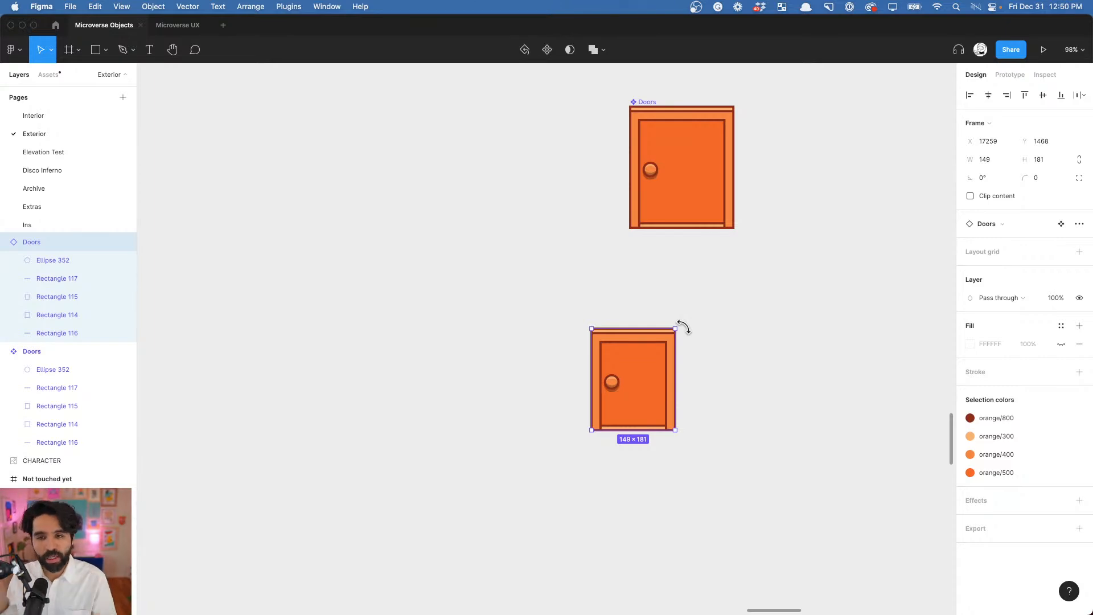
pyautogui.scroll(3, 660, 342)
pyautogui.hscroll(2, 660, 342)
pyautogui.moveTo(590, 413); pyautogui.dragTo(623, 351)
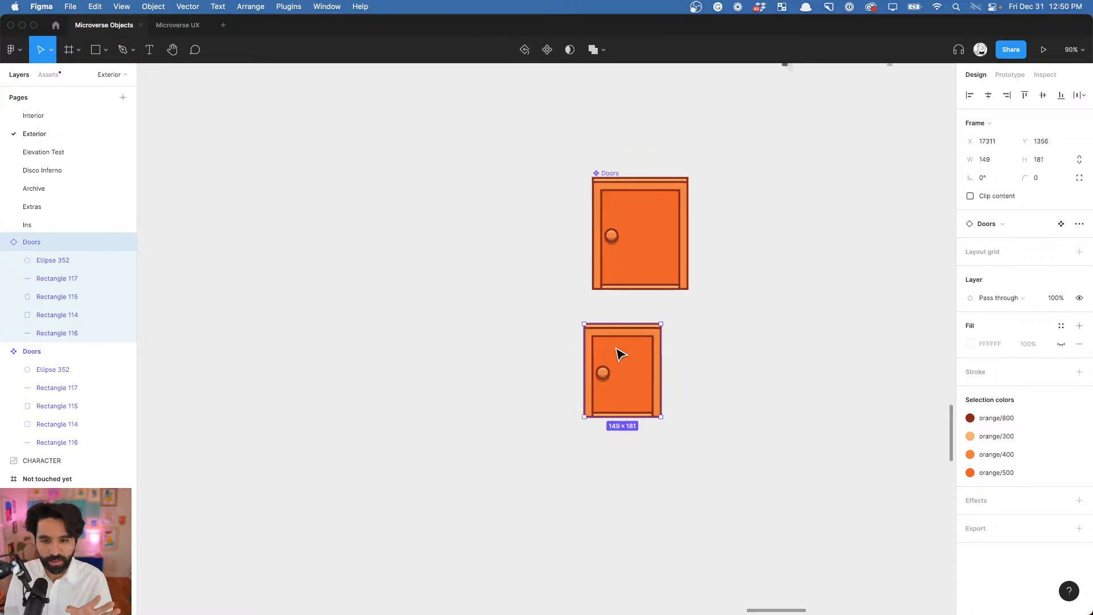
pyautogui.scroll(-5, 623, 351)
pyautogui.scroll(2, 619, 354)
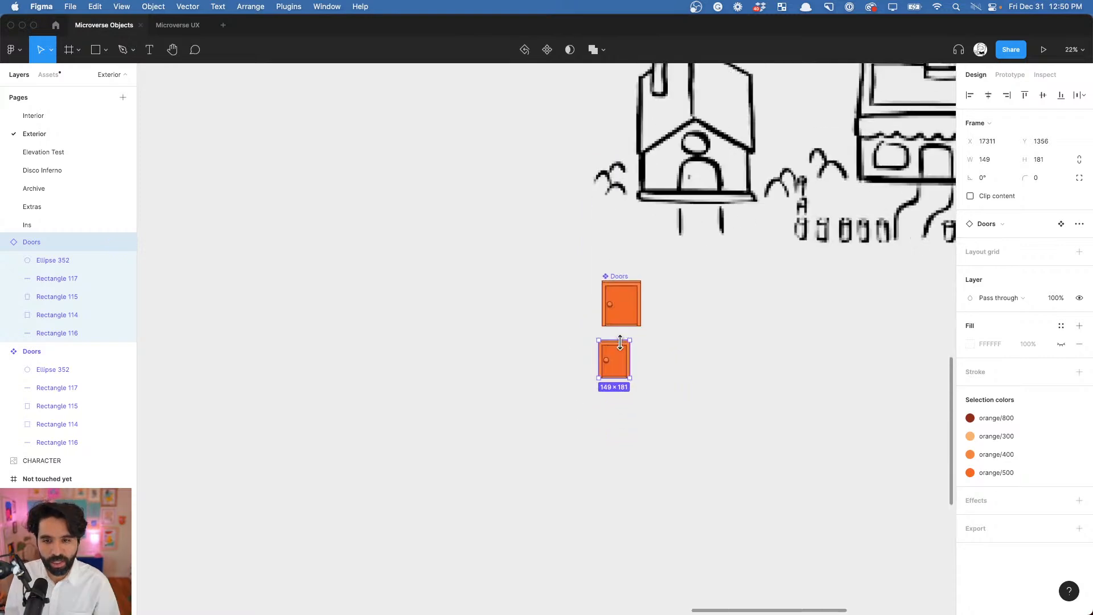
pyautogui.moveTo(620, 342); pyautogui.dragTo(588, 386)
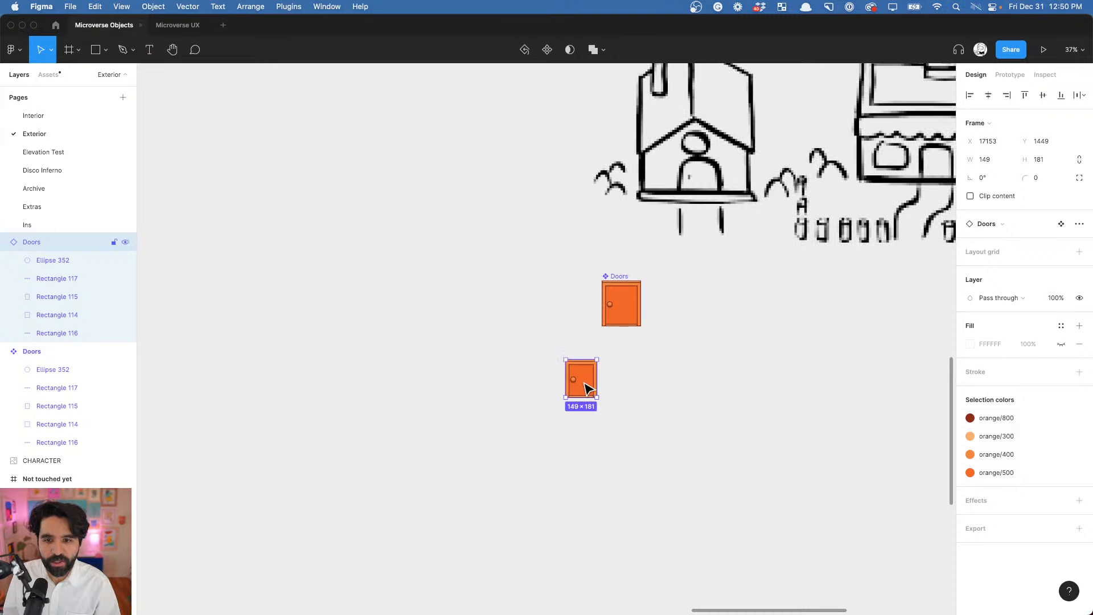
# - Rename the main component's upper highlight strip "top" and its outer rectangle "Frame"
pyautogui.scroll(5, 622, 283)
pyautogui.click(573, 275)
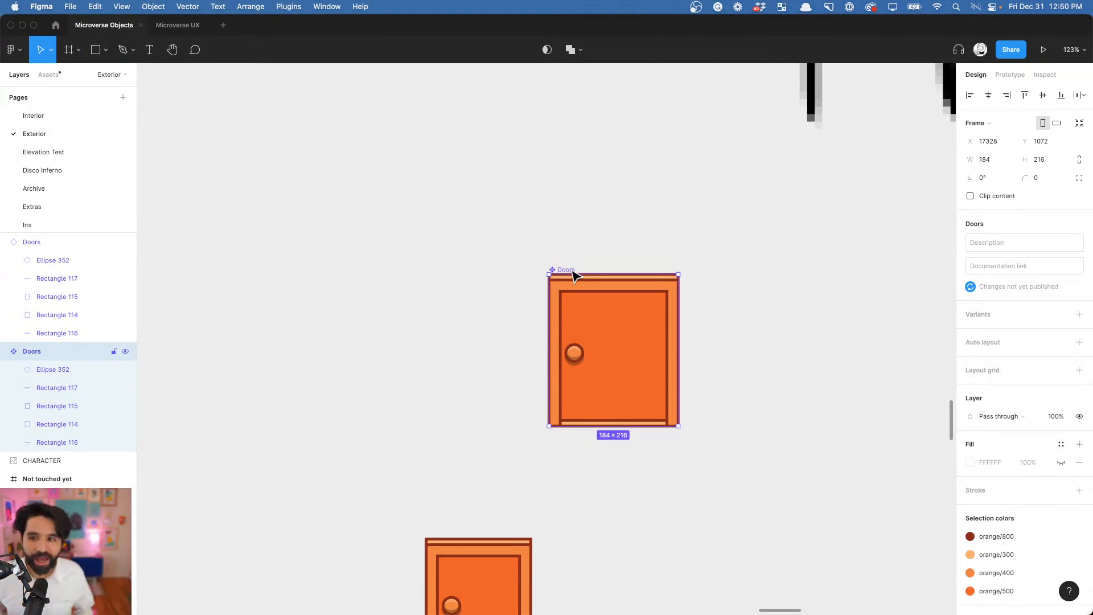
pyautogui.click(503, 297)
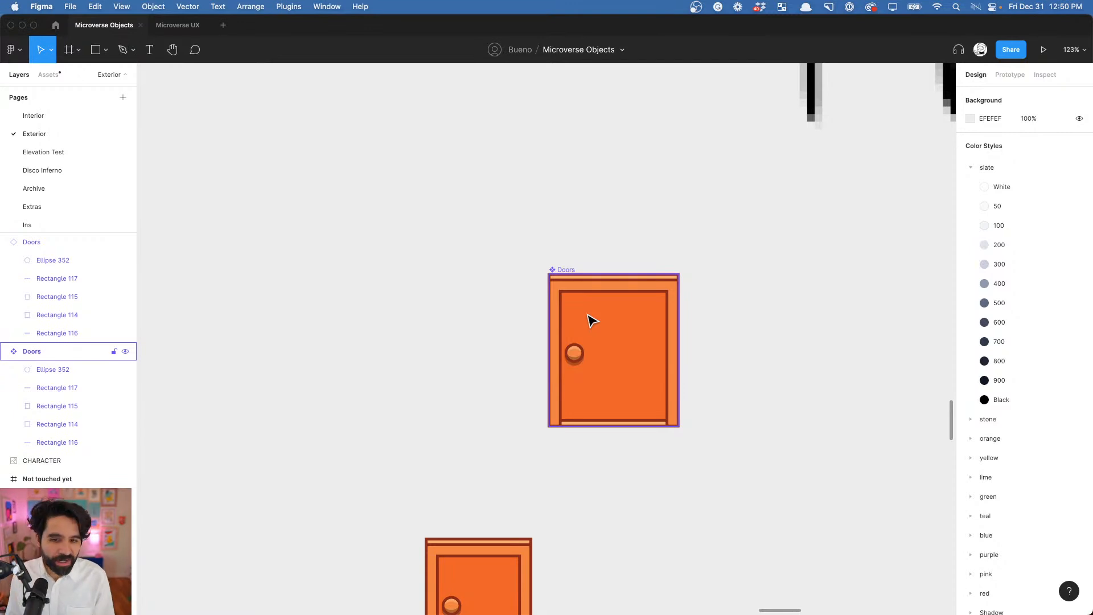
pyautogui.scroll(5, 592, 320)
pyautogui.doubleClick(552, 251)
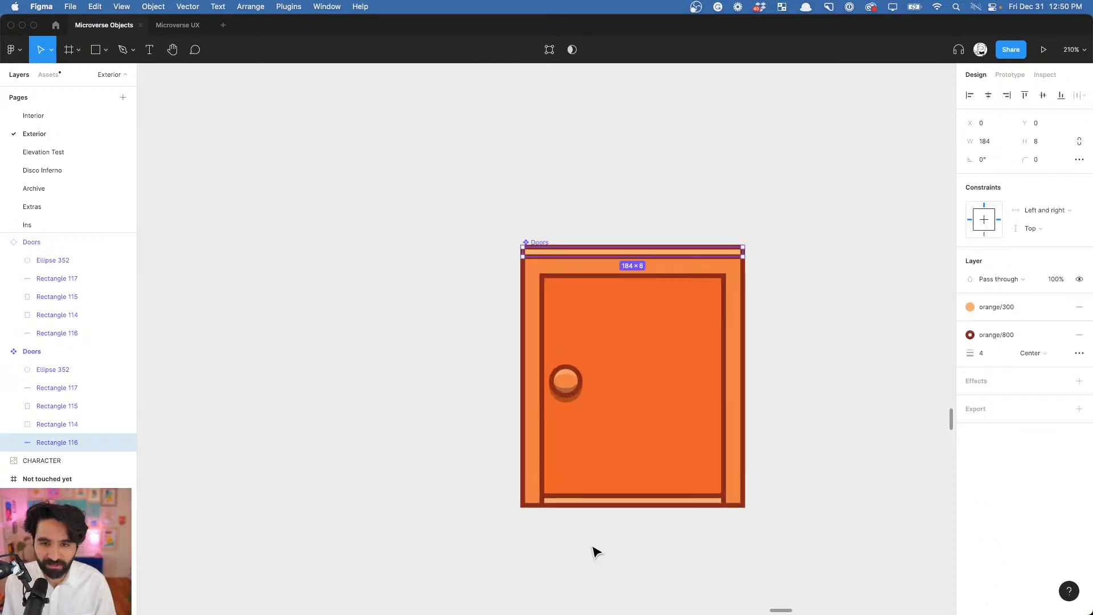
pyautogui.press('super+r')
pyautogui.write('top')
pyautogui.press('Return')
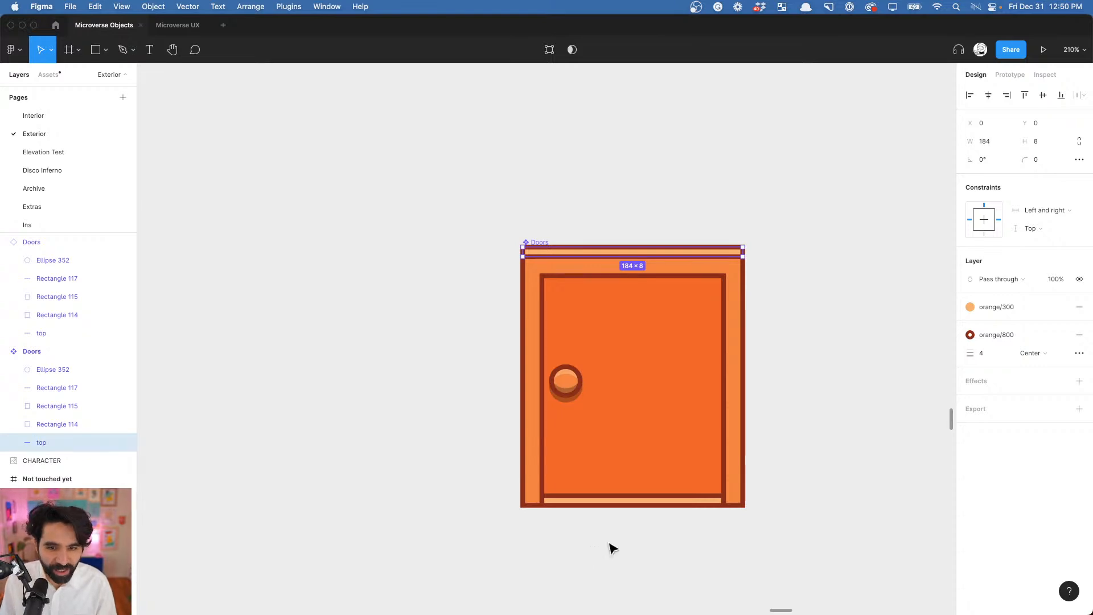
pyautogui.click(521, 290)
pyautogui.press('super+r')
pyautogui.write('Grame')
pyautogui.press('Return')
# - Rename the main component's inner panel rectangle "Door"
pyautogui.click(648, 329)
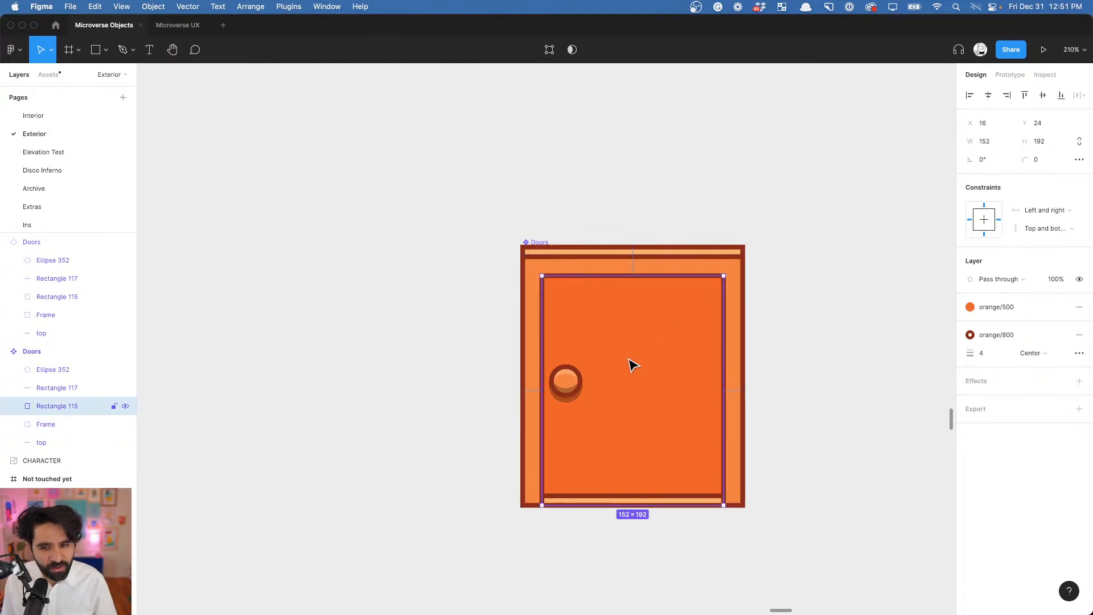
pyautogui.press('super+r')
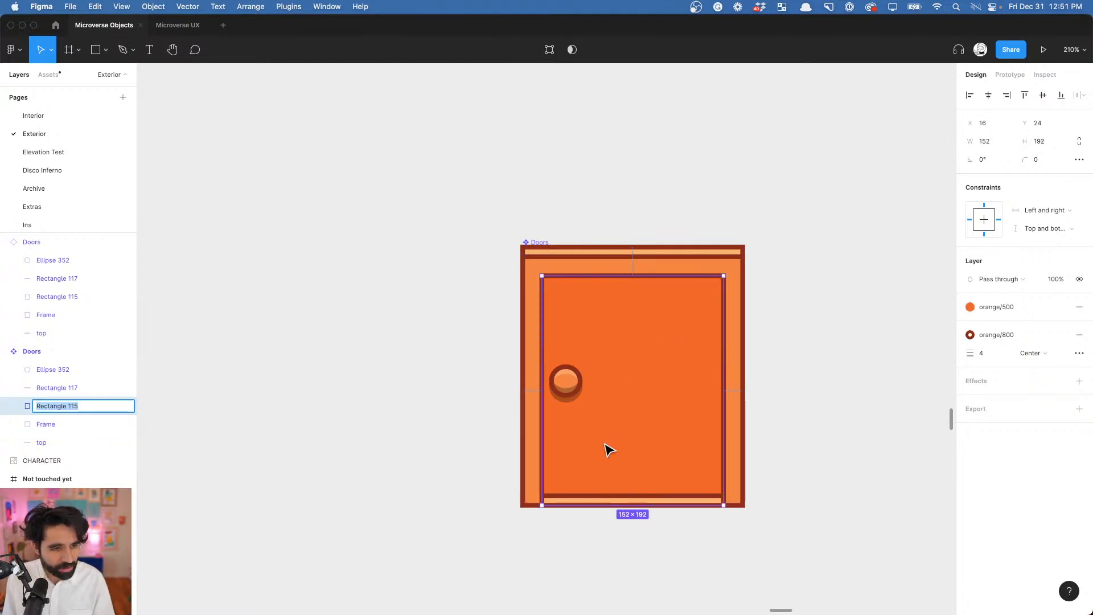
pyautogui.write('D')
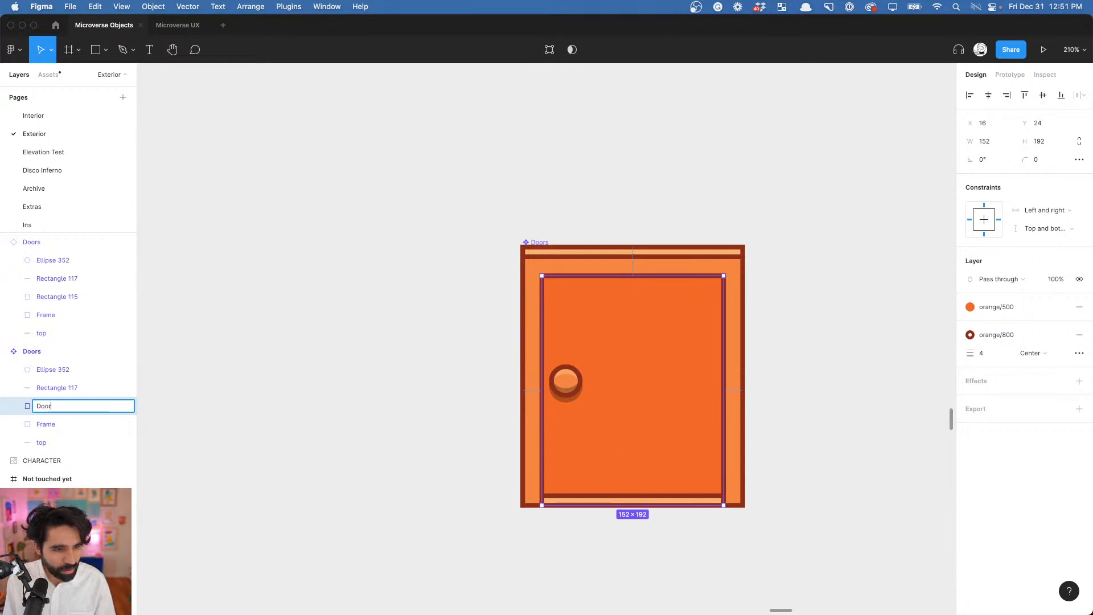
pyautogui.write('oor')
pyautogui.press('Return')
# - Rename the main component's knob ellipse "Door Knob"
pyautogui.click(567, 382)
pyautogui.press('super+r')
pyautogui.write('Door Kno')
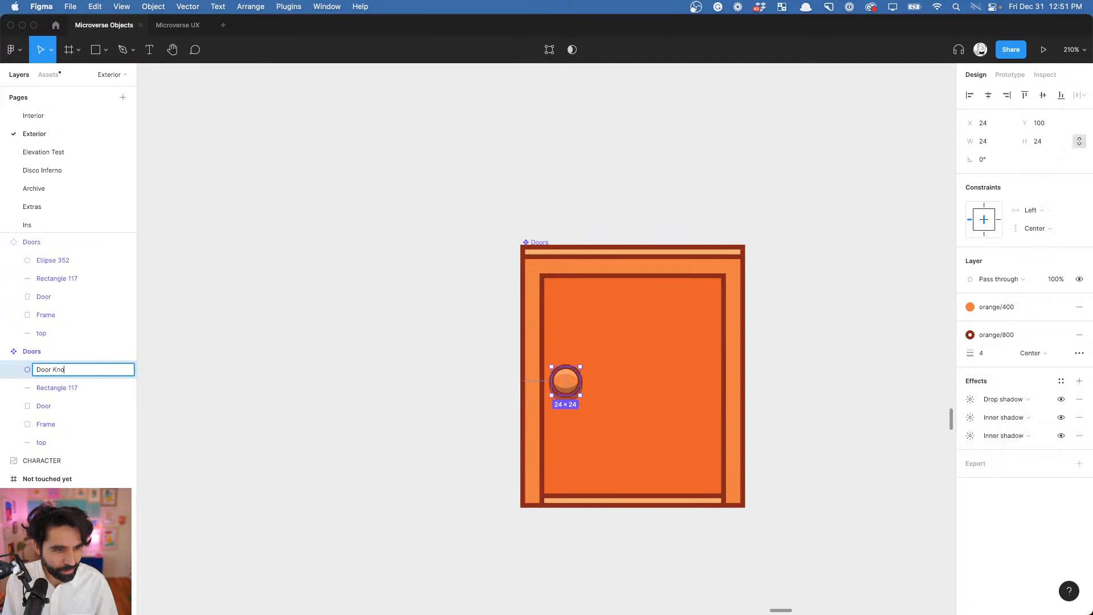
pyautogui.write('b')
pyautogui.press('Return')
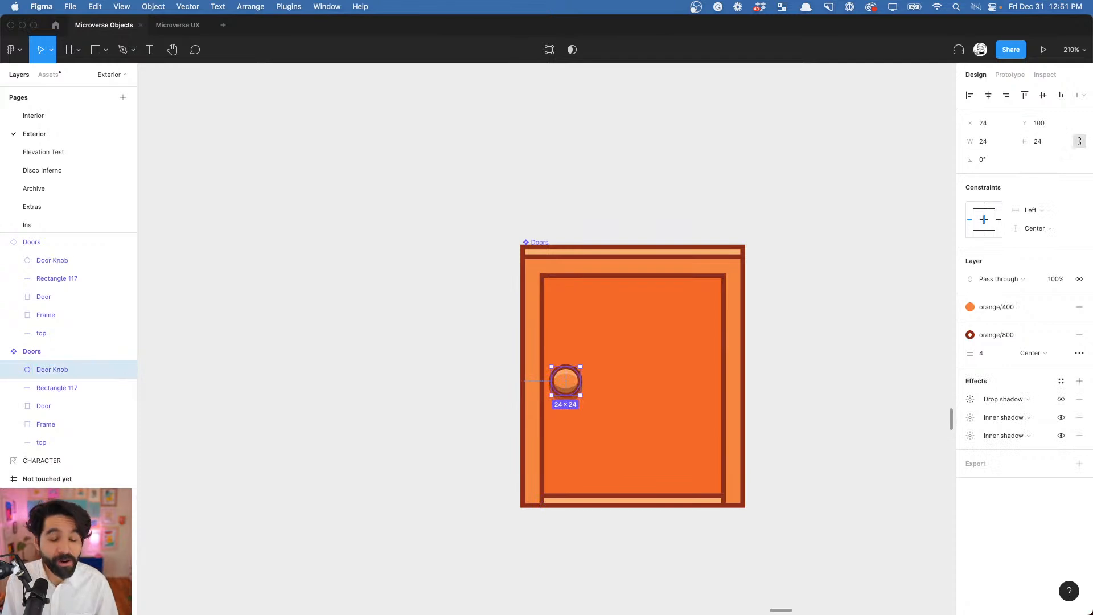
# - Rename the main component's lower highlight strip "Door Indent"
pyautogui.click(64, 387)
pyautogui.press('super+r')
pyautogui.write('Door')
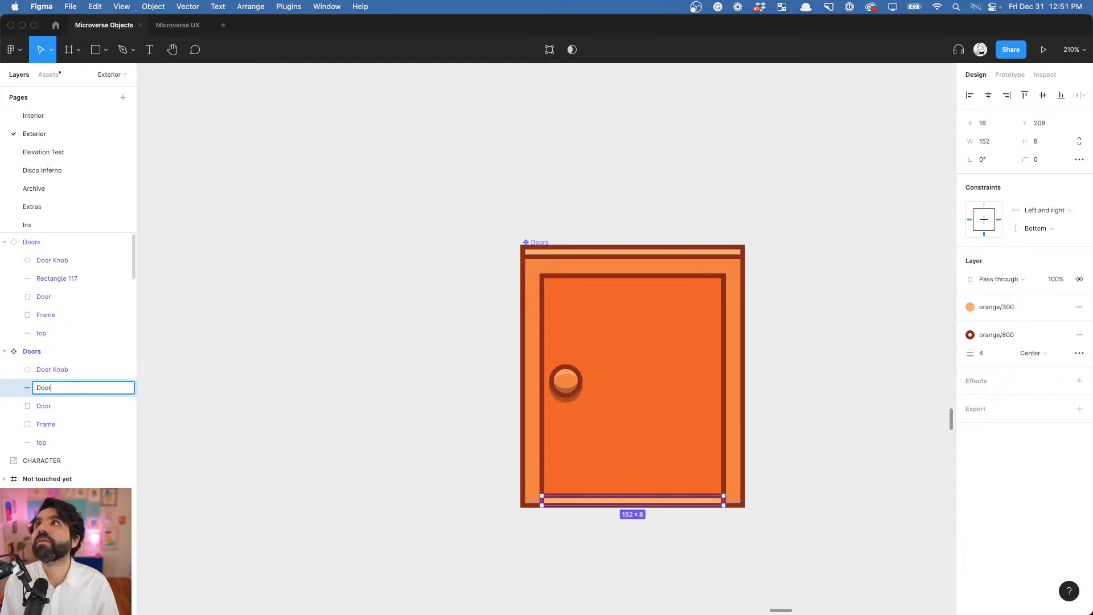
pyautogui.write(' In')
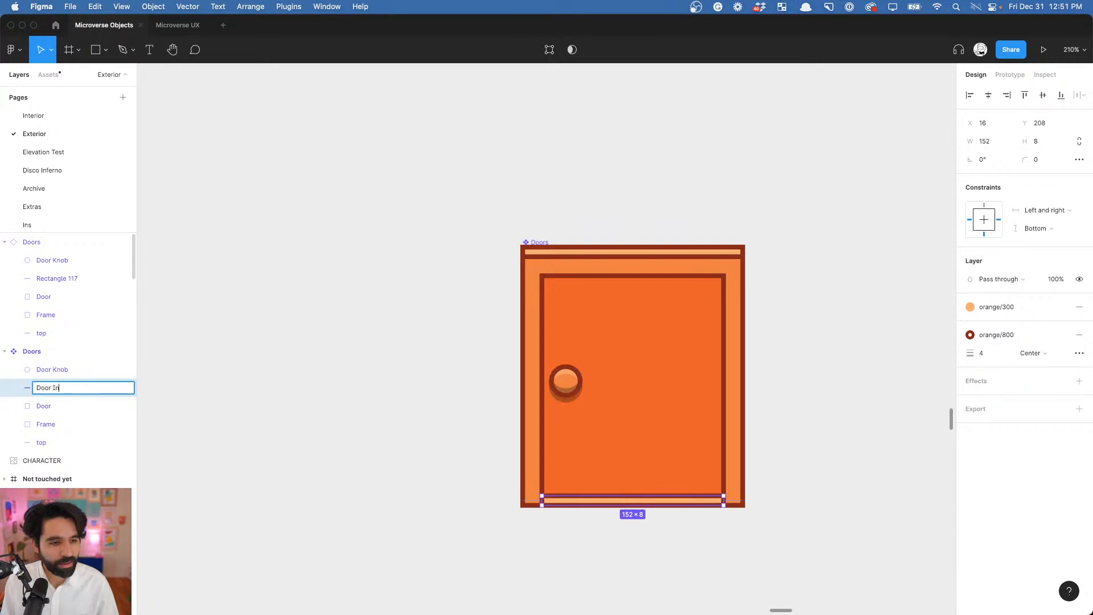
pyautogui.write('den')
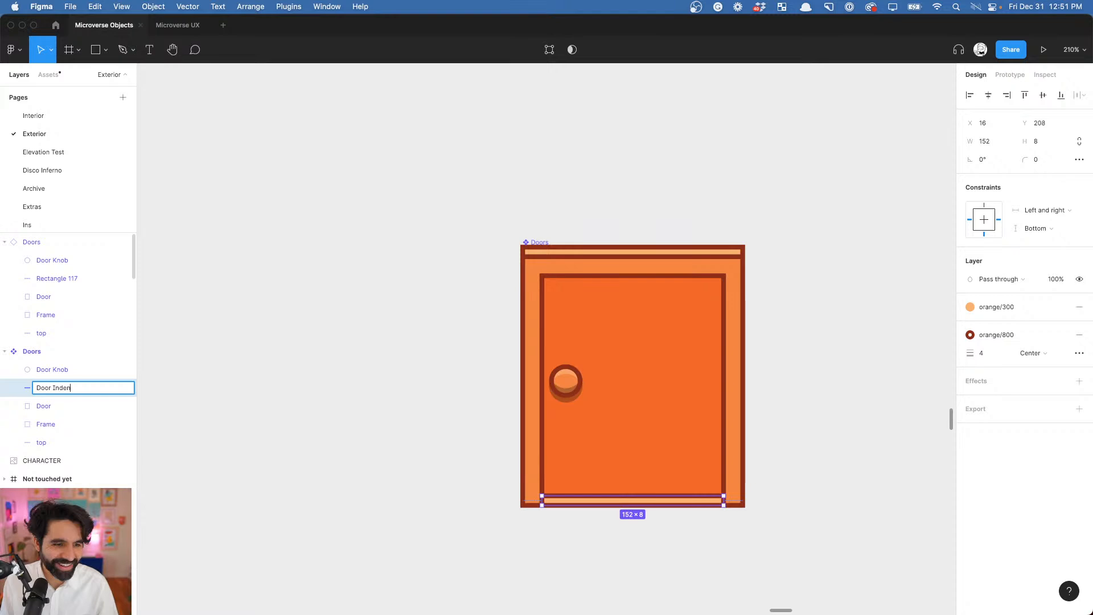
pyautogui.write('t')
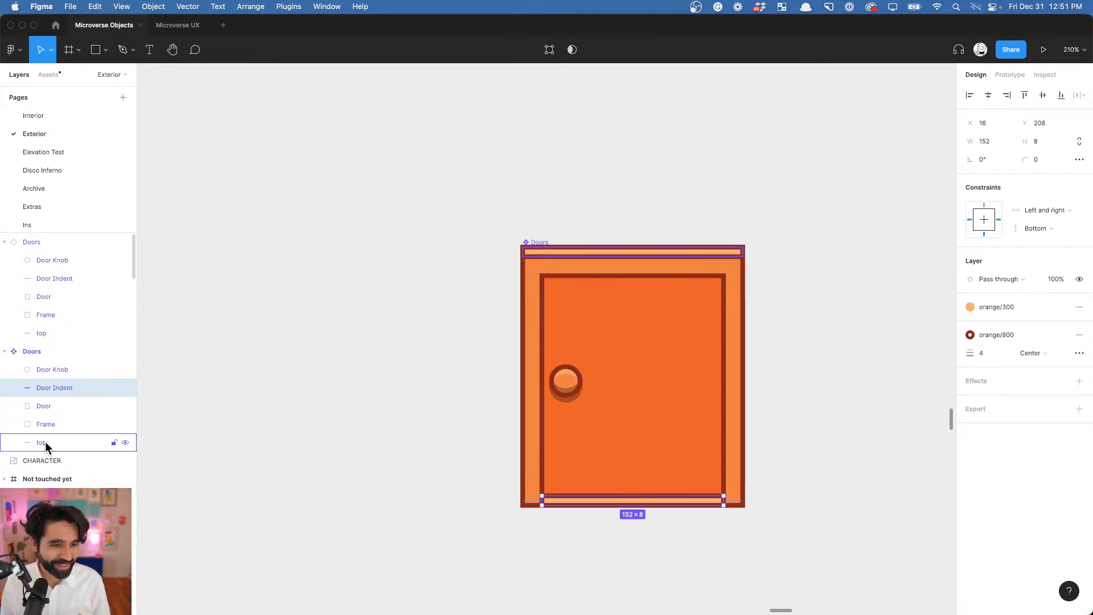
# - Capitalize the name of the main component's upper strip layer to "Top"
pyautogui.click(46, 441)
pyautogui.doubleClick(41, 441)
pyautogui.write('Top')
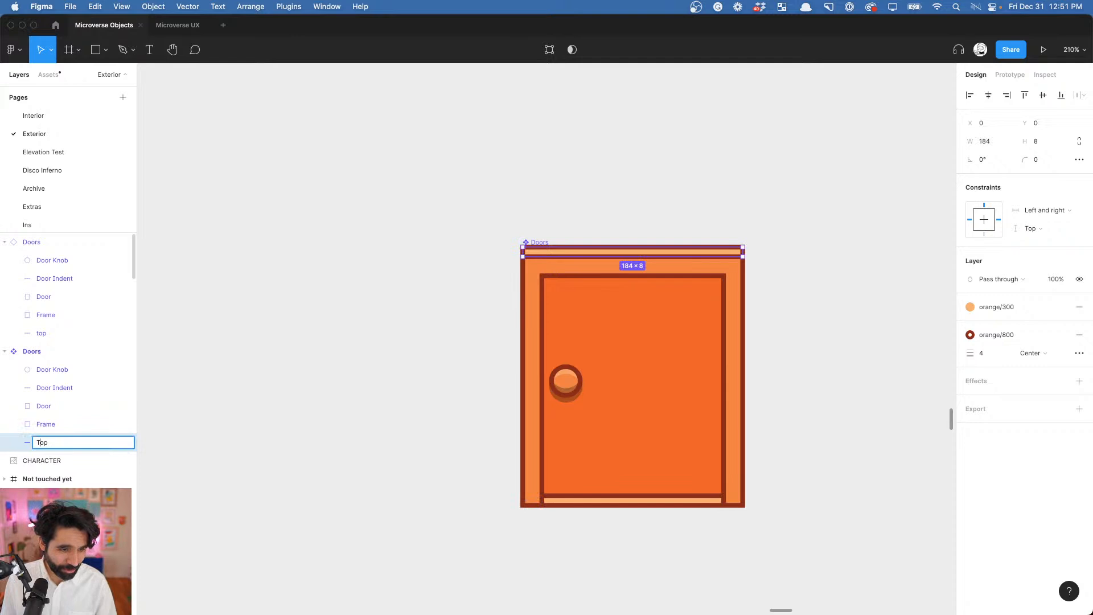
pyautogui.press('Return')
pyautogui.click(398, 371)
# - Add a second variant to the main Doors component, keeping its default name
pyautogui.scroll(-10, 398, 371)
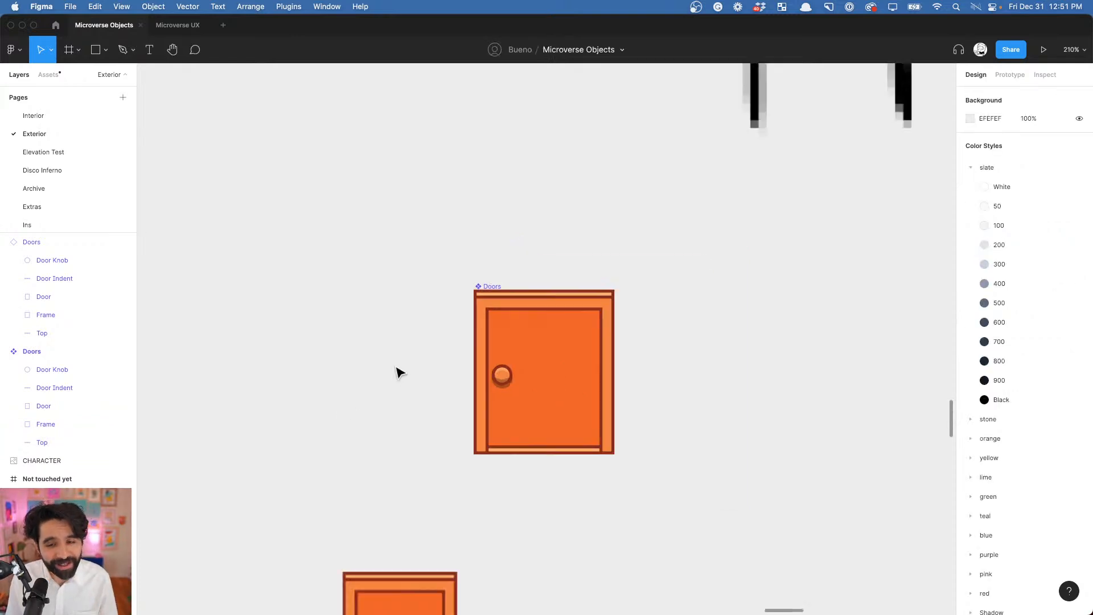
pyautogui.click(441, 343)
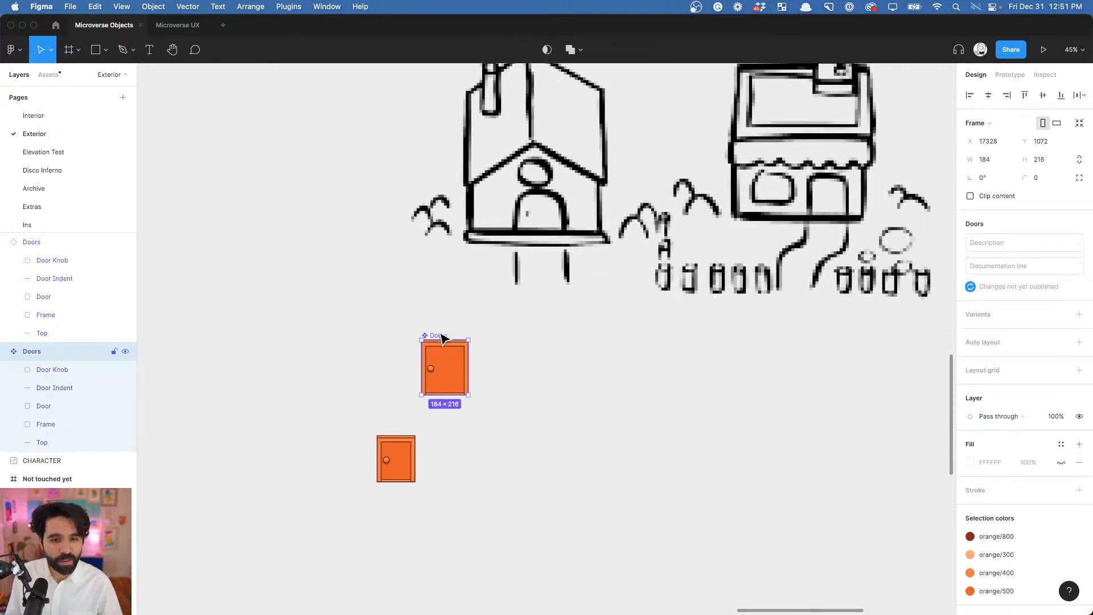
pyautogui.click(1079, 319)
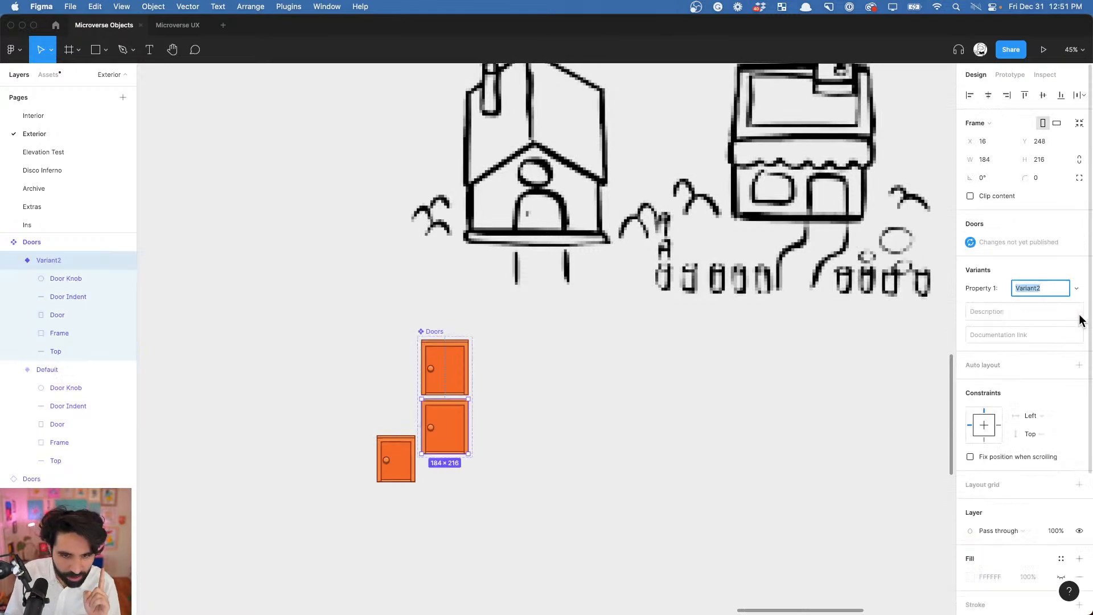
pyautogui.click(570, 358)
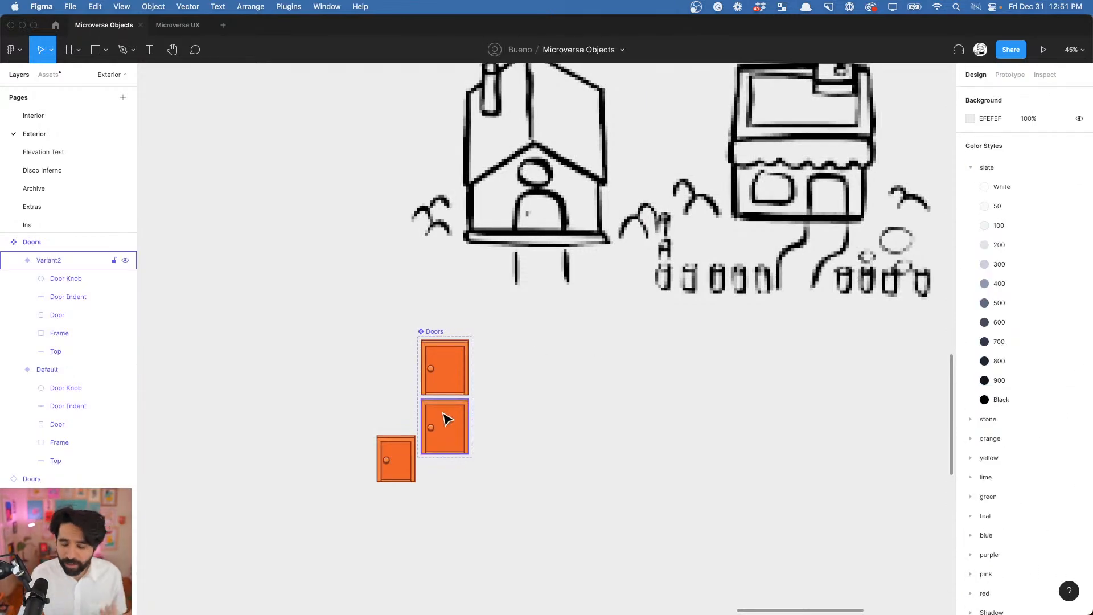
pyautogui.scroll(5, 446, 420)
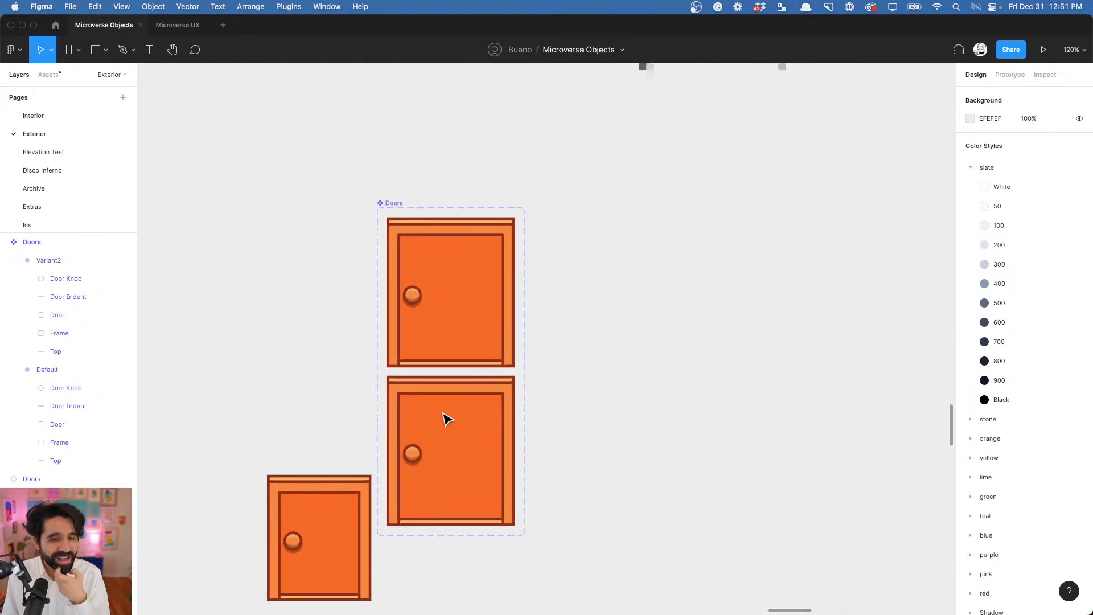
pyautogui.doubleClick(435, 422)
pyautogui.click(540, 410)
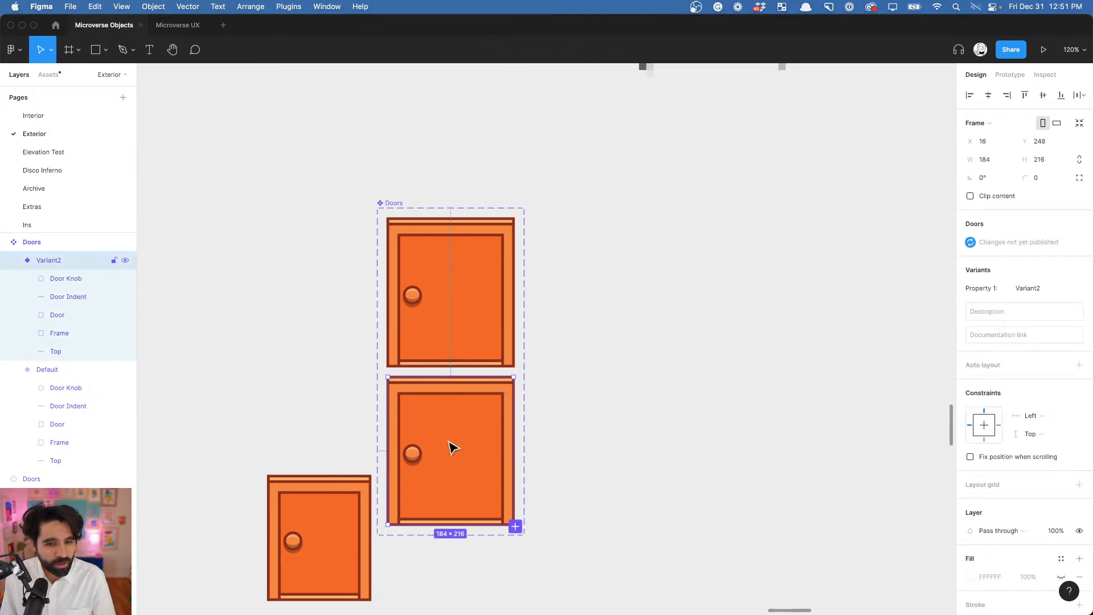
pyautogui.click(708, 398)
pyautogui.scroll(5, 537, 449)
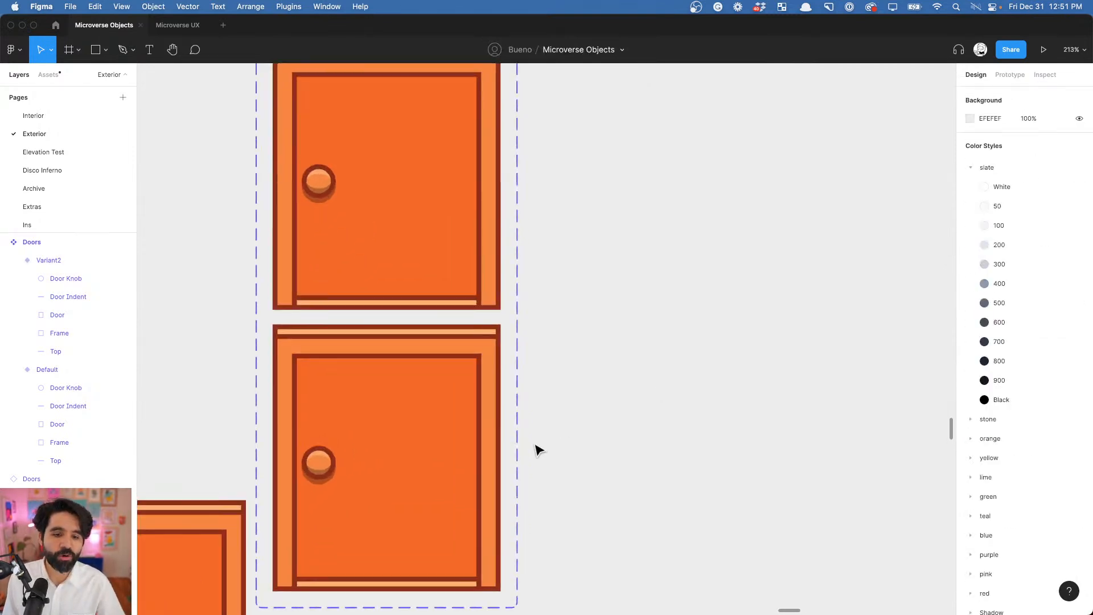
pyautogui.doubleClick(473, 398)
pyautogui.click(708, 379)
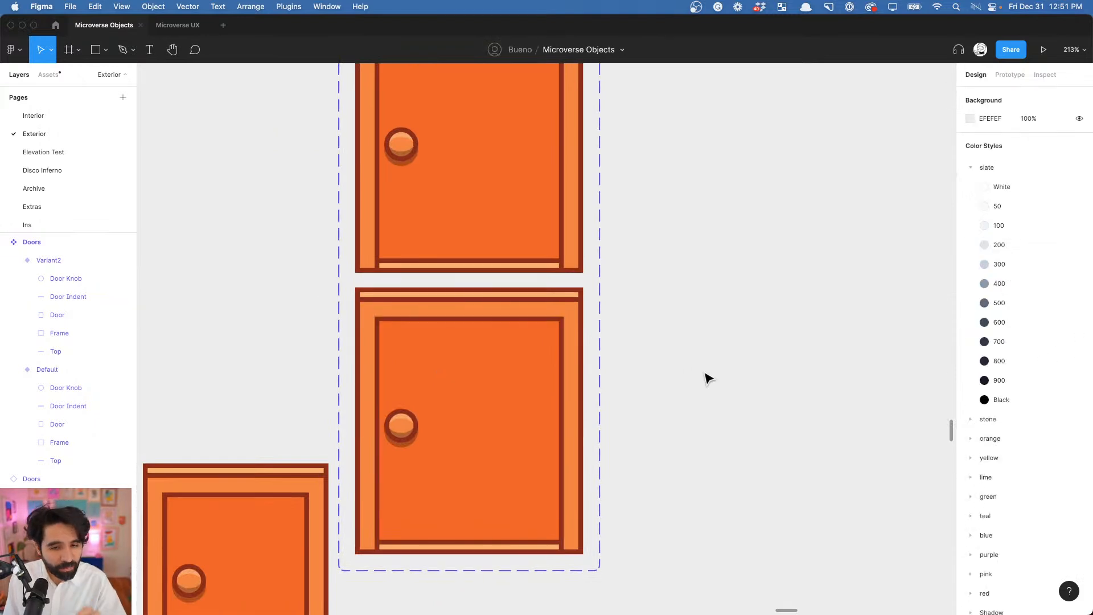
# - Draw a circle about 52 × 52 for a window, centered horizontally in the upper part of the second variant's door
pyautogui.press('o')
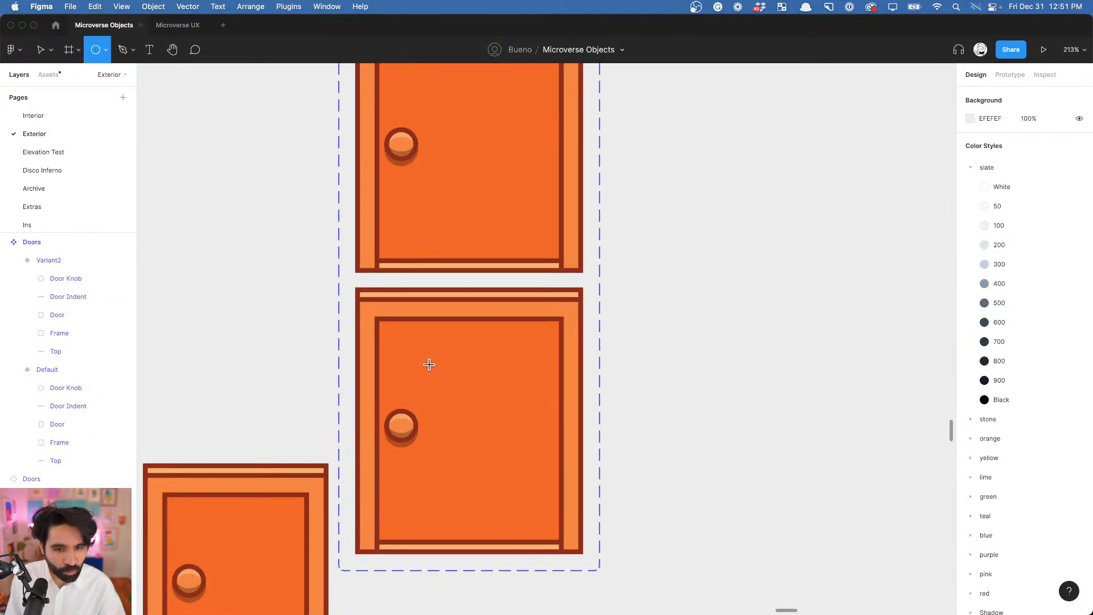
pyautogui.scroll(-4, 462, 376)
pyautogui.scroll(2, 458, 379)
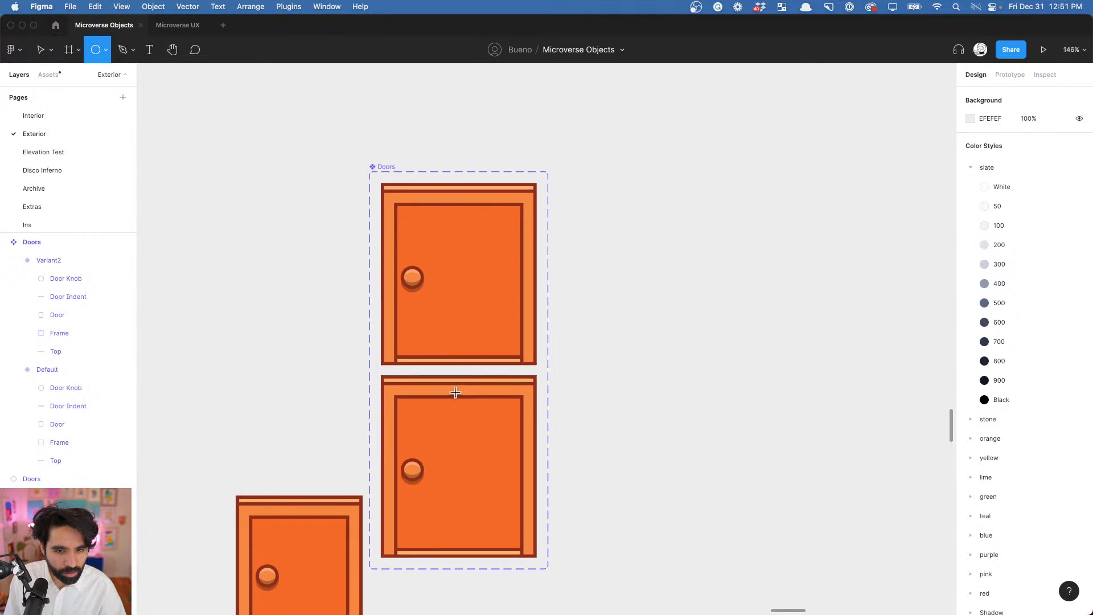
pyautogui.moveTo(459, 437); pyautogui.dragTo(481, 423)
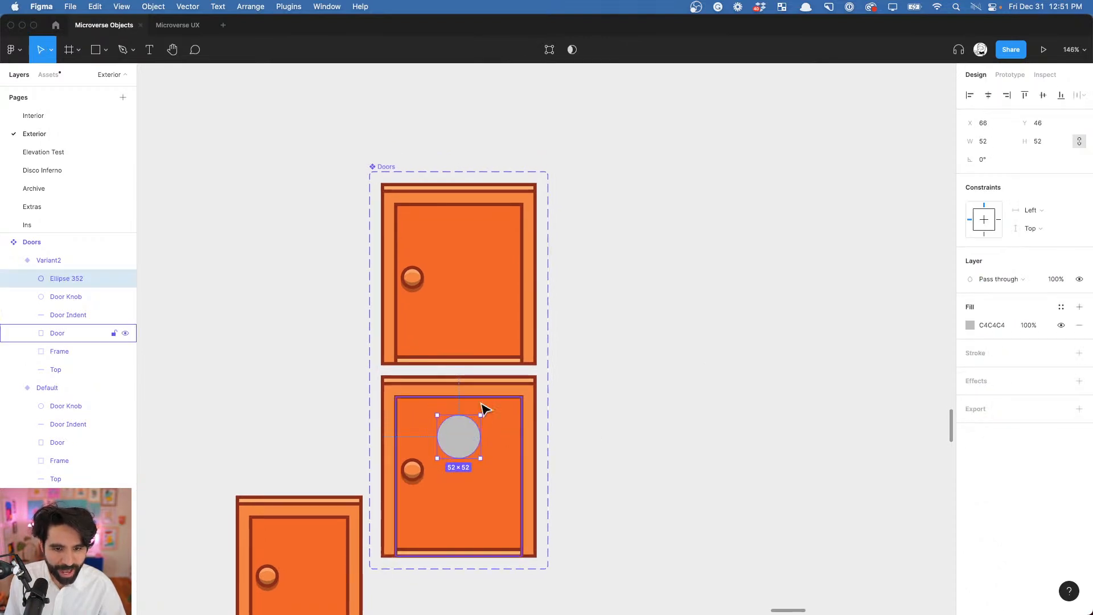
pyautogui.scroll(5, 421, 460)
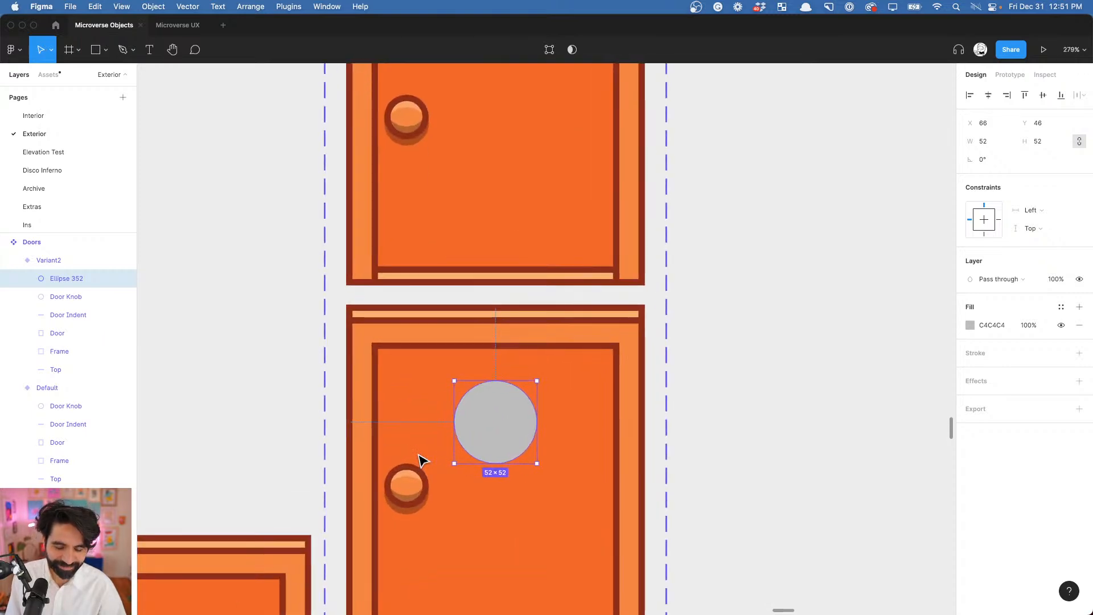
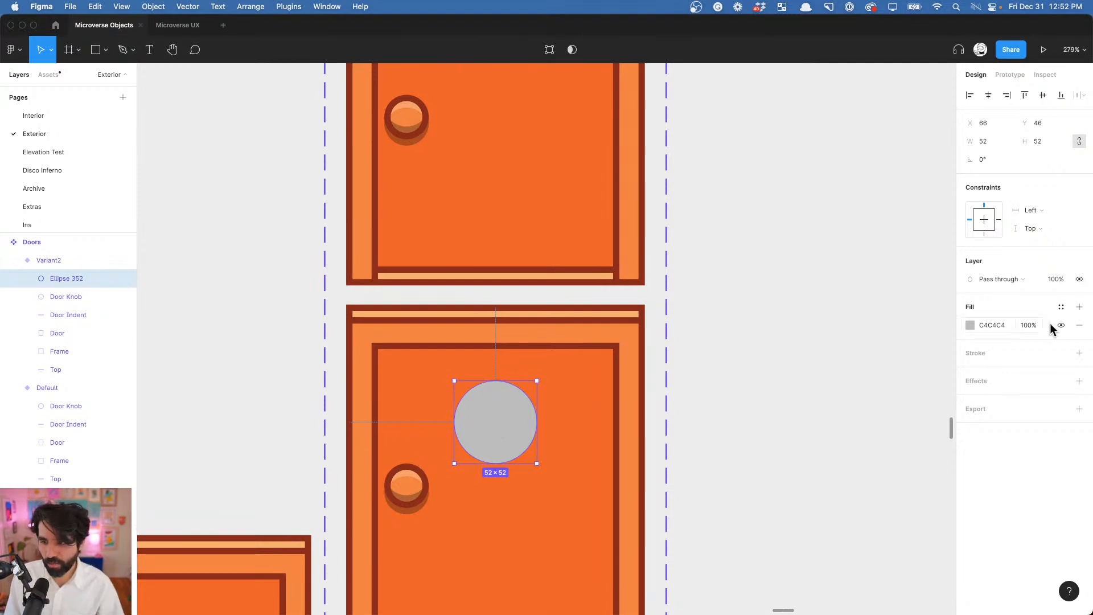
# - Fill the window circle with the slate/900 color style and set its size to 48 × 48
pyautogui.click(1062, 308)
pyautogui.scroll(-2, 1054, 410)
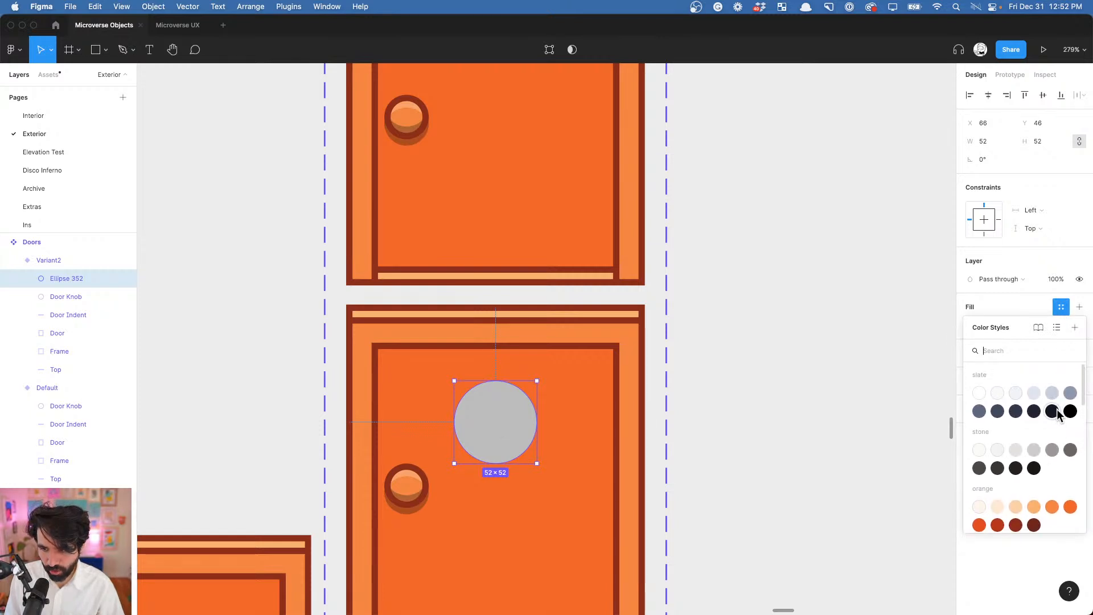
pyautogui.click(1053, 402)
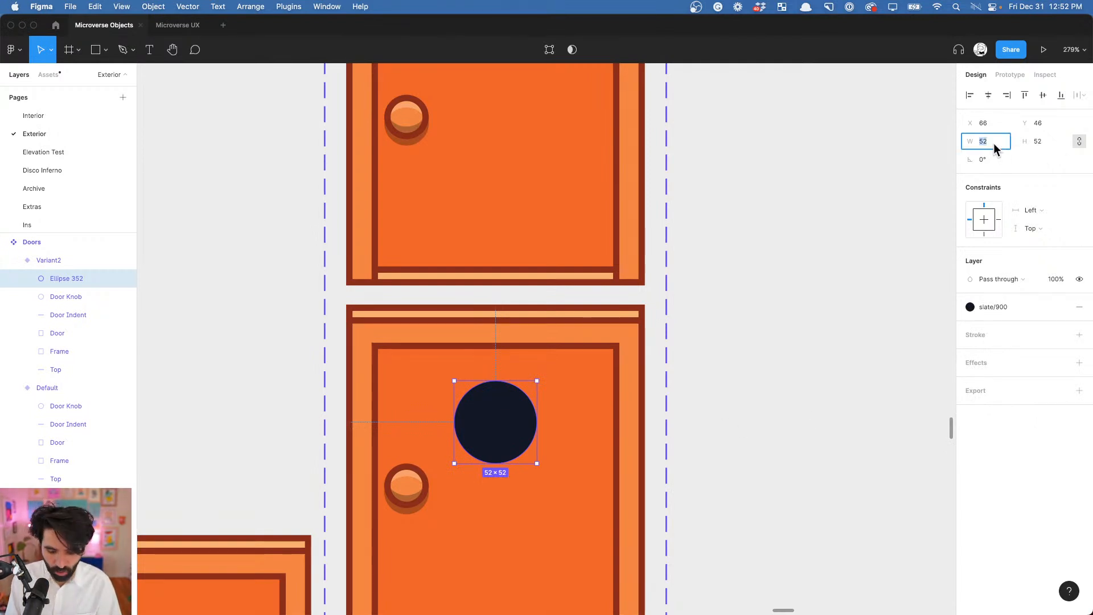
pyautogui.write('48')
pyautogui.press('Return')
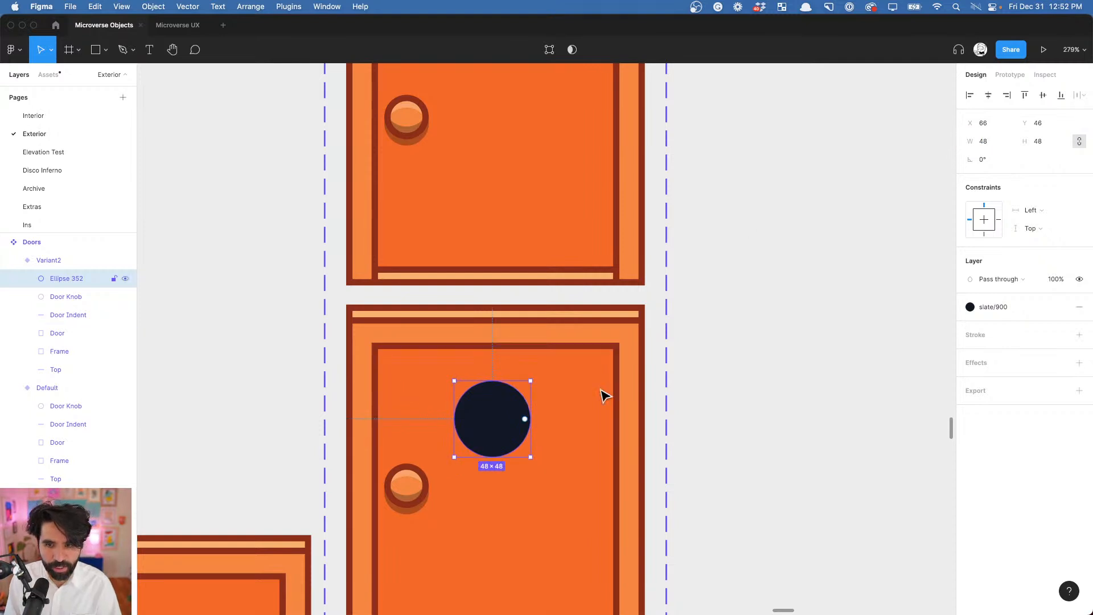
# - Give the window circle a centered horizontal constraint and position it horizontally centered in the door at Y 40
pyautogui.click(983, 216)
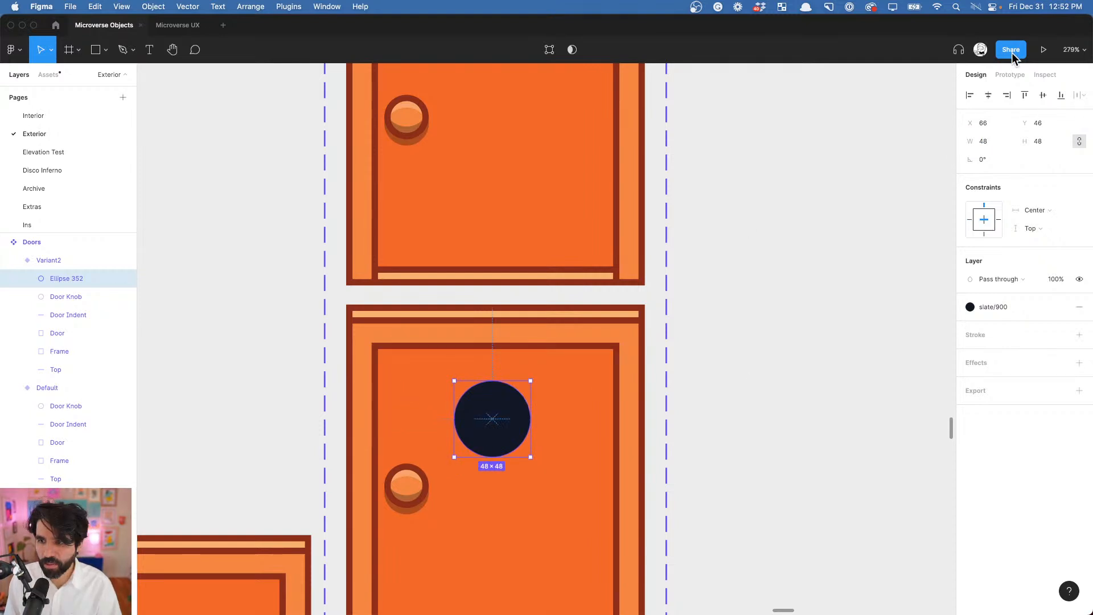
pyautogui.click(989, 95)
pyautogui.press('Up')
pyautogui.press('Up')
pyautogui.press('Up')
pyautogui.press('Up')
pyautogui.press('Up')
pyautogui.press('Up')
pyautogui.press('Up')
pyautogui.press('Up')
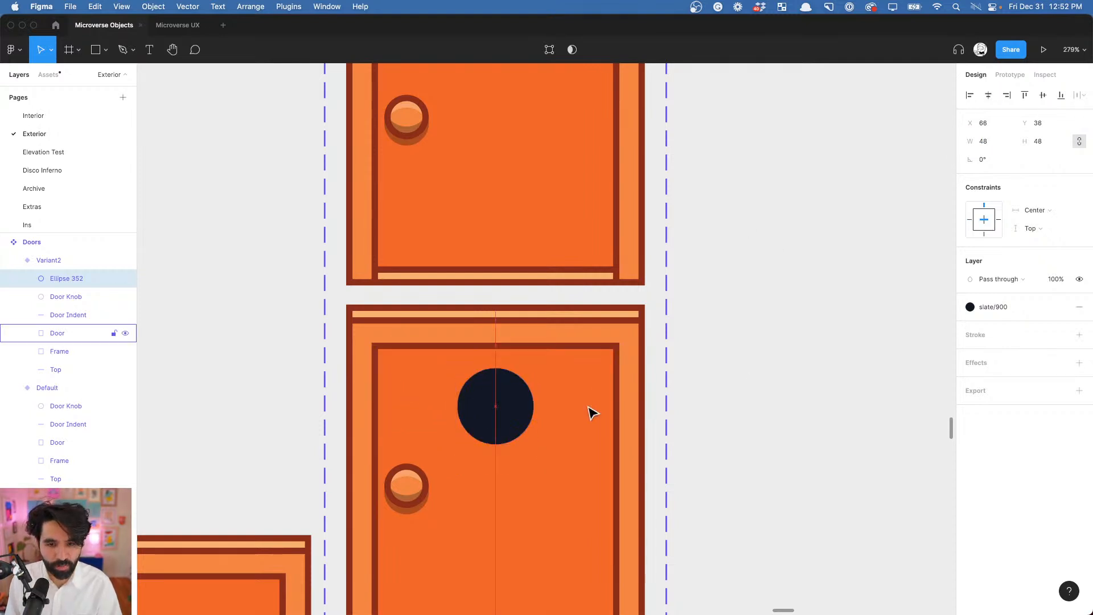
pyautogui.press('Down')
pyautogui.press('Down')
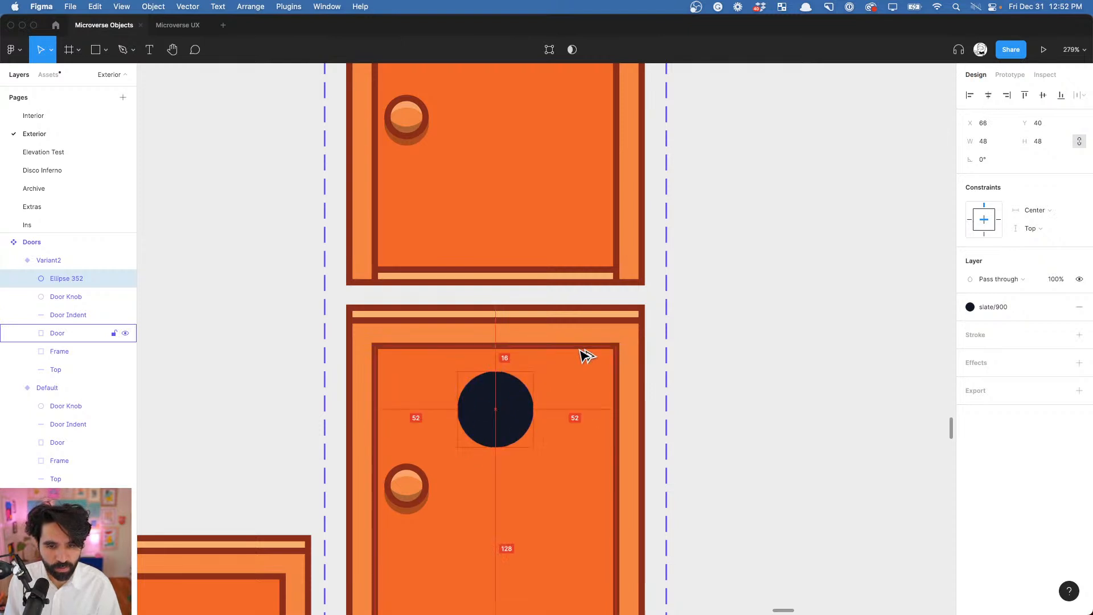
# - Duplicate the window circle, enlarge the copy to 64 × 64, and place it concentrically behind the original
pyautogui.scroll(-3, 584, 355)
pyautogui.hscroll(-1, 585, 356)
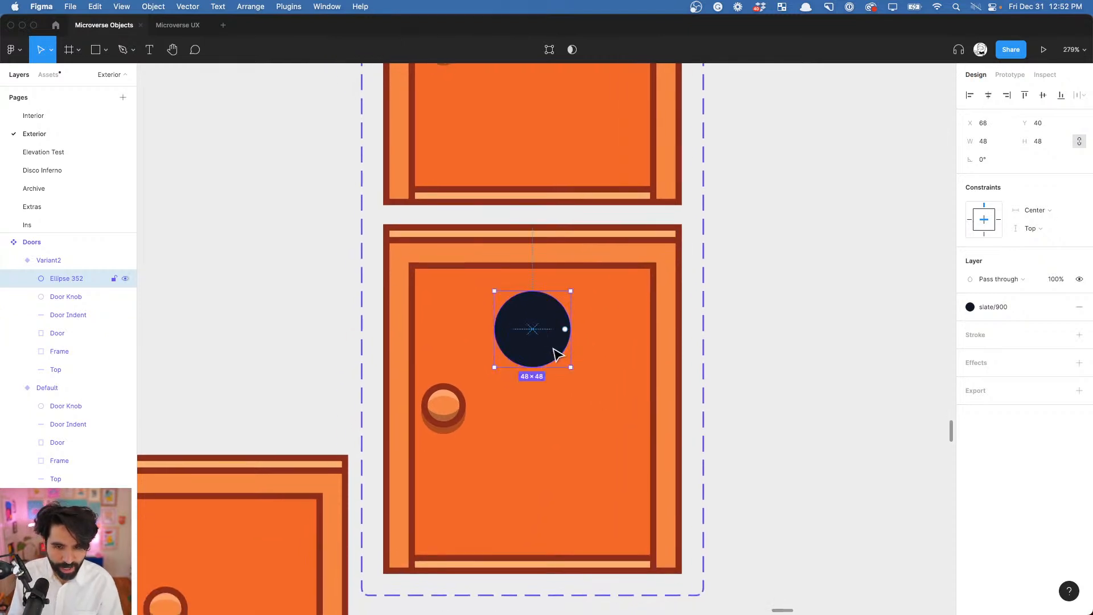
pyautogui.press('super+d')
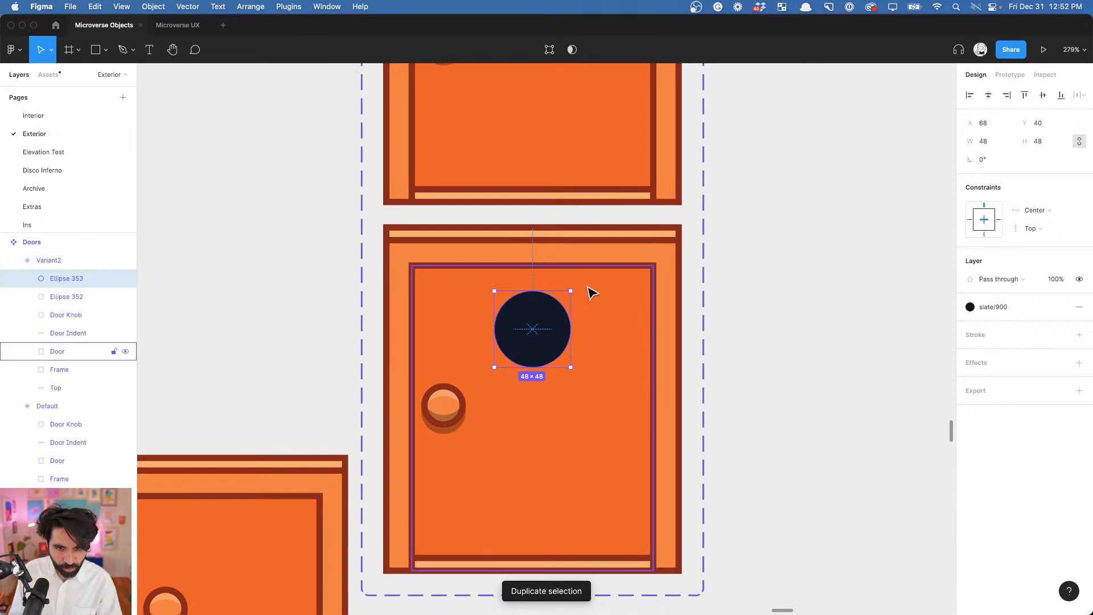
pyautogui.press('alt')
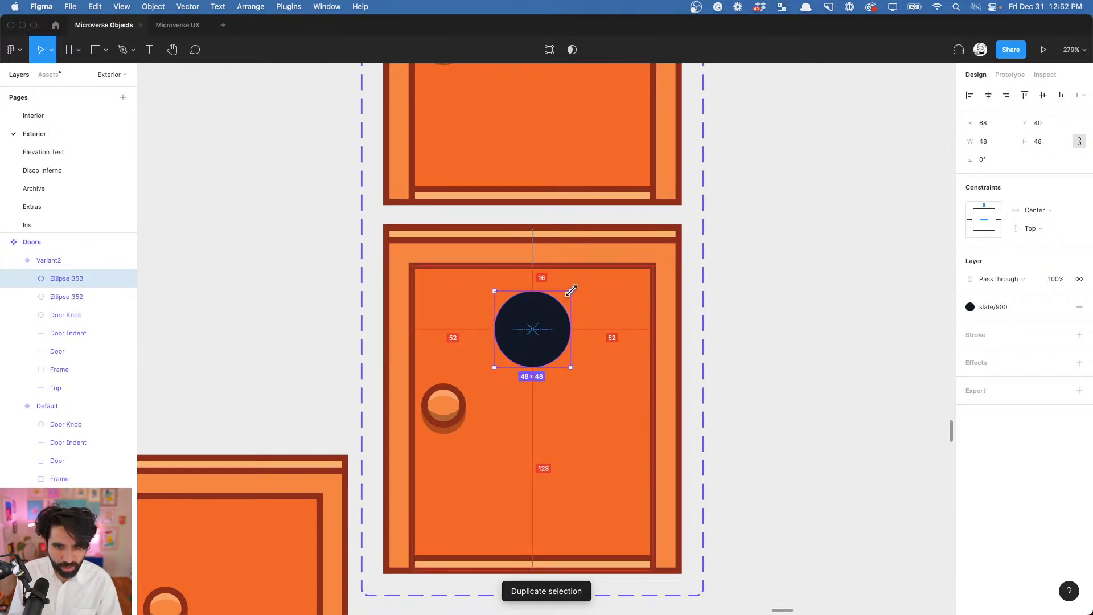
pyautogui.click(1055, 147)
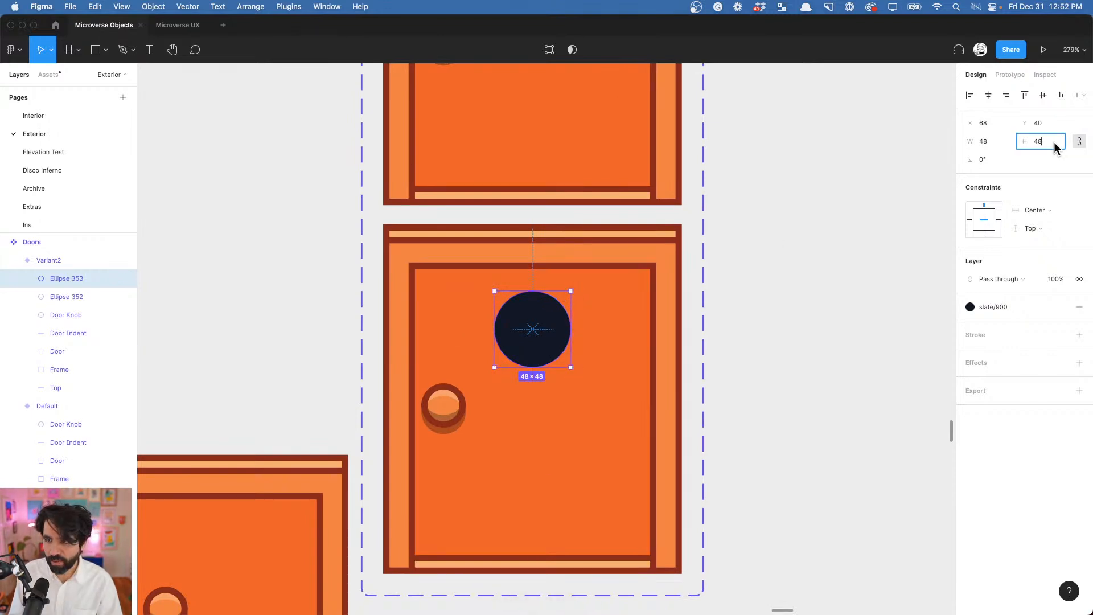
pyautogui.press('BackSpace')
pyautogui.press('BackSpace')
pyautogui.write('64')
pyautogui.press('Return')
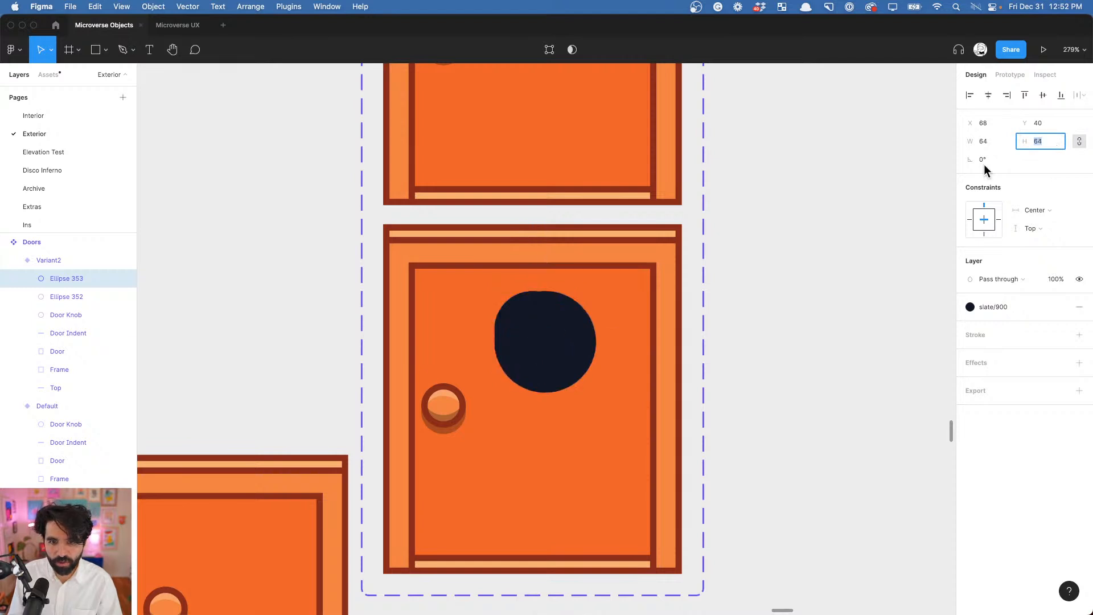
pyautogui.moveTo(575, 369); pyautogui.dragTo(563, 357)
pyautogui.press('super+bracketleft')
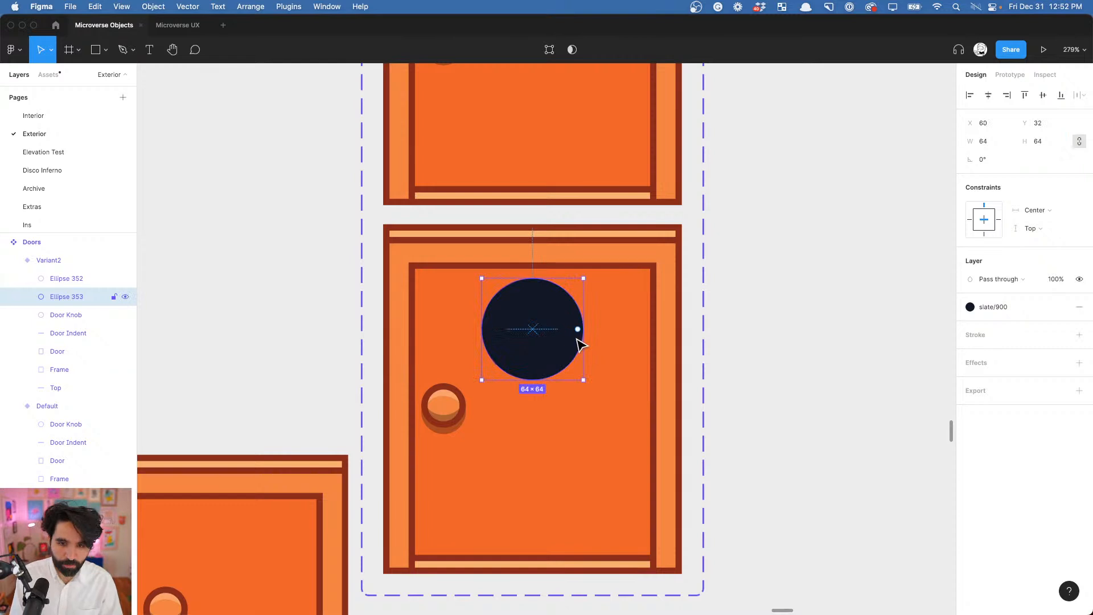
# - Give both window circles a centered orange/800 stroke with a thickness of 4
pyautogui.keyDown('shift'); pyautogui.click(522, 366); pyautogui.keyUp('shift')
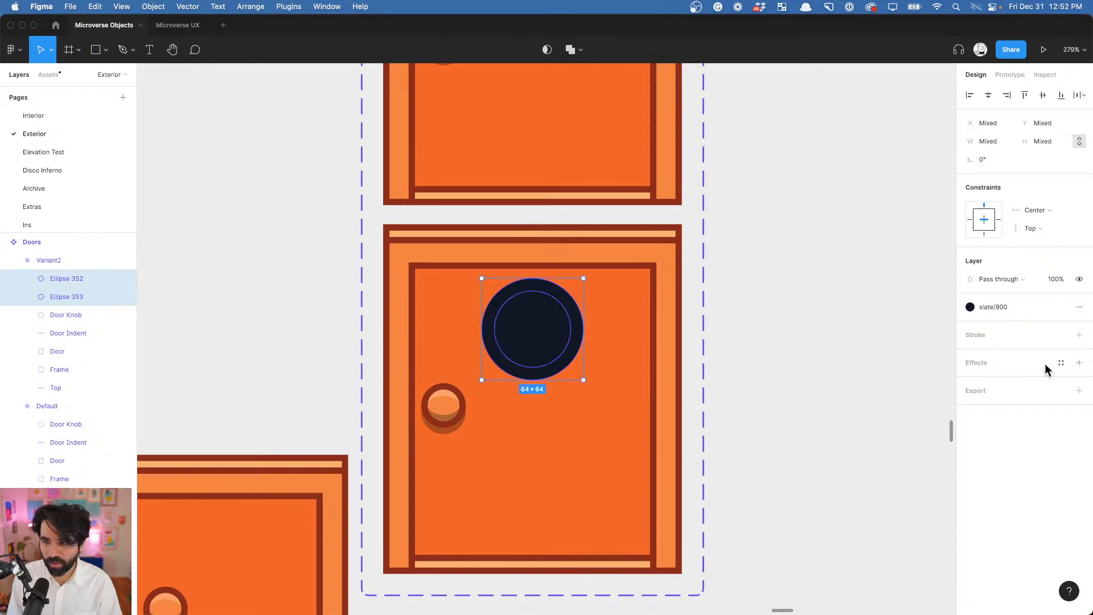
pyautogui.click(1062, 336)
pyautogui.scroll(-3, 1042, 447)
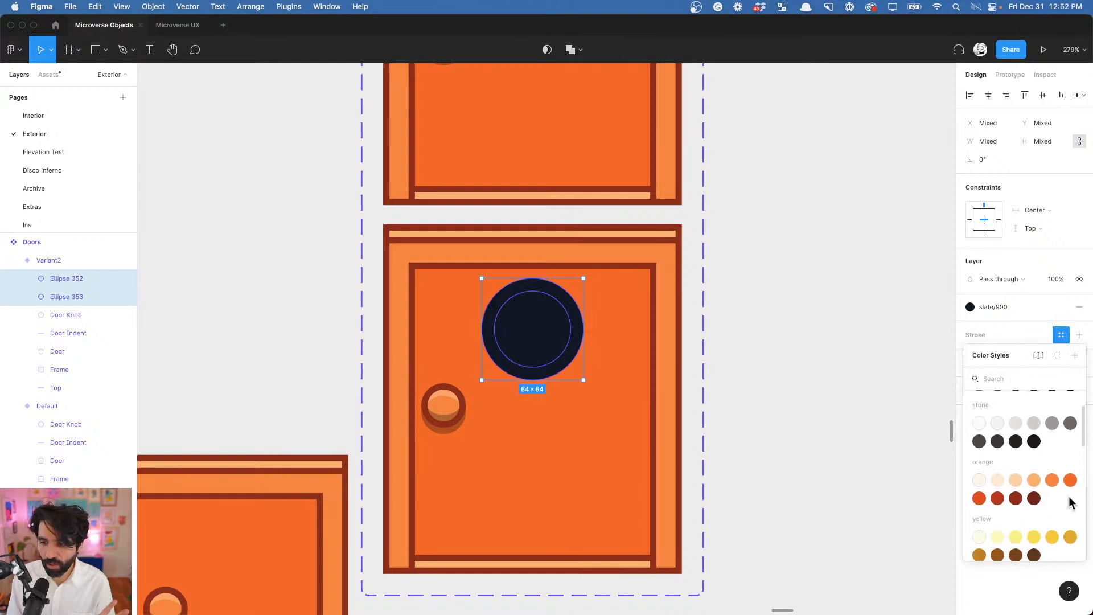
pyautogui.click(1016, 498)
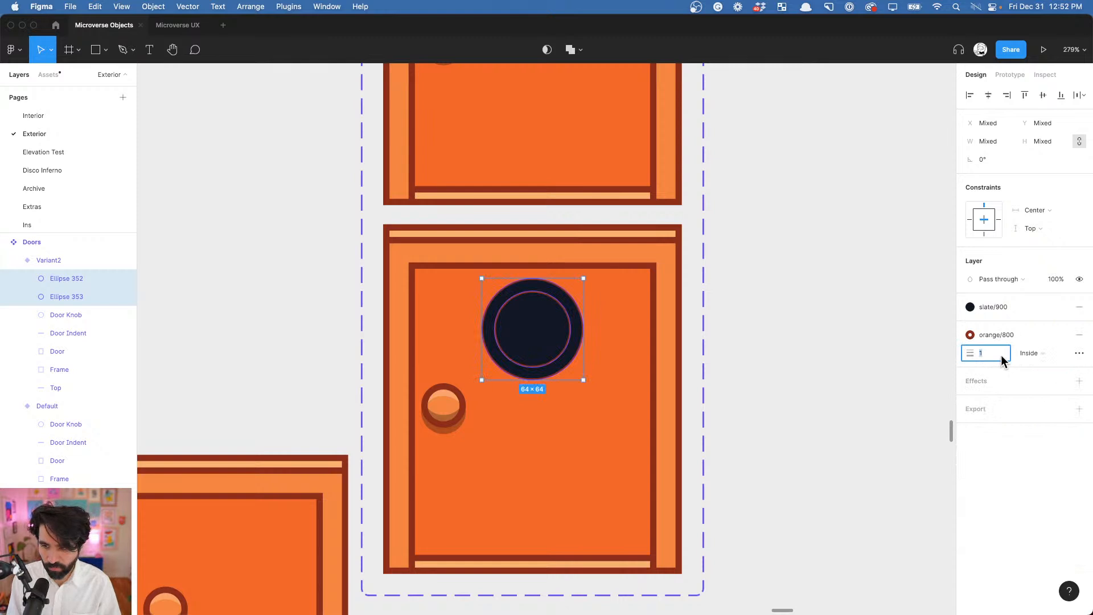
pyautogui.write('4')
pyautogui.press('Return')
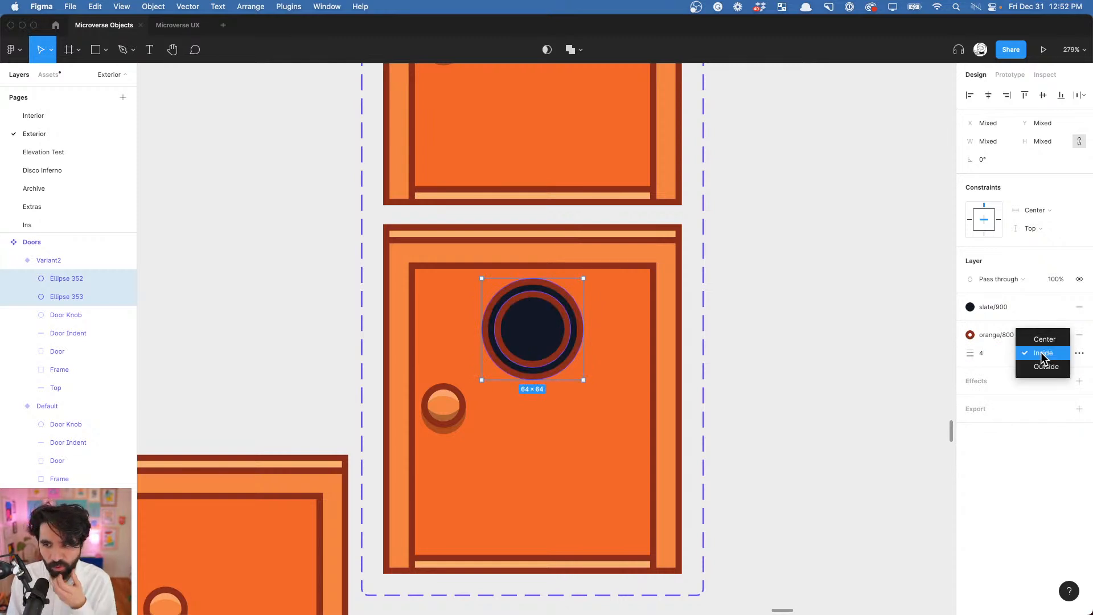
pyautogui.click(1046, 341)
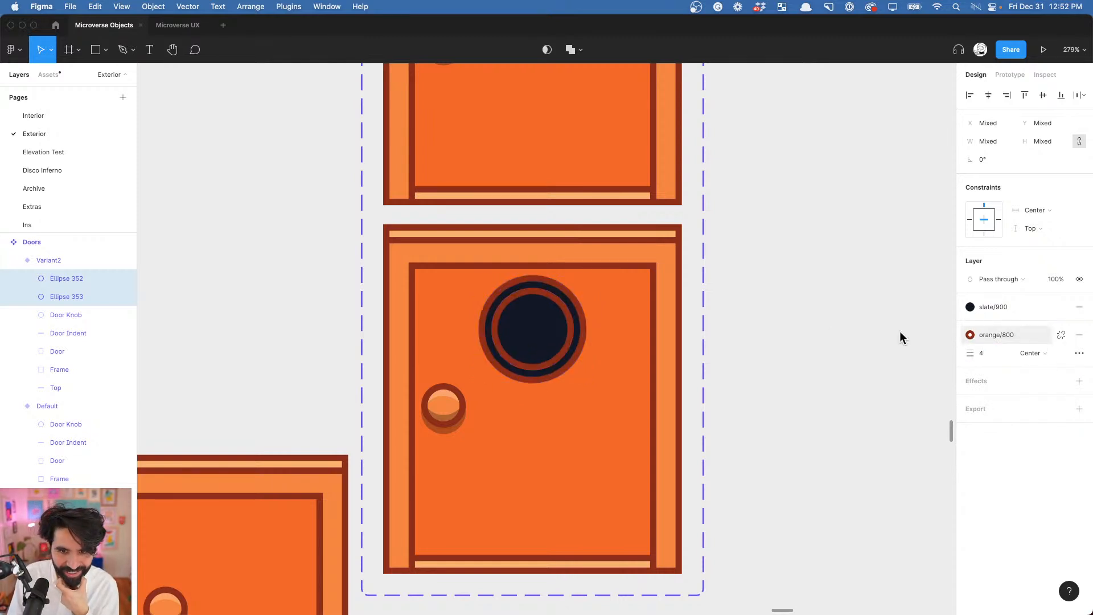
# - Change the fill of the larger window circle to orange/400
pyautogui.click(808, 330)
pyautogui.click(572, 301)
pyautogui.doubleClick(563, 298)
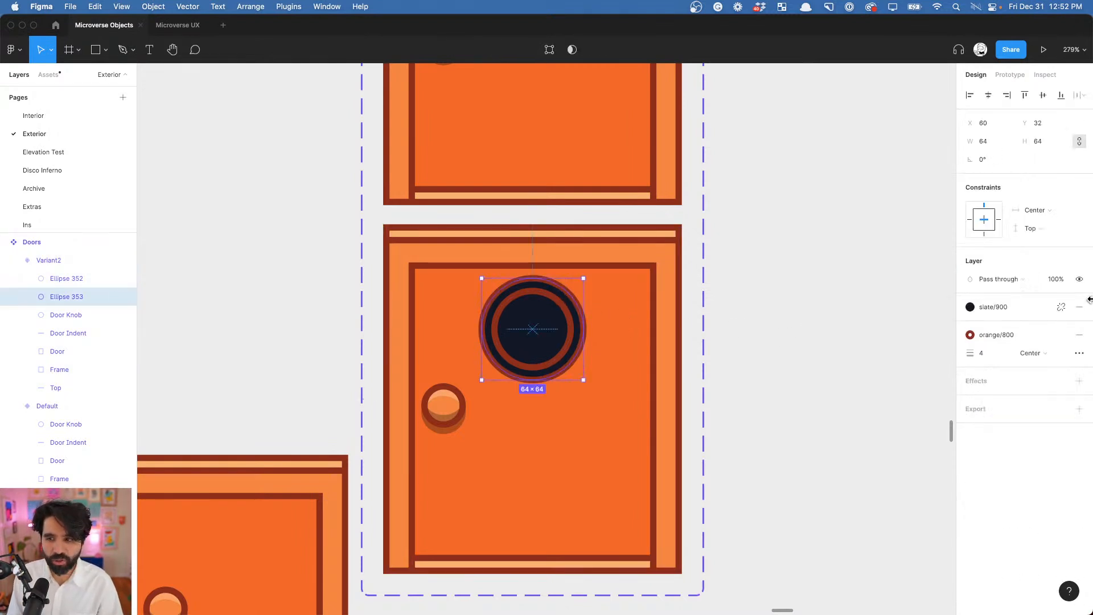
pyautogui.click(1014, 315)
pyautogui.scroll(-2, 1038, 427)
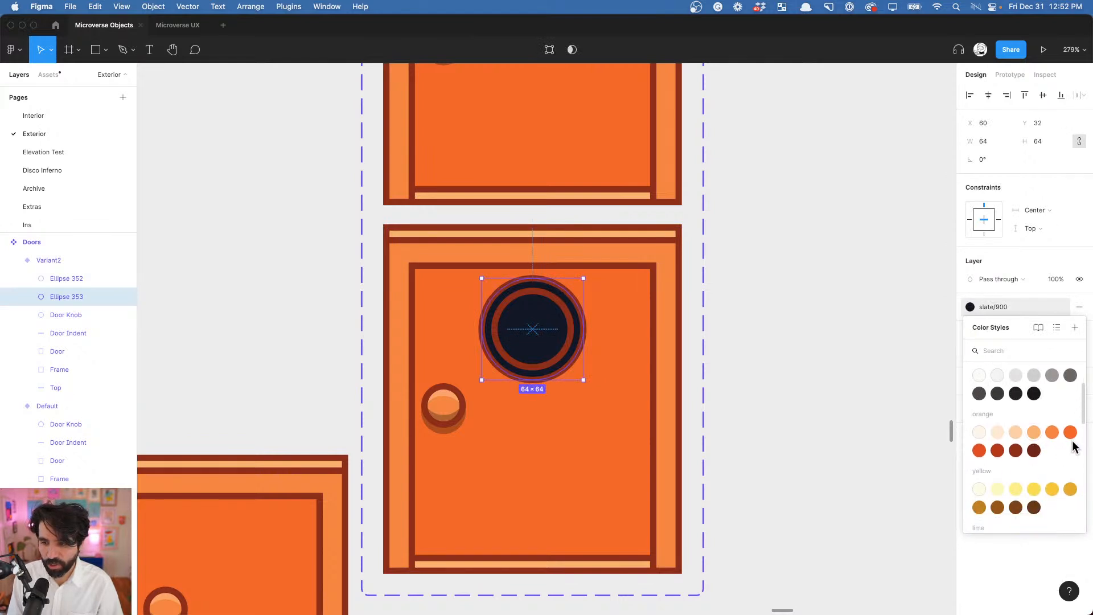
pyautogui.click(1052, 464)
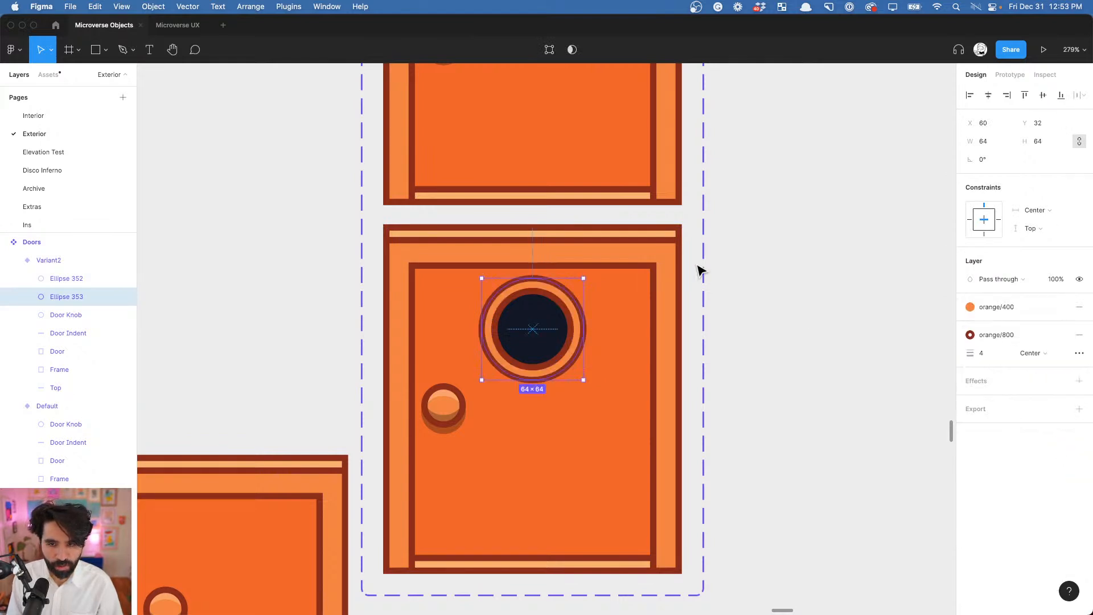
# - Resize the dark inner circle to 40 × 40 and align it to the center of the outer circle
pyautogui.click(554, 307)
pyautogui.click(1050, 146)
pyautogui.keyDown('shift'); pyautogui.click(547, 381); pyautogui.keyUp('shift')
pyautogui.click(989, 95)
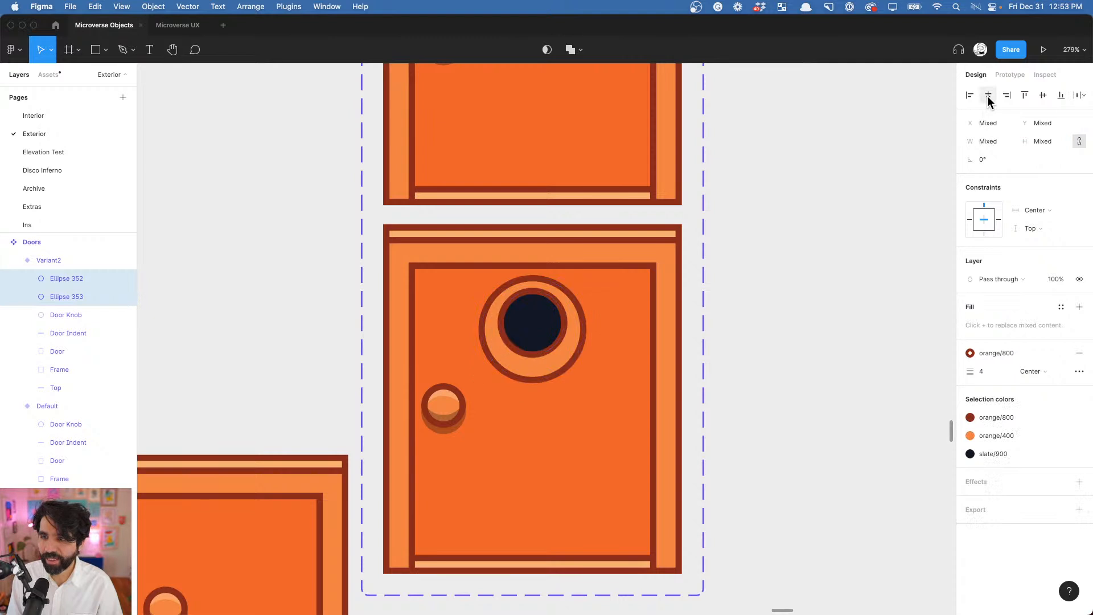
pyautogui.click(1042, 95)
pyautogui.click(776, 288)
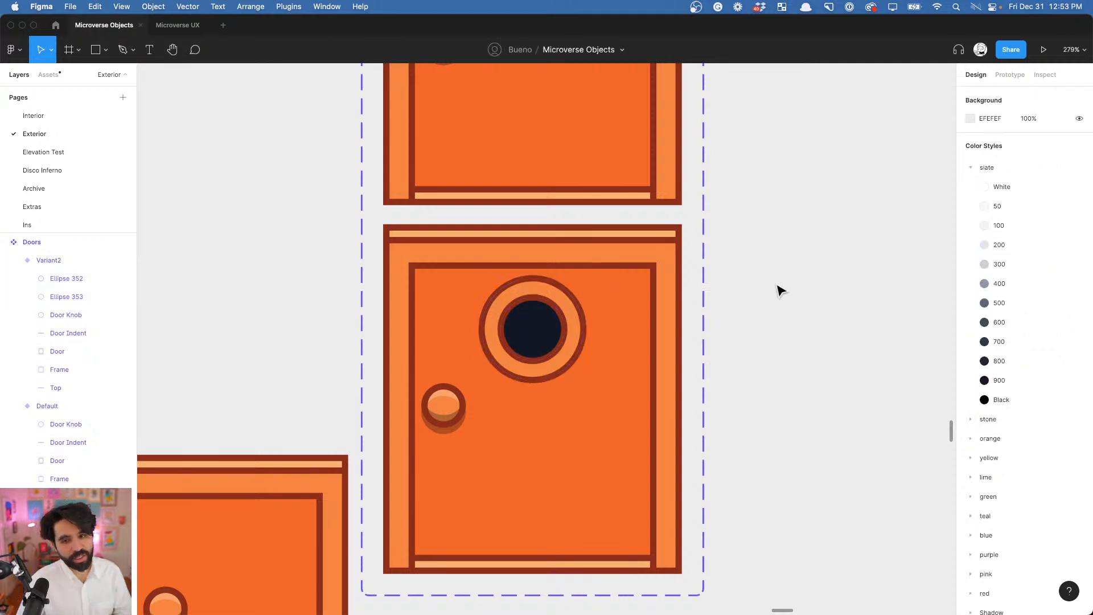
# - Enlarge the dark inner window circle to 48 × 48
pyautogui.scroll(-2, 755, 300)
pyautogui.scroll(-5, 755, 300)
pyautogui.scroll(6, 755, 301)
pyautogui.scroll(1, 755, 301)
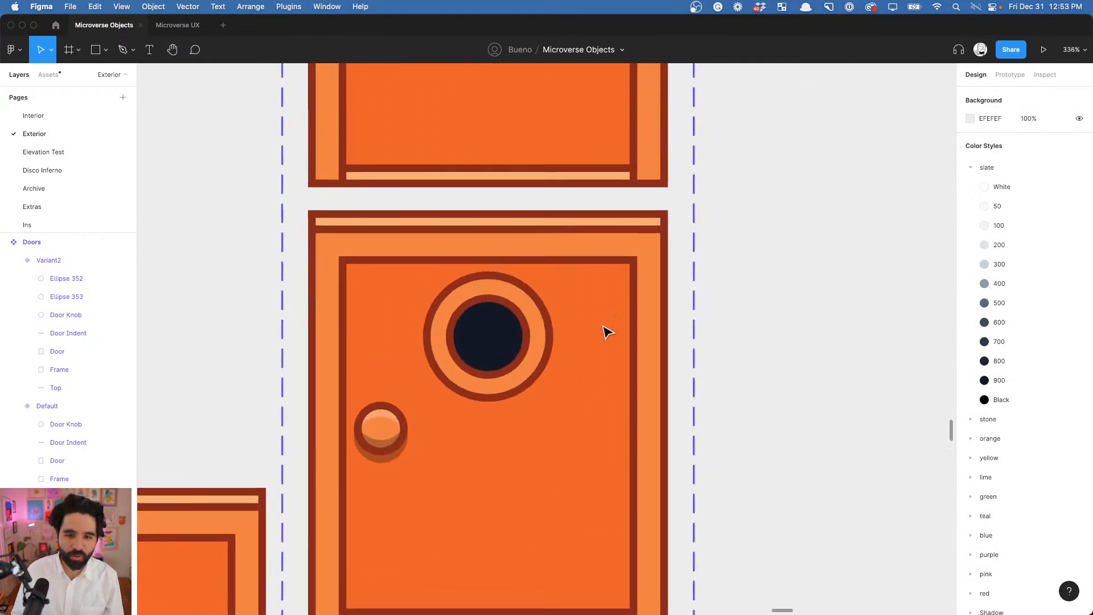
pyautogui.keyDown('super'); pyautogui.click(482, 353); pyautogui.keyUp('super')
pyautogui.press('Right')
pyautogui.press('Right')
pyautogui.press('Right')
pyautogui.press('Right')
pyautogui.press('Right')
pyautogui.press('Right')
pyautogui.press('Right')
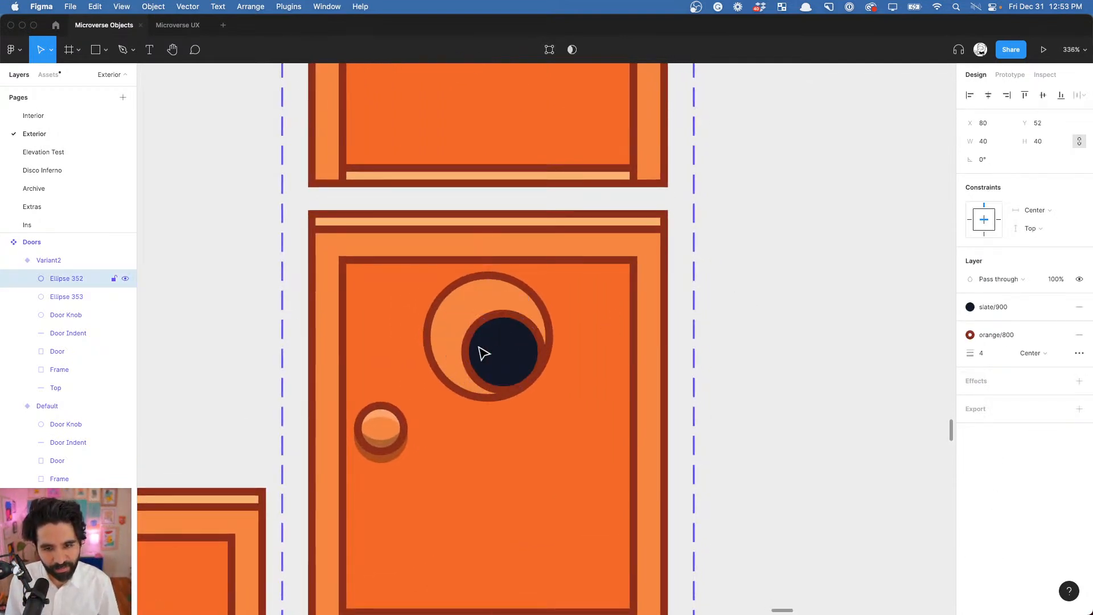
pyautogui.hotkey('shift', 'Left')
pyautogui.press('super+shift+Down')
pyautogui.press('super+shift+Right')
pyautogui.hotkey('shift', 'Up')
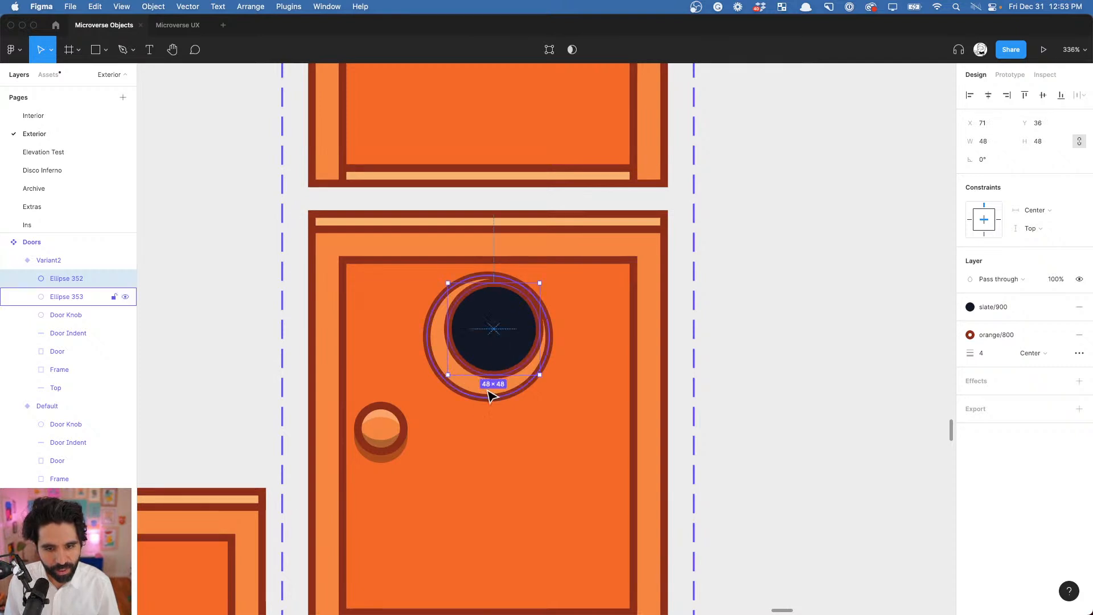
# - Align the centers of the two window circles horizontally and vertically
pyautogui.keyDown('shift'); pyautogui.click(490, 391); pyautogui.keyUp('shift')
pyautogui.click(1006, 76)
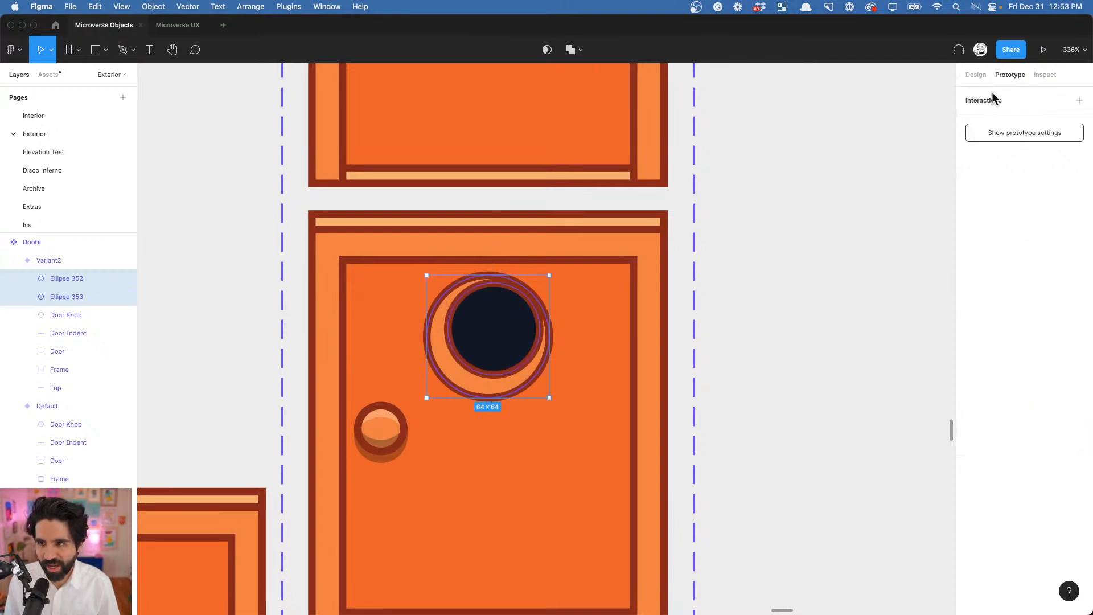
pyautogui.click(974, 76)
pyautogui.click(988, 95)
pyautogui.click(1043, 95)
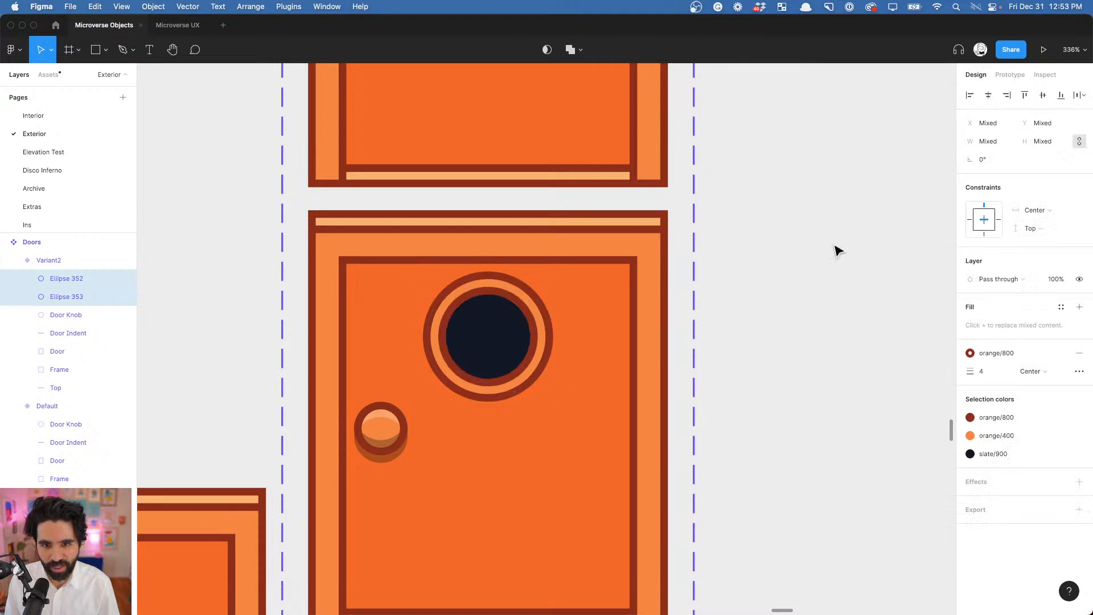
pyautogui.click(769, 325)
# - Duplicate the outer window ring, move the copy up to Y 28, and send it behind the original ring
pyautogui.hscroll(-2, 770, 328)
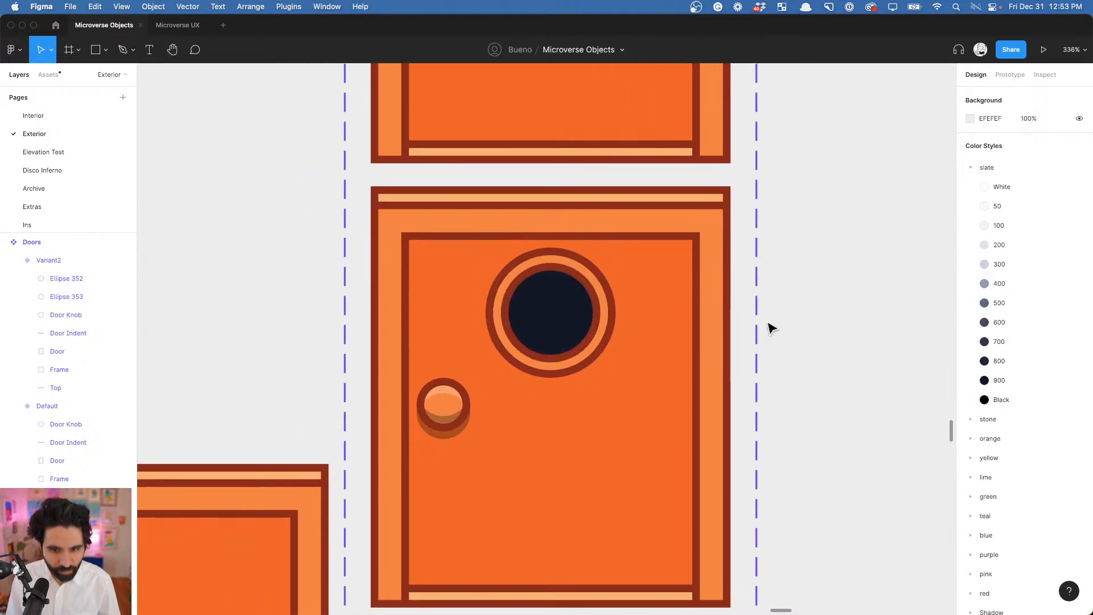
pyautogui.doubleClick(614, 315)
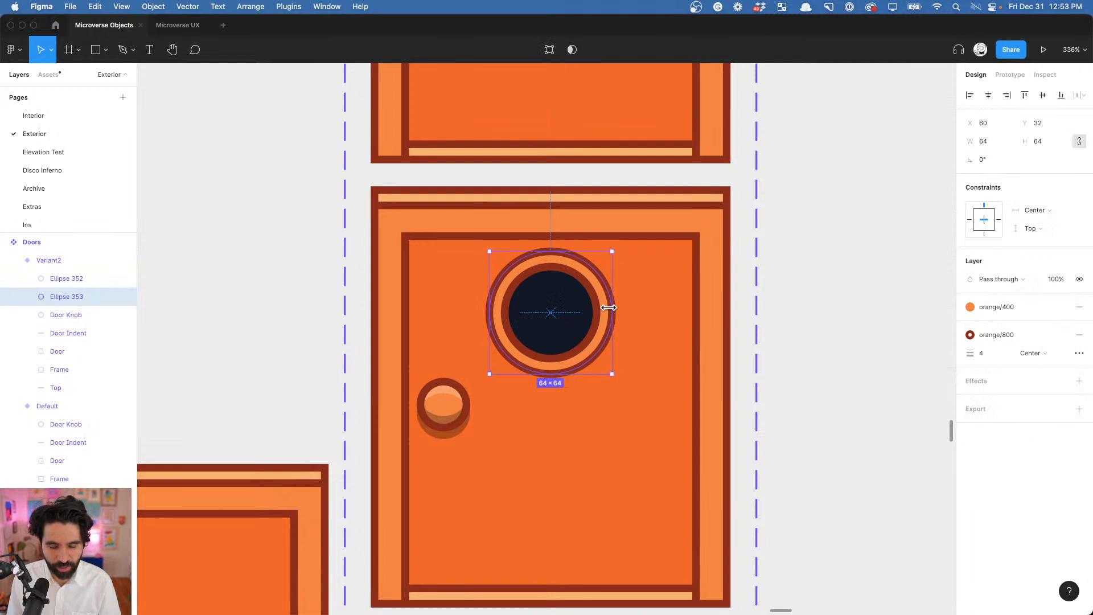
pyautogui.press('super+d')
pyautogui.press('Up')
pyautogui.press('Up')
pyautogui.press('Up')
pyautogui.press('Up')
pyautogui.press('super+[')
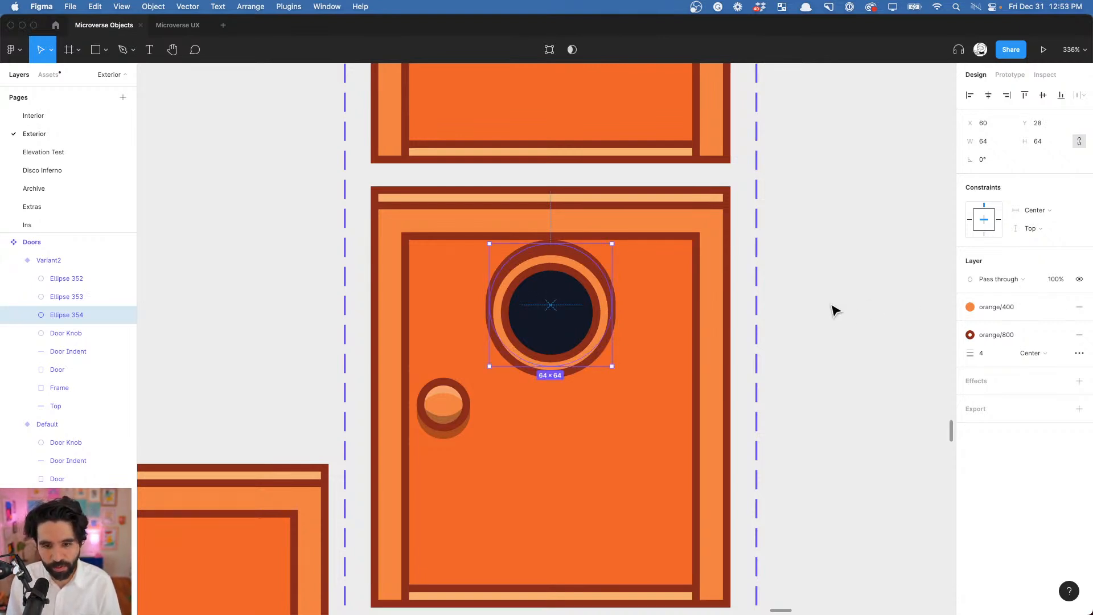
# - Reduce the size of the dark inner window circle, keeping its upper-left corner in place
pyautogui.scroll(-5, 743, 313)
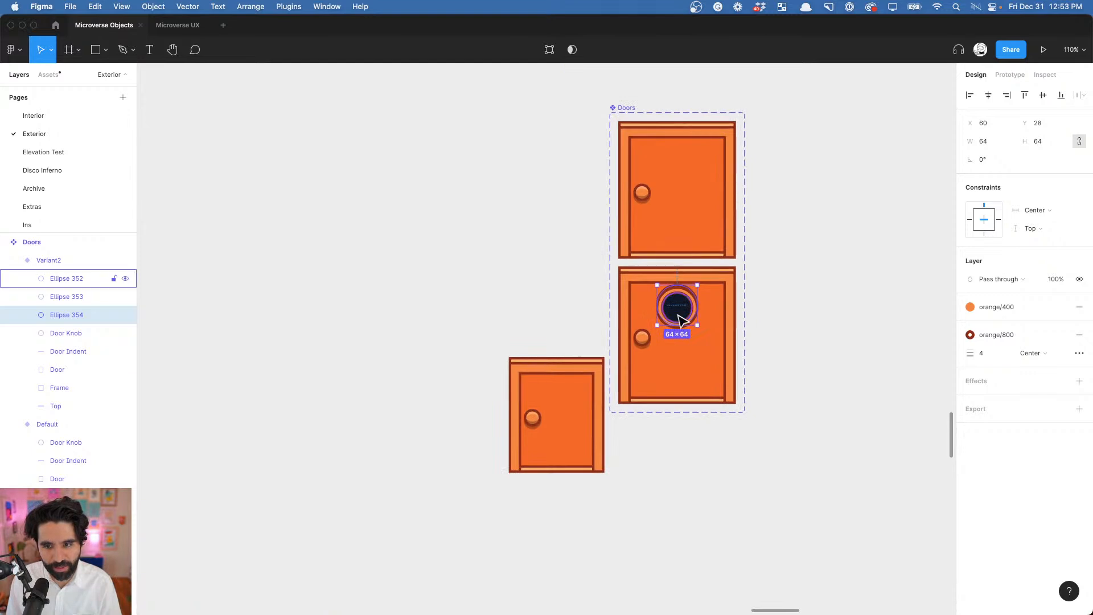
pyautogui.scroll(5, 682, 321)
pyautogui.scroll(5, 682, 322)
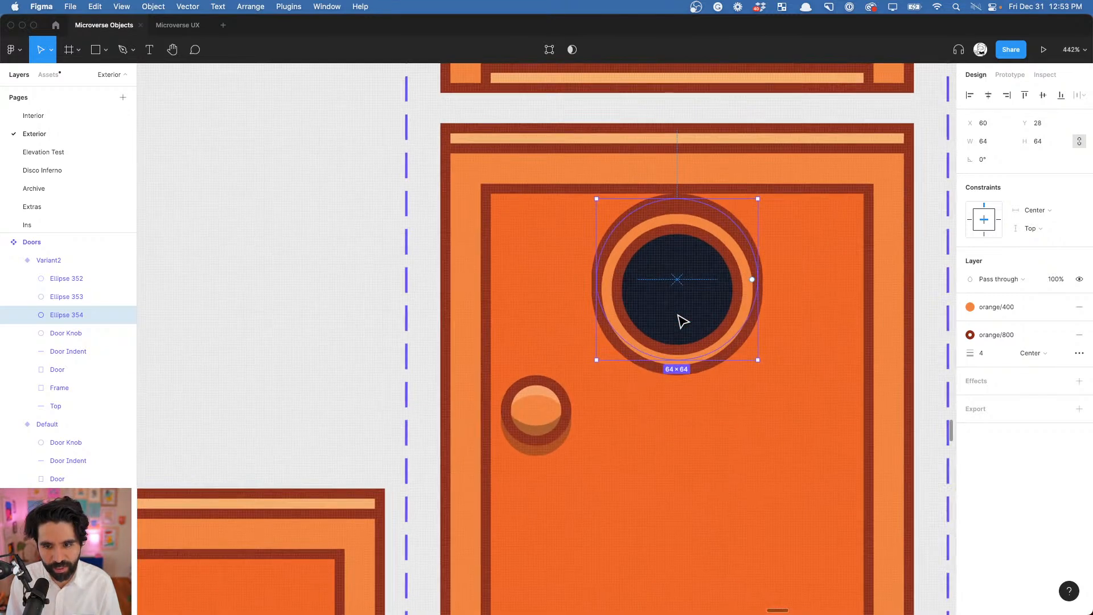
pyautogui.click(713, 285)
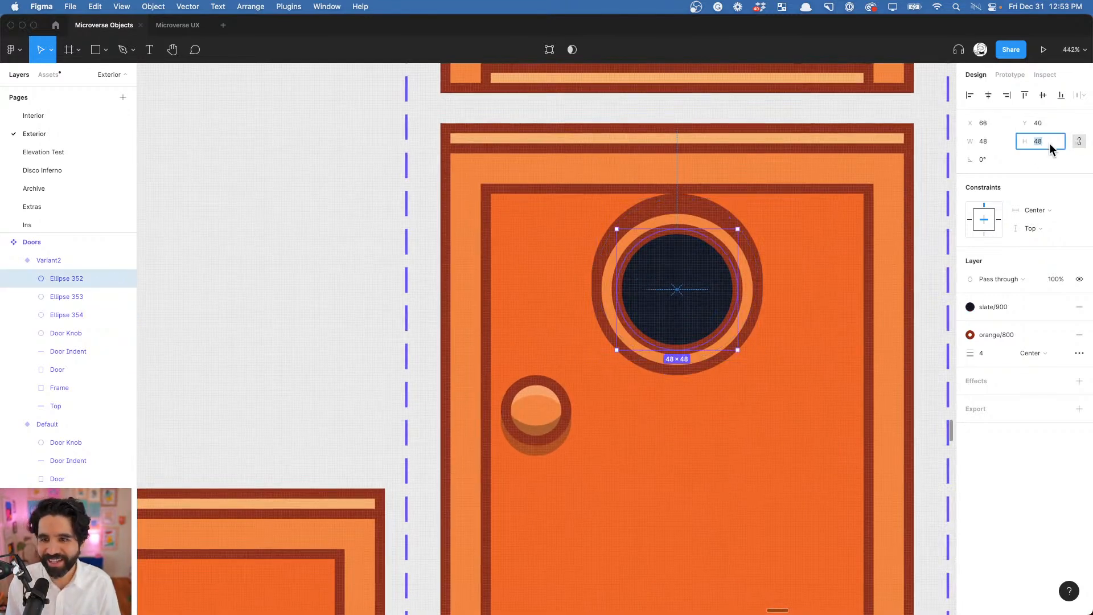
# - Shrink the front orange window ring to 56 × 56, leaving the rear copy at its larger size
pyautogui.click(746, 276)
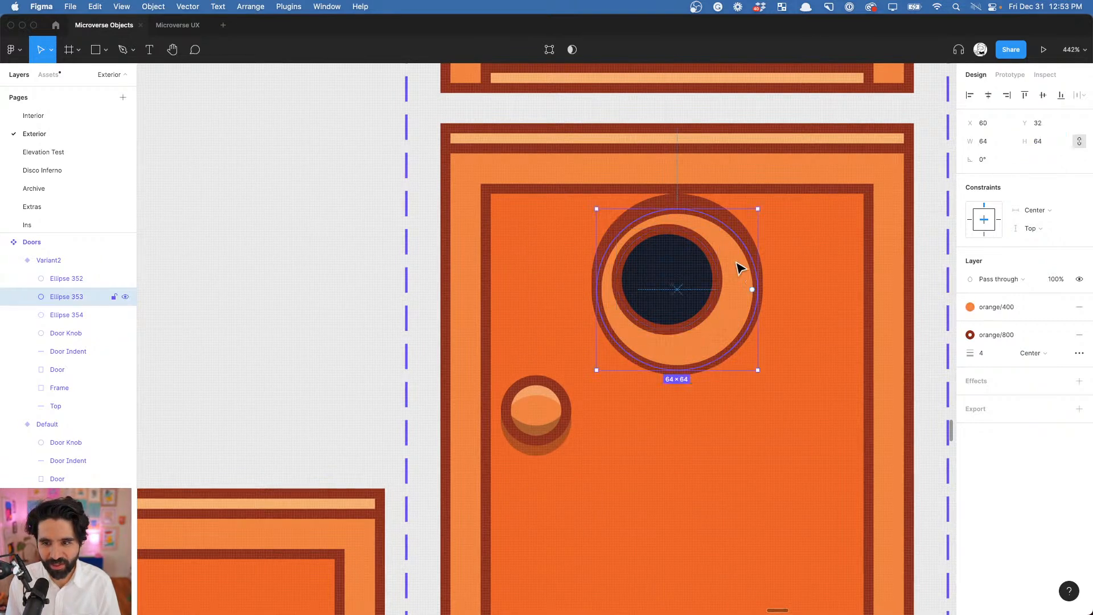
pyautogui.hotkey('shift', 'Up')
pyautogui.hotkey('shift', 'Left')
pyautogui.hotkey('shift', 'Right')
pyautogui.hotkey('shift', 'Down')
pyautogui.hotkey('shift', 'Down')
pyautogui.hotkey('shift', 'Up')
pyautogui.press('super+shift+Up')
pyautogui.press('super+shift+Left')
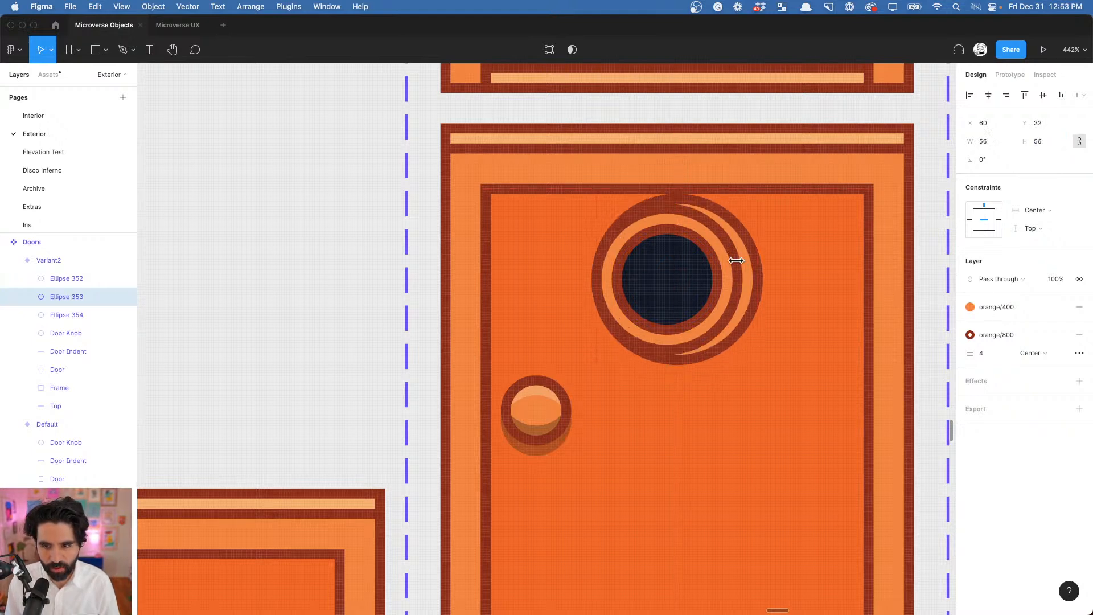
# - Shrink the rear orange window ring to 56 × 56, matching the front ring's size
pyautogui.click(744, 231)
pyautogui.press('super+shift+Up')
pyautogui.press('super+shift+Left')
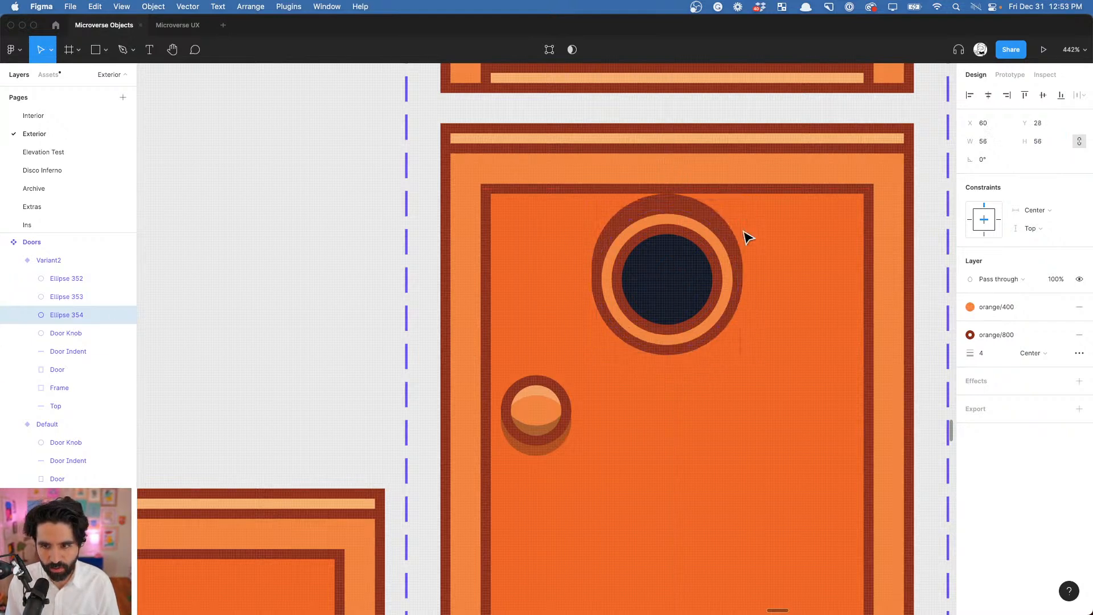
# - Group the three window circles and position the group horizontally centered on the door at Y 36
pyautogui.keyDown('shift'); pyautogui.click(685, 272); pyautogui.keyUp('shift')
pyautogui.keyDown('shift'); pyautogui.click(676, 227); pyautogui.keyUp('shift')
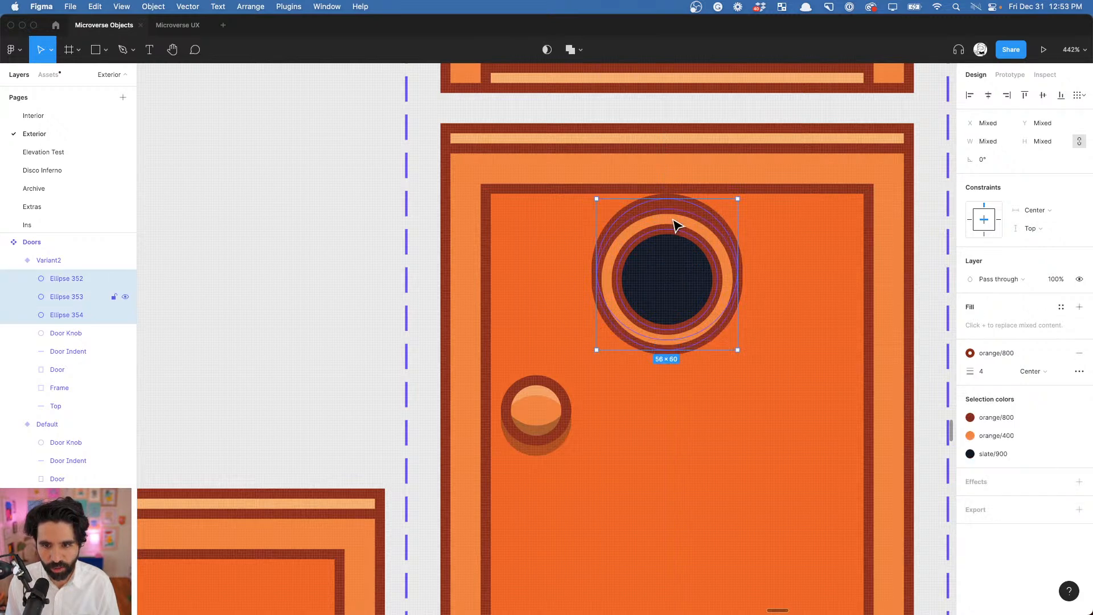
pyautogui.press('super+g')
pyautogui.click(988, 95)
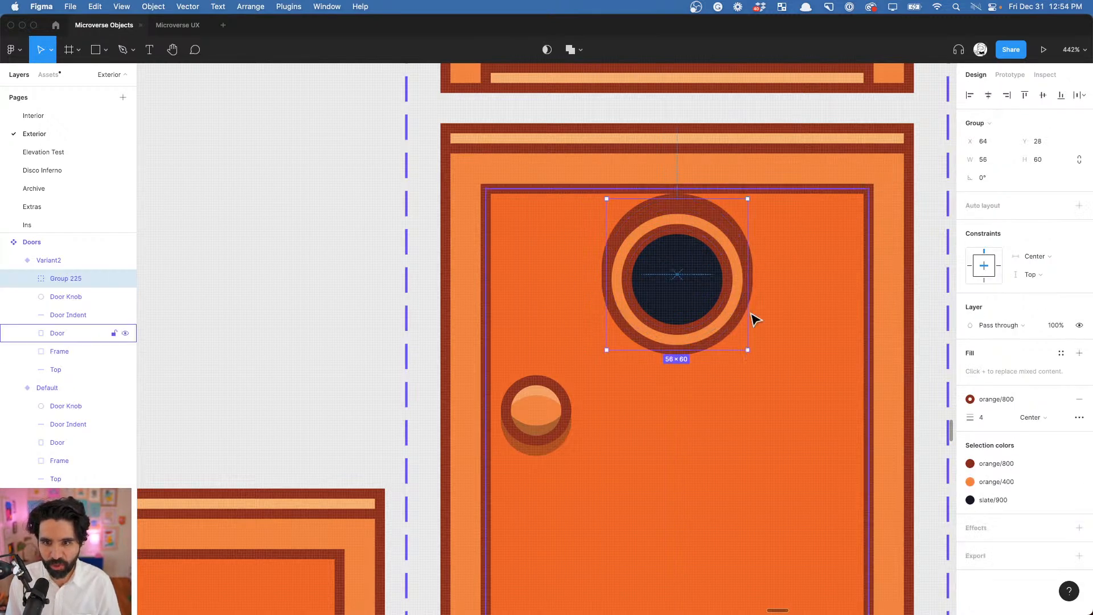
pyautogui.moveTo(748, 297); pyautogui.dragTo(749, 318)
pyautogui.press('alt')
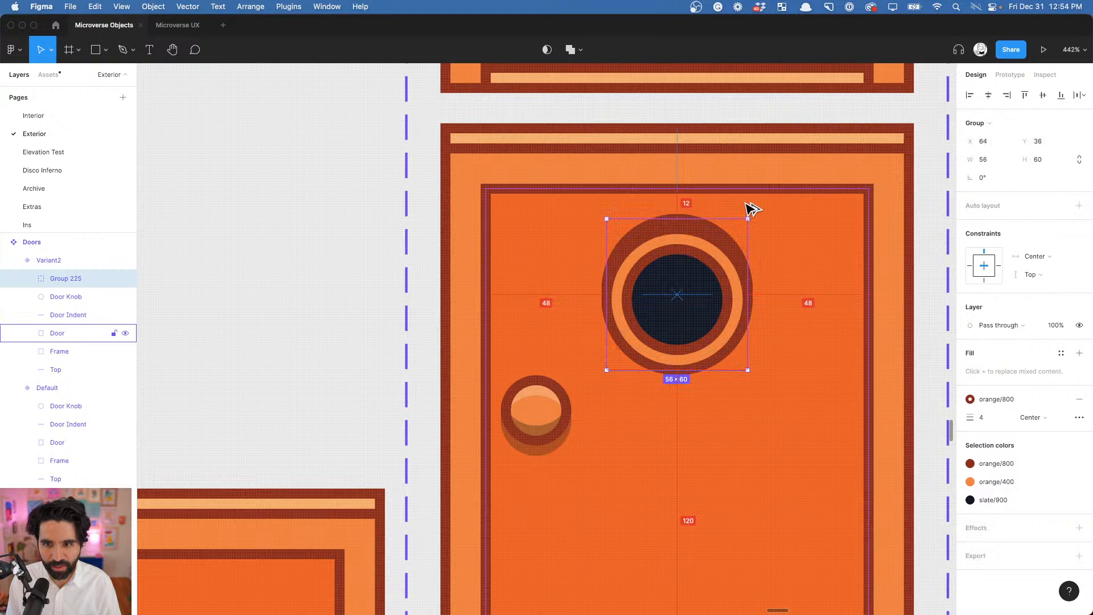
# - Examine the layered round window's rings and proportions on the second door variant, both close up and from a distance
pyautogui.scroll(-10, 746, 203)
pyautogui.click(831, 217)
pyautogui.scroll(2, 832, 216)
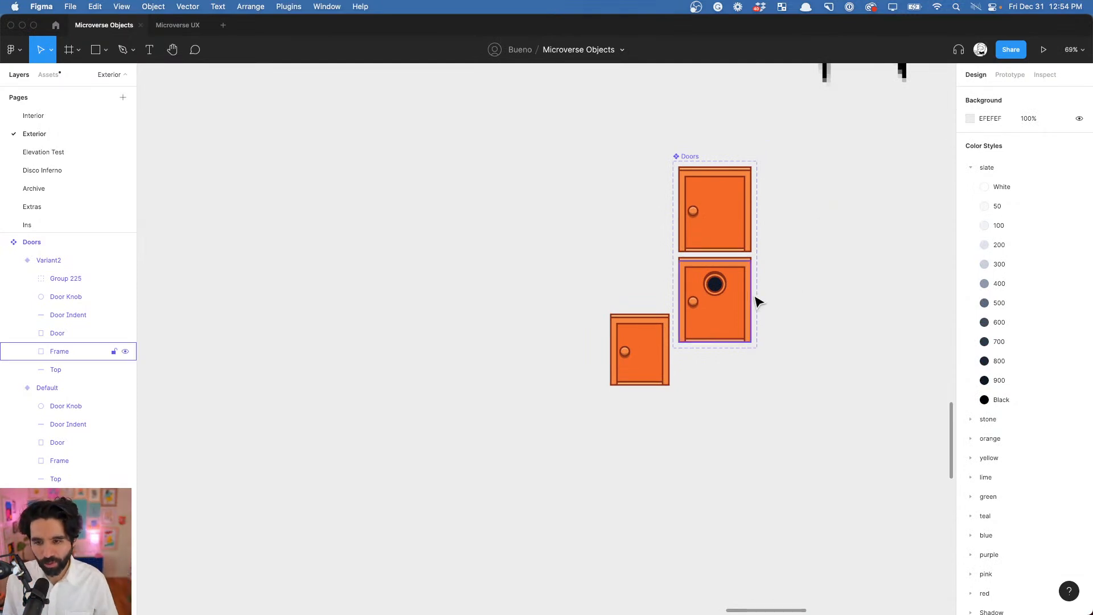
pyautogui.scroll(10, 756, 300)
pyautogui.click(543, 174)
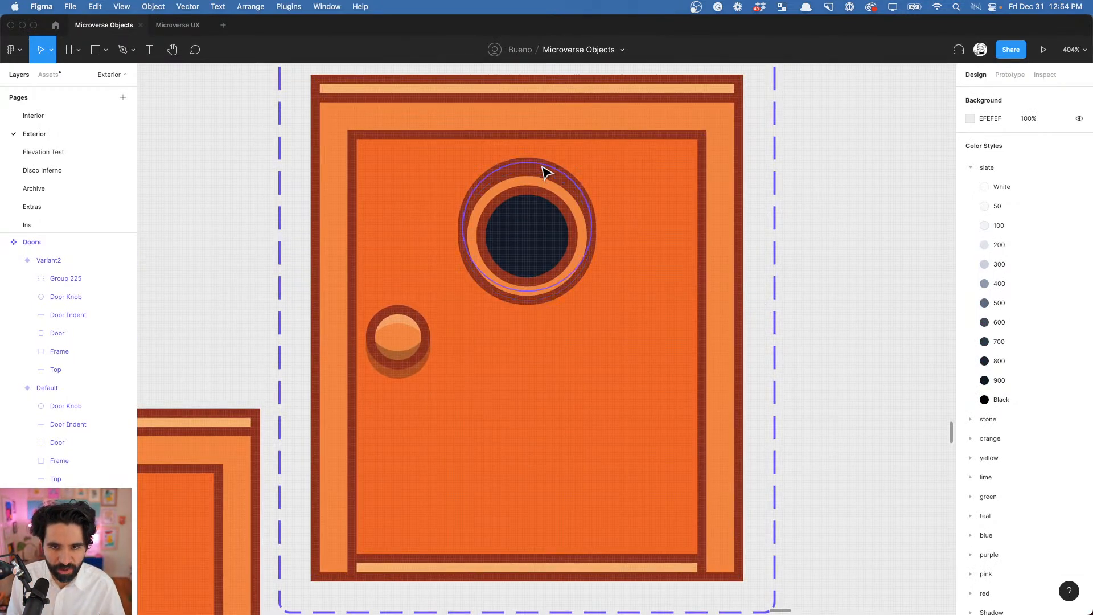
pyautogui.scroll(-5, 539, 259)
pyautogui.click(540, 259)
pyautogui.scroll(5, 540, 259)
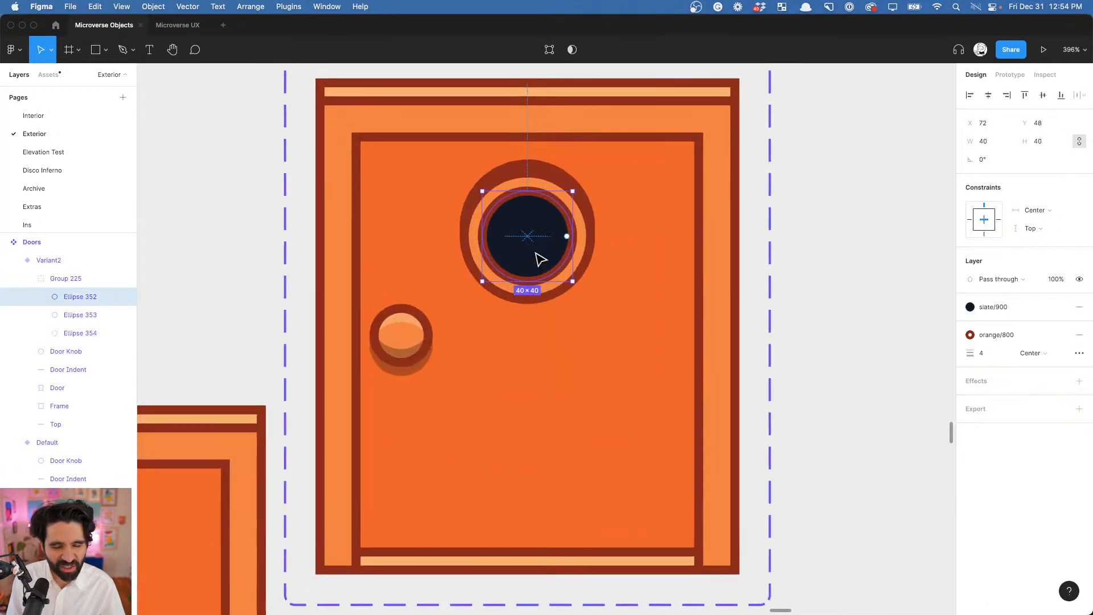
pyautogui.scroll(-5, 759, 254)
pyautogui.click(760, 254)
pyautogui.scroll(-5, 762, 254)
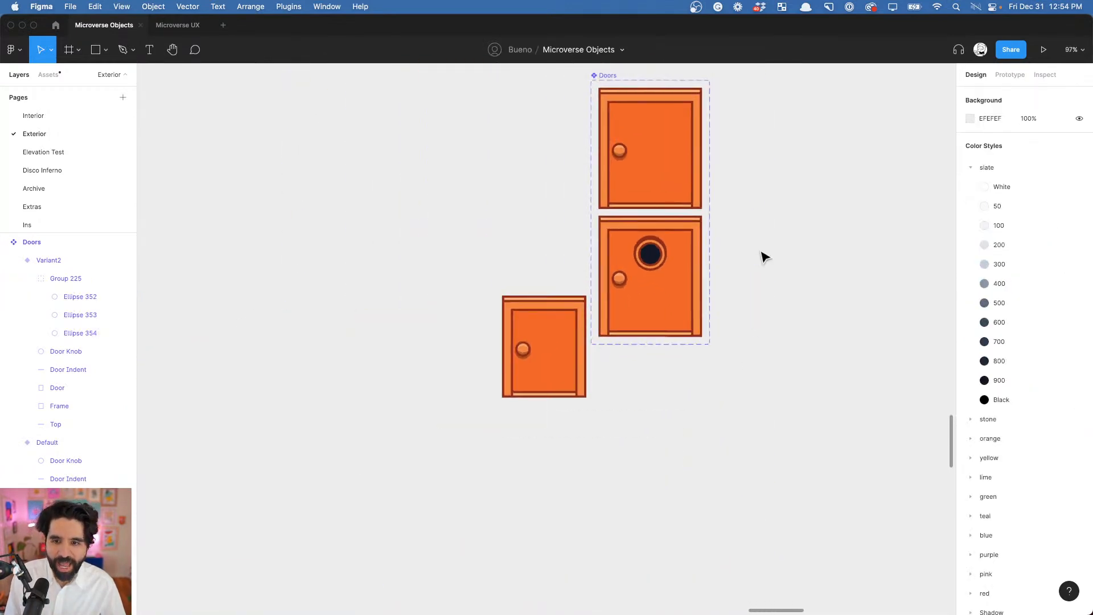
pyautogui.scroll(5, 716, 245)
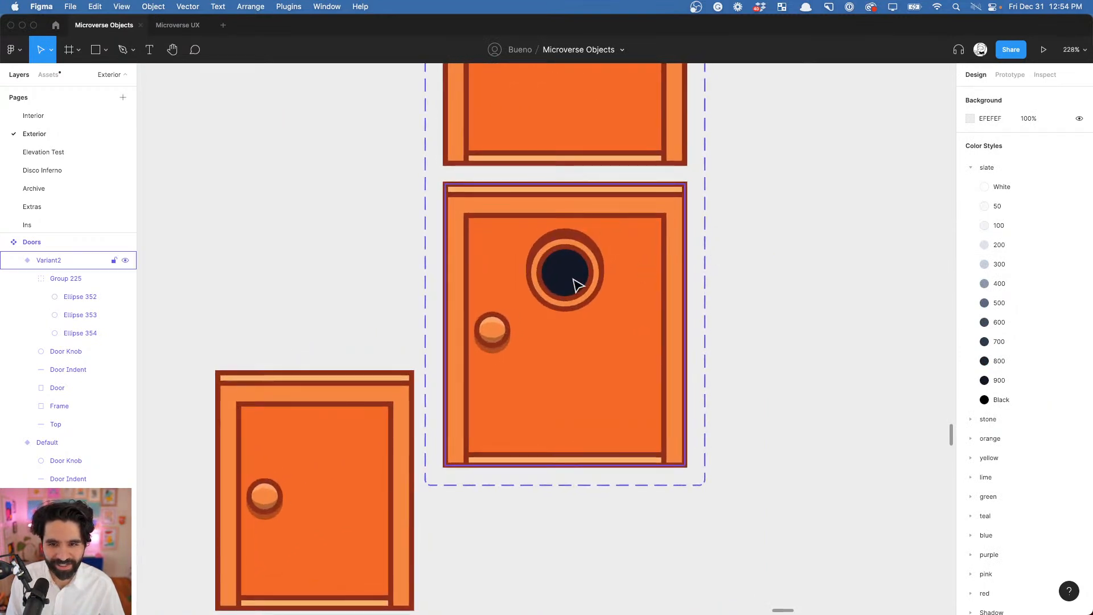
# - Delete both orange rings behind the dark window circle
pyautogui.scroll(4, 578, 285)
pyautogui.click(571, 194)
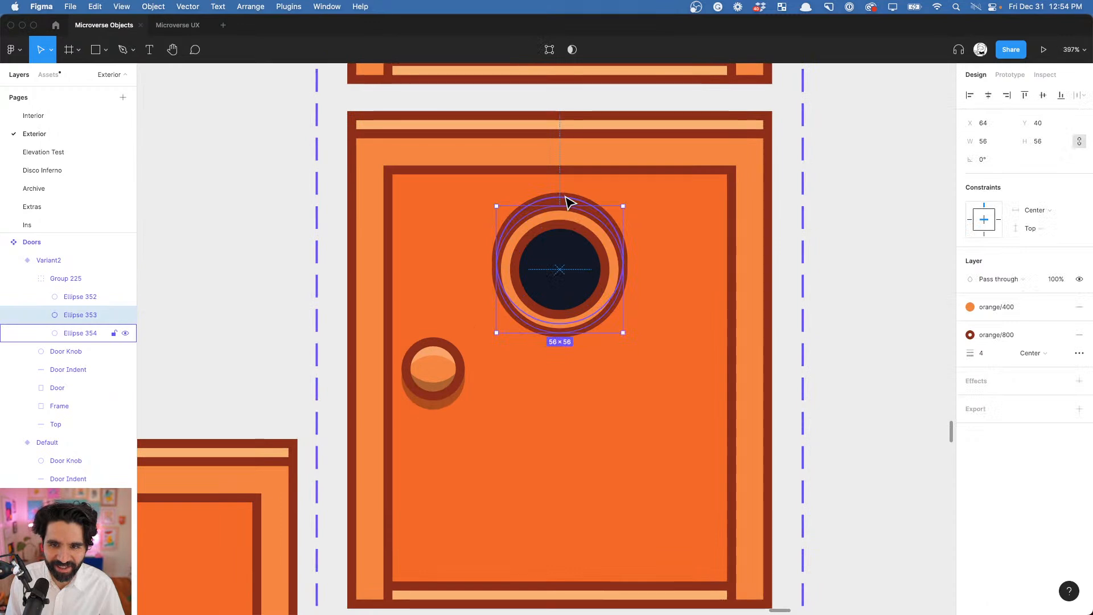
pyautogui.press('Delete')
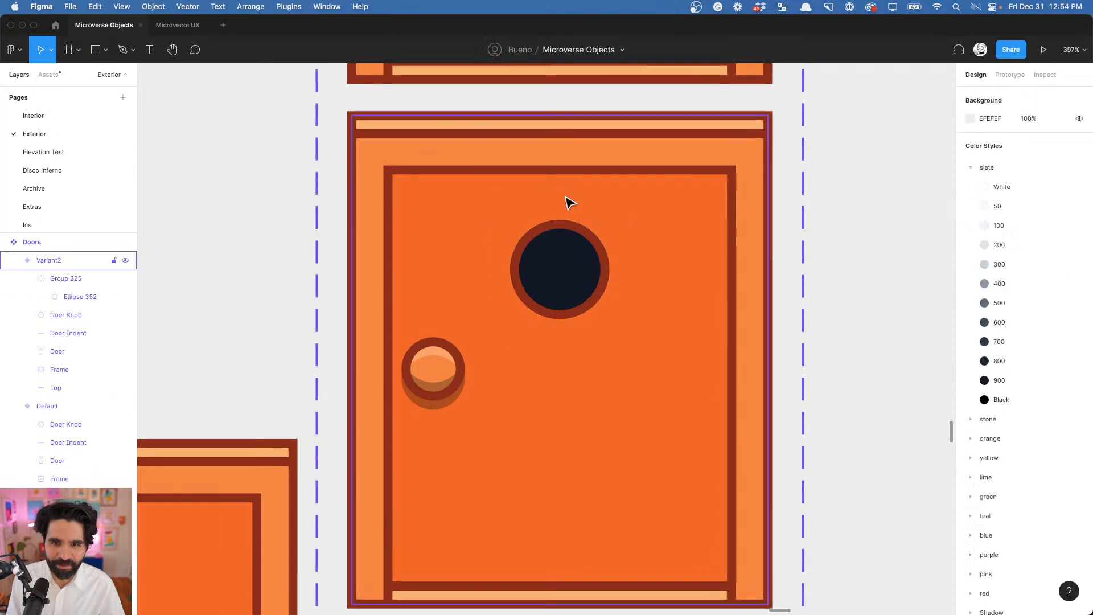
# - Enlarge the dark window circle to 48 × 48
pyautogui.click(560, 265)
pyautogui.write('48')
pyautogui.press('Return')
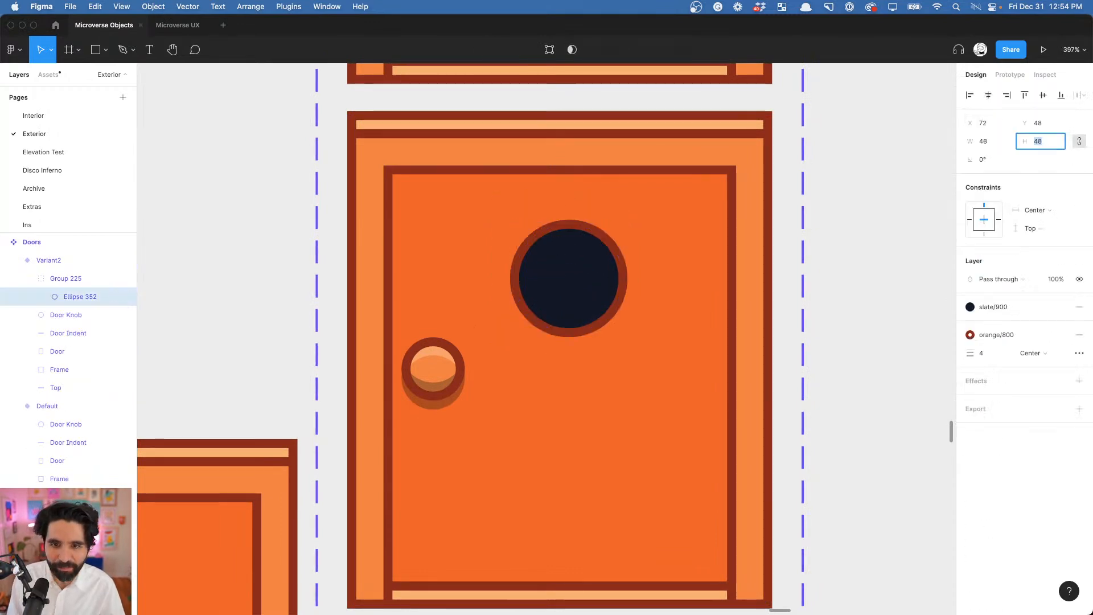
# - Move the dark window circle to X 68, Y 40, centered horizontally on the door
pyautogui.moveTo(586, 258)
pyautogui.mouseDown()
pyautogui.moveTo(568, 244)
pyautogui.moveTo(579, 255)
pyautogui.mouseUp()
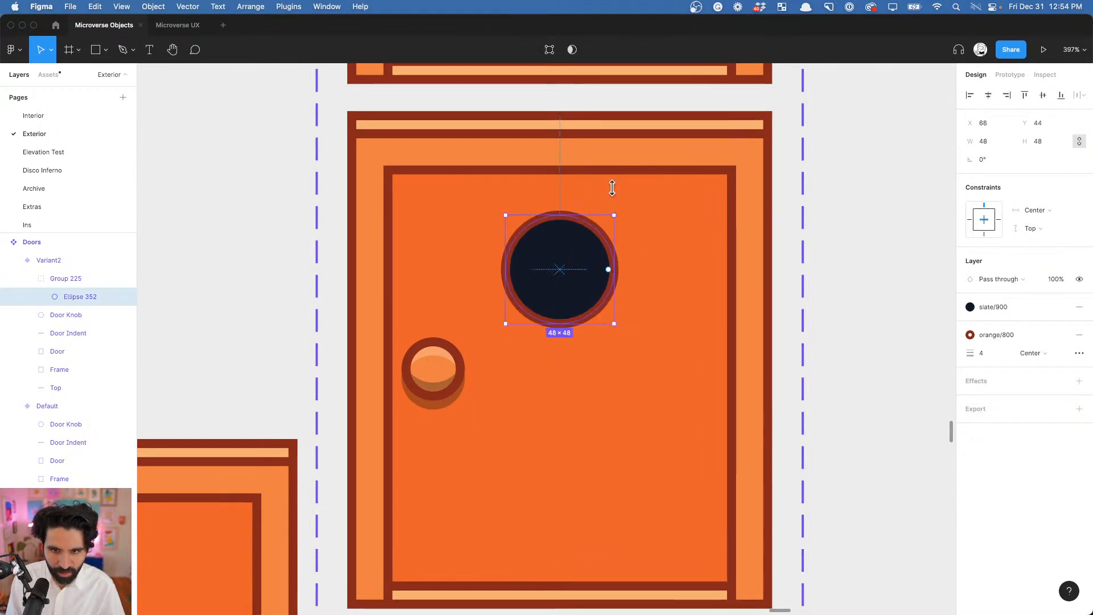
pyautogui.press('Down')
pyautogui.press('Down')
pyautogui.press('Down')
pyautogui.press('Up')
pyautogui.press('Up')
pyautogui.press('Up')
pyautogui.press('Up')
pyautogui.press('Up')
pyautogui.press('Up')
pyautogui.press('Up')
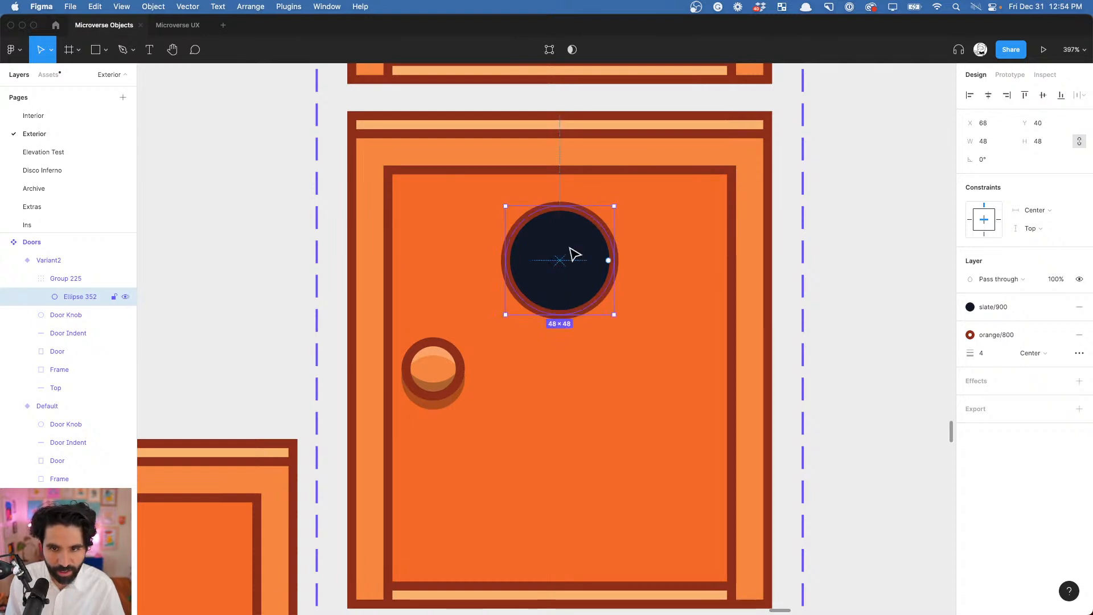
# - Duplicate the dark window circle, move the copy up to Y 36, and place it behind the original
pyautogui.hotkey('ctrl', 'd')
pyautogui.press('Up')
pyautogui.press('Up')
pyautogui.press('Up')
pyautogui.press('Up')
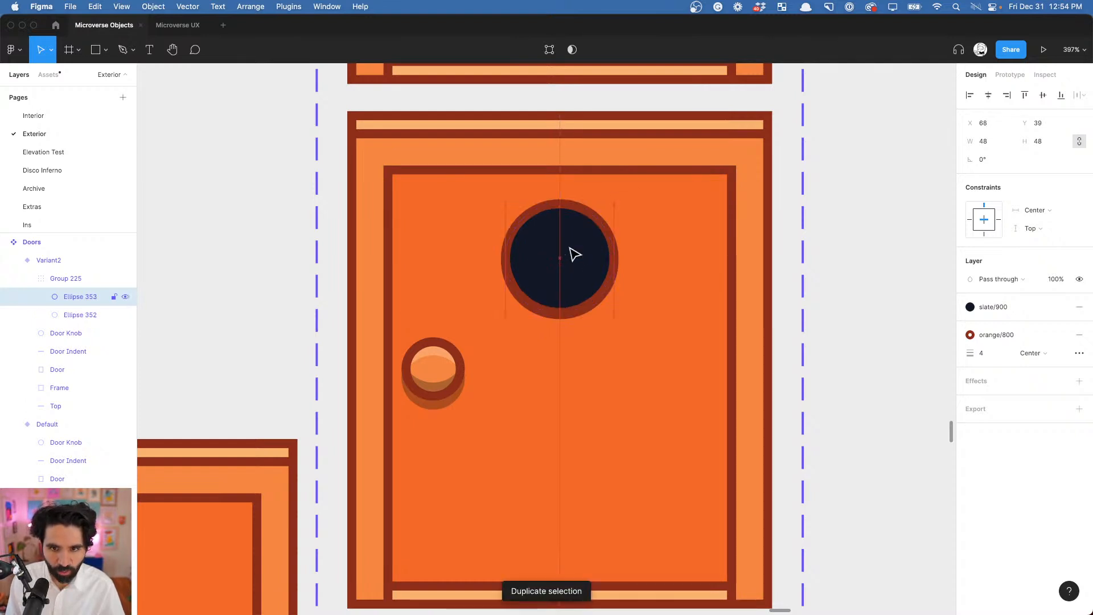
pyautogui.hotkey('ctrl', '[')
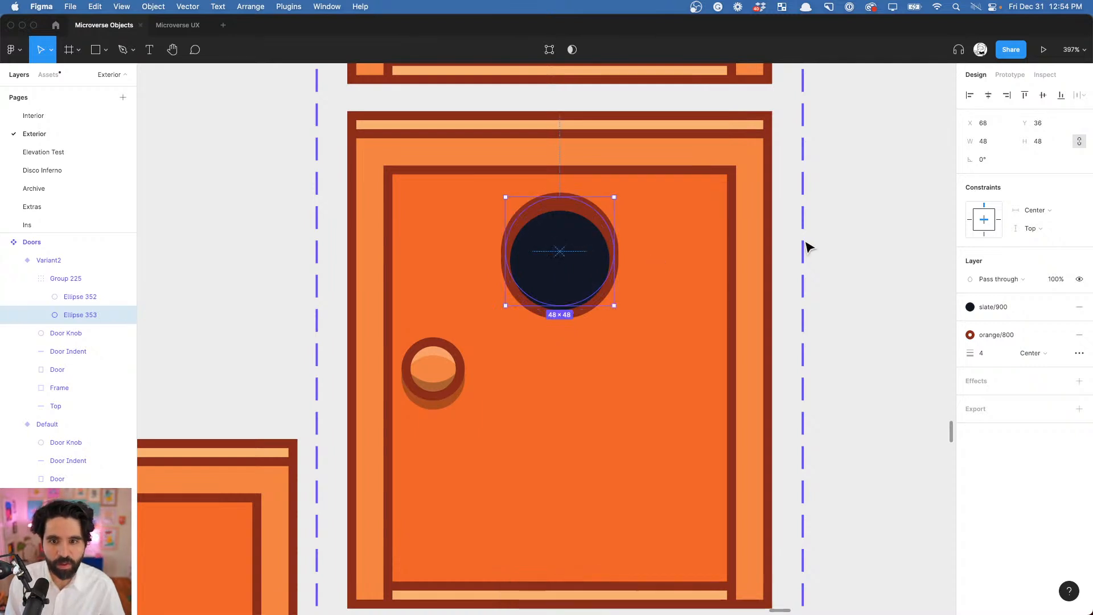
pyautogui.scroll(-5, 858, 241)
pyautogui.click(860, 242)
pyautogui.scroll(8, 749, 236)
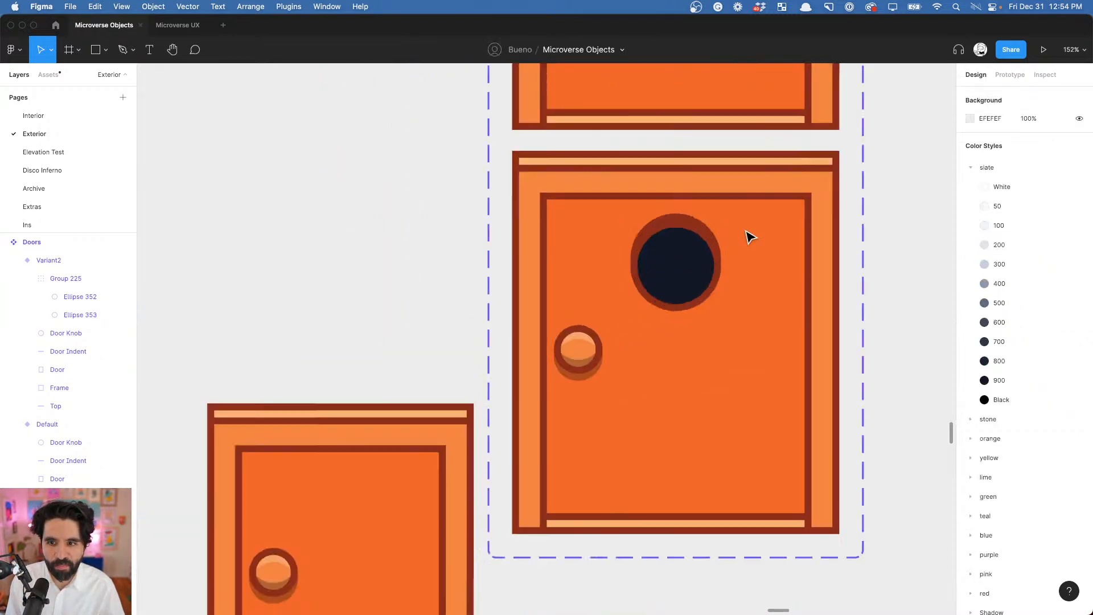
# - Move the rear copy of the window circle down to Y 44 so it sits below the front circle
pyautogui.click(653, 225)
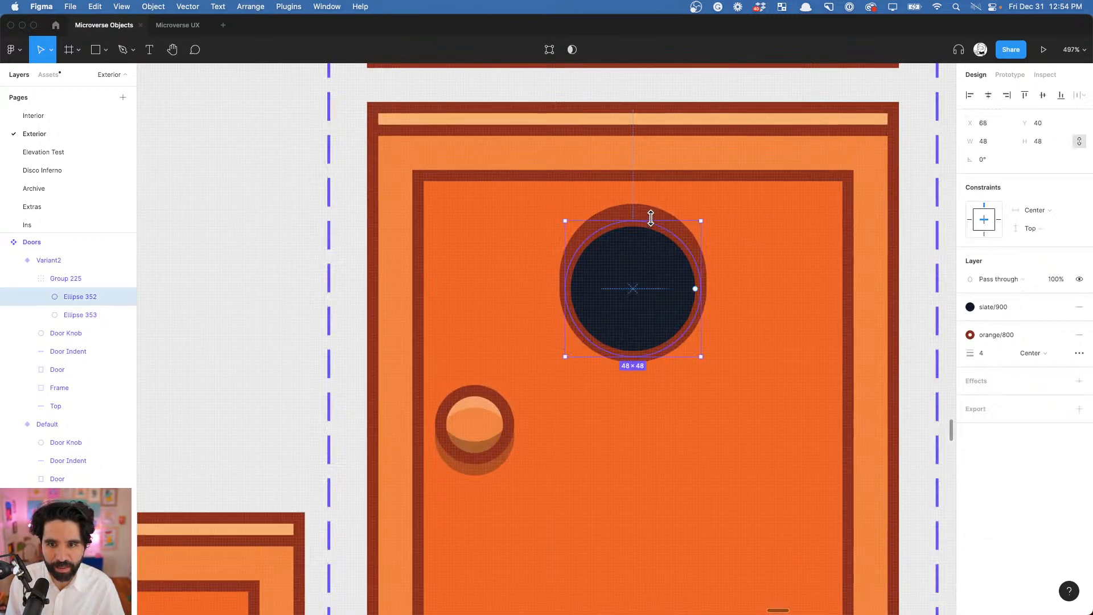
pyautogui.click(648, 213)
pyautogui.press('Down')
pyautogui.press('Down')
pyautogui.press('Down')
pyautogui.press('Down')
pyautogui.press('Down')
pyautogui.press('Down')
pyautogui.press('Down')
pyautogui.press('Down')
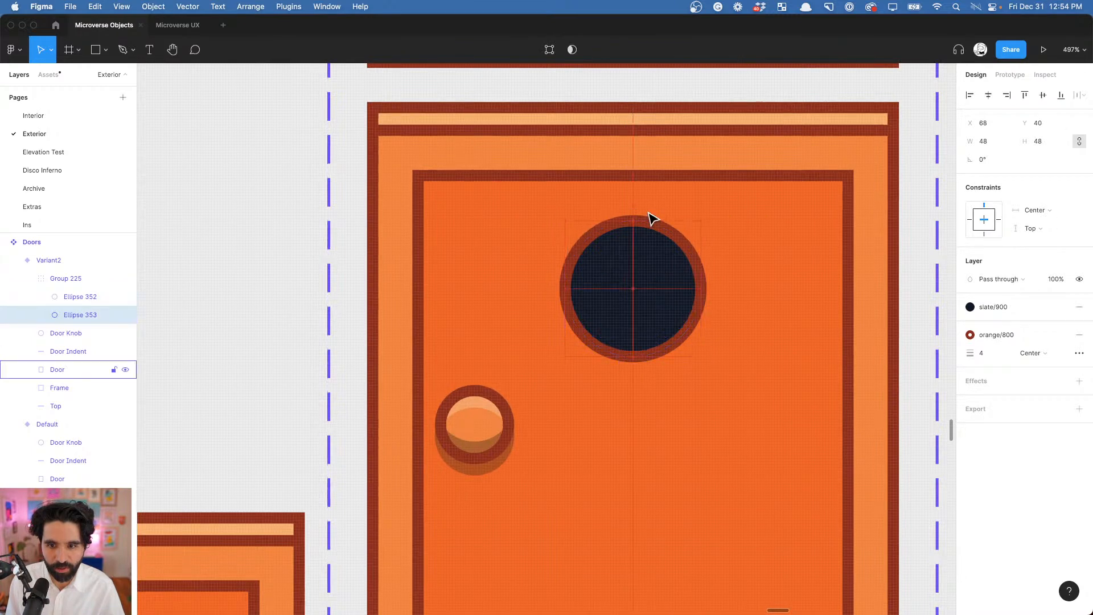
# - Try orange/500 as the rear window circle's stroke color, then change it to orange/700
pyautogui.click(1021, 334)
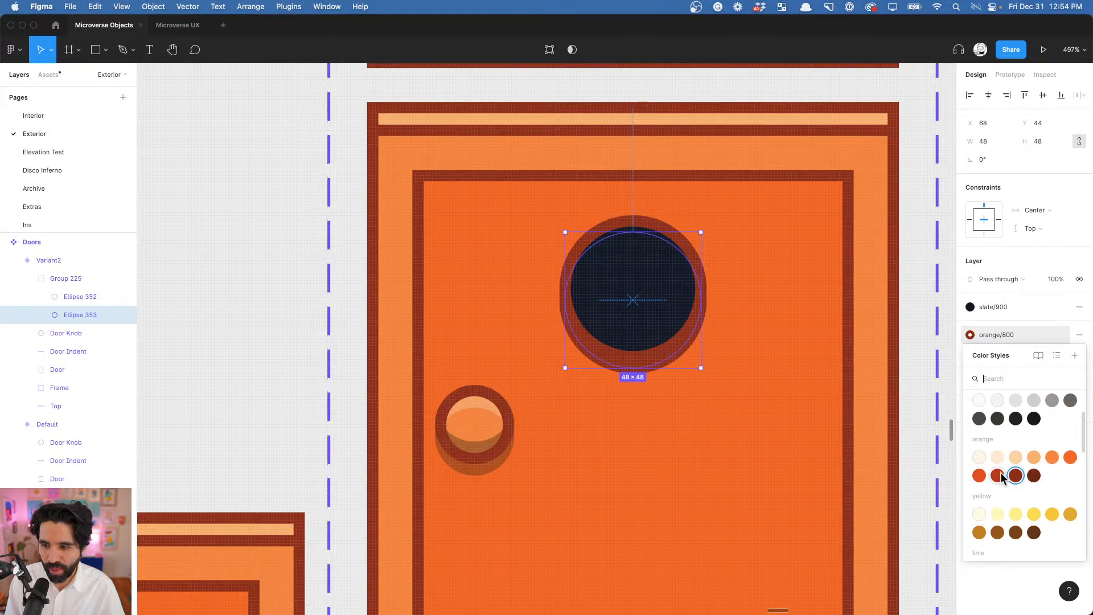
pyautogui.click(1070, 457)
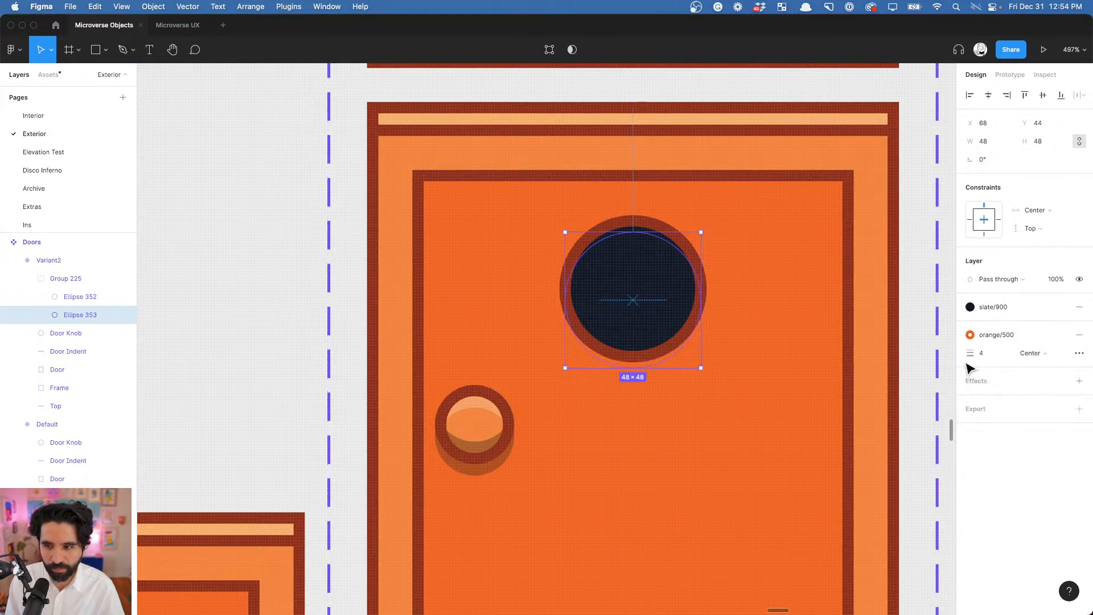
pyautogui.click(1010, 336)
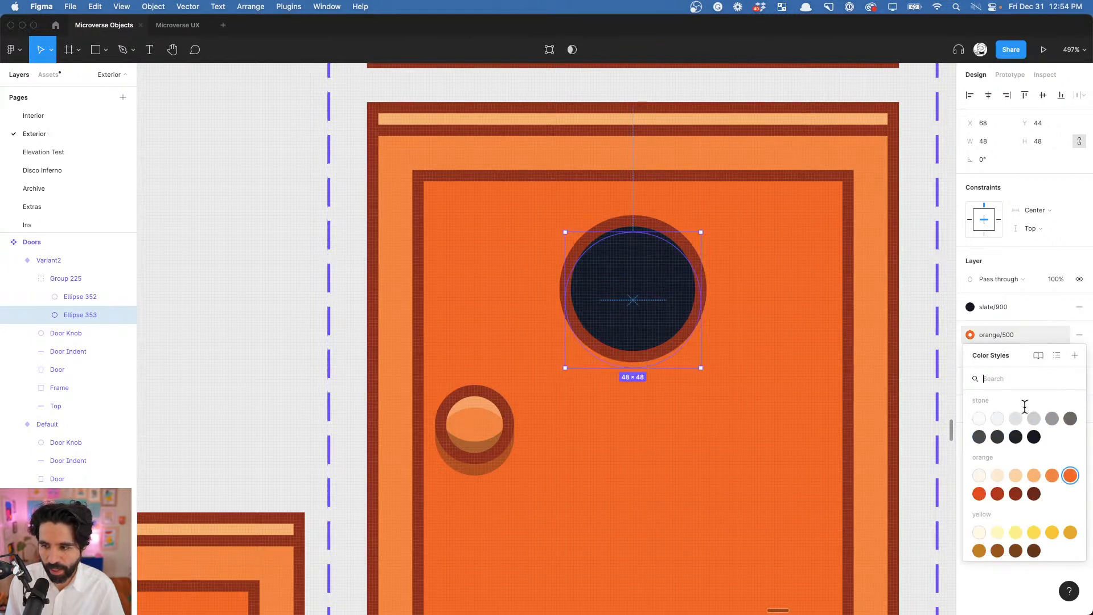
pyautogui.click(997, 495)
pyautogui.scroll(-5, 776, 371)
pyautogui.click(873, 332)
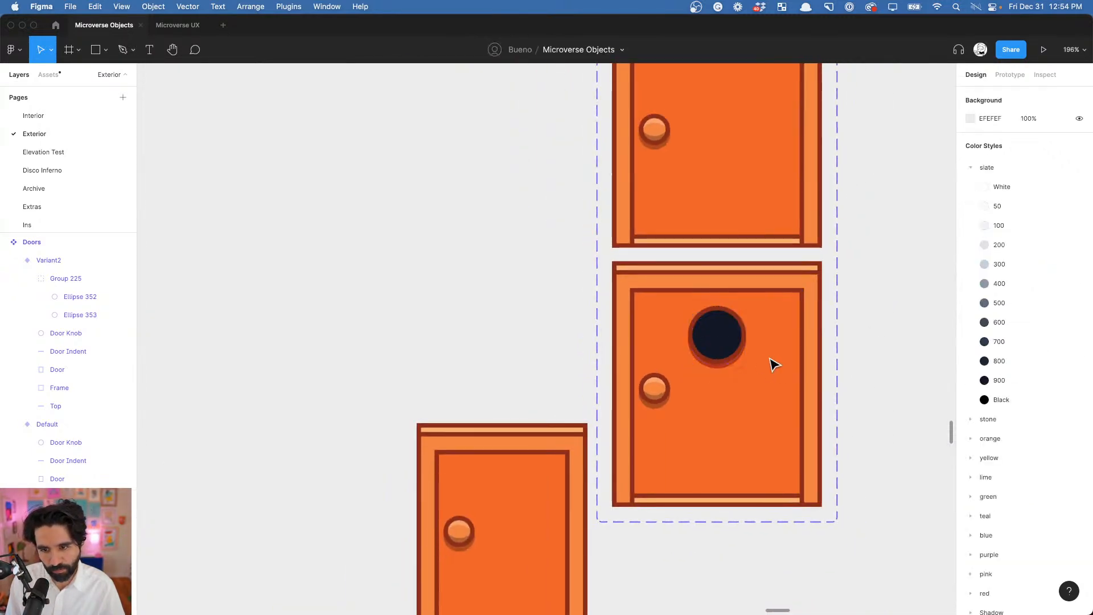
# - Delete the rear copy of the window circle
pyautogui.scroll(10, 786, 360)
pyautogui.click(650, 391)
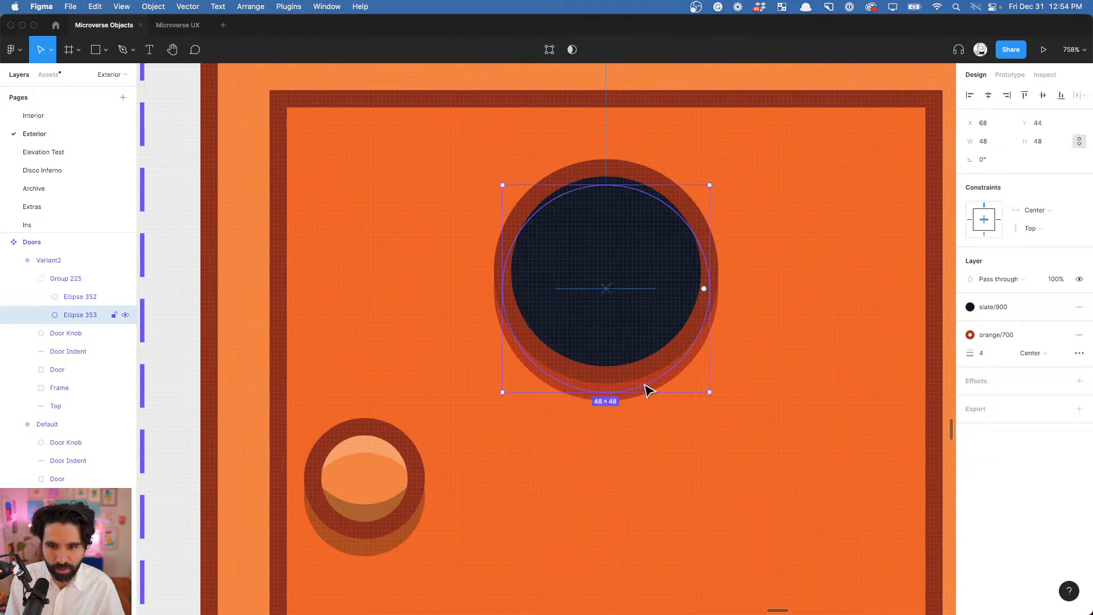
pyautogui.press('Delete')
pyautogui.scroll(-10, 803, 391)
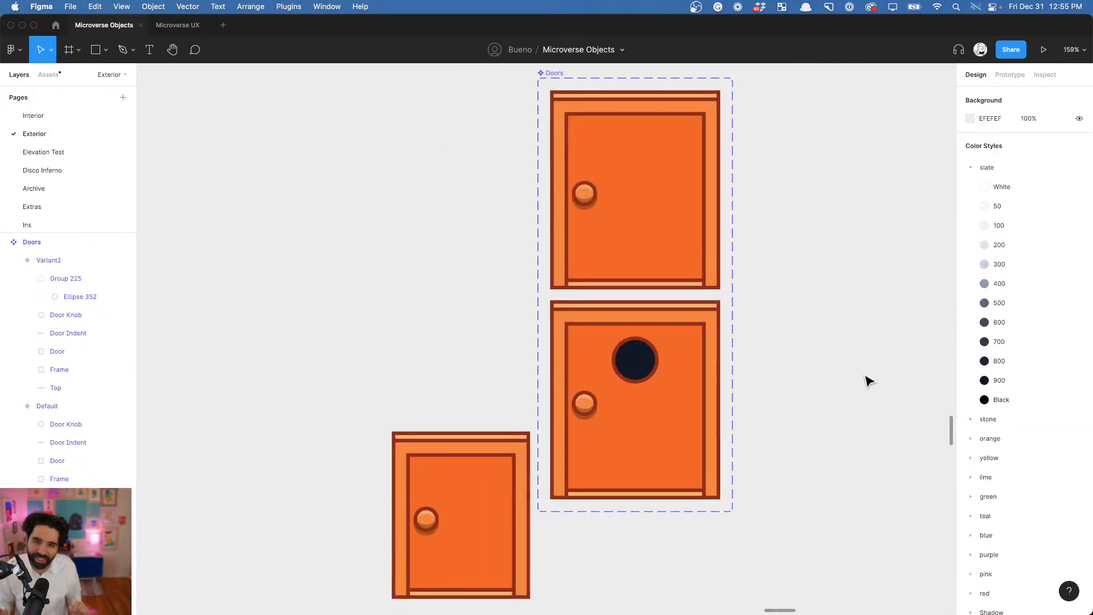
# - Move the standalone door instance away from the Doors component set to X 17008, Y 1214
pyautogui.scroll(-3, 869, 381)
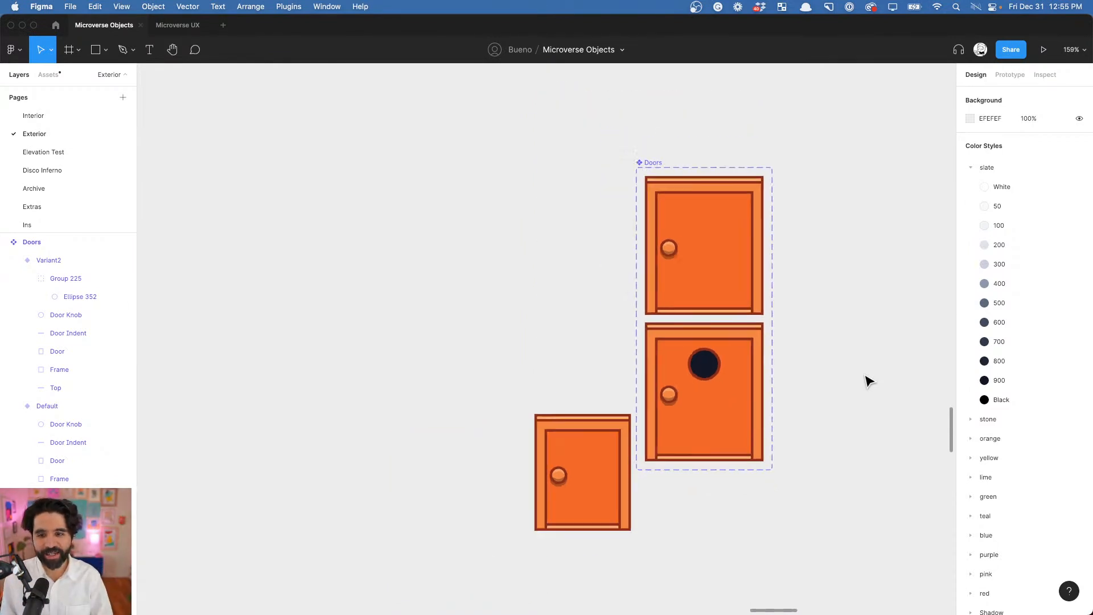
pyautogui.click(703, 364)
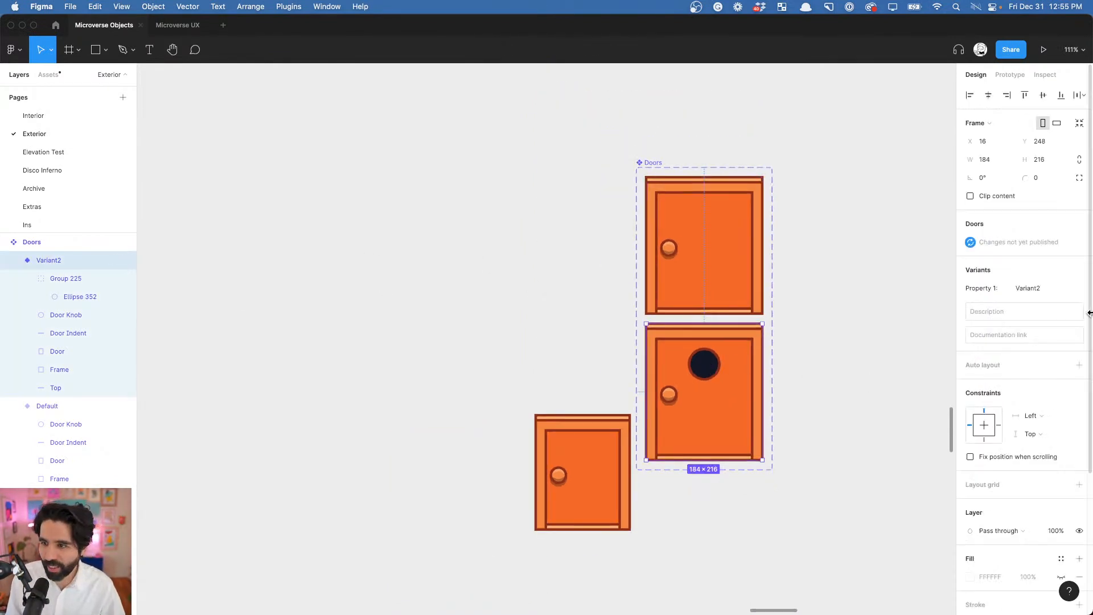
pyautogui.click(684, 241)
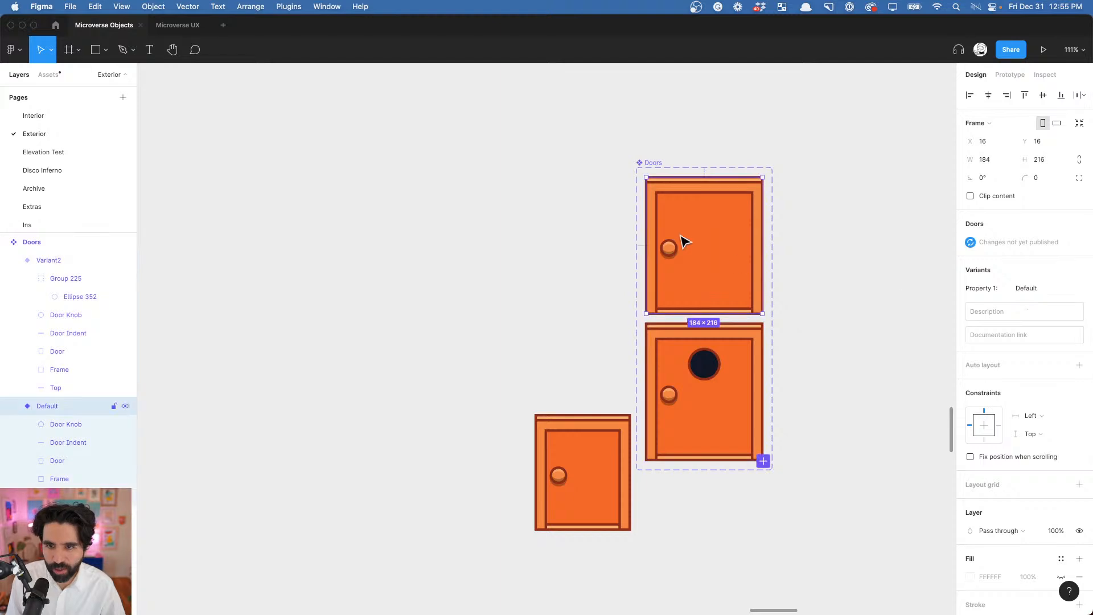
pyautogui.click(658, 166)
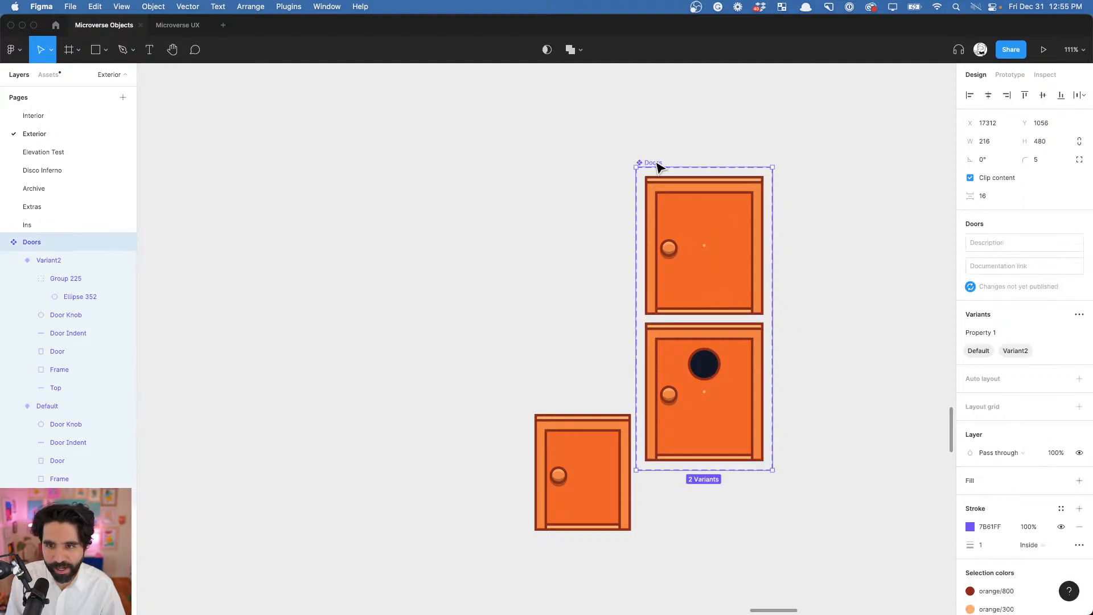
pyautogui.click(595, 445)
pyautogui.moveTo(595, 444); pyautogui.dragTo(500, 293)
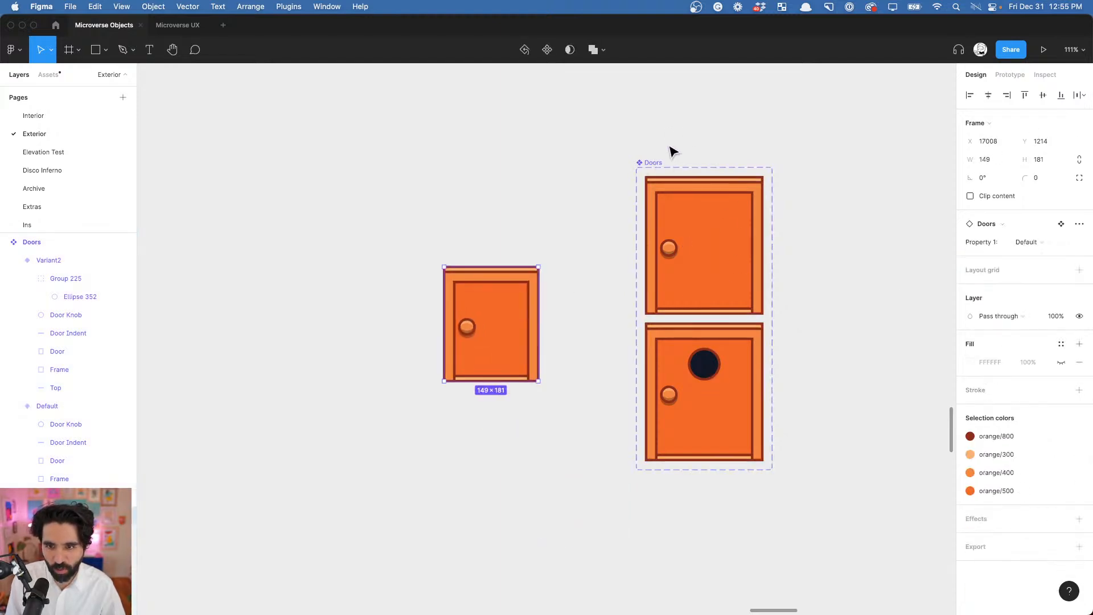
# - Rename the Doors component set's variant property from Property 1 to Shape
pyautogui.click(664, 166)
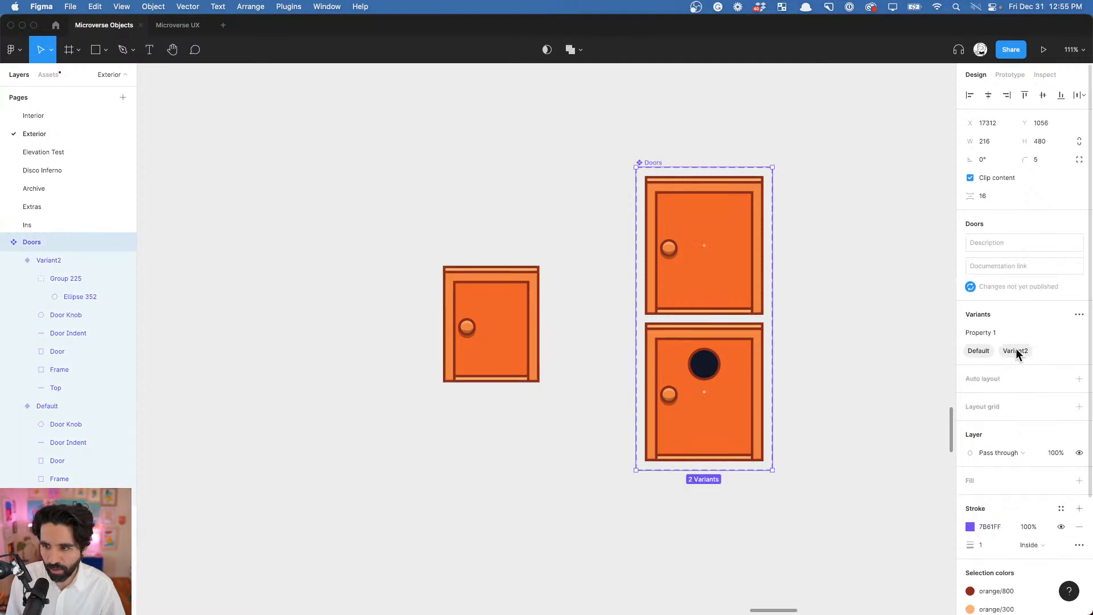
pyautogui.click(1006, 330)
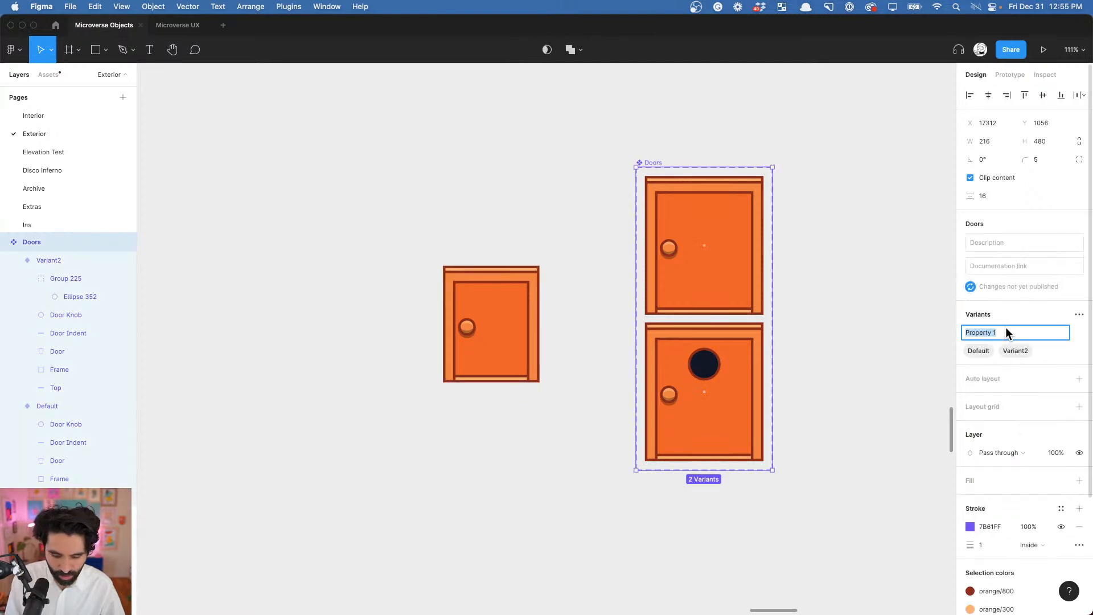
pyautogui.write('Frame')
pyautogui.press('super+a')
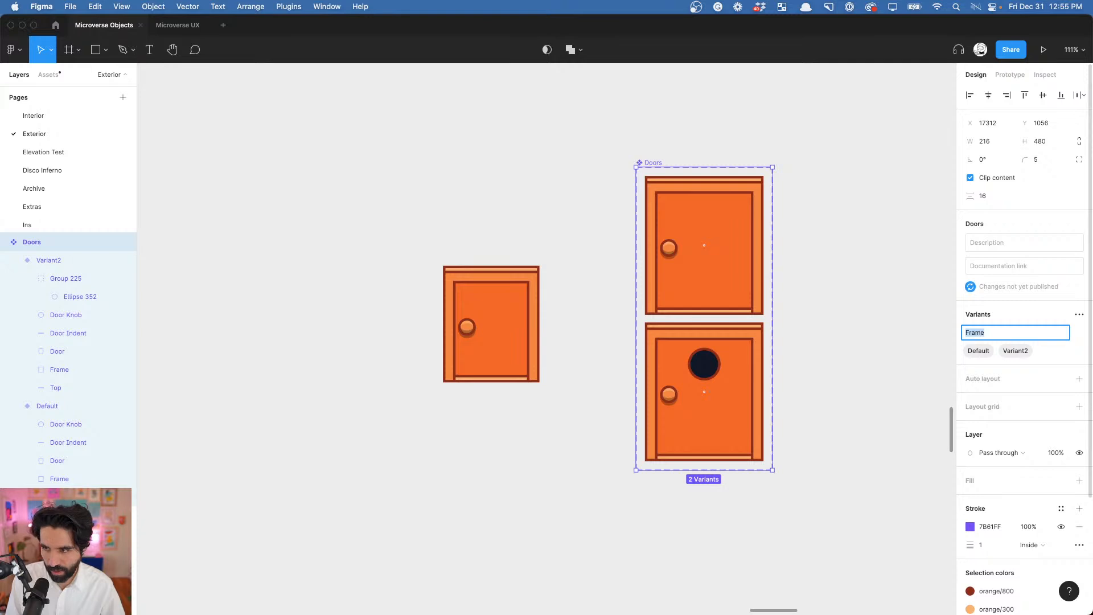
pyautogui.write('Shape')
pyautogui.press('Return')
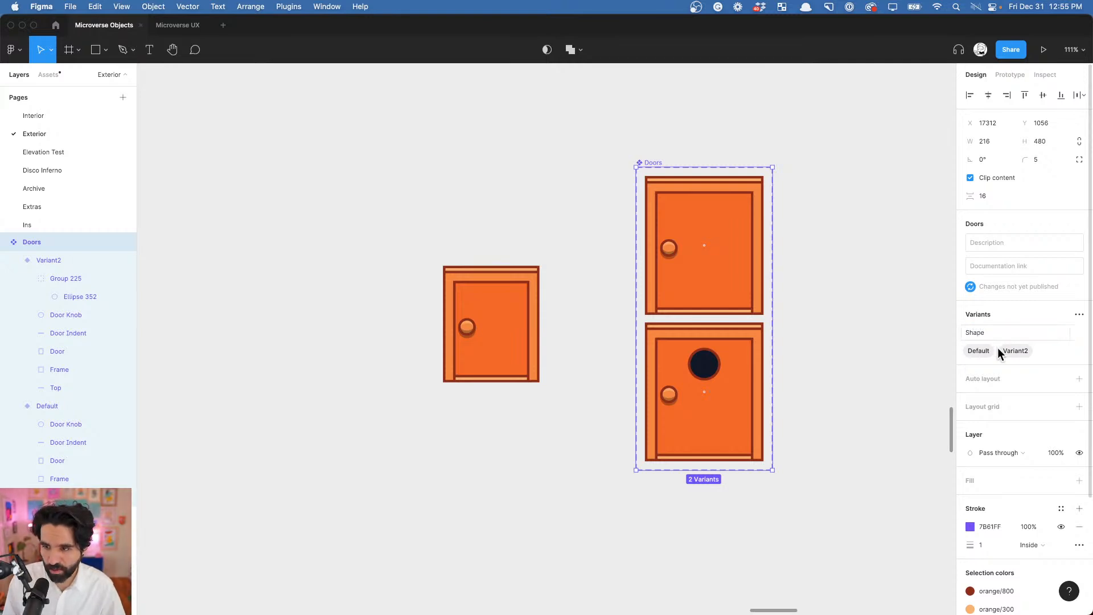
# - Rename both Shape values of the Doors component set, Default and Variant2, as Square
pyautogui.doubleClick(979, 350)
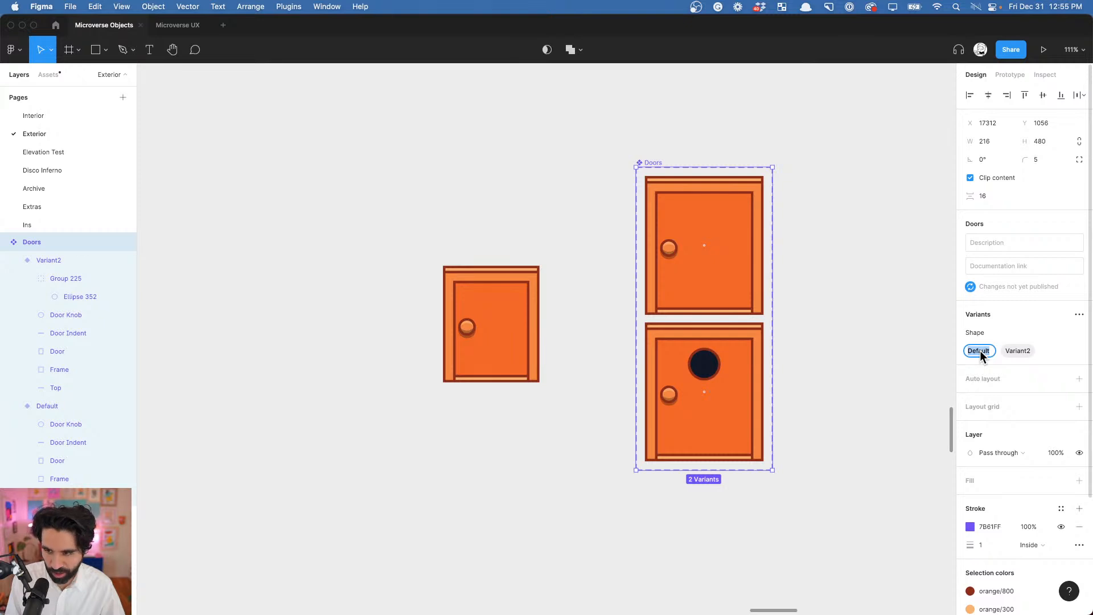
pyautogui.write('Square')
pyautogui.press('Return')
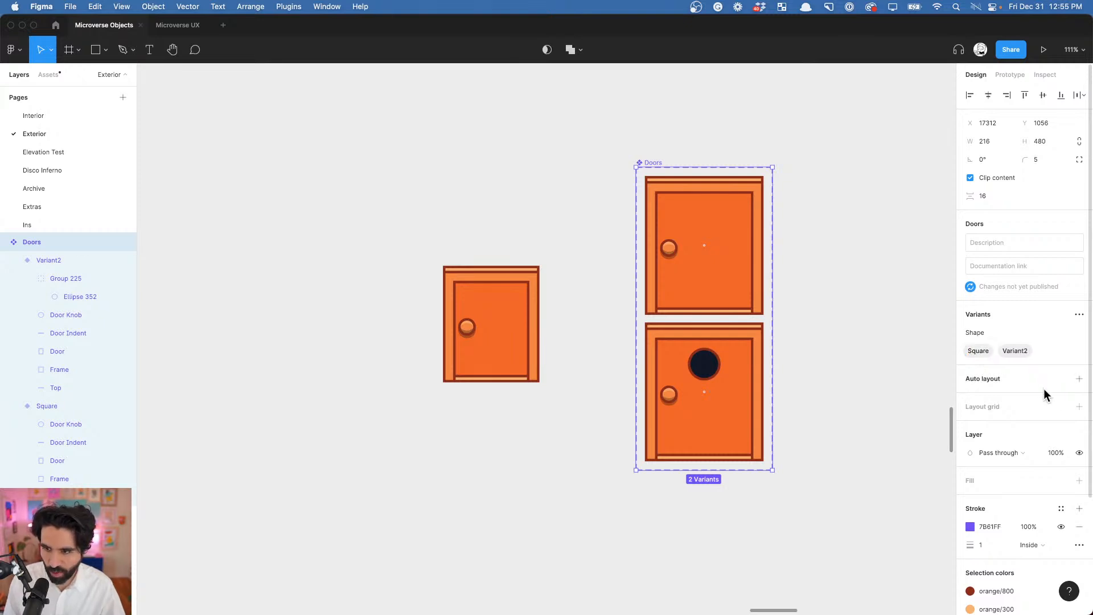
pyautogui.doubleClick(1016, 350)
pyautogui.write('Squaere')
pyautogui.press('Return')
pyautogui.doubleClick(1015, 351)
pyautogui.write('Square')
pyautogui.press('Return')
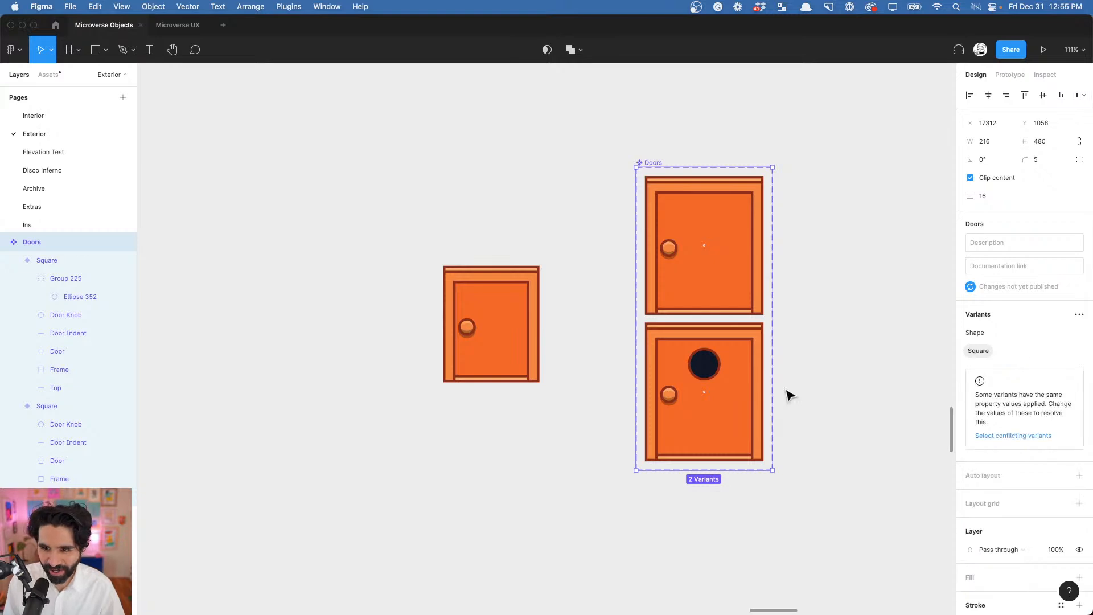
# - Add a second variant property named Window to the Doors component set
pyautogui.click(727, 373)
pyautogui.click(791, 251)
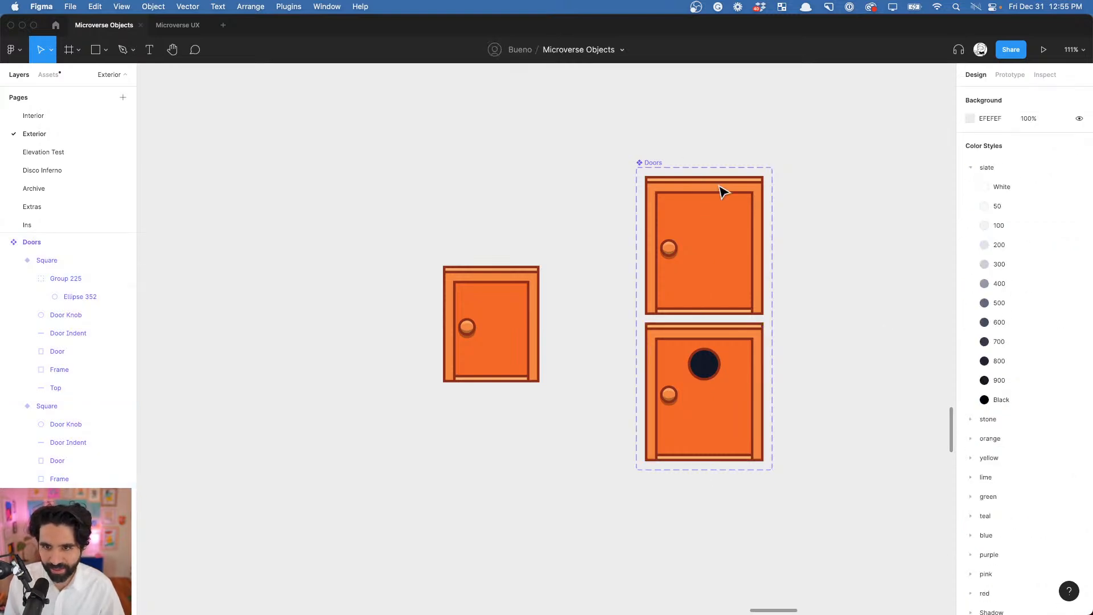
pyautogui.click(650, 164)
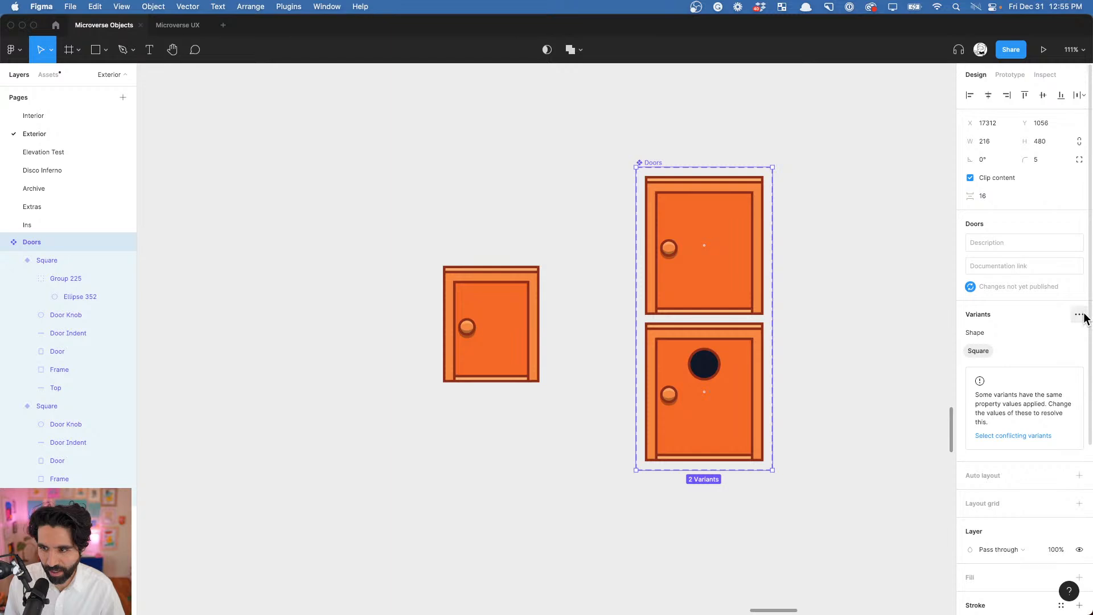
pyautogui.click(1081, 316)
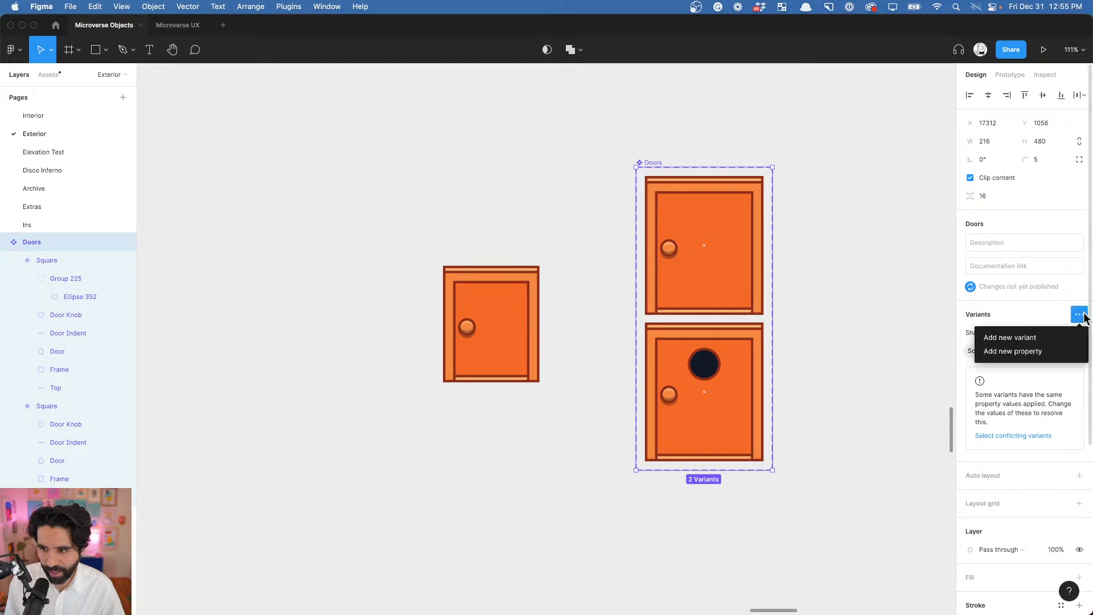
pyautogui.click(1066, 352)
pyautogui.write('Windo')
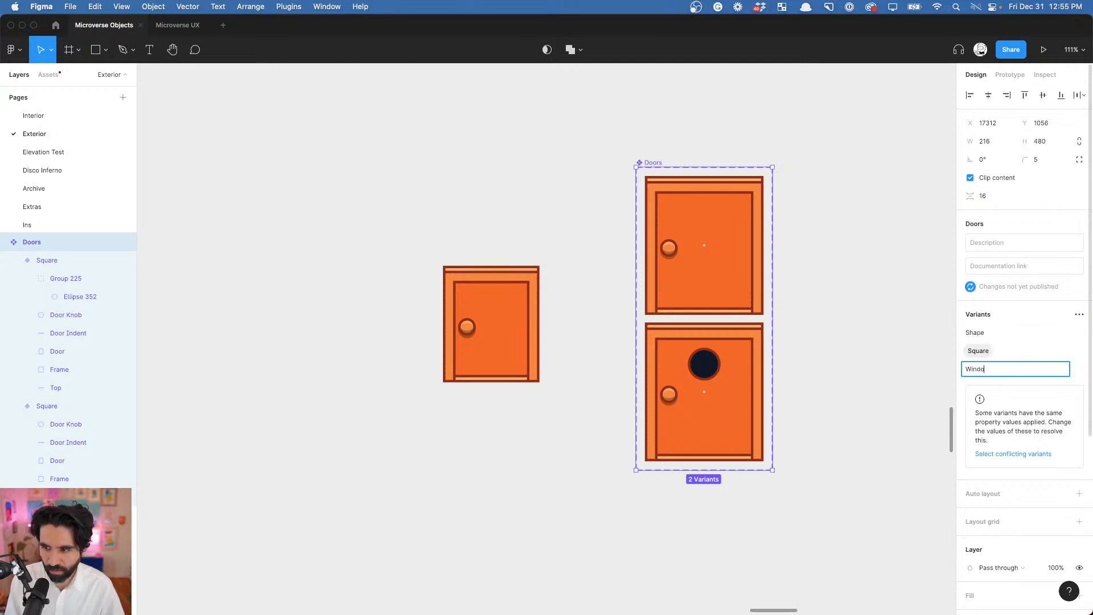
pyautogui.write('w')
pyautogui.press('Return')
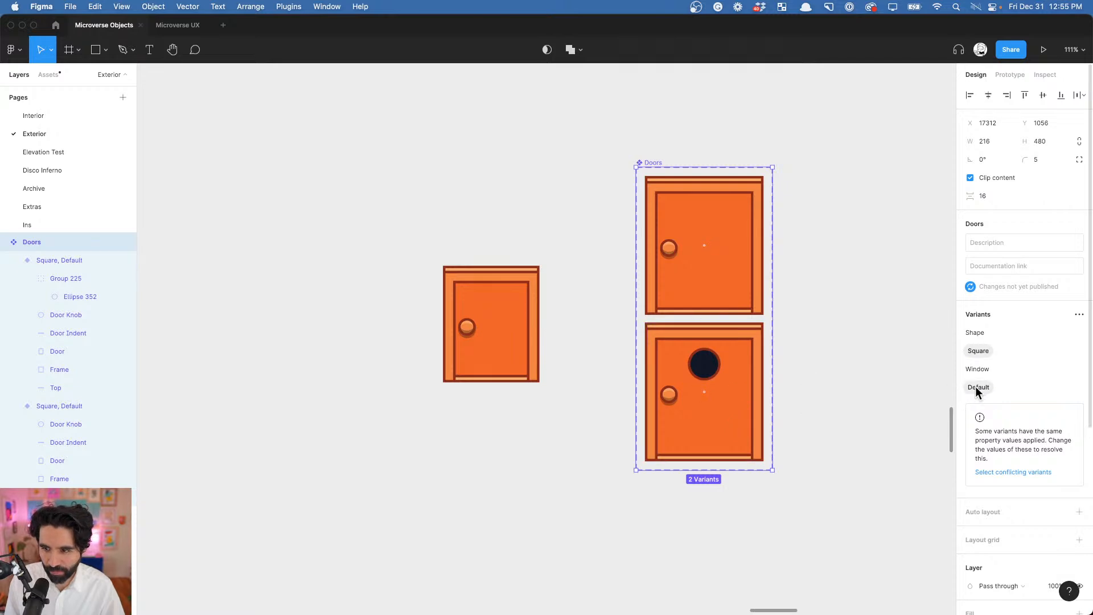
# - Set the Window value to Nope for the plain door variant and Yep for the round-window variant
pyautogui.click(975, 387)
pyautogui.write('Nope')
pyautogui.press('Return')
pyautogui.click(726, 436)
pyautogui.click(1041, 305)
pyautogui.write('Yep')
pyautogui.press('Return')
pyautogui.click(912, 388)
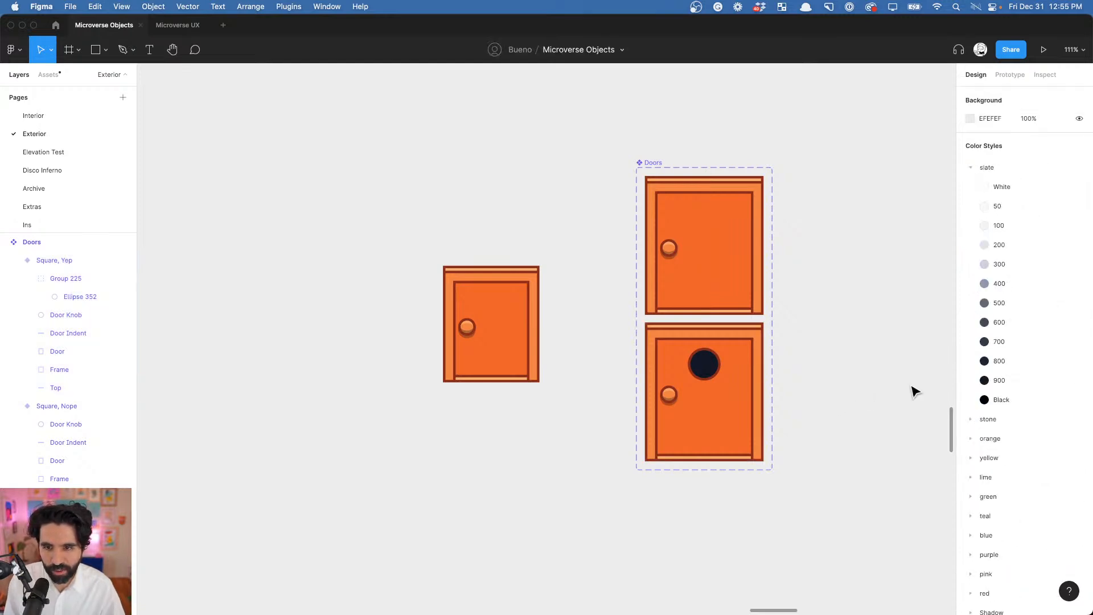
# - Switch the standalone door instance's Window property to Yep, then back to Nope
pyautogui.click(515, 320)
pyautogui.click(1022, 260)
pyautogui.click(1038, 275)
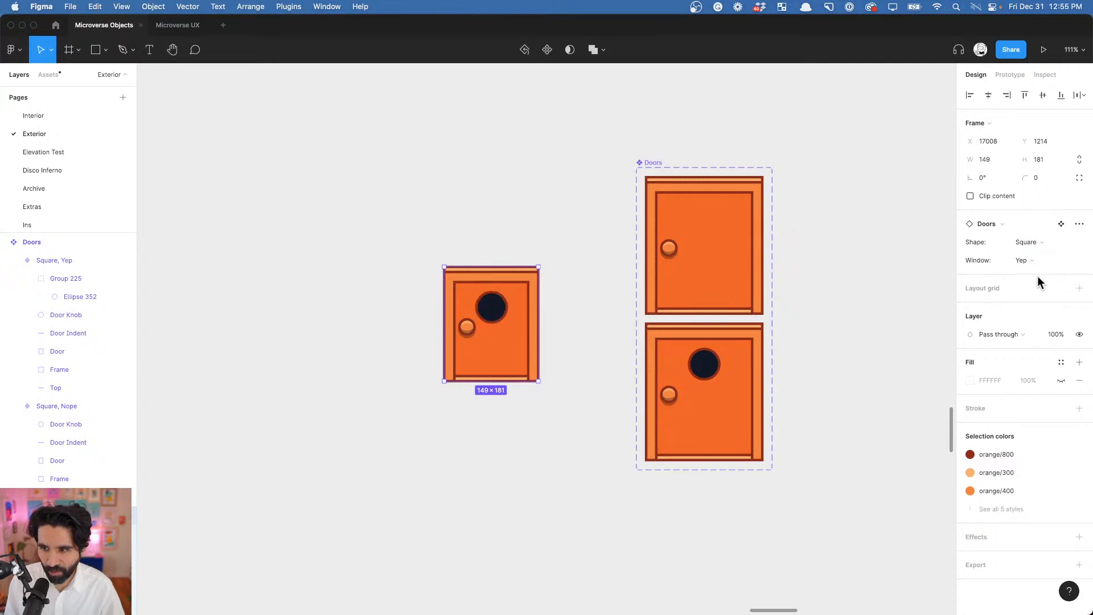
pyautogui.click(1025, 260)
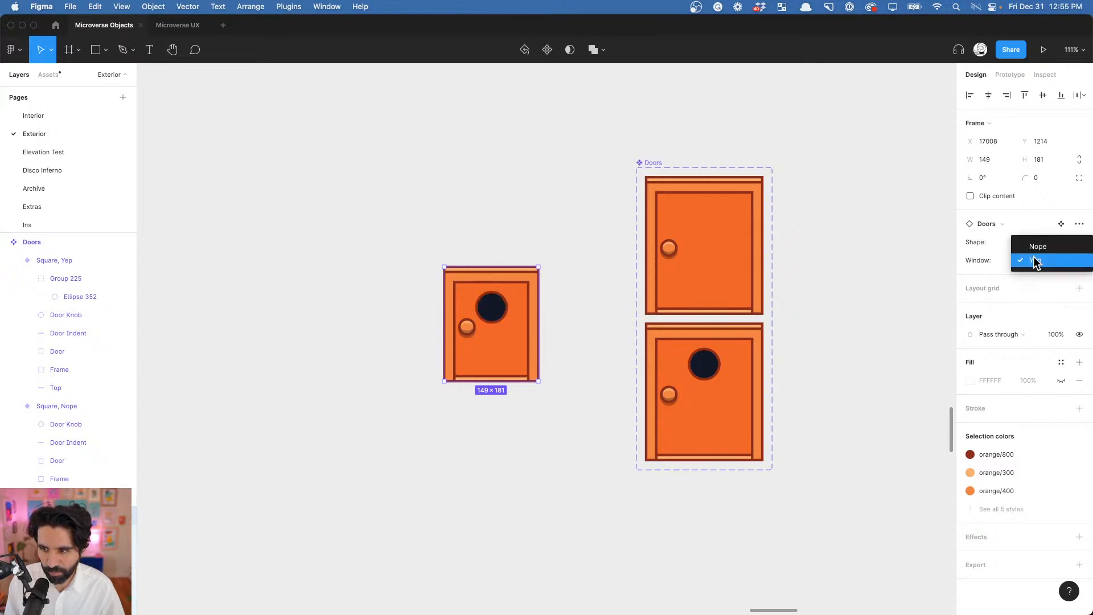
pyautogui.click(1042, 245)
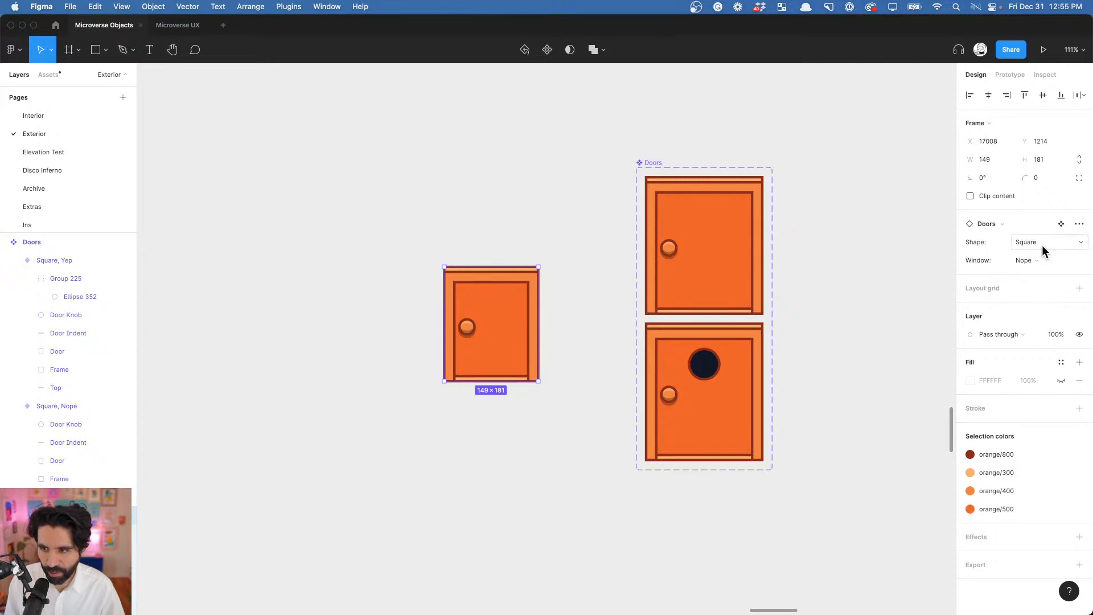
# - Change the plain door variant's Window value to No
pyautogui.click(758, 302)
pyautogui.click(1039, 309)
pyautogui.write('Y')
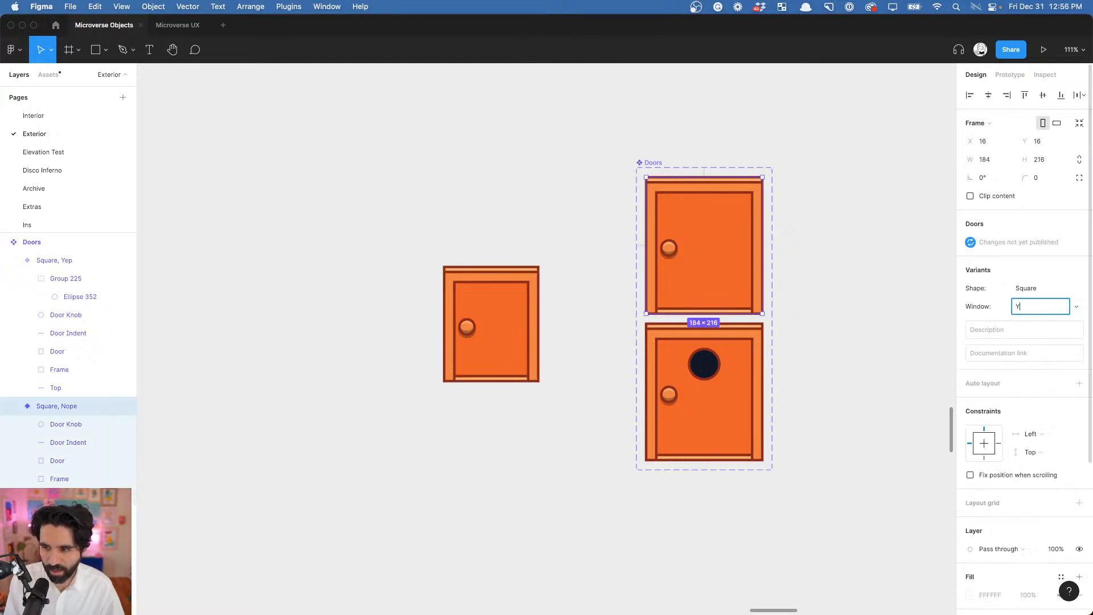
pyautogui.write('Nope')
pyautogui.press('Return')
pyautogui.click(1040, 309)
pyautogui.write('No')
pyautogui.press('Return')
# - Change the Window value of the variant with the round window to Yes
pyautogui.click(760, 454)
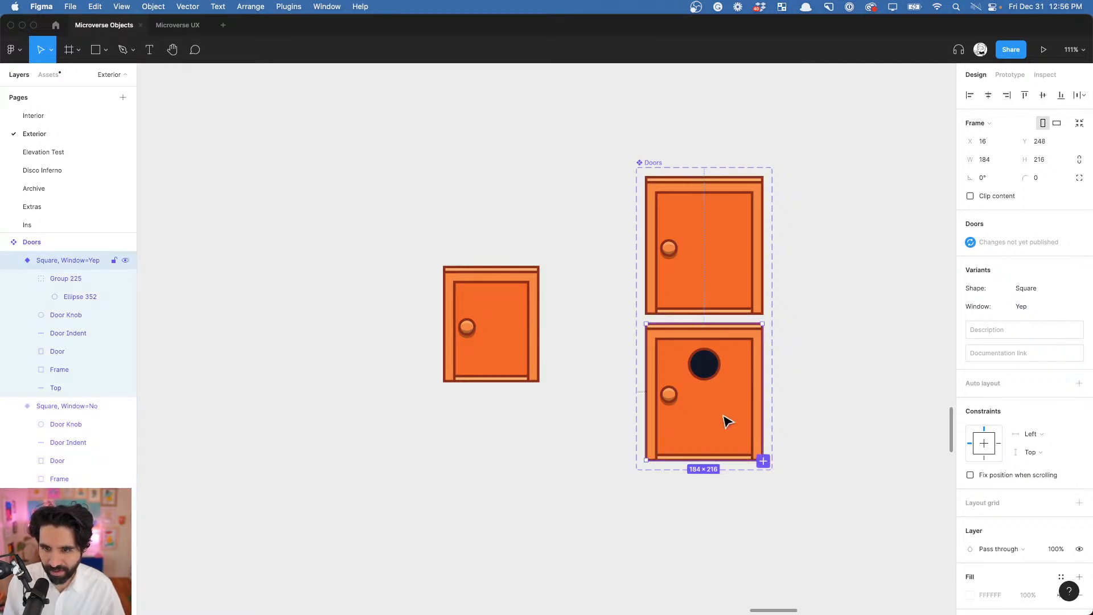
pyautogui.click(1043, 306)
pyautogui.write('Yes')
pyautogui.press('Return')
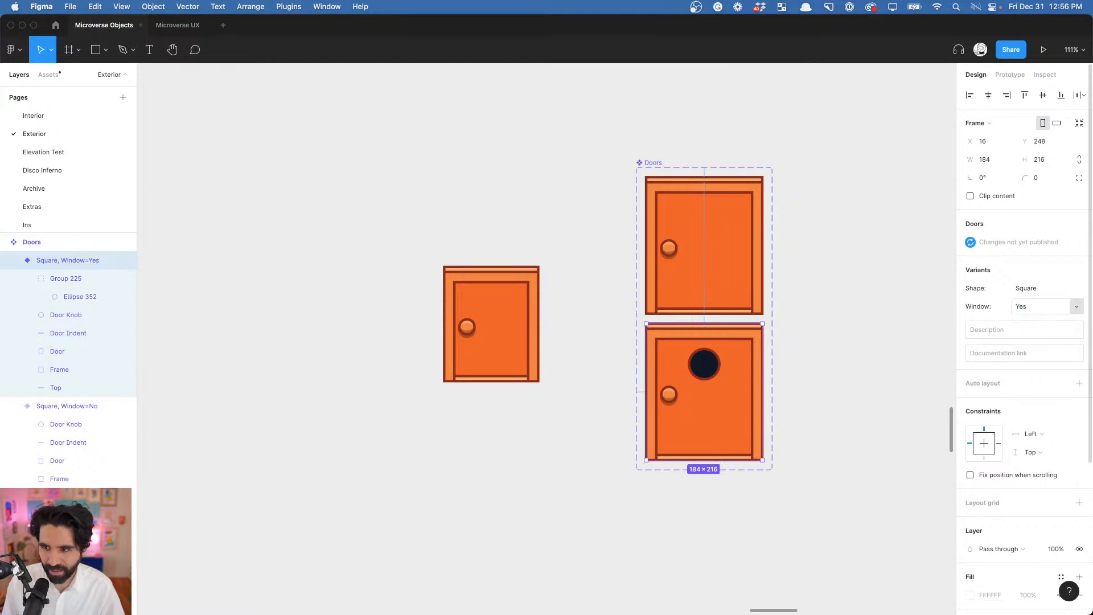
# - Test the Window toggle on the standalone door instance by switching it on and off repeatedly, ending with it off
pyautogui.click(511, 316)
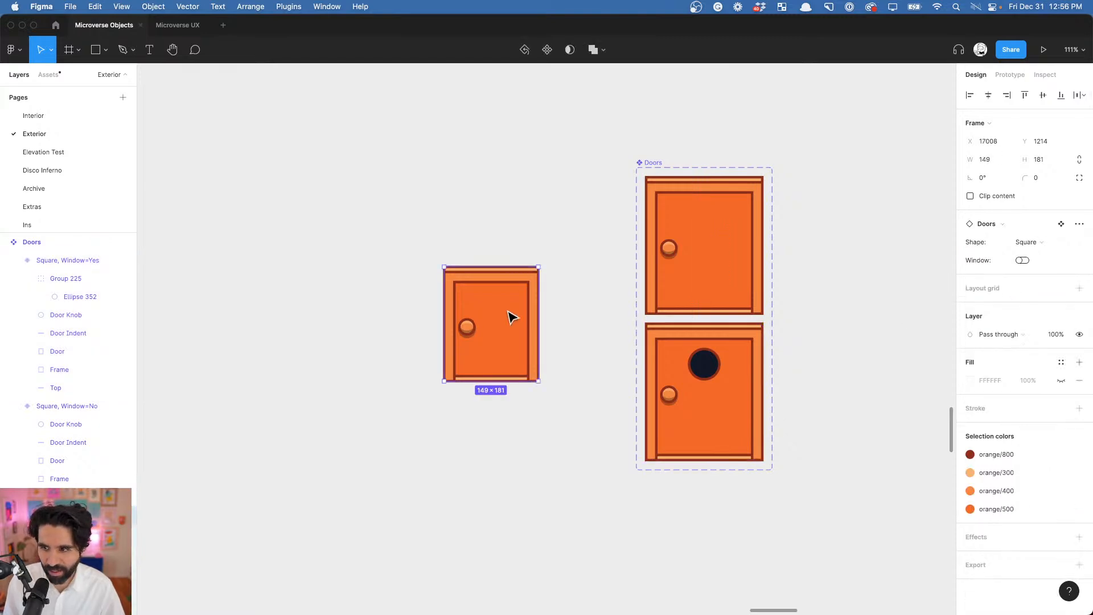
pyautogui.click(1023, 261)
pyautogui.click(1023, 261)
pyautogui.click(1023, 261)
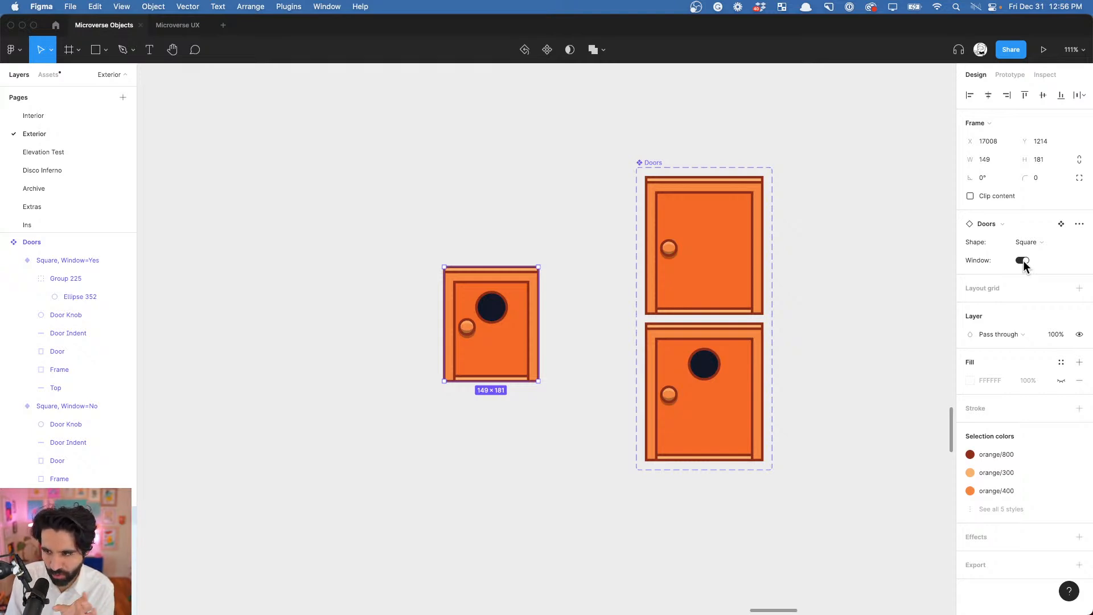
pyautogui.click(1023, 261)
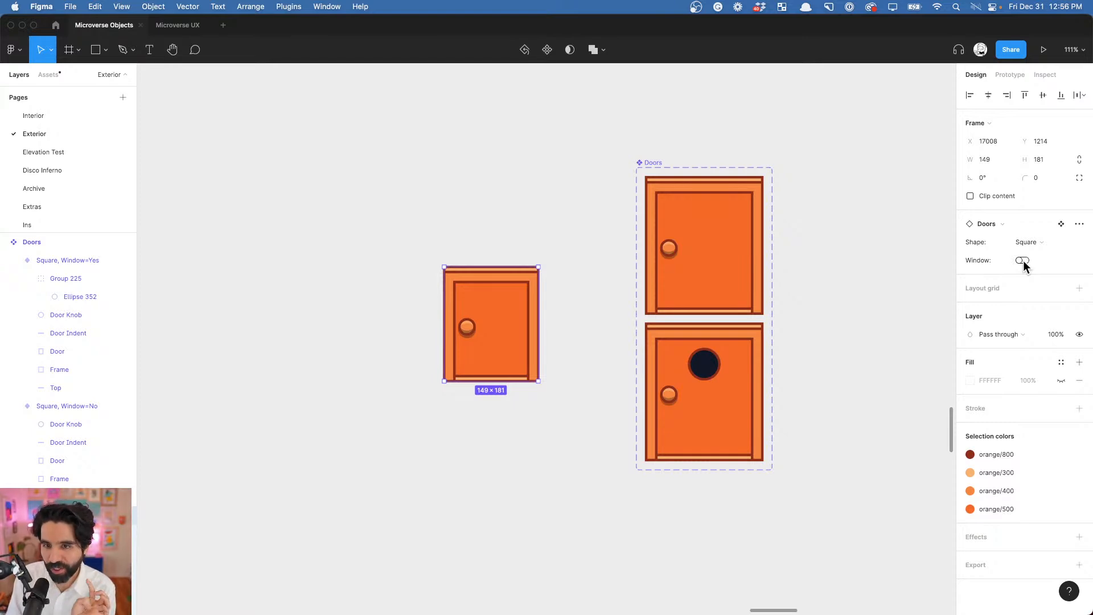
pyautogui.click(1023, 261)
pyautogui.click(1024, 261)
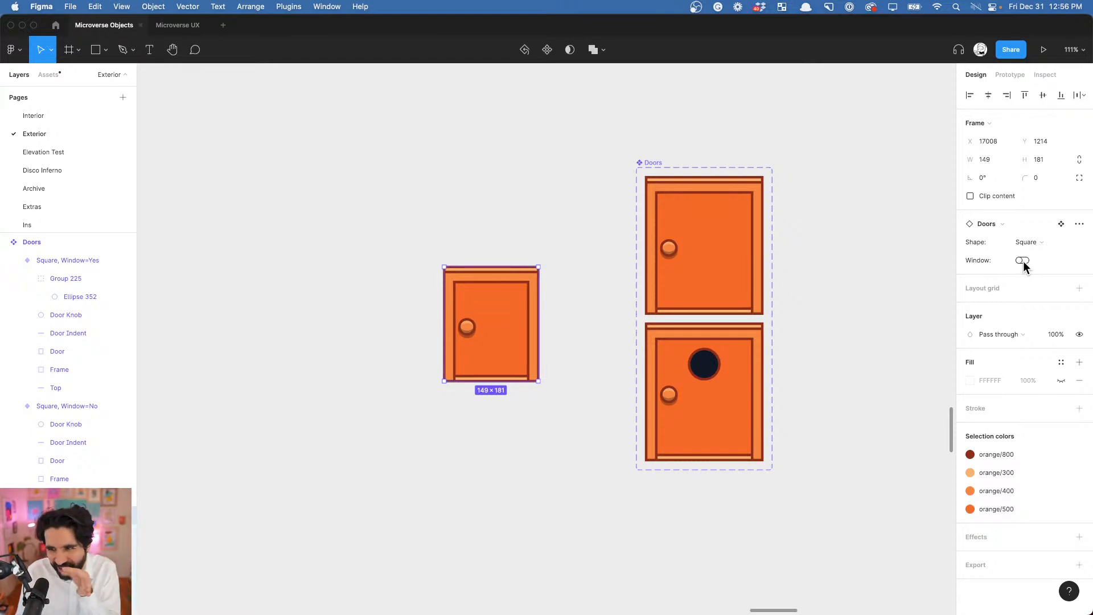
pyautogui.click(1024, 262)
pyautogui.click(1024, 262)
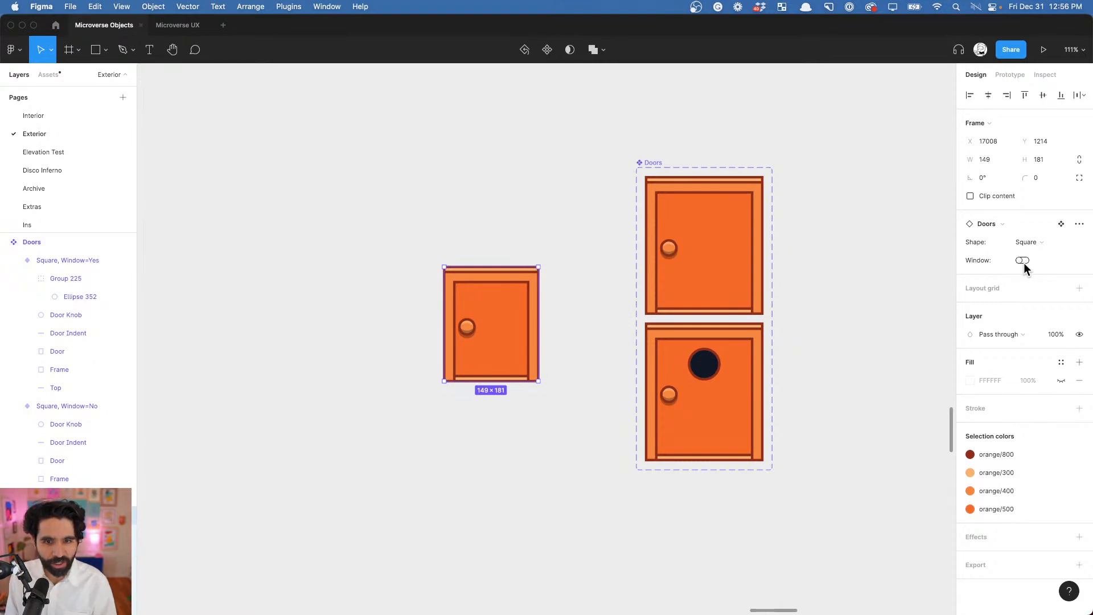
# - Try to reset the standalone door instance's size and turn its Window property on
pyautogui.click(1082, 226)
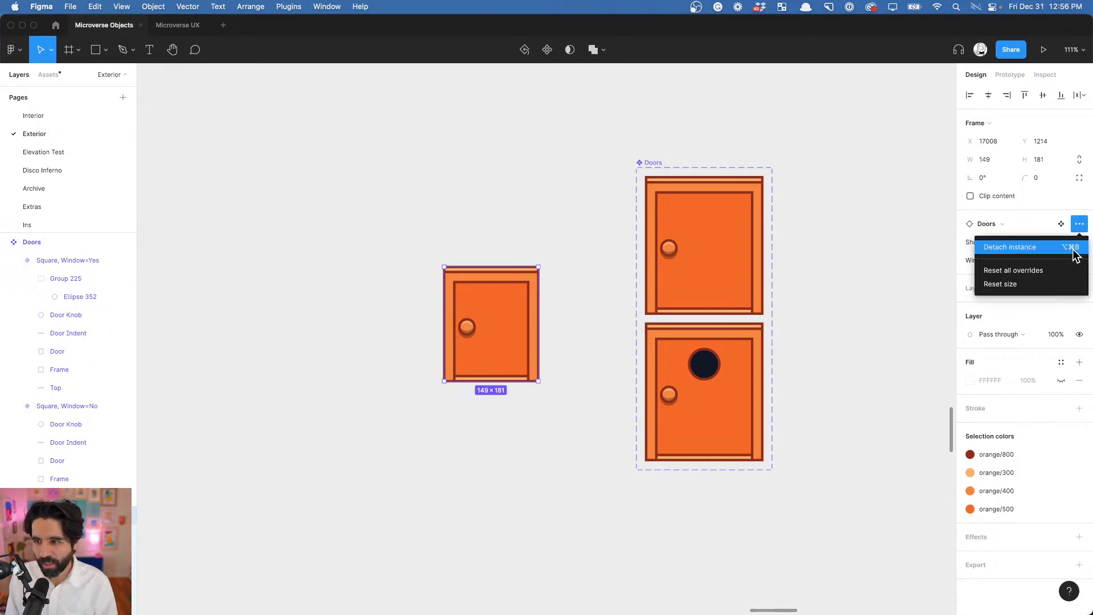
pyautogui.click(1061, 283)
pyautogui.click(1023, 261)
pyautogui.click(1023, 260)
pyautogui.click(1023, 261)
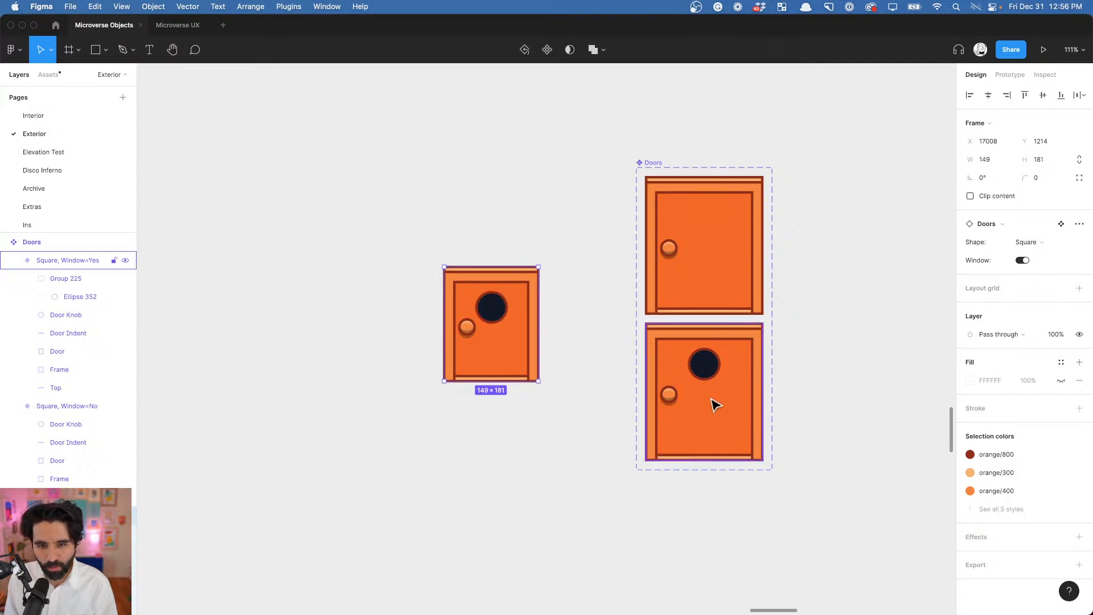
# - Reset all overrides on the standalone door instance and test its Window toggle, leaving it on
pyautogui.click(1080, 223)
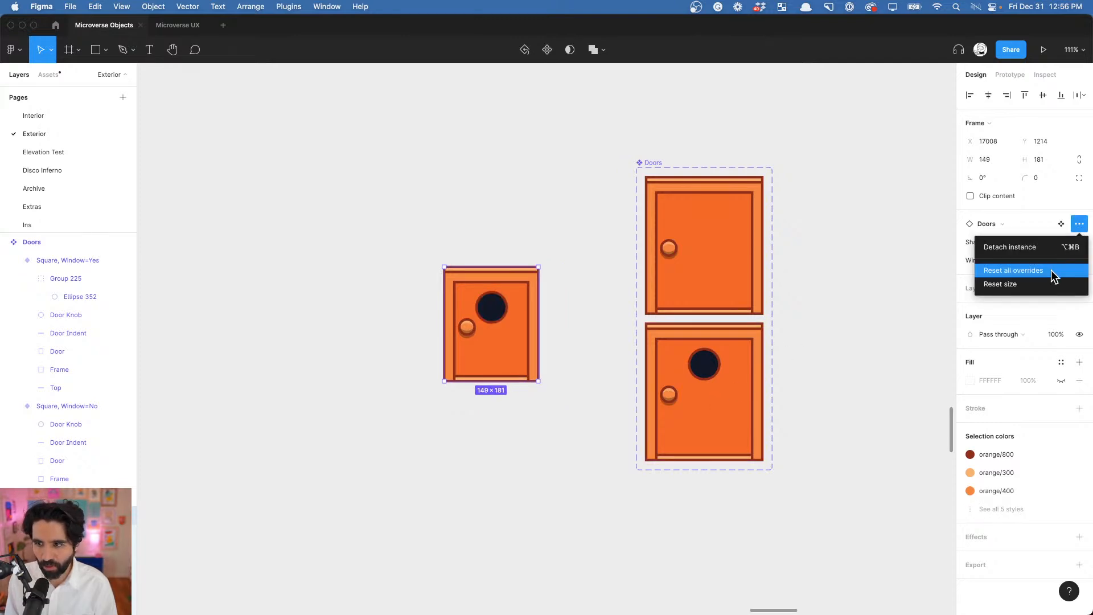
pyautogui.click(1051, 270)
pyautogui.click(1020, 261)
pyautogui.click(1020, 260)
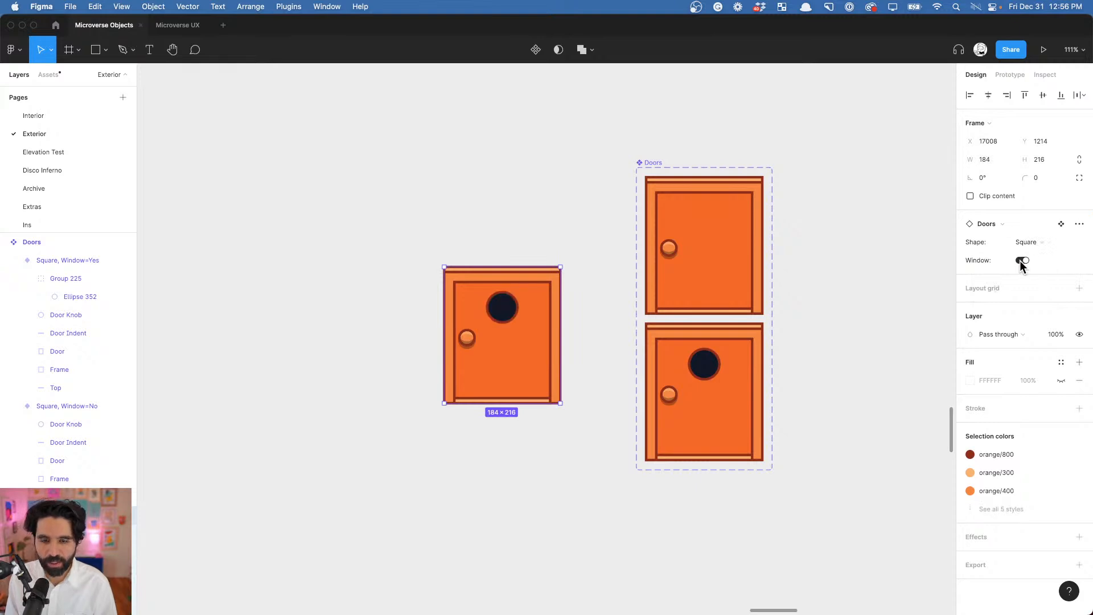
pyautogui.click(1020, 261)
pyautogui.click(1020, 261)
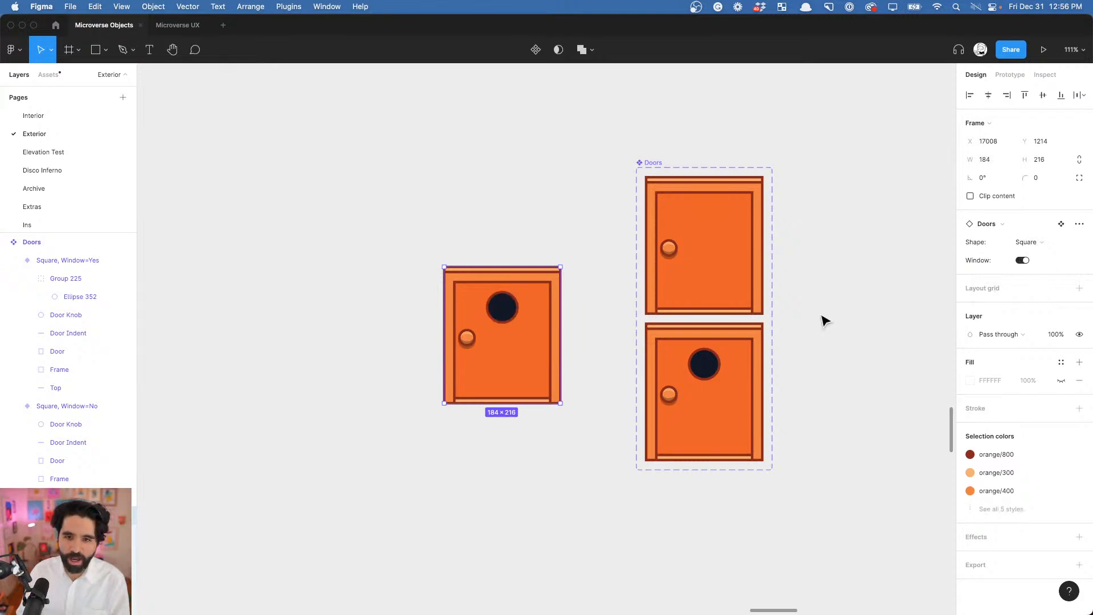
# - Duplicate the windowless square variant within the Doors set and set the copy's Shape to Round
pyautogui.scroll(-5, 823, 317)
pyautogui.click(835, 304)
pyautogui.hscroll(2, 791, 306)
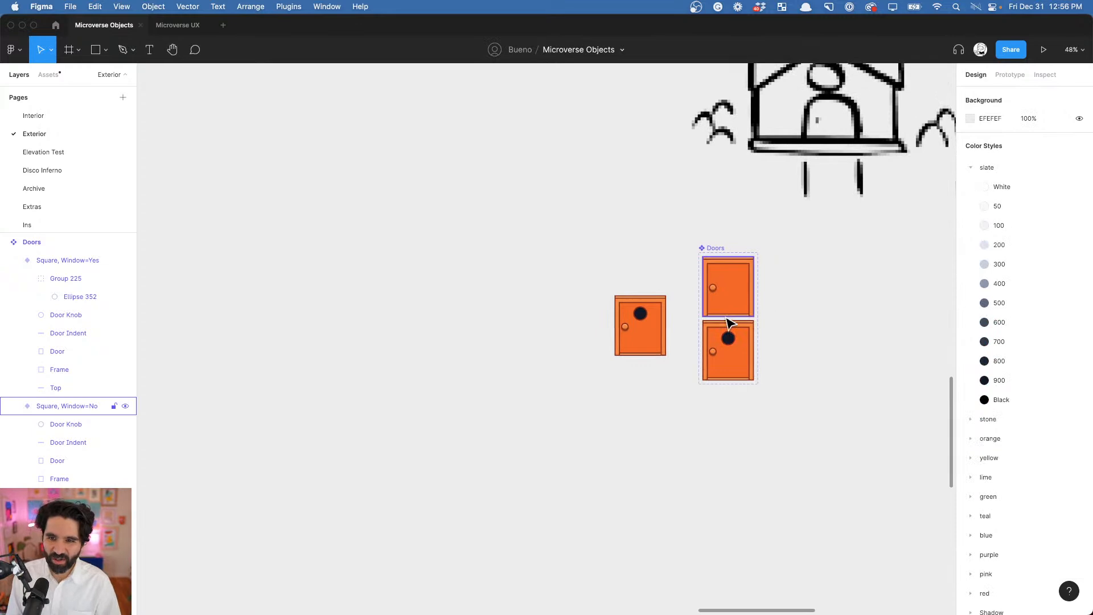
pyautogui.scroll(5, 734, 281)
pyautogui.click(735, 283)
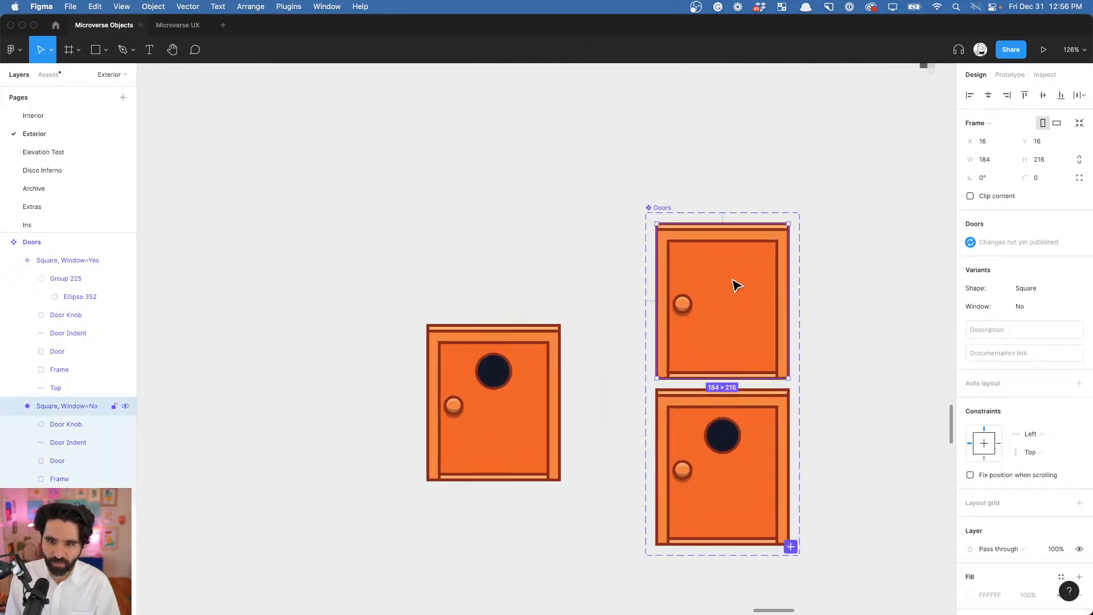
pyautogui.press('super+d')
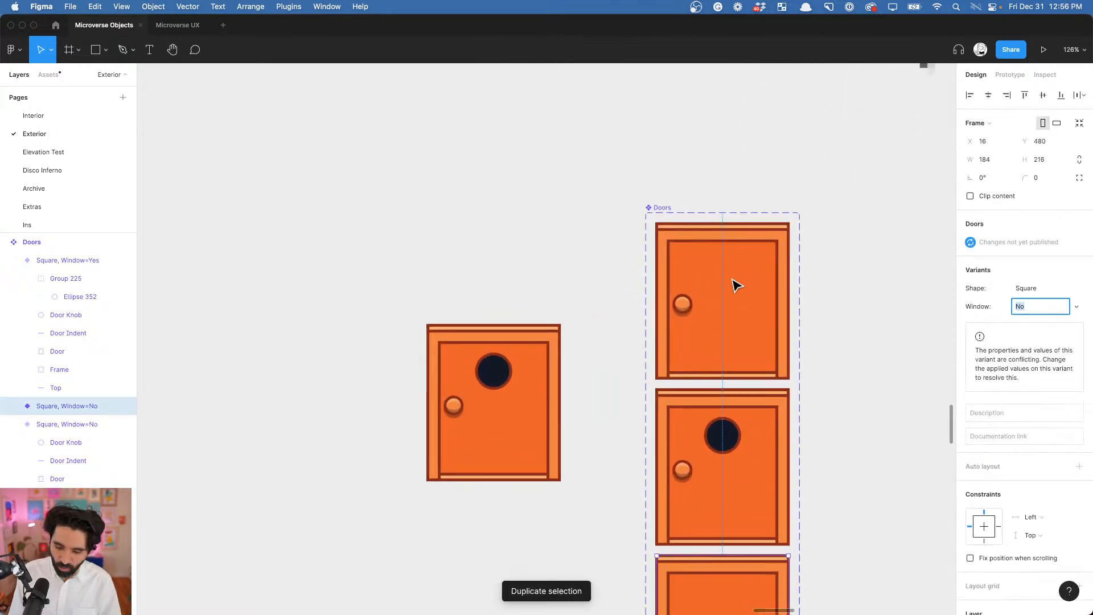
pyautogui.scroll(-5, 734, 285)
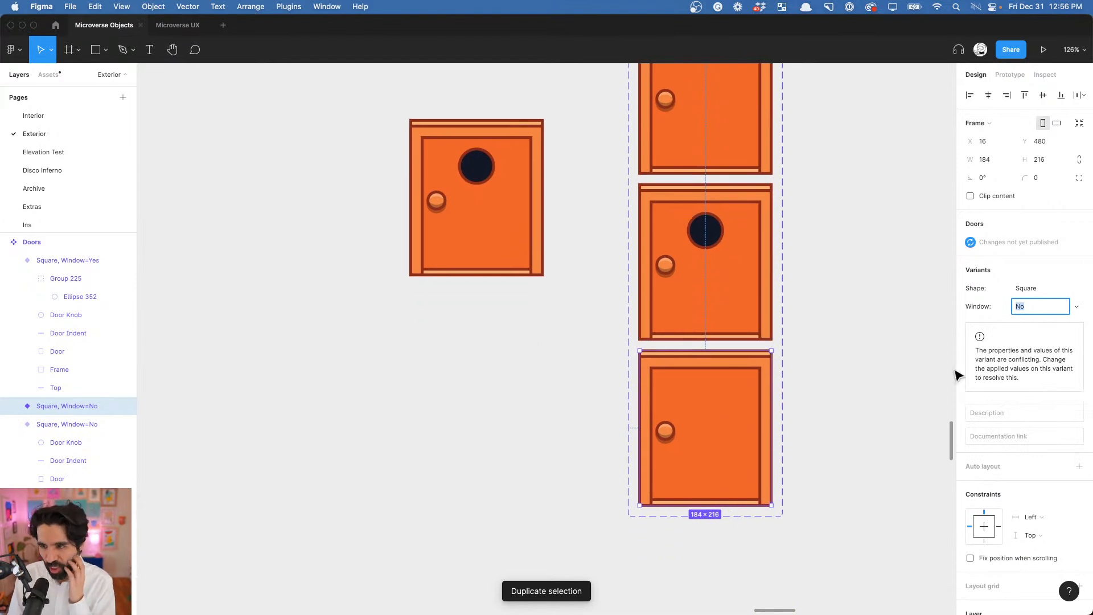
pyautogui.click(1041, 290)
pyautogui.write('Round')
pyautogui.press('Return')
pyautogui.click(883, 376)
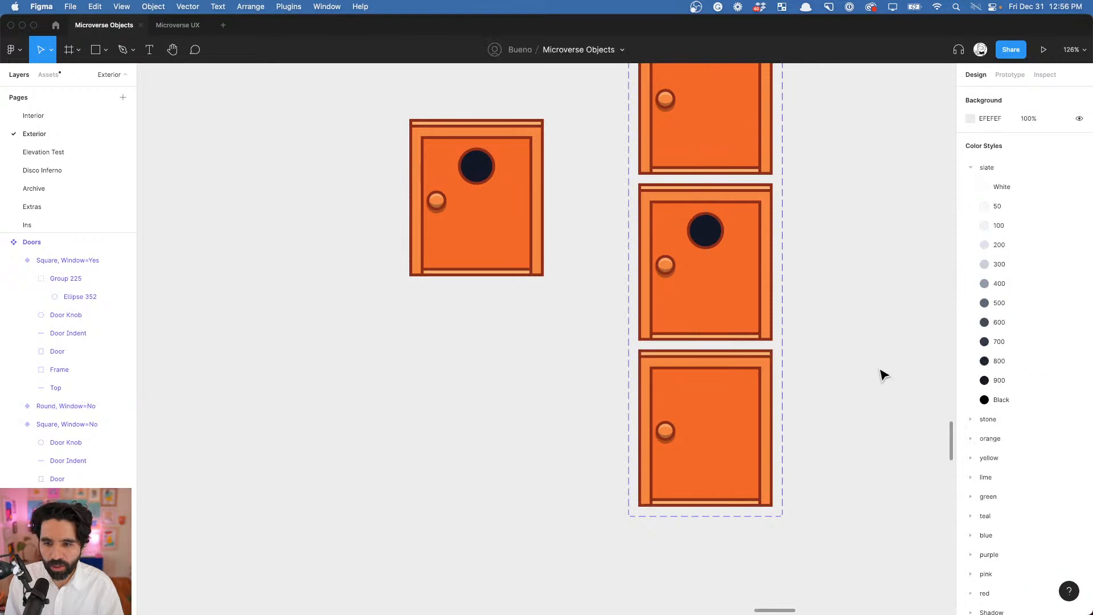
# - Round the two top corners of the Door shape in the Round variant with a corner radius of 80
pyautogui.scroll(5, 689, 441)
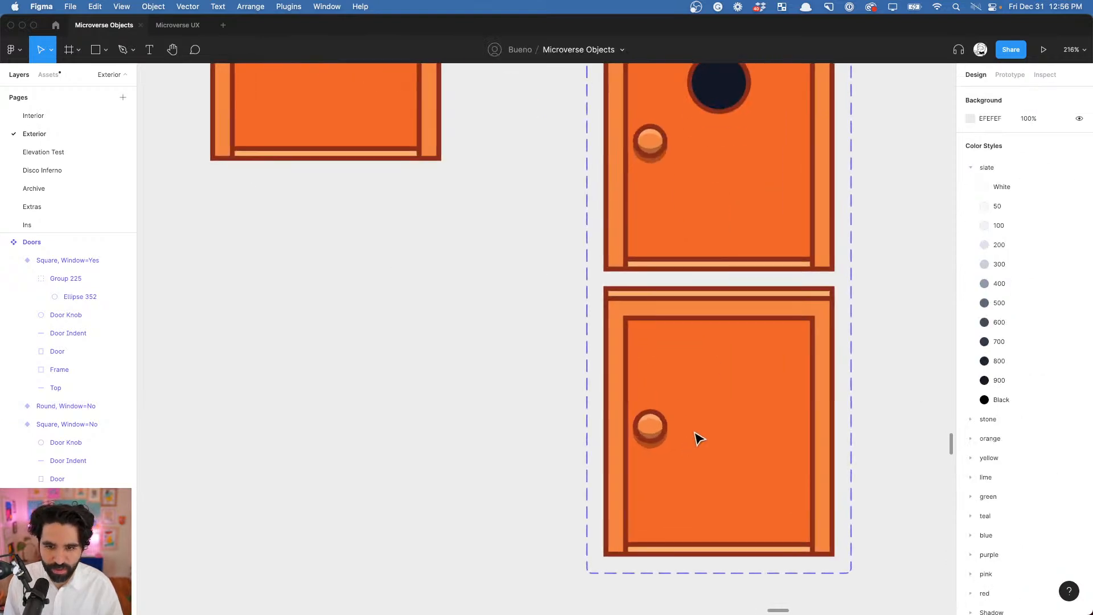
pyautogui.keyDown('super'); pyautogui.click(729, 377); pyautogui.keyUp('super')
pyautogui.press('Return')
pyautogui.moveTo(884, 256); pyautogui.dragTo(567, 360)
pyautogui.click(1010, 183)
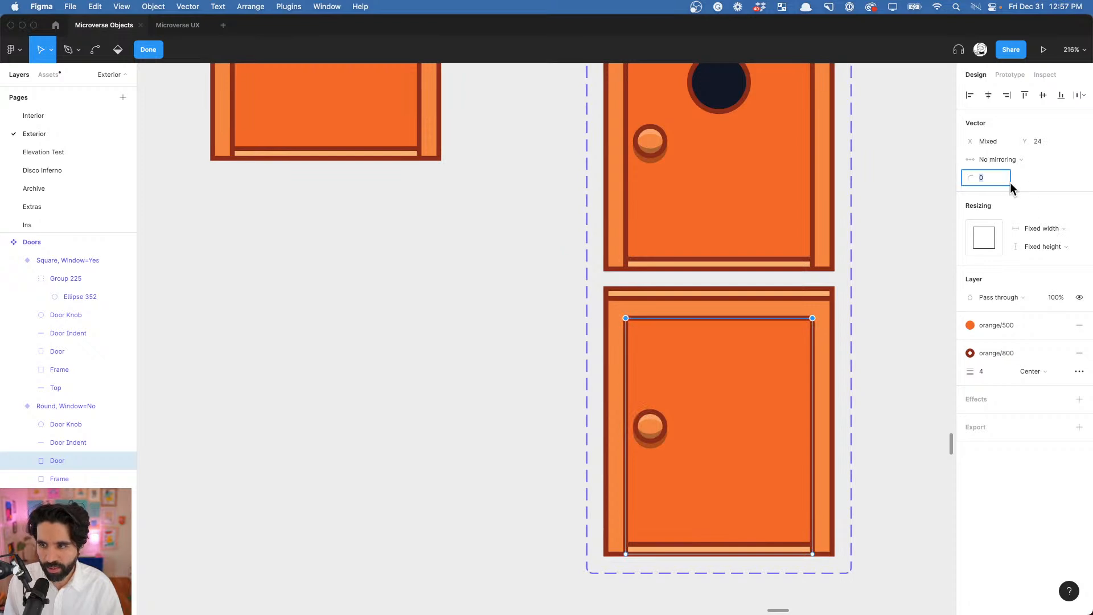
pyautogui.write('80')
pyautogui.press('Return')
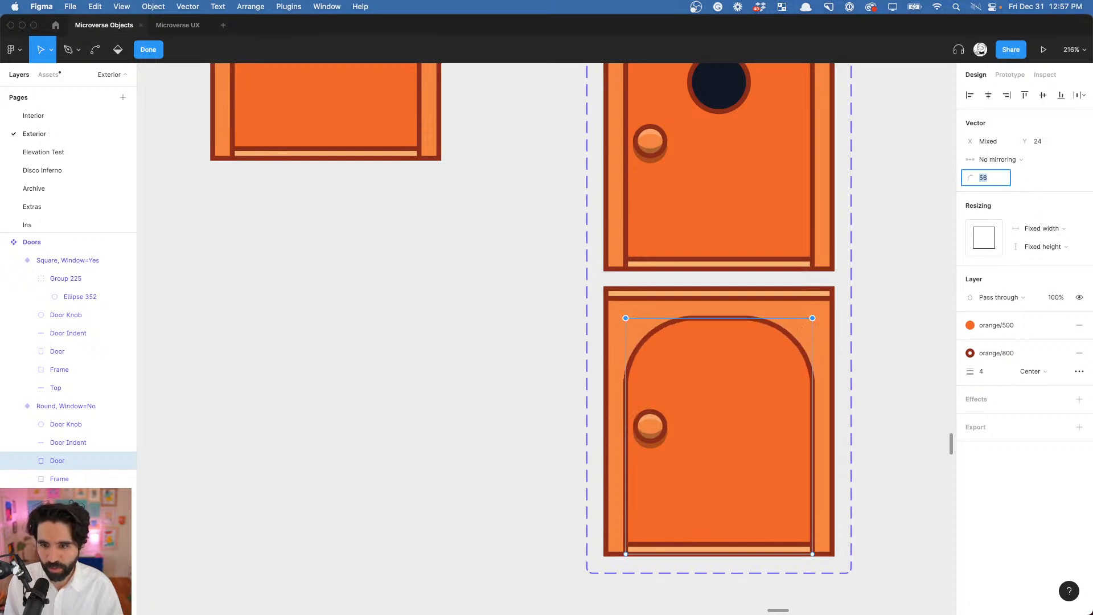
pyautogui.press('Escape')
pyautogui.press('Escape')
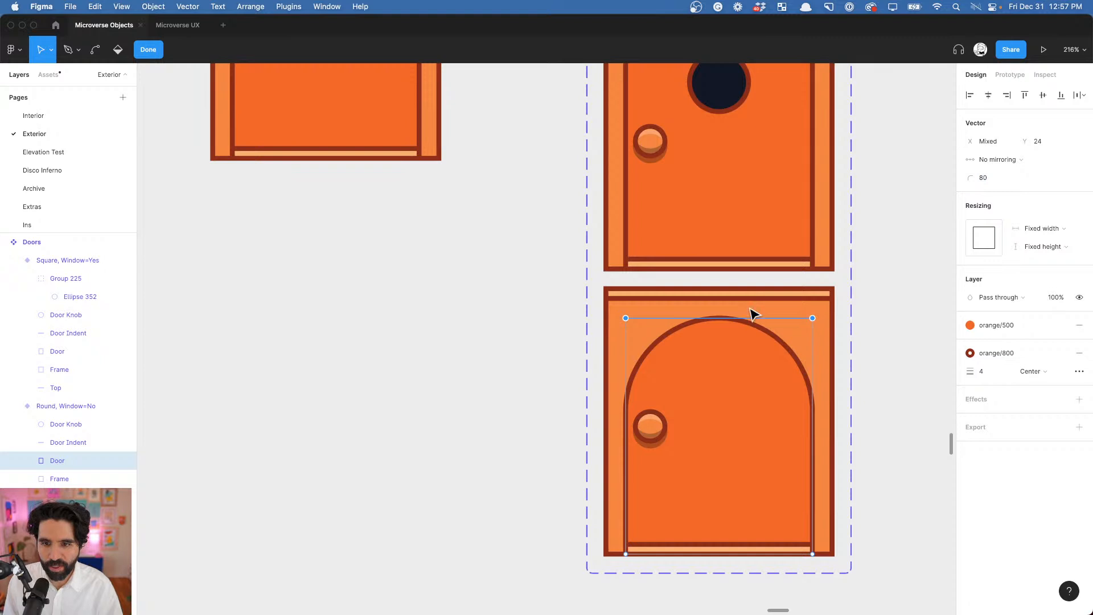
# - Round the two top corners of the Frame shape in the Round variant with a corner radius of 80
pyautogui.click(637, 317)
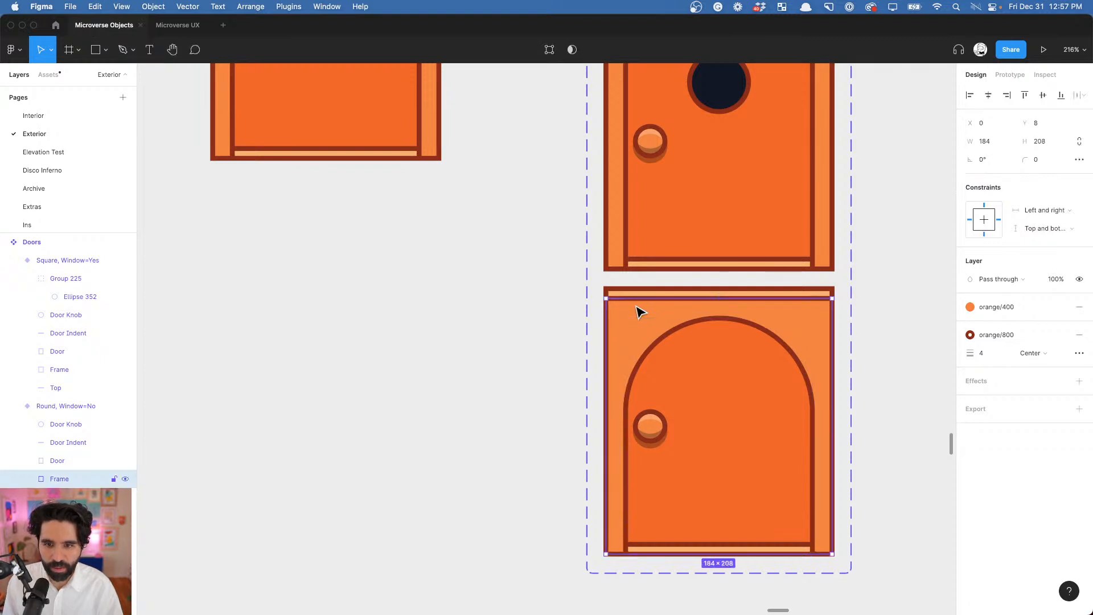
pyautogui.doubleClick(779, 297)
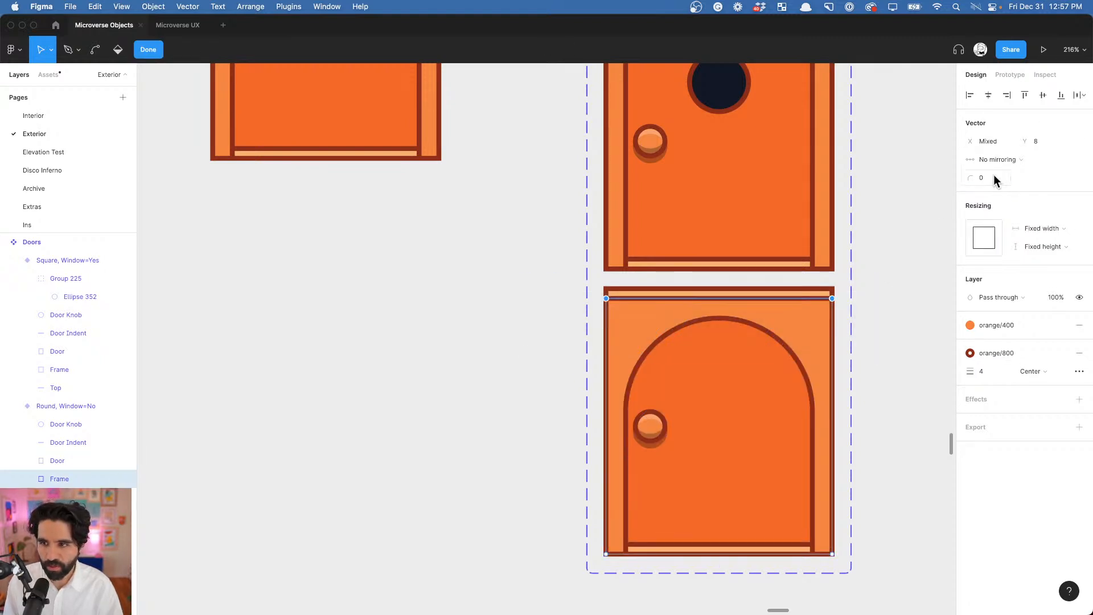
pyautogui.write('80')
pyautogui.press('Return')
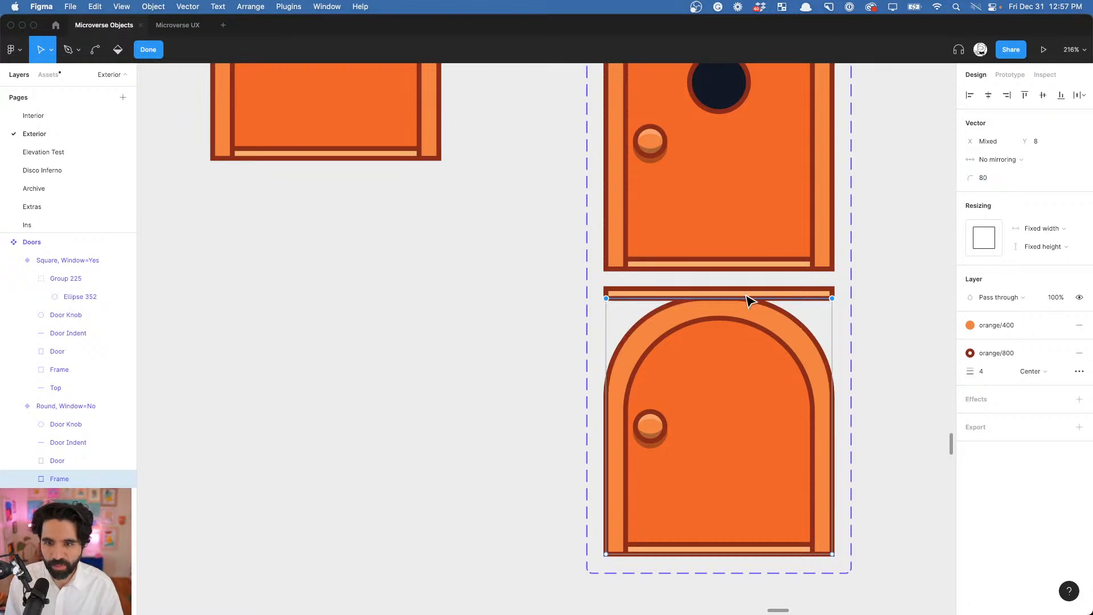
pyautogui.press('Escape')
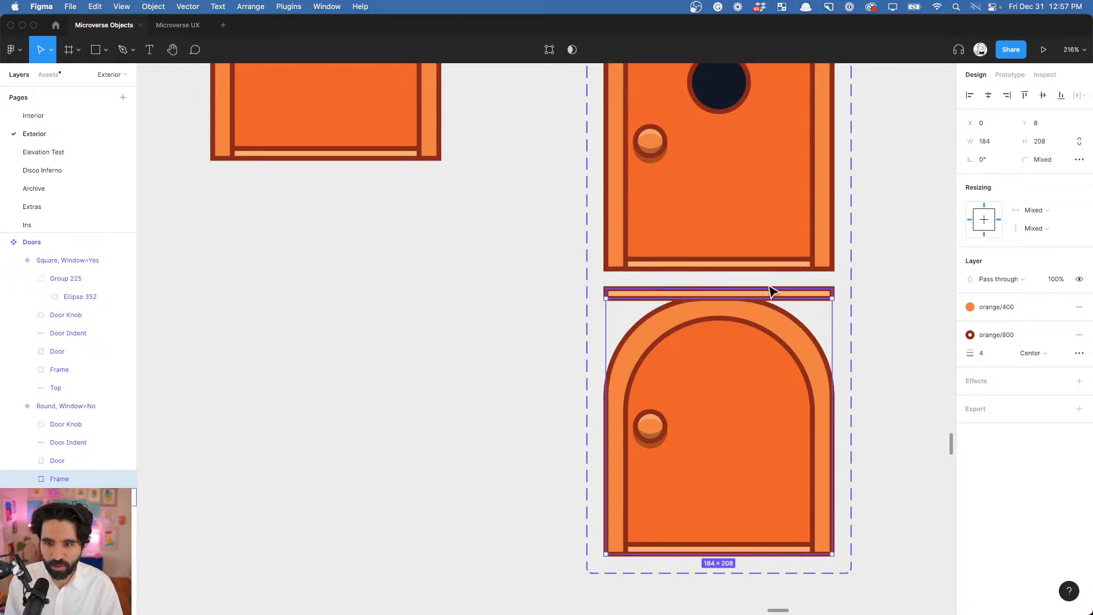
pyautogui.click(884, 303)
# - Stretch the Round variant's top strip down to a height of 146 and give it a corner radius of 80
pyautogui.click(815, 295)
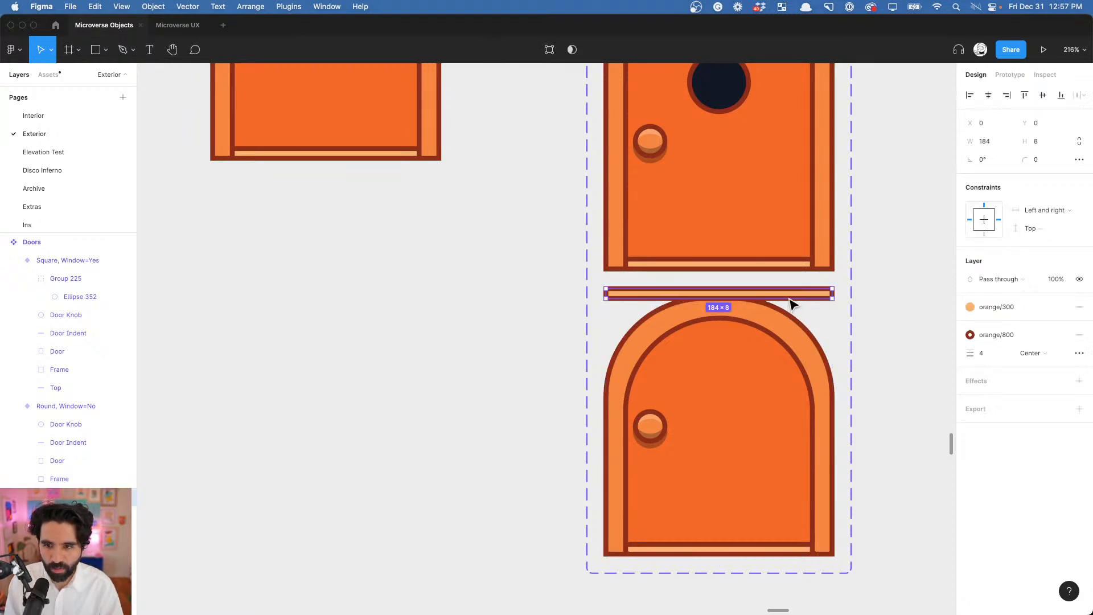
pyautogui.moveTo(787, 310); pyautogui.dragTo(783, 468)
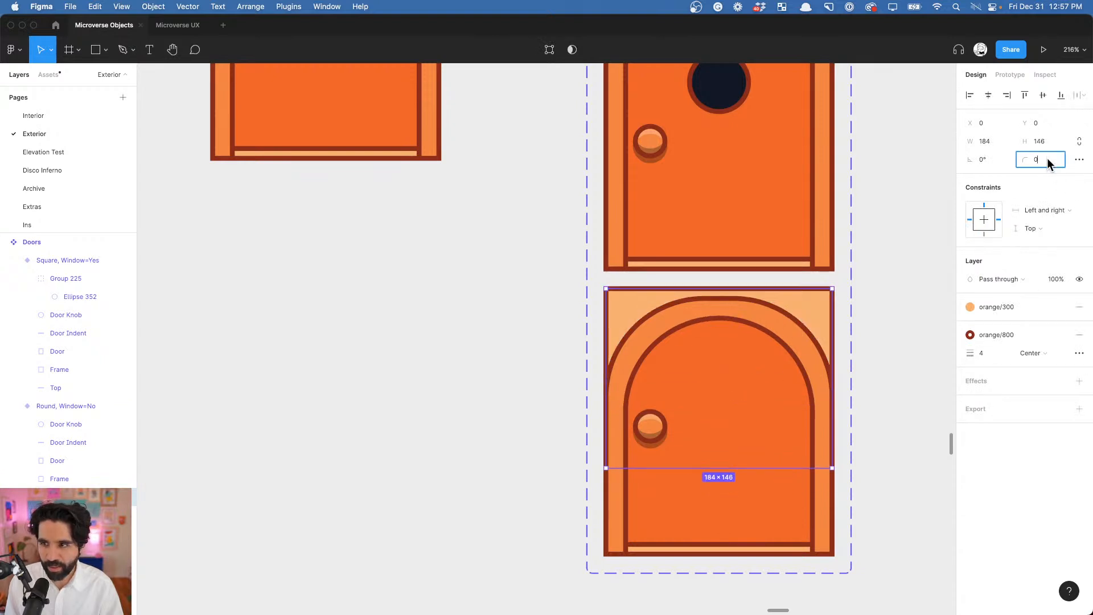
pyautogui.click(861, 296)
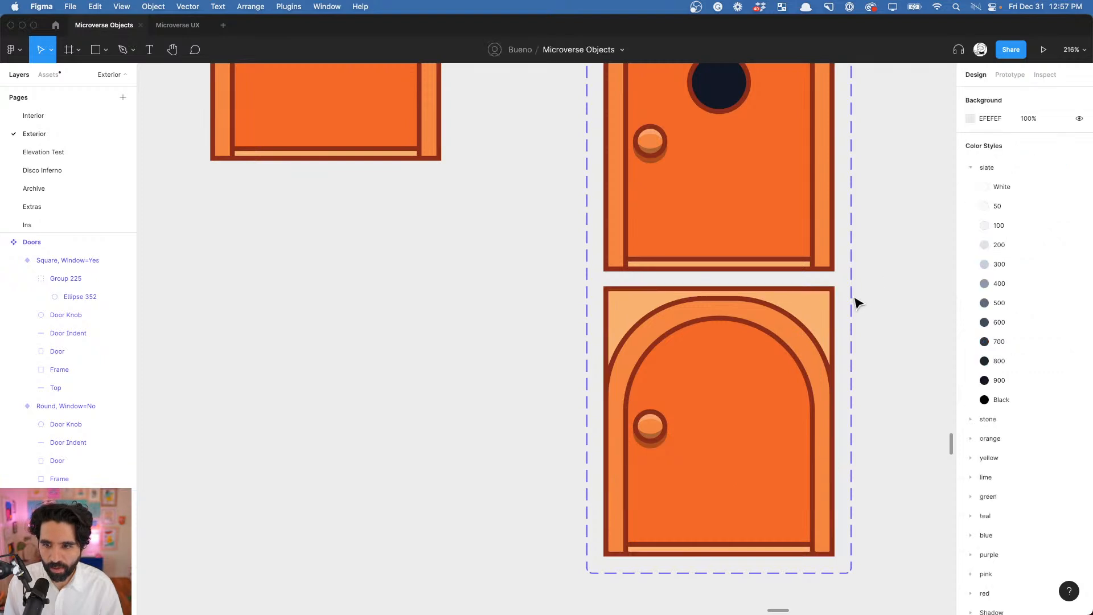
pyautogui.click(830, 308)
pyautogui.click(1043, 162)
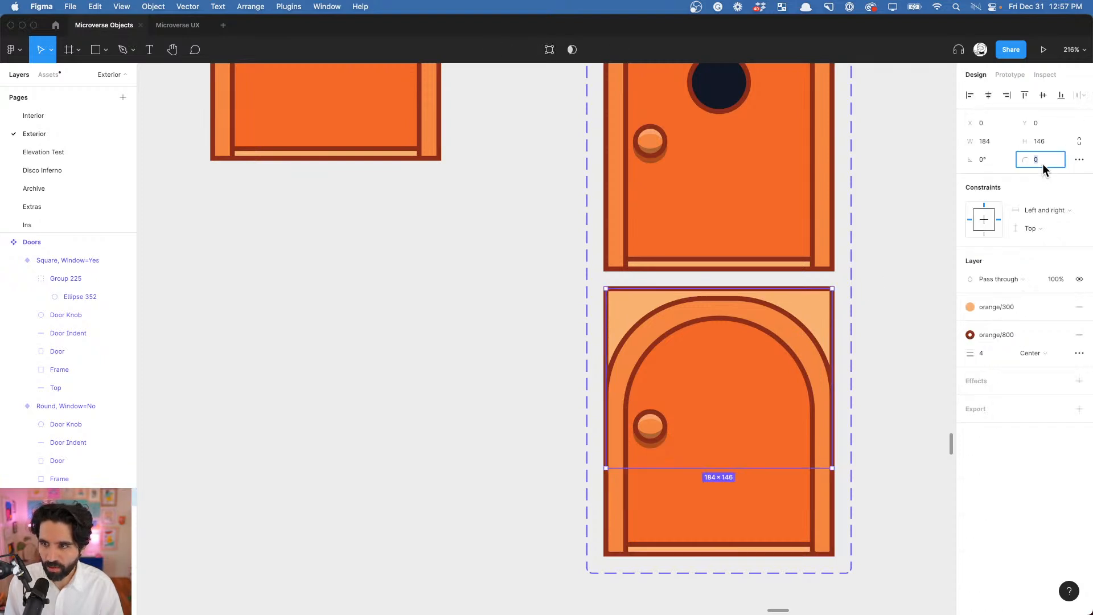
pyautogui.write('80')
pyautogui.press('Return')
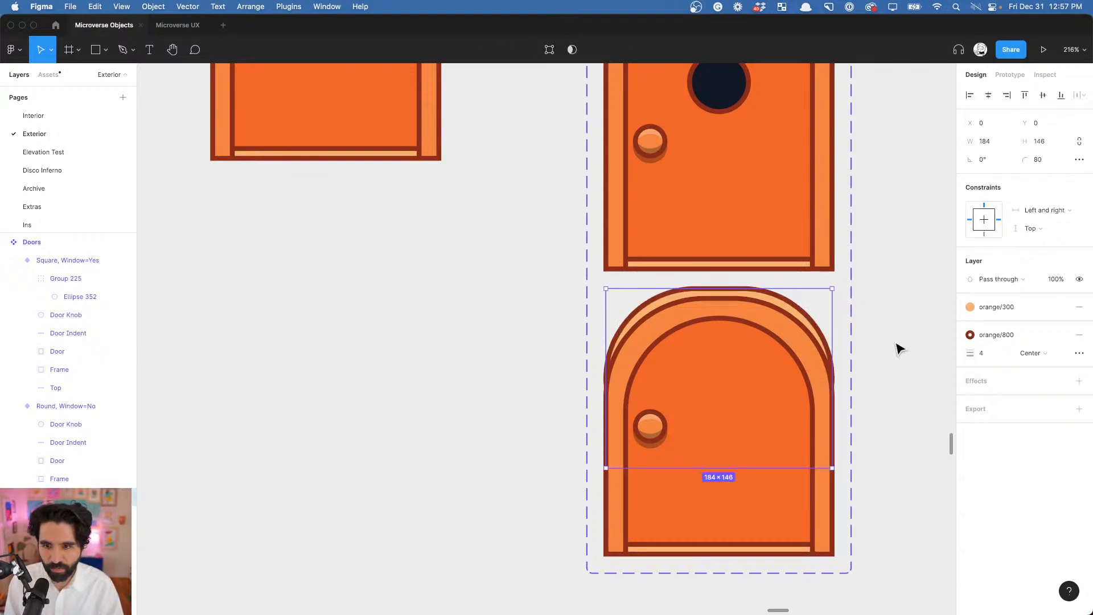
pyautogui.click(934, 347)
# - Try repositioning the windowless square door's knob by nudging it down and centring it vertically, and undo the changes
pyautogui.scroll(-5, 939, 349)
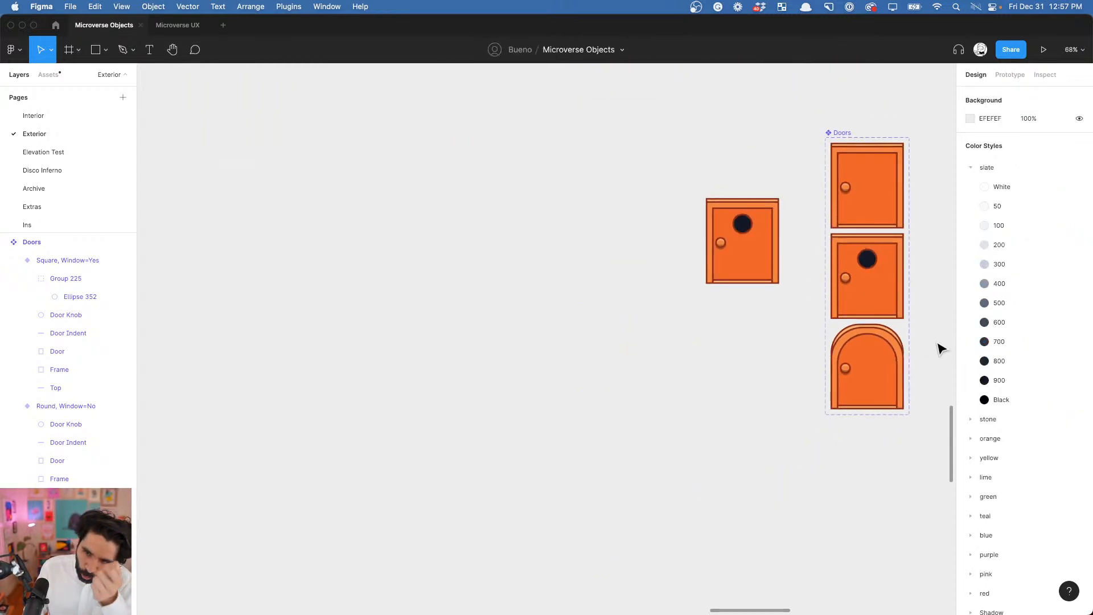
pyautogui.hscroll(3, 939, 345)
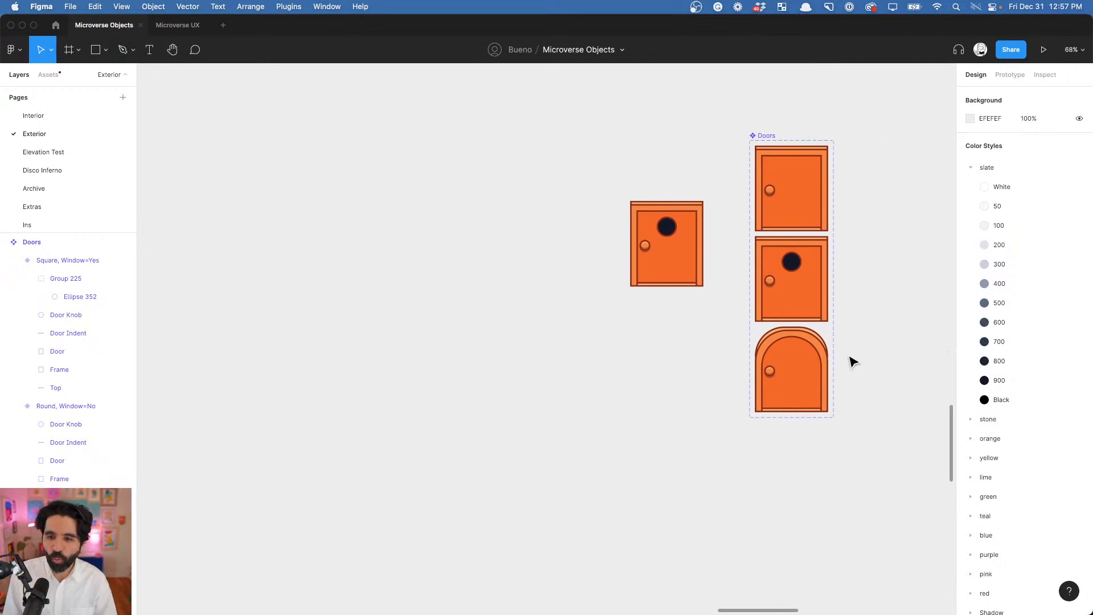
pyautogui.scroll(3, 852, 360)
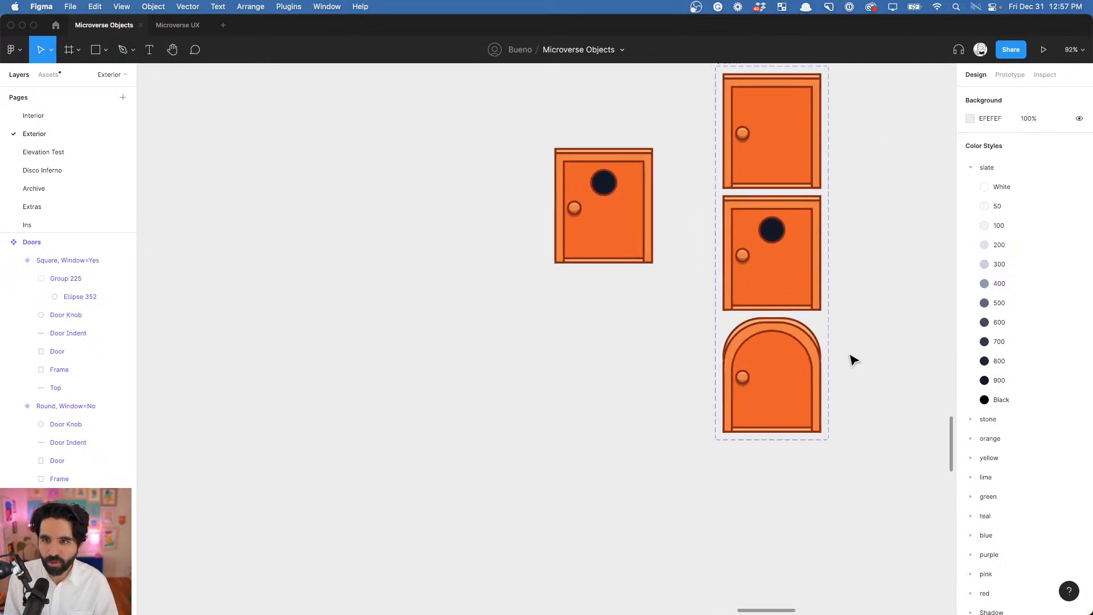
pyautogui.click(743, 135)
pyautogui.click(744, 136)
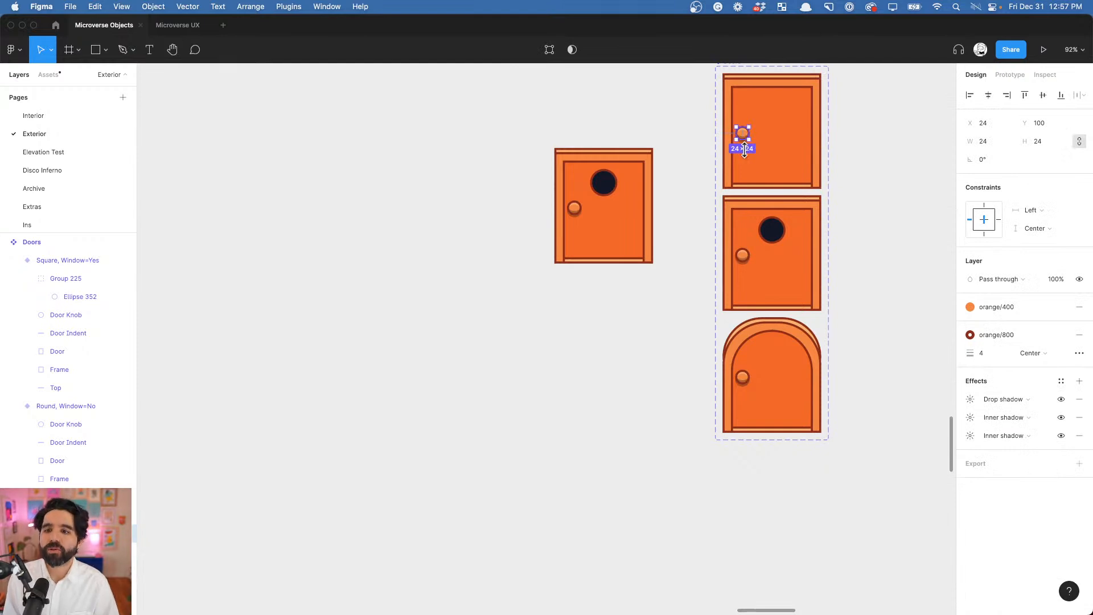
pyautogui.hotkey('shift', 'Down')
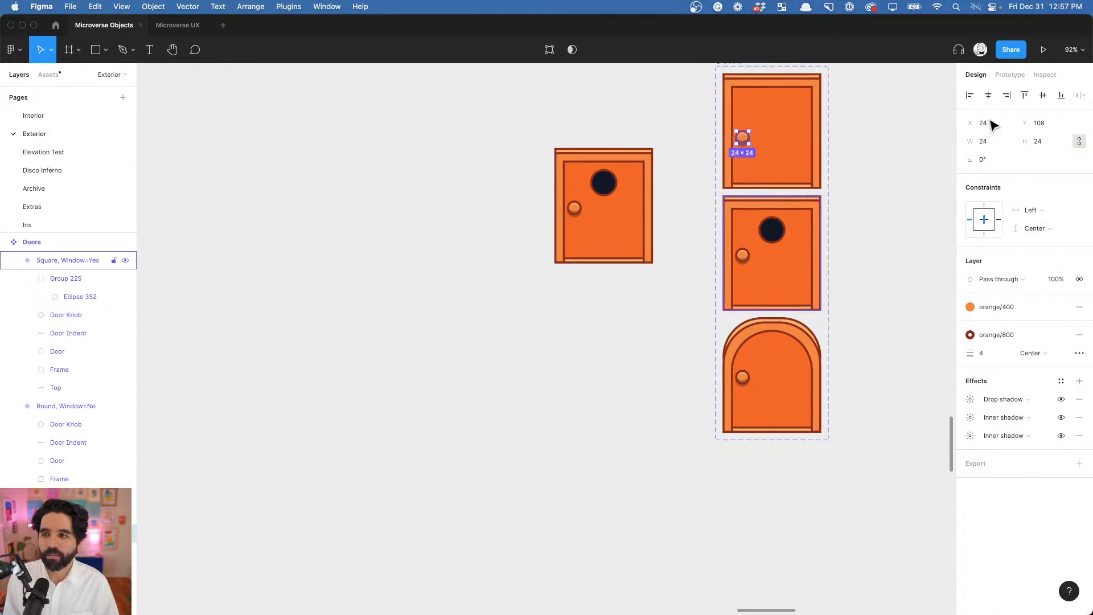
pyautogui.click(1043, 95)
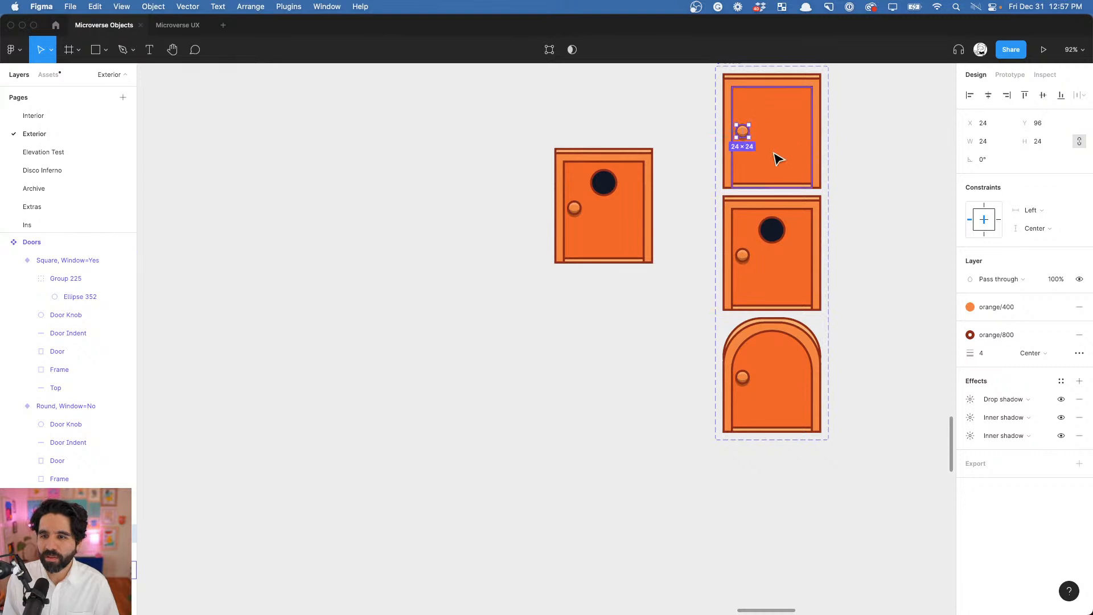
pyautogui.hotkey('shift', 'Down')
pyautogui.hotkey('shift', 'Down')
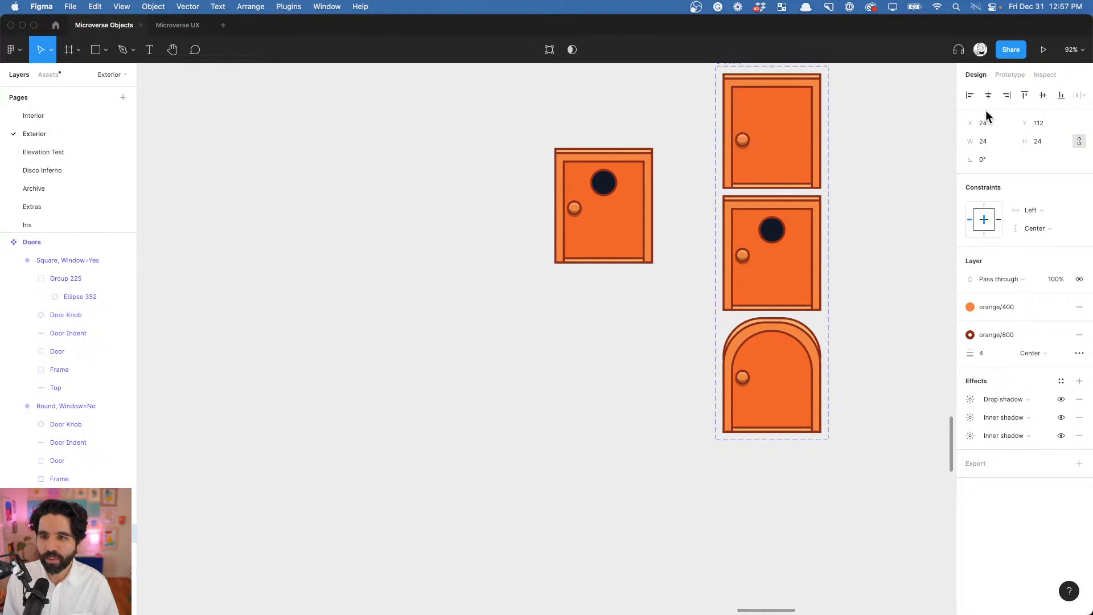
pyautogui.keyDown('shift'); pyautogui.click(797, 161); pyautogui.keyUp('shift')
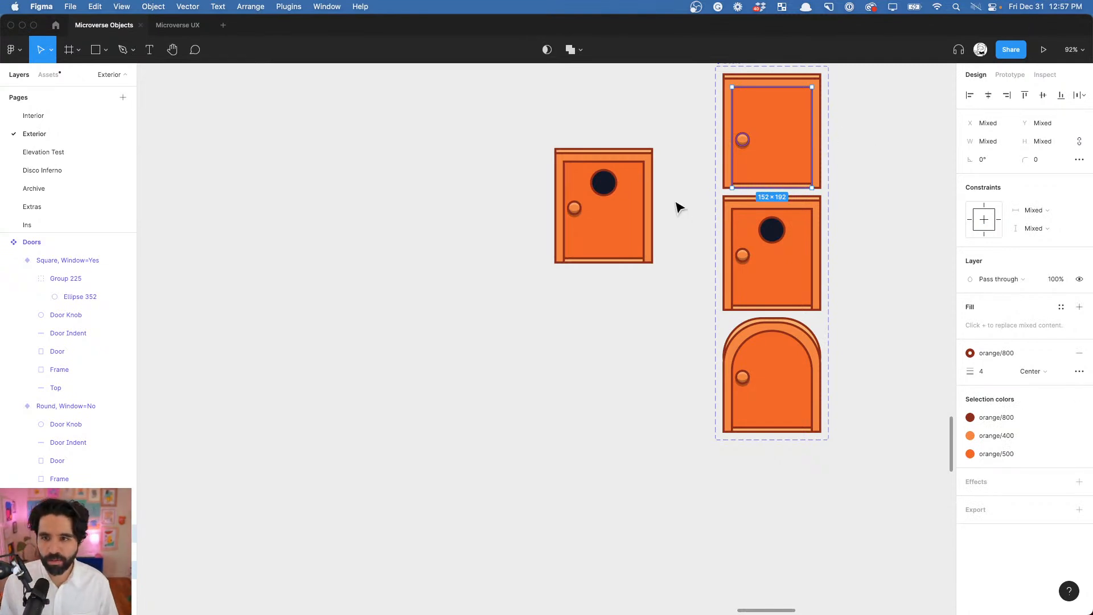
pyautogui.click(907, 178)
pyautogui.press('super+z')
pyautogui.press('super+z')
pyautogui.press('super+z')
pyautogui.press('super+z')
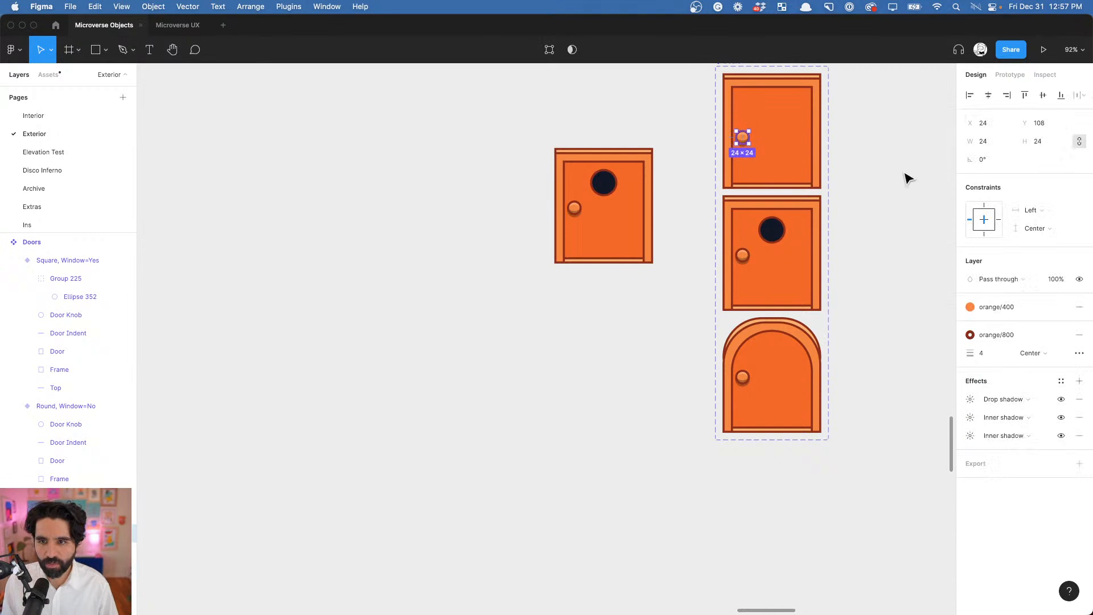
pyautogui.press('super+z')
pyautogui.press('super+shift+z')
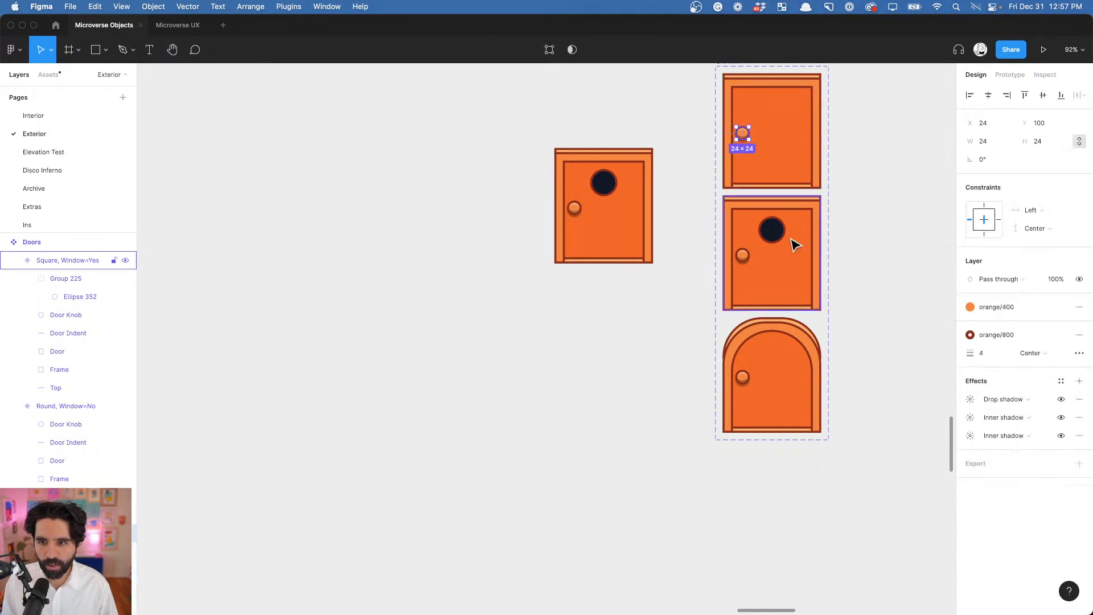
# - Move the door knobs of all three variants down to Y 116 and the square variant's window down to Y 48
pyautogui.keyDown('shift'); pyautogui.click(743, 258); pyautogui.keyUp('shift')
pyautogui.keyDown('shift'); pyautogui.click(744, 379); pyautogui.keyUp('shift')
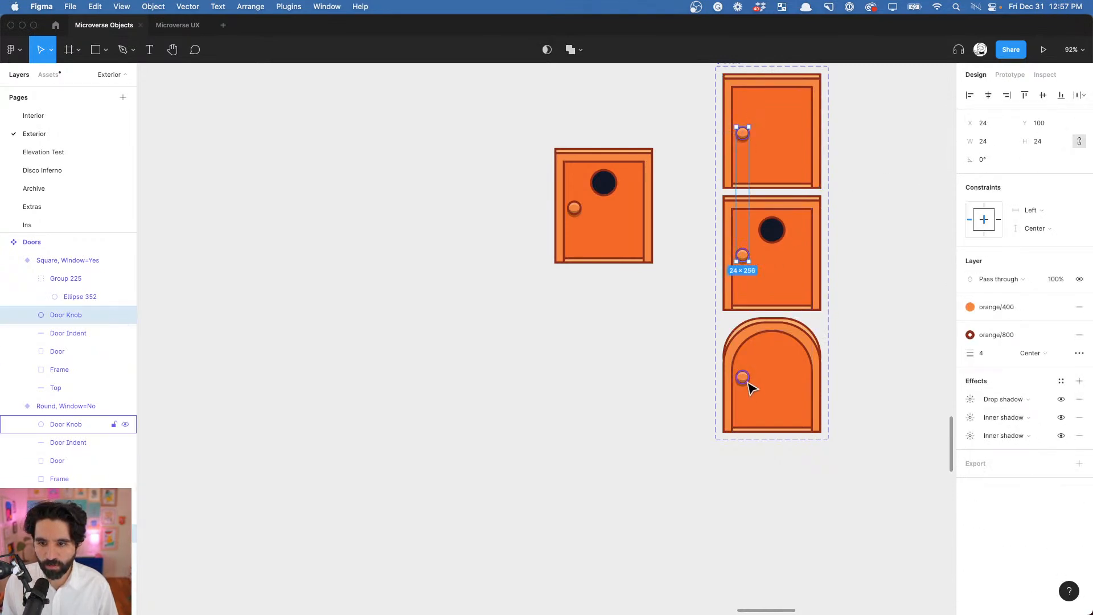
pyautogui.hotkey('shift', 'Down')
pyautogui.hotkey('shift', 'Down')
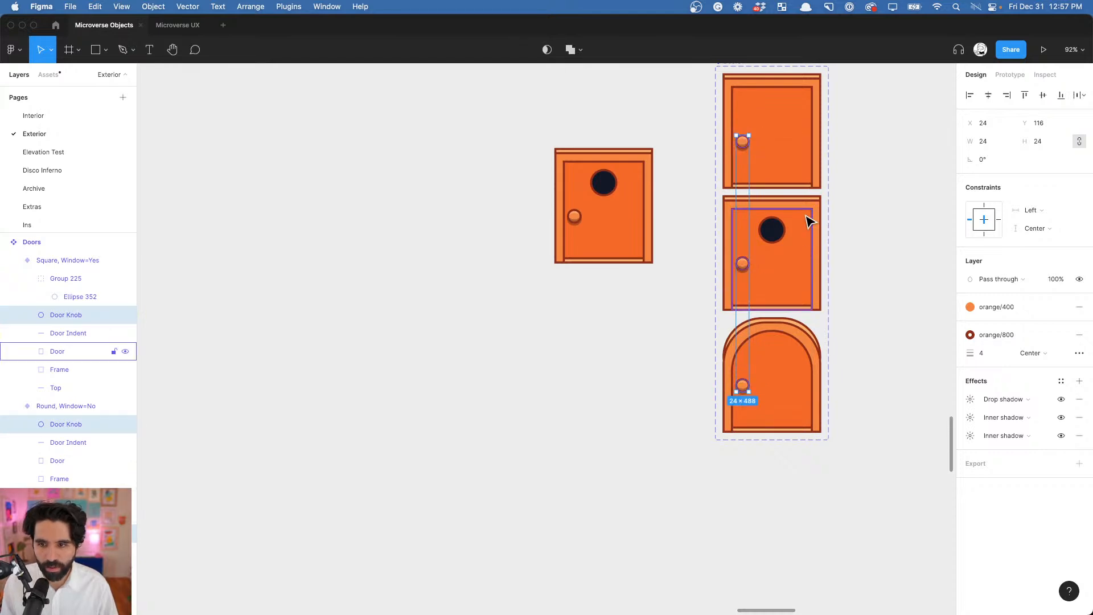
pyautogui.click(774, 232)
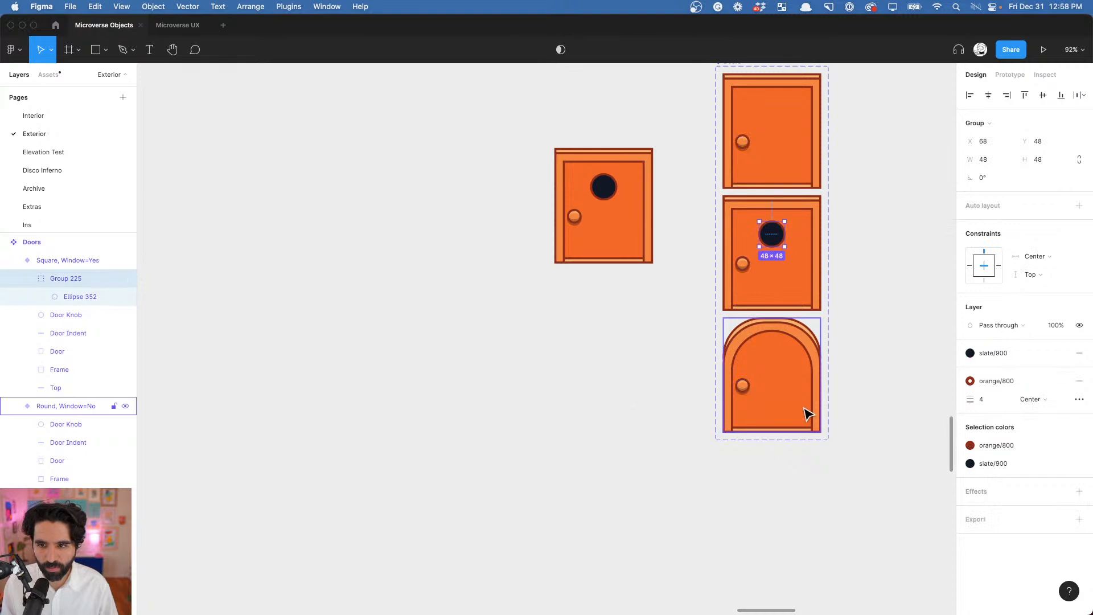
pyautogui.click(893, 298)
# - Duplicate the windowless Round variant, set the copy's Window property to Yes, and paste the square variant's window group into it
pyautogui.click(780, 395)
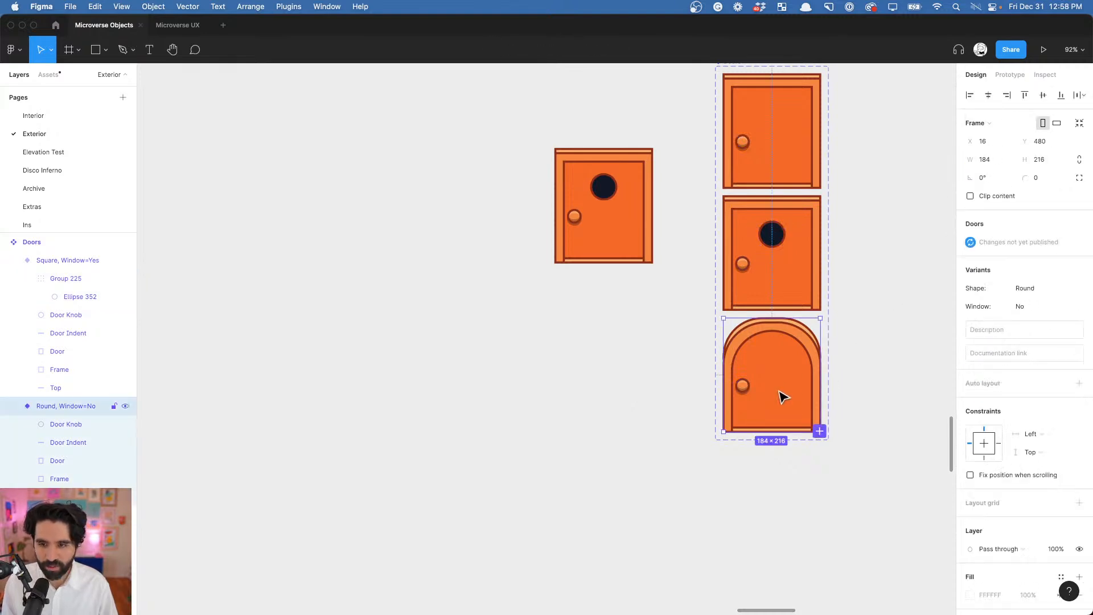
pyautogui.press('super+d')
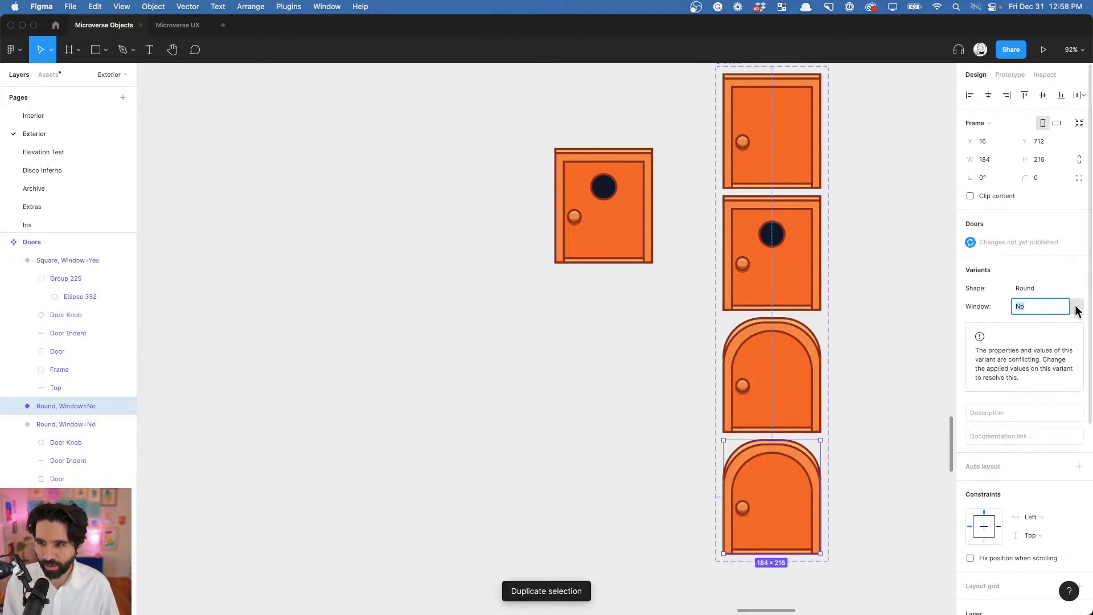
pyautogui.write('Yes')
pyautogui.press('Return')
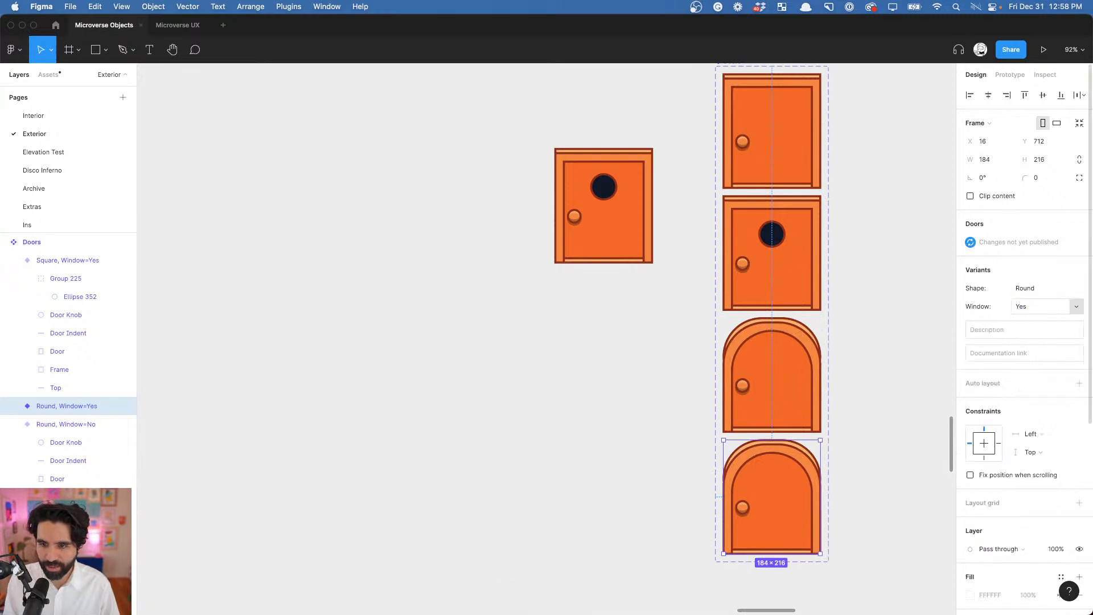
pyautogui.press('super+v')
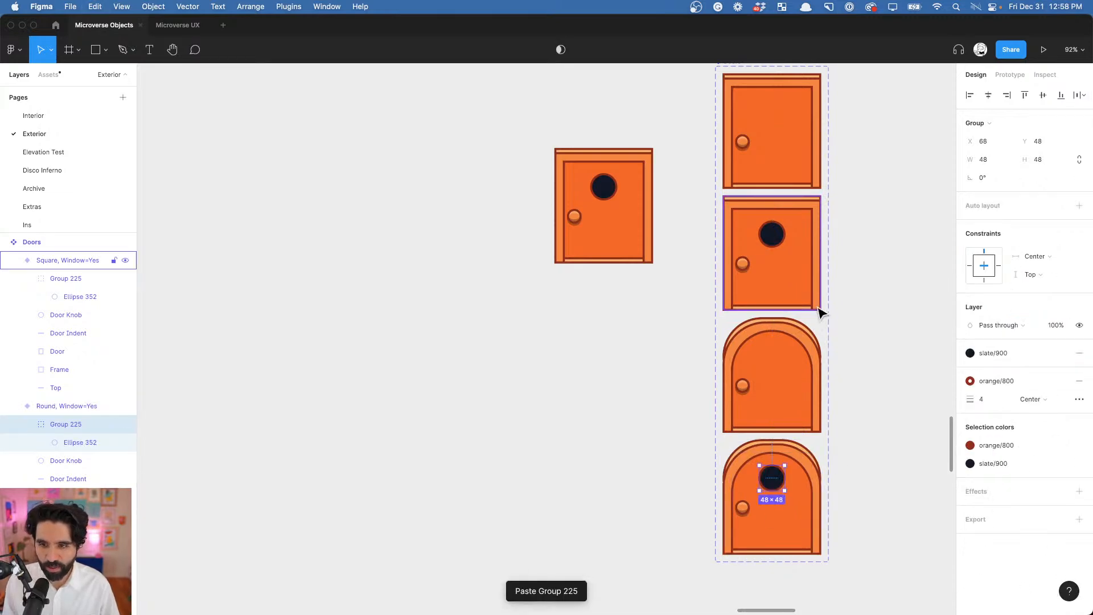
# - Rename the window layers selected in both windowed door variants as Window
pyautogui.keyDown('shift'); pyautogui.click(778, 236); pyautogui.keyUp('shift')
pyautogui.press('super+r')
pyautogui.write('Window')
pyautogui.press('Return')
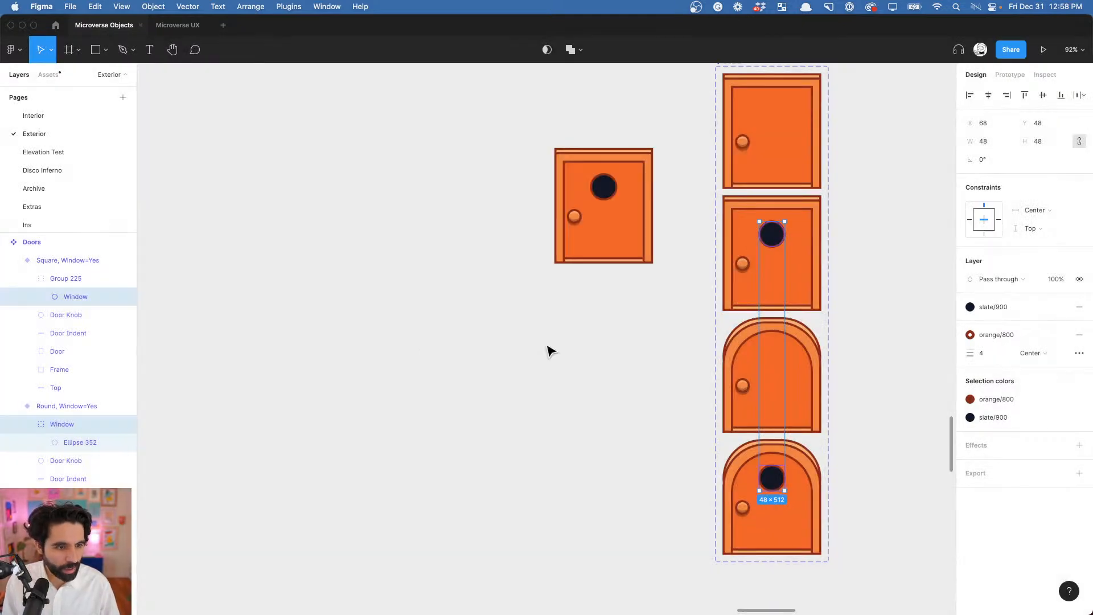
# - Ungroup the window groups in the Round and Square windowed variants so each ellipse sits directly in its variant
pyautogui.click(67, 425)
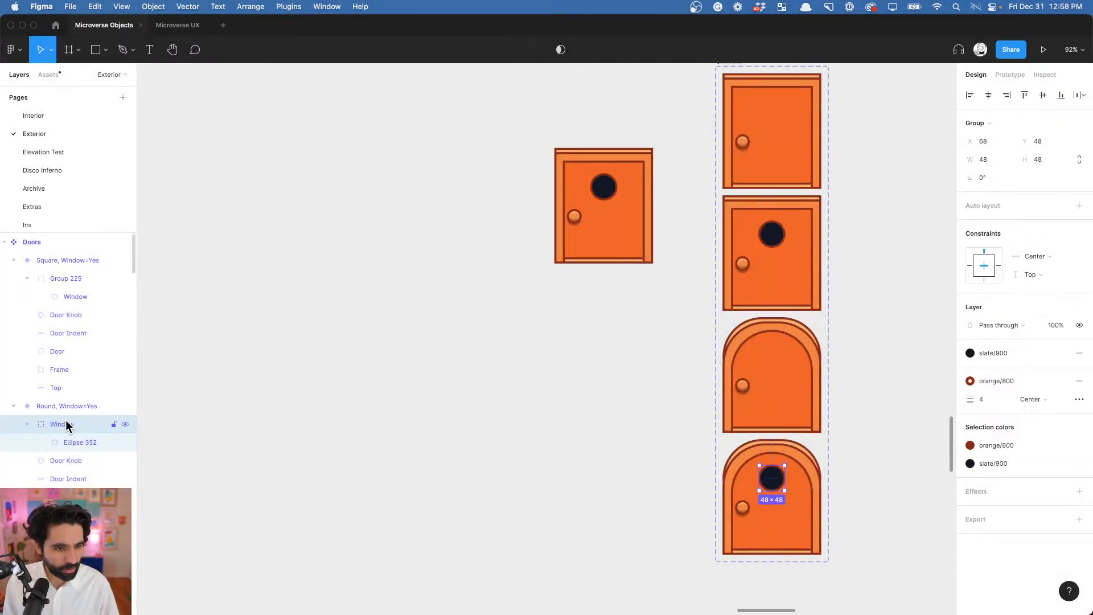
pyautogui.press('super+shift+g')
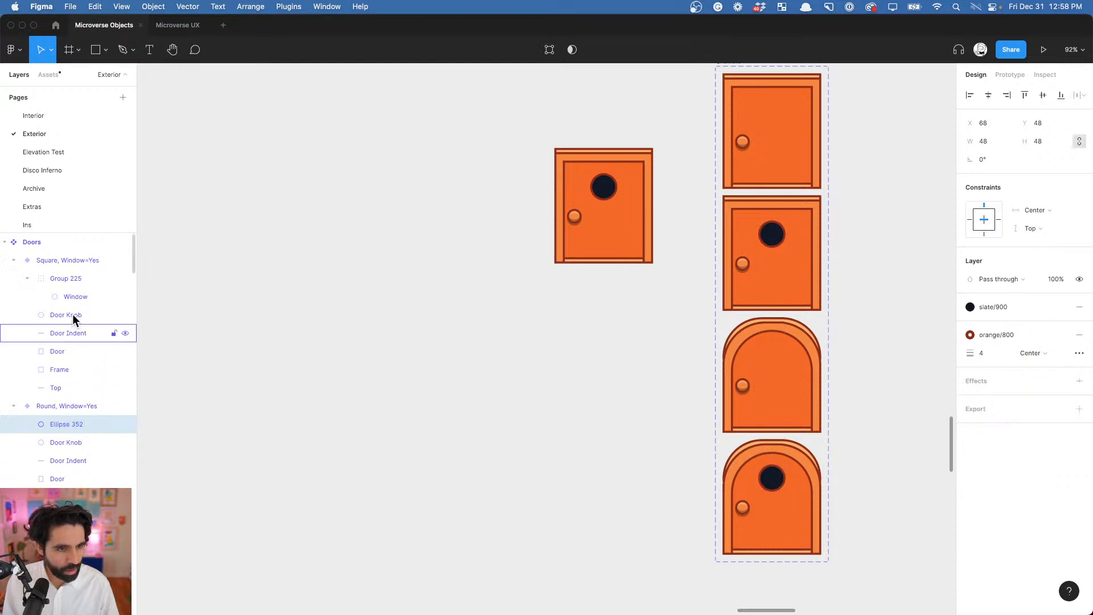
pyautogui.click(72, 280)
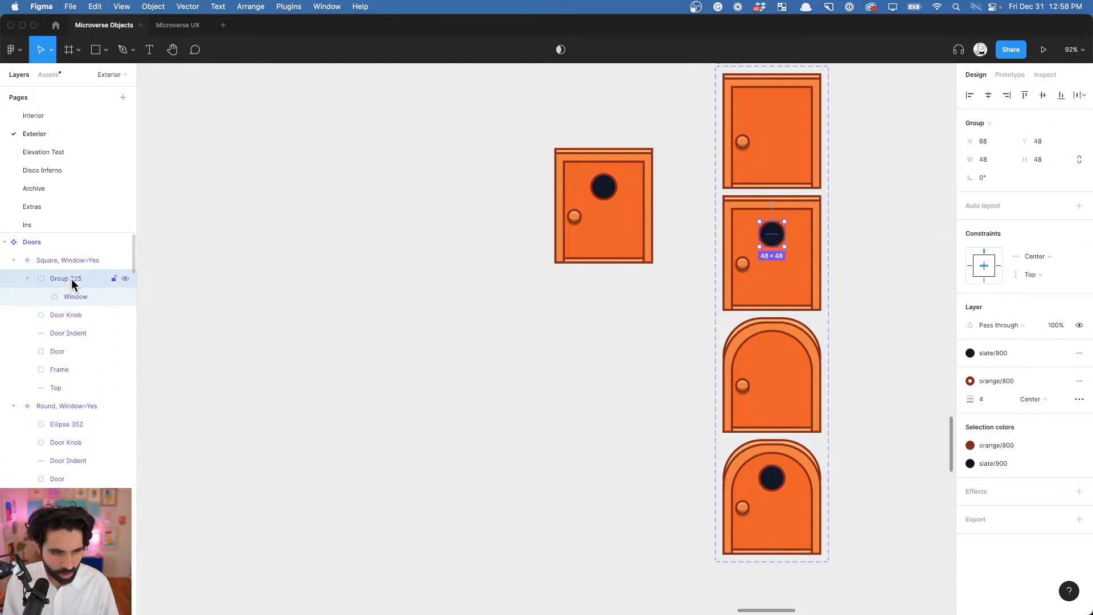
pyautogui.press('super+z')
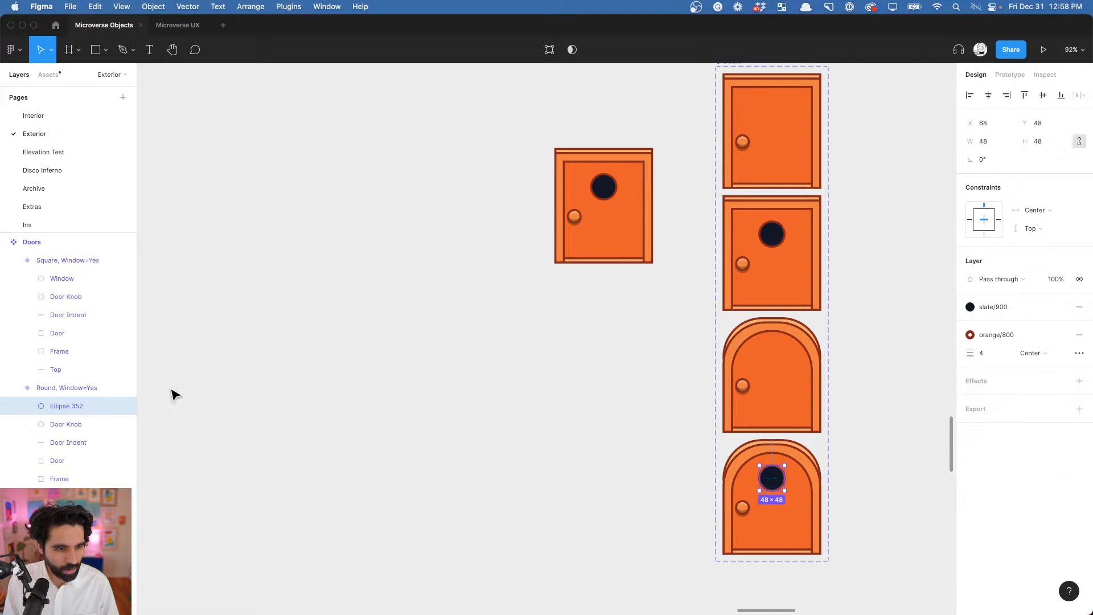
# - Rename the window ellipse in the windowed Round variant as Window
pyautogui.press('super+r')
pyautogui.write('W')
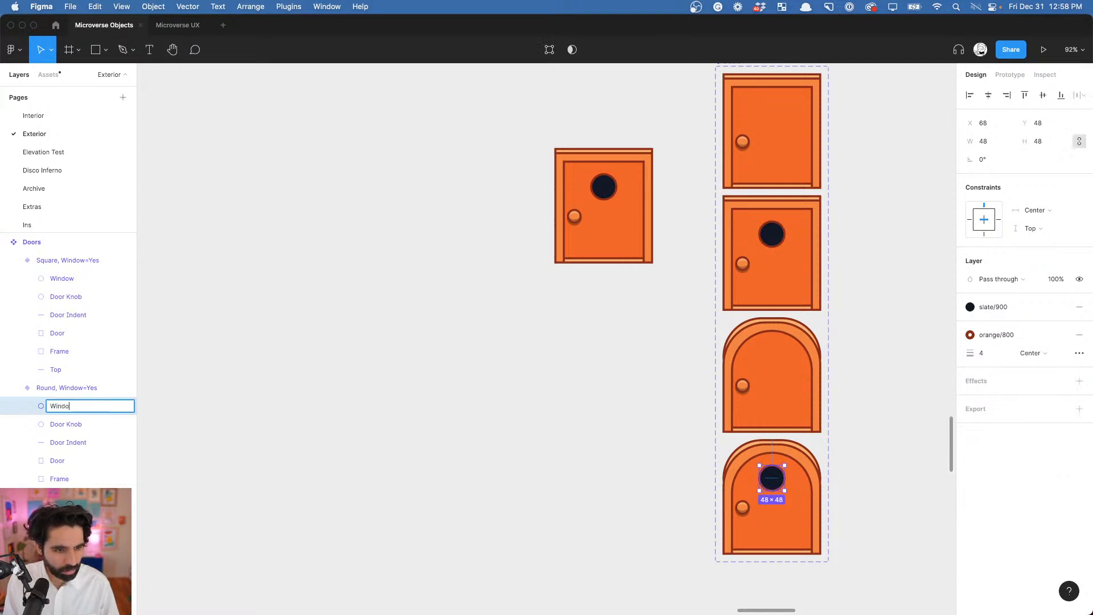
pyautogui.press('Return')
pyautogui.click(371, 442)
pyautogui.scroll(-5, 372, 442)
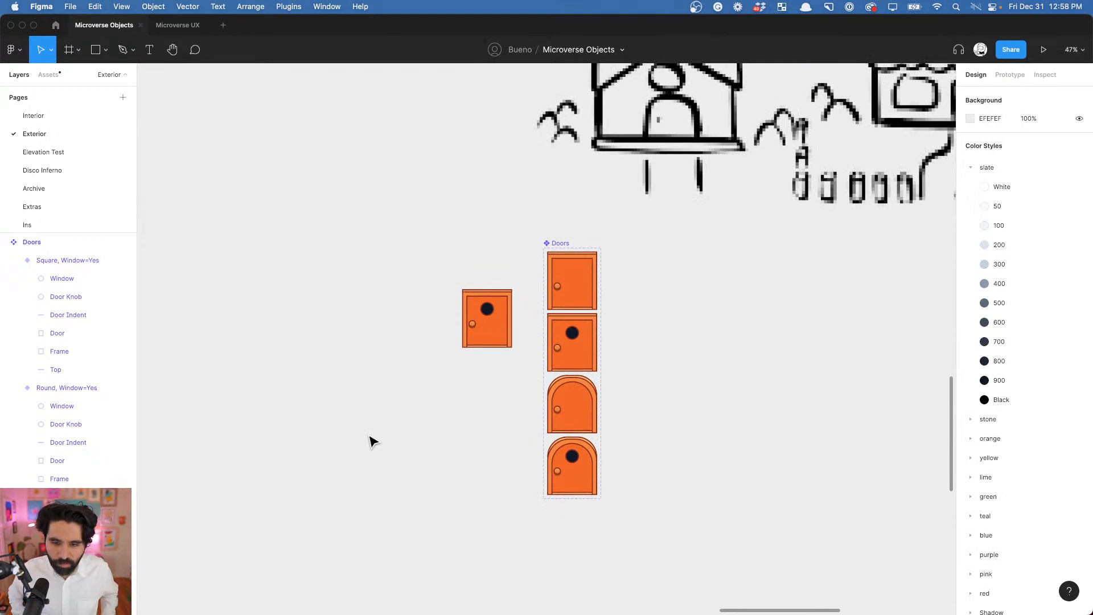
pyautogui.scroll(-5, 676, 391)
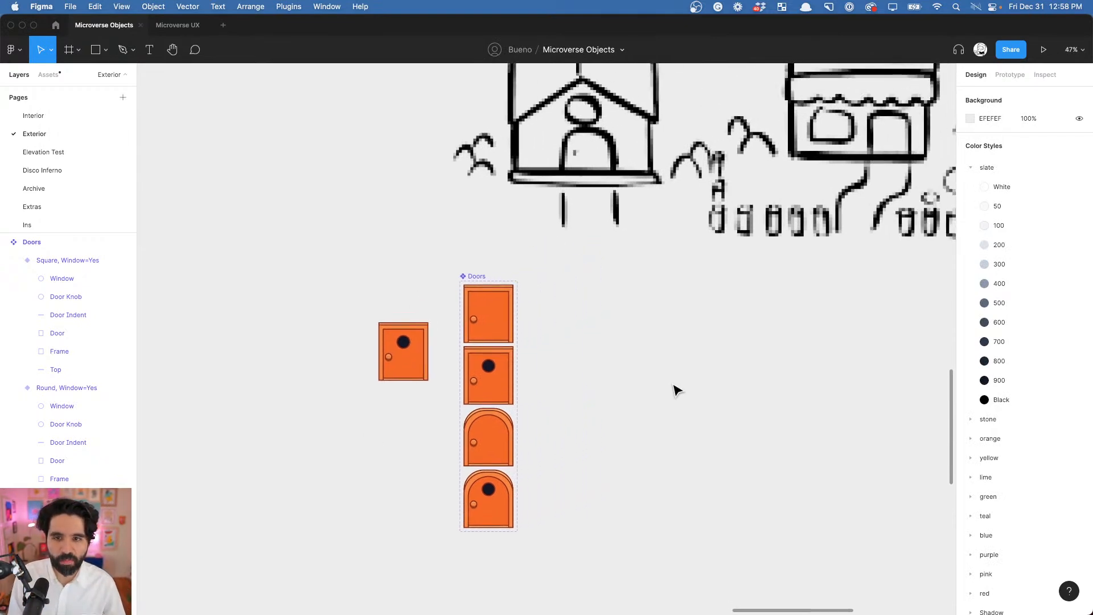
pyautogui.hscroll(1, 676, 391)
pyautogui.scroll(1, 676, 390)
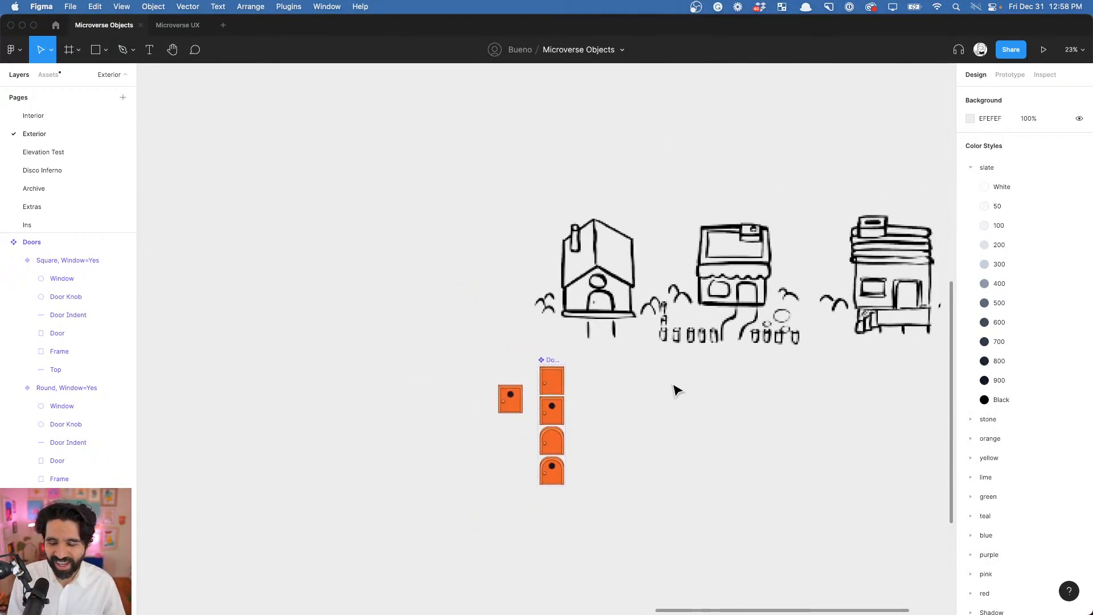
# - Move the square windowed door instance to the other side of the Doors set, duplicate it beside itself, and set the copy's Shape to Round
pyautogui.scroll(5, 677, 388)
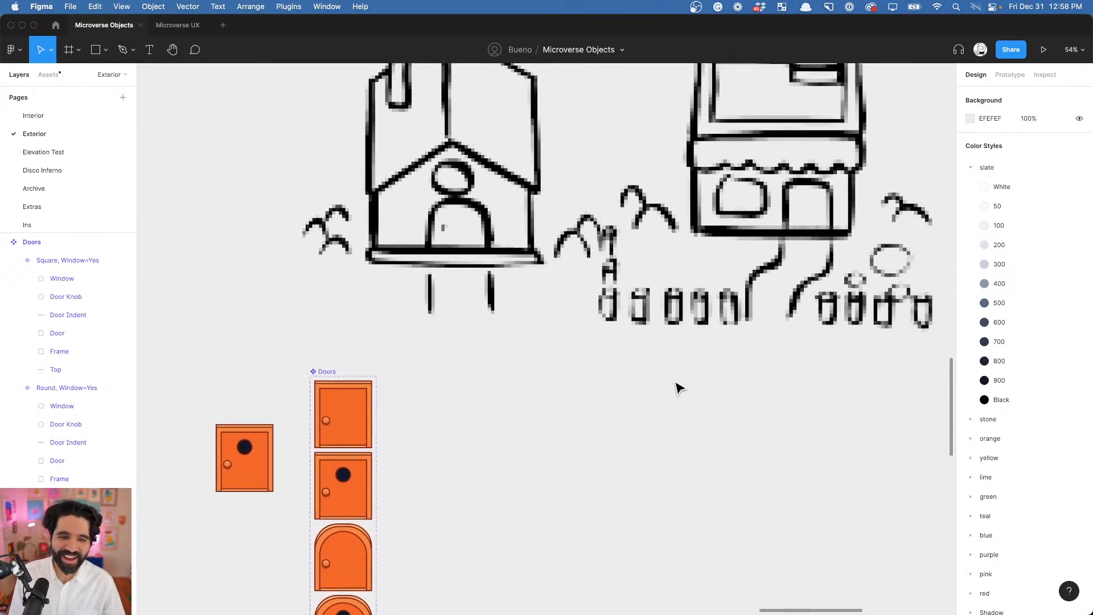
pyautogui.scroll(-4, 678, 389)
pyautogui.hscroll(-2, 678, 388)
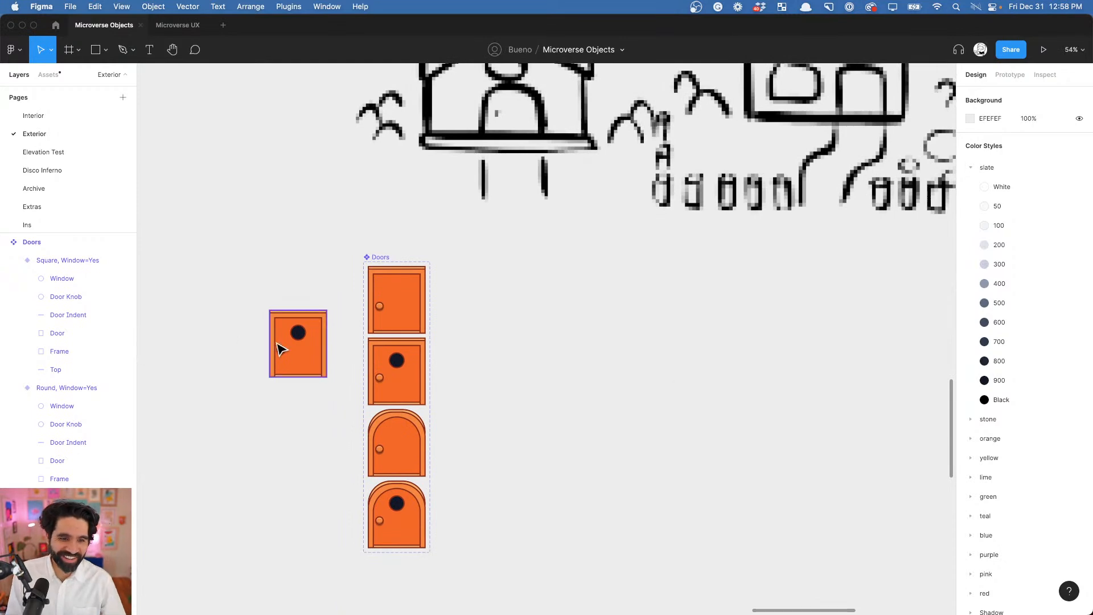
pyautogui.moveTo(290, 356); pyautogui.dragTo(669, 374)
pyautogui.click(1034, 244)
pyautogui.click(1047, 256)
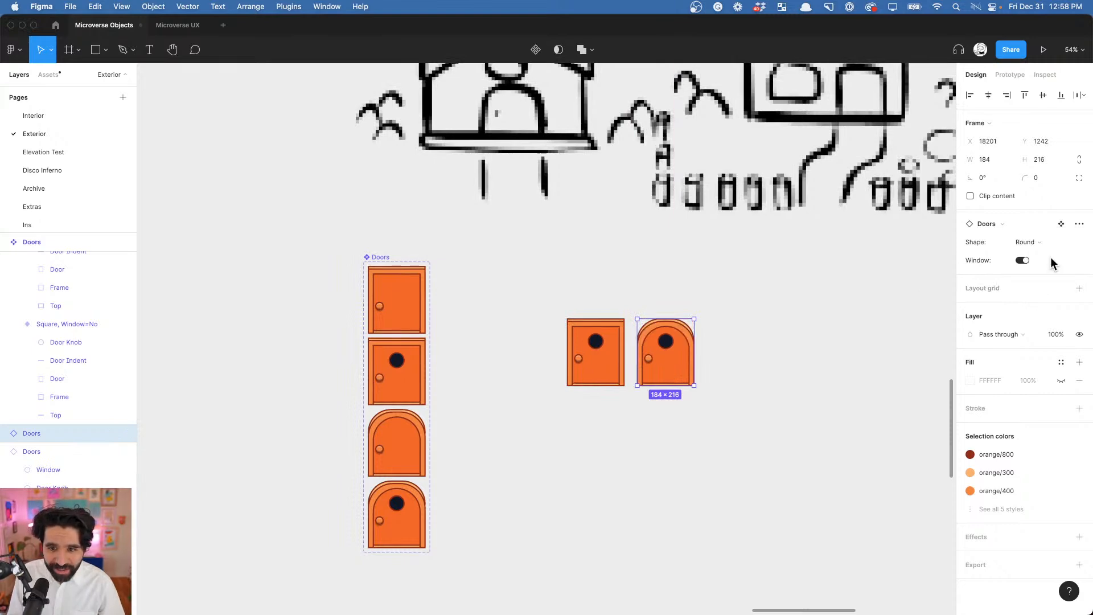
# - Duplicate the square and round door instances as a second row directly below the originals
pyautogui.click(997, 509)
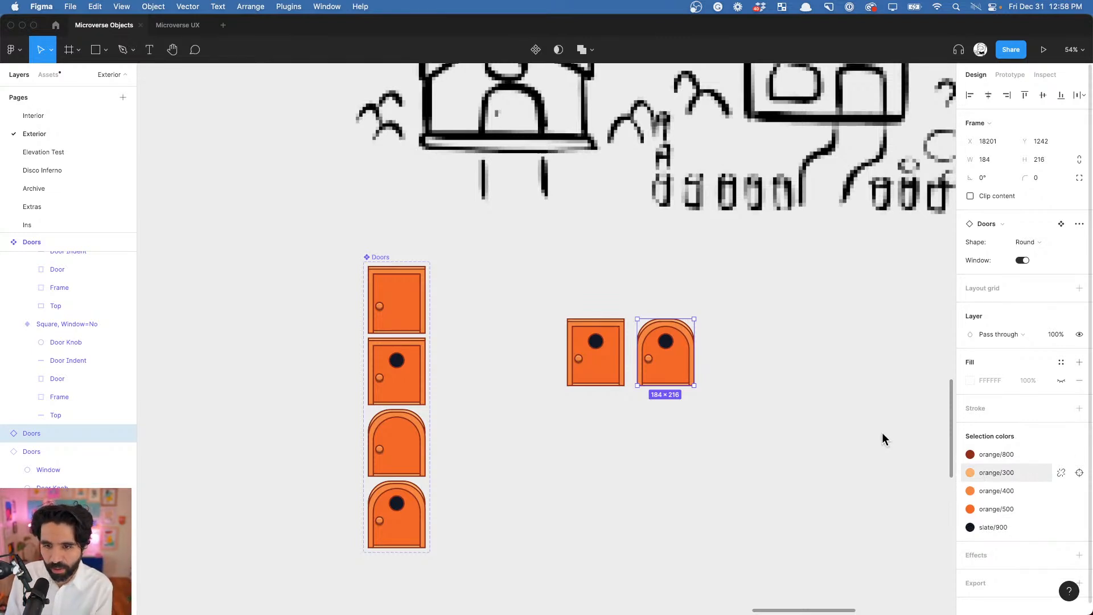
pyautogui.click(776, 381)
pyautogui.moveTo(760, 328); pyautogui.dragTo(581, 419)
pyautogui.moveTo(617, 373); pyautogui.dragTo(697, 462)
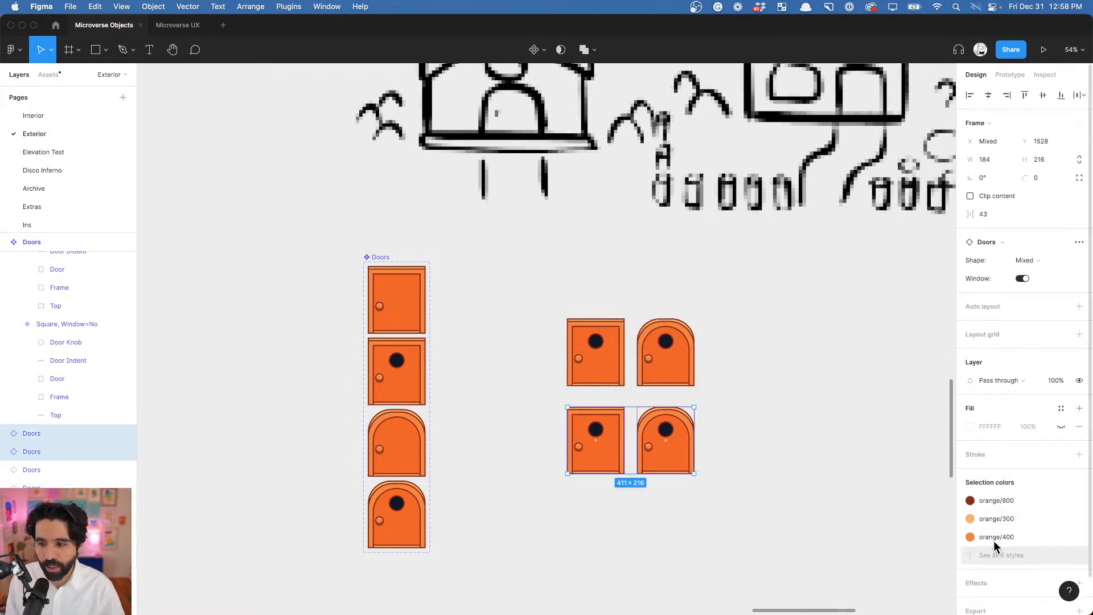
# - Recolour the lower pair of doors by replacing orange/300 with yellow/300 and orange/400 with yellow/400
pyautogui.click(1006, 519)
pyautogui.scroll(-2, 904, 538)
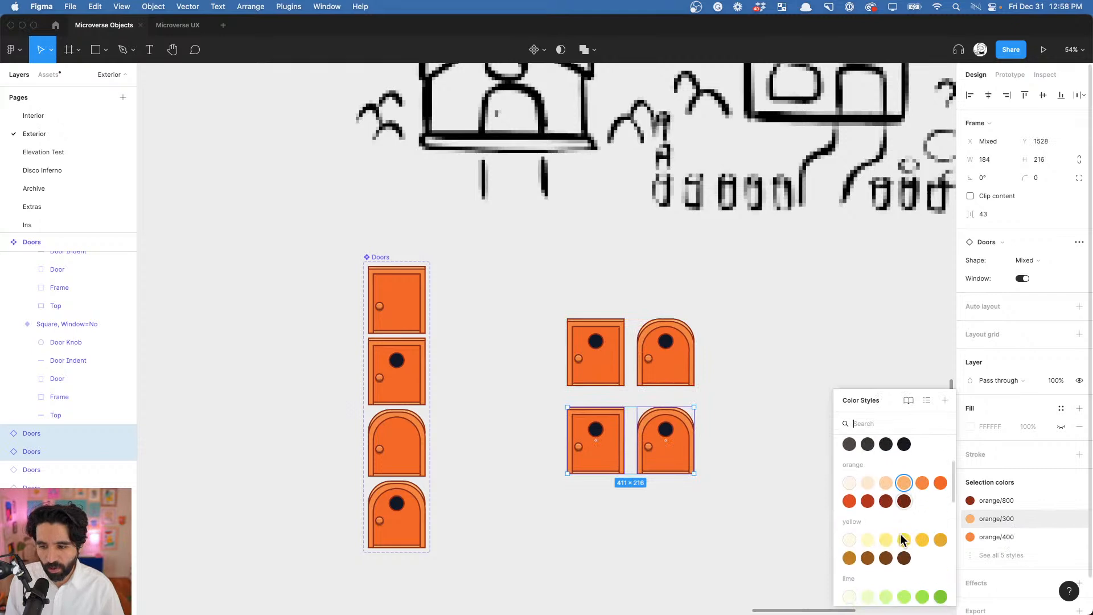
pyautogui.click(906, 544)
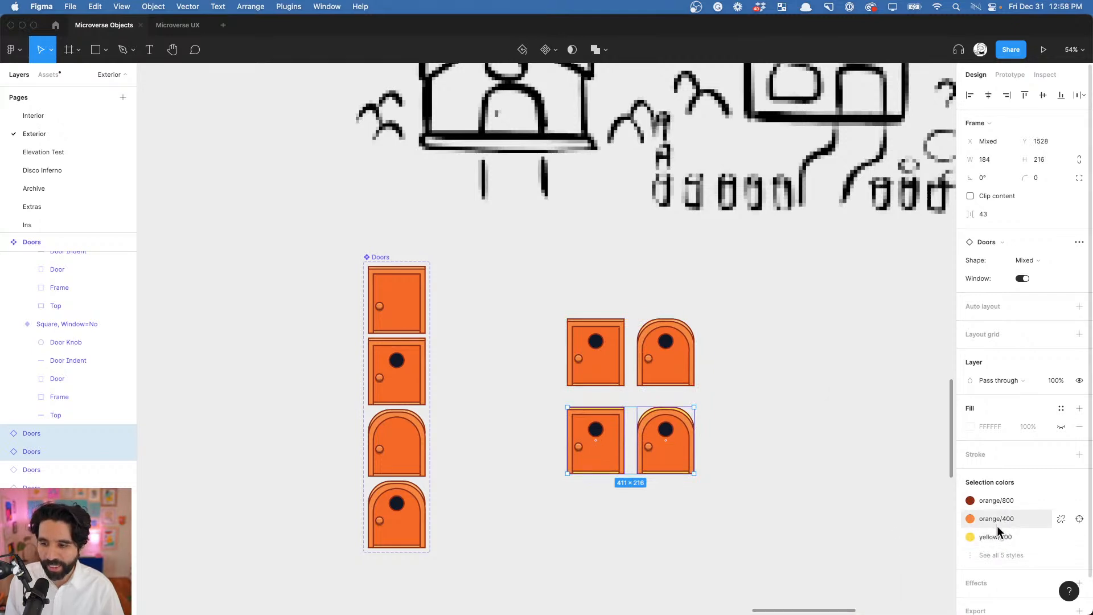
pyautogui.click(973, 519)
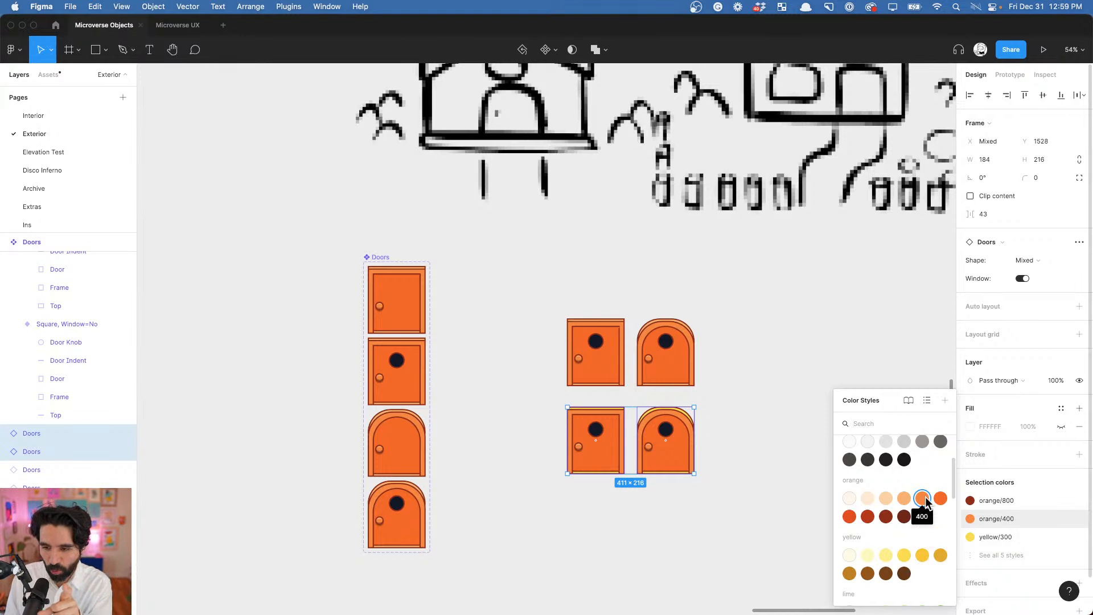
pyautogui.click(924, 553)
# - Replace orange/800 with yellow/800 and orange/500 with yellow/500 in the lower pair of doors
pyautogui.click(1013, 500)
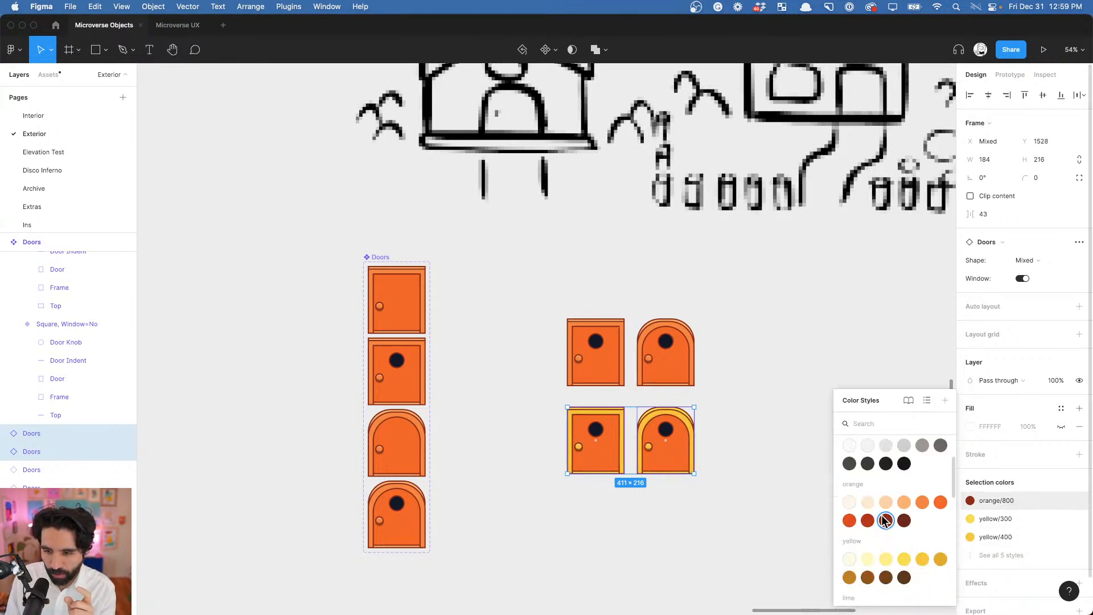
pyautogui.scroll(-2, 883, 519)
pyautogui.click(887, 545)
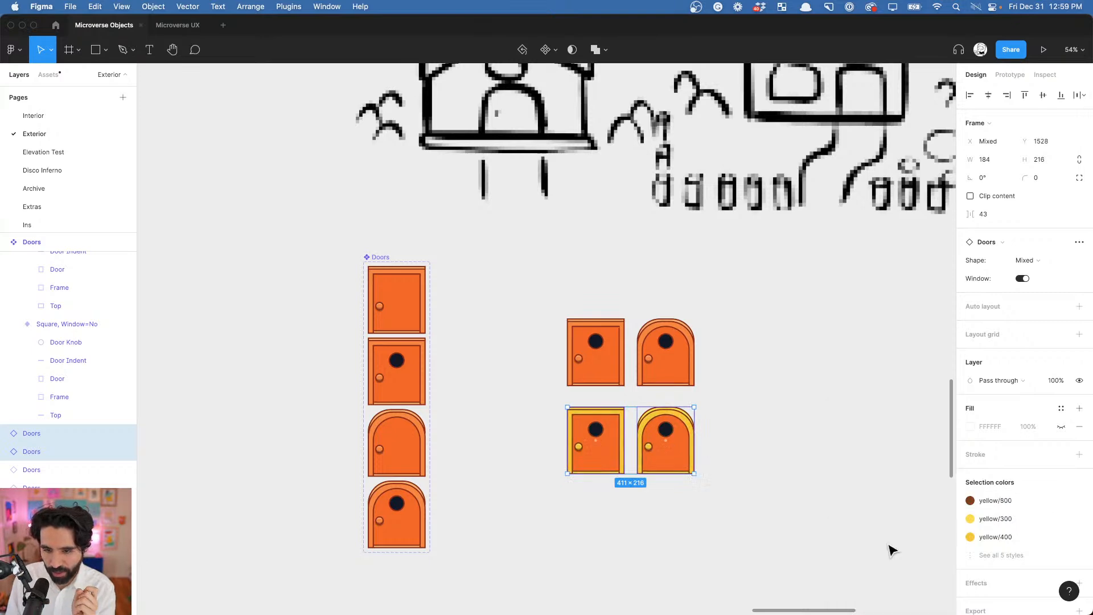
pyautogui.click(1009, 550)
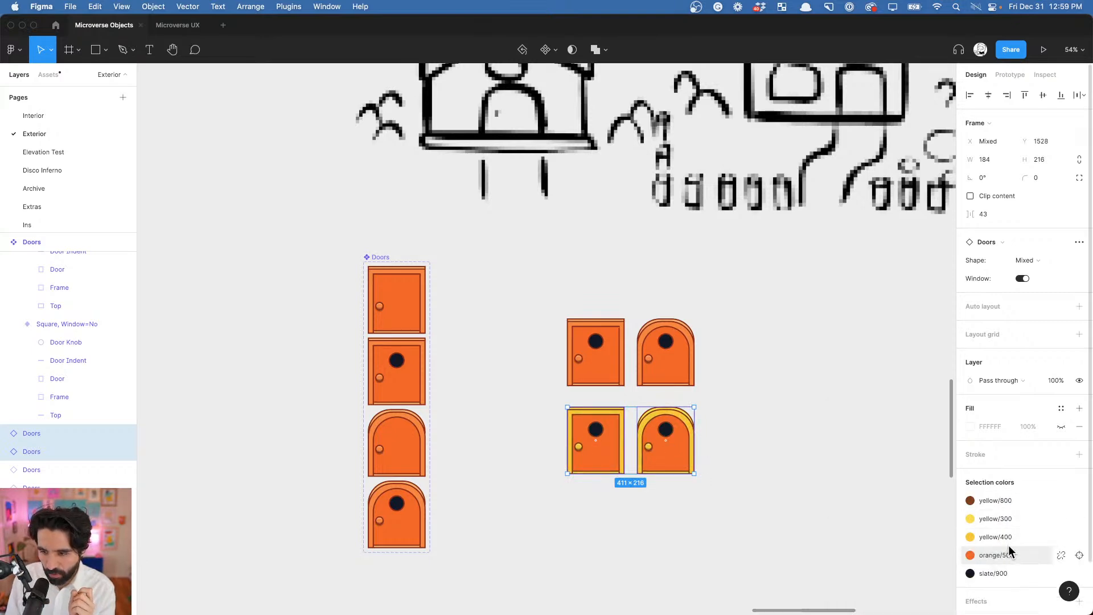
pyautogui.click(1008, 556)
pyautogui.scroll(-1, 887, 538)
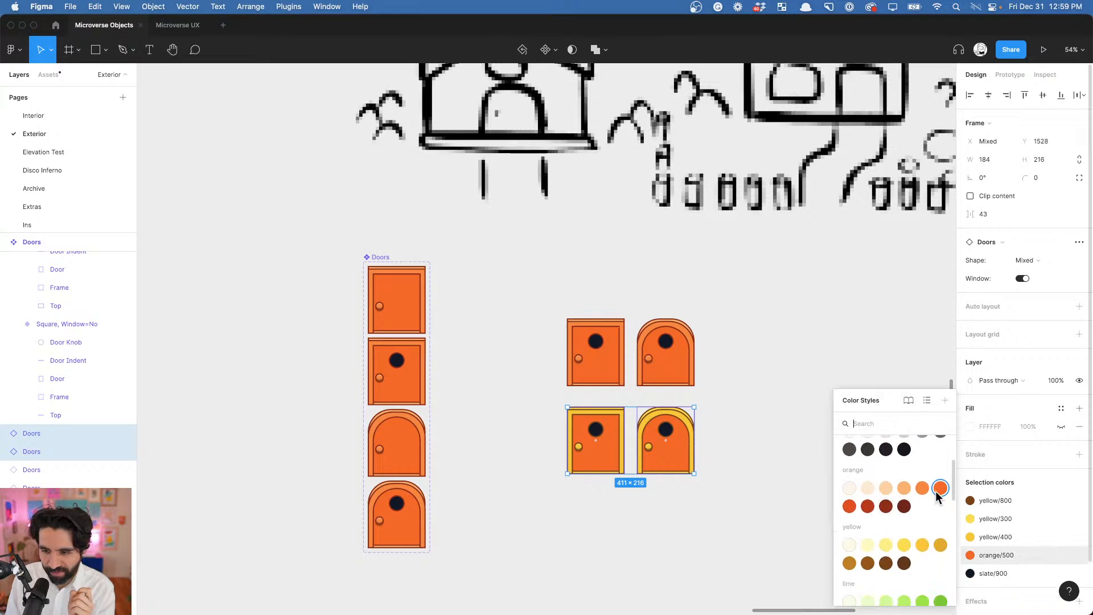
pyautogui.click(941, 546)
pyautogui.click(835, 470)
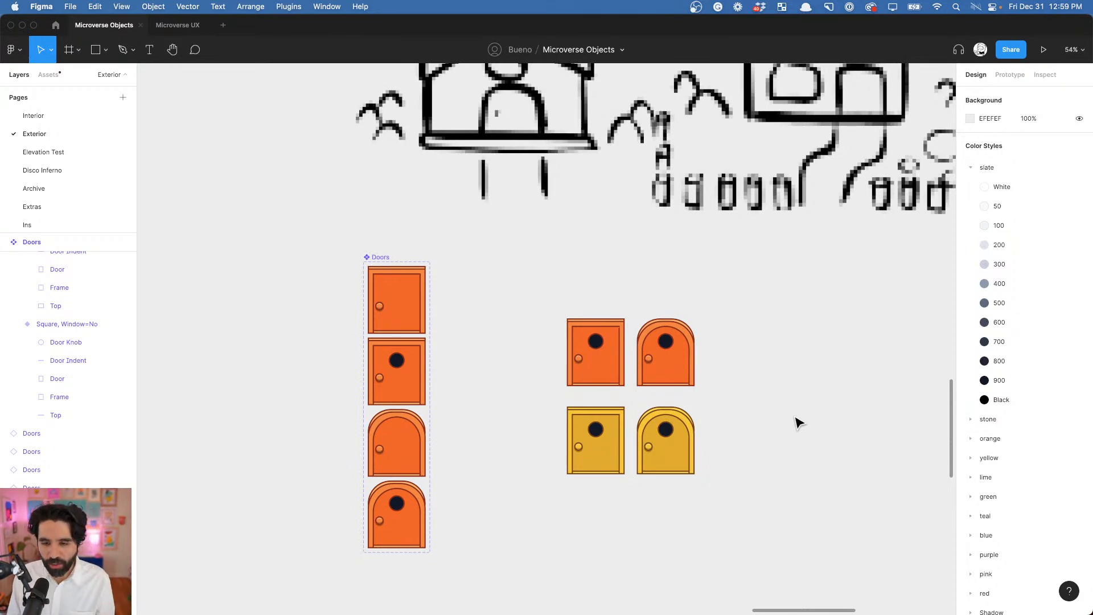
# - Set the radius of the two upper corner points of the windowed Round variant's Top shape to 96
pyautogui.scroll(5, 718, 424)
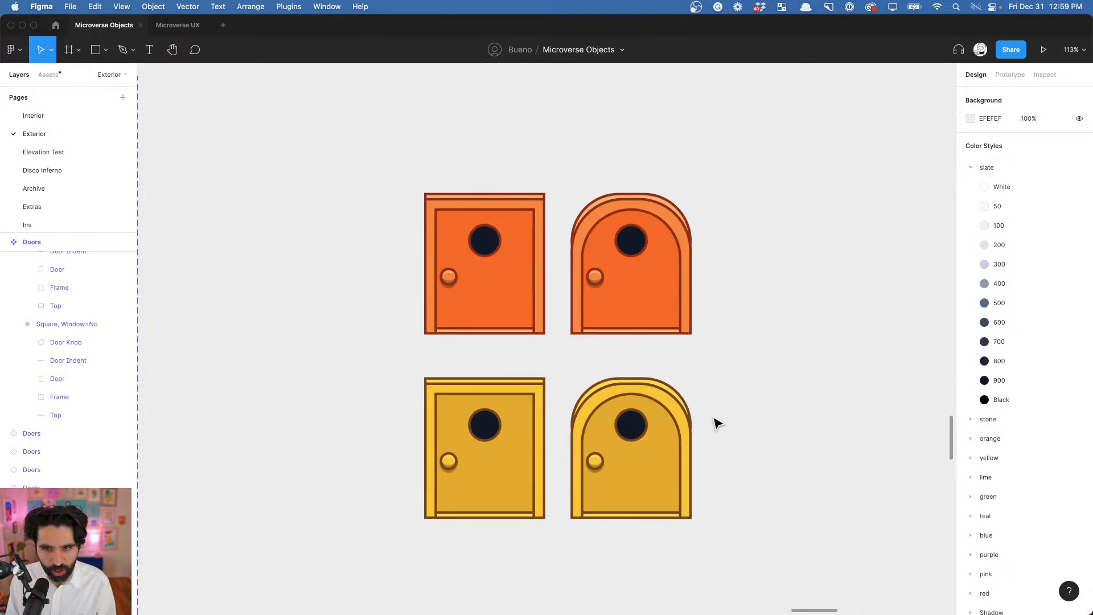
pyautogui.scroll(-5, 718, 424)
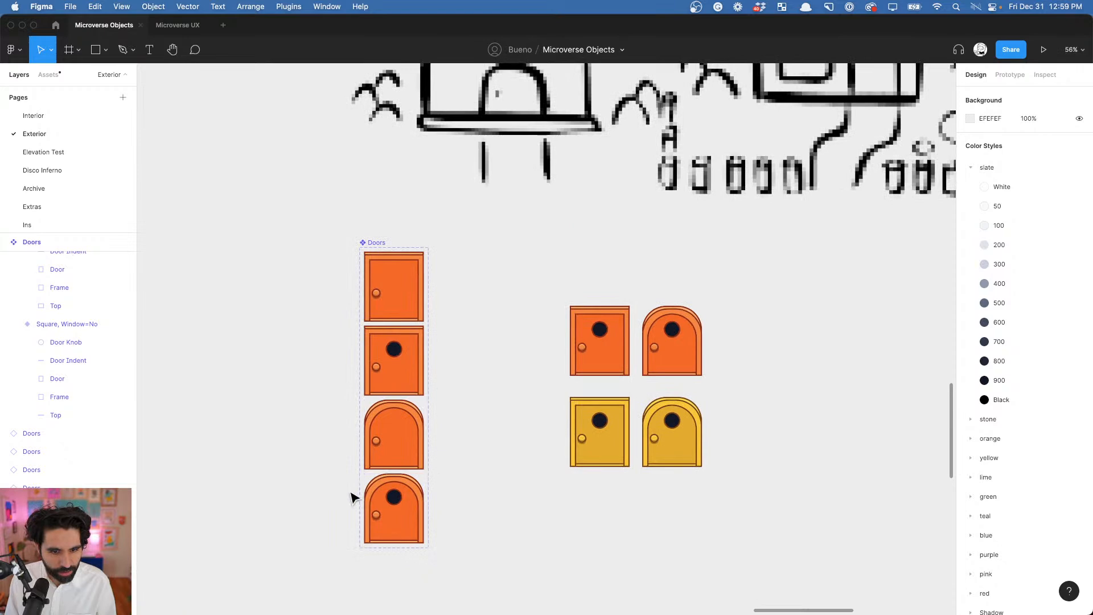
pyautogui.scroll(10, 354, 496)
pyautogui.click(477, 433)
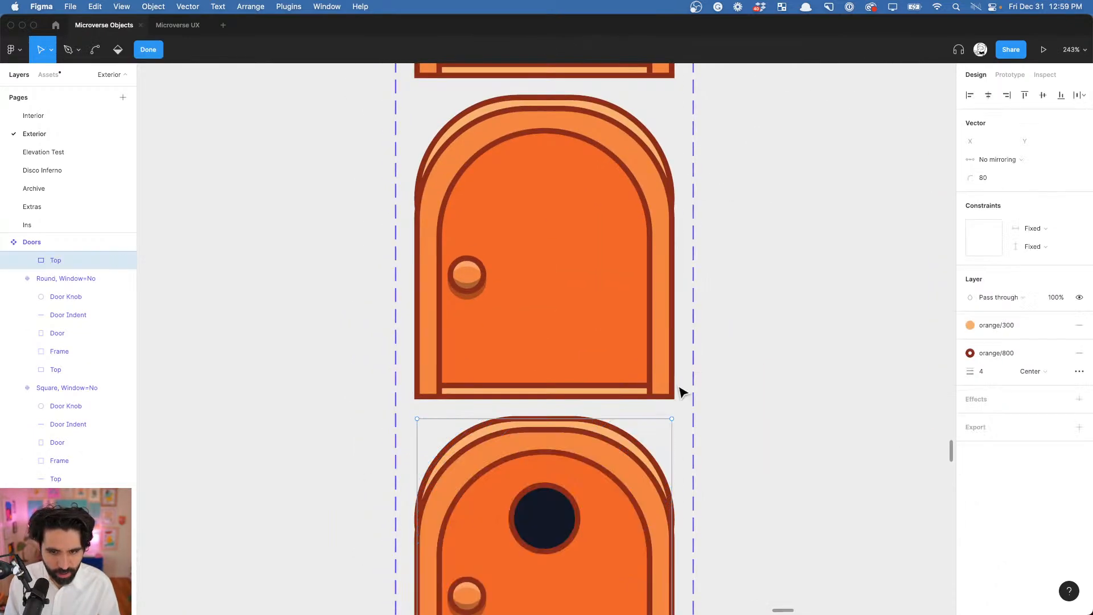
pyautogui.doubleClick(551, 420)
pyautogui.moveTo(712, 370); pyautogui.dragTo(312, 456)
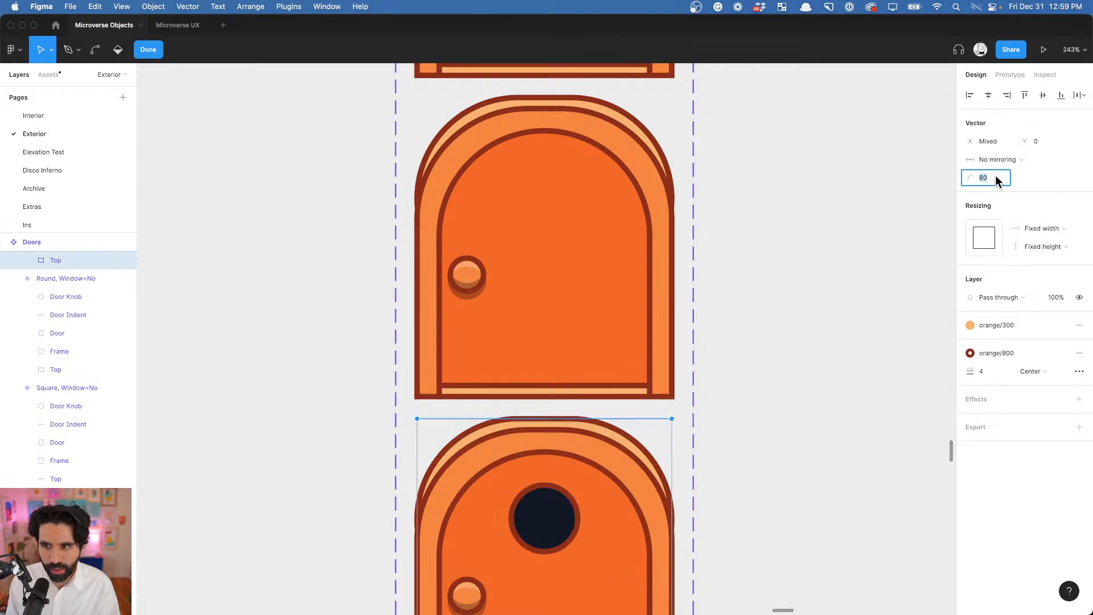
pyautogui.write('72')
pyautogui.press('Return')
pyautogui.write('88')
pyautogui.press('Return')
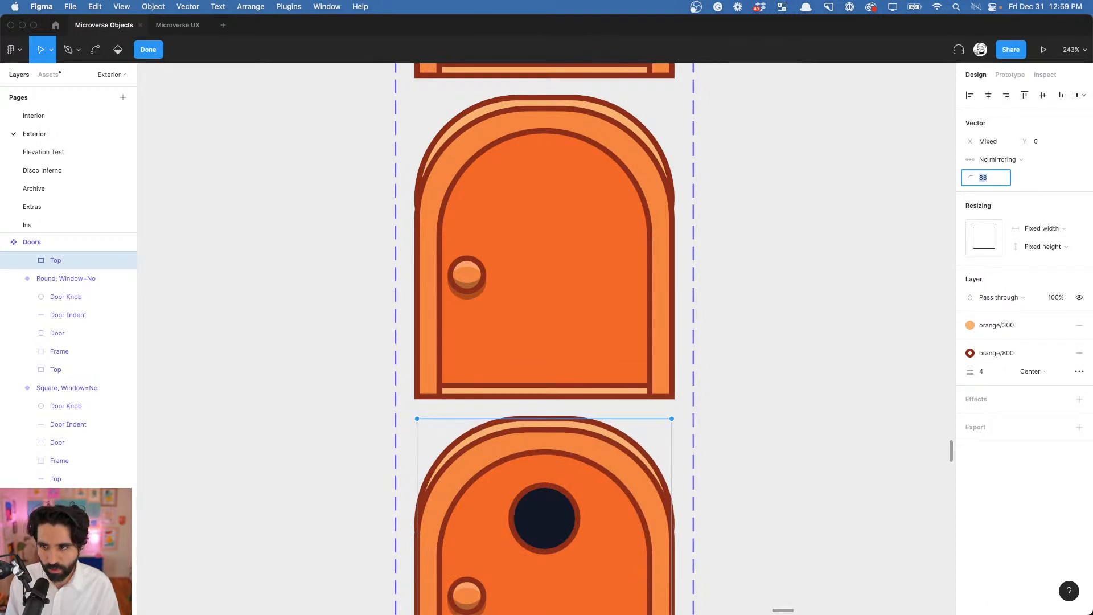
pyautogui.write('96')
pyautogui.press('Return')
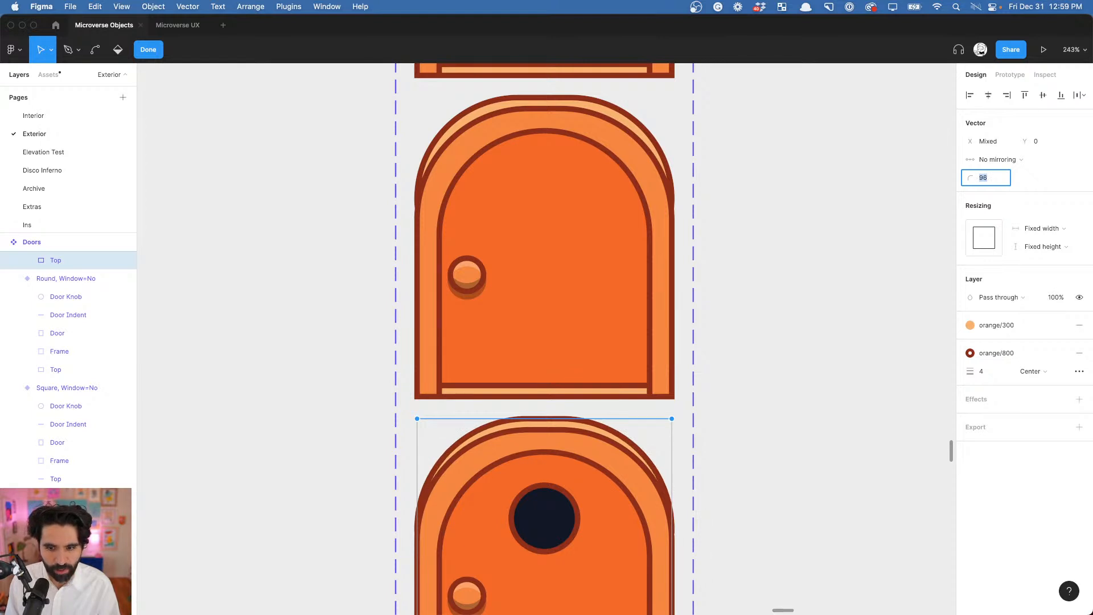
pyautogui.press('Escape')
pyautogui.press('Escape')
# - Set the corner radius of the windowless Round variant's Top shape to 88
pyautogui.click(588, 109)
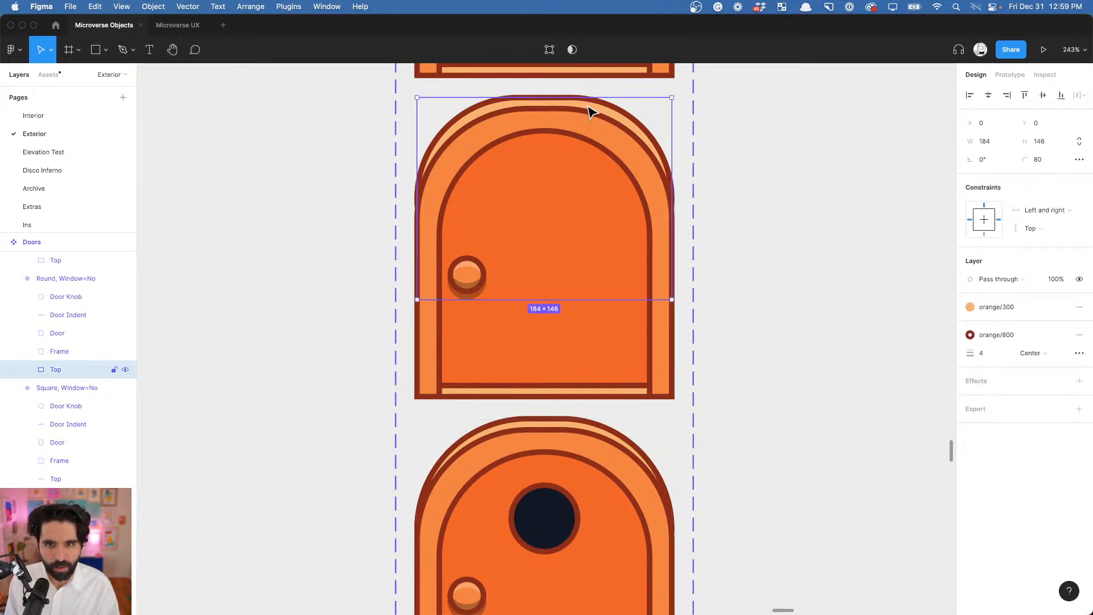
pyautogui.click(1056, 164)
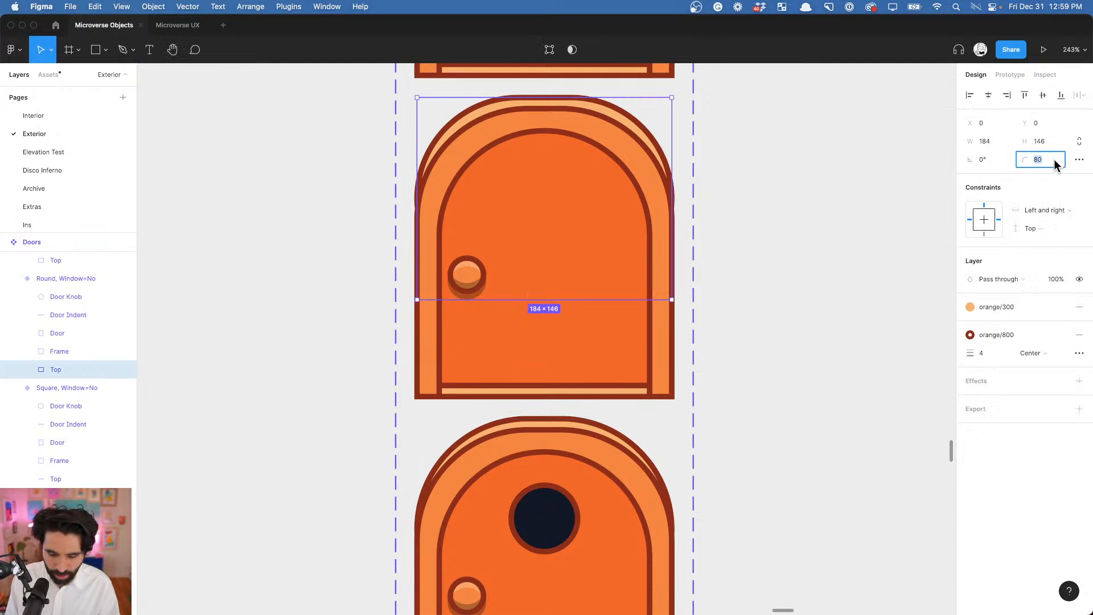
pyautogui.press('Return')
pyautogui.hscroll(-2, 686, 332)
pyautogui.keyDown('ctrl'); pyautogui.scroll(-5, 686, 332); pyautogui.keyUp('ctrl')
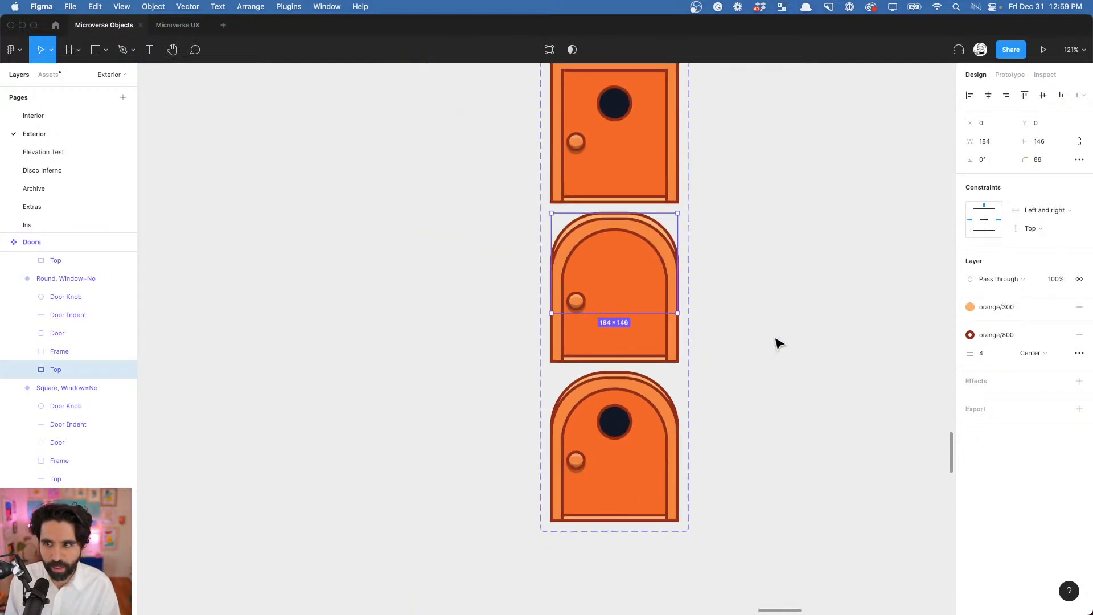
pyautogui.hscroll(5, 776, 342)
pyautogui.hscroll(5, 778, 342)
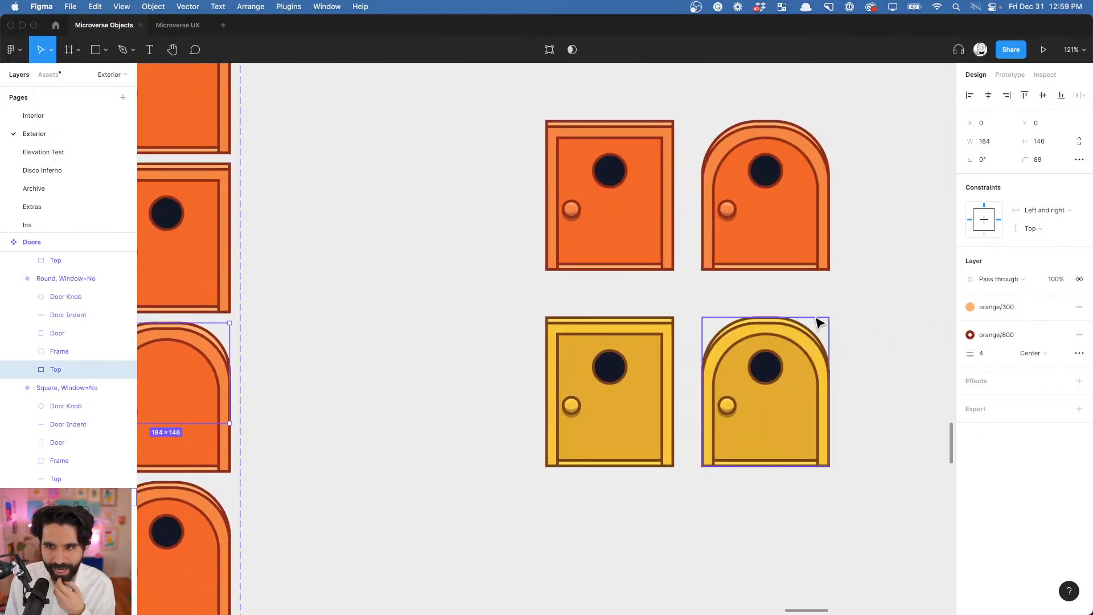
pyautogui.click(864, 308)
pyautogui.keyDown('ctrl'); pyautogui.scroll(-5, 864, 308); pyautogui.keyUp('ctrl')
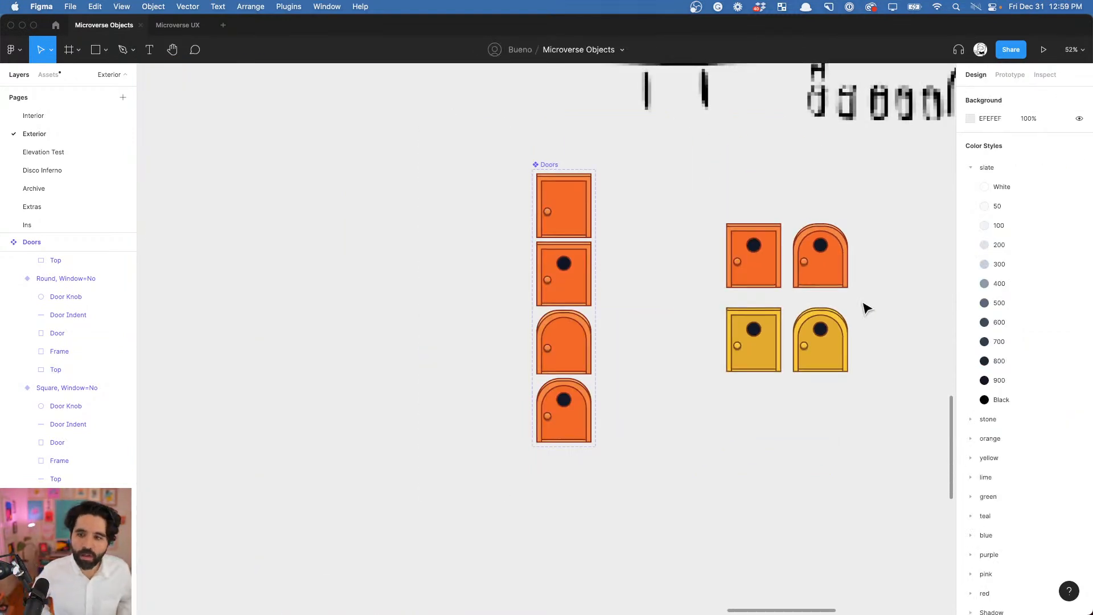
# - Duplicate the four orange and yellow door instances to their right and turn off the Window property on the copies
pyautogui.click(842, 358)
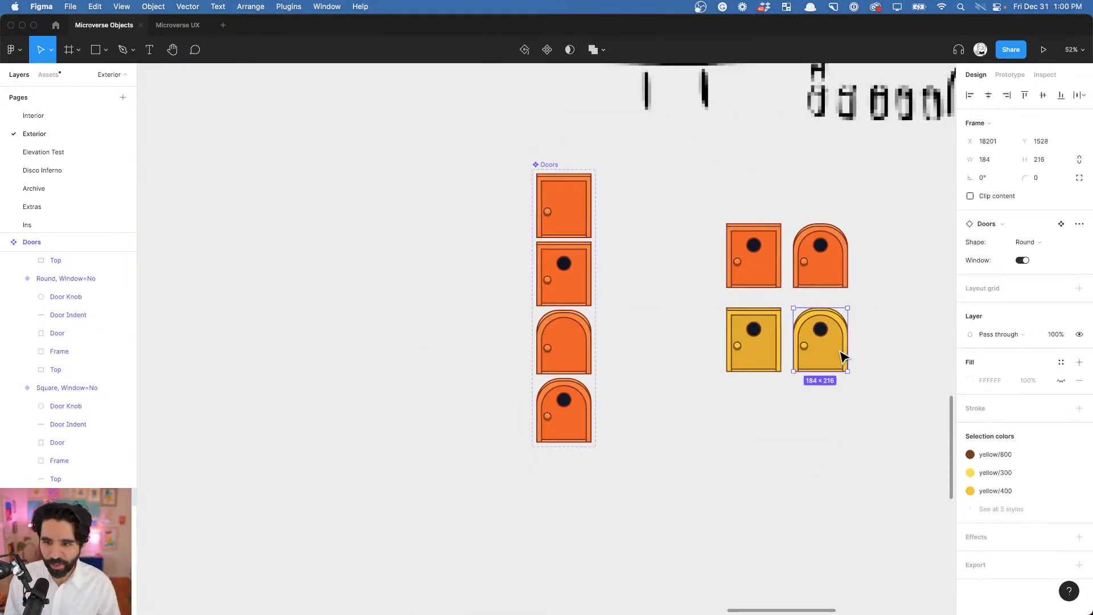
pyautogui.hscroll(2, 851, 279)
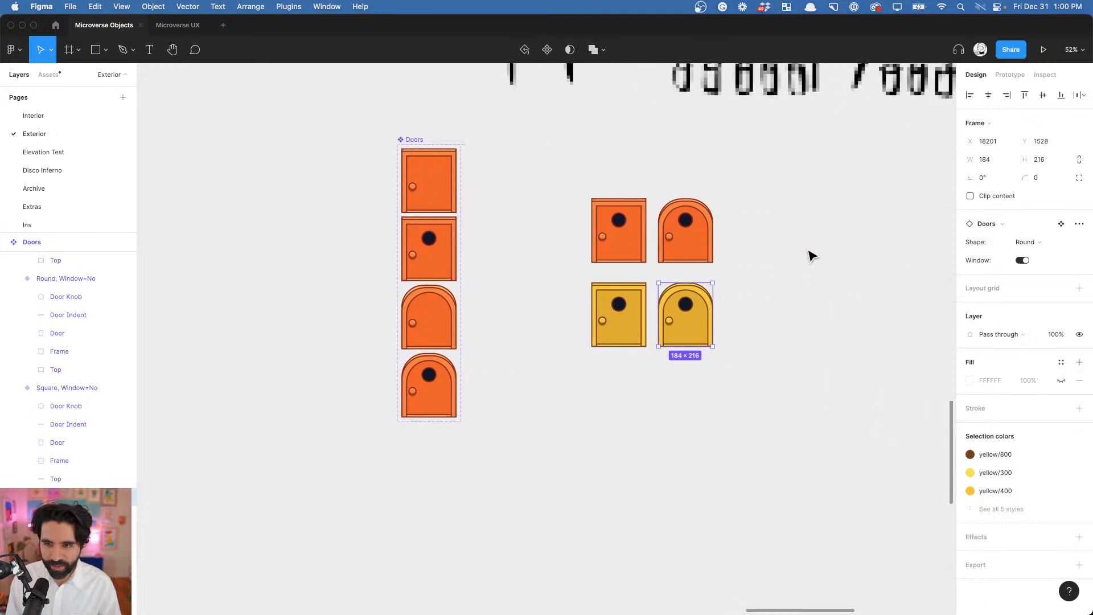
pyautogui.moveTo(783, 188); pyautogui.dragTo(530, 354)
pyautogui.moveTo(683, 340); pyautogui.dragTo(826, 340)
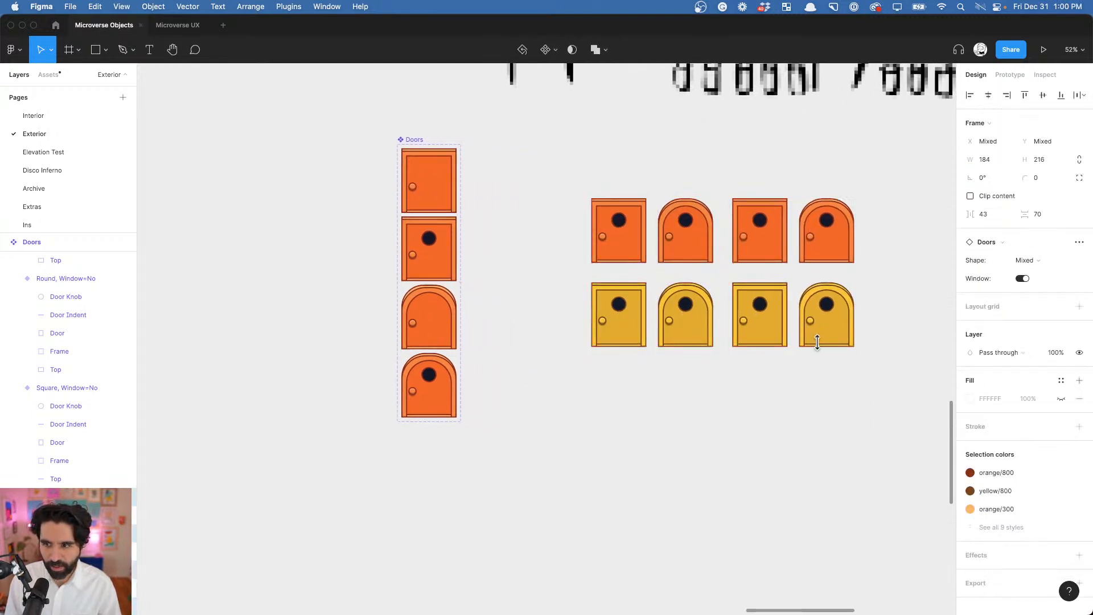
pyautogui.click(1023, 278)
# - Try duplicating all eight door instances below the originals and scaling the copies down
pyautogui.moveTo(892, 183); pyautogui.dragTo(541, 412)
pyautogui.scroll(-5, 688, 337)
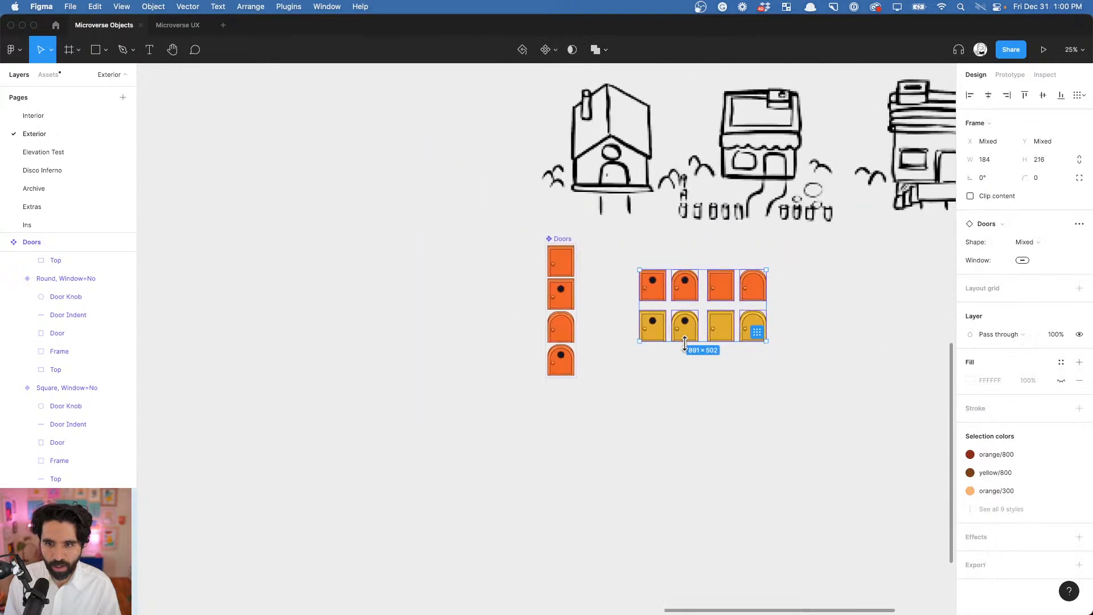
pyautogui.keyDown('alt'); pyautogui.moveTo(655, 266); pyautogui.dragTo(658, 367); pyautogui.keyUp('alt')
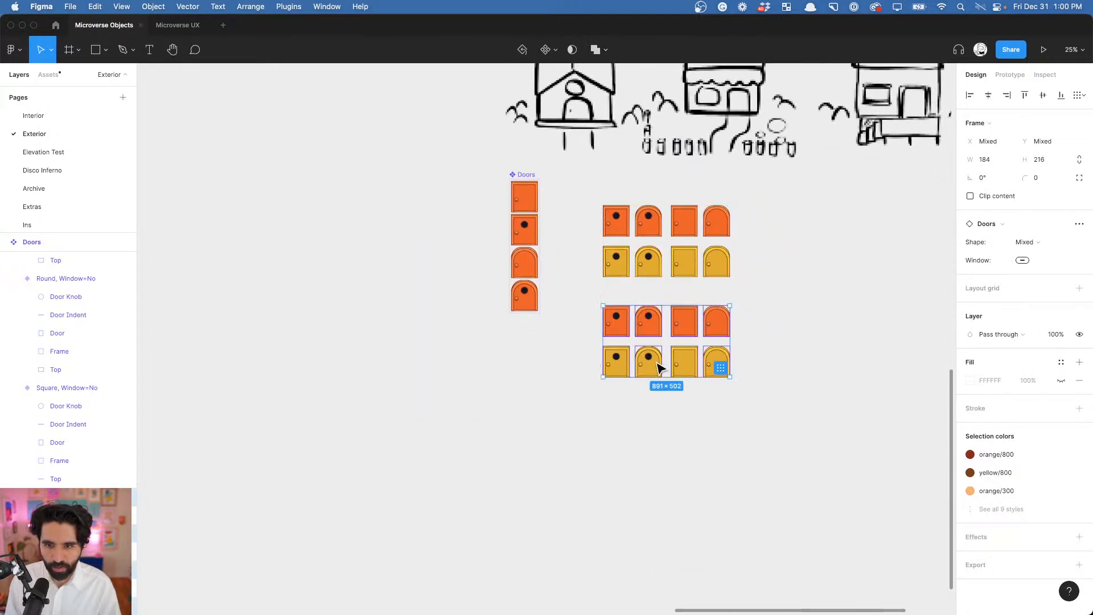
pyautogui.hotkey('shift', '2')
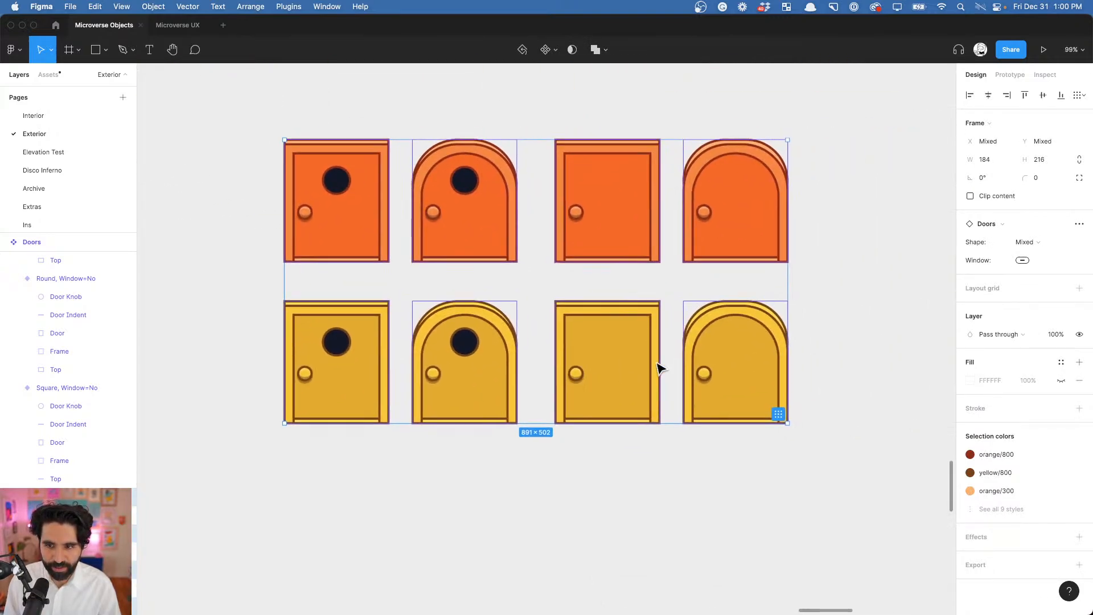
pyautogui.moveTo(786, 425); pyautogui.dragTo(667, 377)
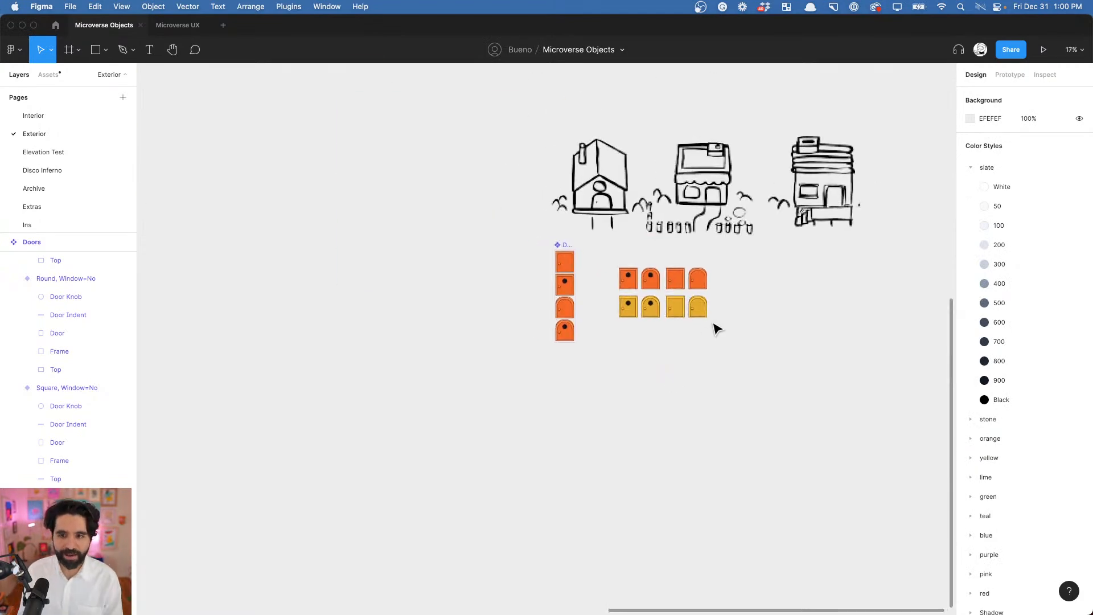
# - Delete all eight orange and yellow door instances beside the Doors component set
pyautogui.scroll(3, 713, 325)
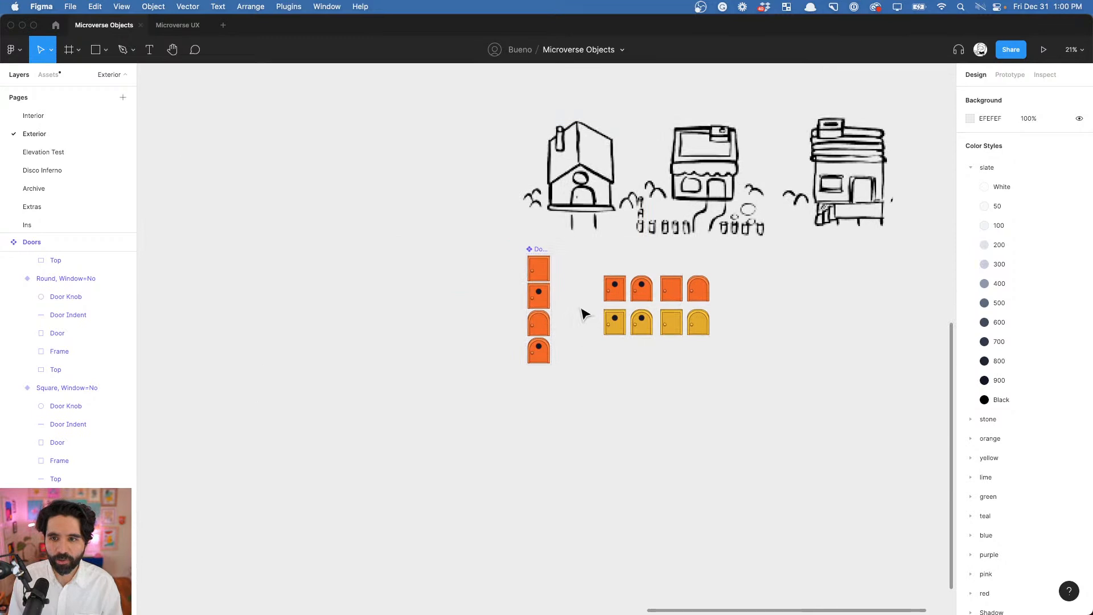
pyautogui.scroll(5, 584, 313)
pyautogui.scroll(3, 584, 313)
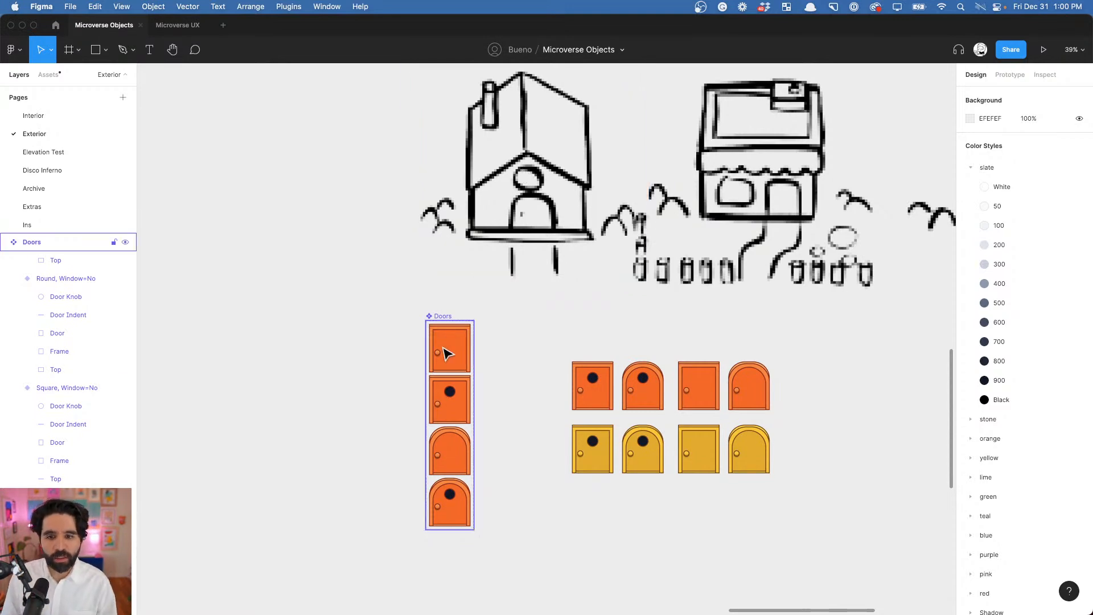
pyautogui.hscroll(3, 448, 347)
pyautogui.scroll(-2, 448, 348)
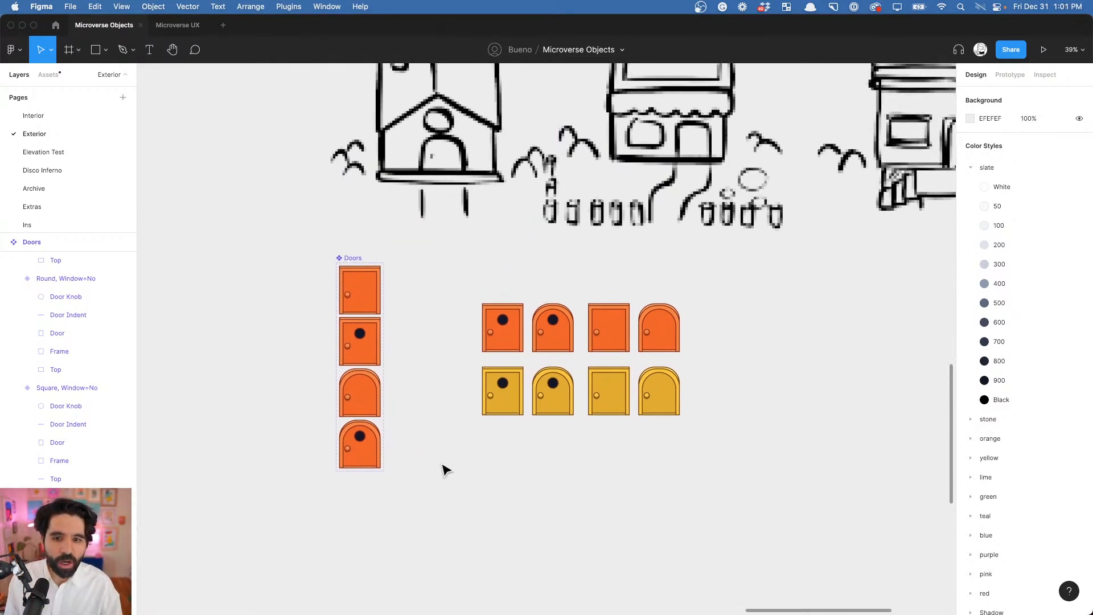
pyautogui.moveTo(447, 273); pyautogui.dragTo(757, 566)
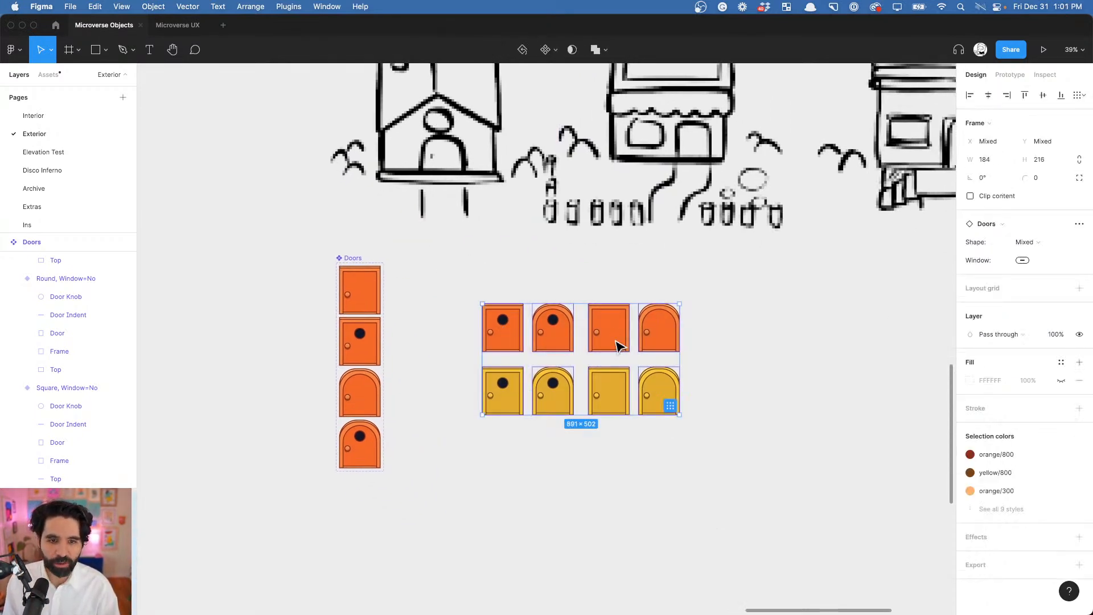
pyautogui.scroll(-3, 615, 344)
pyautogui.moveTo(605, 333); pyautogui.dragTo(560, 307)
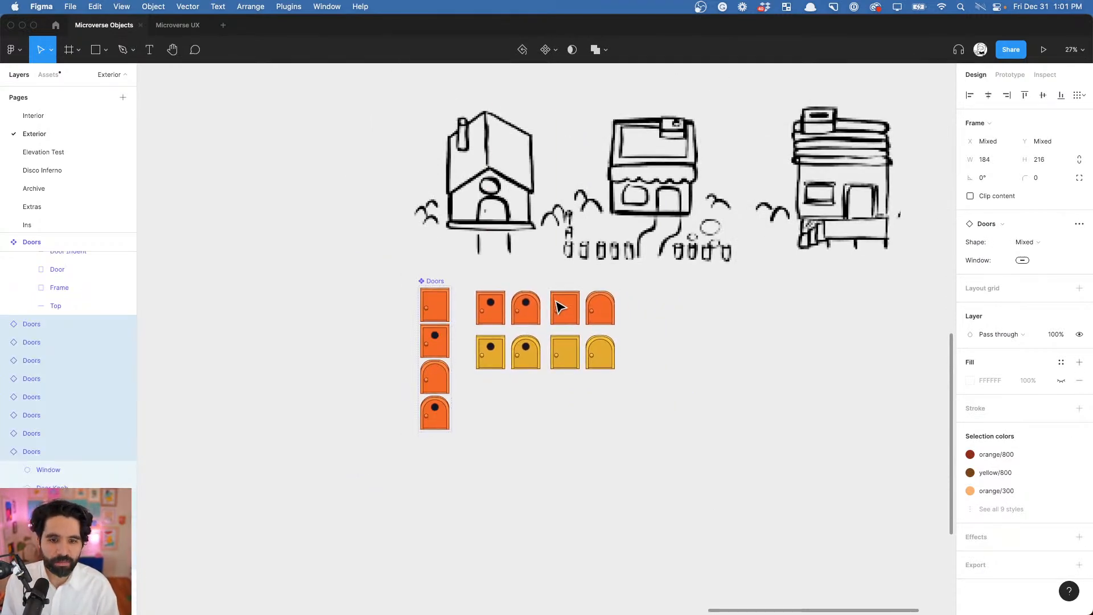
pyautogui.press('Delete')
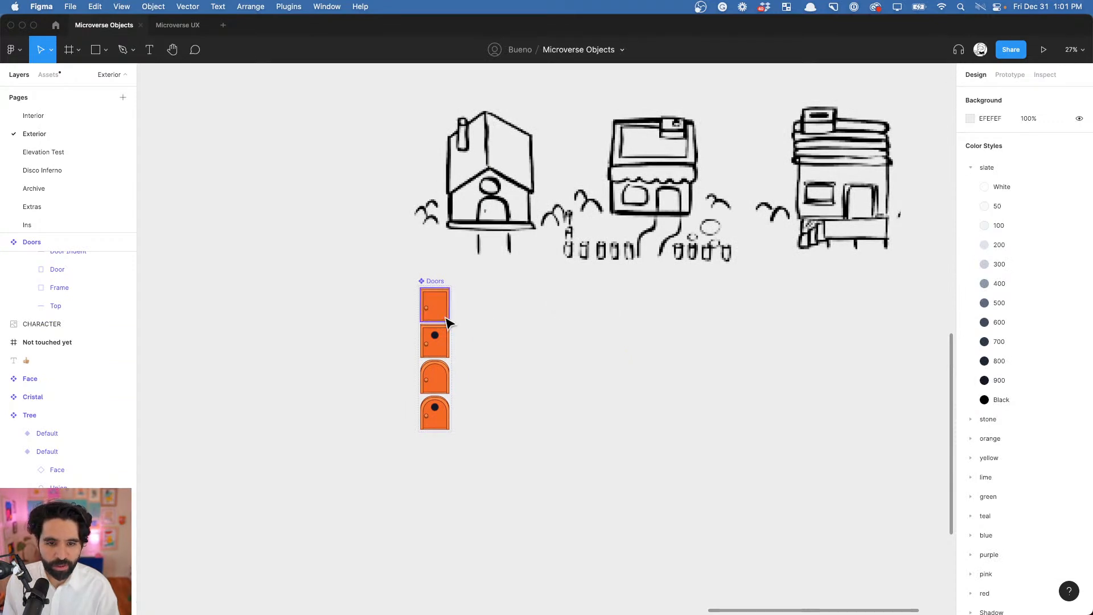
# - Duplicate the windowless Square door to the right of the Doors set and detach the copy from its component
pyautogui.scroll(5, 446, 320)
pyautogui.click(428, 307)
pyautogui.moveTo(427, 308); pyautogui.dragTo(625, 313)
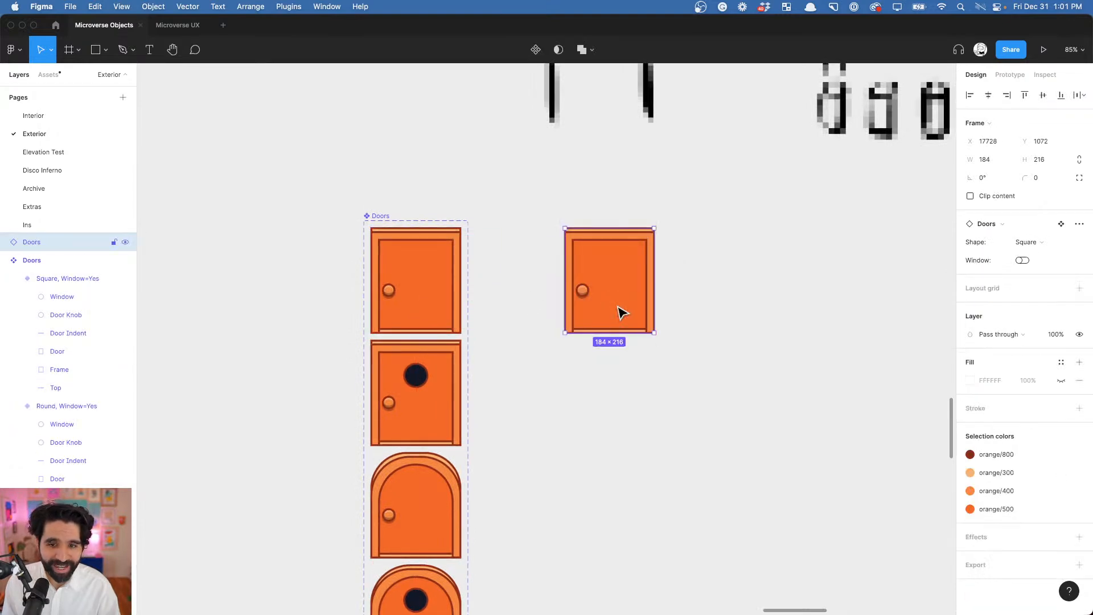
pyautogui.press('super+alt+b')
pyautogui.click(634, 378)
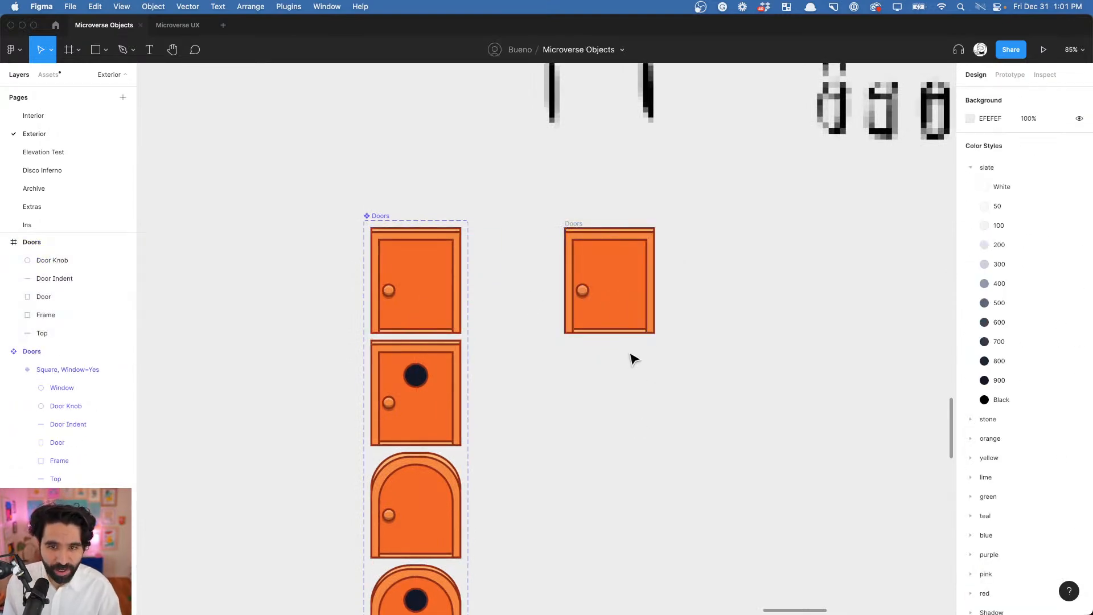
# - Delete the Door Knob from the detached door copy
pyautogui.scroll(3, 615, 328)
pyautogui.scroll(5, 615, 328)
pyautogui.scroll(-3, 585, 275)
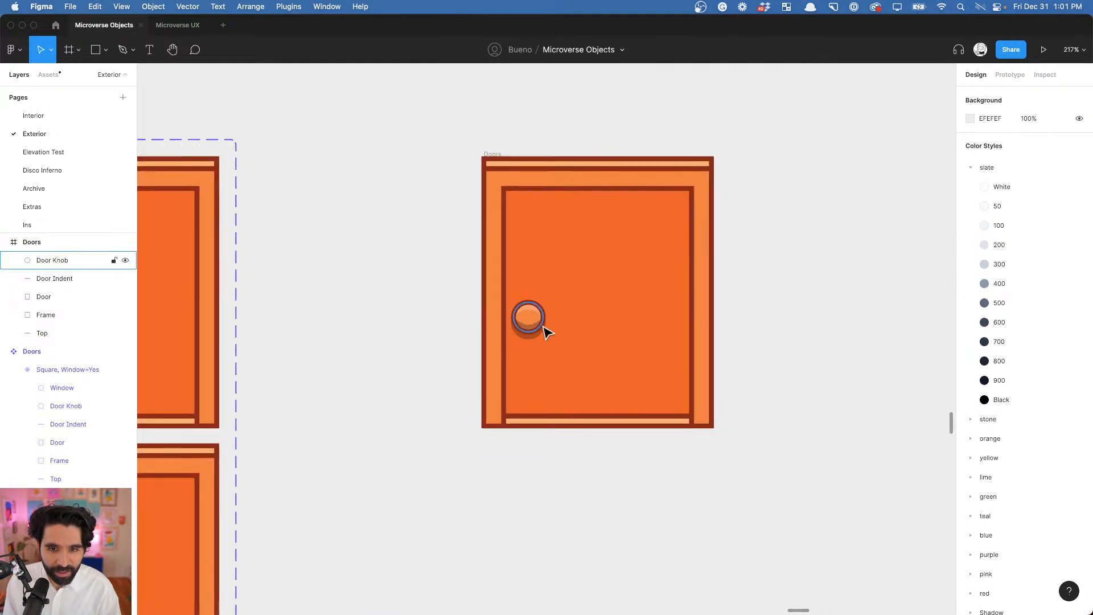
pyautogui.click(536, 318)
pyautogui.press('Delete')
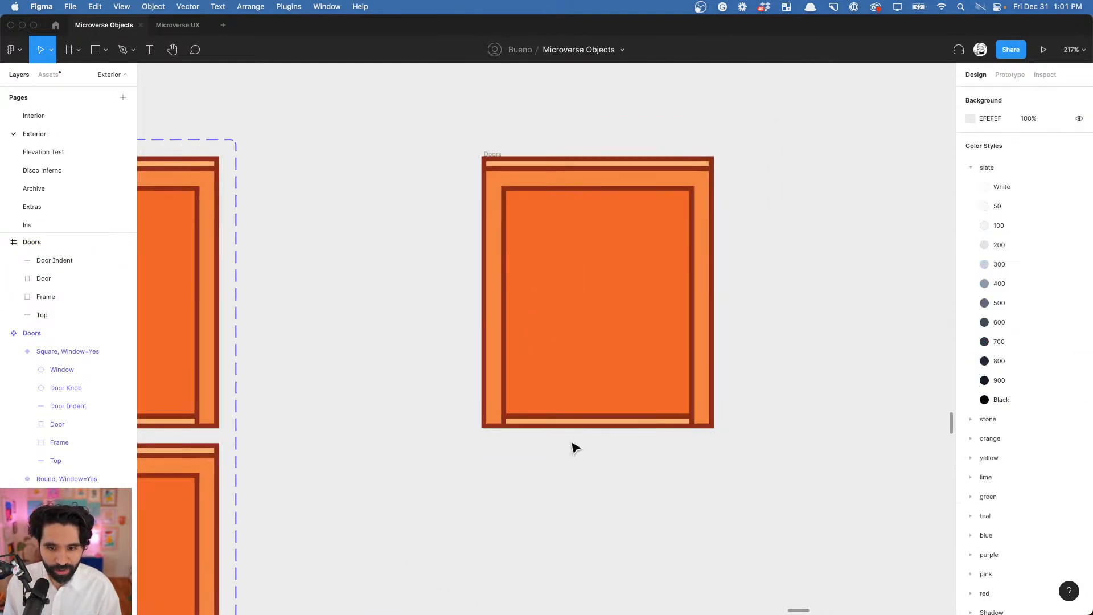
# - Change the fill of the detached copy's Door shape to slate/900
pyautogui.click(579, 164)
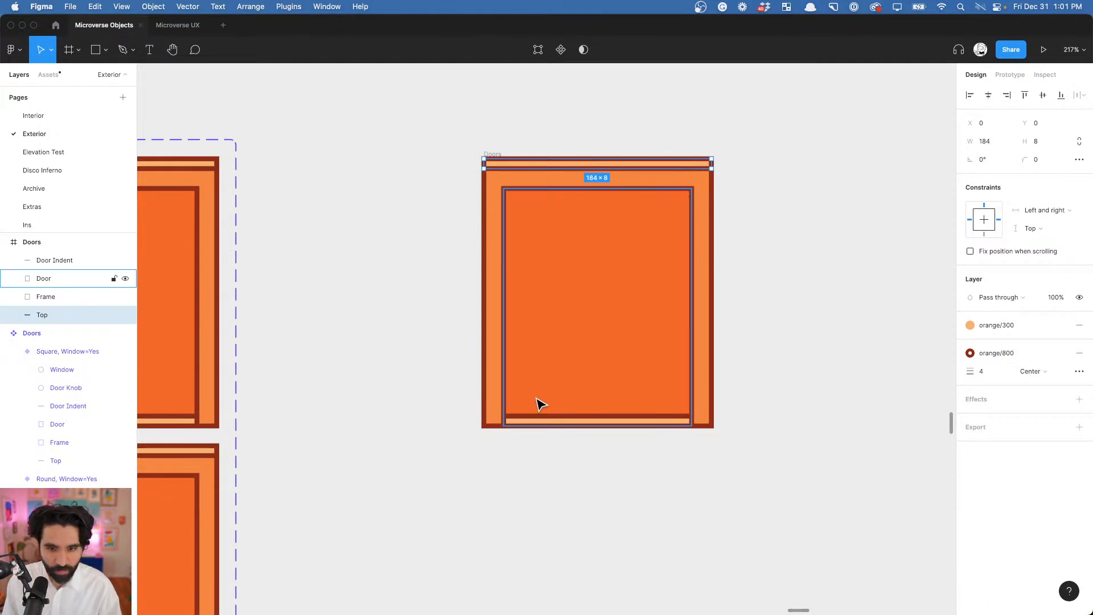
pyautogui.click(538, 425)
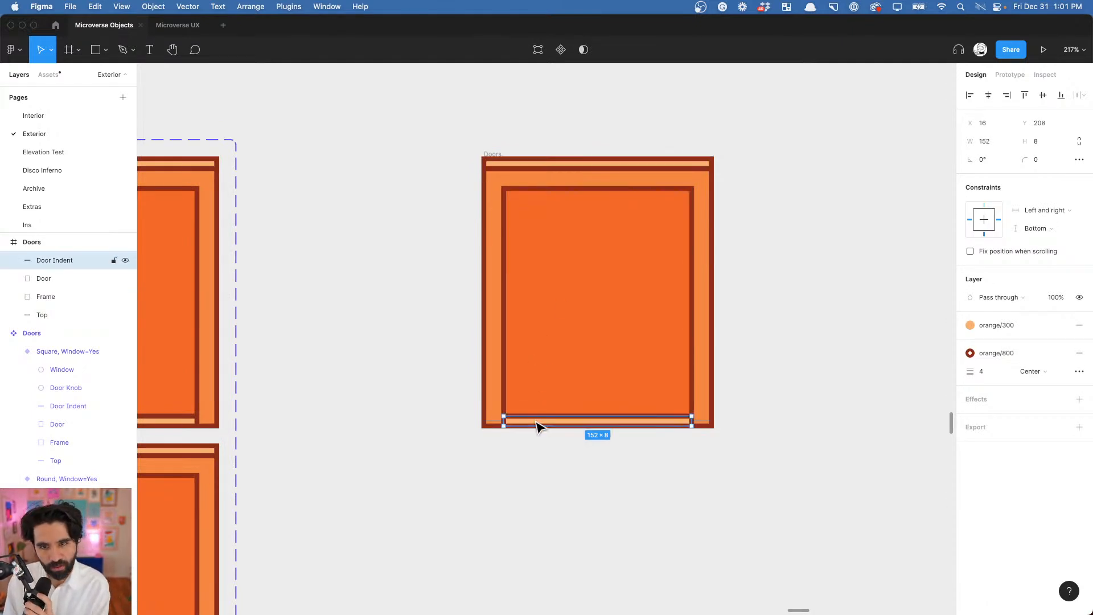
pyautogui.click(547, 487)
pyautogui.click(637, 332)
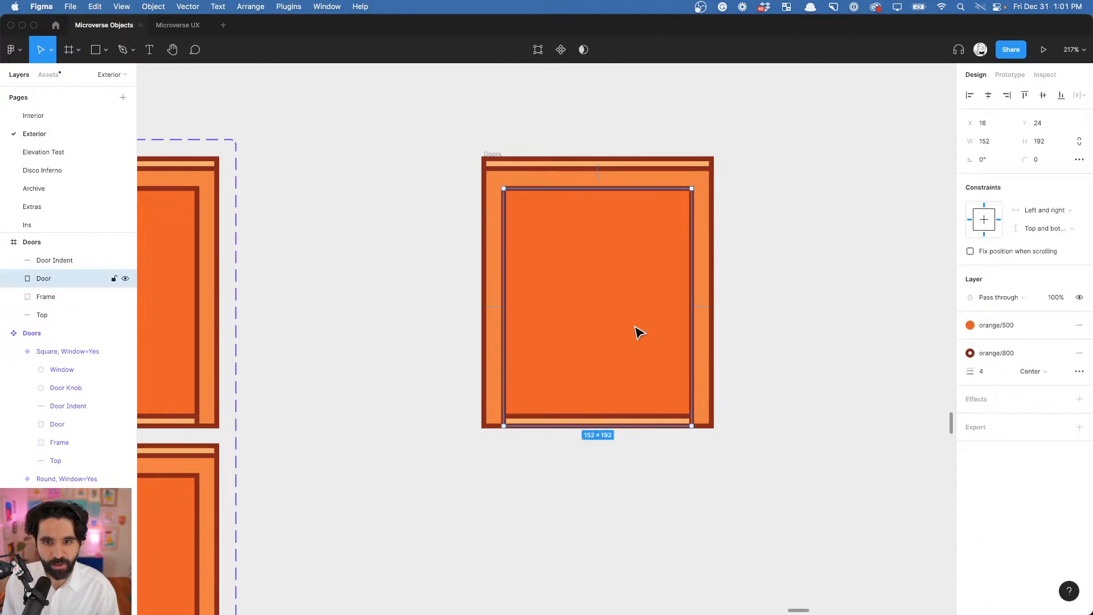
pyautogui.click(991, 329)
pyautogui.scroll(-2, 1044, 440)
pyautogui.scroll(2, 1044, 439)
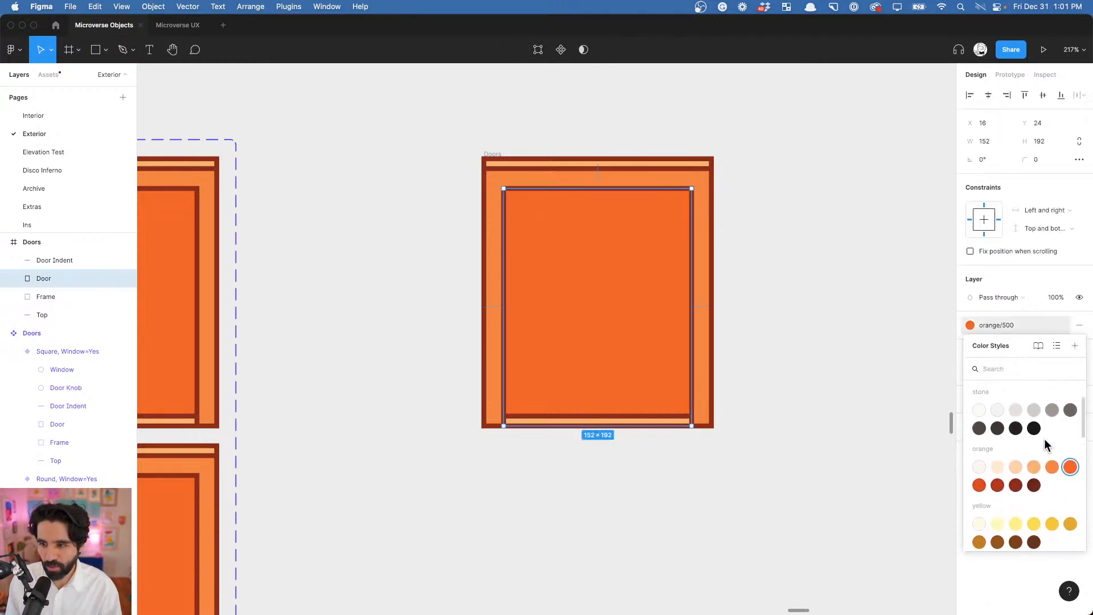
pyautogui.scroll(2, 1044, 440)
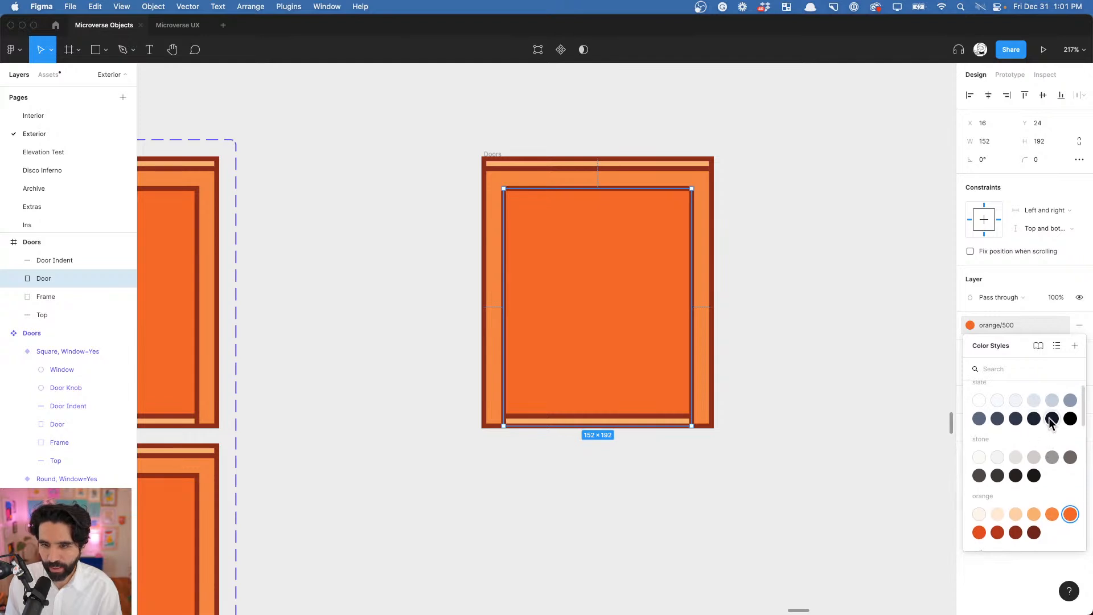
pyautogui.click(1052, 418)
pyautogui.click(822, 378)
pyautogui.scroll(-5, 822, 378)
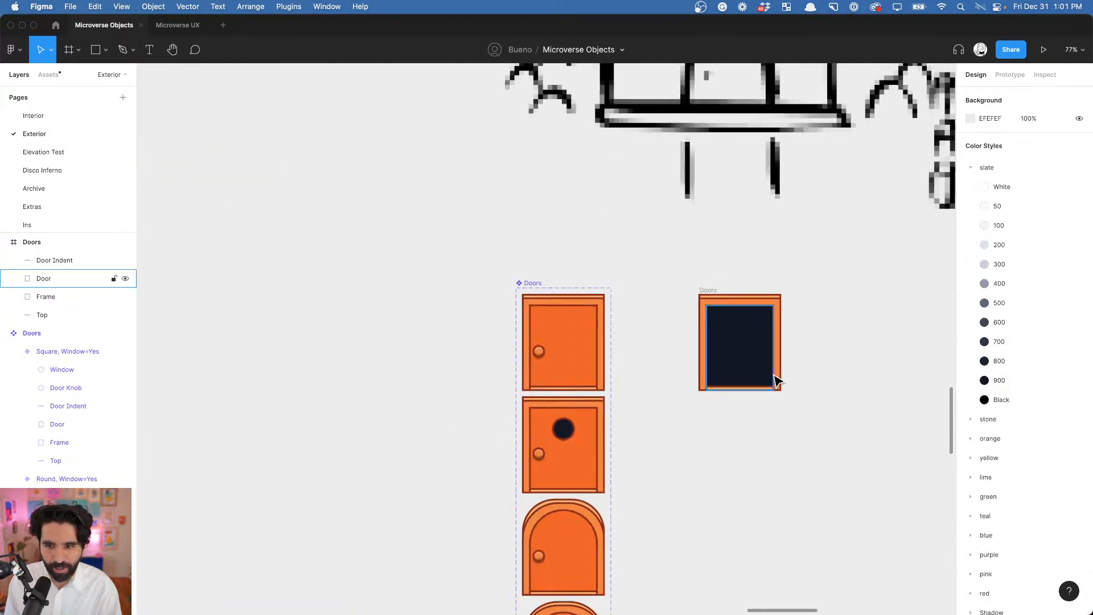
# - Extend the detached copy's Top and Door Indent strips upward to a height of 16 each
pyautogui.scroll(5, 719, 385)
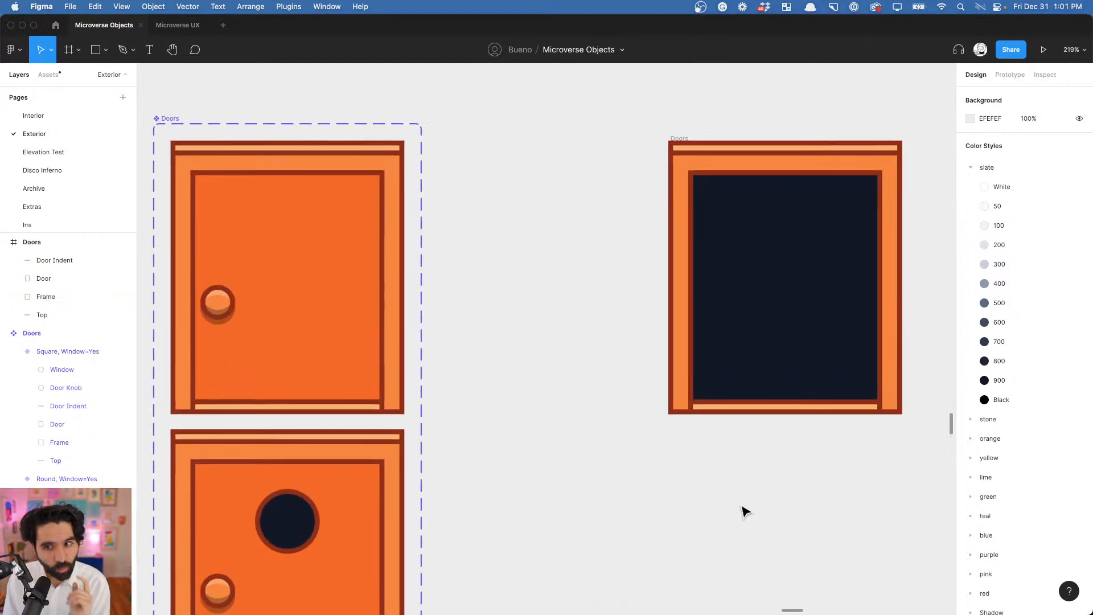
pyautogui.hscroll(4, 745, 511)
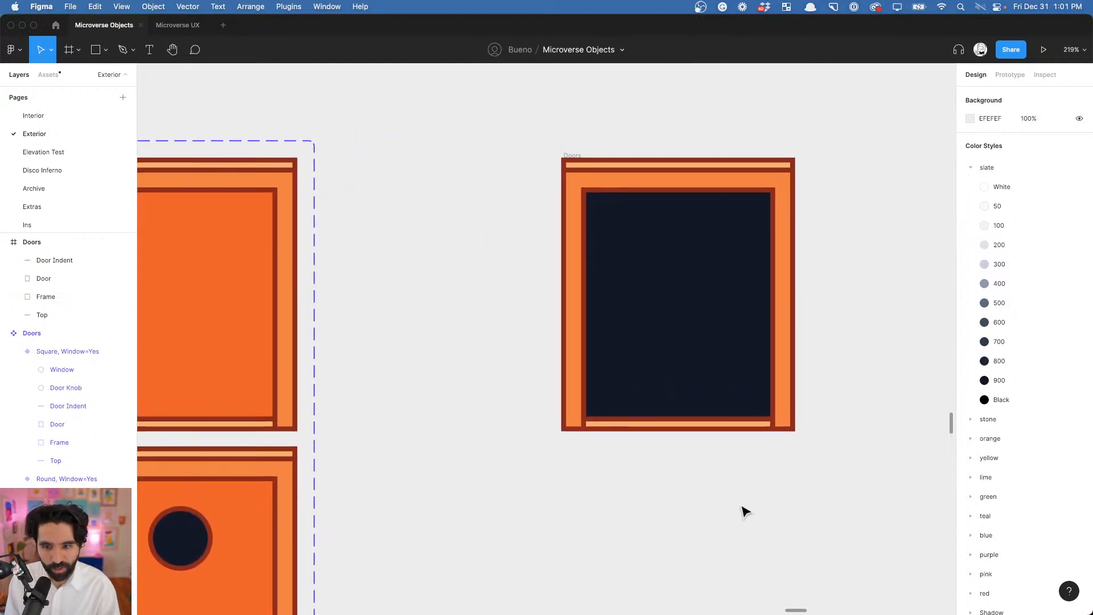
pyautogui.click(643, 171)
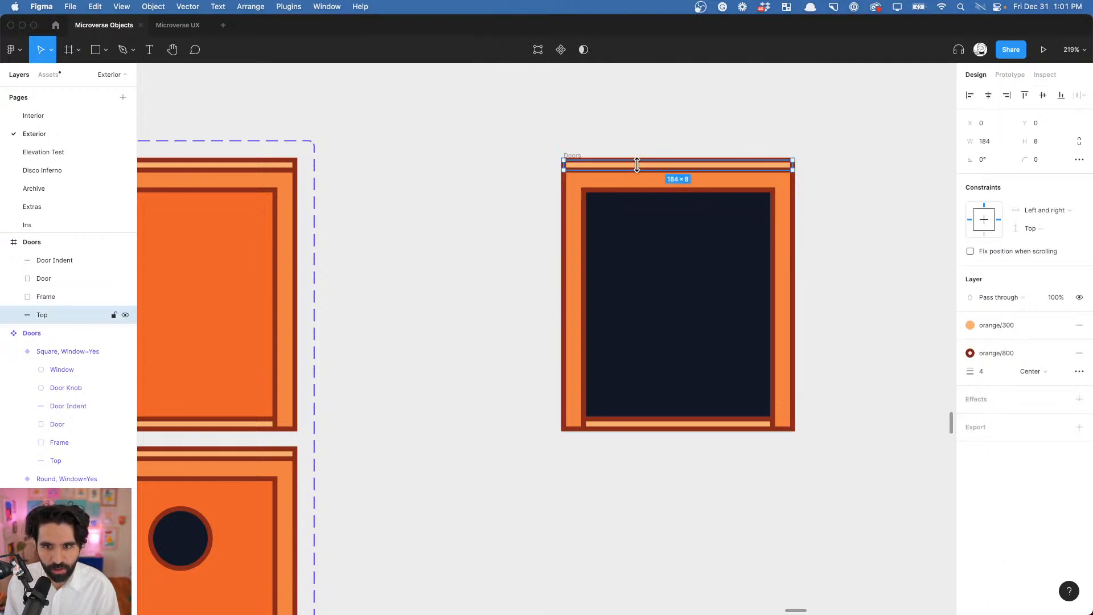
pyautogui.hotkey('shift', 'Up')
pyautogui.press('super+shift+Down')
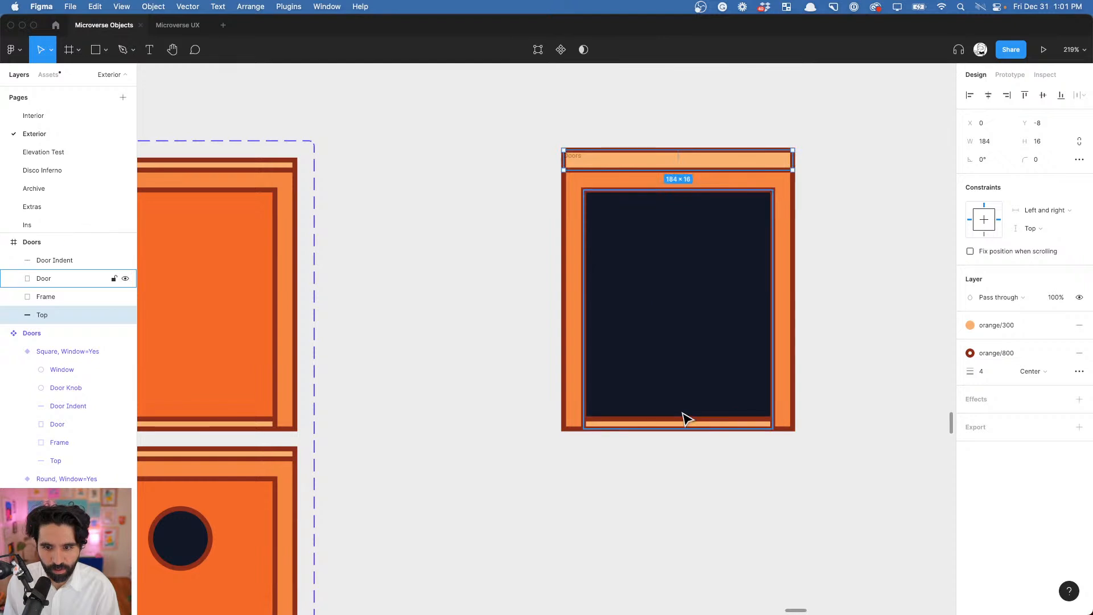
pyautogui.click(685, 424)
pyautogui.hotkey('shift', 'Up')
pyautogui.press('super+shift+Down')
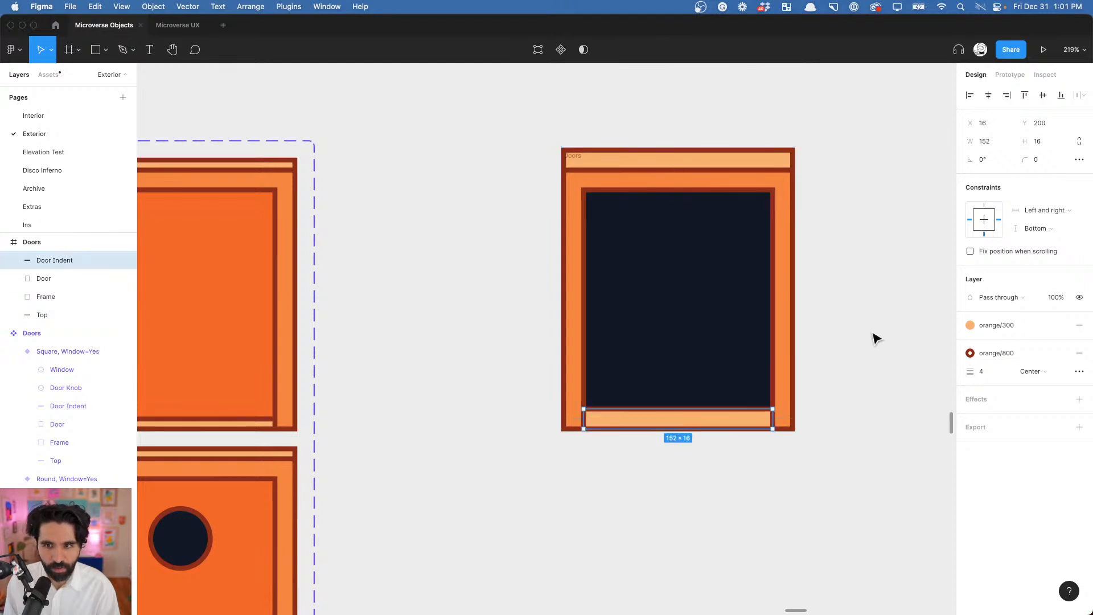
pyautogui.click(877, 334)
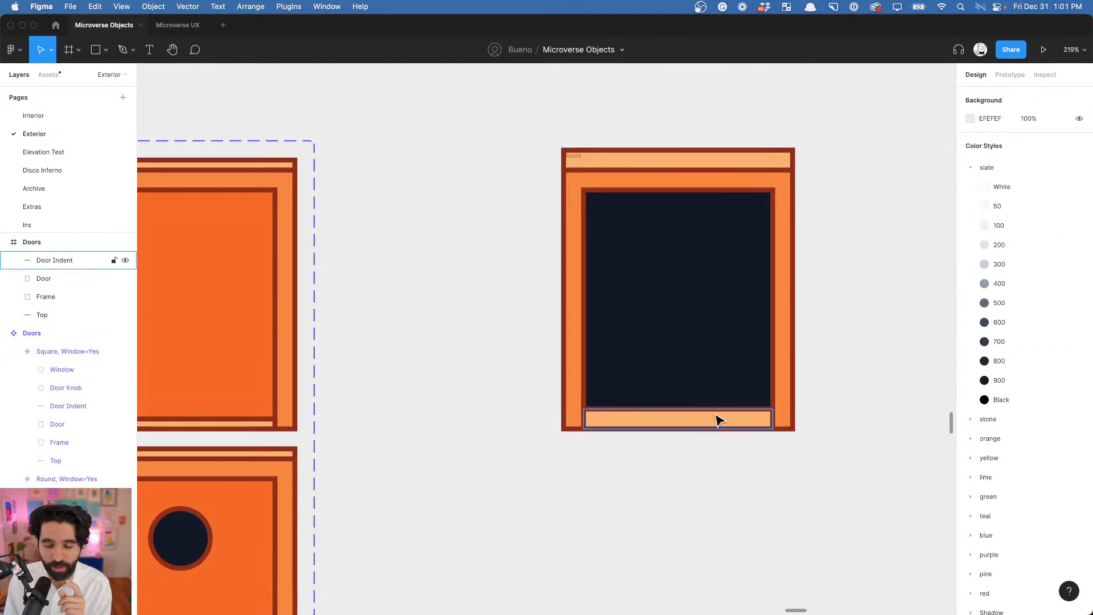
# - Extend the copy's Frame rectangle downward to a height of 224, forming a sill below the dark pane
pyautogui.click(576, 330)
pyautogui.press('super+shift+Down')
pyautogui.press('super+shift+Down')
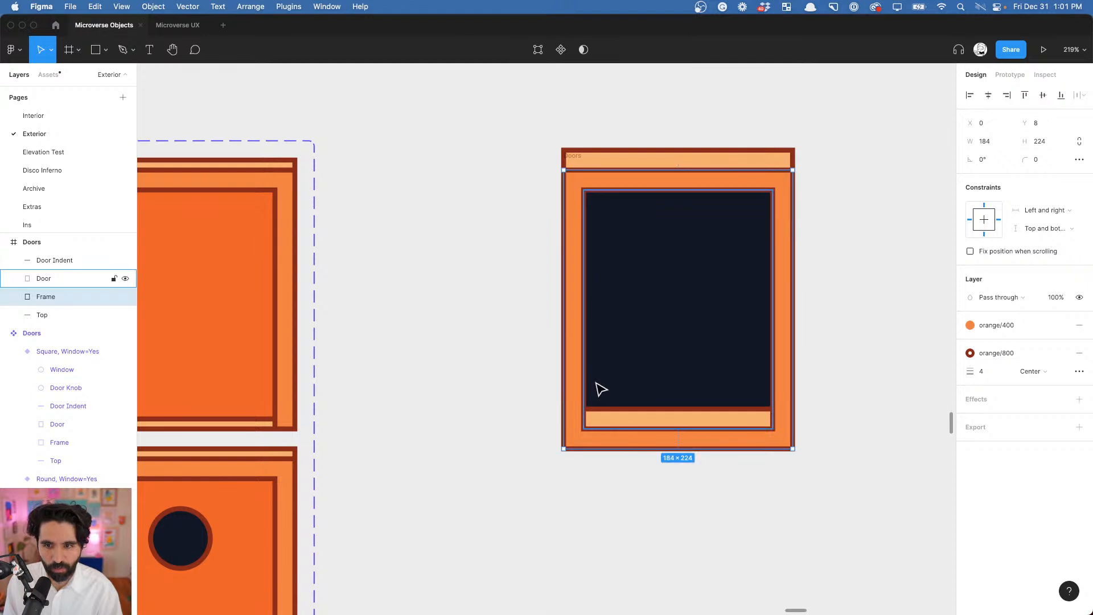
pyautogui.click(671, 548)
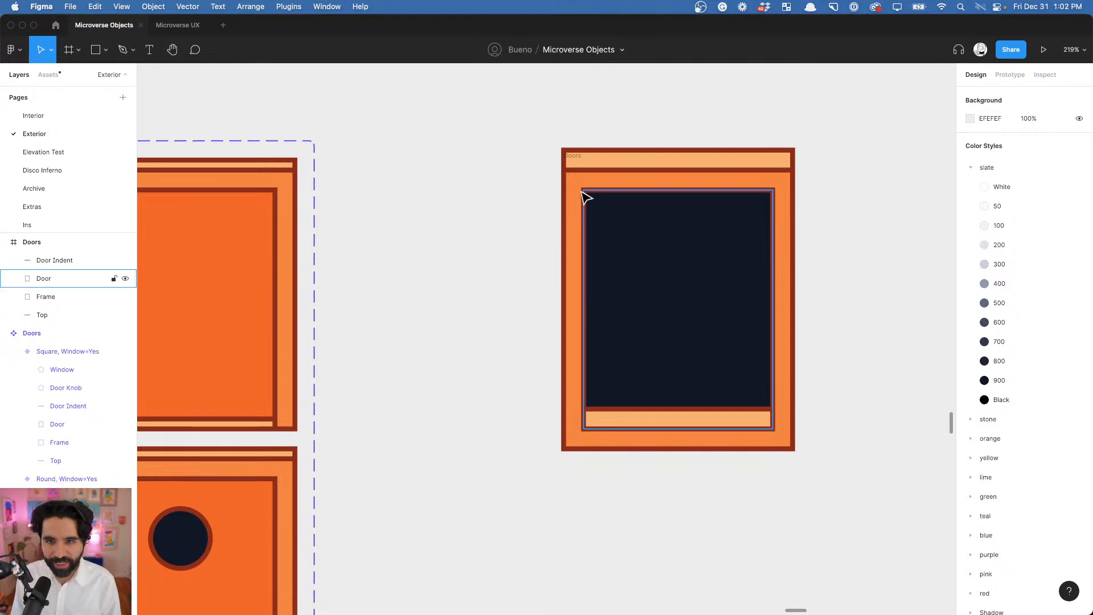
# - Resize the detached Doors frame to fit its contents and trim its bounds to 184 × 240
pyautogui.click(576, 164)
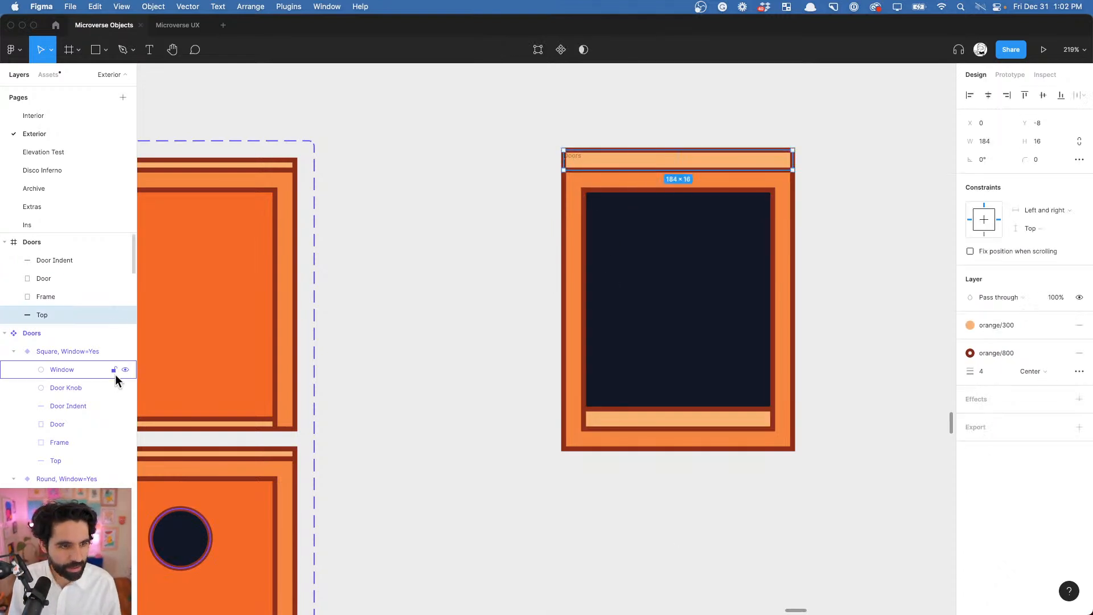
pyautogui.hotkey('shift', 'Return')
pyautogui.click(1079, 123)
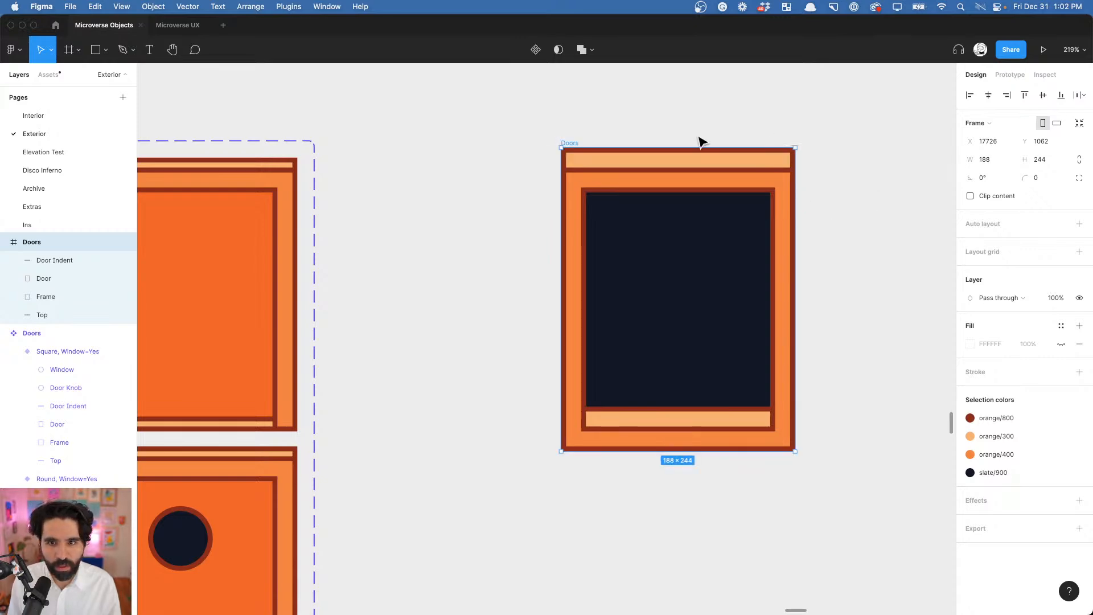
pyautogui.scroll(10, 621, 165)
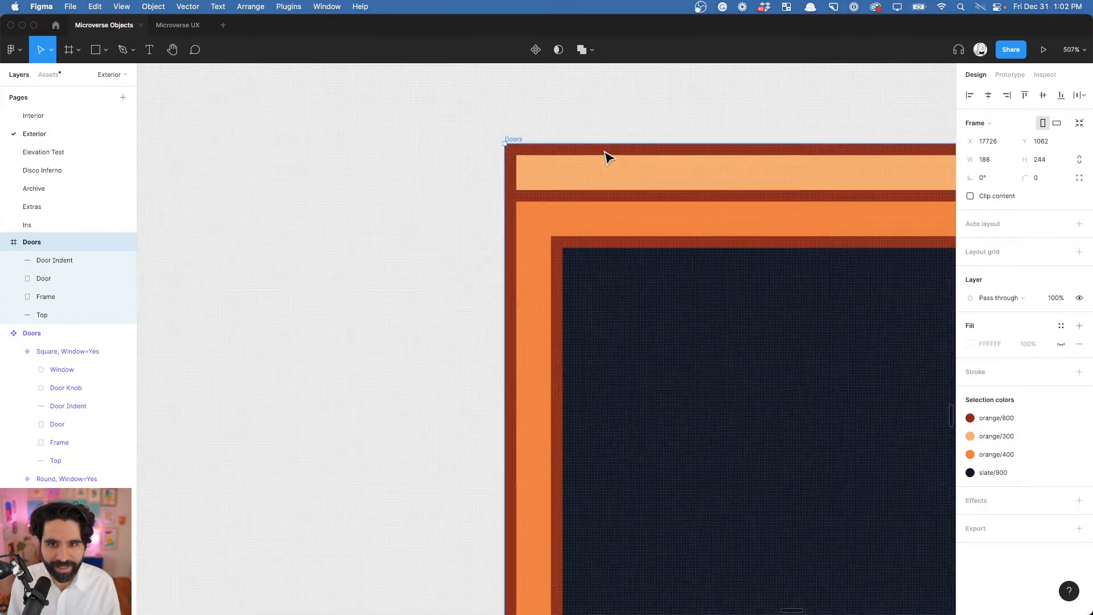
pyautogui.moveTo(414, 137); pyautogui.dragTo(423, 146)
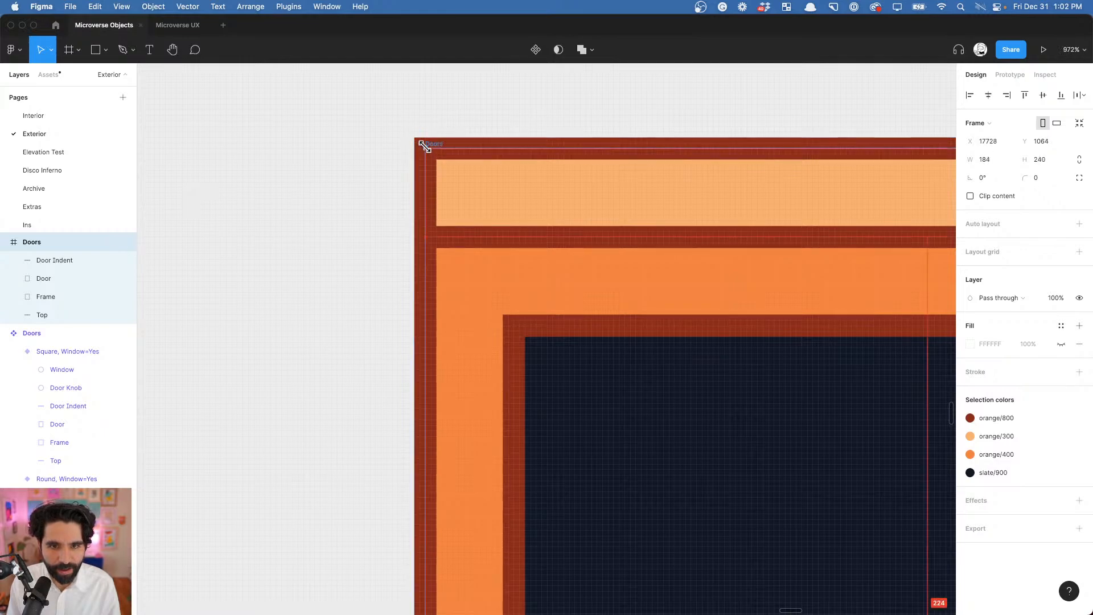
pyautogui.scroll(-8, 423, 146)
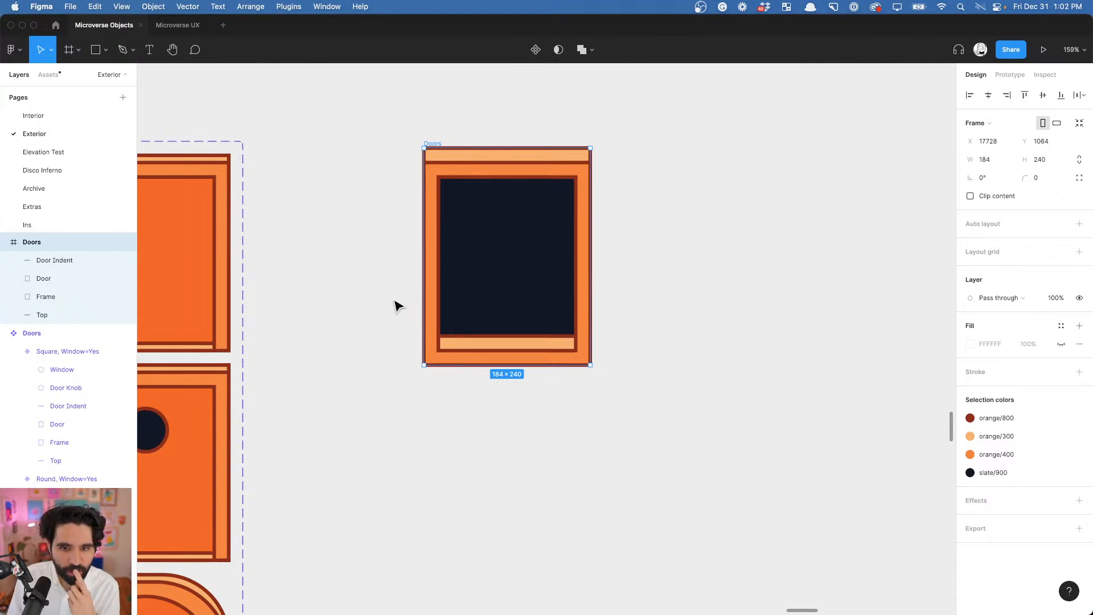
pyautogui.click(397, 306)
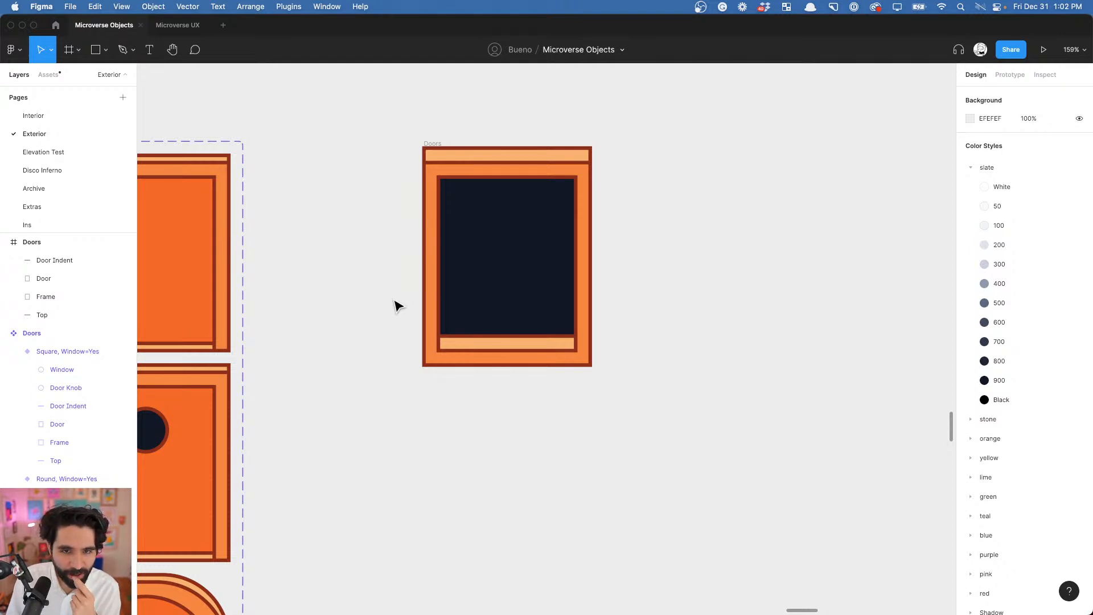
# - Duplicate the dark-paned window frame to its right, aligned with the original
pyautogui.click(439, 147)
pyautogui.moveTo(449, 144); pyautogui.dragTo(689, 166)
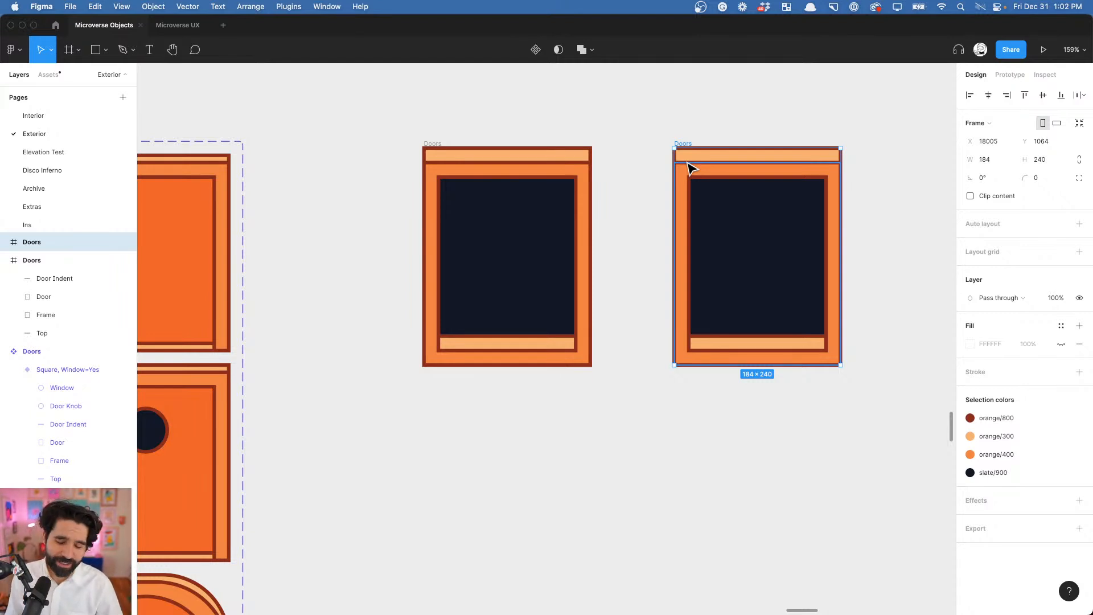
pyautogui.hscroll(2, 690, 162)
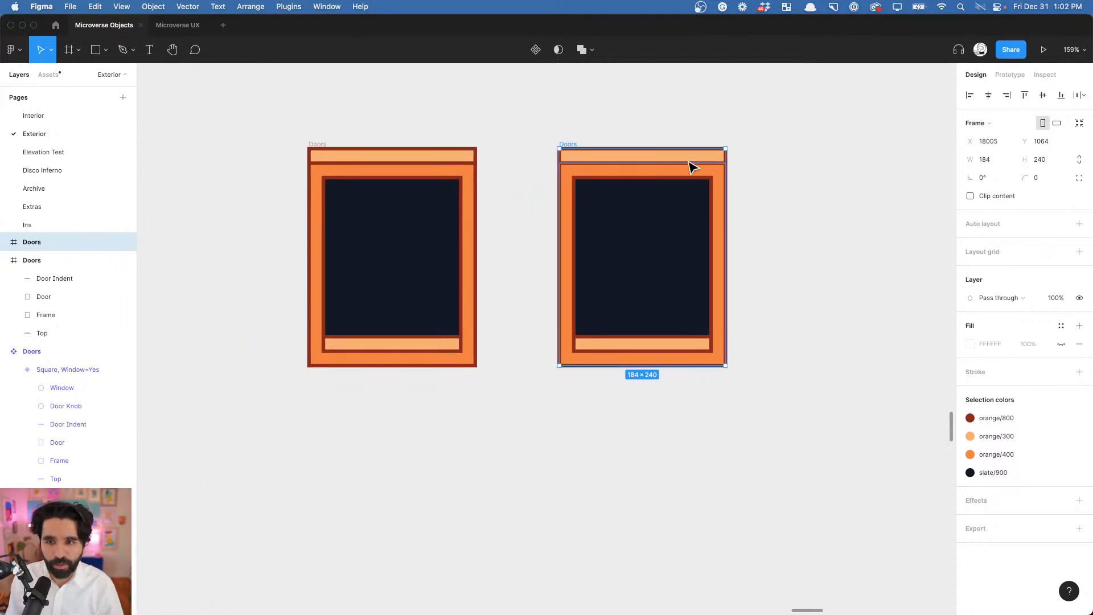
# - Draw a vertical rectangle about 31 × 185 down the middle of the duplicated frame's dark pane
pyautogui.scroll(2, 691, 160)
pyautogui.scroll(3, 695, 165)
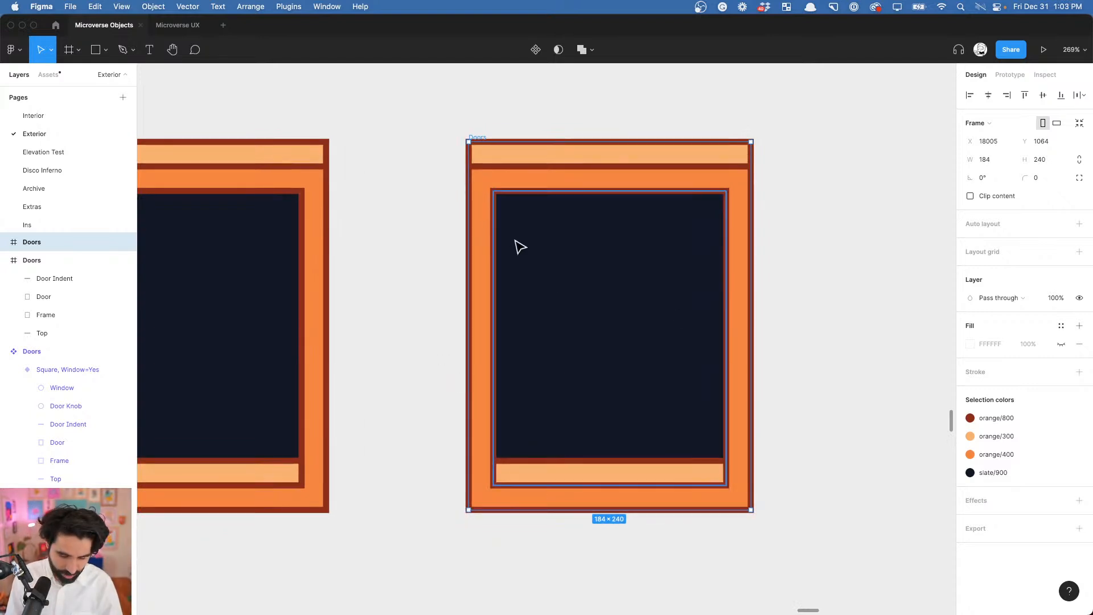
pyautogui.press('r')
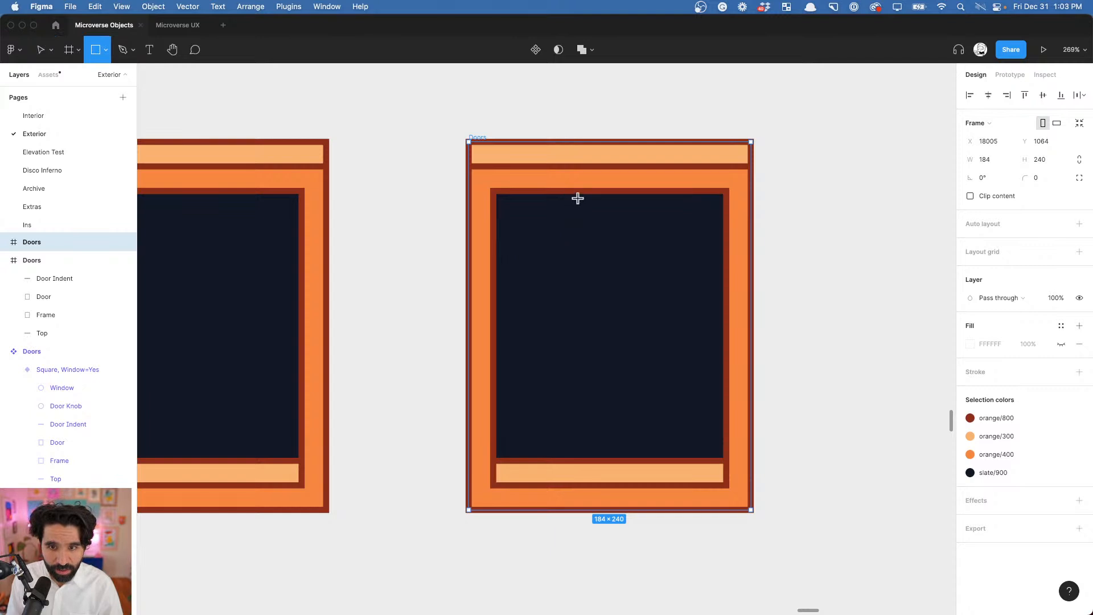
pyautogui.moveTo(581, 189)
pyautogui.mouseDown()
pyautogui.moveTo(591, 420)
pyautogui.moveTo(637, 484)
pyautogui.moveTo(637, 466)
pyautogui.moveTo(630, 472)
pyautogui.mouseUp()
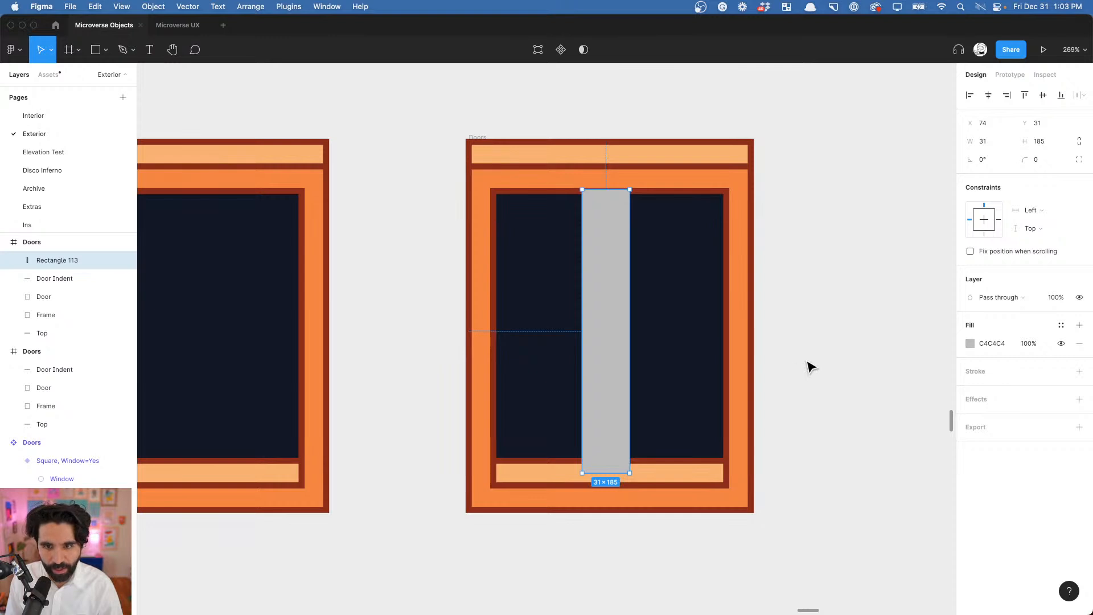
# - Copy the Frame rectangle's orange/400 fill and orange/800 stroke onto the grey vertical bar
pyautogui.click(723, 185)
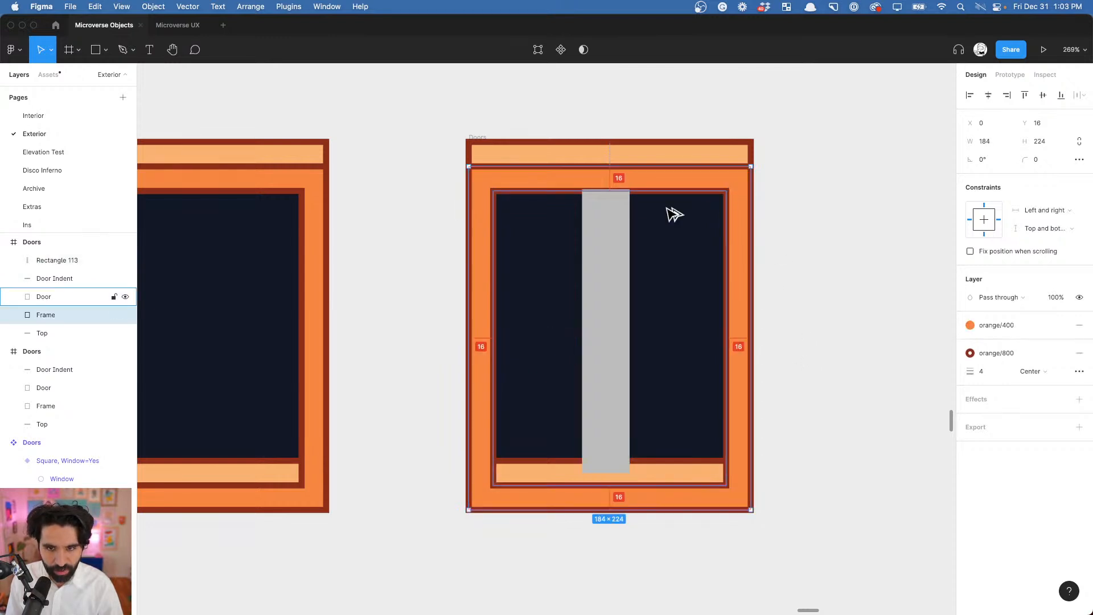
pyautogui.click(622, 231)
pyautogui.press('super+alt+v')
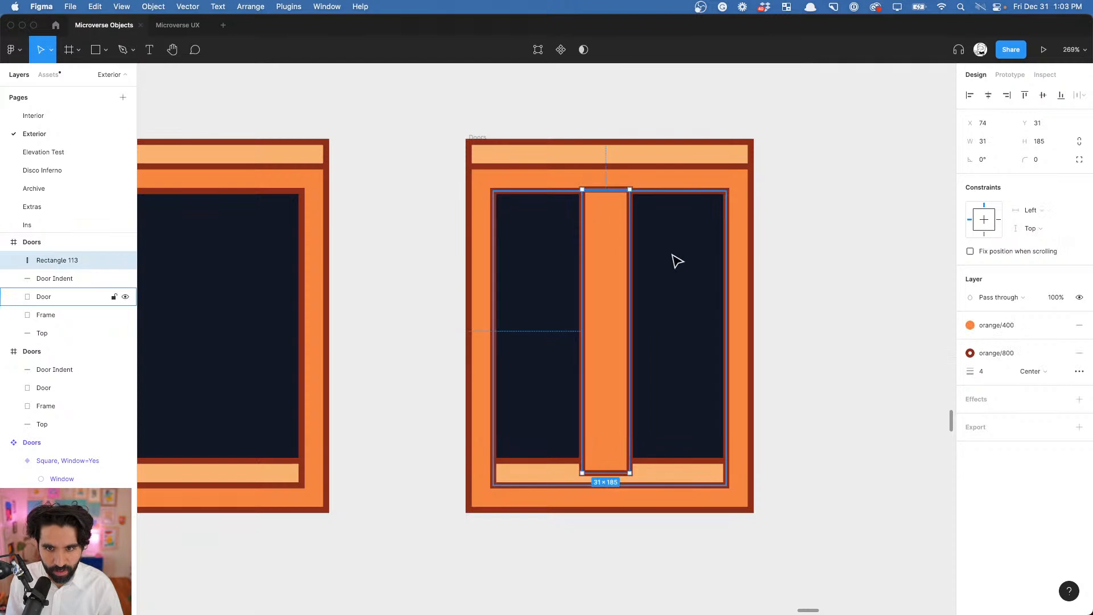
# - In outline view, move the vertical bar to Y 32, level with the pane's upper edge, and centre it horizontally in the window
pyautogui.press('super+y')
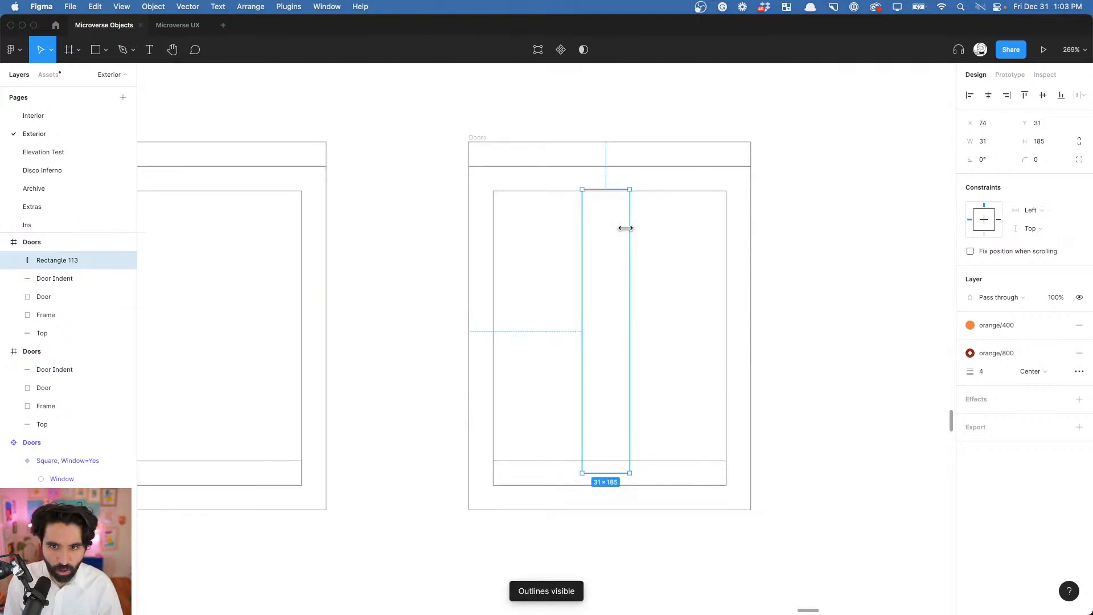
pyautogui.scroll(5, 550, 184)
pyautogui.press('Down')
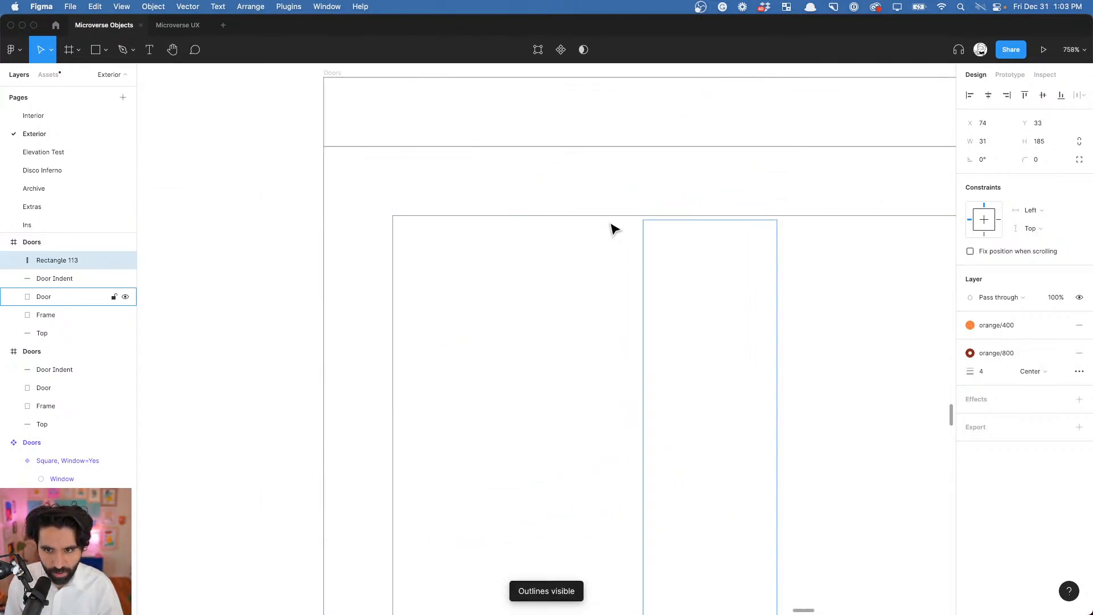
pyautogui.click(988, 95)
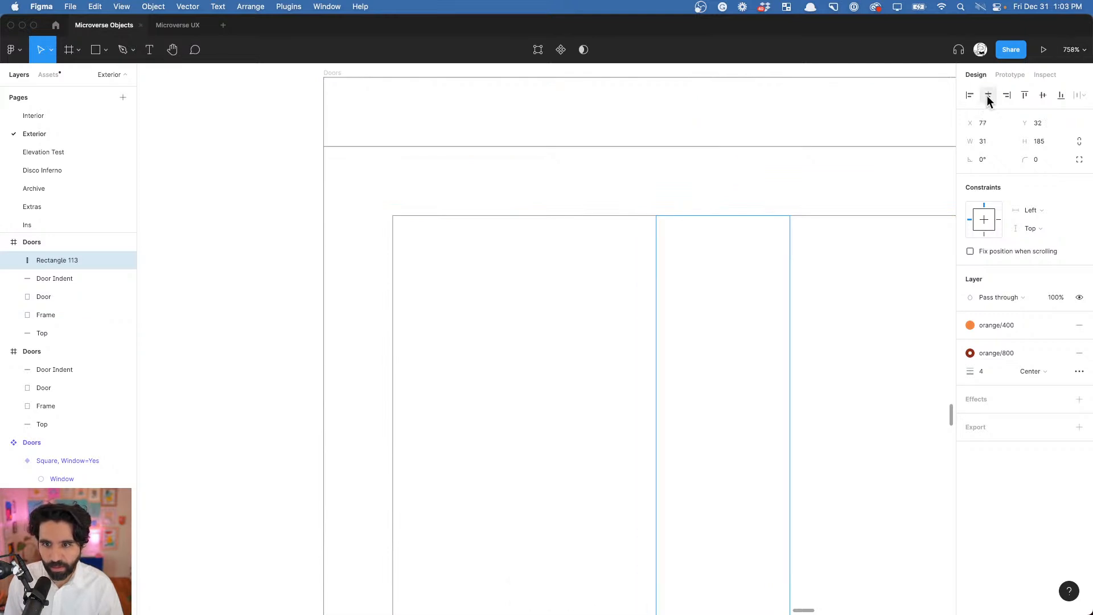
pyautogui.scroll(-5, 723, 370)
pyautogui.scroll(-6, 739, 431)
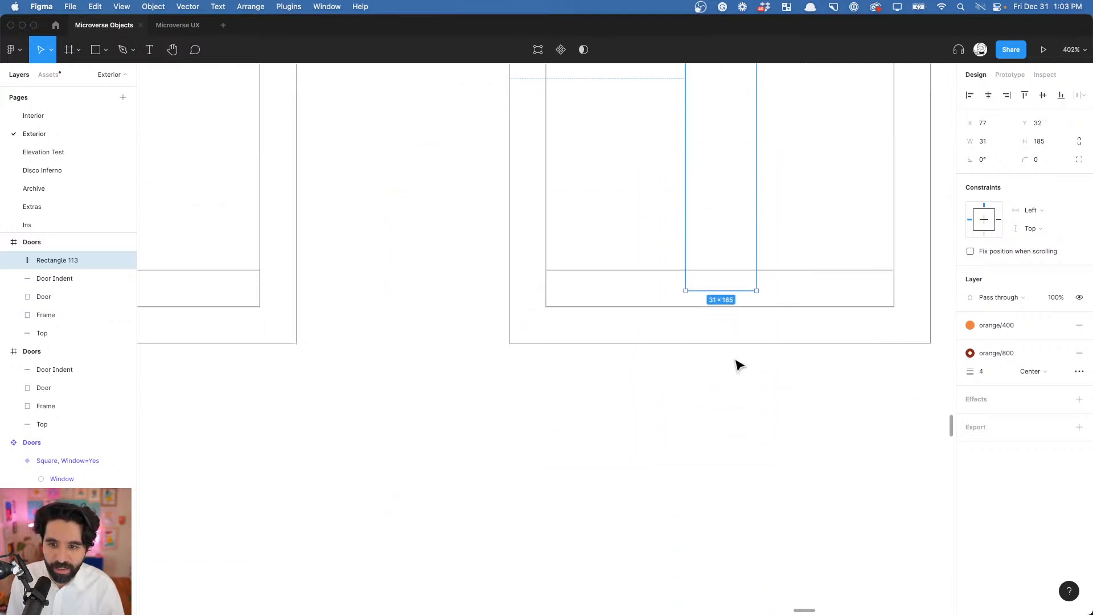
# - Shorten the vertical bar to a height of 184 from its lower edge and turn off outline view
pyautogui.scroll(5, 739, 365)
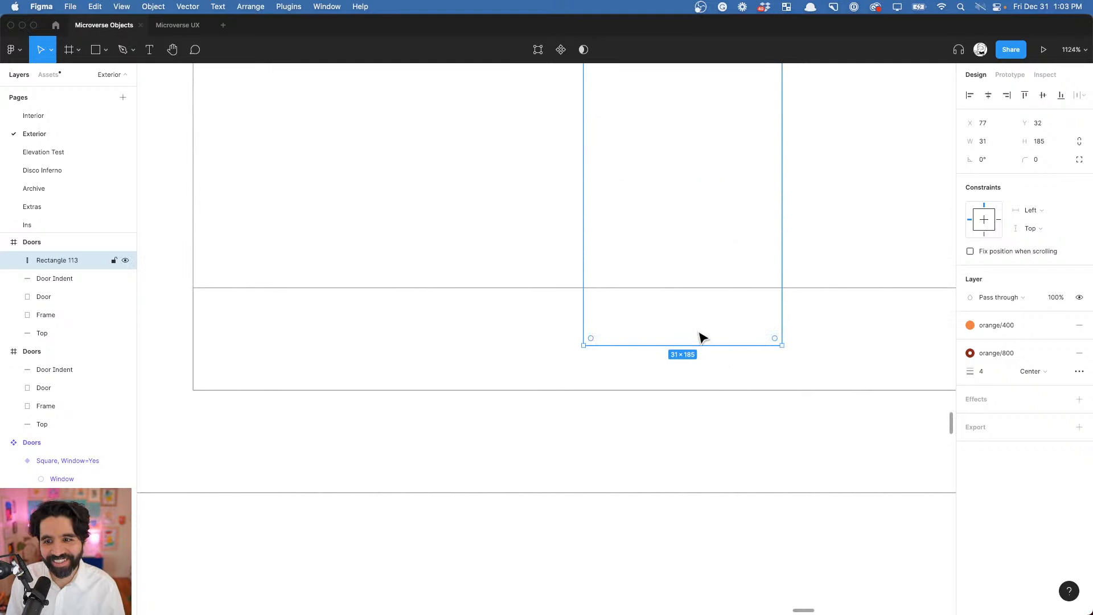
pyautogui.moveTo(699, 342); pyautogui.dragTo(699, 340)
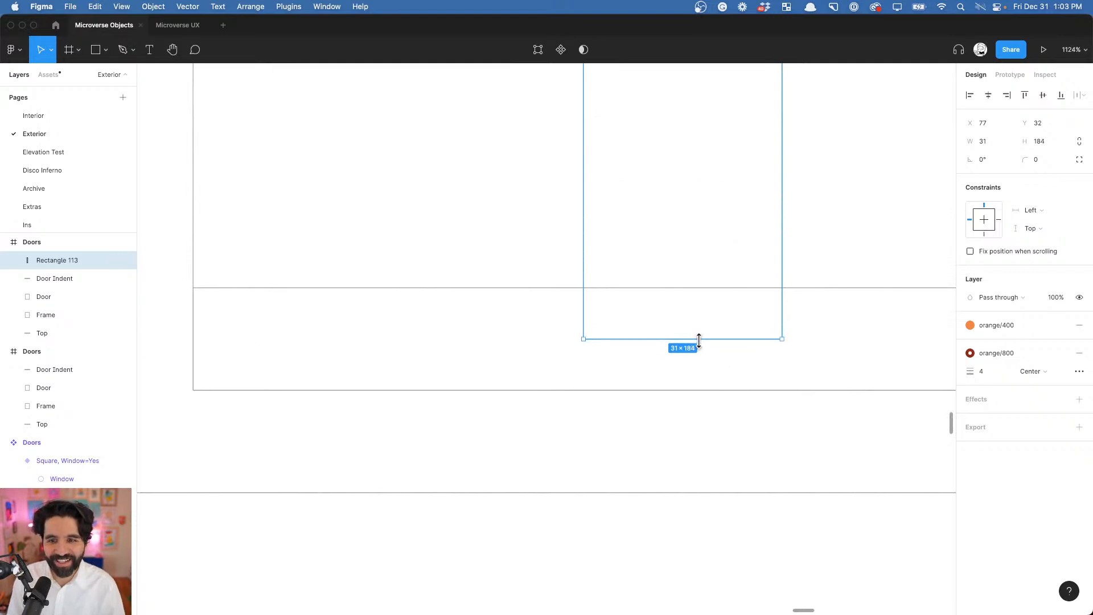
pyautogui.scroll(-5, 740, 387)
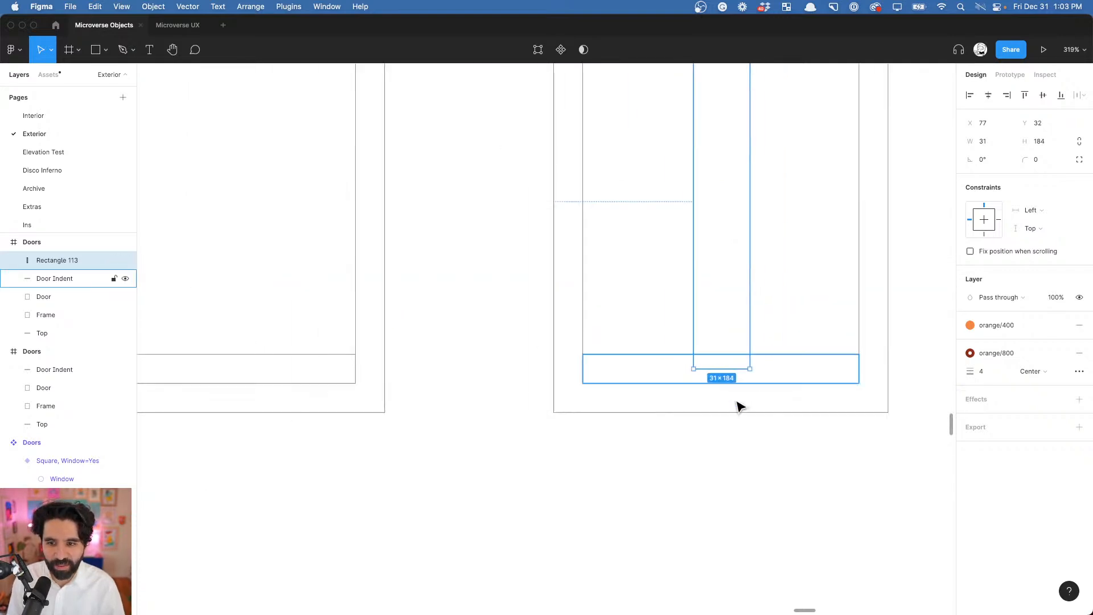
pyautogui.press('super+y')
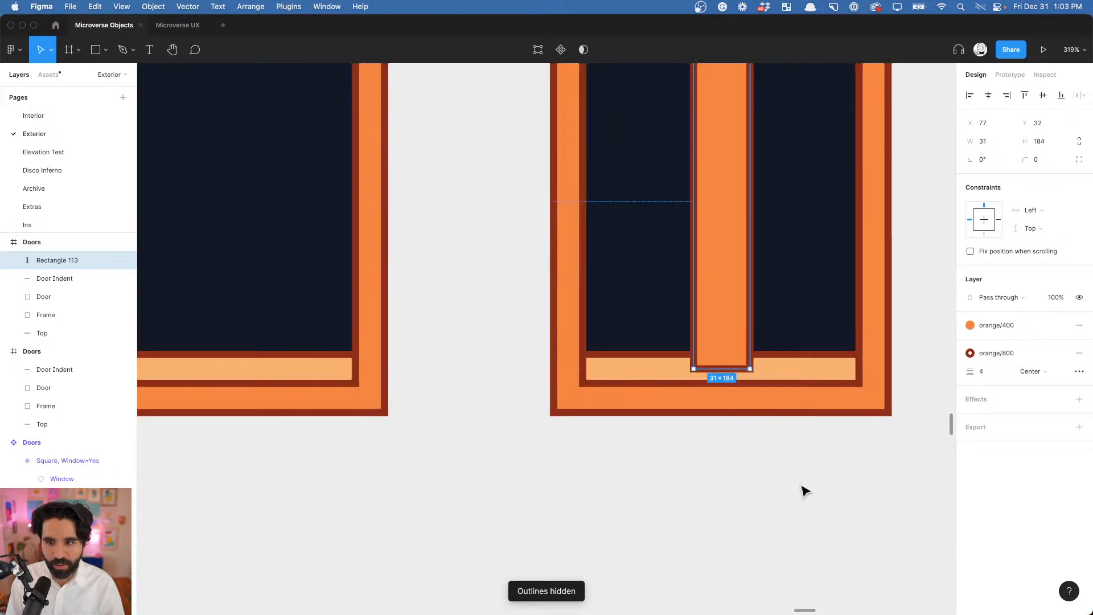
pyautogui.scroll(3, 803, 490)
pyautogui.click(933, 410)
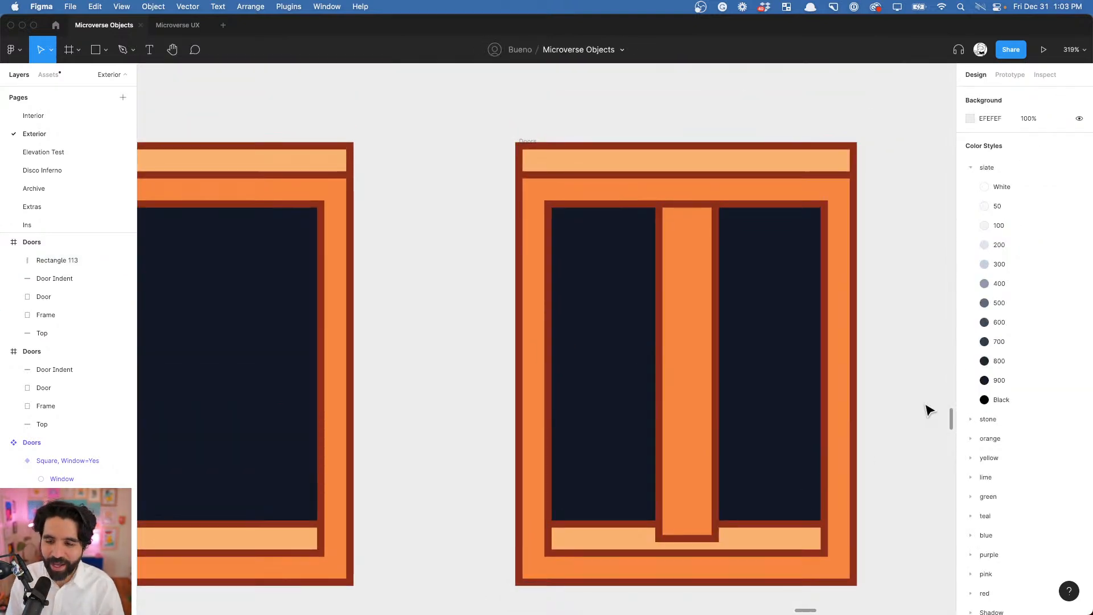
# - Set the vertical bar's width to 24 and centre it horizontally in the window again
pyautogui.scroll(-3, 708, 403)
pyautogui.click(702, 354)
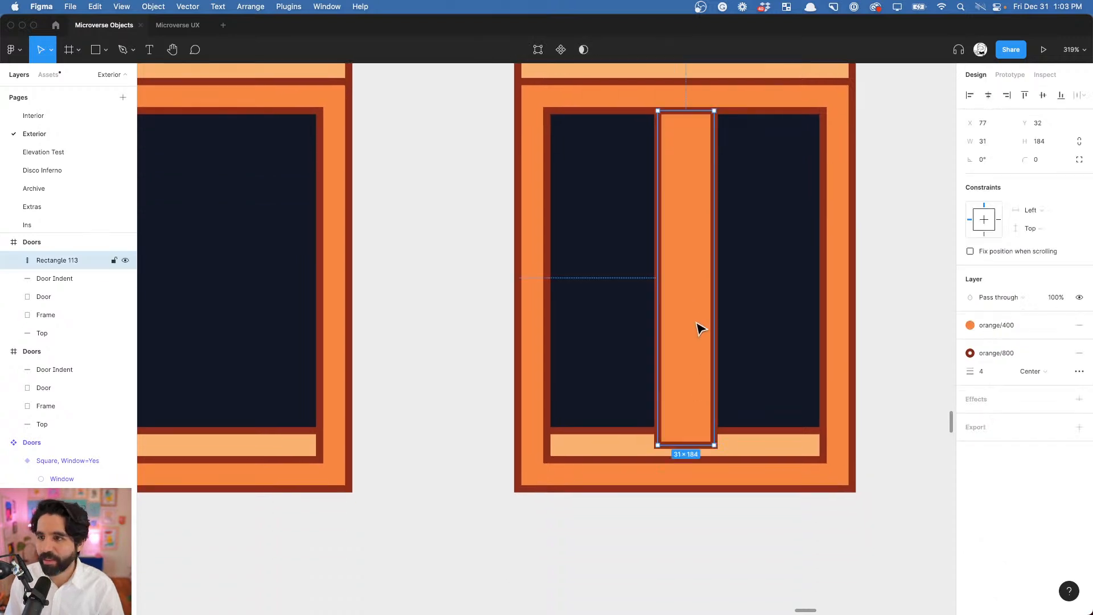
pyautogui.click(1005, 143)
pyautogui.write('32')
pyautogui.press('Return')
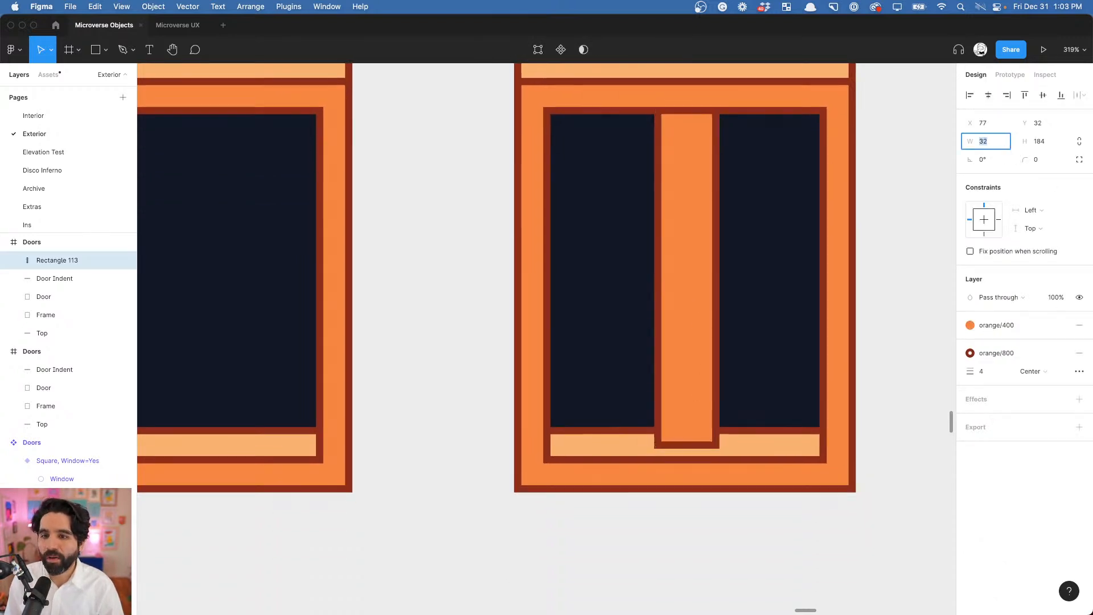
pyautogui.press('Down')
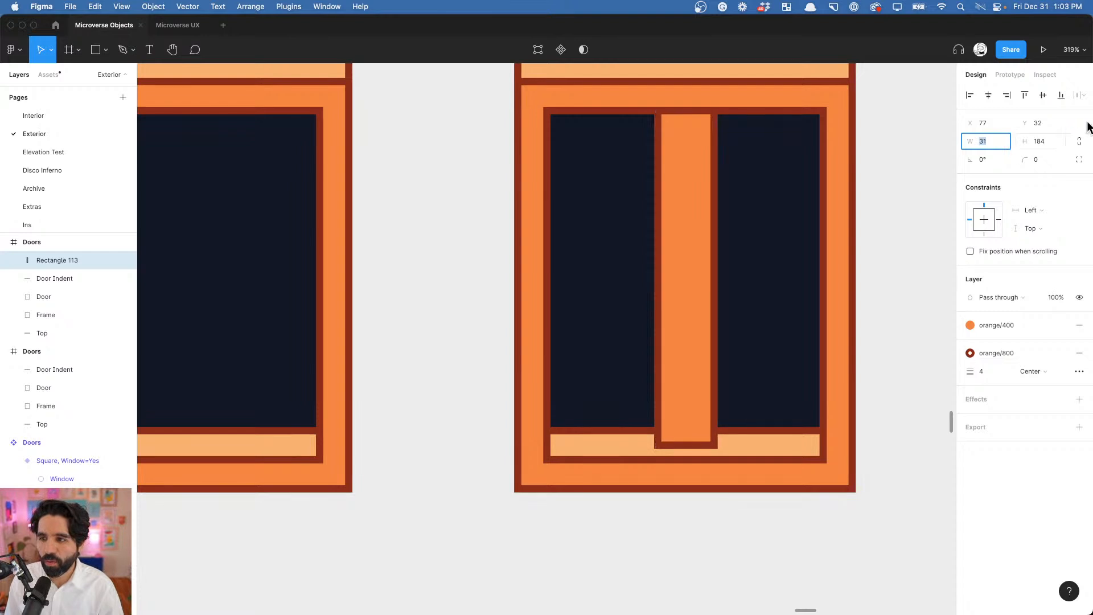
pyautogui.press('Up')
pyautogui.write('24')
pyautogui.press('Return')
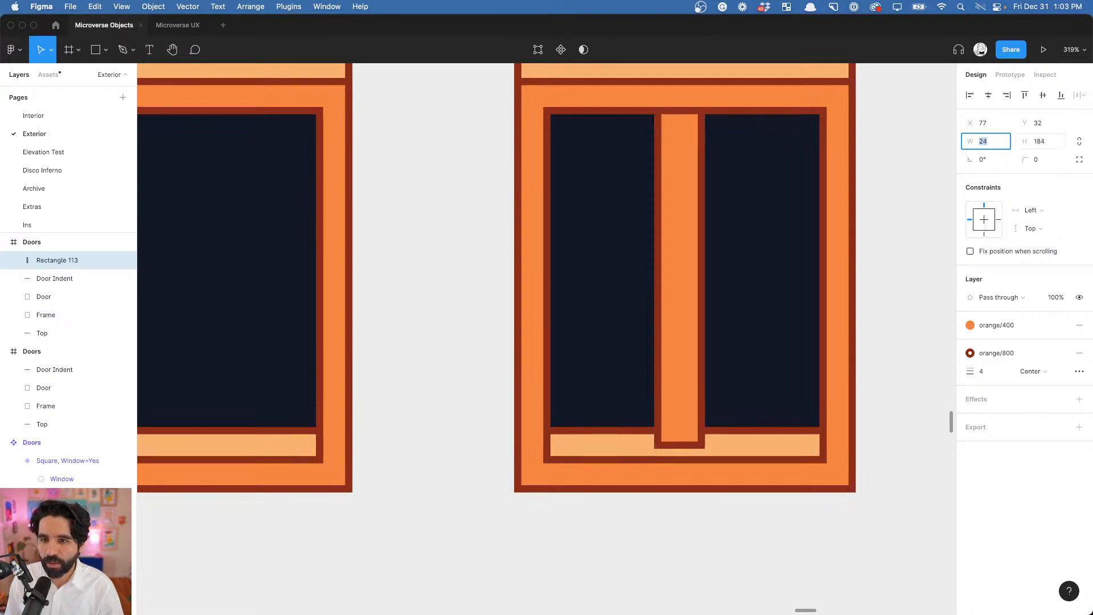
pyautogui.click(989, 96)
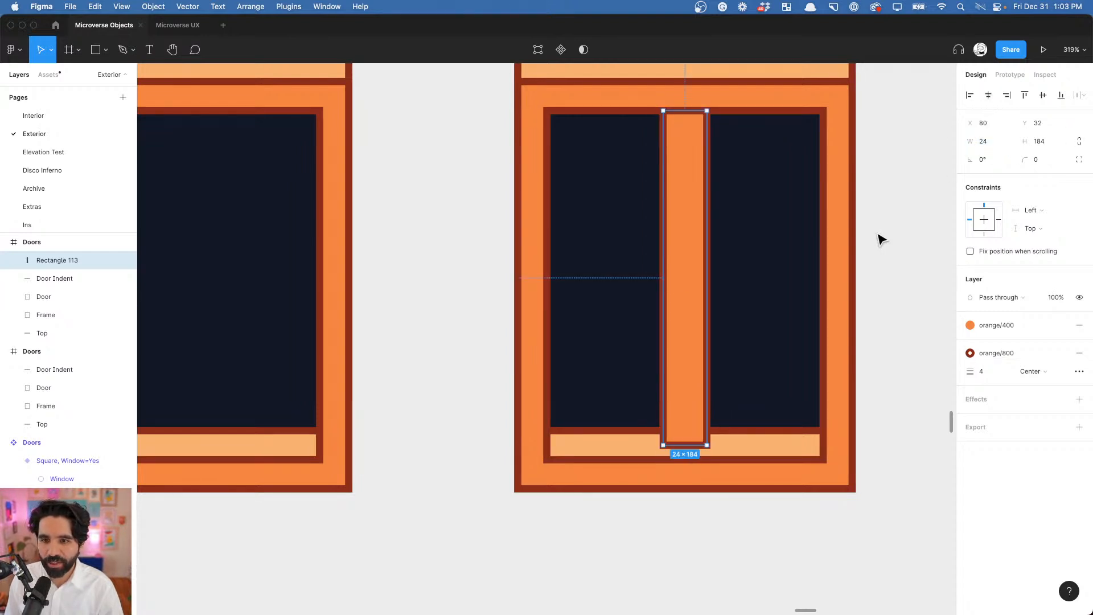
pyautogui.click(903, 222)
# - Duplicate the vertical bar, rotate the copy to horizontal, flatten it, and size it to 152 × 24 across the pane
pyautogui.scroll(-3, 903, 222)
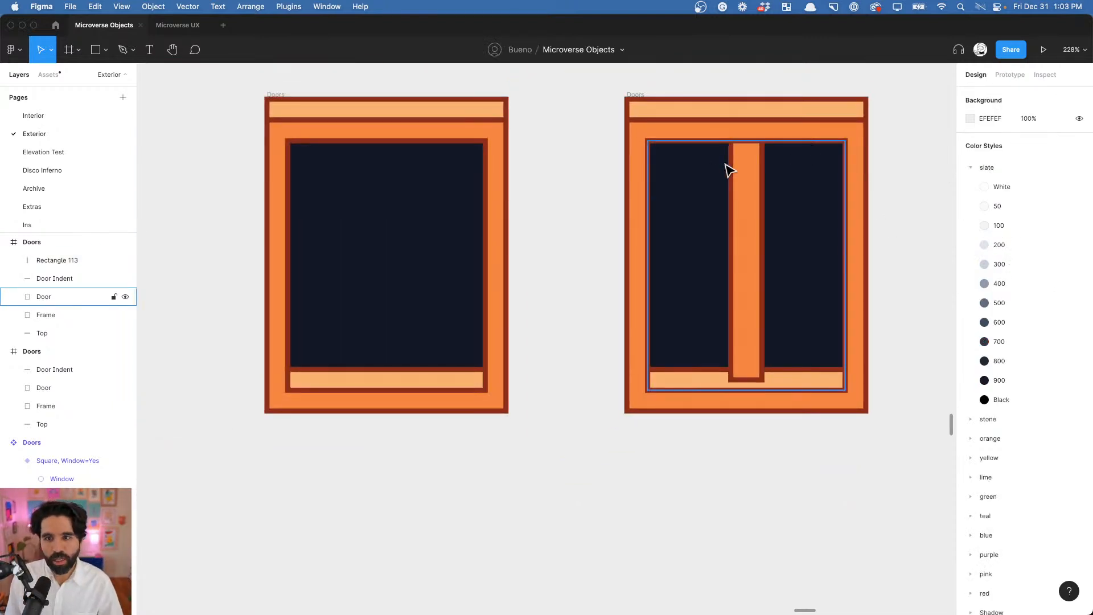
pyautogui.click(755, 264)
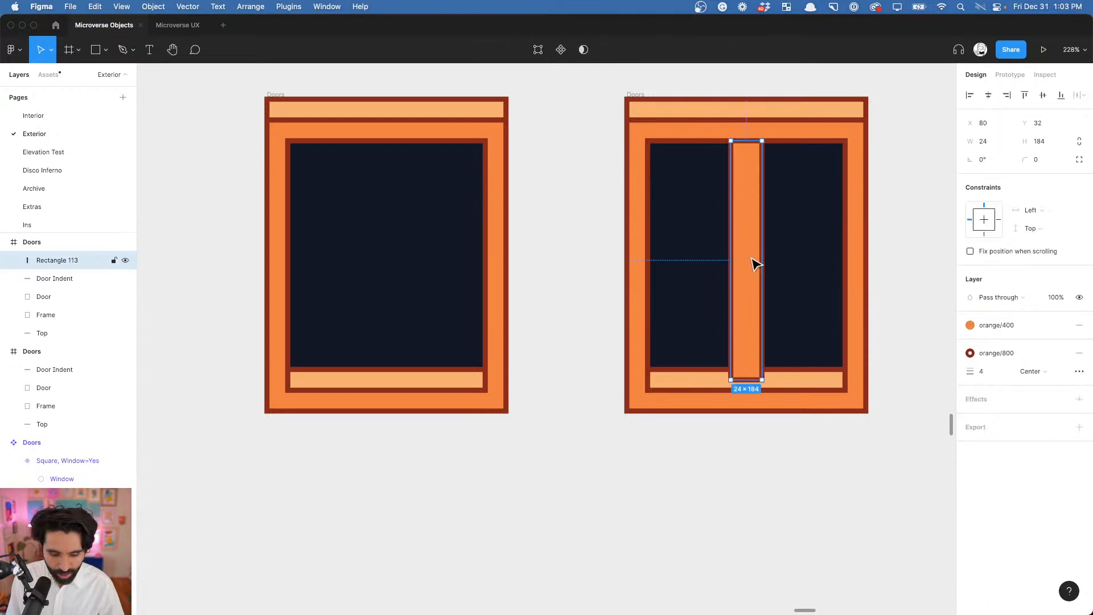
pyautogui.press('super+d')
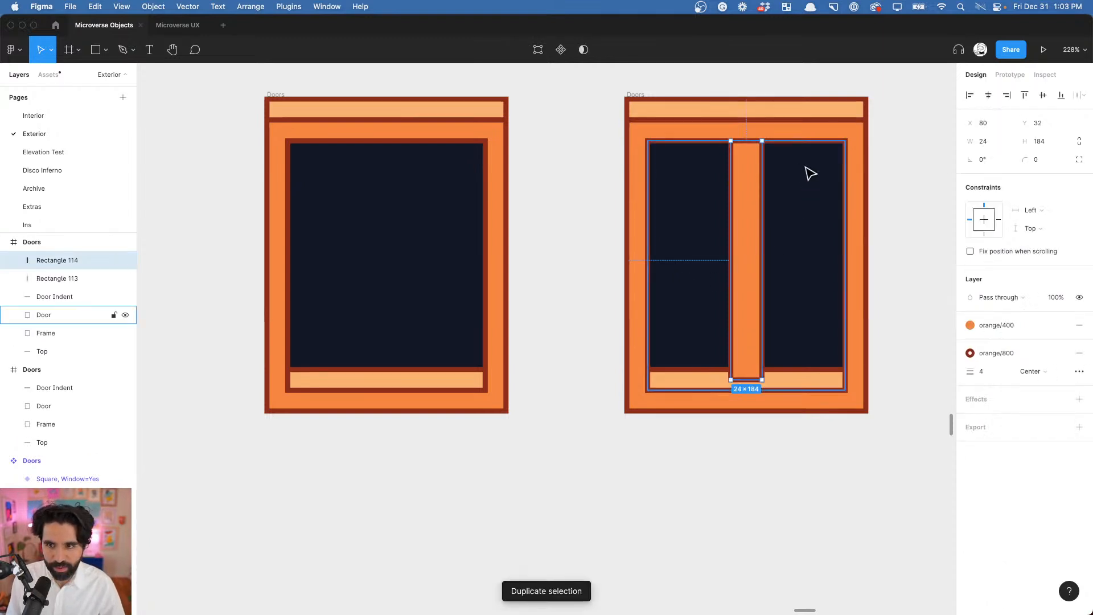
pyautogui.moveTo(768, 139); pyautogui.dragTo(856, 289)
pyautogui.hotkey('shift', 'Right')
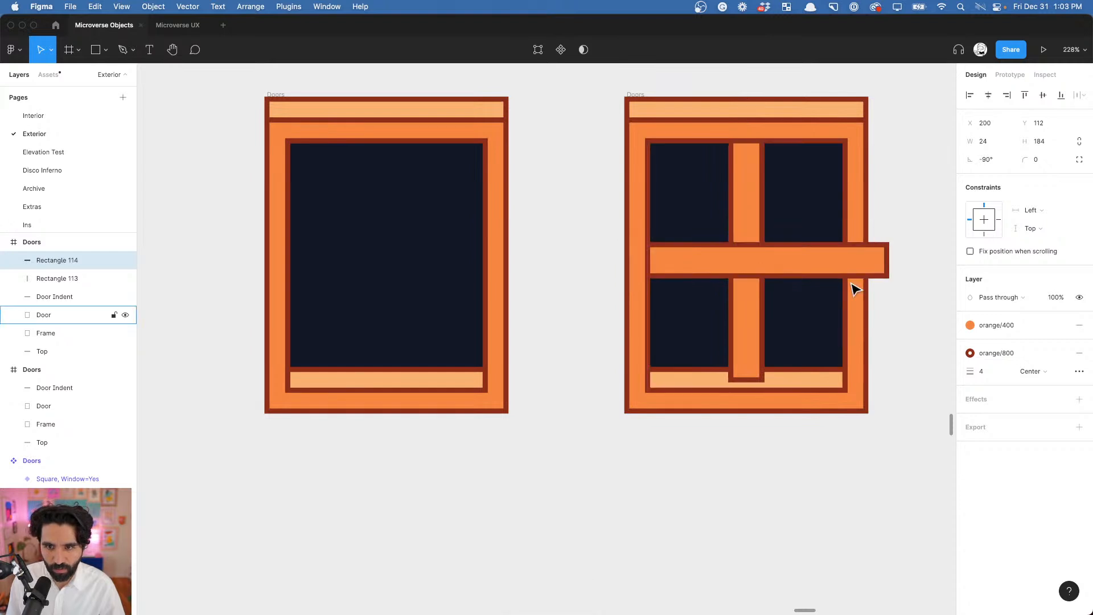
pyautogui.press('super+e')
pyautogui.press('super+shift+Left')
pyautogui.press('super+shift+Left')
pyautogui.press('super+shift+Left')
pyautogui.press('super+shift+Left')
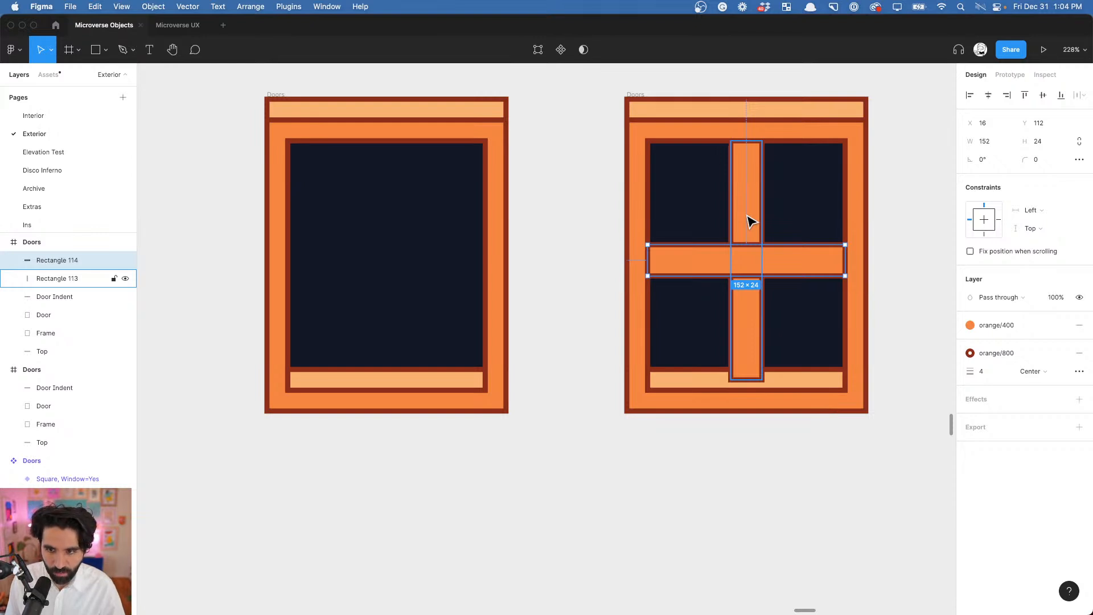
# - Duplicate the horizontal bar up to Y 104, place the copy behind both crossing bars, and fill it with orange/300
pyautogui.press('super+d')
pyautogui.hotkey('shift', 'Up')
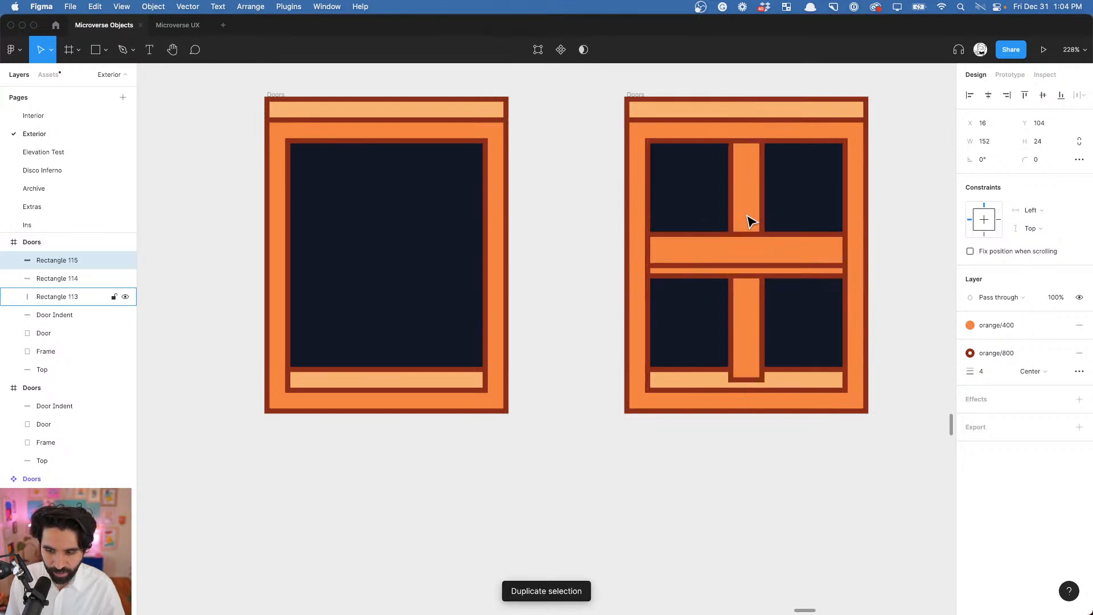
pyautogui.press('super+bracketleft')
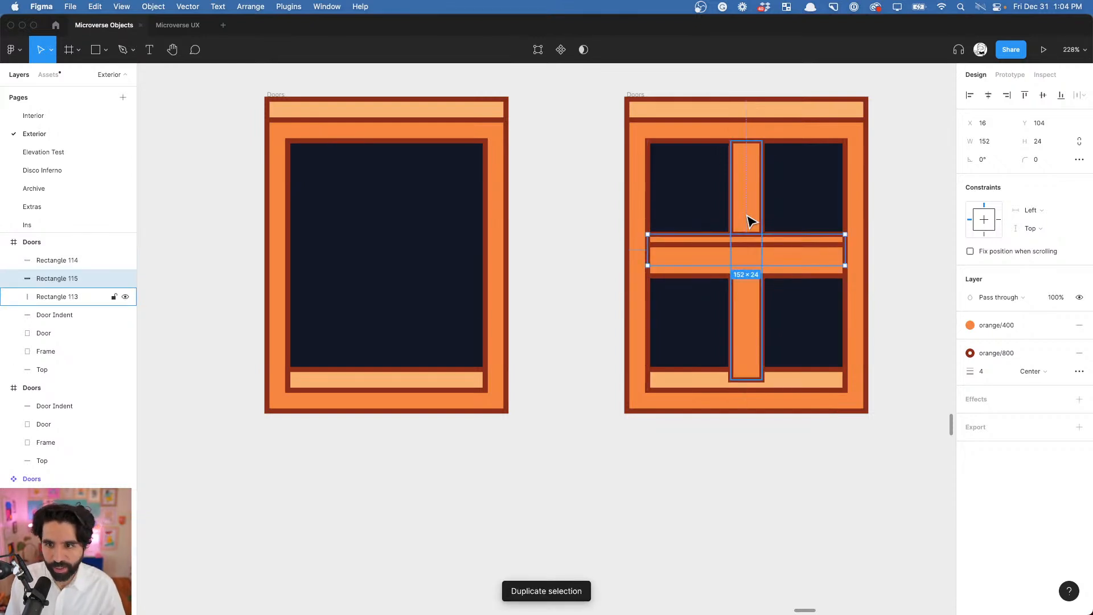
pyautogui.click(999, 321)
pyautogui.click(1034, 466)
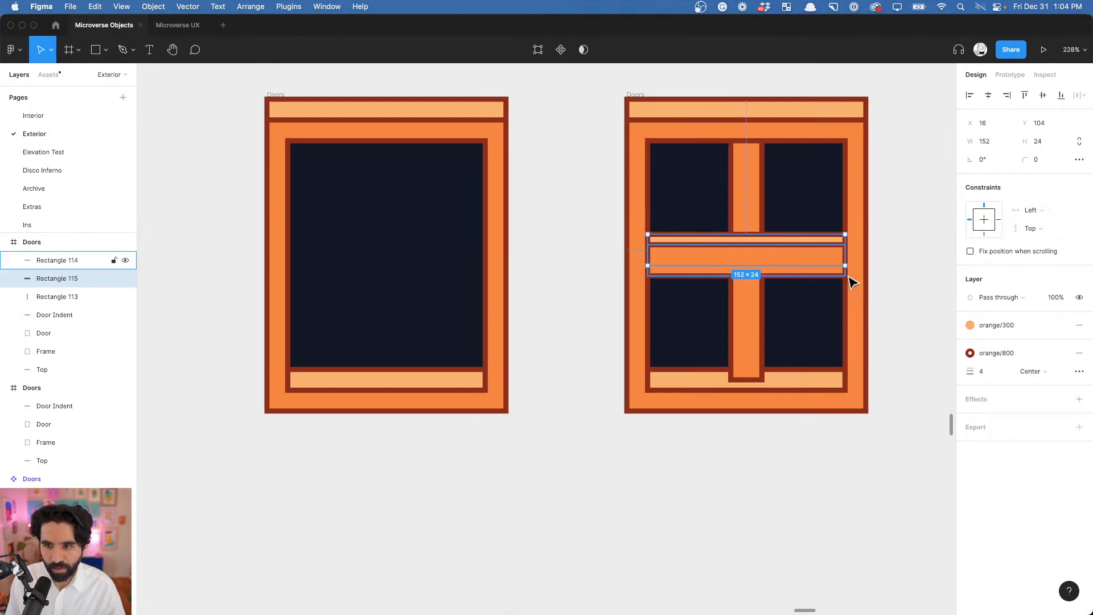
pyautogui.press('super+bracketleft')
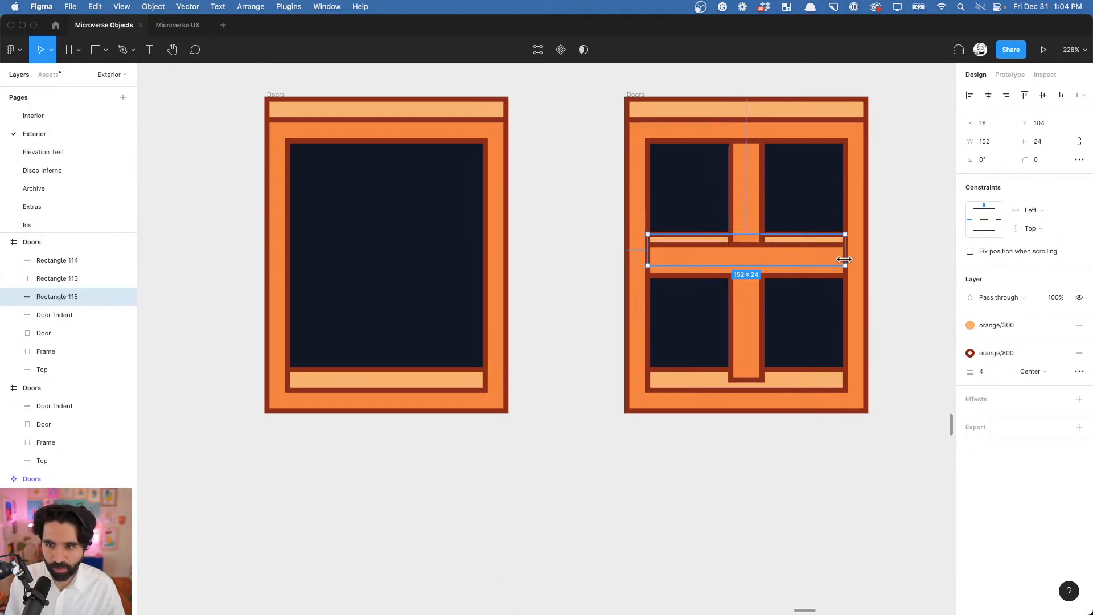
# - Combine the crossing vertical and horizontal bars with a Union boolean operation
pyautogui.click(744, 210)
pyautogui.keyDown('shift'); pyautogui.click(705, 260); pyautogui.keyUp('shift')
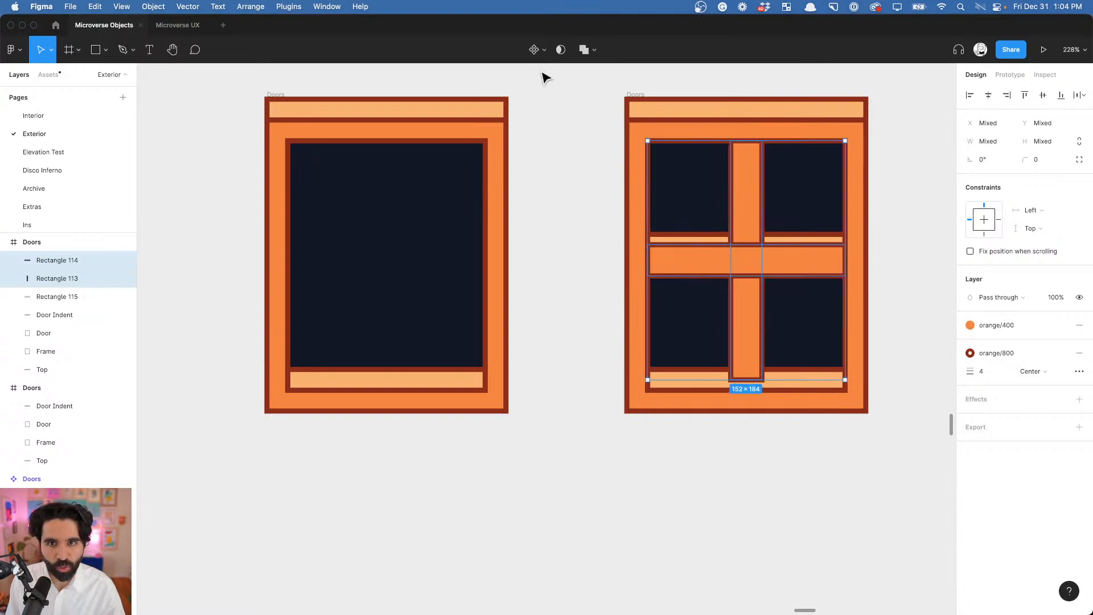
pyautogui.click(586, 50)
pyautogui.click(559, 210)
pyautogui.scroll(-5, 560, 210)
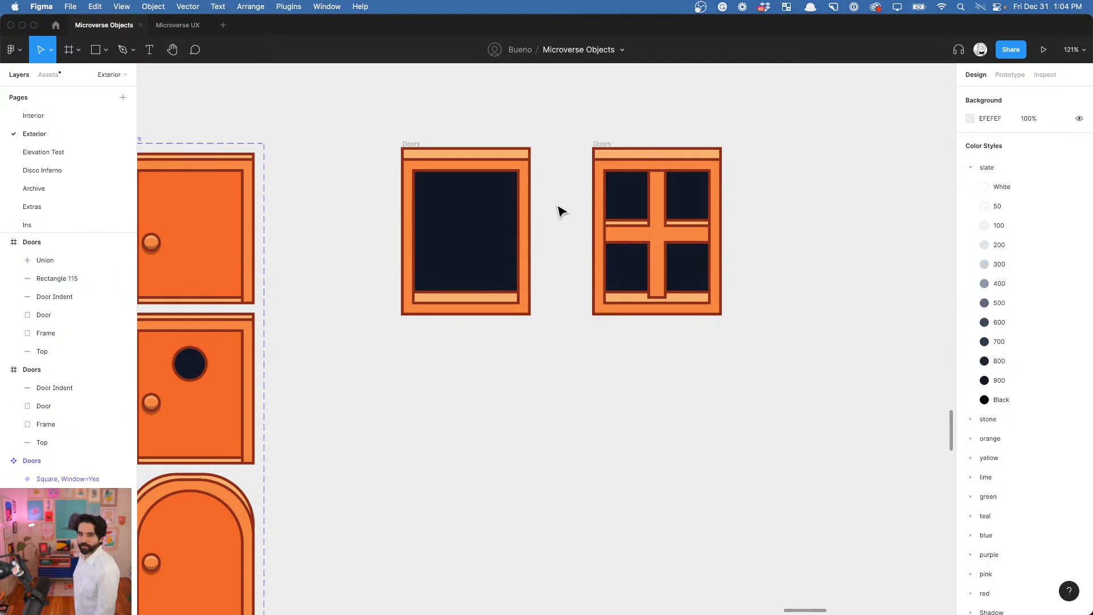
# - Inside the Union, thin the vertical bar to a width of 16 and the horizontal bar to a height of 16
pyautogui.click(620, 212)
pyautogui.scroll(5, 617, 211)
pyautogui.click(554, 213)
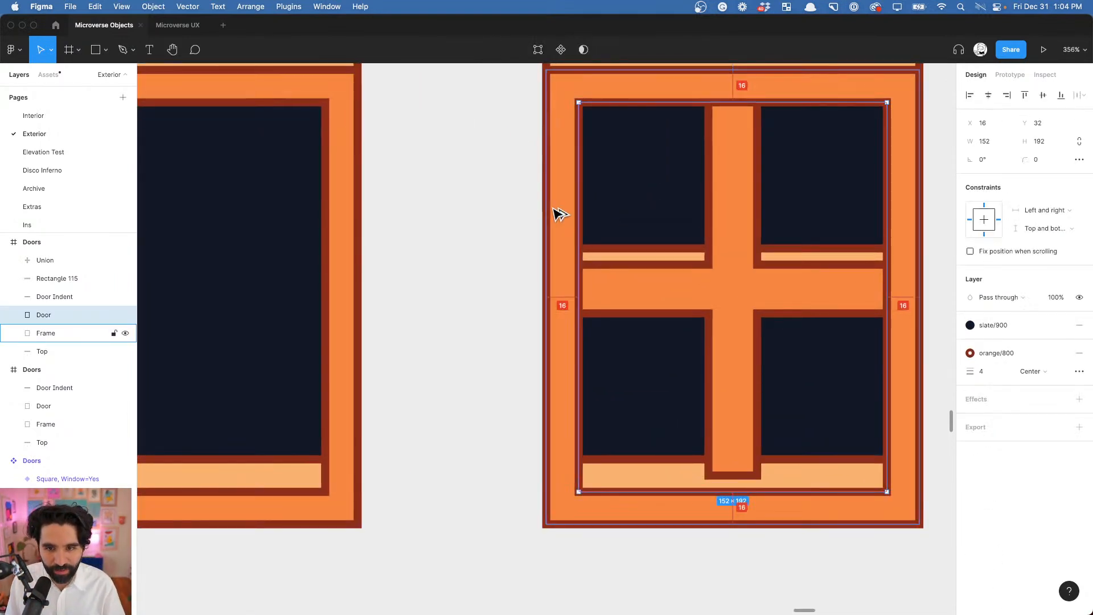
pyautogui.click(747, 206)
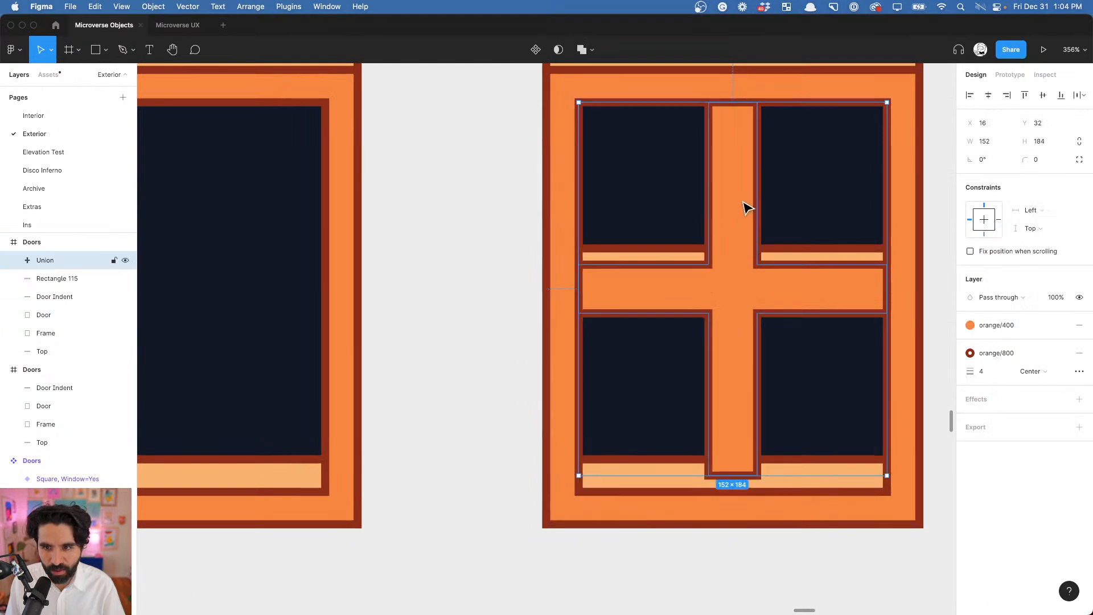
pyautogui.doubleClick(747, 207)
pyautogui.keyDown('shift'); pyautogui.click(695, 295); pyautogui.keyUp('shift')
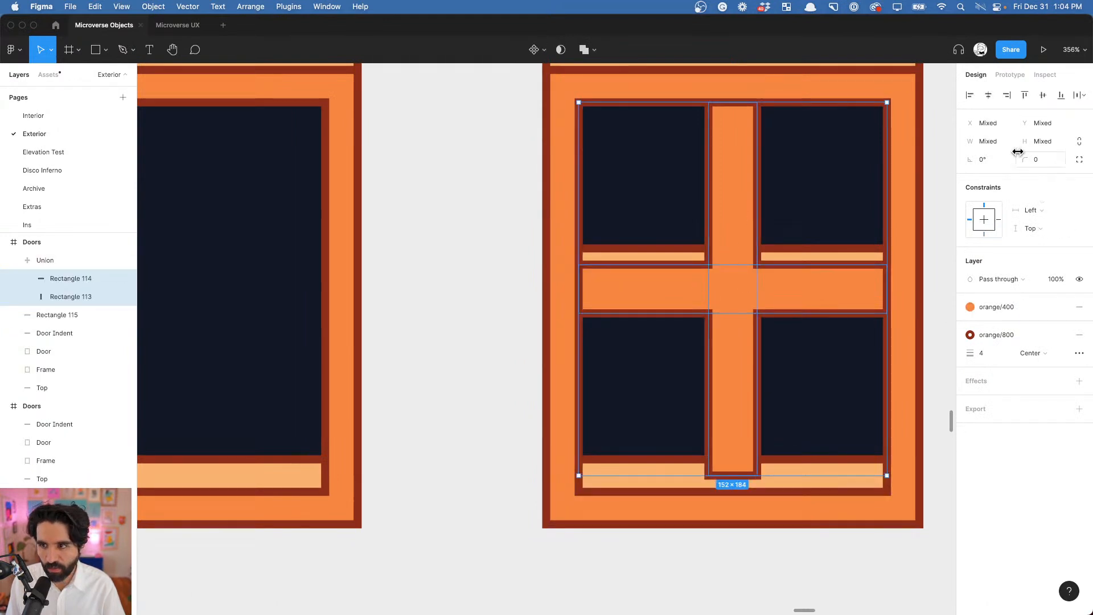
pyautogui.click(533, 246)
pyautogui.doubleClick(747, 211)
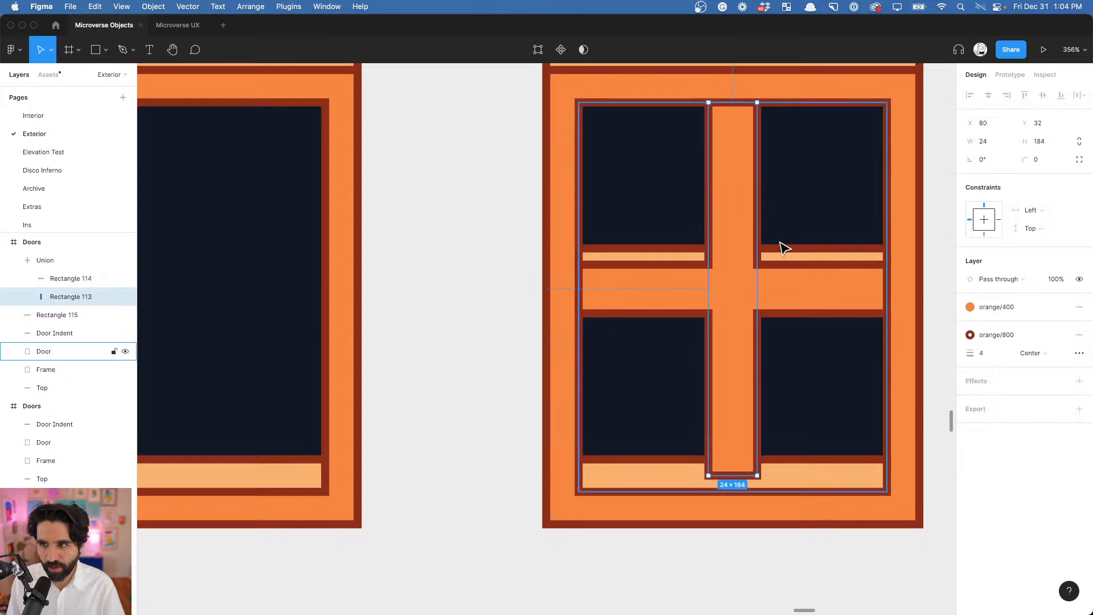
pyautogui.press('shift+super+Left')
pyautogui.click(685, 290)
pyautogui.press('shift+super+Up')
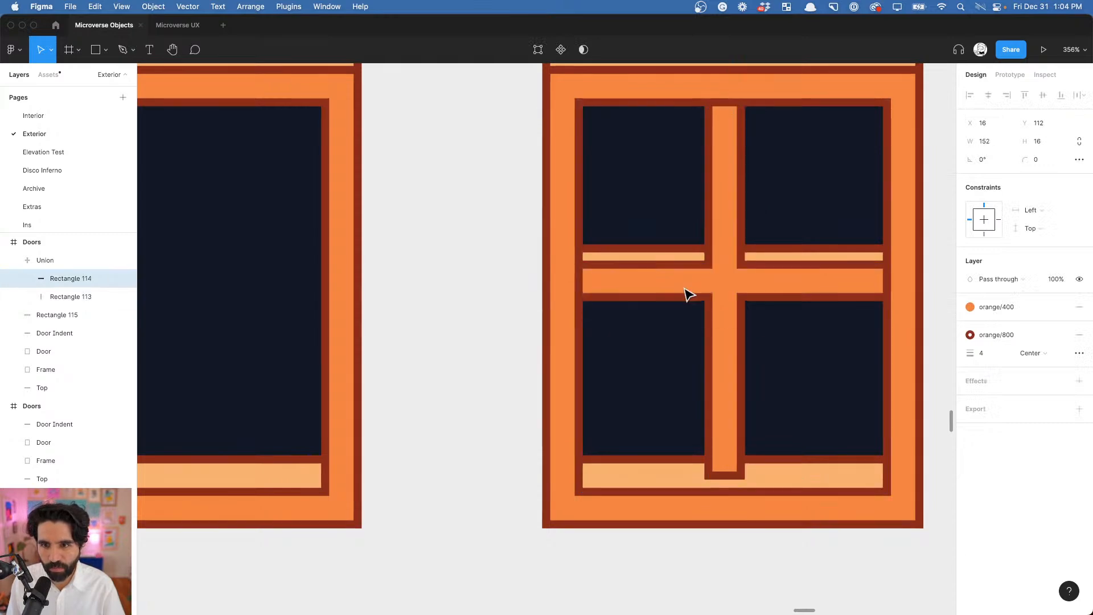
# - Align the Union's vertical and horizontal bars on their horizontal centres
pyautogui.click(737, 246)
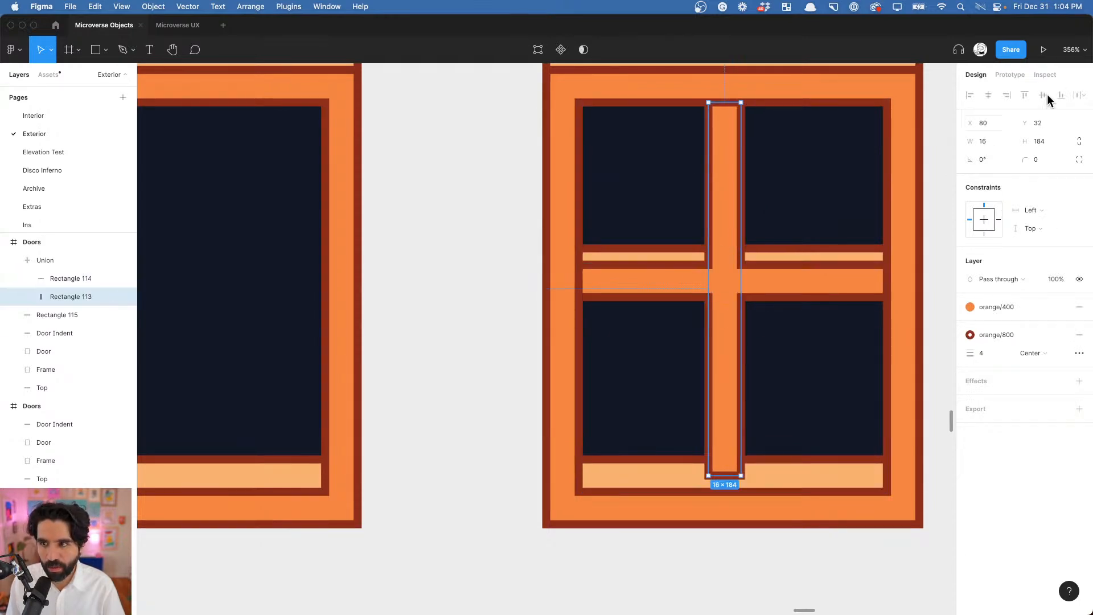
pyautogui.keyDown('shift'); pyautogui.click(803, 275); pyautogui.keyUp('shift')
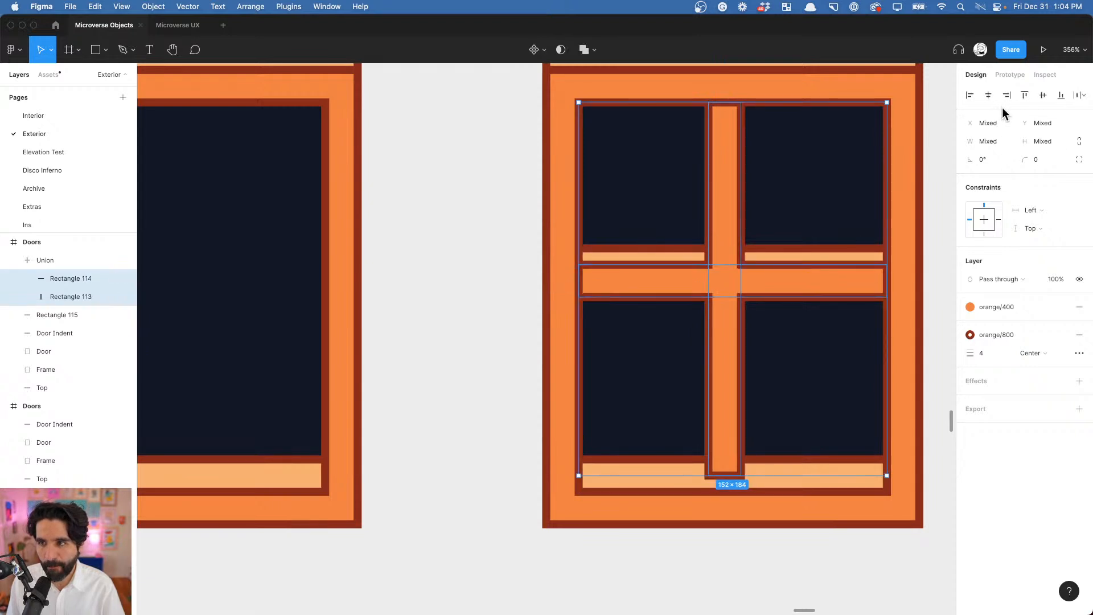
pyautogui.click(988, 95)
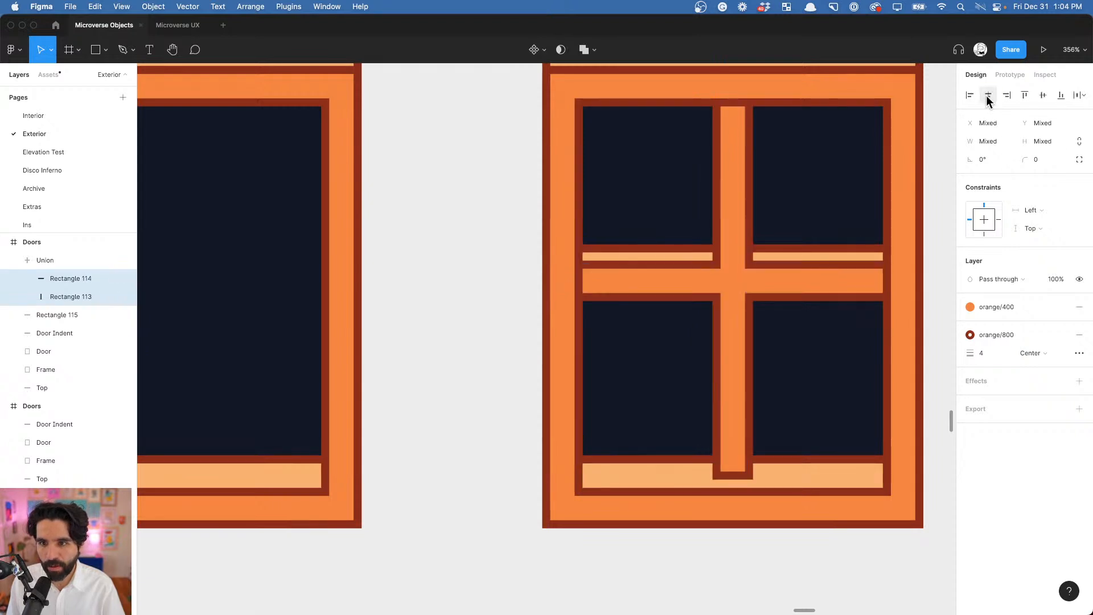
# - Set the height of the light orange bar behind the window's crossbars to 16
pyautogui.click(802, 262)
pyautogui.scroll(-5, 569, 273)
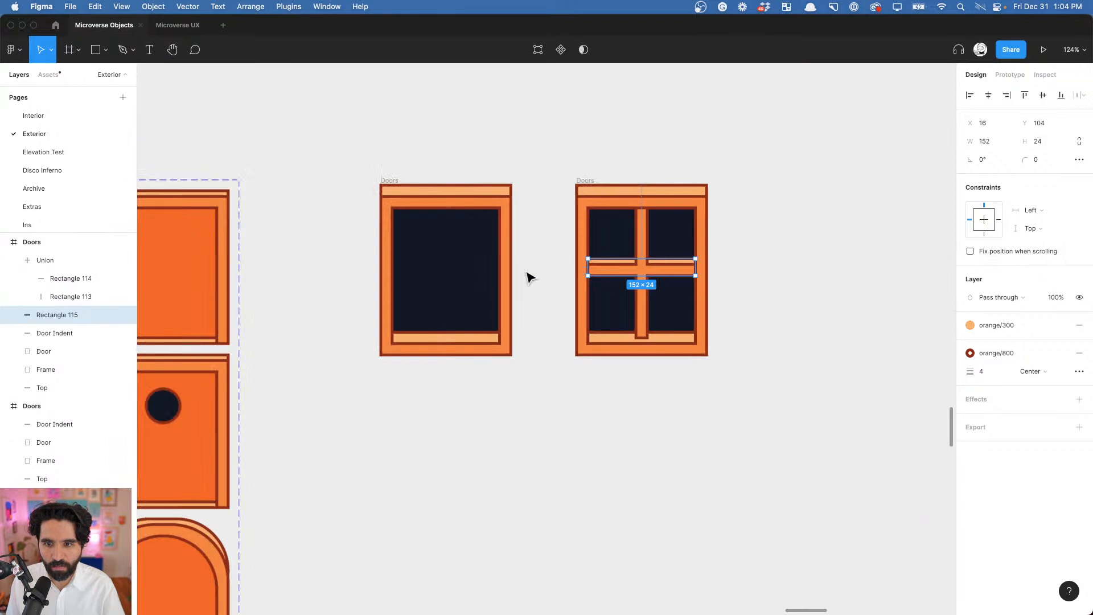
pyautogui.click(539, 273)
pyautogui.scroll(5, 629, 259)
pyautogui.click(620, 277)
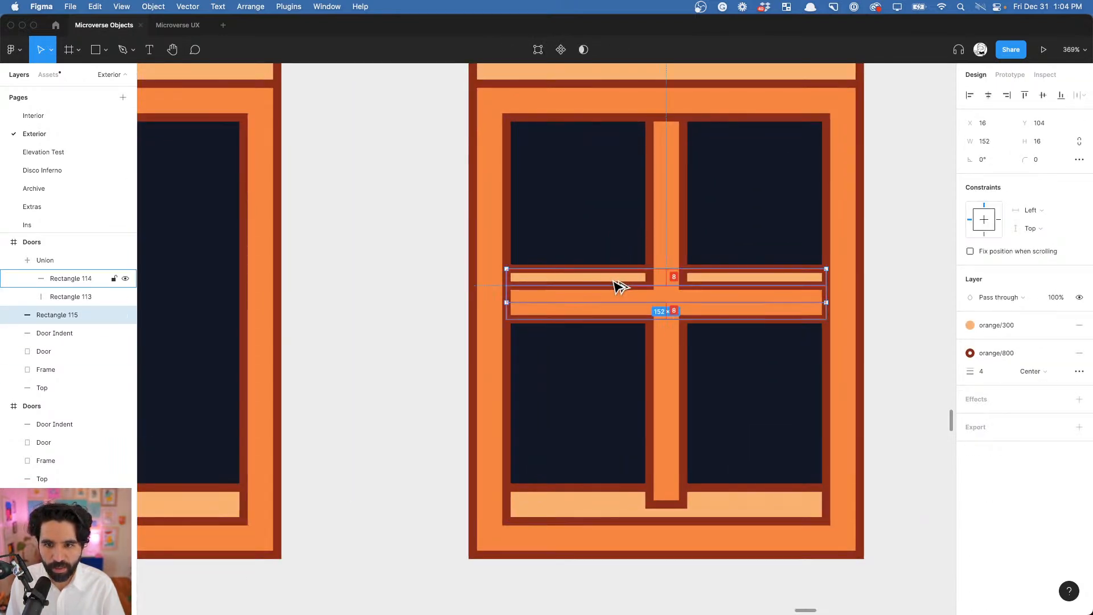
# - Try nudging the light orange bar down behind the horizontal crossbar, and move it back to Y 104
pyautogui.press('Down')
pyautogui.press('Down')
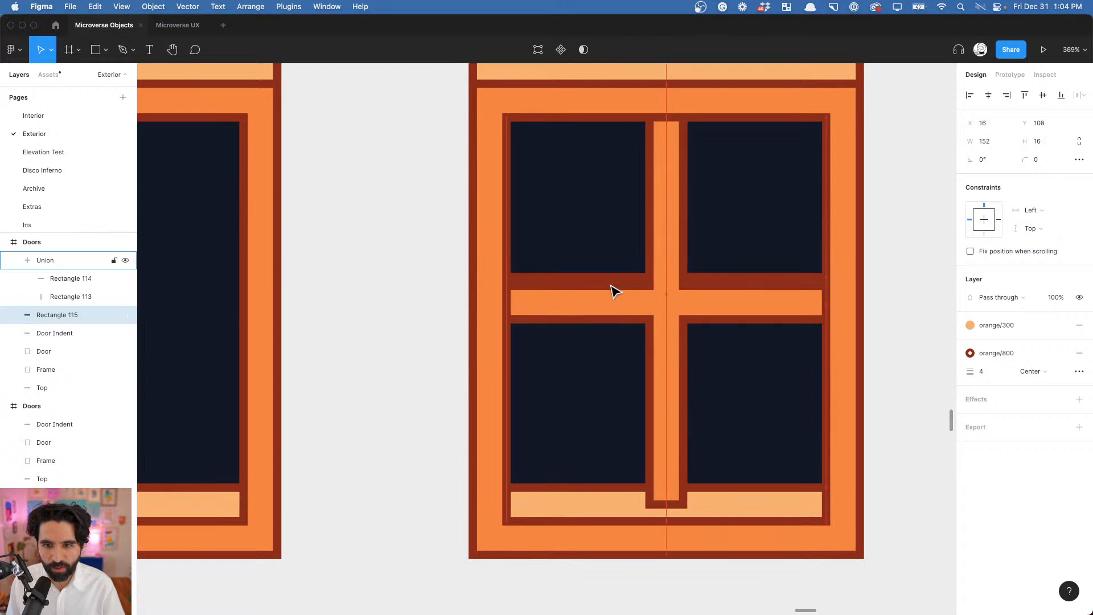
pyautogui.press('Up')
pyautogui.press('Up')
# - Try enlarging the cross-barred window's frame from its lower-right corner, and undo the resize
pyautogui.press('alt')
pyautogui.scroll(-10, 613, 302)
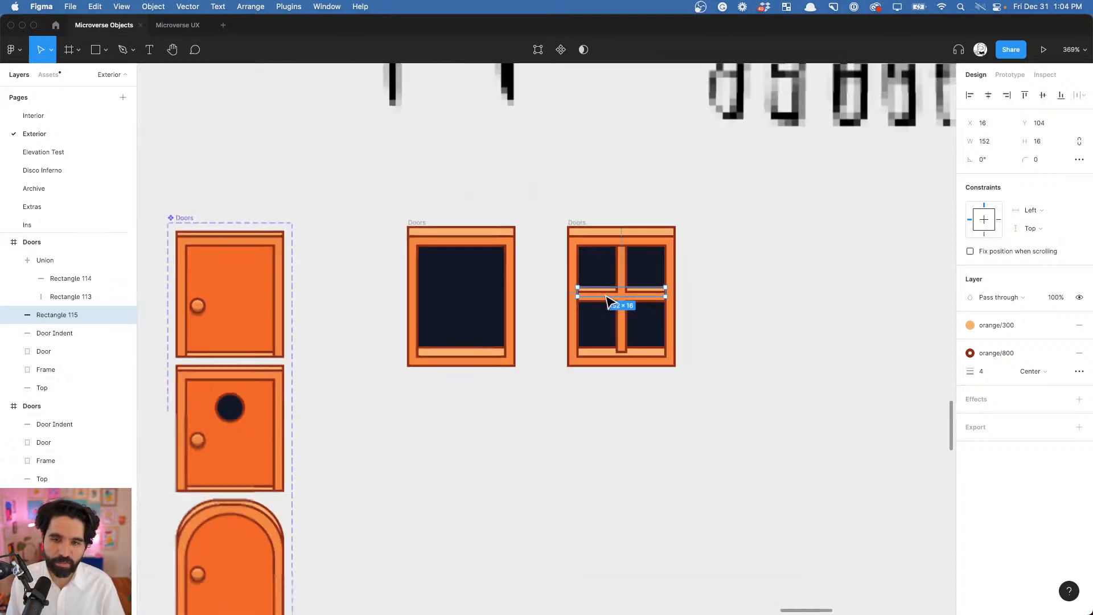
pyautogui.click(852, 276)
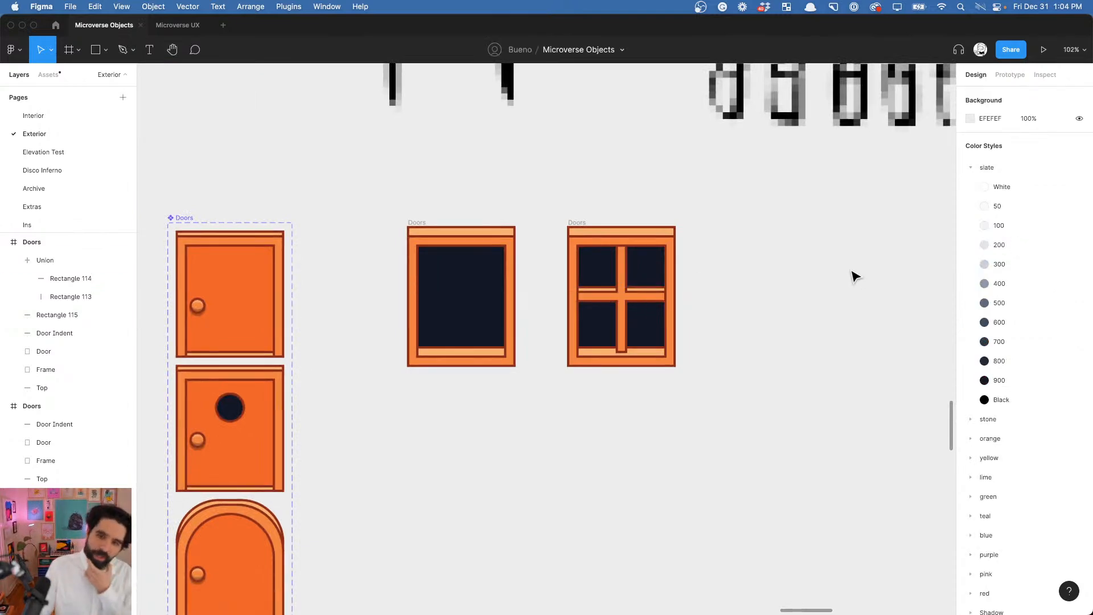
pyautogui.scroll(4, 727, 305)
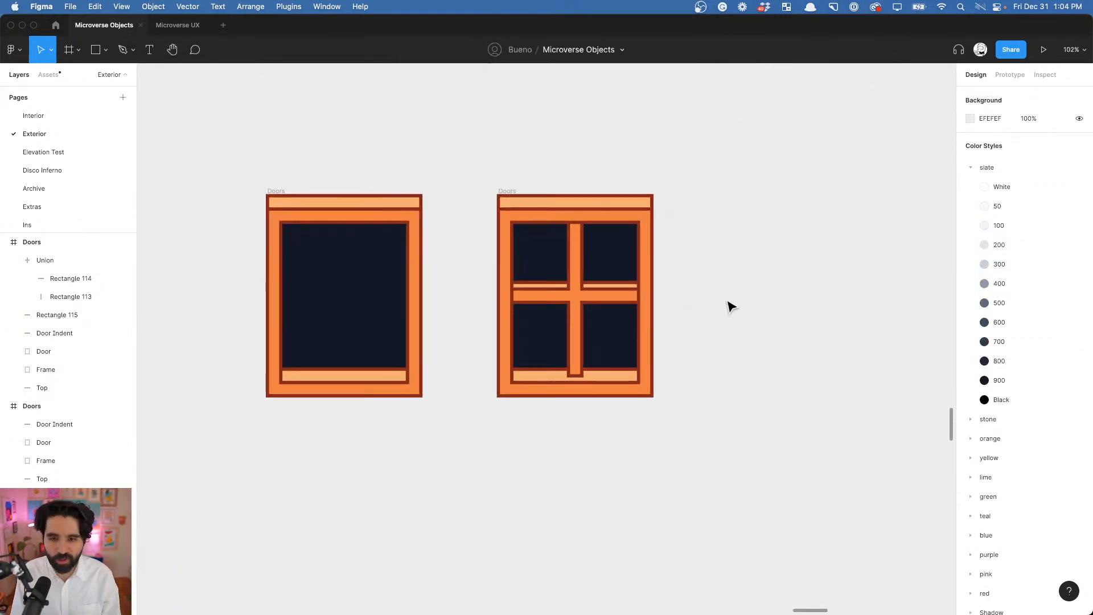
pyautogui.scroll(-3, 634, 235)
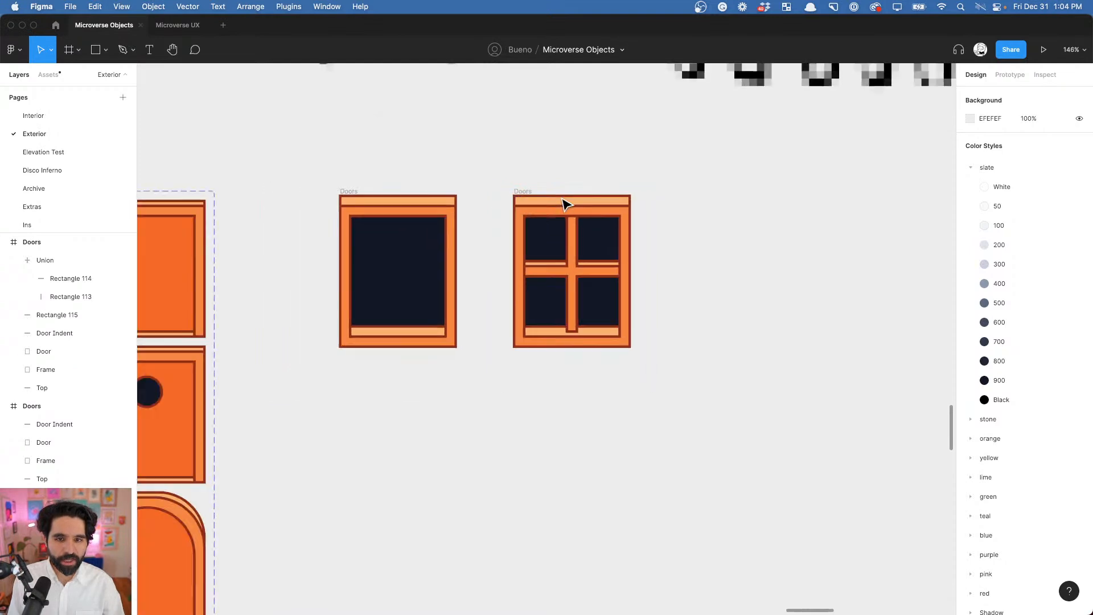
pyautogui.click(524, 191)
pyautogui.moveTo(629, 347); pyautogui.dragTo(768, 474)
pyautogui.press('super+z')
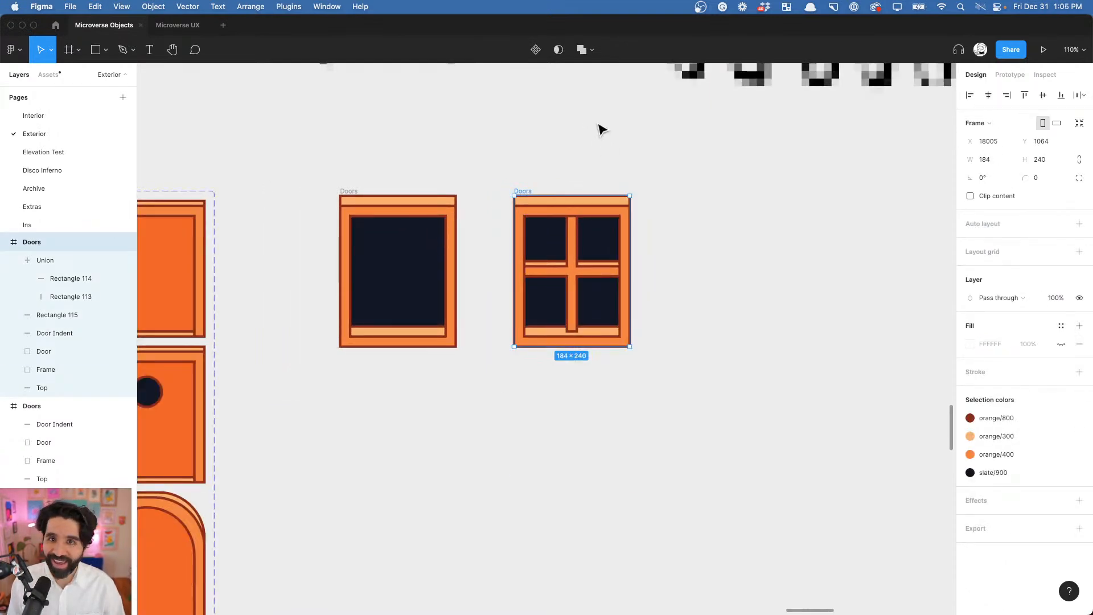
# - Turn the cross-barred window frame into a component and rename it Windows
pyautogui.click(535, 50)
pyautogui.press('super+r')
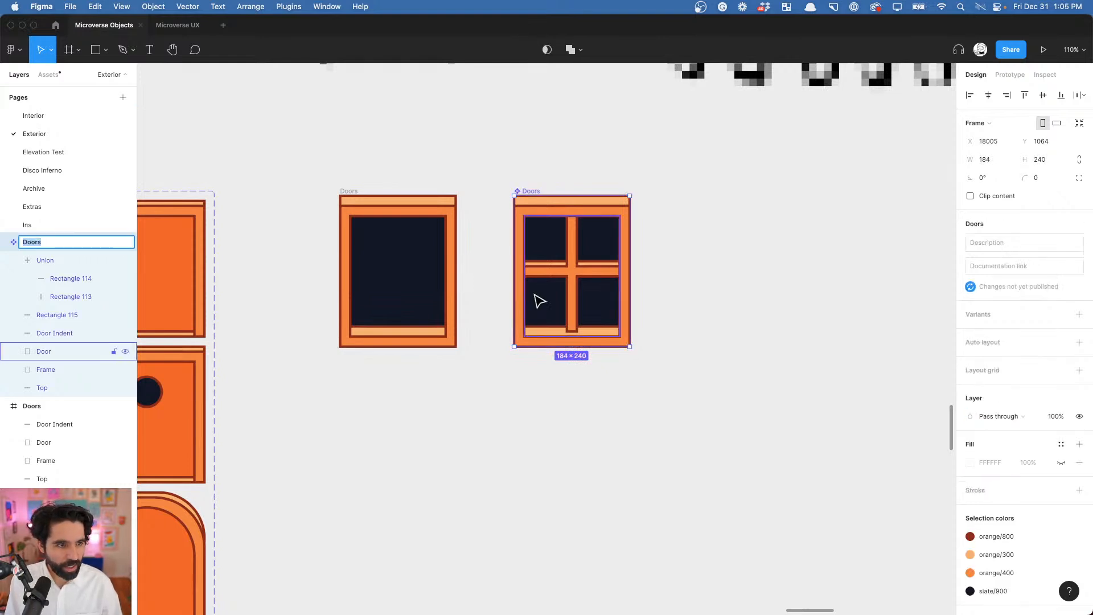
pyautogui.write('Window')
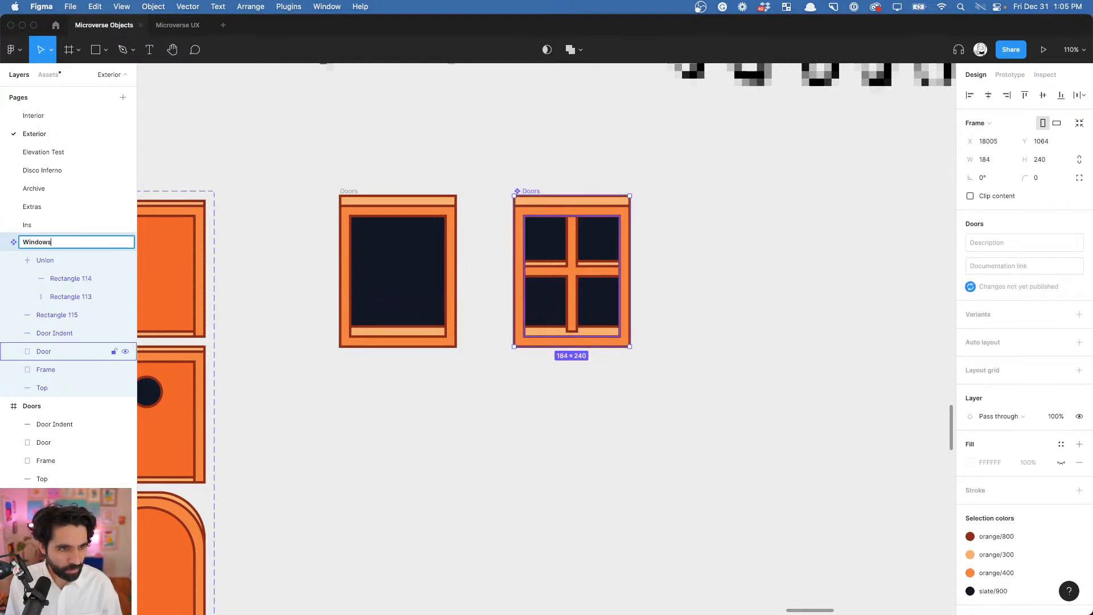
pyautogui.write('s')
pyautogui.press('Return')
# - Place a test instance of the Windows component beside the original and stretch it to 306 × 349
pyautogui.click(642, 363)
pyautogui.moveTo(578, 245); pyautogui.dragTo(749, 276)
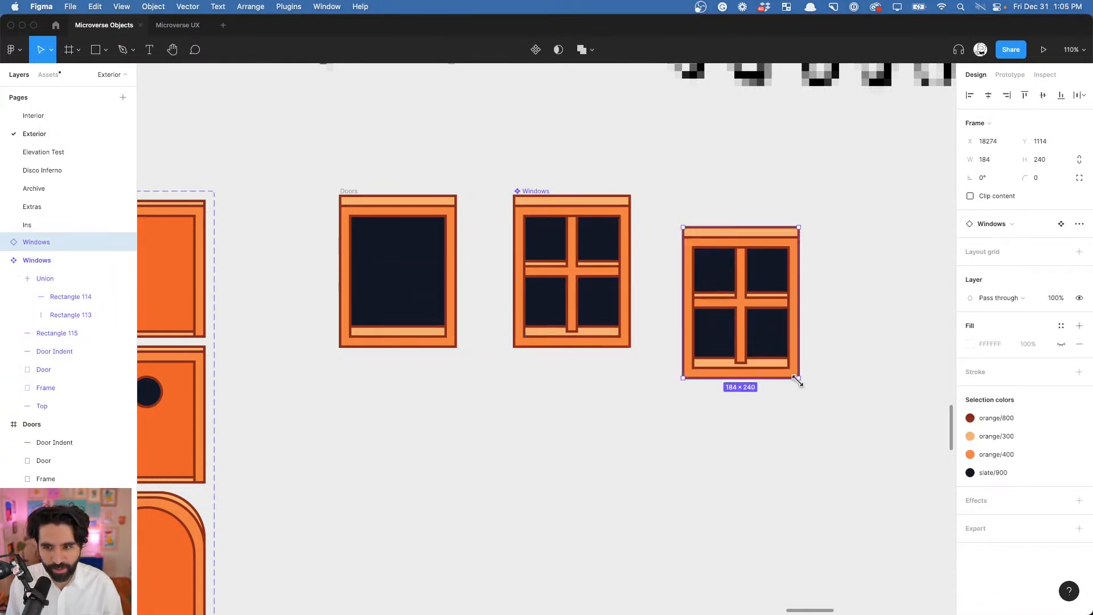
pyautogui.moveTo(796, 378); pyautogui.dragTo(877, 449)
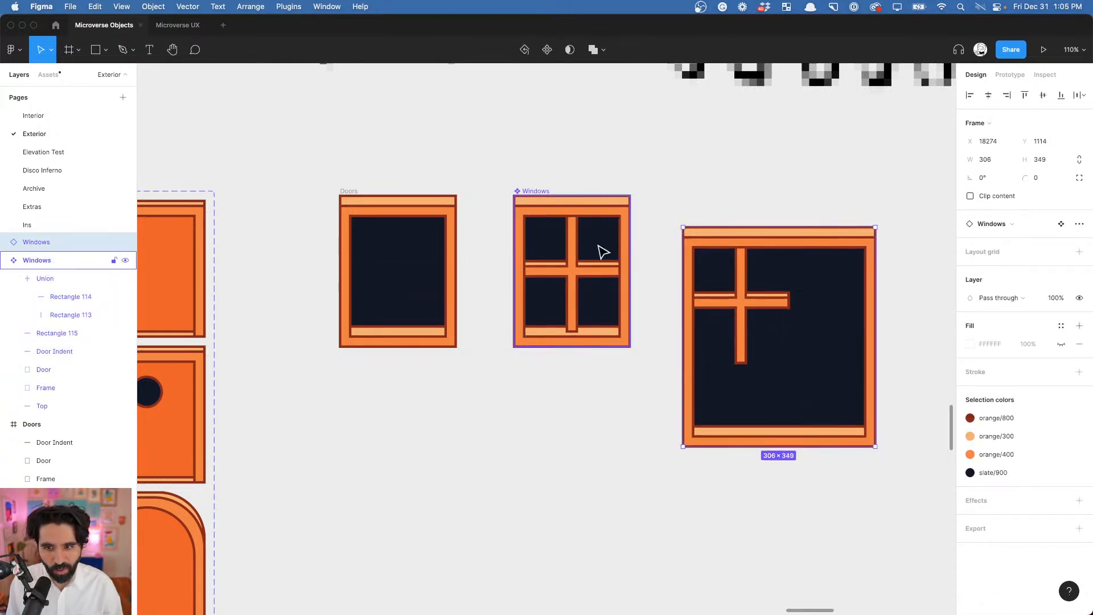
# - Select the horizontal bar inside the Union of the main Windows component
pyautogui.scroll(5, 600, 248)
pyautogui.scroll(5, 603, 251)
pyautogui.hscroll(1, 597, 249)
pyautogui.doubleClick(439, 279)
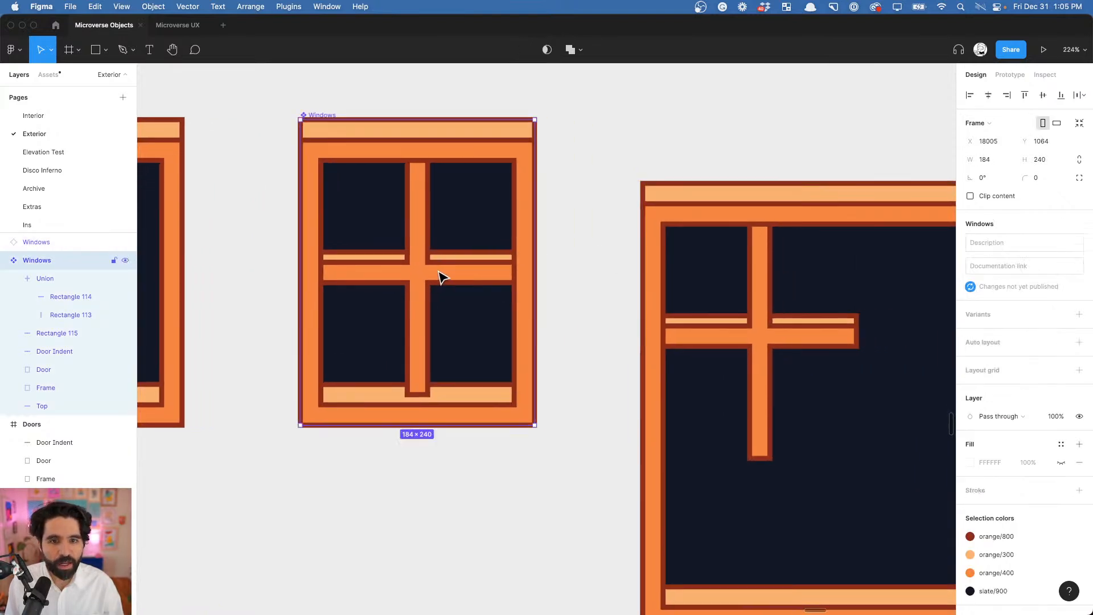
pyautogui.doubleClick(440, 277)
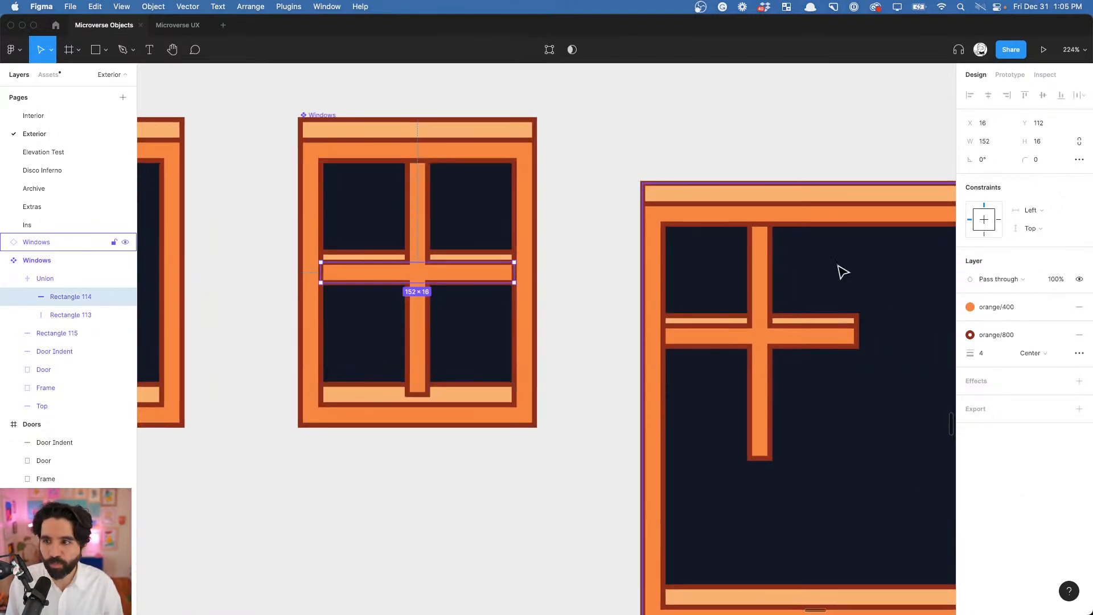
# - Try constraining the horizontal bar to top and bottom plus left and right, and undo both constraint changes
pyautogui.keyDown('shift'); pyautogui.click(984, 234); pyautogui.keyUp('shift')
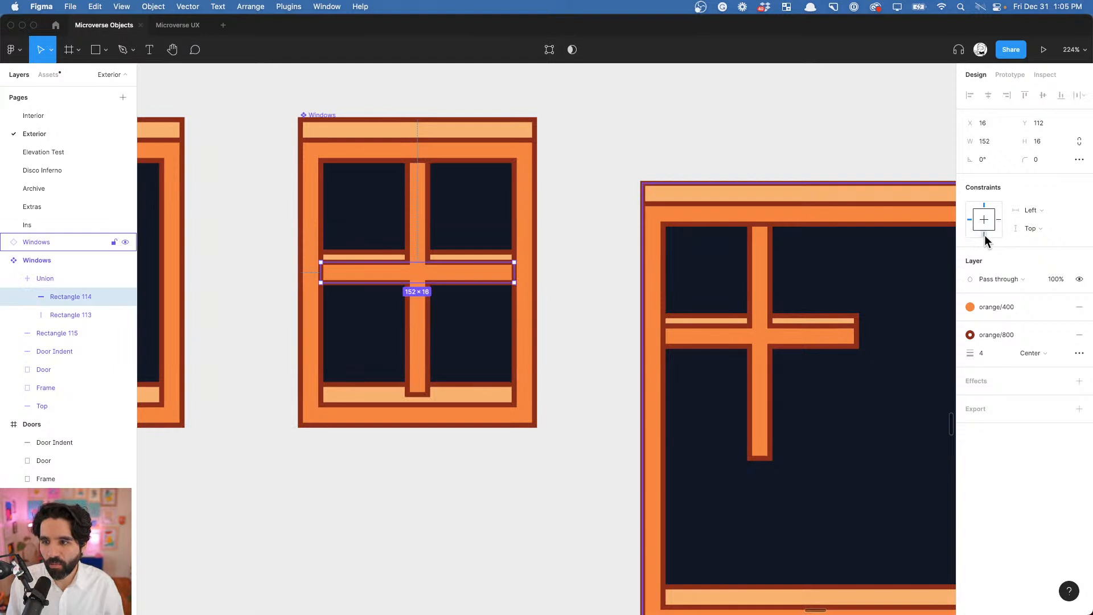
pyautogui.keyDown('shift'); pyautogui.click(999, 220); pyautogui.keyUp('shift')
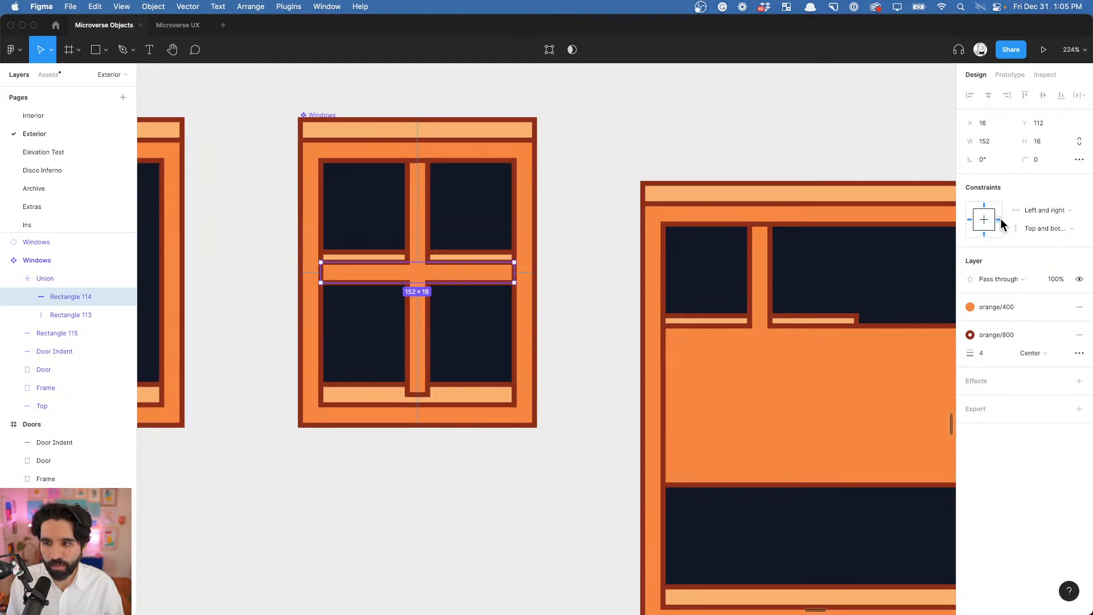
pyautogui.scroll(-5, 508, 317)
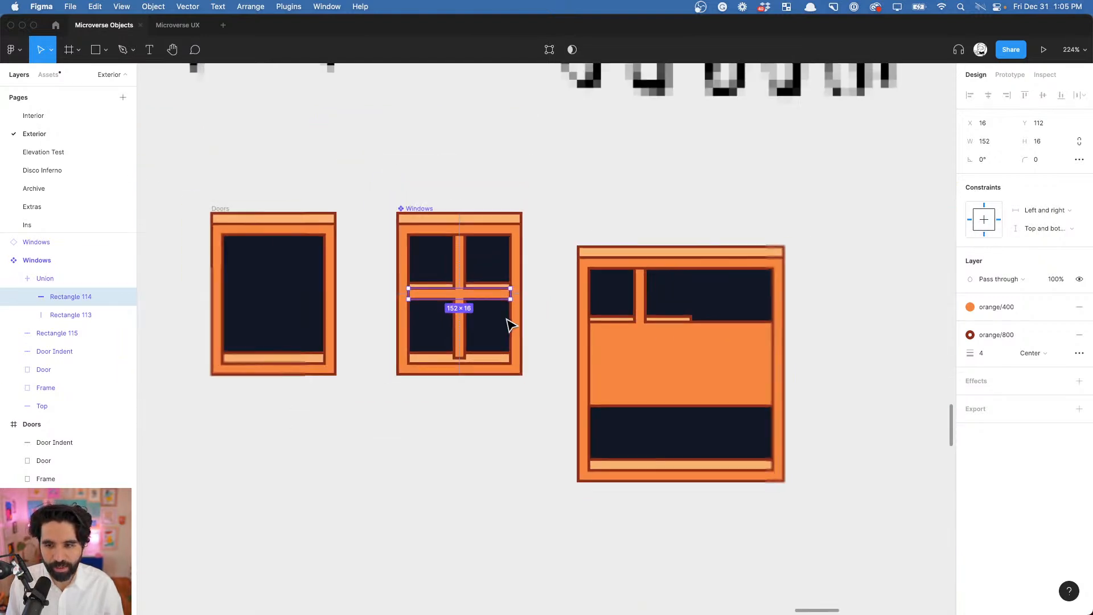
pyautogui.press('super+z')
pyautogui.press('super+z')
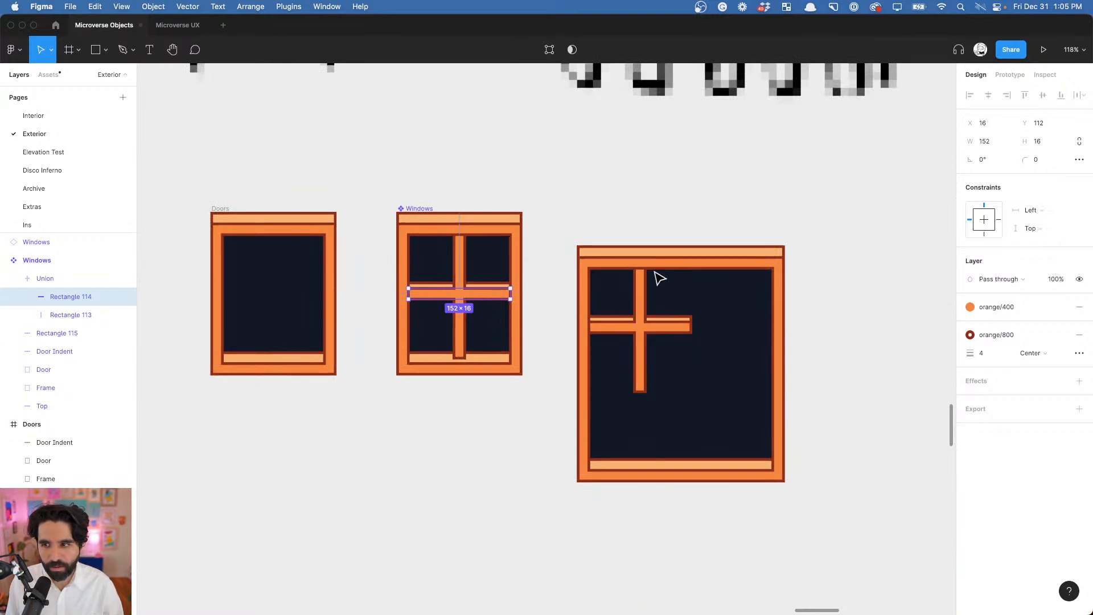
# - Constrain the Union's horizontal bar to left and right horizontally and to center vertically
pyautogui.click(984, 225)
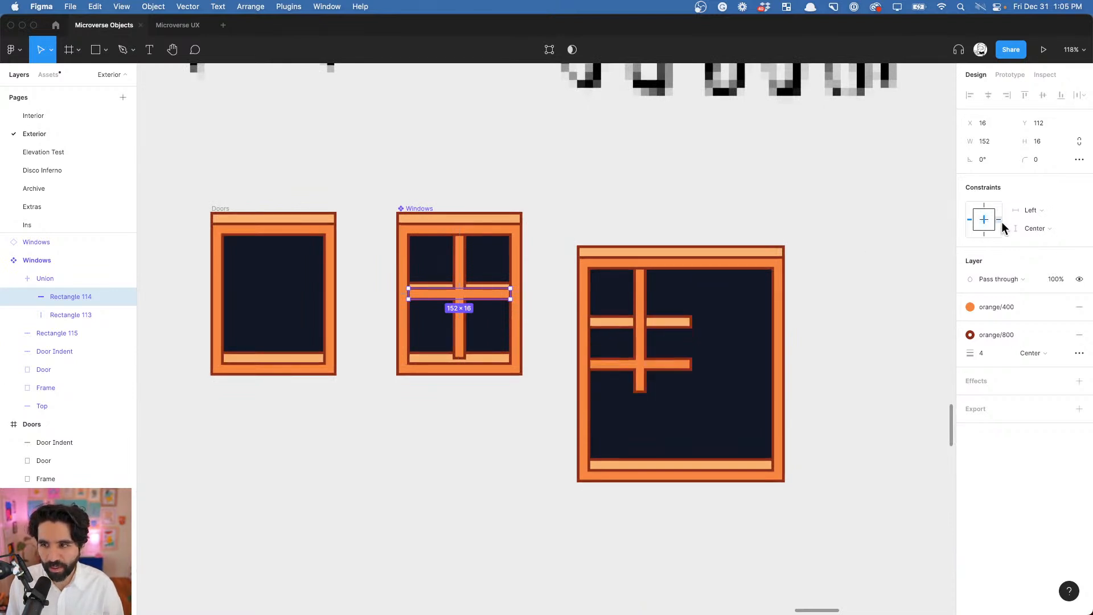
pyautogui.keyDown('shift'); pyautogui.click(1001, 221); pyautogui.keyUp('shift')
# - Constrain the Union's vertical bar to center horizontally and to top and bottom vertically
pyautogui.press('Tab')
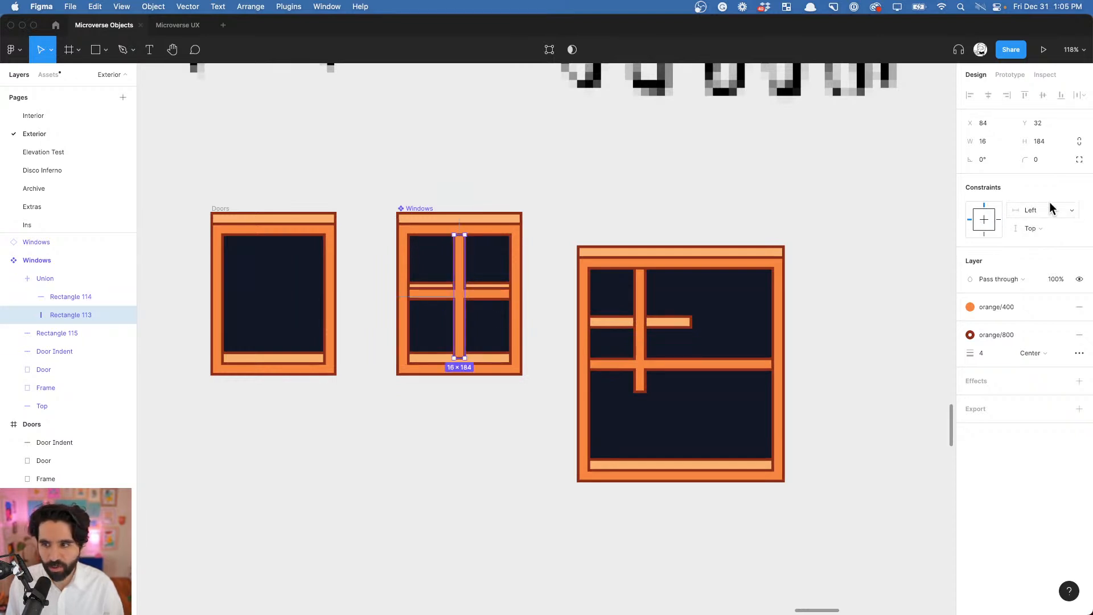
pyautogui.click(984, 220)
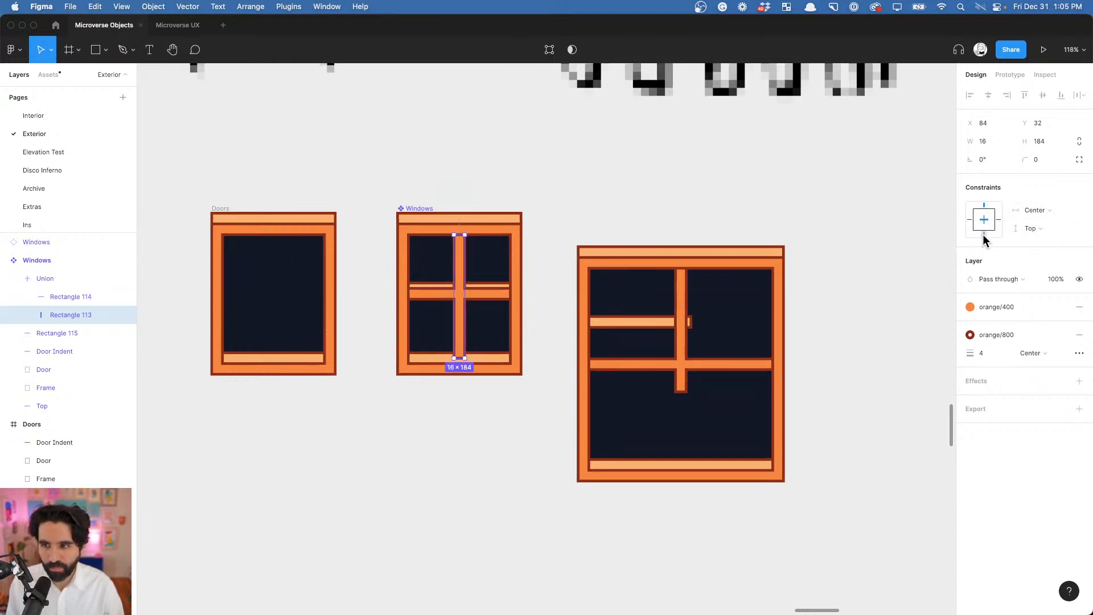
pyautogui.keyDown('shift'); pyautogui.click(984, 234); pyautogui.keyUp('shift')
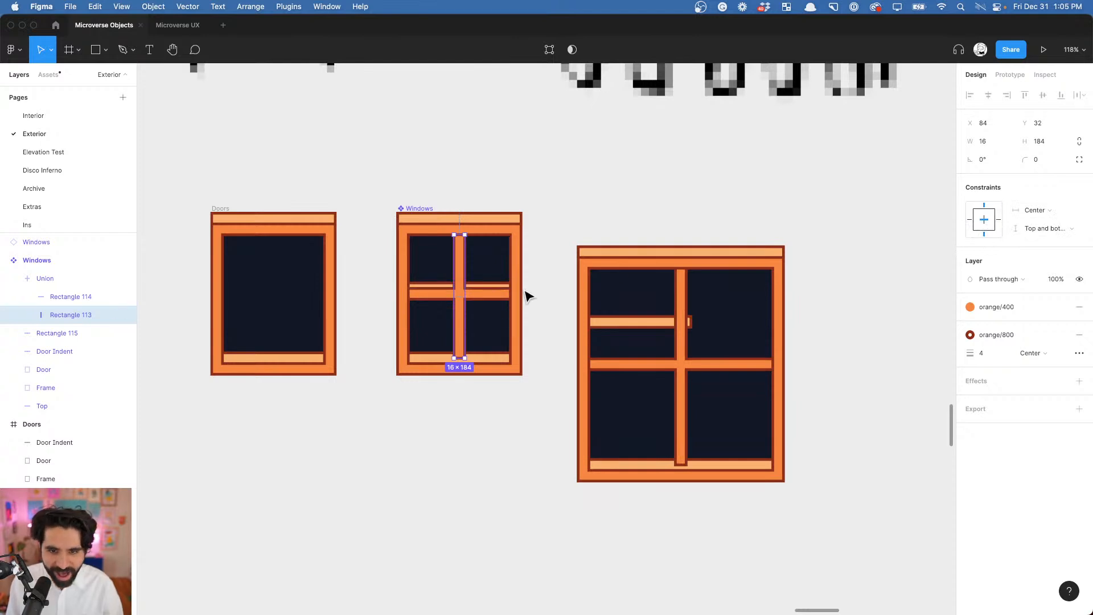
# - Constrain the light orange bar behind the Union to left and right horizontally and center vertically
pyautogui.click(502, 292)
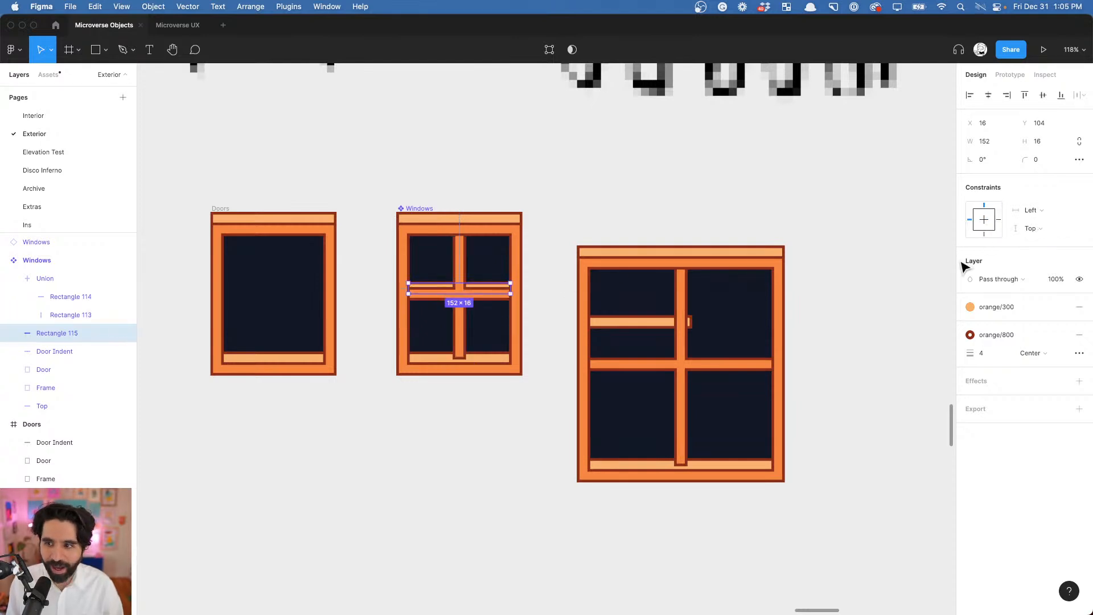
pyautogui.click(985, 221)
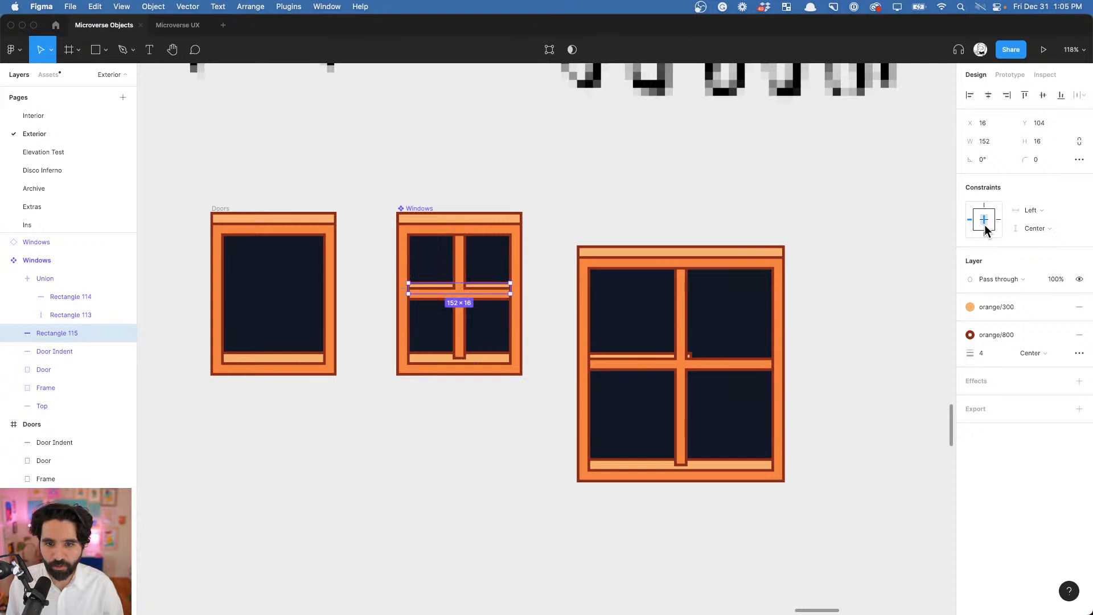
pyautogui.keyDown('shift'); pyautogui.click(999, 220); pyautogui.keyUp('shift')
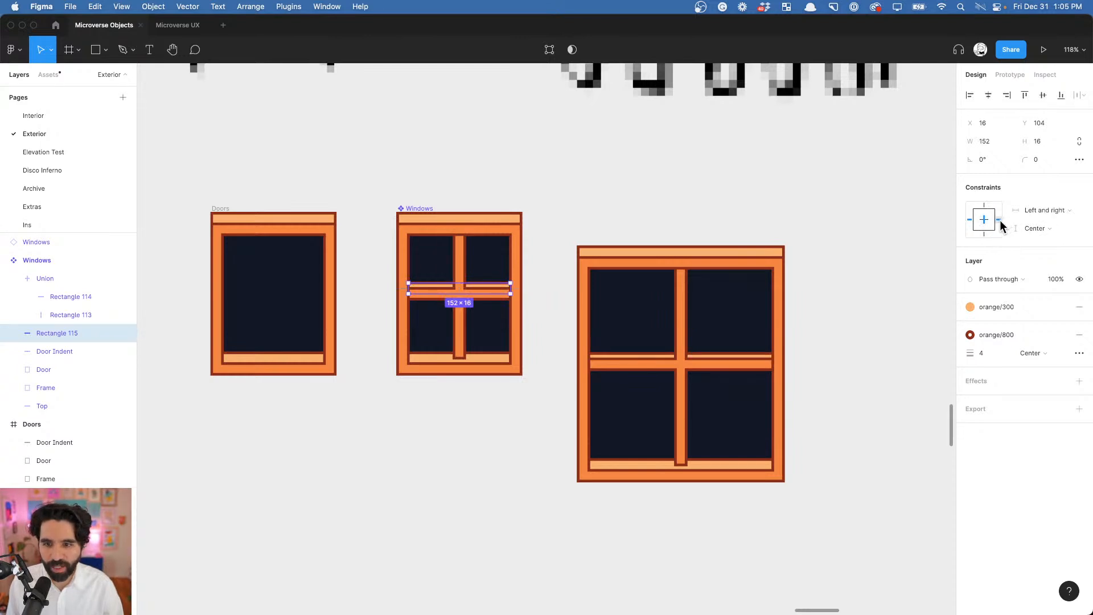
# - Resize the test Windows instance to 228 × 353 to check the constraints, and delete the instance
pyautogui.click(872, 319)
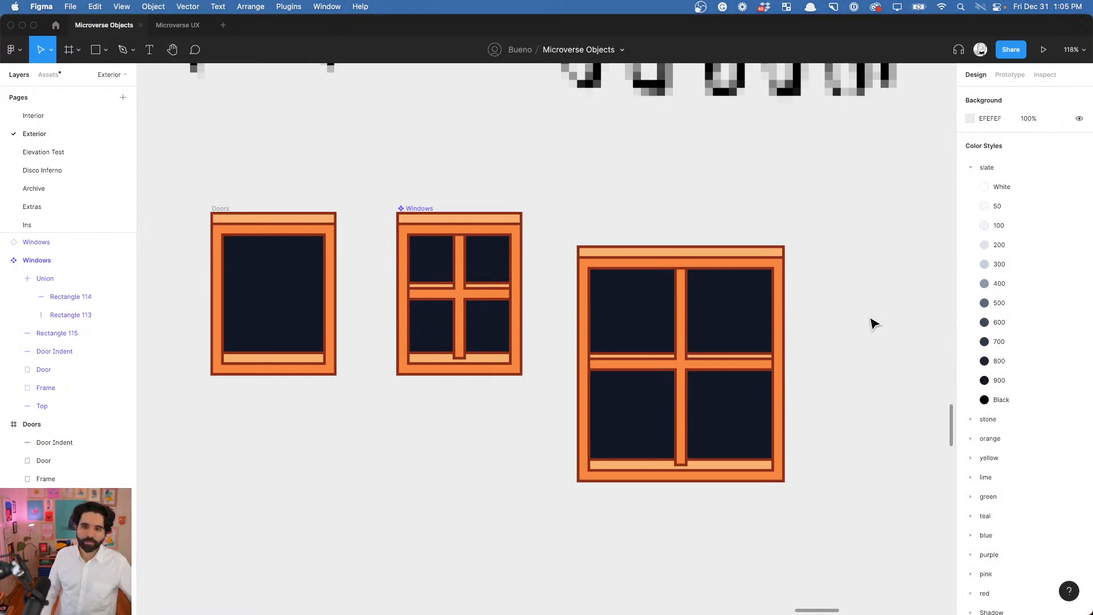
pyautogui.click(693, 285)
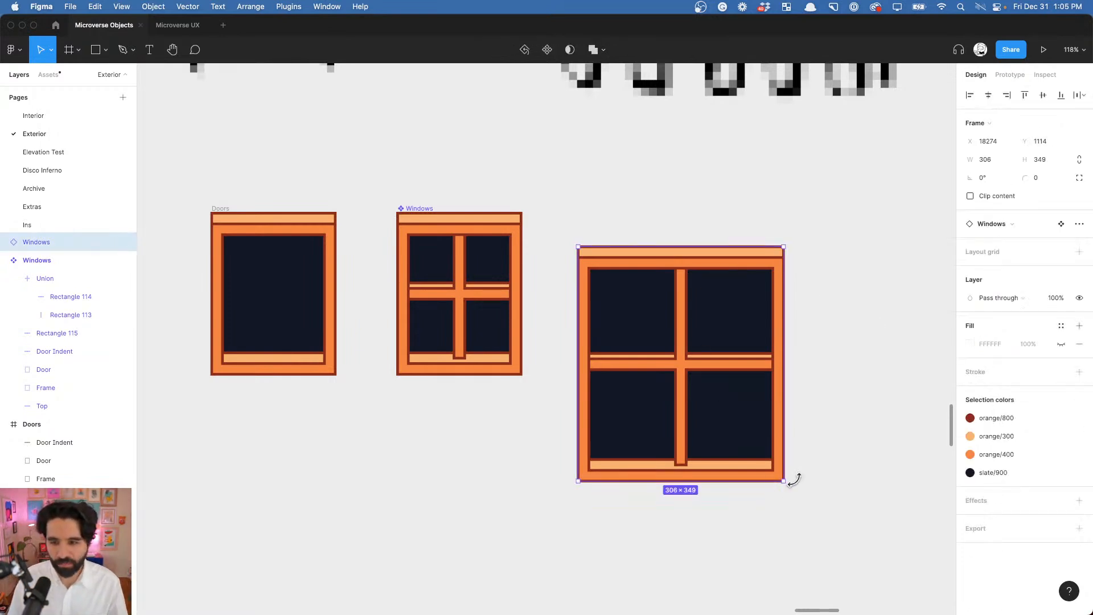
pyautogui.moveTo(782, 481); pyautogui.dragTo(724, 484)
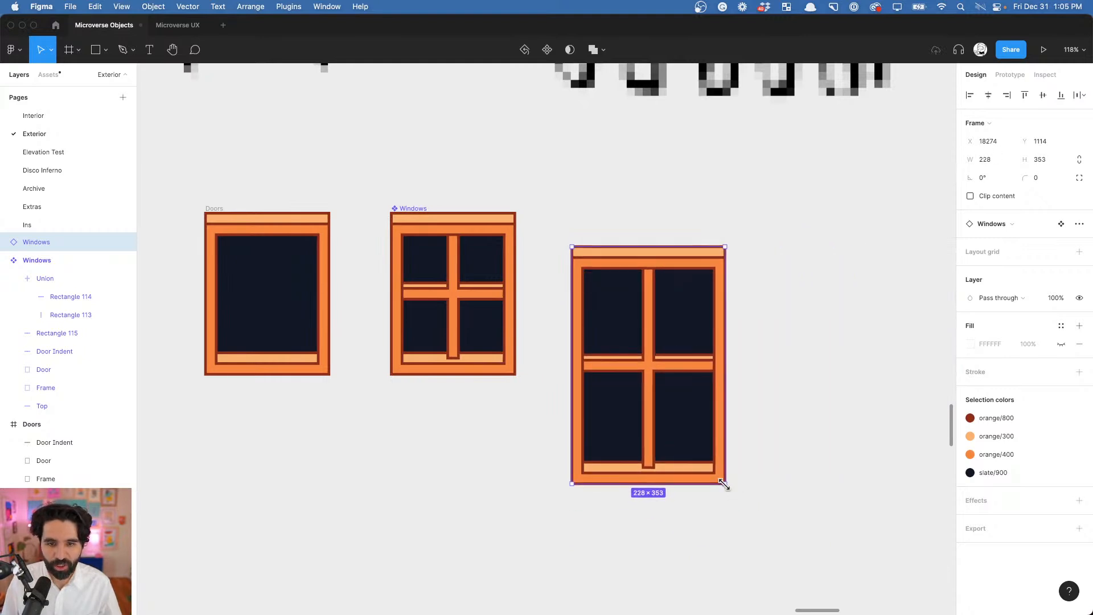
pyautogui.press('Delete')
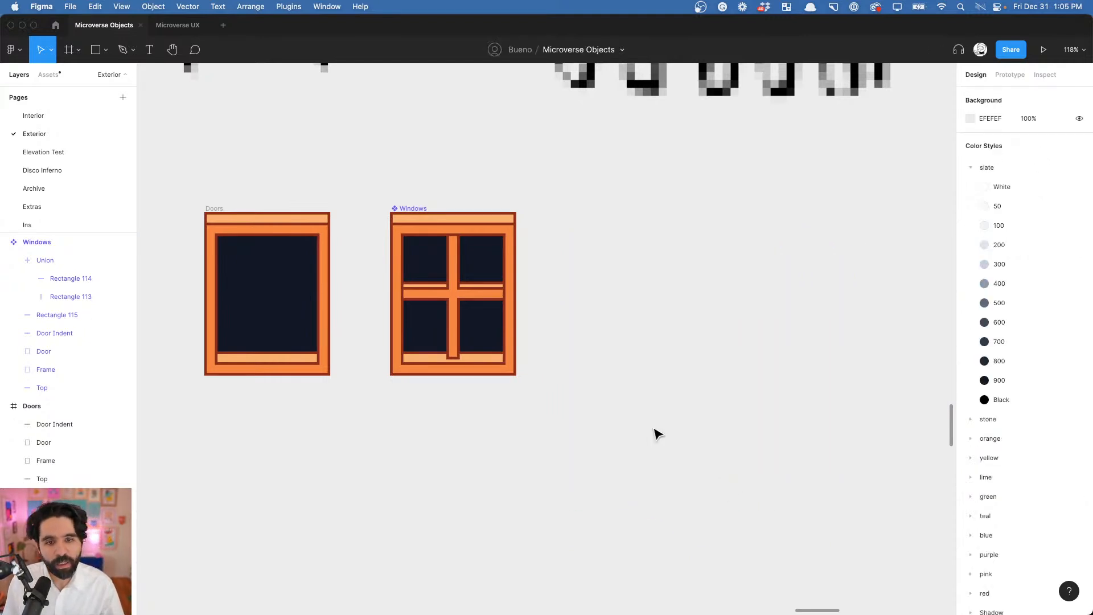
# - Add a second variant to the Windows component
pyautogui.click(416, 217)
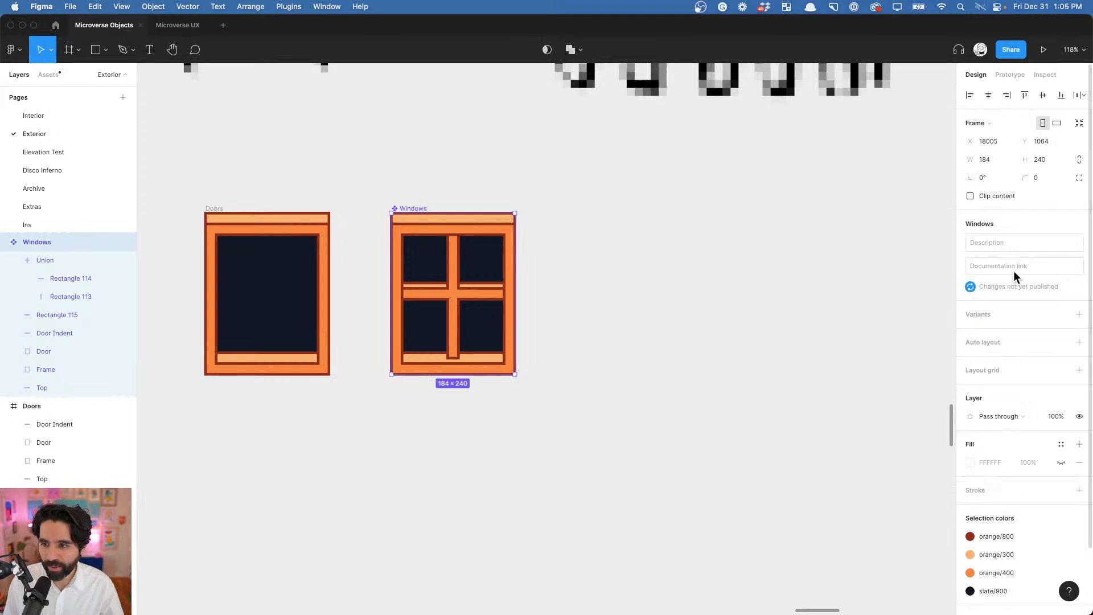
pyautogui.click(1079, 314)
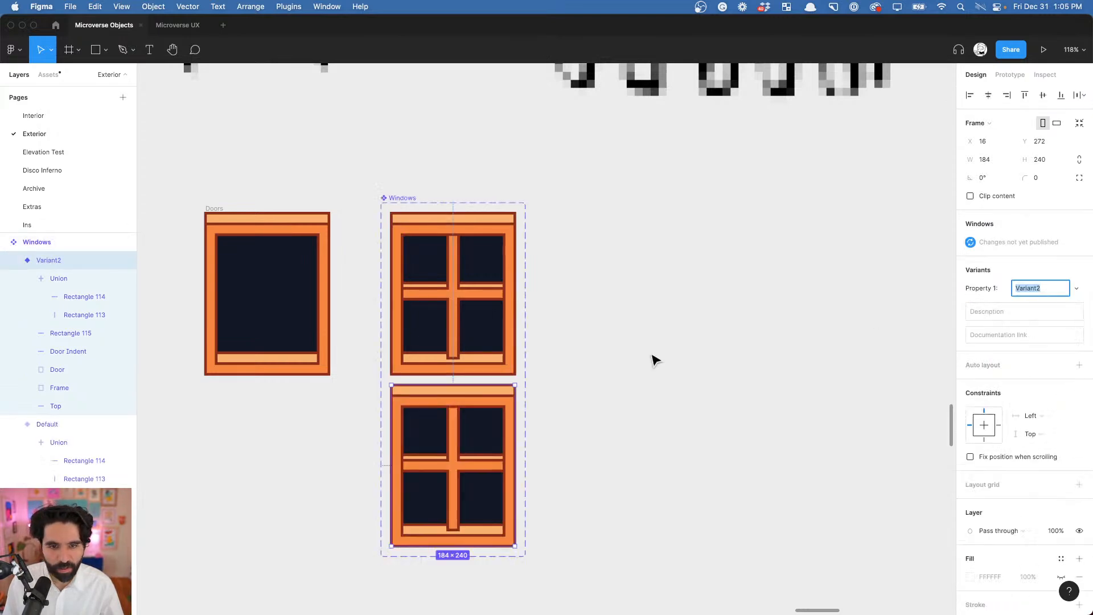
pyautogui.scroll(-3, 651, 359)
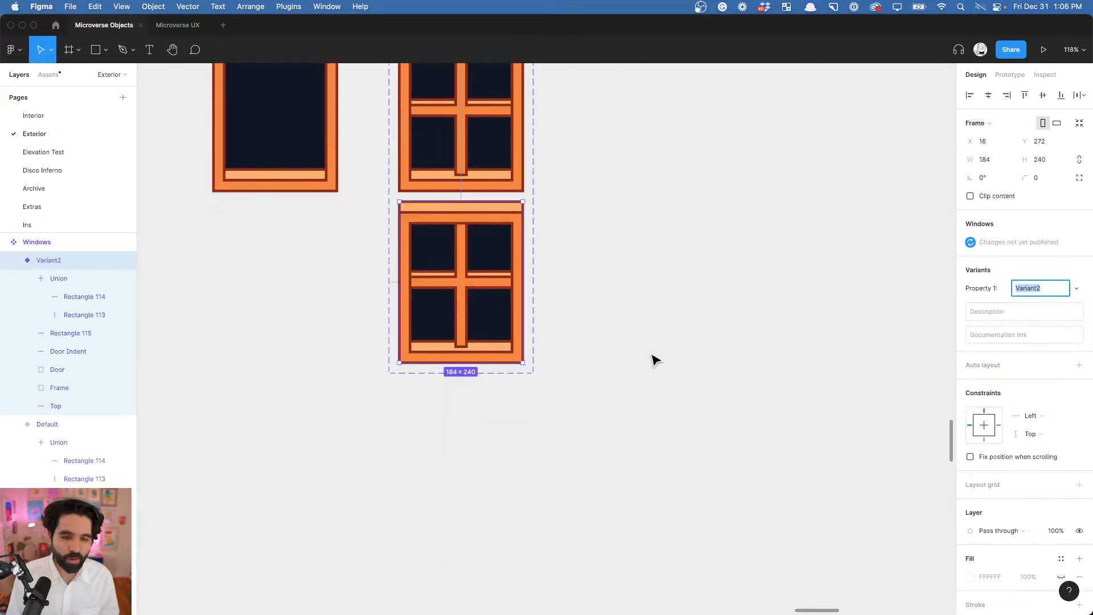
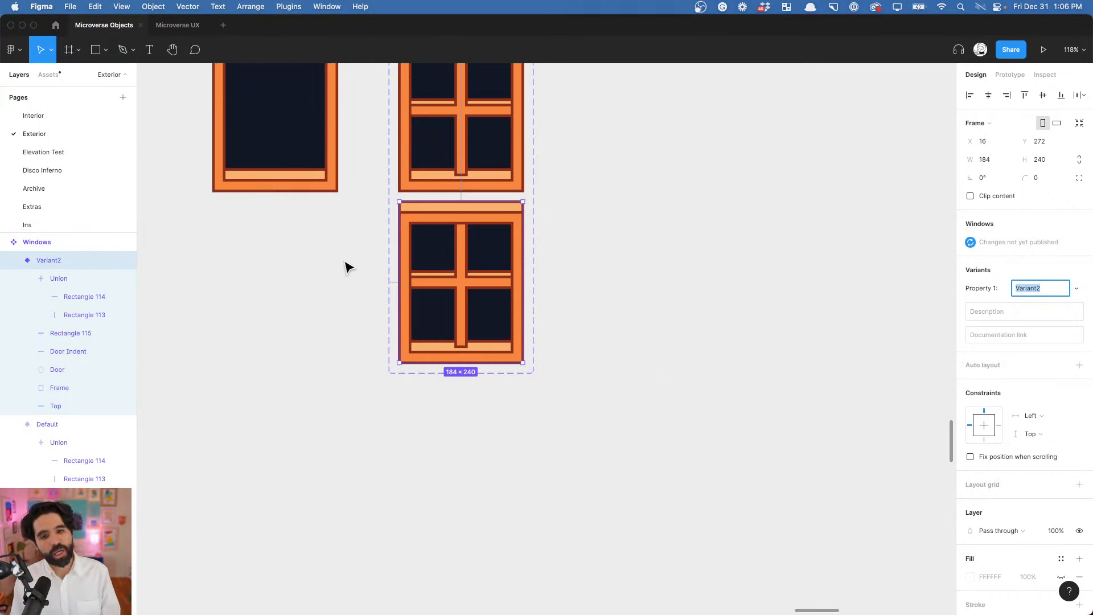
# - Round the Door, Frame and Top shapes of the second Windows variant with a corner radius of 800
pyautogui.scroll(3, 447, 277)
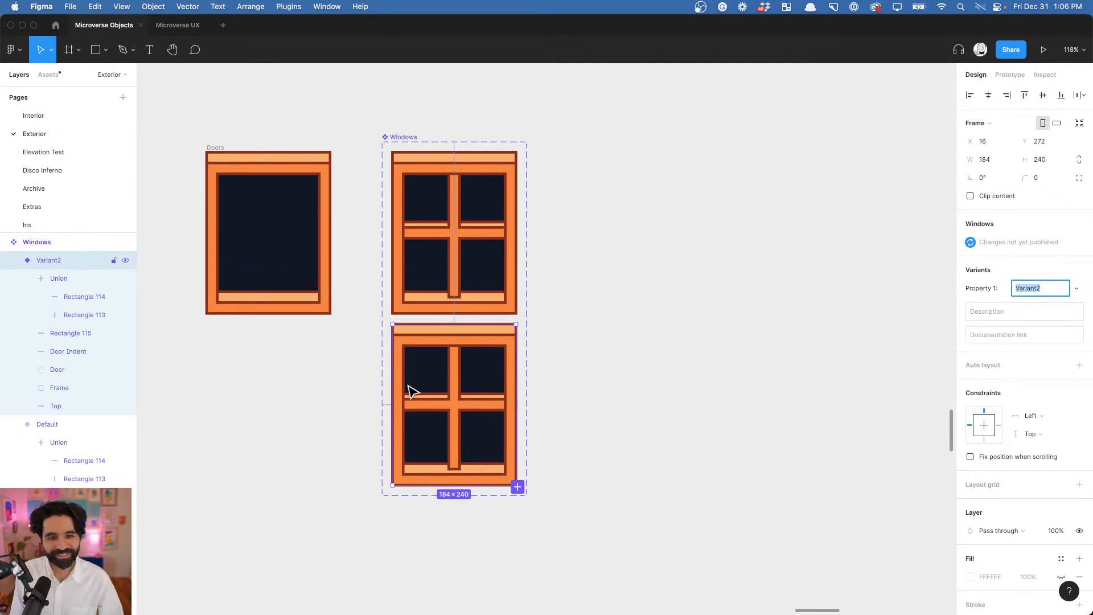
pyautogui.scroll(5, 411, 392)
pyautogui.doubleClick(424, 356)
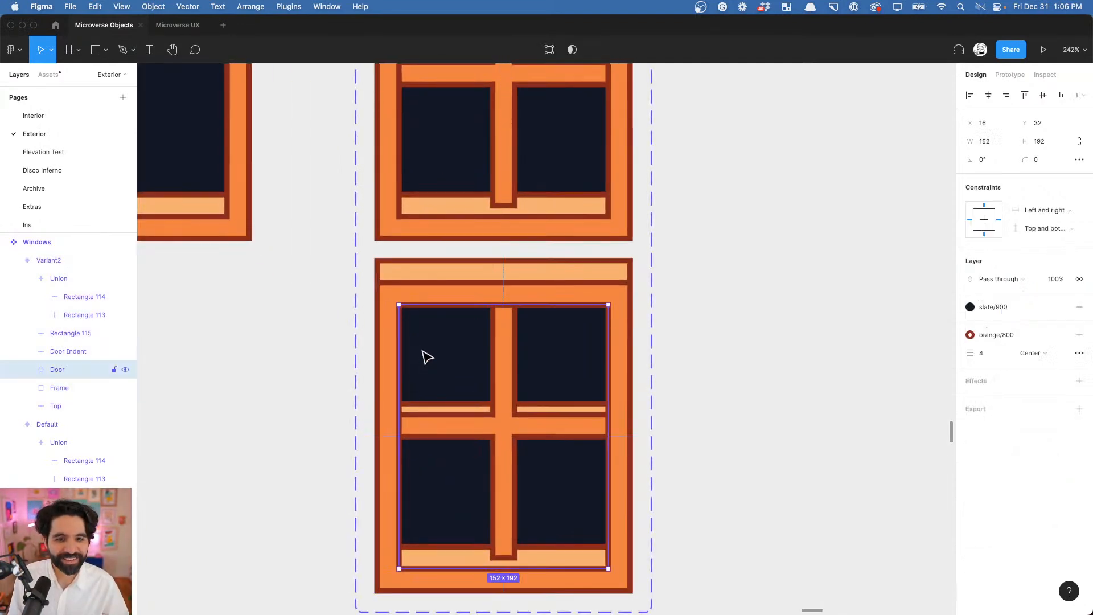
pyautogui.keyDown('shift'); pyautogui.click(412, 297); pyautogui.keyUp('shift')
pyautogui.keyDown('shift'); pyautogui.click(427, 270); pyautogui.keyUp('shift')
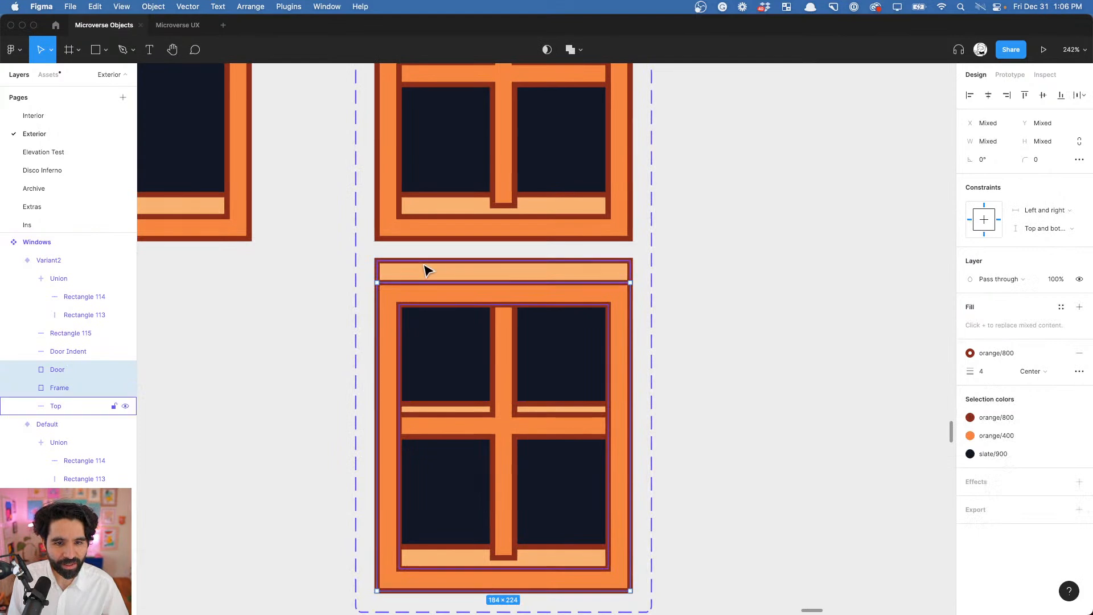
pyautogui.keyDown('shift'); pyautogui.click(427, 272); pyautogui.keyUp('shift')
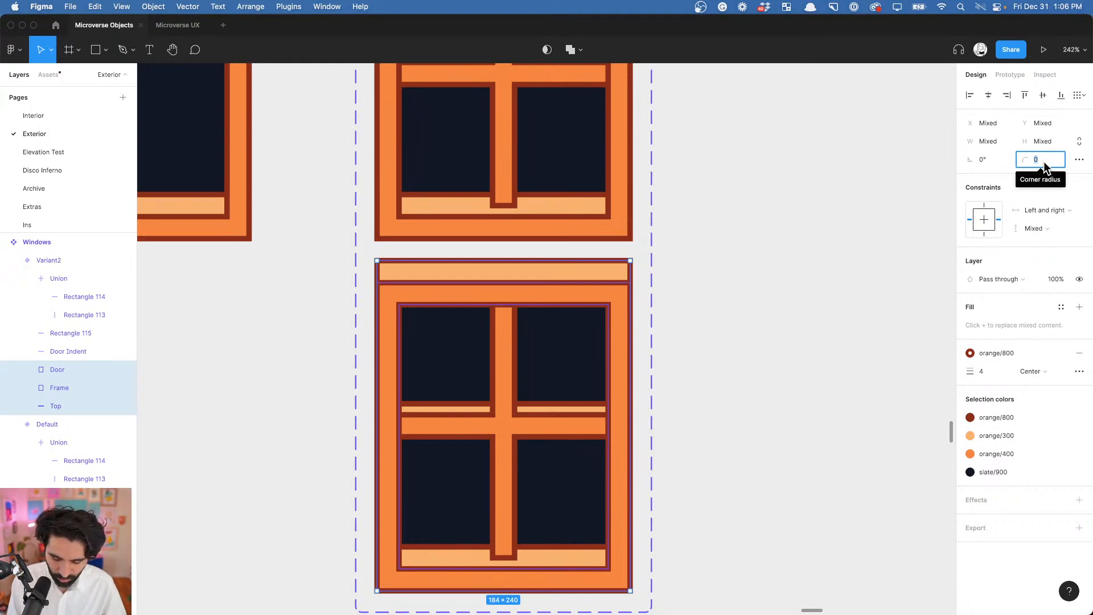
pyautogui.write('800')
pyautogui.press('Return')
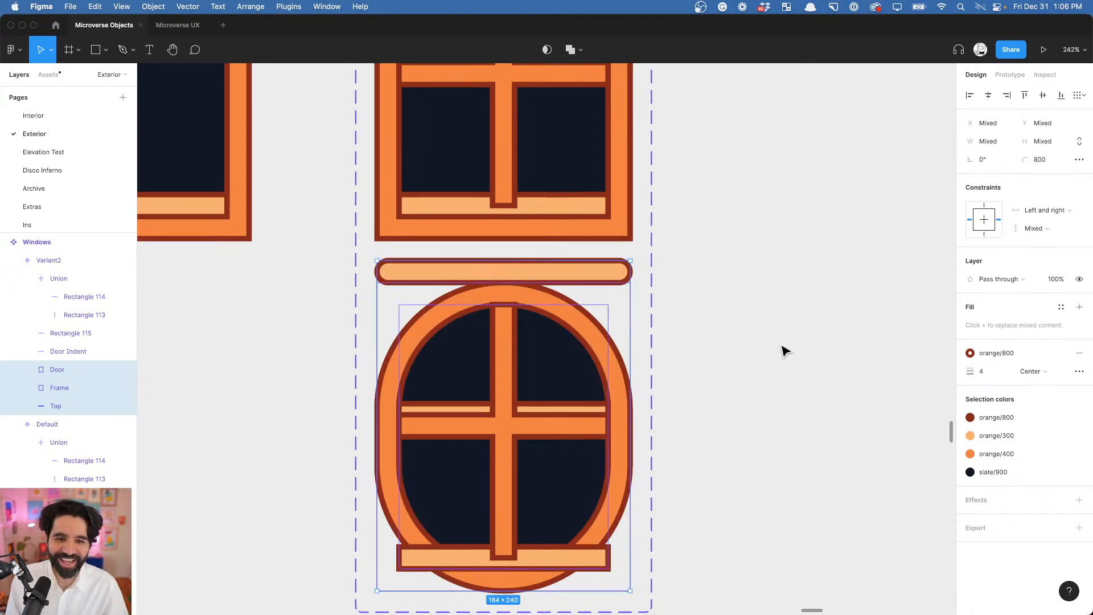
pyautogui.click(794, 325)
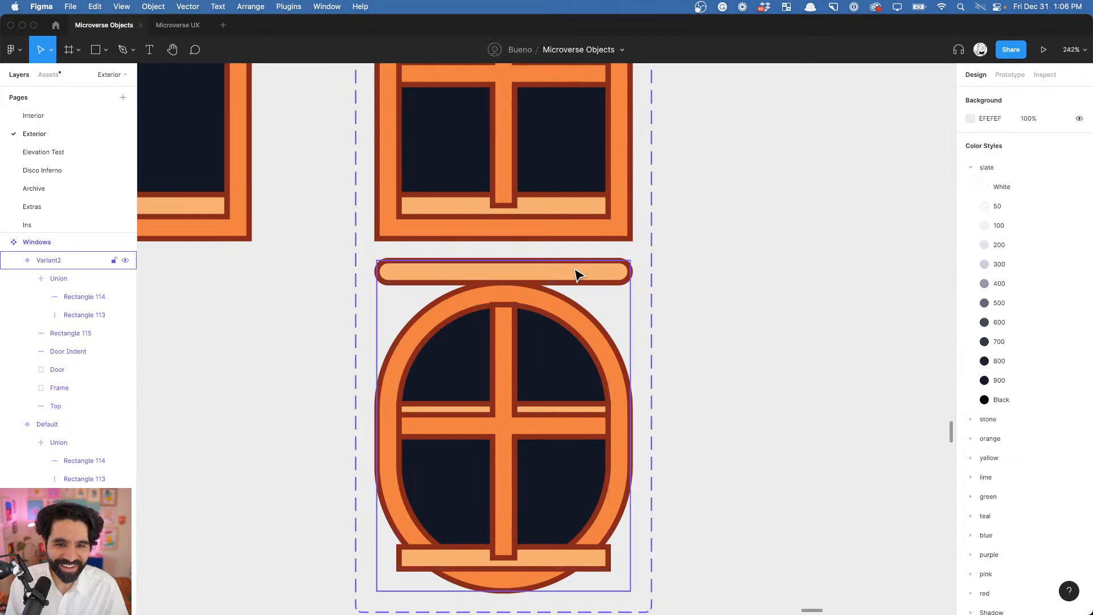
# - Stretch the rounded variant's Top shape to 240 high and constrain it to top and bottom vertically
pyautogui.click(575, 272)
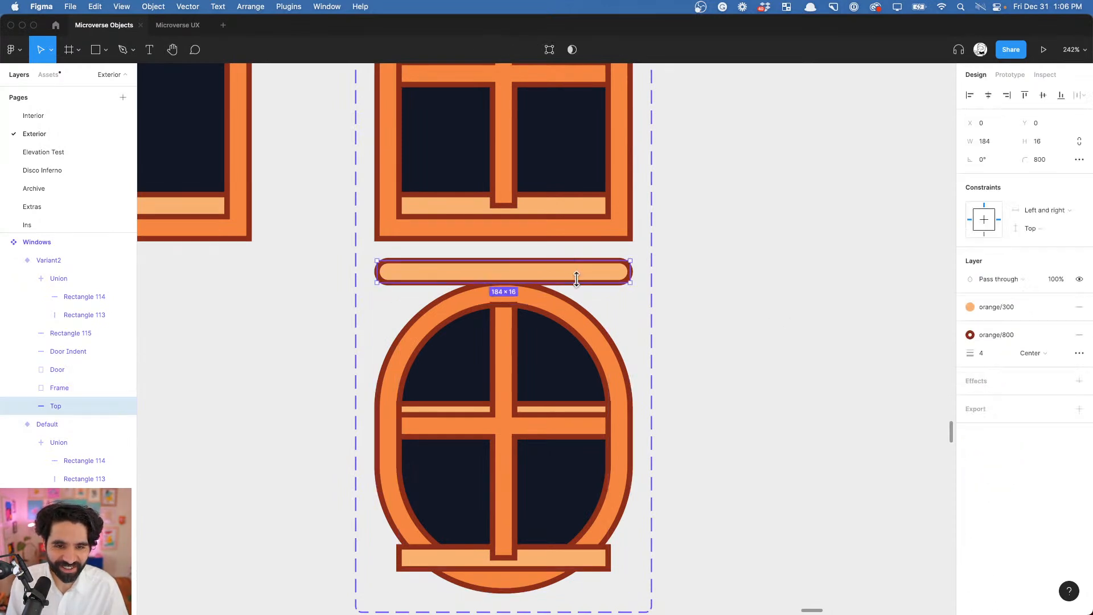
pyautogui.moveTo(576, 285); pyautogui.dragTo(585, 593)
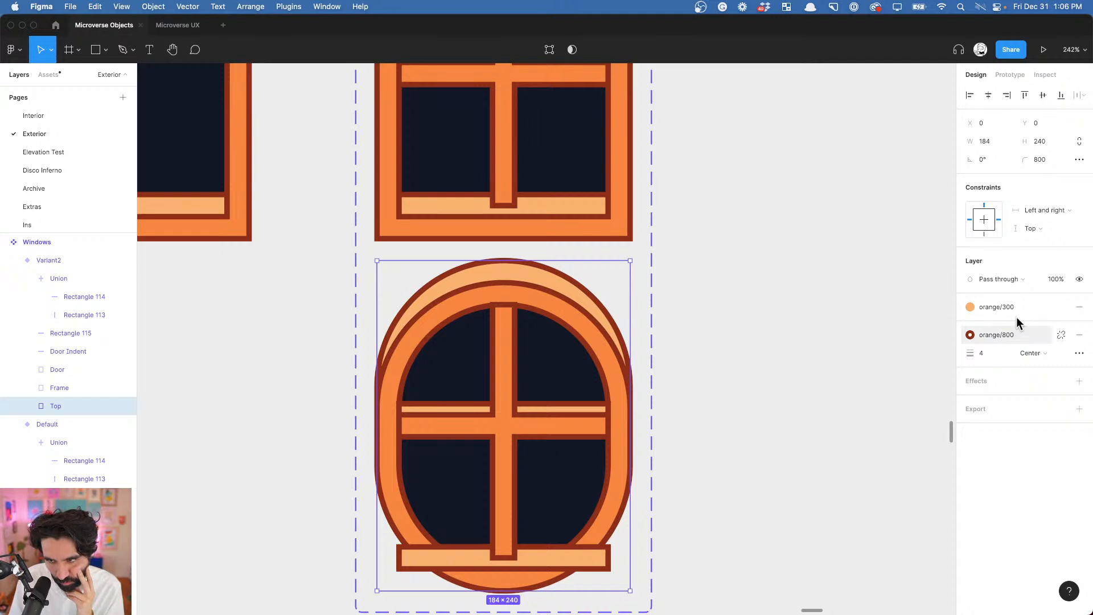
pyautogui.keyDown('shift'); pyautogui.click(985, 233); pyautogui.keyUp('shift')
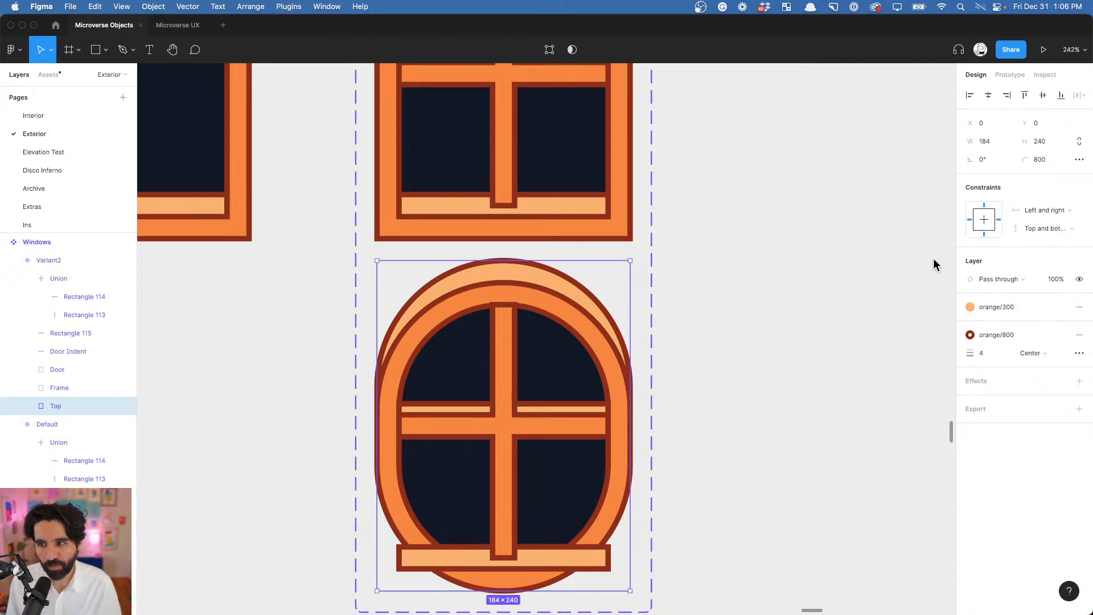
pyautogui.click(775, 380)
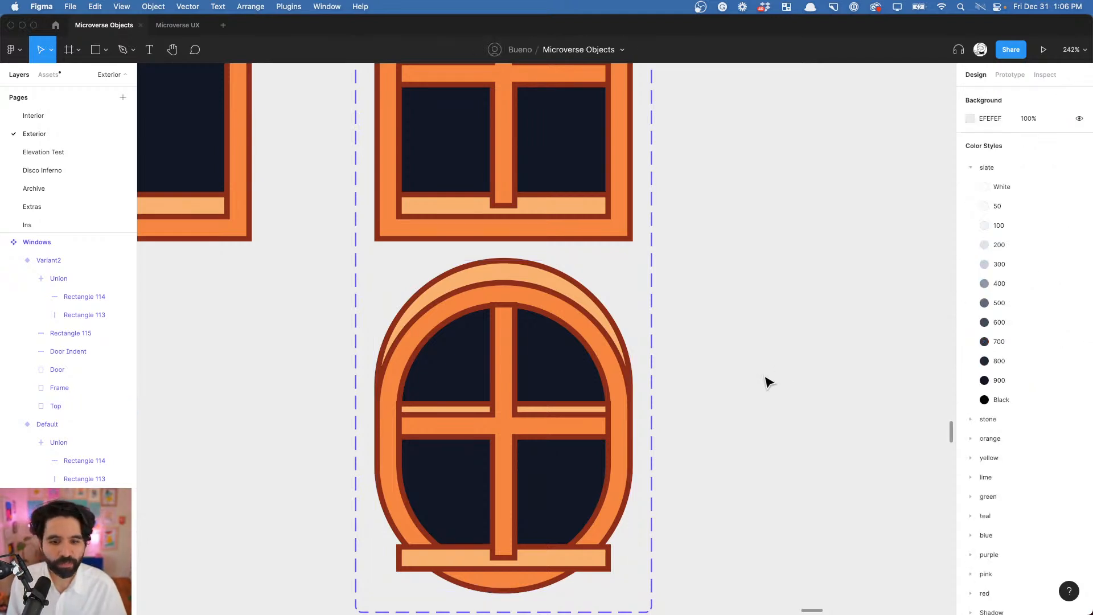
# - Delete the Door Indent bar at the bottom of the rounded window variant
pyautogui.click(581, 564)
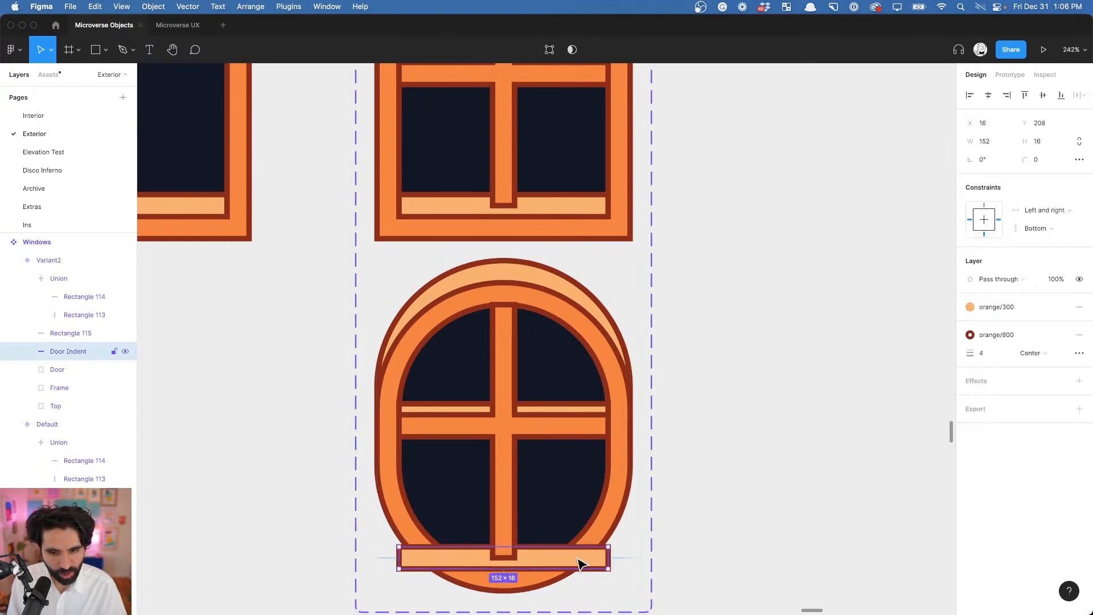
pyautogui.scroll(-5, 578, 563)
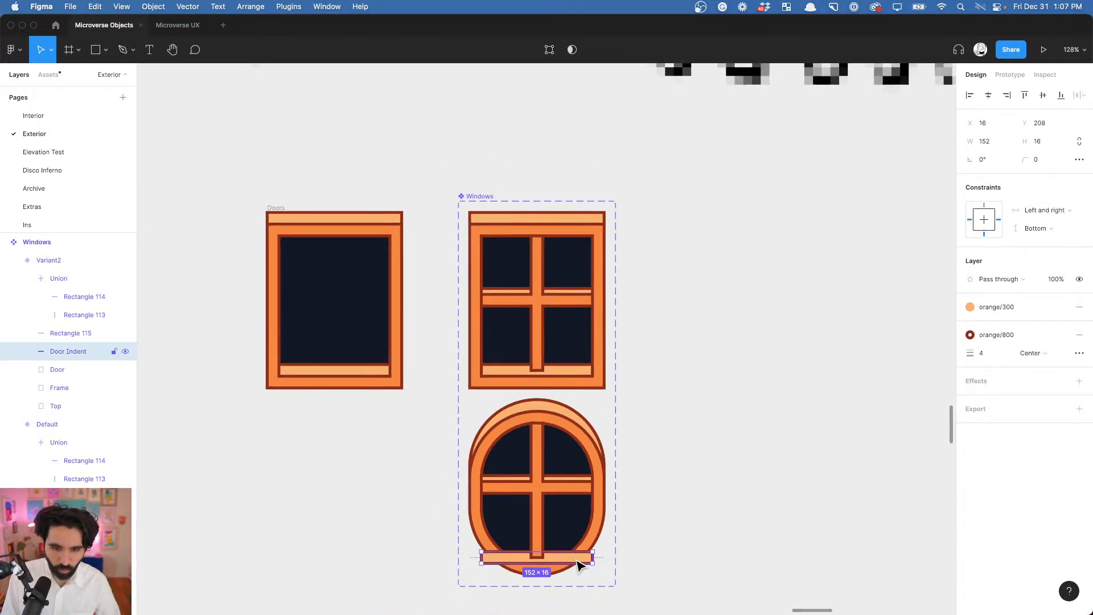
pyautogui.press('Delete')
# - Duplicate the dark Door pane in the rounded window variant and shorten the copy to 176 high
pyautogui.click(576, 546)
pyautogui.scroll(5, 578, 546)
pyautogui.scroll(3, 578, 547)
pyautogui.scroll(-1, 578, 546)
pyautogui.press('super+d')
pyautogui.press('super+shift+Up')
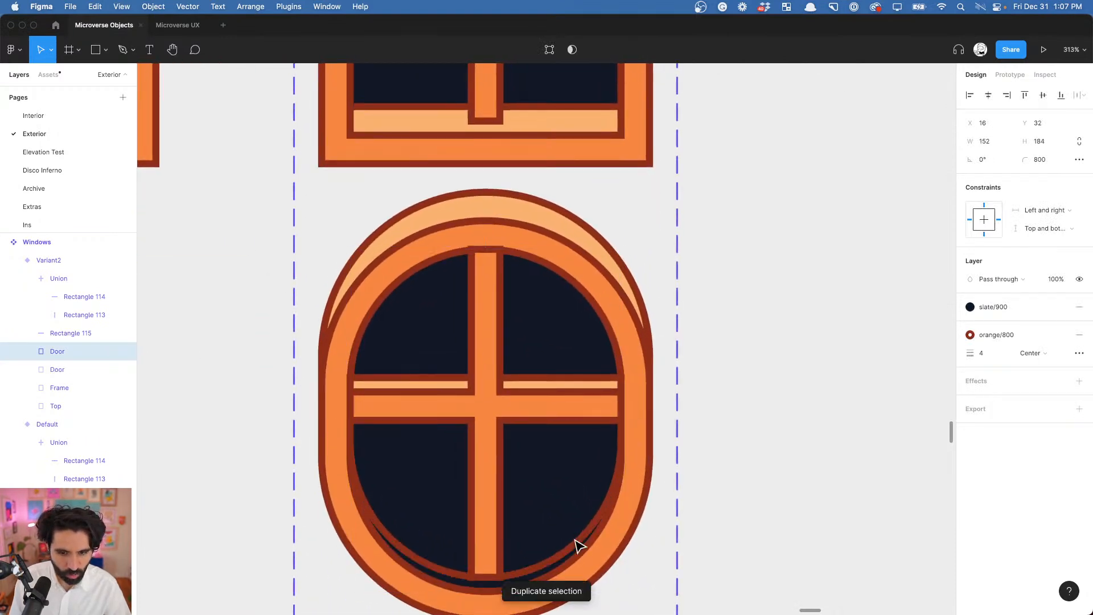
pyautogui.press('super+shift+Up')
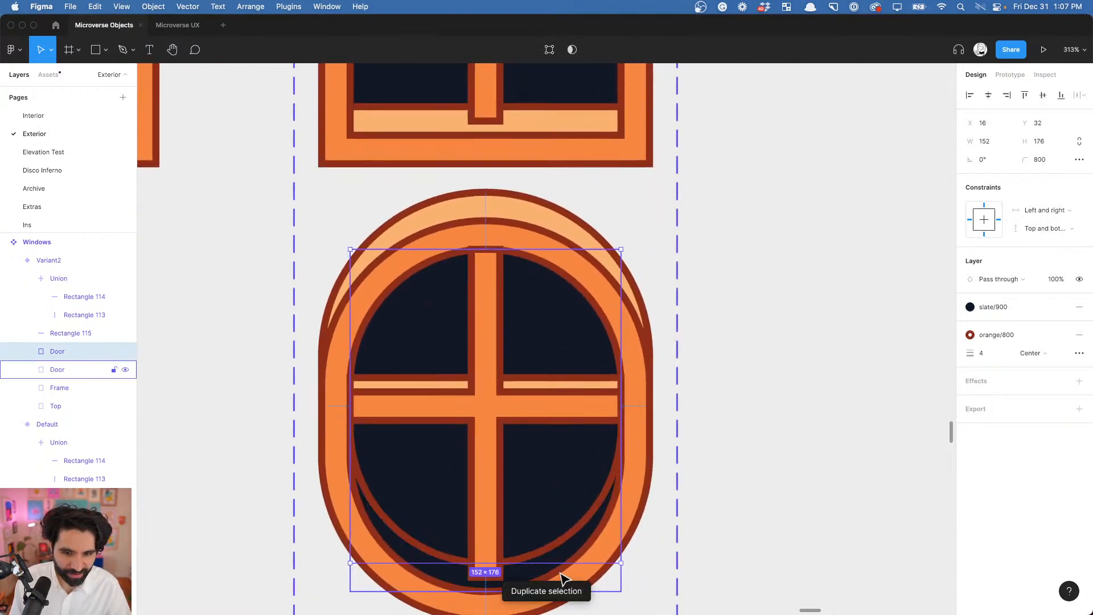
pyautogui.click(764, 479)
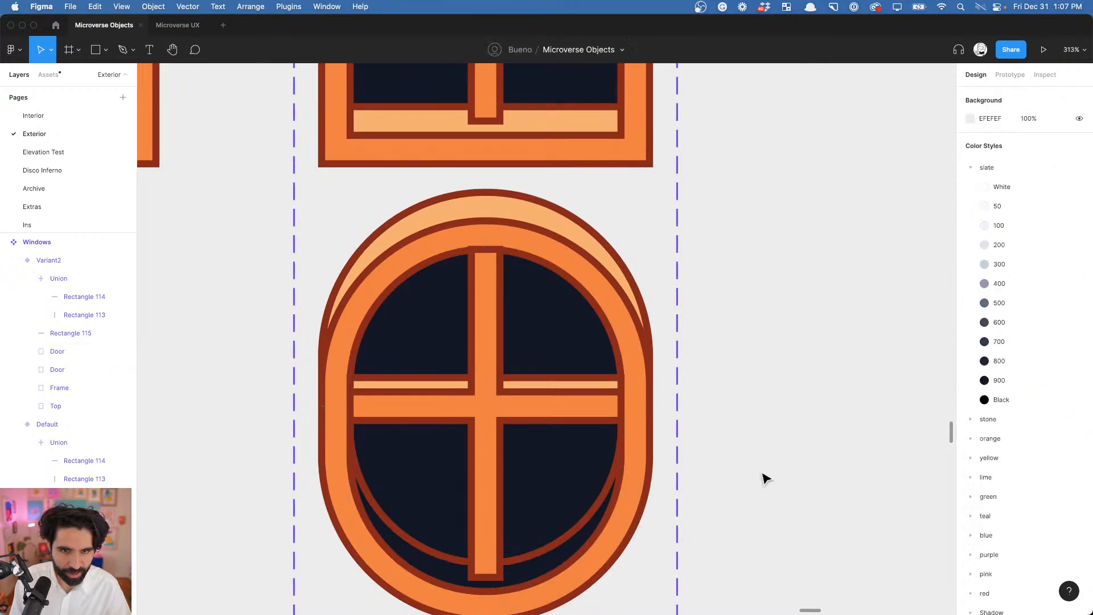
# - Recolor the taller Door shape behind the duplicated pane with the light orange of the Top shape
pyautogui.click(501, 210)
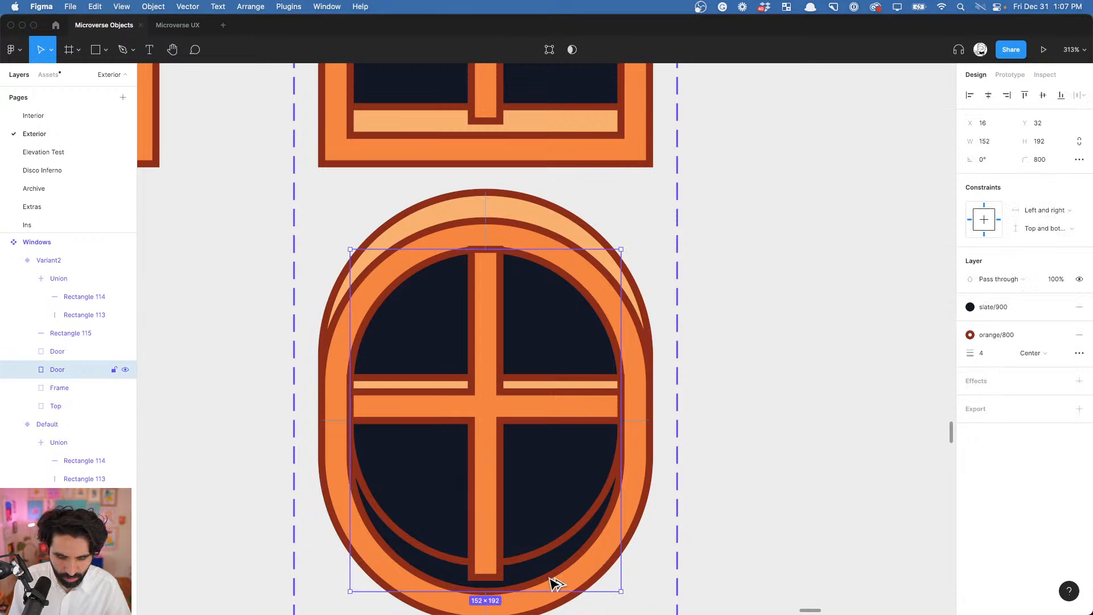
pyautogui.click(789, 466)
pyautogui.scroll(-5, 789, 465)
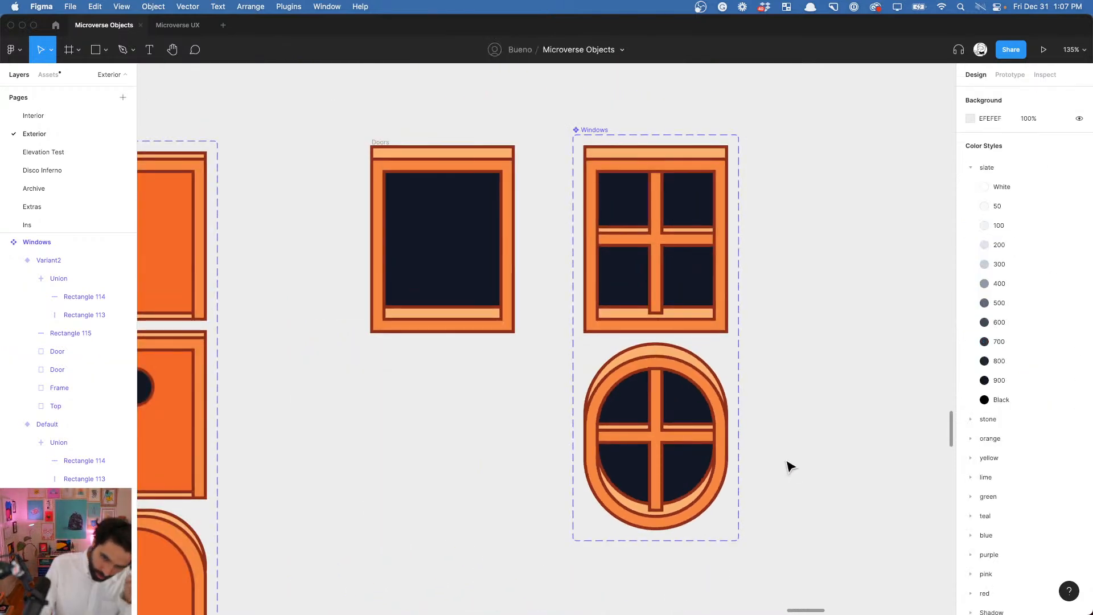
# - Set a corner radius of 8 on both crossing bars of the rounded variant's Union
pyautogui.scroll(5, 707, 472)
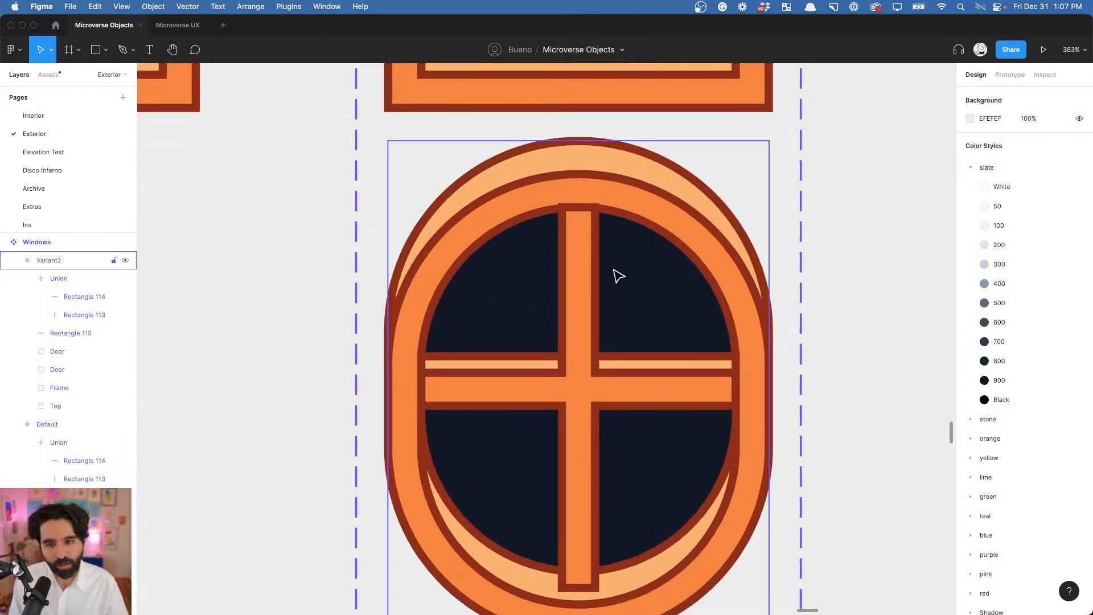
pyautogui.keyDown('super'); pyautogui.click(590, 263); pyautogui.keyUp('super')
pyautogui.scroll(-2, 589, 263)
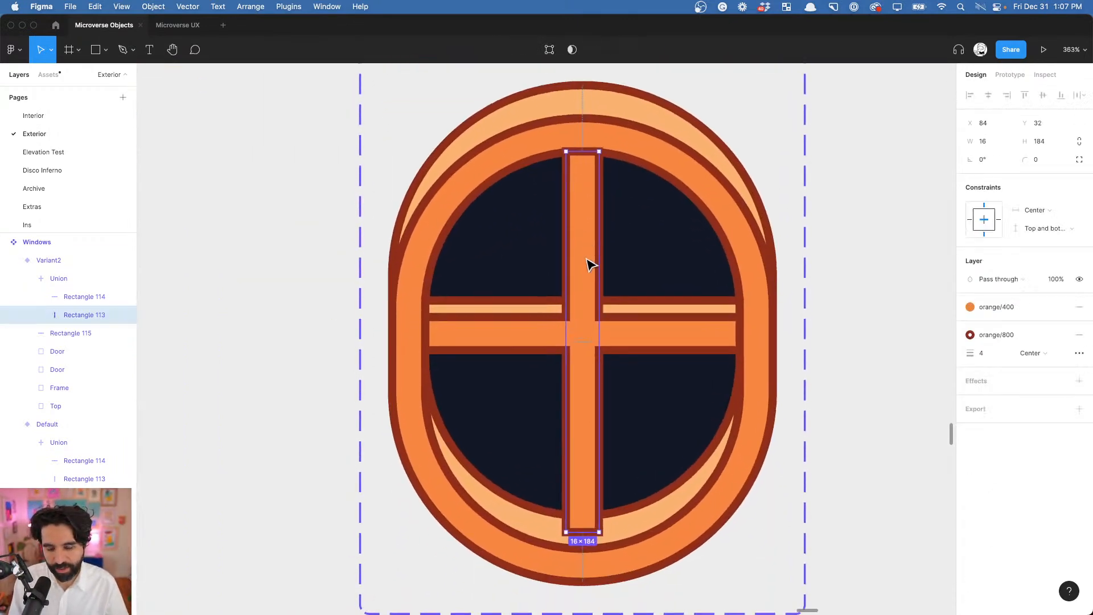
pyautogui.keyDown('shift'); pyautogui.click(517, 339); pyautogui.keyUp('shift')
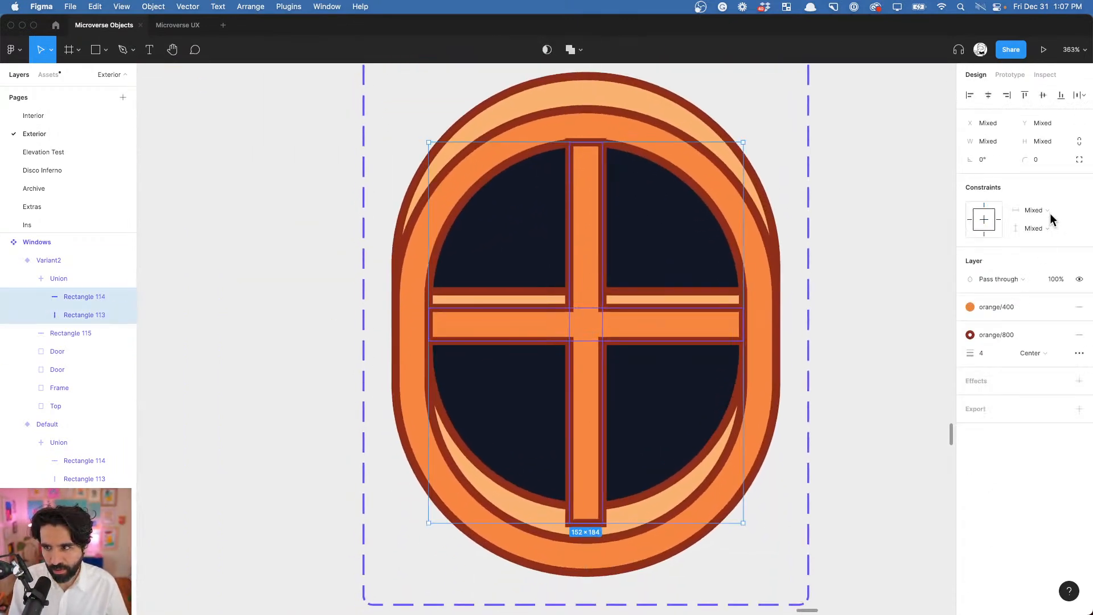
pyautogui.write('8')
pyautogui.press('Return')
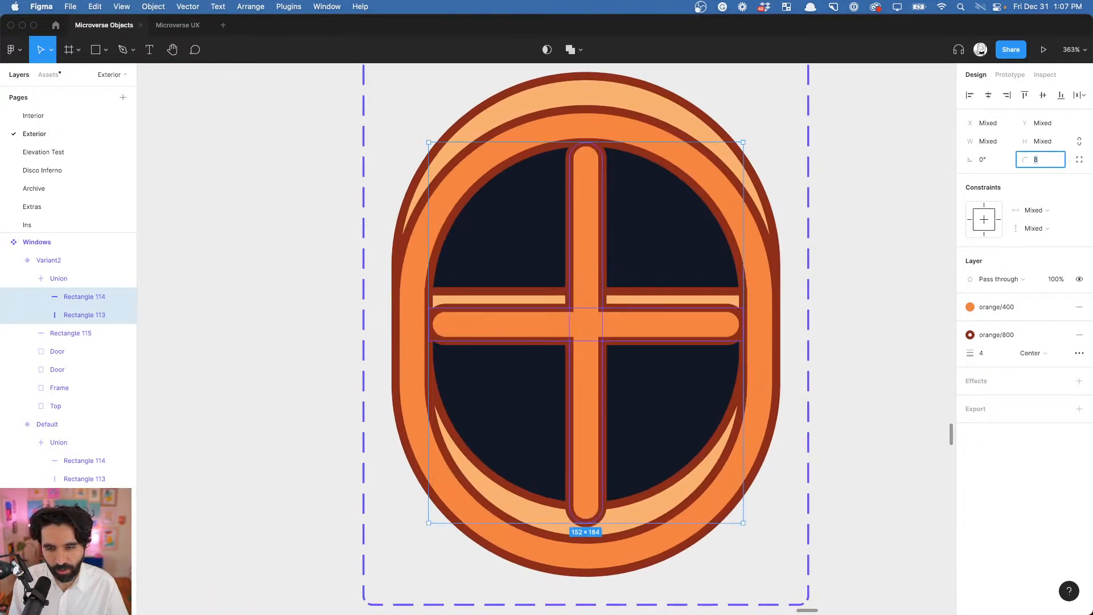
# - Set a corner radius of 8 on the light orange bar behind the rounded variant's Union
pyautogui.click(708, 294)
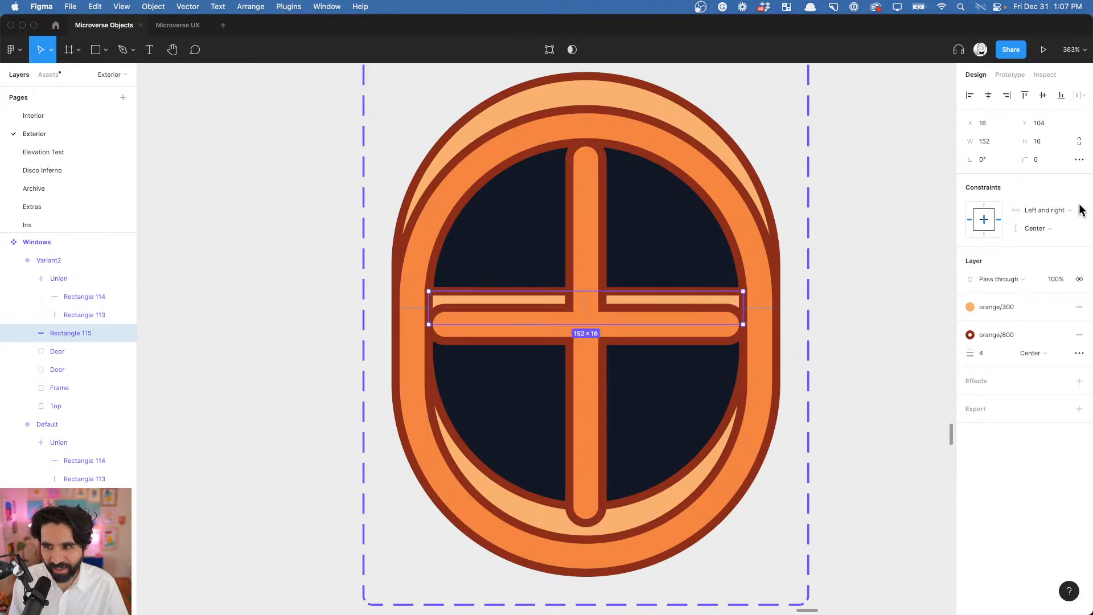
pyautogui.click(1042, 160)
pyautogui.write('8')
pyautogui.press('Return')
pyautogui.scroll(-5, 818, 320)
pyautogui.click(932, 271)
pyautogui.hscroll(4, 903, 283)
pyautogui.scroll(2, 903, 283)
pyautogui.hscroll(2, 907, 289)
pyautogui.scroll(1, 907, 289)
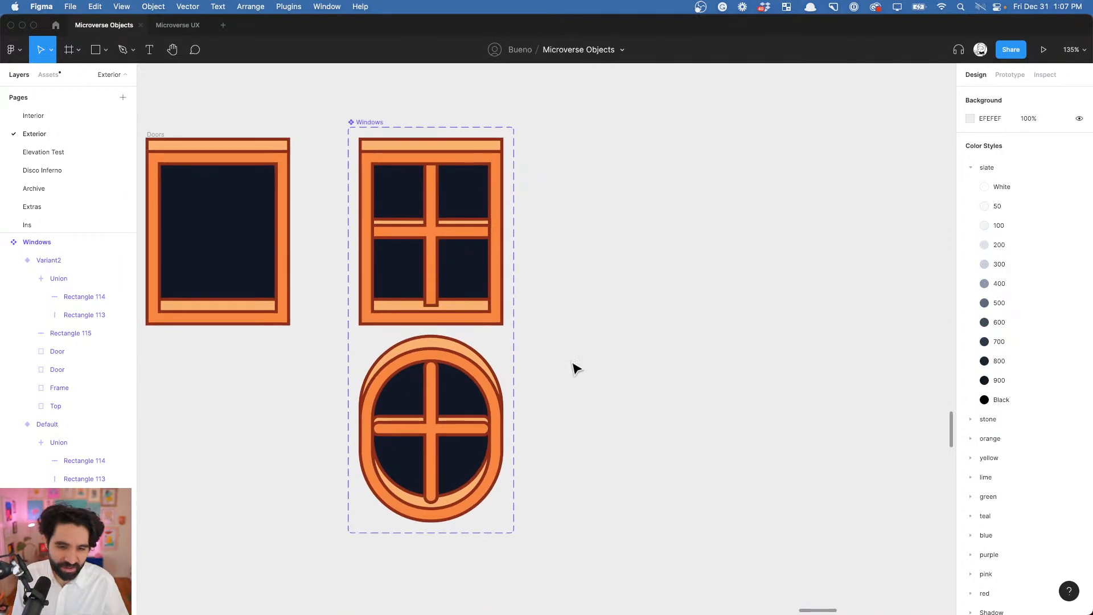
# - Try extending the Default window's vertical bar to 192 high, and undo the change
pyautogui.scroll(-5, 603, 378)
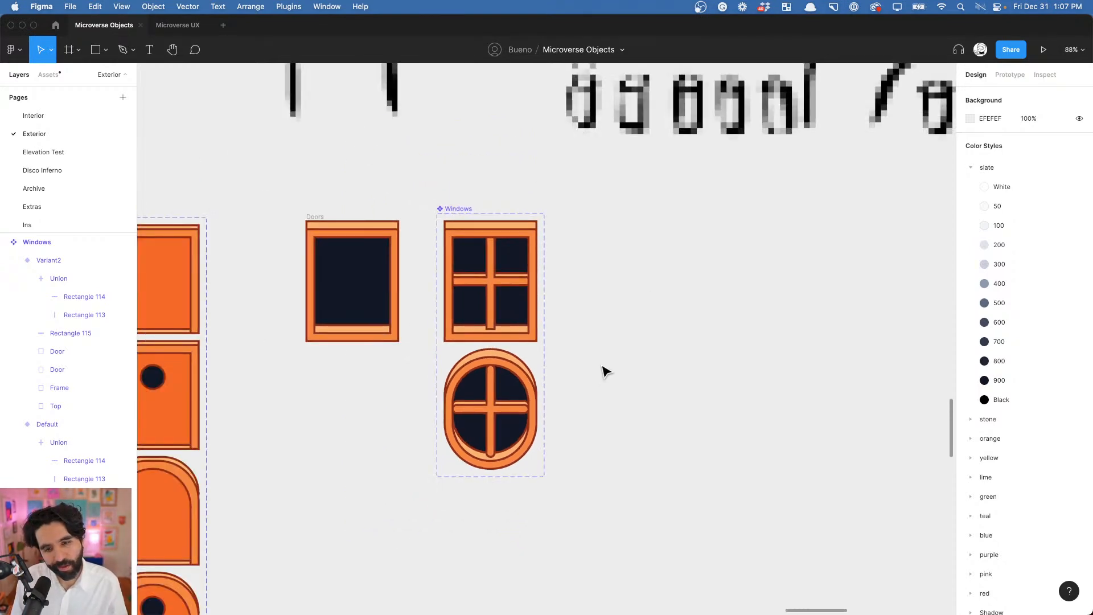
pyautogui.scroll(10, 481, 302)
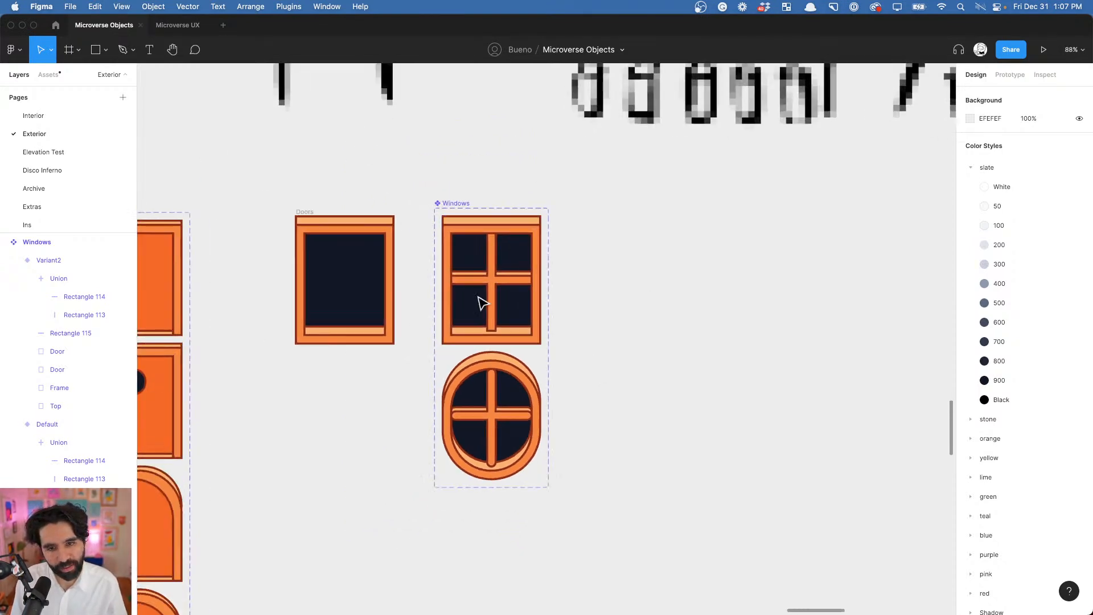
pyautogui.keyDown('super'); pyautogui.click(532, 329); pyautogui.keyUp('super')
pyautogui.press('shift+super+Down')
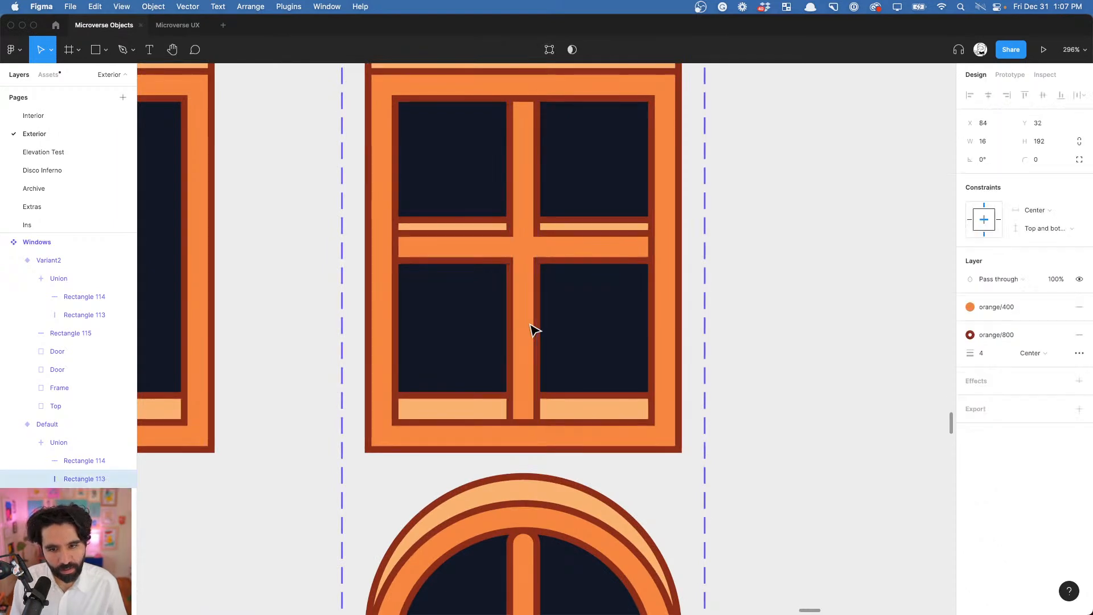
pyautogui.press('super+z')
# - Round the two bottom corner points of the Default window's vertical bar with a radius of 2
pyautogui.scroll(-6, 532, 327)
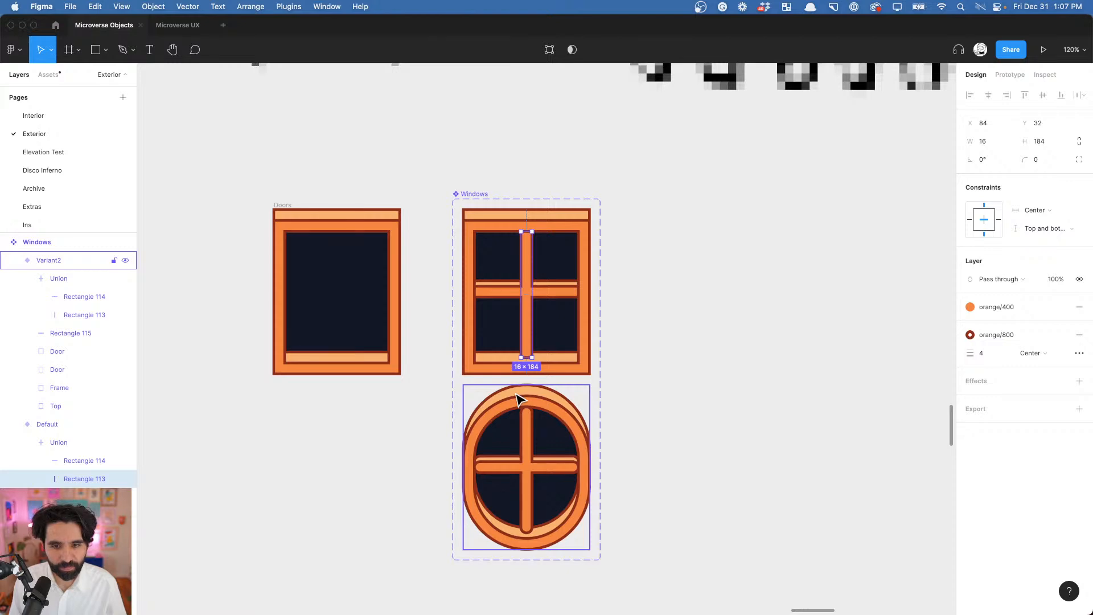
pyautogui.scroll(10, 521, 392)
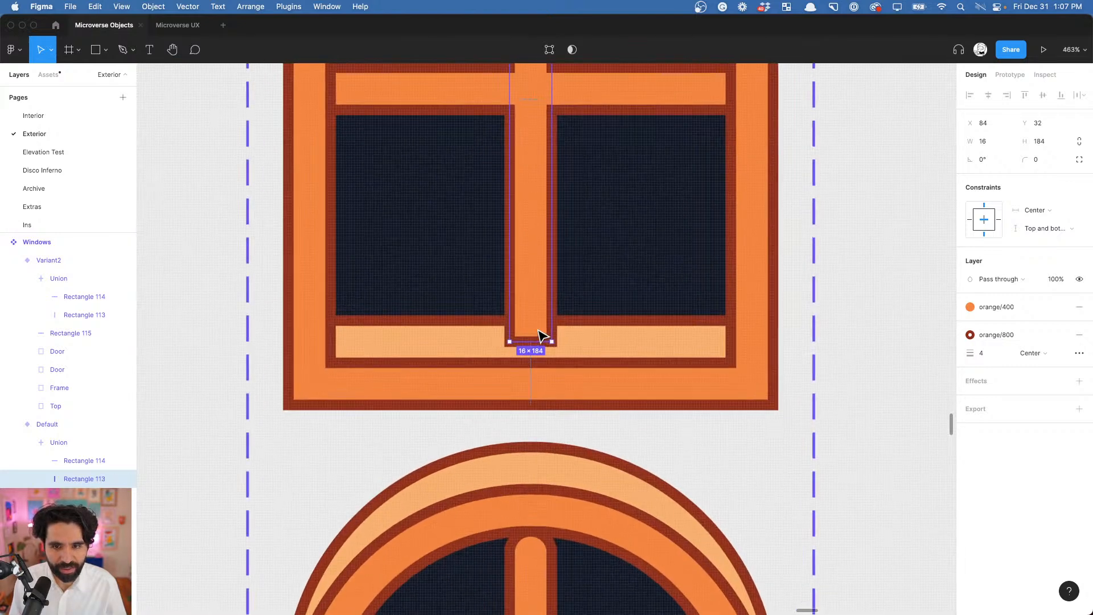
pyautogui.doubleClick(540, 336)
pyautogui.moveTo(631, 314); pyautogui.dragTo(447, 393)
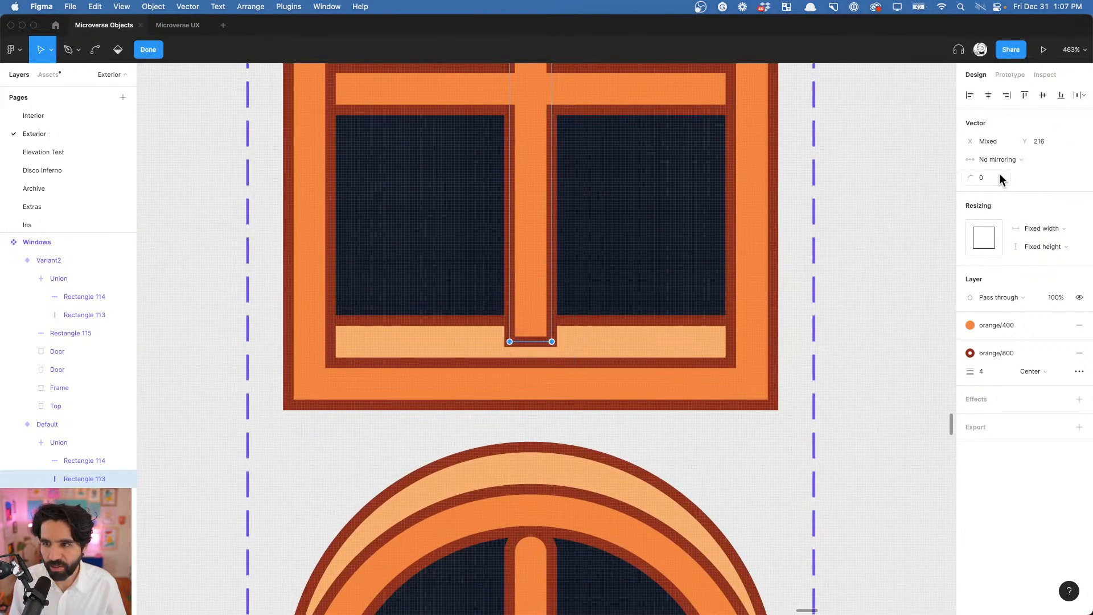
pyautogui.write('2')
pyautogui.press('Return')
pyautogui.click(803, 319)
pyautogui.click(866, 294)
pyautogui.scroll(-8, 866, 293)
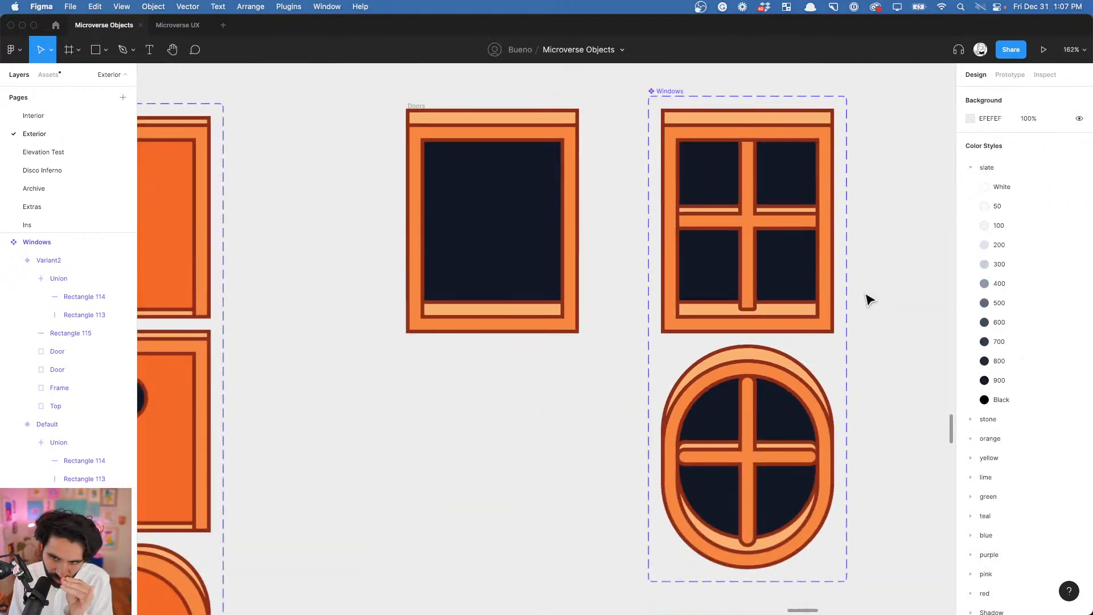
# - Select all shapes of the Default window variant and set their stroke join to round
pyautogui.keyDown('super'); pyautogui.click(748, 292); pyautogui.keyUp('super')
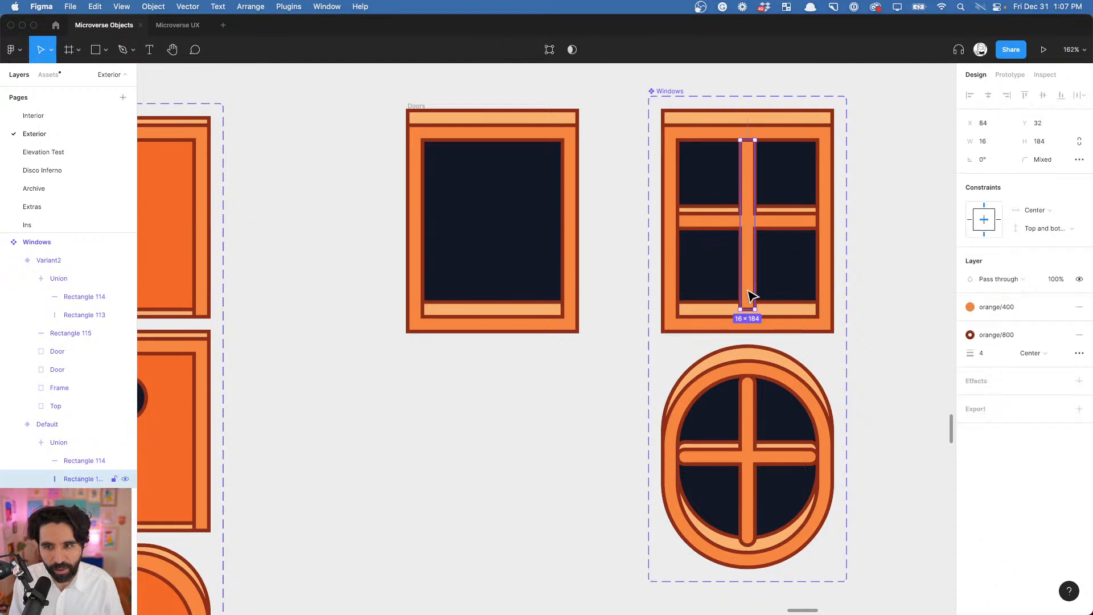
pyautogui.press('super+a')
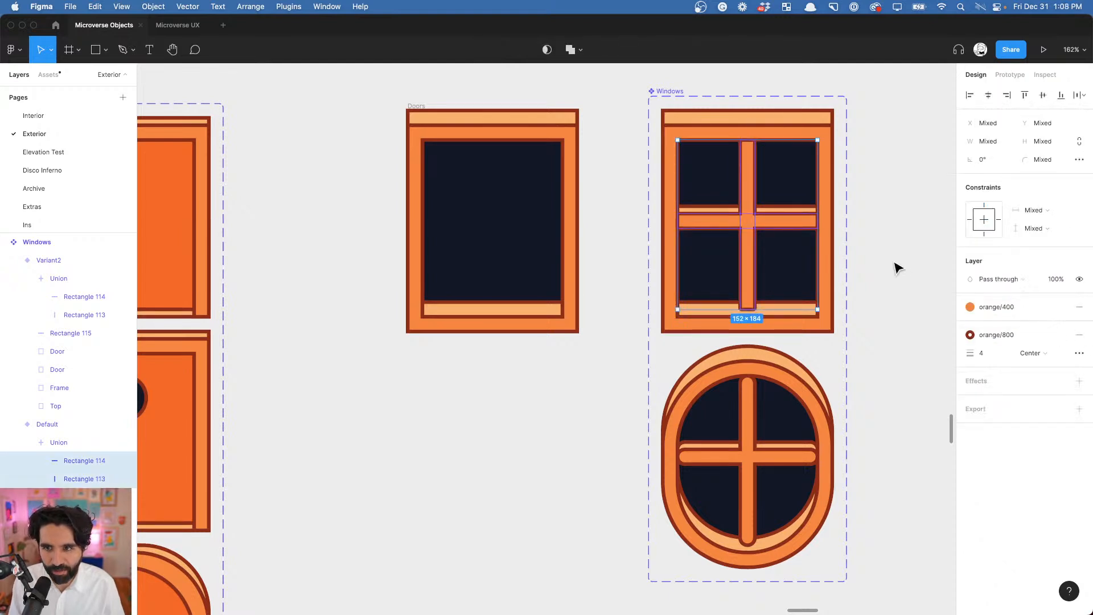
pyautogui.click(854, 237)
pyautogui.doubleClick(813, 250)
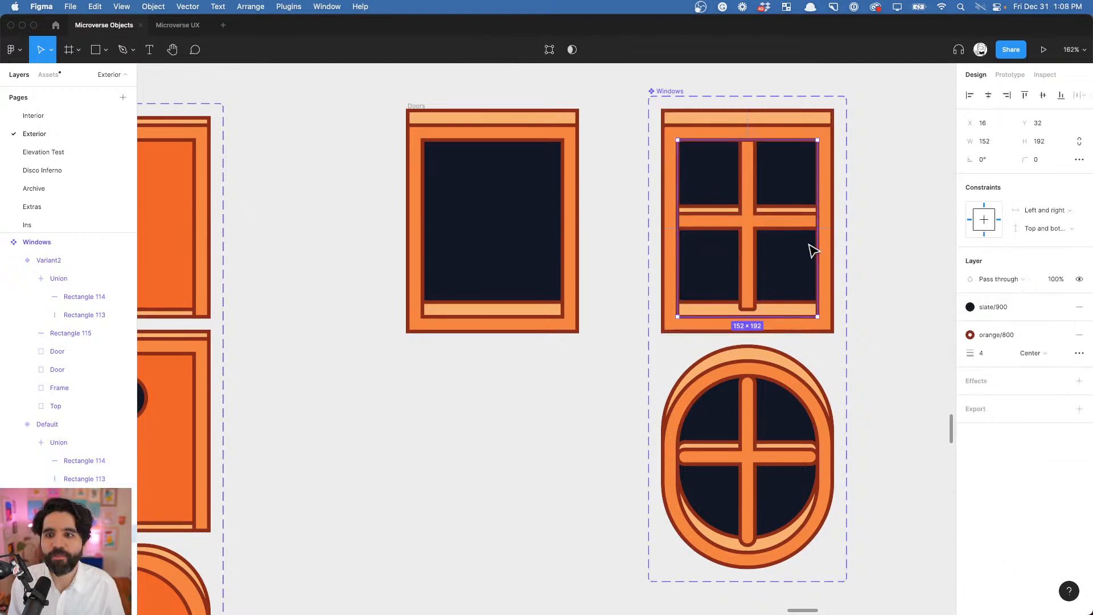
pyautogui.press('super+a')
pyautogui.click(1079, 371)
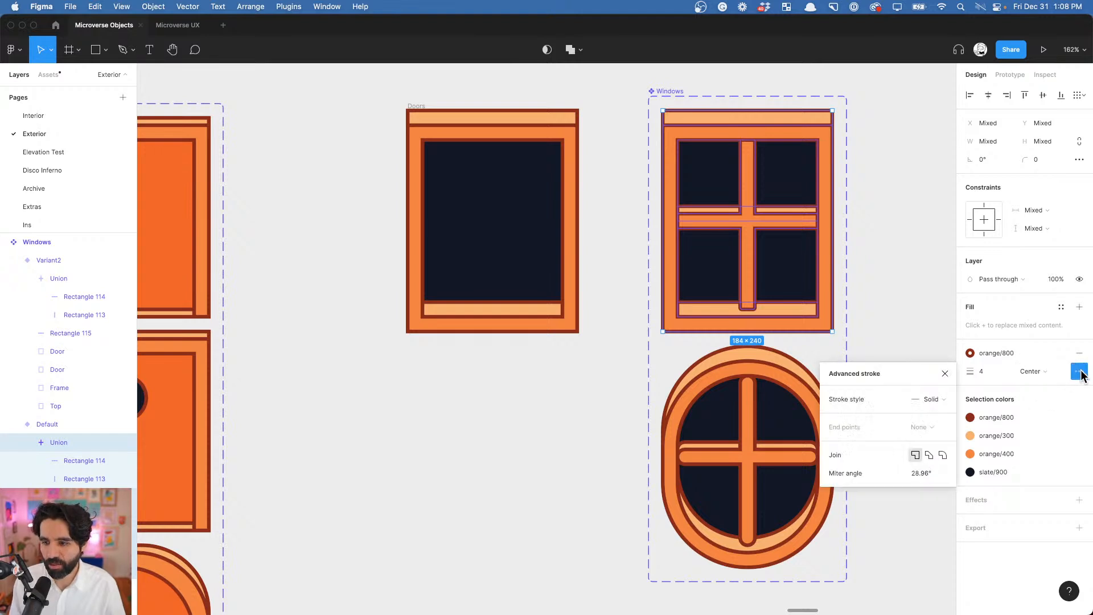
pyautogui.click(942, 455)
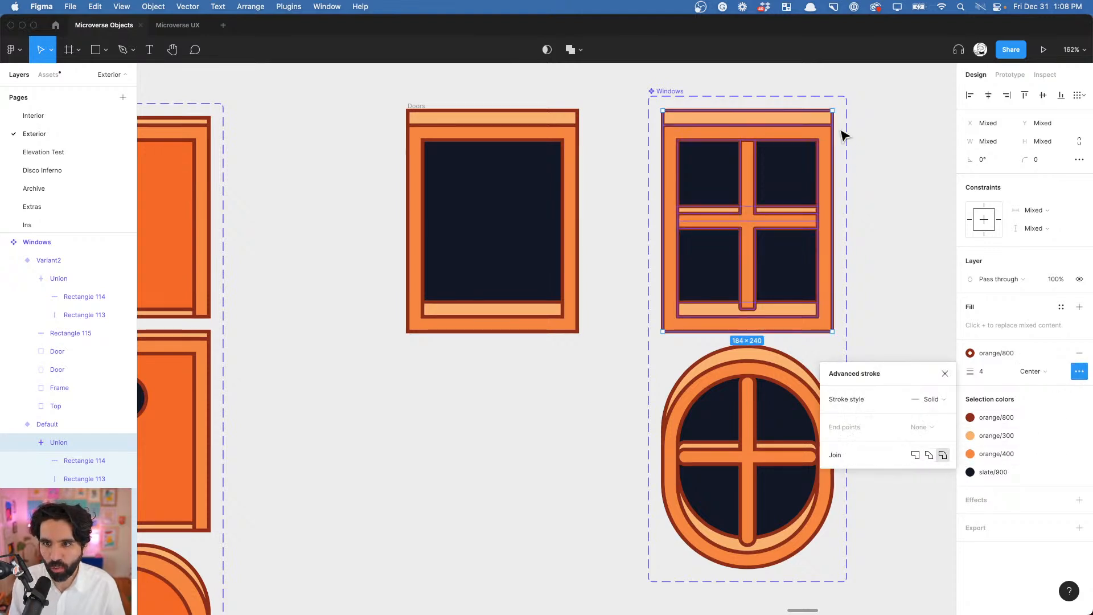
# - Select all shapes of the rounded window variant and set their stroke join to round
pyautogui.click(842, 284)
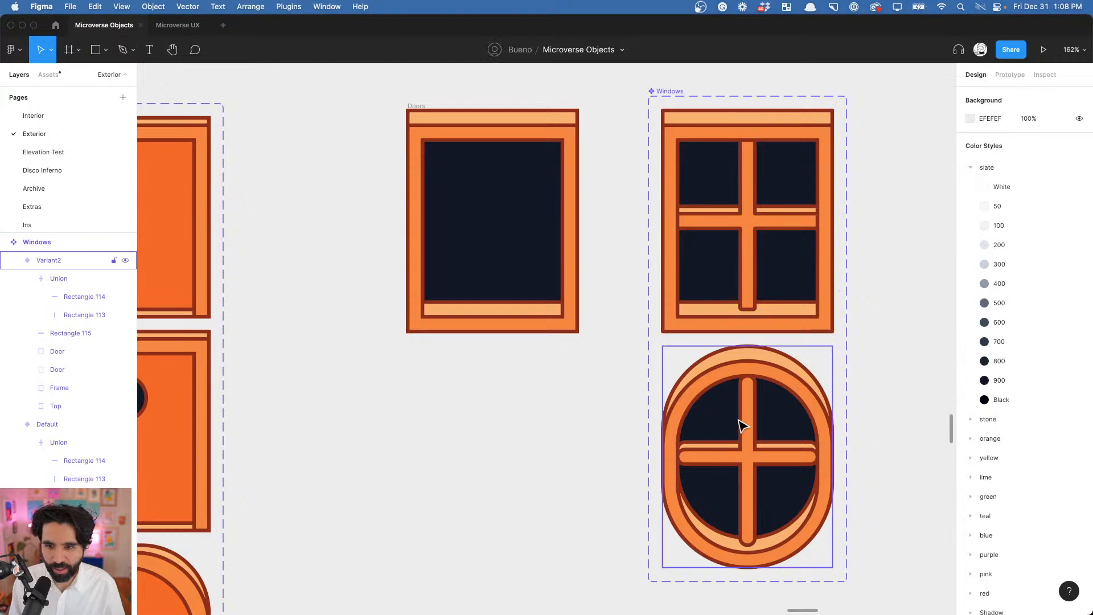
pyautogui.doubleClick(740, 422)
pyautogui.press('super+a')
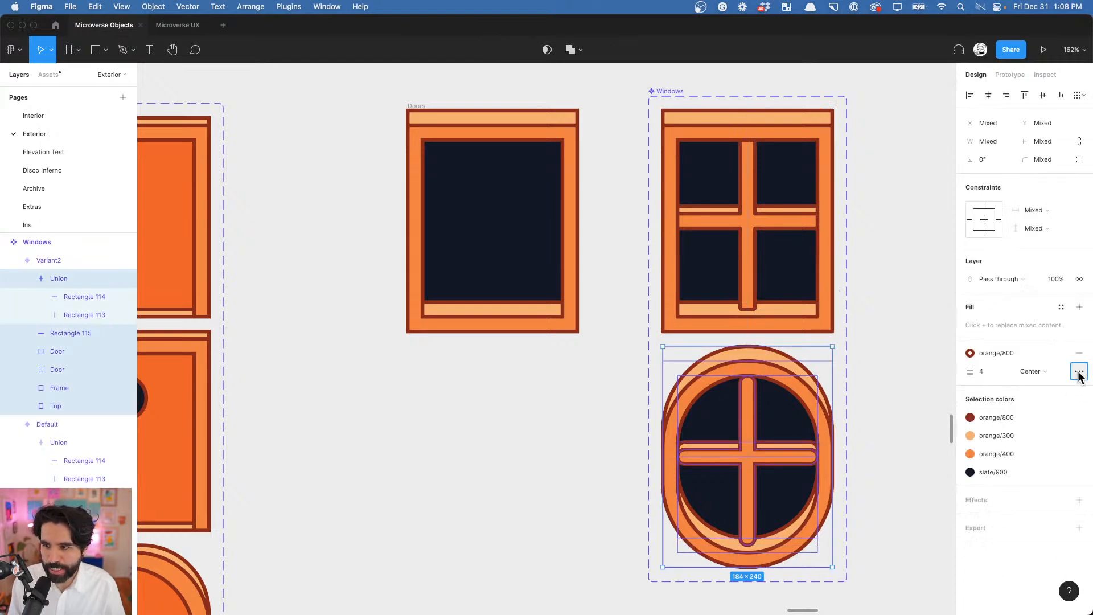
pyautogui.click(1079, 372)
pyautogui.click(943, 454)
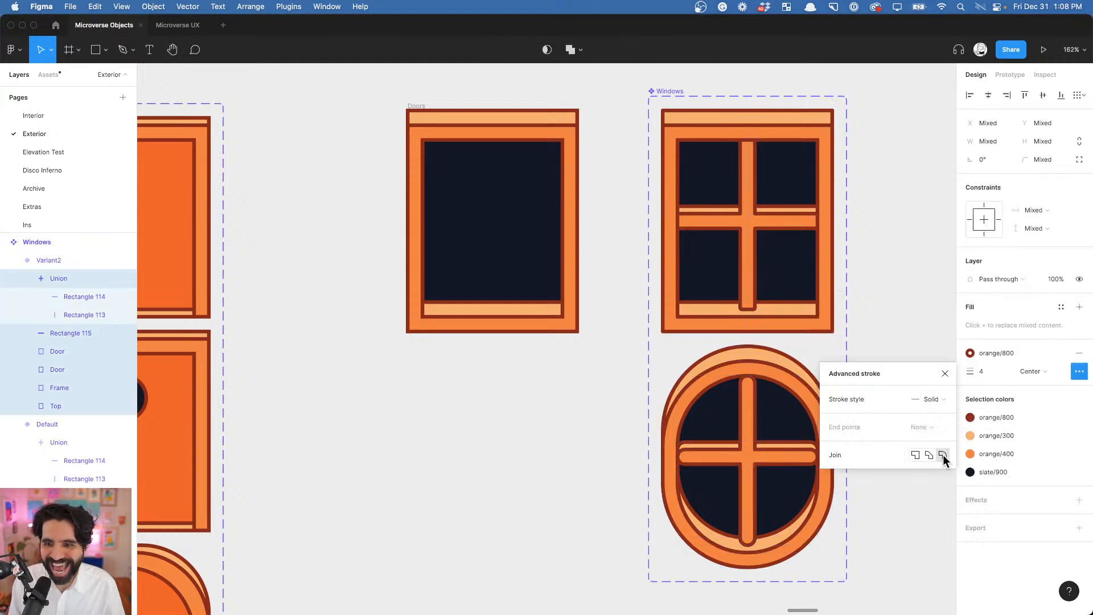
pyautogui.click(898, 542)
# - Select all shapes inside the four Doors variants and set their stroke join to round
pyautogui.scroll(-5, 898, 542)
pyautogui.scroll(1, 898, 537)
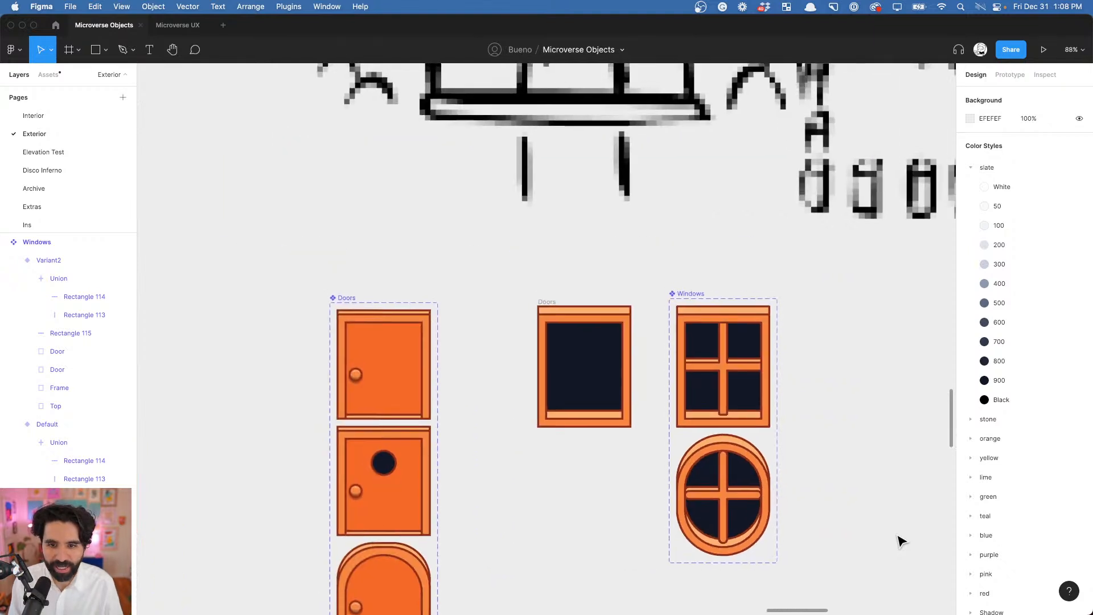
pyautogui.scroll(-5, 402, 367)
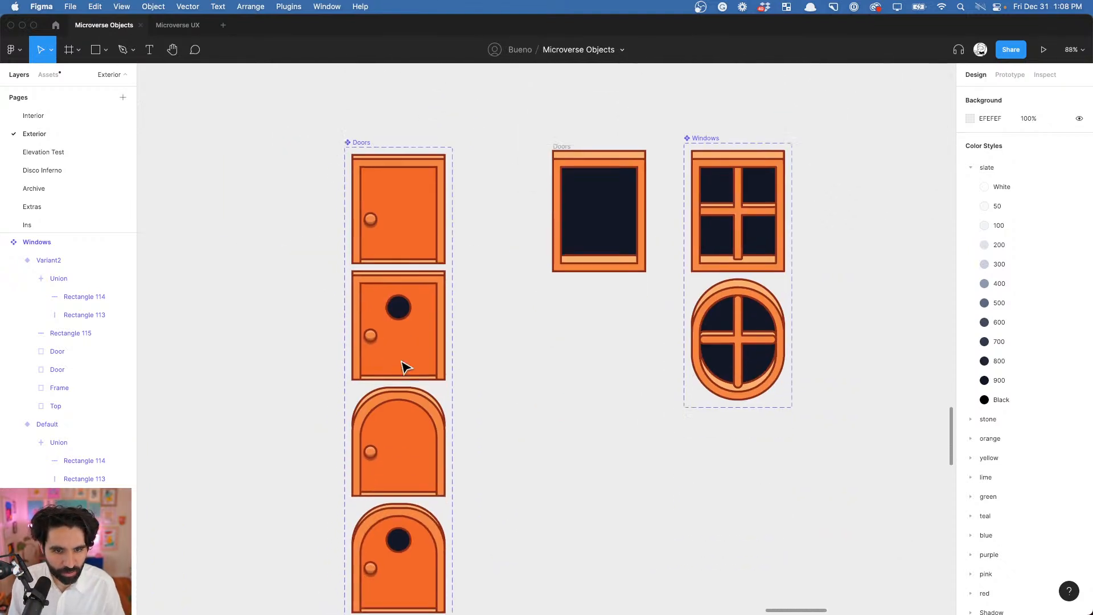
pyautogui.moveTo(311, 175); pyautogui.dragTo(403, 597)
pyautogui.moveTo(305, 122); pyautogui.dragTo(448, 598)
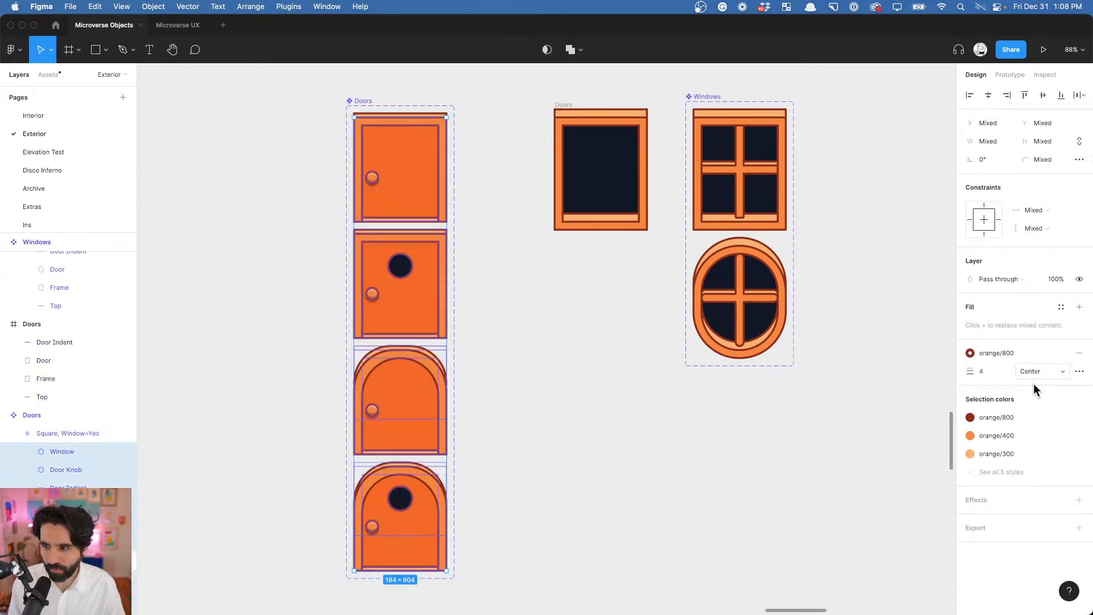
pyautogui.click(1080, 372)
pyautogui.click(943, 454)
pyautogui.click(720, 466)
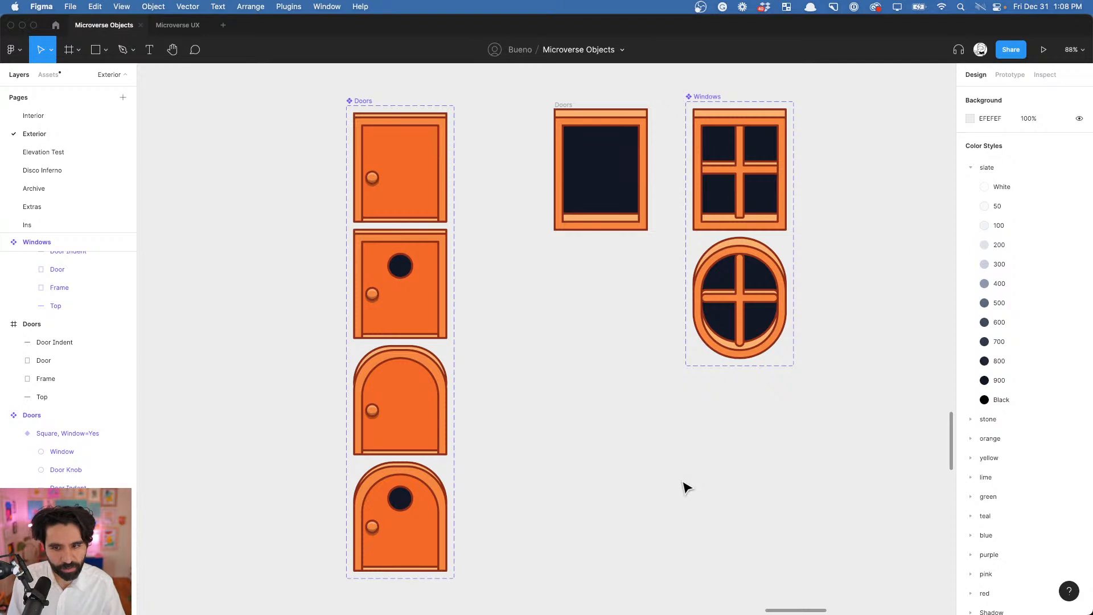
# - Place an instance of the rounded window beside the Windows set and stretch it to about 282 × 259
pyautogui.hscroll(5, 688, 488)
pyautogui.scroll(2, 687, 489)
pyautogui.keyDown('alt'); pyautogui.moveTo(566, 386); pyautogui.dragTo(818, 428); pyautogui.keyUp('alt')
pyautogui.moveTo(841, 465); pyautogui.dragTo(886, 477)
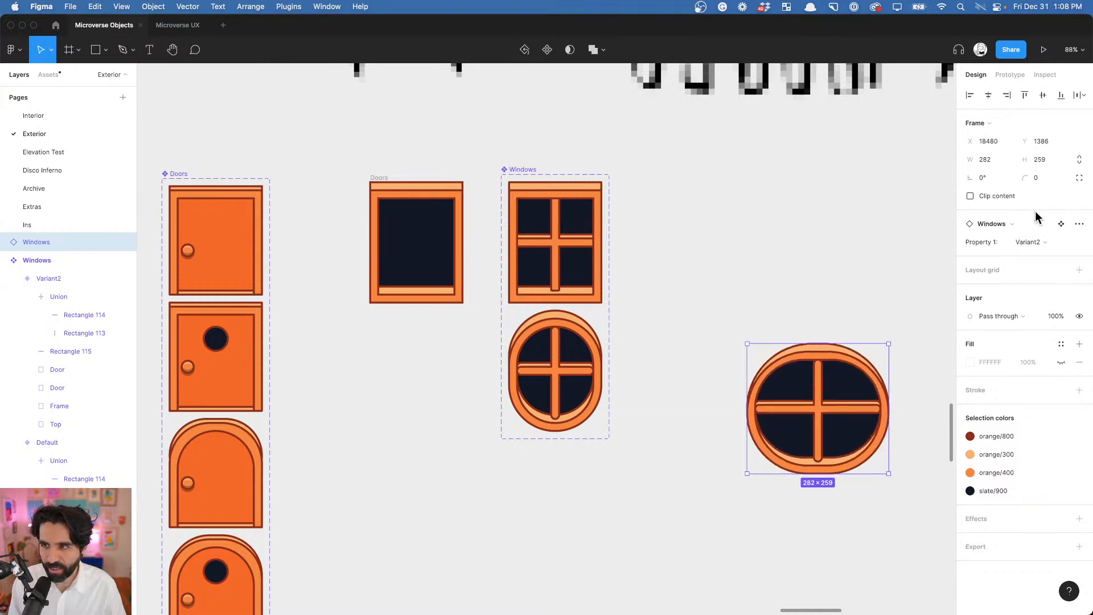
# - Set the rounded window instance's width to 80 and its height to 300
pyautogui.click(997, 166)
pyautogui.write('80')
pyautogui.press('Tab')
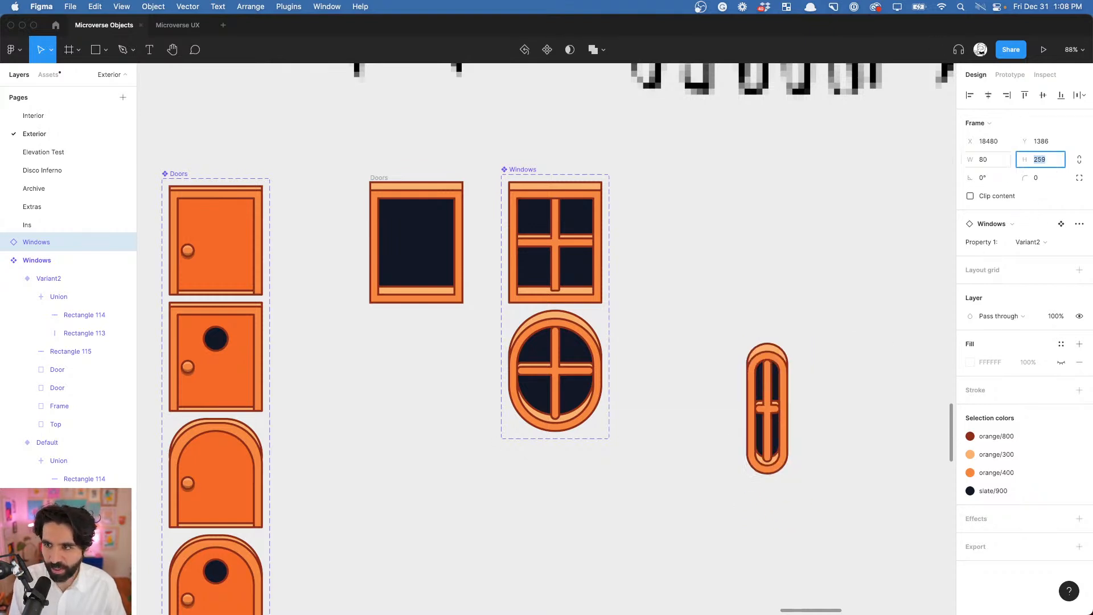
pyautogui.hotkey('shift', 'Tab')
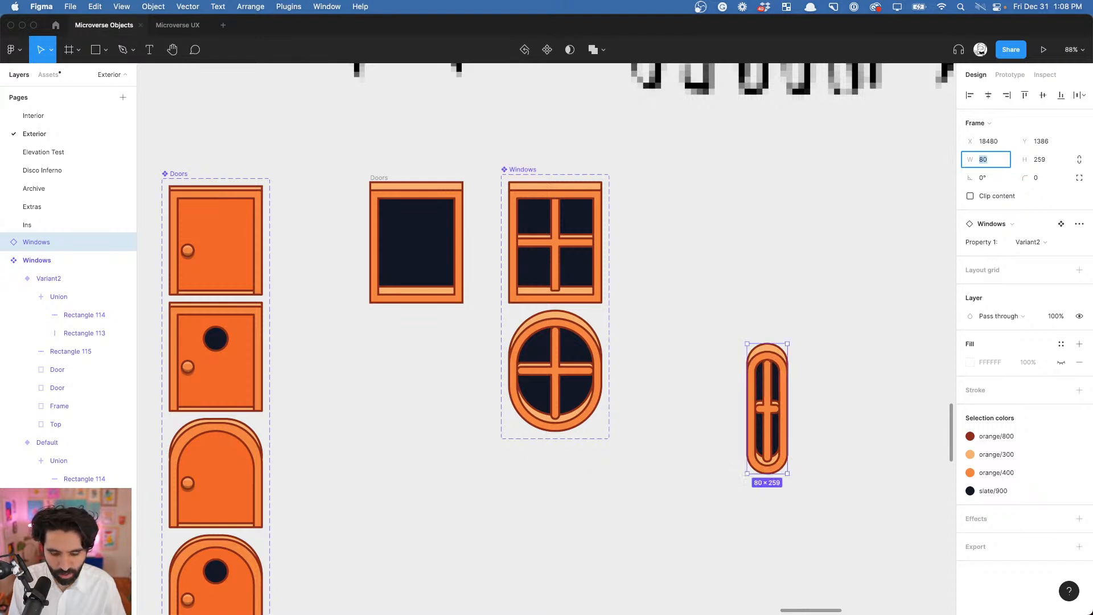
pyautogui.press('Tab')
pyautogui.write('300')
pyautogui.press('Return')
# - Resize the rounded window instance freehand to about 170 × 170
pyautogui.hscroll(5, 715, 385)
pyautogui.scroll(-3, 715, 386)
pyautogui.moveTo(743, 402); pyautogui.dragTo(659, 336)
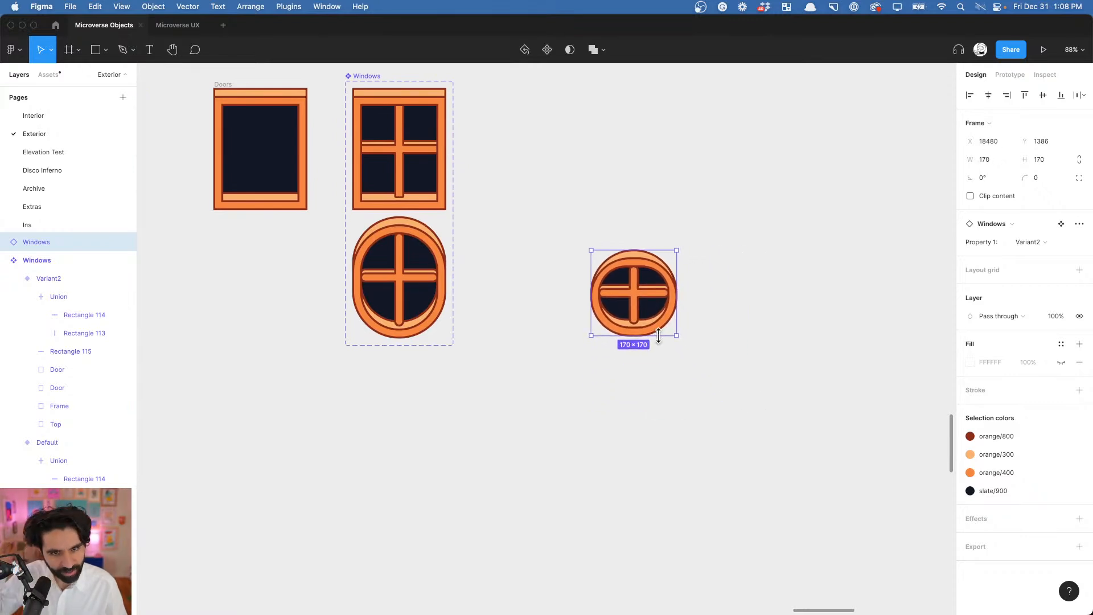
pyautogui.keyDown('super'); pyautogui.click(428, 262); pyautogui.keyUp('super')
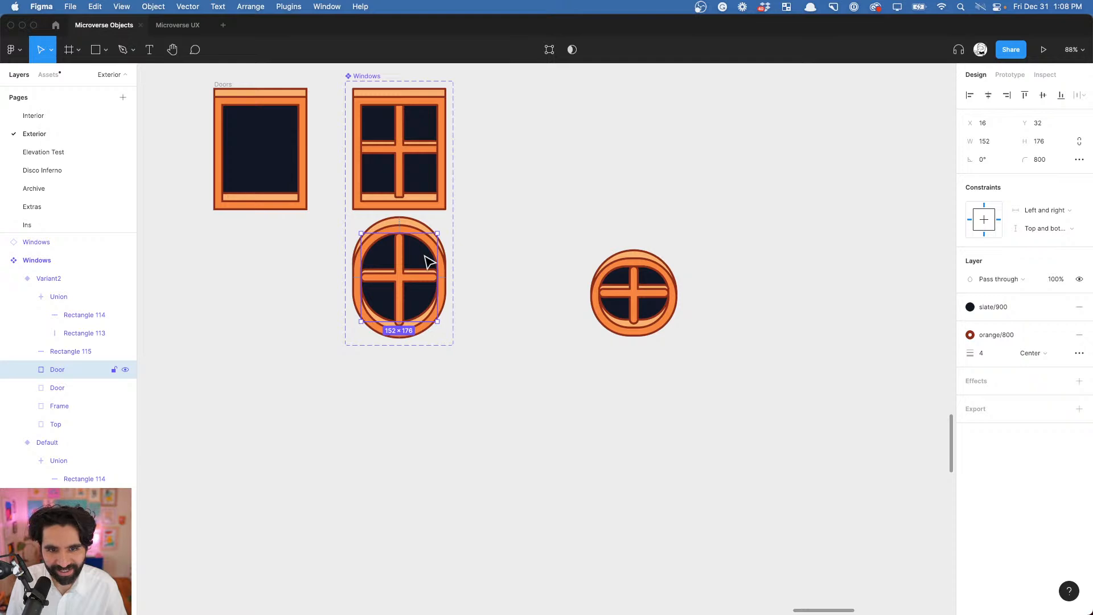
pyautogui.click(521, 253)
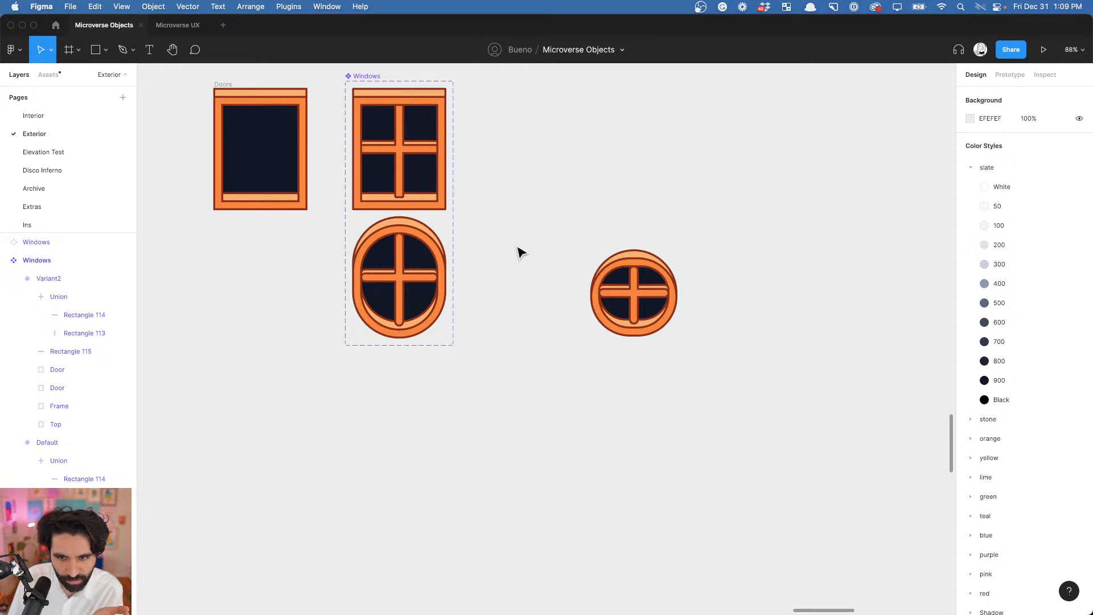
pyautogui.click(433, 286)
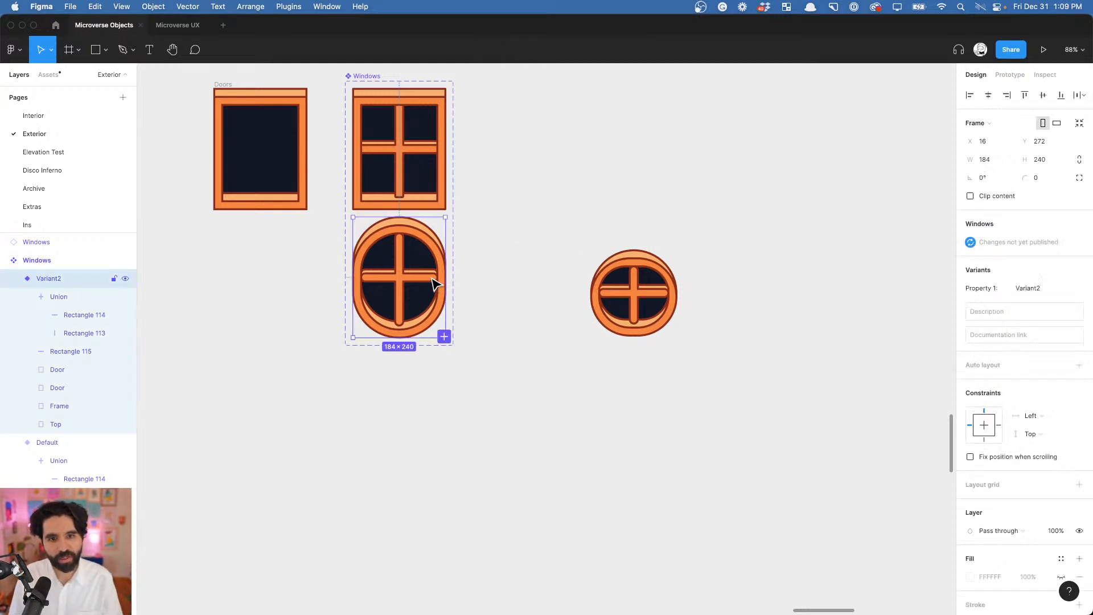
pyautogui.click(1028, 288)
pyautogui.click(662, 373)
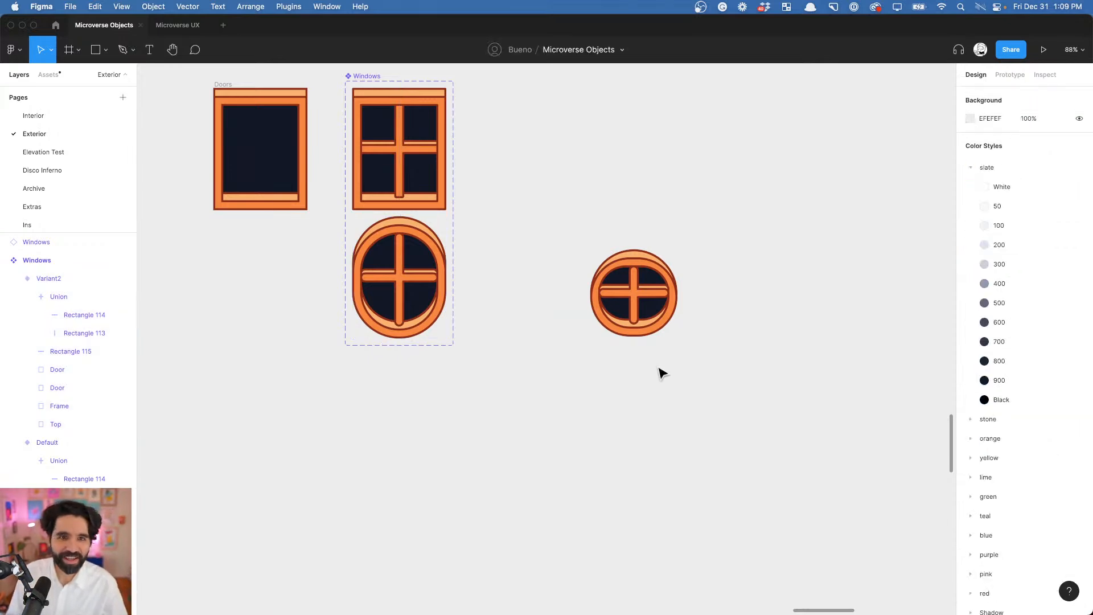
# - Rename the Windows component set's variant property to Shape
pyautogui.click(366, 76)
pyautogui.click(984, 333)
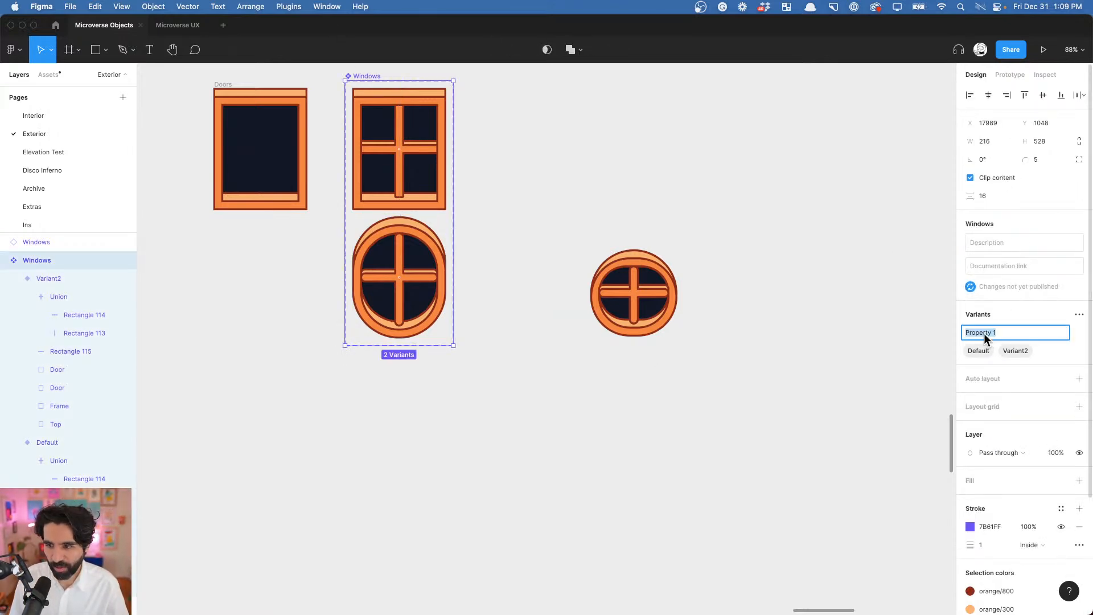
pyautogui.write('Shape')
pyautogui.press('Return')
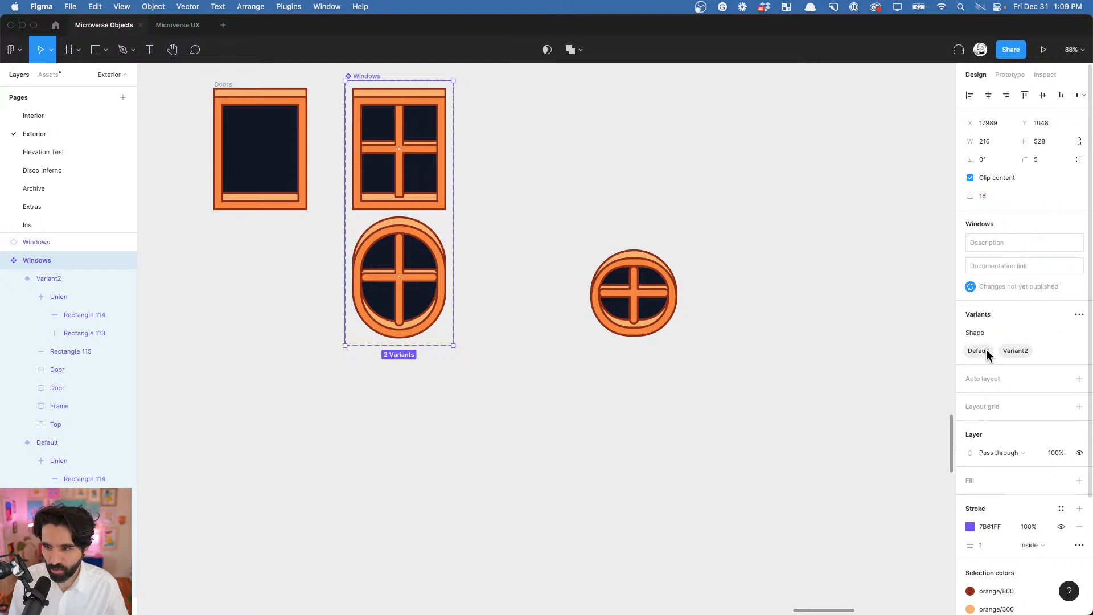
# - Rename the Shape property's values to Rectangular for the square window and Oval for the rounded one
pyautogui.write('Rectangular')
pyautogui.press('Return')
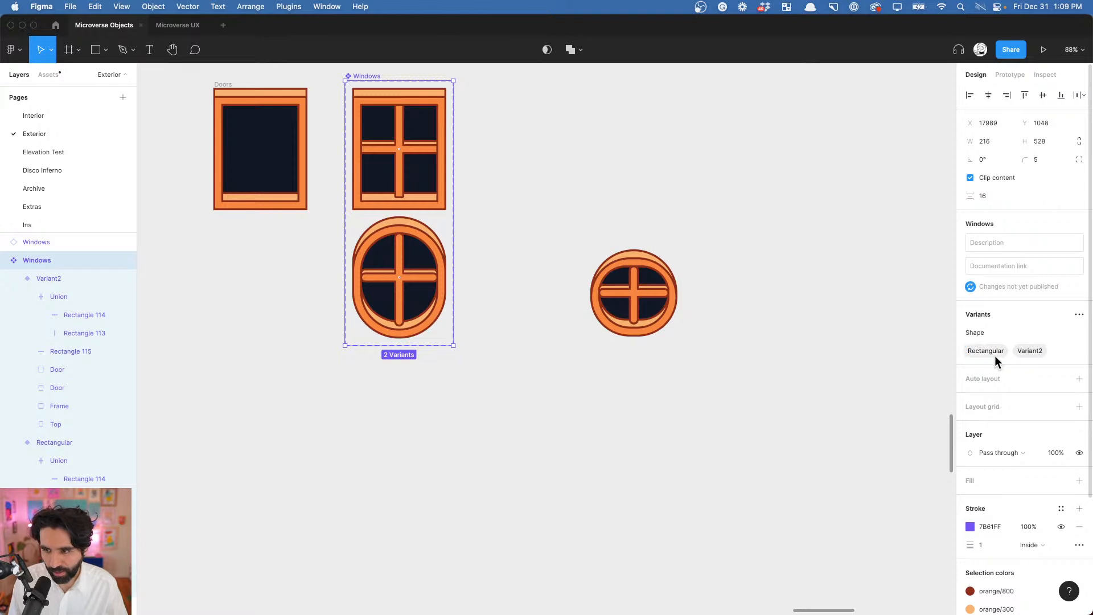
pyautogui.write('Ova')
pyautogui.press('Return')
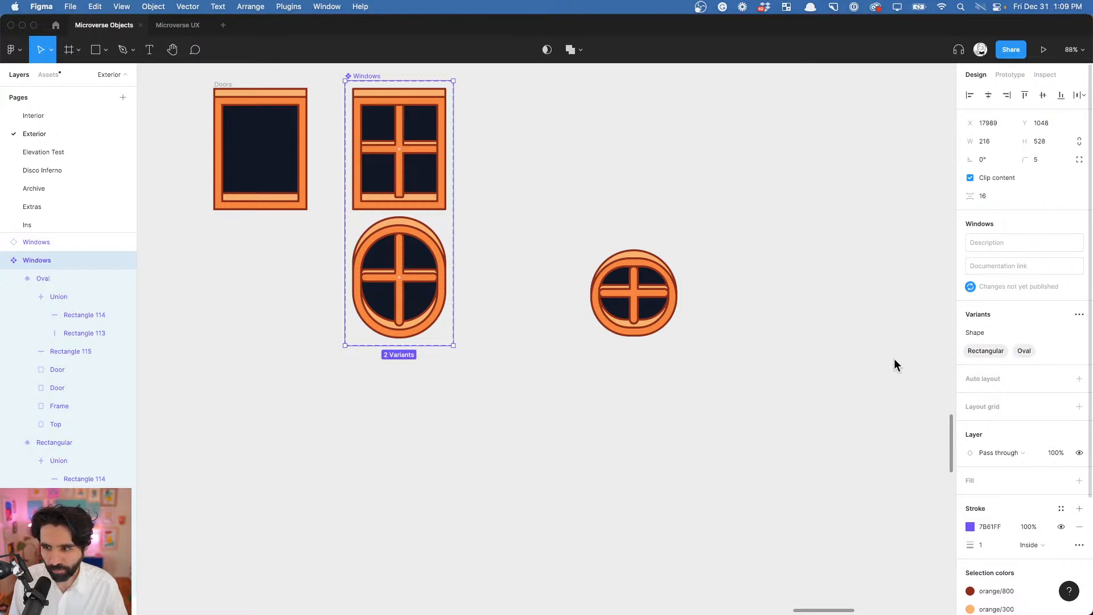
pyautogui.click(586, 436)
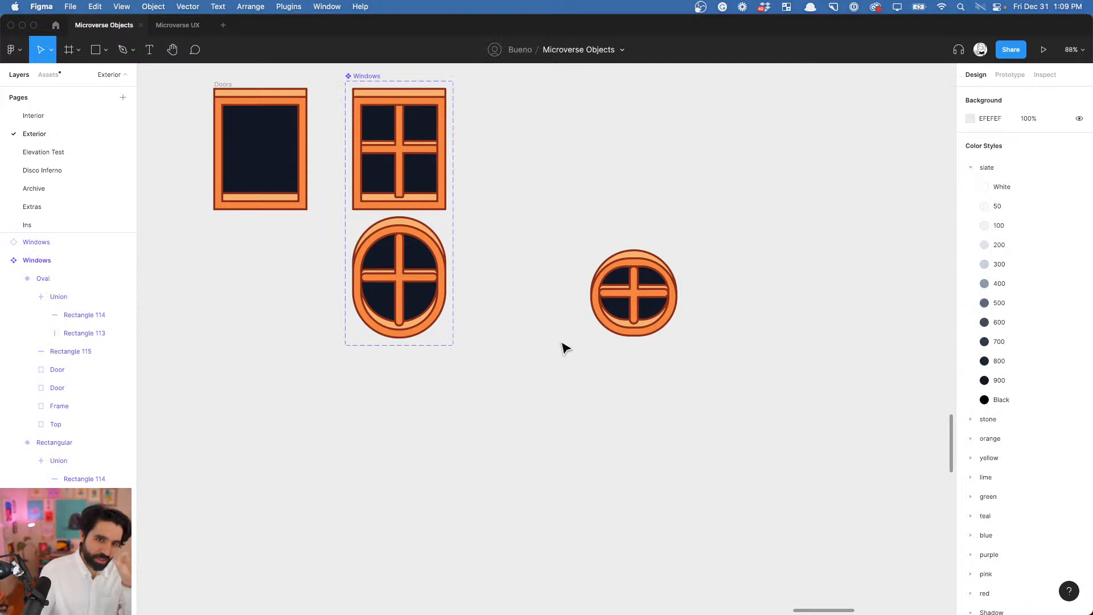
# - Delete the oval window test instance beside the Windows set
pyautogui.scroll(-5, 564, 348)
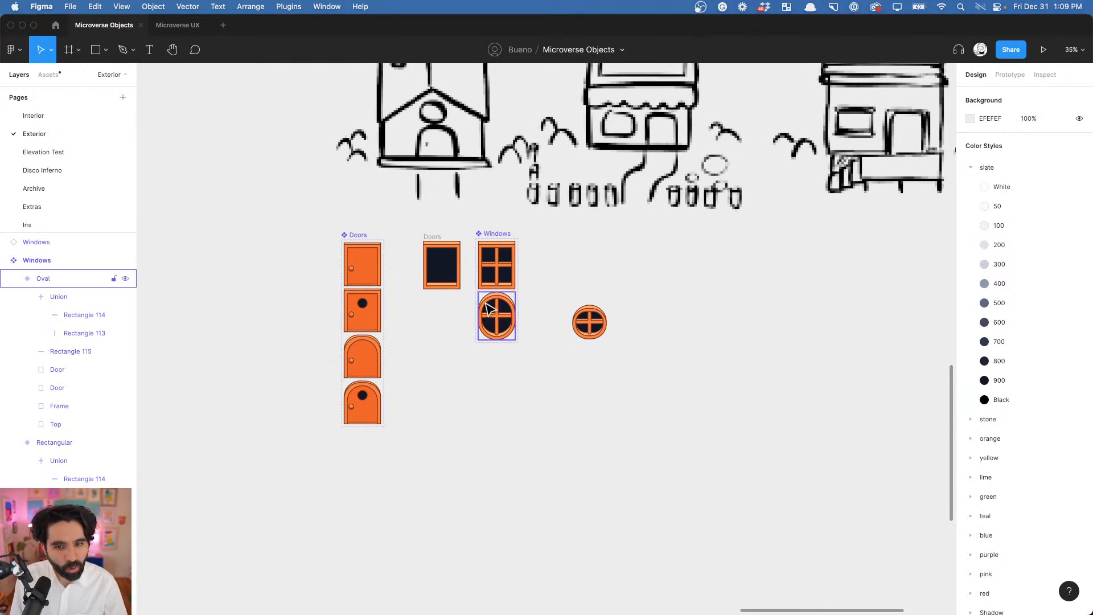
pyautogui.scroll(8, 494, 308)
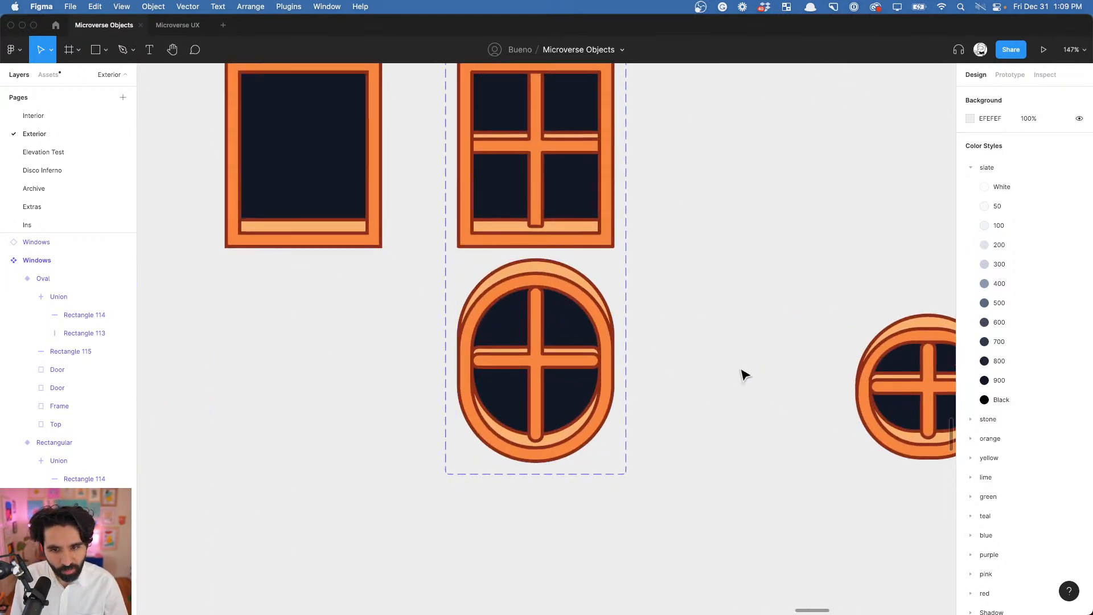
pyautogui.scroll(-5, 740, 374)
pyautogui.scroll(5, 737, 376)
pyautogui.hscroll(4, 737, 375)
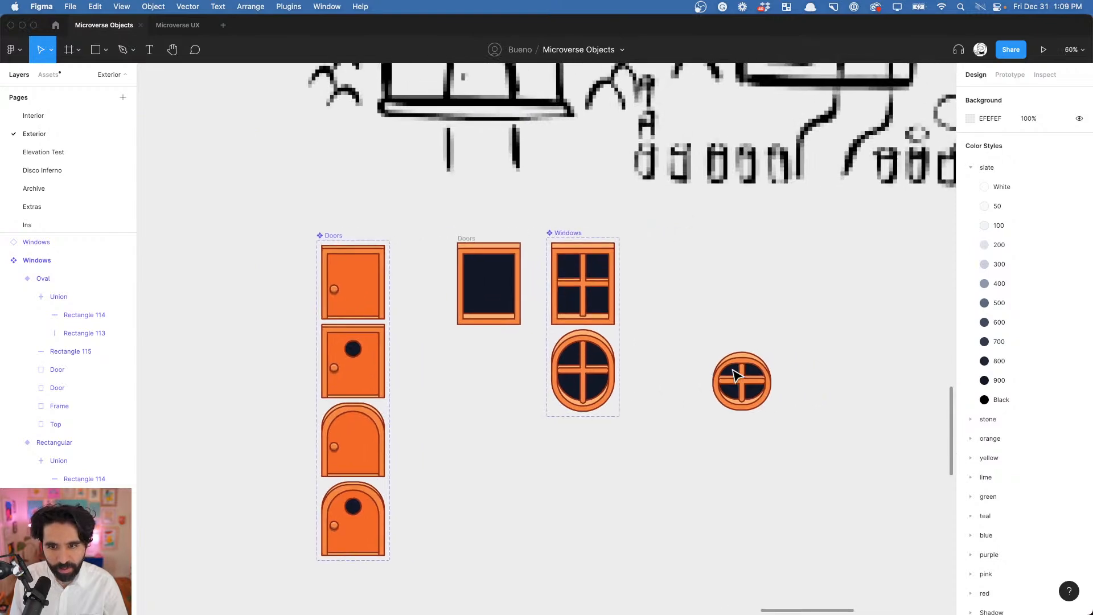
pyautogui.click(716, 496)
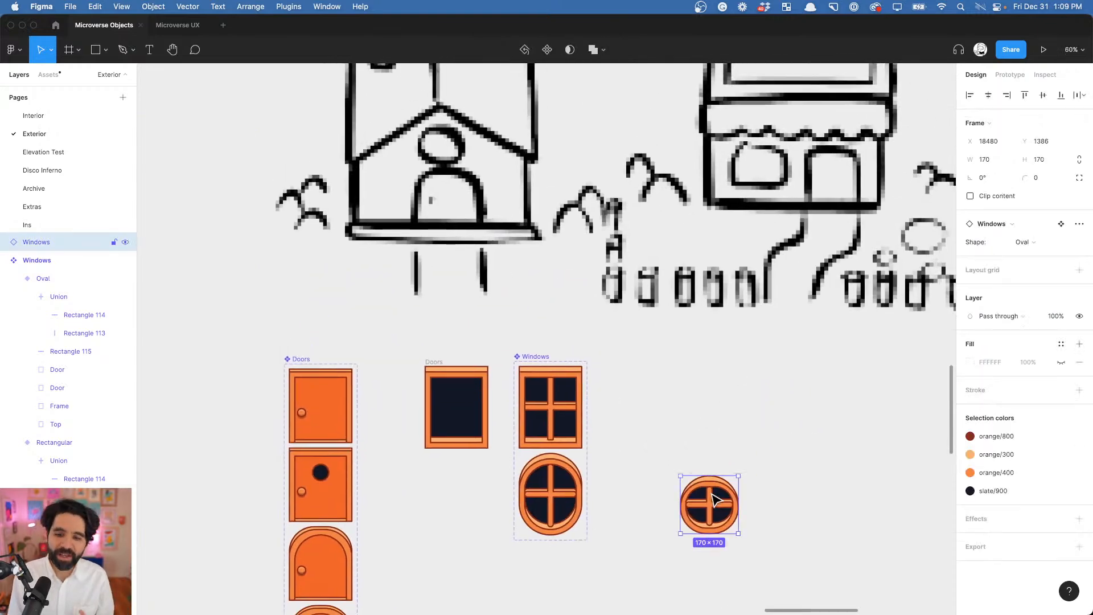
pyautogui.press('Delete')
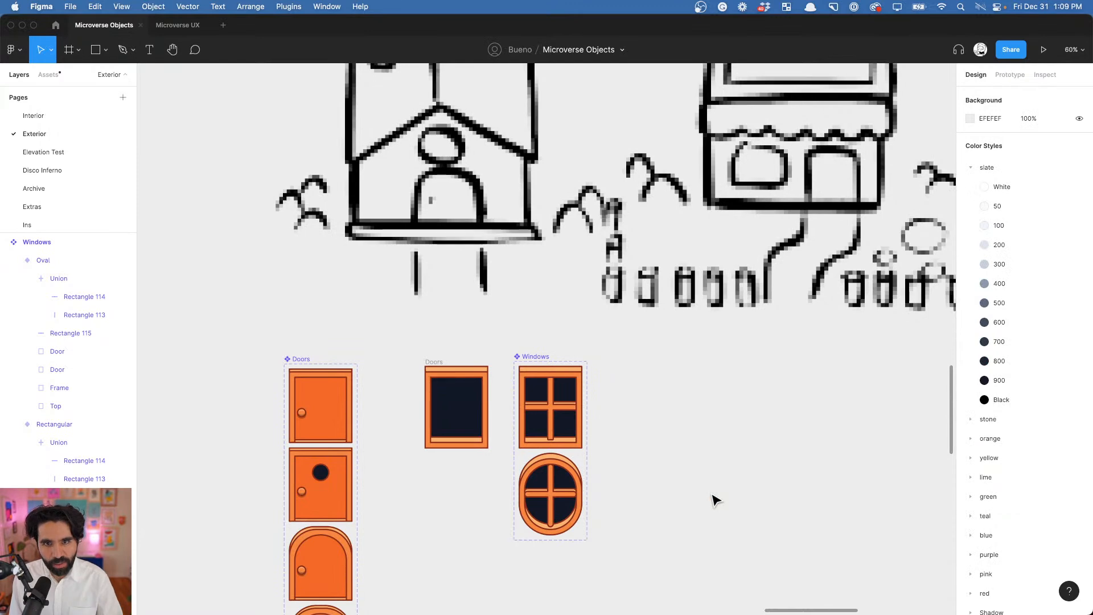
# - Delete the leftover Doors frame holding the plain window, and move the Windows set directly beside the Doors set
pyautogui.scroll(-5, 716, 500)
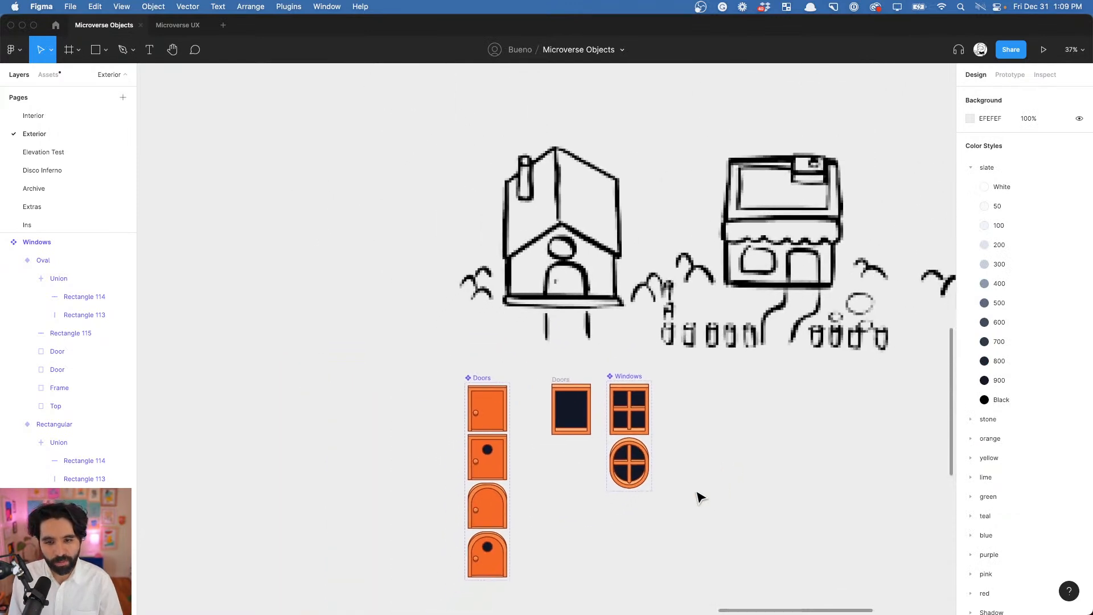
pyautogui.click(555, 389)
pyautogui.press('Delete')
pyautogui.moveTo(621, 385); pyautogui.dragTo(502, 392)
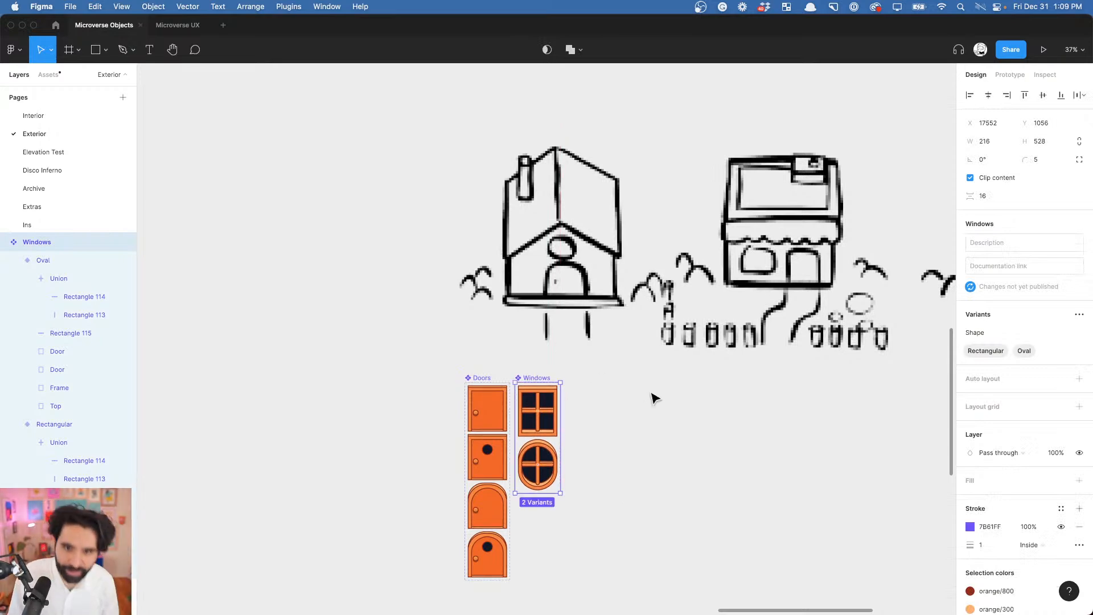
# - Place instances of the square door with a window and of the rectangular window on the empty canvas beside the component sets
pyautogui.scroll(-2, 654, 397)
pyautogui.hscroll(1, 654, 398)
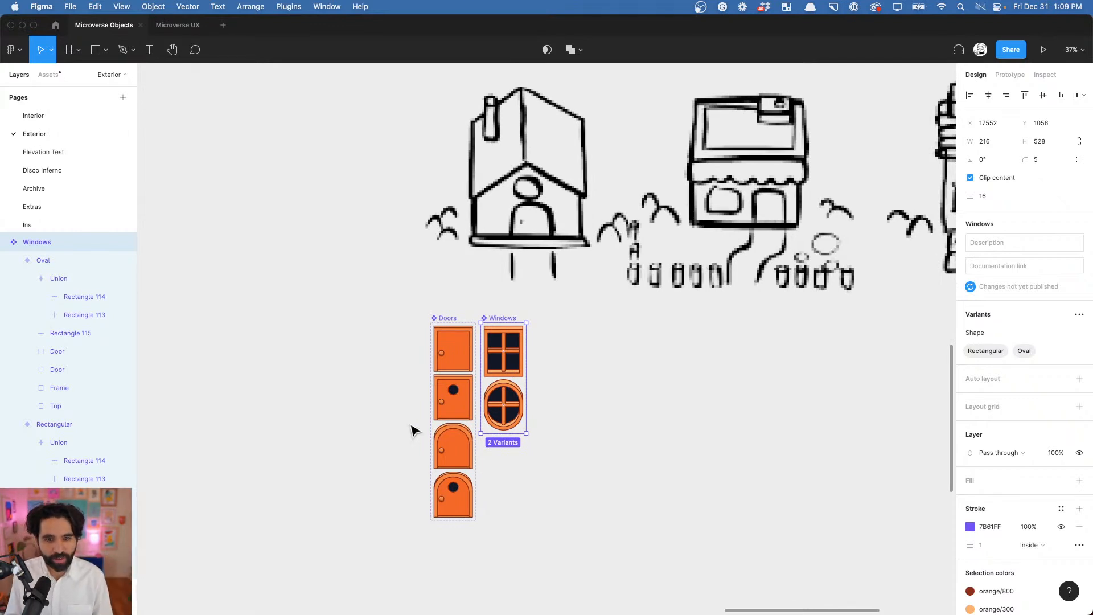
pyautogui.click(450, 408)
pyautogui.moveTo(653, 409); pyautogui.dragTo(724, 448)
pyautogui.moveTo(509, 364); pyautogui.dragTo(672, 438)
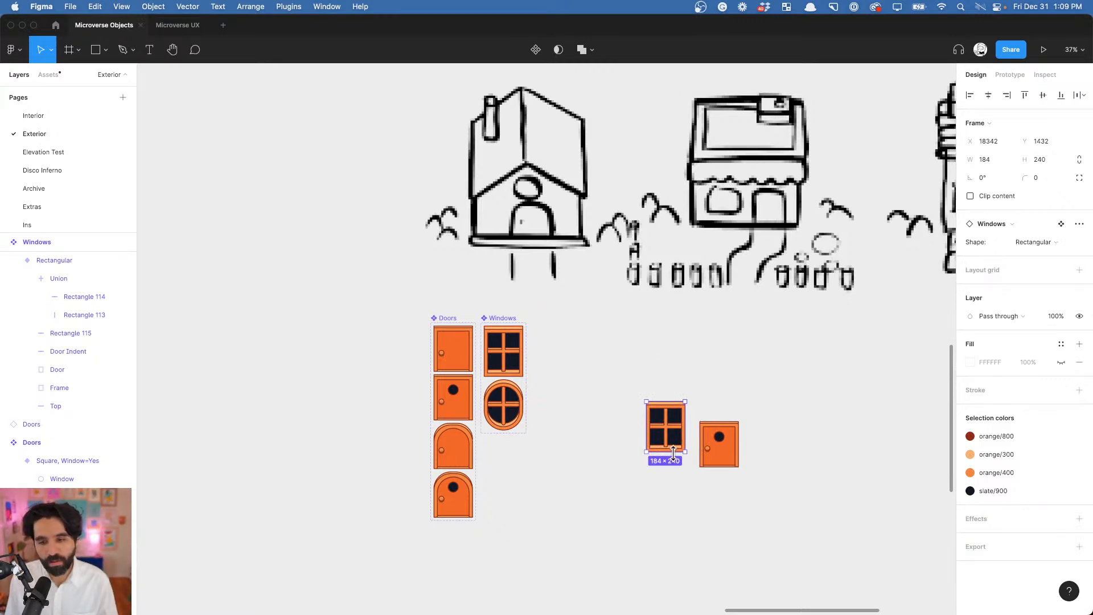
# - Resize the rectangular window instance to about 165 × 166
pyautogui.scroll(10, 672, 438)
pyautogui.moveTo(716, 450); pyautogui.dragTo(684, 387)
pyautogui.scroll(-8, 702, 384)
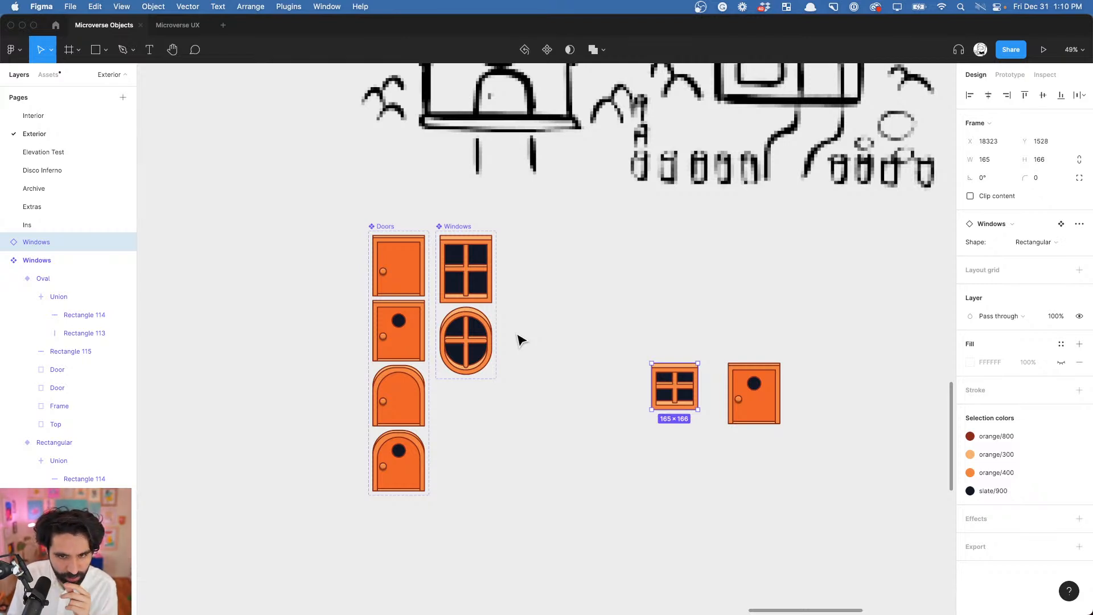
# - Duplicate the Rectangular variant within the Windows component set
pyautogui.click(455, 273)
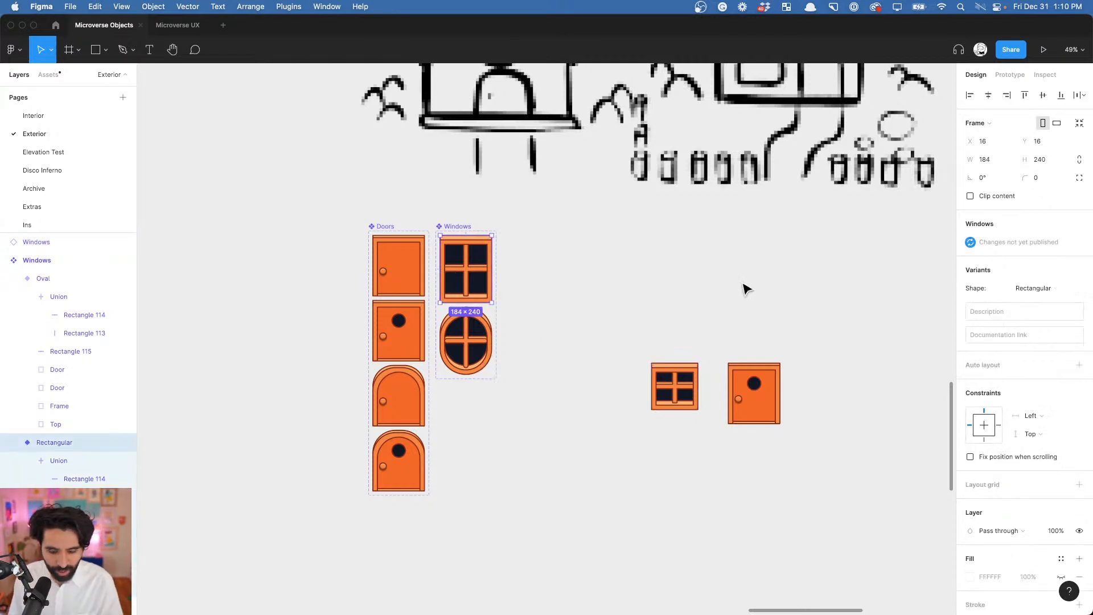
pyautogui.press('super+d')
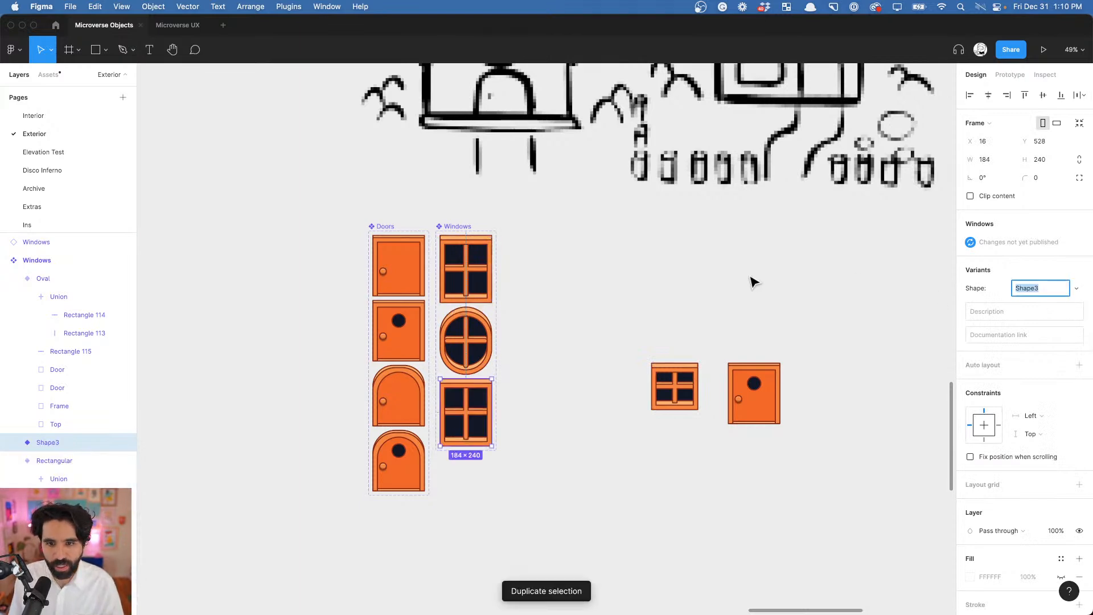
pyautogui.click(593, 320)
# - Delete the cross-shaped Union and the light orange bar behind it from the duplicated window variant, leaving a plain pane
pyautogui.scroll(5, 439, 476)
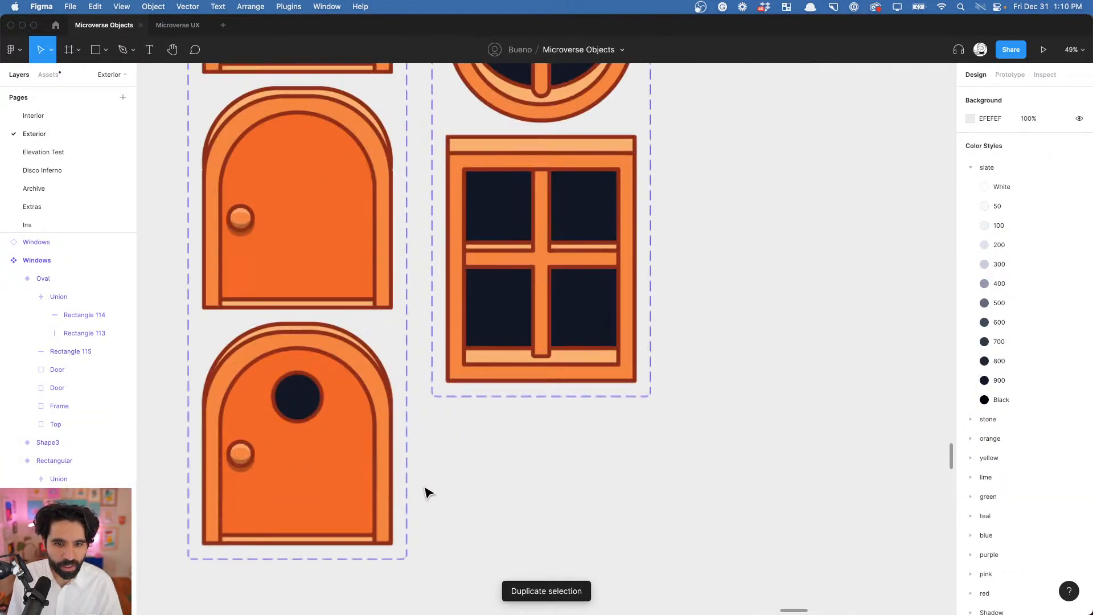
pyautogui.keyDown('super'); pyautogui.click(545, 296); pyautogui.keyUp('super')
pyautogui.hotkey('shift', 'Return')
pyautogui.press('Delete')
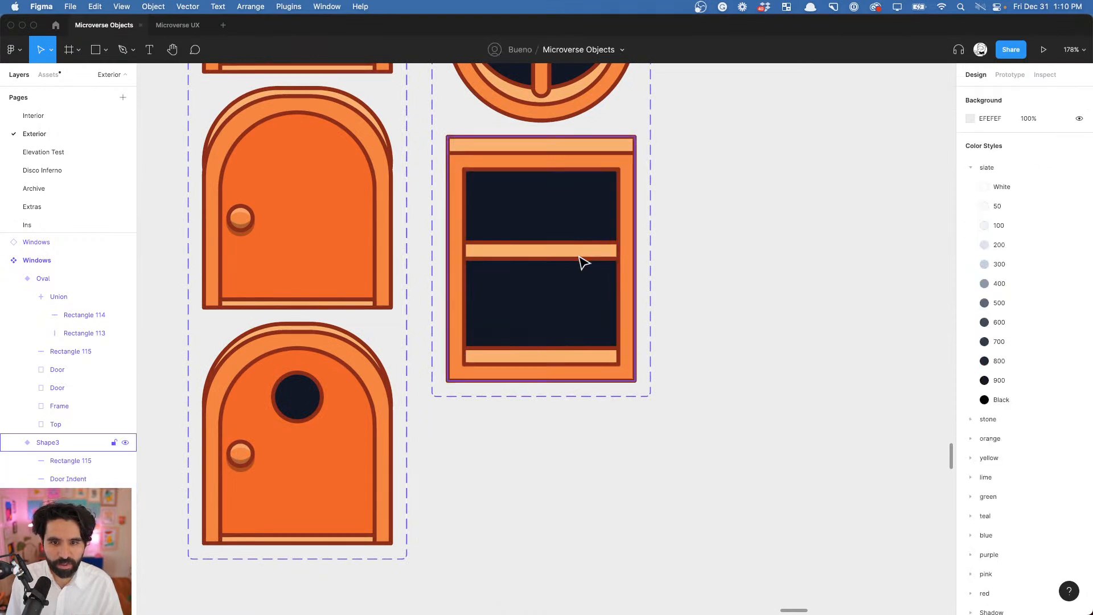
pyautogui.keyDown('super'); pyautogui.click(563, 251); pyautogui.keyUp('super')
pyautogui.press('Delete')
pyautogui.scroll(-5, 664, 255)
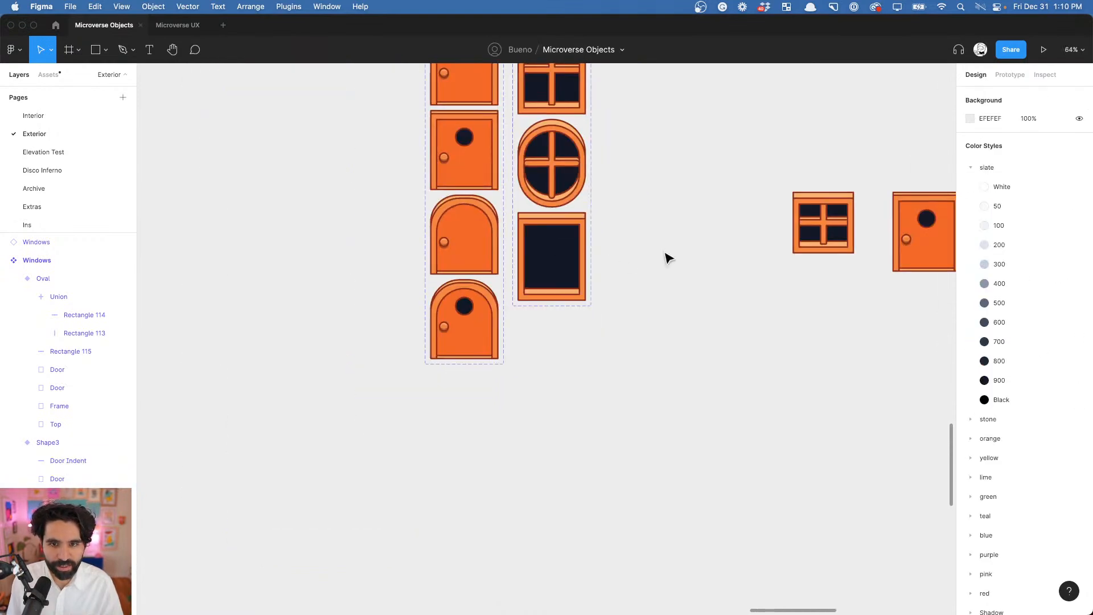
# - Add a variant property named Cross to the Windows component set
pyautogui.scroll(1, 665, 253)
pyautogui.click(552, 302)
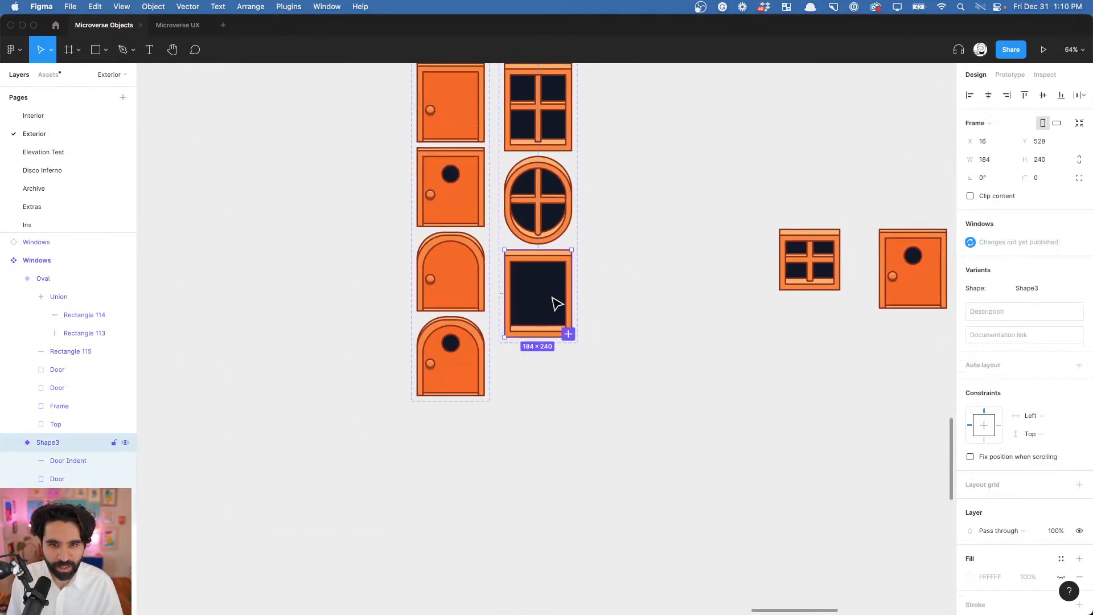
pyautogui.click(688, 264)
pyautogui.scroll(3, 687, 264)
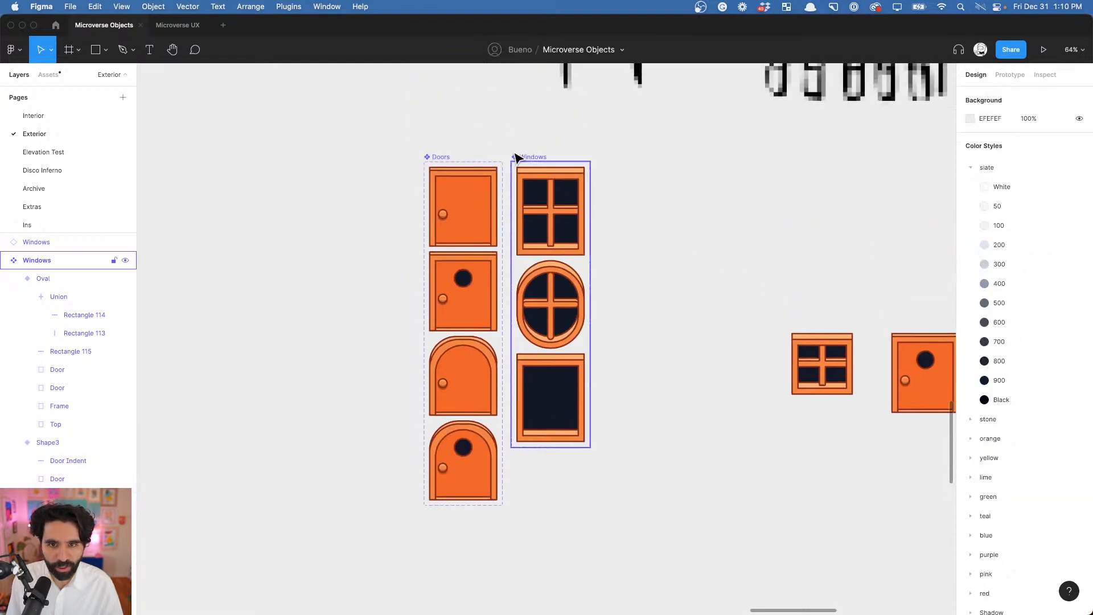
pyautogui.click(522, 162)
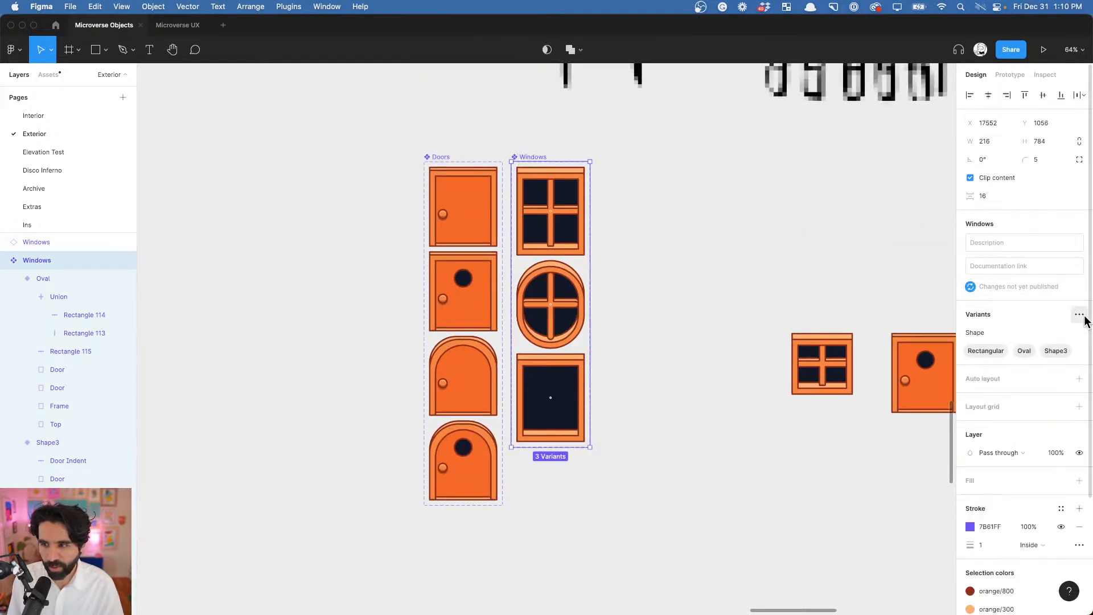
pyautogui.click(1080, 315)
pyautogui.click(1060, 352)
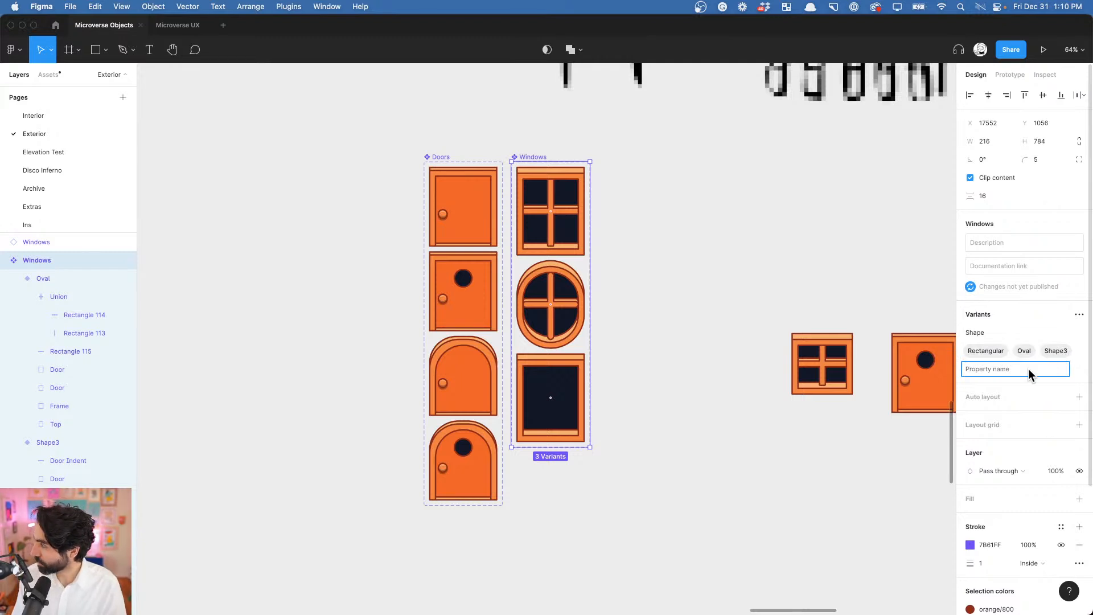
pyautogui.write('Cross')
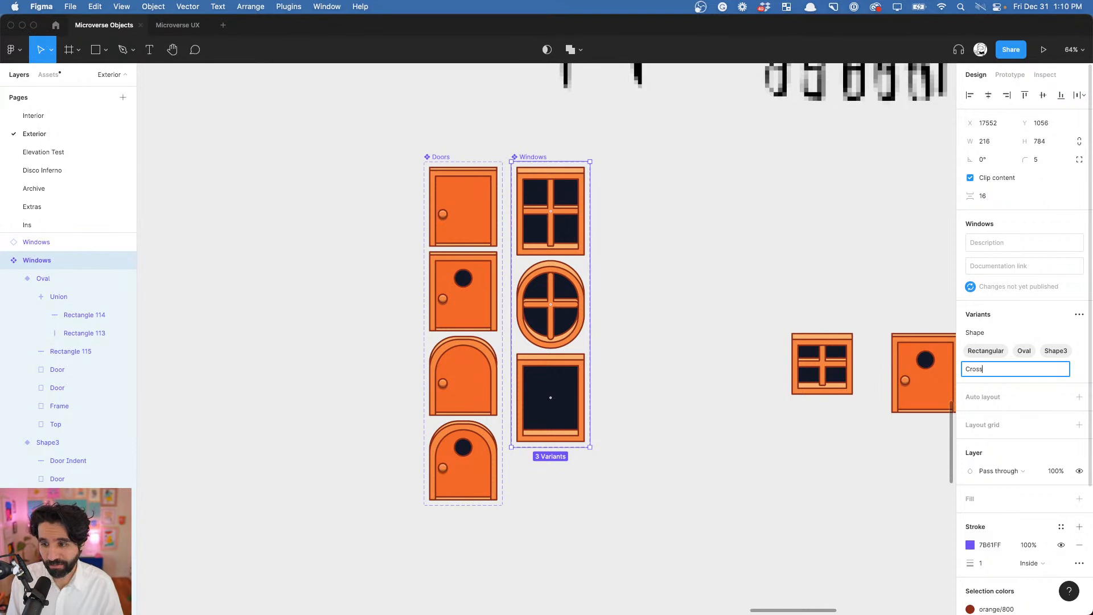
pyautogui.press('Return')
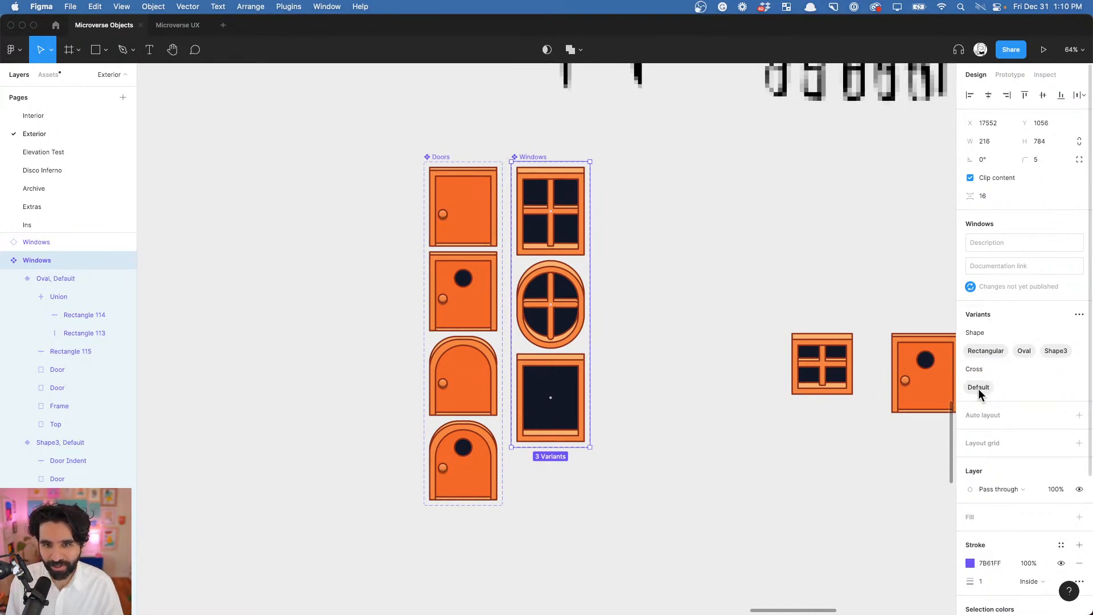
# - Set the Cross property of the plain-pane window variant to No
pyautogui.click(708, 442)
pyautogui.click(574, 392)
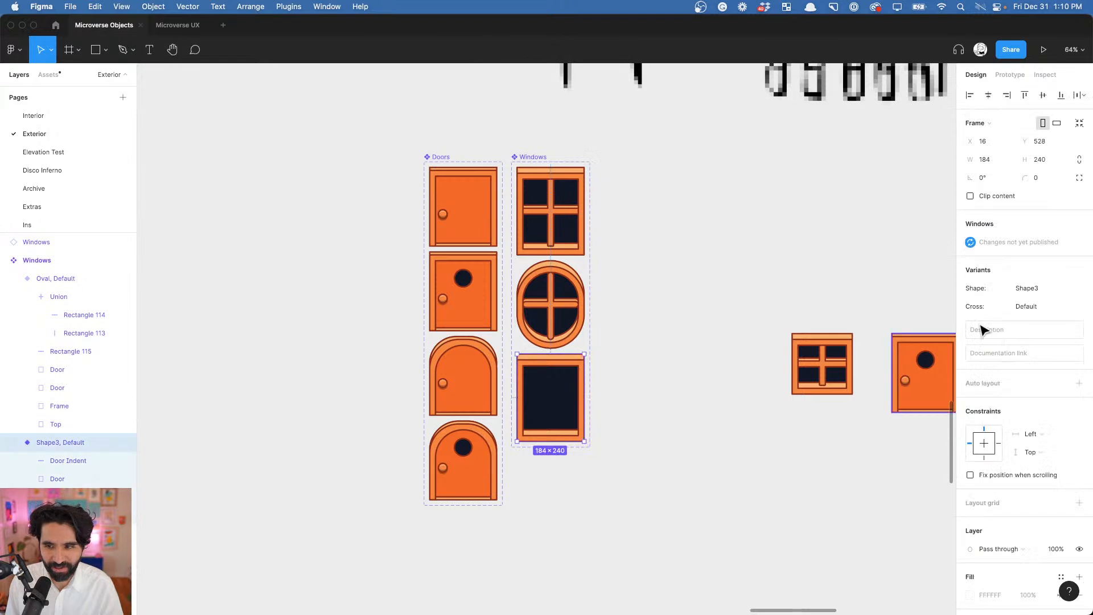
pyautogui.click(1028, 308)
pyautogui.write('No')
pyautogui.press('Return')
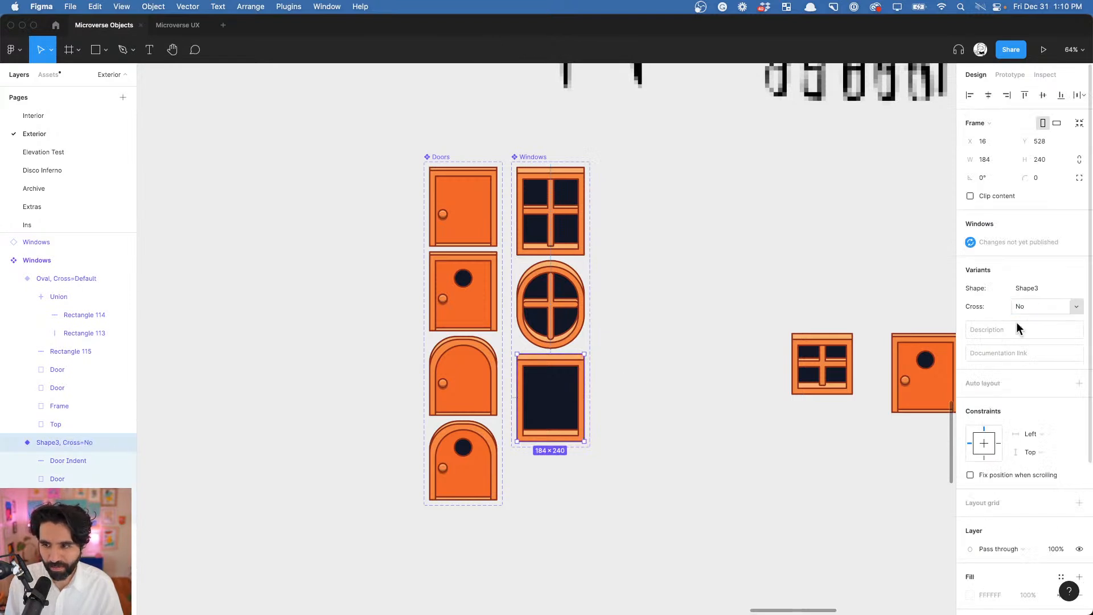
# - Set the Cross property to Yes on the oval variant and on the rectangular variant with the cross
pyautogui.click(568, 313)
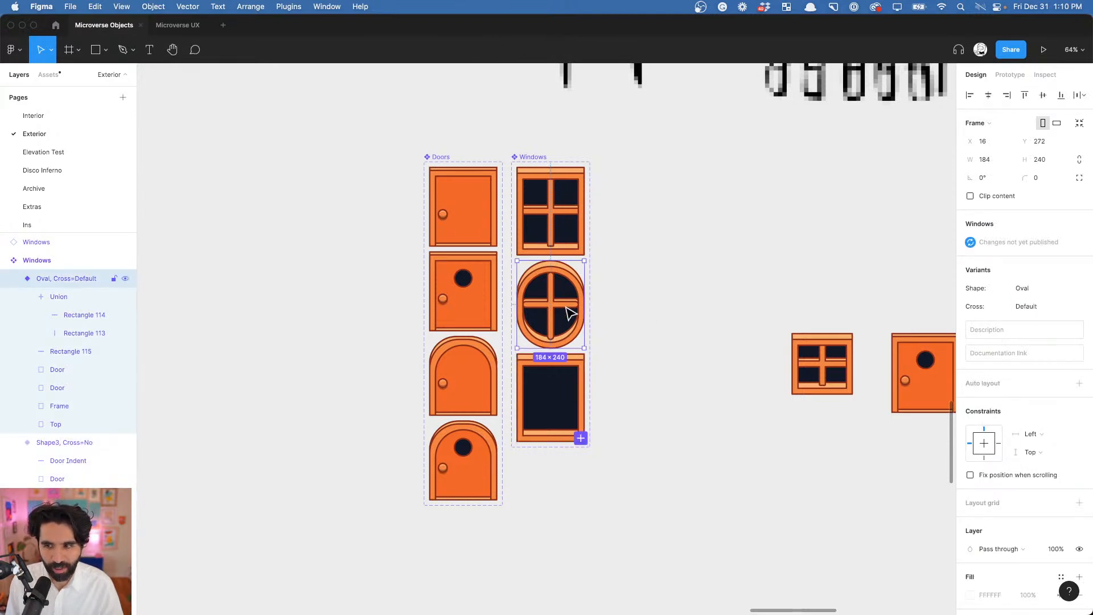
pyautogui.click(1080, 308)
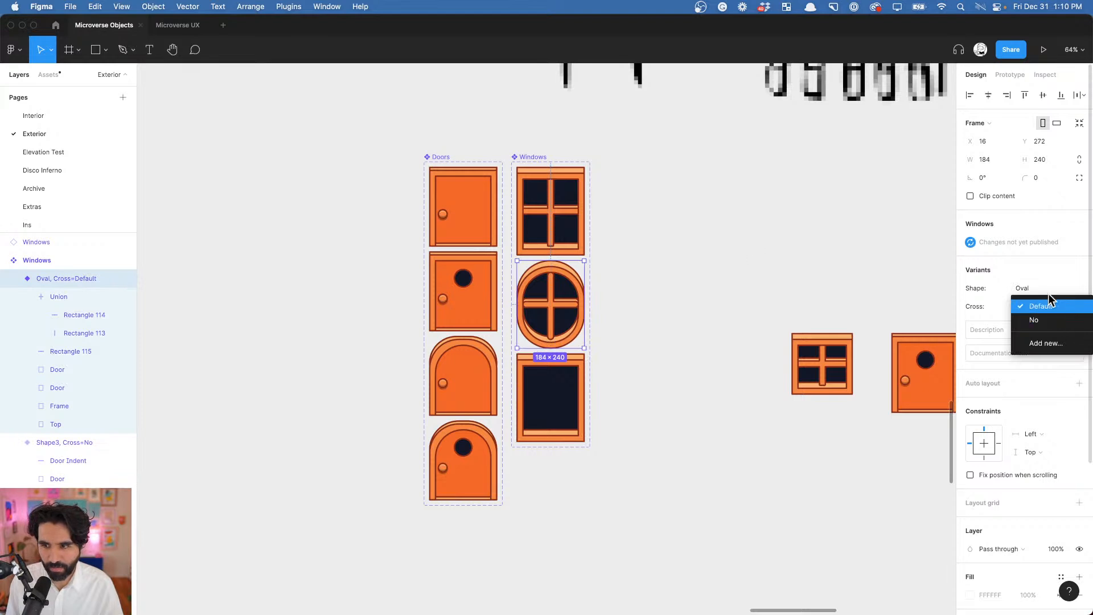
pyautogui.click(1075, 308)
pyautogui.click(1047, 308)
pyautogui.write('Yes')
pyautogui.press('Return')
pyautogui.click(539, 207)
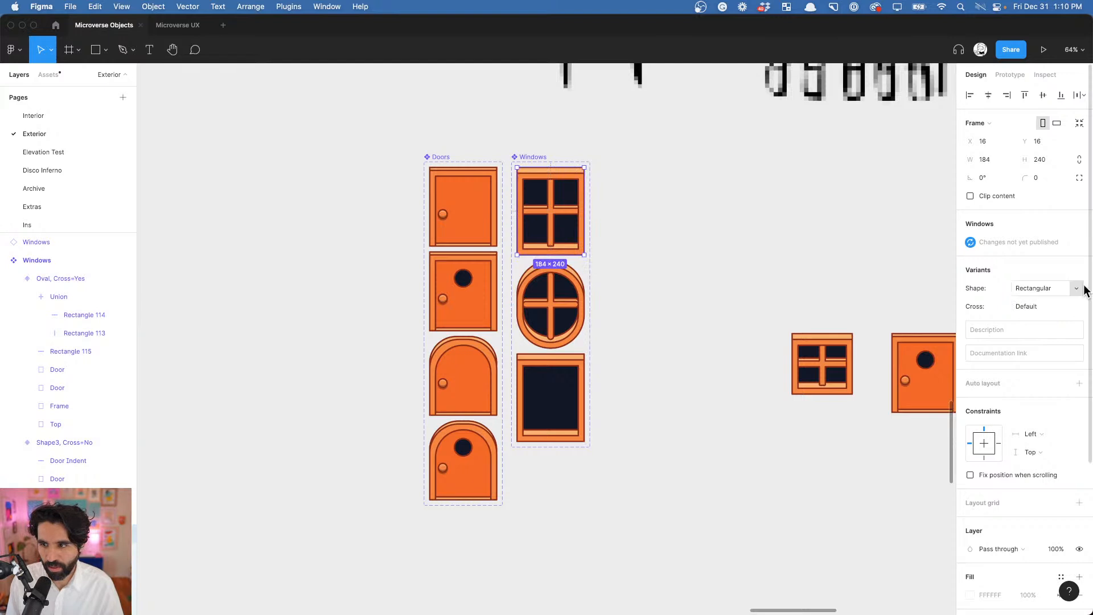
pyautogui.click(1076, 308)
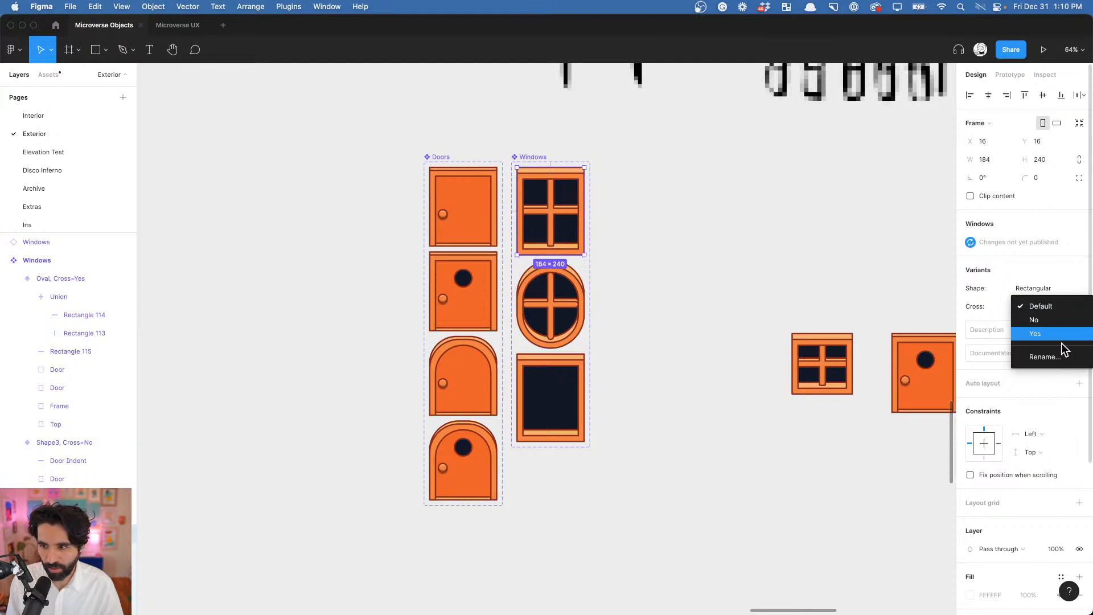
pyautogui.click(1062, 336)
# - Change the plain-pane window variant's Shape property to Rectangular
pyautogui.click(542, 408)
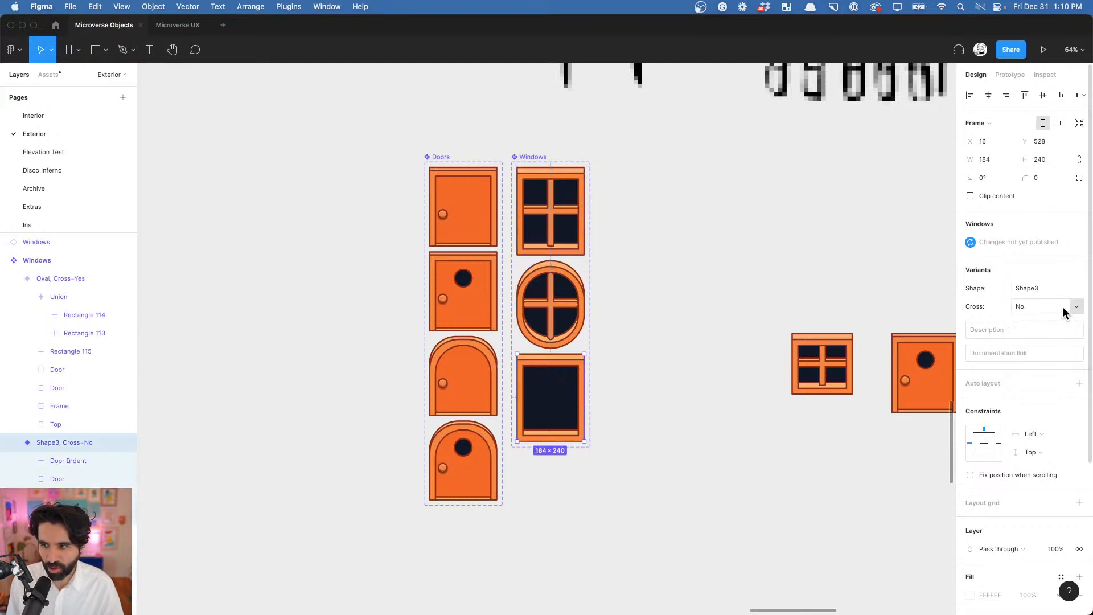
pyautogui.click(1075, 290)
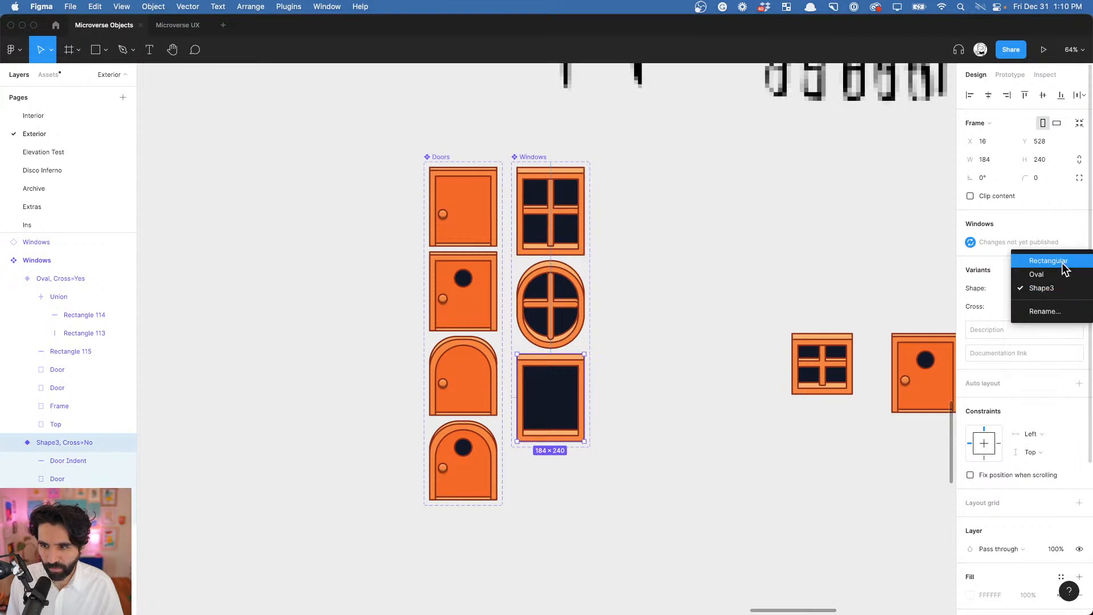
pyautogui.click(1049, 261)
# - Try the Cross toggle on the small rectangular window instance beside the door and leave it switched off
pyautogui.click(834, 353)
pyautogui.hscroll(8, 837, 349)
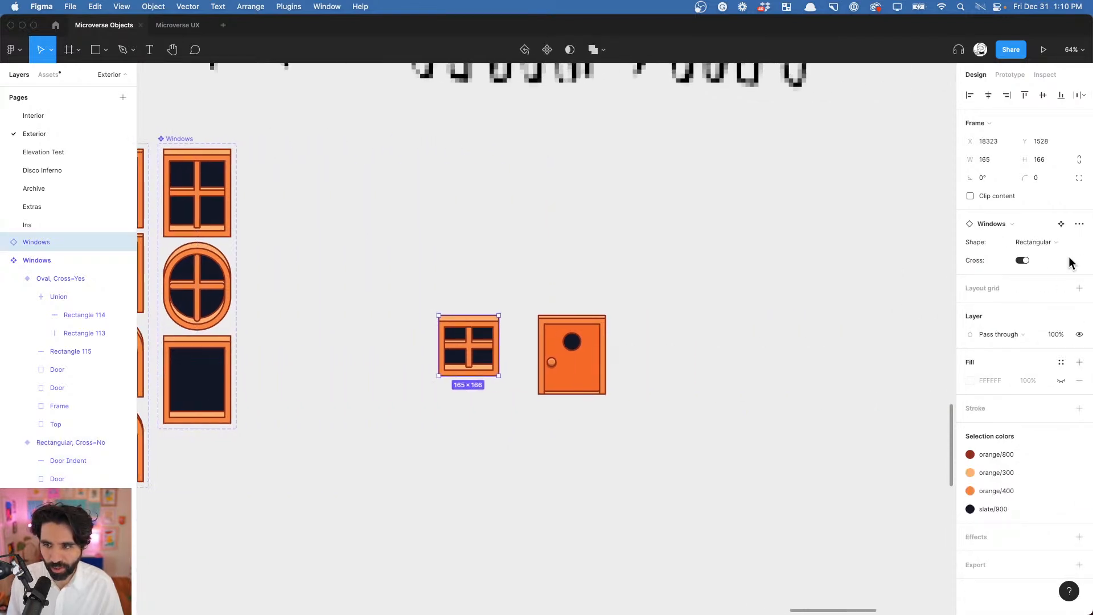
pyautogui.click(1025, 260)
pyautogui.click(1025, 258)
pyautogui.click(1025, 259)
pyautogui.click(1025, 259)
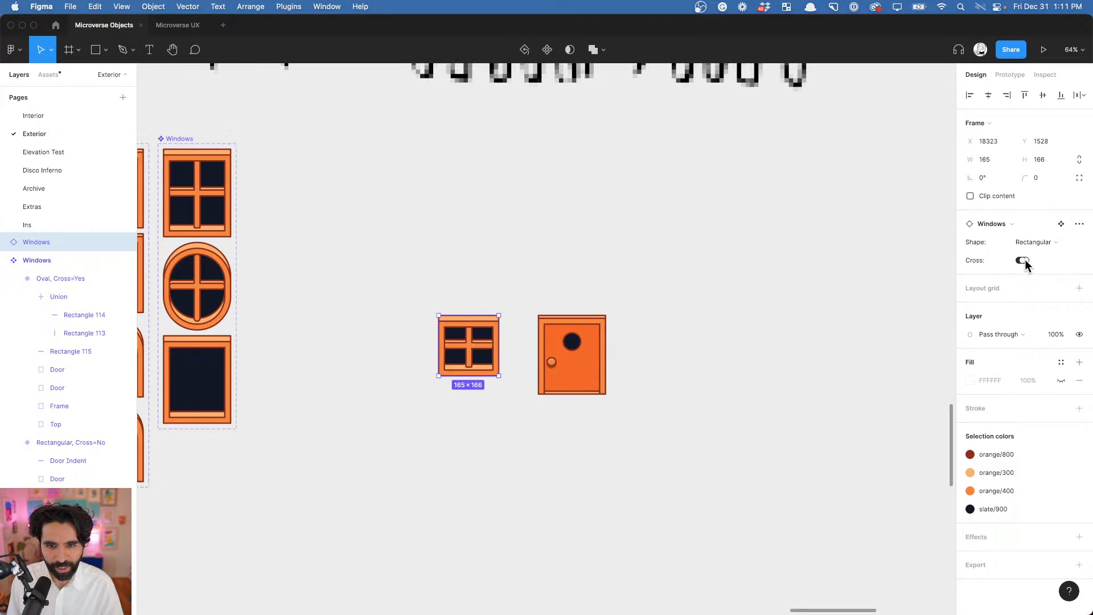
pyautogui.click(1025, 258)
# - Move the plain window instance close beside the door and extend the door downwards to a height of about 264
pyautogui.click(454, 291)
pyautogui.moveTo(471, 349); pyautogui.dragTo(506, 356)
pyautogui.click(586, 371)
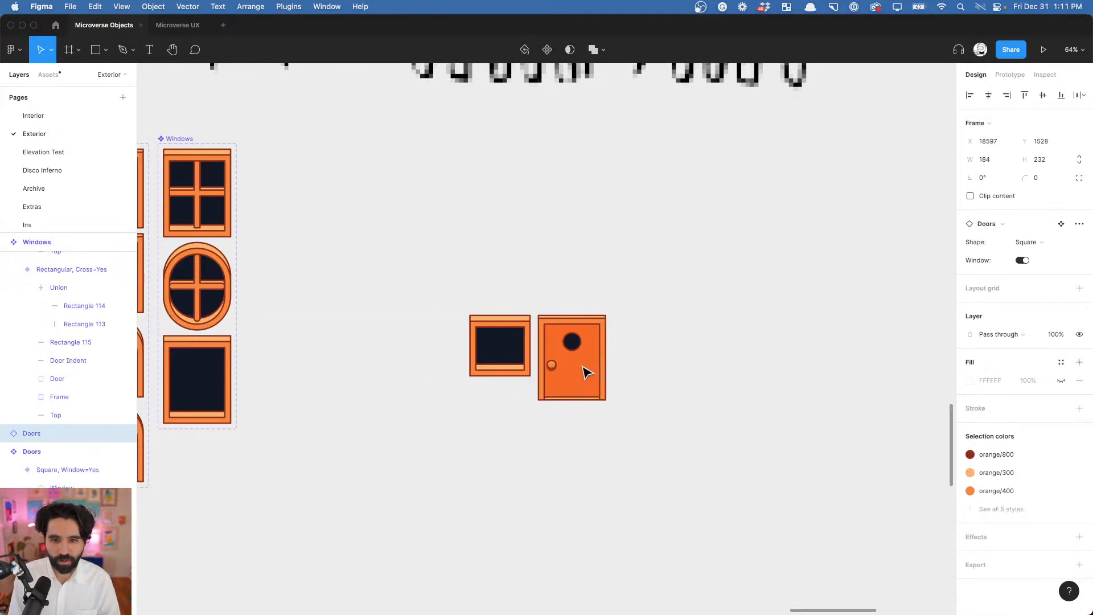
# - Place a copy of the plain window on the other side of the door, level with the first one
pyautogui.click(496, 359)
pyautogui.moveTo(496, 358); pyautogui.dragTo(522, 361)
pyautogui.moveTo(627, 370); pyautogui.dragTo(652, 382)
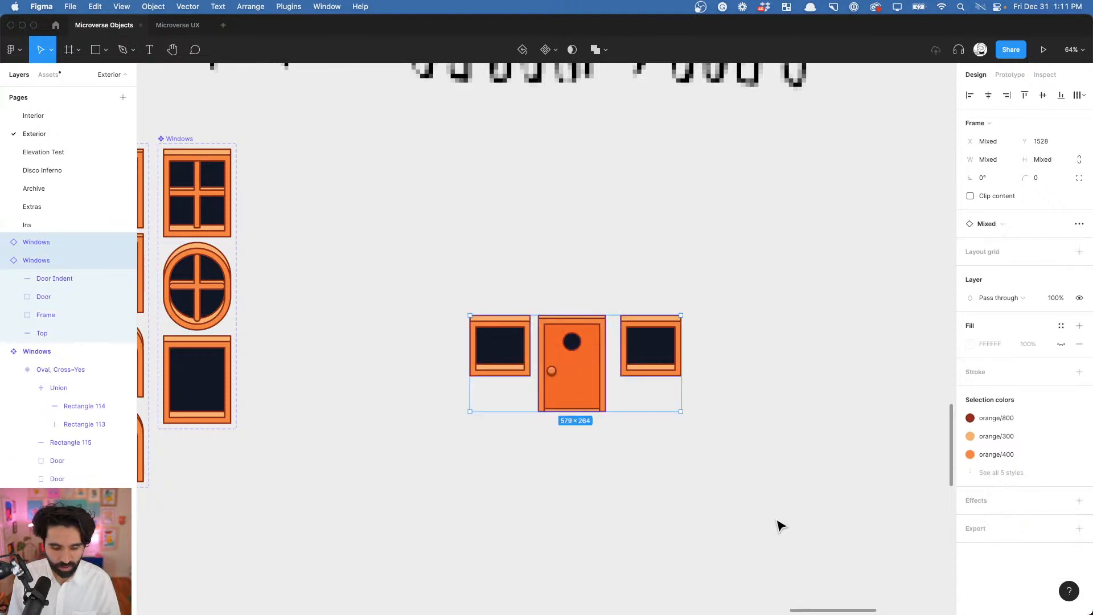
# - Space the door evenly between the two windows, without keeping an auto layout frame around them
pyautogui.hotkey('shift', 'a')
pyautogui.click(1015, 242)
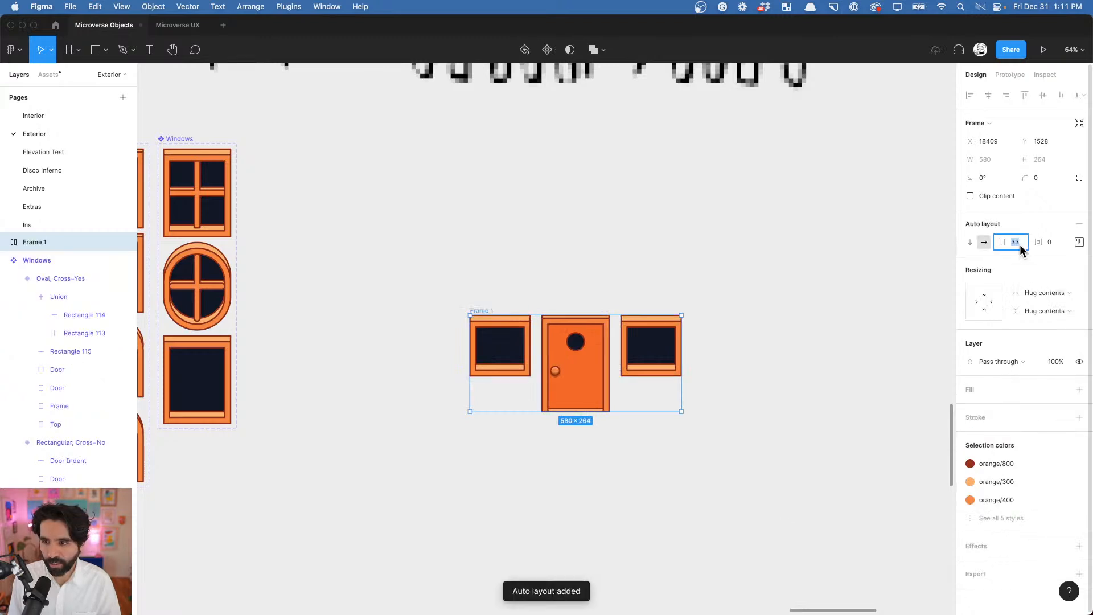
pyautogui.press('super+z')
pyautogui.click(725, 313)
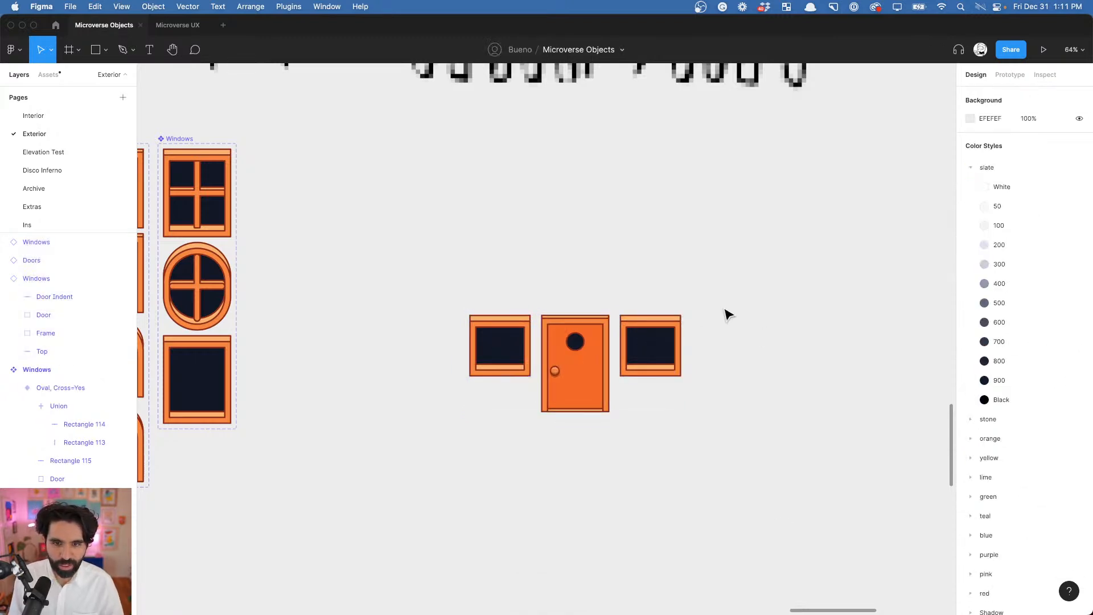
# - Draw a wall rectangle of about 680 × 398 around the door and windows and send it to the back
pyautogui.hscroll(-2, 725, 313)
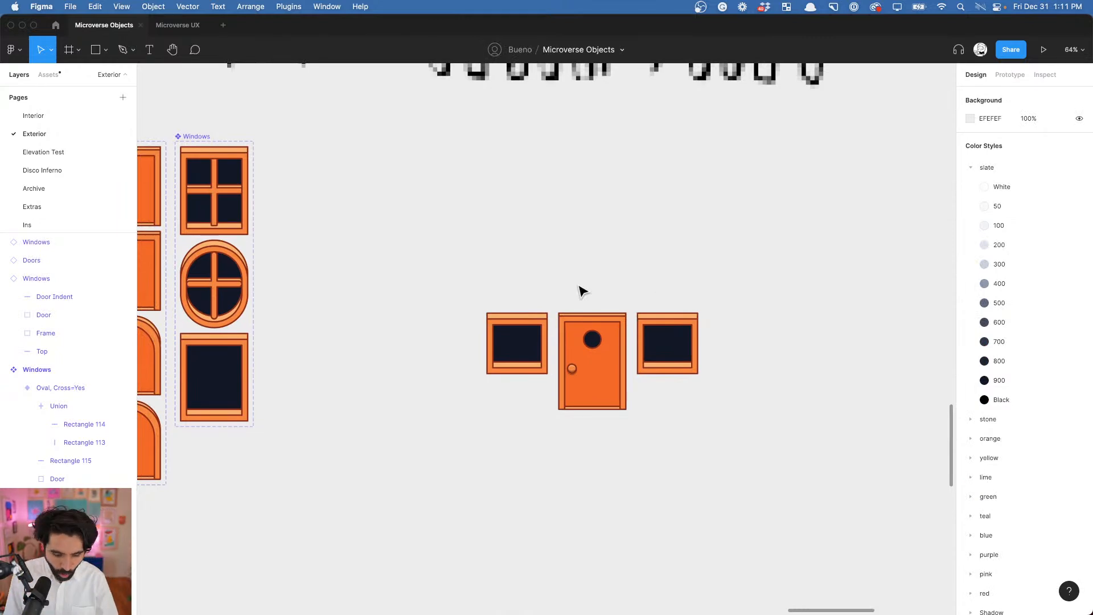
pyautogui.press('r')
pyautogui.moveTo(461, 263); pyautogui.dragTo(710, 409)
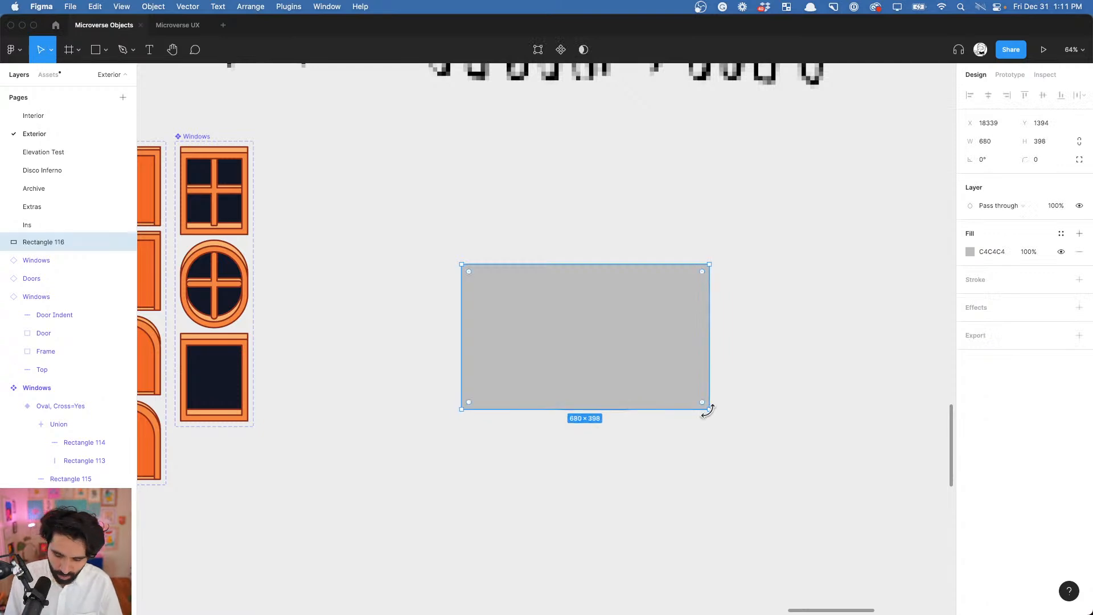
pyautogui.press('alt+super+bracketleft')
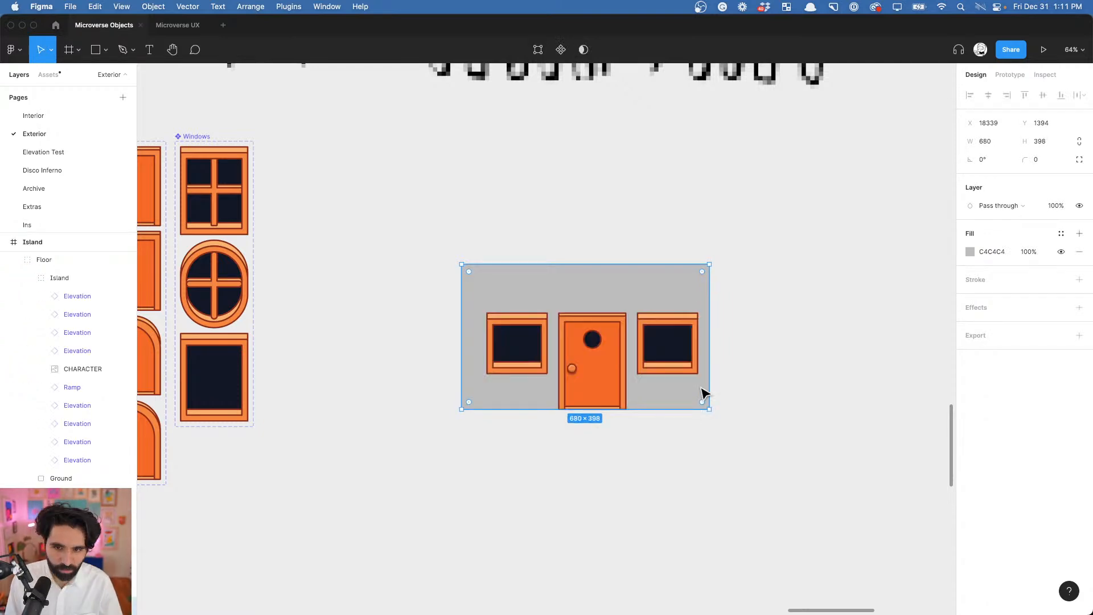
# - Duplicate the wall rectangle and shrink the copy to a strip 24 high along the wall's base
pyautogui.scroll(5, 704, 393)
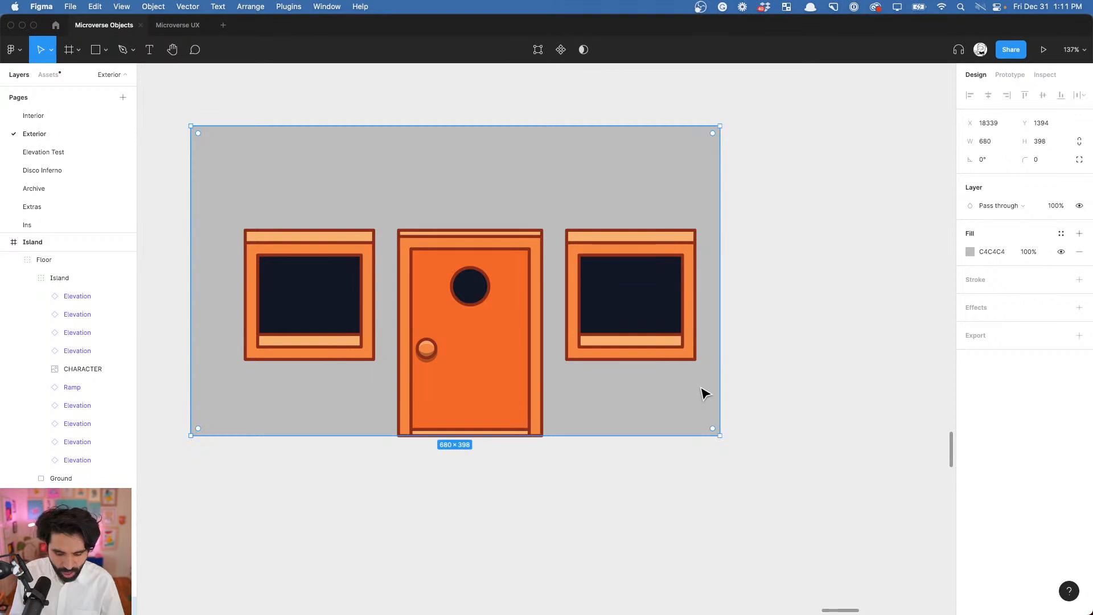
pyautogui.press('super+d')
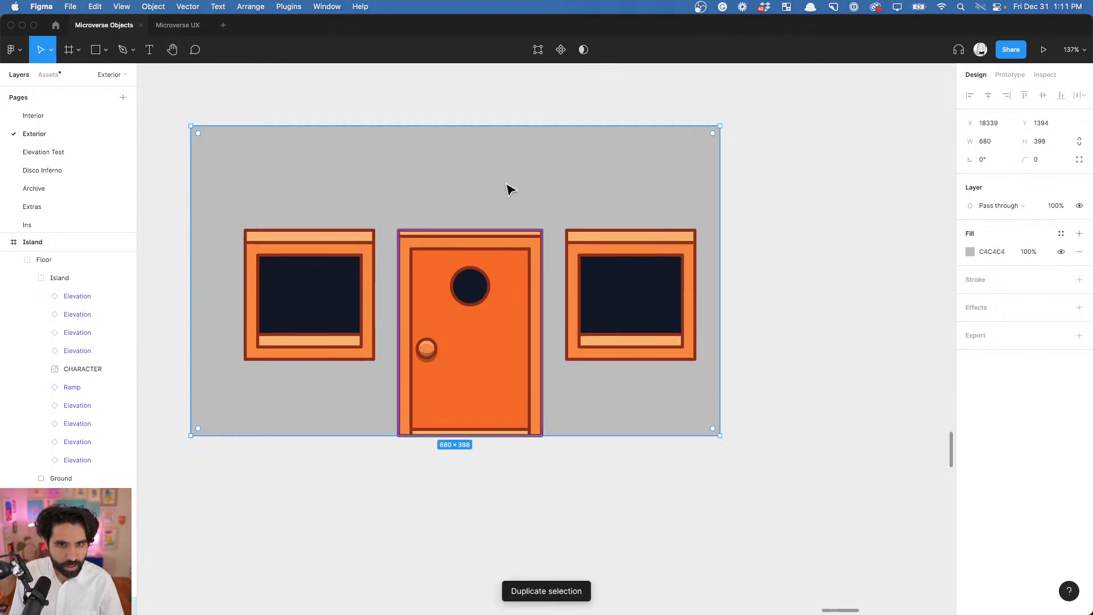
pyautogui.moveTo(482, 129); pyautogui.dragTo(476, 414)
pyautogui.click(1052, 144)
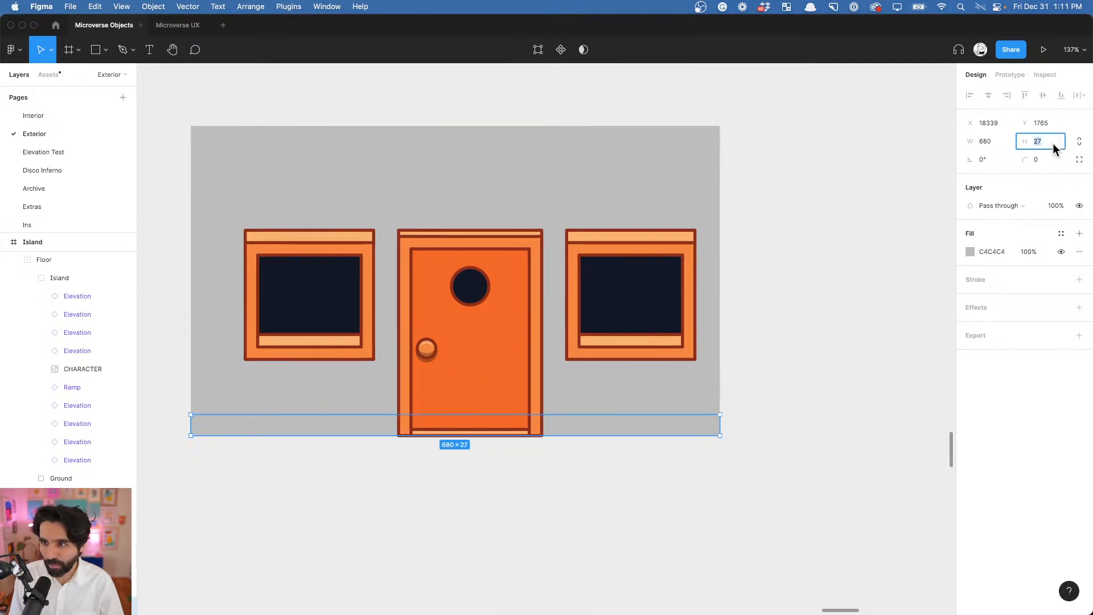
pyautogui.press('Down')
pyautogui.press('Up')
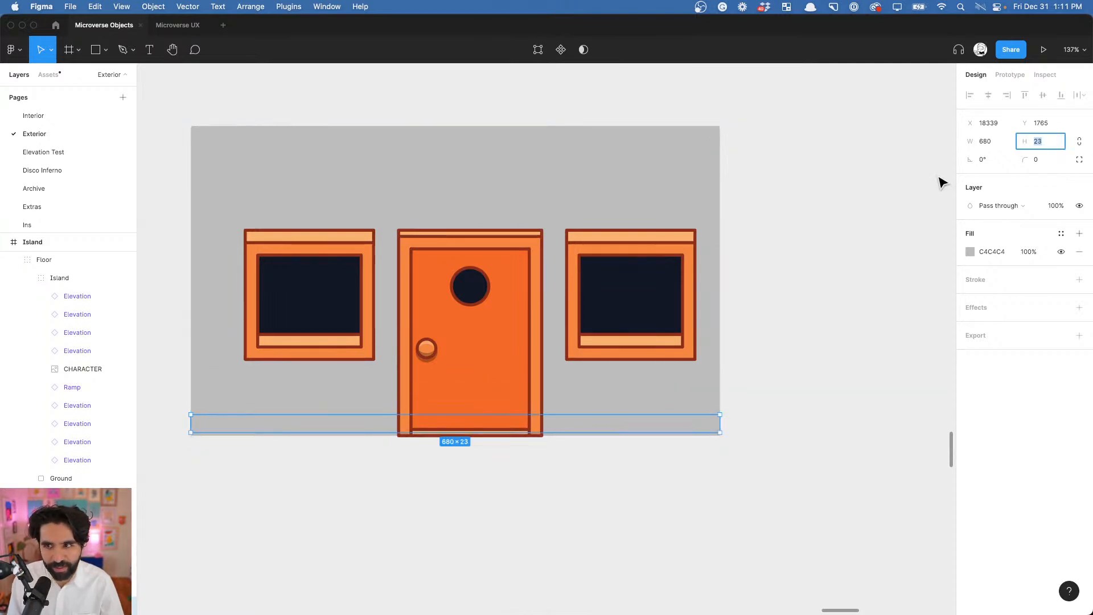
# - Align the base strip and the wall rectangle along their bottom edges
pyautogui.keyDown('shift'); pyautogui.click(544, 179); pyautogui.keyUp('shift')
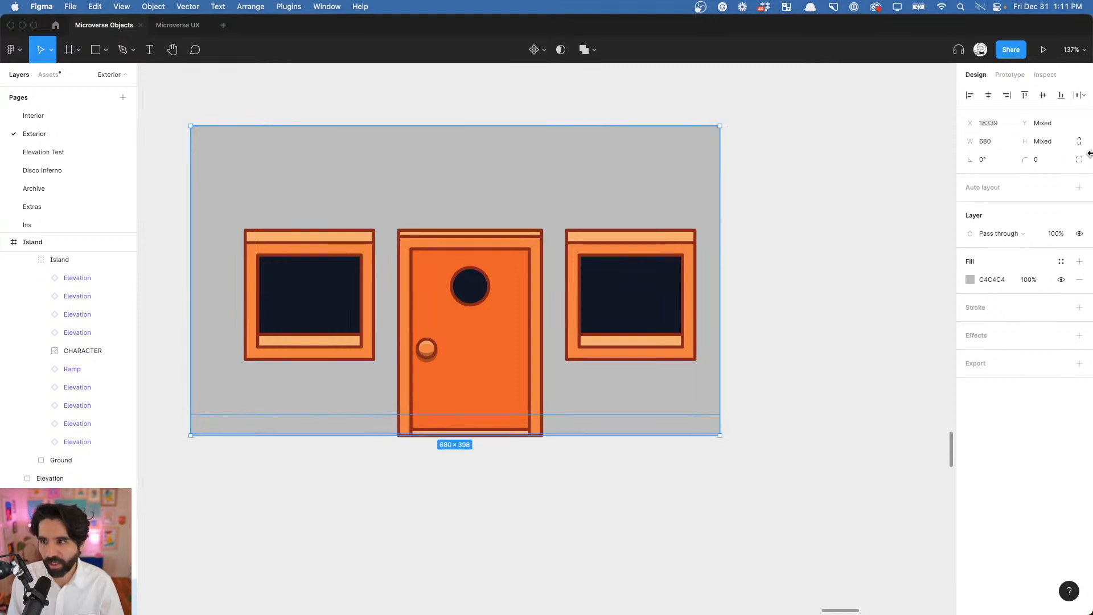
pyautogui.click(1061, 95)
pyautogui.click(732, 461)
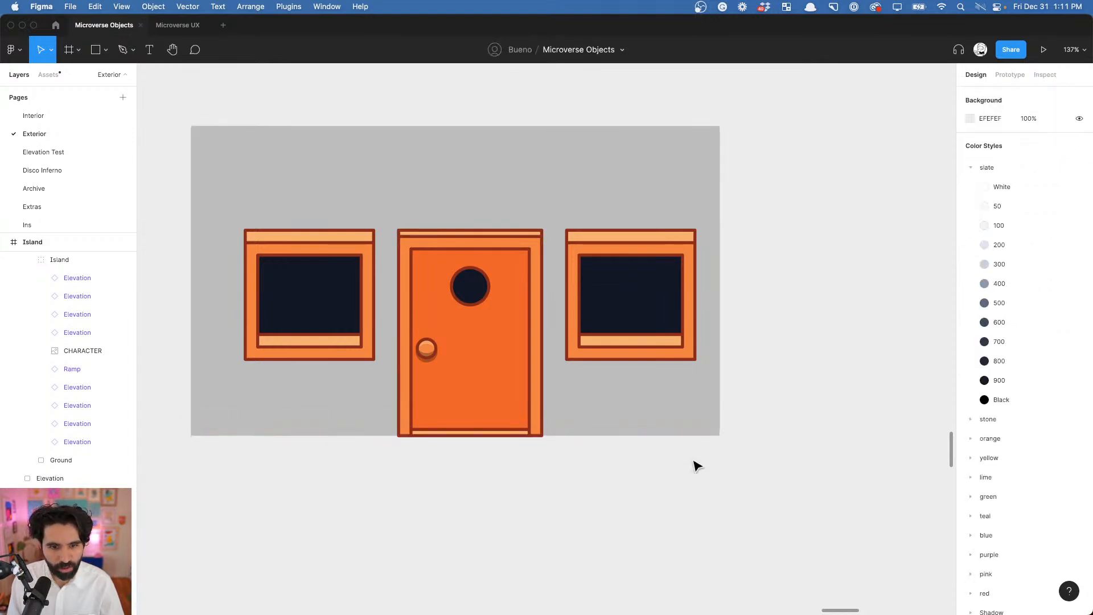
# - Apply the stone/300 color style as the fill of both the wall rectangle and the base strip
pyautogui.click(329, 429)
pyautogui.keyDown('shift'); pyautogui.click(341, 408); pyautogui.keyUp('shift')
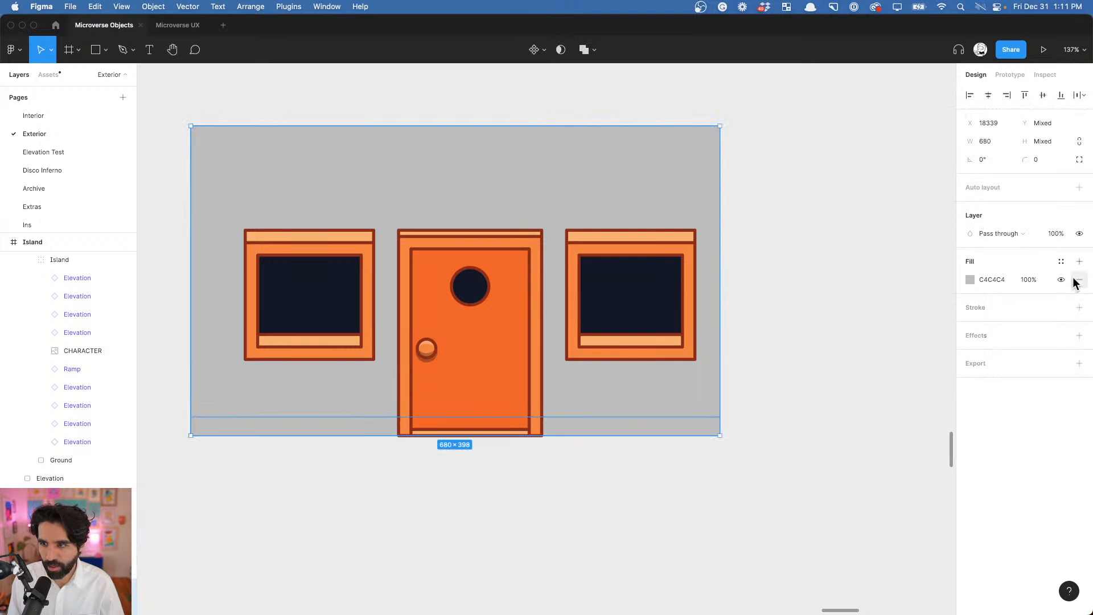
pyautogui.click(1061, 261)
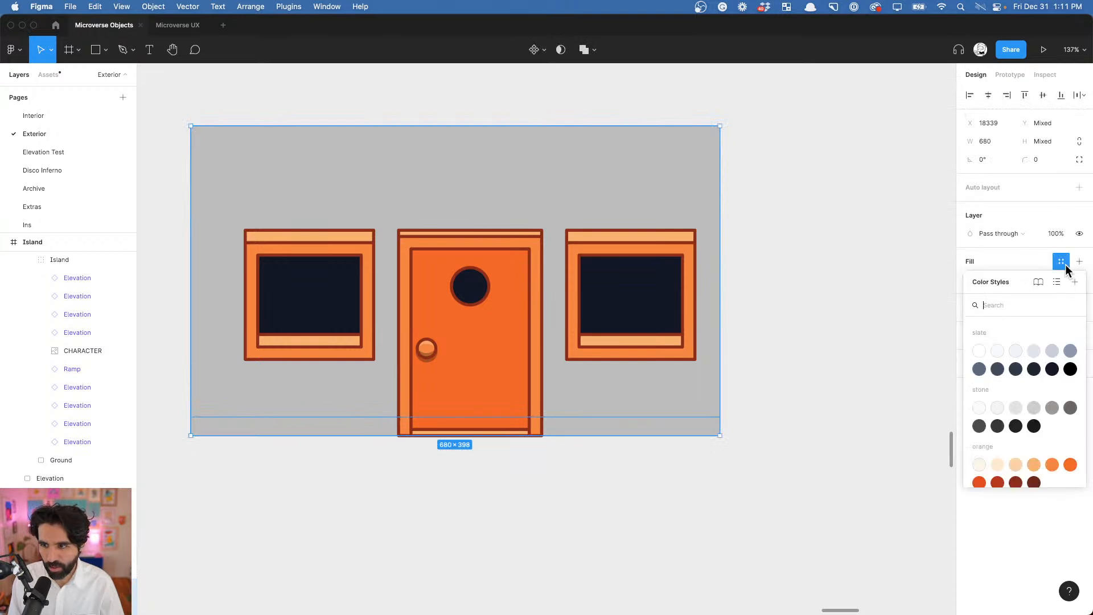
pyautogui.click(1051, 408)
pyautogui.click(757, 505)
# - Change the base strip's fill to the lighter stone/200 color style
pyautogui.click(669, 432)
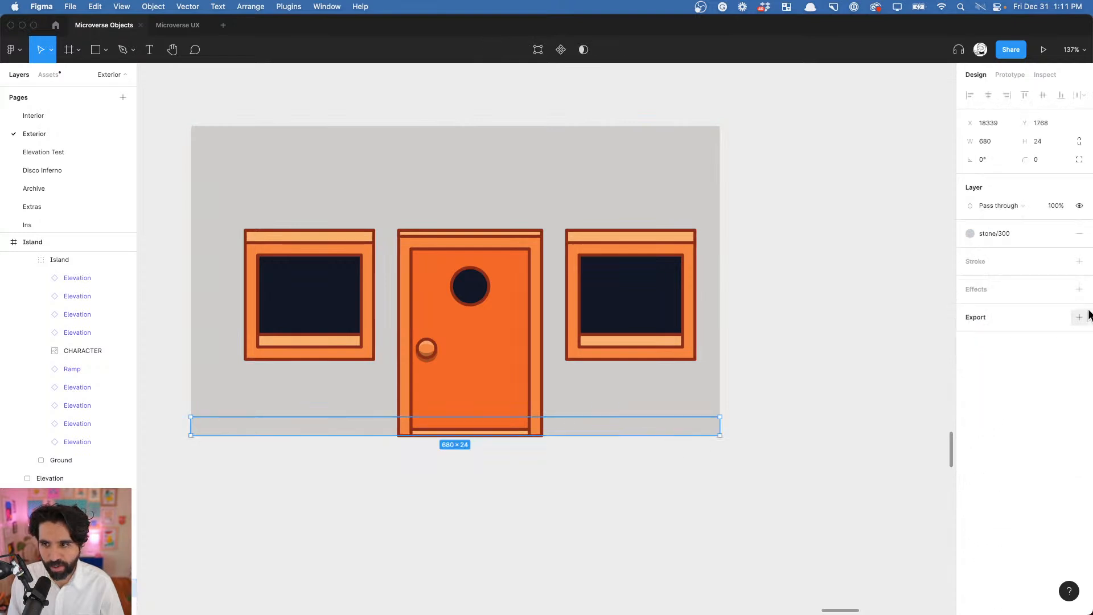
pyautogui.click(1022, 235)
pyautogui.click(1017, 374)
pyautogui.click(809, 446)
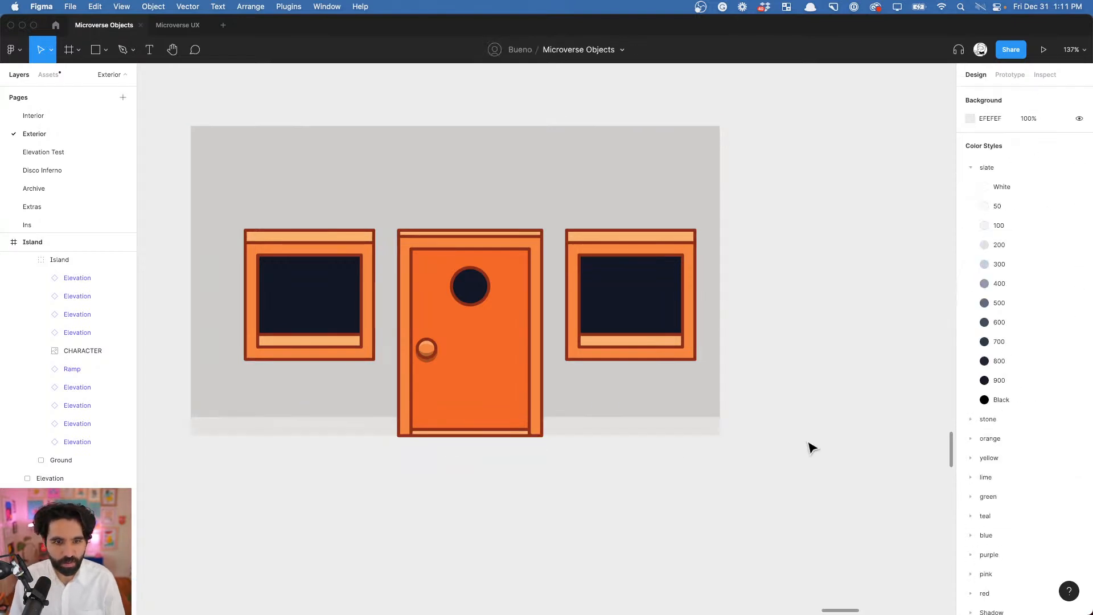
# - Give the wall rectangle and its base strip a stone/700 stroke of width 4, aligned to center
pyautogui.moveTo(767, 399); pyautogui.dragTo(683, 484)
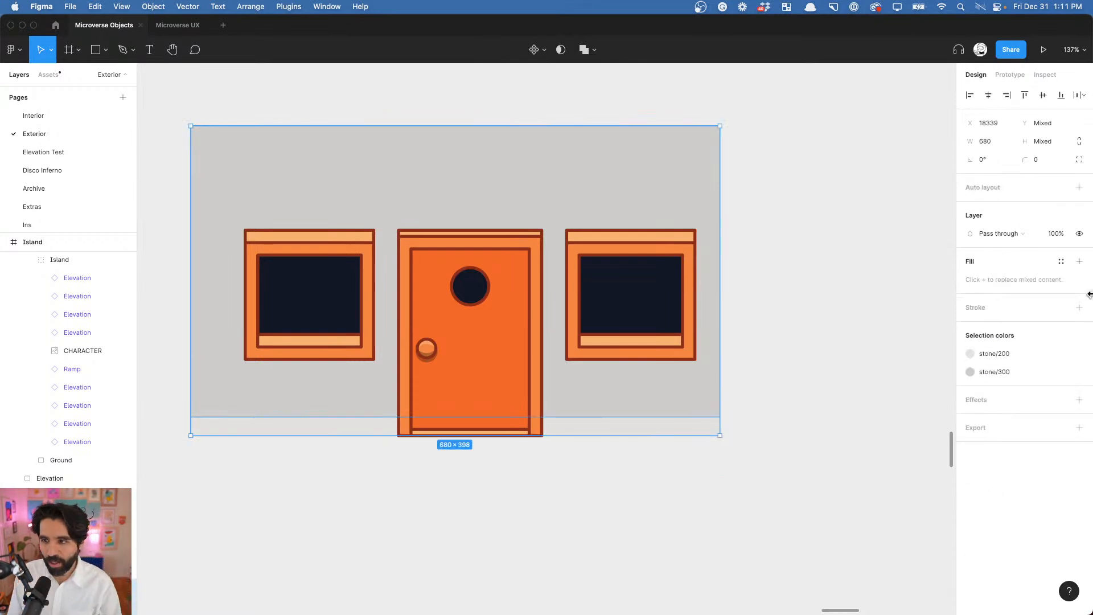
pyautogui.click(1061, 308)
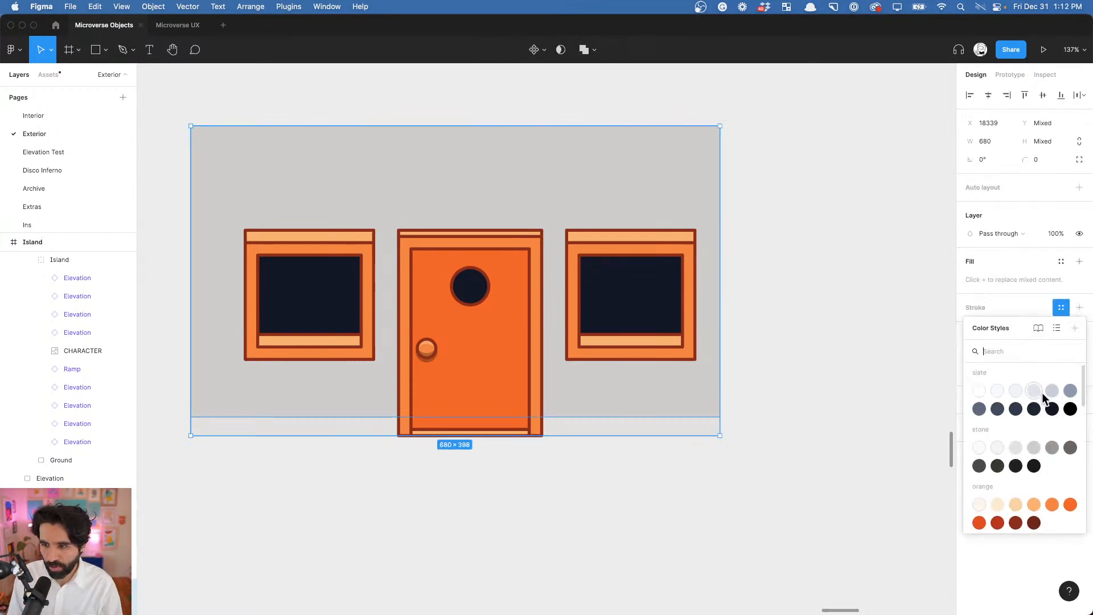
pyautogui.click(997, 463)
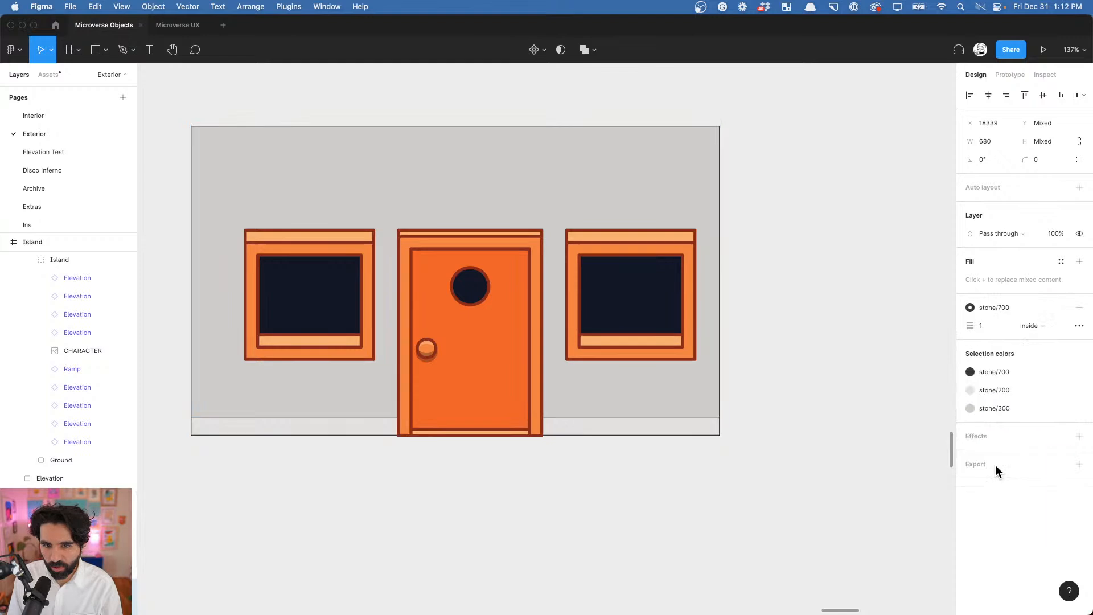
pyautogui.click(991, 331)
pyautogui.write('4')
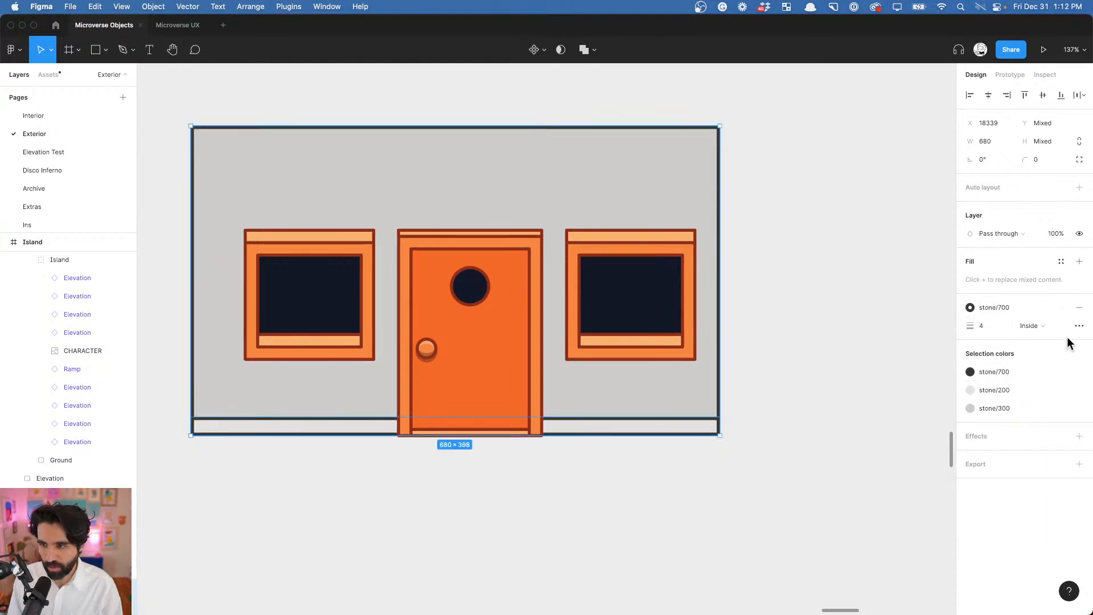
pyautogui.click(1042, 327)
pyautogui.click(1052, 314)
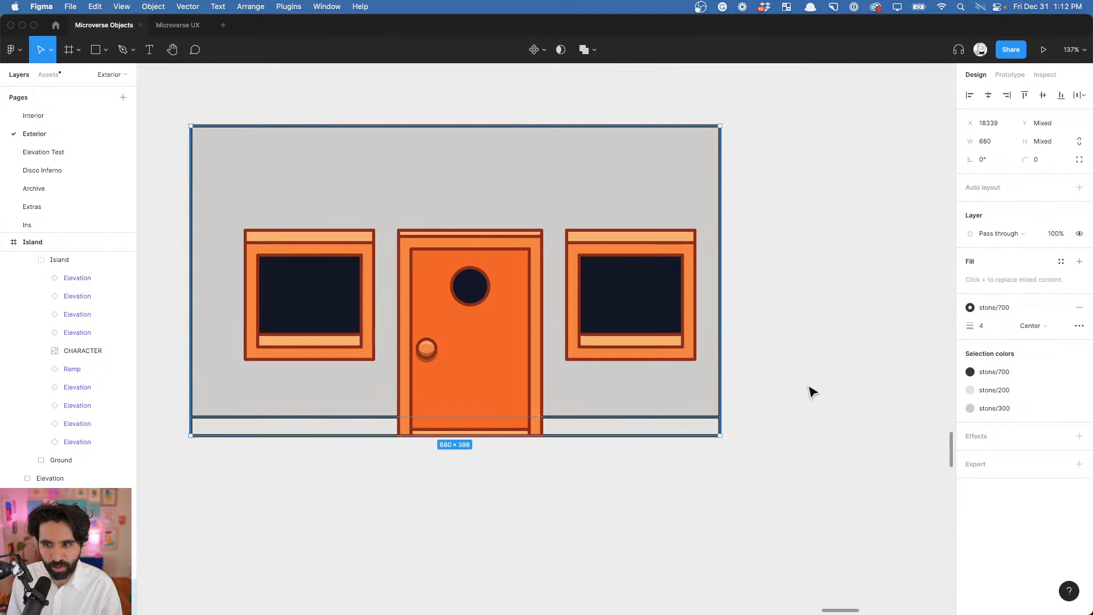
pyautogui.click(838, 333)
pyautogui.scroll(-3, 826, 337)
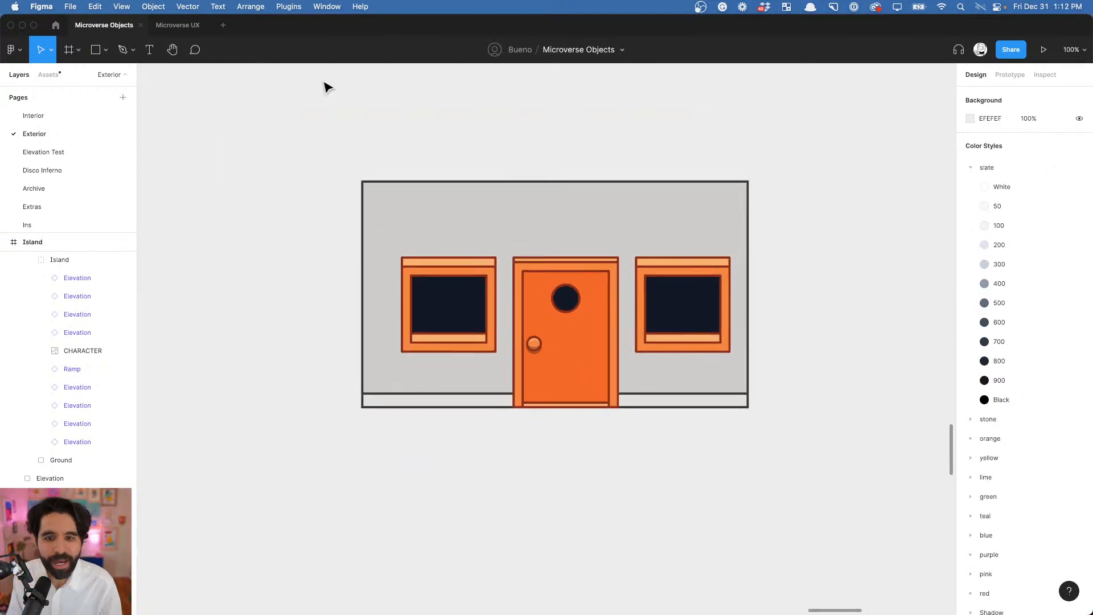
pyautogui.moveTo(307, 137); pyautogui.dragTo(825, 422)
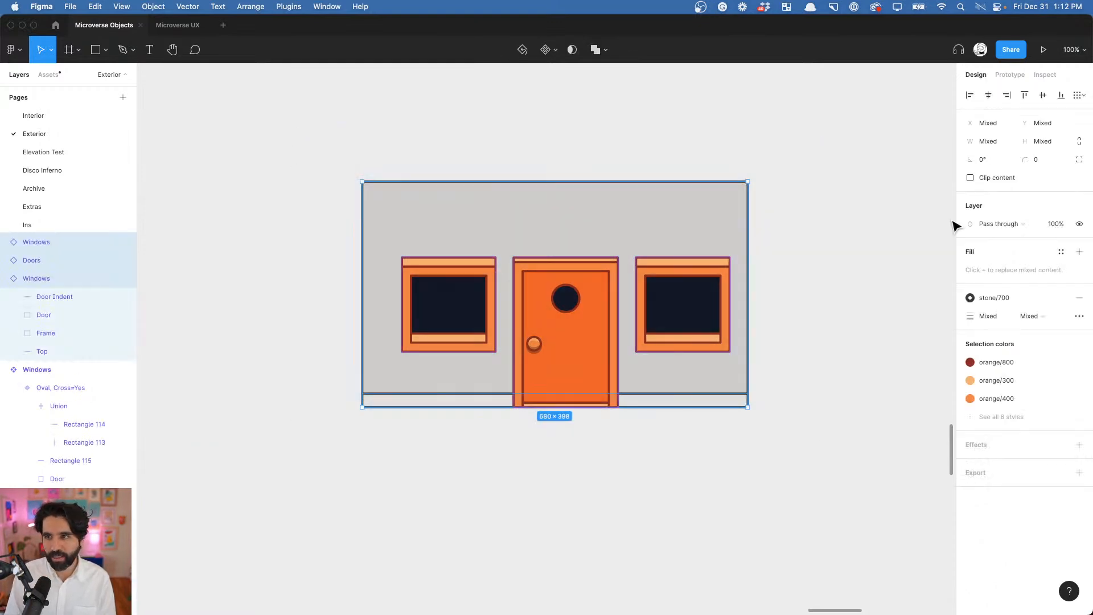
pyautogui.click(988, 95)
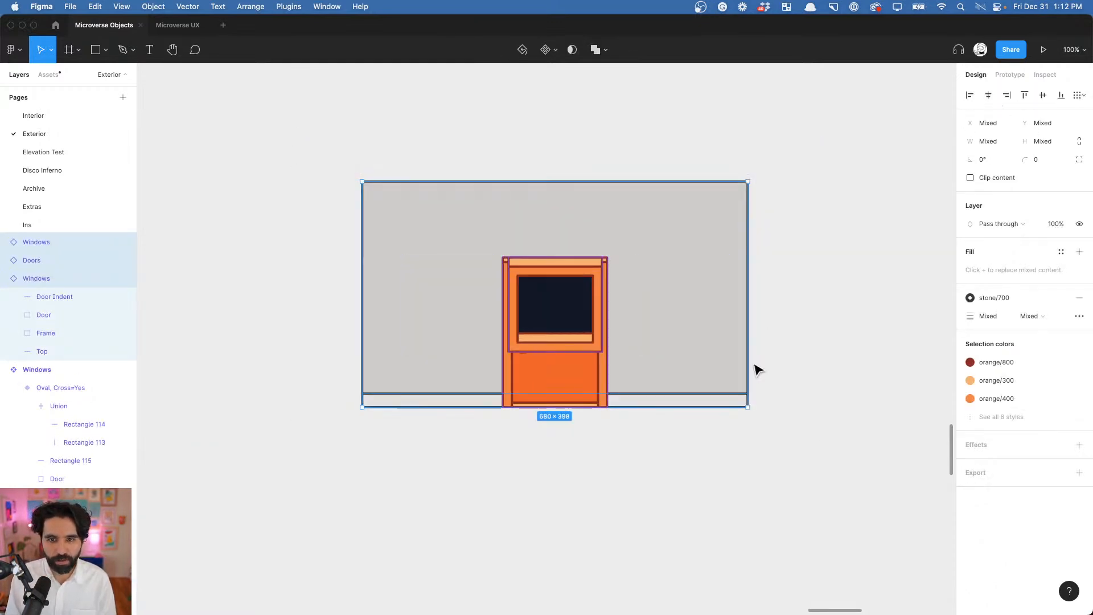
pyautogui.hotkey('ctrl', 'z')
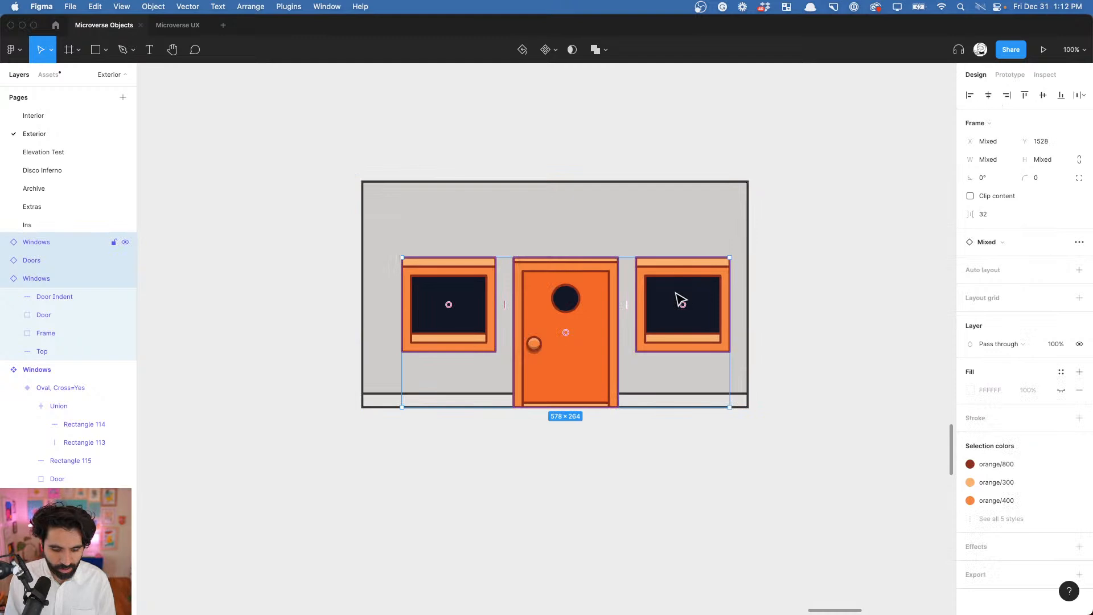
# - Wrap the door and both windows in an auto layout frame and center it horizontally on the wall
pyautogui.hotkey('shift', 'a')
pyautogui.moveTo(324, 150); pyautogui.dragTo(860, 487)
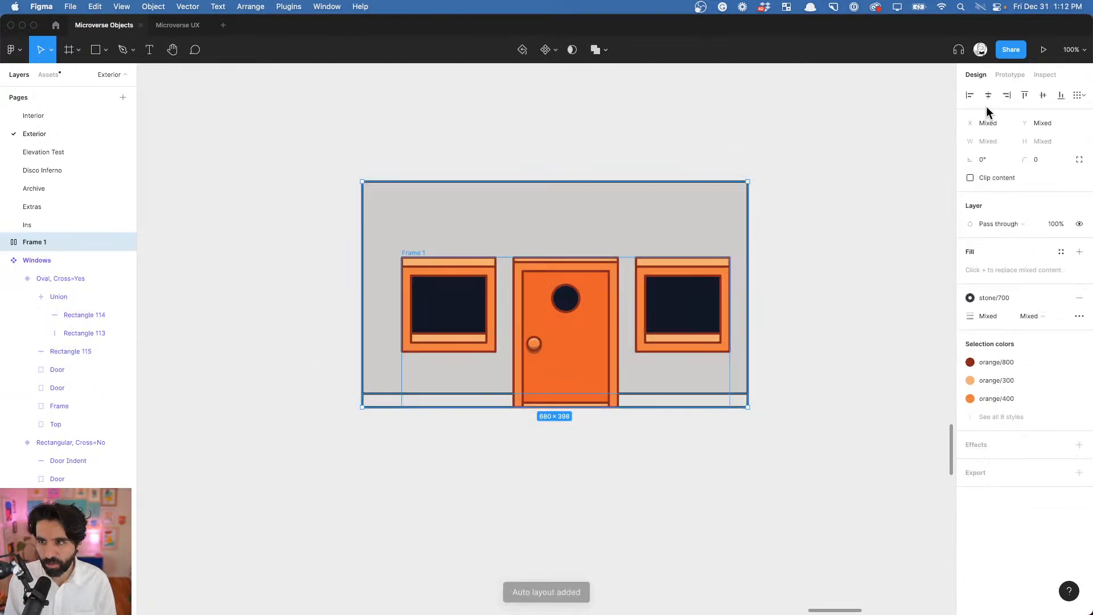
pyautogui.click(988, 95)
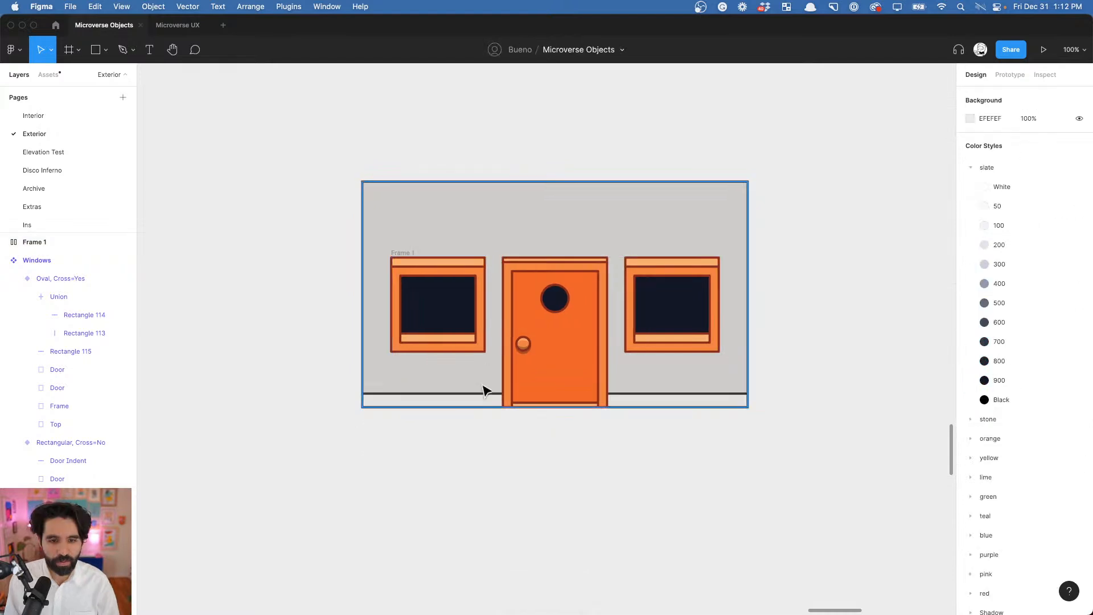
# - Duplicate the wall's base strip and move the copy 8 up
pyautogui.click(458, 400)
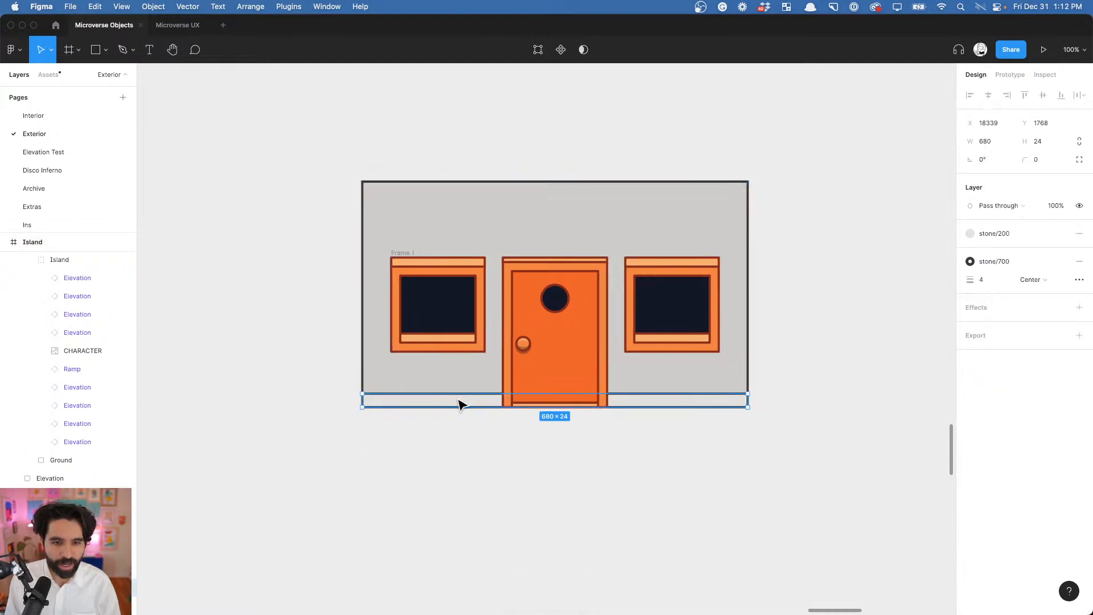
pyautogui.scroll(5, 458, 400)
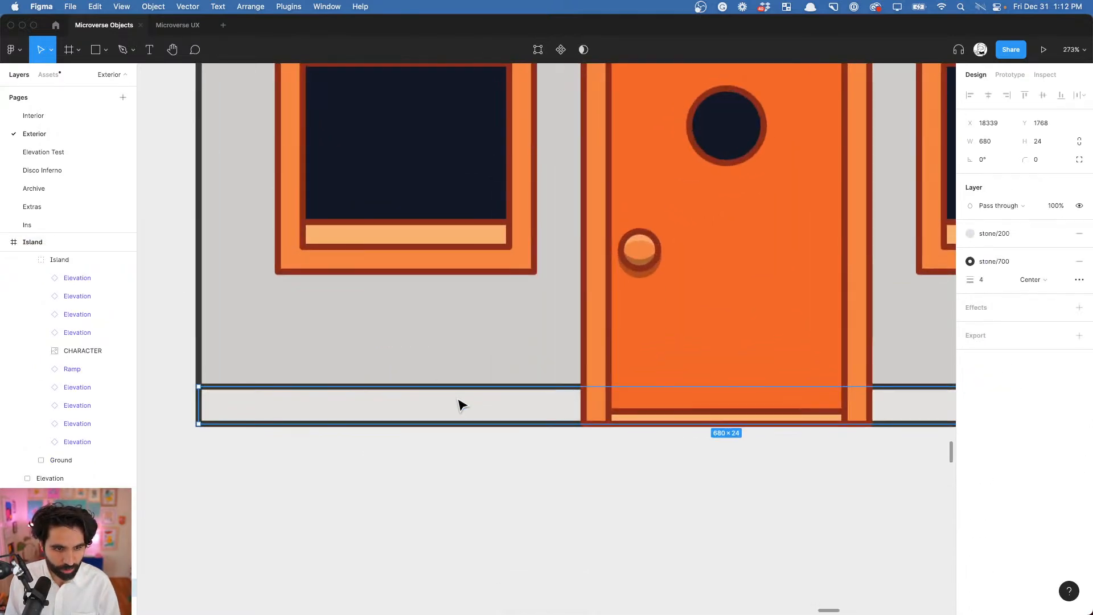
pyautogui.press('super+d')
pyautogui.hotkey('shift', 'Up')
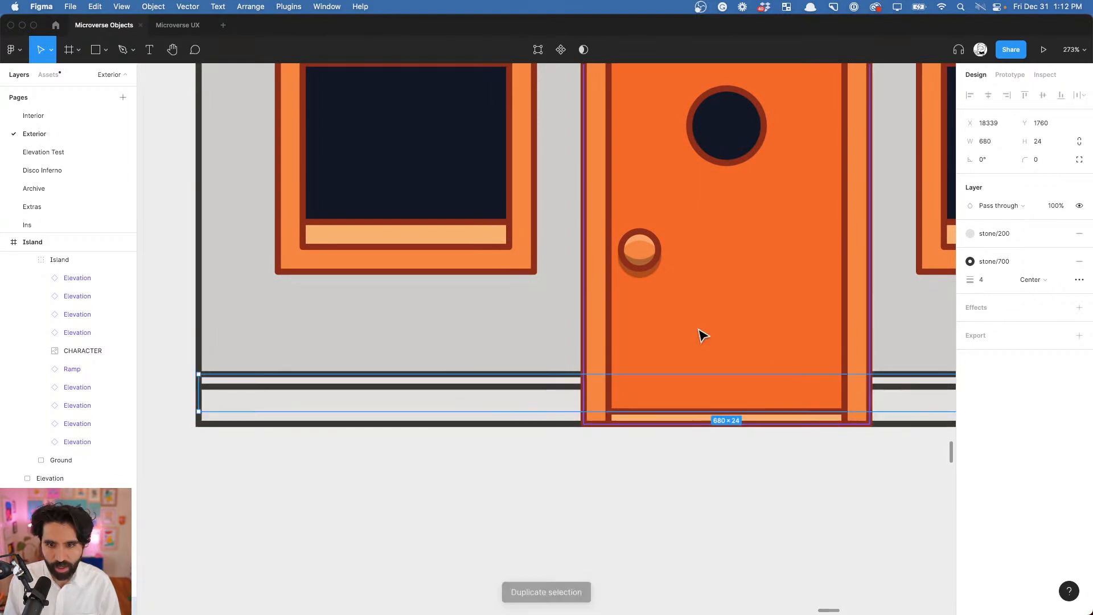
# - Ungroup the auto layout frame around the door and windows, and shift the door slightly down past the wall's base
pyautogui.scroll(-5, 760, 308)
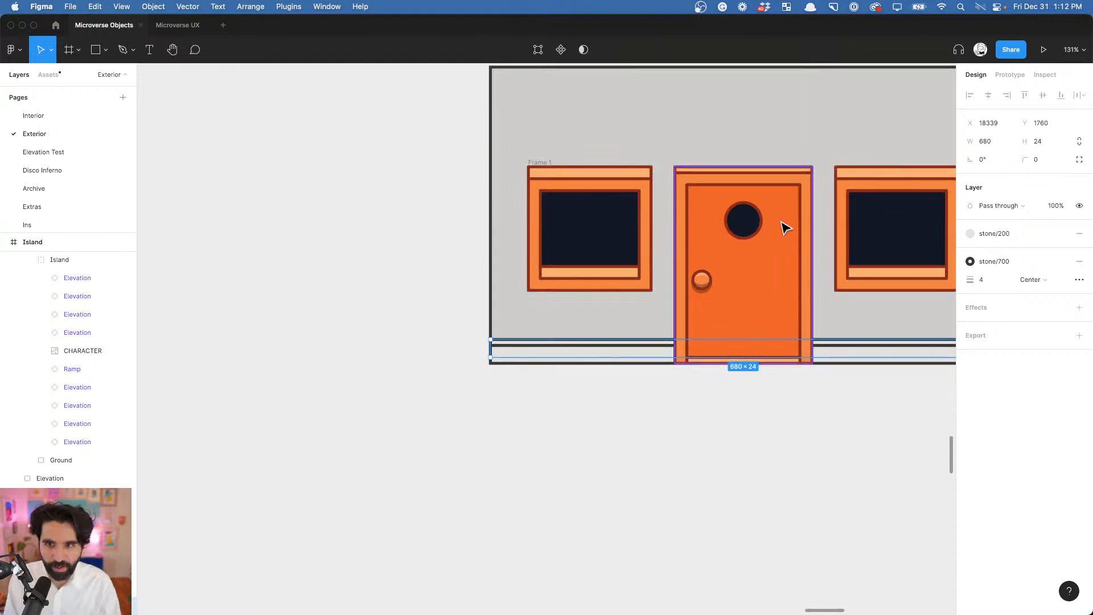
pyautogui.click(629, 429)
pyautogui.click(703, 281)
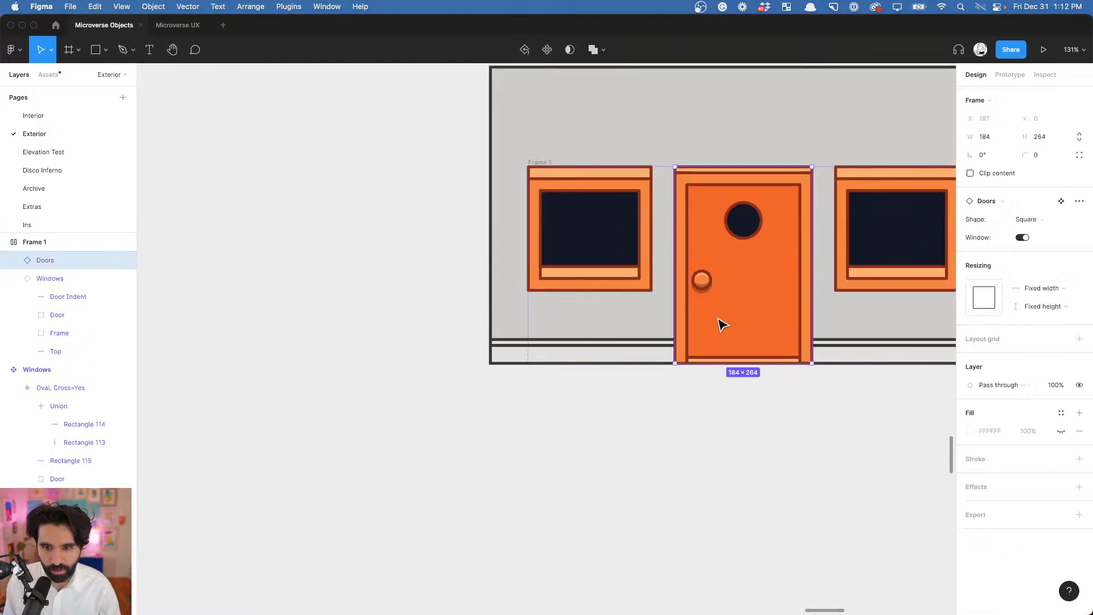
pyautogui.click(564, 506)
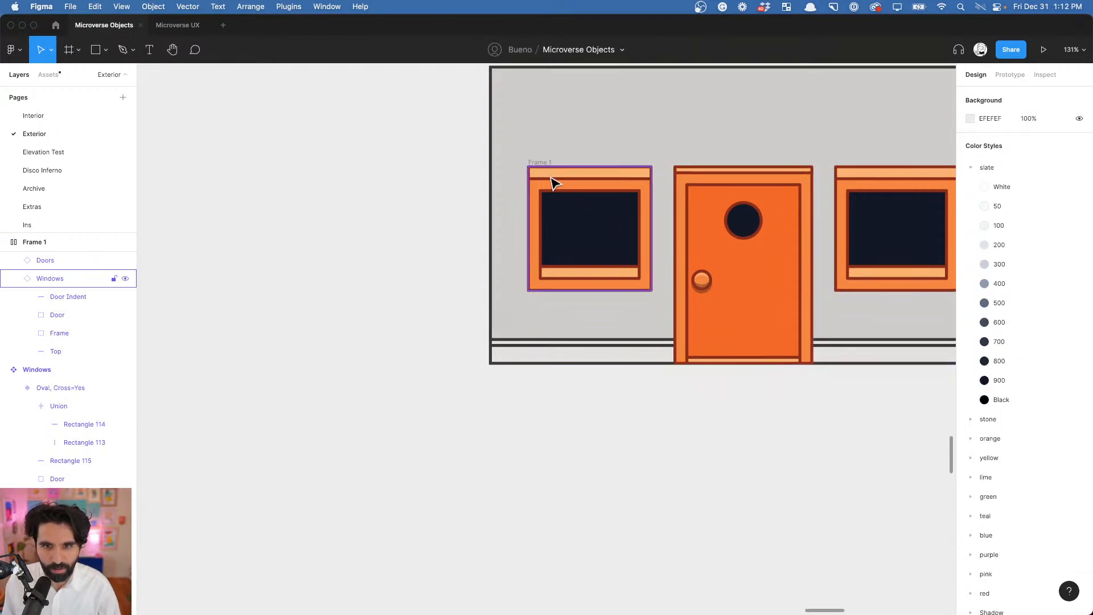
pyautogui.click(540, 168)
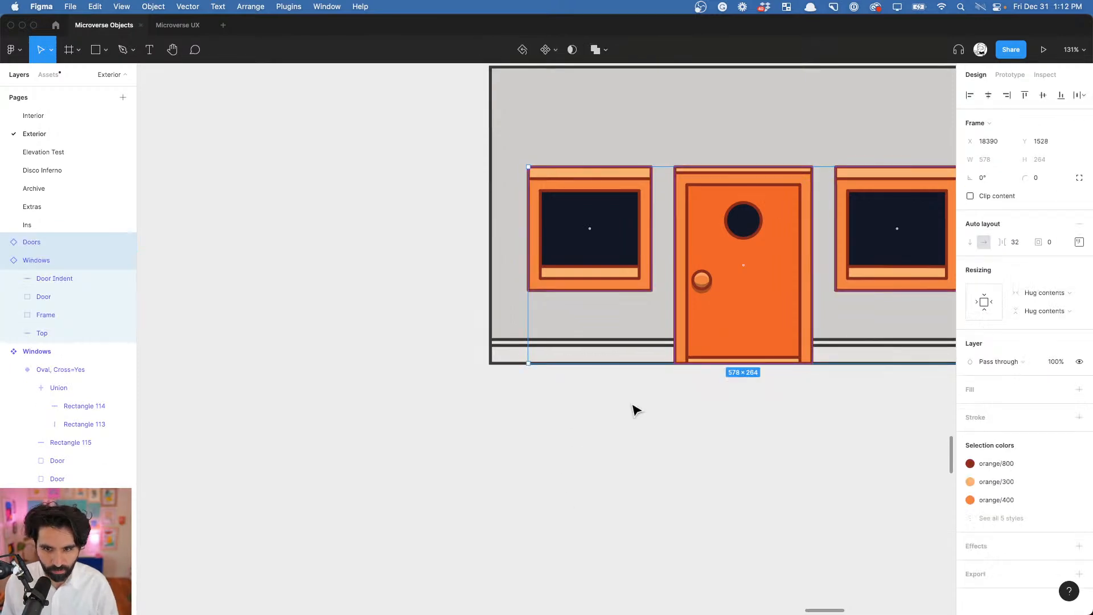
pyautogui.moveTo(759, 320); pyautogui.dragTo(759, 320)
pyautogui.click(741, 433)
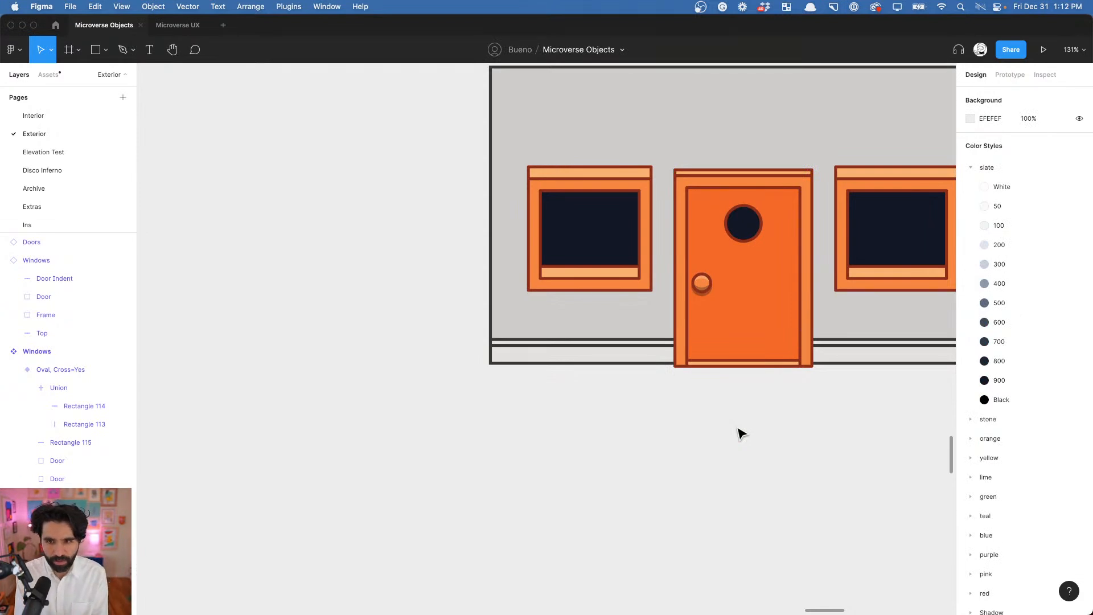
# - In the square, windowless Doors variant, shorten the door panel to a height of 188 and raise the door indent to match
pyautogui.scroll(3, 740, 434)
pyautogui.hscroll(3, 740, 434)
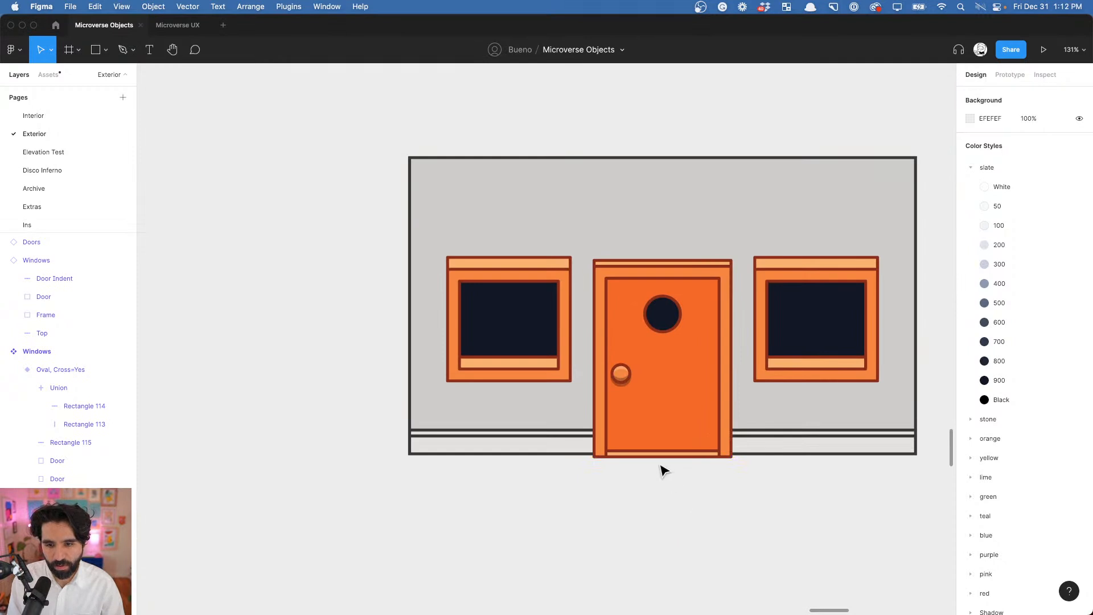
pyautogui.scroll(-5, 662, 464)
pyautogui.hscroll(-3, 663, 464)
pyautogui.scroll(5, 400, 319)
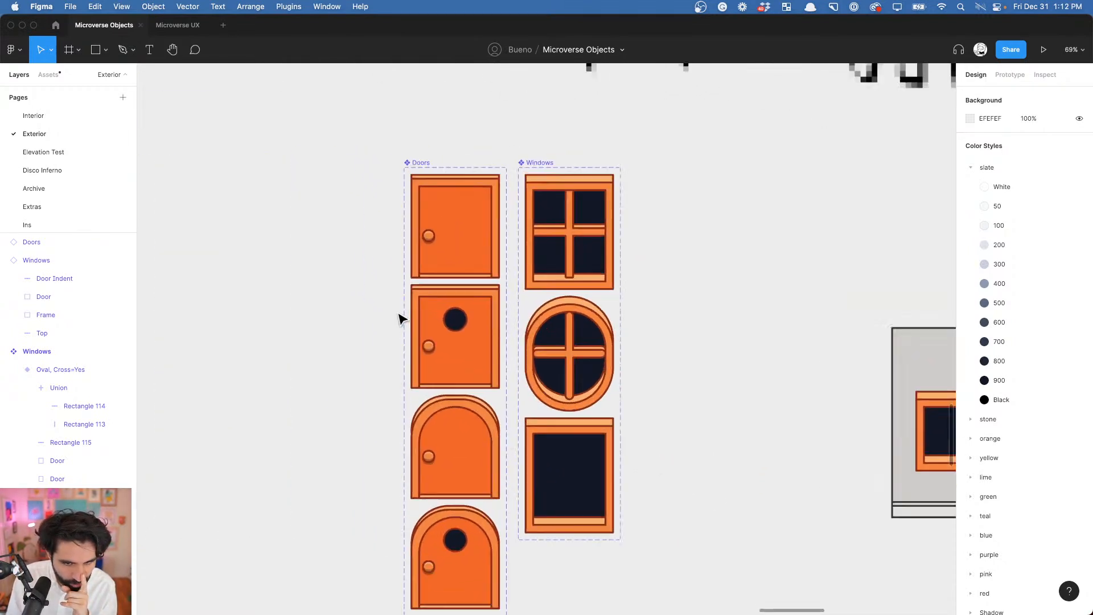
pyautogui.scroll(3, 400, 319)
pyautogui.hscroll(1, 400, 319)
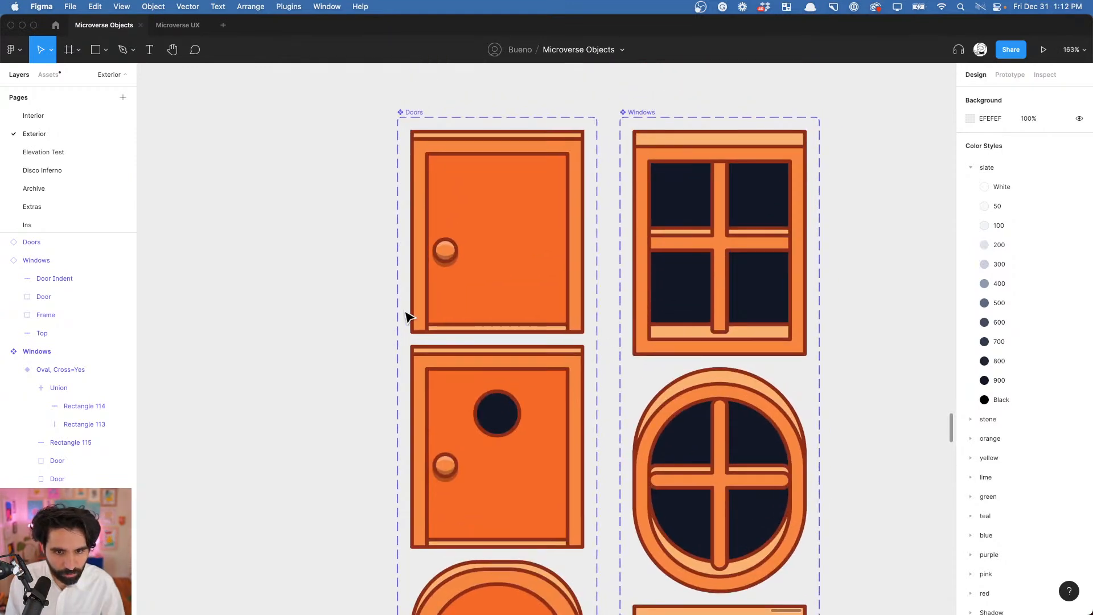
pyautogui.click(462, 332)
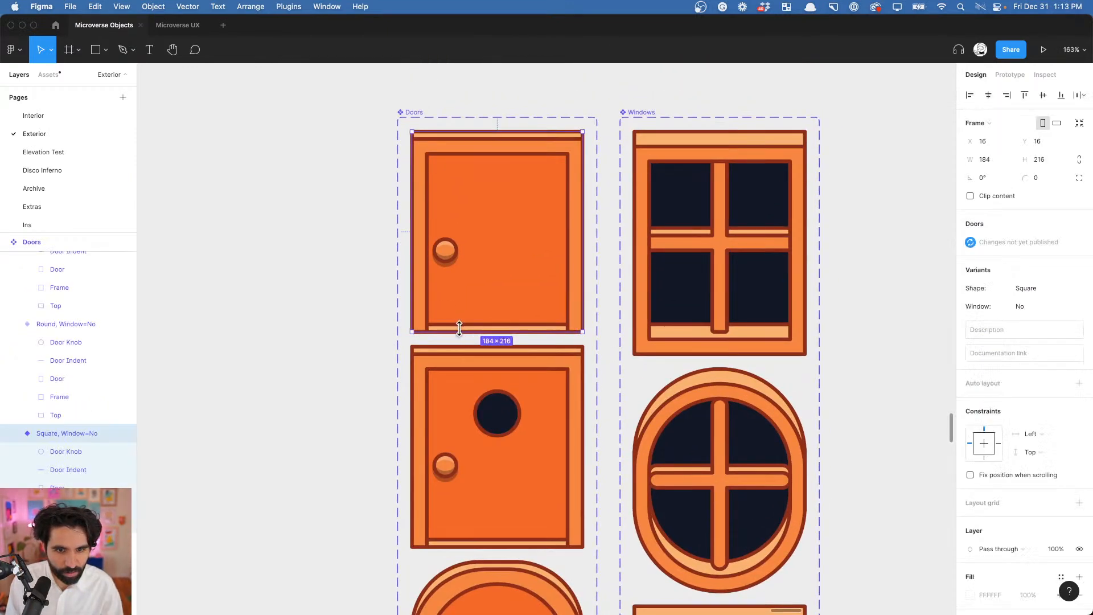
pyautogui.scroll(5, 492, 333)
pyautogui.doubleClick(487, 310)
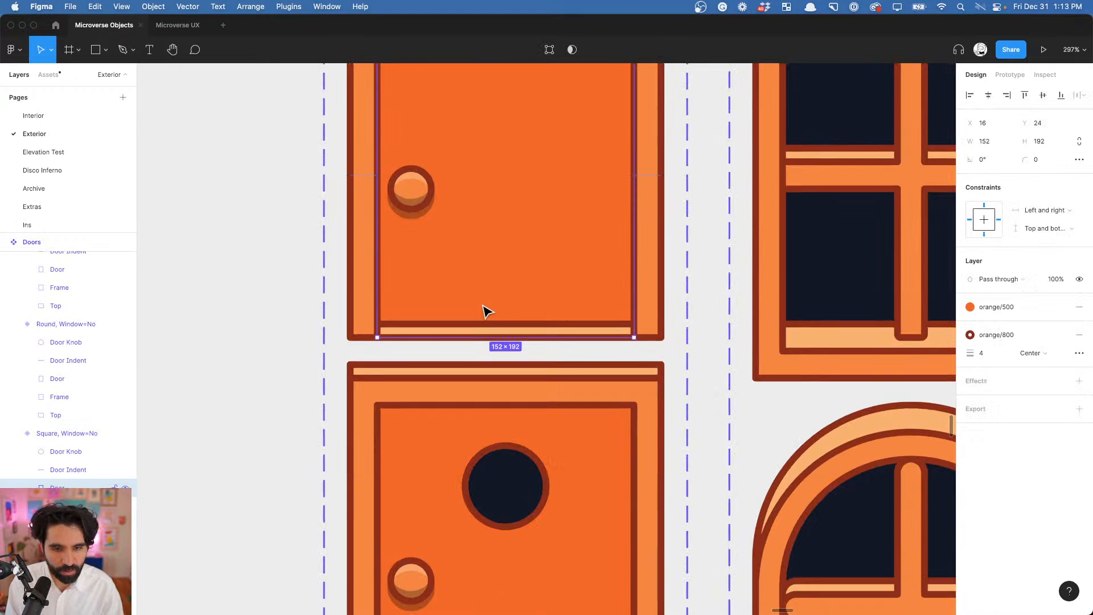
pyautogui.press('super+Up')
pyautogui.press('super+Up')
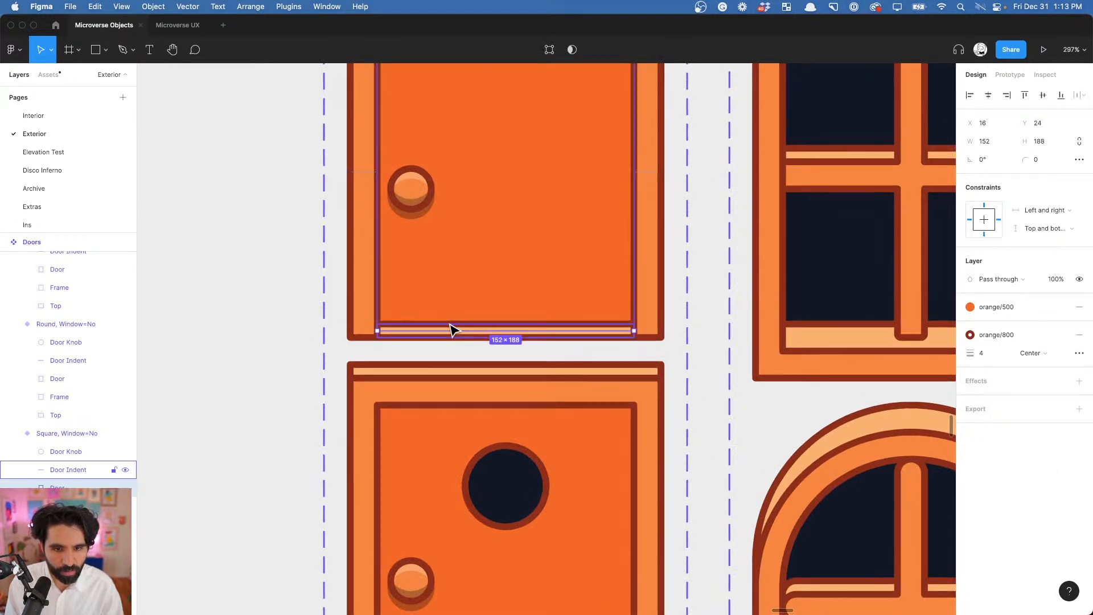
pyautogui.click(453, 329)
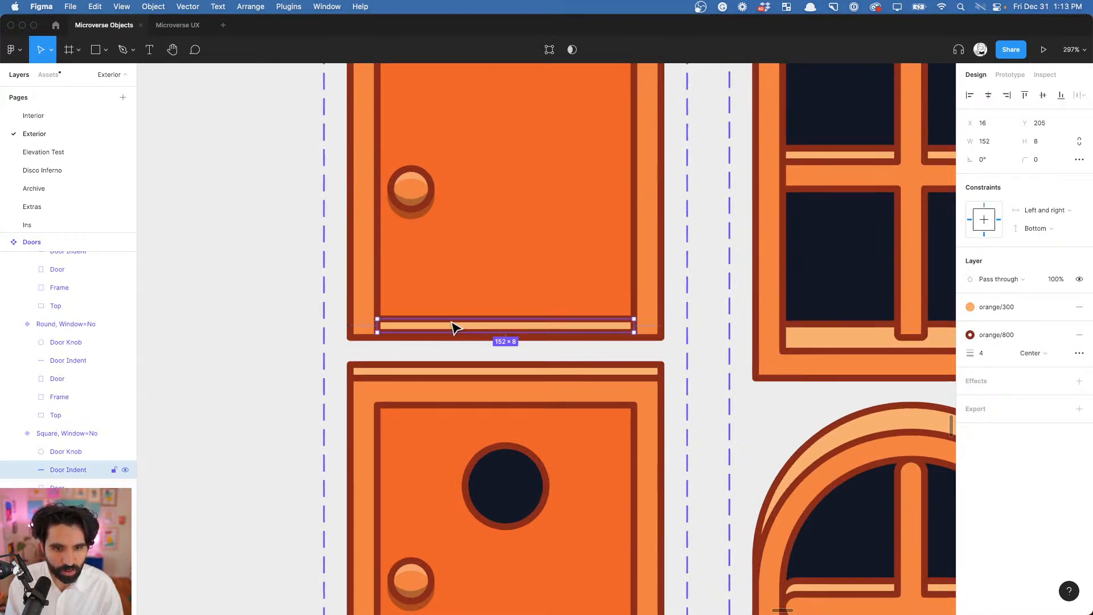
# - Duplicate that variant's frame shape and resize the copy to 152 × 192 so it covers the door opening
pyautogui.click(434, 340)
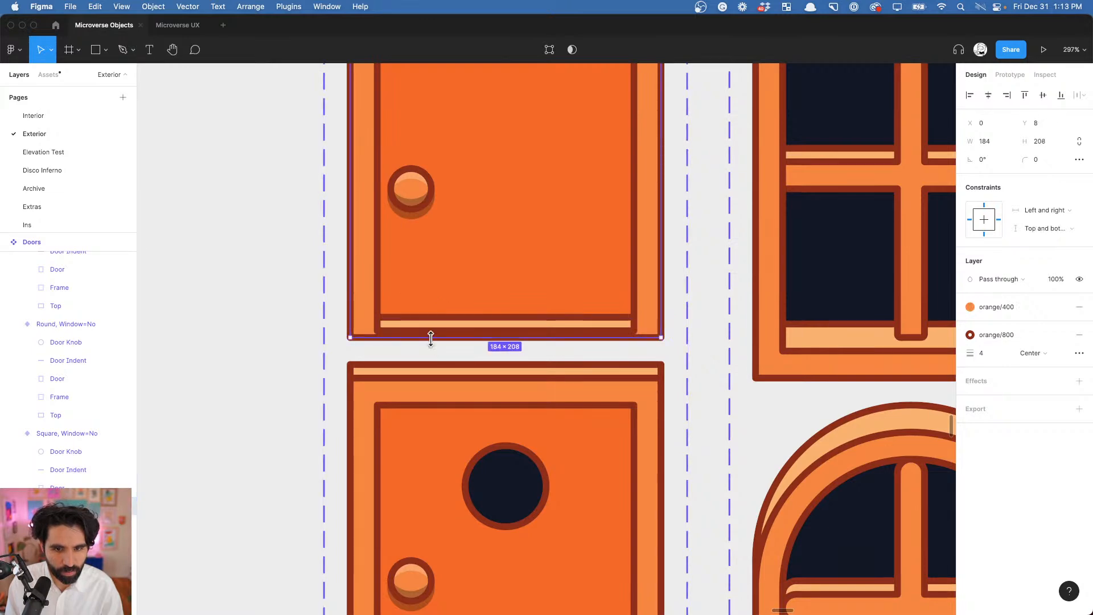
pyautogui.scroll(-5, 431, 338)
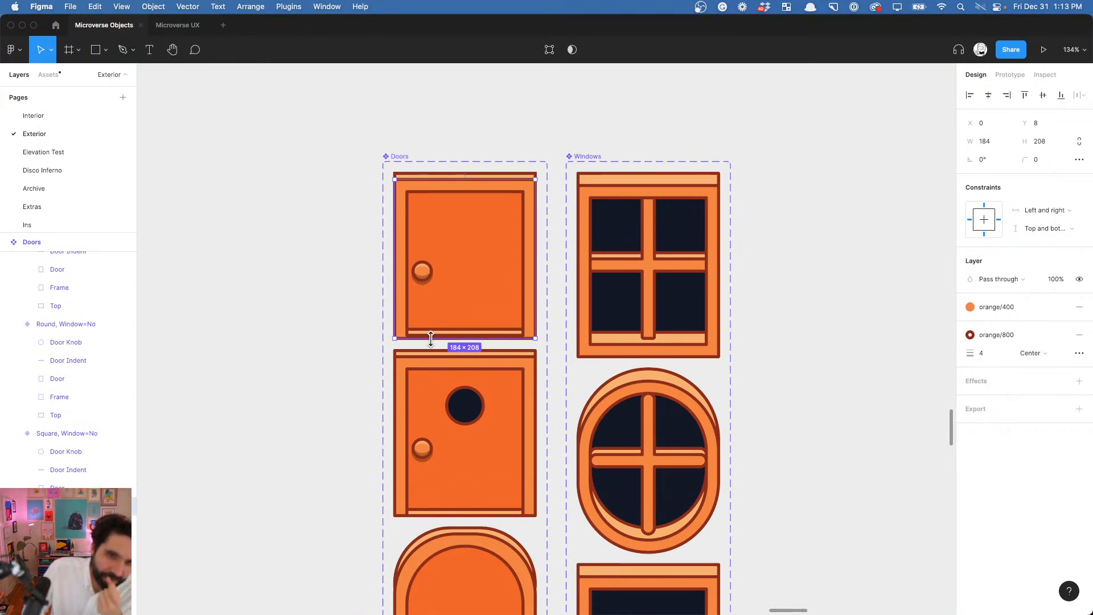
pyautogui.press('super+d')
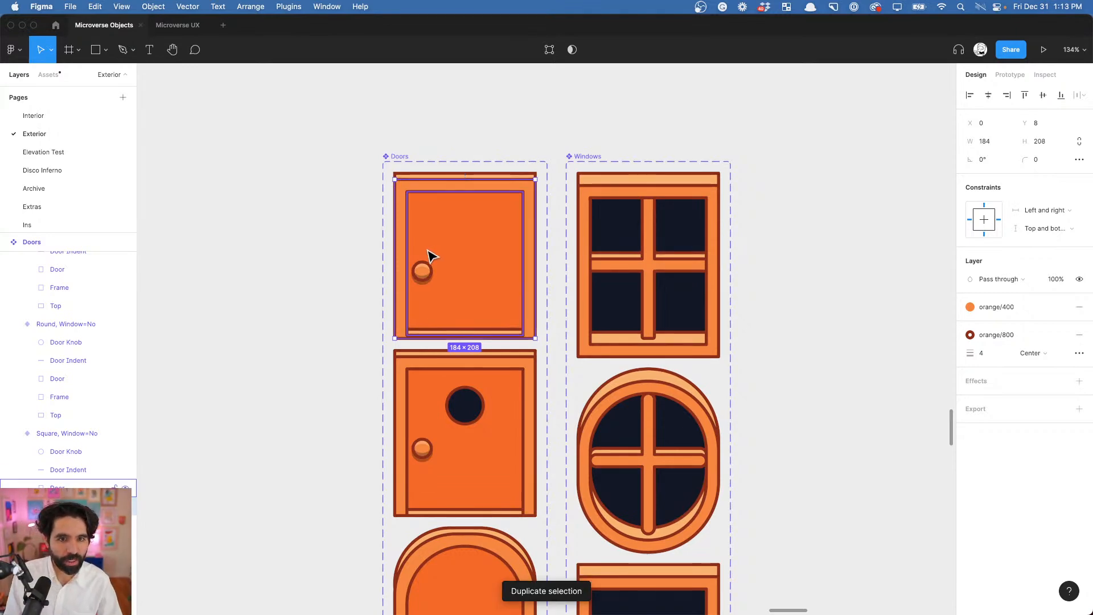
pyautogui.scroll(5, 383, 180)
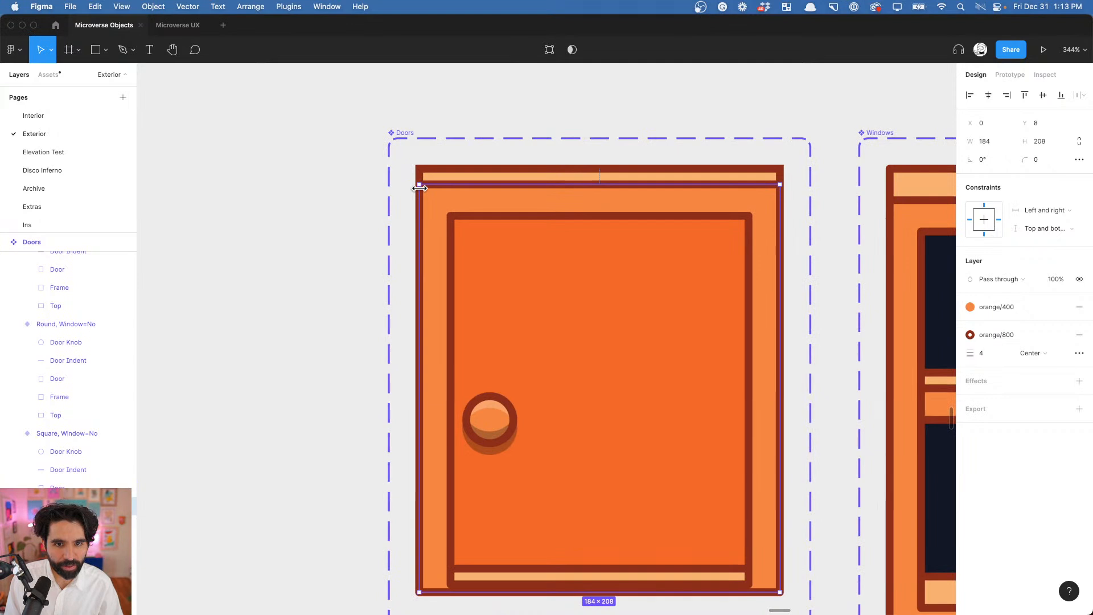
pyautogui.moveTo(419, 188); pyautogui.dragTo(450, 215)
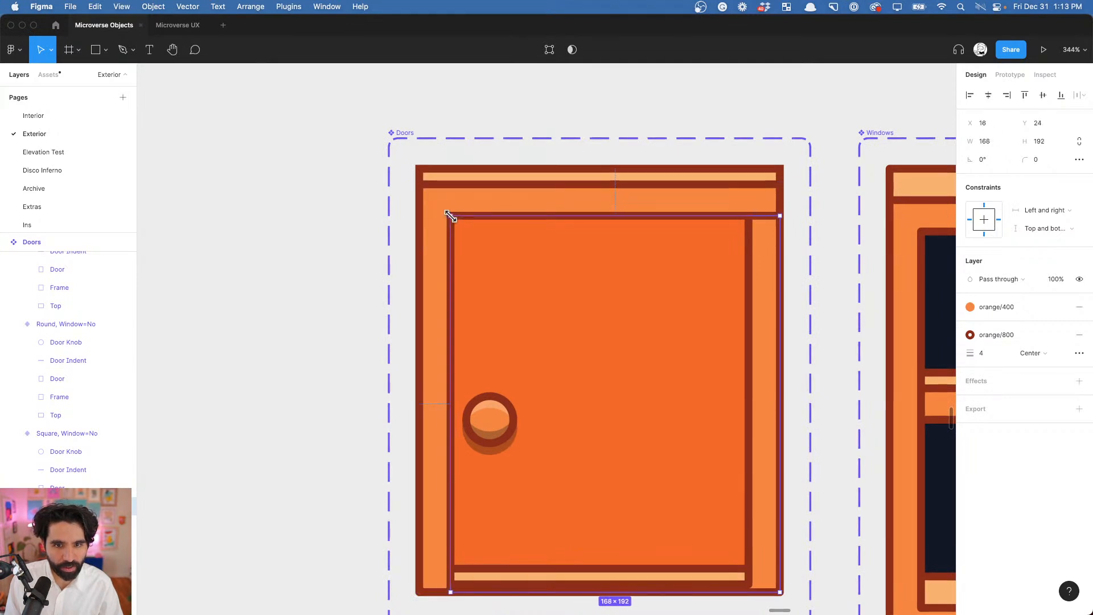
pyautogui.moveTo(777, 294); pyautogui.dragTo(748, 294)
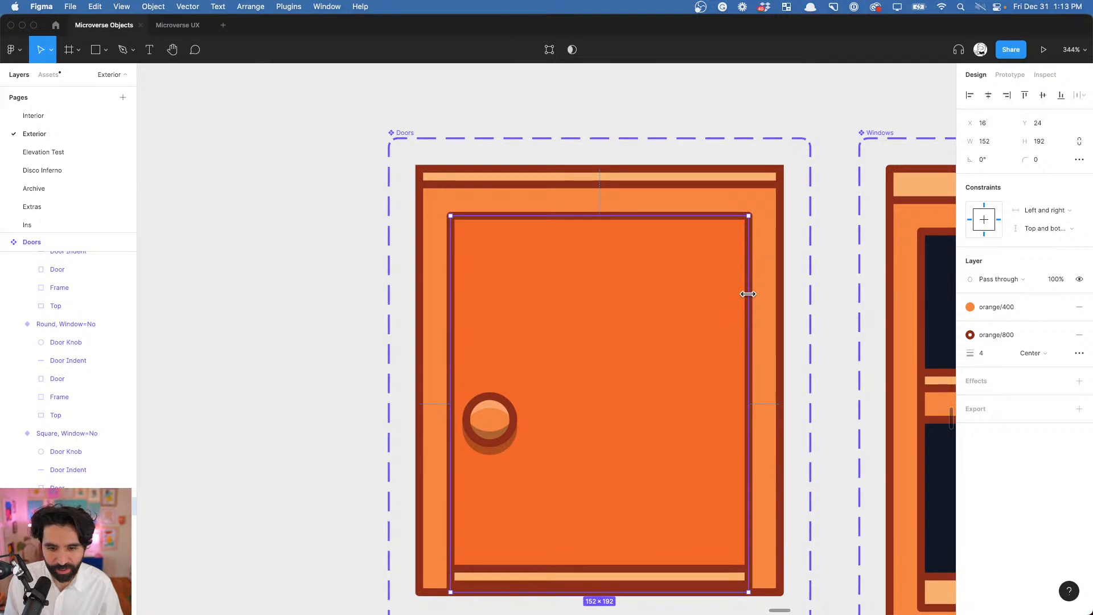
pyautogui.press('super+Up')
pyautogui.press('super+Up')
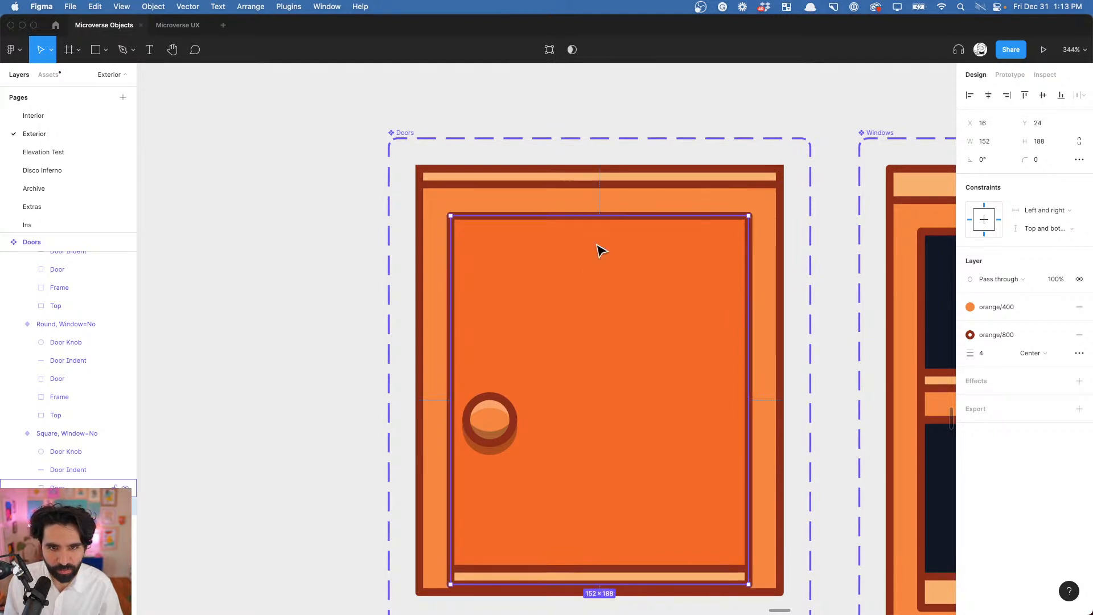
pyautogui.keyDown('shift'); pyautogui.click(595, 200); pyautogui.keyUp('shift')
pyautogui.press('super+z')
pyautogui.press('super+z')
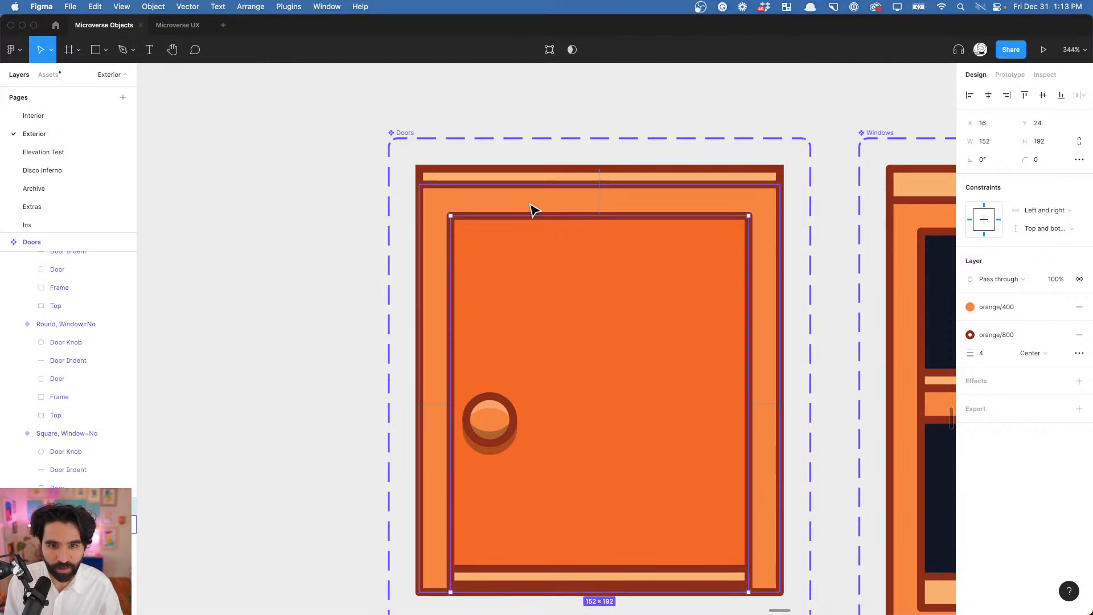
# - Subtract the duplicated opening shape from the variant's door frame
pyautogui.keyDown('shift'); pyautogui.click(534, 211); pyautogui.keyUp('shift')
pyautogui.click(581, 50)
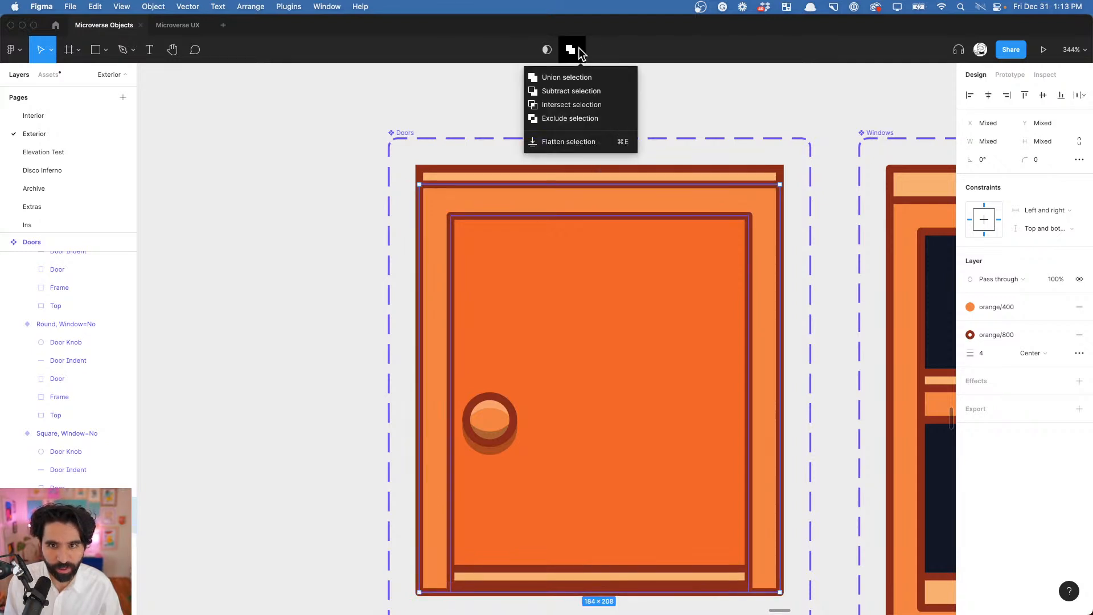
pyautogui.click(587, 93)
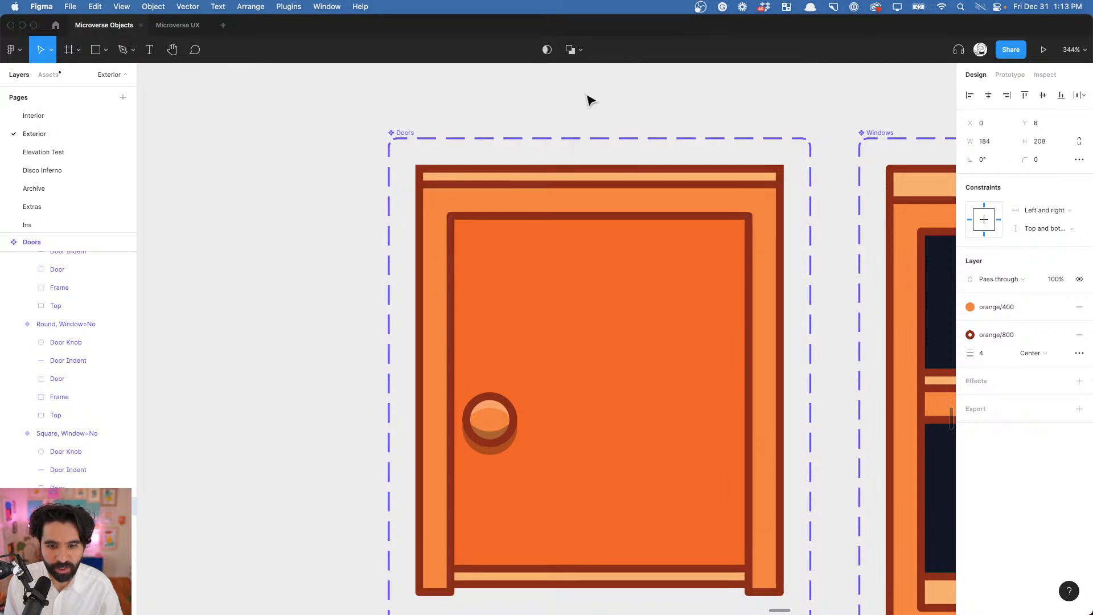
# - Delete the door indent strip along the bottom of the square, windowless Doors variant
pyautogui.scroll(-5, 589, 101)
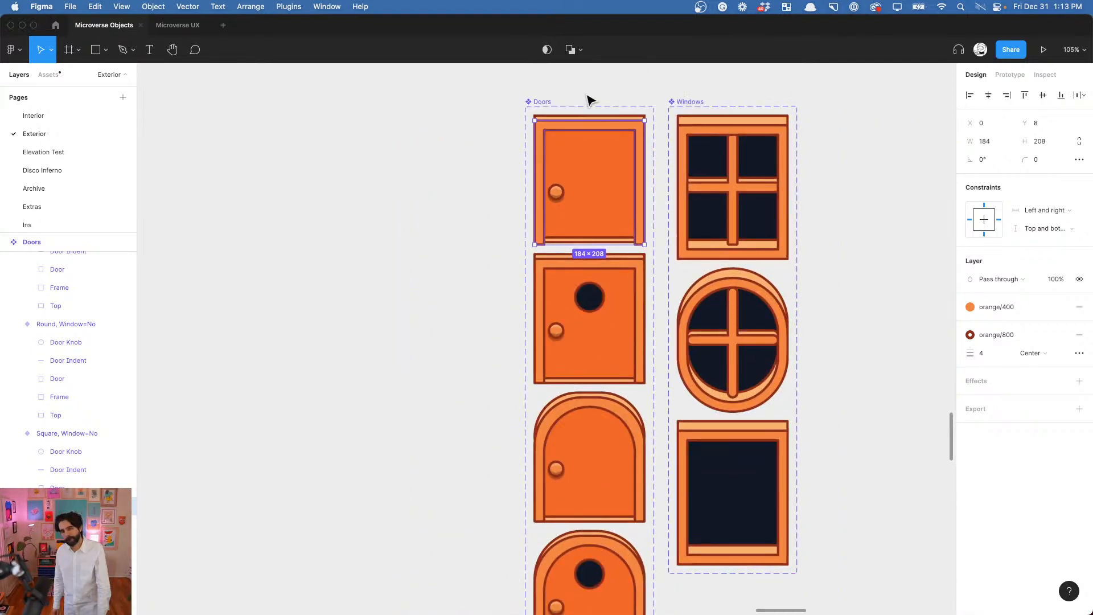
pyautogui.click(381, 244)
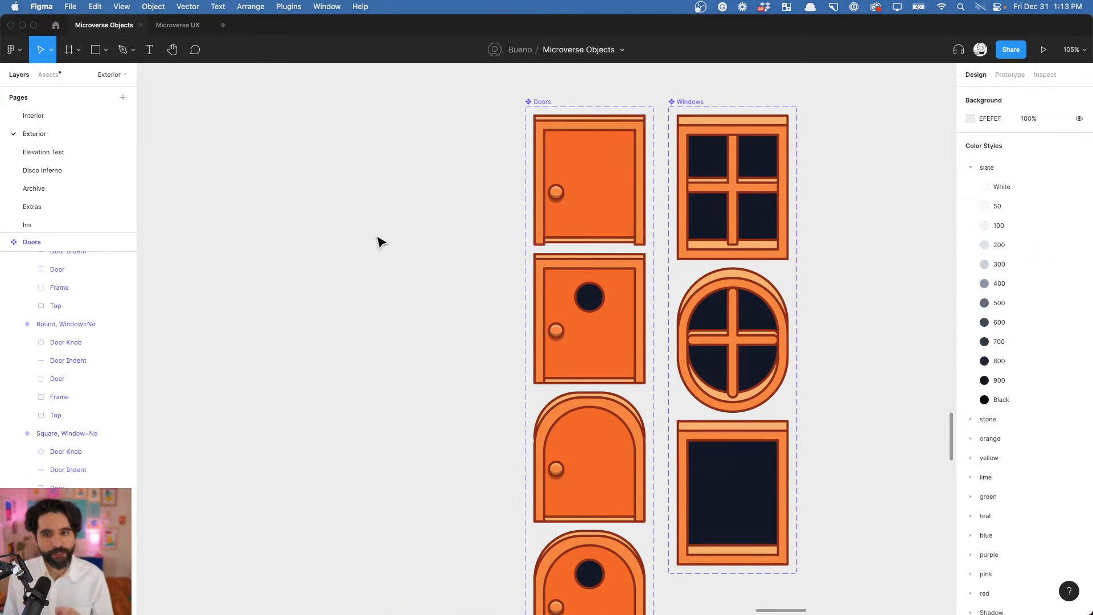
pyautogui.scroll(5, 577, 242)
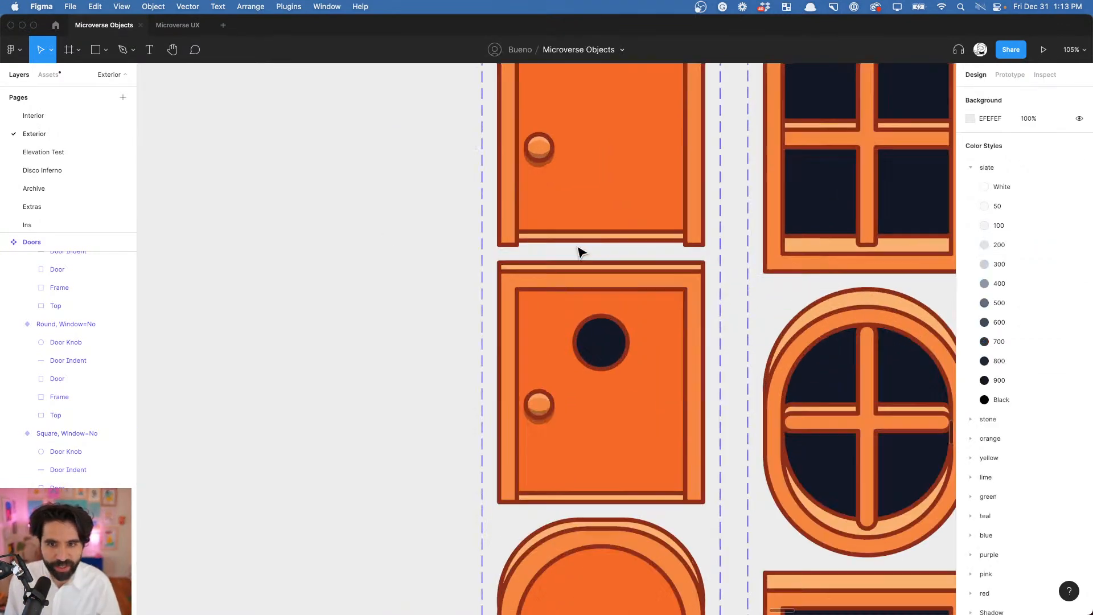
pyautogui.click(571, 232)
pyautogui.press('Escape')
pyautogui.scroll(-5, 570, 232)
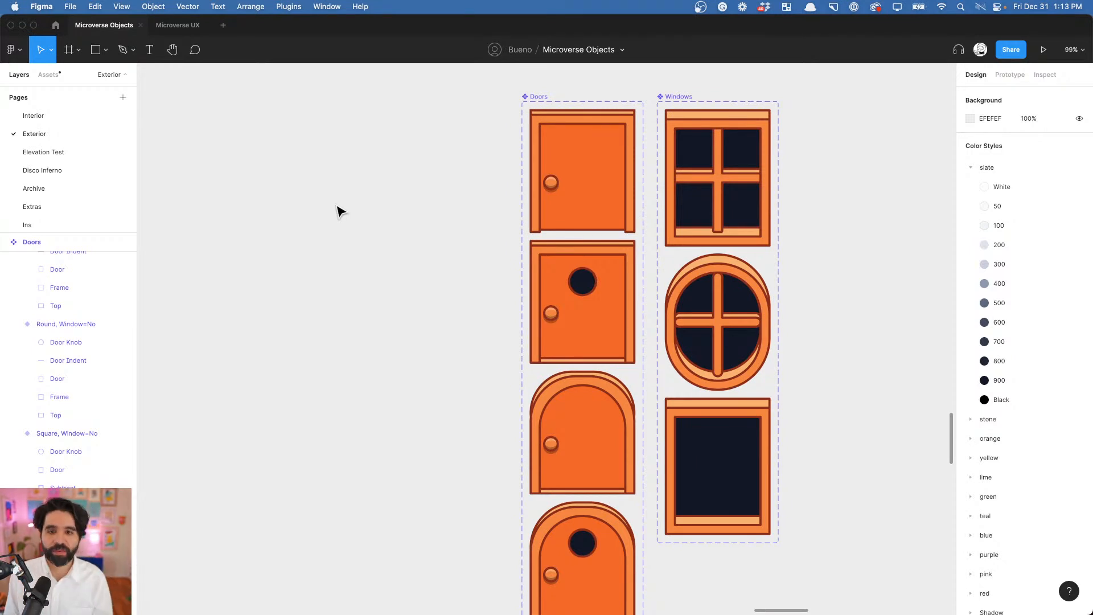
# - Duplicate the square, windowless variant inside the Doors component set
pyautogui.hscroll(2, 337, 213)
pyautogui.scroll(1, 337, 212)
pyautogui.click(551, 184)
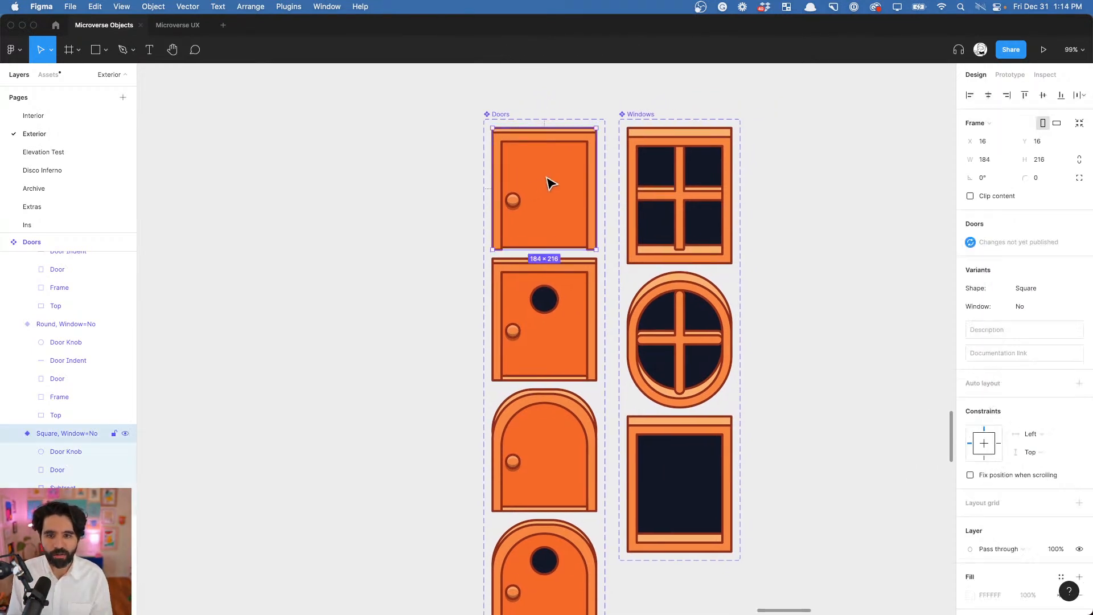
pyautogui.scroll(-5, 550, 183)
pyautogui.hscroll(5, 550, 184)
pyautogui.scroll(-3, 550, 184)
pyautogui.scroll(3, 484, 111)
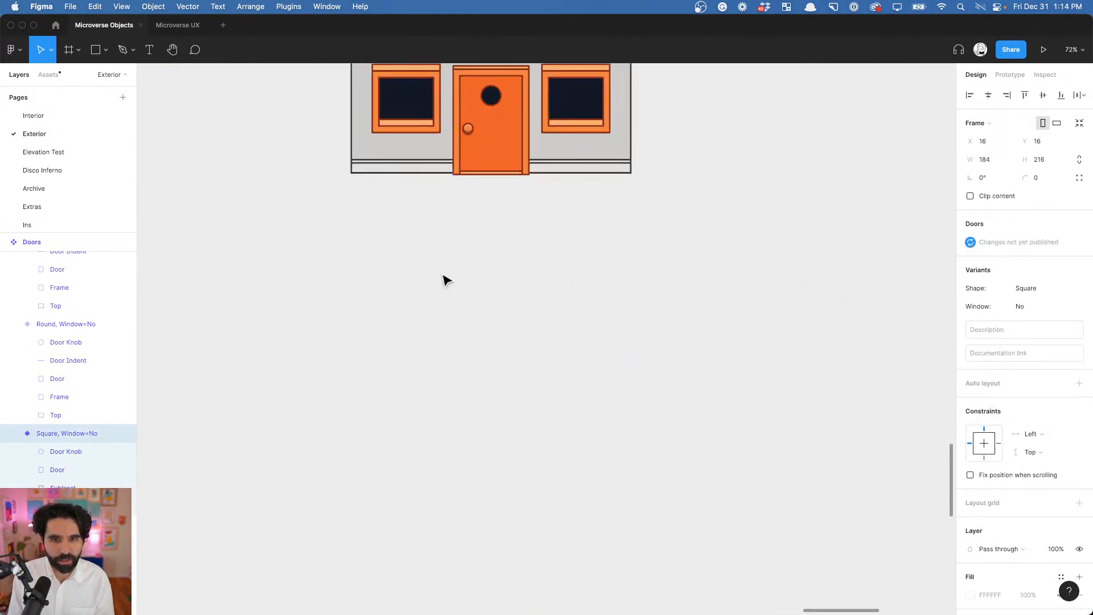
pyautogui.scroll(5, 446, 280)
pyautogui.hscroll(-6, 446, 280)
pyautogui.scroll(-1, 446, 281)
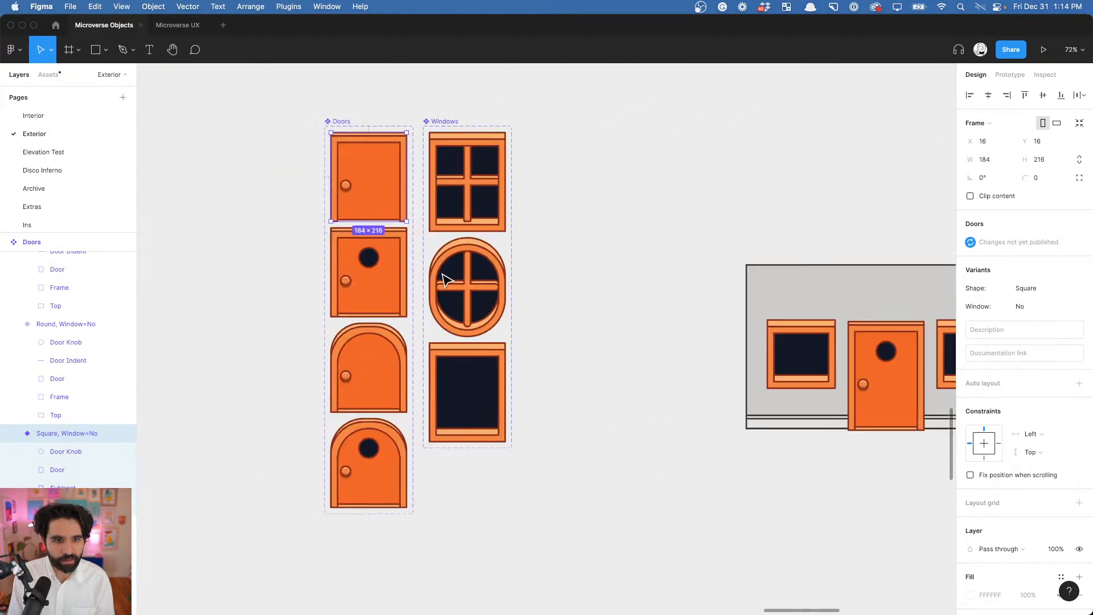
pyautogui.scroll(-1, 443, 275)
pyautogui.hscroll(-1, 443, 275)
pyautogui.click(264, 238)
pyautogui.click(386, 171)
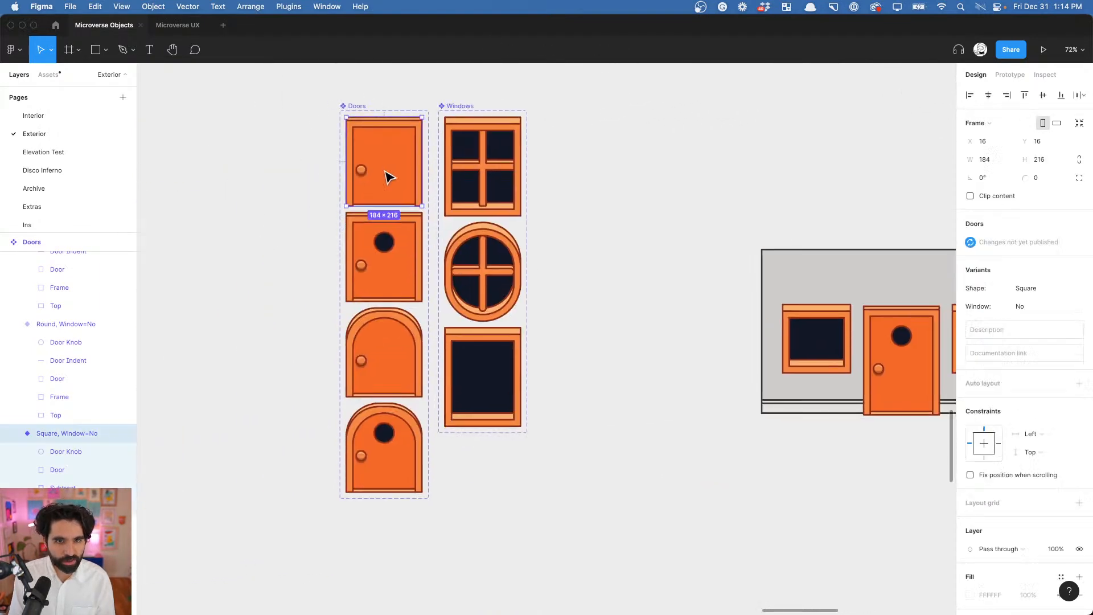
pyautogui.press('super+d')
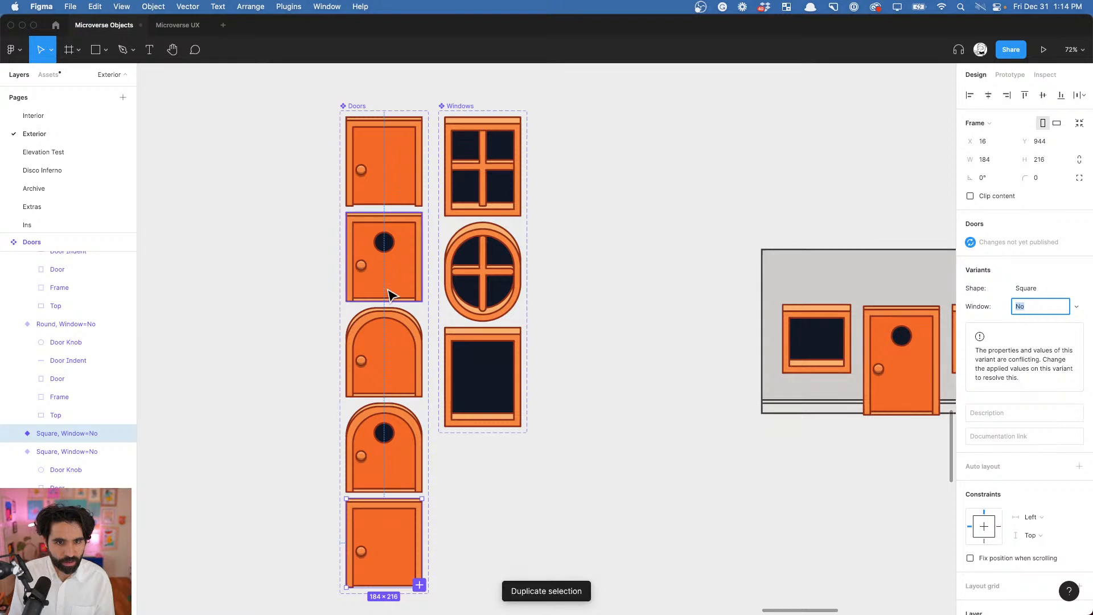
# - Copy the round window from the original square, windowed variant into the duplicated door variant
pyautogui.keyDown('super'); pyautogui.click(385, 243); pyautogui.keyUp('super')
pyautogui.press('super+c')
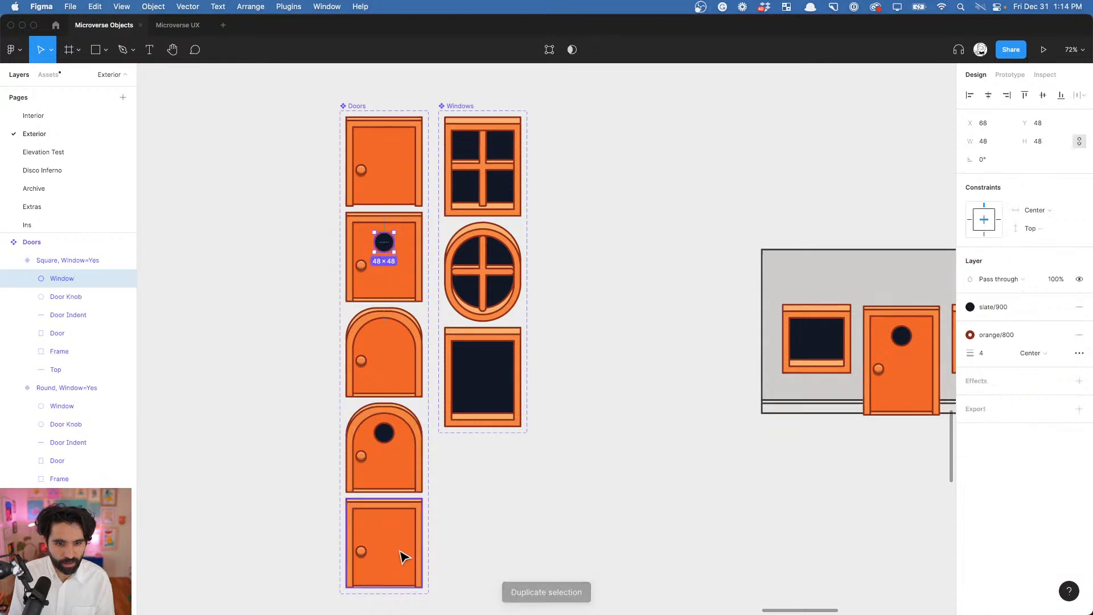
pyautogui.click(401, 555)
pyautogui.press('super+v')
# - Delete the original square, windowed Doors variant and set the duplicated variant's Window property to Yes
pyautogui.click(407, 276)
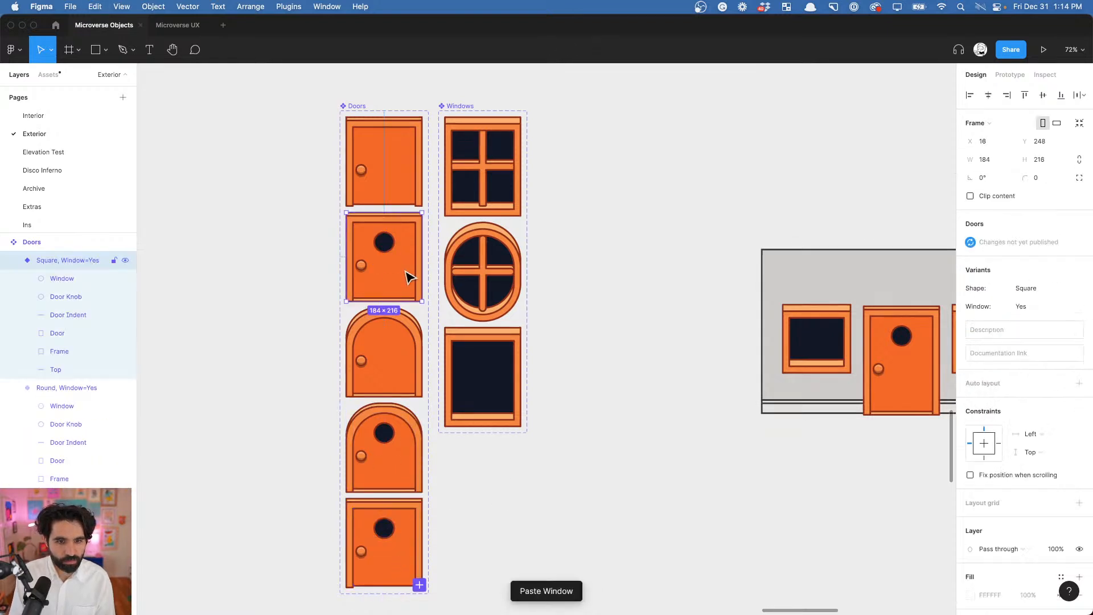
pyautogui.press('Delete')
pyautogui.click(383, 533)
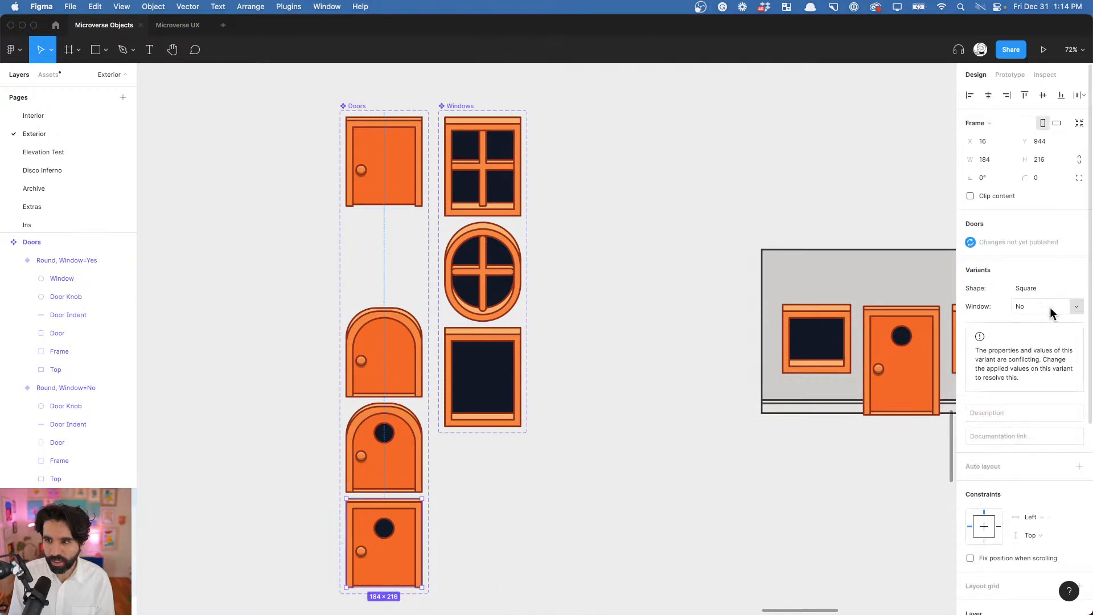
pyautogui.click(1076, 306)
pyautogui.click(1076, 321)
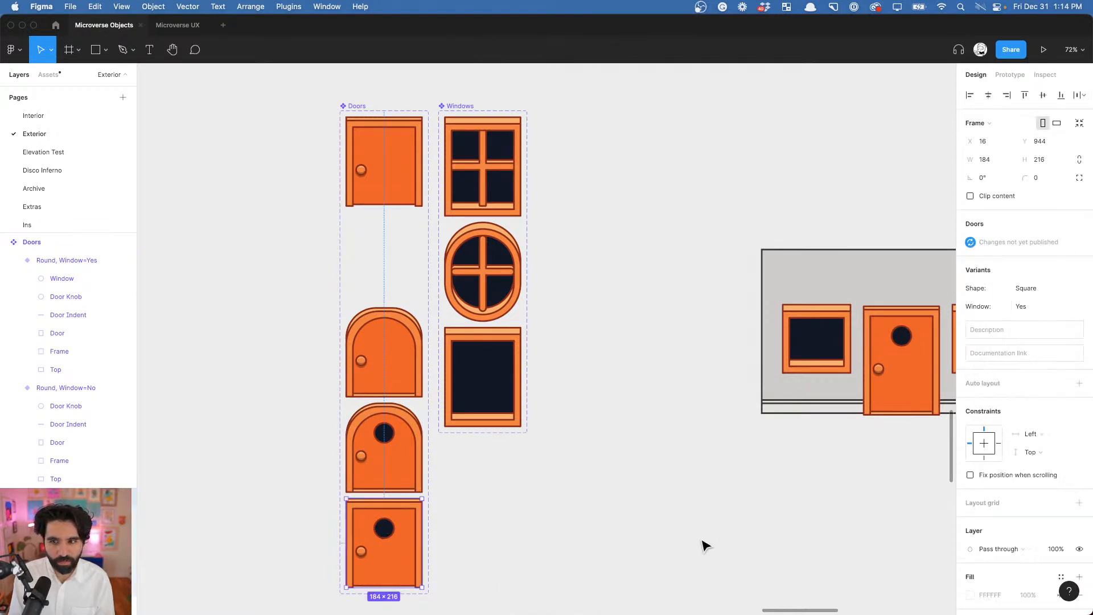
pyautogui.click(705, 541)
# - Replace the house's door, whose variant is missing, with an instance of the new square, windowed Doors variant
pyautogui.hscroll(5, 705, 541)
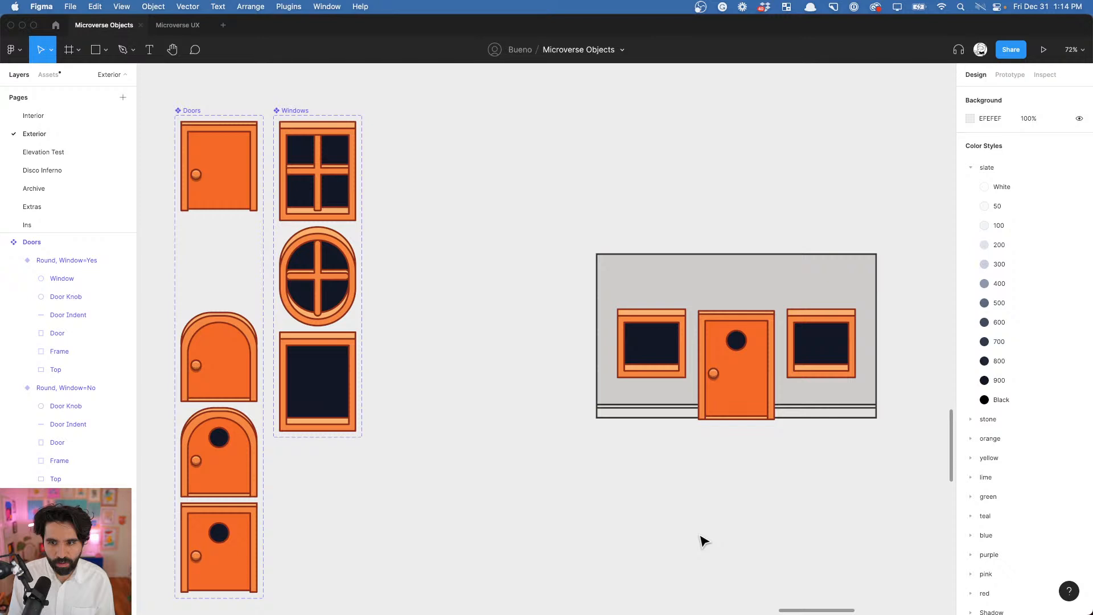
pyautogui.click(734, 370)
pyautogui.click(1001, 225)
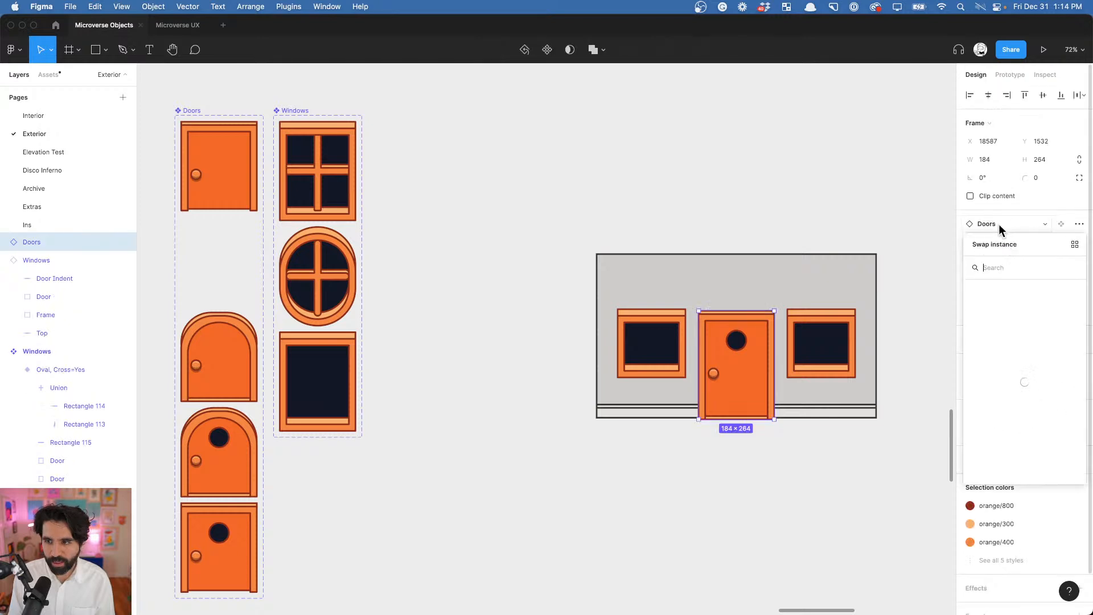
pyautogui.click(998, 223)
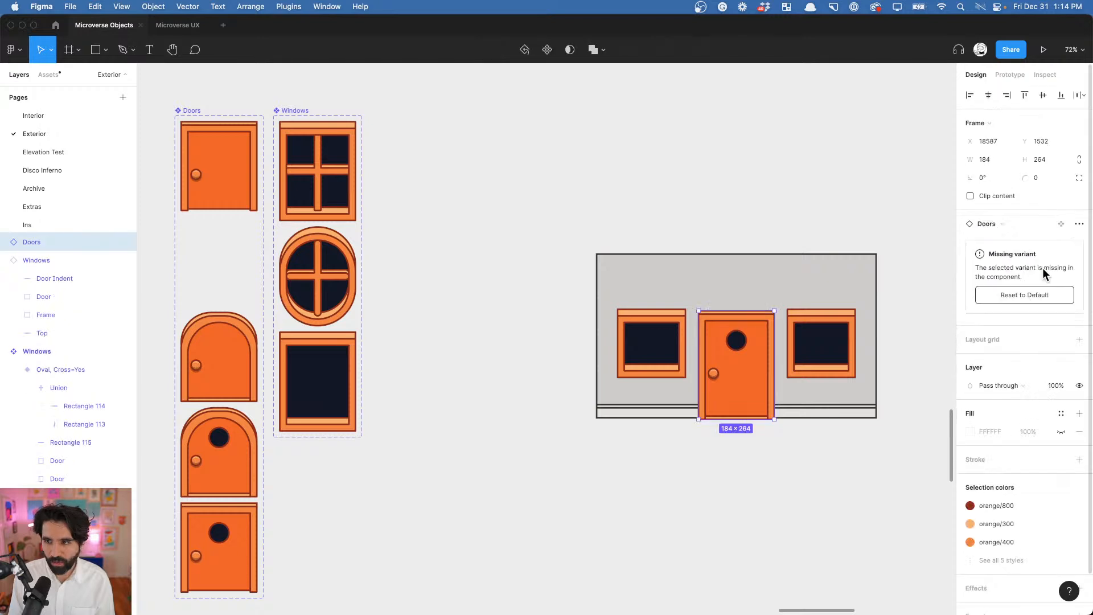
pyautogui.click(518, 532)
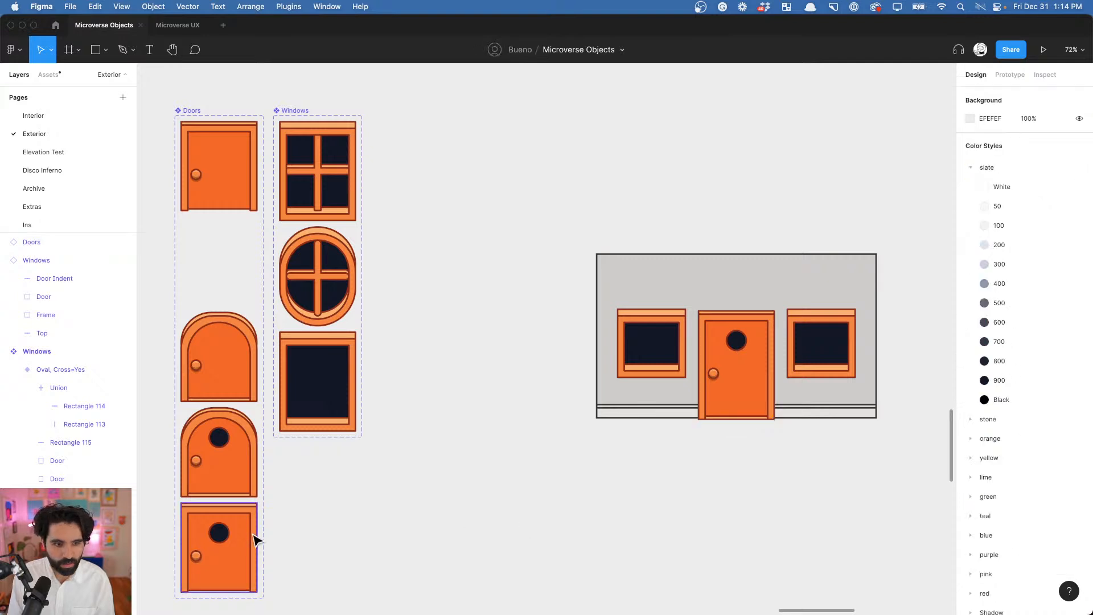
pyautogui.click(254, 537)
pyautogui.click(756, 356)
pyautogui.press('super+v')
pyautogui.press('Tab')
pyautogui.press('Delete')
pyautogui.click(755, 356)
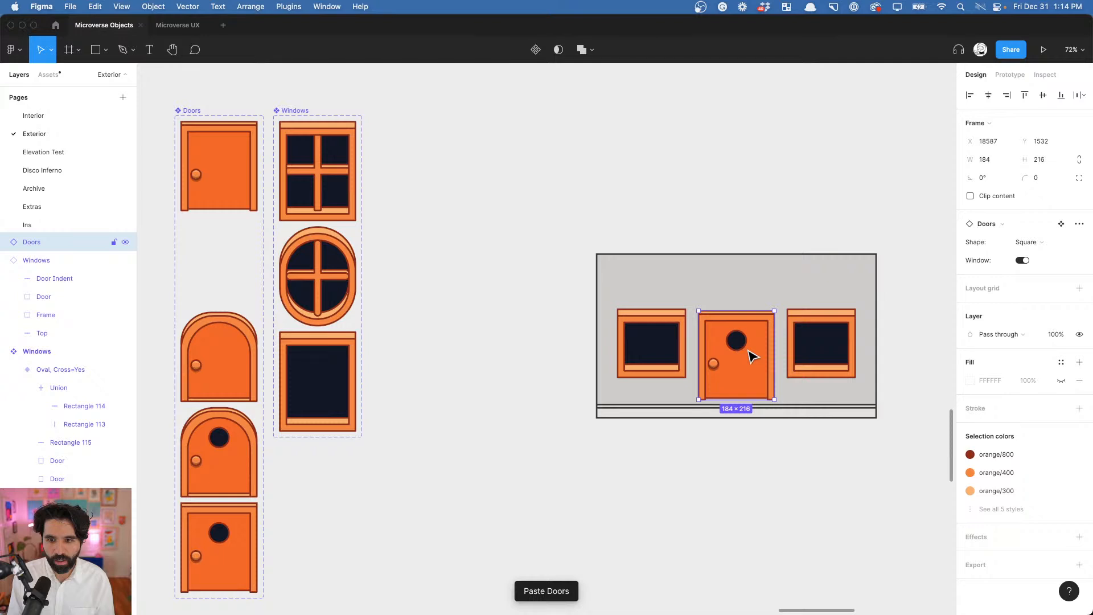
# - Shorten the square, windowless variant's bounding frame to a height of 212 so the door frame's feet extend below it
pyautogui.scroll(2, 152, 476)
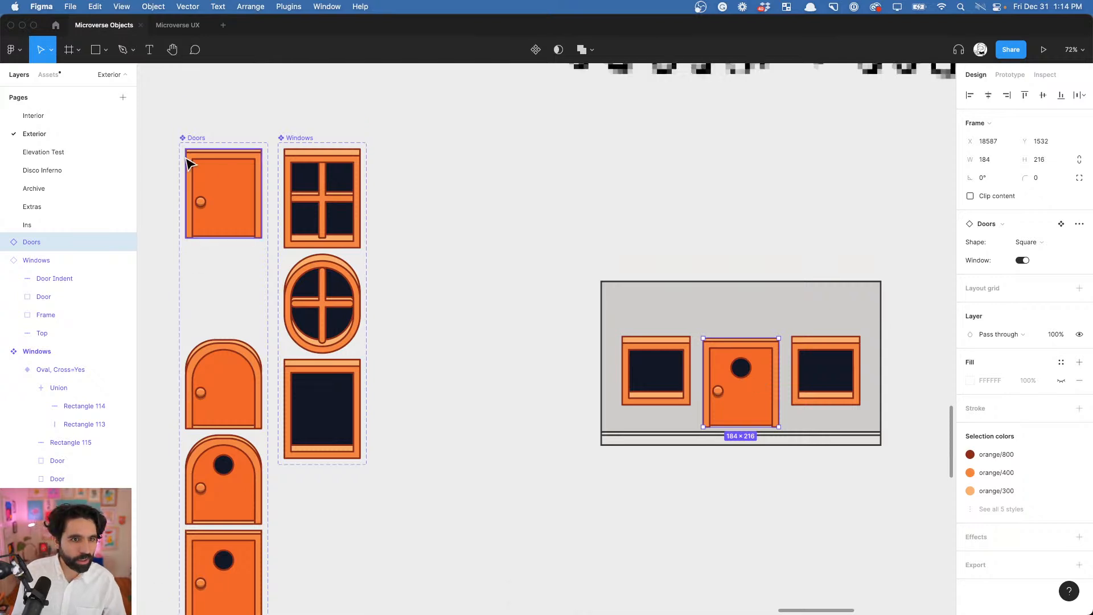
pyautogui.scroll(5, 195, 142)
pyautogui.scroll(3, 194, 141)
pyautogui.hscroll(-5, 193, 139)
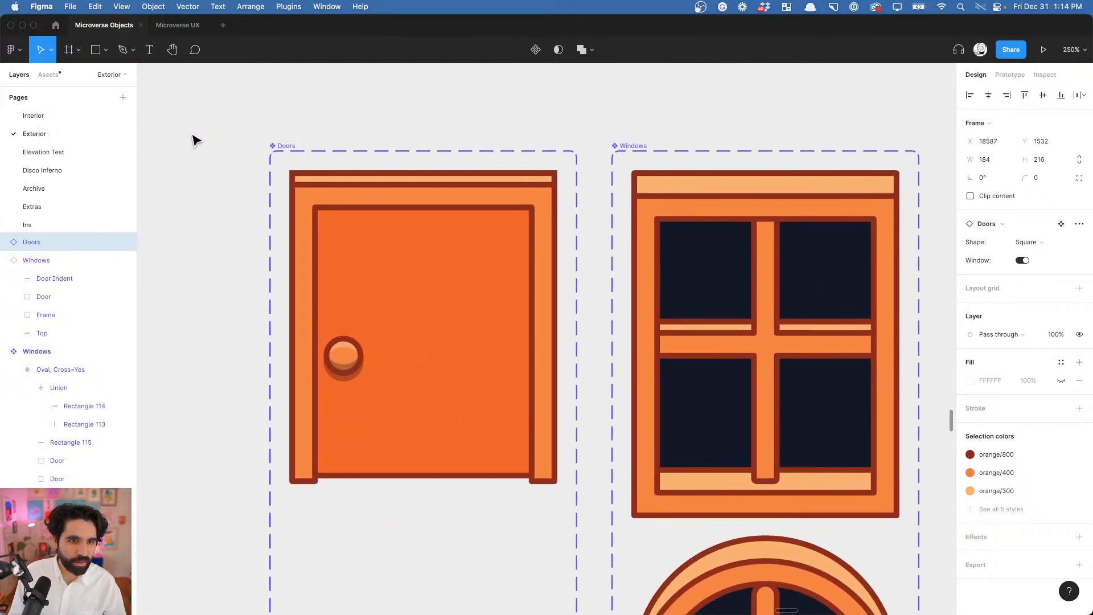
pyautogui.click(346, 190)
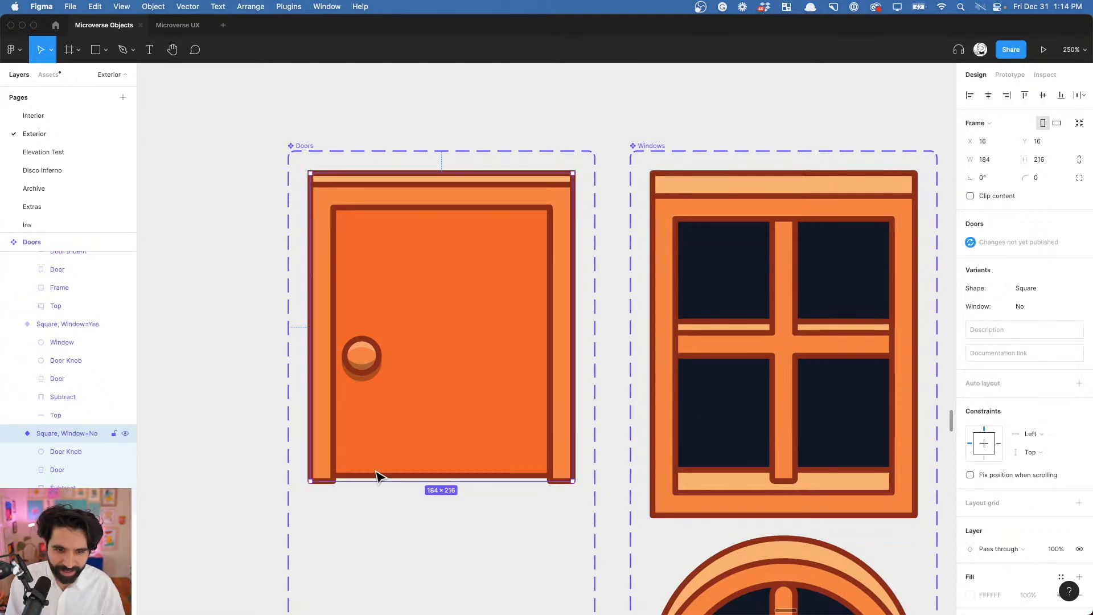
pyautogui.scroll(3, 378, 476)
pyautogui.moveTo(369, 489); pyautogui.dragTo(370, 482)
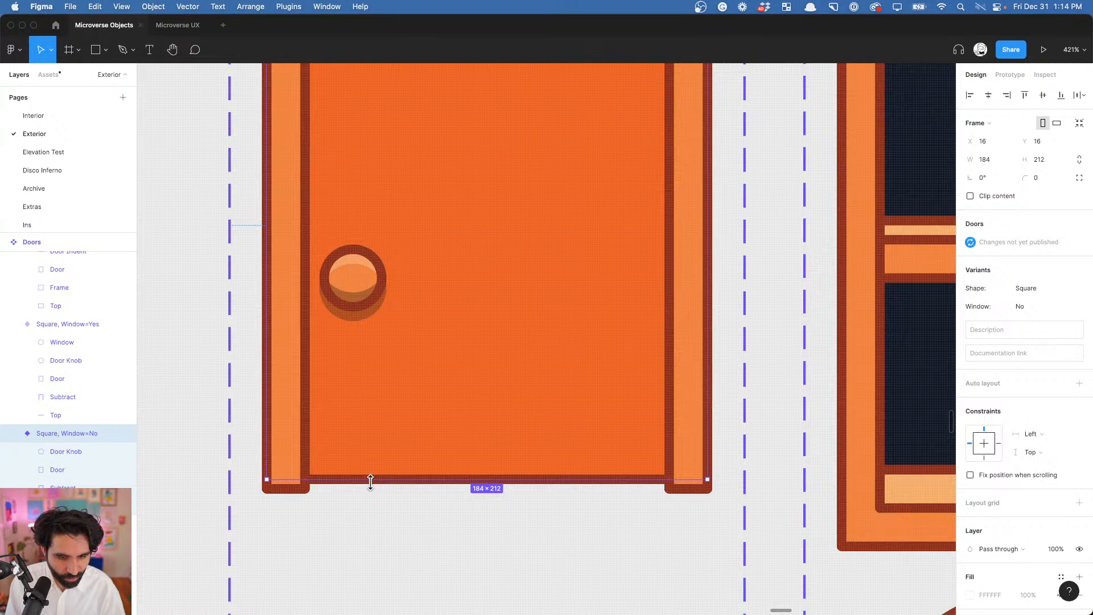
pyautogui.scroll(-5, 370, 481)
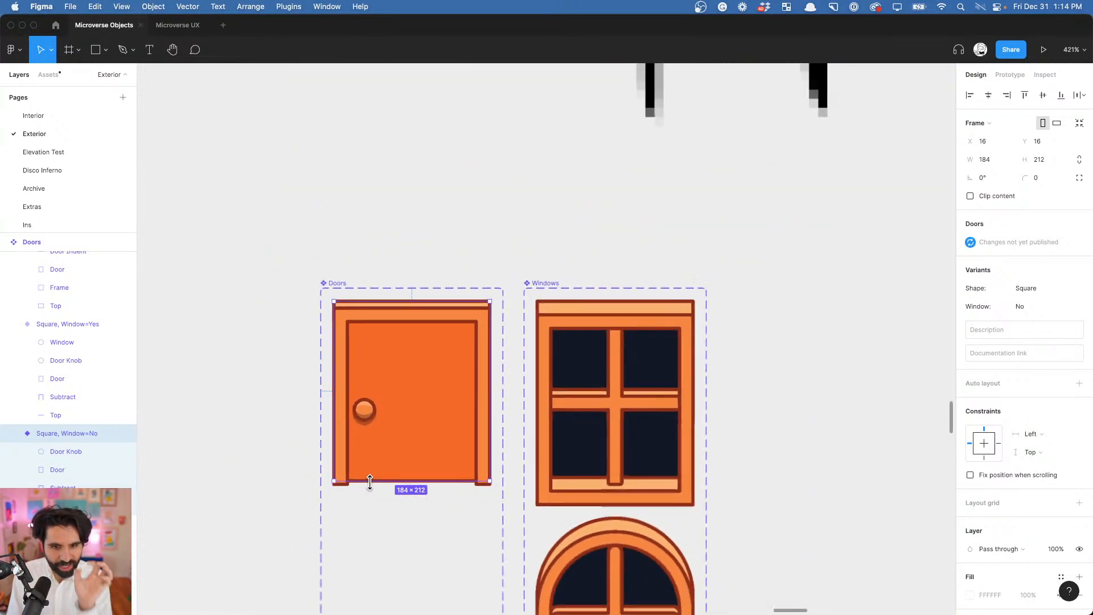
# - Shorten the square, windowed variant's bounding frame to a height of 212 without scaling its contents
pyautogui.scroll(-10, 372, 483)
pyautogui.scroll(-5, 372, 484)
pyautogui.click(422, 430)
pyautogui.scroll(5, 424, 431)
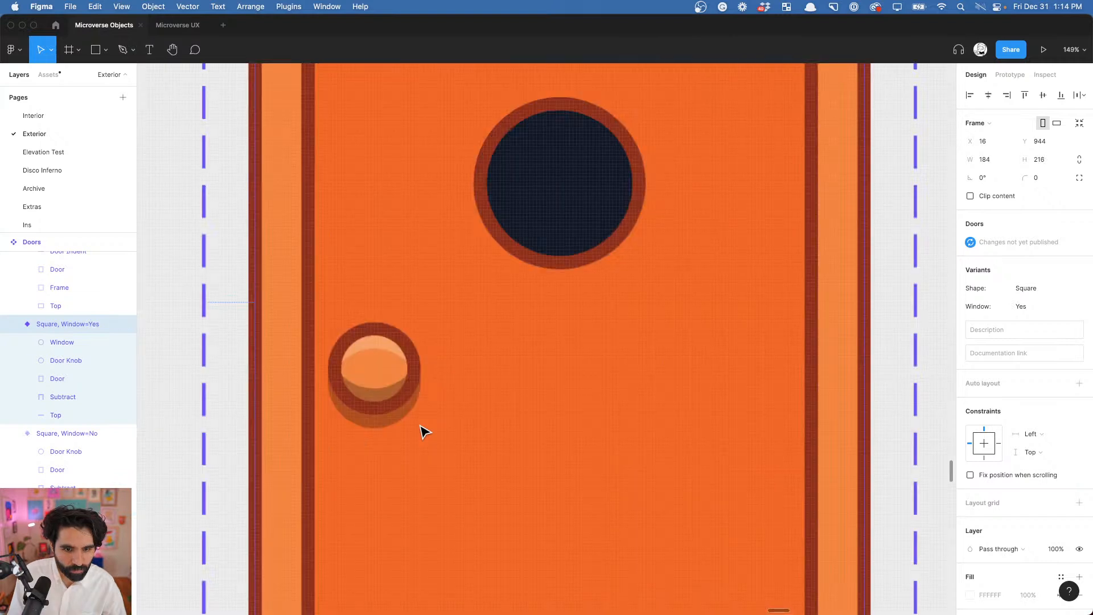
pyautogui.scroll(-5, 424, 431)
pyautogui.moveTo(427, 397); pyautogui.dragTo(429, 392)
# - Align the house door's frame with the bottom edge of the stone wall
pyautogui.scroll(-10, 431, 393)
pyautogui.hscroll(8, 431, 398)
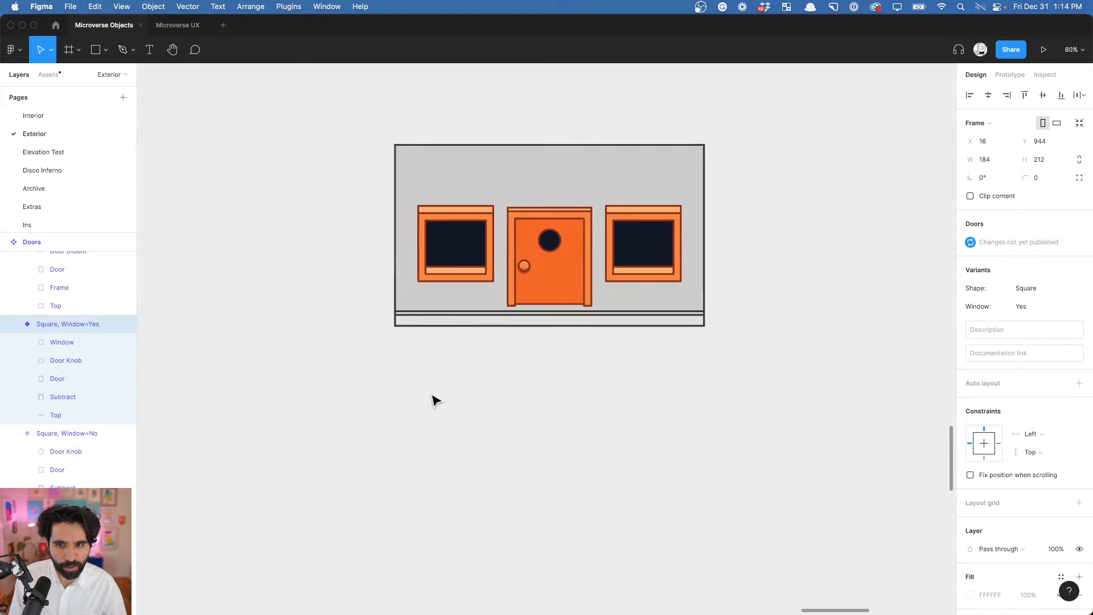
pyautogui.scroll(5, 514, 326)
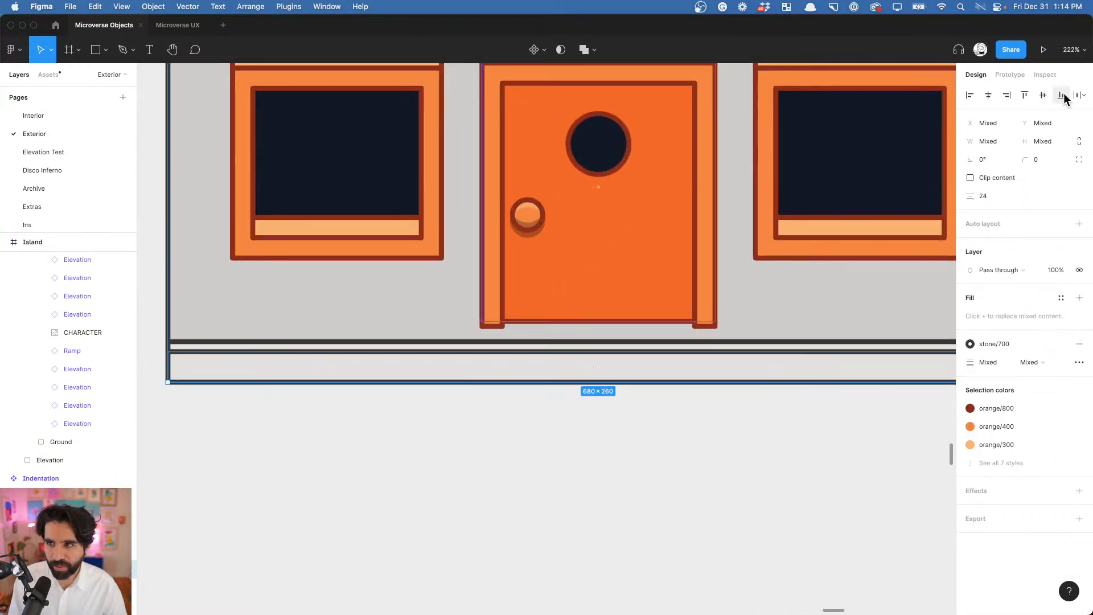
pyautogui.click(1062, 93)
pyautogui.click(758, 425)
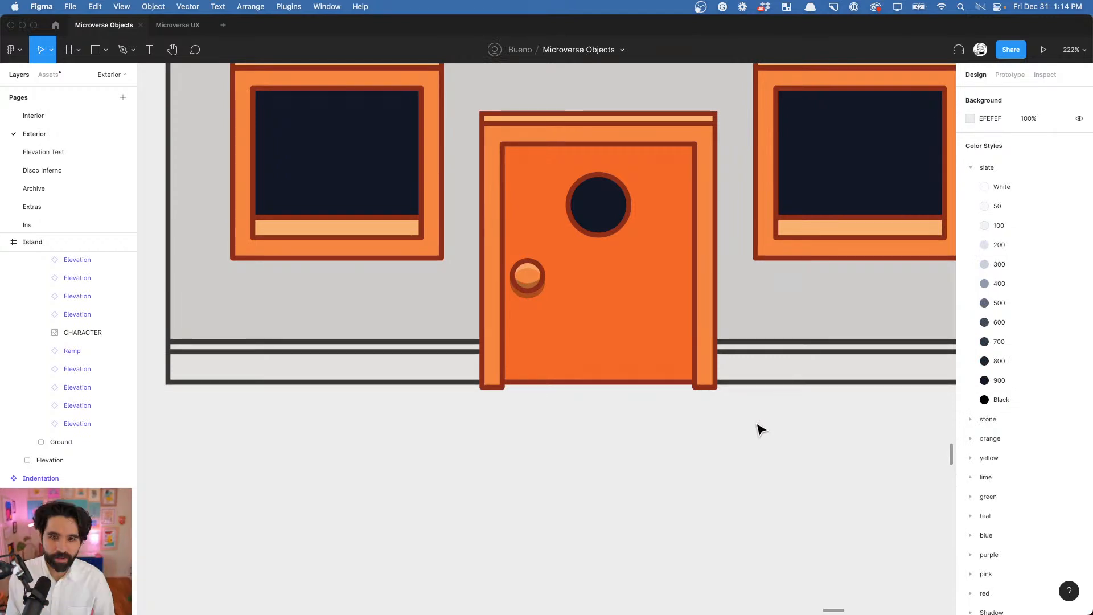
# - Try to stretch the house door upward to a height of 264, level with the window tops
pyautogui.click(681, 346)
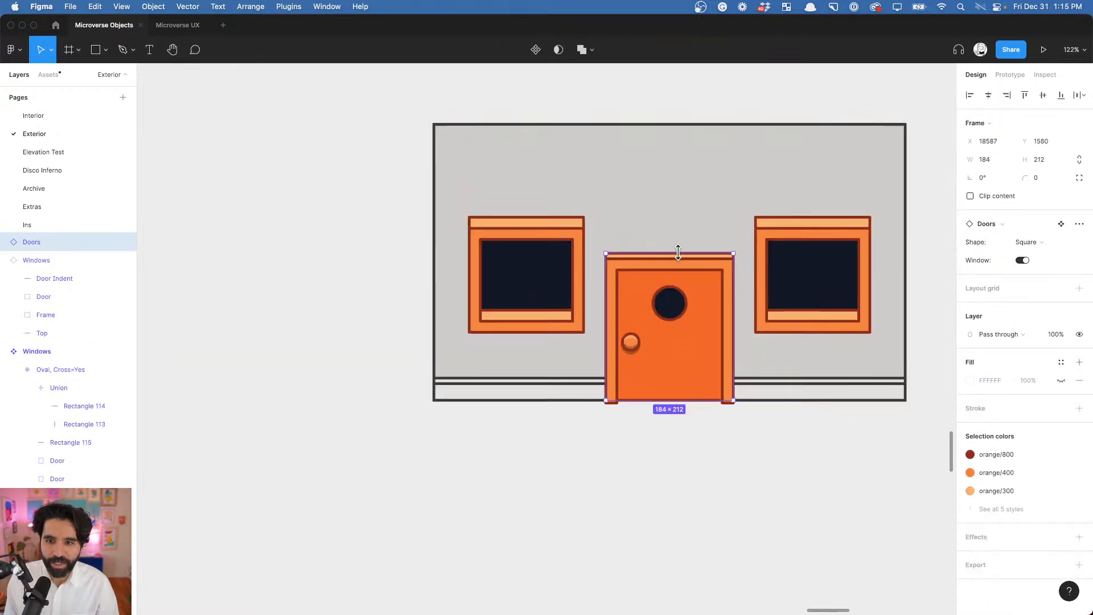
pyautogui.moveTo(679, 254); pyautogui.dragTo(684, 217)
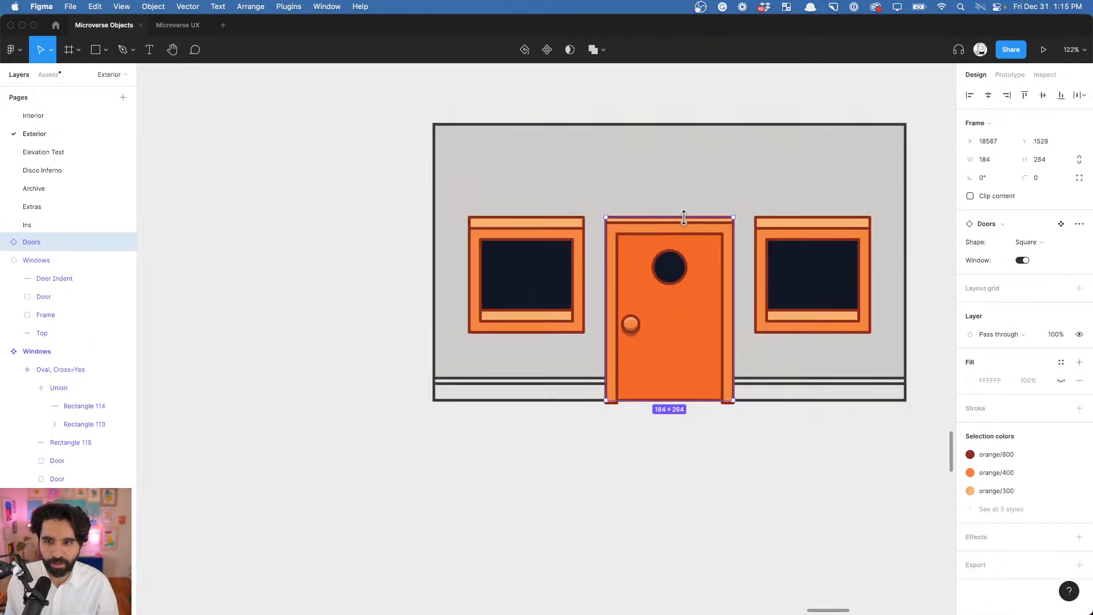
pyautogui.click(684, 489)
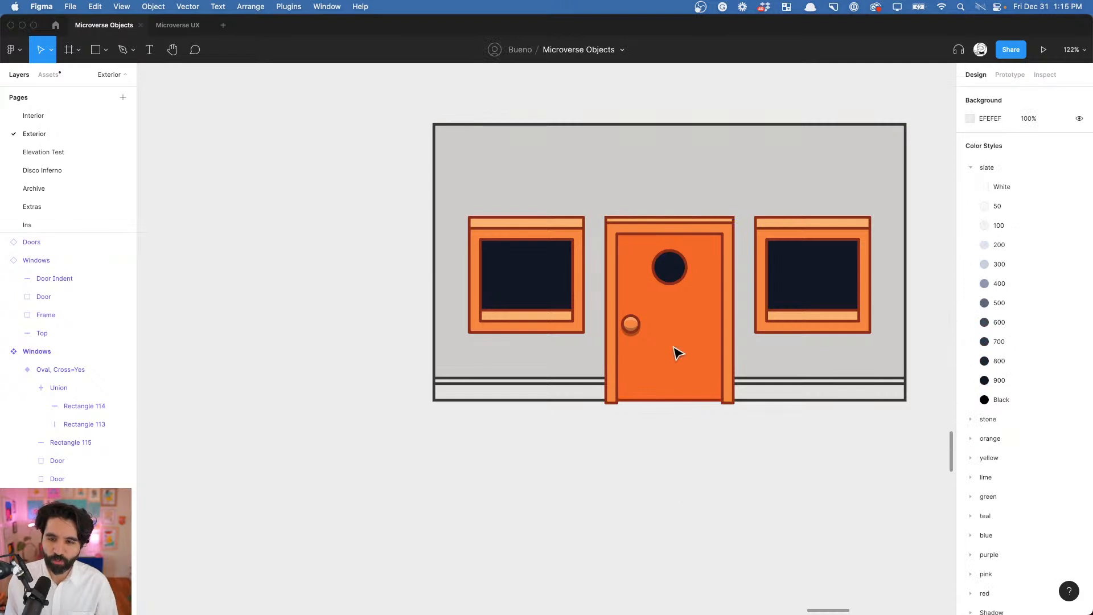
pyautogui.press('super+z')
pyautogui.press('super+z')
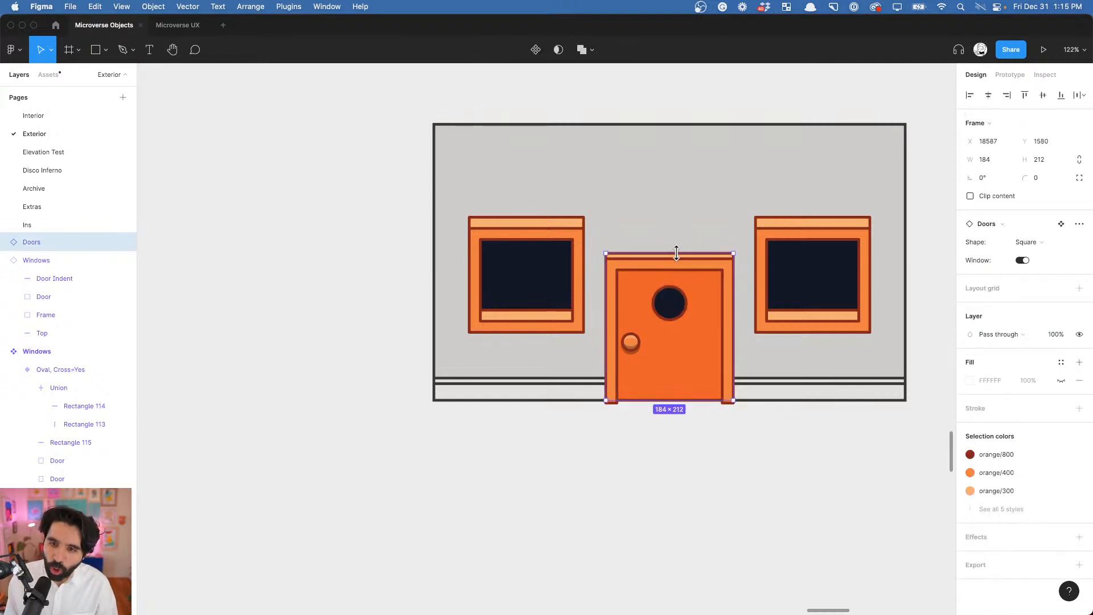
# - Stretch the house door upward to a height of 228, and shorten both windows to 150 with their tops level with the door's
pyautogui.moveTo(677, 252); pyautogui.dragTo(677, 242)
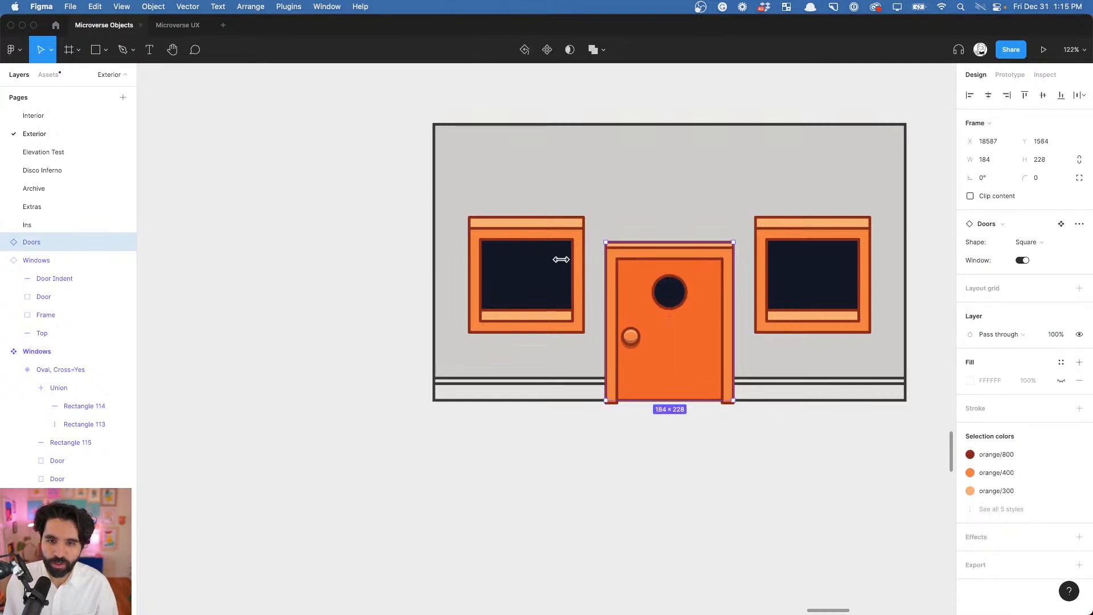
pyautogui.click(538, 269)
pyautogui.keyDown('shift'); pyautogui.click(822, 279); pyautogui.keyUp('shift')
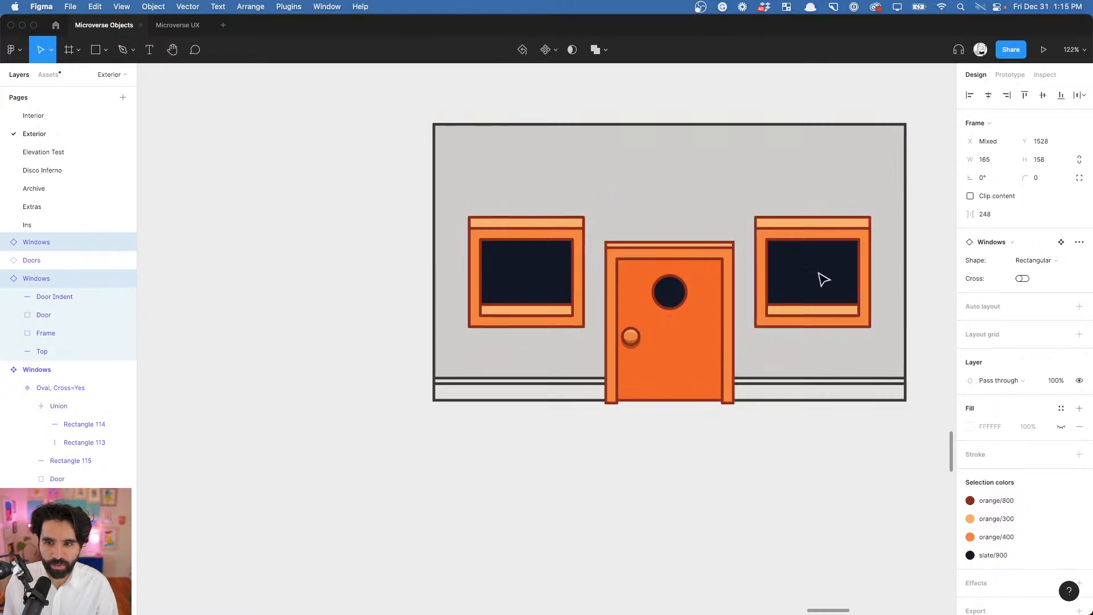
pyautogui.press('super+shift+Up')
pyautogui.hotkey('shift', 'Down')
pyautogui.hotkey('shift', 'Down')
pyautogui.hotkey('shift', 'Down')
pyautogui.hotkey('shift', 'Down')
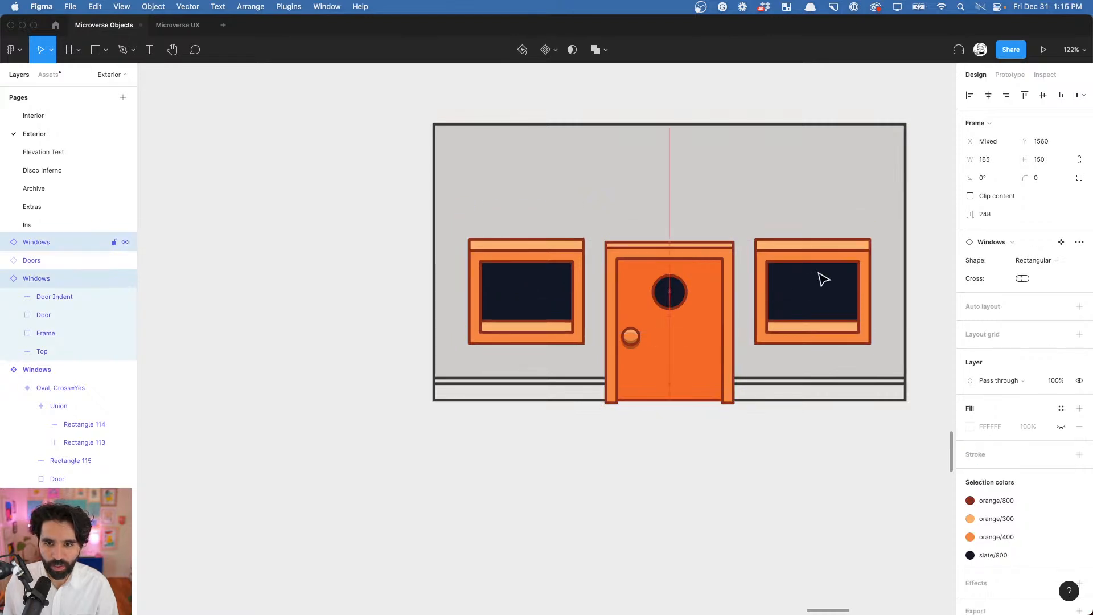
pyautogui.hotkey('shift', 'Down')
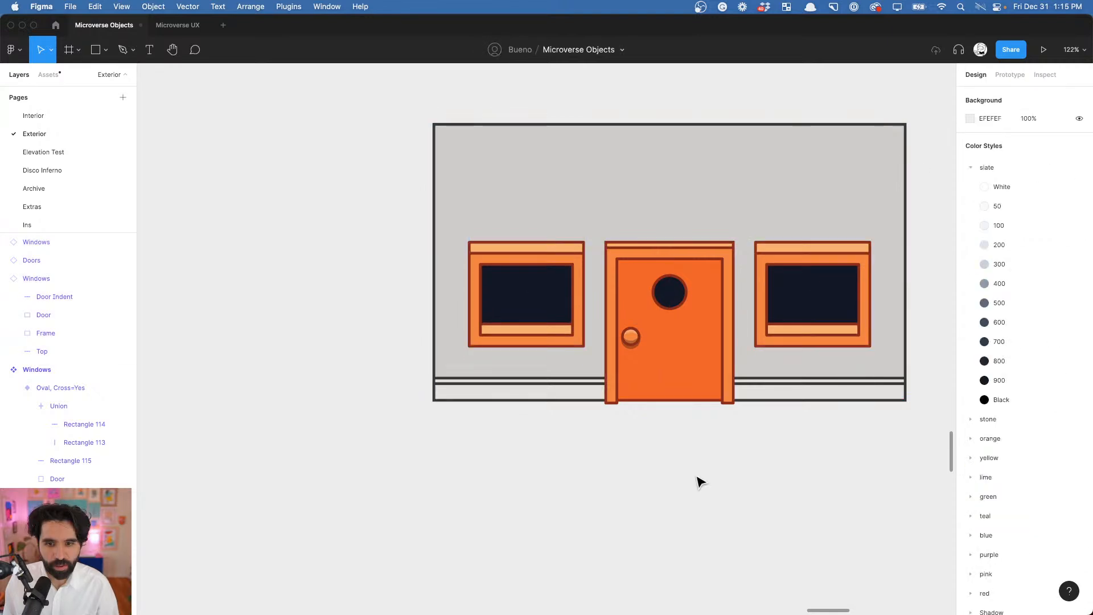
# - Change the stroke colour of the stone wall and both base strips to stone/600
pyautogui.click(509, 381)
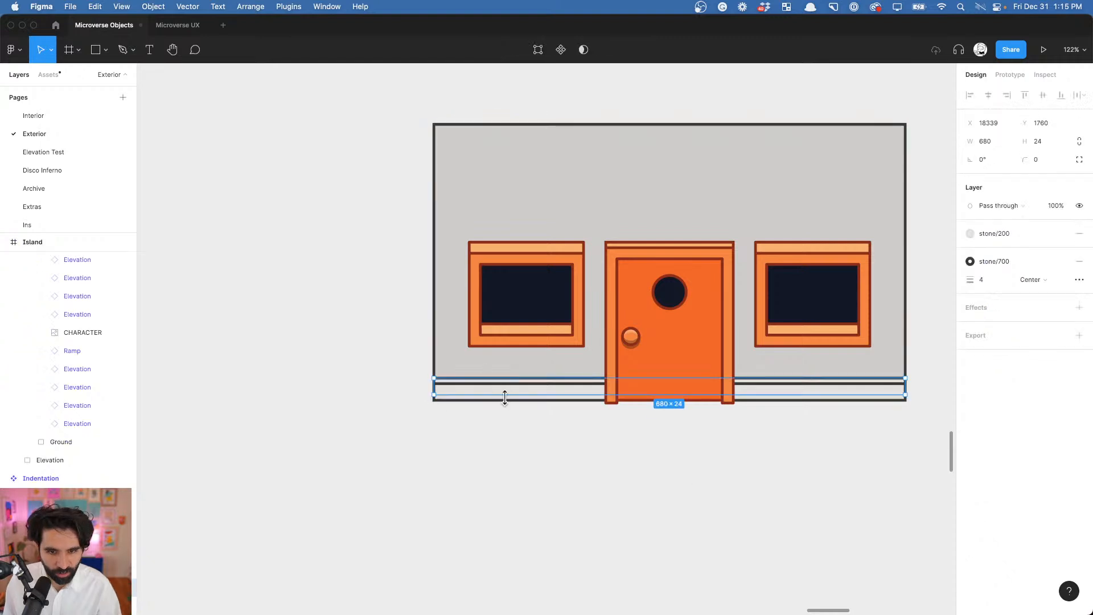
pyautogui.scroll(5, 508, 389)
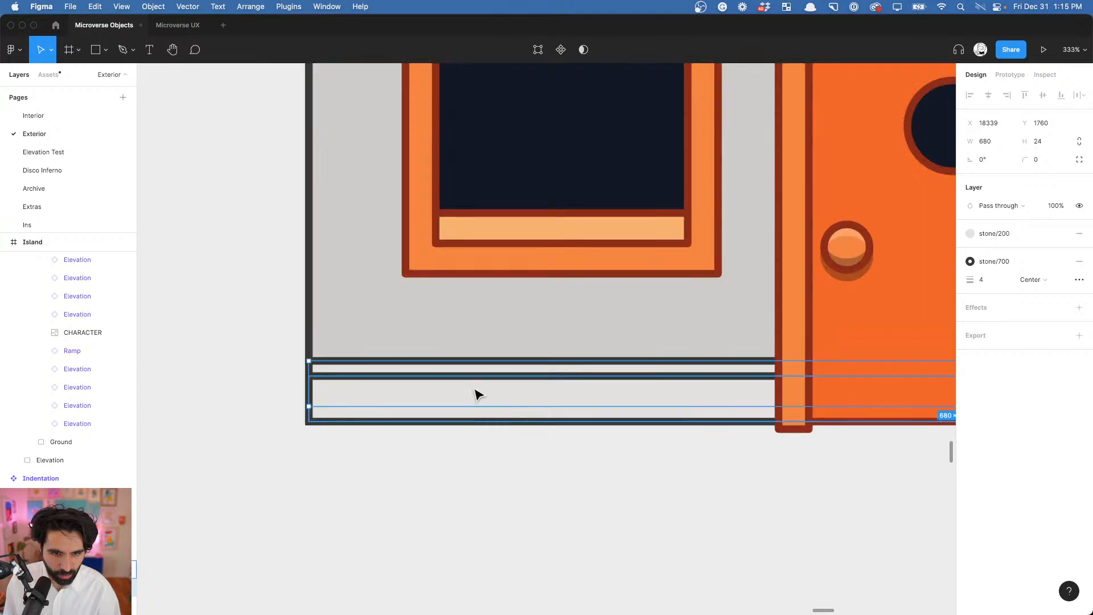
pyautogui.press('super+a')
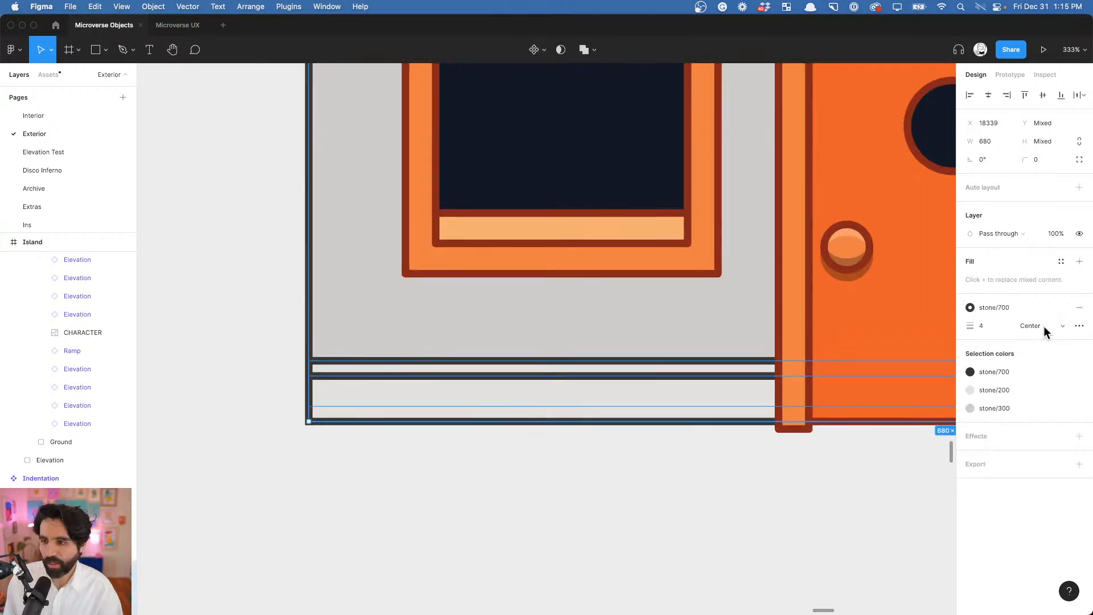
pyautogui.click(970, 307)
pyautogui.click(982, 446)
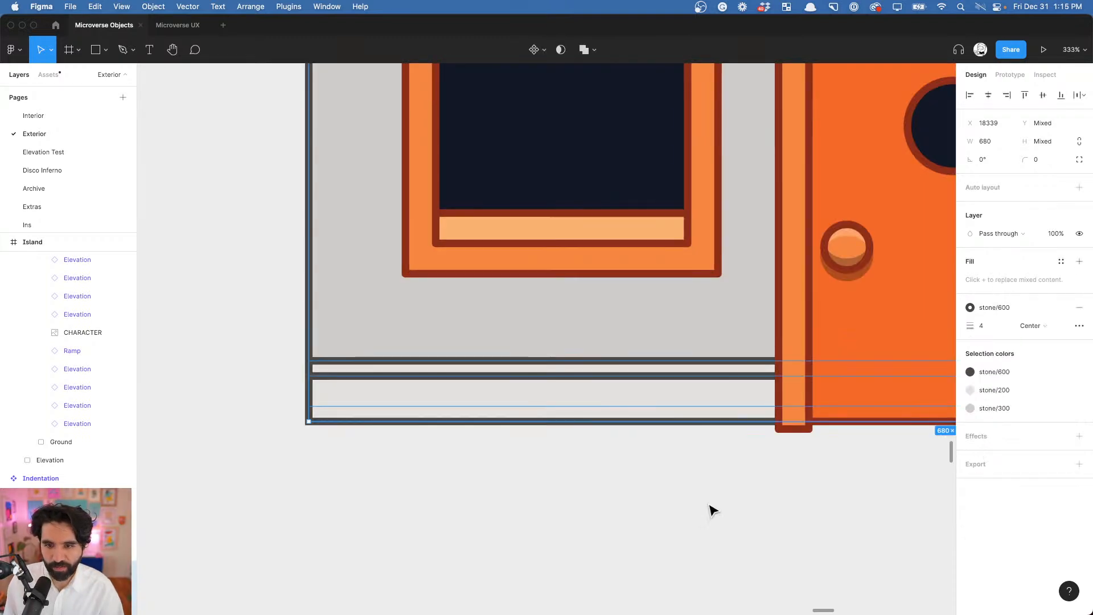
pyautogui.click(710, 509)
pyautogui.scroll(-8, 710, 509)
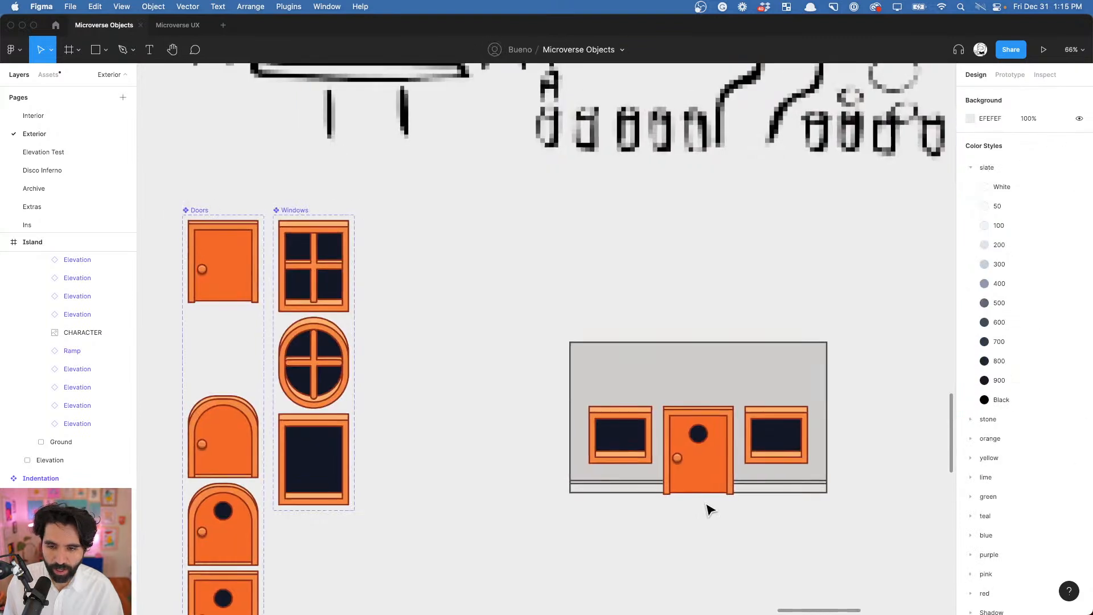
# - Fill the upper strip of the wall's base with the lighter stone/100 colour
pyautogui.scroll(3, 710, 509)
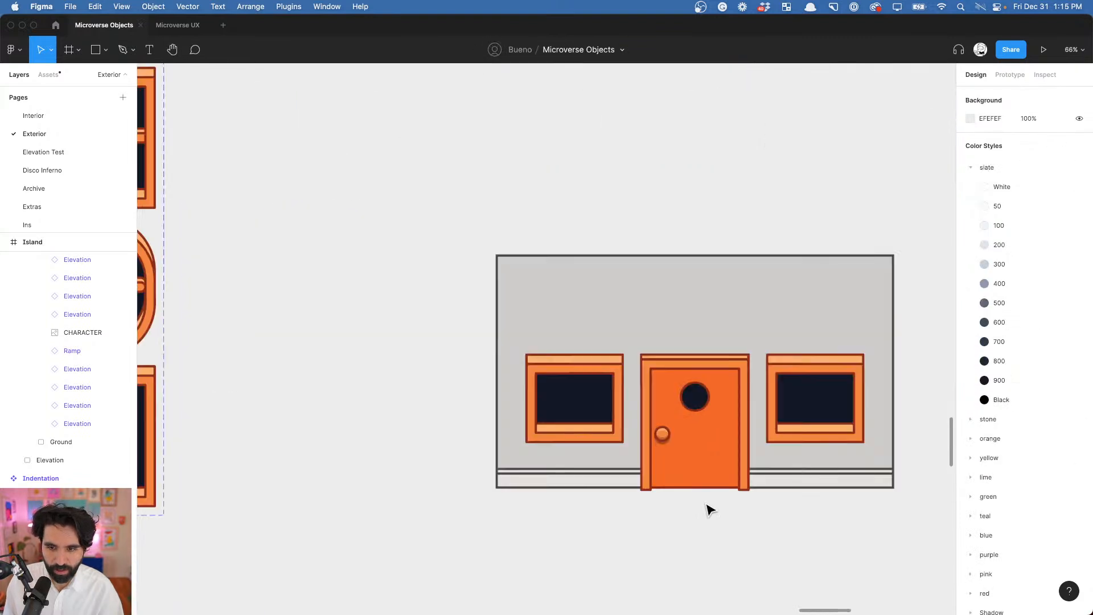
pyautogui.scroll(2, 710, 509)
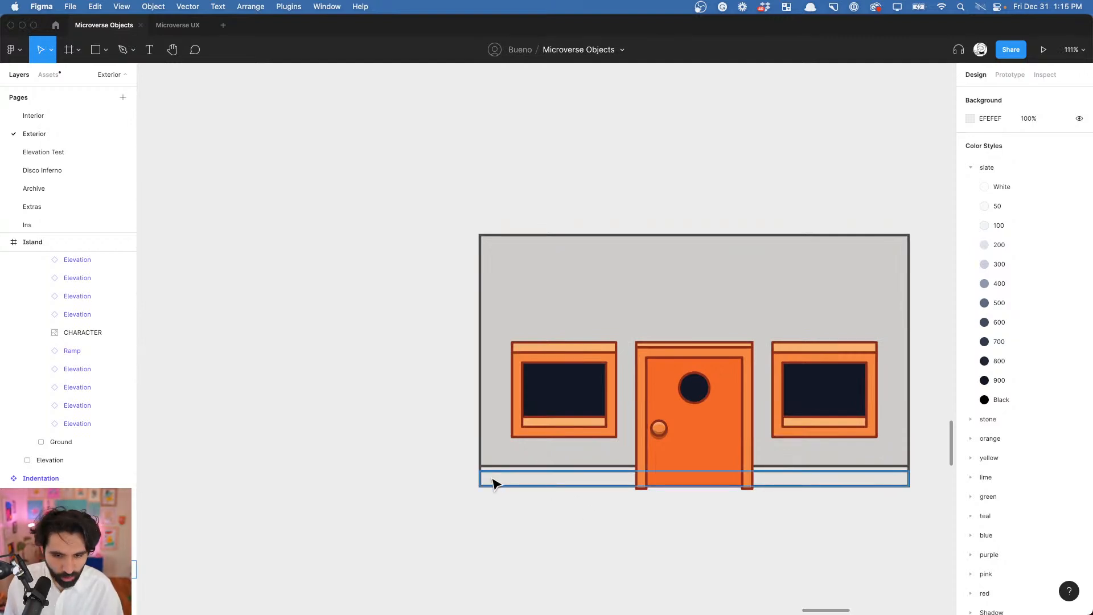
pyautogui.scroll(5, 493, 484)
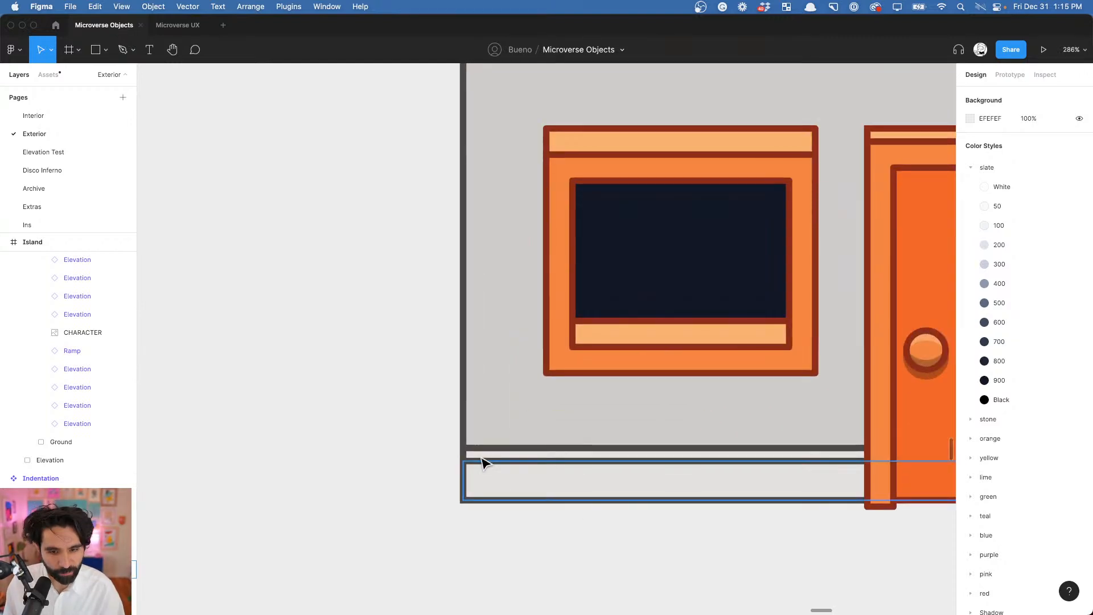
pyautogui.click(482, 463)
pyautogui.click(970, 234)
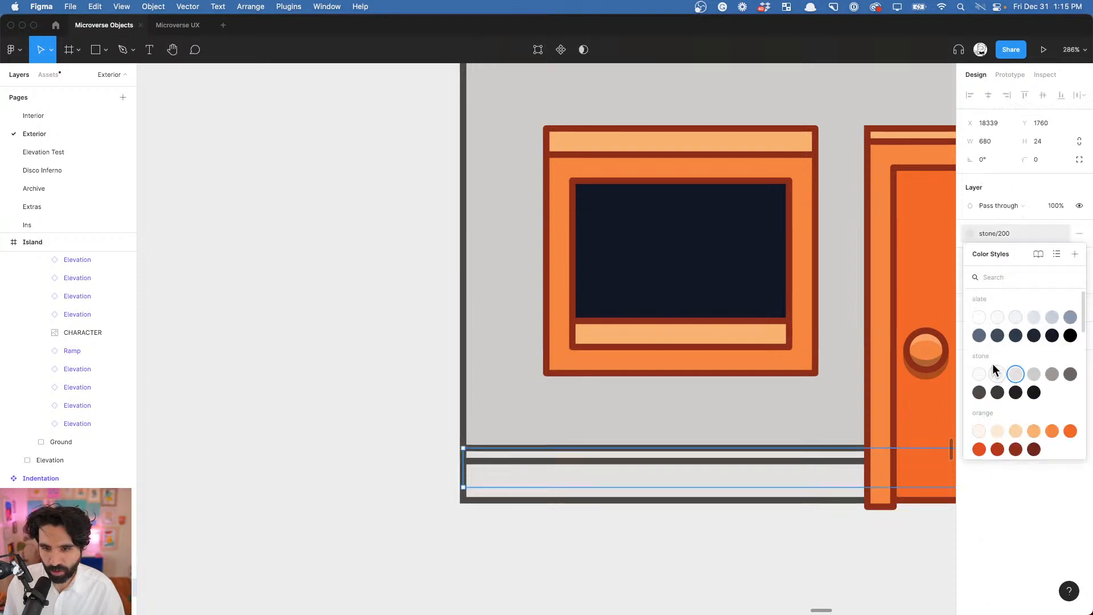
pyautogui.press('Escape')
pyautogui.click(681, 477)
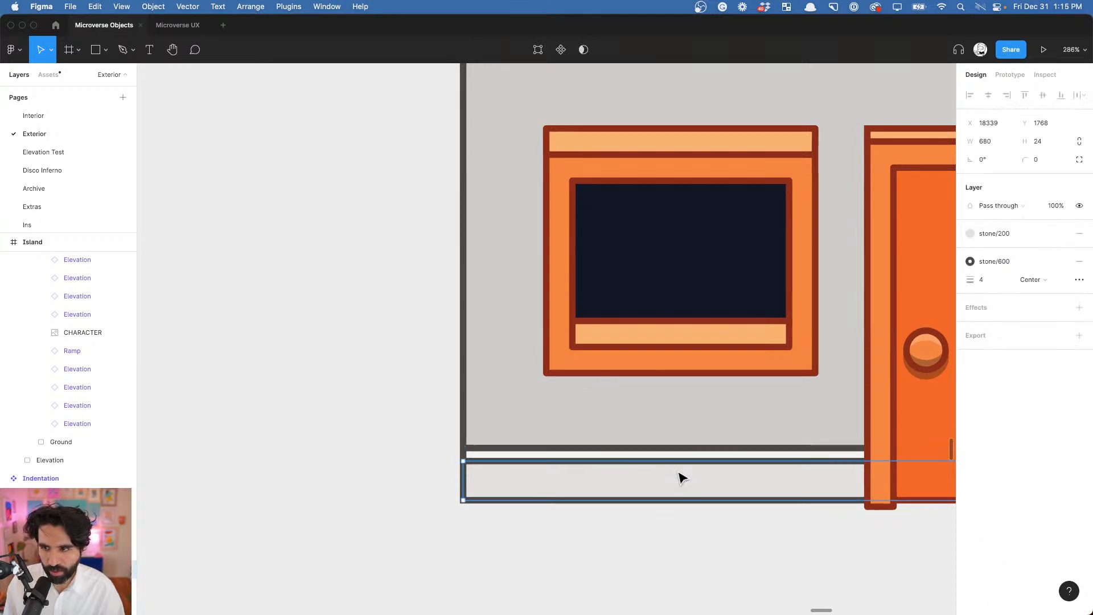
pyautogui.click(668, 557)
pyautogui.scroll(-8, 667, 557)
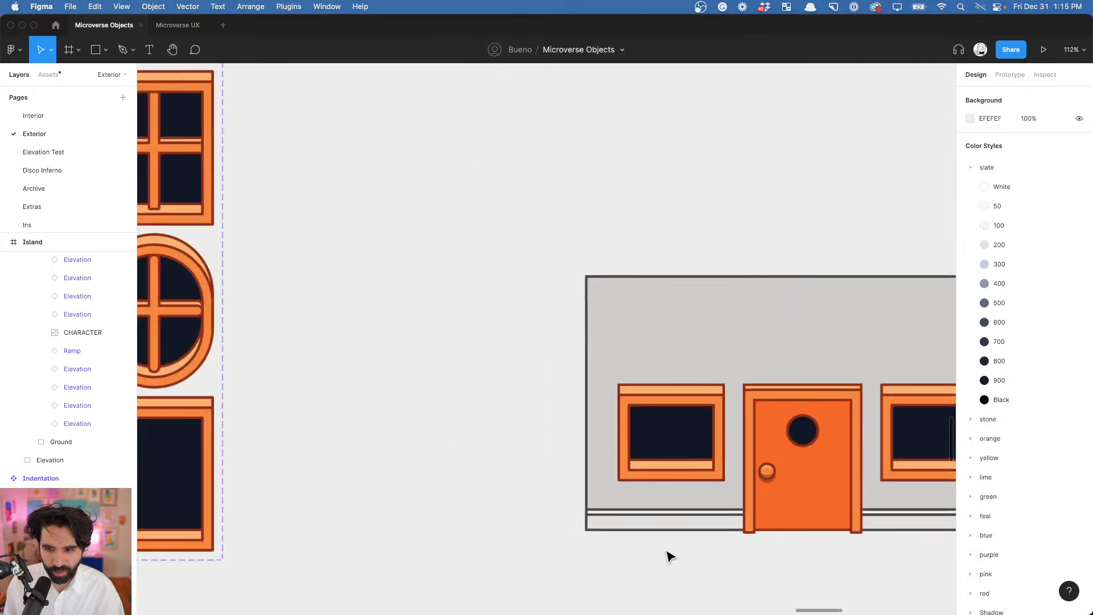
# - Nudge the upper base strip down to a Y position of 1764 so it meets the lower strip's outline
pyautogui.hscroll(1, 669, 557)
pyautogui.scroll(-1, 670, 557)
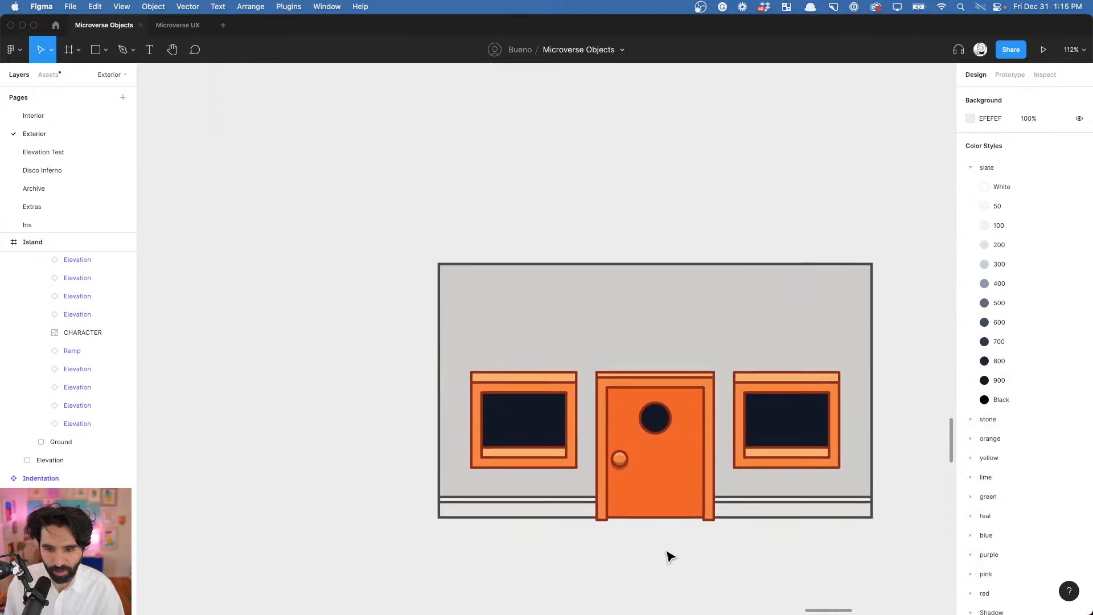
pyautogui.scroll(10, 521, 505)
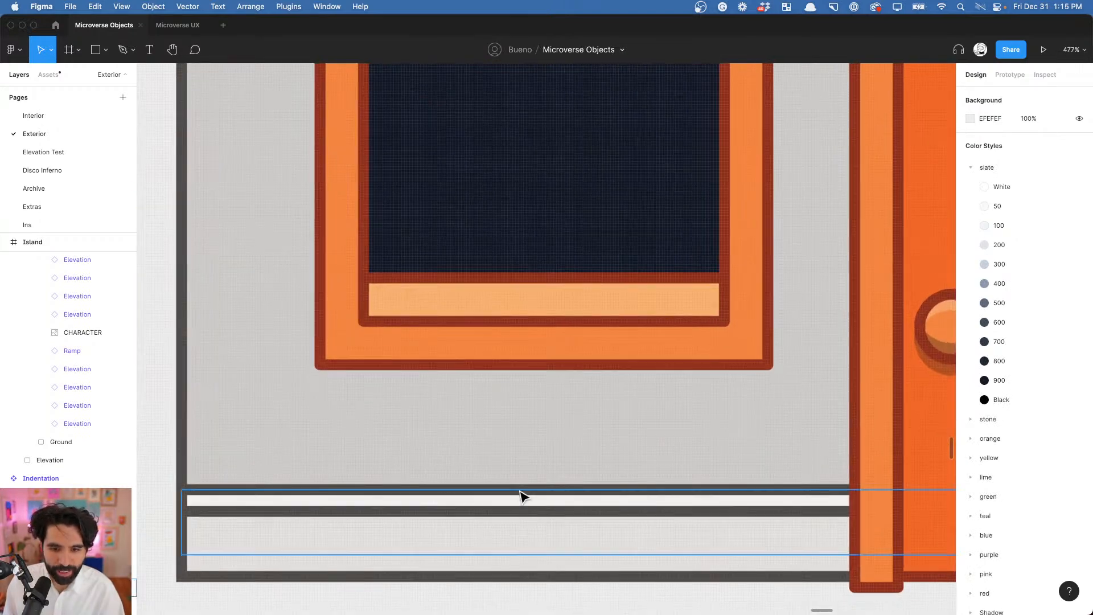
pyautogui.click(522, 498)
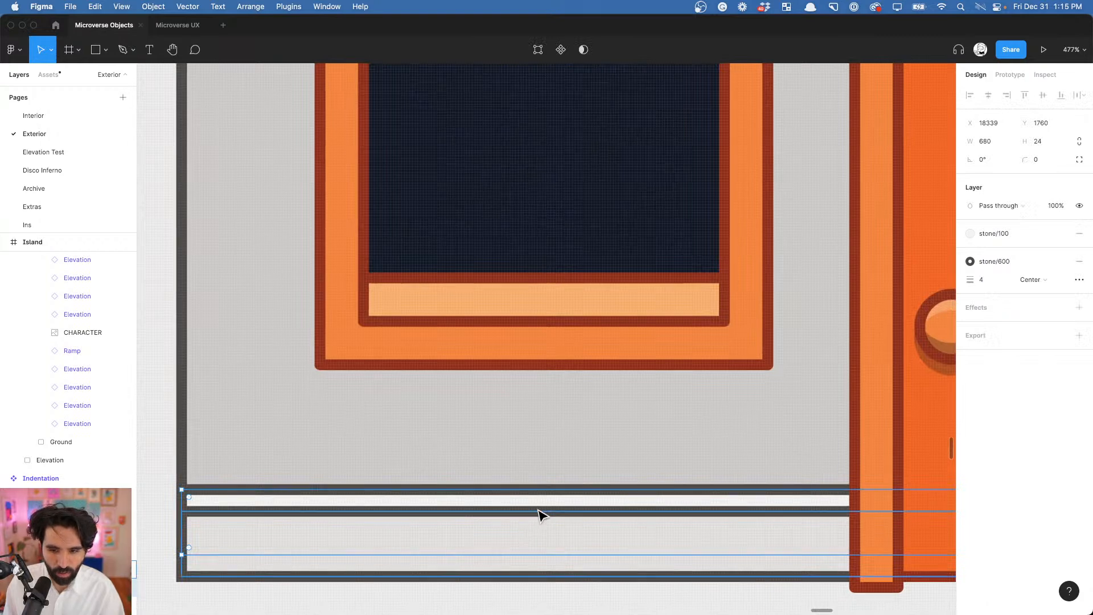
pyautogui.press('Down')
pyautogui.press('Down')
pyautogui.press('Down')
pyautogui.press('Down')
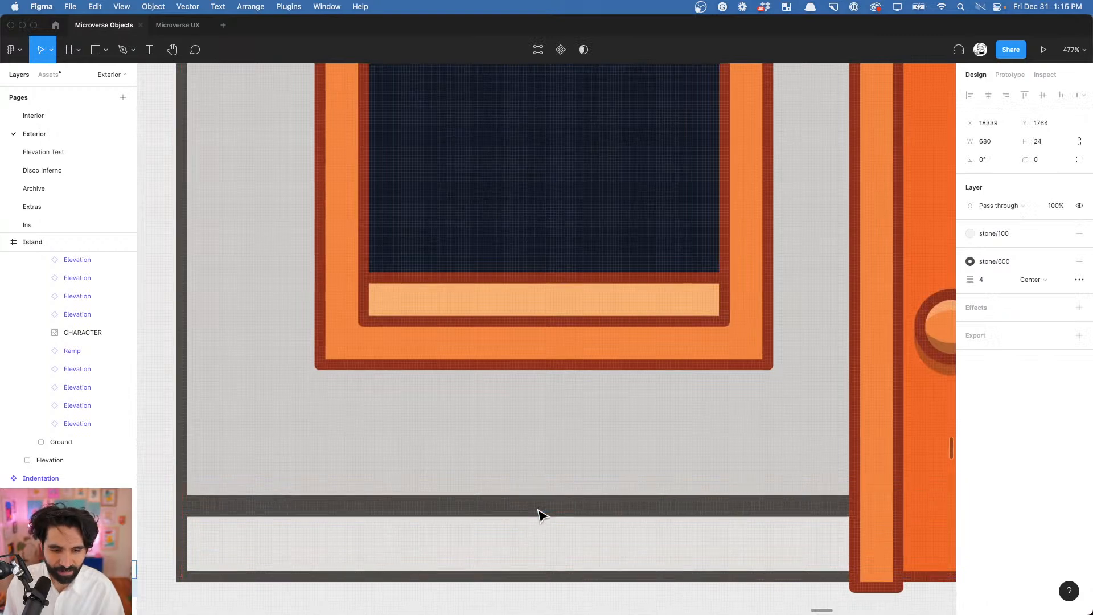
pyautogui.scroll(-10, 538, 514)
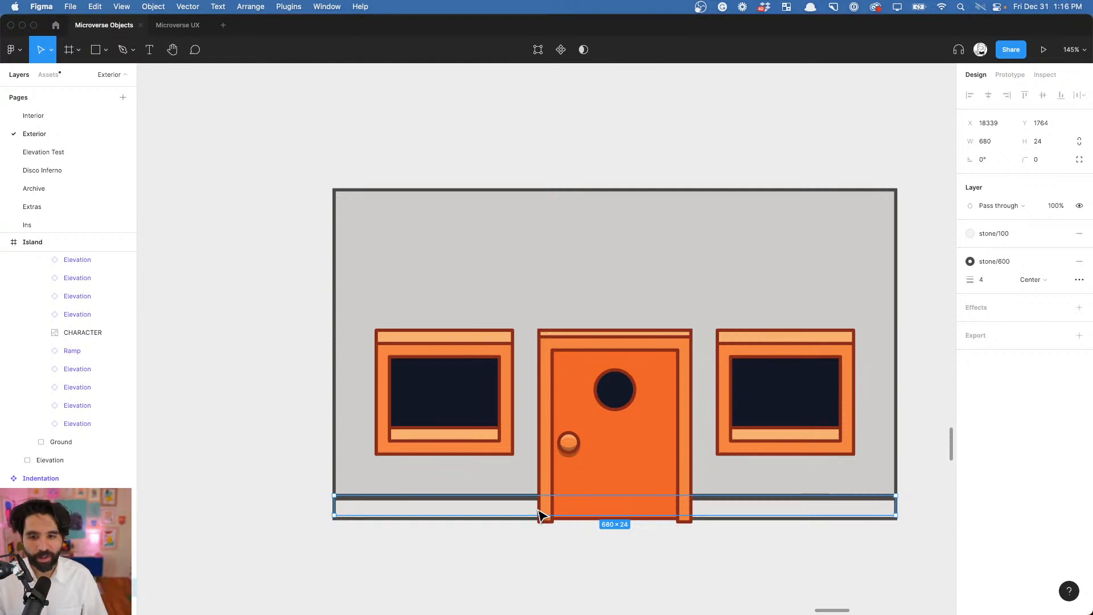
# - Lower the stone wall's top edge toward the windows, shortening the wall to a height of 309
pyautogui.click(483, 352)
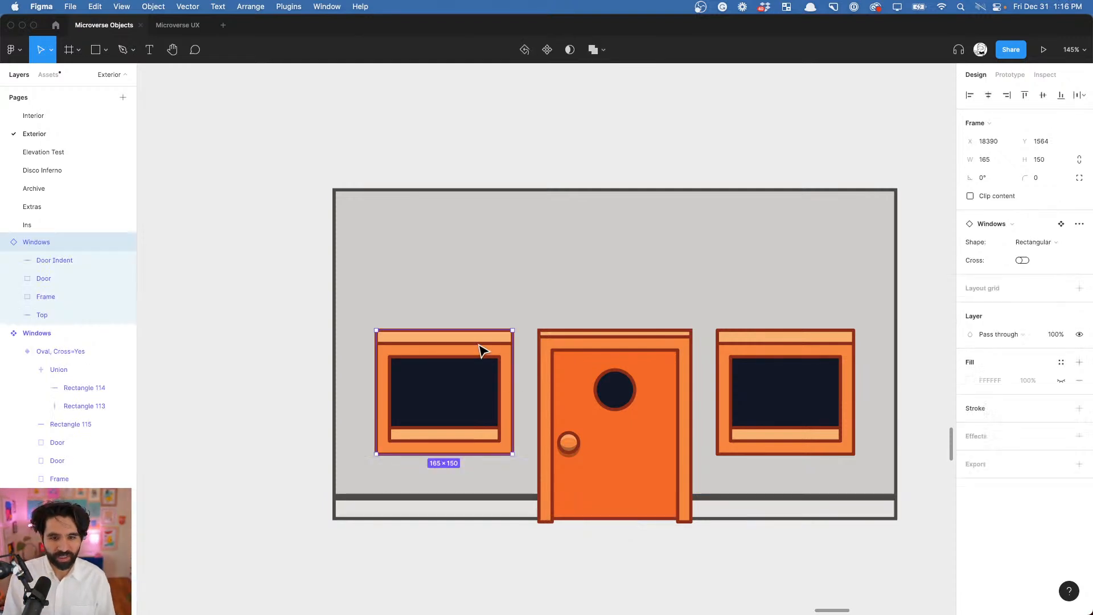
pyautogui.click(750, 359)
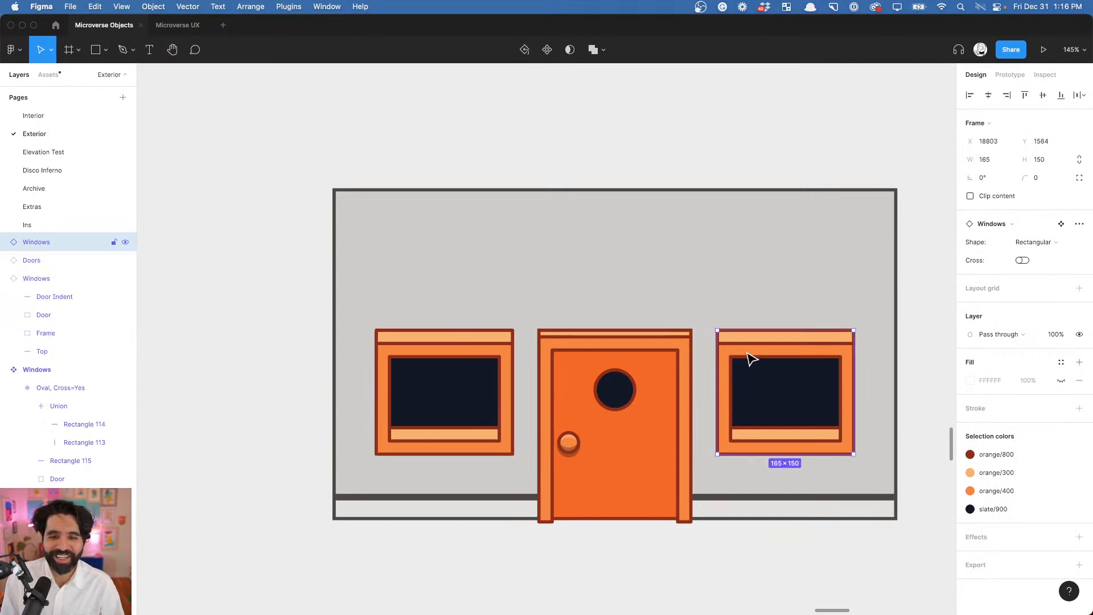
pyautogui.click(729, 285)
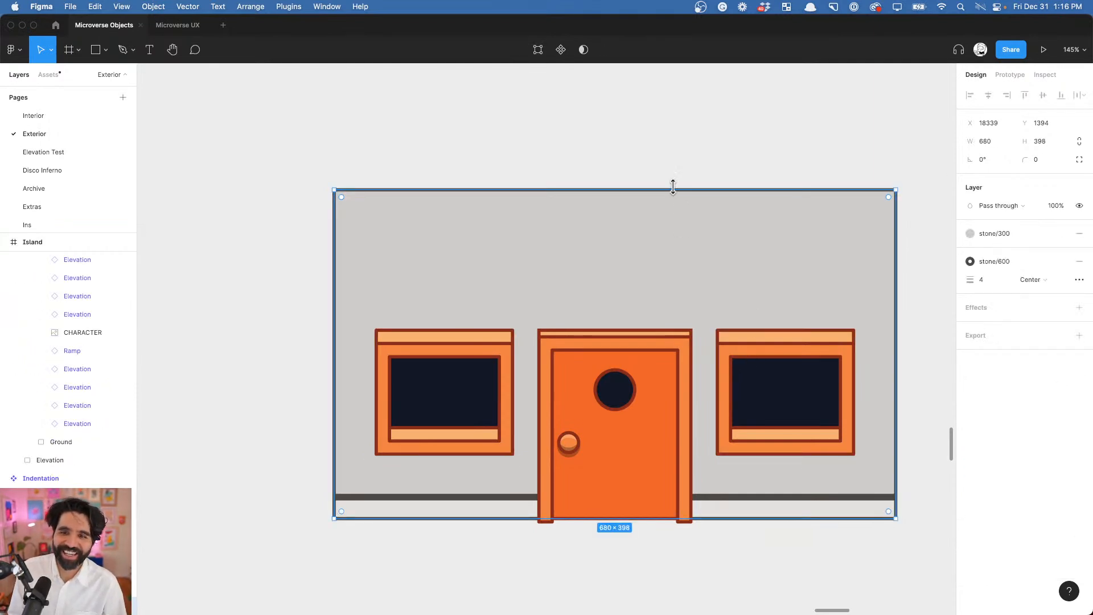
pyautogui.moveTo(674, 186); pyautogui.dragTo(674, 263)
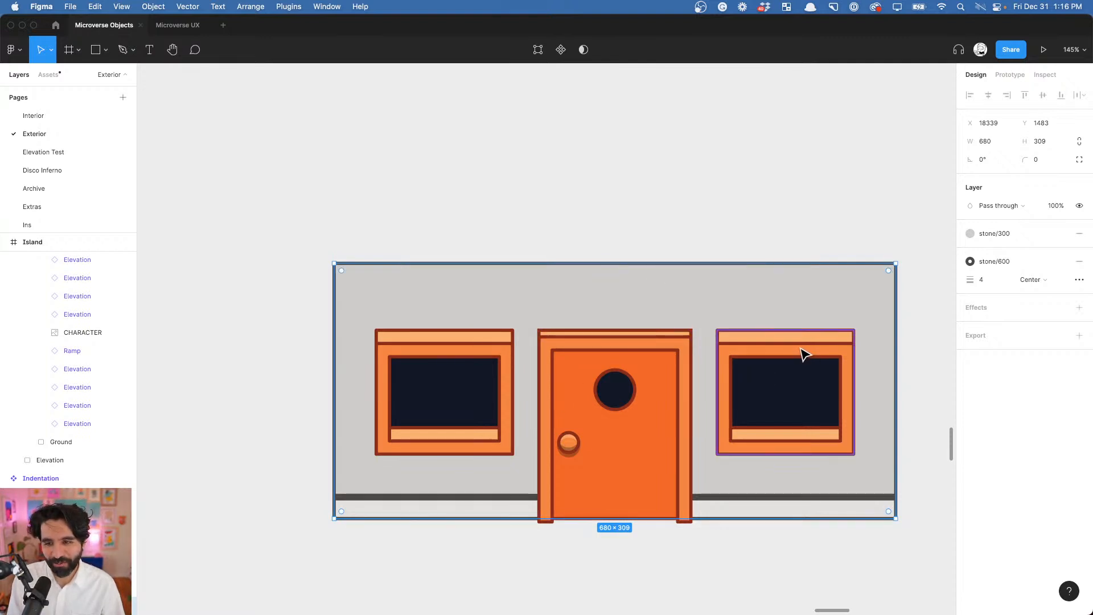
# - Compare the shortened house front with the Doors and Windows component variants
pyautogui.scroll(15, 803, 354)
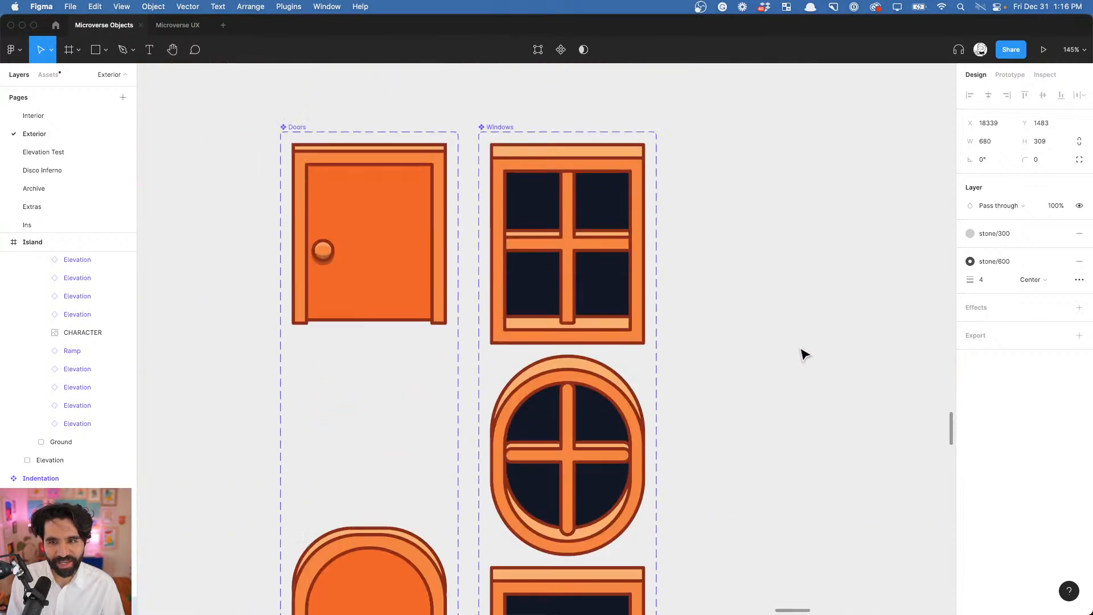
pyautogui.scroll(-5, 803, 355)
pyautogui.hscroll(4, 803, 354)
pyautogui.scroll(-5, 803, 354)
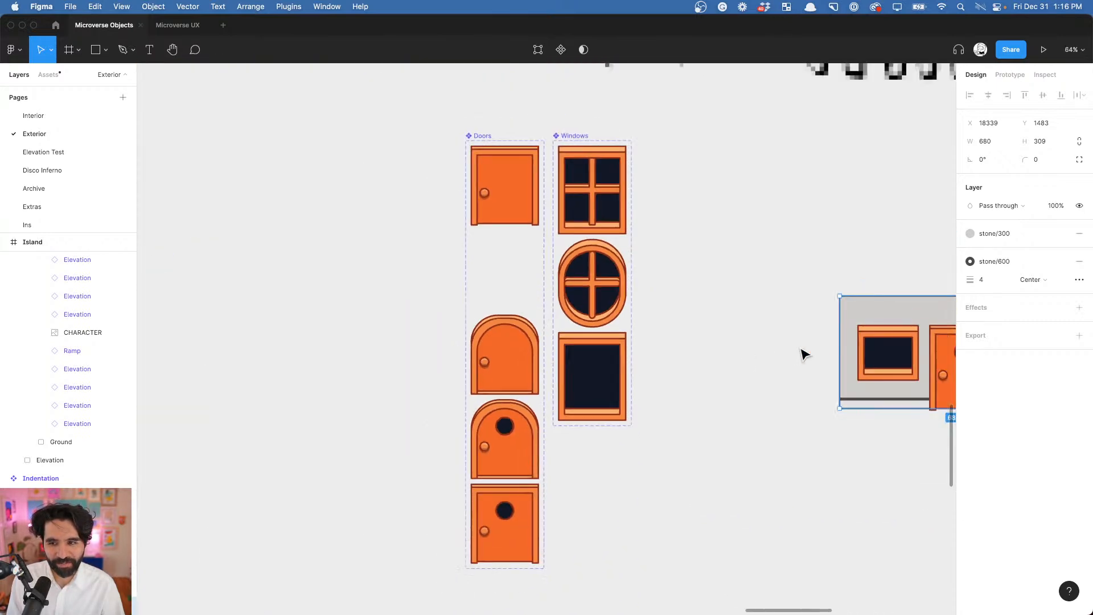
pyautogui.hscroll(1, 803, 354)
pyautogui.hscroll(3, 803, 354)
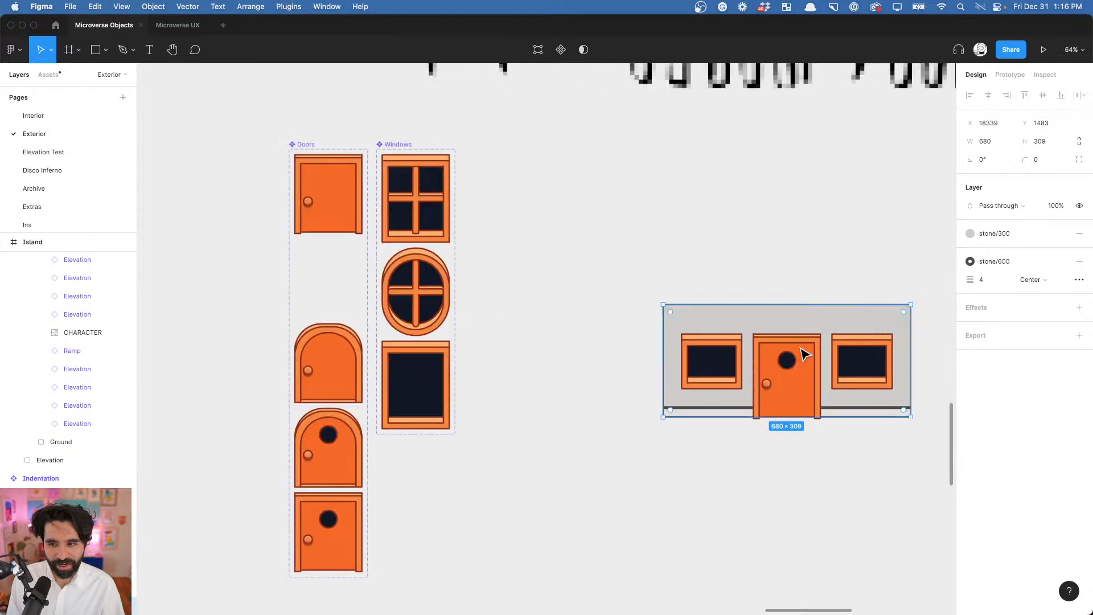
pyautogui.scroll(5, 803, 354)
pyautogui.hscroll(-2, 803, 354)
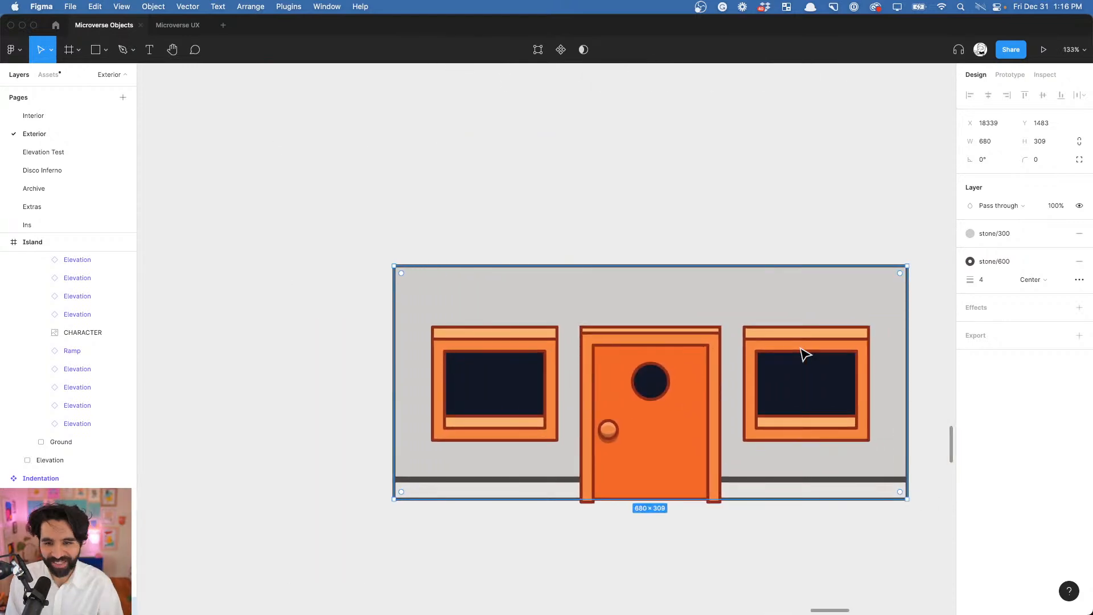
# - Try to thin the uncrossed rectangular window's top trim to a height of 8 and adjust its frame to match
pyautogui.hscroll(-10, 805, 354)
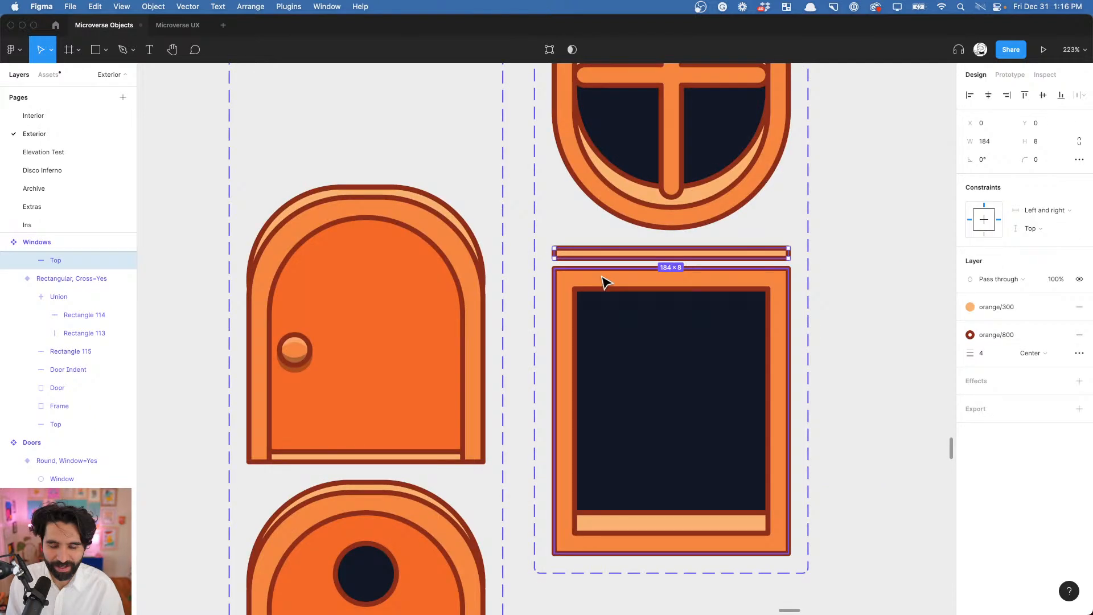
pyautogui.click(603, 277)
pyautogui.hotkey('shift', 'Up')
pyautogui.press('super+z')
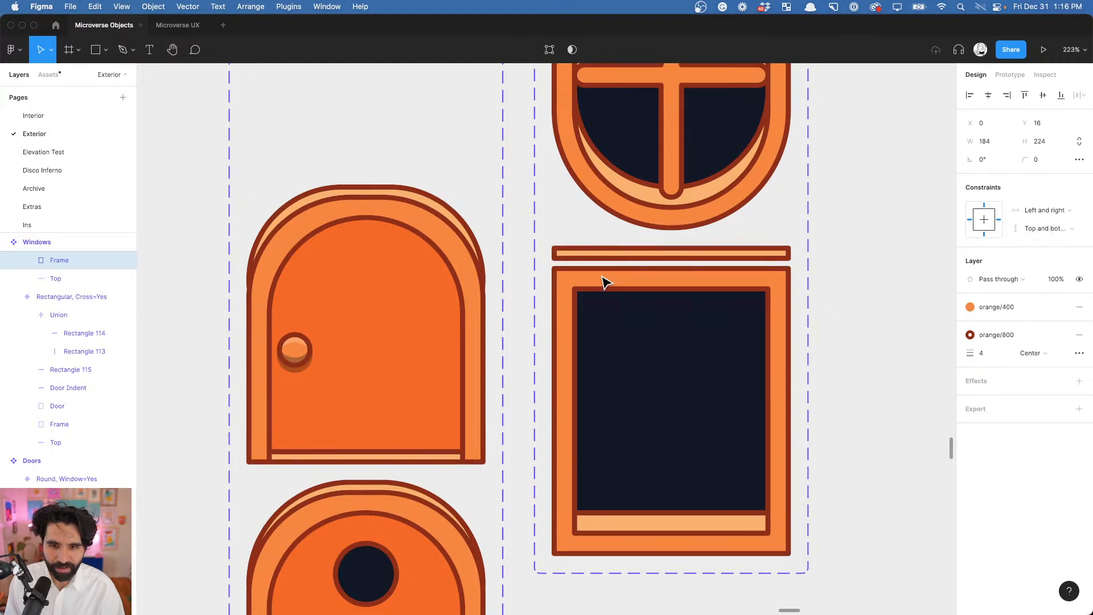
pyautogui.press('super+z')
pyautogui.scroll(-5, 603, 279)
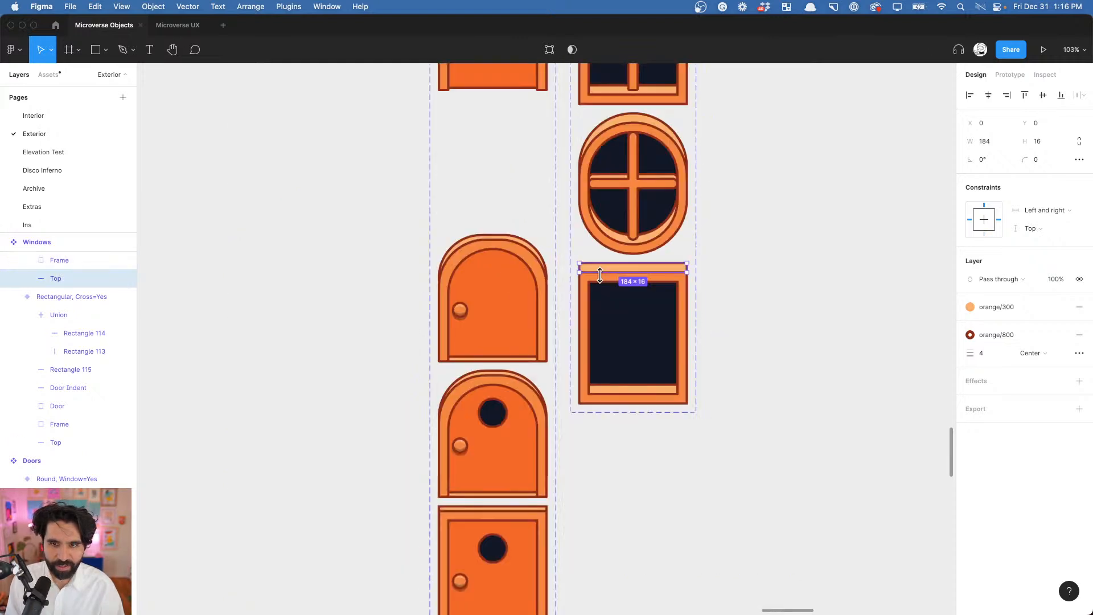
# - Extend the crossed rectangular window's frame up to Y 8 and a height of 232, beneath a top trim thinned to 8
pyautogui.scroll(5, 600, 275)
pyautogui.click(624, 282)
pyautogui.hotkey('shift', 'Up')
pyautogui.press('shift+super+Down')
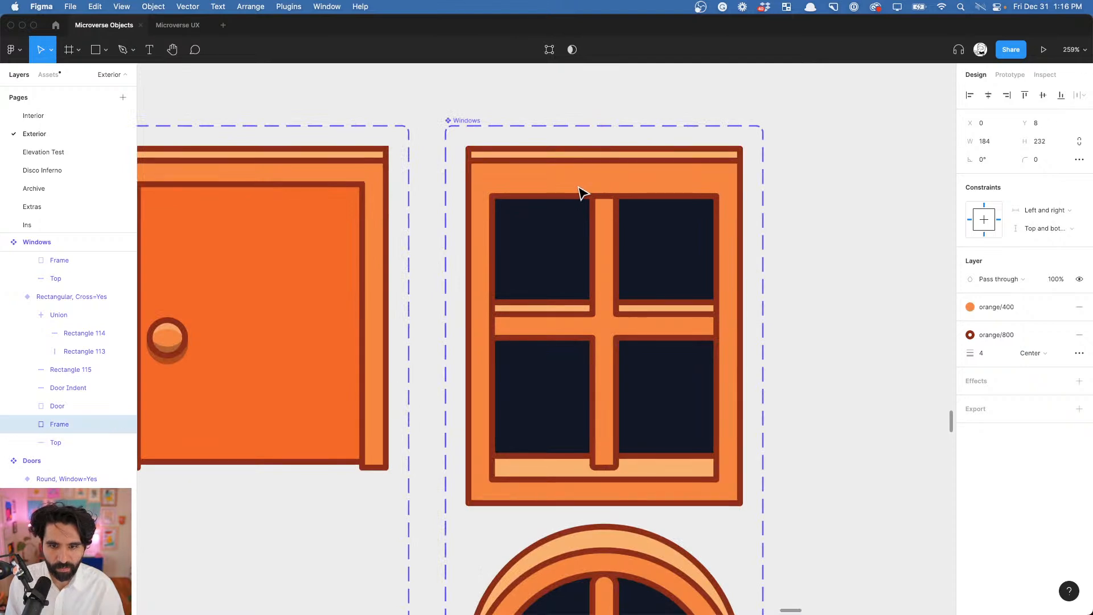
# - Thin the light sill along the bottom of the crossed rectangular window's glass
pyautogui.click(607, 236)
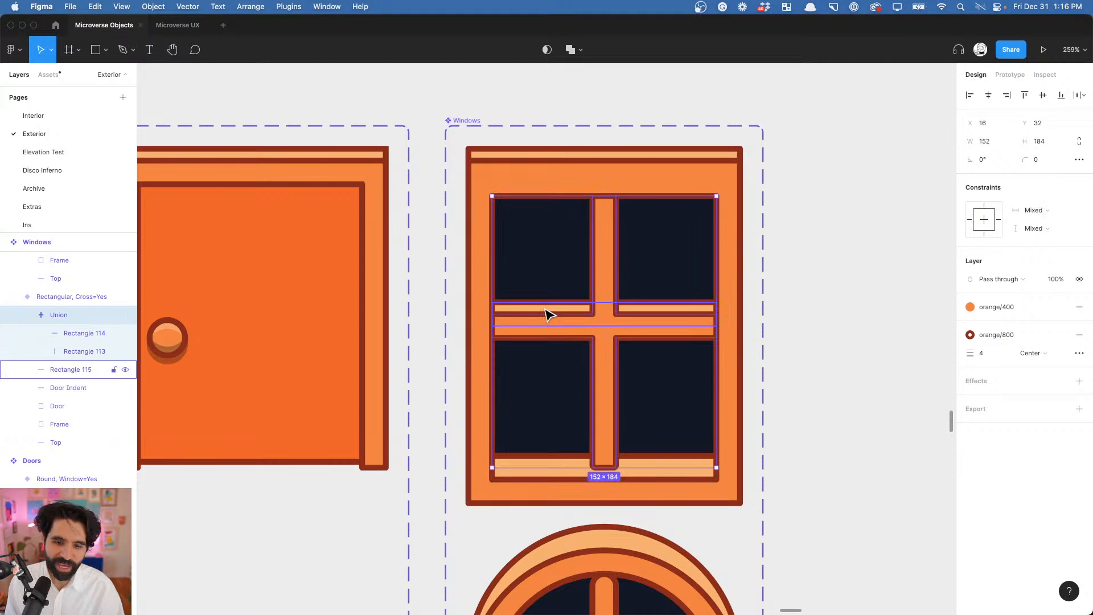
pyautogui.click(539, 466)
pyautogui.press('shift+super+Up')
# - Try to stretch the window's whole cross union downward to a height of 188
pyautogui.click(597, 435)
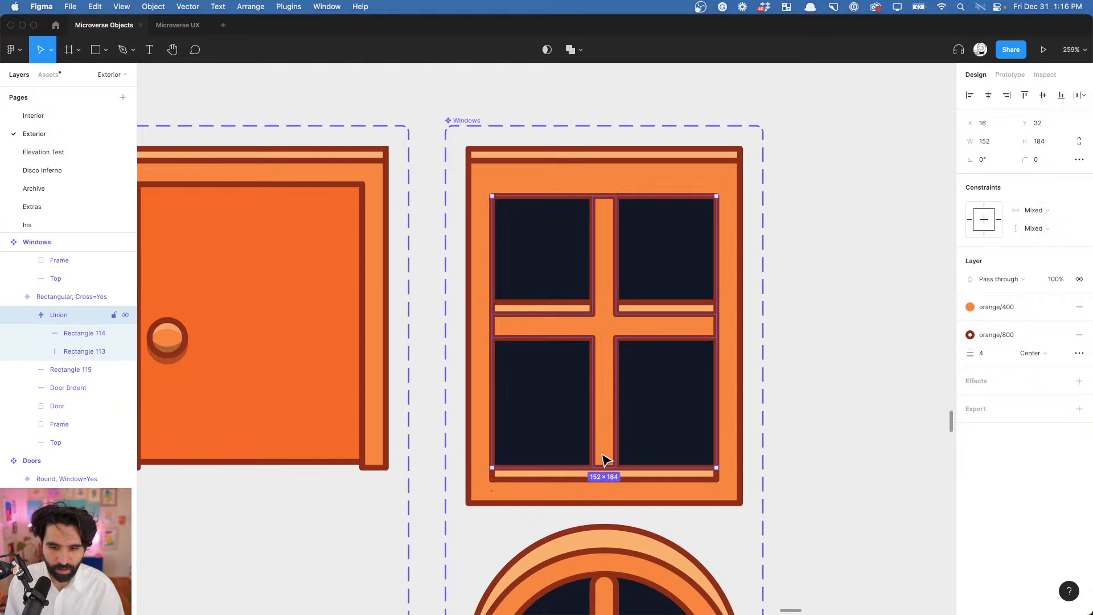
pyautogui.press('super+Down')
pyautogui.press('super+Down')
pyautogui.press('super+Down')
pyautogui.press('super+Down')
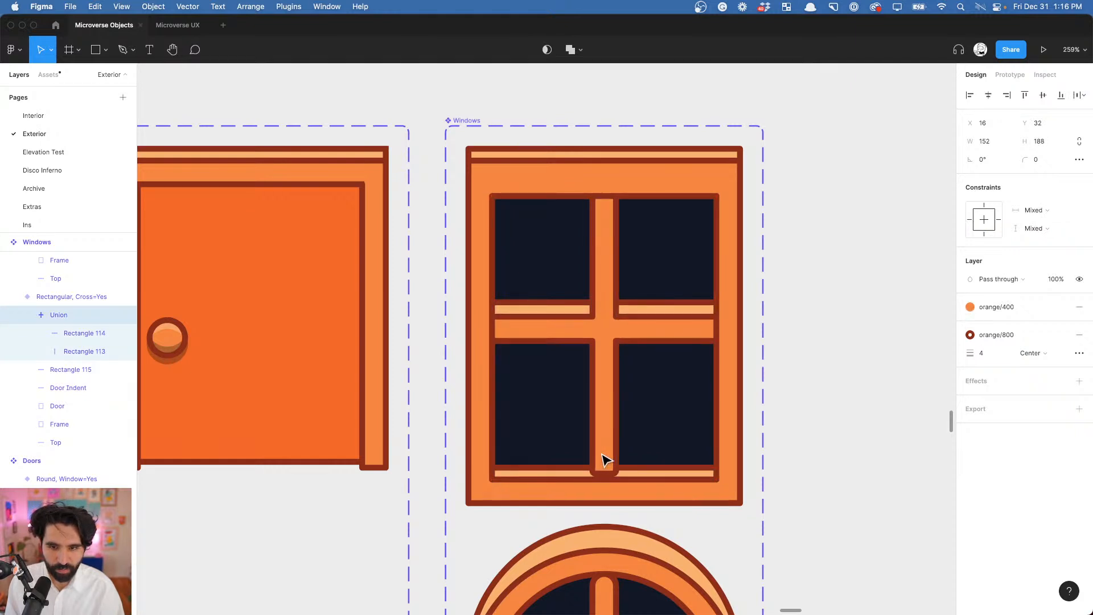
# - Lengthen only the cross's vertical bar downward to a height of 188, leaving the horizontal bar in place
pyautogui.doubleClick(606, 393)
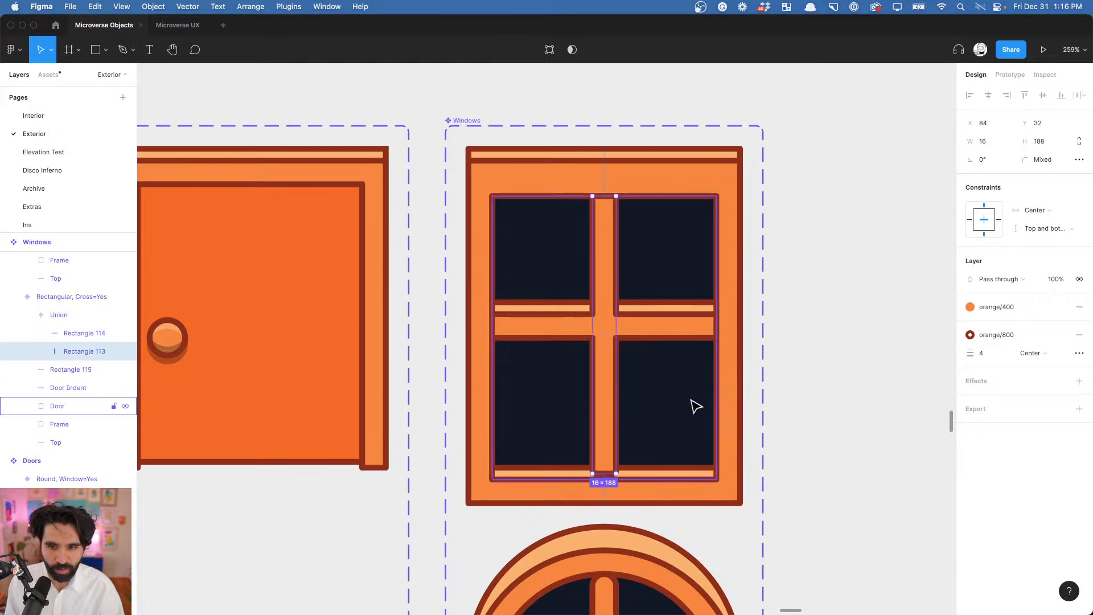
pyautogui.click(844, 359)
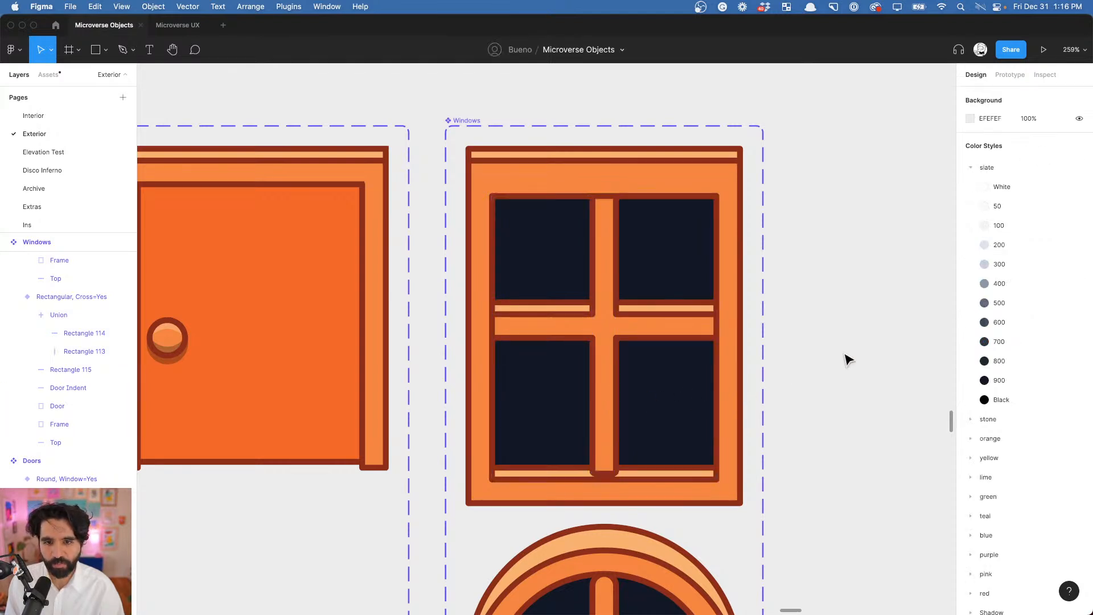
# - Nudge the light strip above the cross's horizontal bar slightly downward in the crossed rectangular window
pyautogui.scroll(-3, 844, 359)
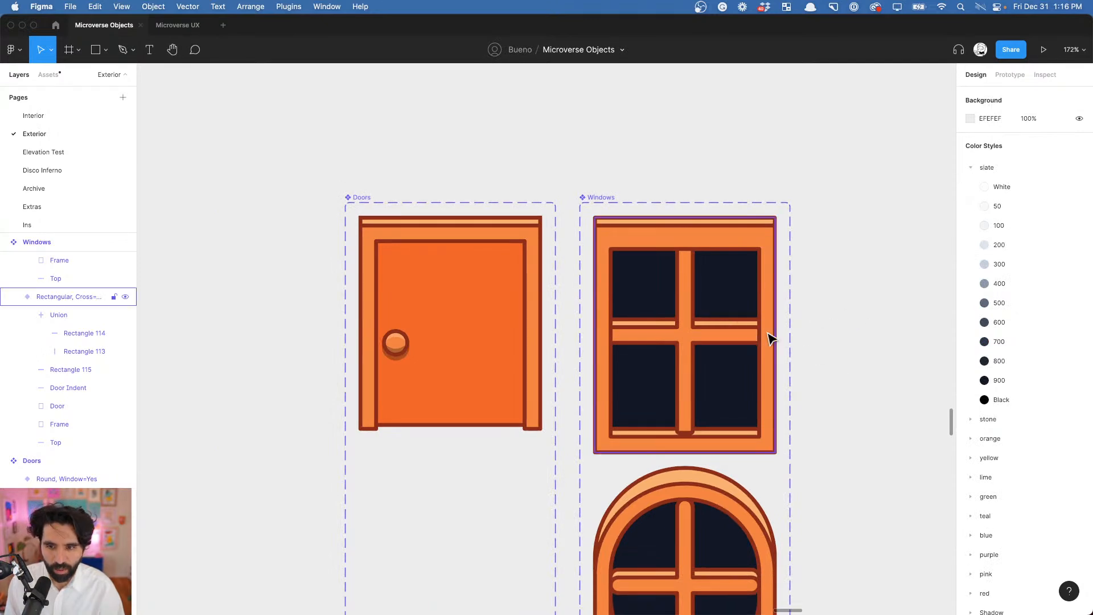
pyautogui.scroll(5, 771, 336)
pyautogui.click(691, 313)
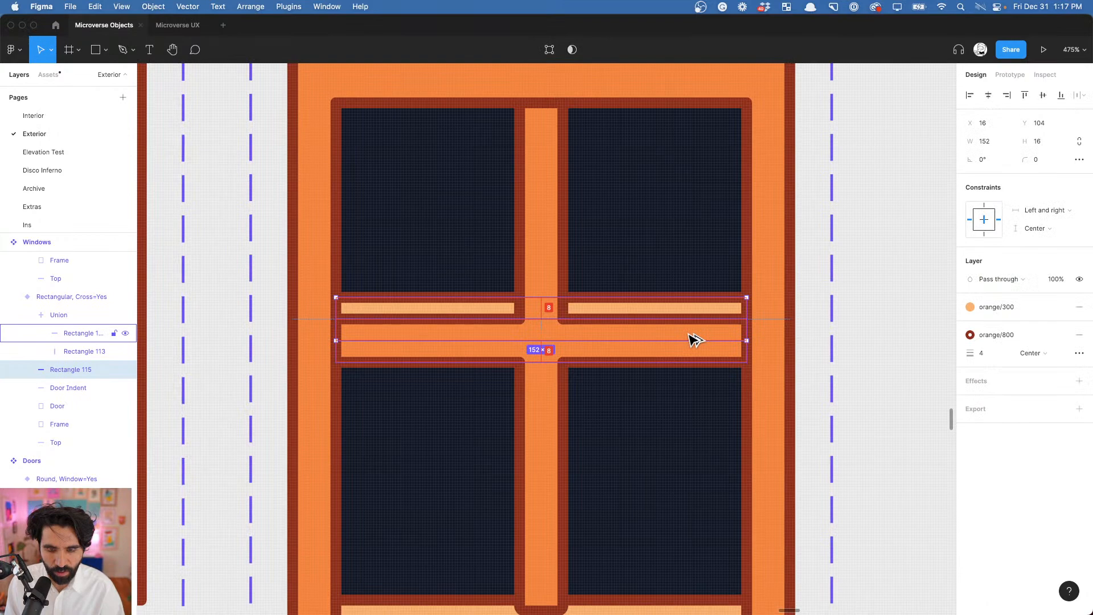
pyautogui.press('Down')
pyautogui.press('Down')
pyautogui.press('Down')
pyautogui.press('Down')
pyautogui.scroll(-5, 691, 340)
pyautogui.click(825, 322)
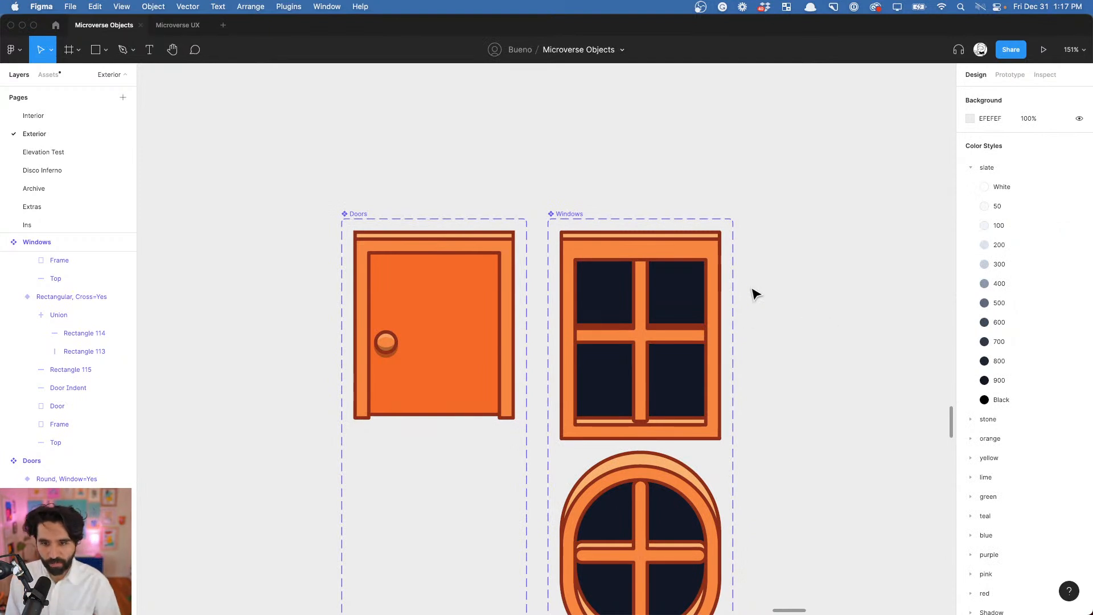
# - Move the crossed rectangular window's glass, cross and light strip up together by 8, bringing the glass to Y 24
pyautogui.click(617, 308)
pyautogui.doubleClick(618, 307)
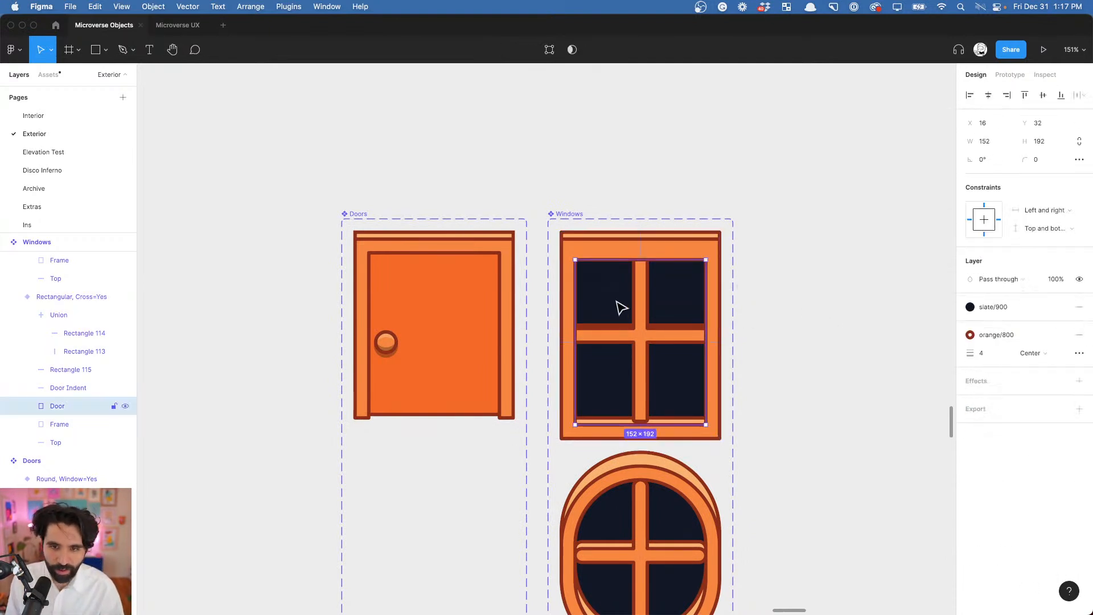
pyautogui.keyDown('shift'); pyautogui.click(611, 341); pyautogui.keyUp('shift')
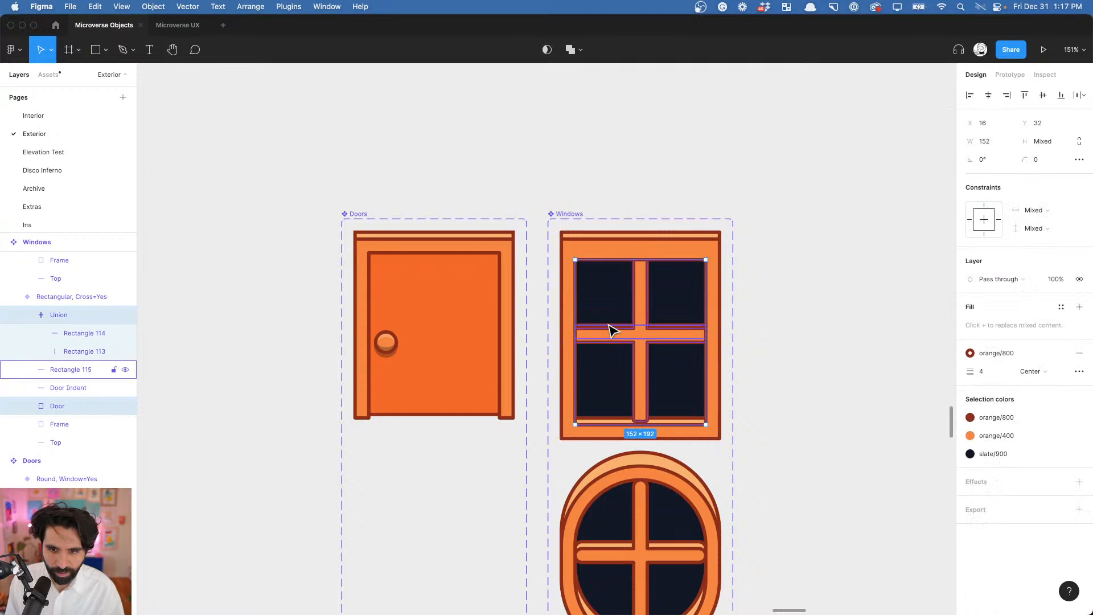
pyautogui.press('alt')
pyautogui.click(725, 425)
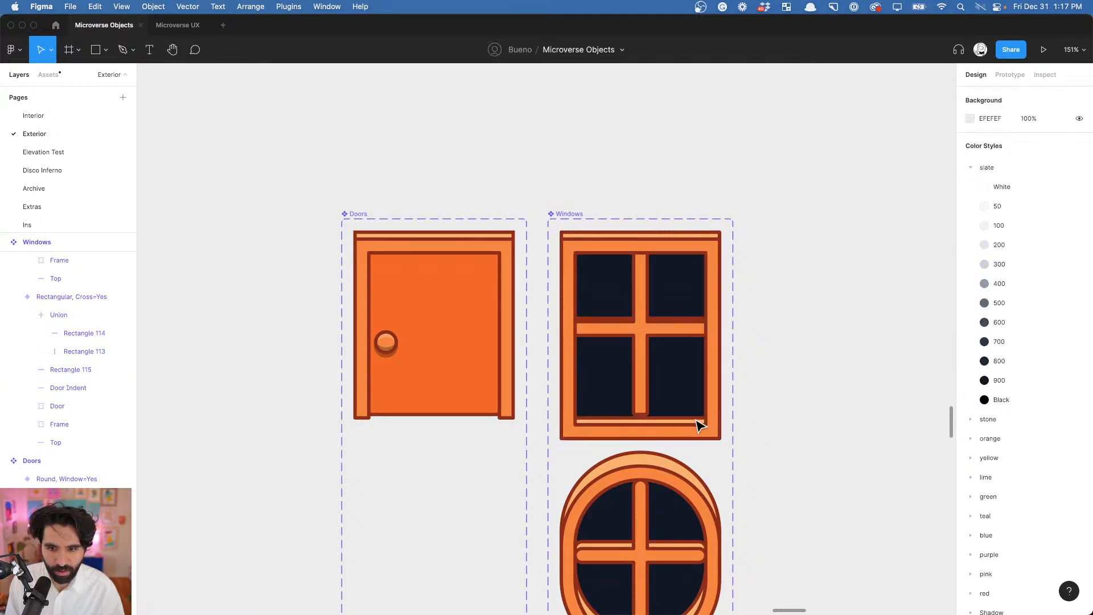
# - Move the light sill at the bottom of the crossed rectangular window's glass up to Y 208
pyautogui.scroll(5, 636, 428)
pyautogui.click(605, 422)
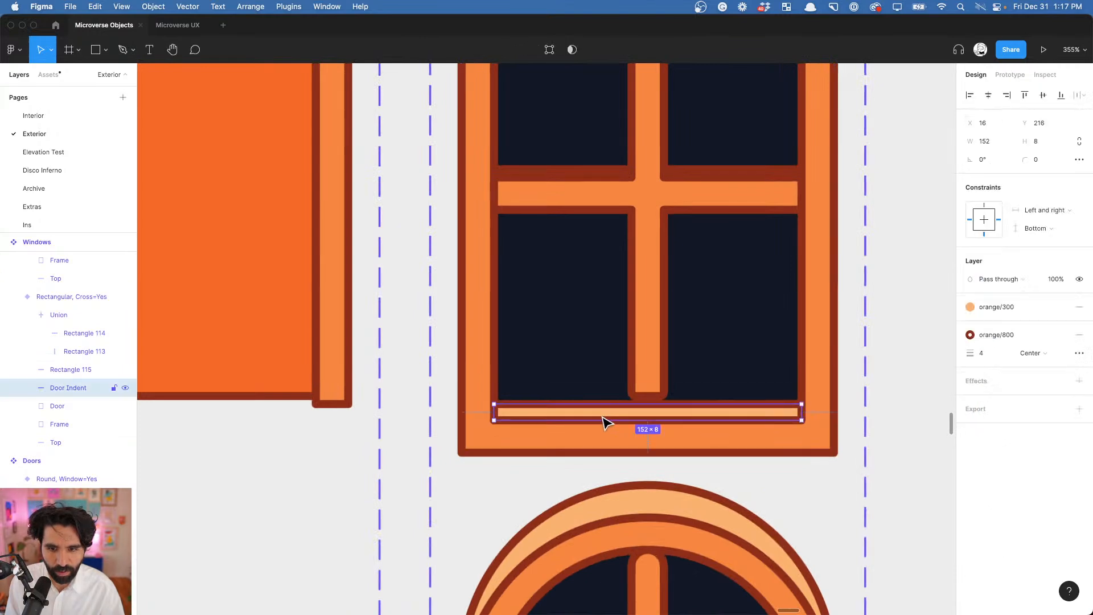
pyautogui.hotkey('shift', 'Up')
pyautogui.scroll(-5, 606, 420)
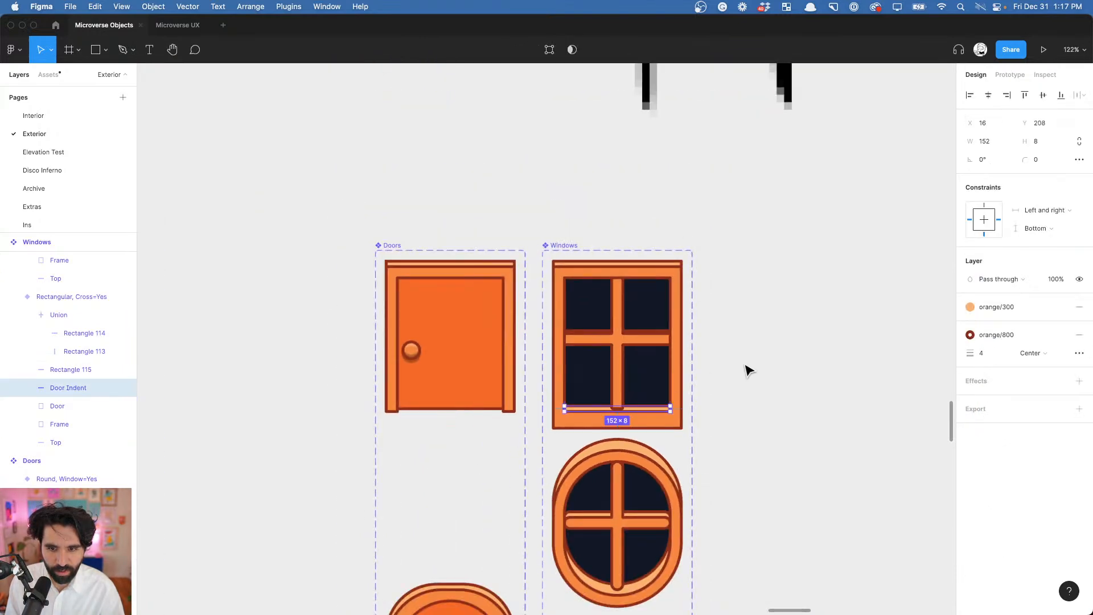
# - Shorten the orange frame of the crossed rectangular window from the bottom to a height of 224
pyautogui.click(638, 424)
pyautogui.scroll(4, 637, 421)
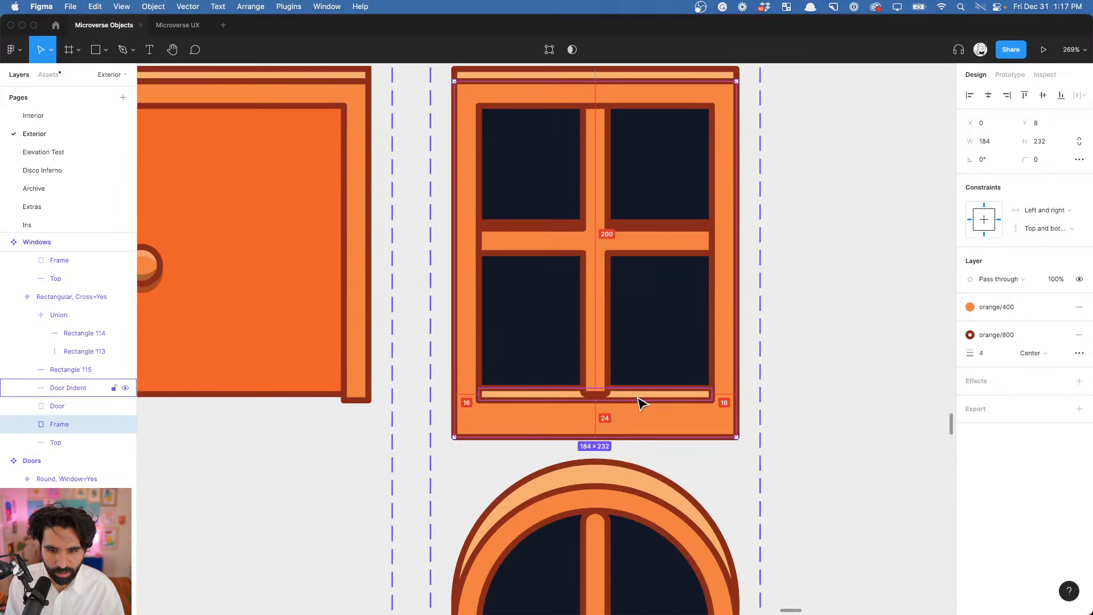
pyautogui.press('super+shift+Up')
pyautogui.scroll(-3, 639, 398)
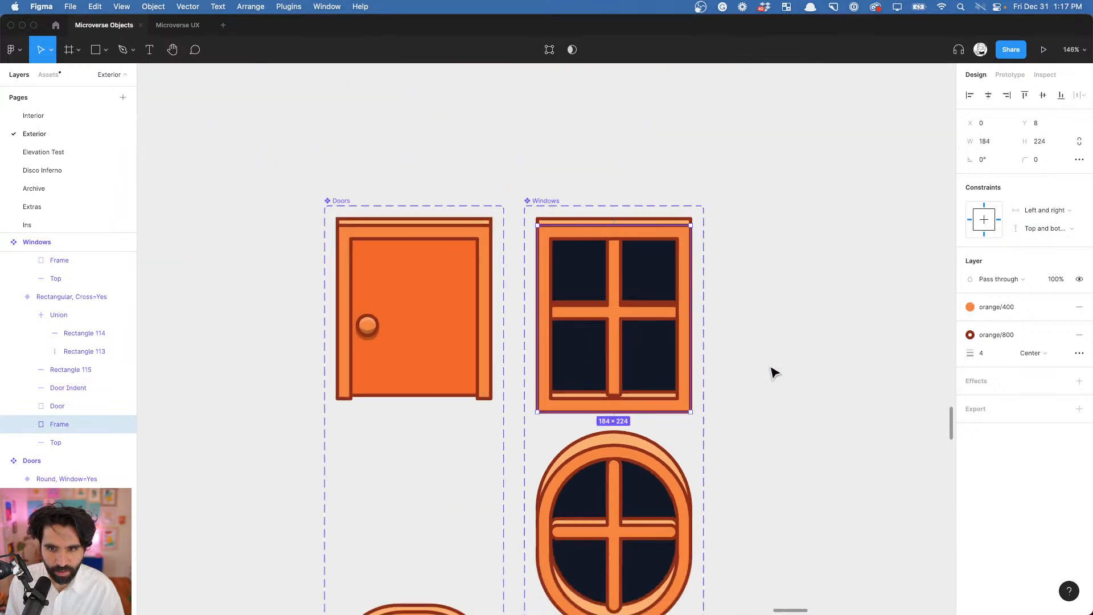
pyautogui.click(766, 373)
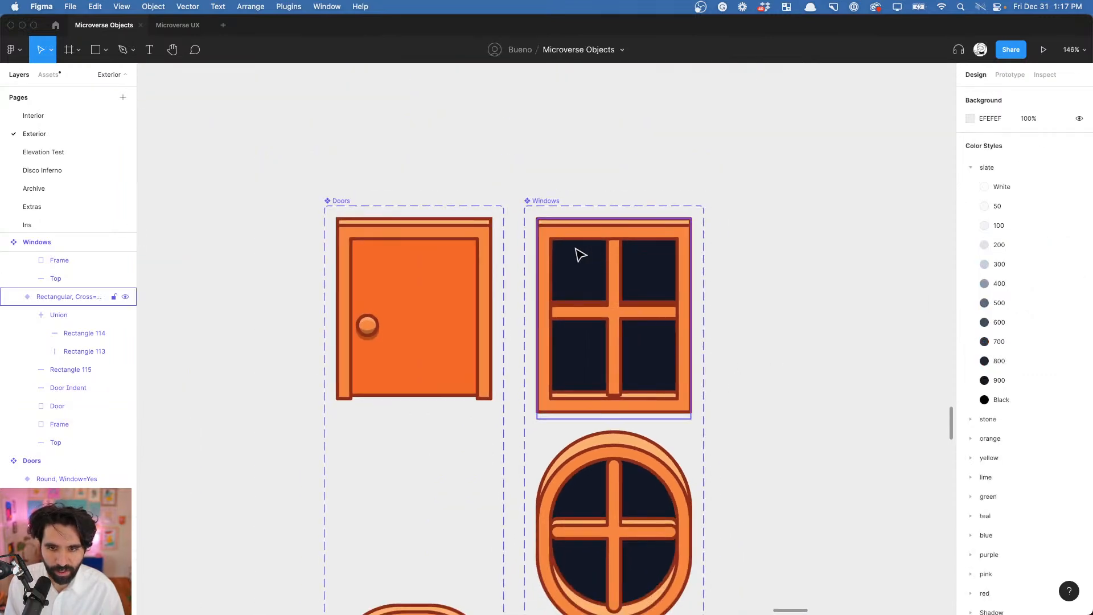
# - Reduce the height of the Rectangular, Cross=Yes variant to 232 so its bounds fit the shortened window
pyautogui.click(570, 250)
pyautogui.scroll(3, 628, 414)
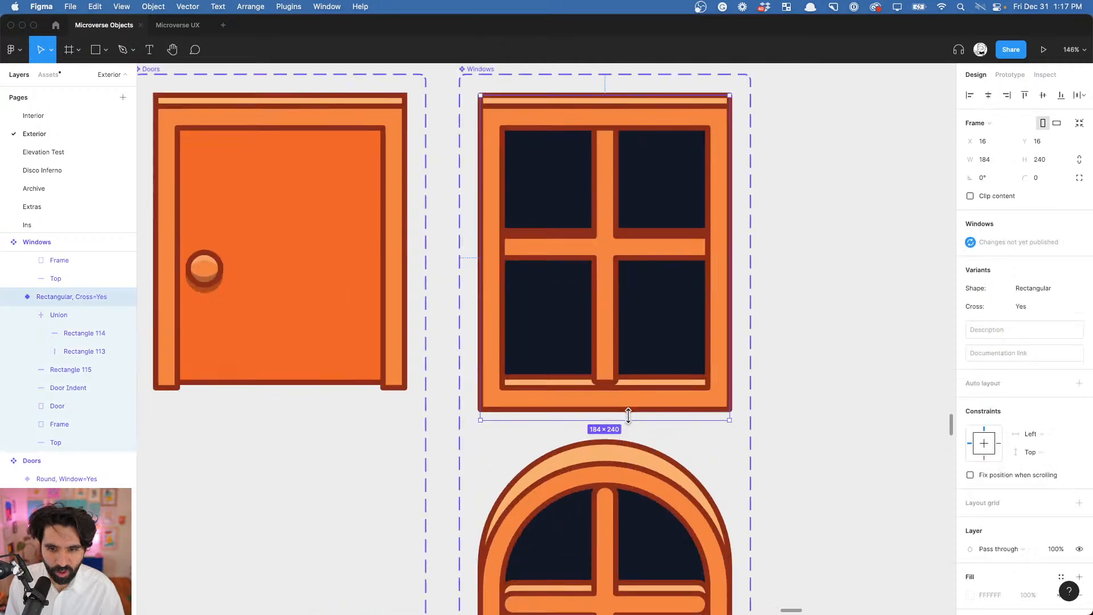
pyautogui.press('super+shift+Up')
pyautogui.scroll(3, 628, 416)
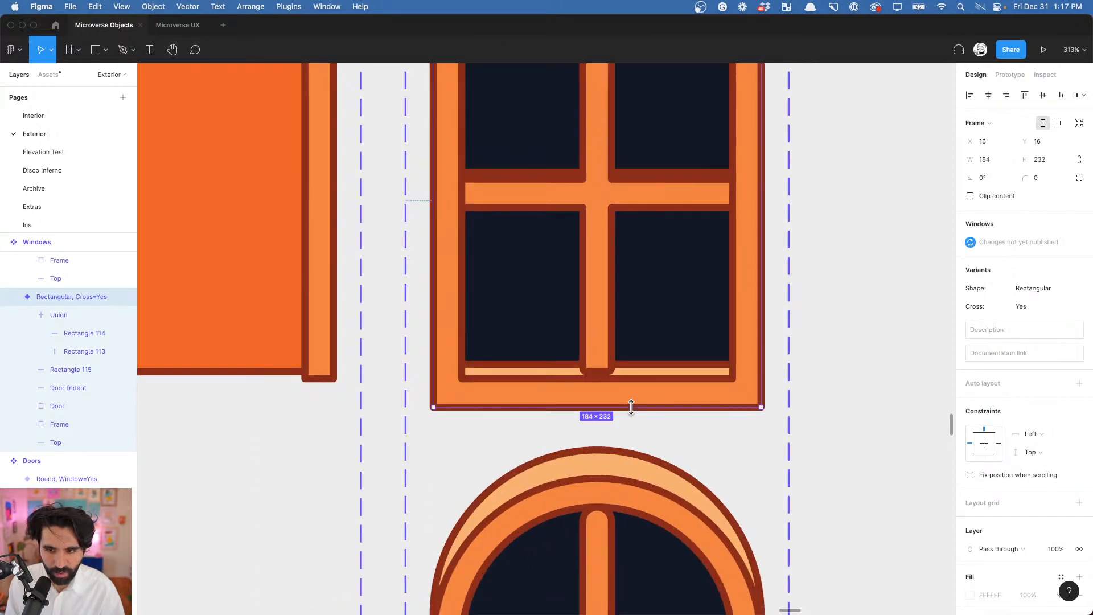
pyautogui.scroll(-6, 631, 407)
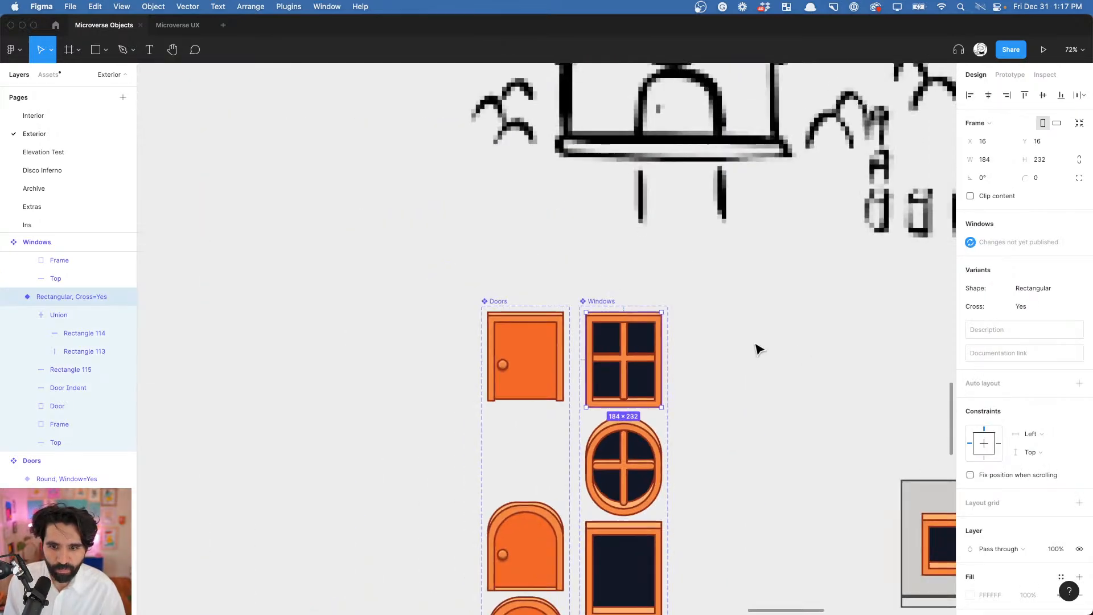
pyautogui.scroll(-5, 760, 349)
pyautogui.hscroll(3, 760, 349)
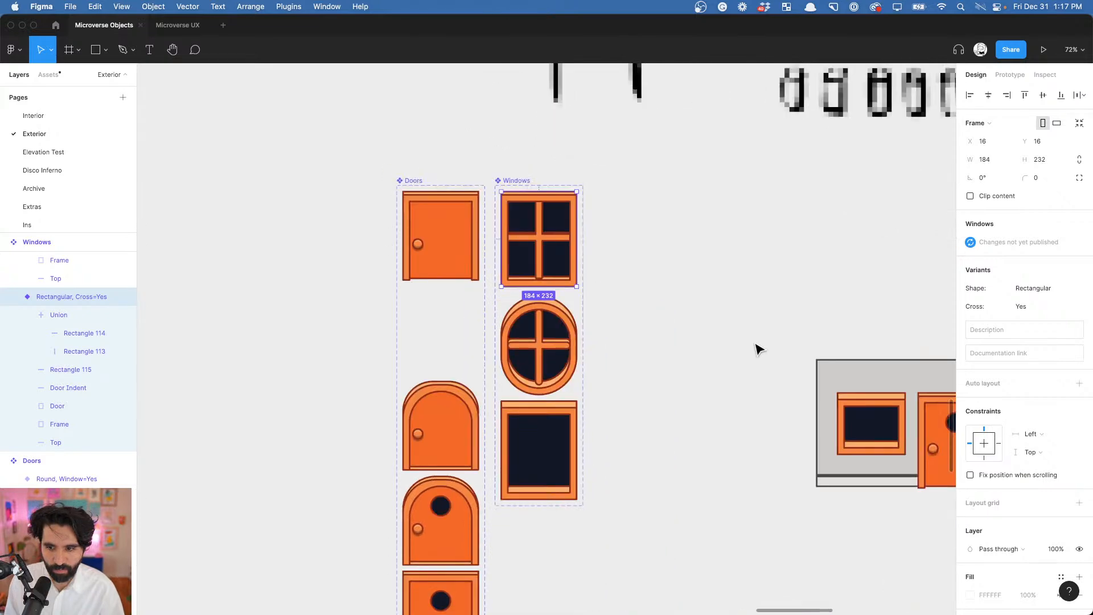
pyautogui.click(760, 349)
pyautogui.hscroll(-1, 760, 349)
pyautogui.click(587, 265)
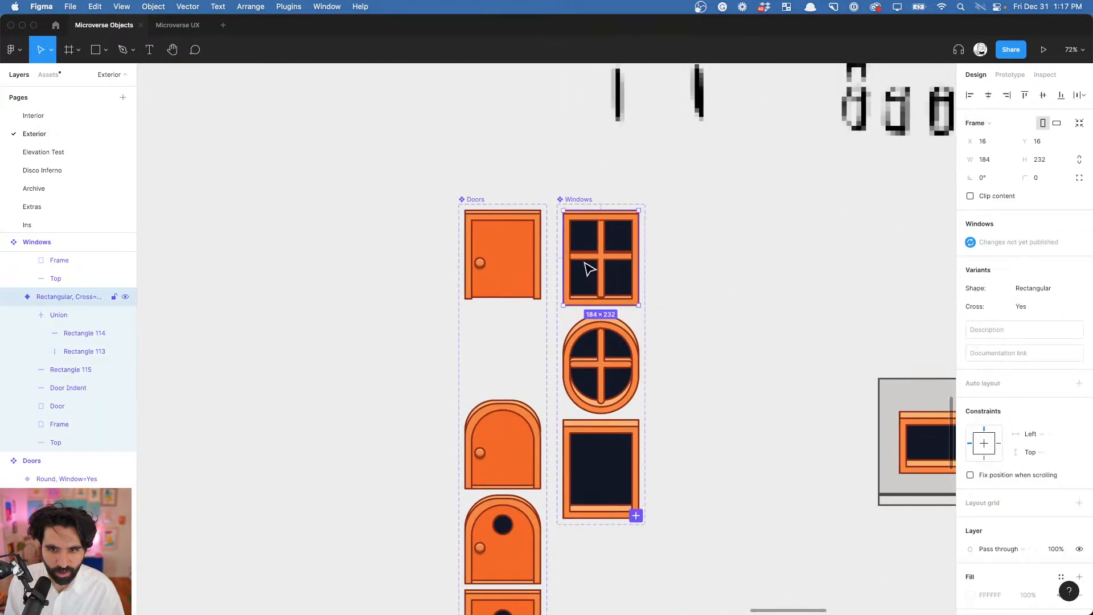
pyautogui.press('super+d')
pyautogui.press('super+z')
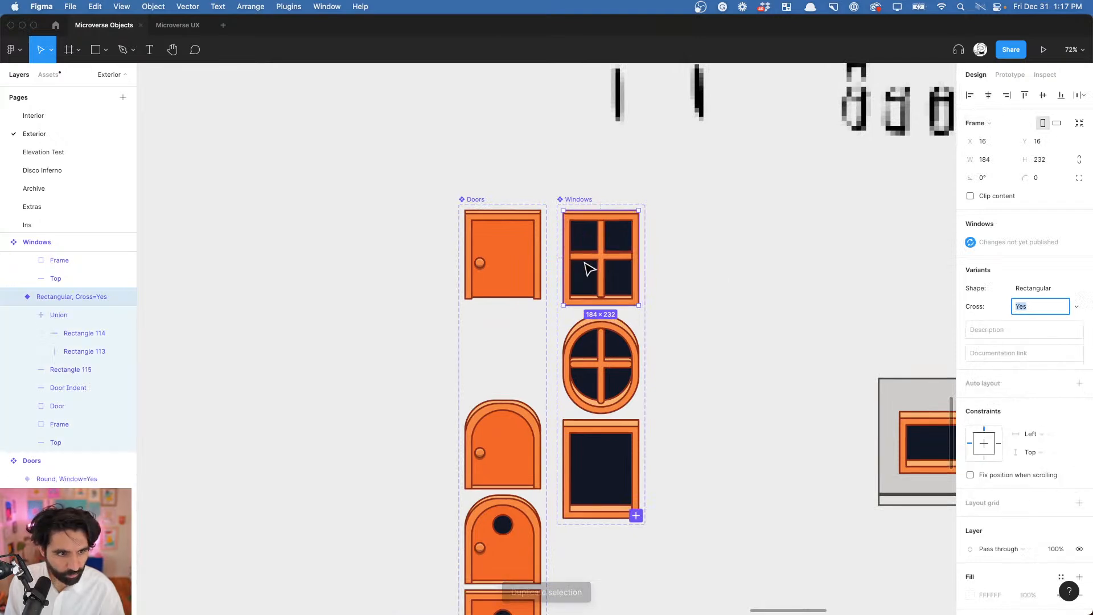
# - Add auto layout to the Windows component set
pyautogui.click(730, 280)
pyautogui.click(581, 200)
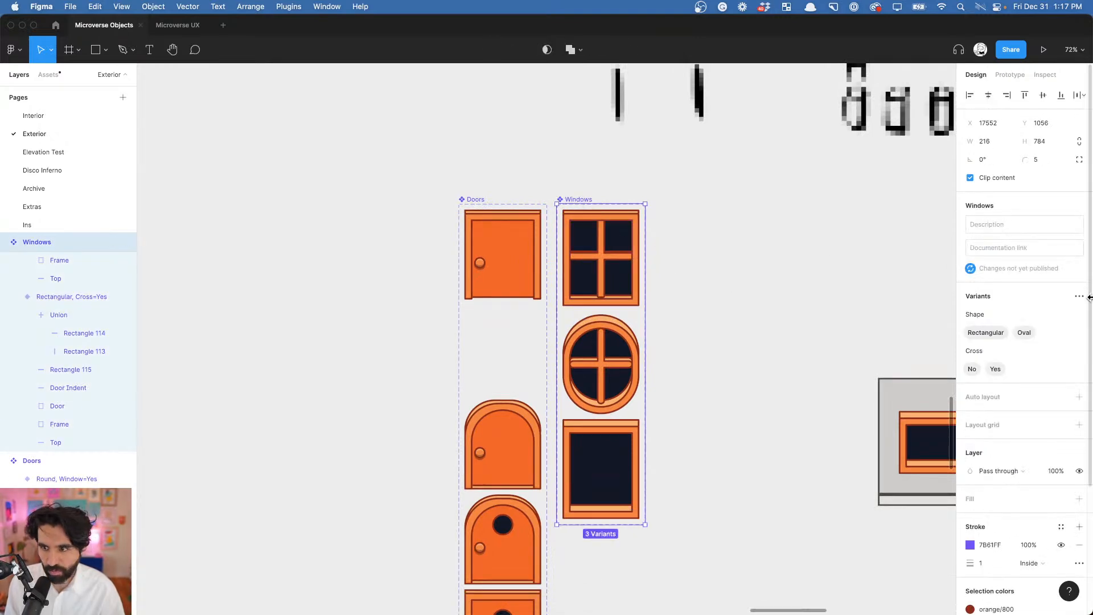
pyautogui.click(1079, 397)
pyautogui.click(762, 330)
# - Duplicate the Rectangular, Cross=Yes variant within the Windows component set
pyautogui.click(616, 287)
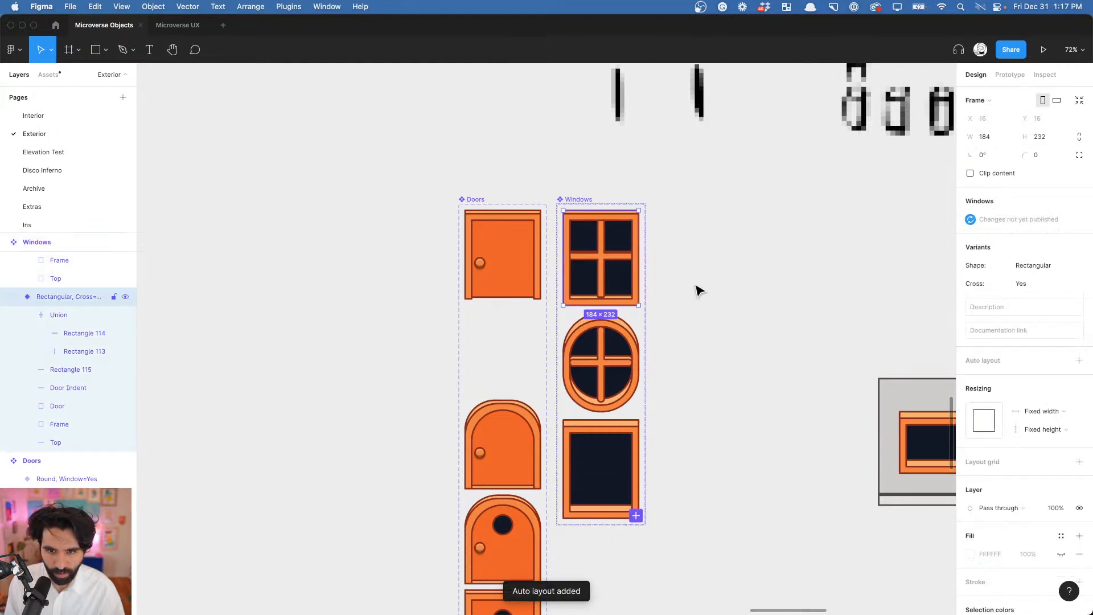
pyautogui.press('super+d')
pyautogui.scroll(-5, 782, 314)
pyautogui.scroll(-1, 782, 313)
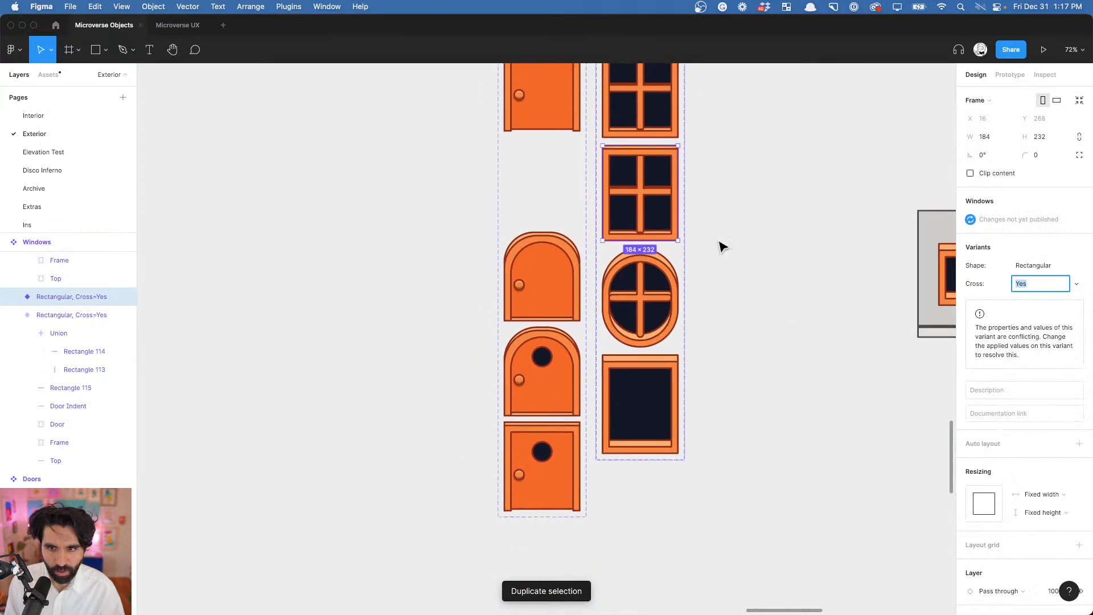
# - Delete both cross bars and the light strip from the duplicated rectangular window, leaving plain glass above its sill
pyautogui.doubleClick(643, 190)
pyautogui.scroll(5, 643, 187)
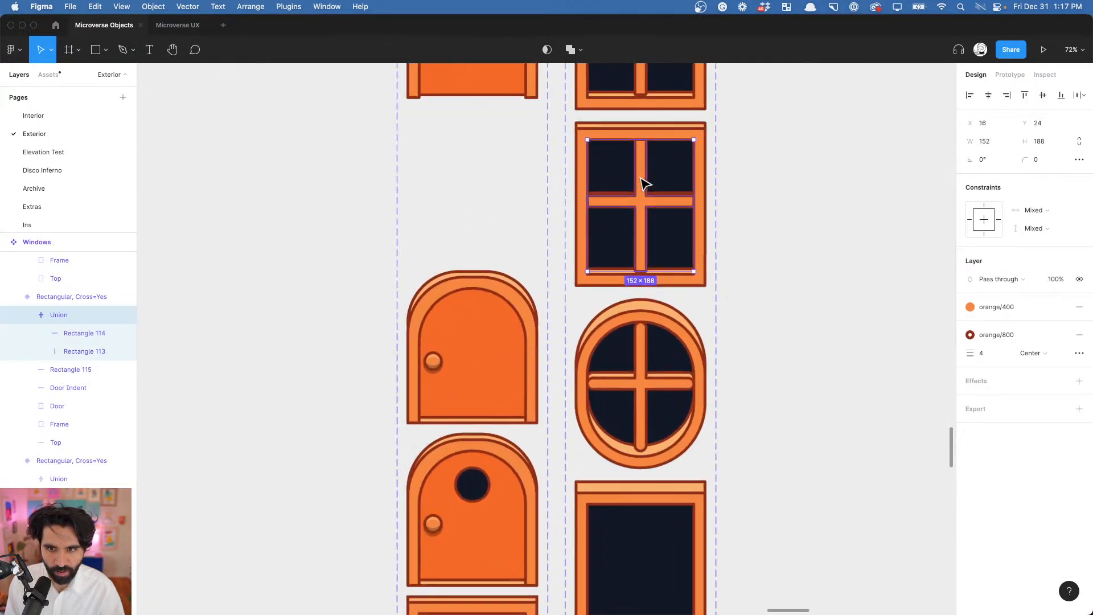
pyautogui.doubleClick(645, 184)
pyautogui.press('Delete')
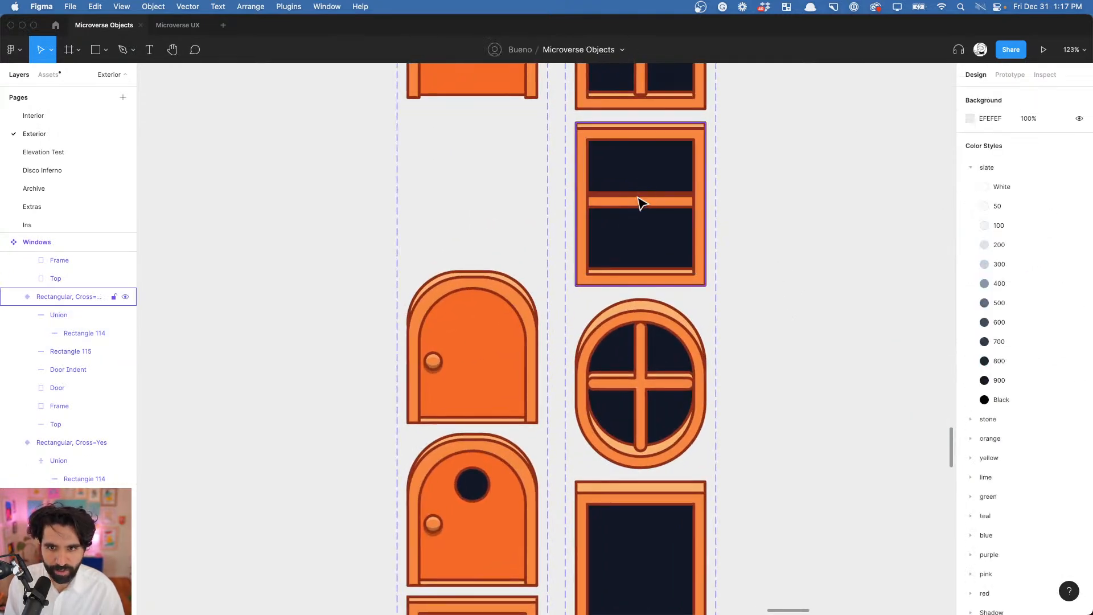
pyautogui.click(639, 202)
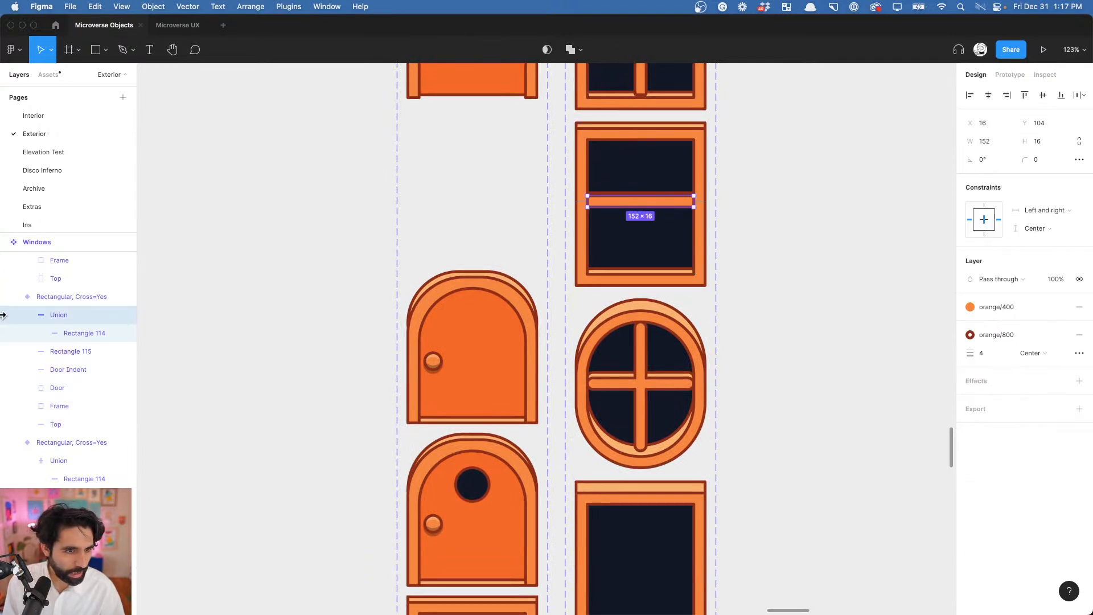
pyautogui.press('Delete')
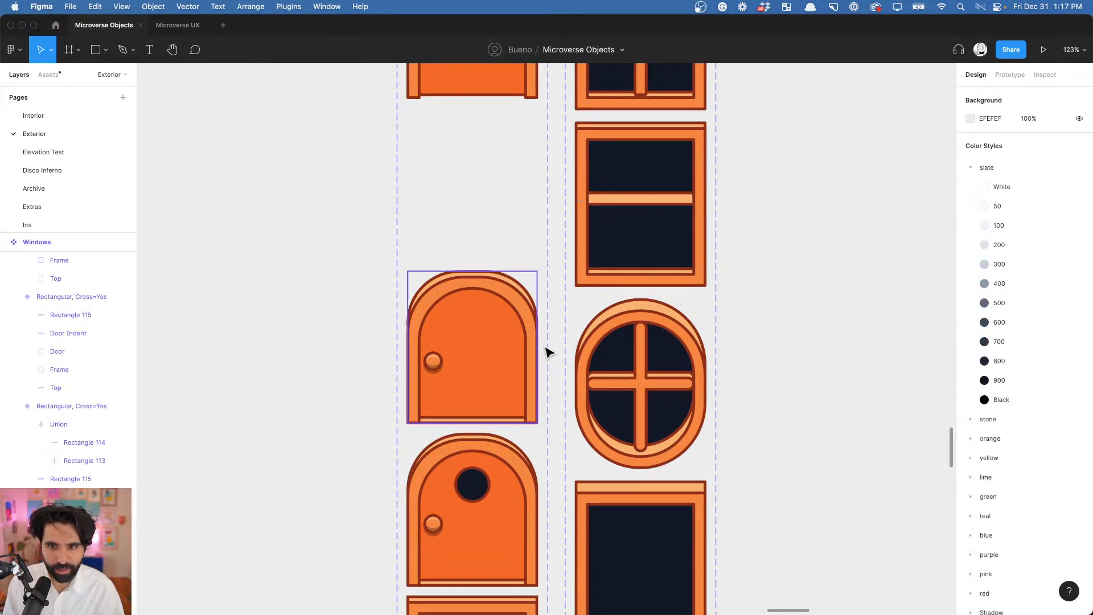
pyautogui.click(654, 204)
pyautogui.press('Delete')
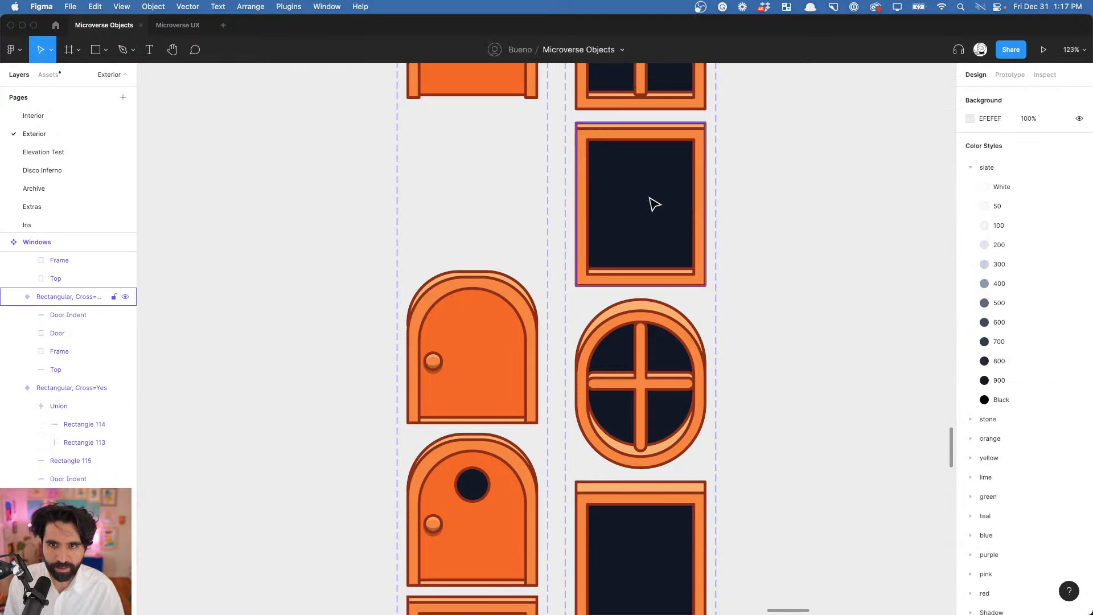
# - Set the duplicated window's Cross property to No and delete the old uncrossed rectangular variant
pyautogui.scroll(-8, 653, 199)
pyautogui.scroll(8, 652, 197)
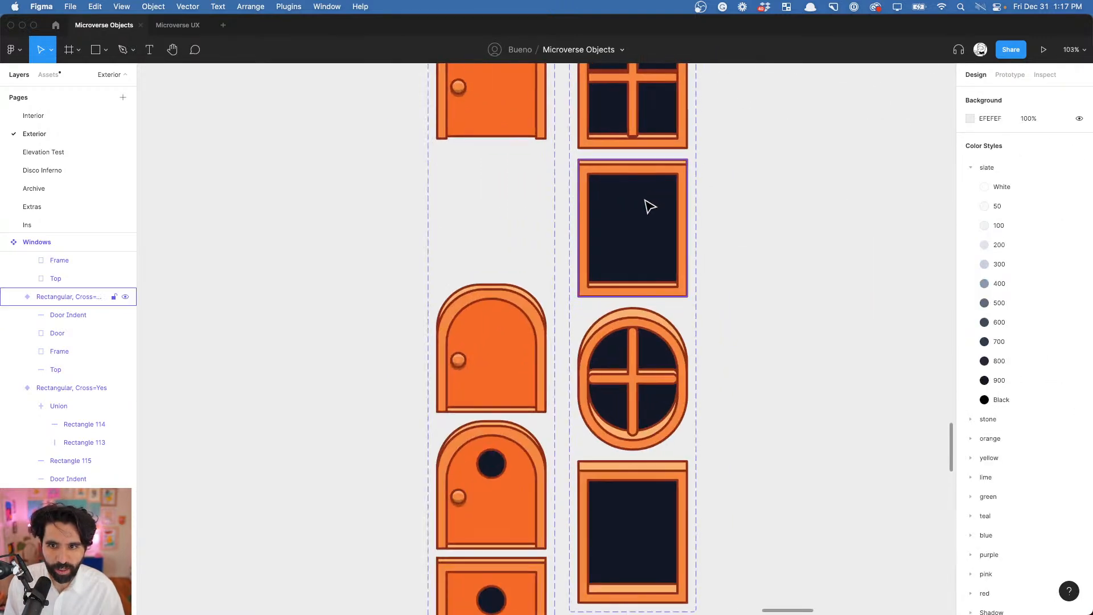
pyautogui.click(649, 205)
pyautogui.click(1082, 284)
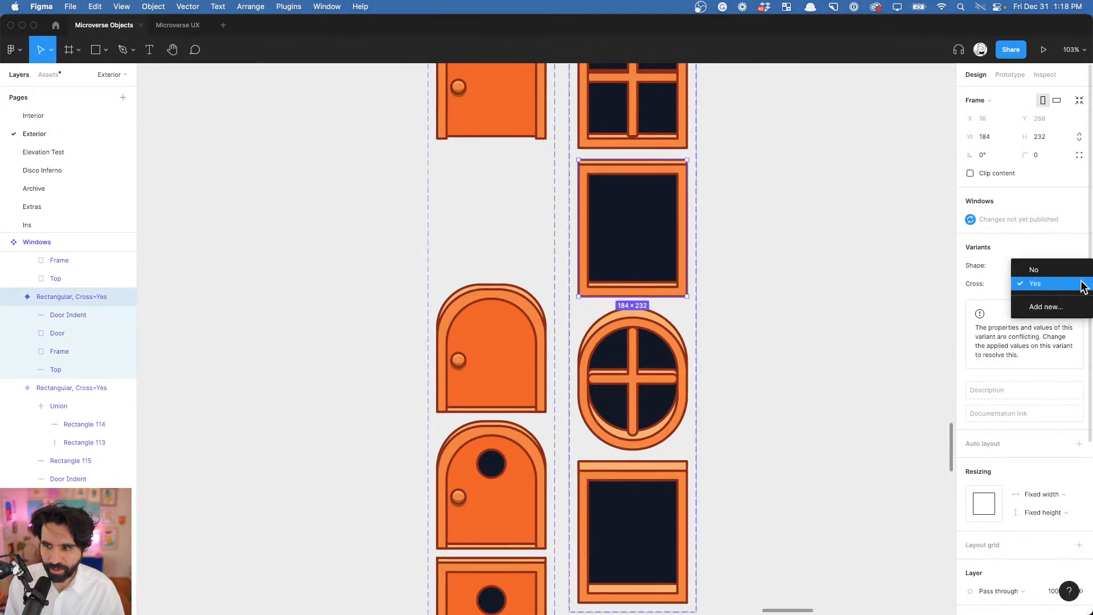
pyautogui.click(1067, 271)
pyautogui.scroll(-5, 764, 376)
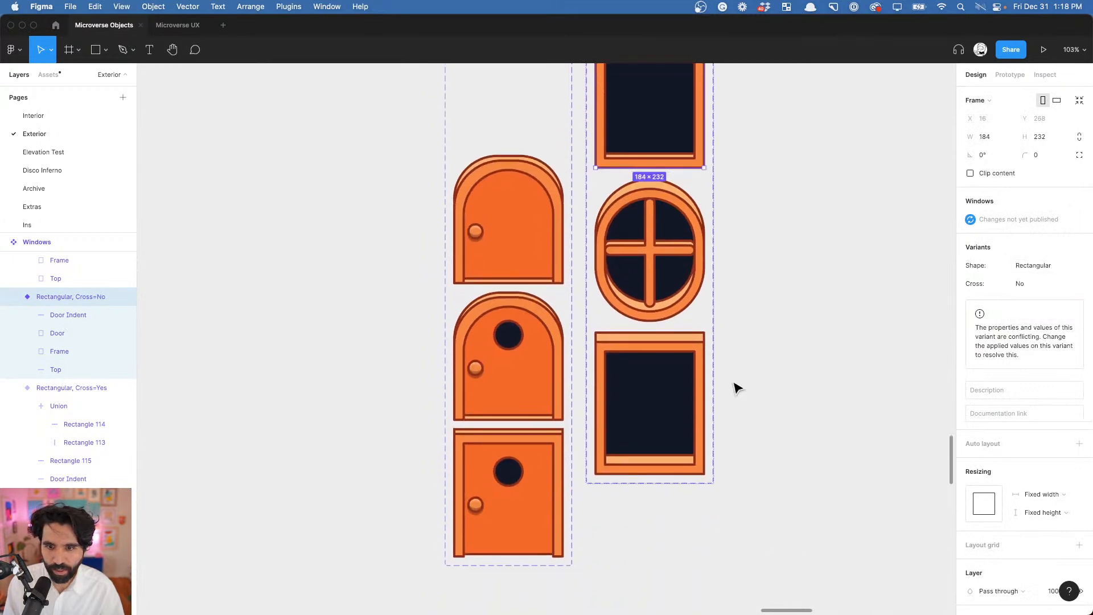
pyautogui.click(693, 398)
pyautogui.press('Delete')
# - Reset the window left of the house's door to the default variant and switch its Cross property off
pyautogui.scroll(-10, 695, 400)
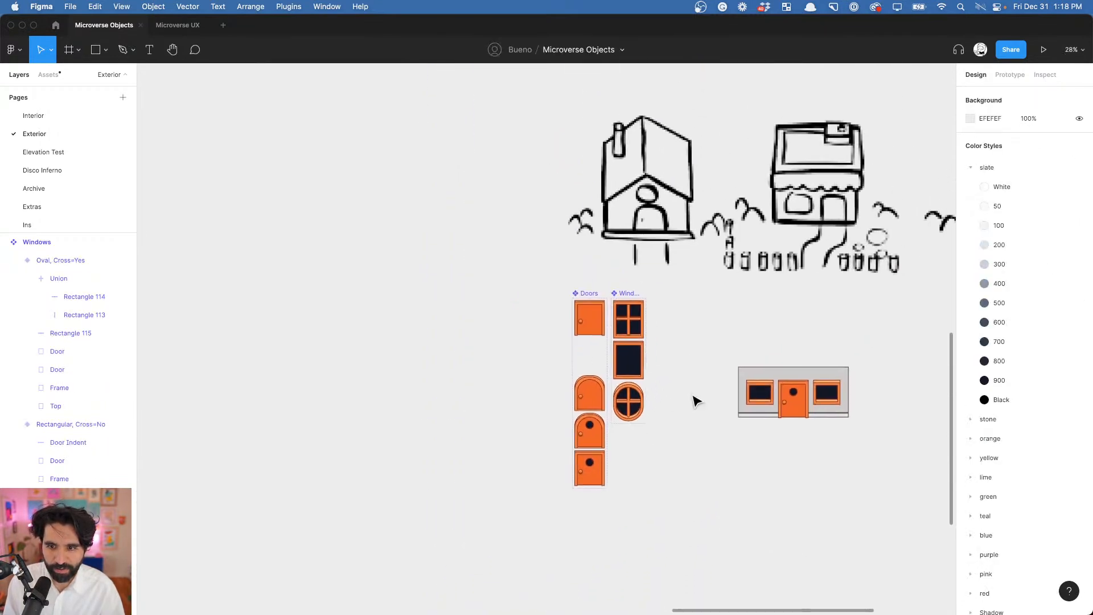
pyautogui.scroll(5, 788, 417)
pyautogui.click(691, 332)
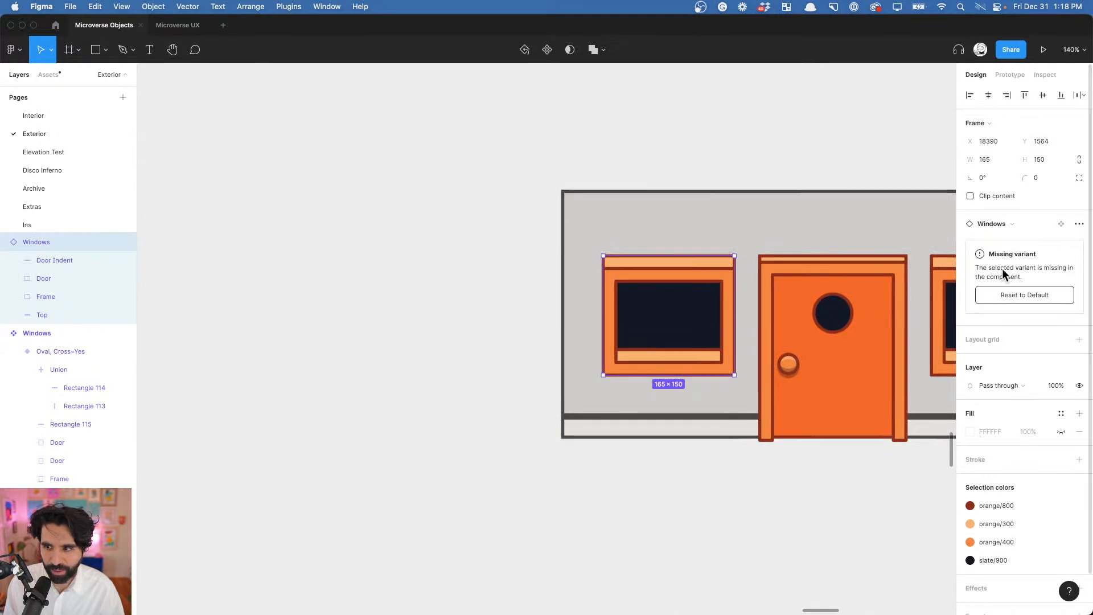
pyautogui.click(1034, 295)
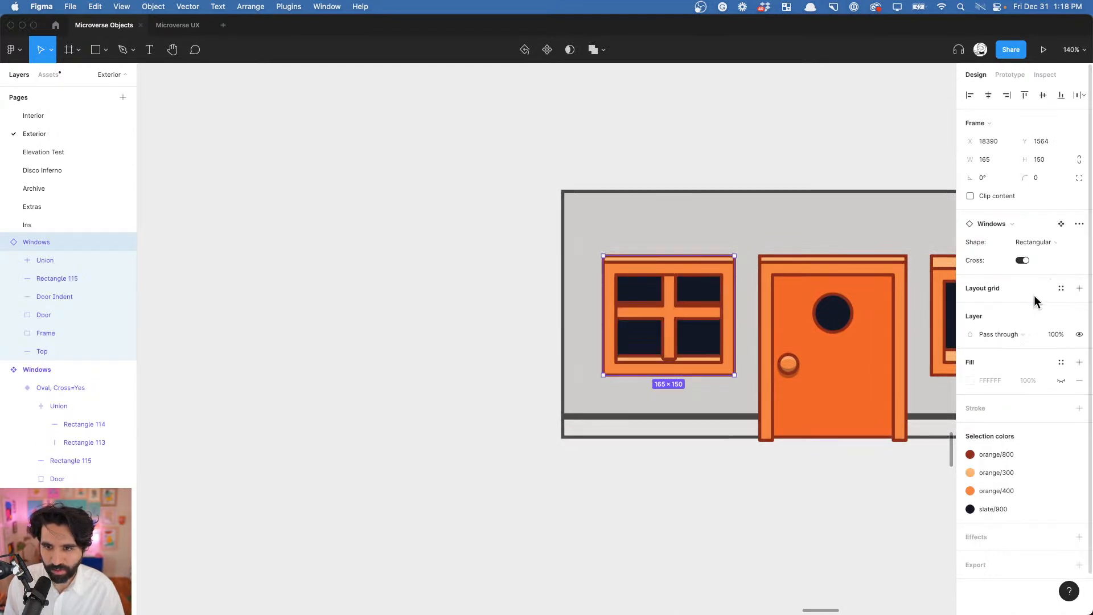
pyautogui.click(1024, 260)
# - Replace the outdated window on the other side of the door with a copy of the updated uncrossed window
pyautogui.hscroll(3, 661, 407)
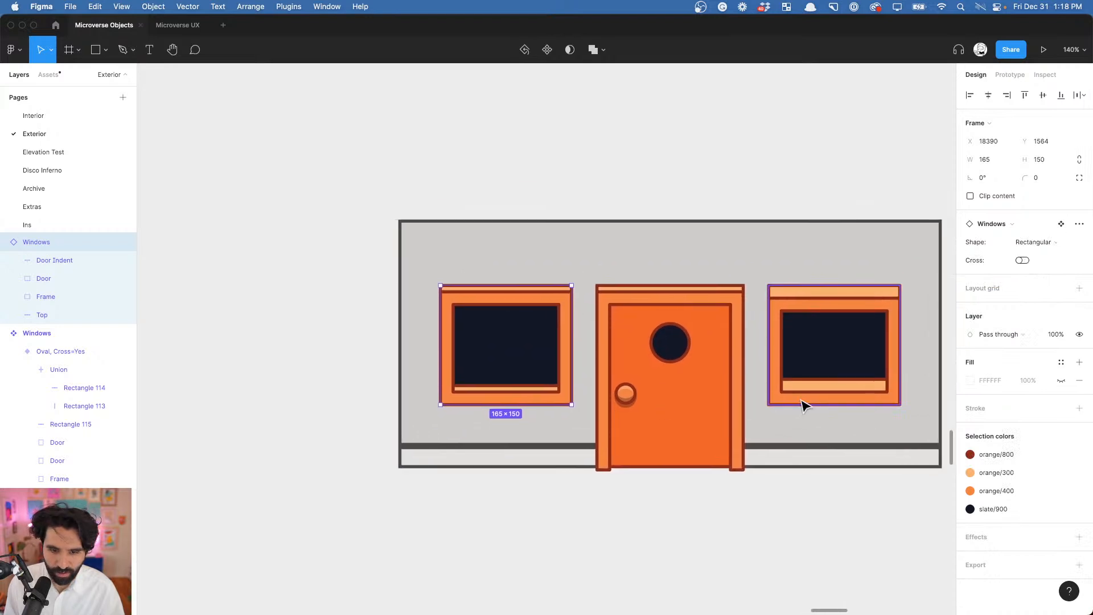
pyautogui.click(801, 353)
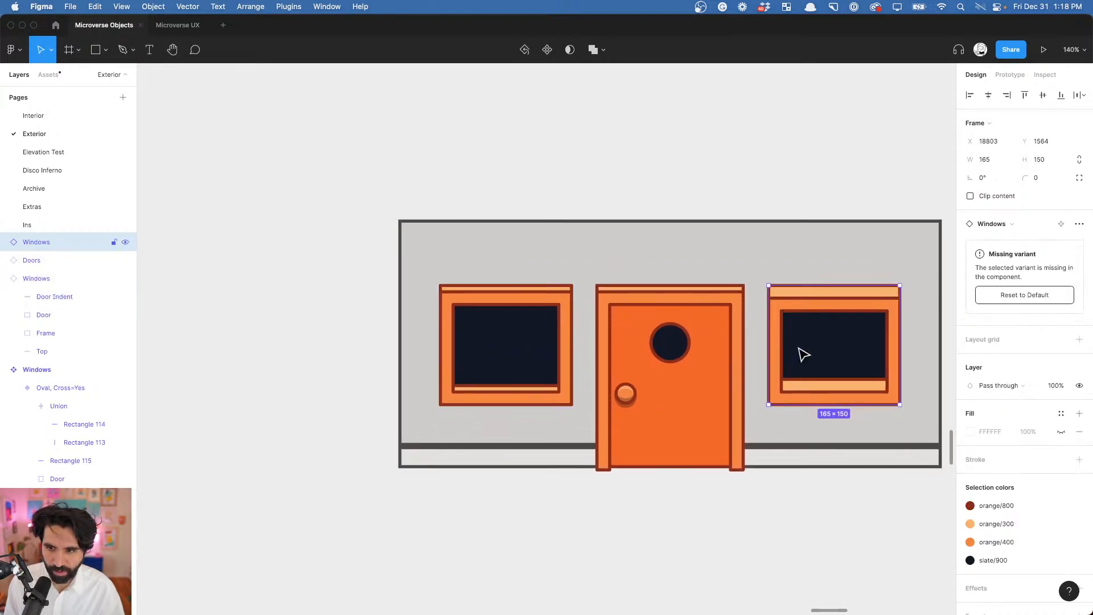
pyautogui.press('super+v')
pyautogui.press('Delete')
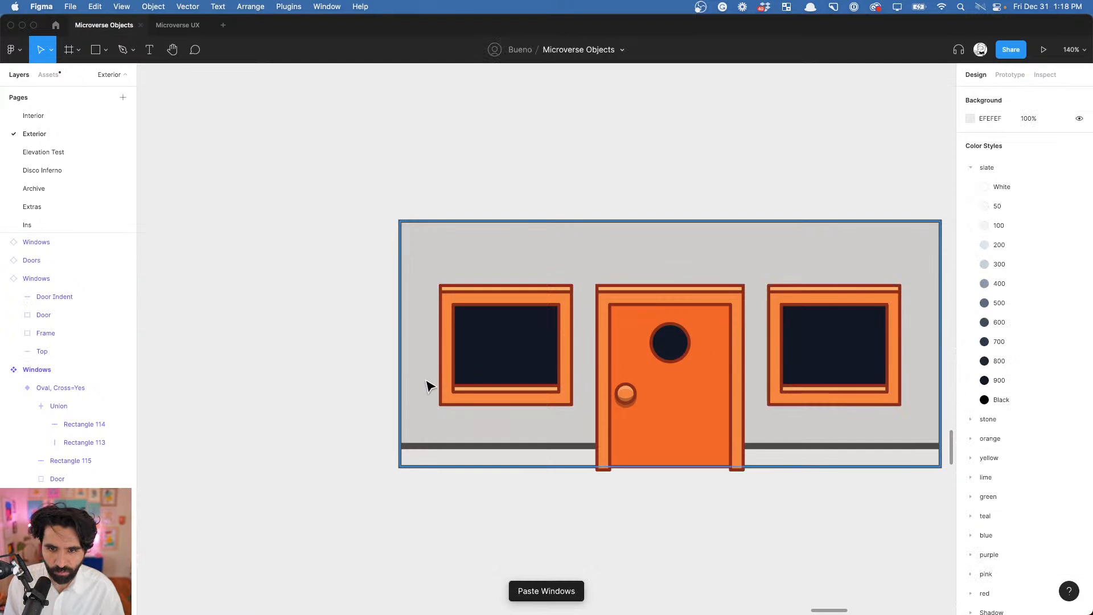
# - Select both house windows and shorten them together to a height of 142
pyautogui.click(488, 374)
pyautogui.keyDown('shift'); pyautogui.click(812, 356); pyautogui.keyUp('shift')
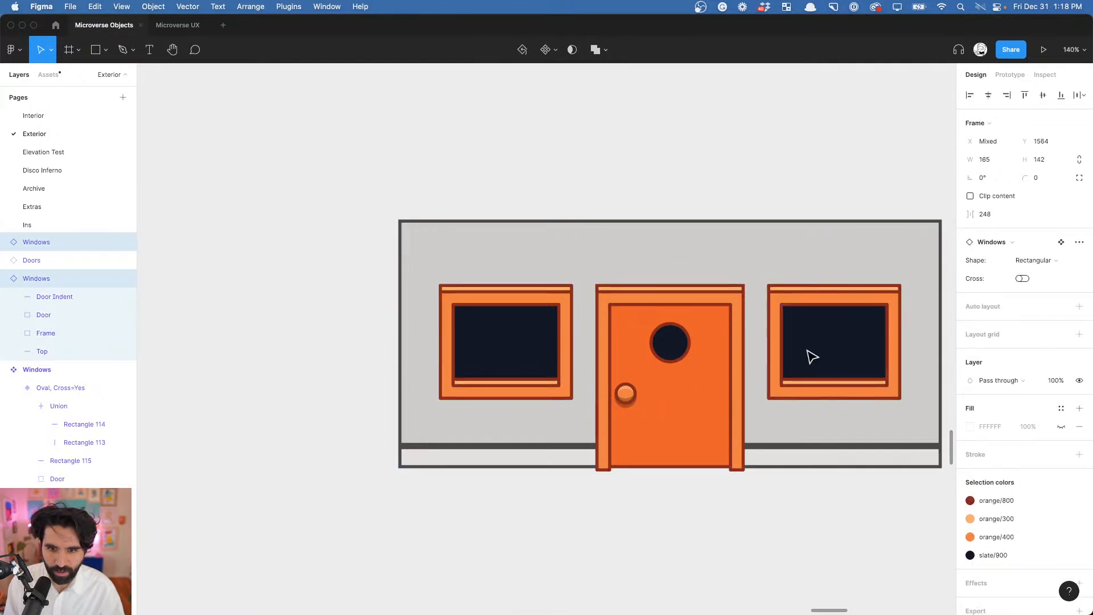
# - Shrink both house windows together to 141 by 134 and nudge the pair to the right
pyautogui.press('ctrl+shift+super+Left')
pyautogui.press('ctrl+shift+super+Left')
pyautogui.hotkey('shift', 'Right')
pyautogui.hotkey('shift', 'Right')
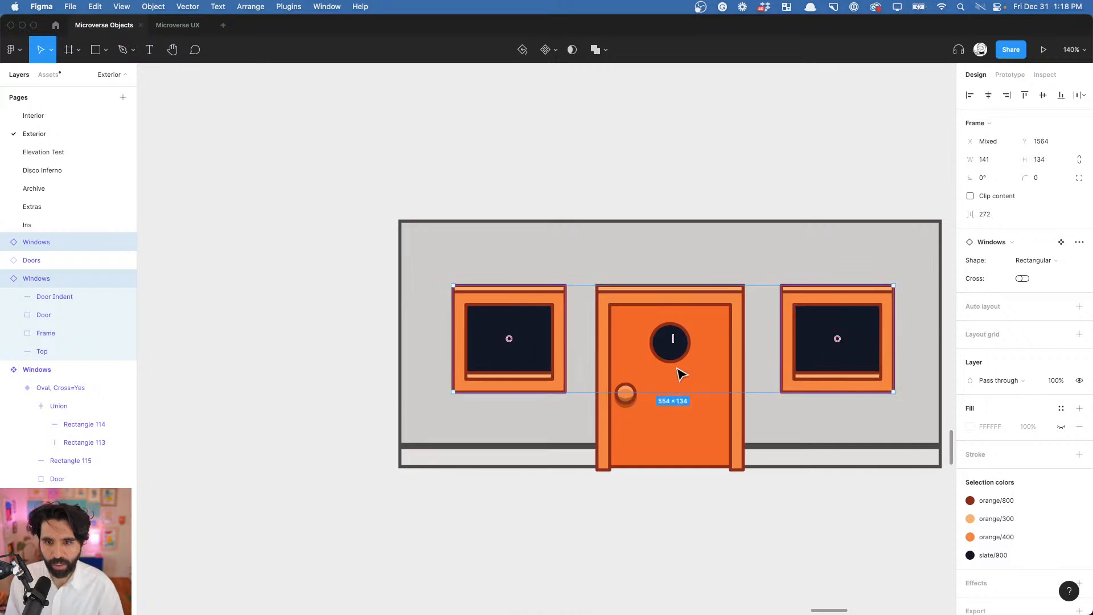
pyautogui.click(749, 547)
pyautogui.scroll(-10, 748, 544)
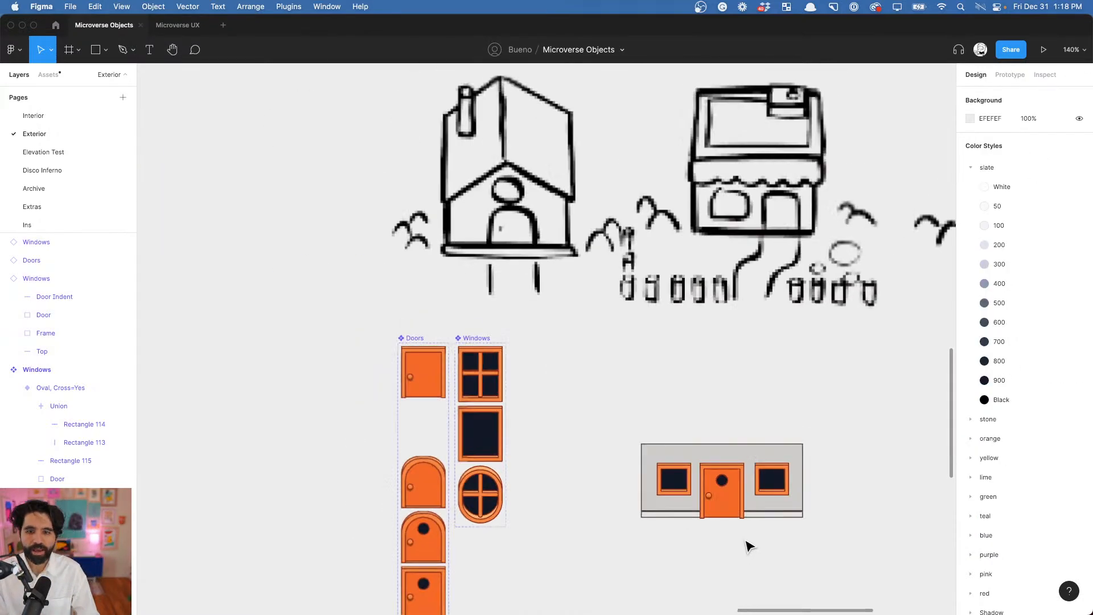
pyautogui.scroll(5, 734, 552)
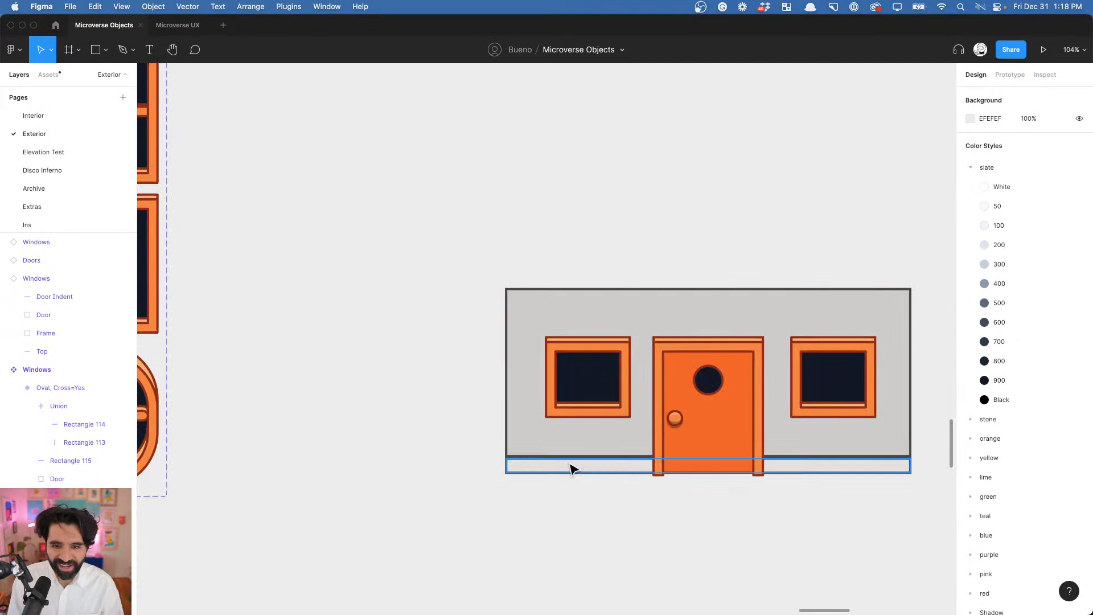
pyautogui.click(569, 466)
pyautogui.click(462, 436)
pyautogui.moveTo(462, 436); pyautogui.dragTo(621, 569)
pyautogui.scroll(2, 863, 430)
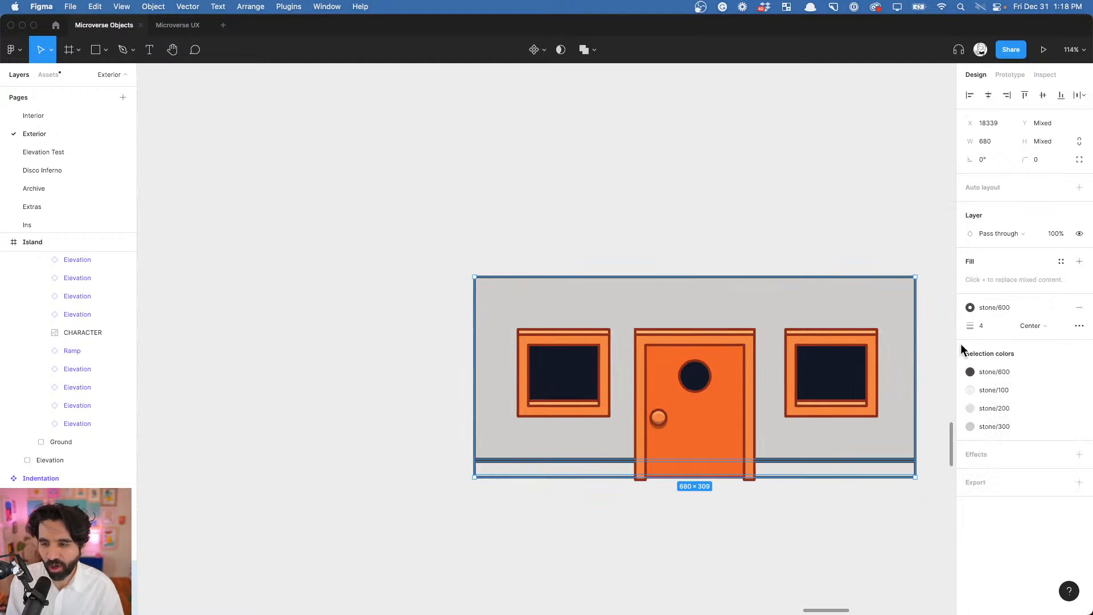
pyautogui.click(1060, 262)
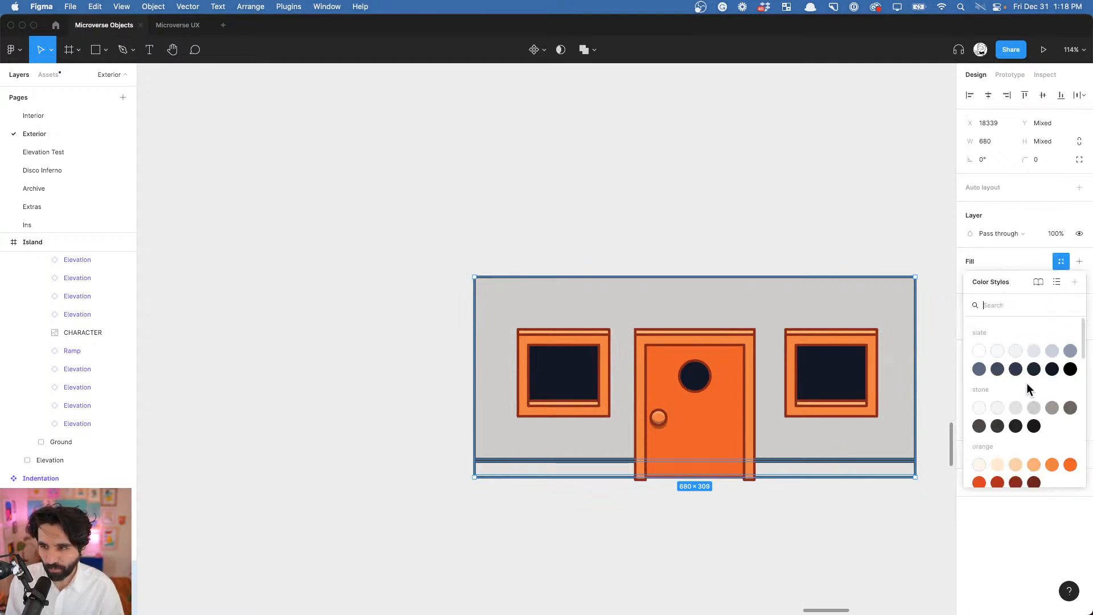
pyautogui.click(821, 523)
pyautogui.moveTo(852, 514); pyautogui.dragTo(904, 441)
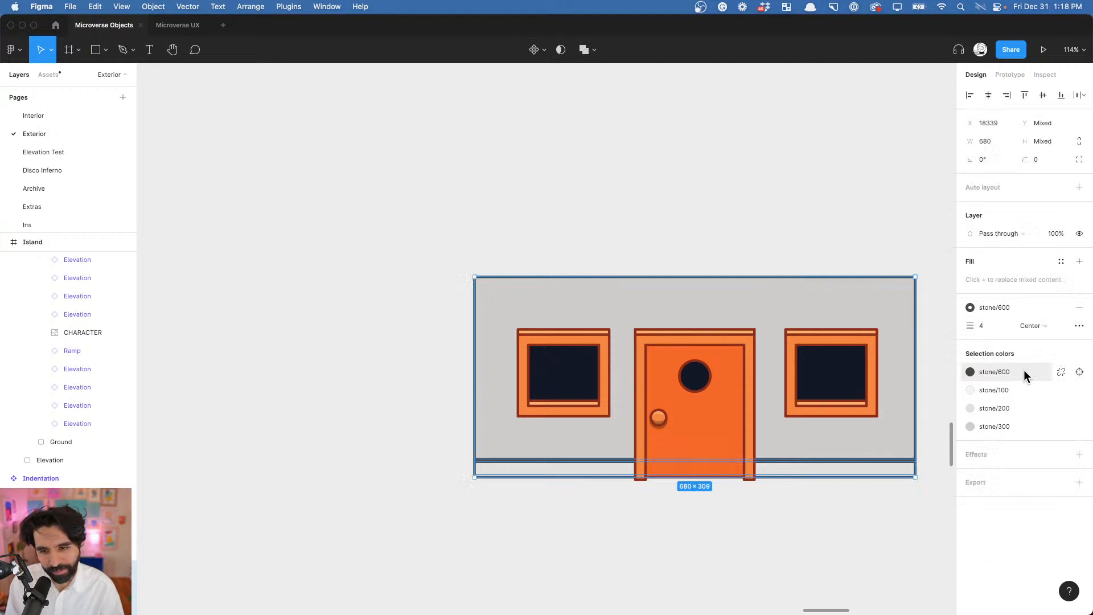
# - Select all the wall's background layers and nudge them right to X 18366, keeping the door and windows in place
pyautogui.click(540, 220)
pyautogui.moveTo(404, 243); pyautogui.dragTo(520, 556)
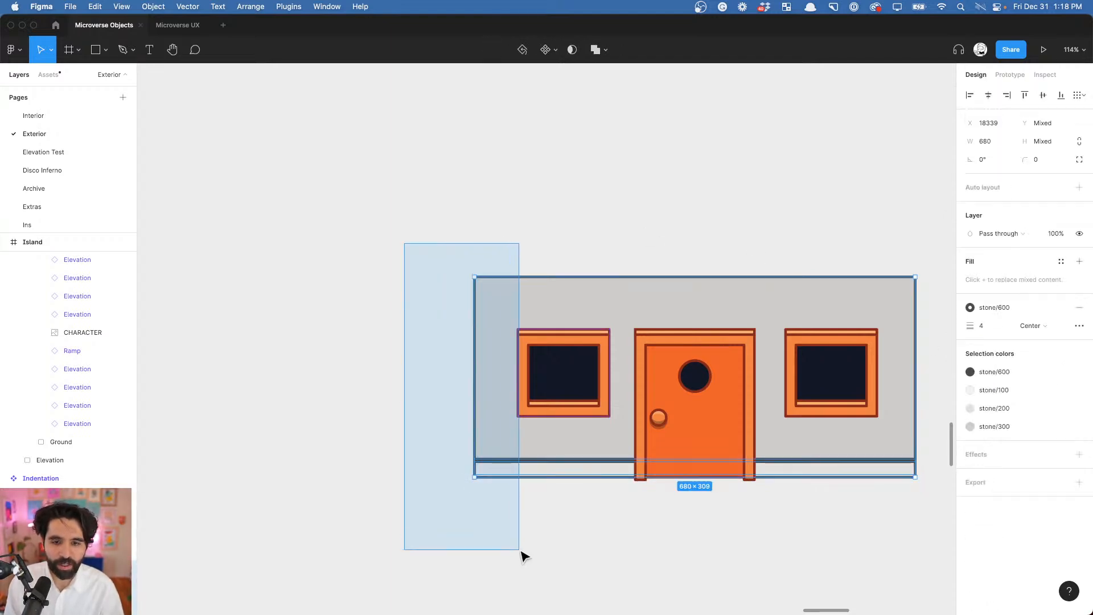
pyautogui.moveTo(388, 457); pyautogui.dragTo(488, 393)
pyautogui.moveTo(471, 527); pyautogui.dragTo(517, 390)
pyautogui.click(436, 394)
pyautogui.moveTo(427, 374); pyautogui.dragTo(490, 561)
pyautogui.hotkey('shift', 'Right')
pyautogui.hotkey('shift', 'Right')
pyautogui.hotkey('shift', 'Right')
pyautogui.press('alt')
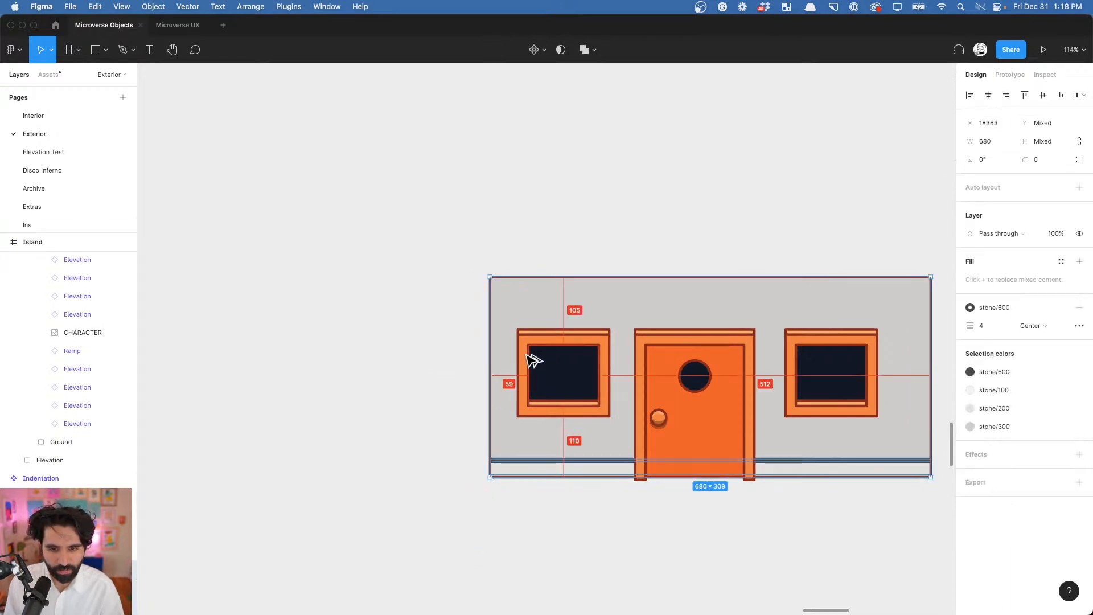
pyautogui.press('Right')
pyautogui.press('Right')
pyautogui.press('Right')
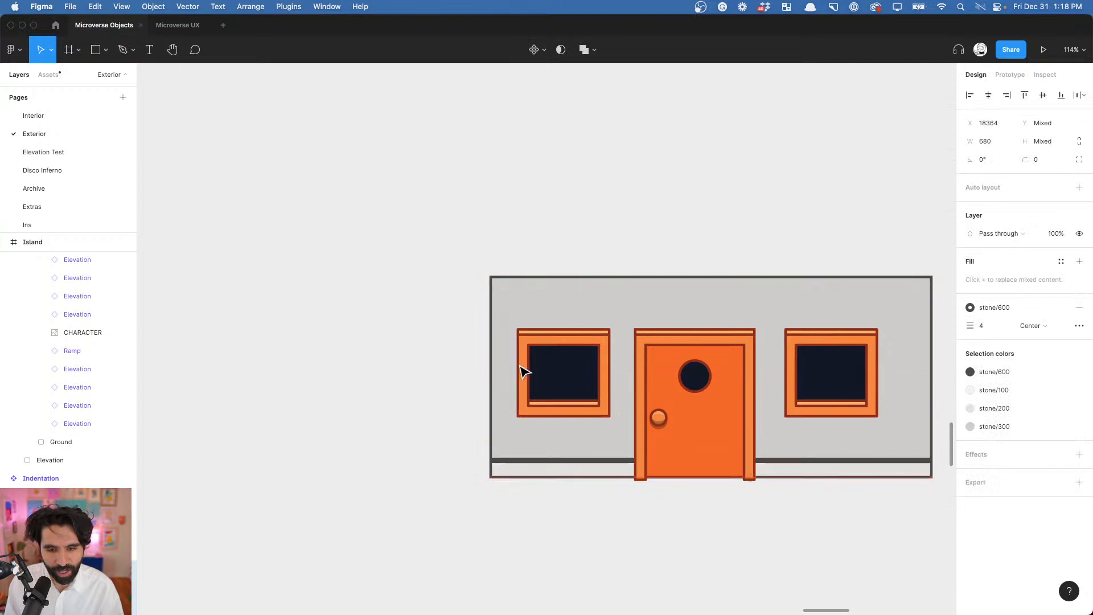
# - Narrow the selected wall layers to a width of 634 to balance the margins beside the windows
pyautogui.hscroll(3, 521, 371)
pyautogui.press('super+shift+Left')
pyautogui.press('super+shift+Left')
pyautogui.press('super+shift+Left')
pyautogui.press('super+shift+Left')
pyautogui.press('super+shift+Left')
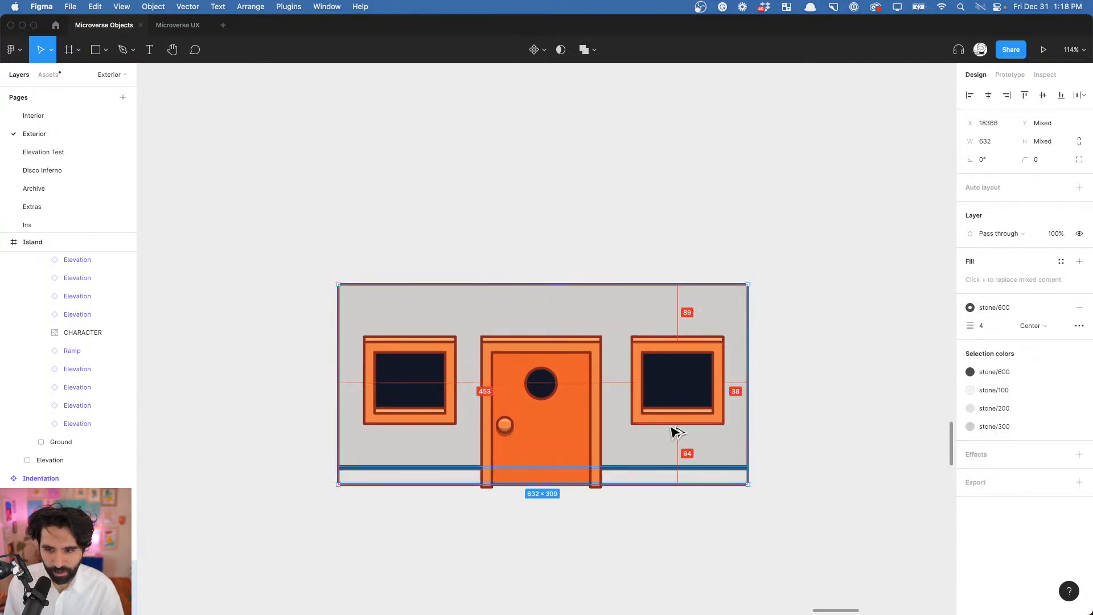
pyautogui.press('super+Right')
pyautogui.press('super+Right')
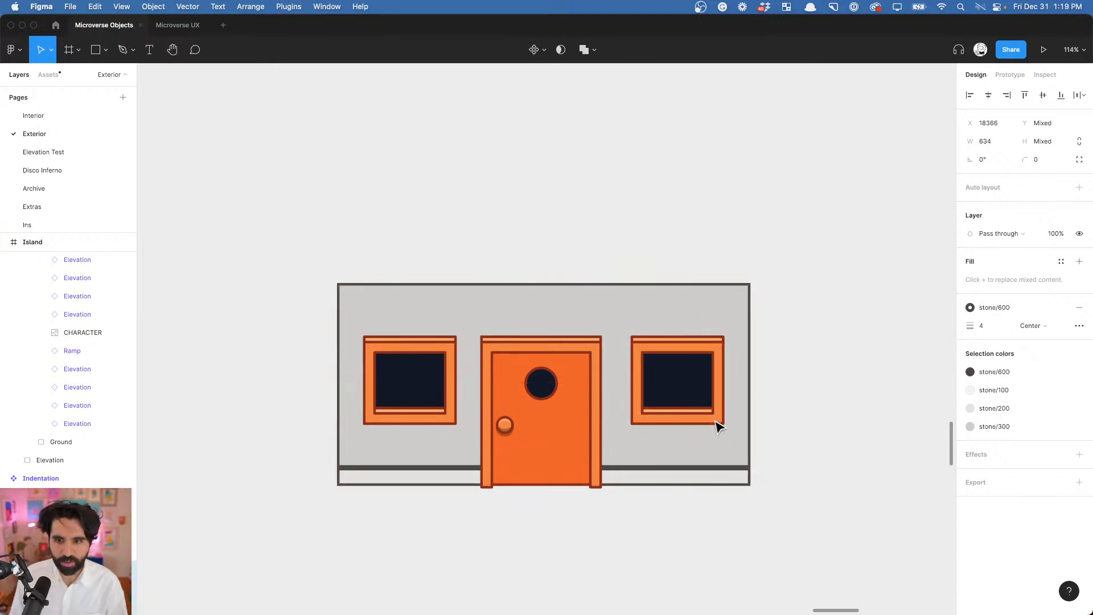
# - Recolor the wall's stone/100, stone/200 and stone/300 fills to orange/100, orange/200 and orange/300 respectively
pyautogui.click(1016, 391)
pyautogui.scroll(-2, 901, 508)
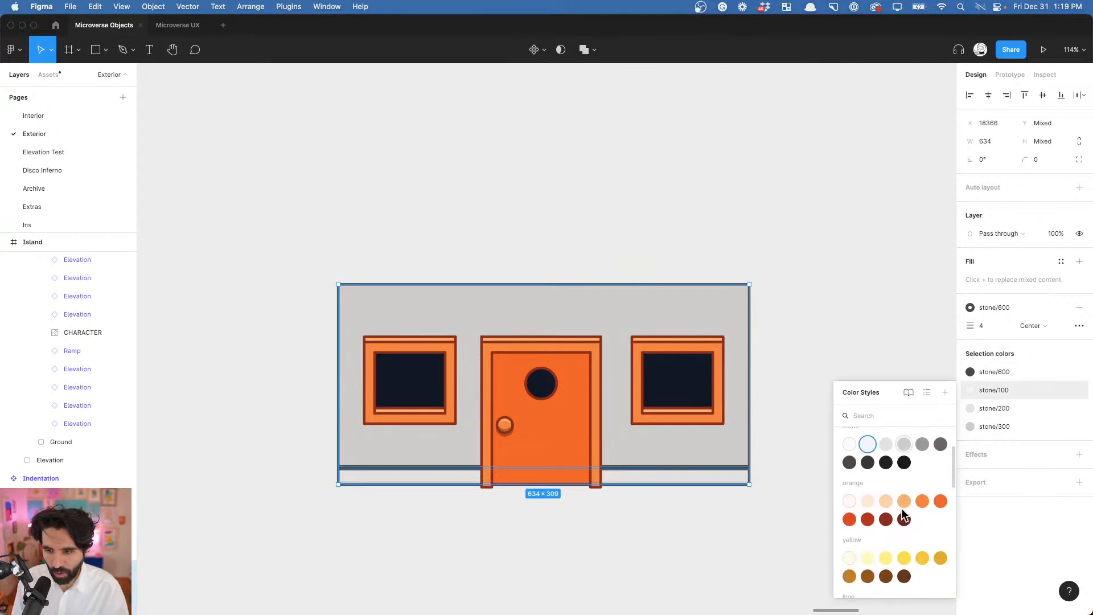
pyautogui.click(869, 501)
pyautogui.click(1010, 414)
pyautogui.scroll(-2, 889, 535)
pyautogui.click(889, 544)
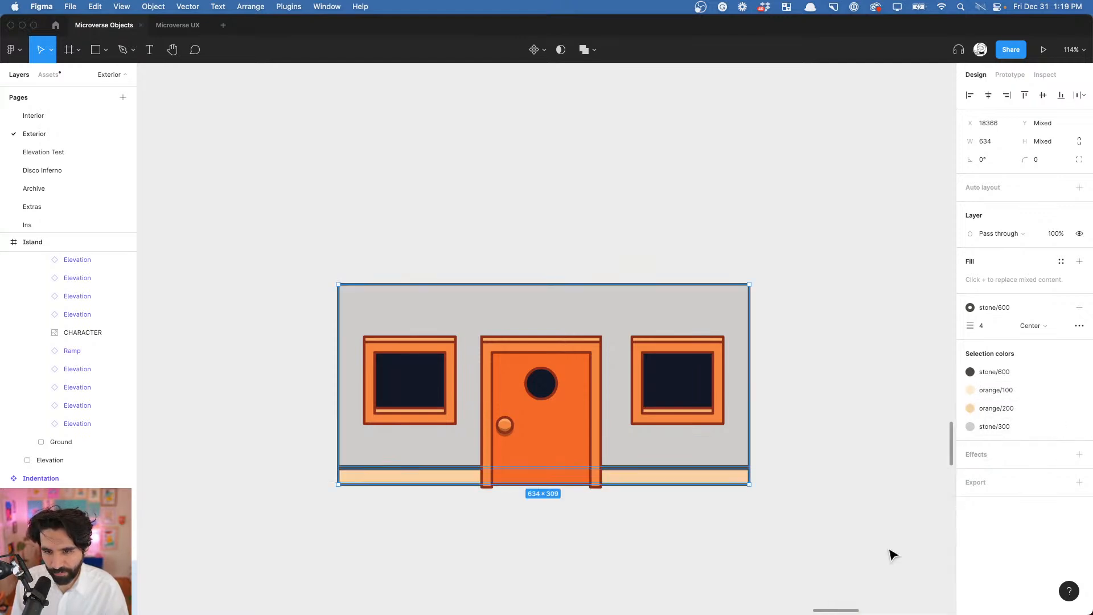
pyautogui.click(1011, 425)
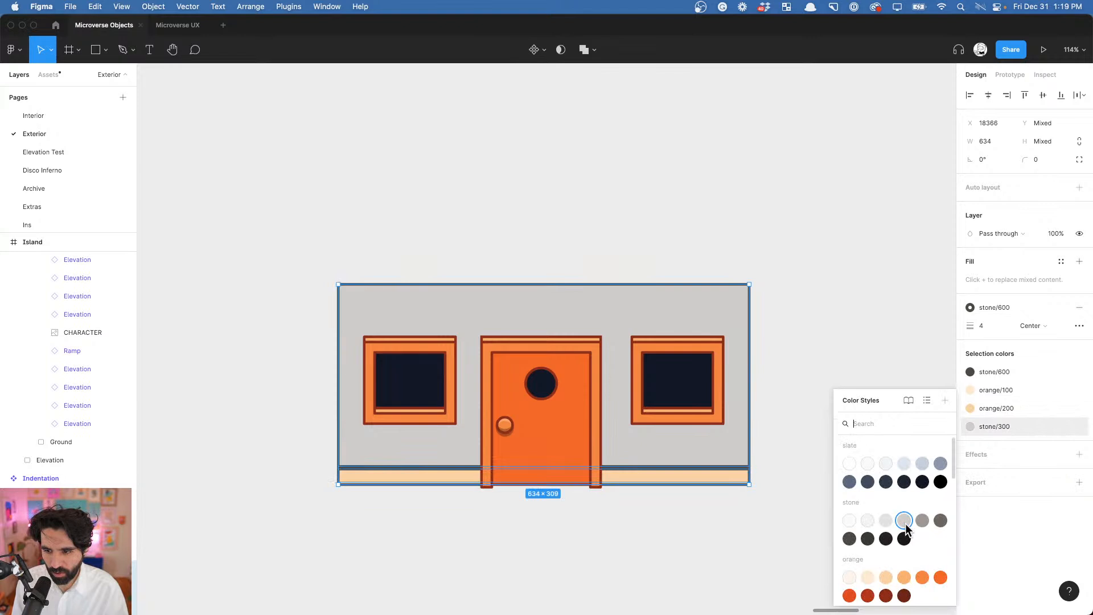
pyautogui.click(903, 578)
pyautogui.click(844, 437)
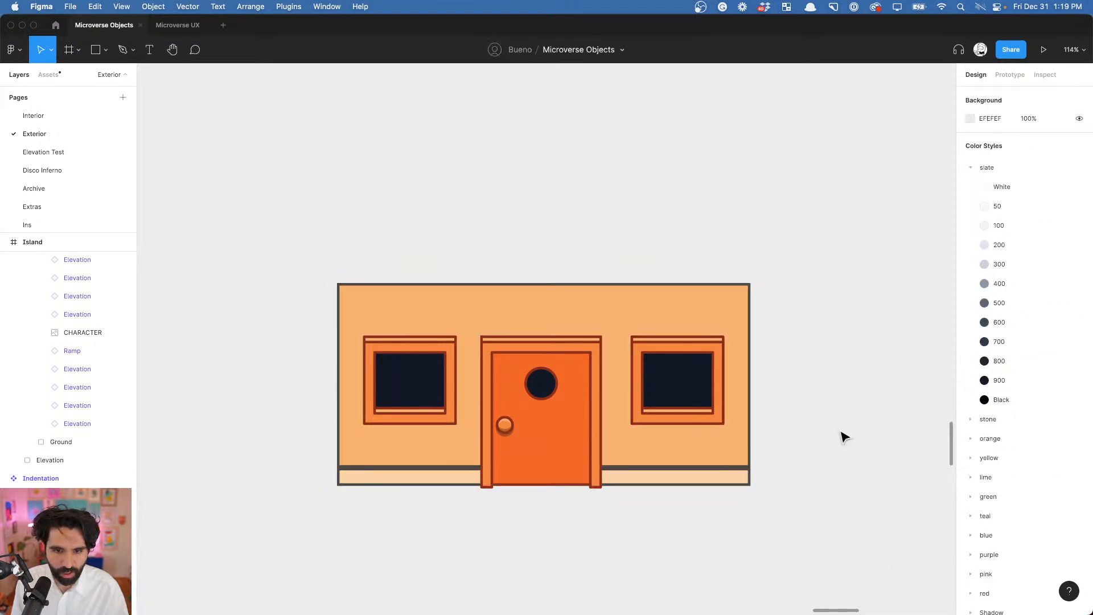
# - Select the wall's layers again and change their stone/600 outline color to orange/700
pyautogui.hscroll(-2, 845, 437)
pyautogui.moveTo(369, 510); pyautogui.dragTo(470, 443)
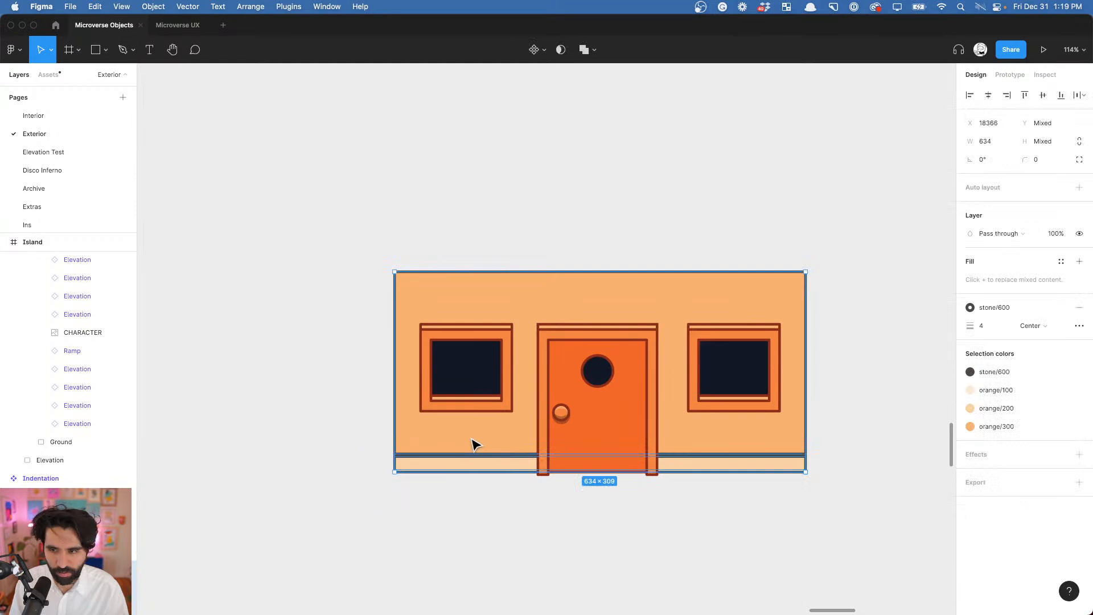
pyautogui.click(1023, 370)
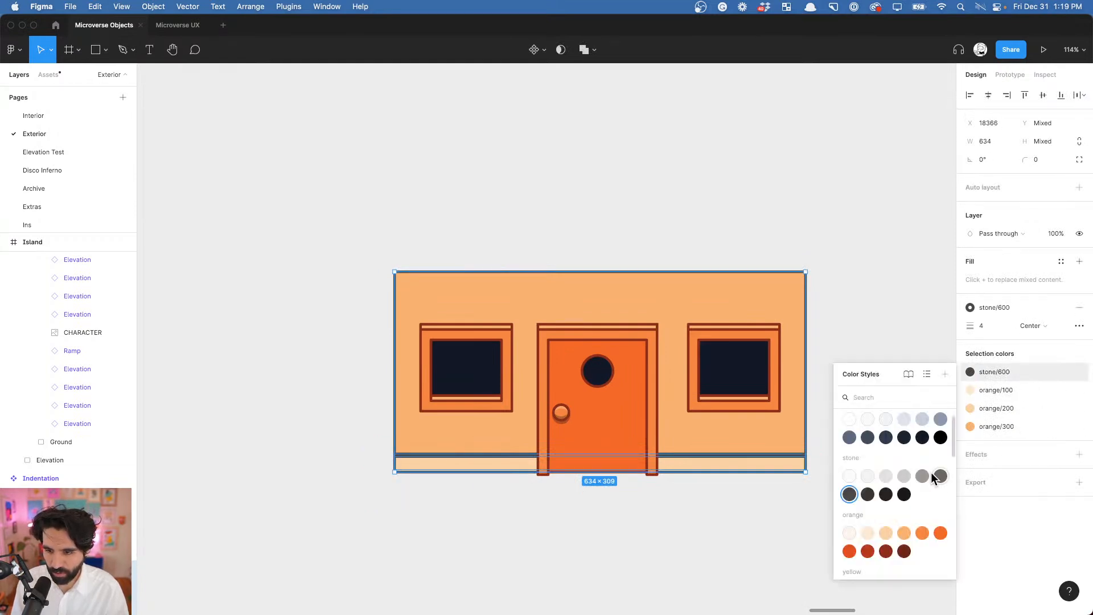
pyautogui.click(868, 551)
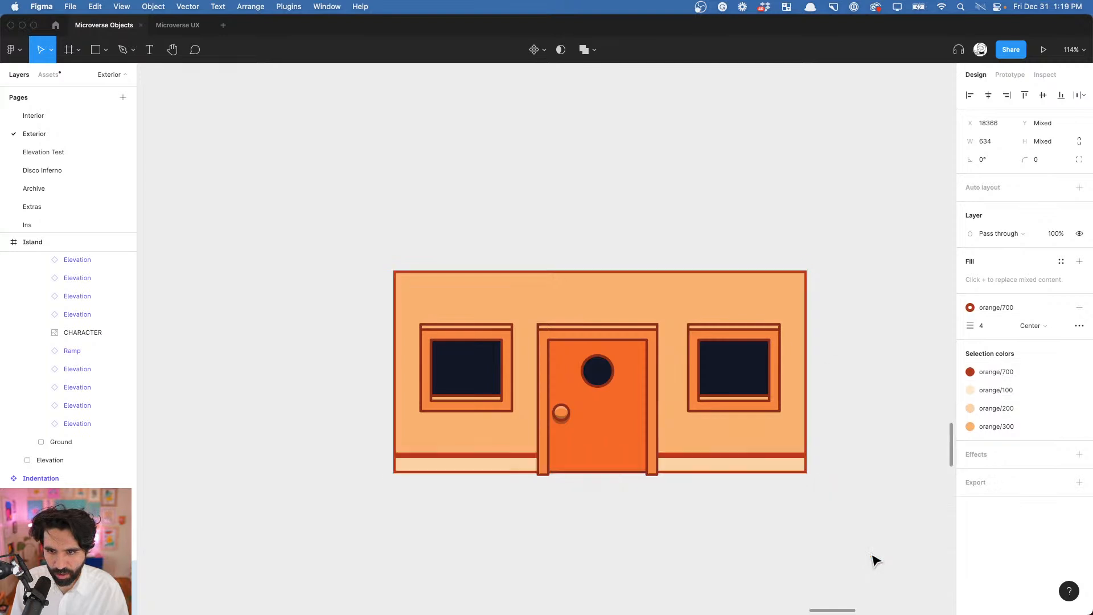
pyautogui.click(889, 441)
# - Turn the wall's background layers into a single component named Wall
pyautogui.scroll(-5, 891, 441)
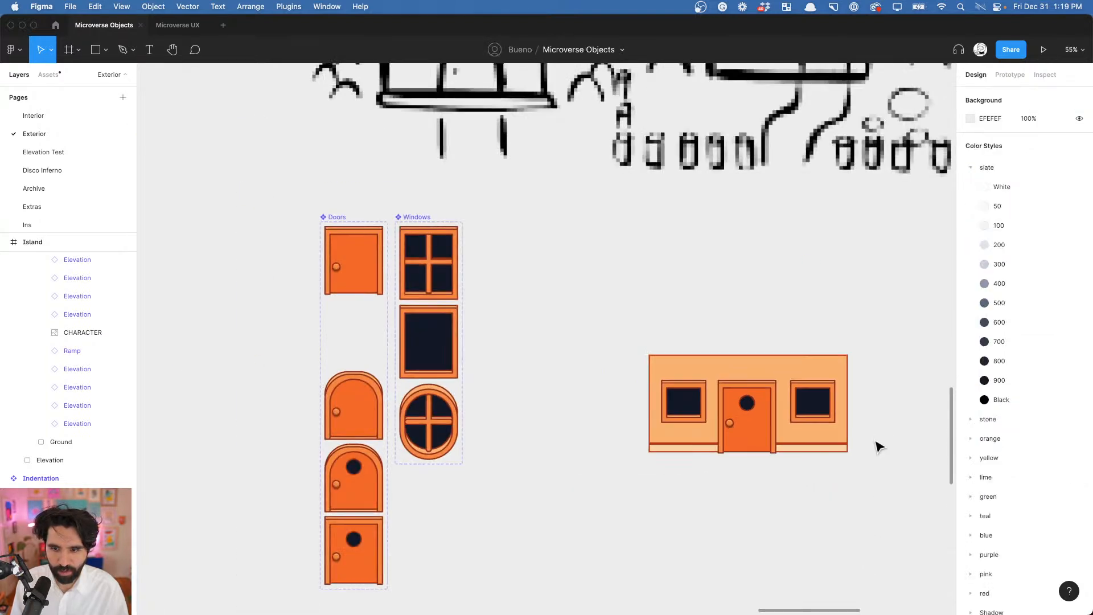
pyautogui.scroll(5, 883, 441)
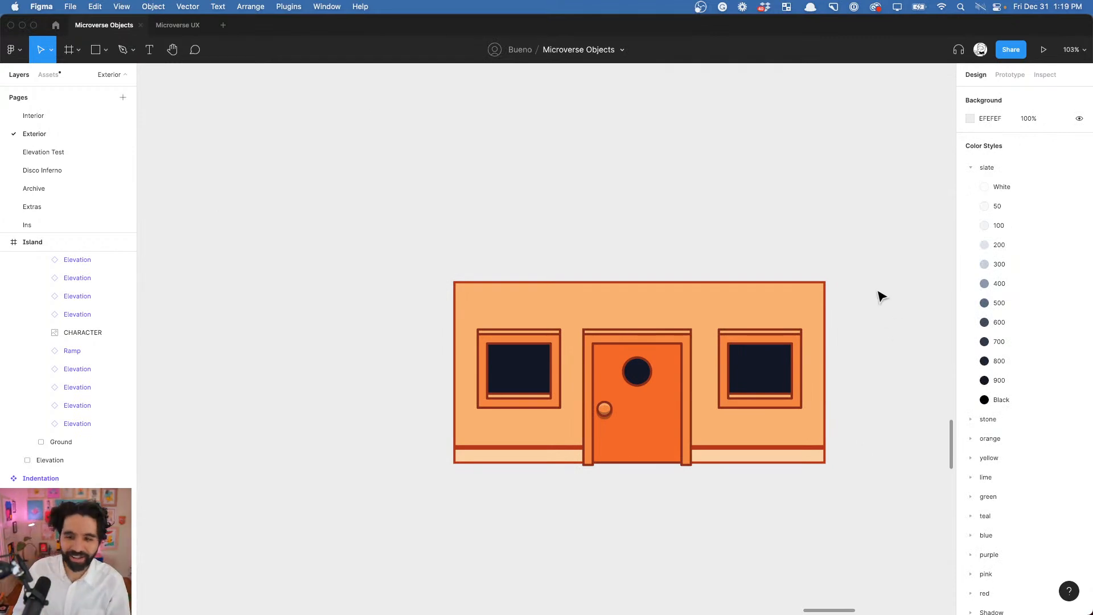
pyautogui.moveTo(865, 361); pyautogui.dragTo(818, 513)
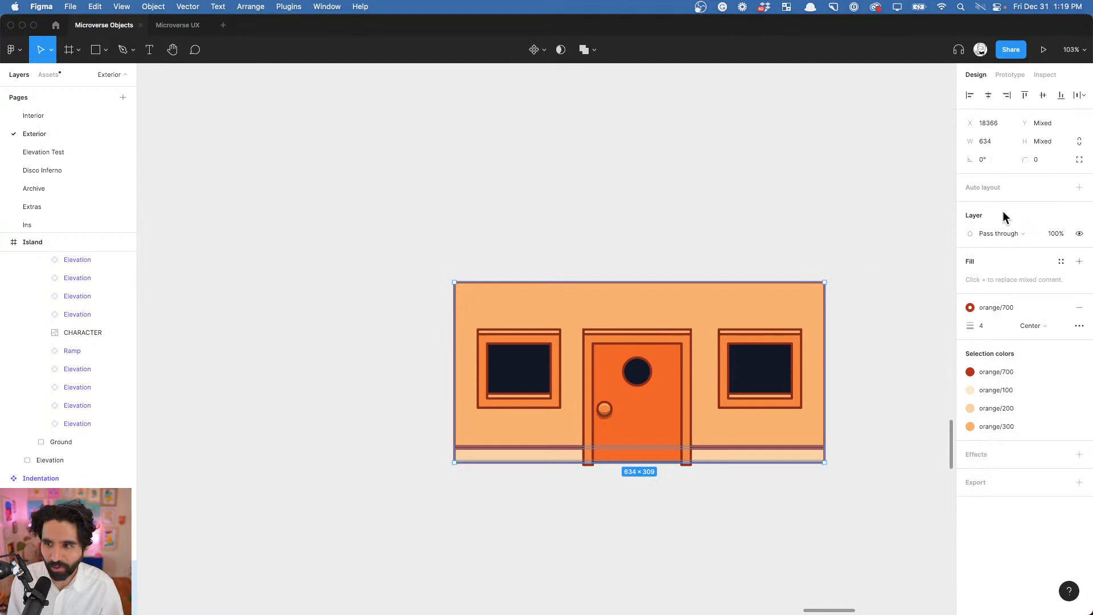
pyautogui.scroll(-5, 470, 204)
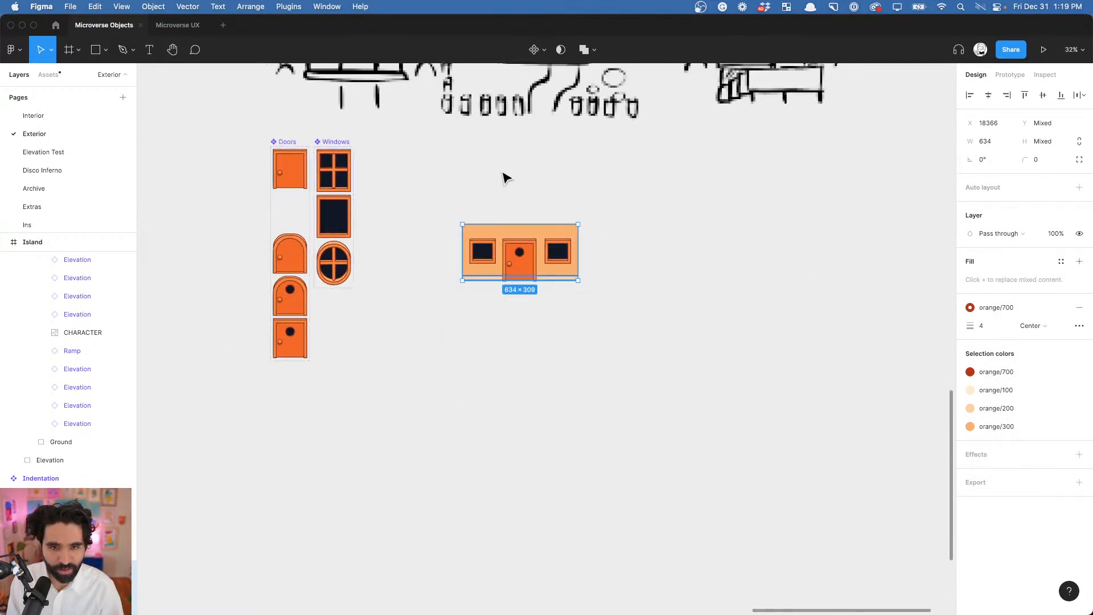
pyautogui.click(533, 50)
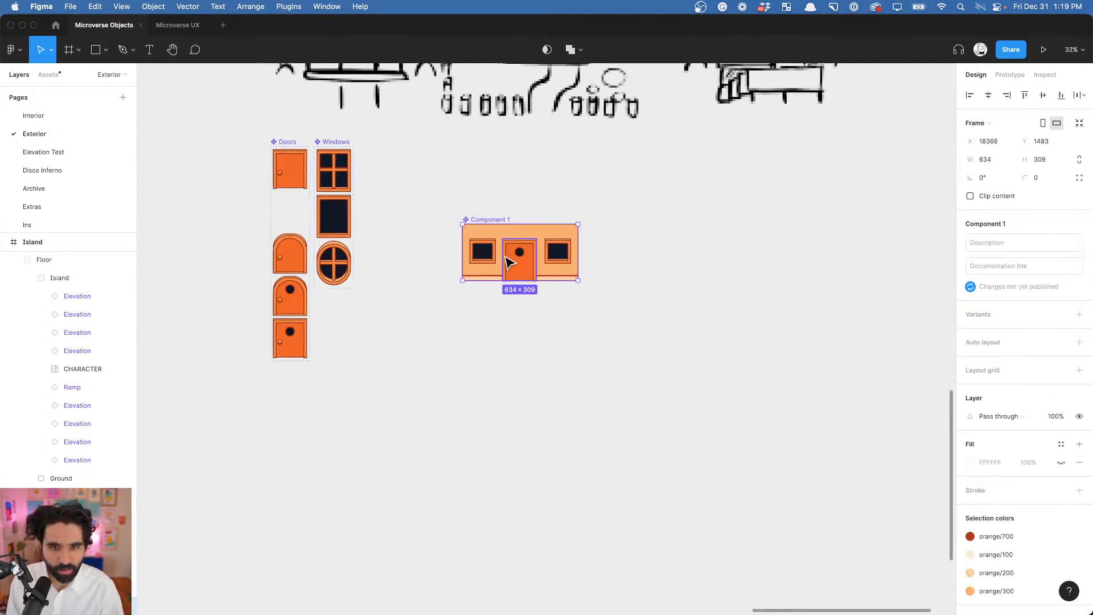
pyautogui.write('WALL')
pyautogui.press('Return')
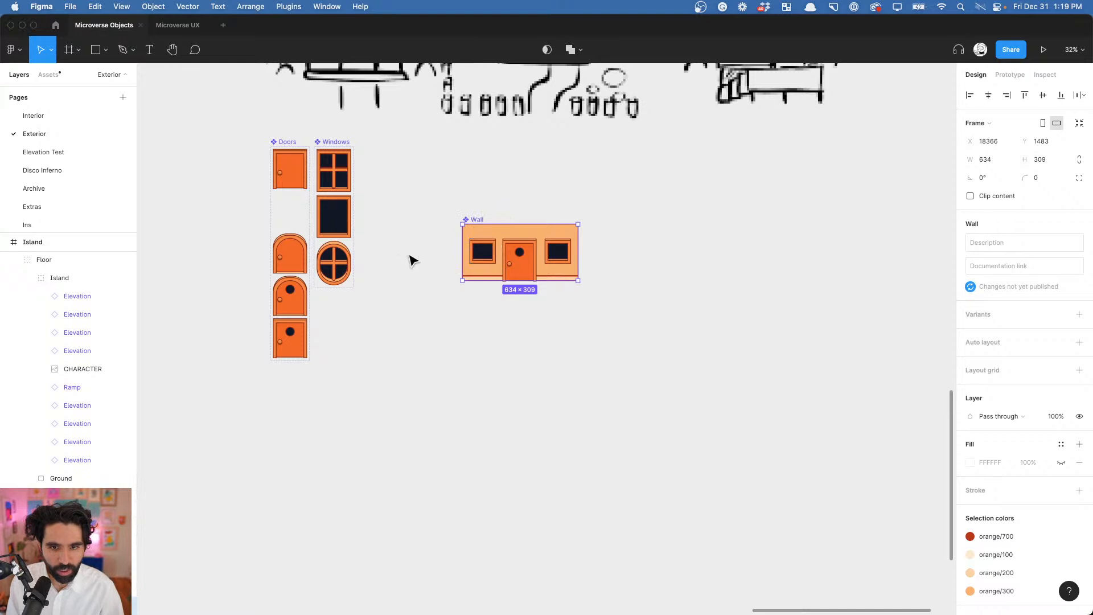
pyautogui.moveTo(508, 235)
pyautogui.keyDown('alt'); pyautogui.mouseDown()
pyautogui.moveTo(442, 187)
pyautogui.moveTo(495, 233)
pyautogui.mouseUp(); pyautogui.keyUp('alt')
pyautogui.press('super+z')
pyautogui.press('super+z')
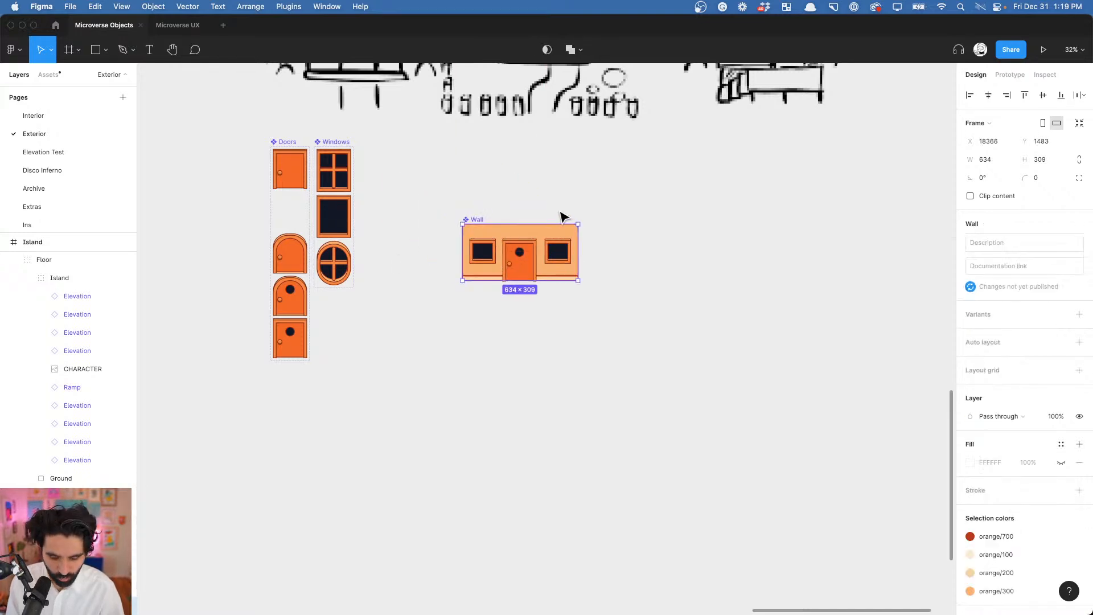
# - Duplicate the Wall component in place so an instance sits behind the door and windows
pyautogui.press('super+d')
pyautogui.press('Escape')
pyautogui.click(499, 235)
# - Select the main Wall component and move it out of the house to sit beside the Windows component set
pyautogui.scroll(-1, 86, 515)
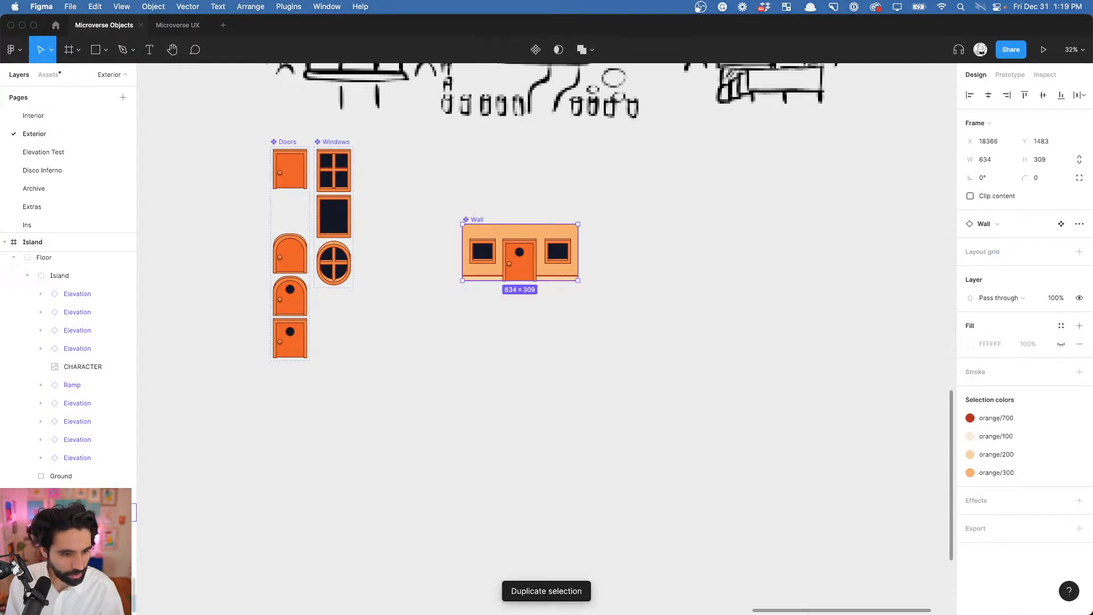
pyautogui.click(86, 587)
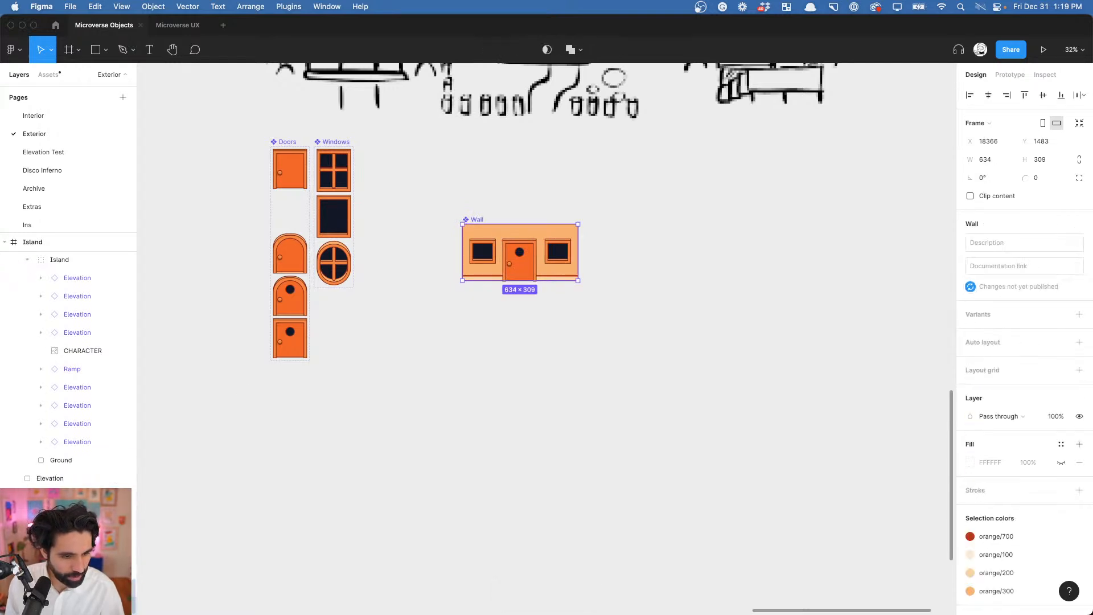
pyautogui.hotkey('shift', 'Right')
pyautogui.hotkey('shift', 'Down')
pyautogui.hotkey('shift', 'Down')
pyautogui.hotkey('shift', 'Down')
pyautogui.hotkey('shift', 'Down')
pyautogui.hotkey('shift', 'Down')
pyautogui.hotkey('shift', 'Down')
pyautogui.hotkey('shift', 'Down')
pyautogui.hotkey('shift', 'Down')
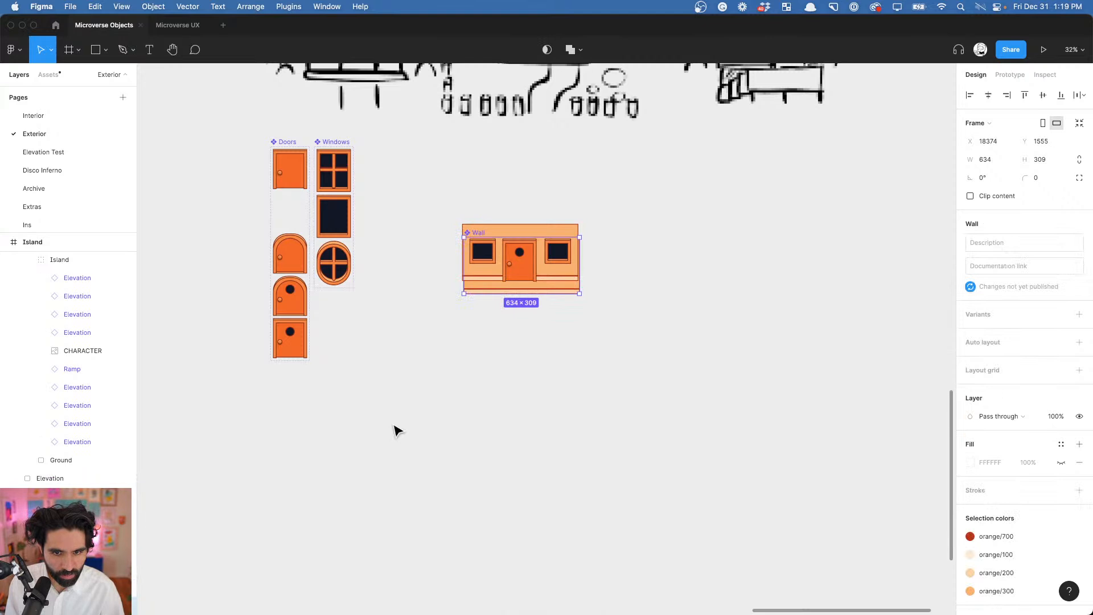
pyautogui.click(393, 430)
pyautogui.moveTo(494, 293); pyautogui.dragTo(398, 199)
# - Narrow the main Wall component to a width of about 210
pyautogui.press('z')
pyautogui.moveTo(319, 135); pyautogui.dragTo(592, 359)
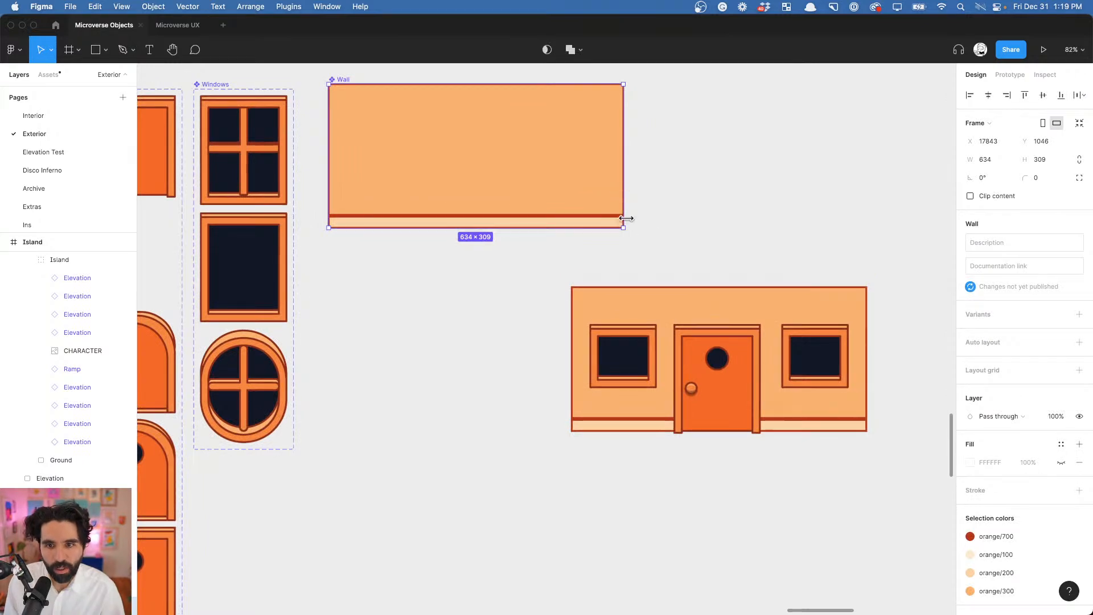
pyautogui.moveTo(619, 193); pyautogui.dragTo(426, 192)
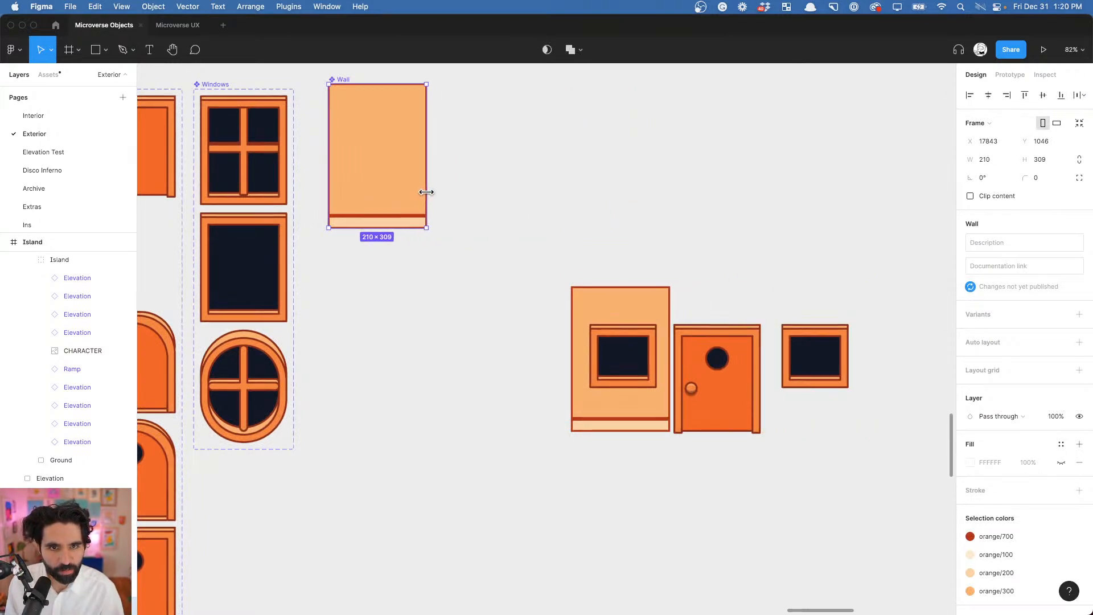
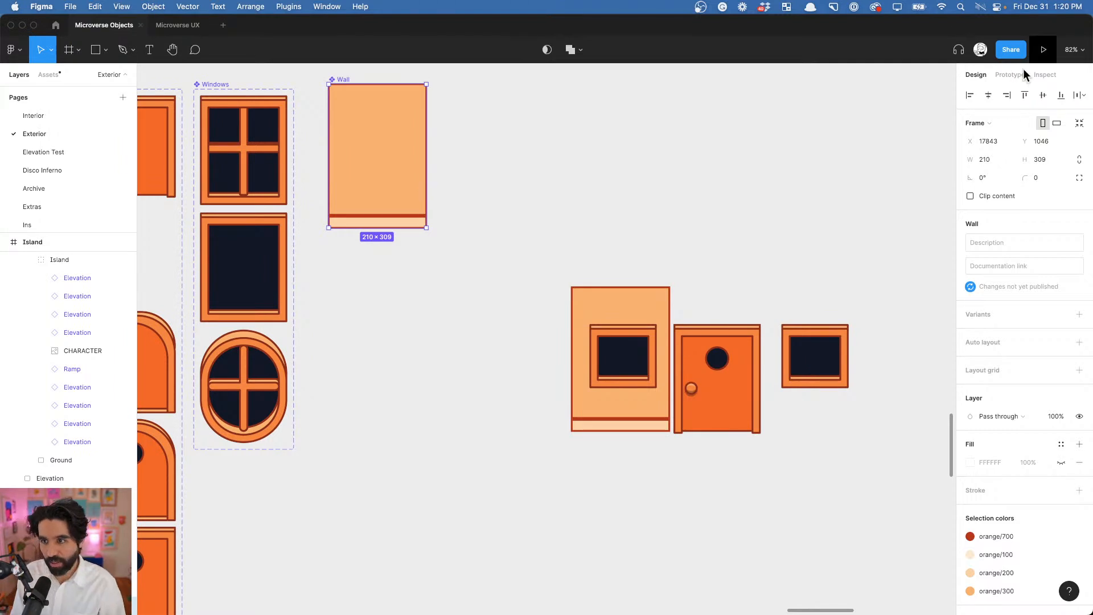
# - Set the main Wall component's width to 208, a whole multiple of 8
pyautogui.press('Down')
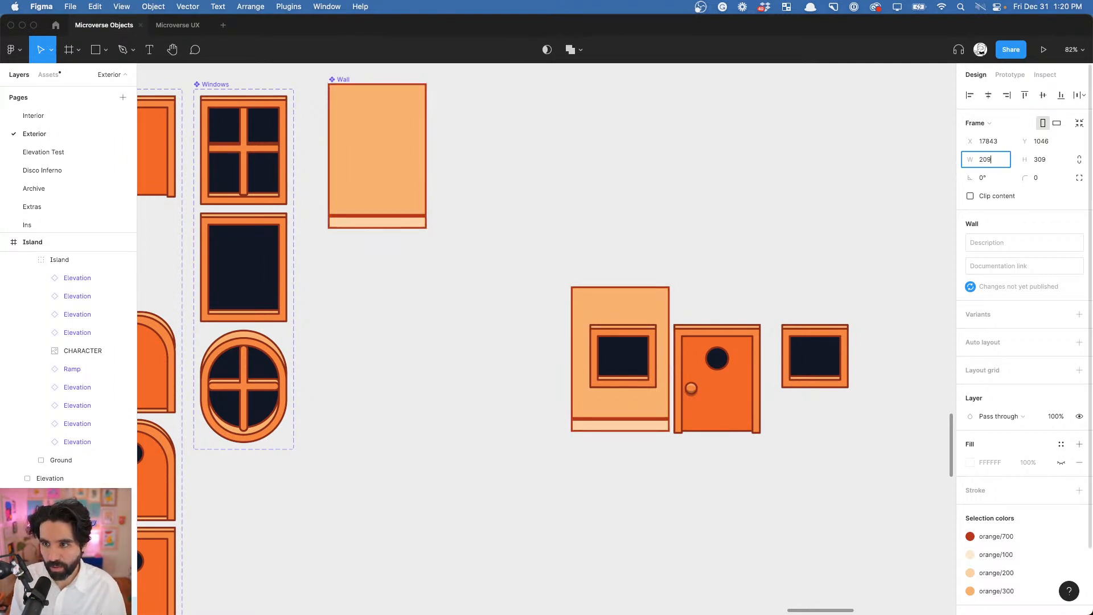
pyautogui.write('20')
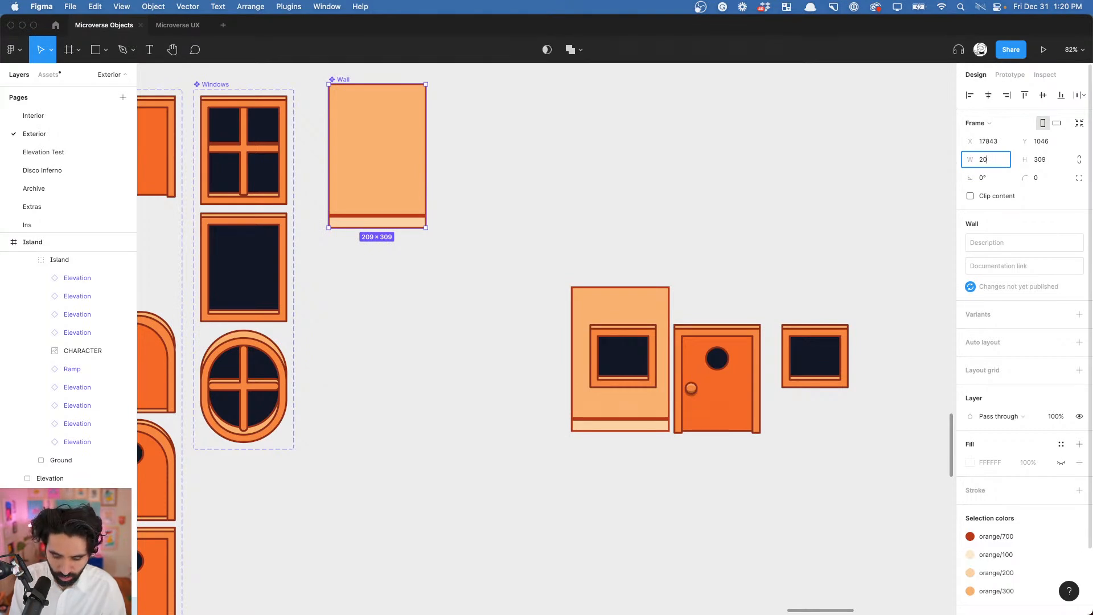
pyautogui.write('8/8')
pyautogui.press('Return')
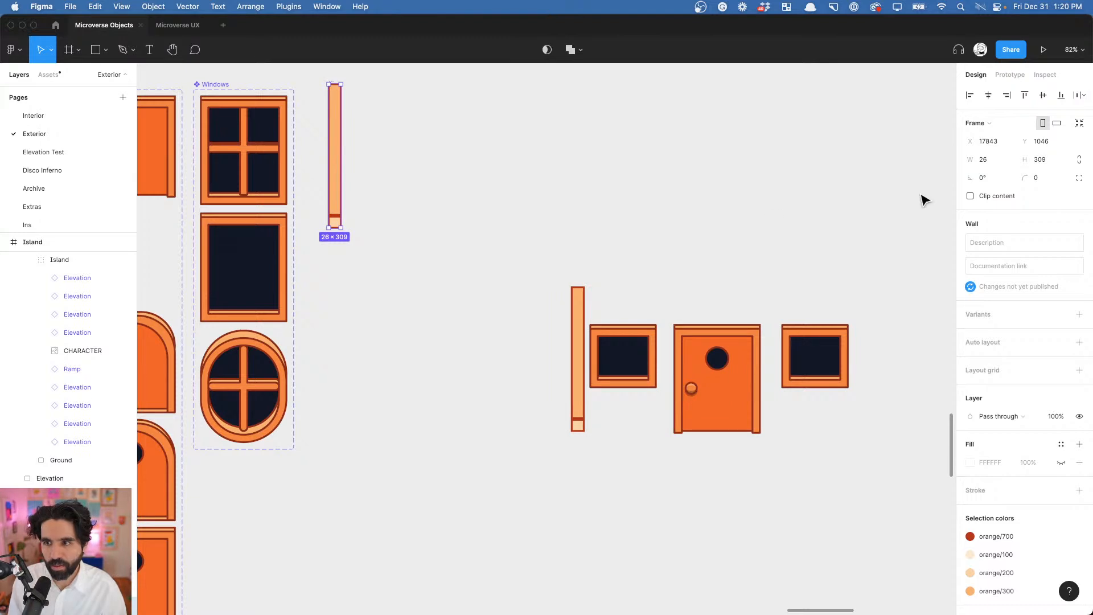
pyautogui.write('*8')
pyautogui.press('Return')
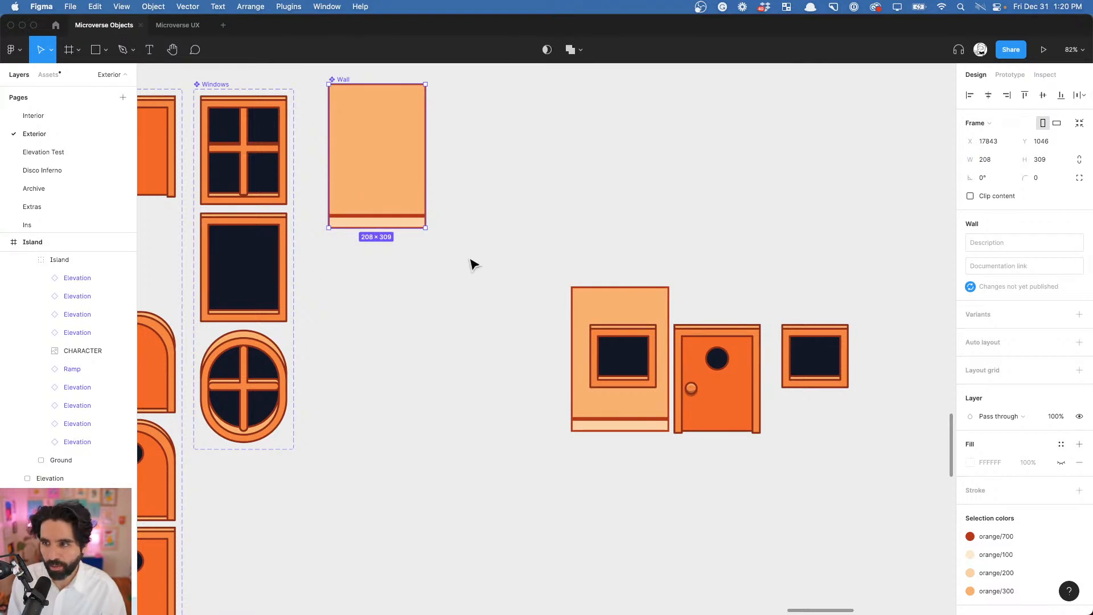
# - Set the constraints of the Wall component's two baseboard strips to bottom vertically and left and right horizontally
pyautogui.scroll(10, 347, 221)
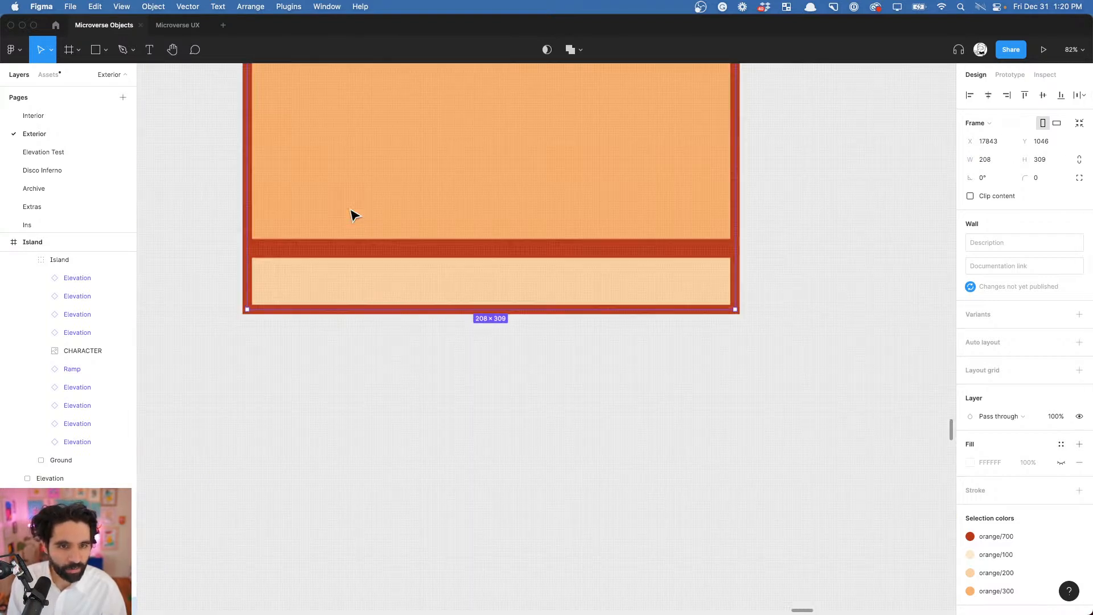
pyautogui.click(308, 300)
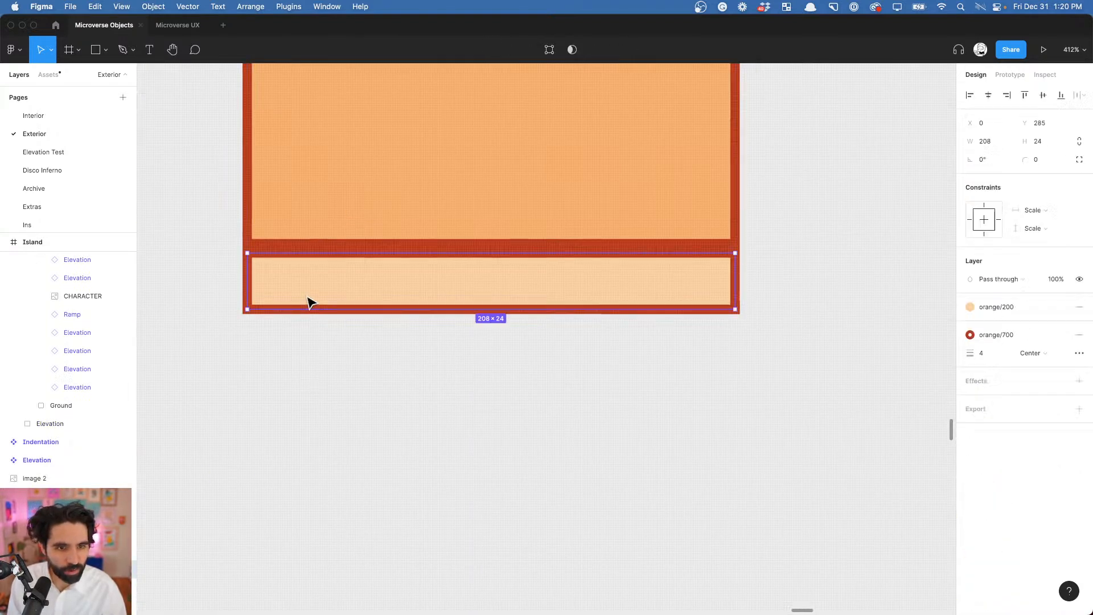
pyautogui.keyDown('shift'); pyautogui.click(301, 244); pyautogui.keyUp('shift')
pyautogui.click(984, 279)
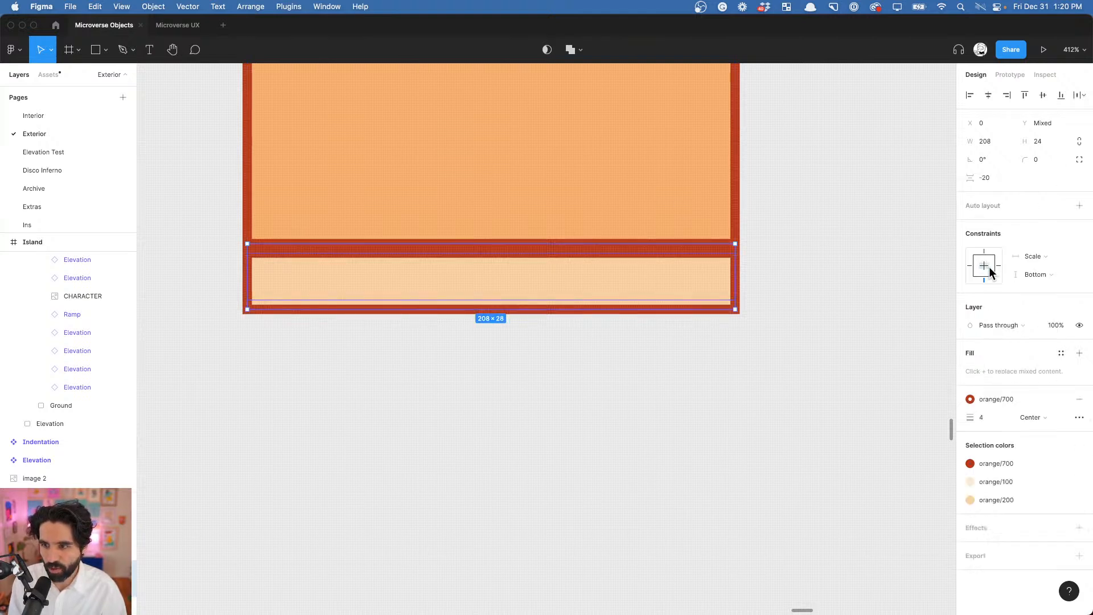
pyautogui.click(967, 265)
pyautogui.keyDown('shift'); pyautogui.click(998, 265); pyautogui.keyUp('shift')
pyautogui.scroll(-5, 814, 251)
pyautogui.click(813, 247)
# - Change the Wall component's background rectangle constraints from Scale to pinning on both sides, horizontally and vertically
pyautogui.scroll(3, 712, 176)
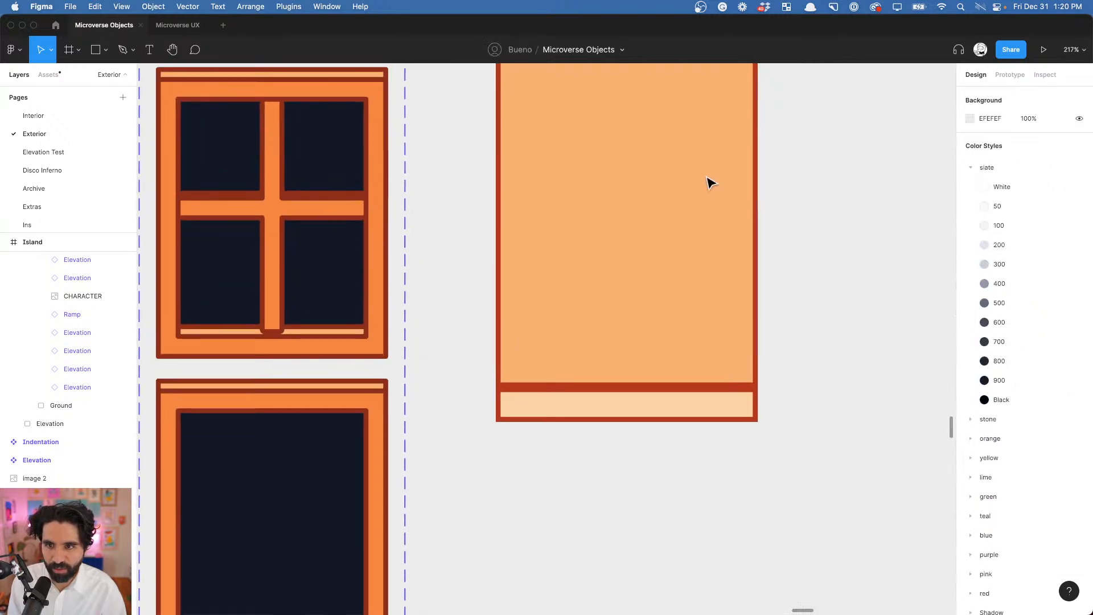
pyautogui.doubleClick(697, 189)
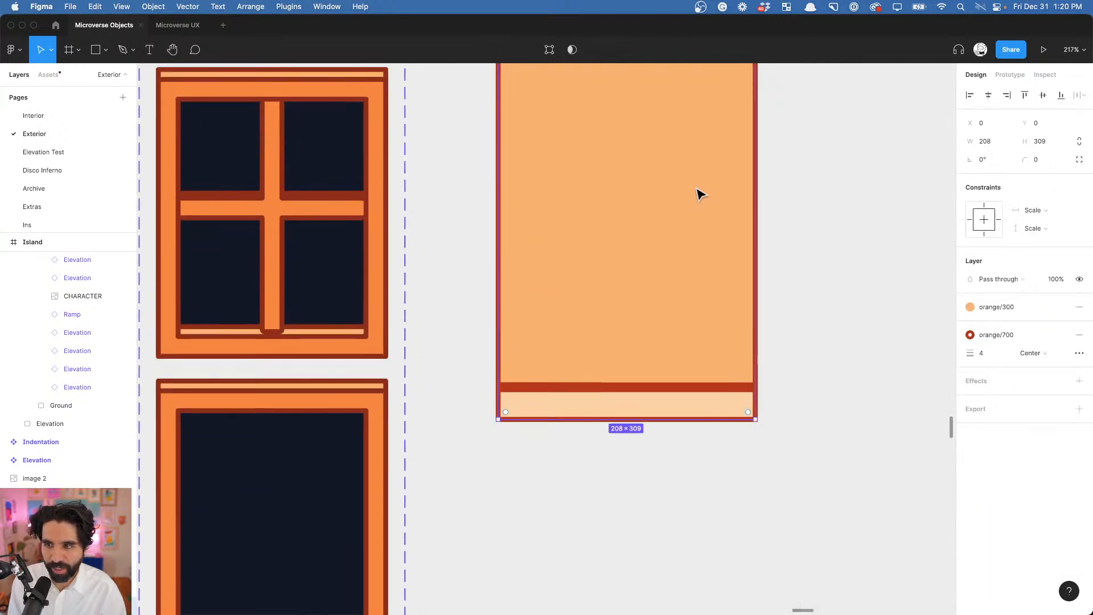
pyautogui.click(1032, 211)
pyautogui.click(1051, 183)
pyautogui.click(1049, 228)
pyautogui.click(1051, 200)
pyautogui.click(880, 302)
# - Test how the Wall resizes on a temporary copy beside the component and remove the copy
pyautogui.scroll(-5, 881, 302)
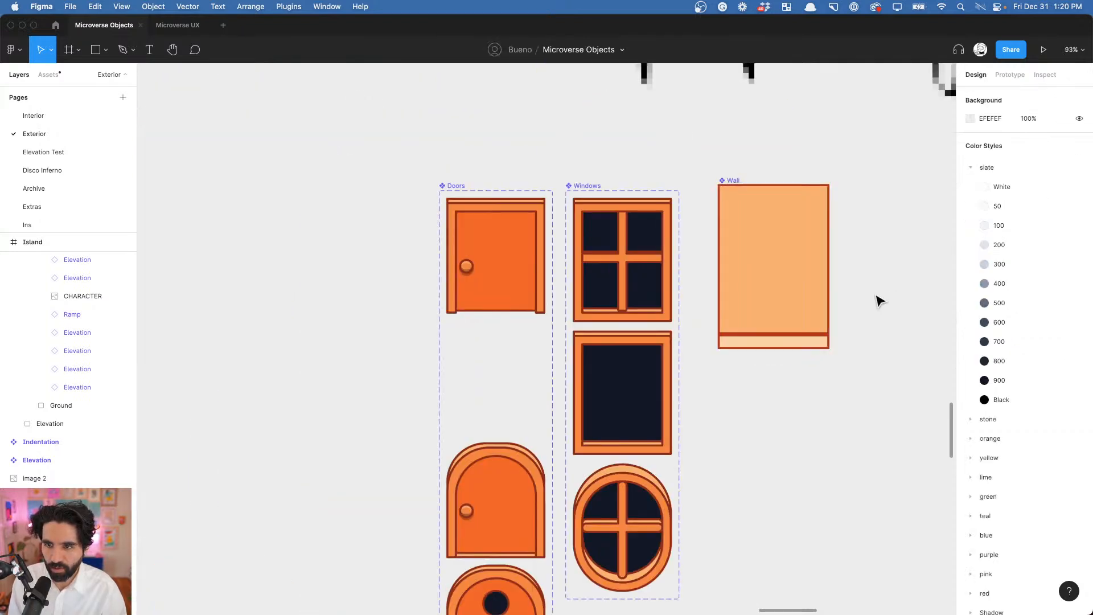
pyautogui.hscroll(5, 881, 301)
pyautogui.moveTo(438, 209); pyautogui.dragTo(695, 254)
pyautogui.moveTo(773, 396); pyautogui.dragTo(906, 378)
pyautogui.hotkey('ctrl', 'z')
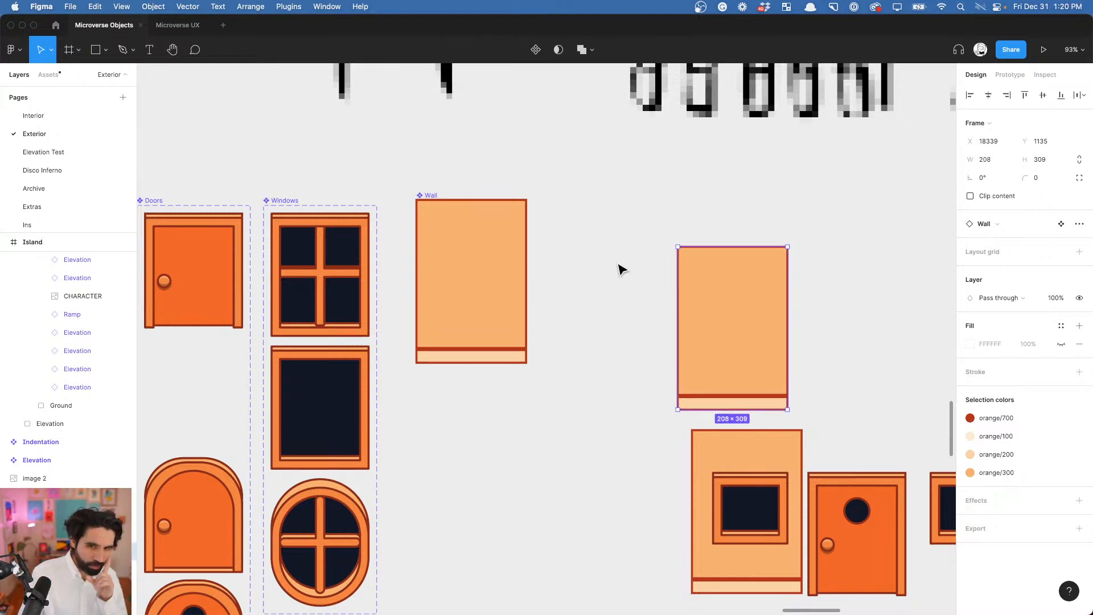
pyautogui.press('Delete')
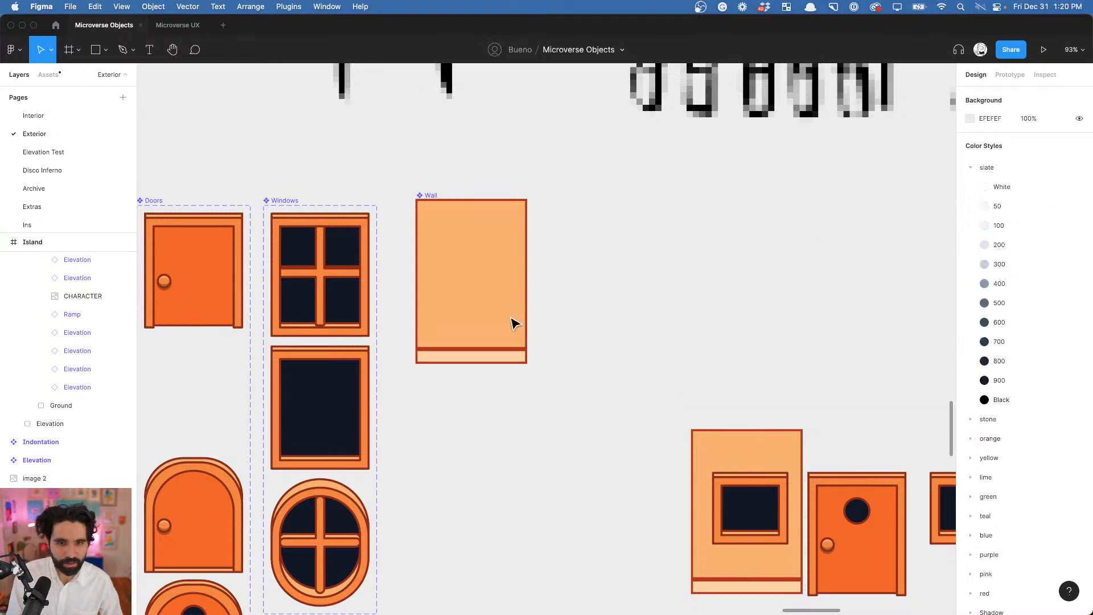
# - Set the main Wall component's height to 304, a whole multiple of 8
pyautogui.click(437, 312)
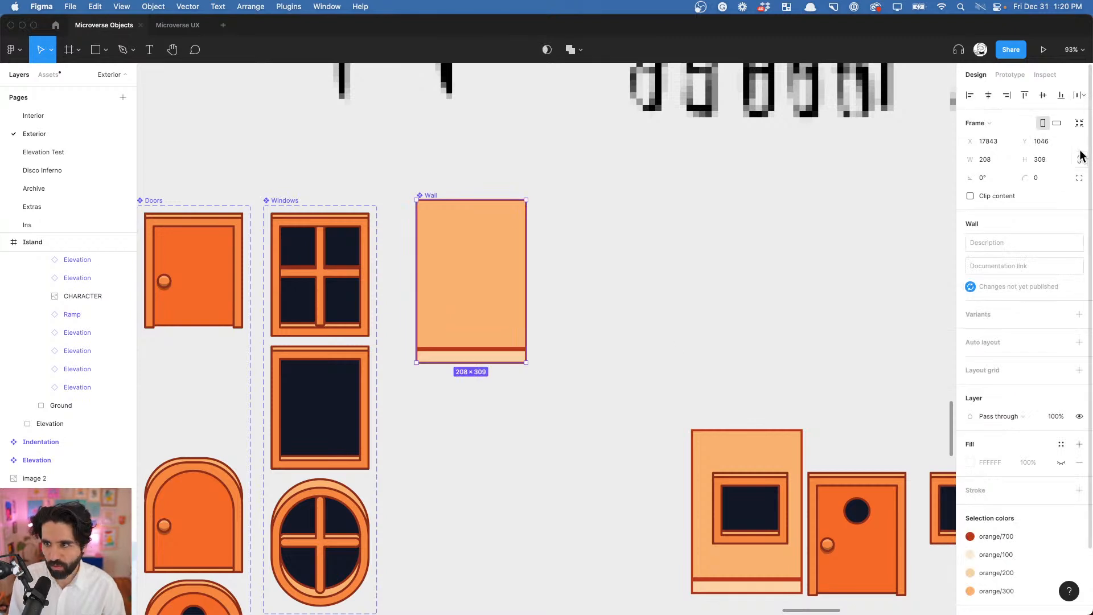
pyautogui.click(1053, 163)
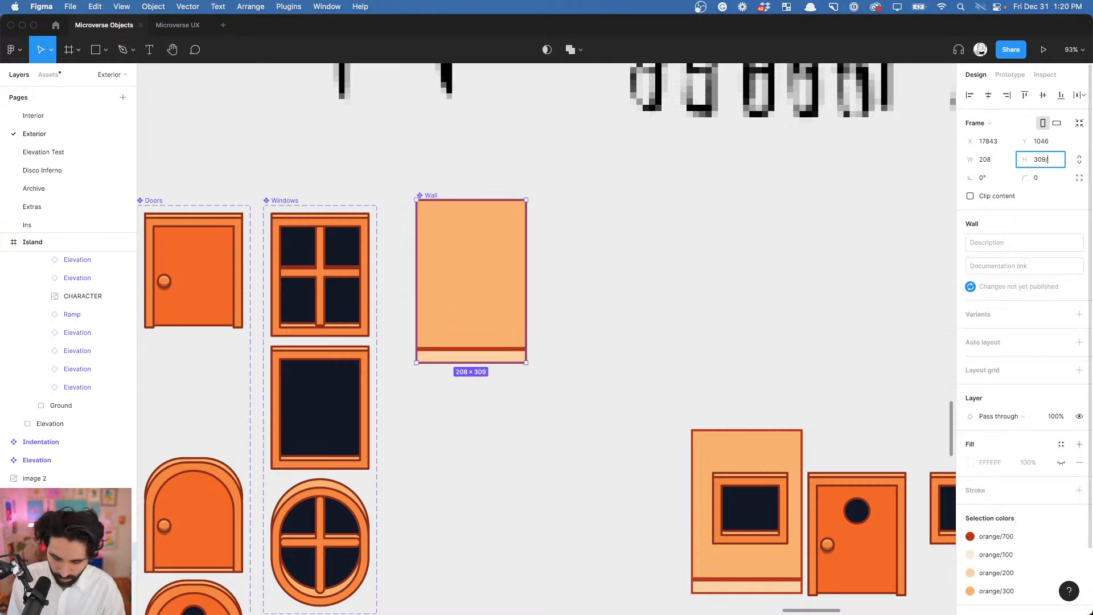
pyautogui.write('/8')
pyautogui.press('Return')
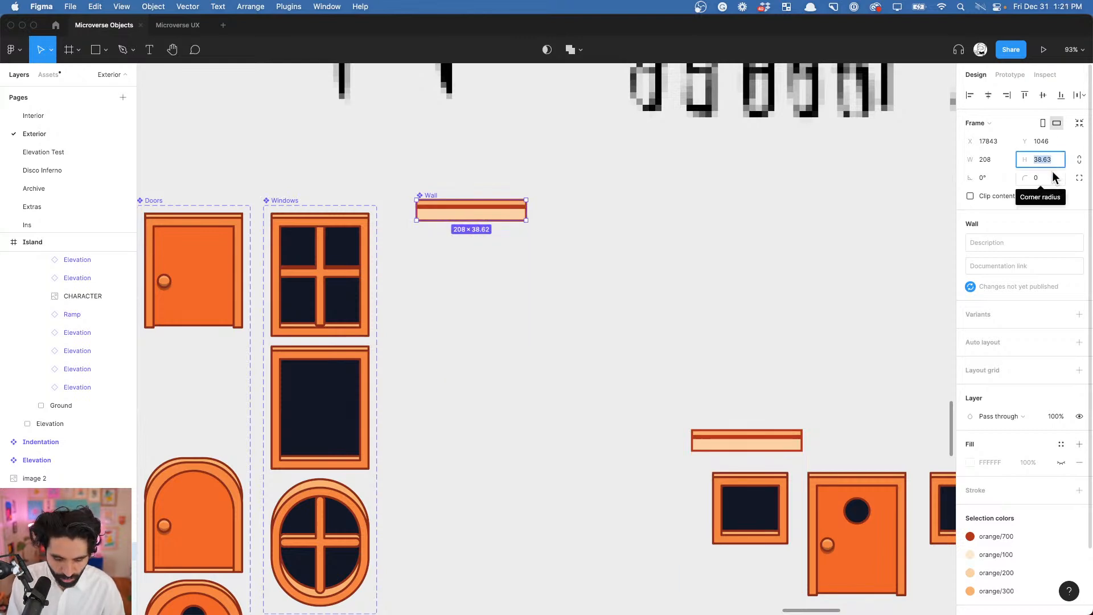
pyautogui.write('38*8')
pyautogui.press('Return')
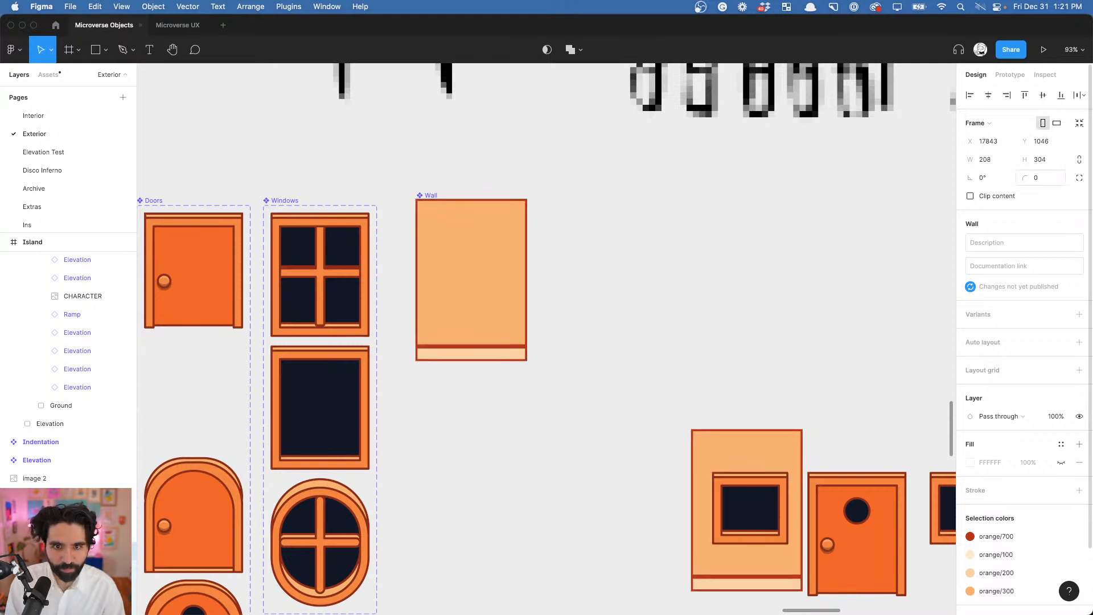
# - Align the bottom edges of the house's wall instance and the door
pyautogui.scroll(-6, 686, 208)
pyautogui.hscroll(4, 686, 208)
pyautogui.moveTo(898, 203); pyautogui.dragTo(772, 226)
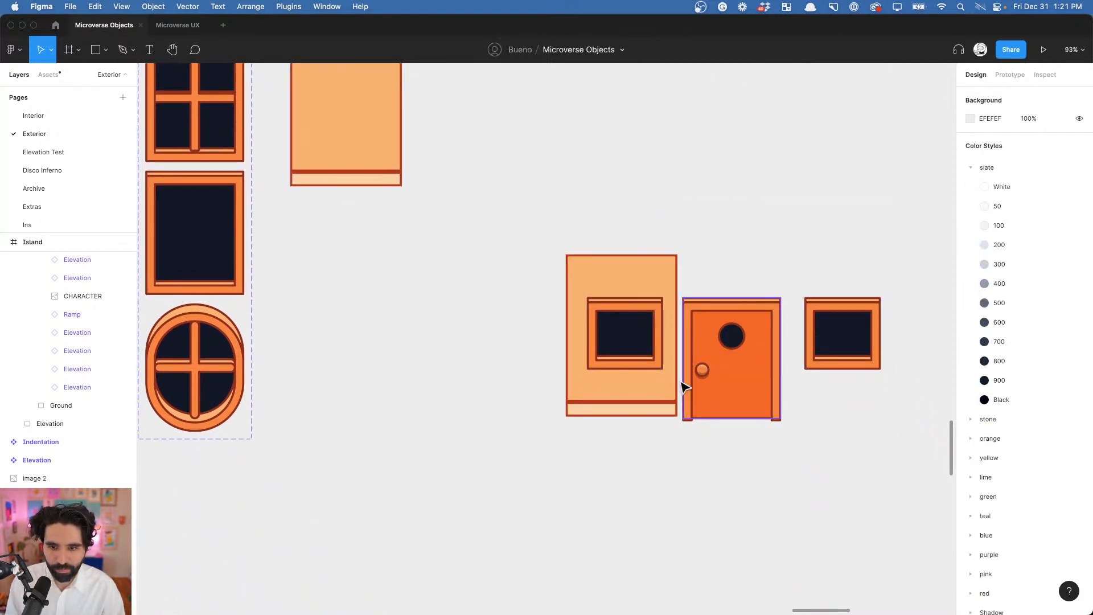
pyautogui.click(658, 405)
pyautogui.keyDown('shift'); pyautogui.click(726, 393); pyautogui.keyUp('shift')
pyautogui.click(1060, 97)
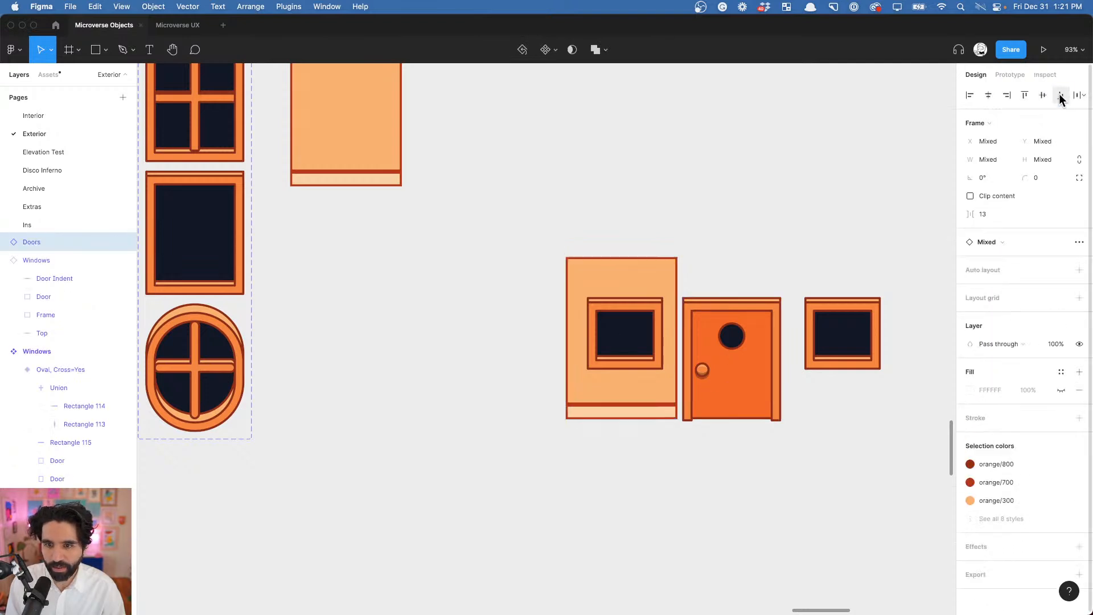
# - Widen the wall instance rightward to about 645 so it extends behind the door and both windows
pyautogui.click(703, 183)
pyautogui.click(671, 288)
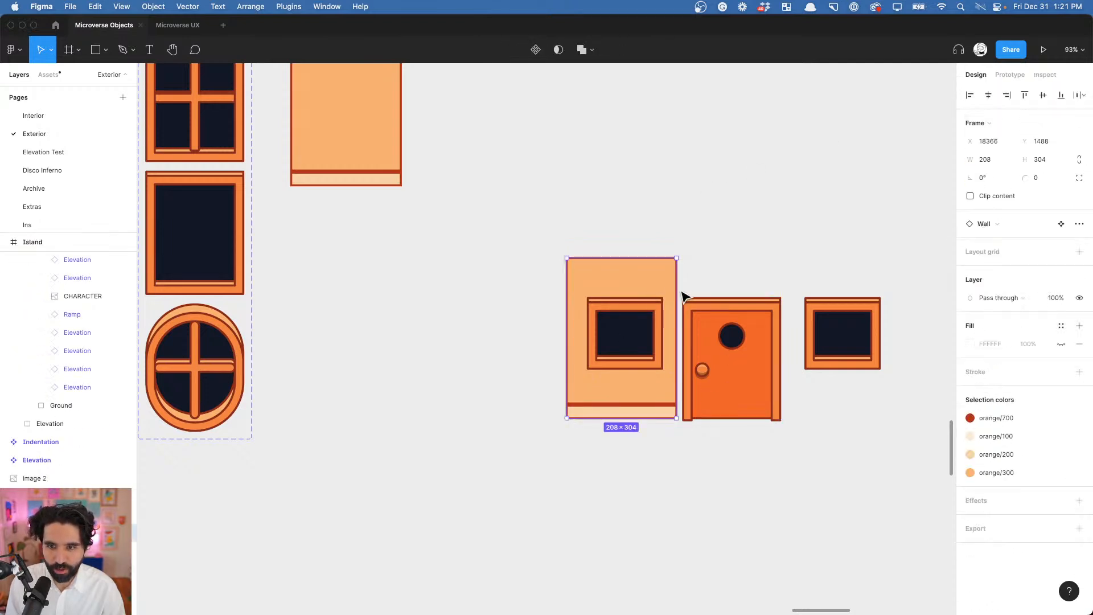
pyautogui.moveTo(676, 291); pyautogui.dragTo(907, 291)
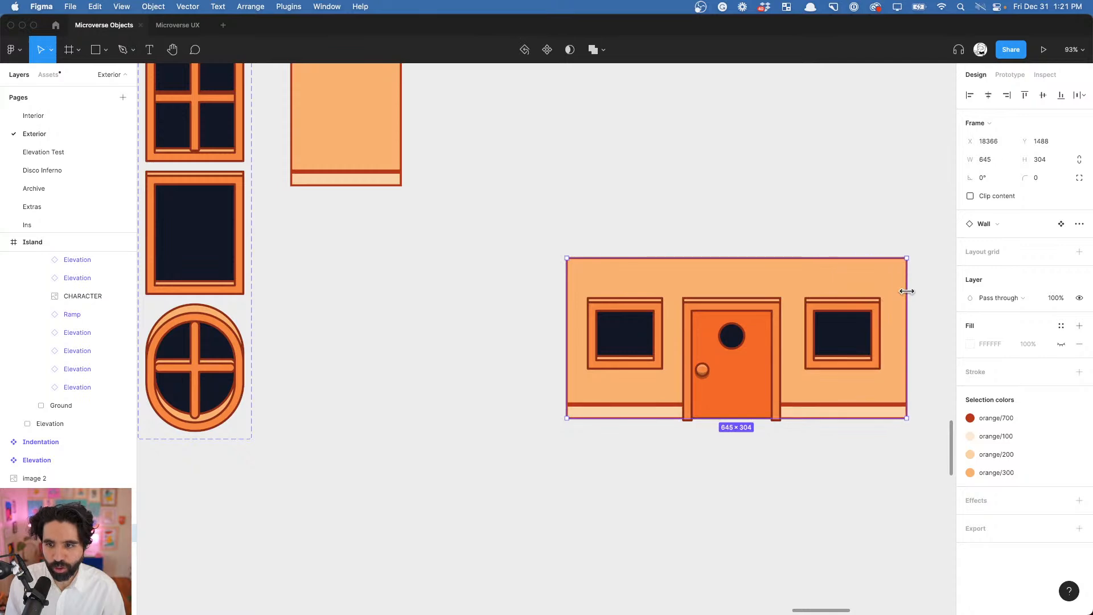
pyautogui.click(701, 523)
# - Combine the two windows and the door, without the wall, into a horizontal auto layout frame
pyautogui.scroll(-5, 701, 522)
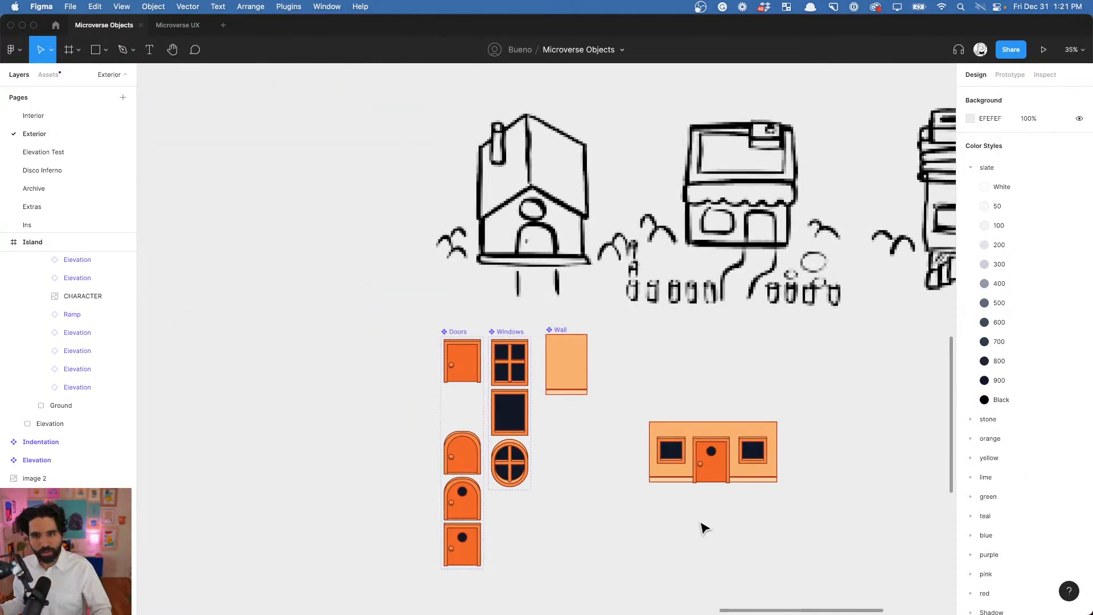
pyautogui.scroll(5, 798, 452)
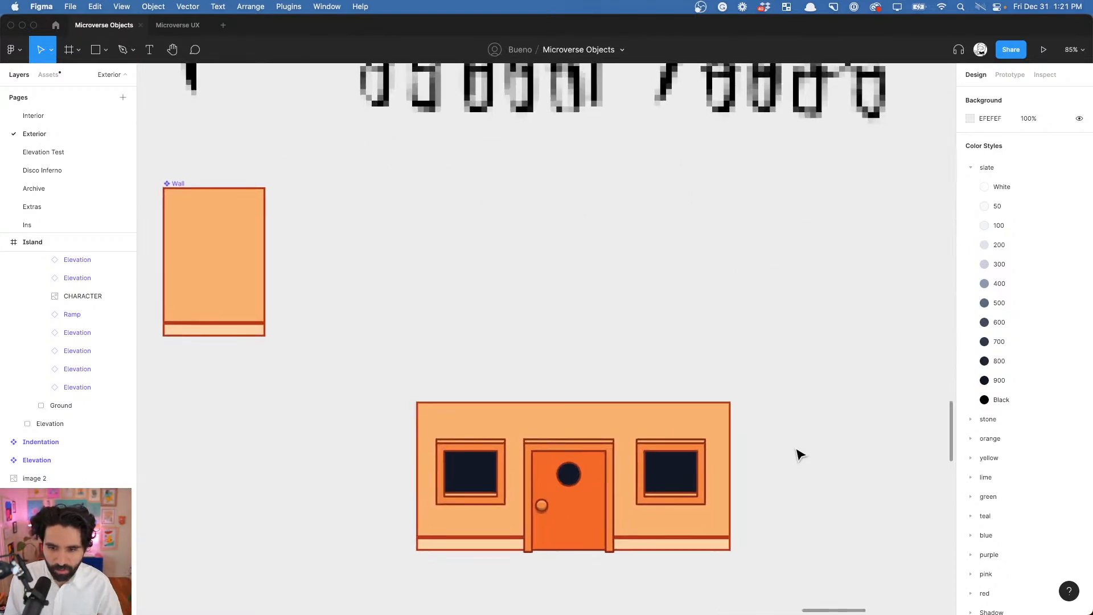
pyautogui.moveTo(805, 334); pyautogui.dragTo(521, 464)
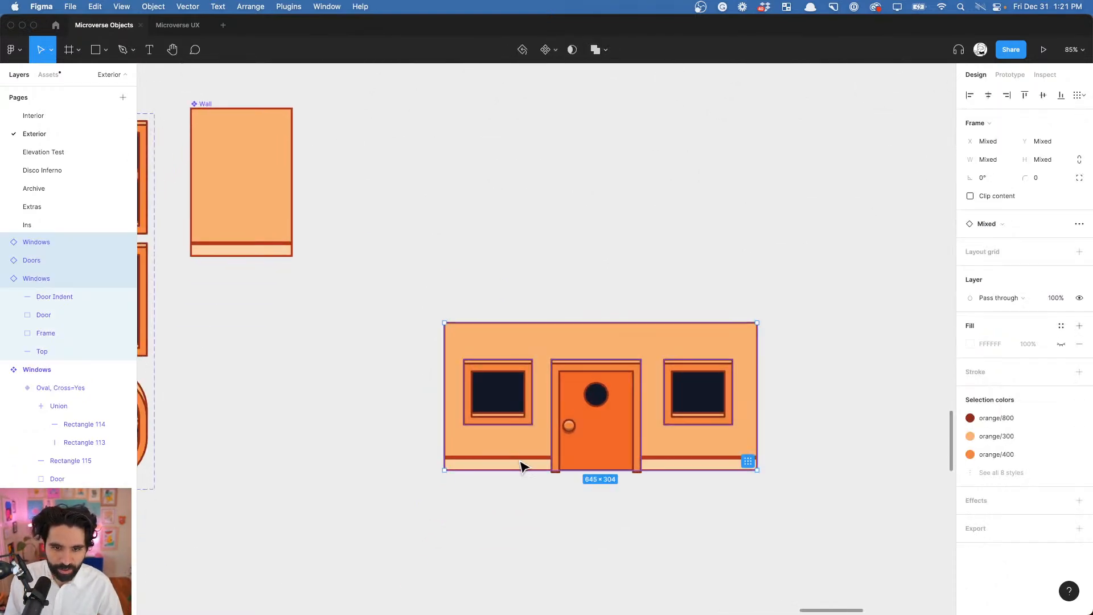
pyautogui.click(774, 376)
pyautogui.click(685, 395)
pyautogui.keyDown('shift'); pyautogui.click(585, 416); pyautogui.keyUp('shift')
pyautogui.keyDown('shift'); pyautogui.click(512, 400); pyautogui.keyUp('shift')
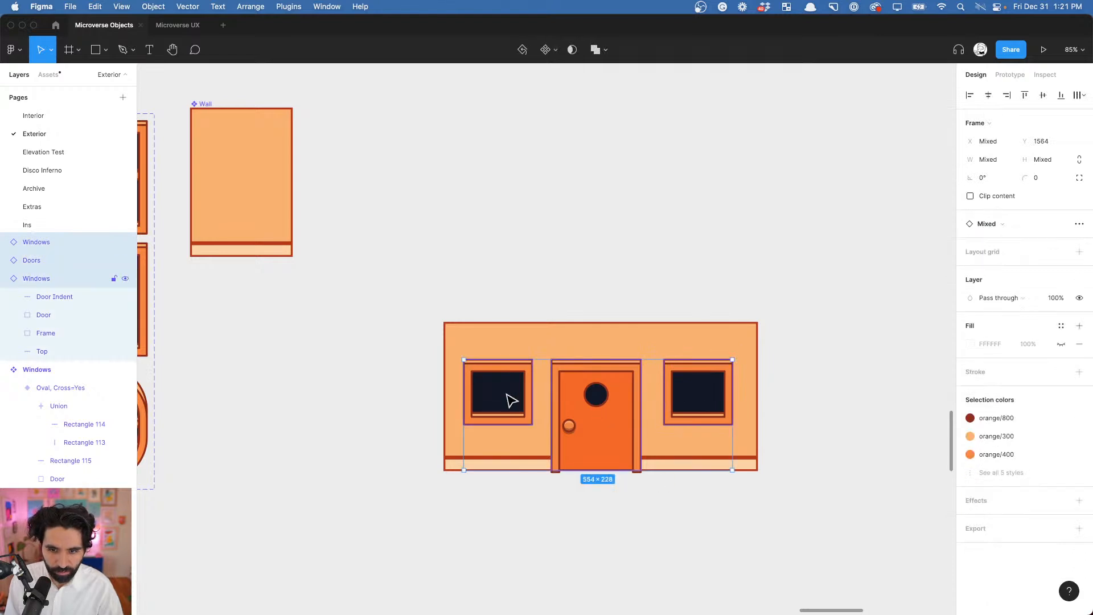
pyautogui.hotkey('shift', 'a')
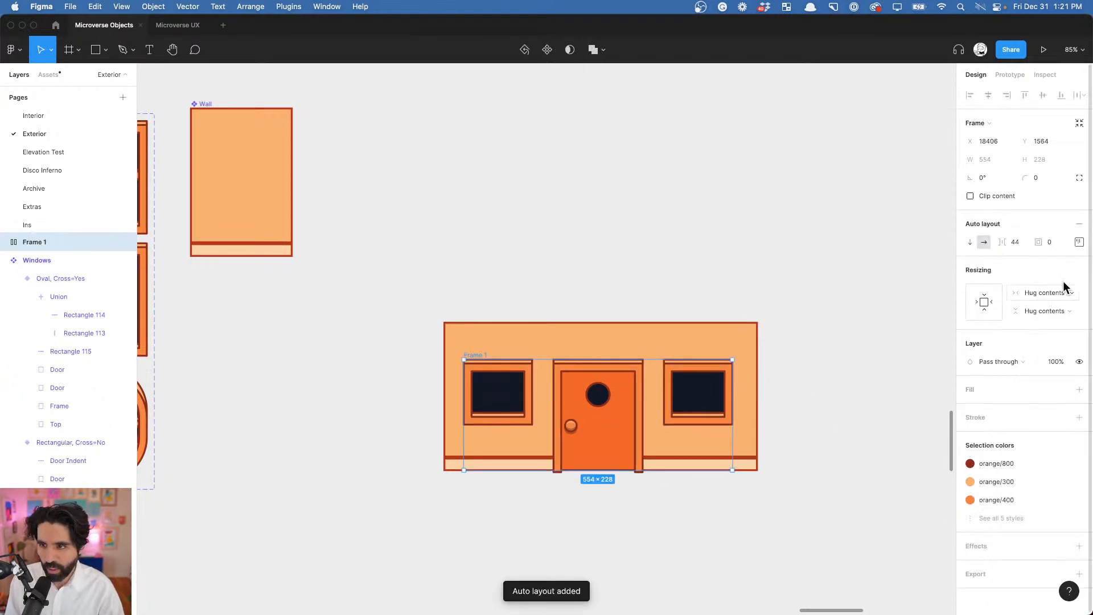
# - Set the spacing between the door and windows in the auto layout frame to 40
pyautogui.click(1019, 243)
pyautogui.press('Down')
pyautogui.press('Down')
pyautogui.press('Down')
pyautogui.press('Down')
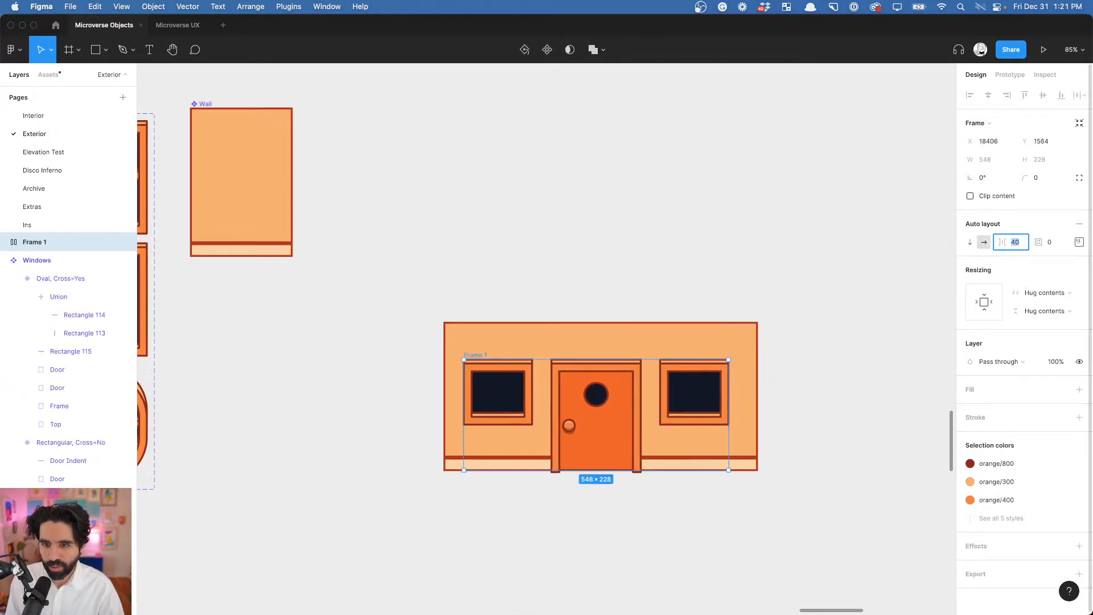
# - Narrow the wall instance to a width of 626, evening out the margins beside the two windows
pyautogui.press('alt')
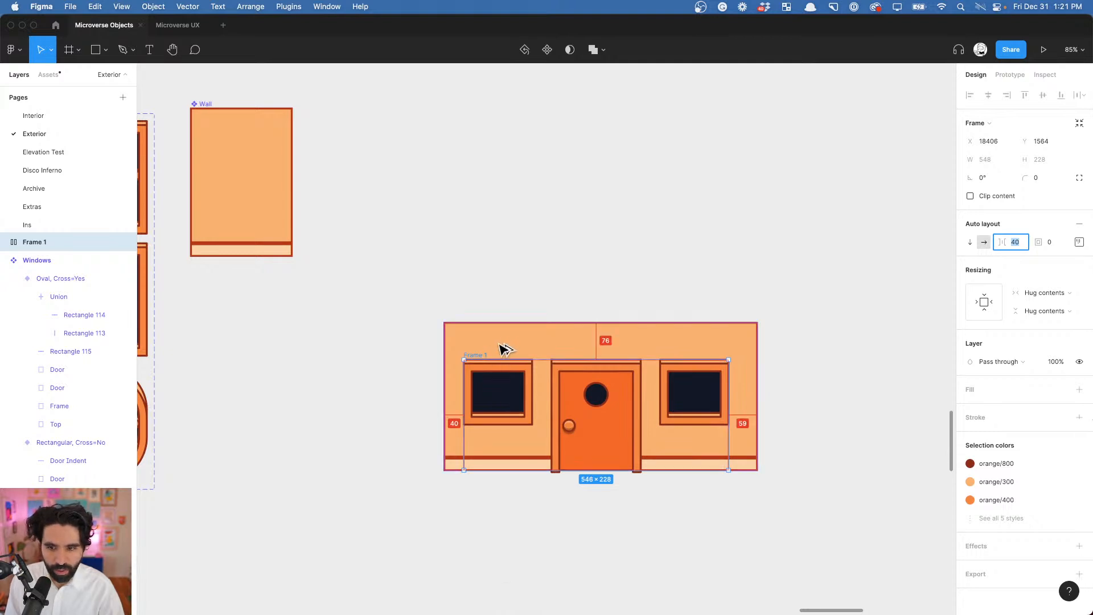
pyautogui.click(665, 350)
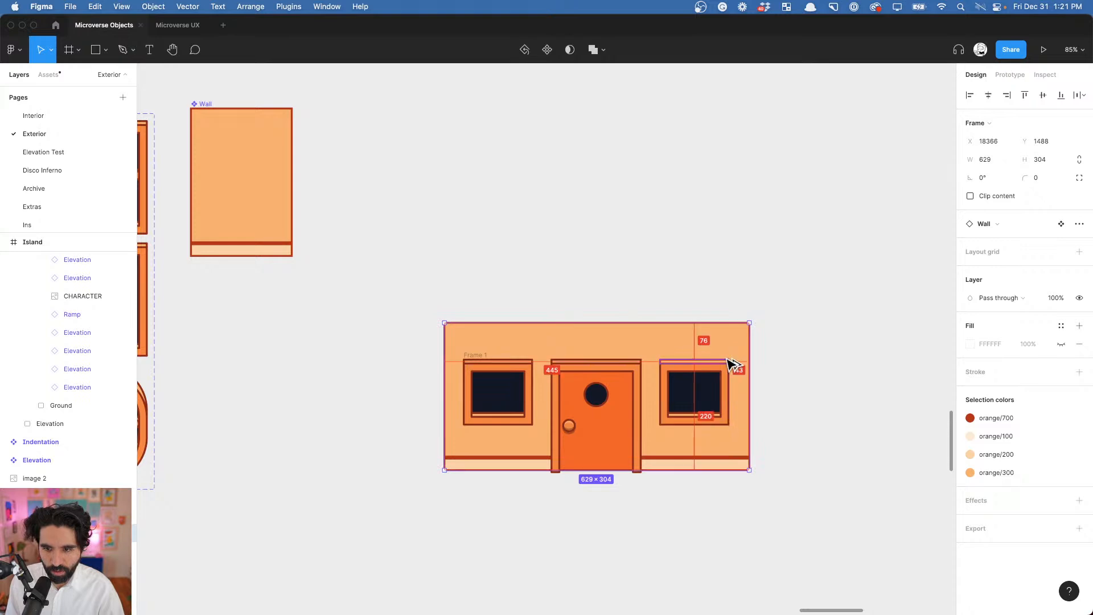
pyautogui.click(822, 334)
pyautogui.click(480, 356)
pyautogui.hotkey('shift', 'a')
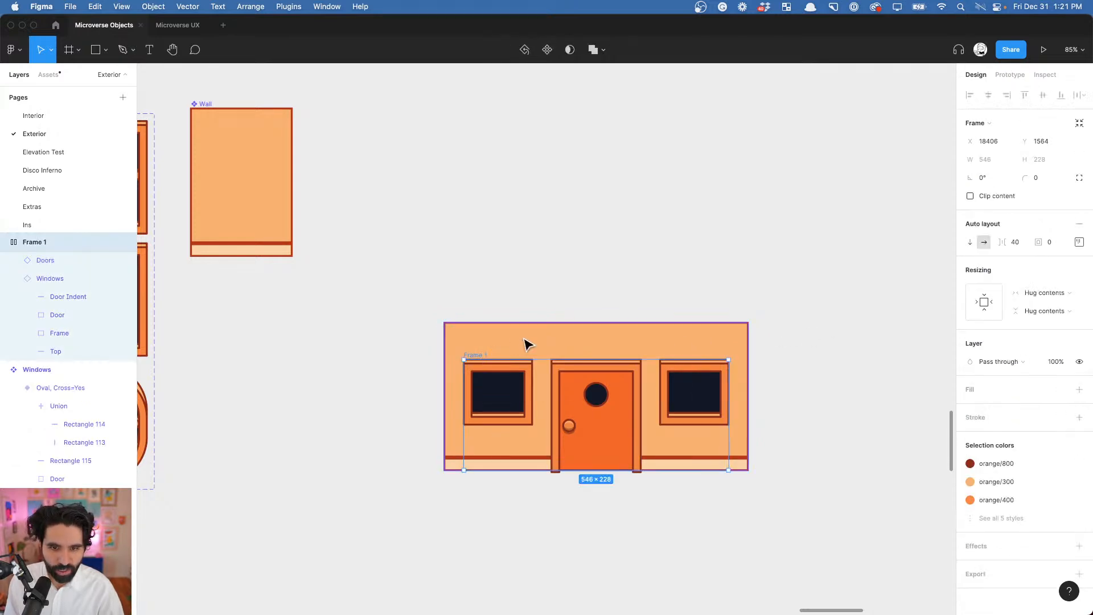
pyautogui.click(660, 265)
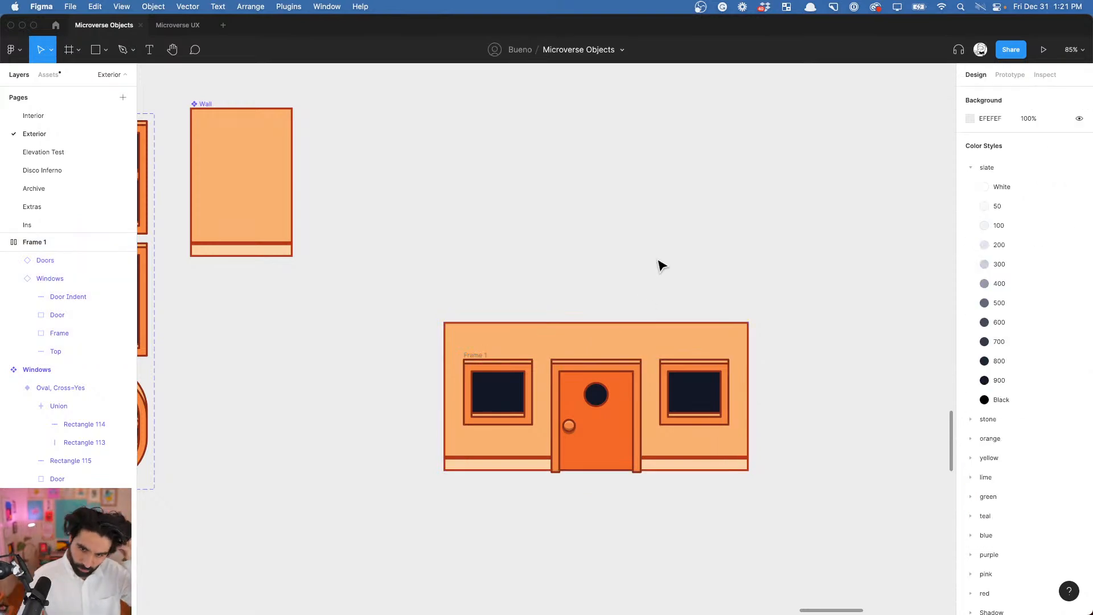
# - Duplicate the whole facade, wall and door-and-window frame together, directly to the right of the original
pyautogui.moveTo(796, 571); pyautogui.dragTo(910, 603)
pyautogui.scroll(-5, 495, 274)
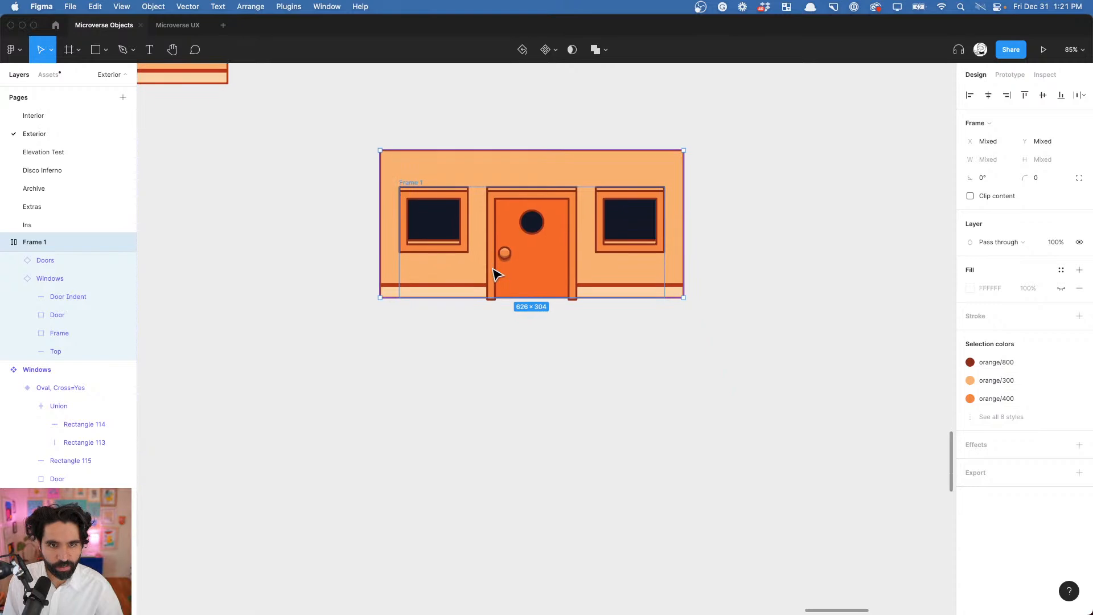
pyautogui.moveTo(397, 291); pyautogui.dragTo(781, 292)
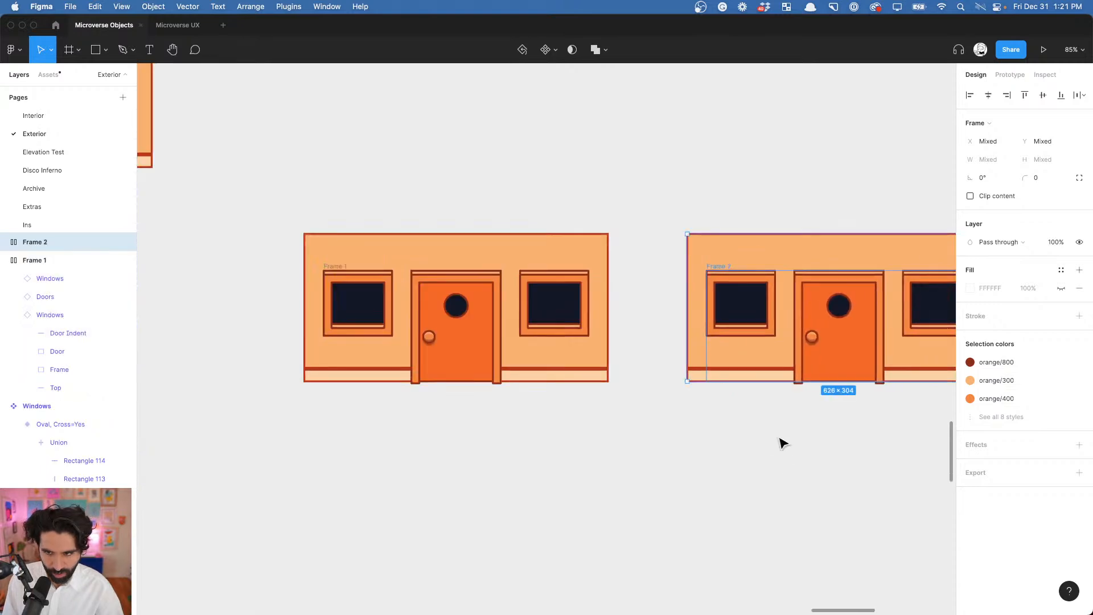
# - Delete the right window from the duplicated facade
pyautogui.click(772, 391)
pyautogui.keyDown('super'); pyautogui.click(932, 307); pyautogui.keyUp('super')
pyautogui.hscroll(5, 936, 312)
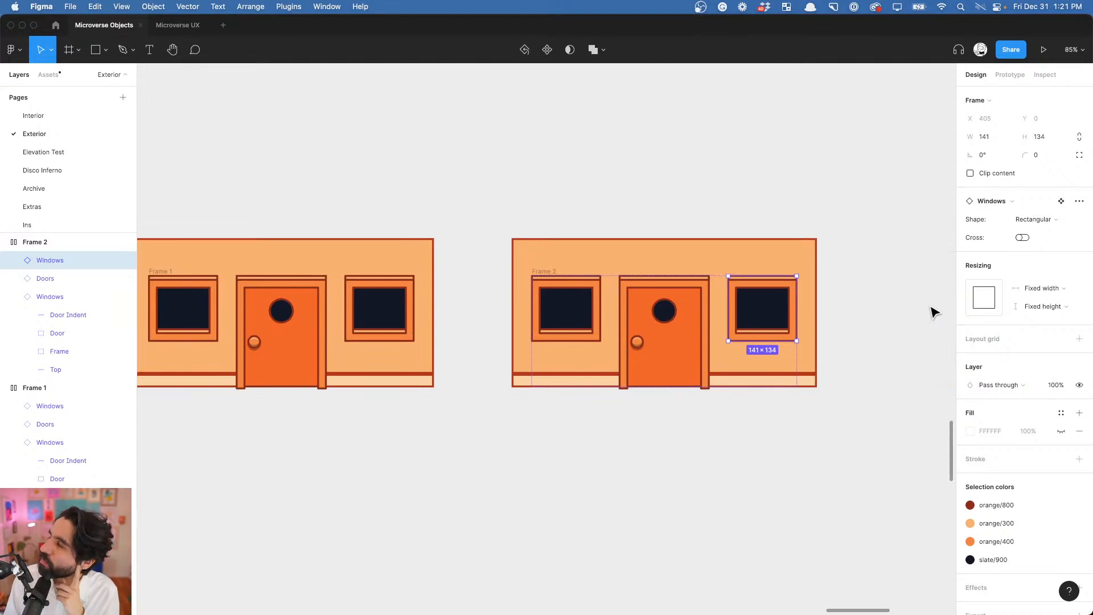
pyautogui.press('Delete')
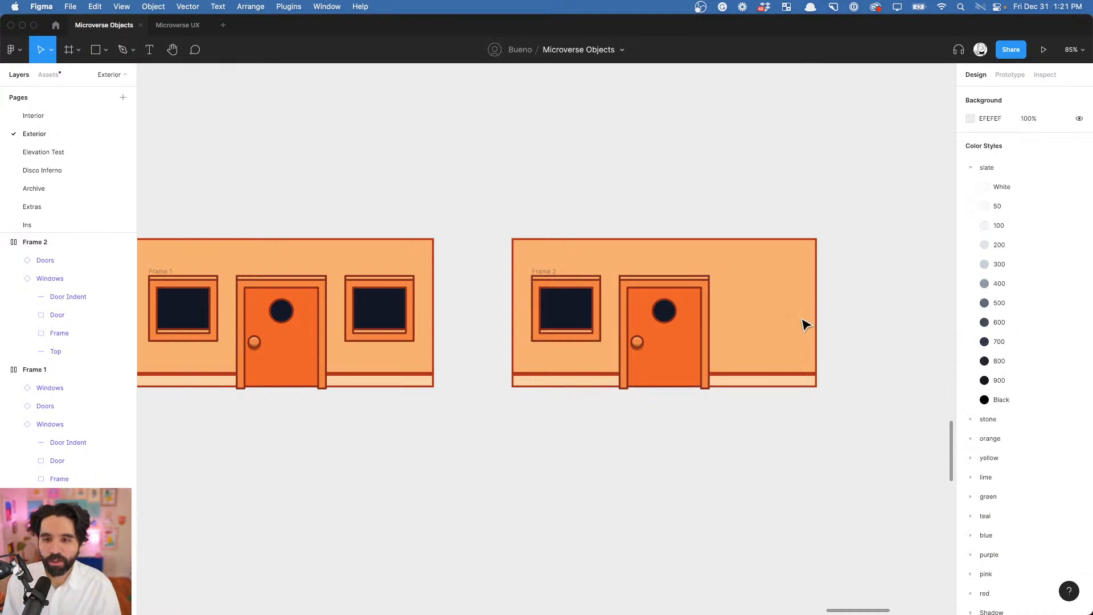
# - Narrow the duplicated facade's wall to a width of about 445, evening out the margins beside the window and door
pyautogui.click(532, 258)
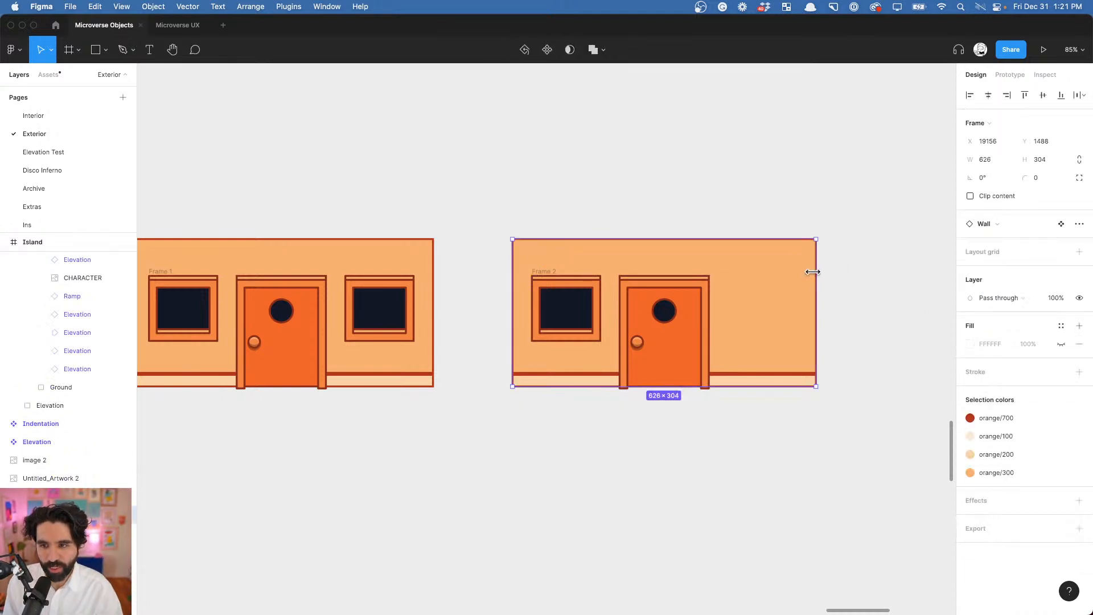
pyautogui.moveTo(808, 272); pyautogui.dragTo(731, 288)
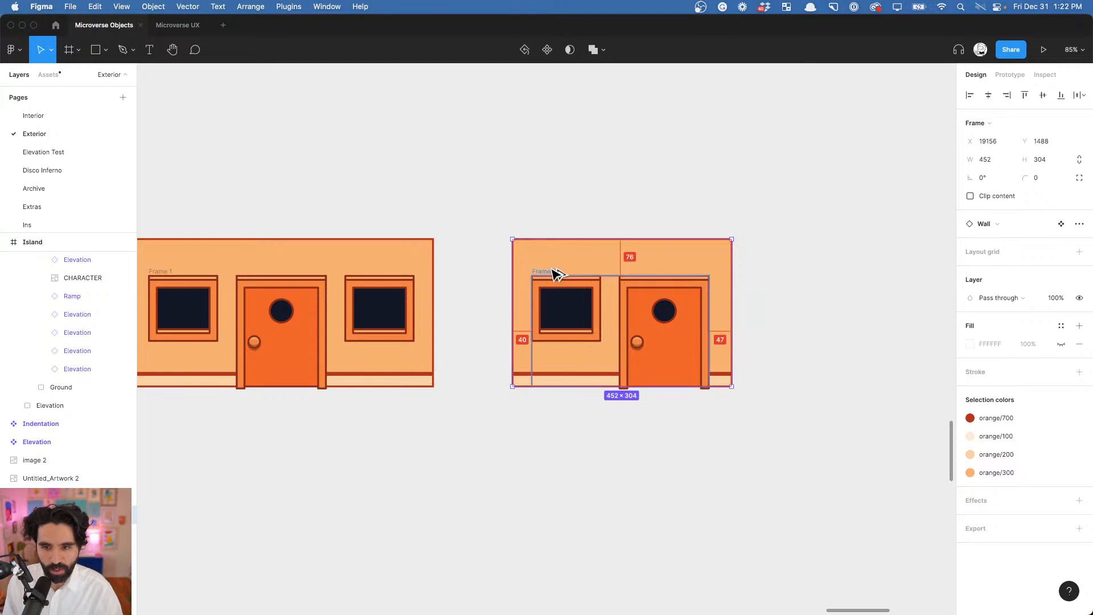
pyautogui.click(670, 205)
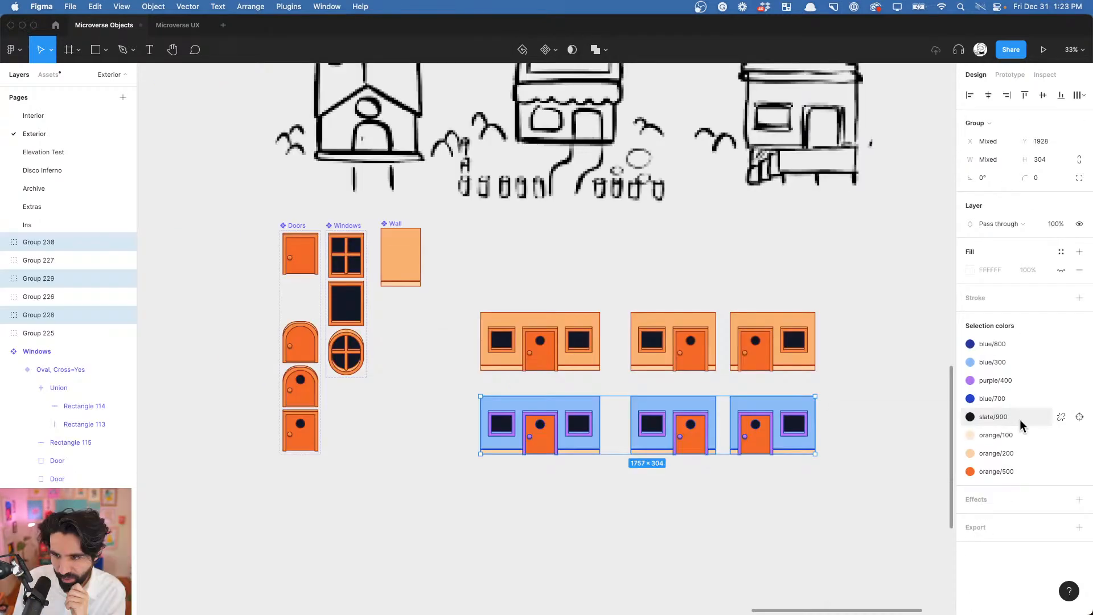
# - In the three lower facades, replace orange/100, orange/200 and orange/500 with blue/100, blue/200 and blue/500
pyautogui.click(1020, 419)
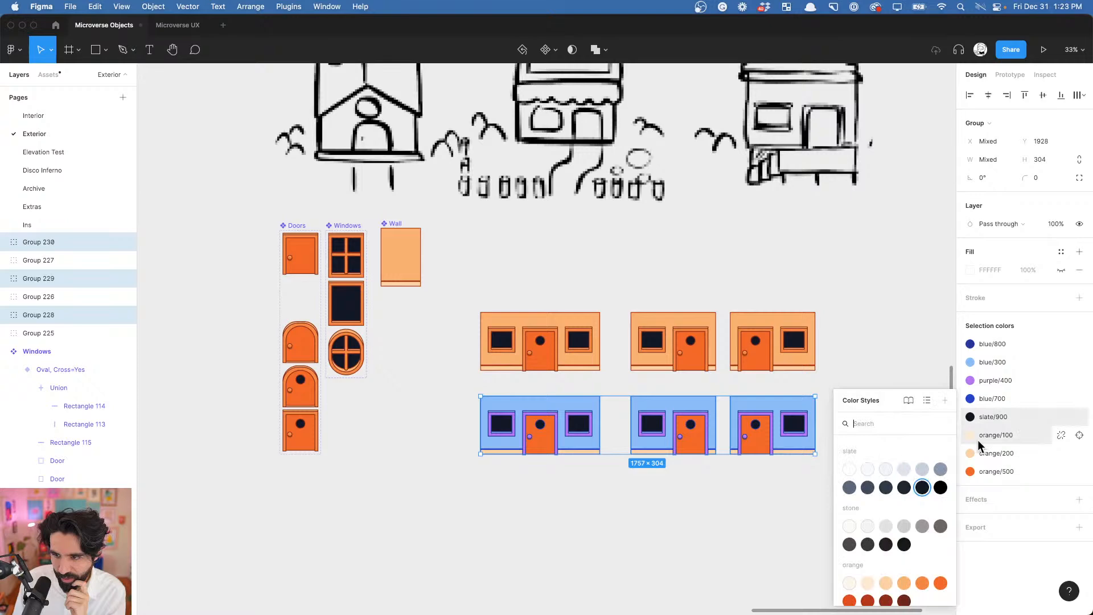
pyautogui.click(978, 439)
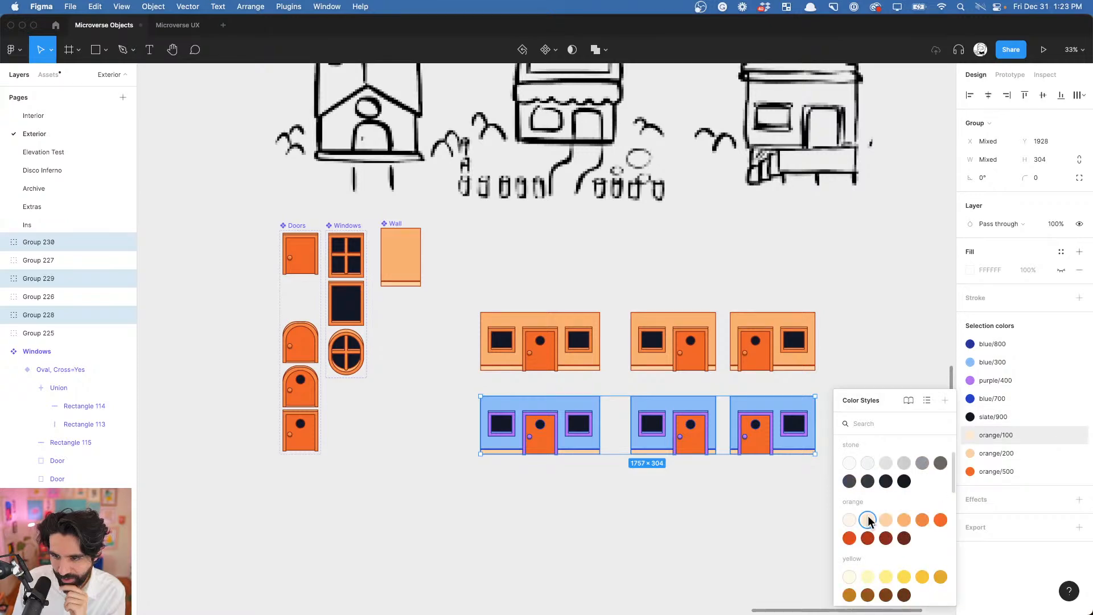
pyautogui.scroll(-5, 869, 521)
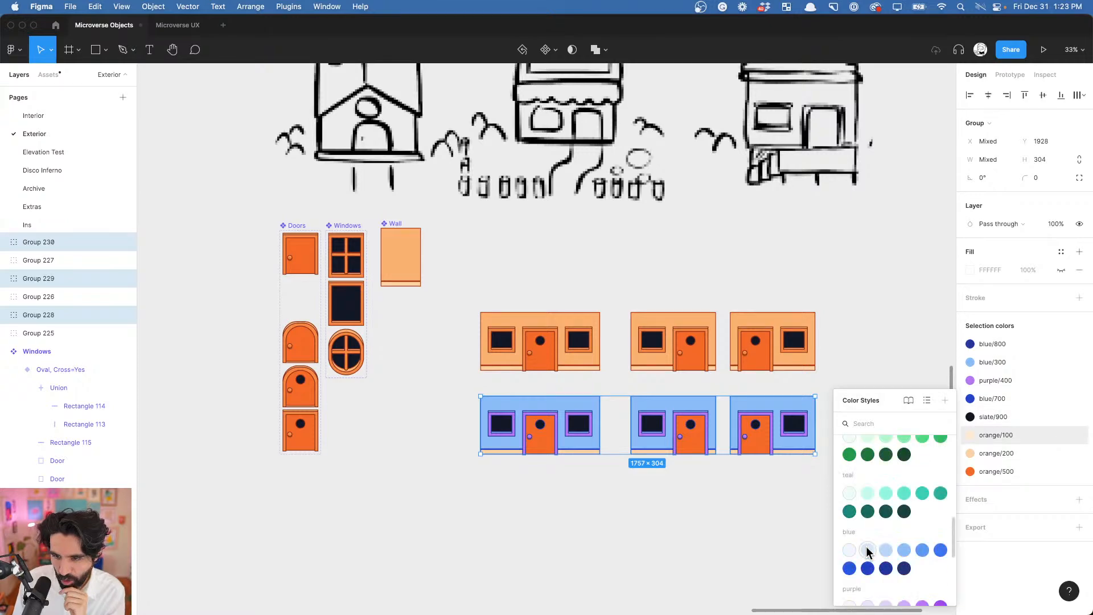
pyautogui.click(867, 549)
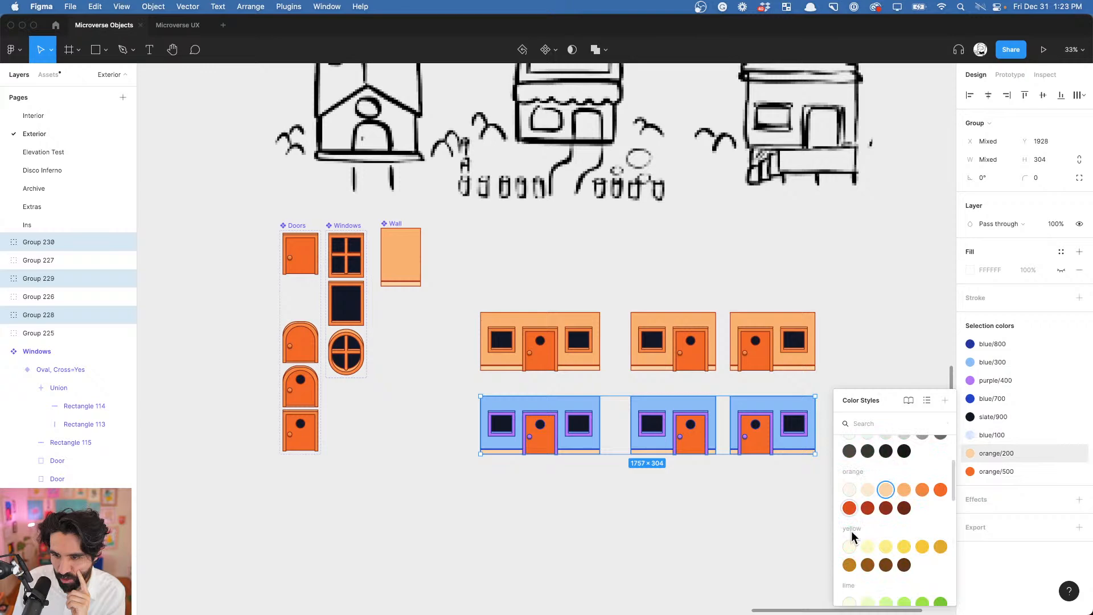
pyautogui.scroll(-5, 887, 539)
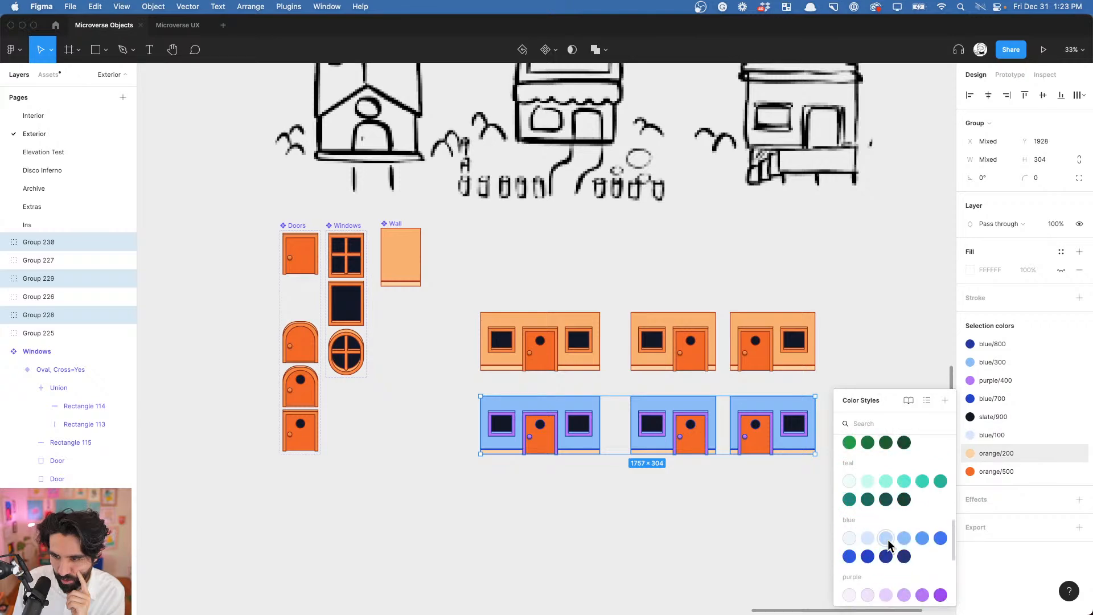
pyautogui.click(886, 538)
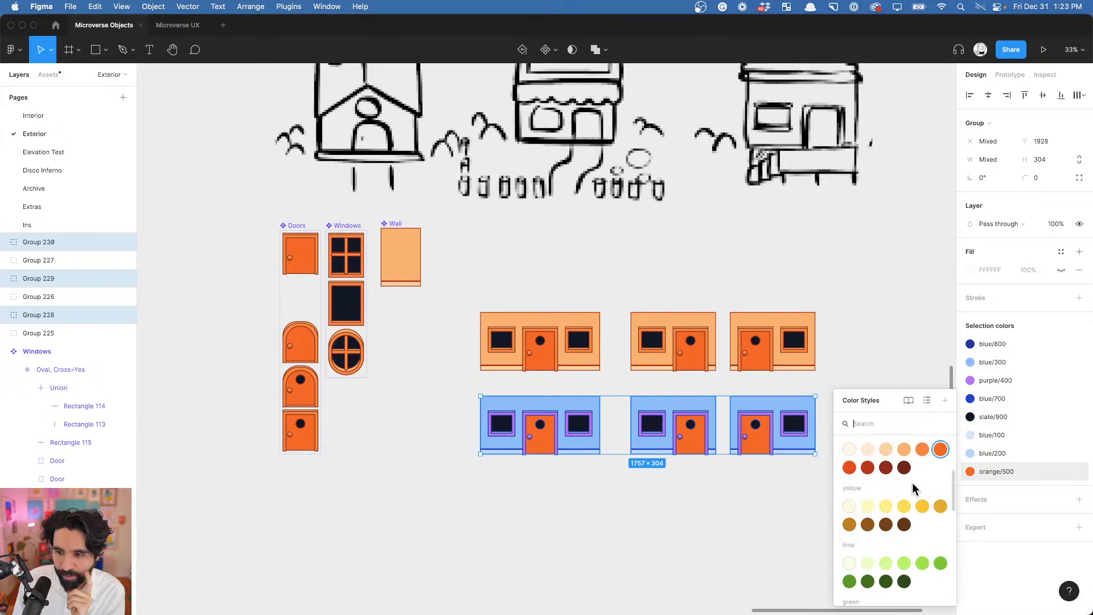
pyautogui.scroll(-5, 912, 483)
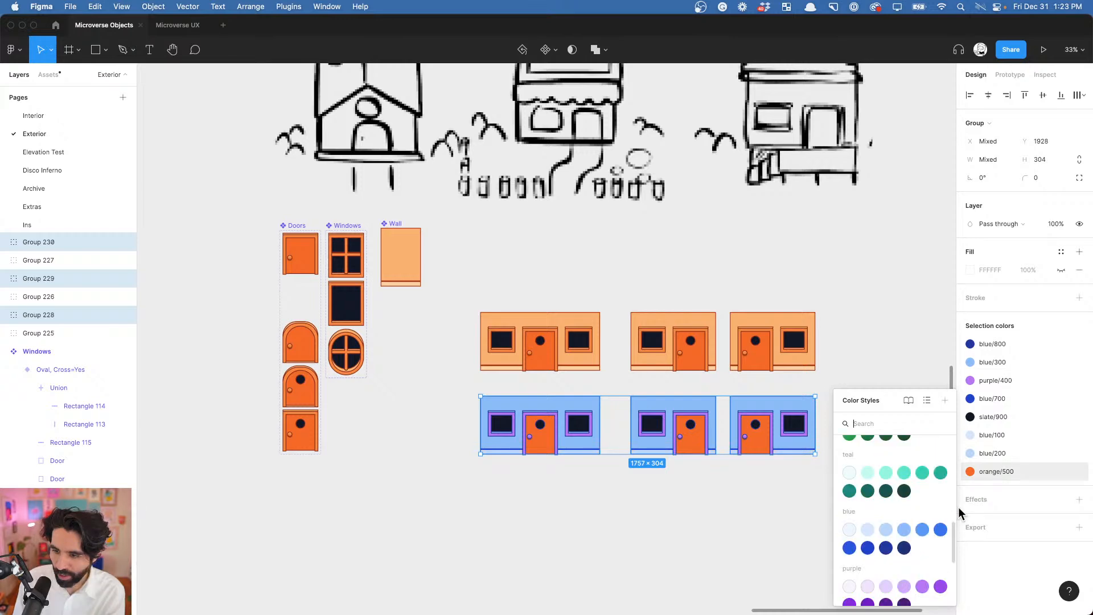
pyautogui.click(940, 529)
pyautogui.click(829, 503)
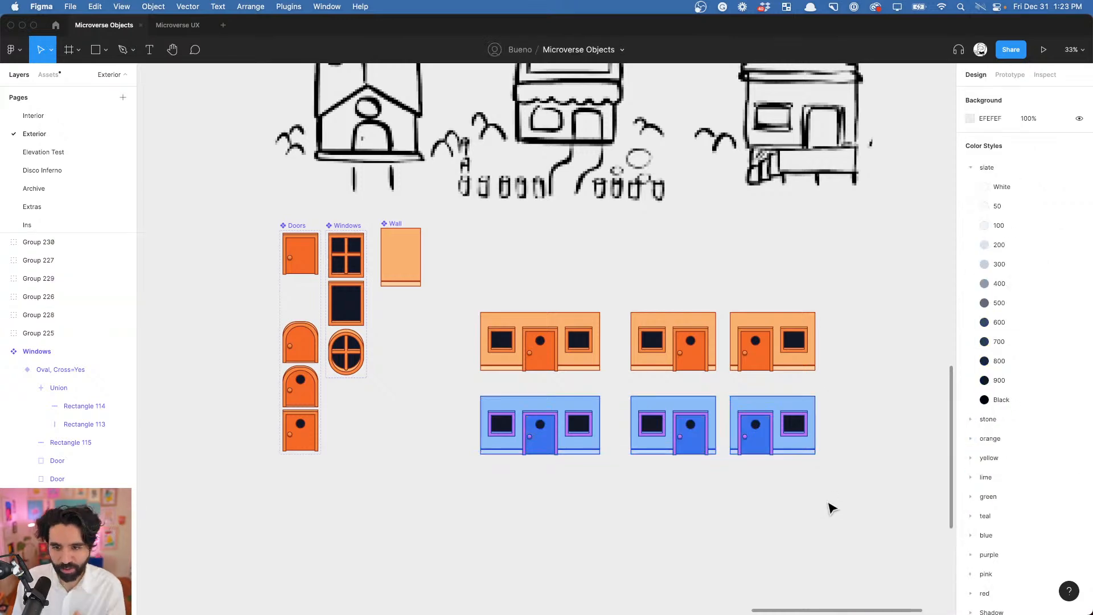
pyautogui.scroll(3, 664, 524)
pyautogui.scroll(-1, 664, 518)
pyautogui.scroll(5, 640, 452)
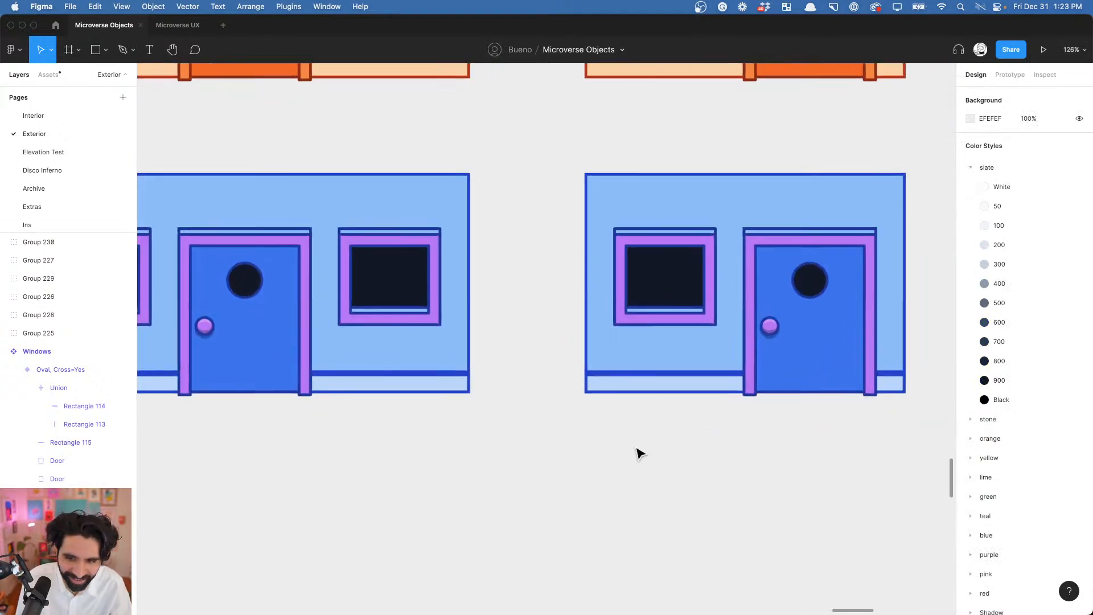
pyautogui.click(617, 382)
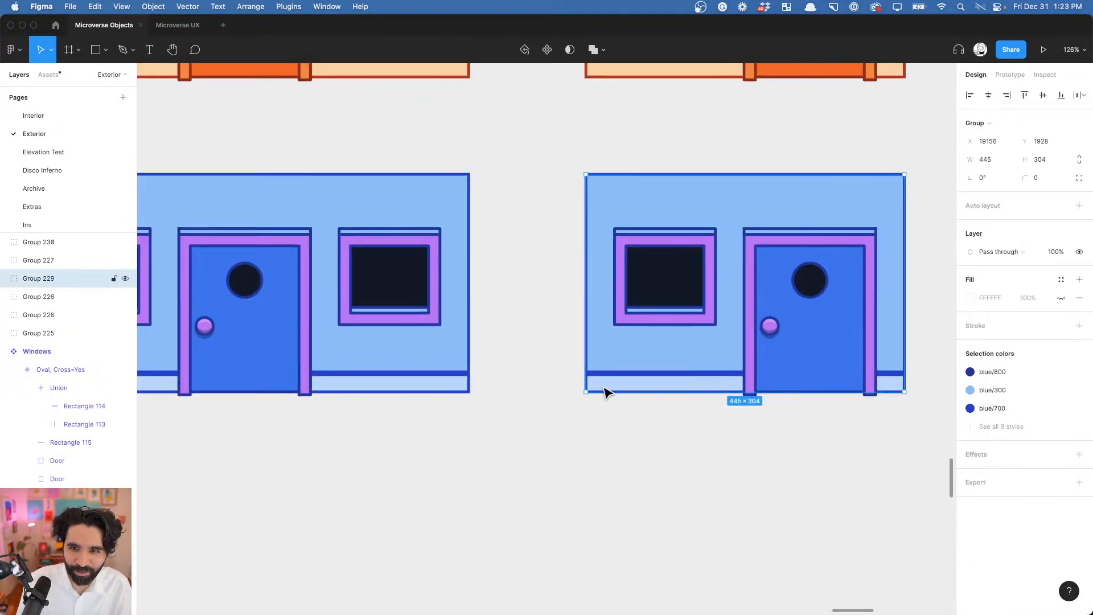
pyautogui.moveTo(607, 393); pyautogui.dragTo(584, 445)
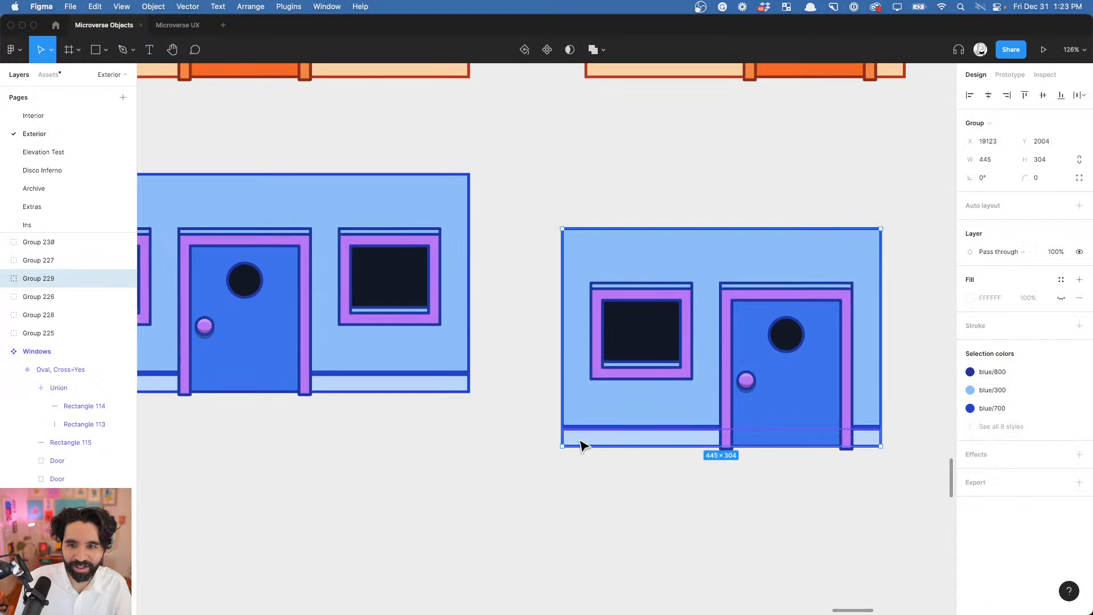
pyautogui.press('super+z')
pyautogui.scroll(-4, 481, 330)
pyautogui.scroll(3, 479, 328)
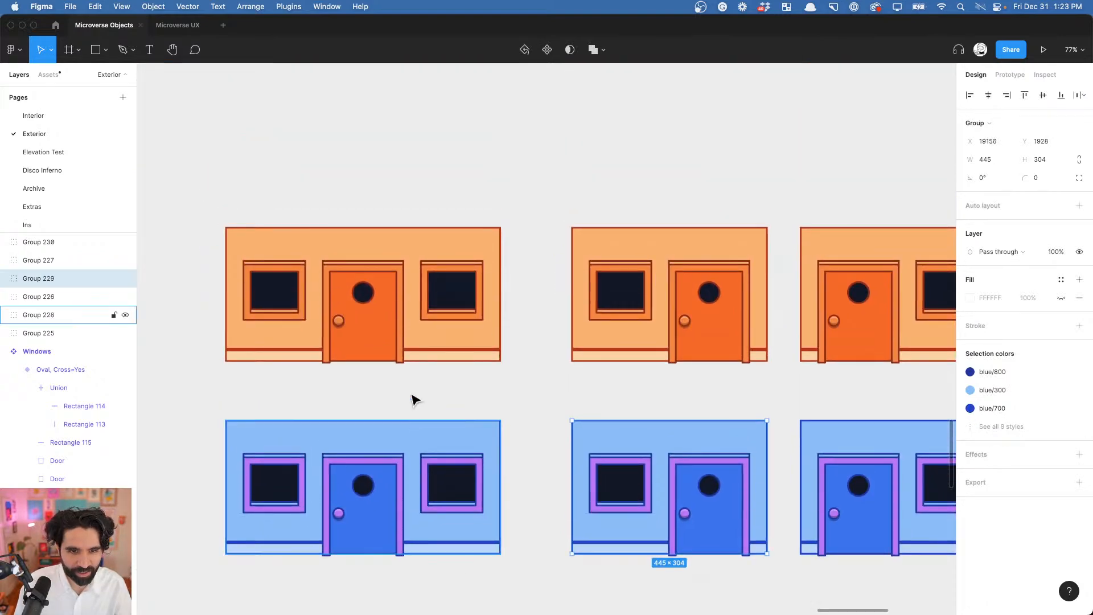
# - Replace the orange/700 style in the main Wall component with a darker orange style
pyautogui.hscroll(-7, 416, 401)
pyautogui.scroll(3, 416, 400)
pyautogui.click(427, 282)
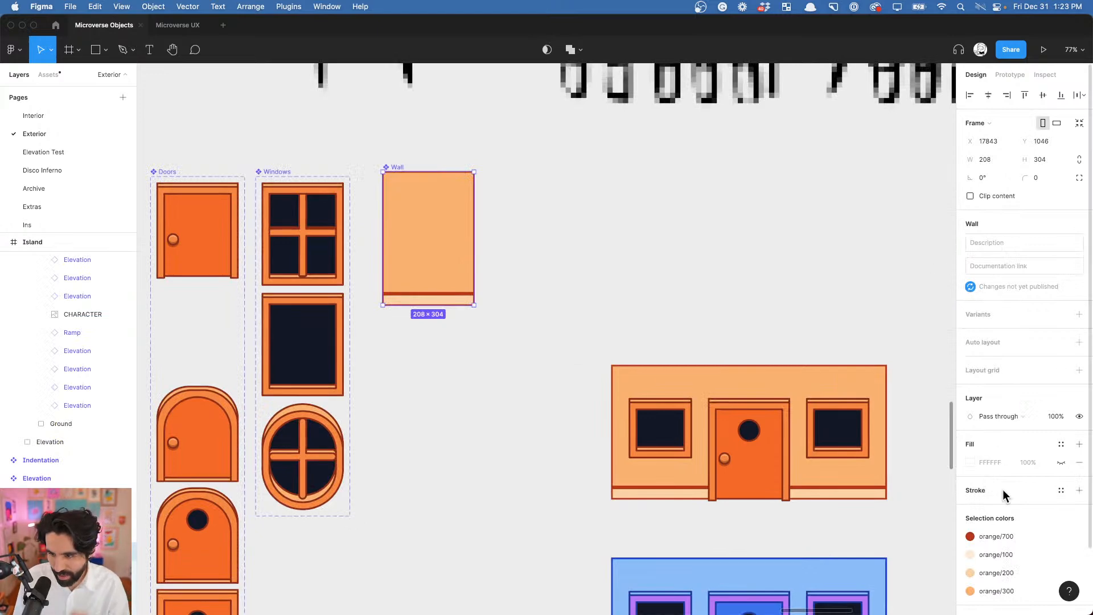
pyautogui.scroll(-3, 1003, 490)
pyautogui.click(1015, 464)
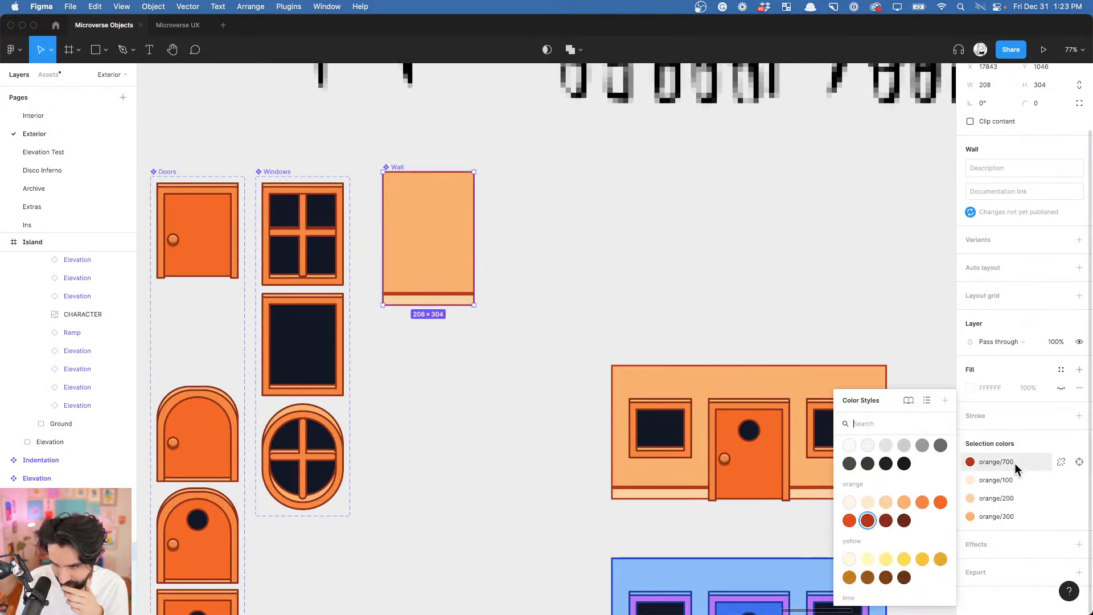
pyautogui.click(902, 521)
pyautogui.scroll(-6, 810, 261)
pyautogui.hscroll(2, 810, 262)
pyautogui.click(474, 355)
pyautogui.moveTo(470, 349); pyautogui.dragTo(558, 303)
pyautogui.hscroll(3, 788, 347)
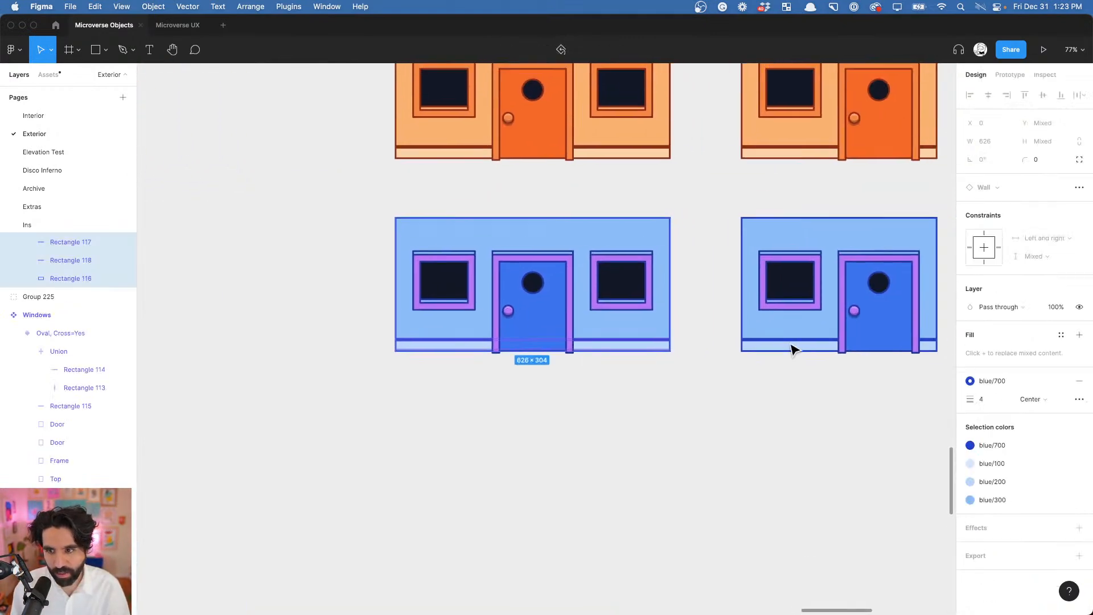
pyautogui.scroll(-5, 716, 402)
pyautogui.hscroll(4, 717, 401)
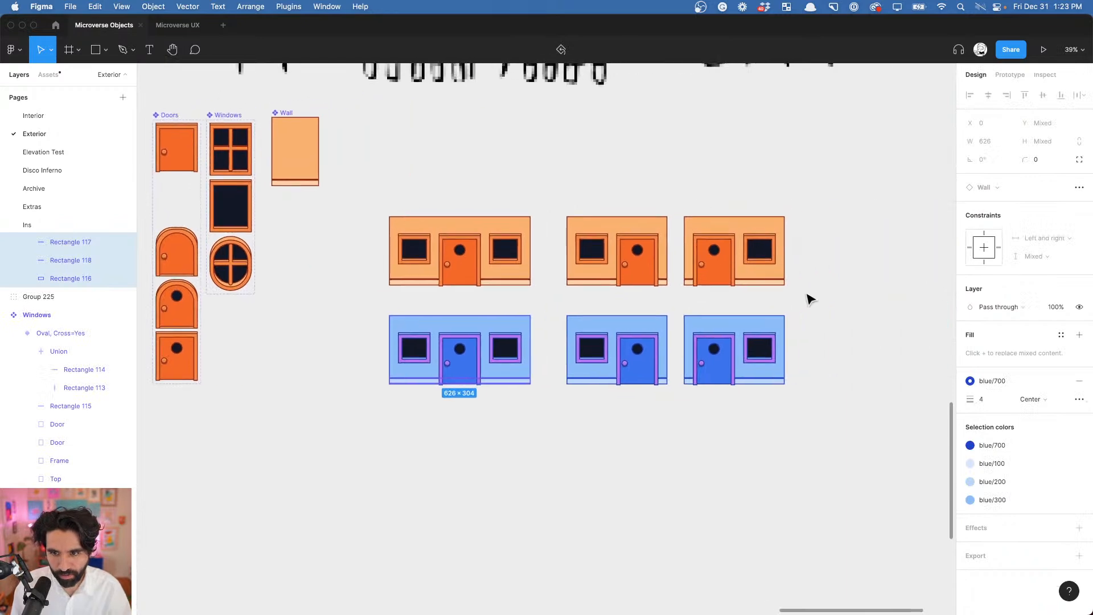
pyautogui.click(816, 300)
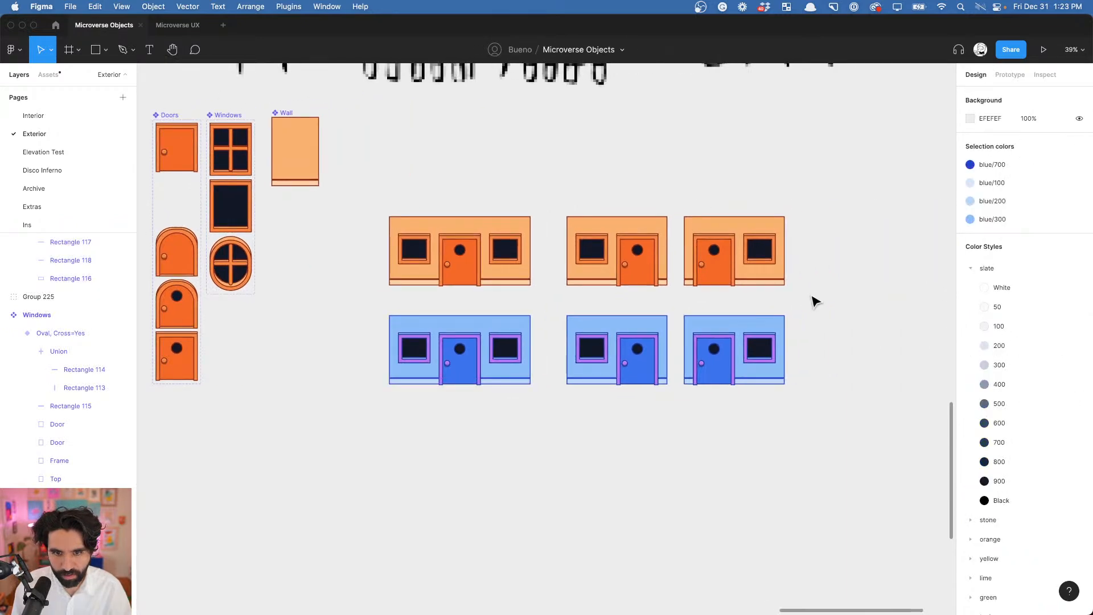
# - Replace the blue/700 style with blue/800 across all three blue facades
pyautogui.moveTo(817, 301); pyautogui.dragTo(763, 347)
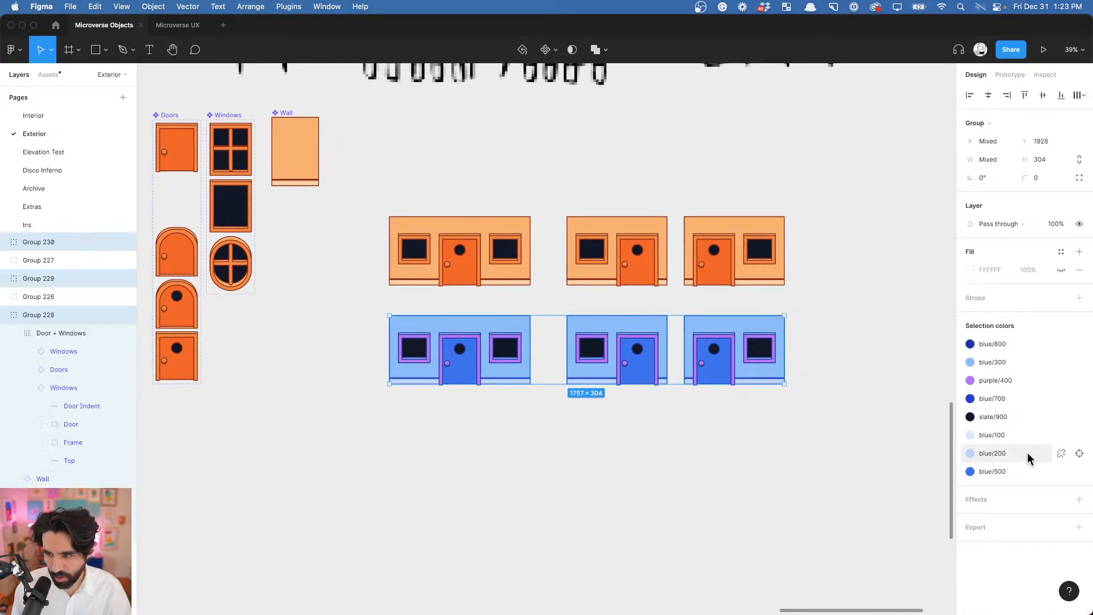
pyautogui.click(1032, 405)
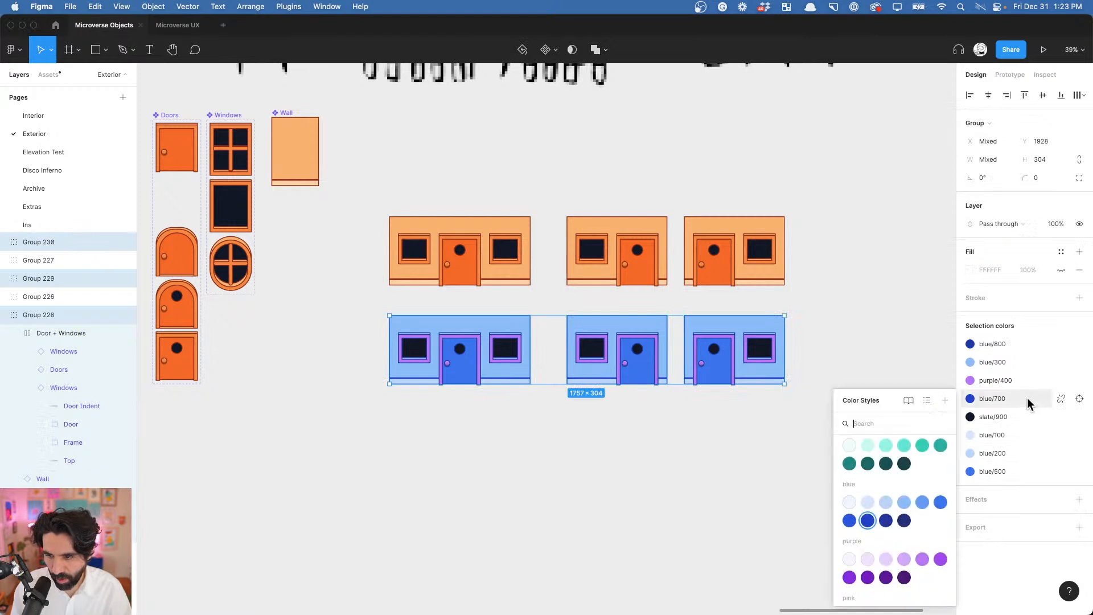
pyautogui.click(883, 520)
pyautogui.click(828, 481)
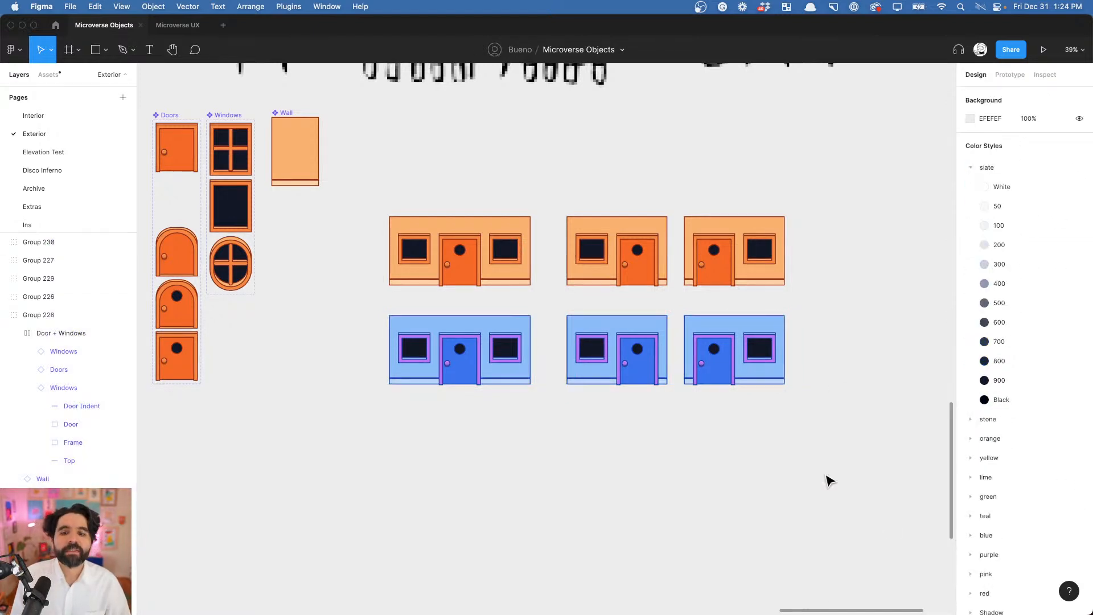
# - Turn on the Cross property for the window of the middle blue facade
pyautogui.doubleClick(598, 359)
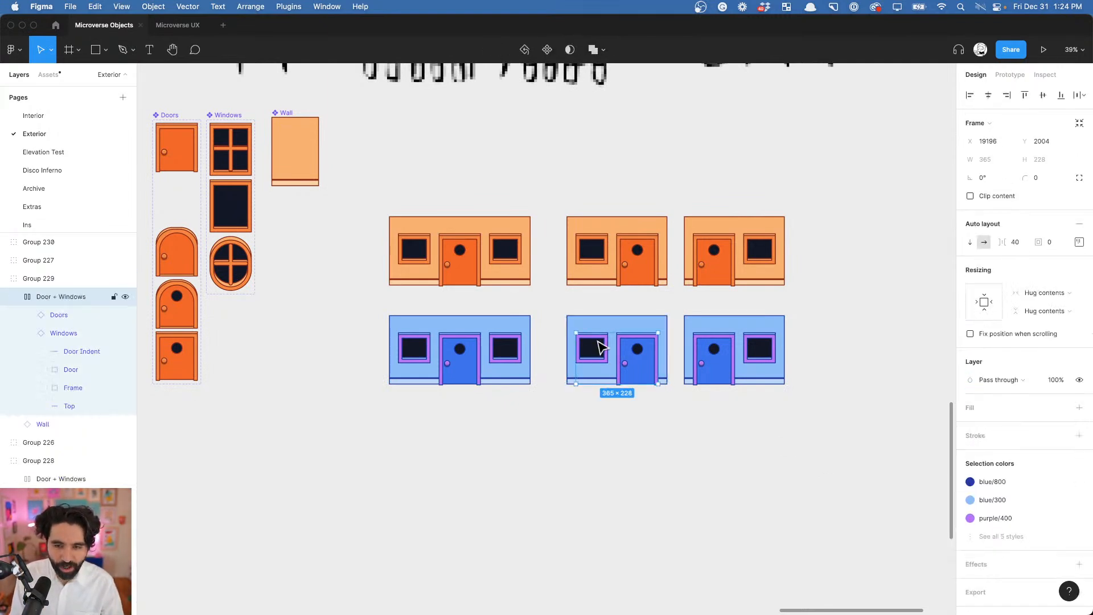
pyautogui.keyDown('ctrl'); pyautogui.scroll(5, 602, 348); pyautogui.keyUp('ctrl')
pyautogui.click(593, 350)
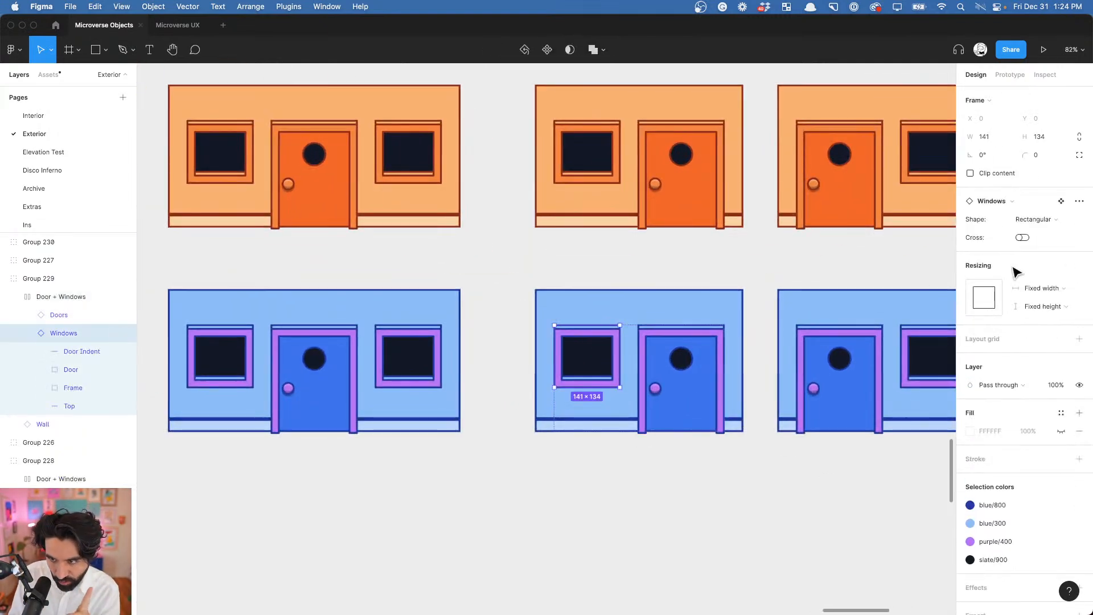
pyautogui.click(1023, 238)
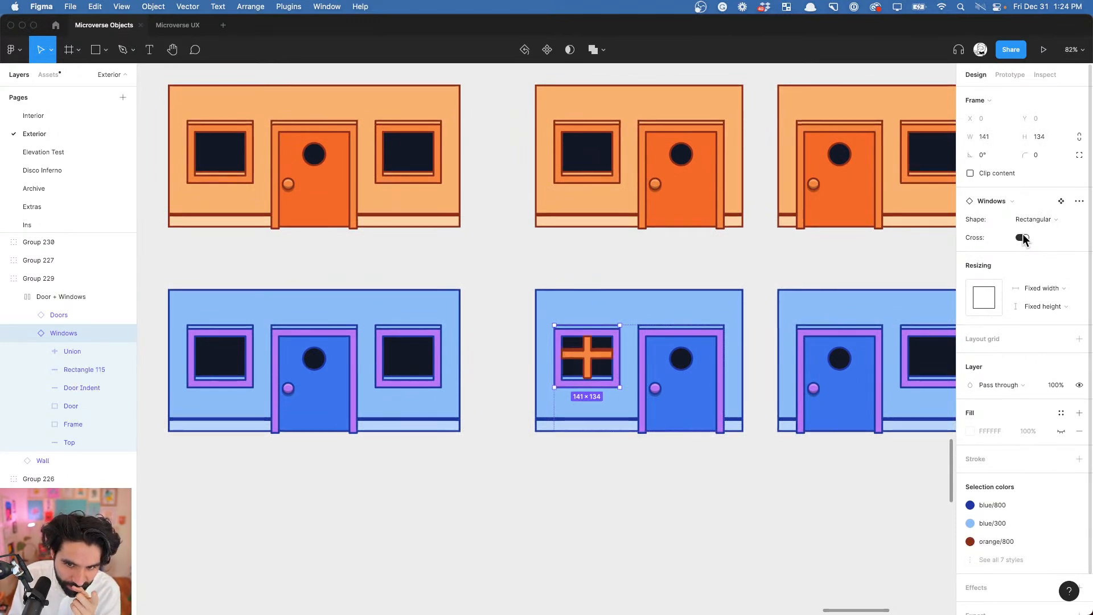
pyautogui.click(1023, 238)
pyautogui.click(1023, 238)
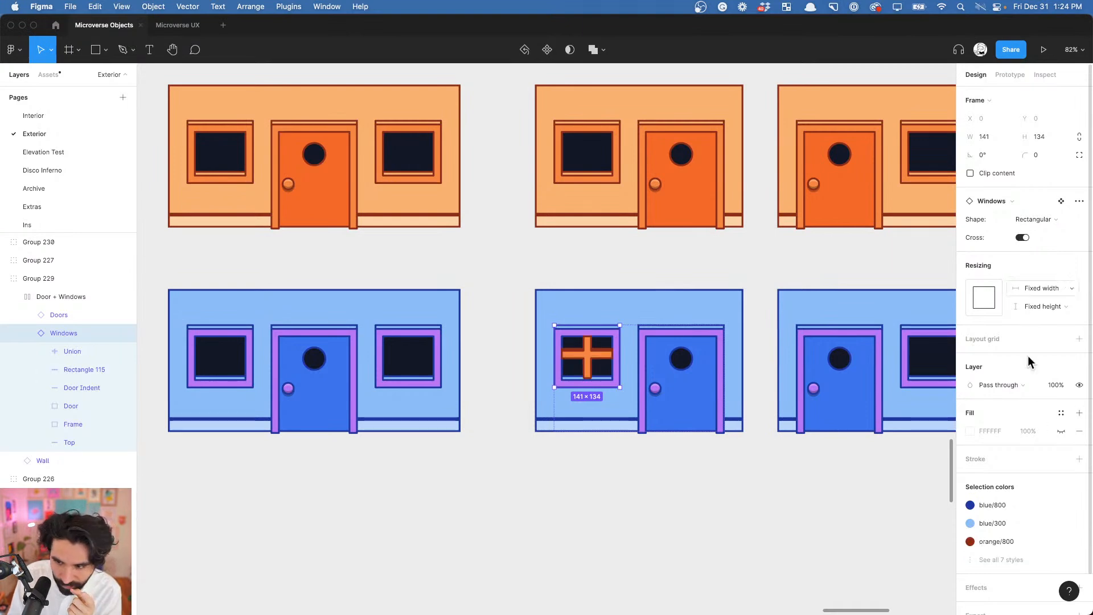
# - Replace orange/800 with blue/800 in the middle blue facade's crossed window
pyautogui.click(1007, 540)
pyautogui.scroll(-5, 901, 532)
pyautogui.scroll(-6, 901, 531)
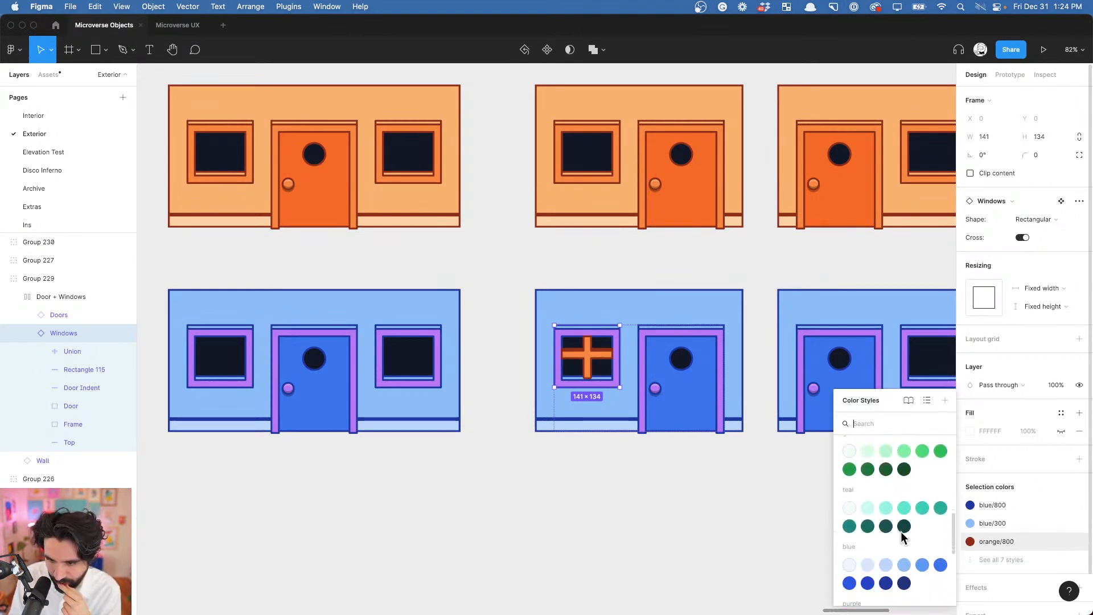
pyautogui.click(887, 520)
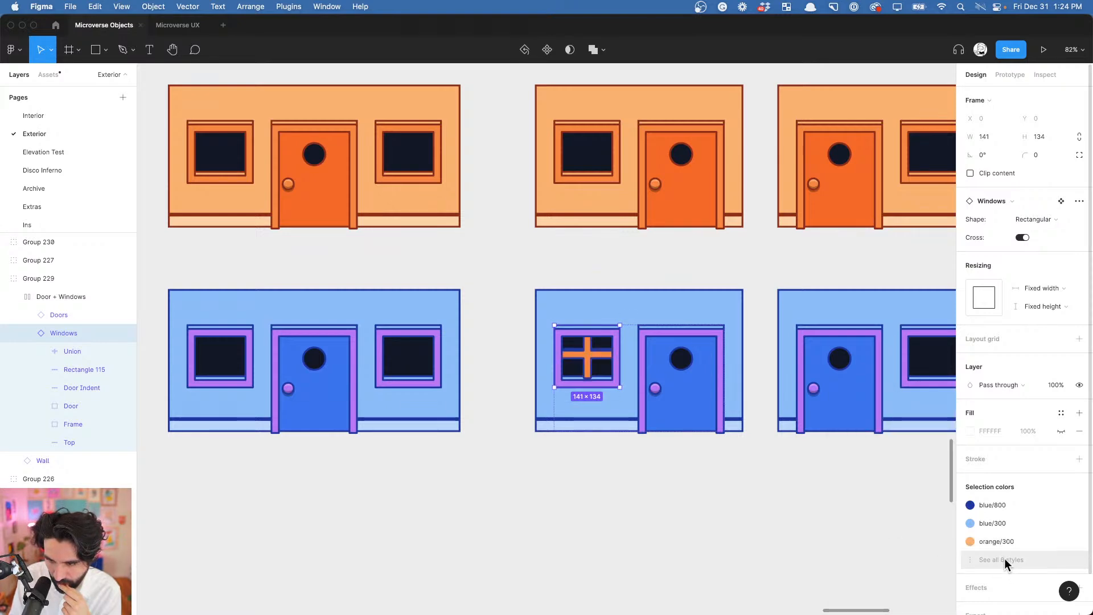
# - Replace orange/400 with blue/400 and orange/300 with blue/300 in the crossed window of the middle blue facade
pyautogui.click(1006, 559)
pyautogui.scroll(-2, 1007, 520)
pyautogui.click(1004, 487)
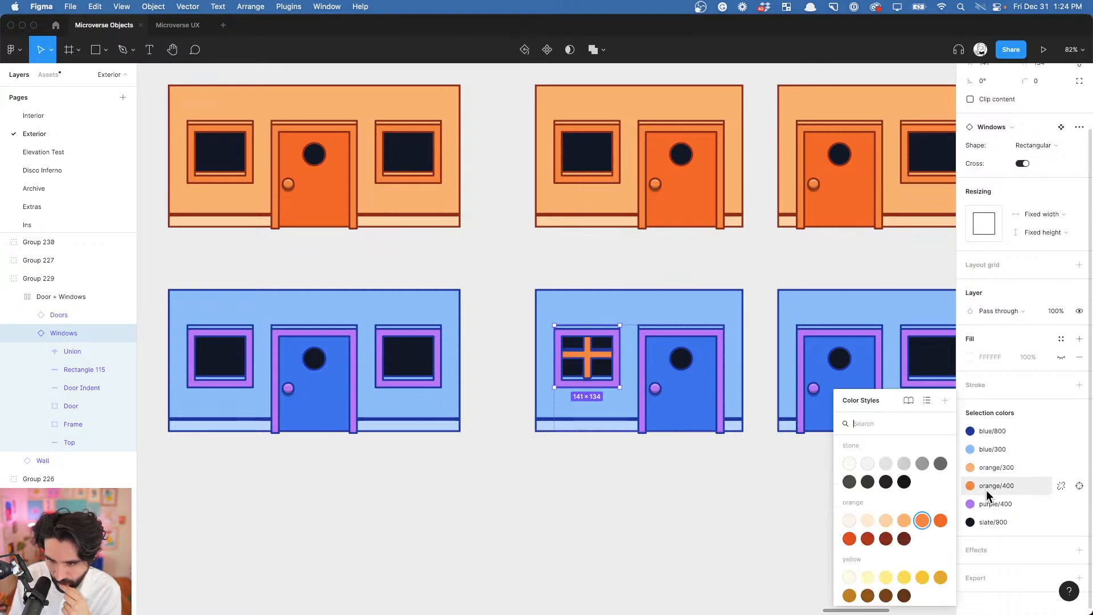
pyautogui.scroll(-5, 861, 511)
pyautogui.scroll(-2, 932, 570)
pyautogui.click(933, 590)
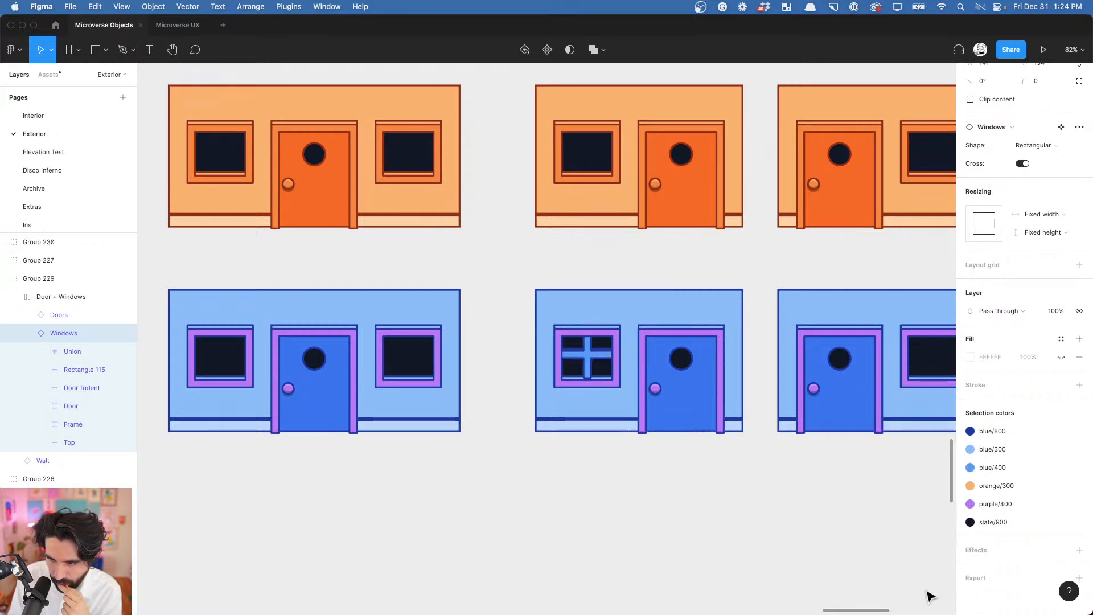
pyautogui.click(1000, 486)
pyautogui.scroll(-6, 880, 498)
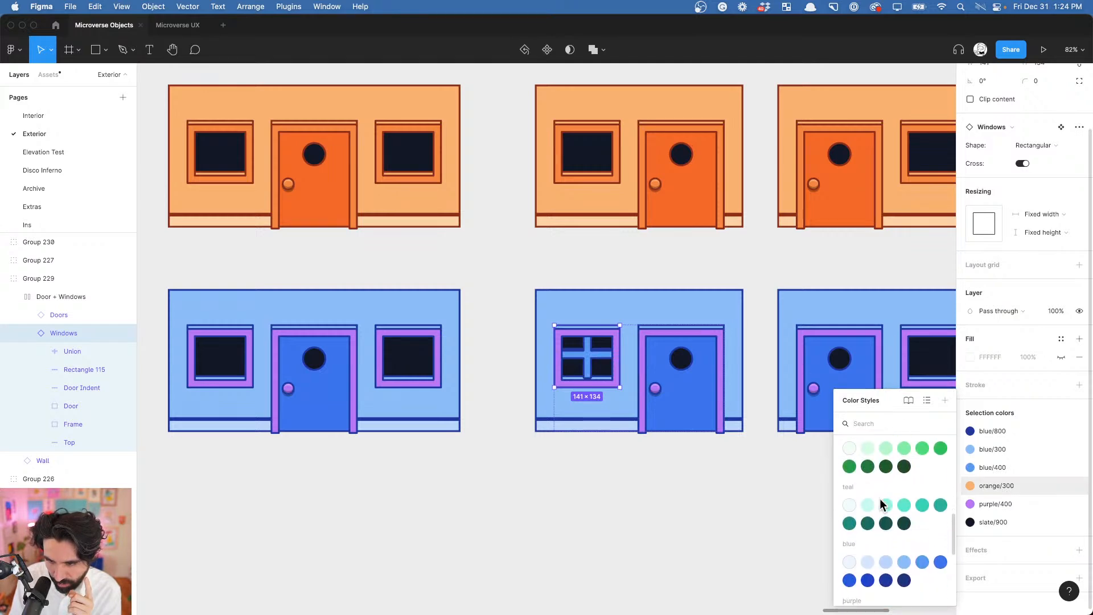
pyautogui.click(905, 521)
pyautogui.click(652, 491)
# - Toggle the Cross property of the middle blue facade's window off and on again
pyautogui.scroll(-5, 652, 491)
pyautogui.click(629, 424)
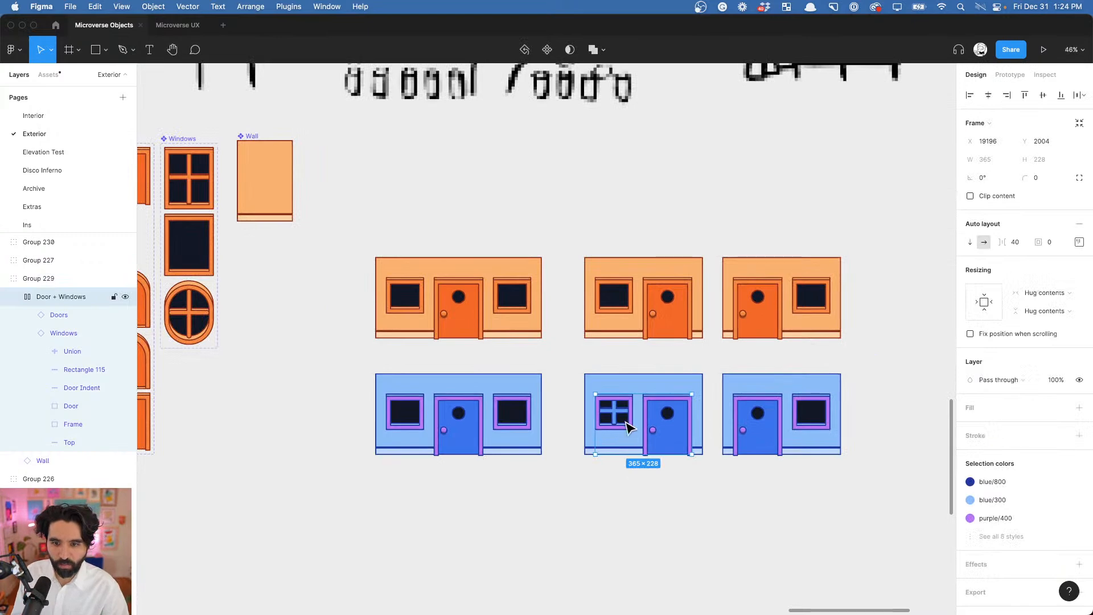
pyautogui.click(623, 420)
pyautogui.click(1023, 237)
pyautogui.click(1023, 237)
pyautogui.click(652, 593)
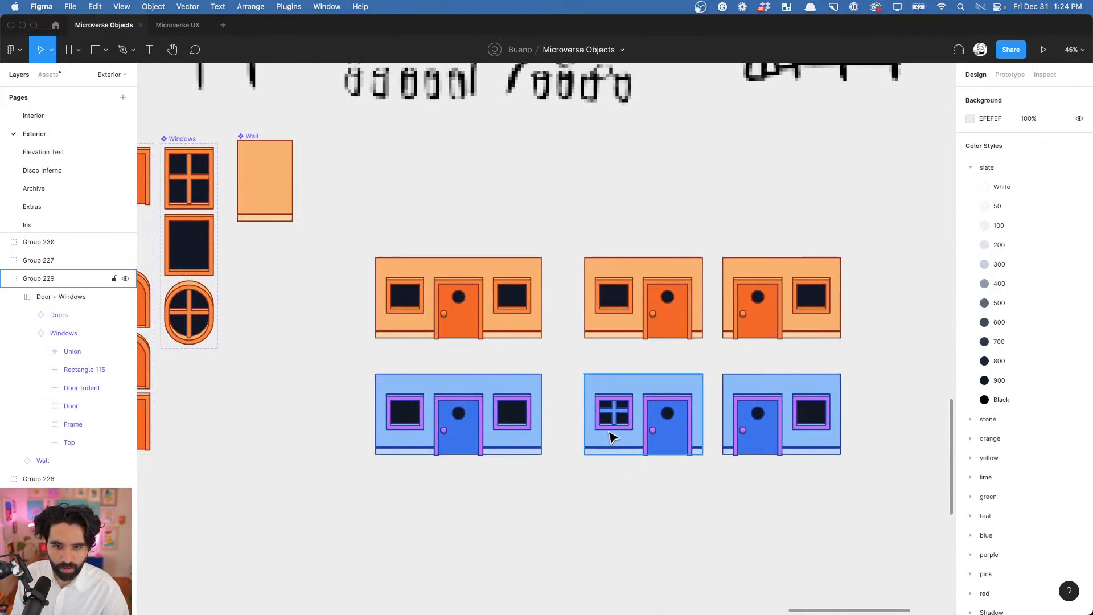
# - Paste two copies of the middle blue facade's crossed window into the wide blue facade's layout, with one ahead of the door
pyautogui.click(619, 423)
pyautogui.click(619, 423)
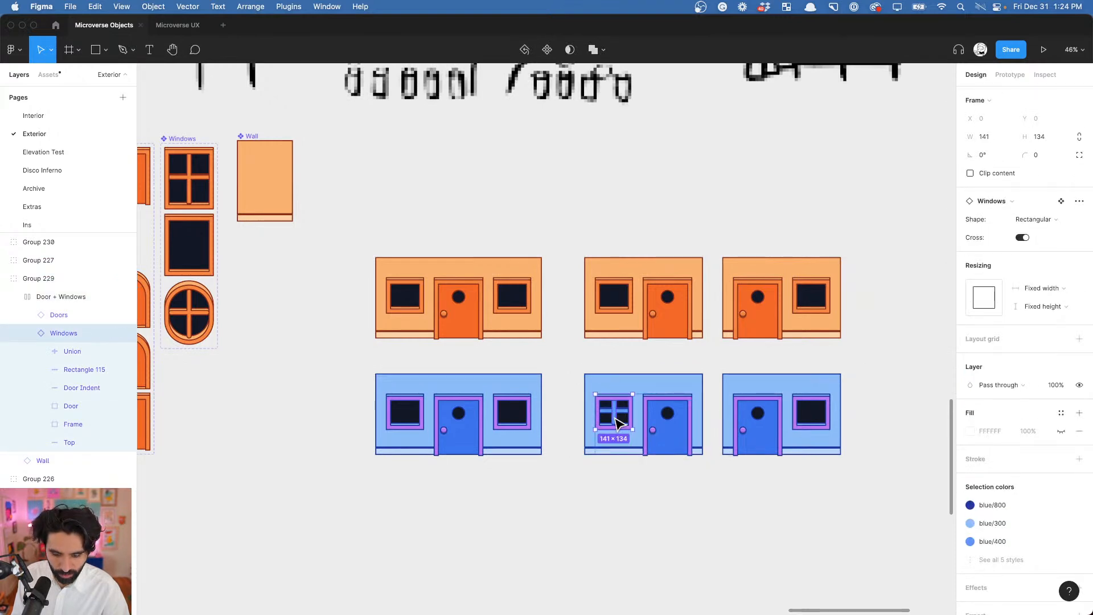
pyautogui.click(521, 415)
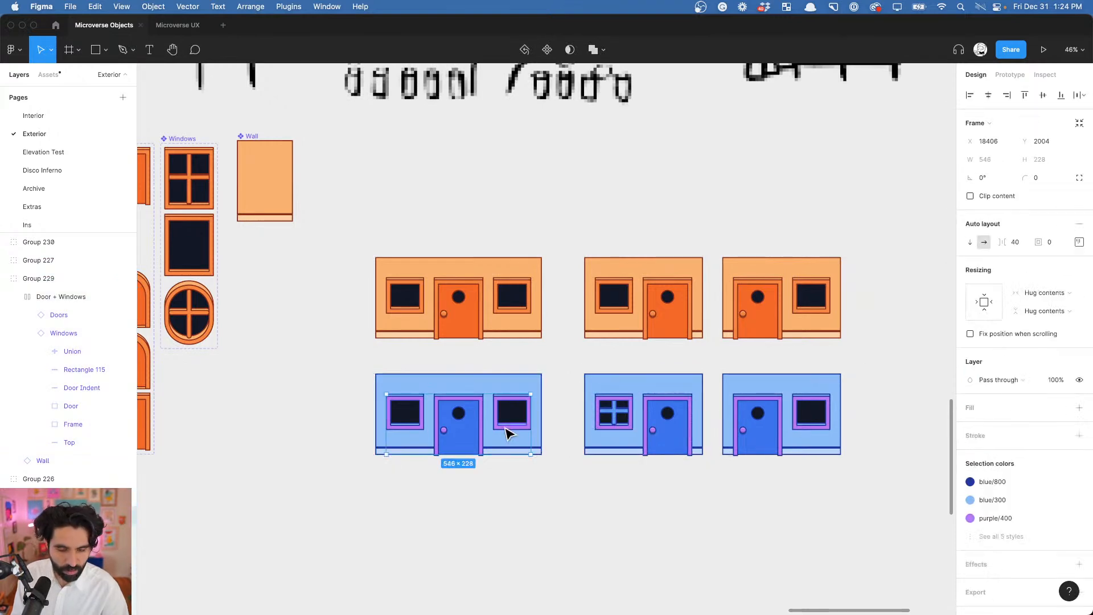
pyautogui.press('super+v')
pyautogui.press('super+v')
pyautogui.press('alt+super+bracketleft')
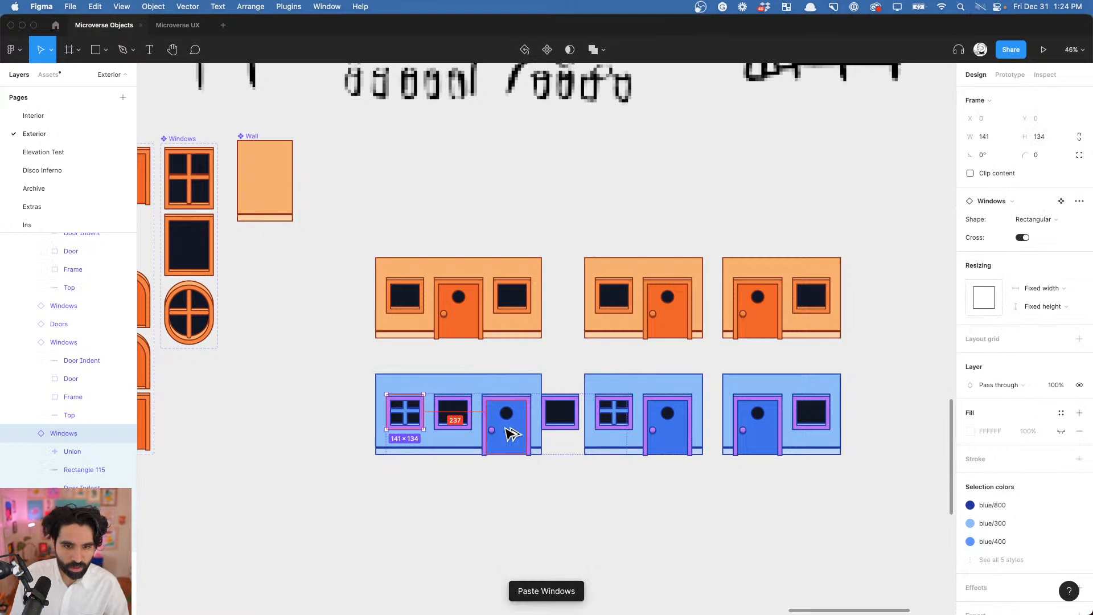
# - Delete the plain window before the door in the wide blue facade
pyautogui.click(476, 532)
pyautogui.doubleClick(458, 420)
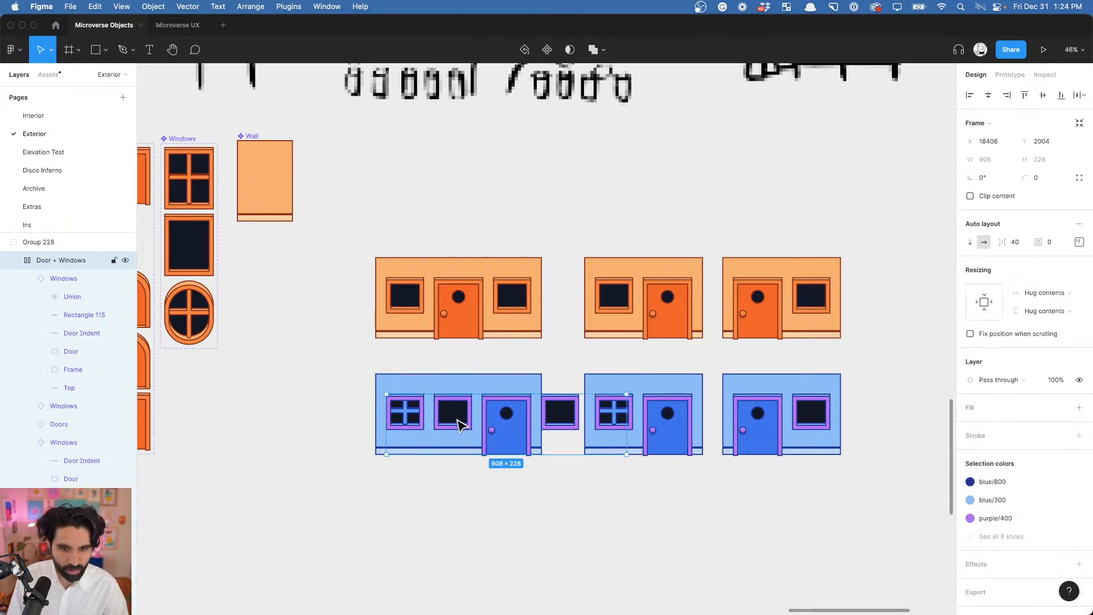
pyautogui.doubleClick(458, 420)
pyautogui.press('Delete')
# - Reorder the extra crossed window to sit directly after the wide blue facade's door and delete the remaining plain window
pyautogui.doubleClick(564, 418)
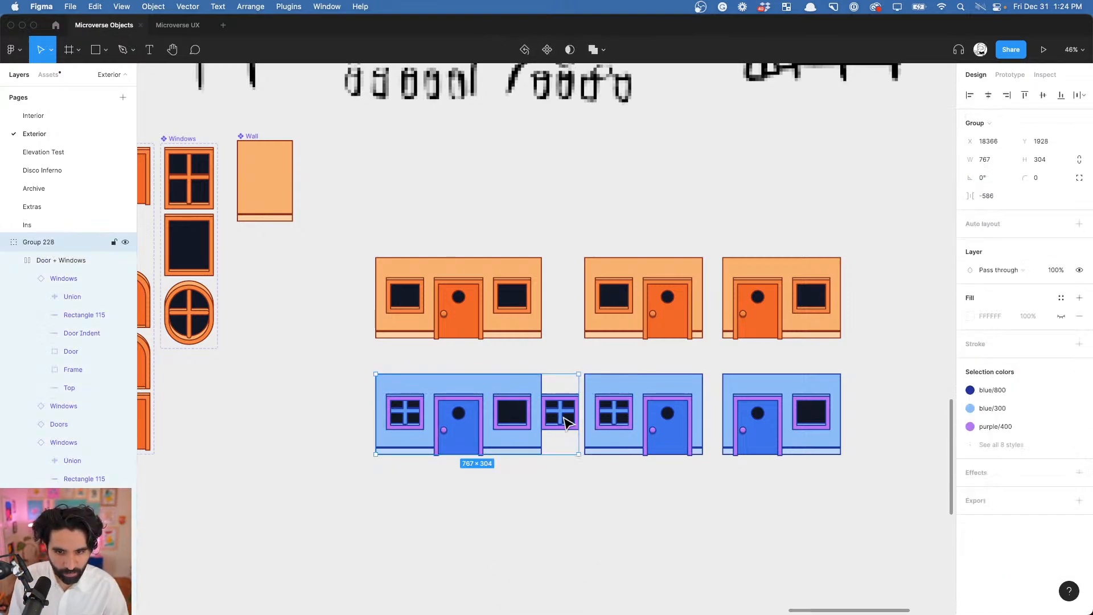
pyautogui.doubleClick(563, 422)
pyautogui.press('super+bracketleft')
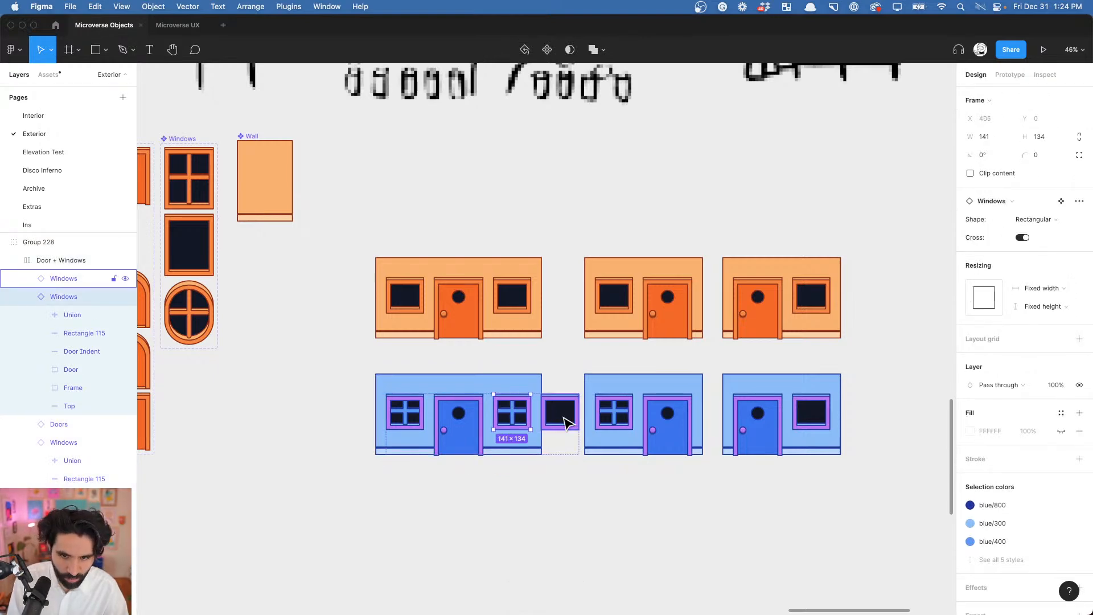
pyautogui.click(560, 422)
pyautogui.press('Delete')
# - Paste a copy of the wide blue facade's crossed window into the last blue facade's door and window layout
pyautogui.doubleClick(522, 414)
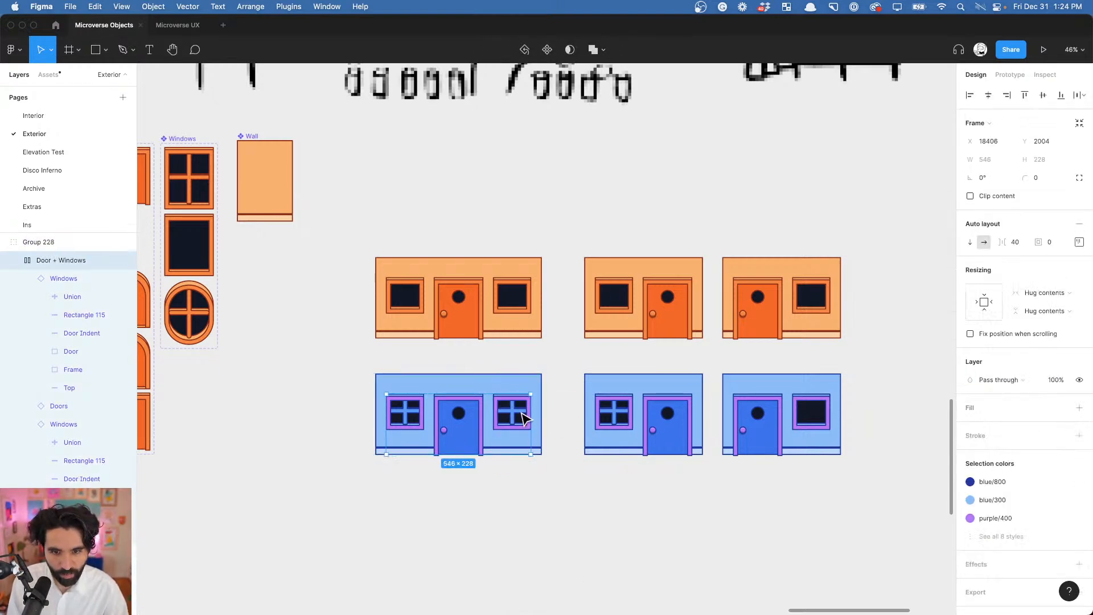
pyautogui.click(516, 417)
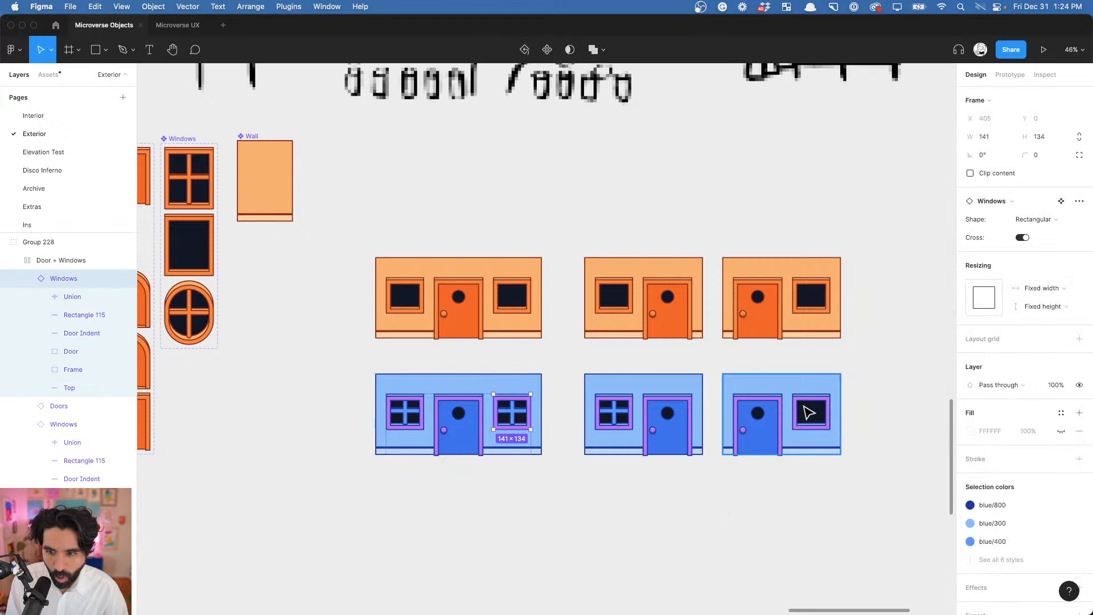
pyautogui.click(809, 419)
pyautogui.doubleClick(815, 414)
pyautogui.click(813, 413)
pyautogui.press('super+v')
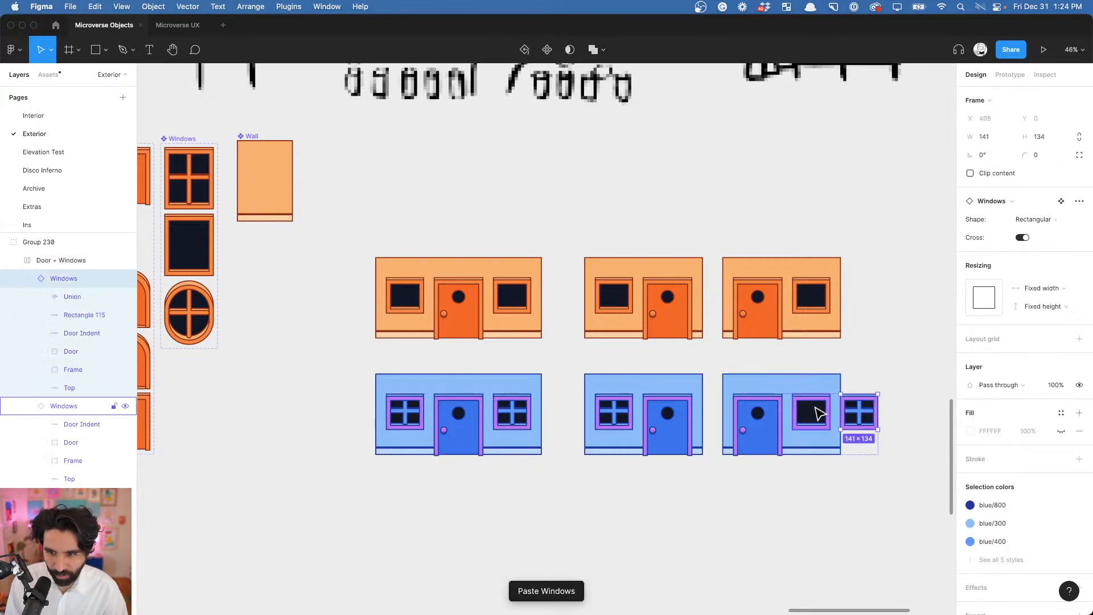
# - Delete the plain window from the last blue facade, leaving the crossed one beside the door
pyautogui.click(780, 572)
pyautogui.click(813, 433)
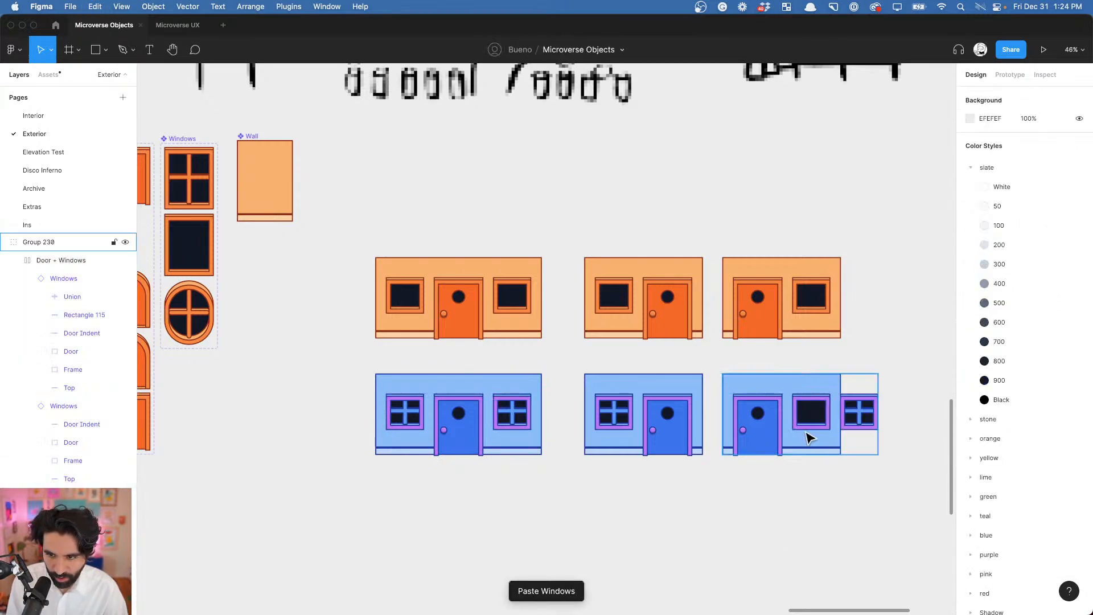
pyautogui.doubleClick(815, 421)
pyautogui.click(816, 419)
pyautogui.press('Delete')
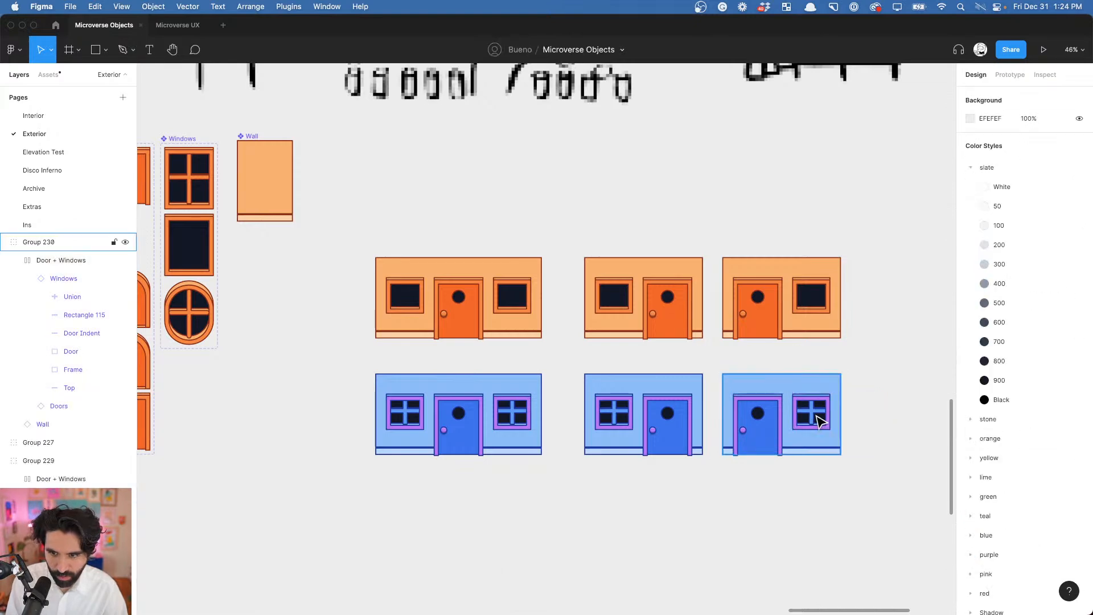
# - Compare the house sketches with the finished facades, looking closely at the middle sketch's roof
pyautogui.scroll(-5, 773, 527)
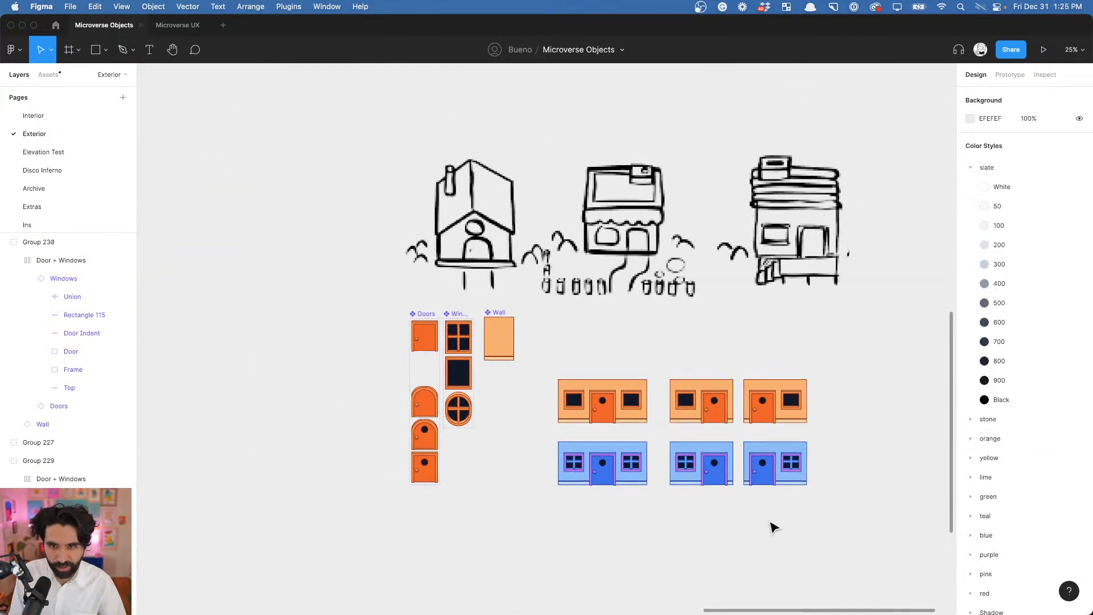
pyautogui.scroll(-2, 773, 527)
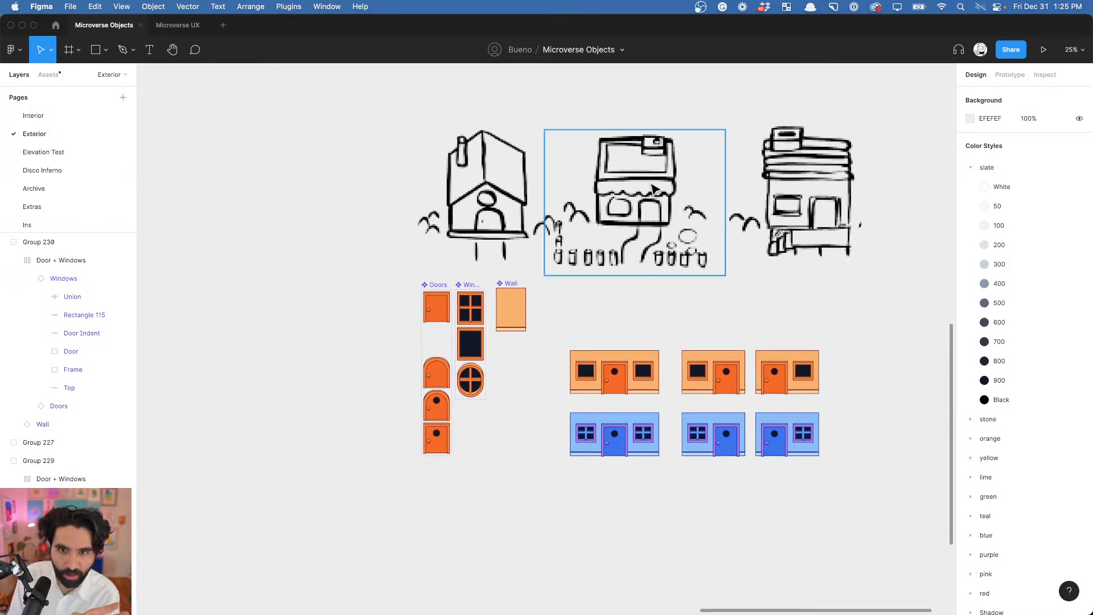
pyautogui.scroll(6, 654, 187)
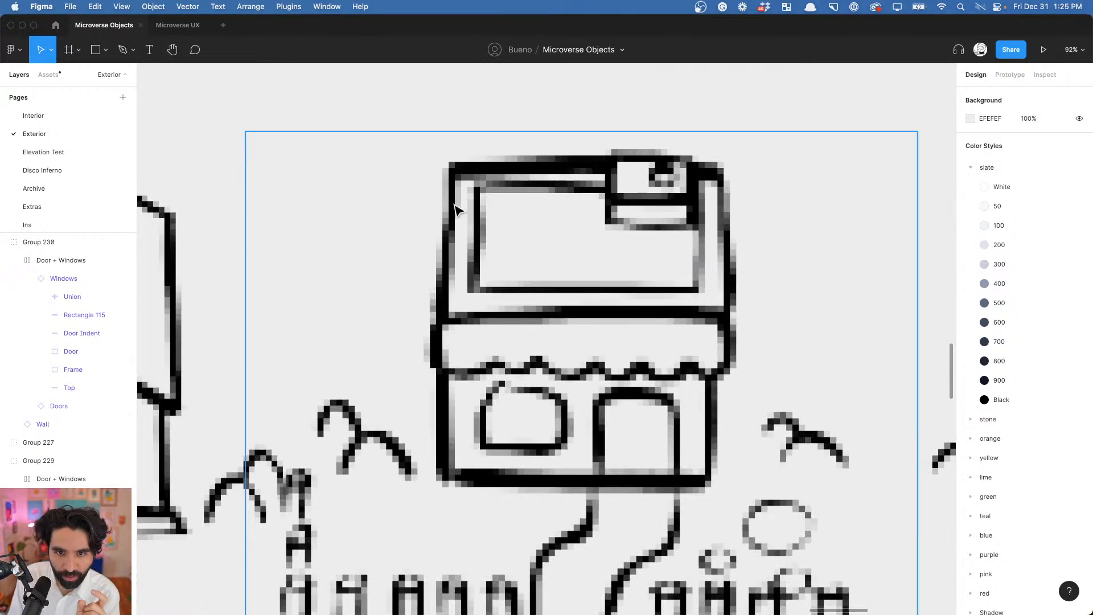
pyautogui.scroll(-10, 690, 176)
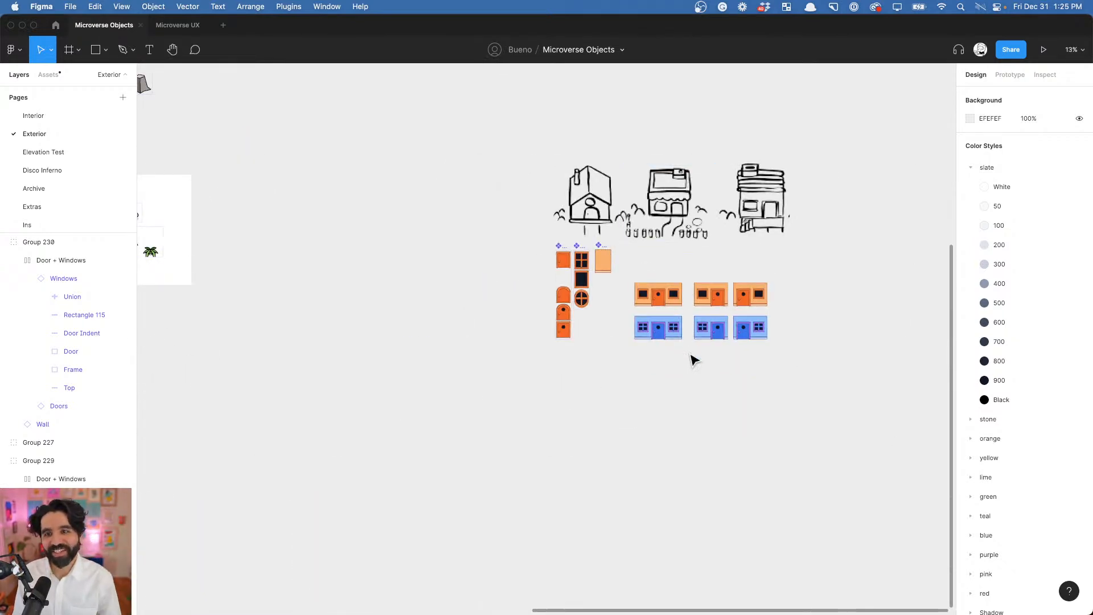
pyautogui.scroll(4, 692, 358)
pyautogui.scroll(5, 691, 360)
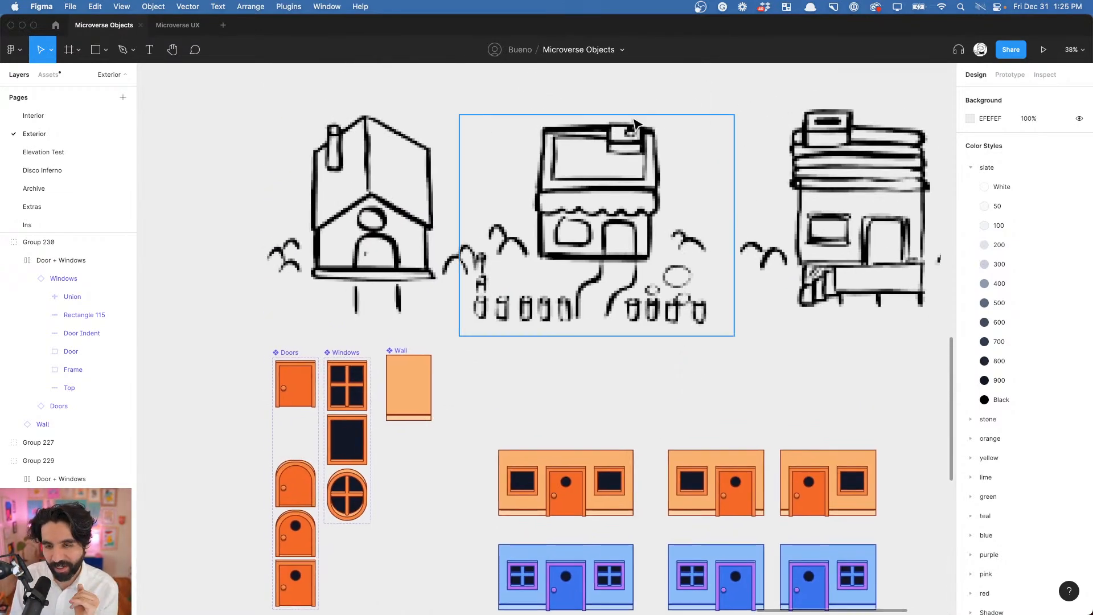
pyautogui.scroll(-6, 635, 124)
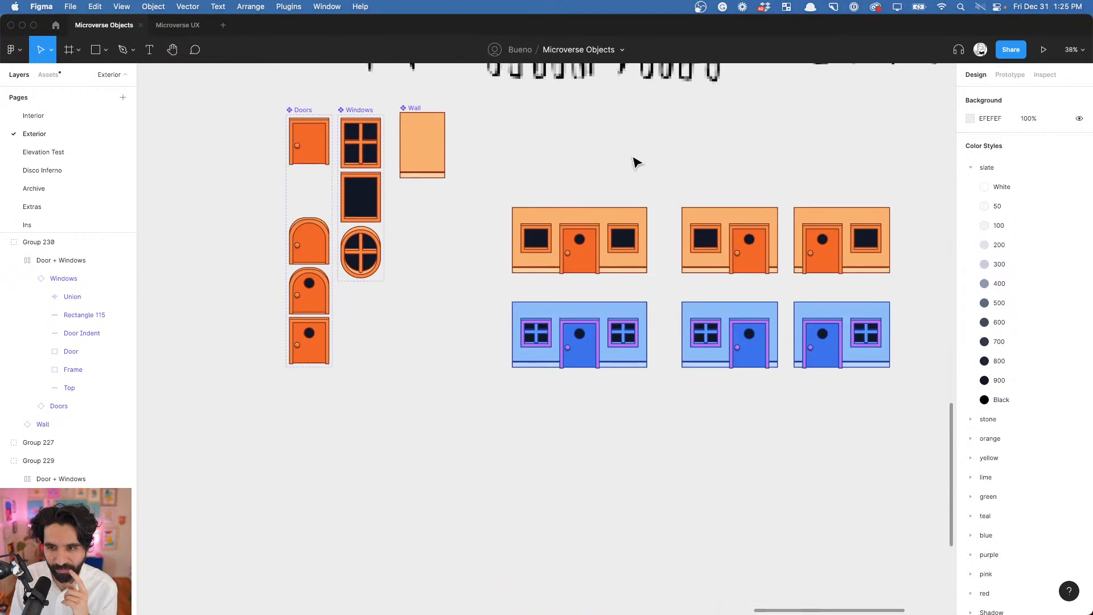
pyautogui.scroll(4, 629, 439)
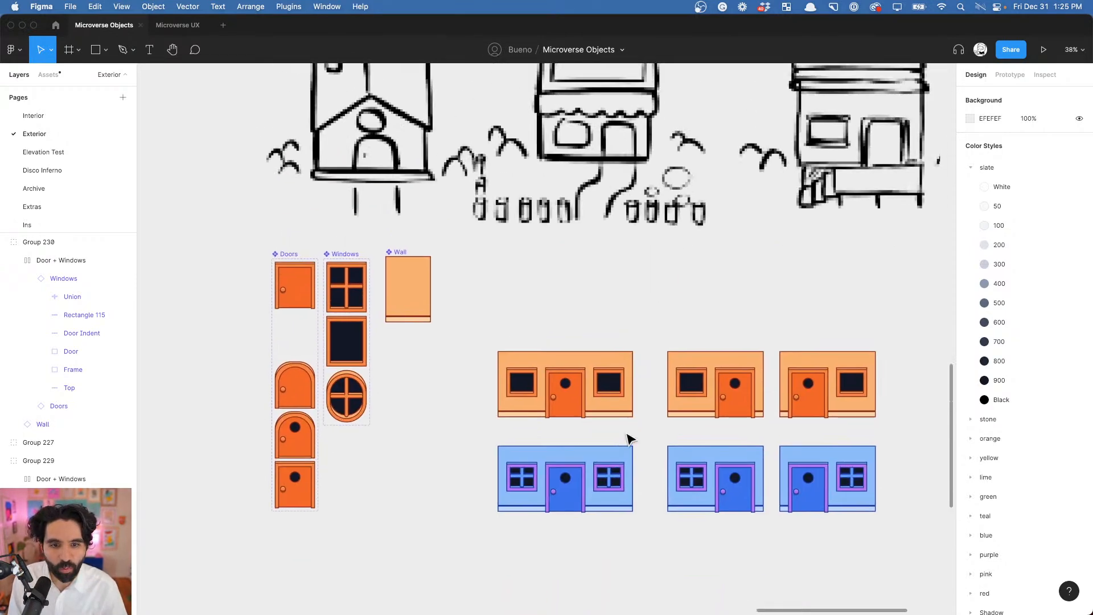
pyautogui.scroll(2, 629, 439)
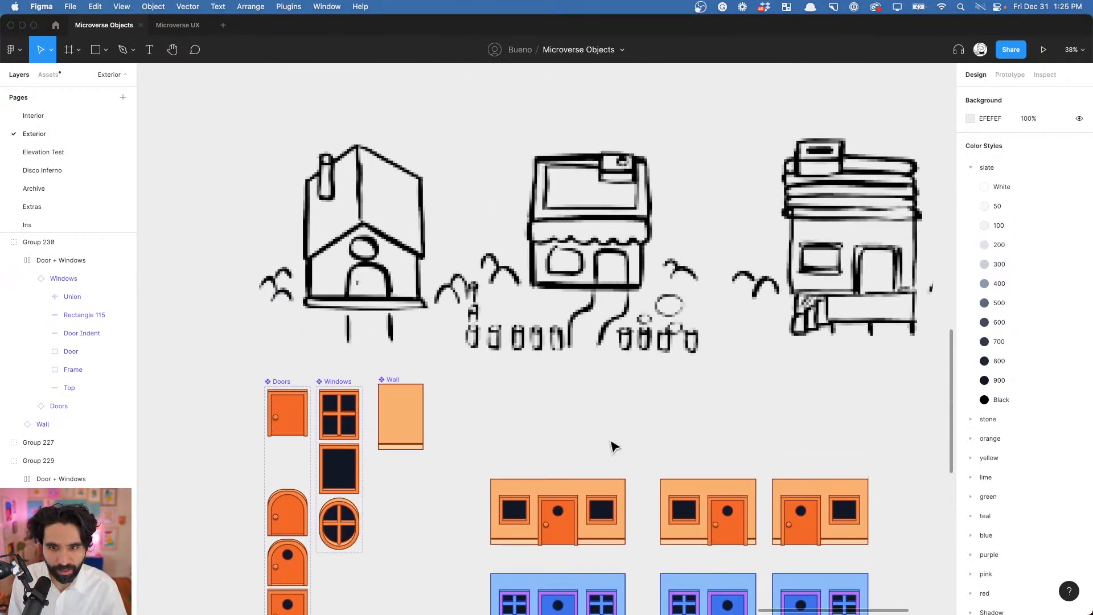
# - Draw a roof rectangle about 669 by 194 above the wide orange facade
pyautogui.scroll(5, 532, 497)
pyautogui.press('r')
pyautogui.moveTo(449, 381); pyautogui.dragTo(690, 456)
pyautogui.scroll(10, 691, 457)
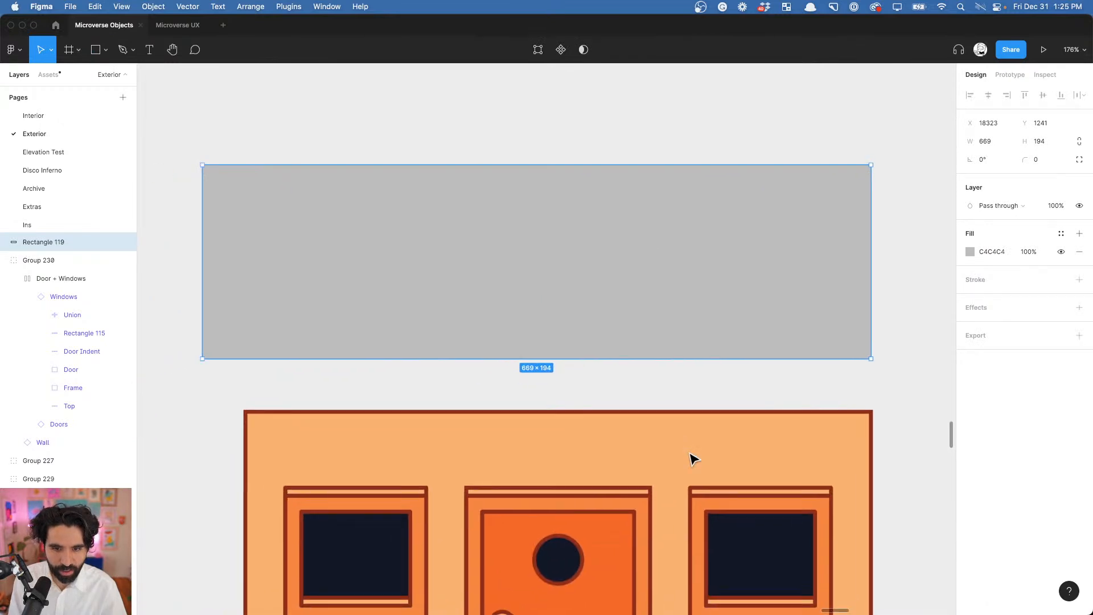
pyautogui.scroll(-3, 694, 459)
# - Duplicate the roof rectangle directly below the original and reduce the copy's height to 40
pyautogui.keyDown('alt'); pyautogui.moveTo(620, 323); pyautogui.dragTo(625, 469); pyautogui.keyUp('alt')
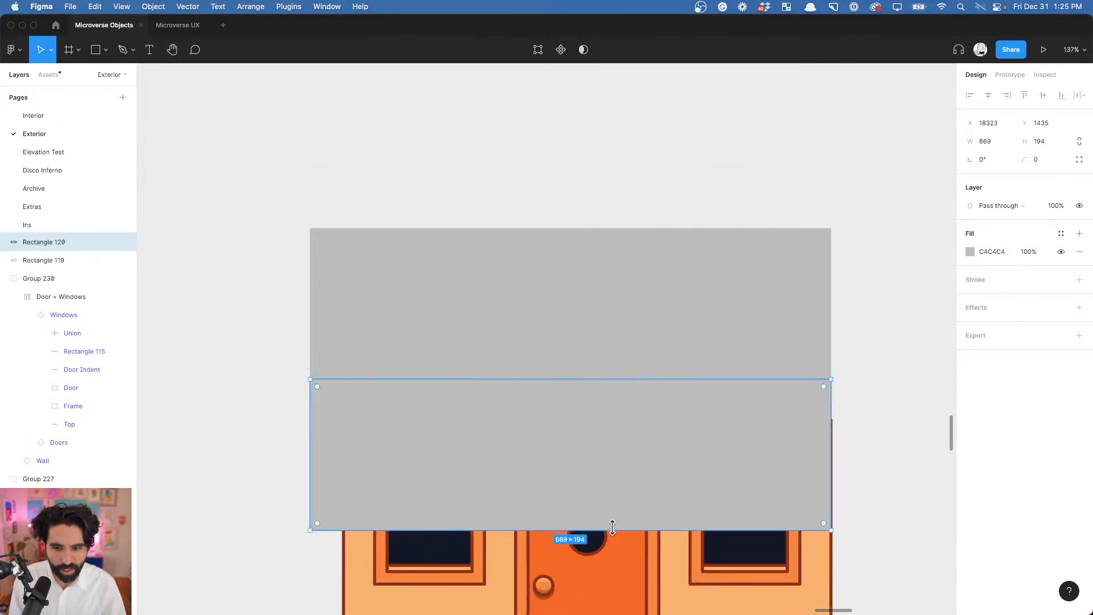
pyautogui.moveTo(612, 531); pyautogui.dragTo(629, 409)
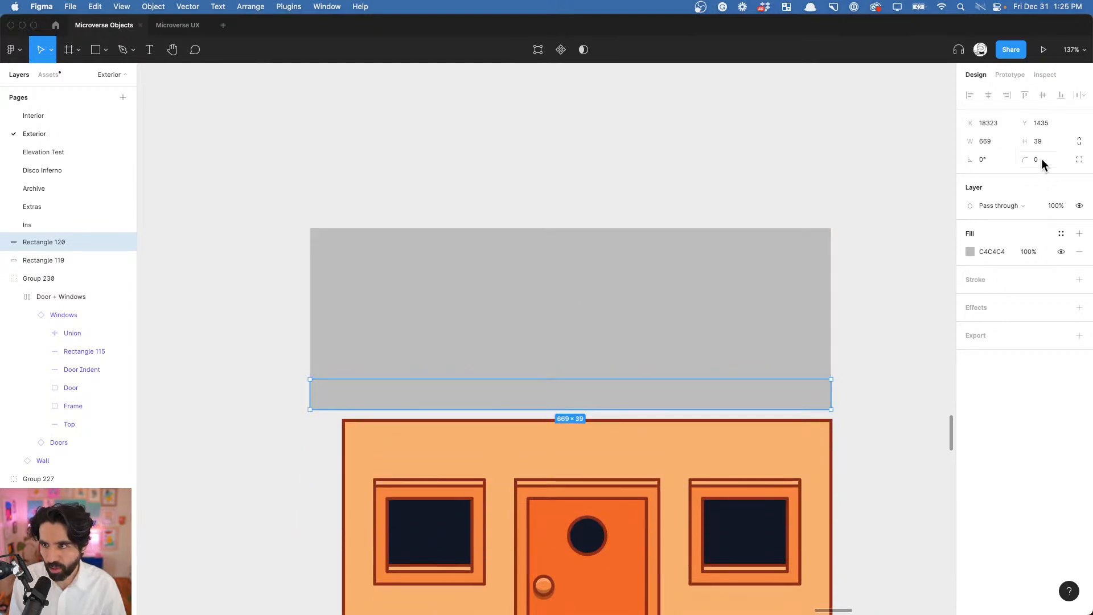
pyautogui.click(1054, 141)
pyautogui.press('Return')
# - Duplicate the large roof rectangle in place, and set the width of all three roof rectangles to 640
pyautogui.click(481, 294)
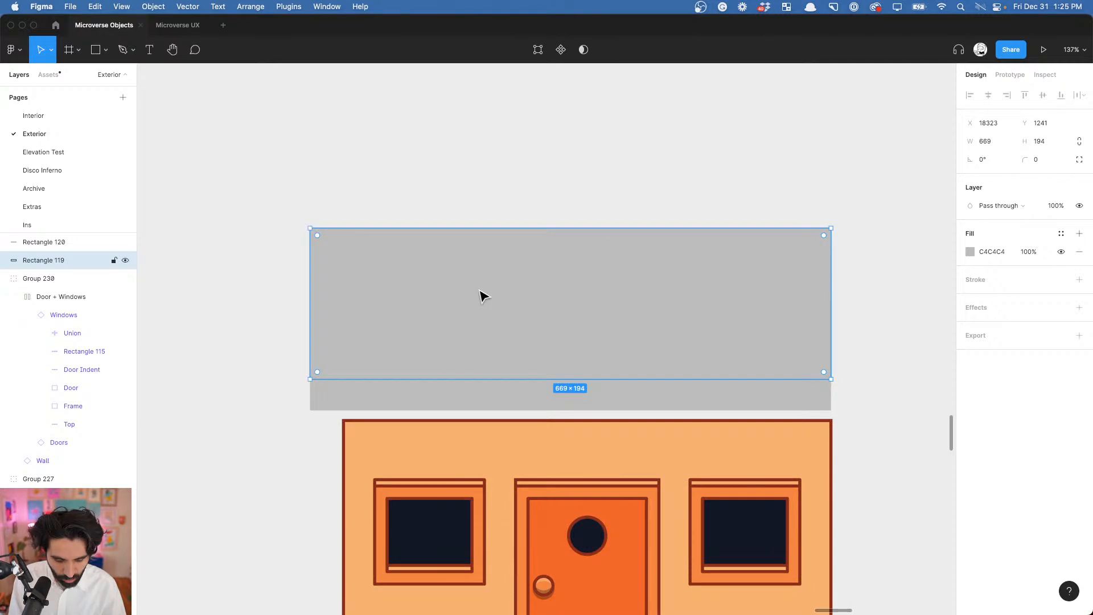
pyautogui.press('super+d')
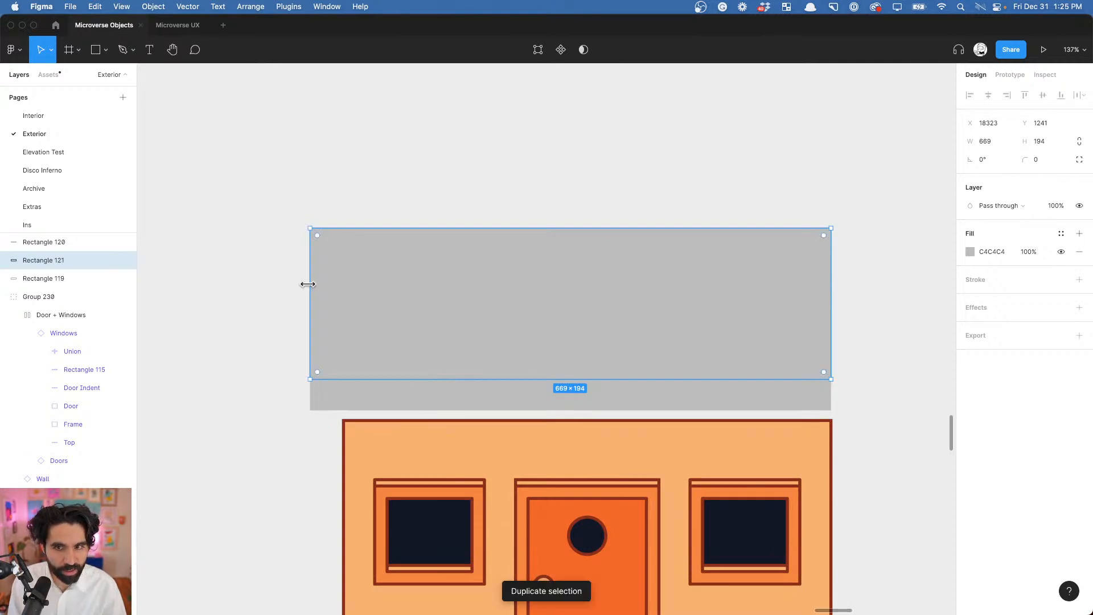
pyautogui.click(1000, 142)
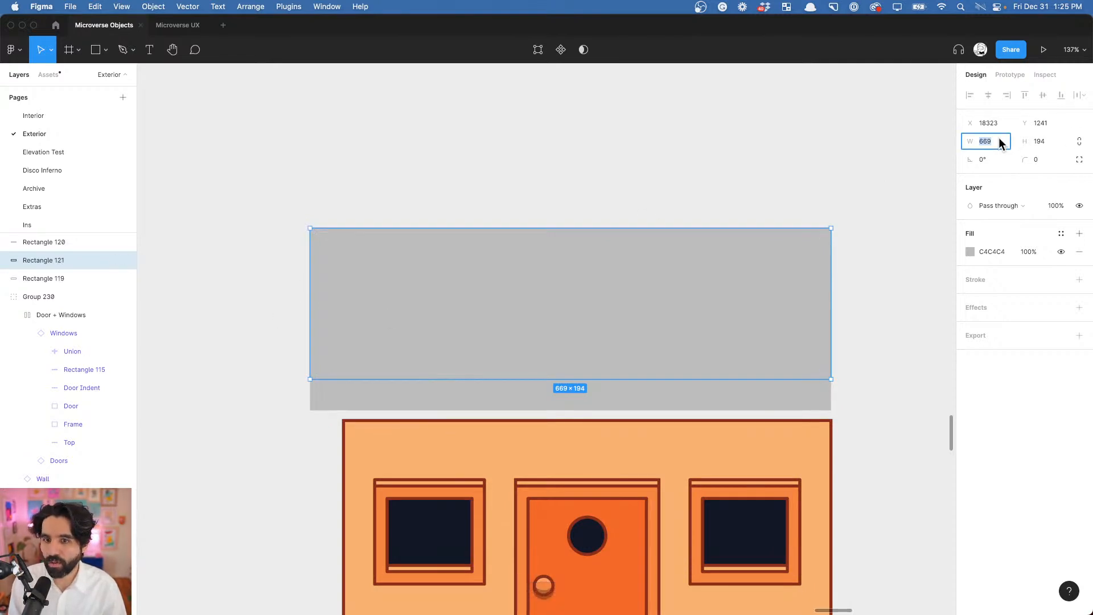
pyautogui.moveTo(878, 265); pyautogui.dragTo(747, 402)
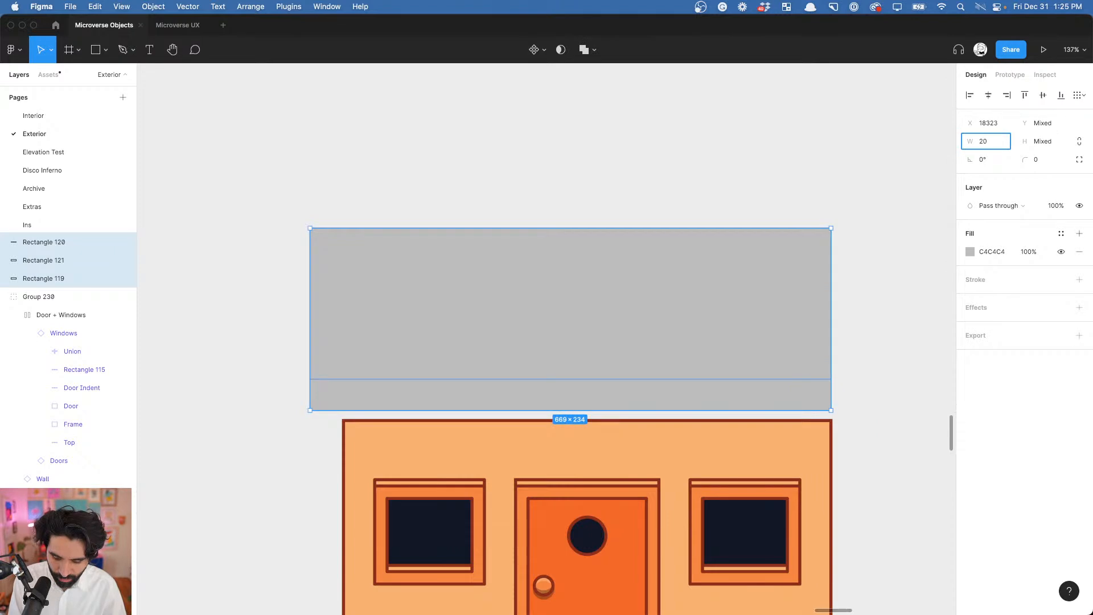
pyautogui.write('20*8')
pyautogui.press('Return')
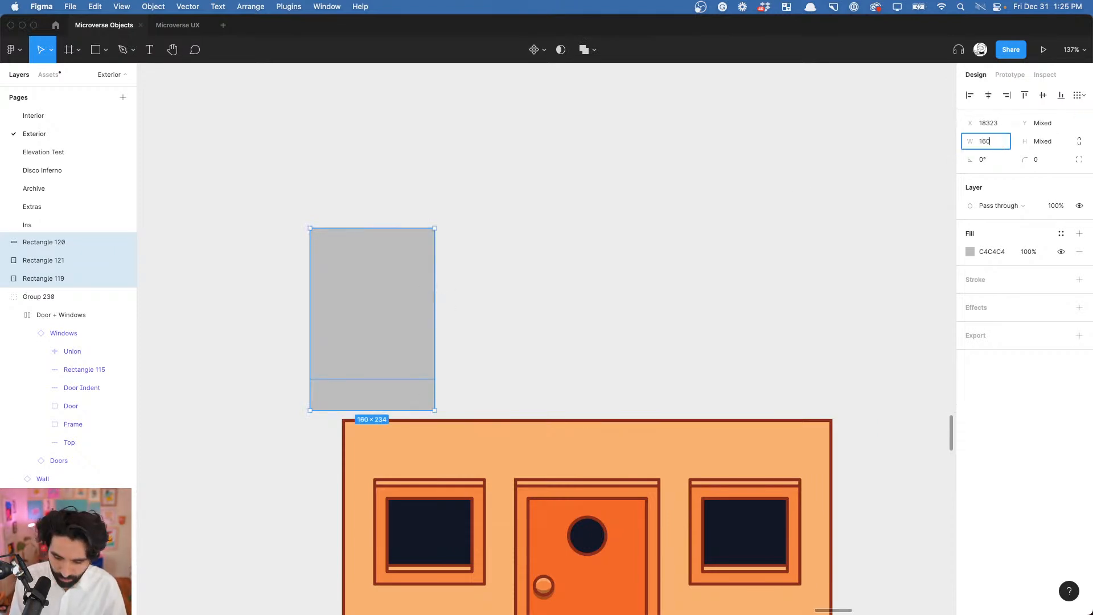
pyautogui.write('*4')
pyautogui.press('Return')
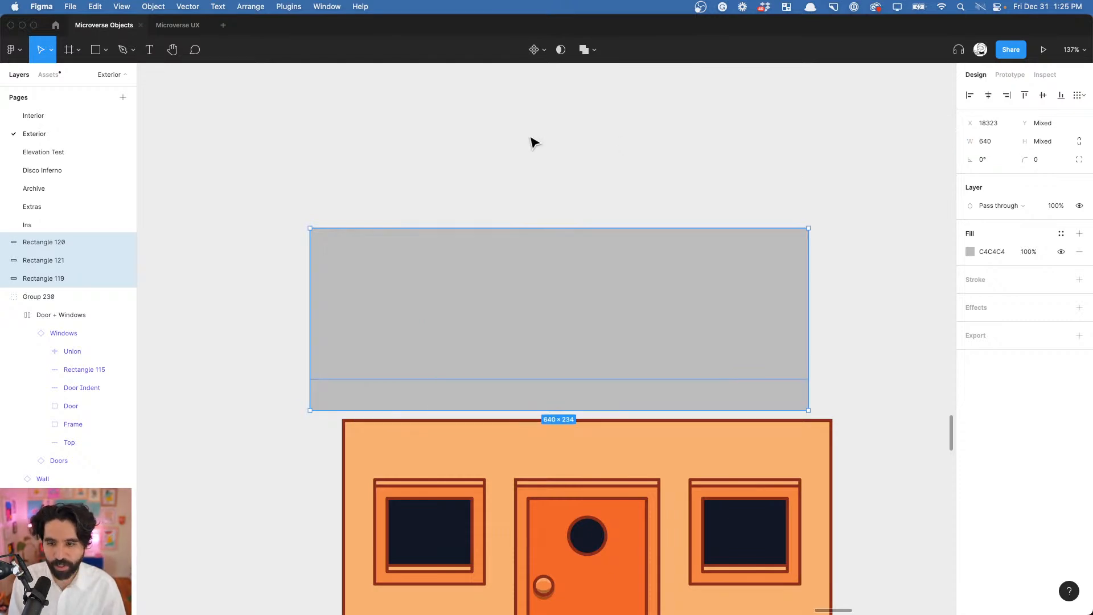
# - Duplicate the large roof rectangle again and reduce the copy's width and height by 80 each
pyautogui.click(541, 154)
pyautogui.click(437, 317)
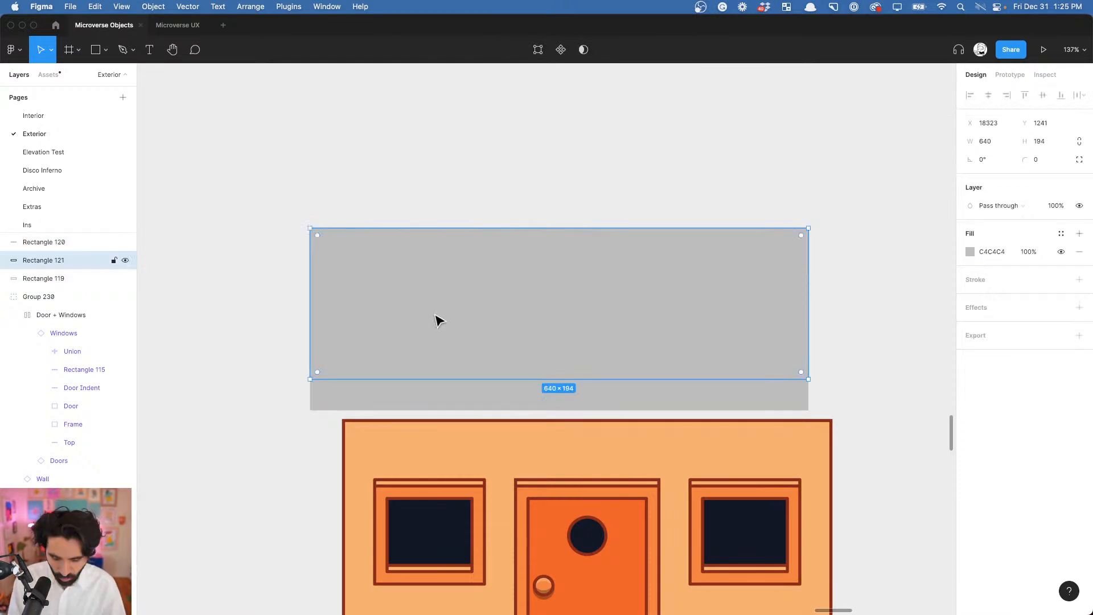
pyautogui.press('super+d')
pyautogui.click(1001, 142)
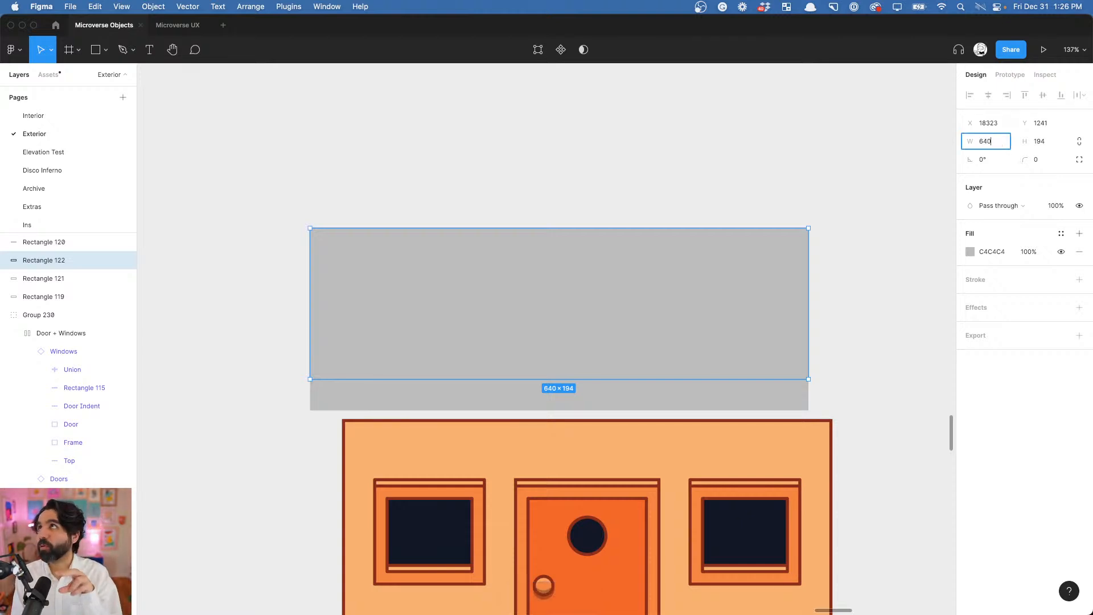
pyautogui.write('-80')
pyautogui.press('Return')
pyautogui.click(1039, 142)
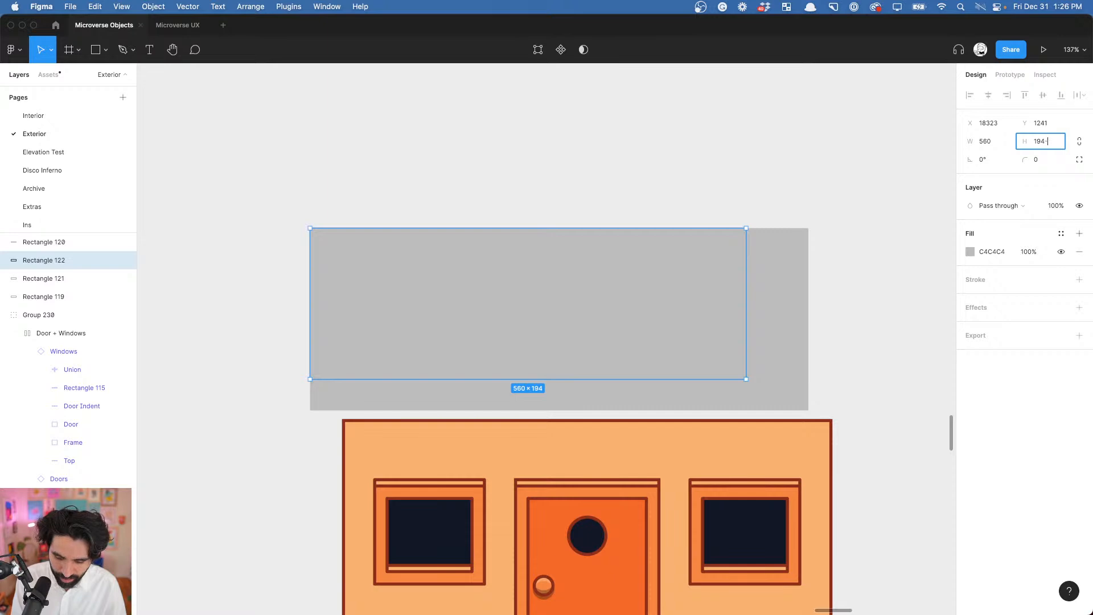
pyautogui.write('-80')
pyautogui.press('Return')
# - Center the smaller roof rectangle horizontally and vertically within the large one
pyautogui.keyDown('shift'); pyautogui.click(778, 288); pyautogui.keyUp('shift')
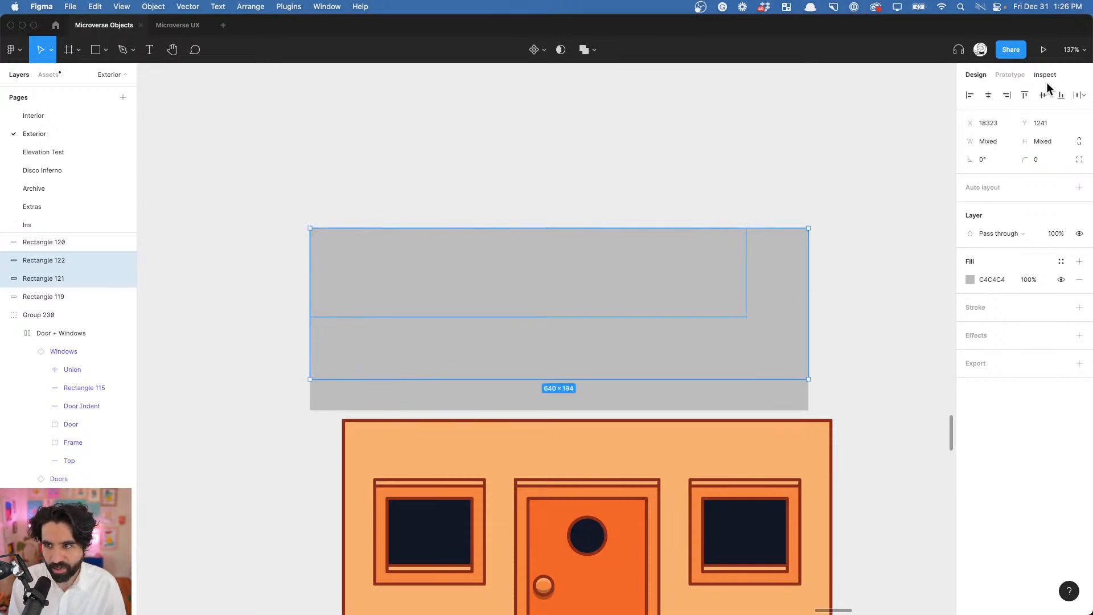
pyautogui.click(988, 95)
pyautogui.click(1043, 95)
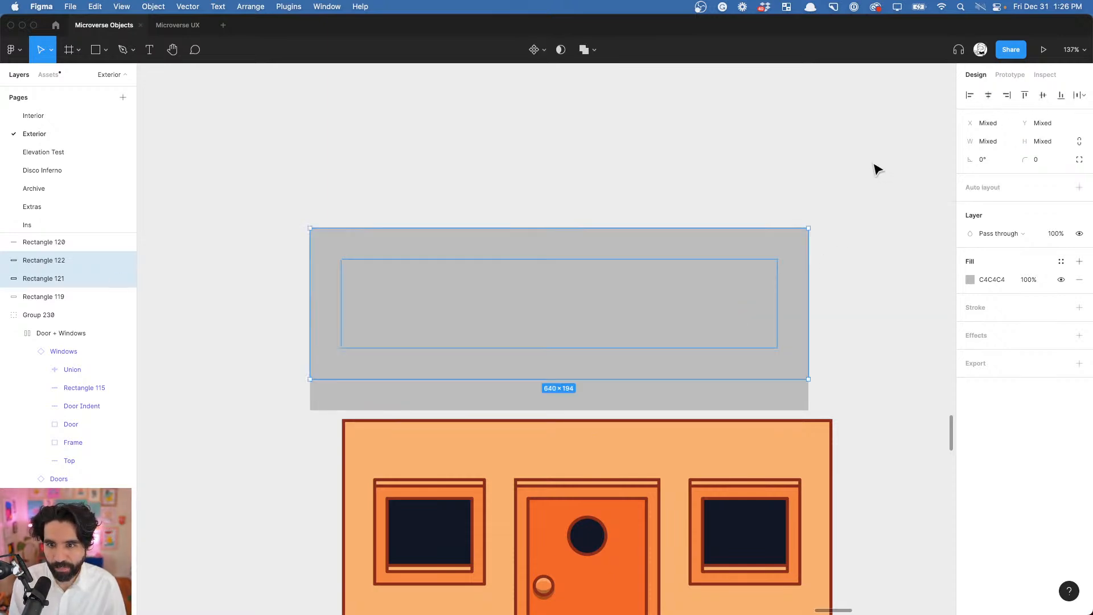
# - Select all the roof rectangles, show the canvas as outlines, and clear the selection
pyautogui.click(861, 277)
pyautogui.moveTo(863, 269); pyautogui.dragTo(739, 353)
pyautogui.moveTo(646, 424); pyautogui.dragTo(645, 399)
pyautogui.press('super+y')
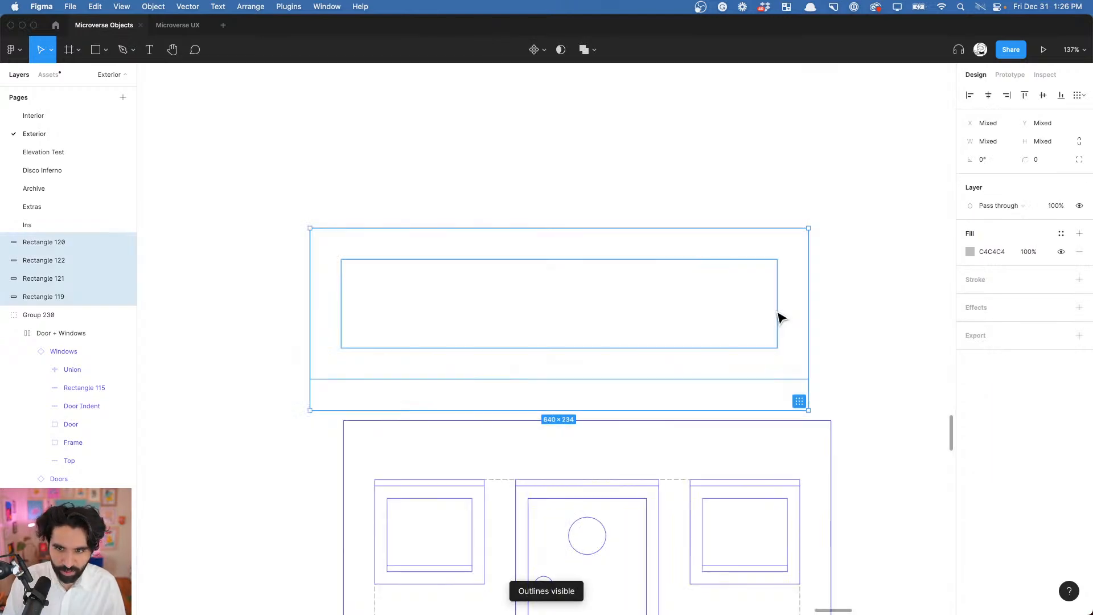
pyautogui.click(905, 290)
pyautogui.hscroll(-2, 905, 290)
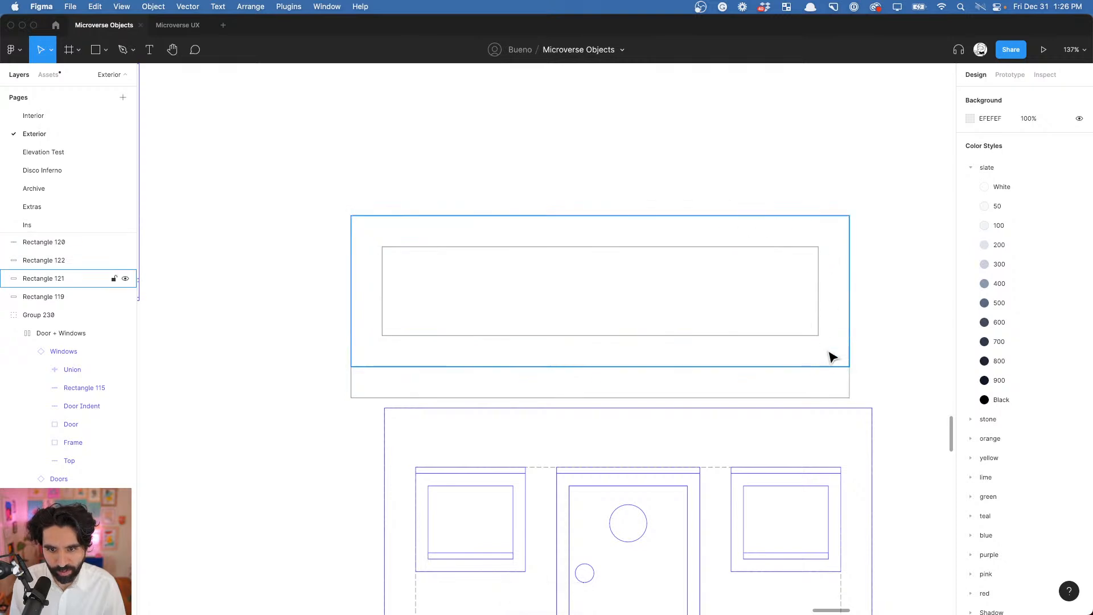
pyautogui.click(818, 279)
pyautogui.click(904, 267)
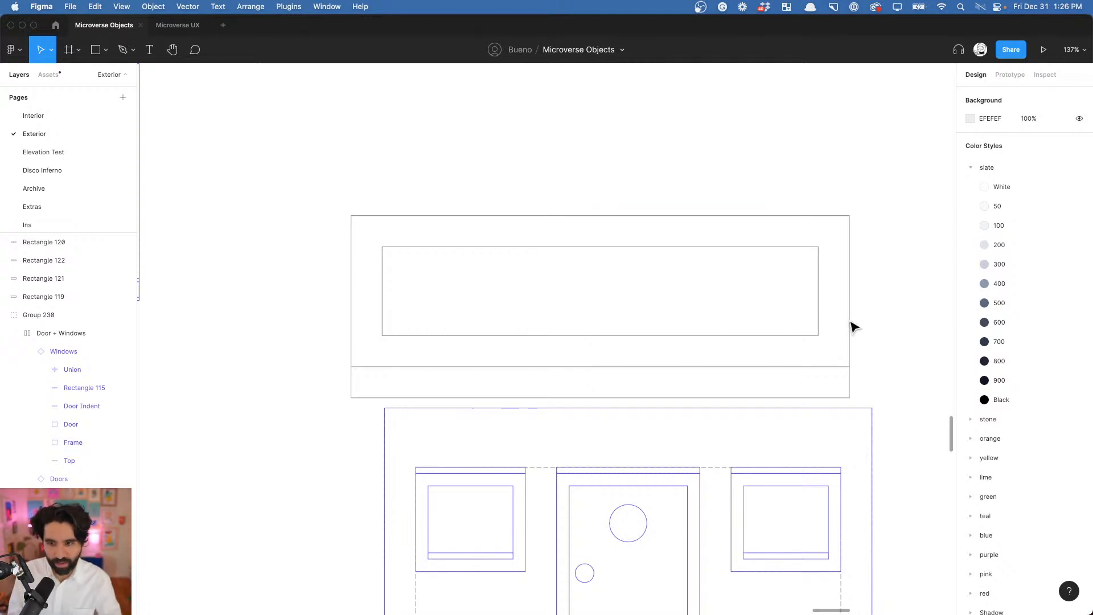
pyautogui.click(784, 393)
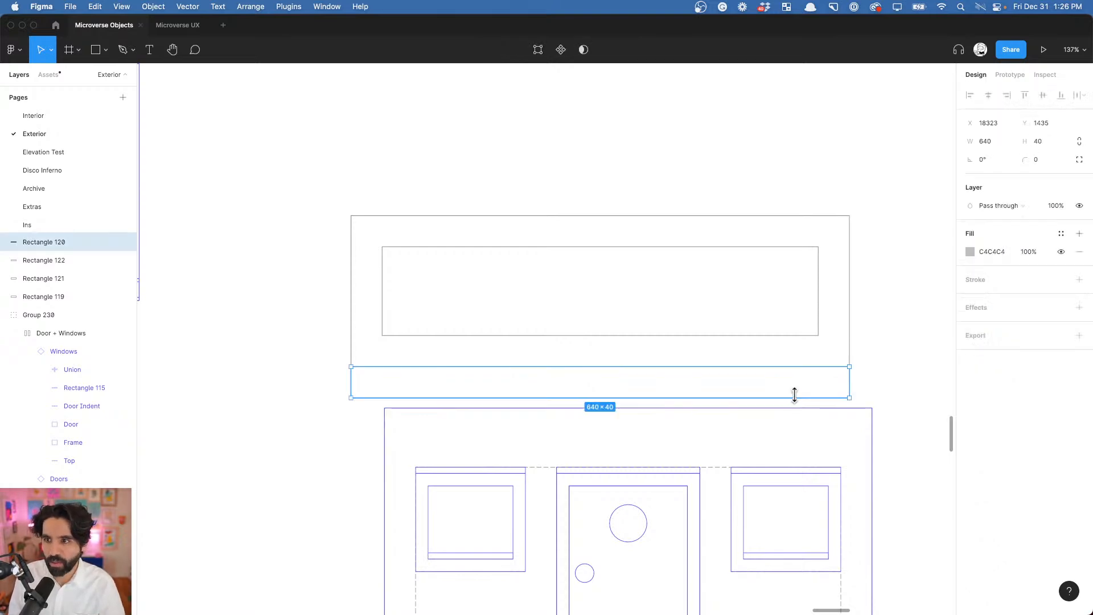
pyautogui.click(786, 361)
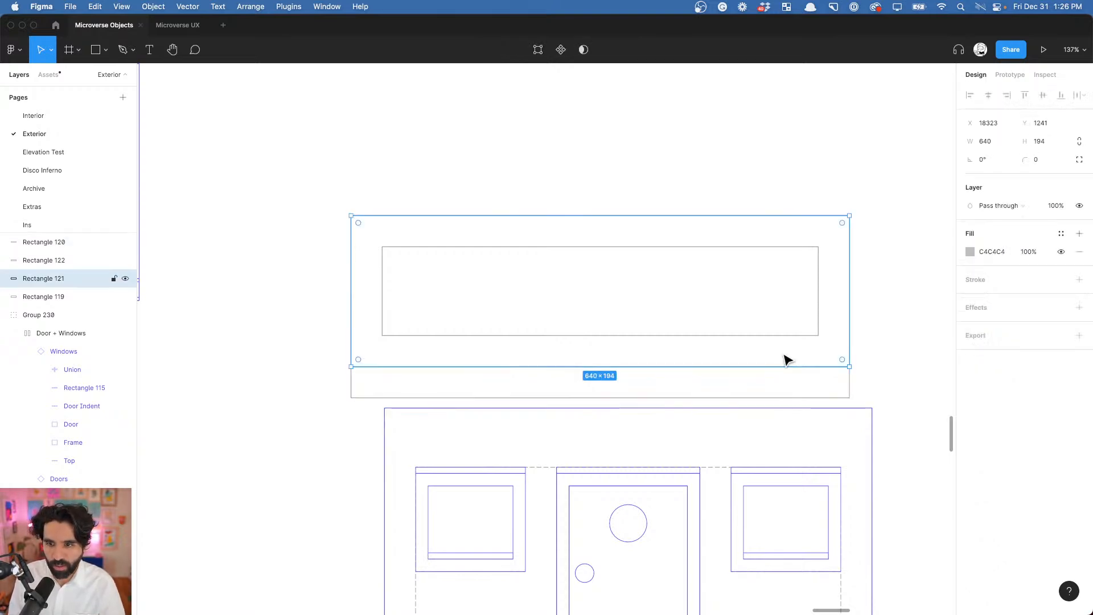
pyautogui.click(888, 288)
# - Duplicate the roof's lower strip to the upper edge of the inner rectangle and fit its width to 560
pyautogui.moveTo(551, 380); pyautogui.dragTo(564, 260)
pyautogui.moveTo(349, 257); pyautogui.dragTo(382, 265)
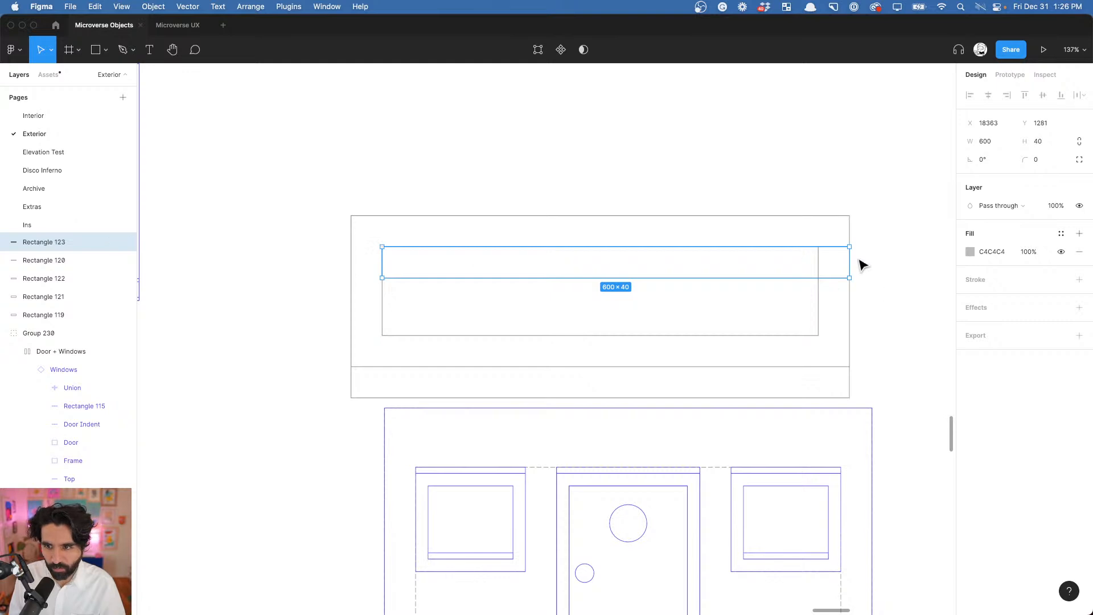
pyautogui.moveTo(851, 257); pyautogui.dragTo(819, 257)
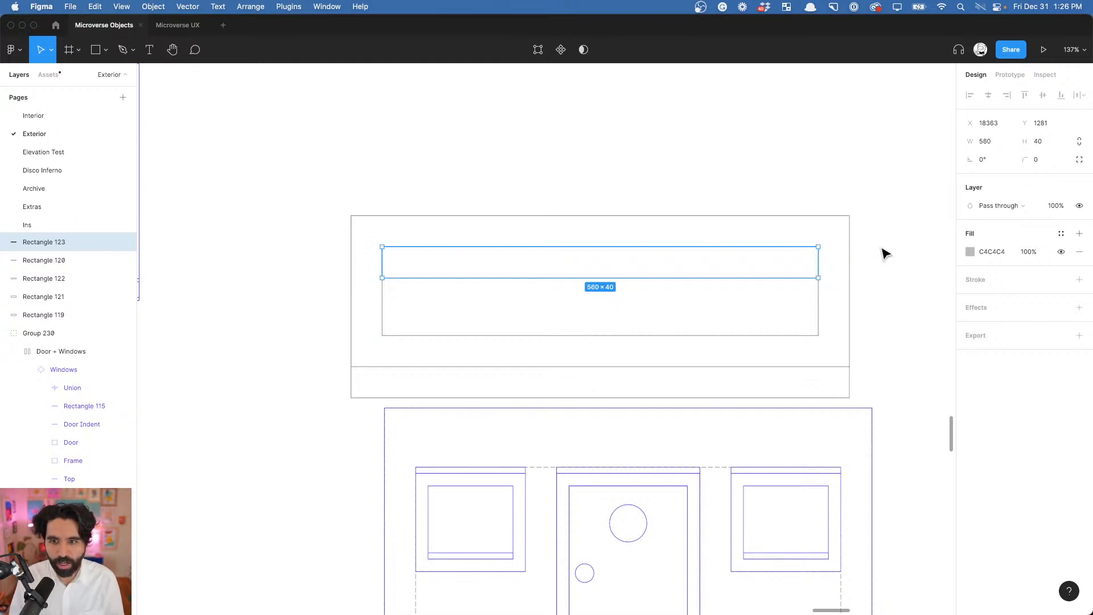
# - Apply the stone/400 color style as the fill of all five roof rectangles
pyautogui.moveTo(889, 238); pyautogui.dragTo(360, 393)
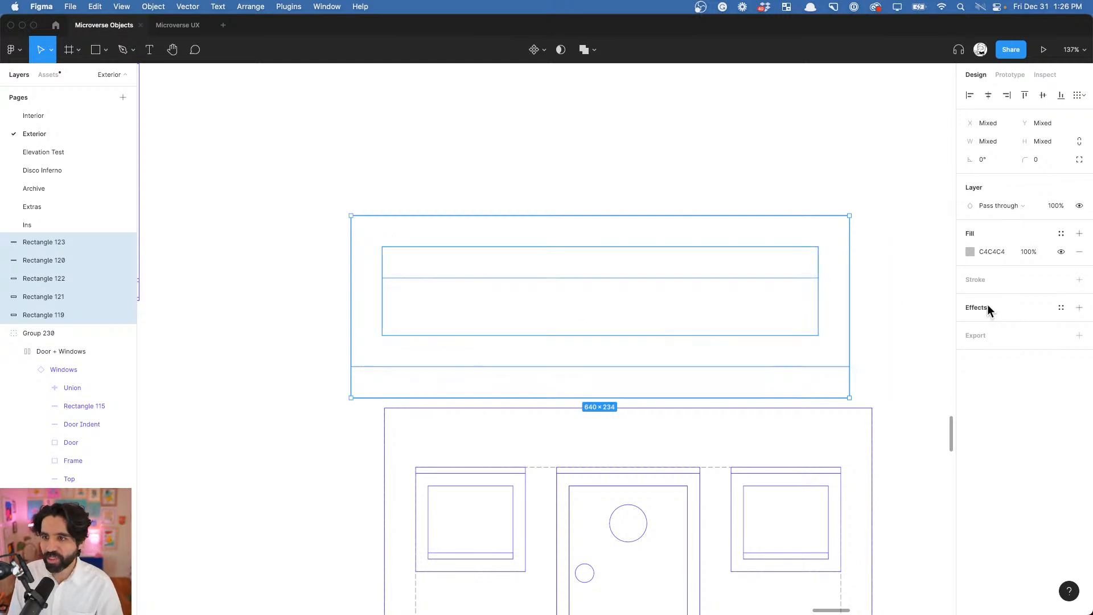
pyautogui.click(1062, 234)
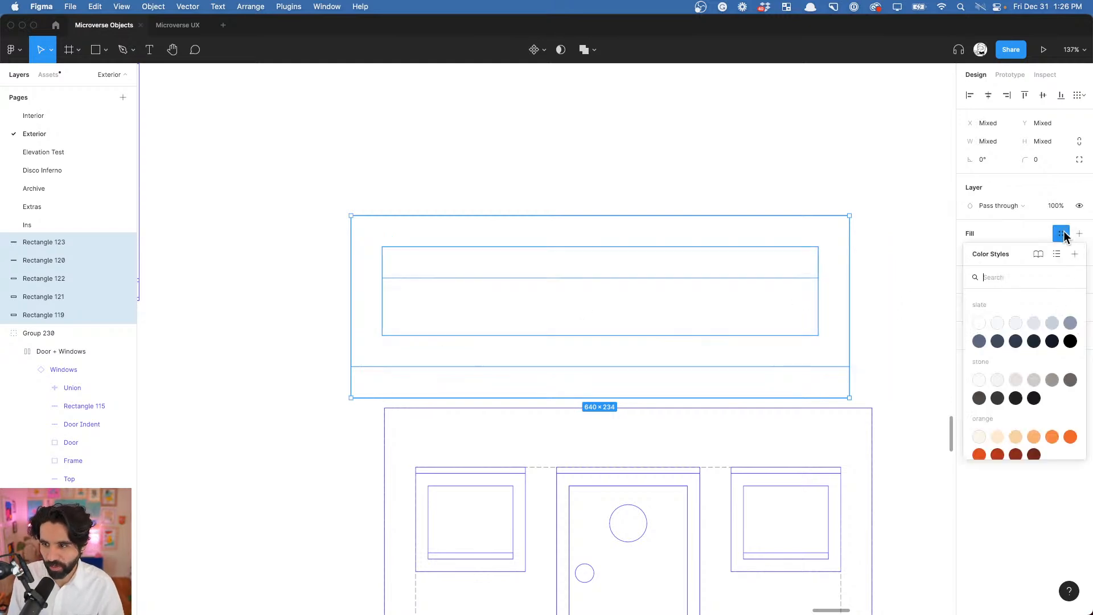
pyautogui.click(1052, 380)
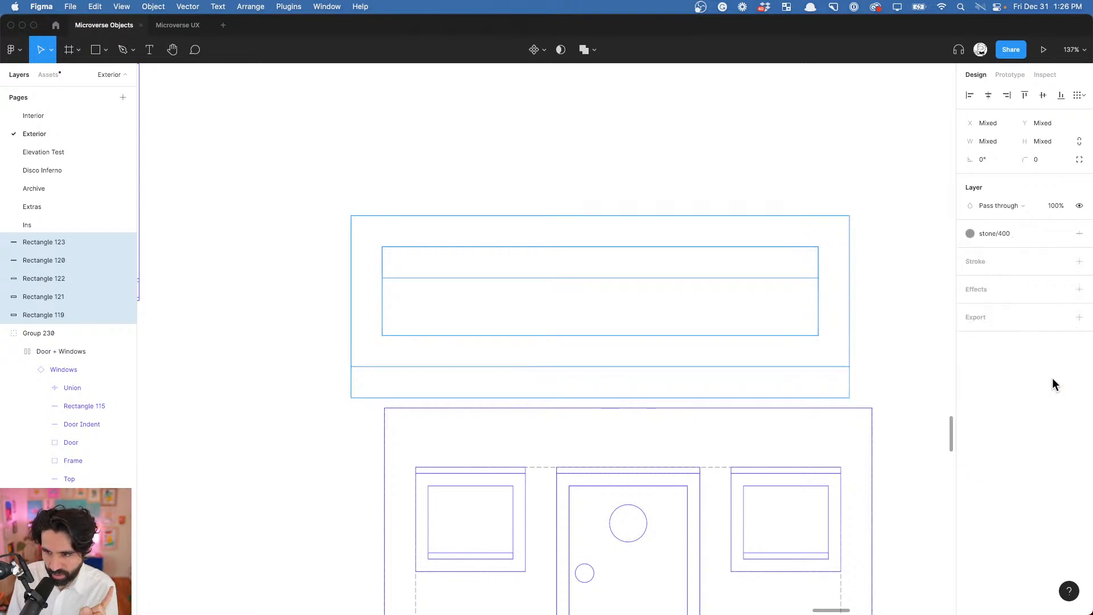
# - Give the roof rectangles a stone/800 stroke with weight 4, centered alignment and round joins, and clear the selection
pyautogui.click(1061, 261)
pyautogui.scroll(-1, 1024, 393)
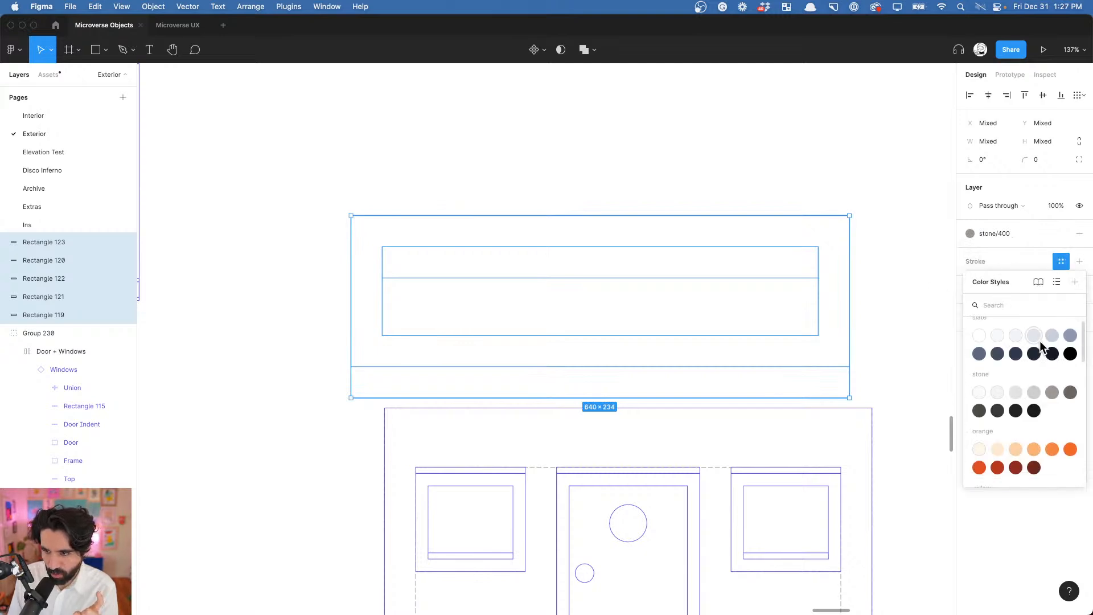
pyautogui.click(1016, 409)
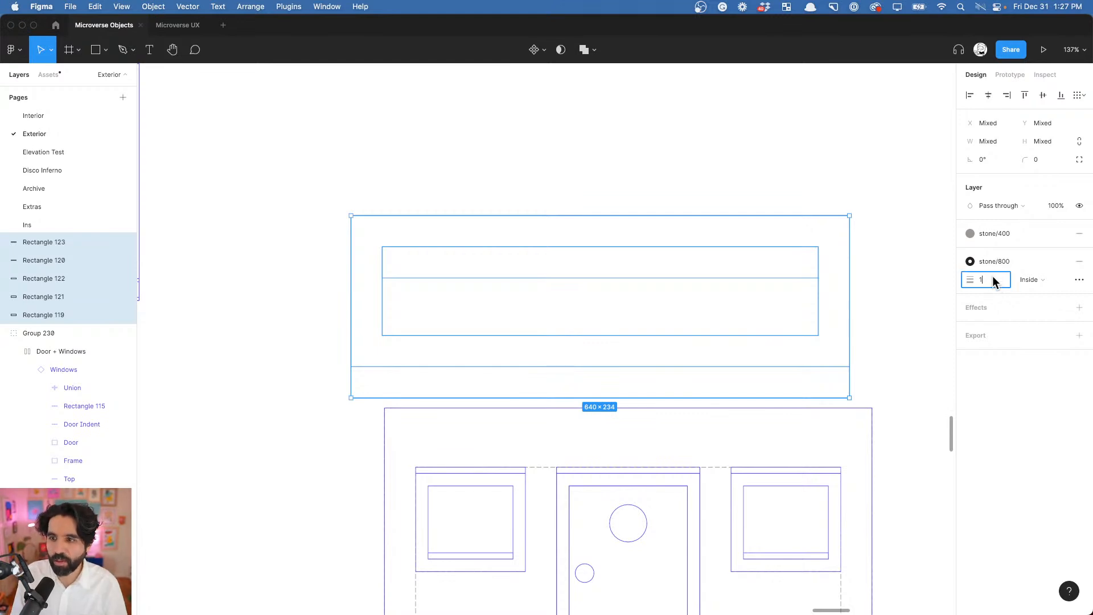
pyautogui.write('4')
pyautogui.press('Return')
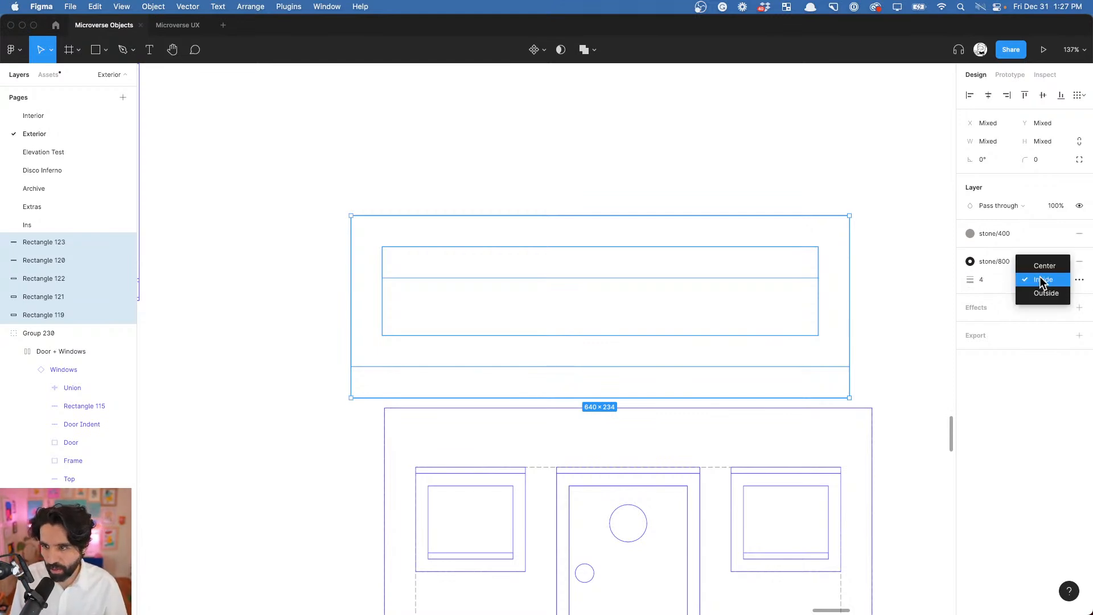
pyautogui.click(1047, 267)
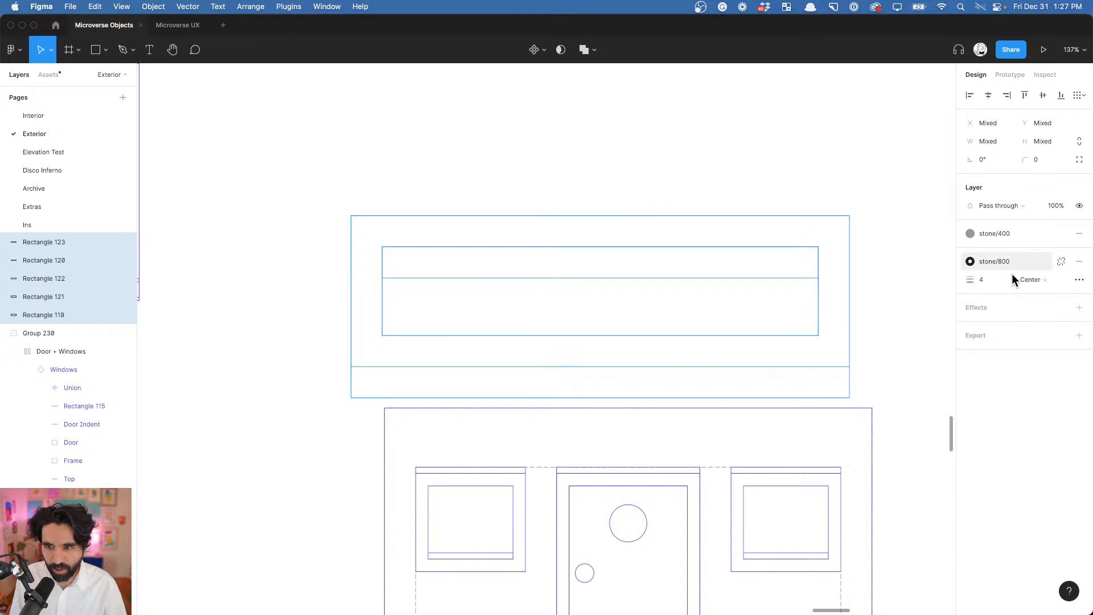
pyautogui.click(1079, 280)
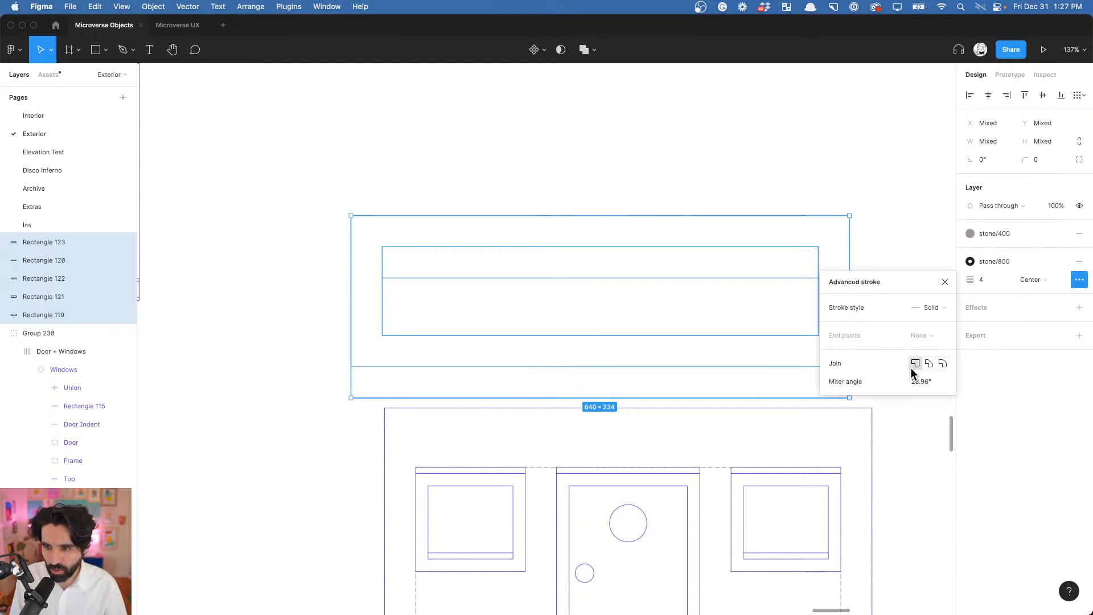
pyautogui.click(943, 364)
pyautogui.click(889, 229)
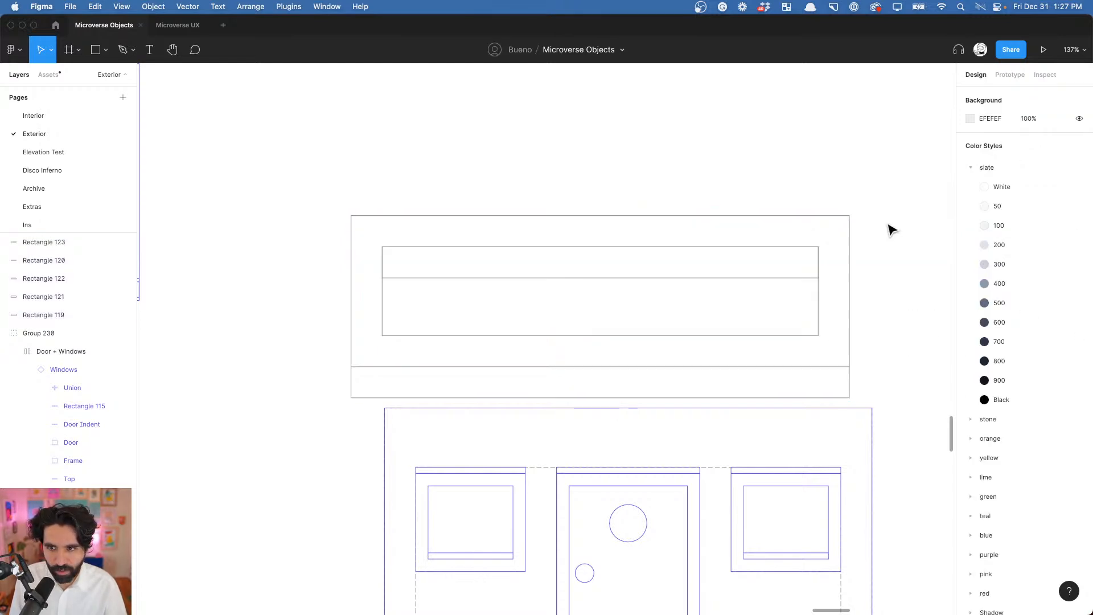
# - Turn off the outline view and change the large roof rectangle's fill to stone/300
pyautogui.press('super+y')
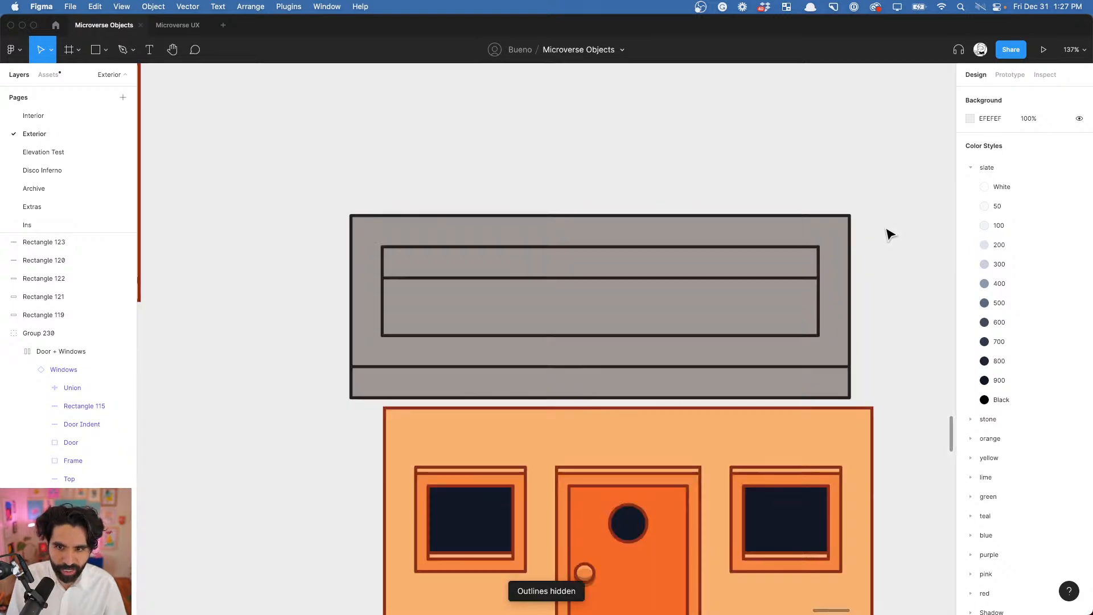
pyautogui.click(689, 353)
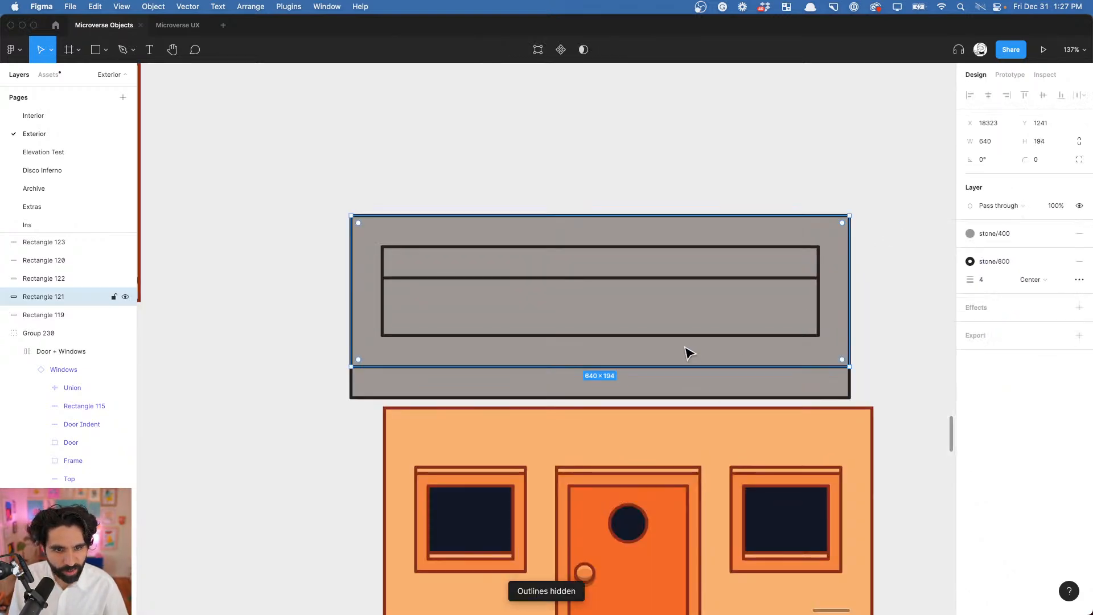
pyautogui.click(1000, 239)
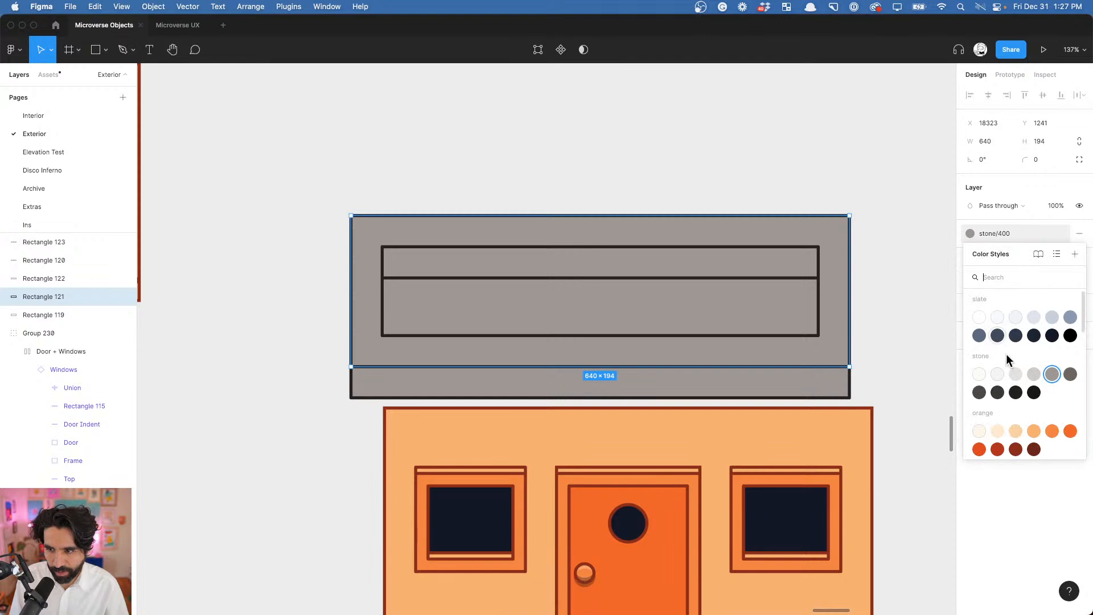
pyautogui.click(1034, 374)
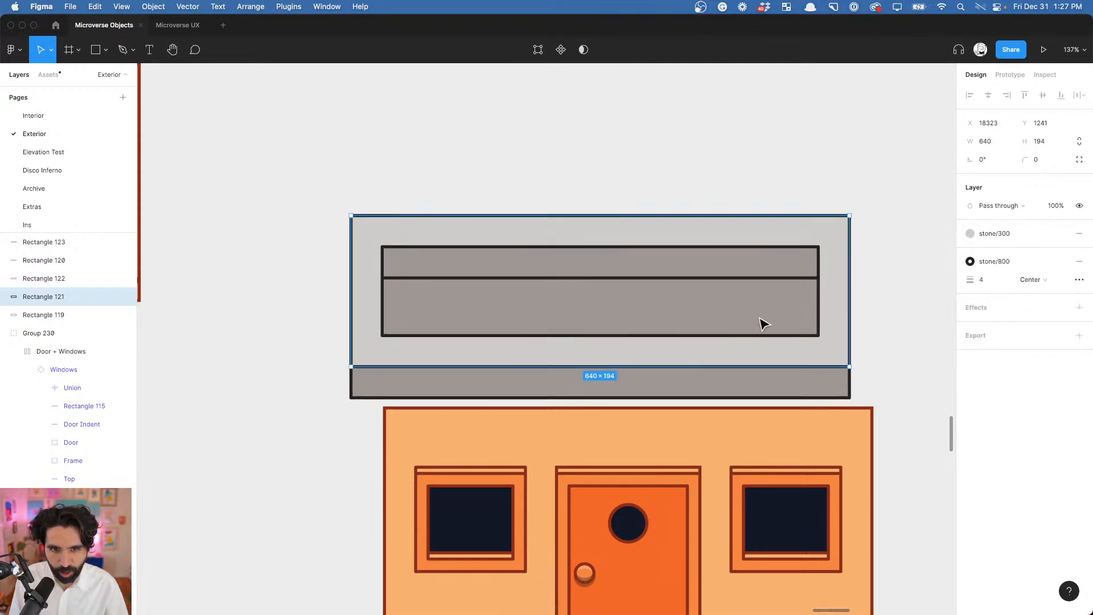
# - Shorten the inner roof rectangle to a height of 74 so it starts below the dark strip, and fill it with stone/300
pyautogui.click(761, 320)
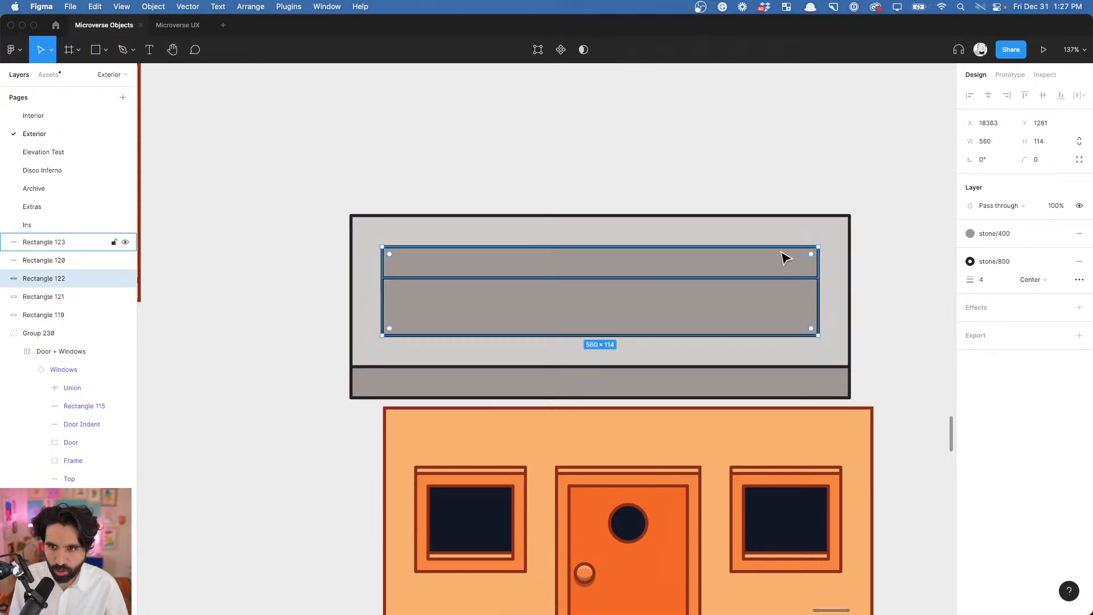
pyautogui.moveTo(779, 247); pyautogui.dragTo(779, 275)
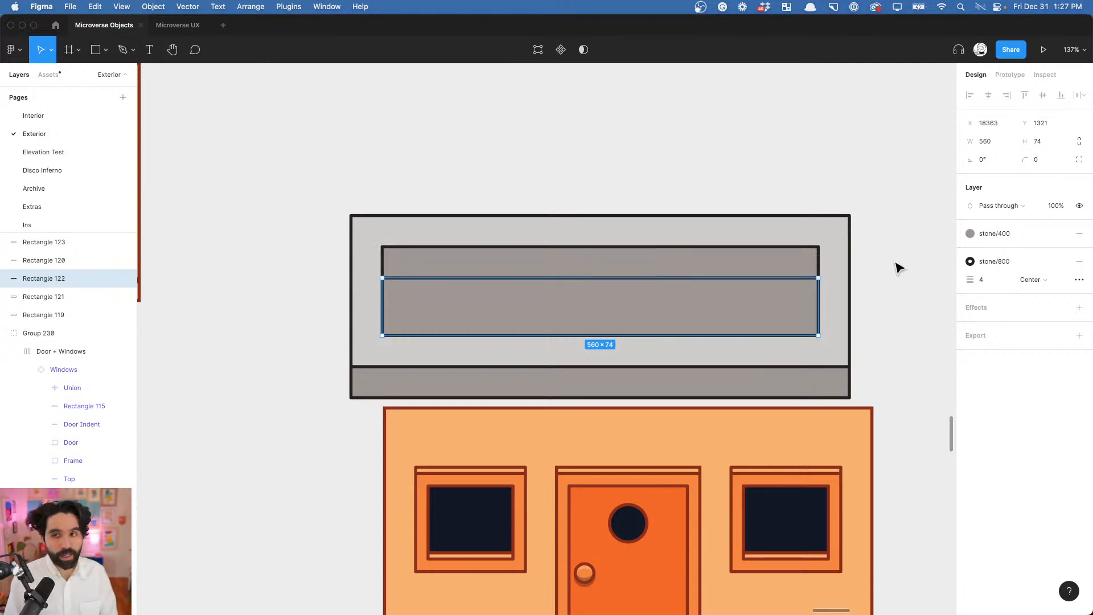
pyautogui.click(1003, 235)
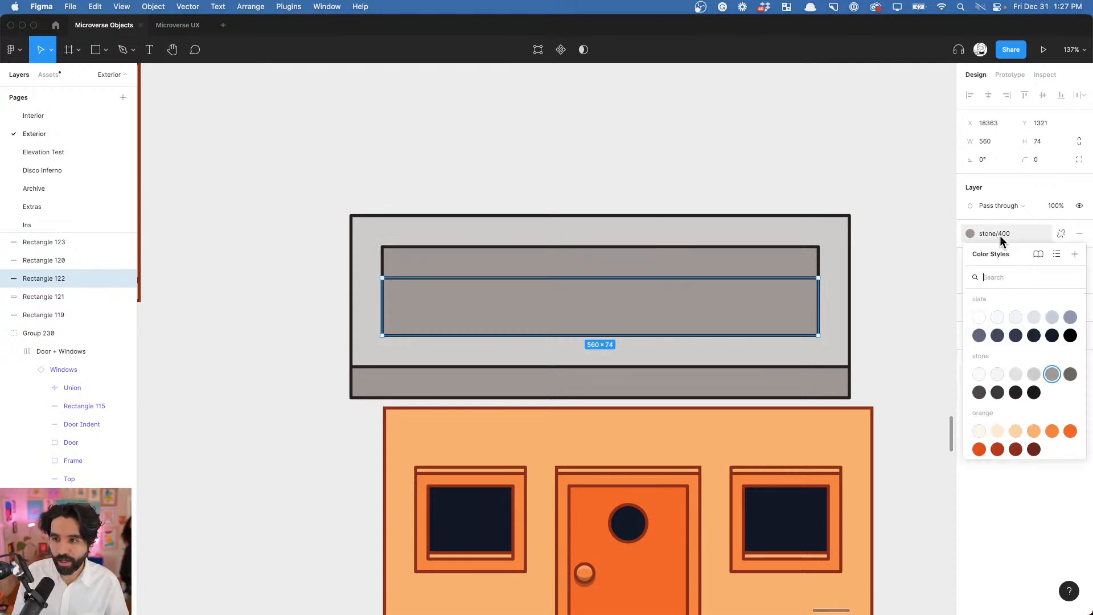
pyautogui.click(1034, 375)
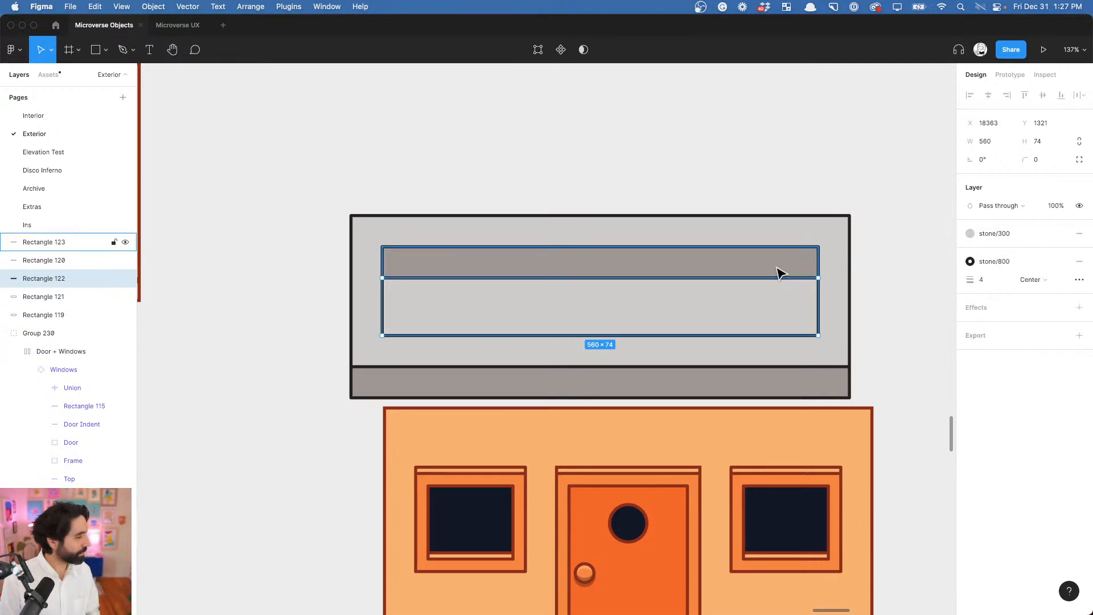
pyautogui.click(753, 262)
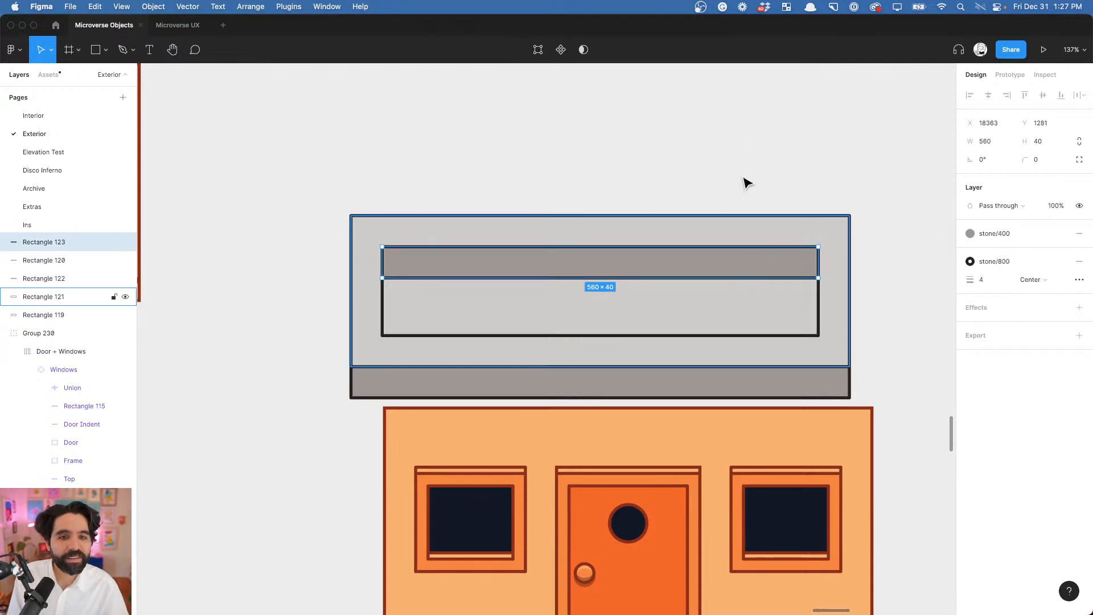
pyautogui.click(740, 145)
# - Draw a rectangle about 145 × 68 over the right part of the dark inner strip, with the large roof rectangle's fill and stroke
pyautogui.scroll(-5, 741, 145)
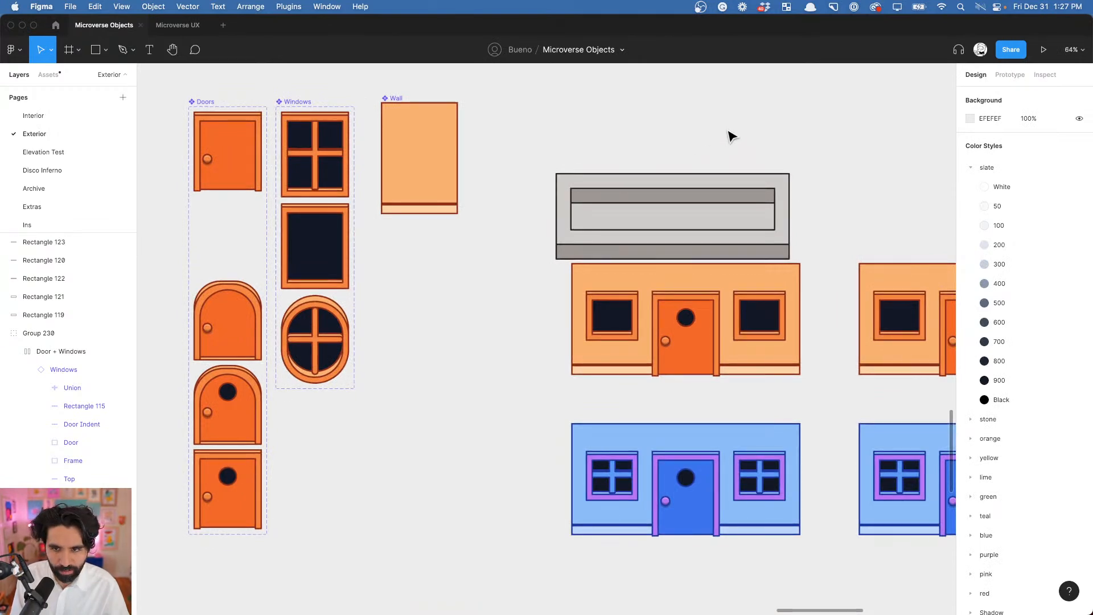
pyautogui.scroll(5, 647, 179)
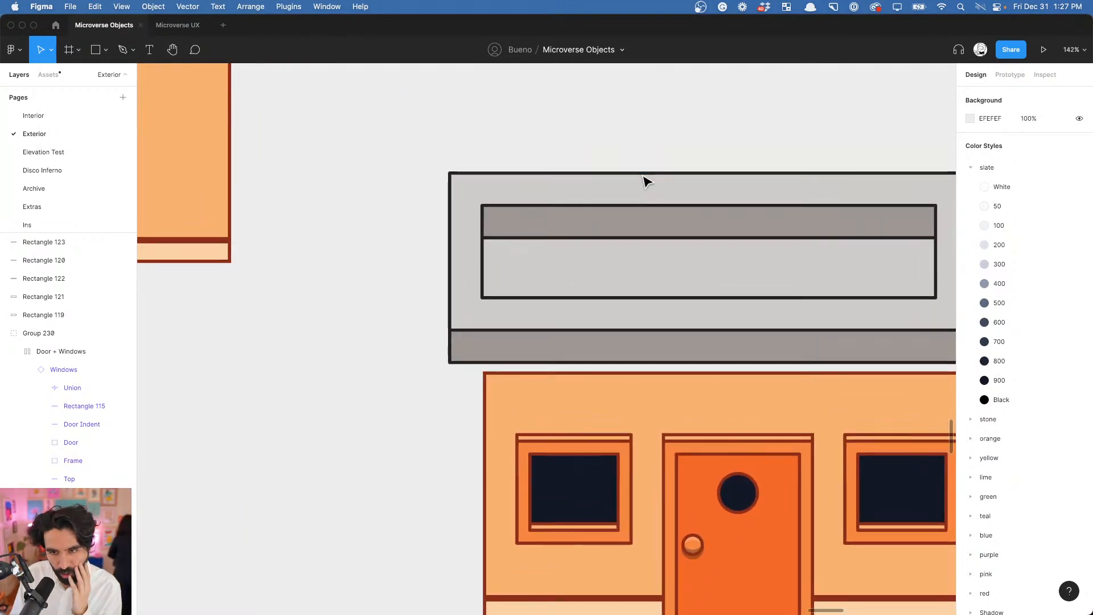
pyautogui.hscroll(5, 647, 181)
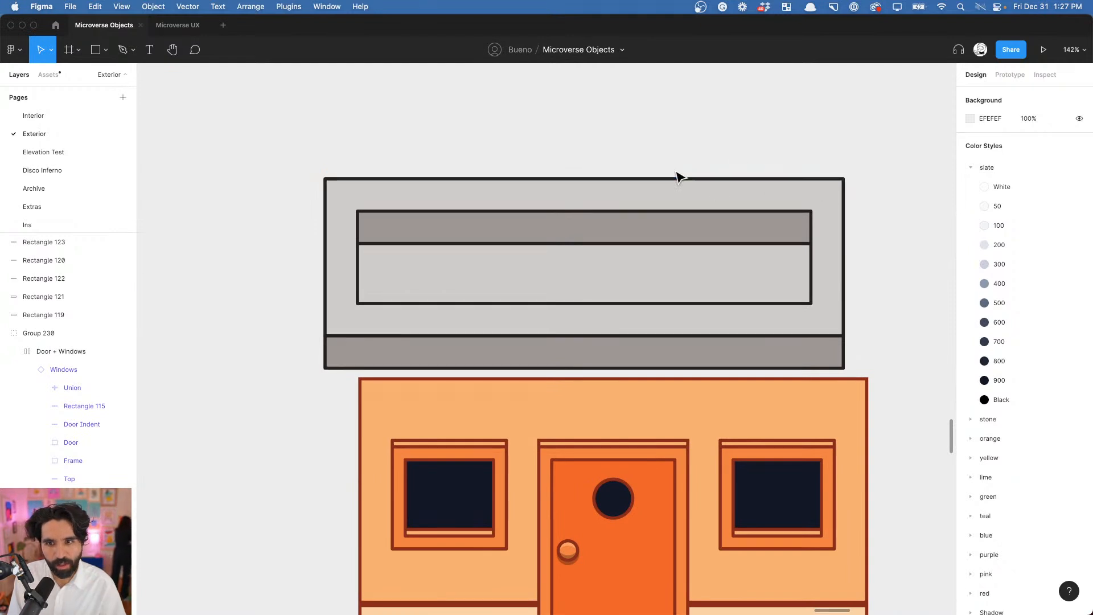
pyautogui.press('r')
pyautogui.moveTo(669, 197); pyautogui.dragTo(786, 253)
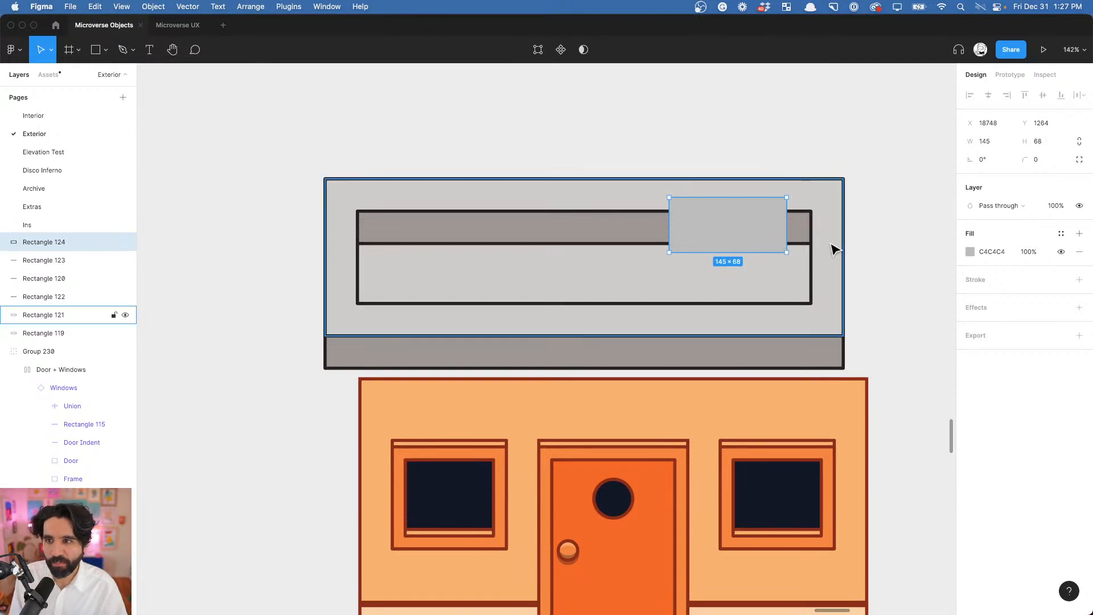
pyautogui.click(574, 193)
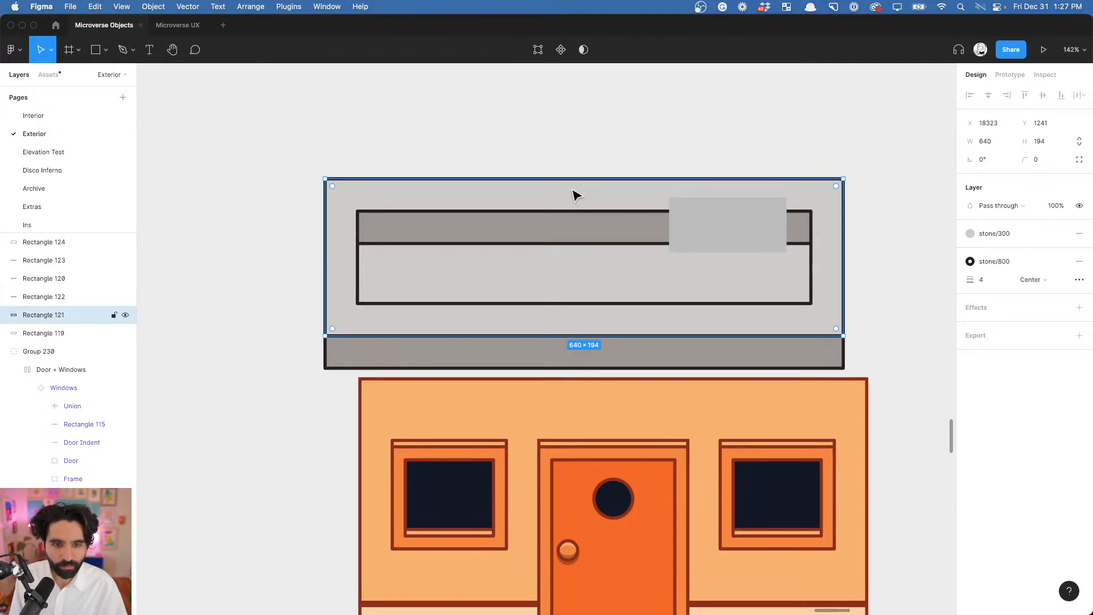
pyautogui.click(696, 231)
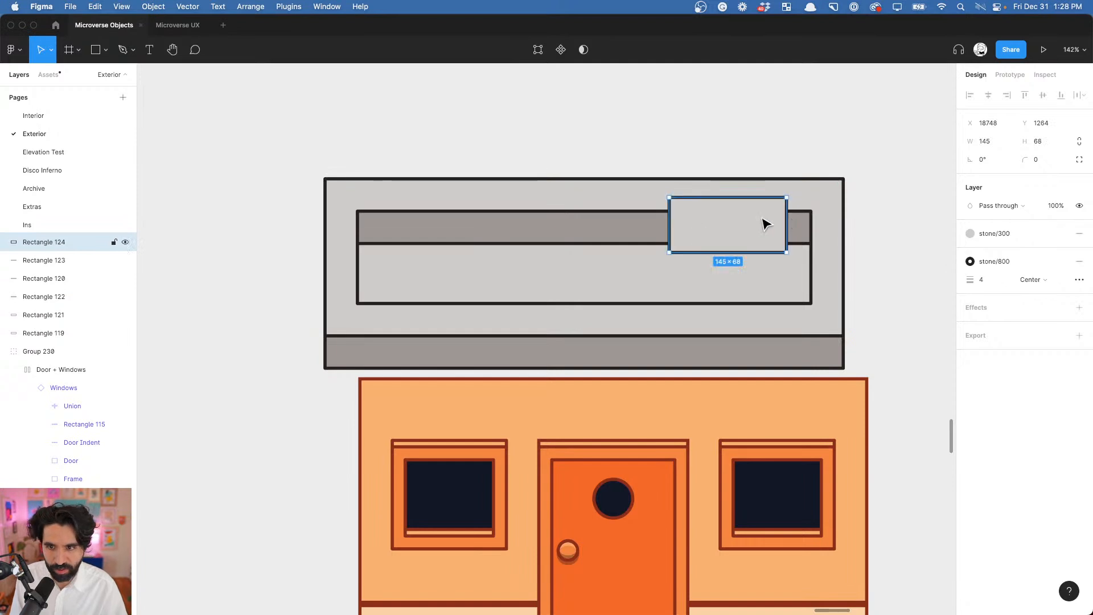
# - Duplicate the small box rectangle directly below itself and set the copy's height to 48
pyautogui.moveTo(727, 238); pyautogui.dragTo(727, 290)
pyautogui.press('shift+super+Up')
pyautogui.press('shift+super+Up')
pyautogui.press('shift+super+Up')
pyautogui.press('shift+super+Up')
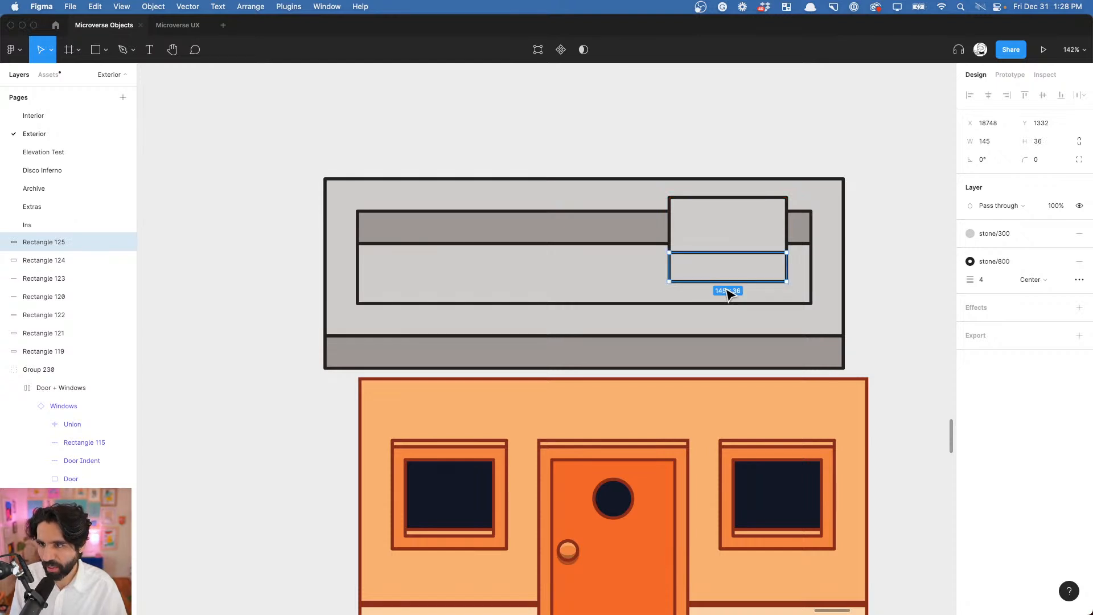
pyautogui.moveTo(725, 285); pyautogui.dragTo(723, 289)
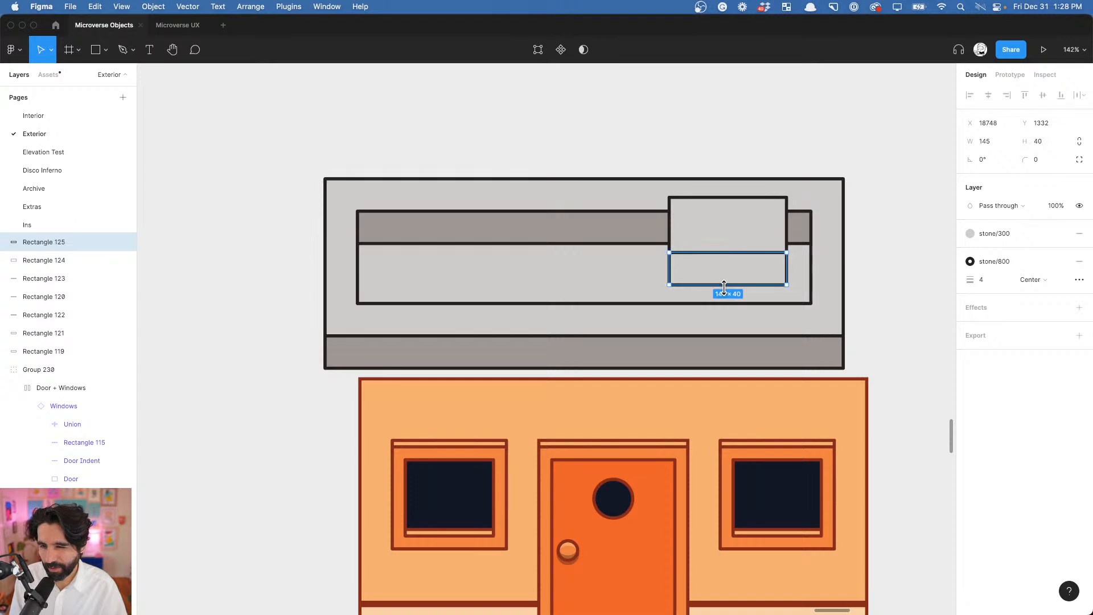
pyautogui.press('super+shift+Down')
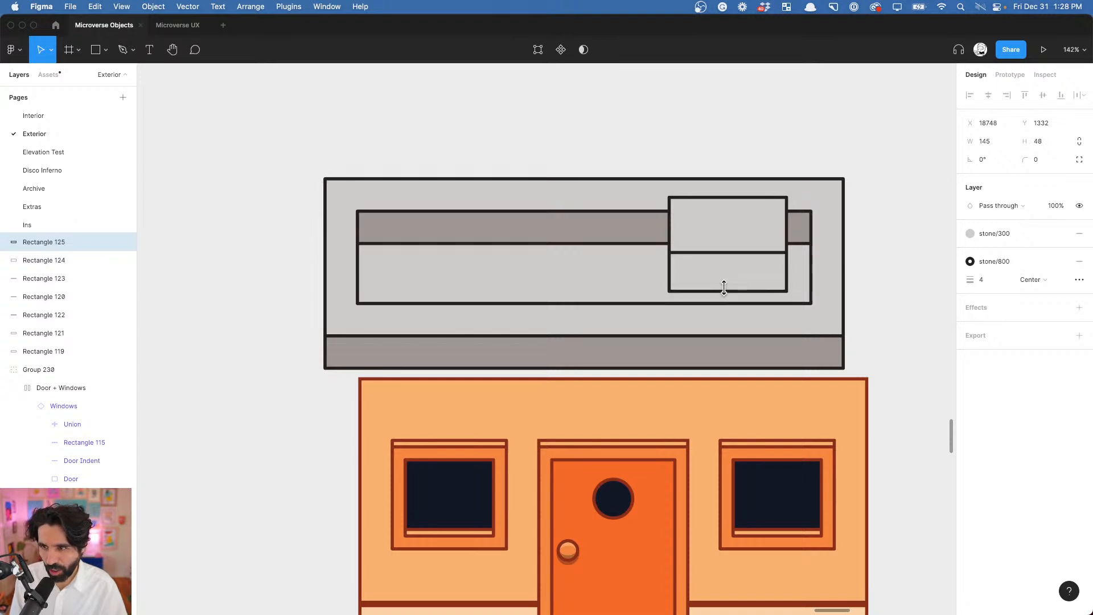
# - Select both small box rectangles on the roof and nudge them down together
pyautogui.click(695, 217)
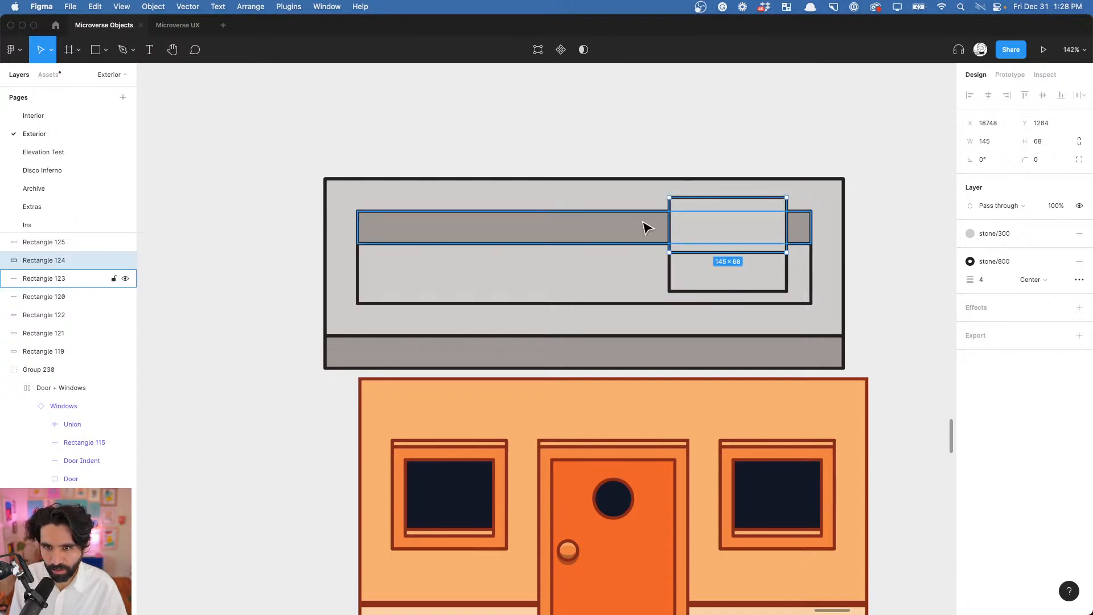
pyautogui.keyDown('shift'); pyautogui.click(700, 285); pyautogui.keyUp('shift')
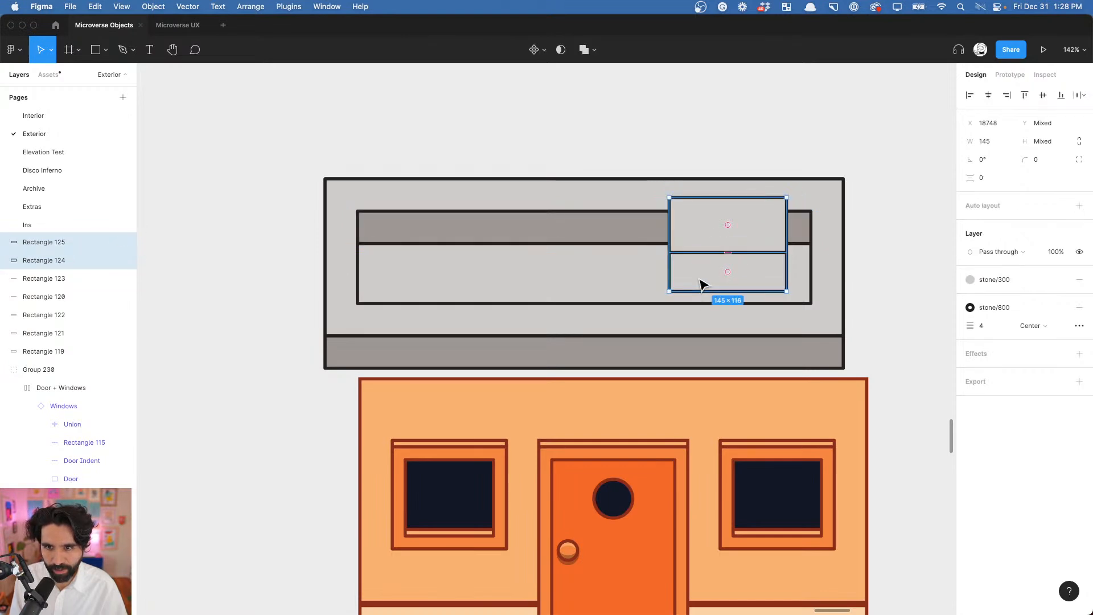
pyautogui.hotkey('shift', 'Down')
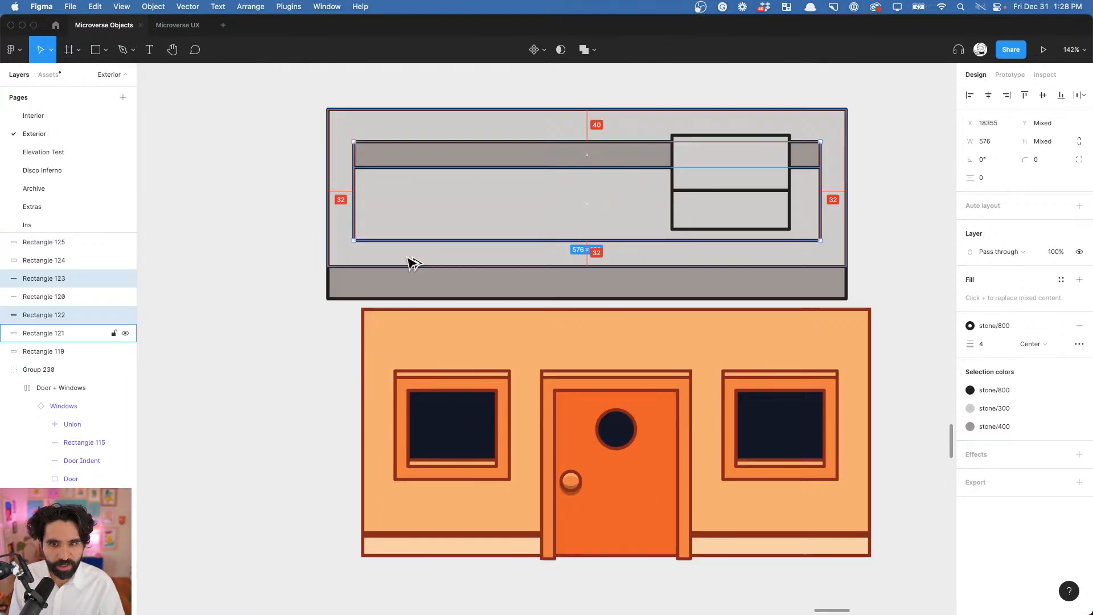
# - Move the dark inner roof strip and the rectangle below it up together by 8, and extend the lower rectangle's height to 96
pyautogui.moveTo(499, 178); pyautogui.dragTo(499, 172)
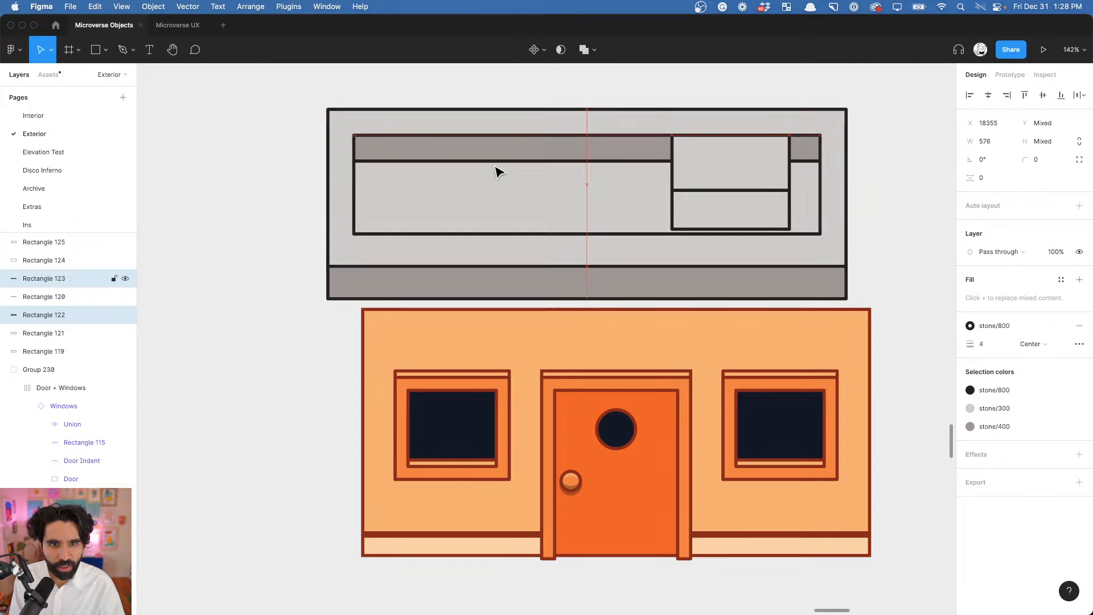
pyautogui.click(499, 172)
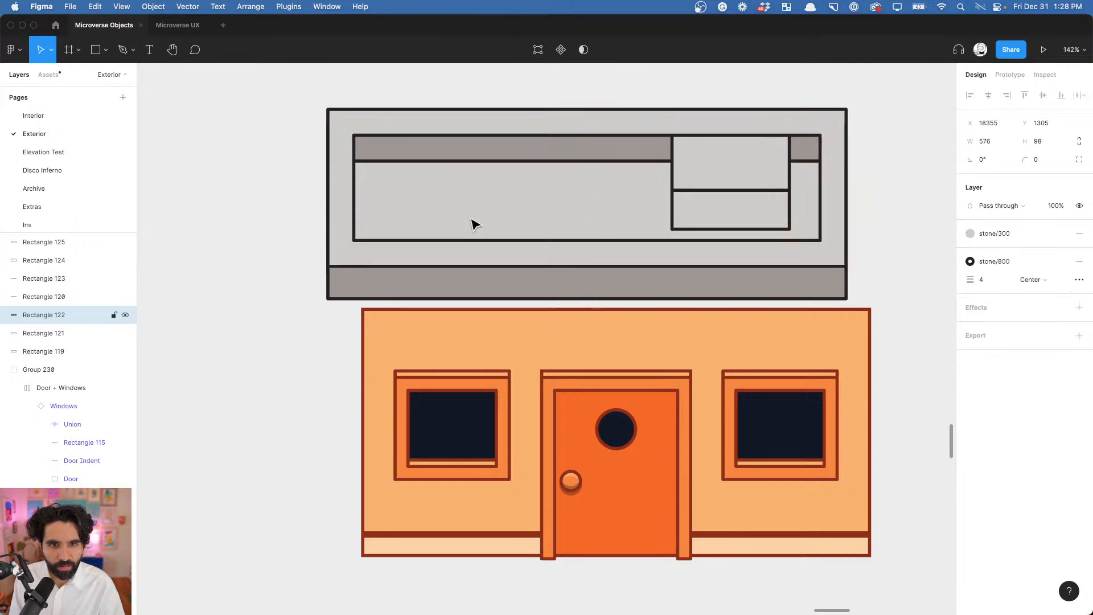
pyautogui.click(468, 152)
pyautogui.click(294, 246)
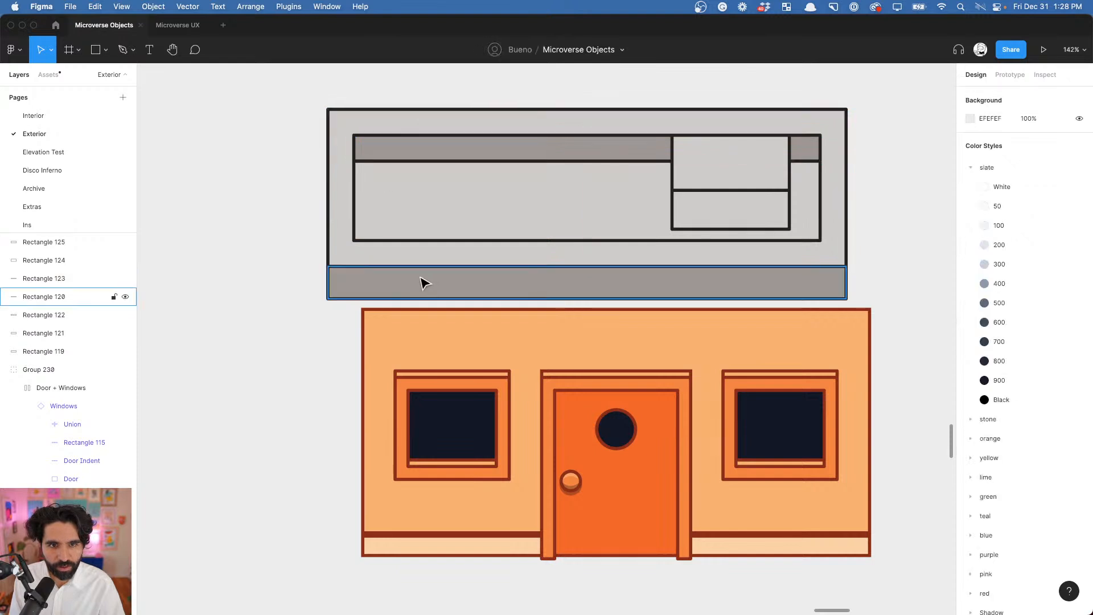
# - Set the height of the roof's bottom strip to 32 and of the lower small box to 40, and move both small boxes up by 8
pyautogui.click(432, 281)
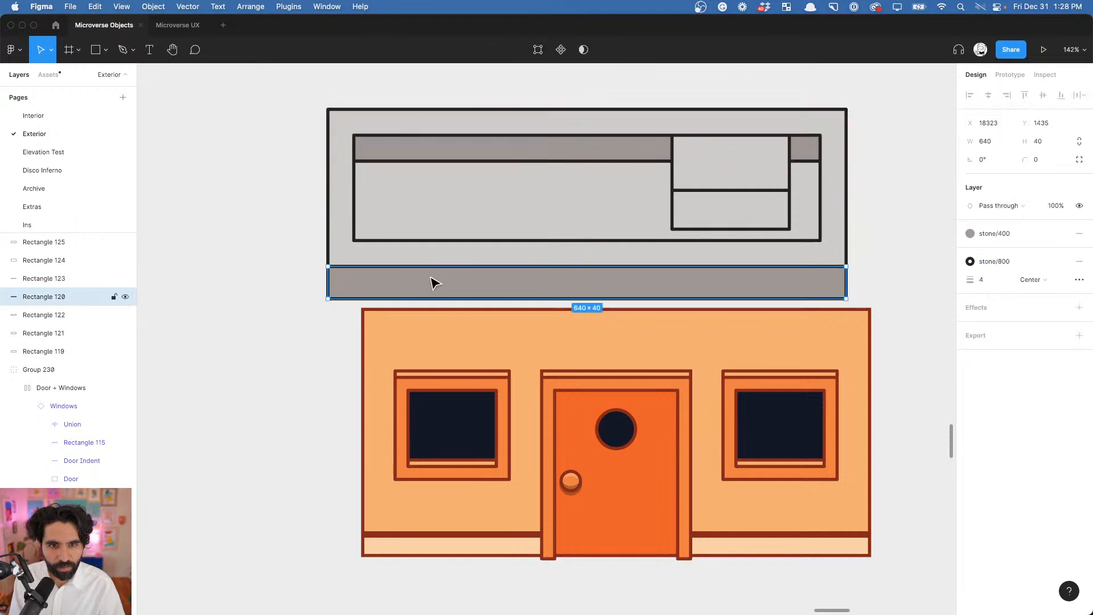
pyautogui.click(722, 215)
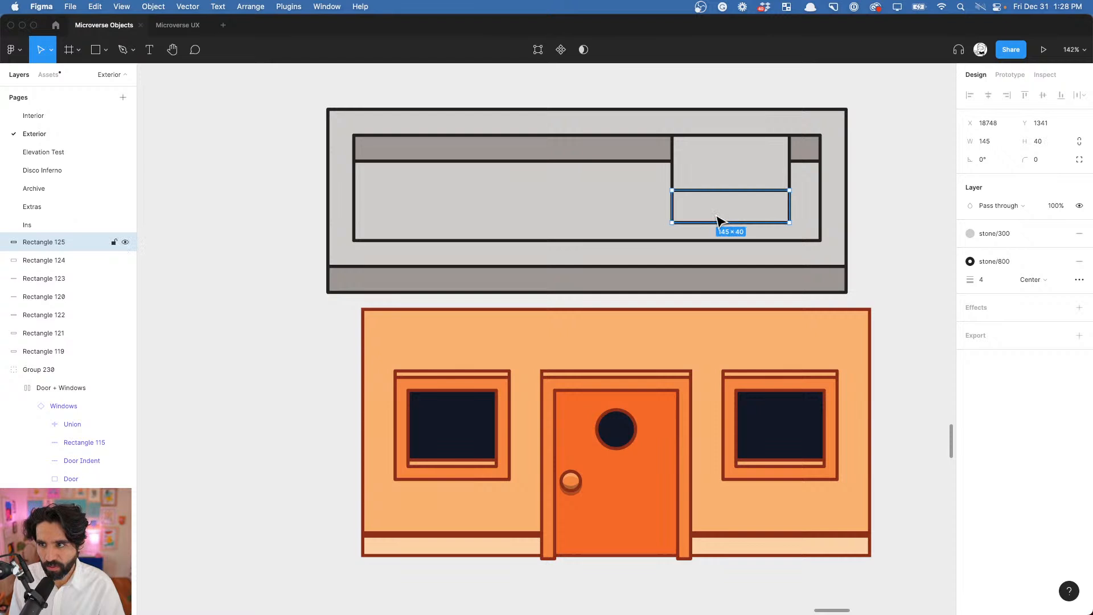
pyautogui.keyDown('shift'); pyautogui.click(731, 181); pyautogui.keyUp('shift')
pyautogui.hotkey('shift', 'Up')
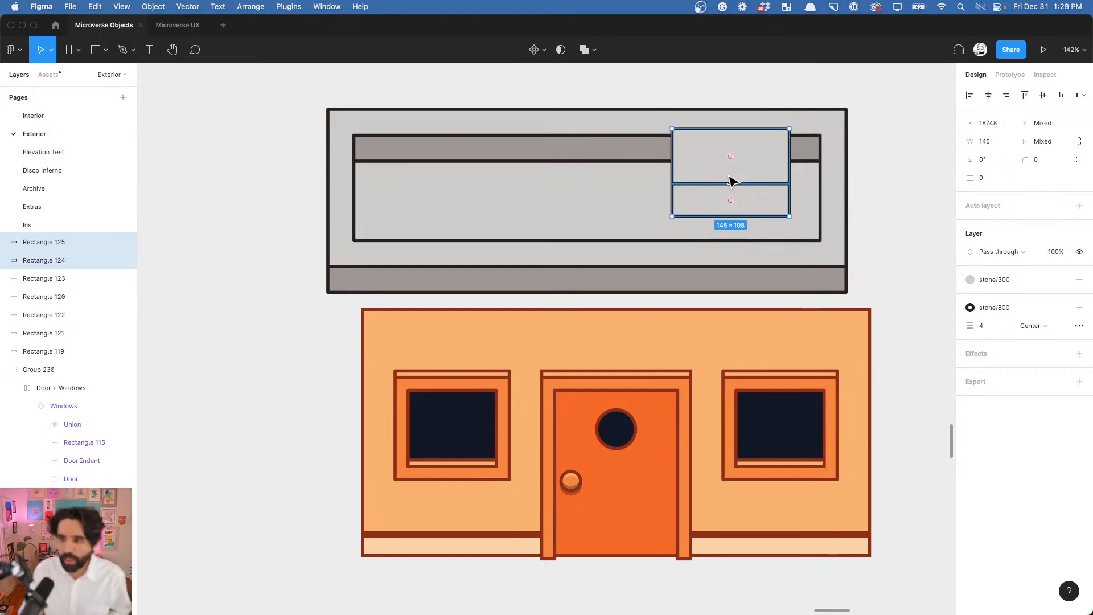
# - Fill the upper small roof box with stone/200 and the lower one with stone/300
pyautogui.click(1007, 279)
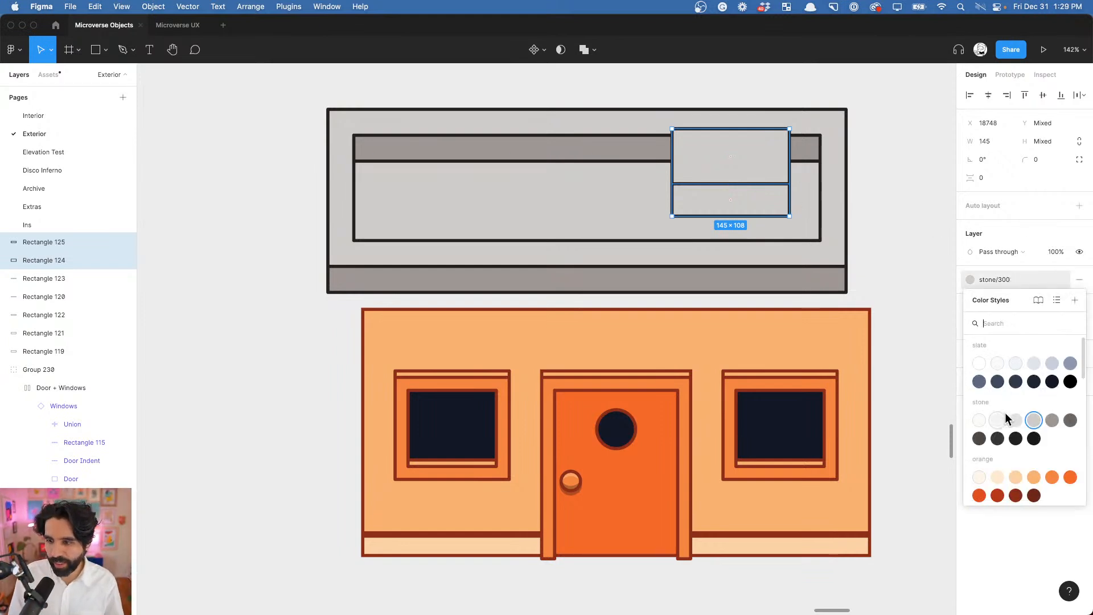
pyautogui.click(1016, 422)
pyautogui.click(760, 202)
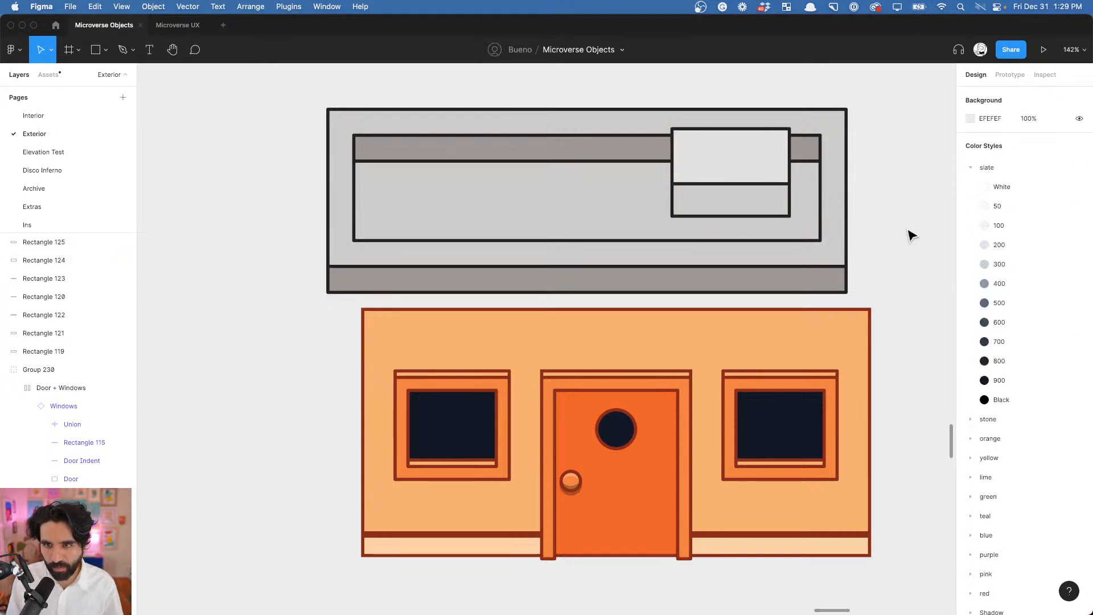
# - Select both small boxes on the roof and fill them with stone/100
pyautogui.click(722, 199)
pyautogui.keyDown('shift'); pyautogui.click(732, 169); pyautogui.keyUp('shift')
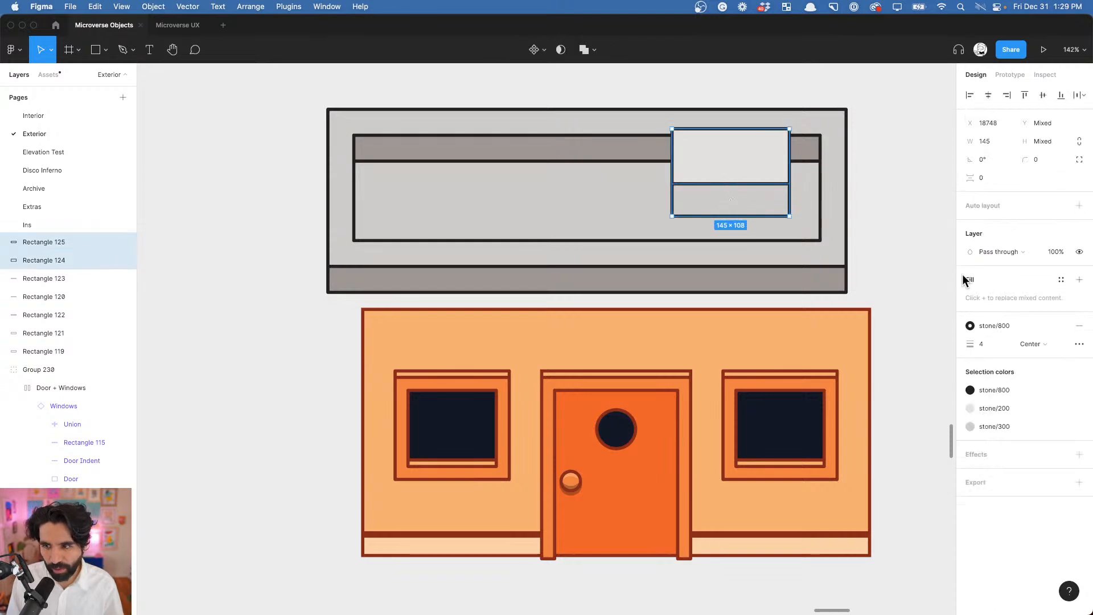
pyautogui.click(1079, 279)
pyautogui.click(1042, 280)
pyautogui.click(997, 421)
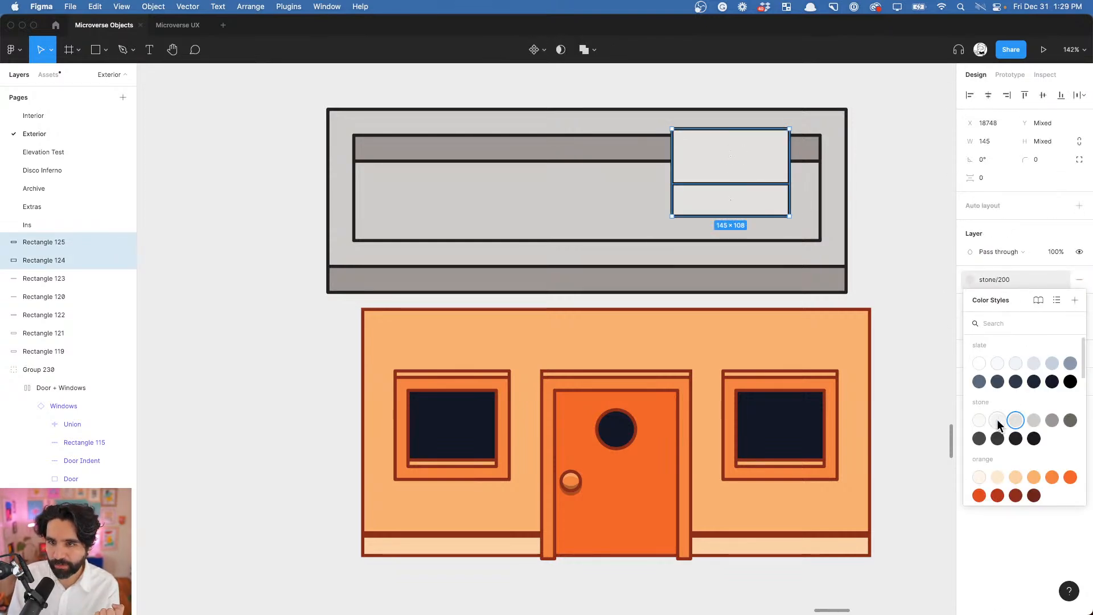
pyautogui.click(866, 178)
pyautogui.click(885, 171)
# - Fill only the lower small roof box with stone/200
pyautogui.click(771, 209)
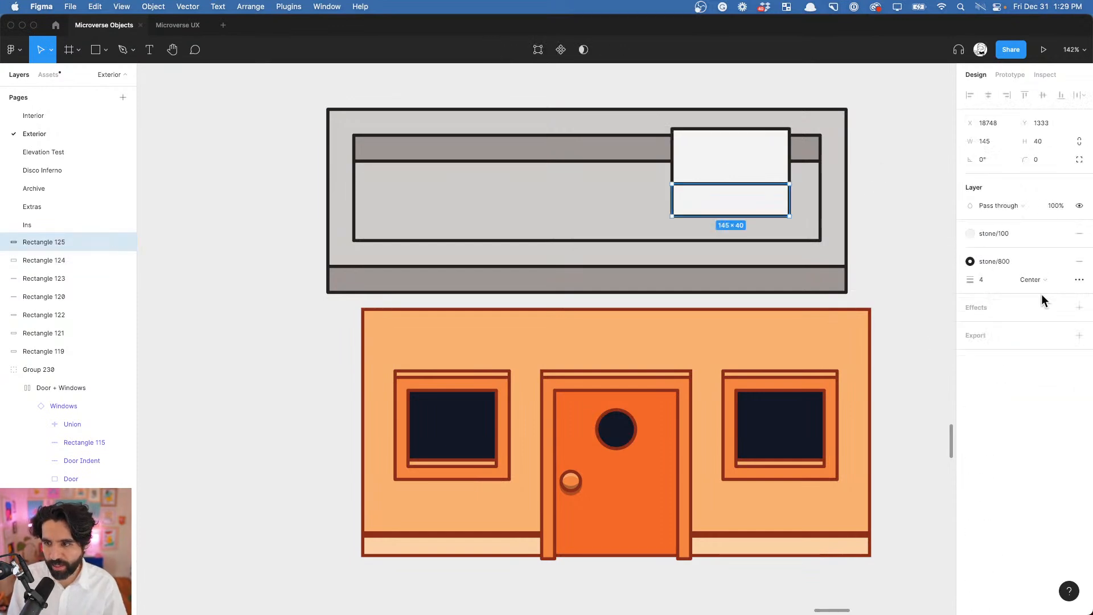
pyautogui.click(1005, 233)
pyautogui.click(1017, 391)
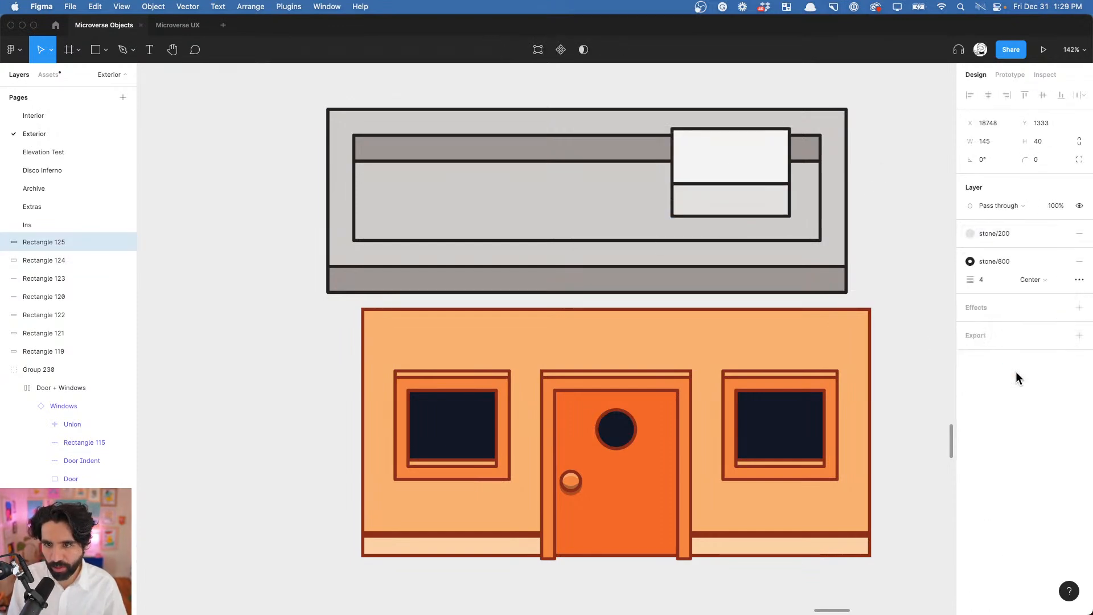
pyautogui.click(884, 191)
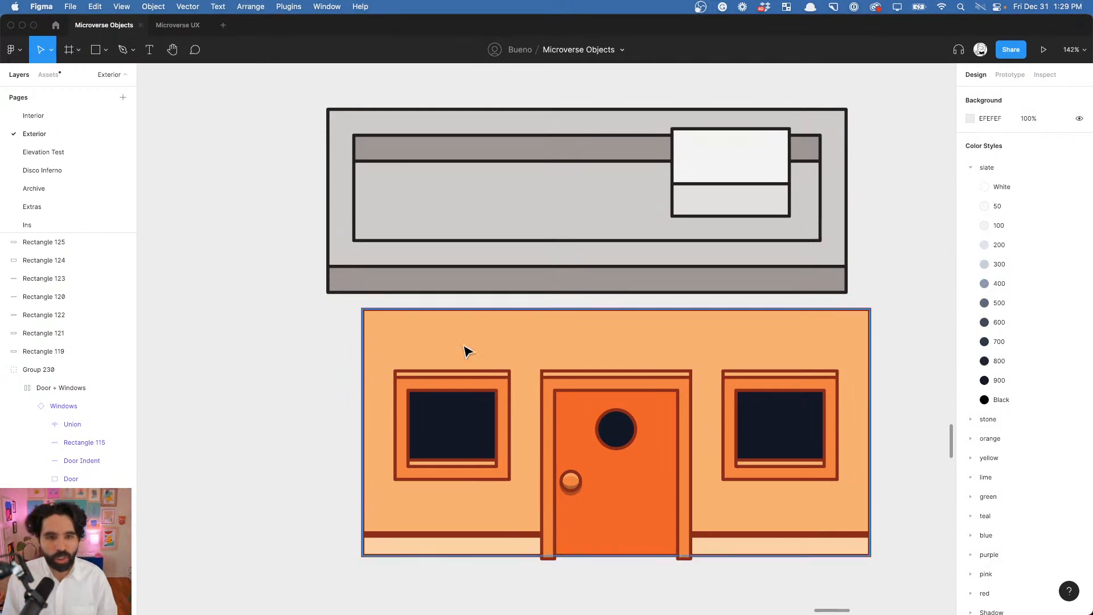
pyautogui.click(430, 289)
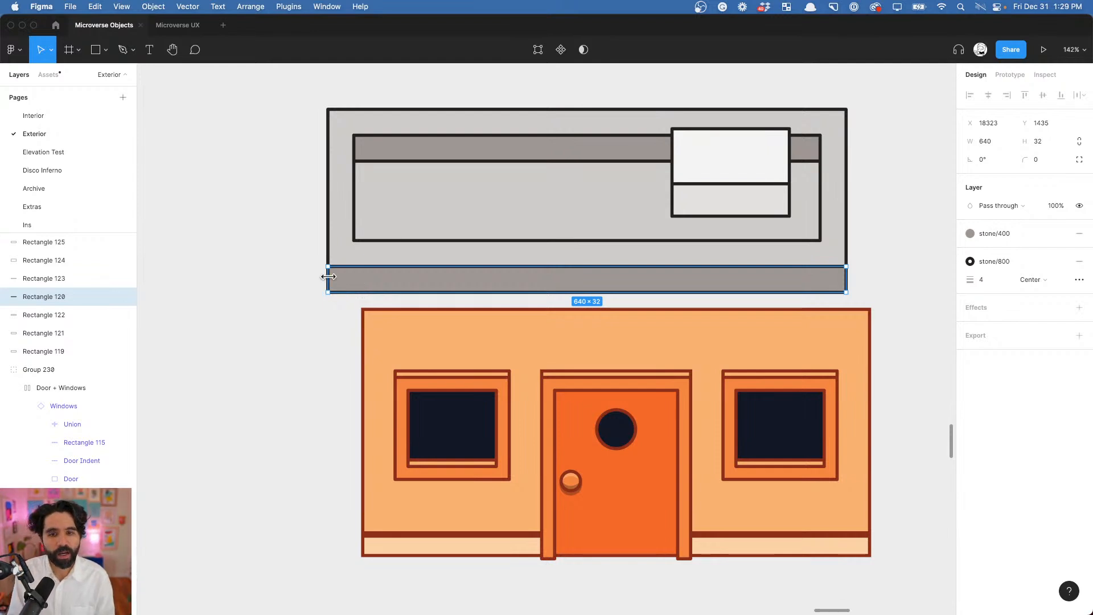
pyautogui.hotkey('shift', 'Right')
pyautogui.hotkey('shift', 'Right')
pyautogui.hotkey('shift', 'Right')
pyautogui.press('Right')
pyautogui.press('Right')
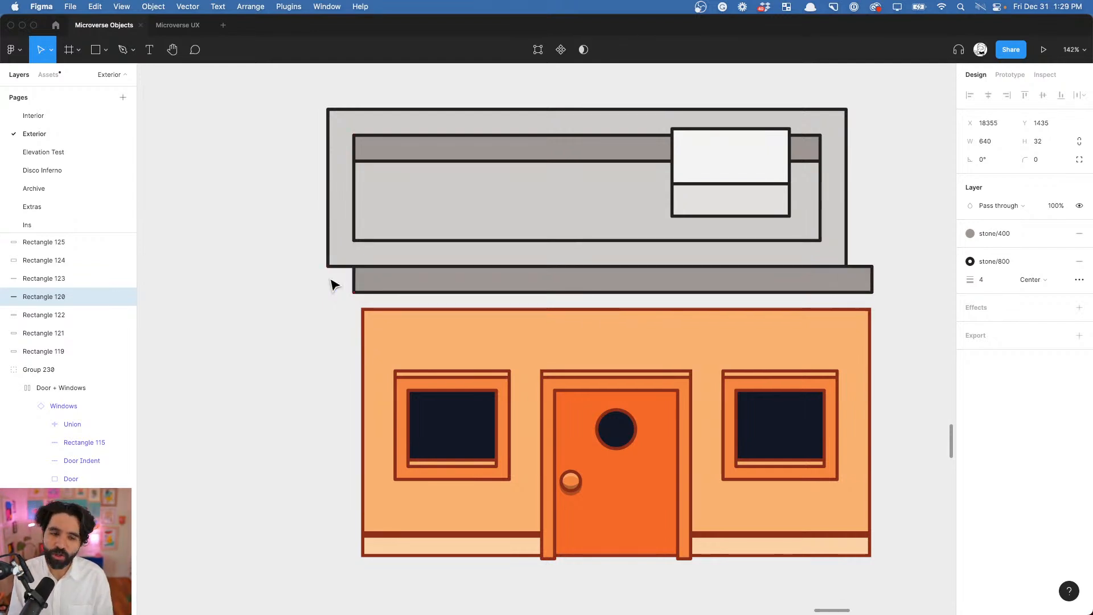
pyautogui.press('super+z')
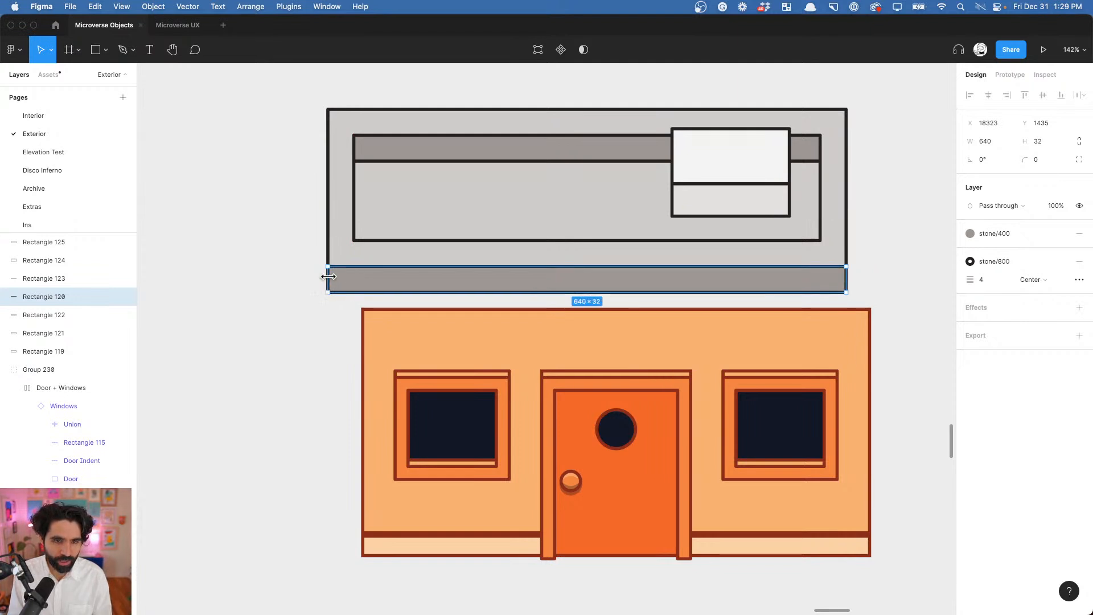
# - Duplicate the roof's bottom strip, narrow the copy to a width of 576, and offset it 32 to the right and 24 down
pyautogui.hotkey('ctrl', 'd')
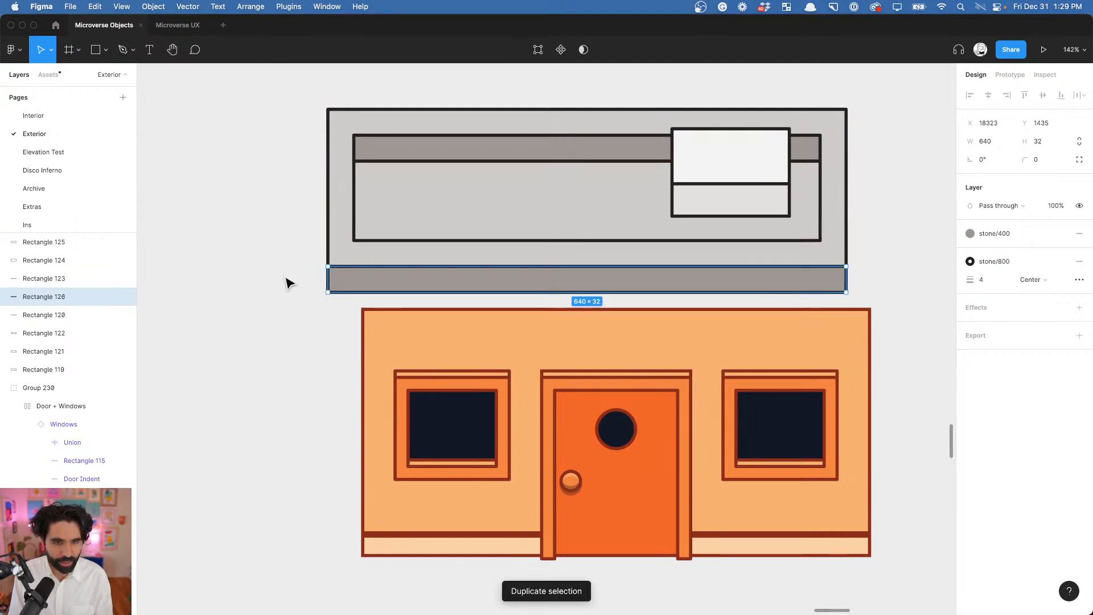
pyautogui.hotkey('shift', 'Right')
pyautogui.hotkey('shift', 'Right')
pyautogui.hotkey('shift', 'Right')
pyautogui.hotkey('shift', 'Right')
pyautogui.press('shift+super+Left')
pyautogui.press('shift+super+Left')
pyautogui.press('shift+super+Left')
pyautogui.press('shift+super+Left')
pyautogui.press('shift+super+Left')
pyautogui.press('shift+super+Left')
pyautogui.press('shift+super+Left')
pyautogui.press('shift+super+Left')
pyautogui.hotkey('shift', 'Down')
pyautogui.hotkey('shift', 'Down')
pyautogui.hotkey('shift', 'Down')
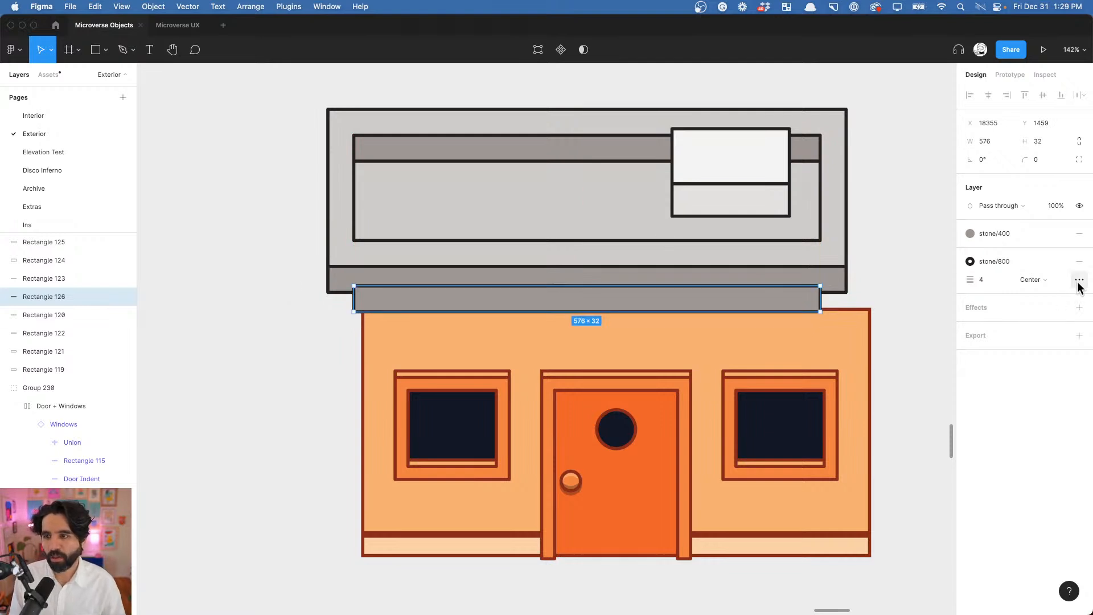
# - Remove the stroke of the duplicated strip and fill it with the Shadow/02 color style
pyautogui.click(1079, 261)
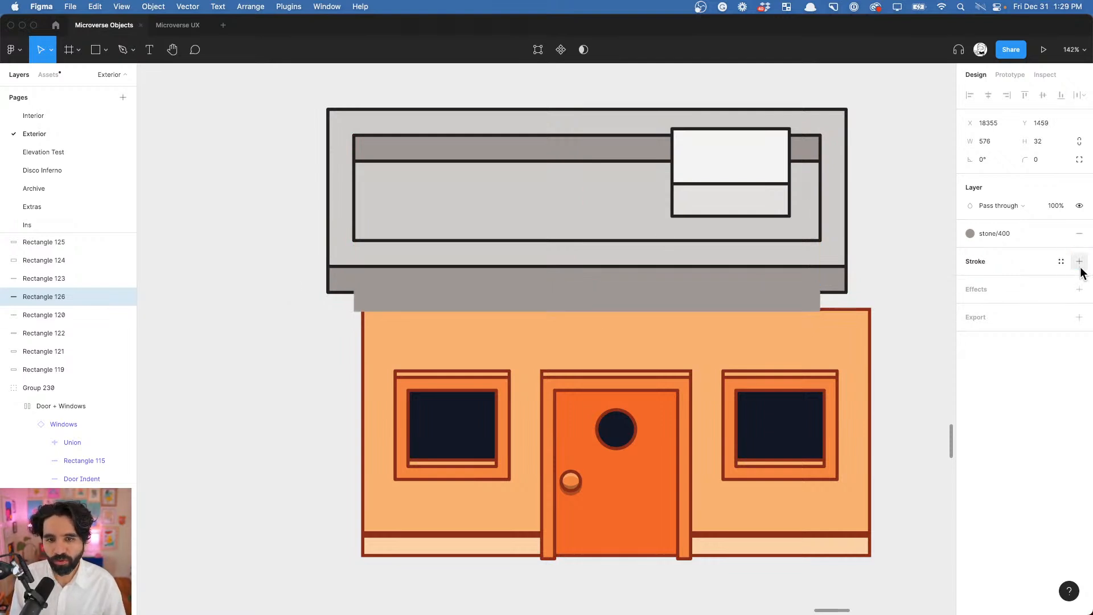
pyautogui.click(1031, 234)
pyautogui.scroll(-10, 1037, 370)
pyautogui.scroll(-2, 1043, 411)
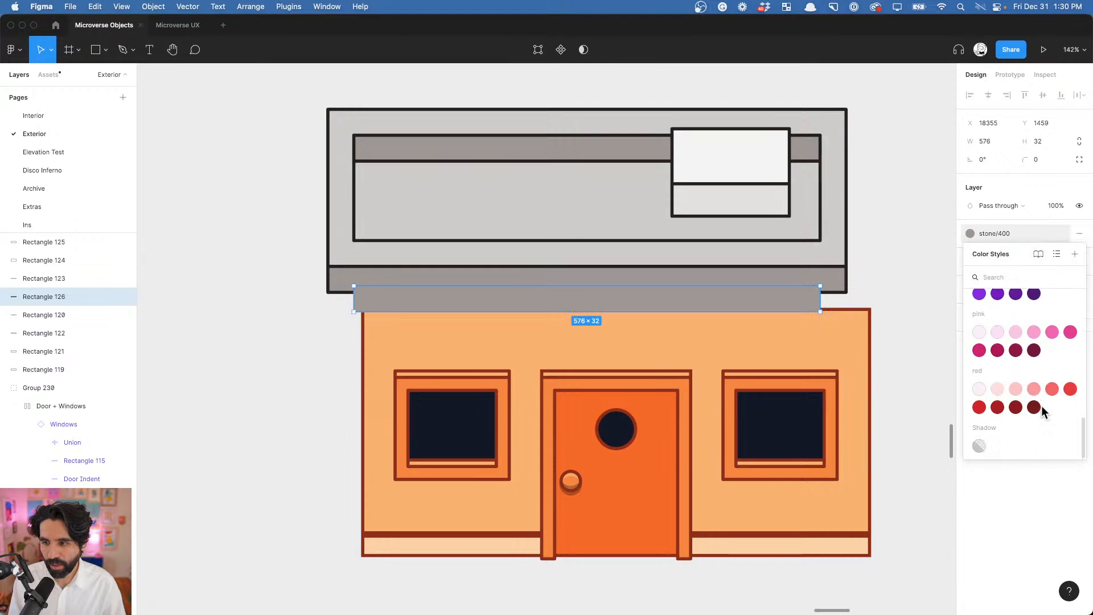
pyautogui.click(979, 445)
# - Send the shadow strip one layer back so it sits behind the roof's bottom strip
pyautogui.click(893, 291)
pyautogui.click(817, 296)
pyautogui.press('super+bracketleft')
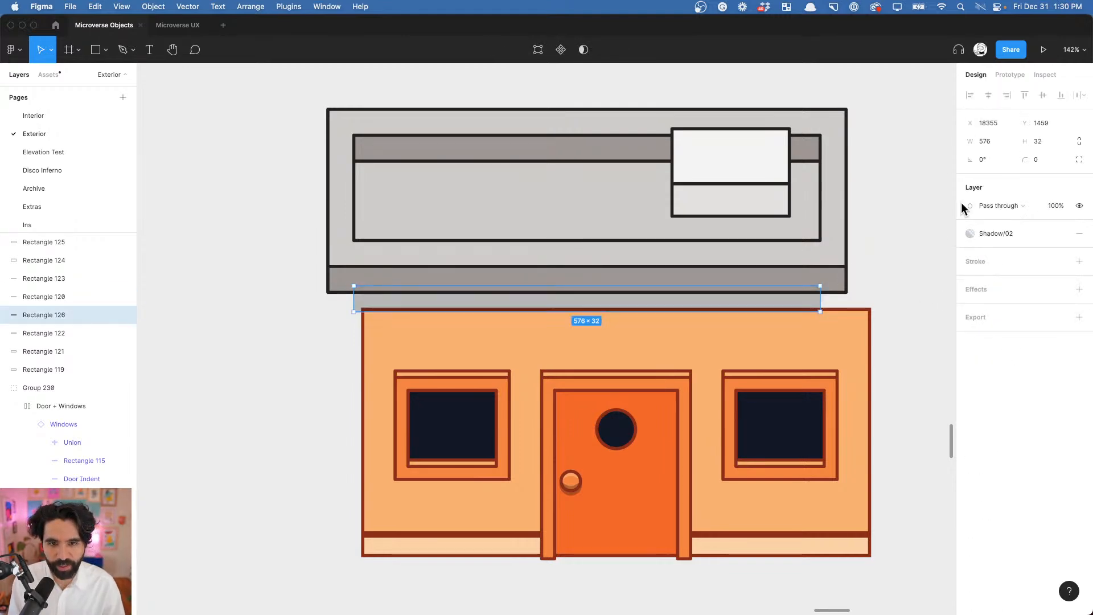
pyautogui.click(936, 196)
# - Move the whole roof with its shadow onto the top edge of the orange facade, nearly centered over the wall
pyautogui.moveTo(904, 101); pyautogui.dragTo(332, 300)
pyautogui.moveTo(431, 284); pyautogui.dragTo(459, 308)
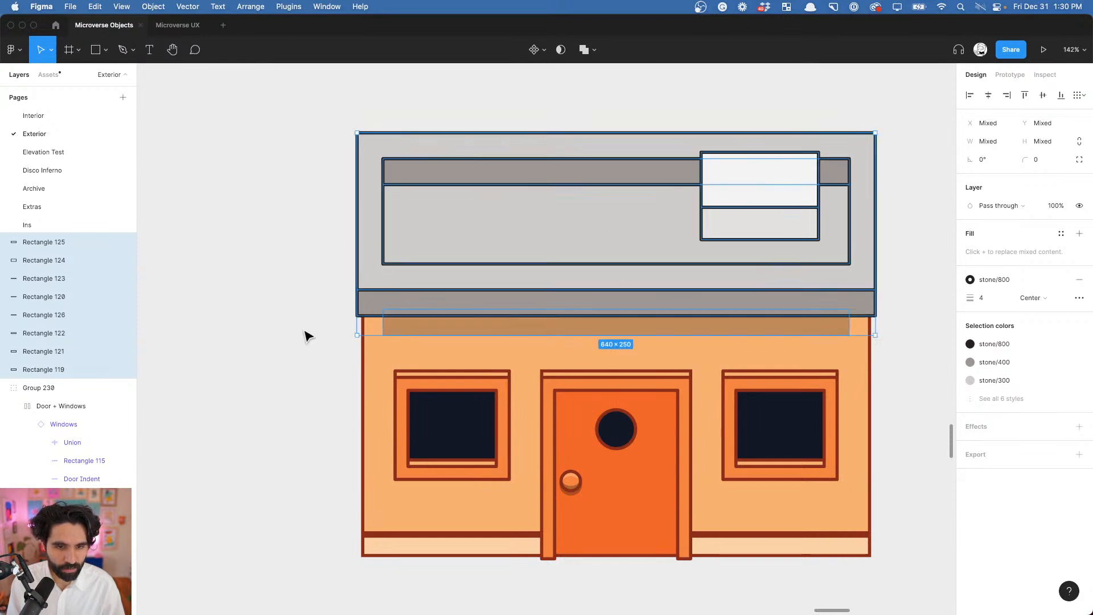
pyautogui.click(317, 343)
pyautogui.click(380, 300)
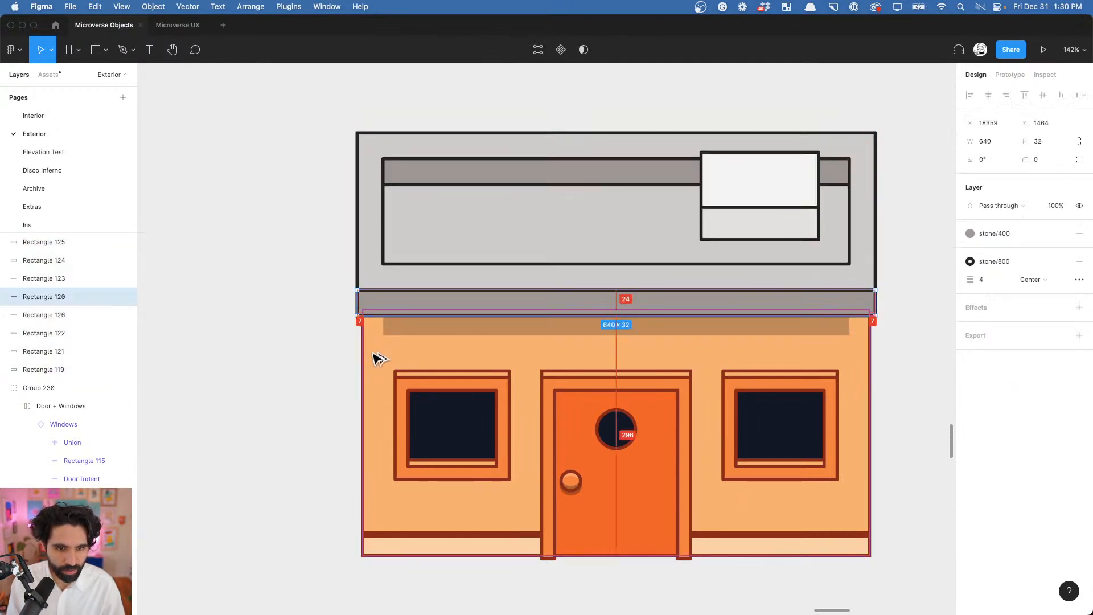
pyautogui.moveTo(299, 135); pyautogui.dragTo(894, 297)
pyautogui.click(928, 271)
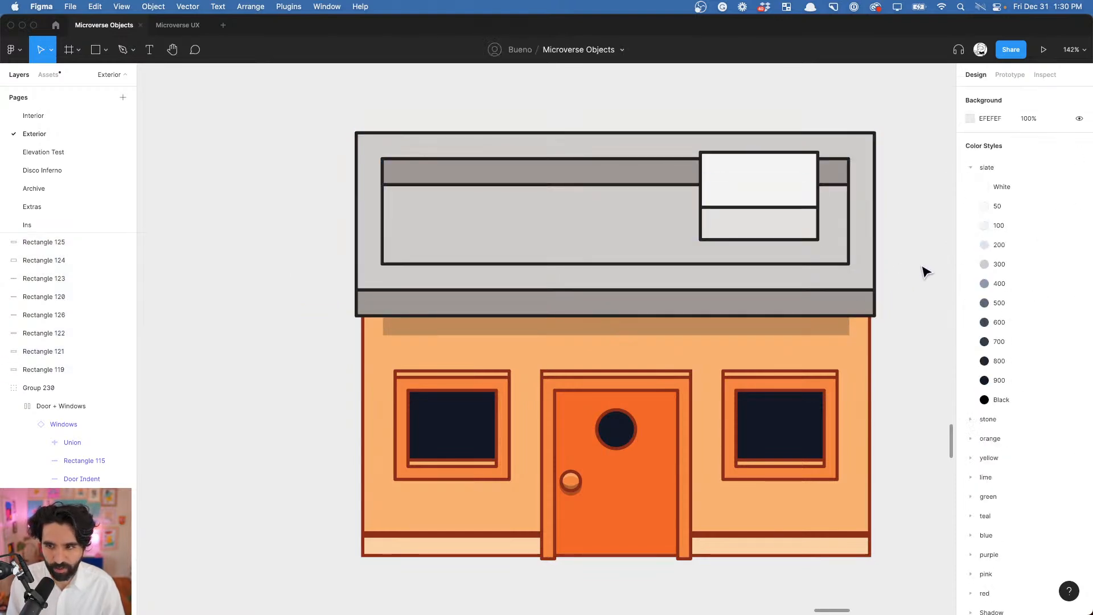
# - Widen the roof's bottom strip and the large roof rectangle to 642, extending them to the right
pyautogui.click(847, 313)
pyautogui.click(907, 283)
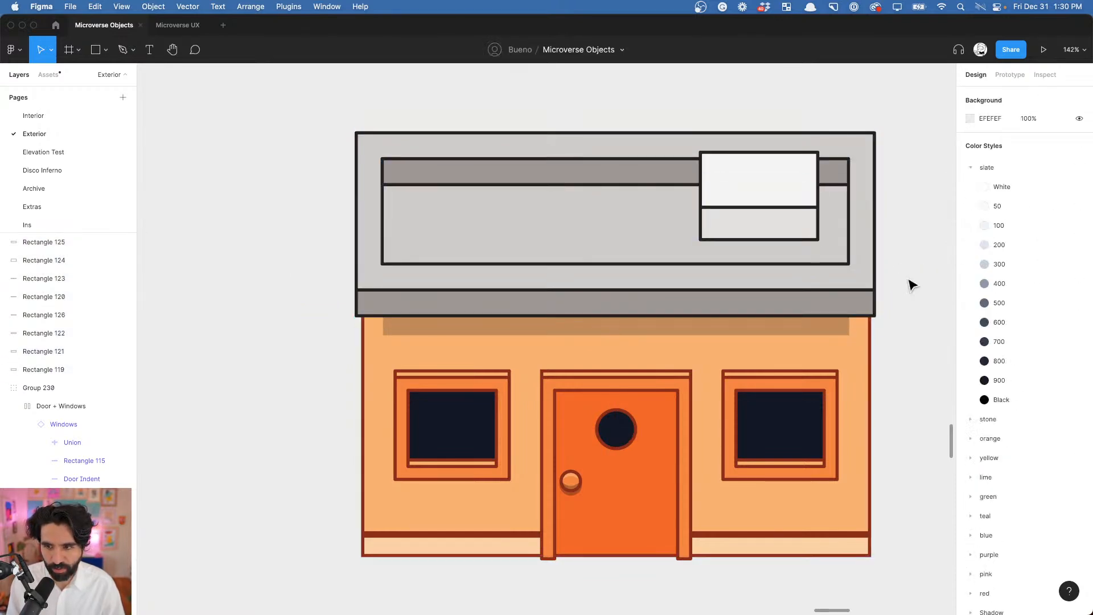
pyautogui.click(863, 312)
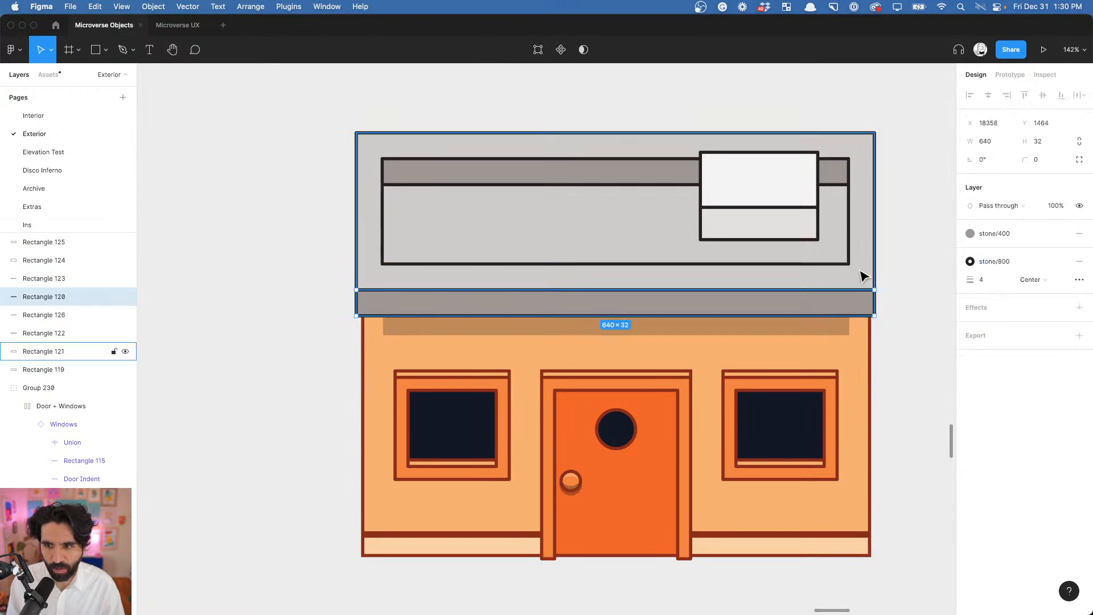
pyautogui.keyDown('shift'); pyautogui.click(862, 275); pyautogui.keyUp('shift')
pyautogui.click(908, 224)
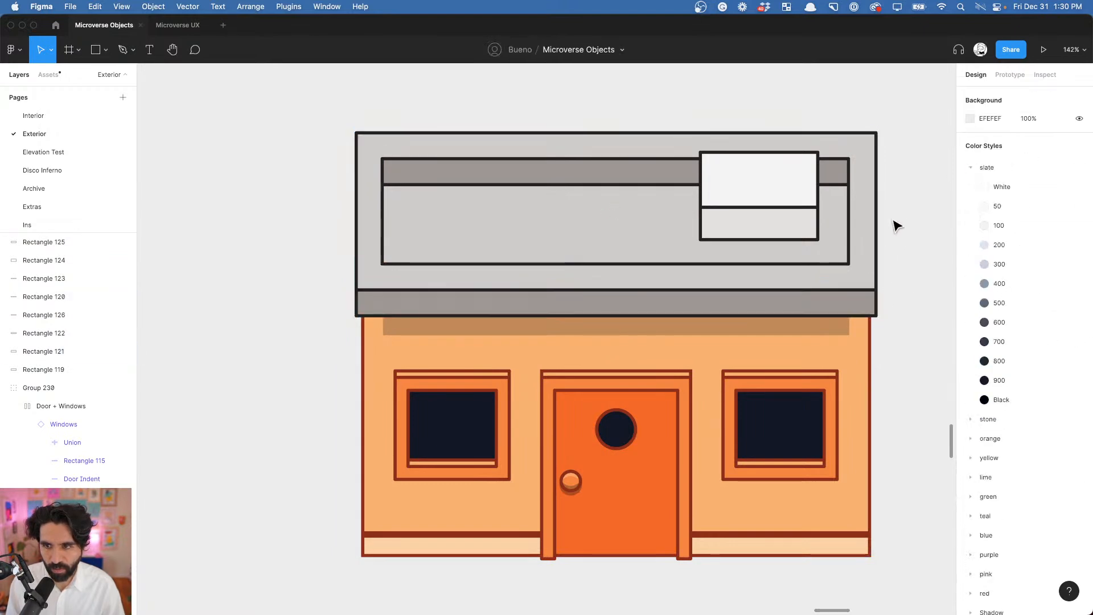
# - Select the dark inner strip and the rectangle below it and widen both to 578, extending them to the right
pyautogui.click(847, 234)
pyautogui.keyDown('shift'); pyautogui.click(846, 162); pyautogui.keyUp('shift')
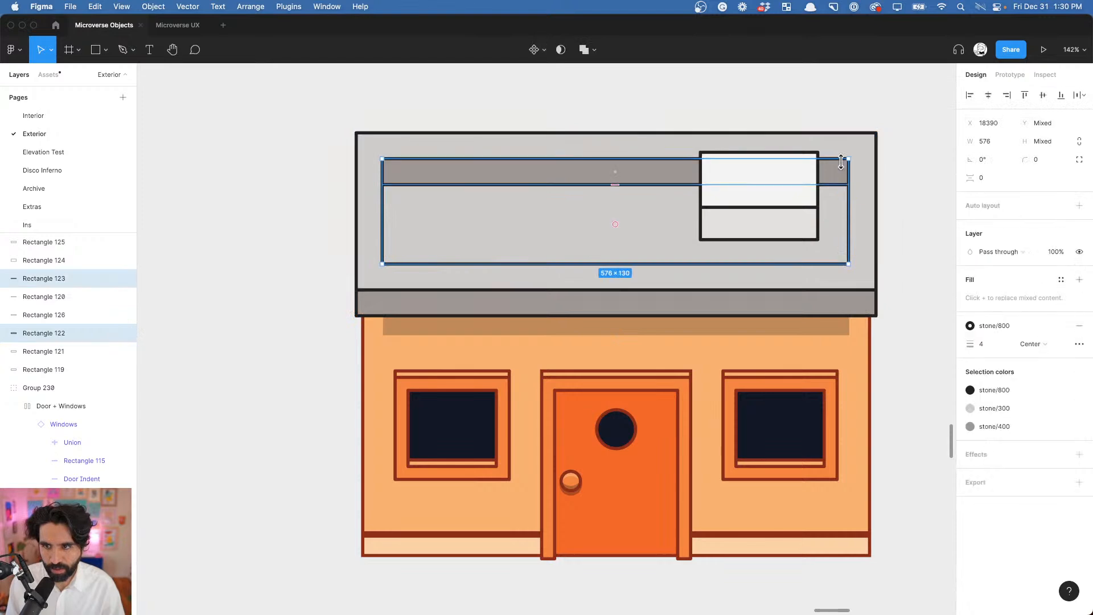
pyautogui.click(898, 205)
pyautogui.click(878, 180)
# - Group the two small boxes on the roof and move the group 16 to the right
pyautogui.click(764, 238)
pyautogui.keyDown('shift'); pyautogui.click(772, 175); pyautogui.keyUp('shift')
pyautogui.press('super+g')
pyautogui.press('alt')
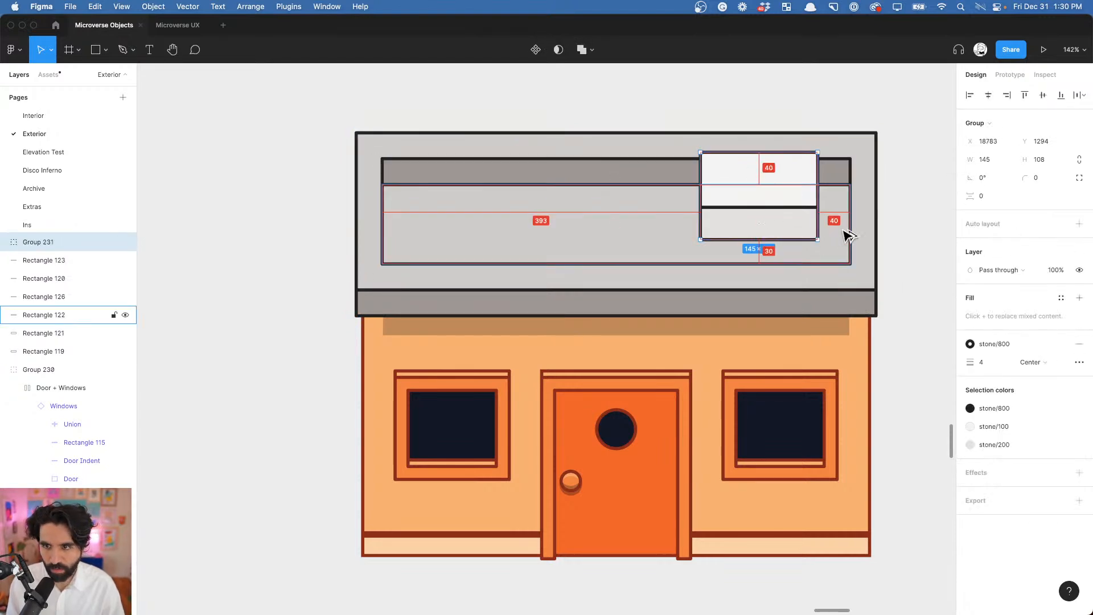
pyautogui.hotkey('shift', 'Right')
pyautogui.hotkey('shift', 'Right')
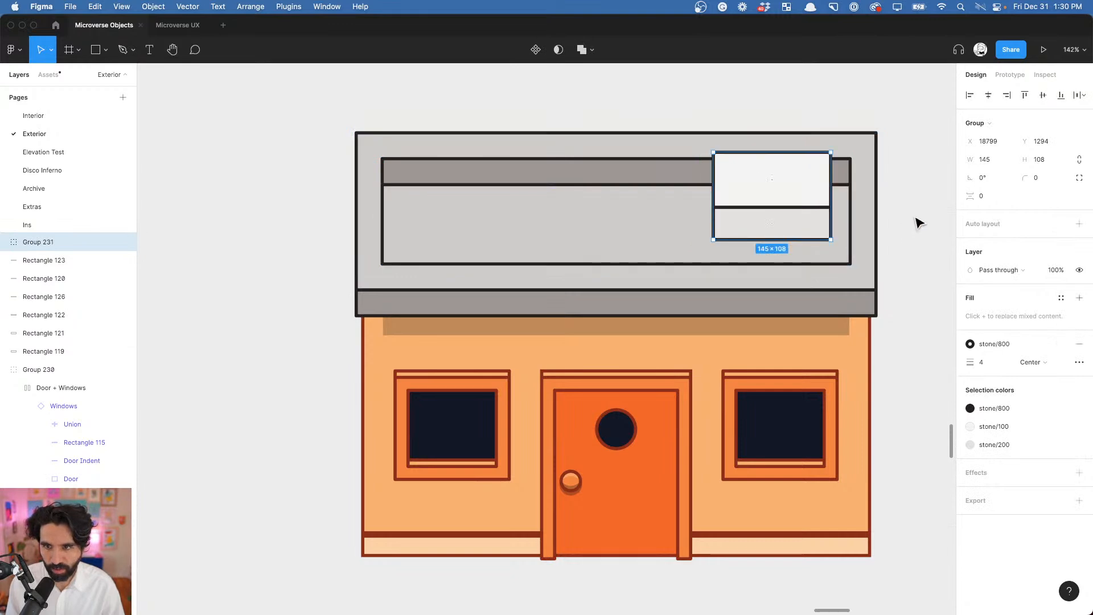
pyautogui.click(911, 243)
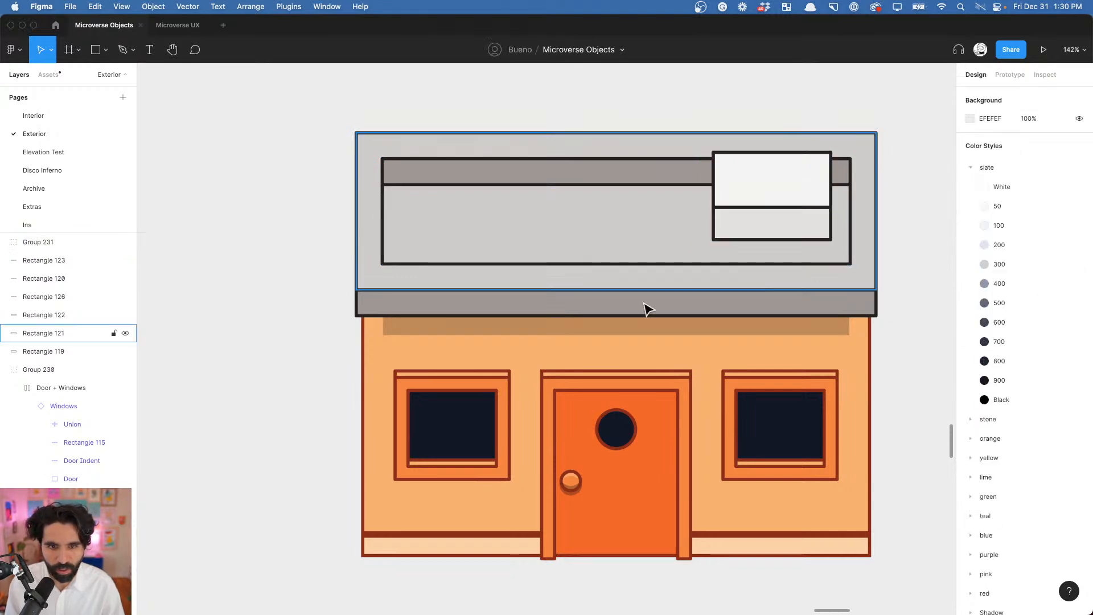
# - Move all the roof parts with the shadow up clear of the orange facade and wrap them in a frame
pyautogui.click(420, 325)
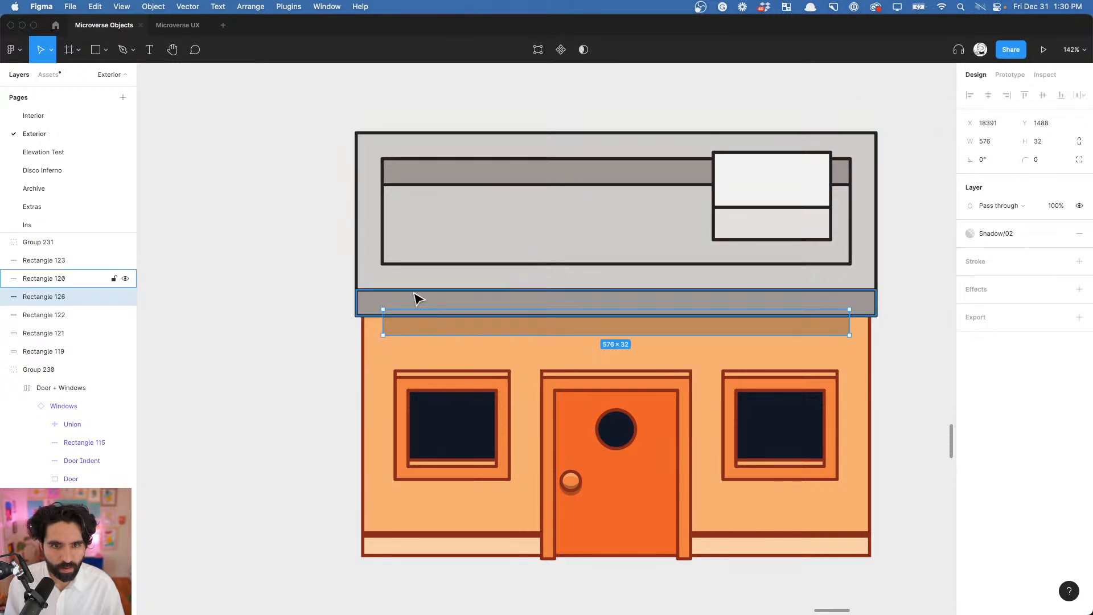
pyautogui.scroll(-5, 418, 287)
pyautogui.click(351, 194)
pyautogui.moveTo(351, 193); pyautogui.dragTo(648, 223)
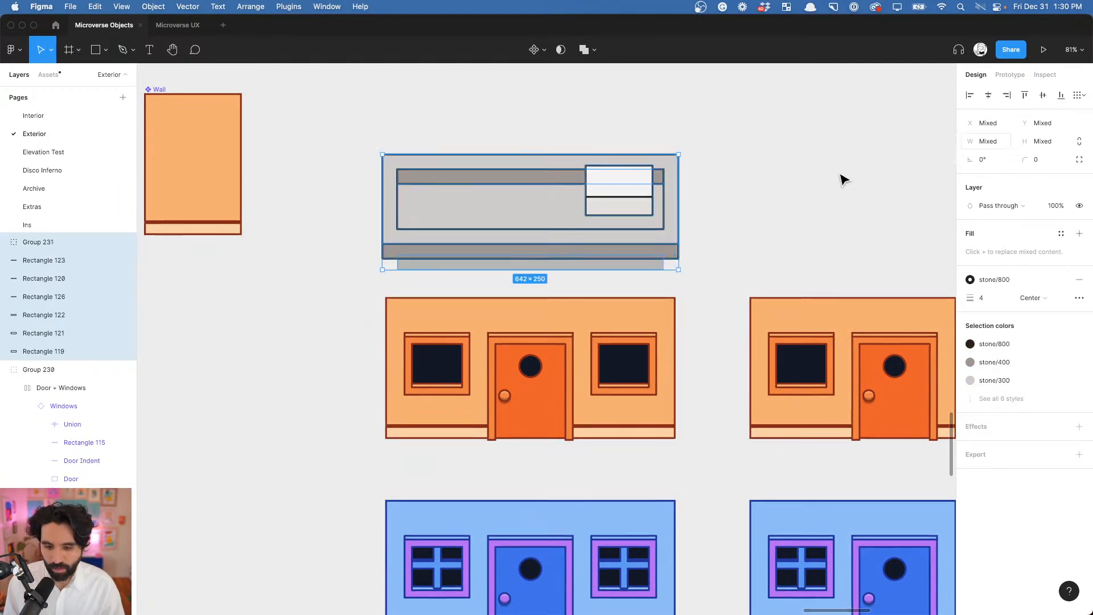
pyautogui.press('super+alt+g')
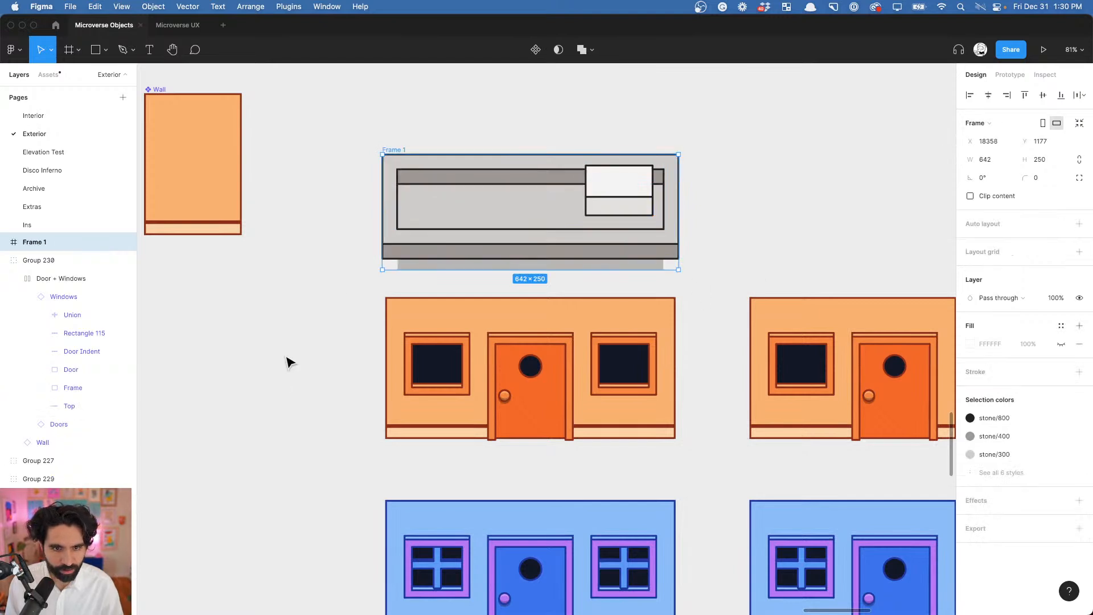
# - Shift the roof's shadow strip to X 8 within the frame and widen it to 626
pyautogui.scroll(5, 414, 283)
pyautogui.click(410, 254)
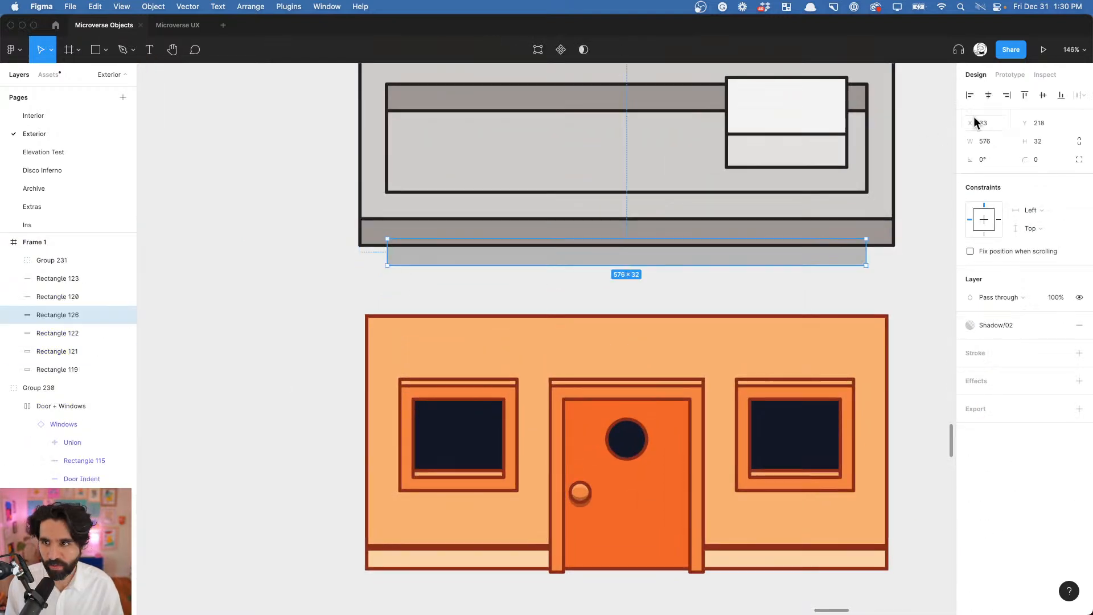
pyautogui.click(969, 95)
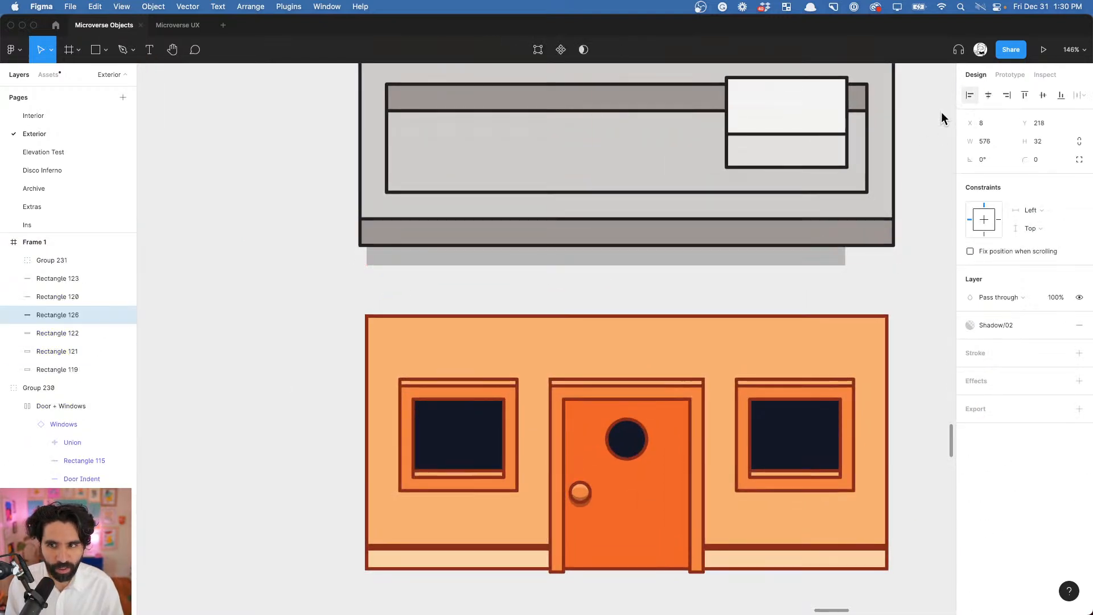
pyautogui.press('super+shift+Right')
pyautogui.press('super+shift+Right')
pyautogui.press('super+shift+Right')
pyautogui.press('super+shift+Right')
pyautogui.press('super+shift+Right')
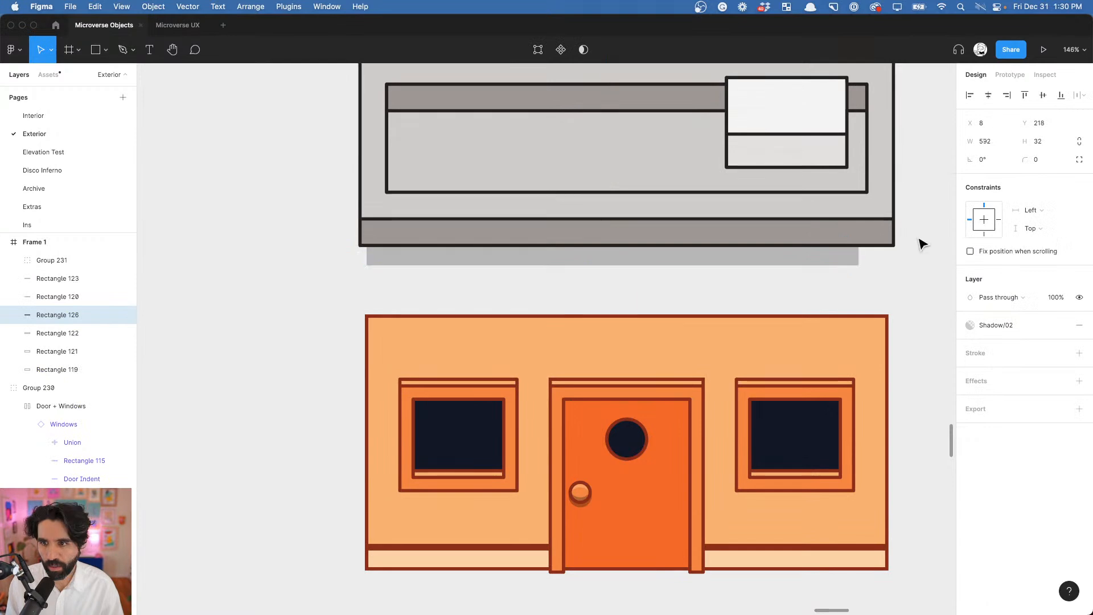
pyautogui.press('alt')
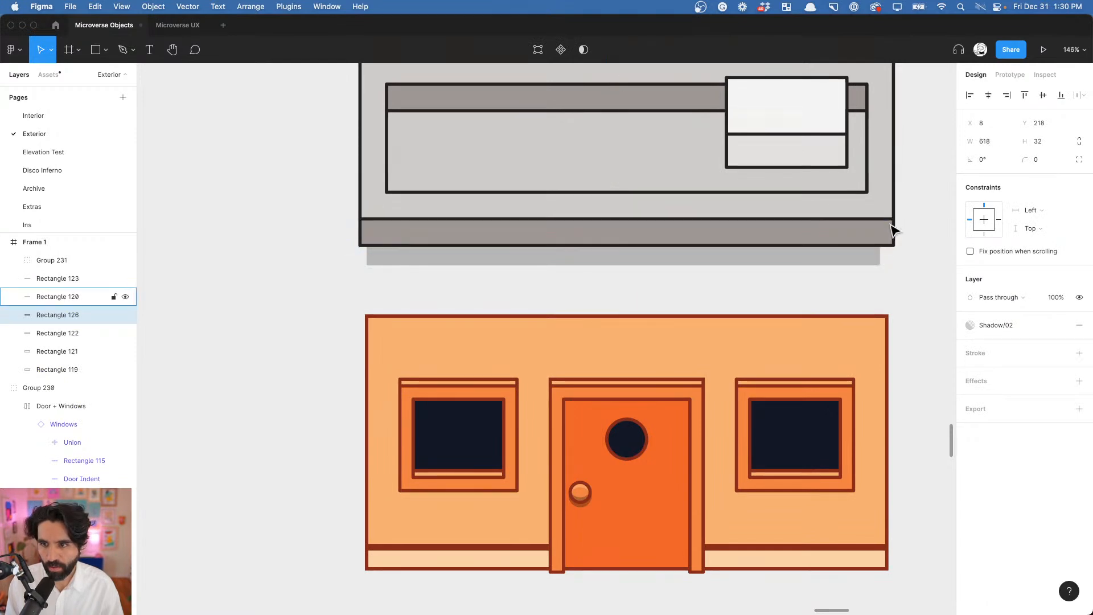
pyautogui.press('super+shift+Right')
pyautogui.click(936, 194)
pyautogui.scroll(-5, 932, 190)
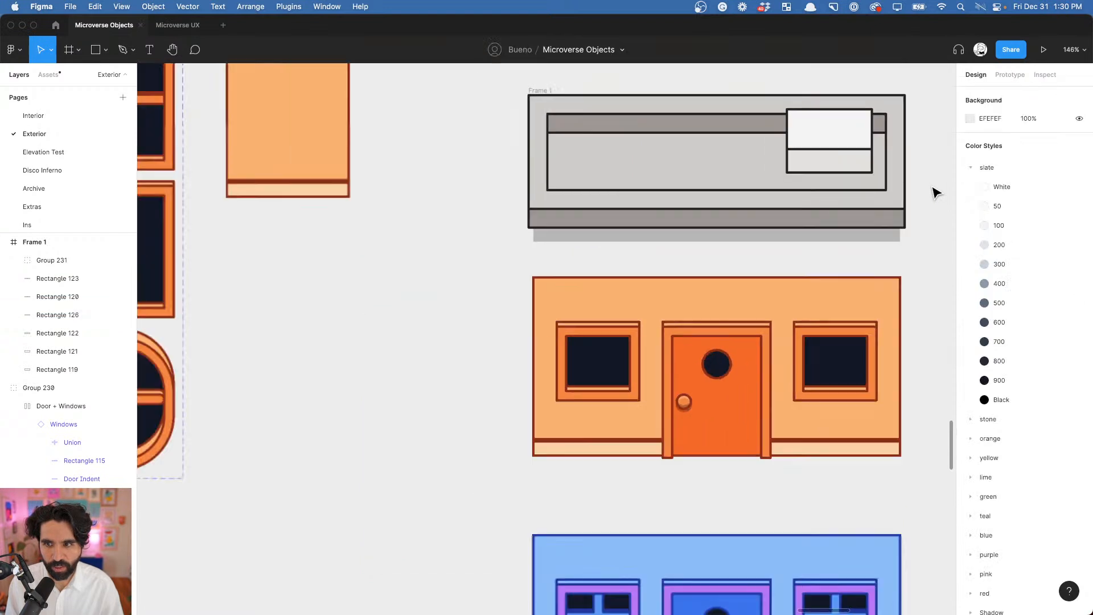
pyautogui.scroll(2, 855, 186)
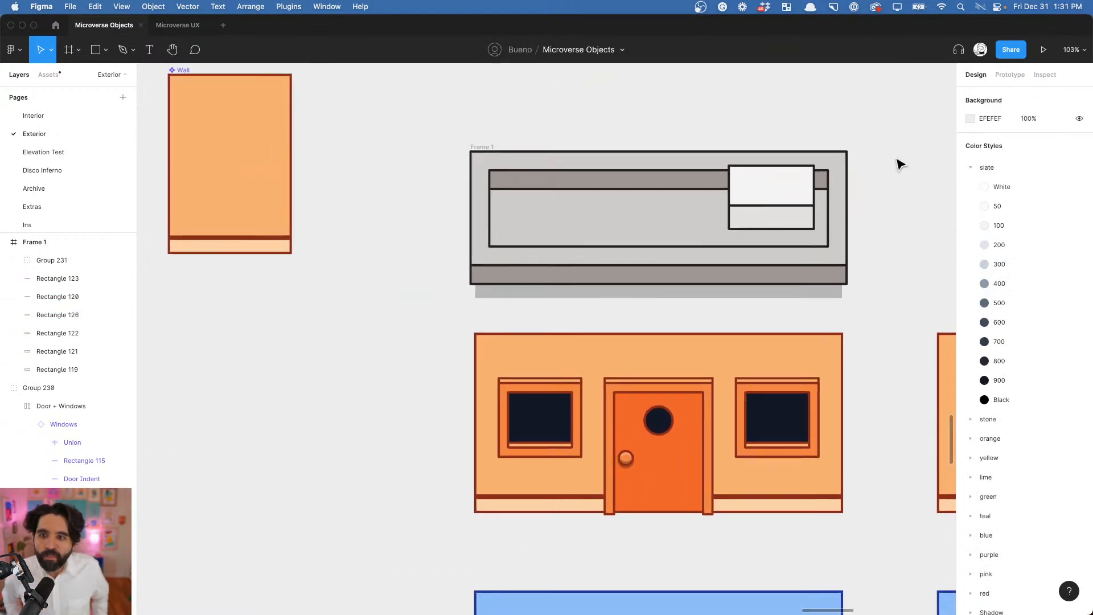
# - Draw a 42 × 42 circle inside the upper white box on the roof and nudge it to about X 457, Y 35
pyautogui.scroll(4, 805, 207)
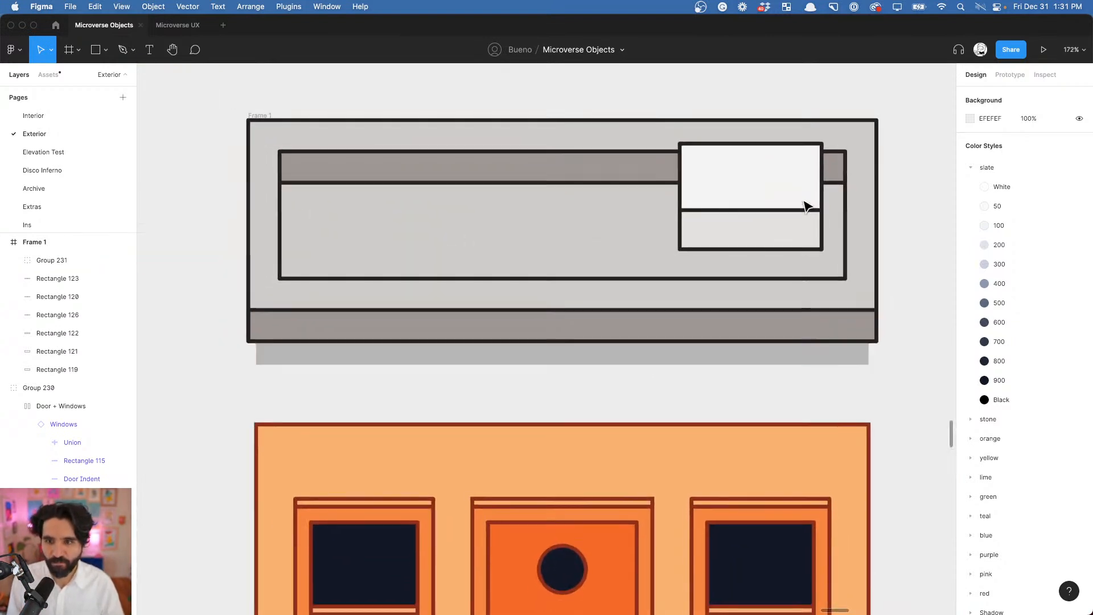
pyautogui.click(804, 202)
pyautogui.scroll(2, 746, 174)
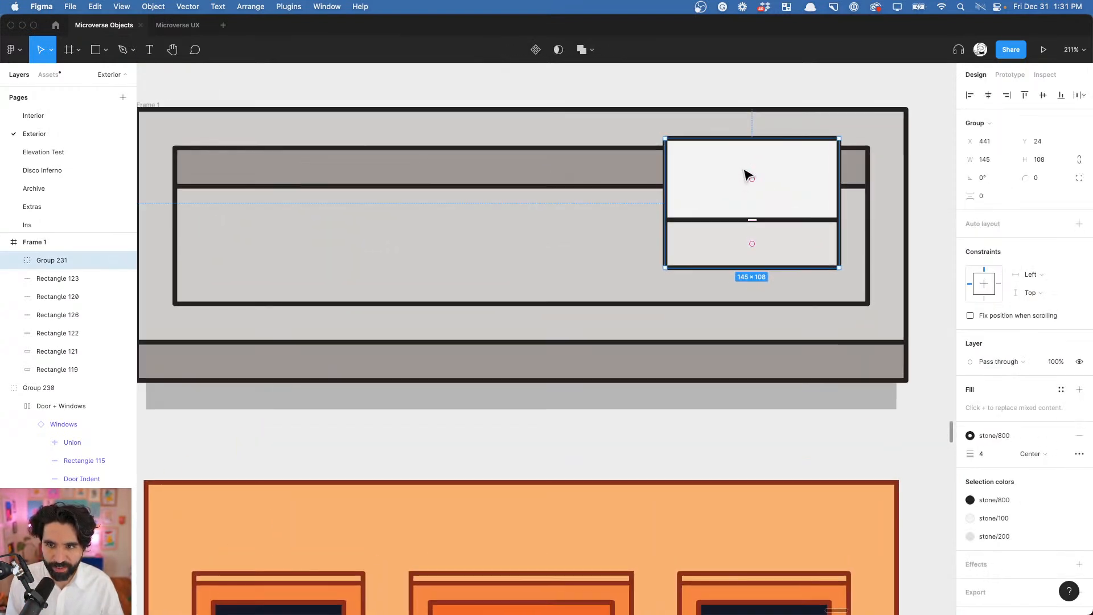
pyautogui.press('o')
pyautogui.moveTo(703, 172)
pyautogui.mouseDown()
pyautogui.moveTo(721, 151)
pyautogui.moveTo(738, 158)
pyautogui.mouseUp()
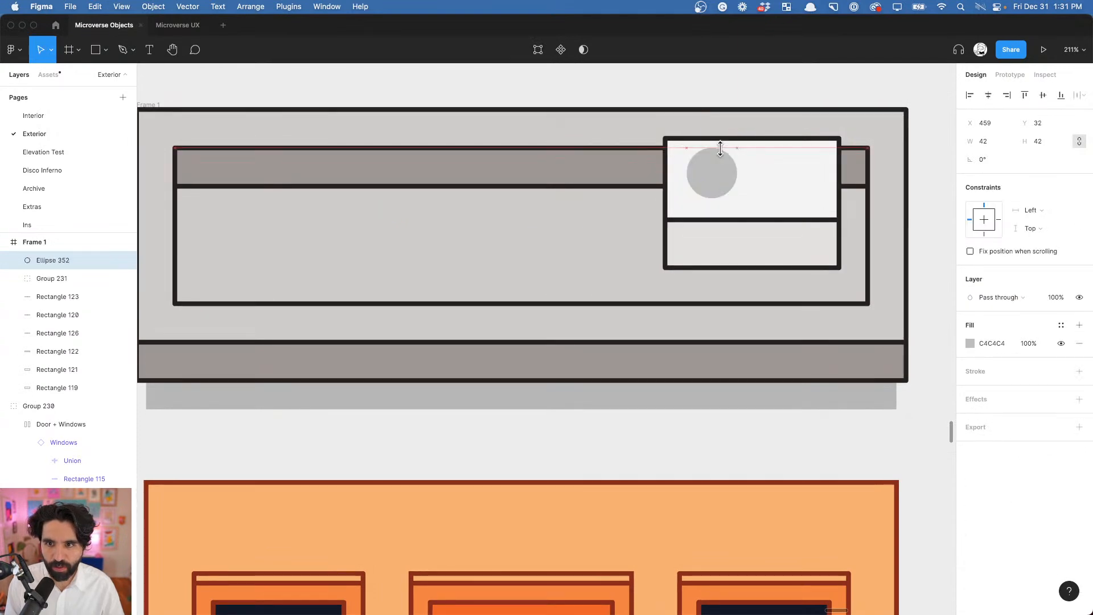
pyautogui.press('alt')
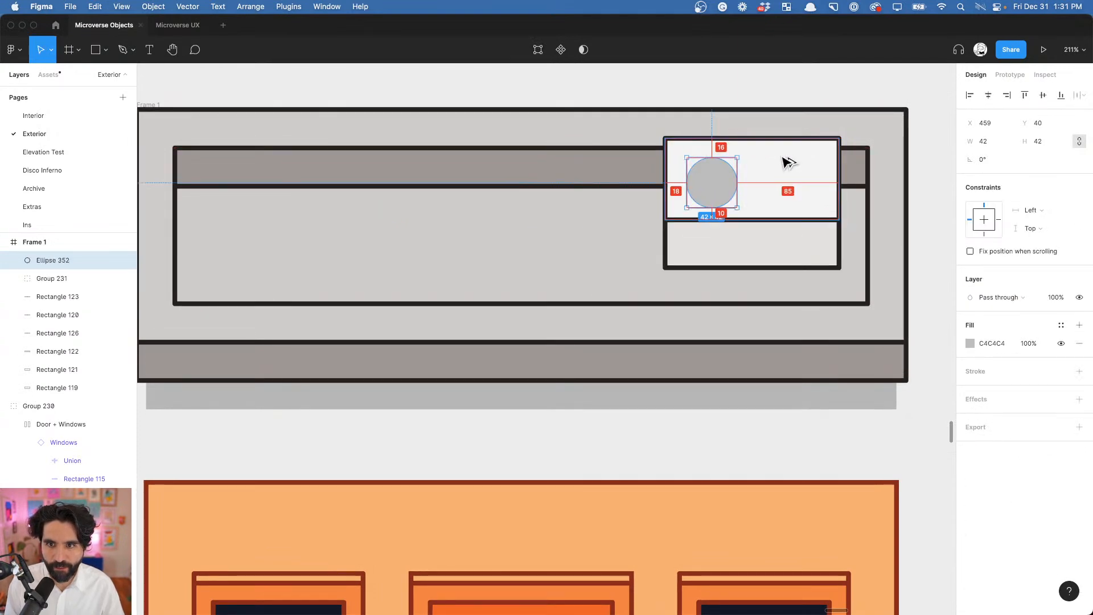
pyautogui.press('Left')
pyautogui.press('Left')
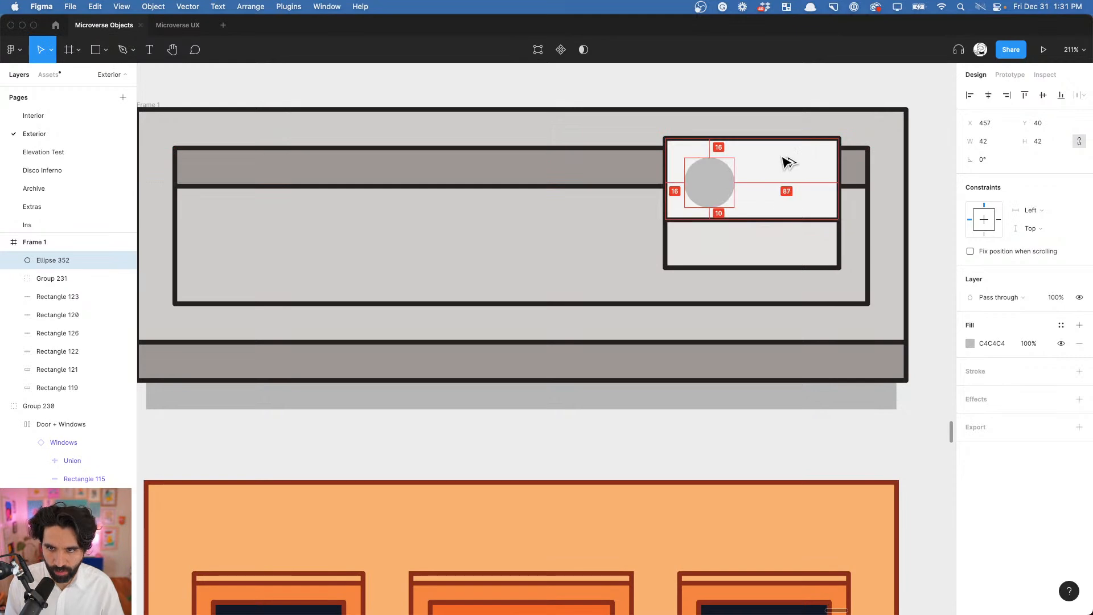
pyautogui.press('Up')
pyautogui.press('Up')
pyautogui.press('Up')
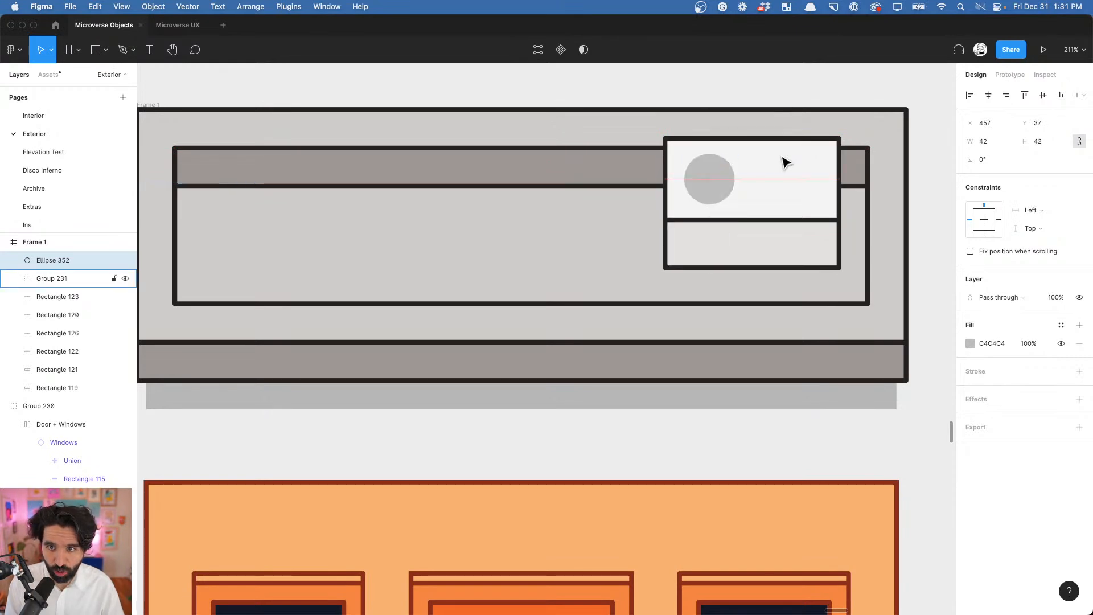
# - Copy the lower box's stone/200 fill and 4 px stone/800 stroke onto the circle
pyautogui.keyDown('super'); pyautogui.click(780, 187); pyautogui.keyUp('super')
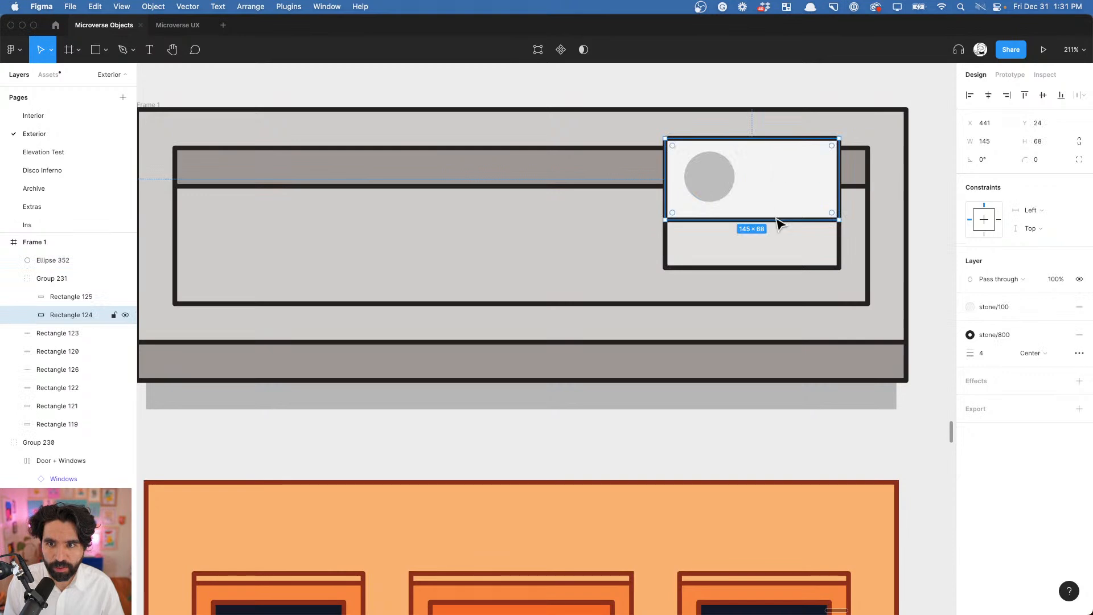
pyautogui.click(767, 258)
pyautogui.click(719, 184)
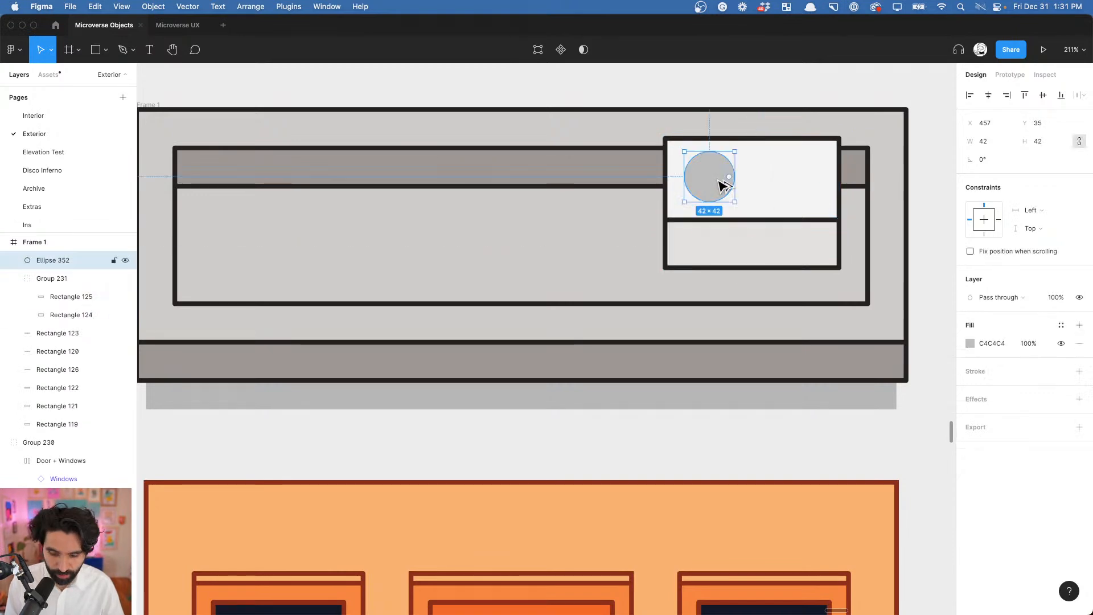
# - Nudge the circle to X 453, Y 36, so it sits 12 from the upper box's top and left edges
pyautogui.press('alt')
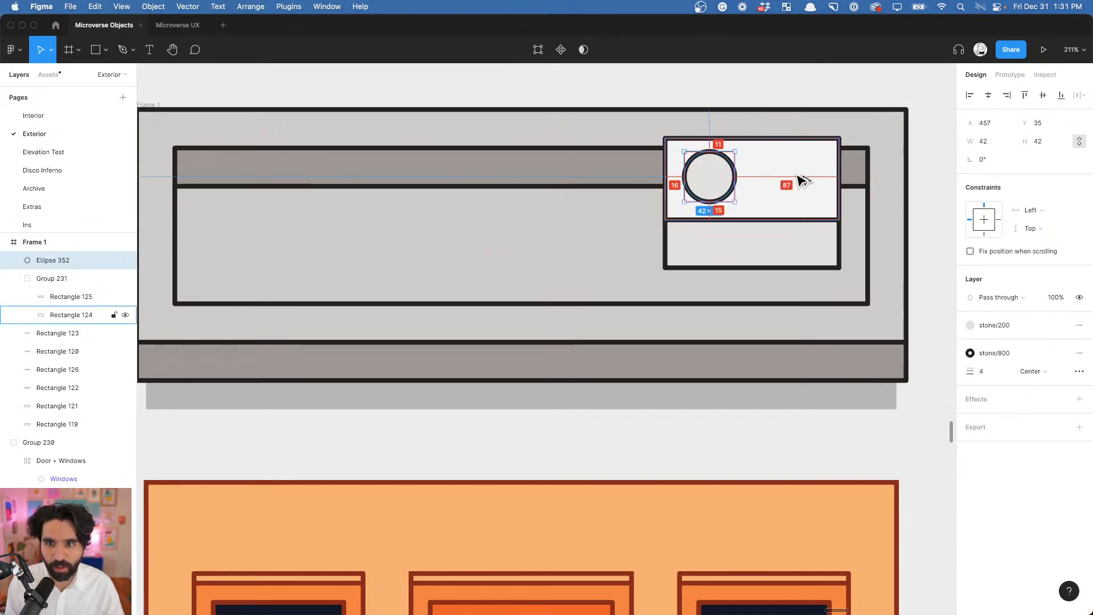
pyautogui.press('Left')
pyautogui.press('Left')
pyautogui.press('Left')
pyautogui.press('Down')
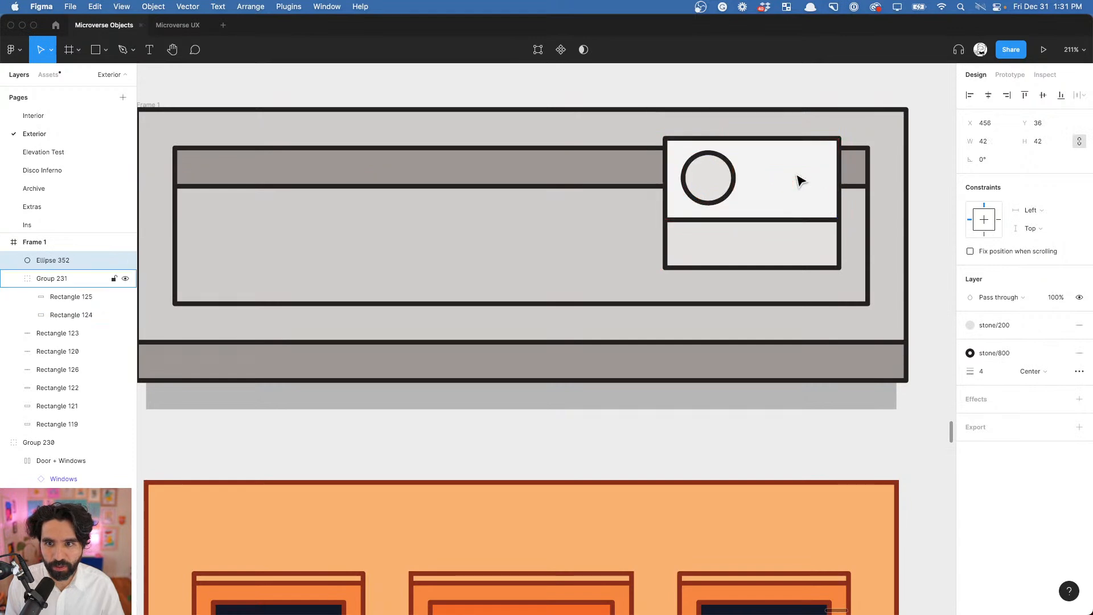
pyautogui.press('Left')
pyautogui.press('alt')
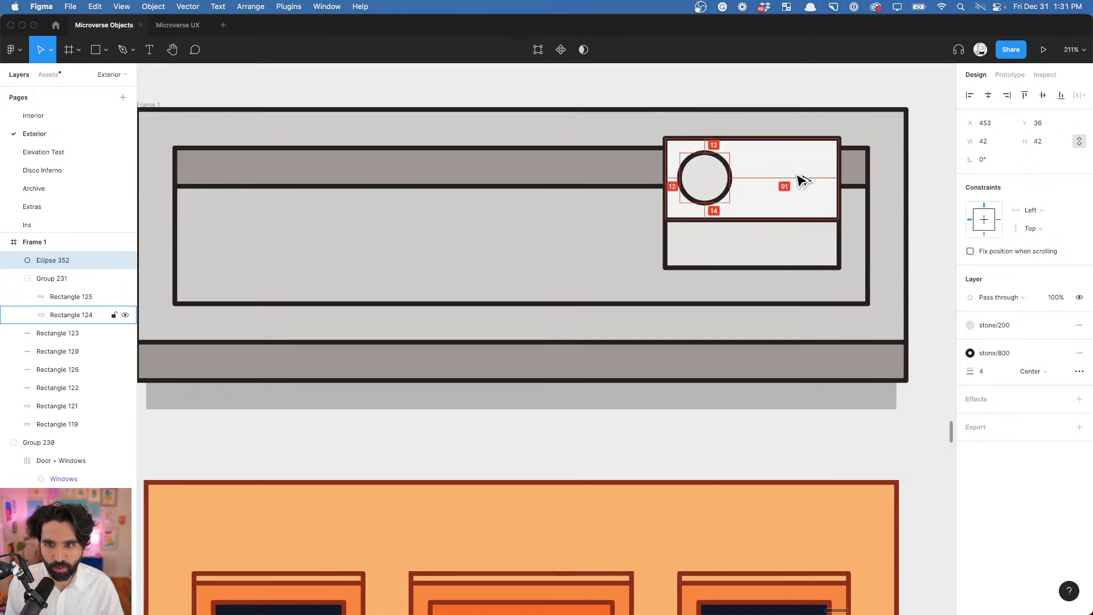
# - Enlarge the circle to 44 × 44 and keep its proportions locked
pyautogui.press('super+Down')
pyautogui.press('super+Down')
pyautogui.press('alt')
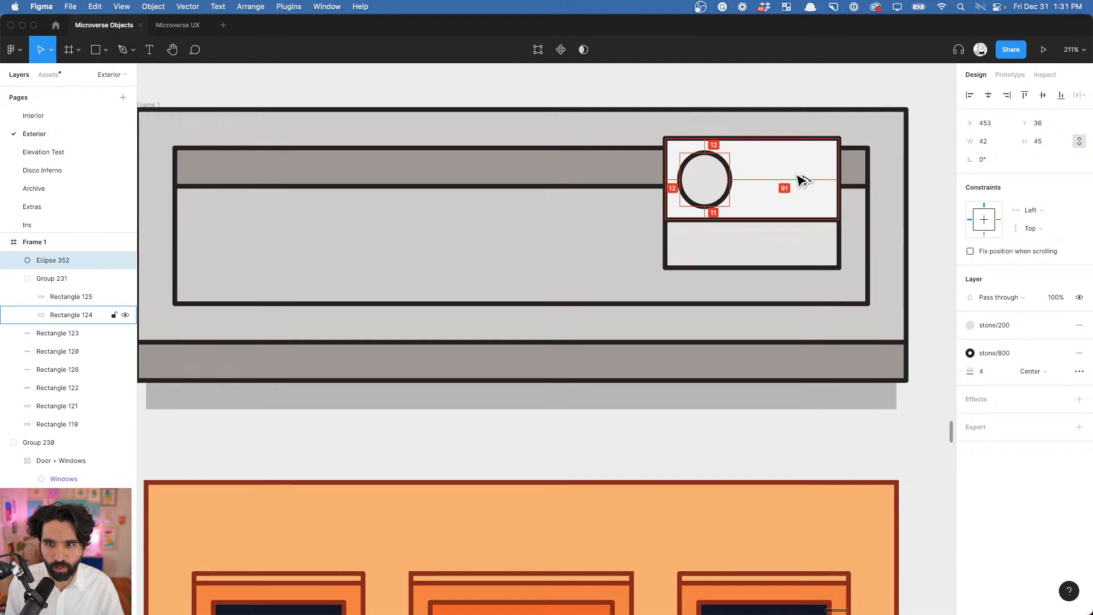
pyautogui.press('alt')
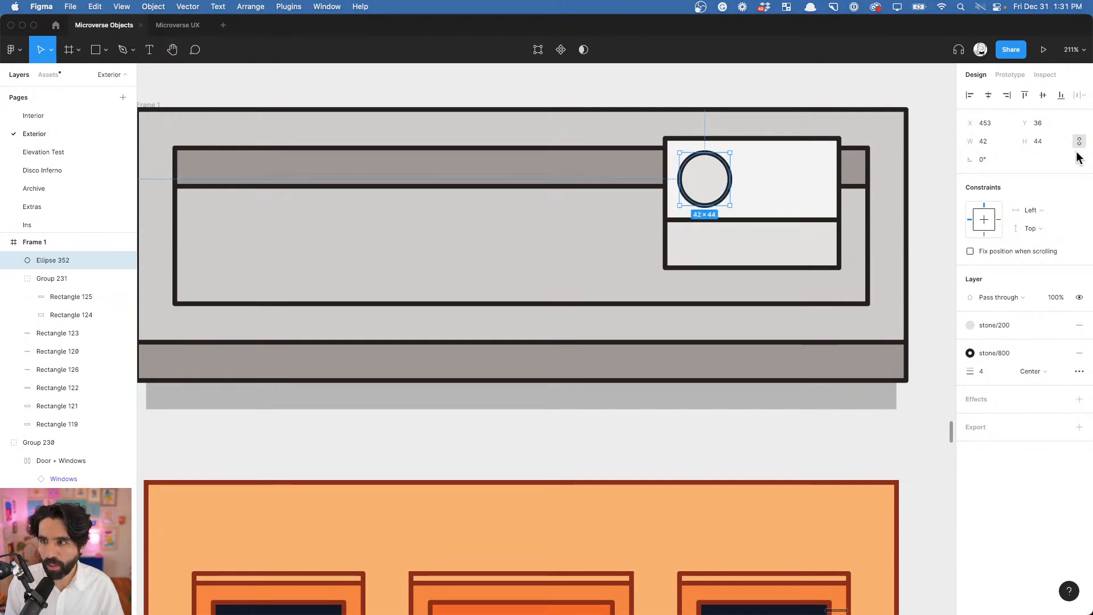
pyautogui.click(1002, 146)
pyautogui.write('44')
pyautogui.press('Return')
pyautogui.click(1080, 142)
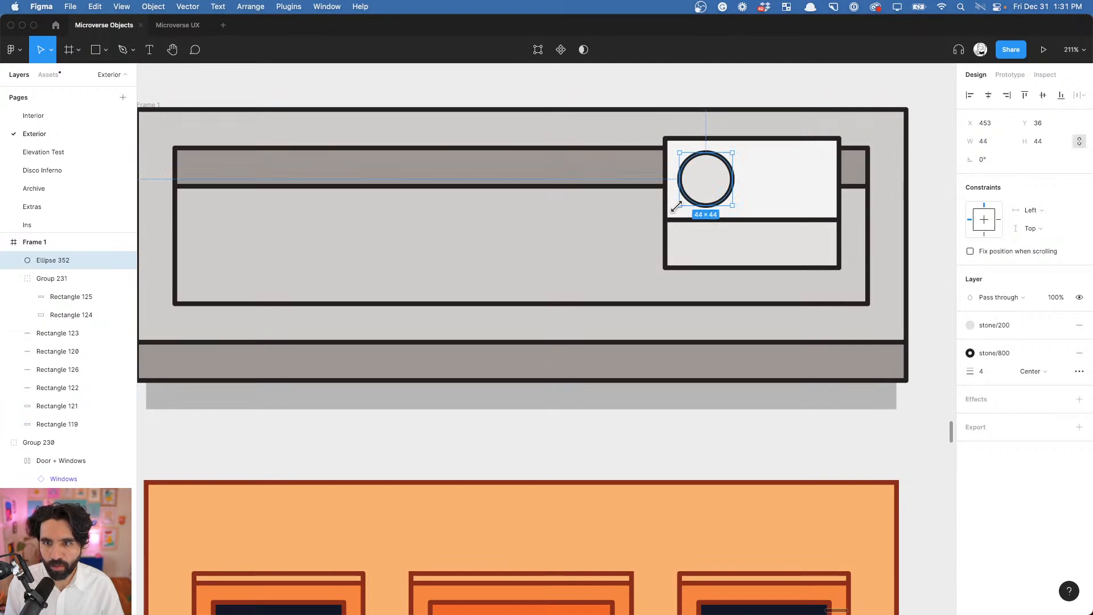
pyautogui.scroll(-5, 729, 172)
pyautogui.scroll(4, 804, 174)
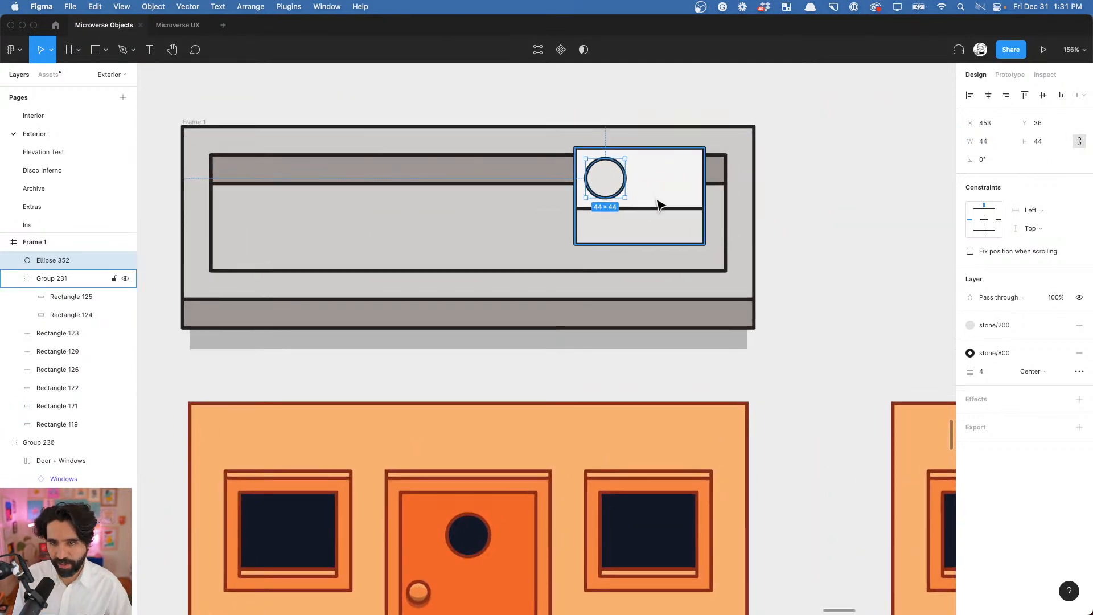
# - Combine the circle and the two small boxes into one group and name it AC
pyautogui.click(661, 228)
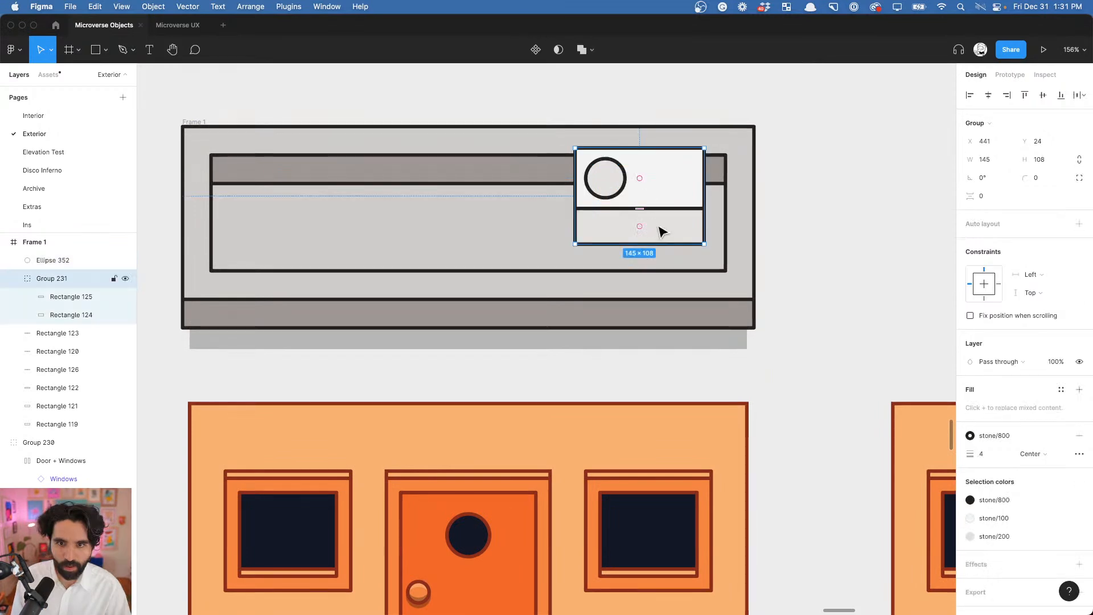
pyautogui.click(605, 181)
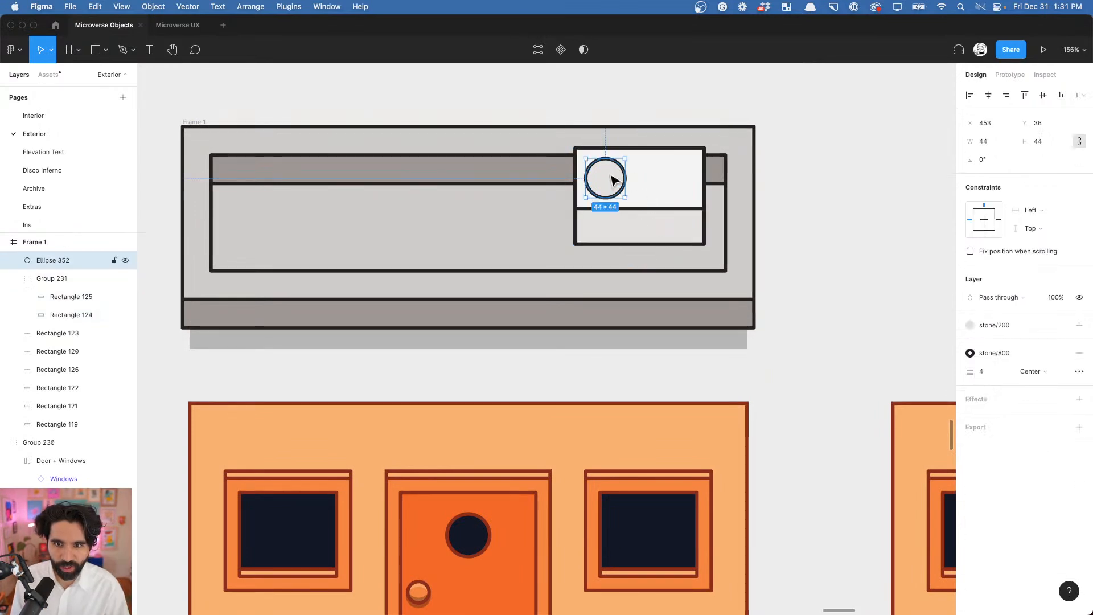
pyautogui.keyDown('shift'); pyautogui.keyDown('super'); pyautogui.click(649, 197); pyautogui.keyUp('super'); pyautogui.keyUp('shift')
pyautogui.keyDown('shift'); pyautogui.keyDown('super'); pyautogui.click(646, 233); pyautogui.keyUp('super'); pyautogui.keyUp('shift')
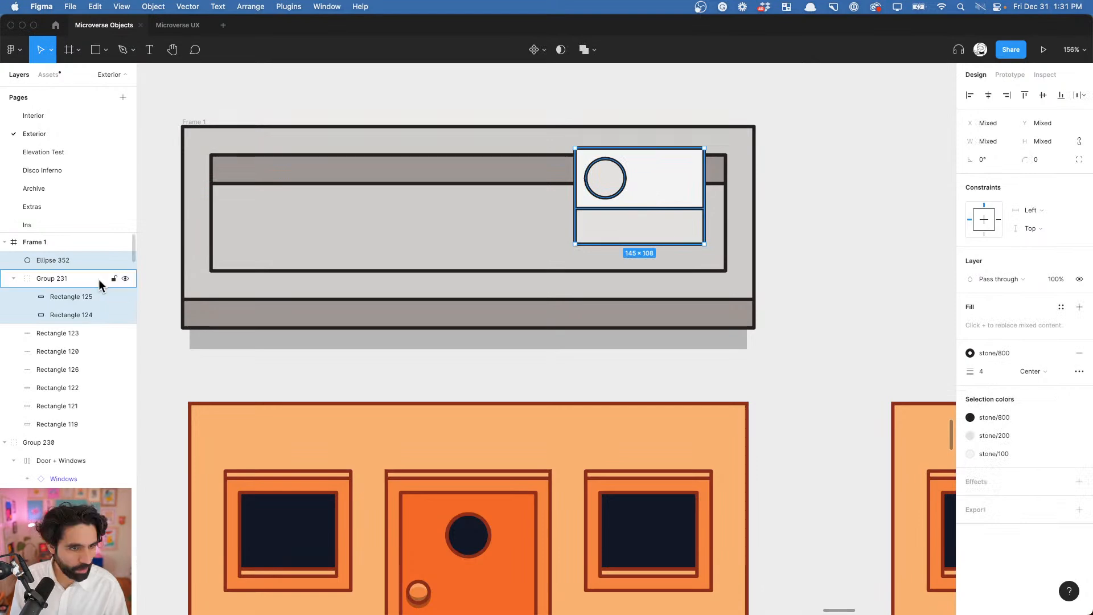
pyautogui.moveTo(77, 284); pyautogui.dragTo(63, 262)
pyautogui.doubleClick(61, 261)
pyautogui.write('AC')
pyautogui.press('Return')
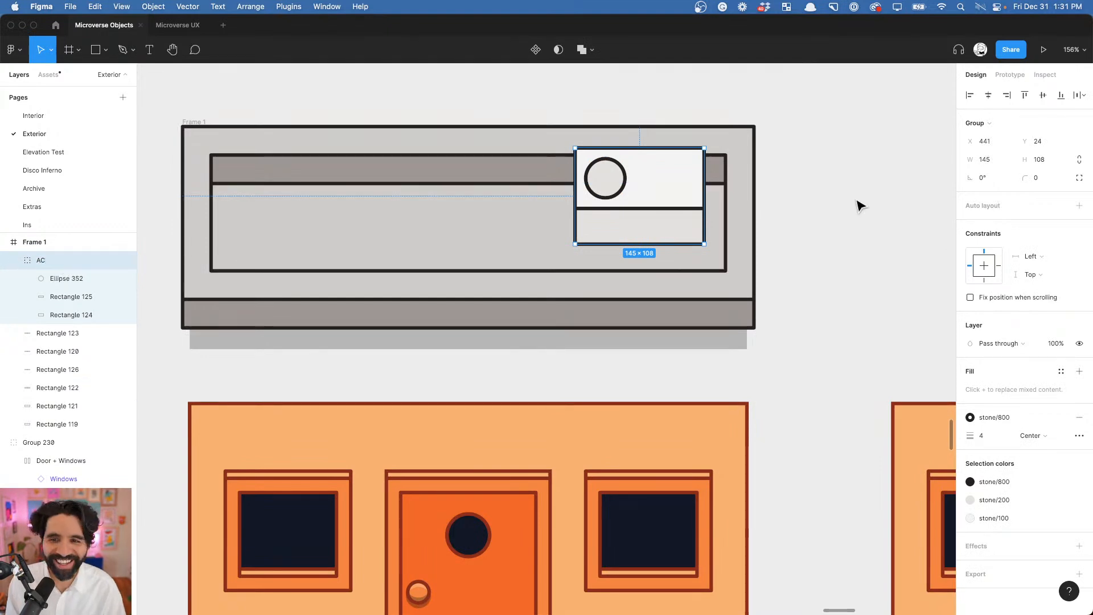
pyautogui.keyDown('ctrl'); pyautogui.scroll(-5, 858, 205); pyautogui.keyUp('ctrl')
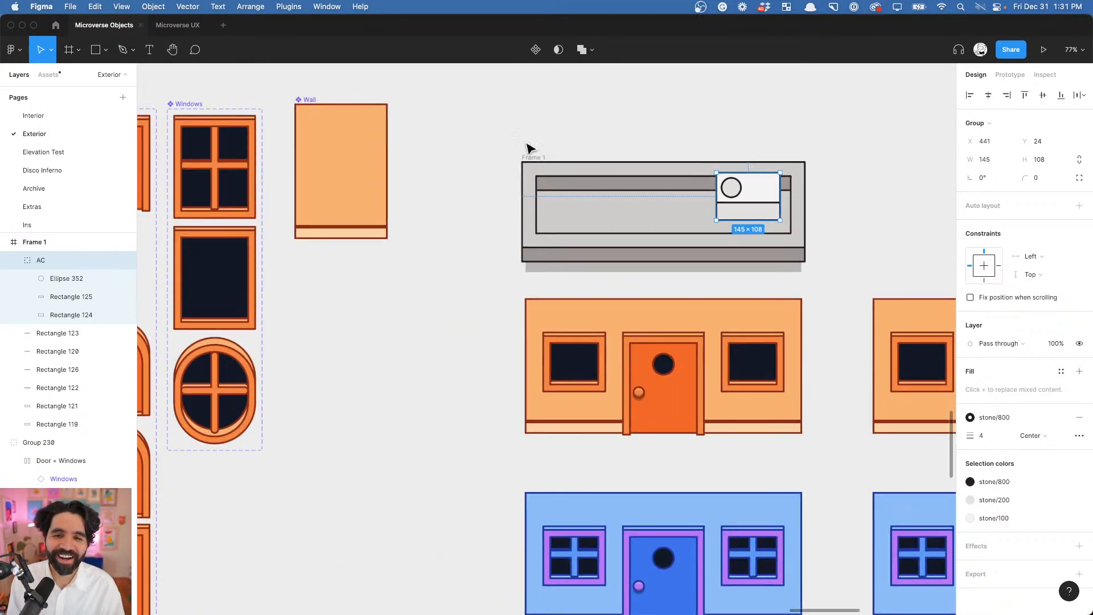
pyautogui.moveTo(536, 161)
pyautogui.mouseDown()
pyautogui.moveTo(595, 141)
pyautogui.moveTo(514, 195)
pyautogui.moveTo(529, 161)
pyautogui.mouseUp()
pyautogui.press('super+z')
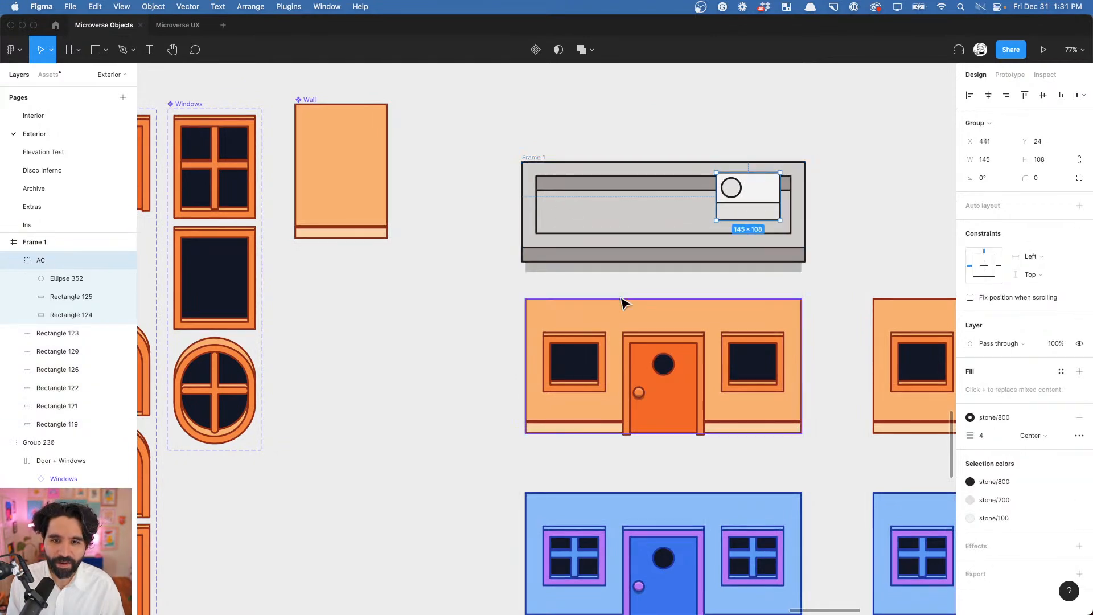
# - Shorten the roof frame to a height of 226 so the shadow strip hangs below its bottom edge
pyautogui.keyDown('ctrl'); pyautogui.scroll(5, 624, 302); pyautogui.keyUp('ctrl')
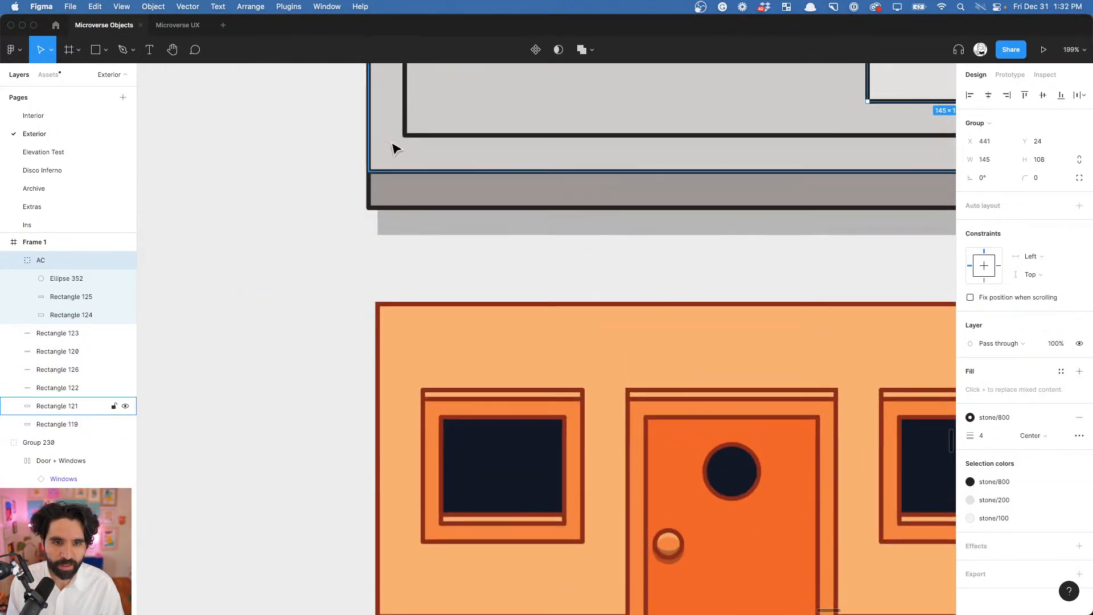
pyautogui.keyDown('ctrl'); pyautogui.scroll(-3, 390, 142); pyautogui.keyUp('ctrl')
pyautogui.click(378, 94)
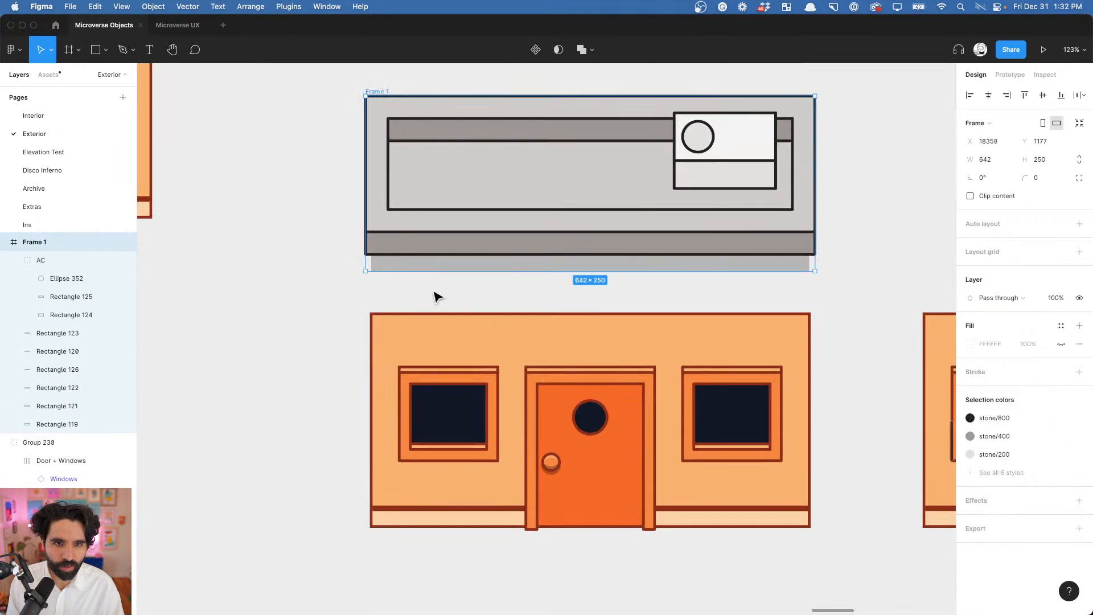
pyautogui.moveTo(429, 271); pyautogui.dragTo(430, 255)
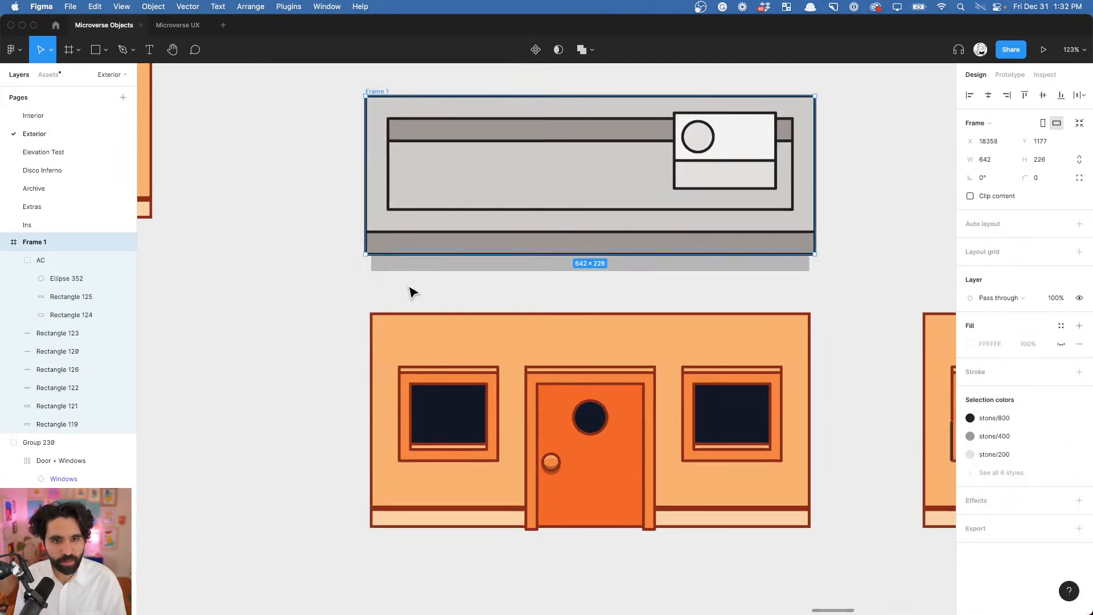
# - Rename the strip beneath the roof as Shadow
pyautogui.click(415, 271)
pyautogui.press('super+r')
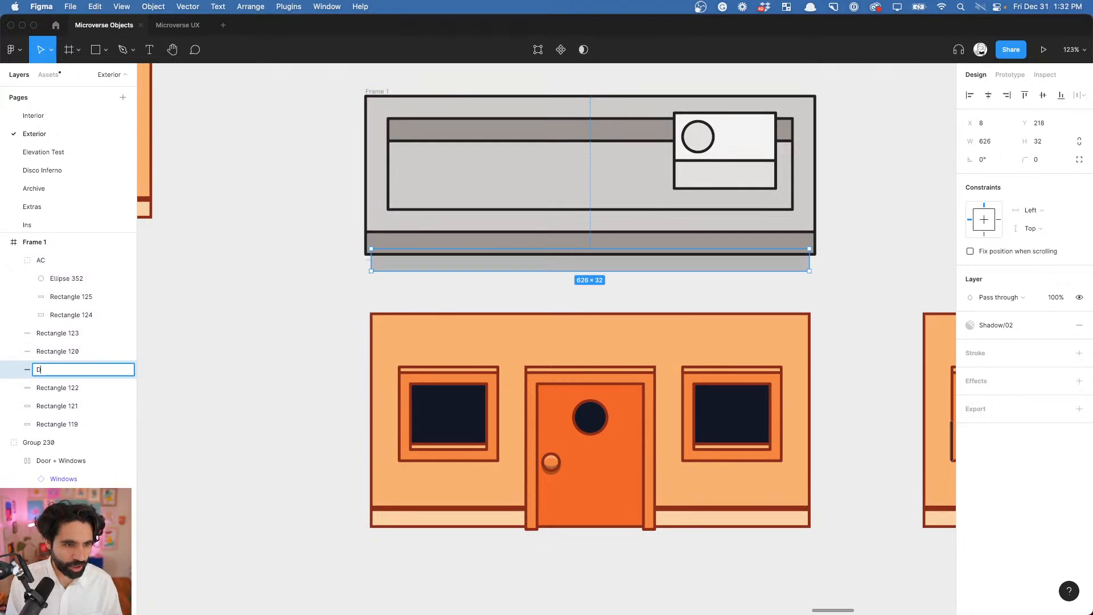
pyautogui.press('Return')
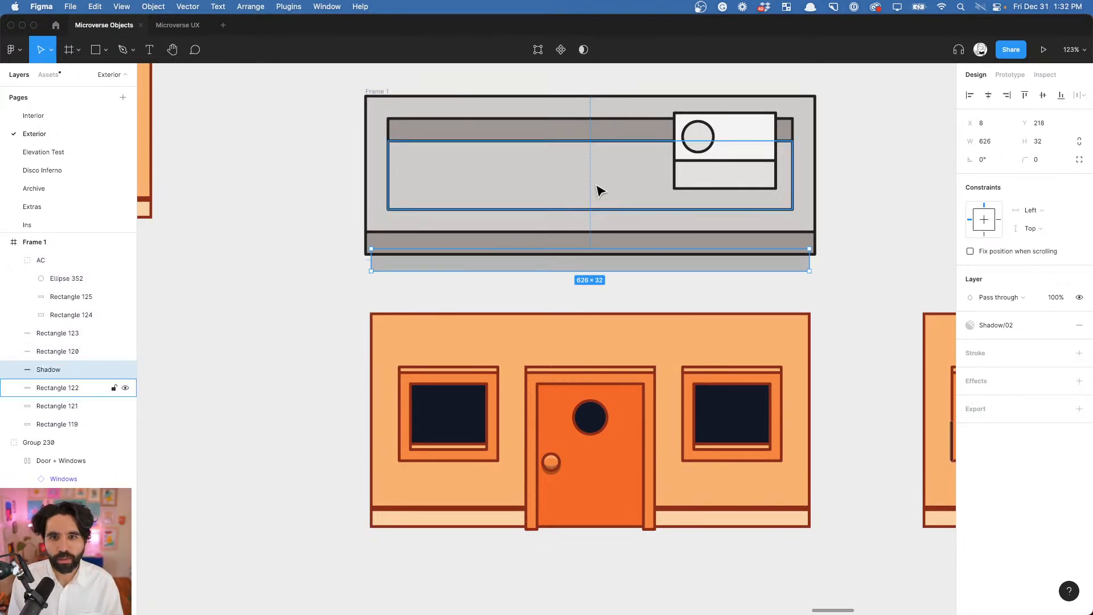
# - Rename the frame that holds the roof drawing as Roof
pyautogui.click(740, 154)
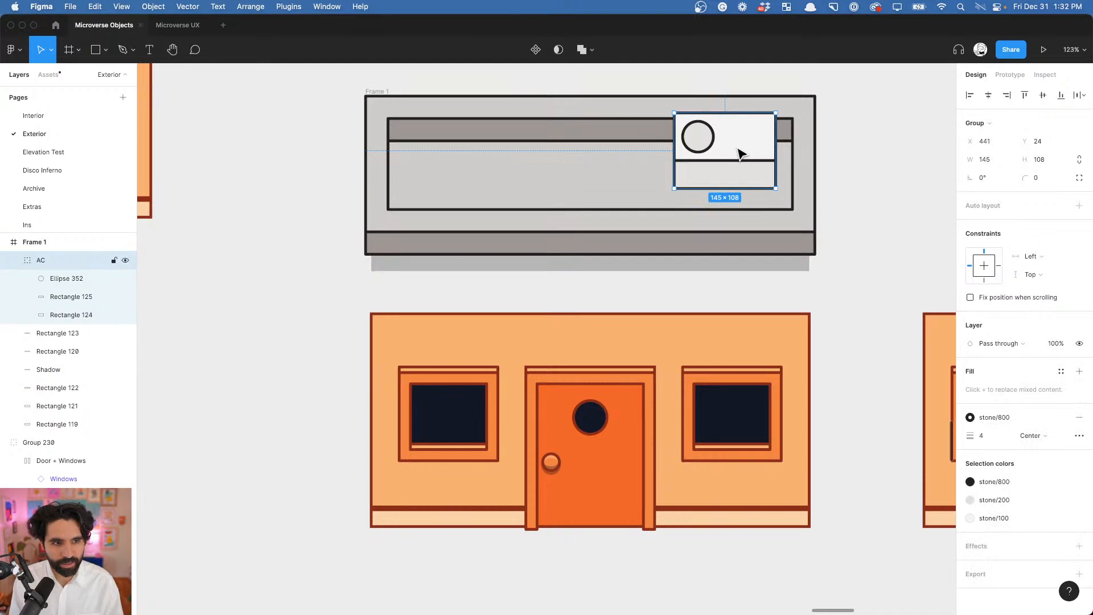
pyautogui.scroll(2, 740, 154)
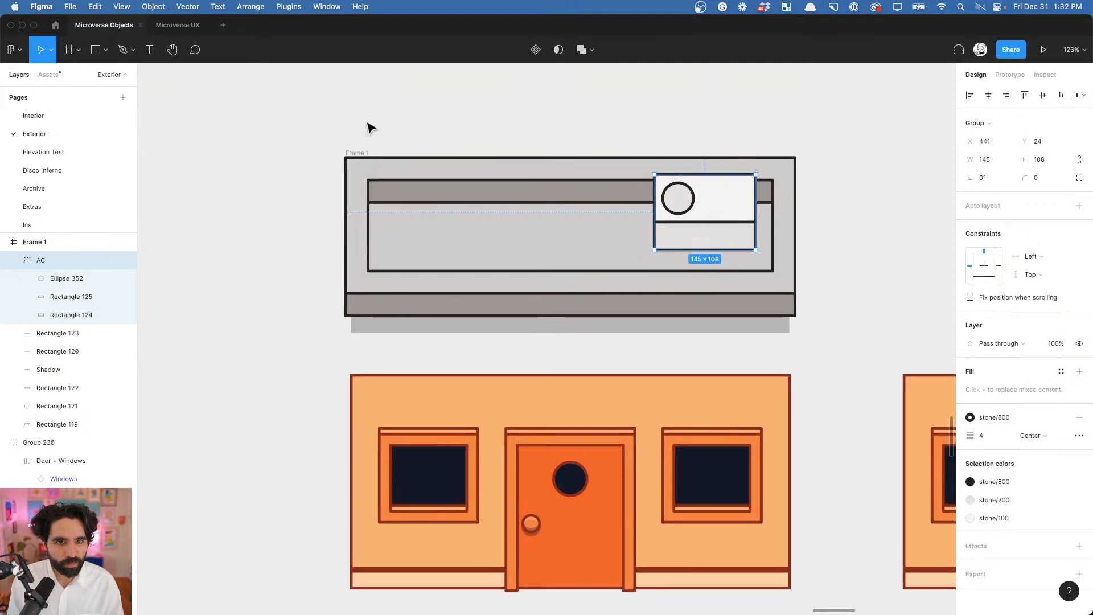
pyautogui.doubleClick(364, 155)
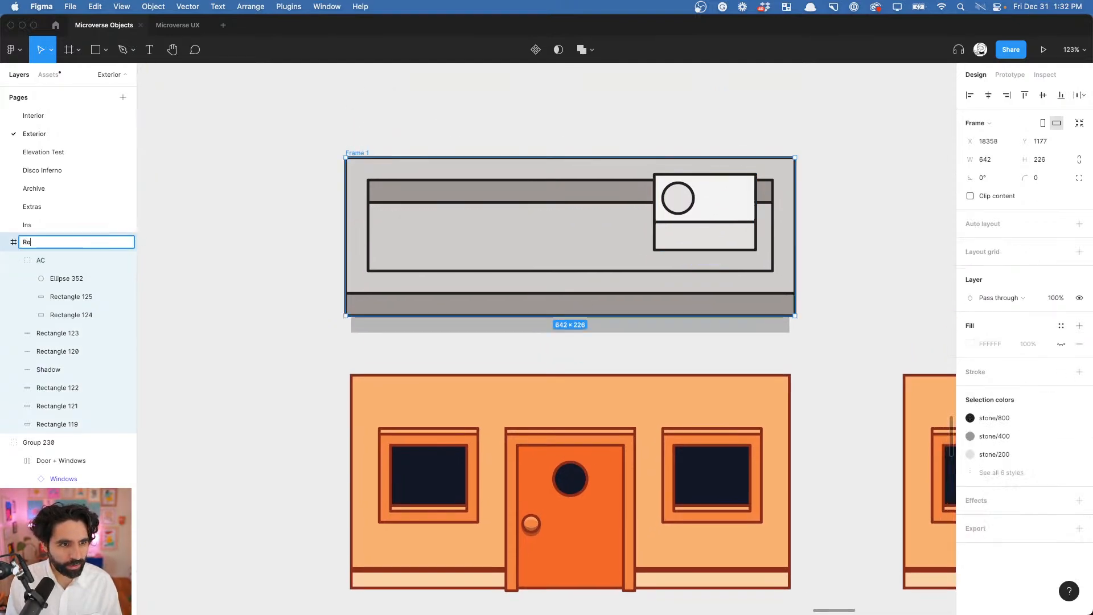
pyautogui.press('Return')
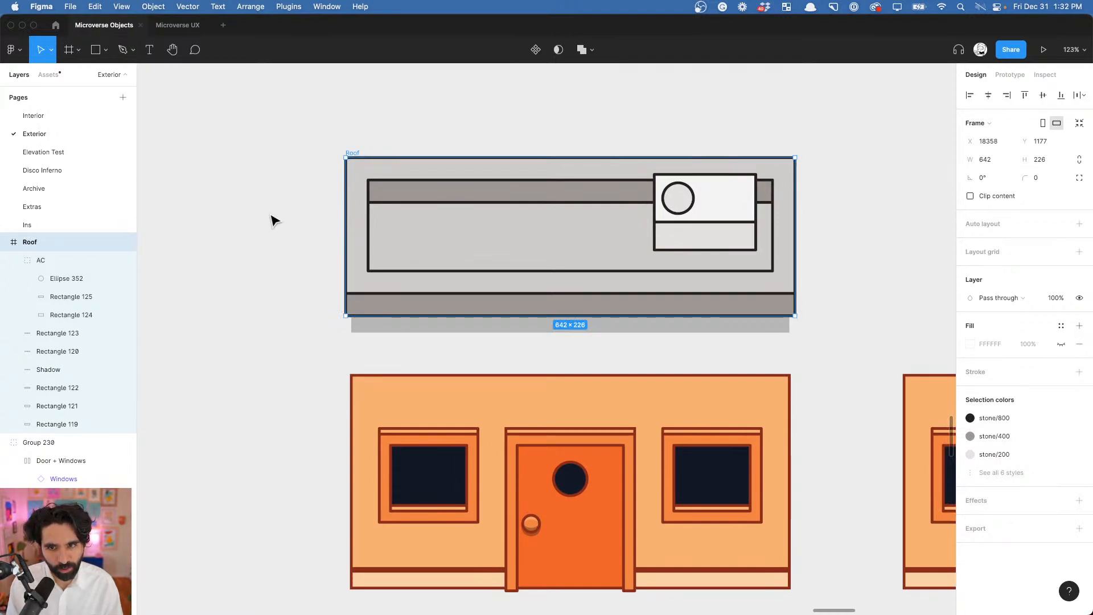
pyautogui.click(854, 203)
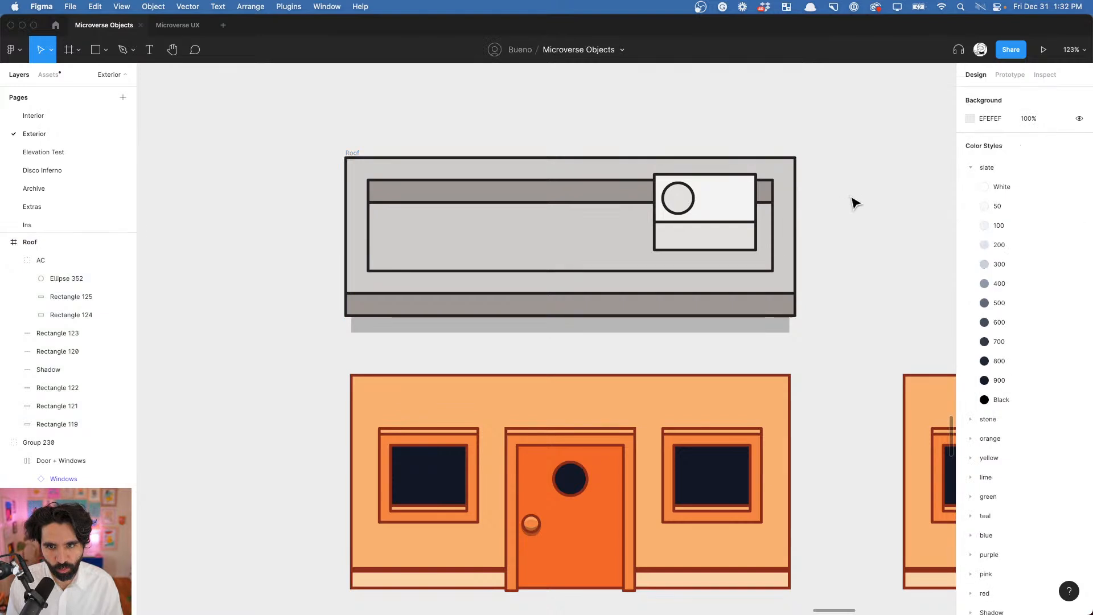
pyautogui.scroll(5, 721, 240)
pyautogui.click(681, 254)
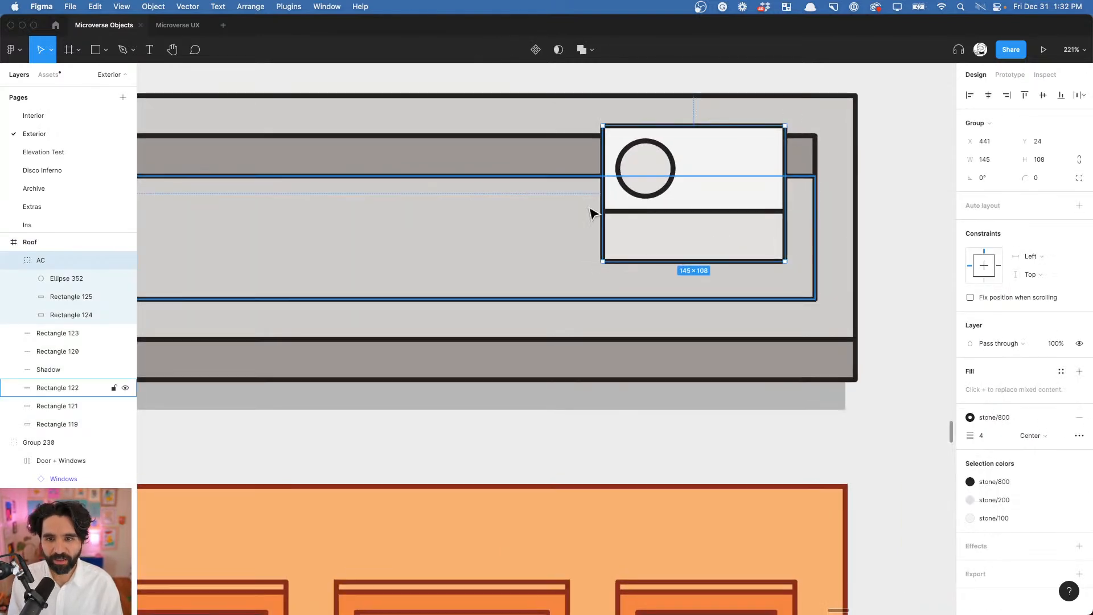
pyautogui.scroll(-4, 739, 291)
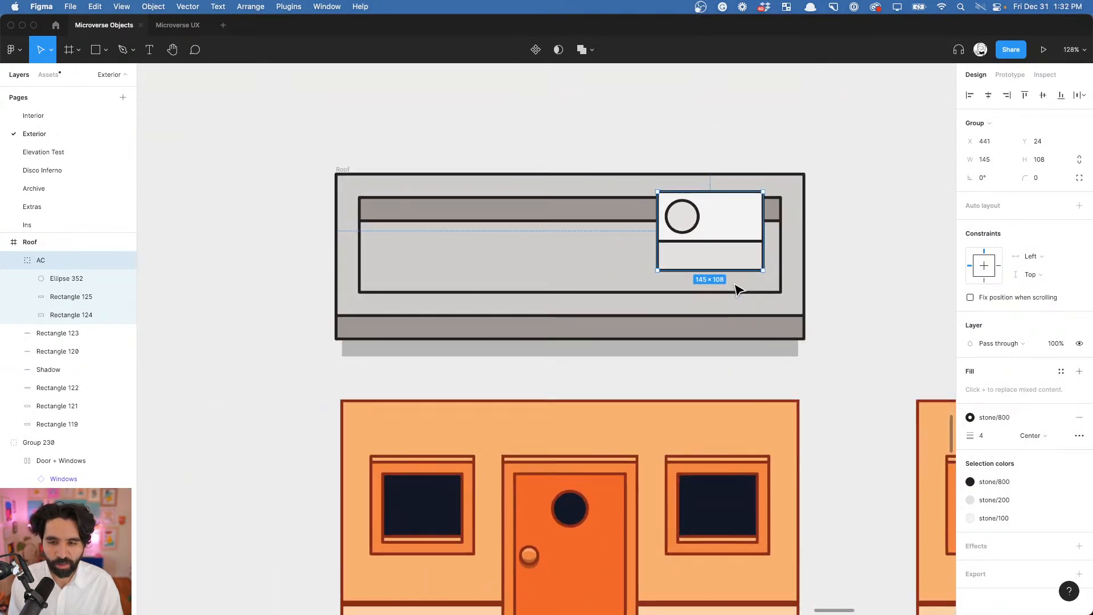
pyautogui.click(905, 246)
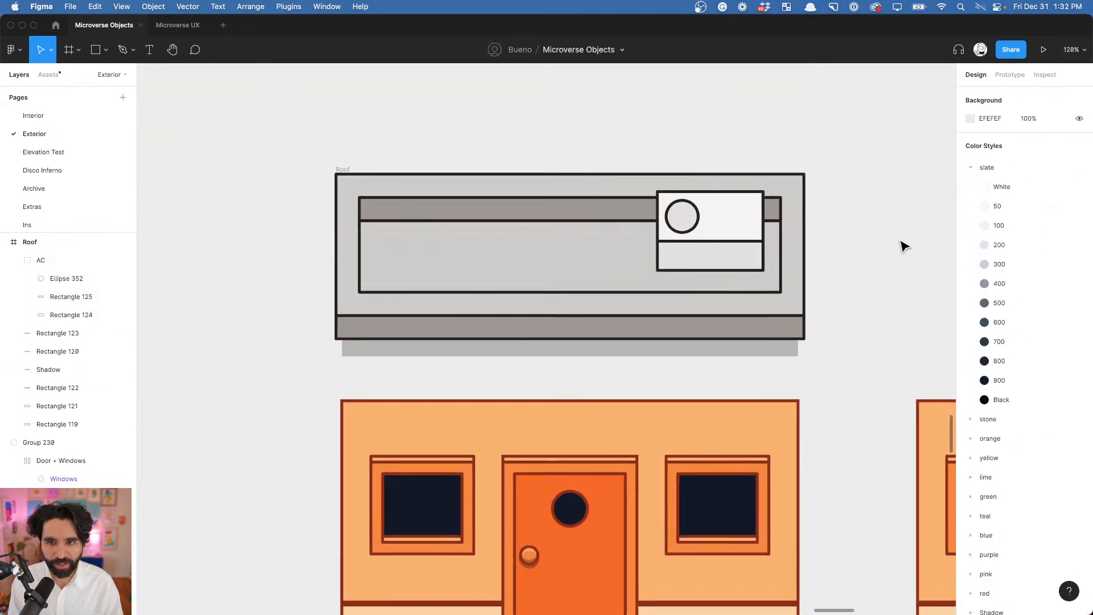
# - Turn the Roof frame into a component and place an instance of it right beside the original
pyautogui.click(346, 169)
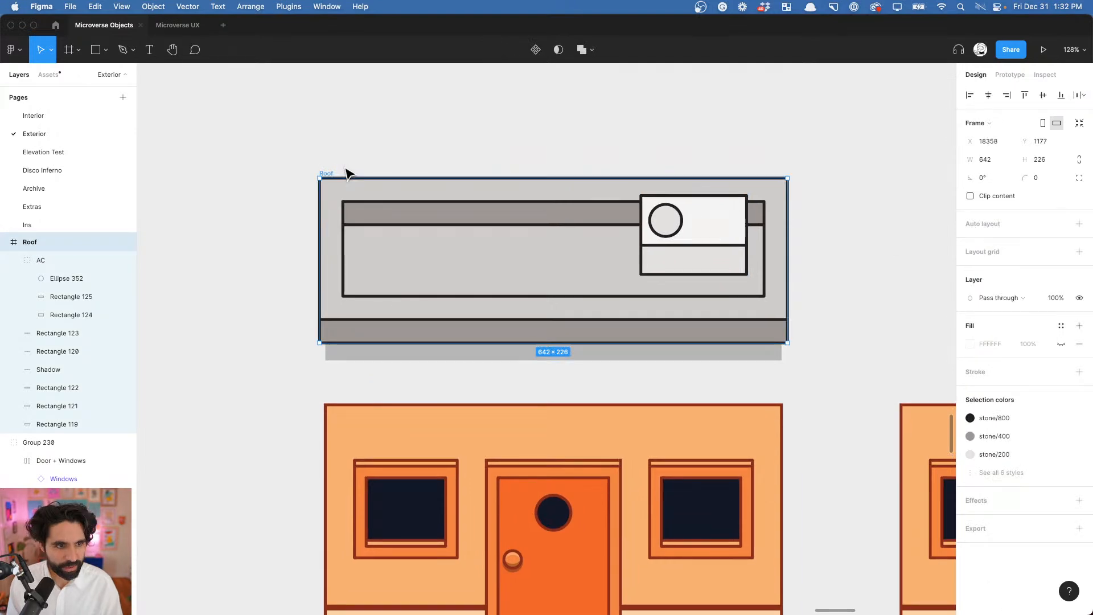
pyautogui.click(530, 53)
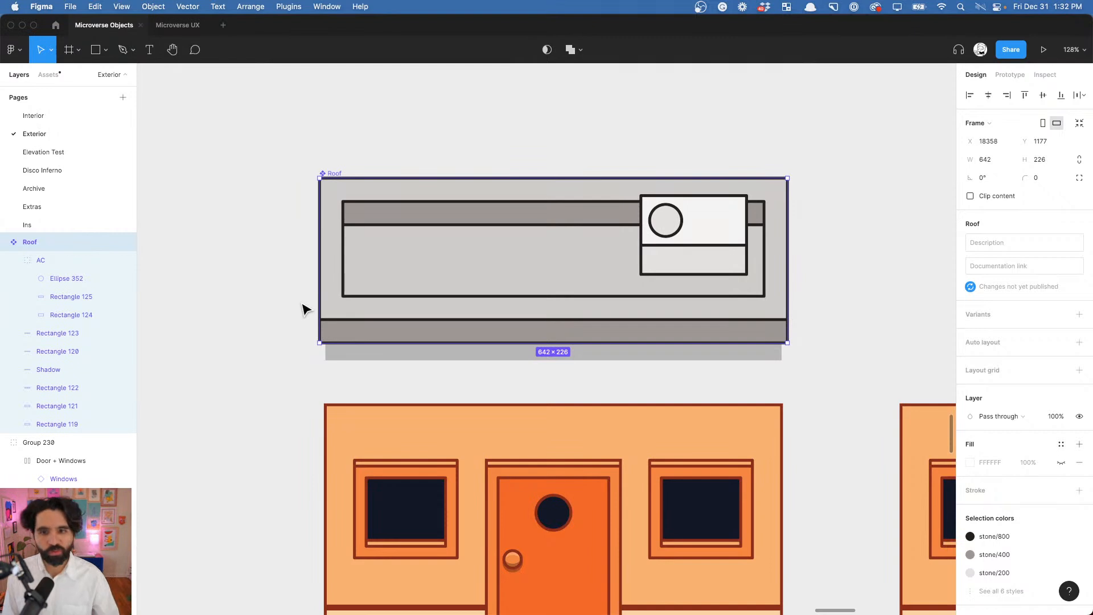
pyautogui.scroll(-5, 303, 310)
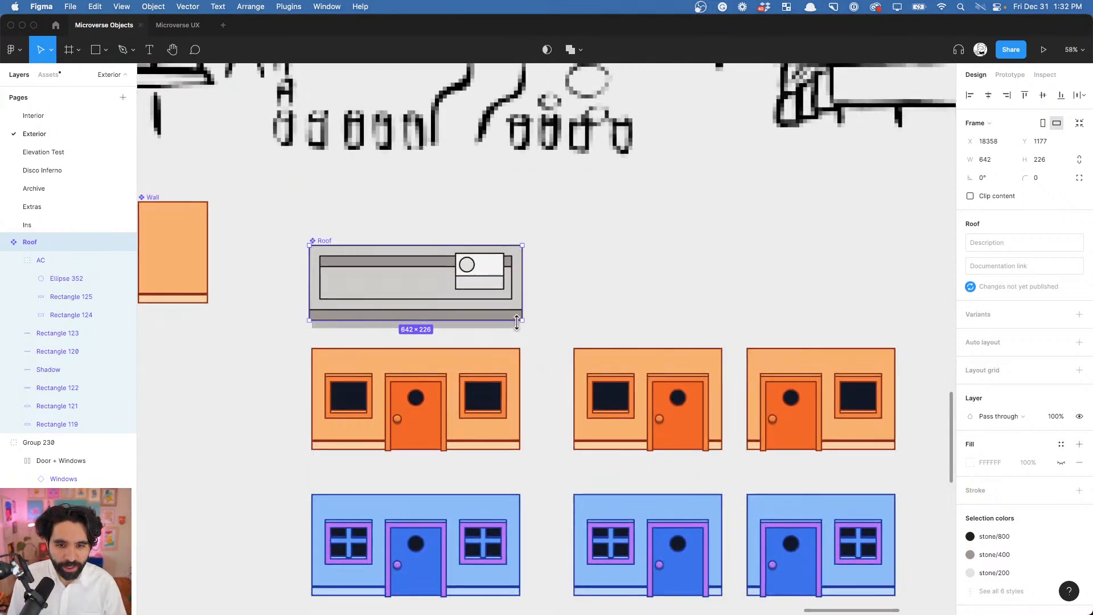
pyautogui.moveTo(452, 289); pyautogui.dragTo(667, 290)
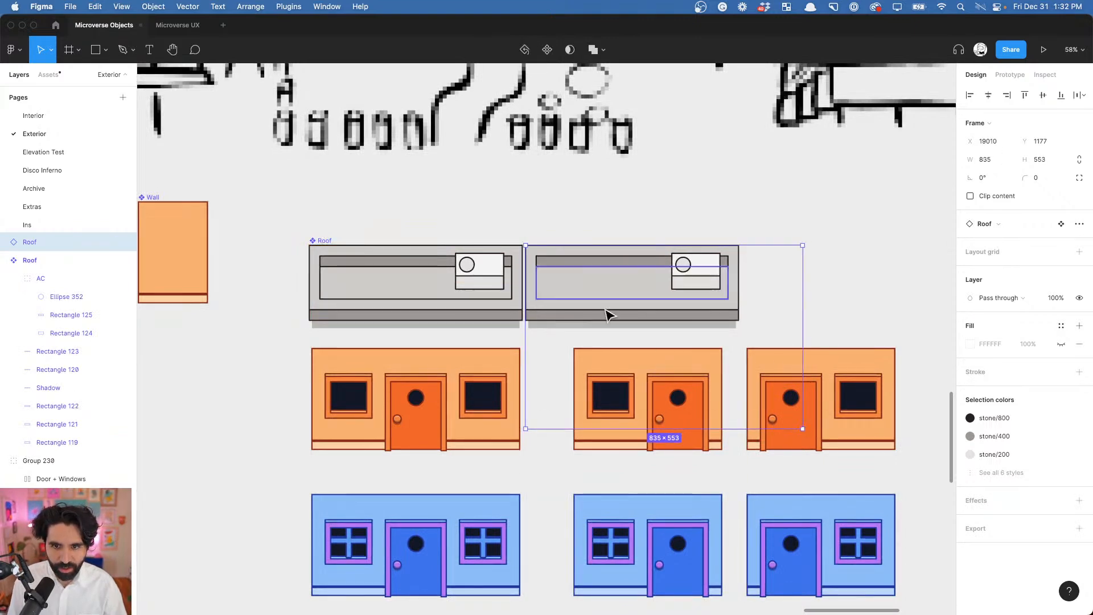
pyautogui.scroll(2, 351, 301)
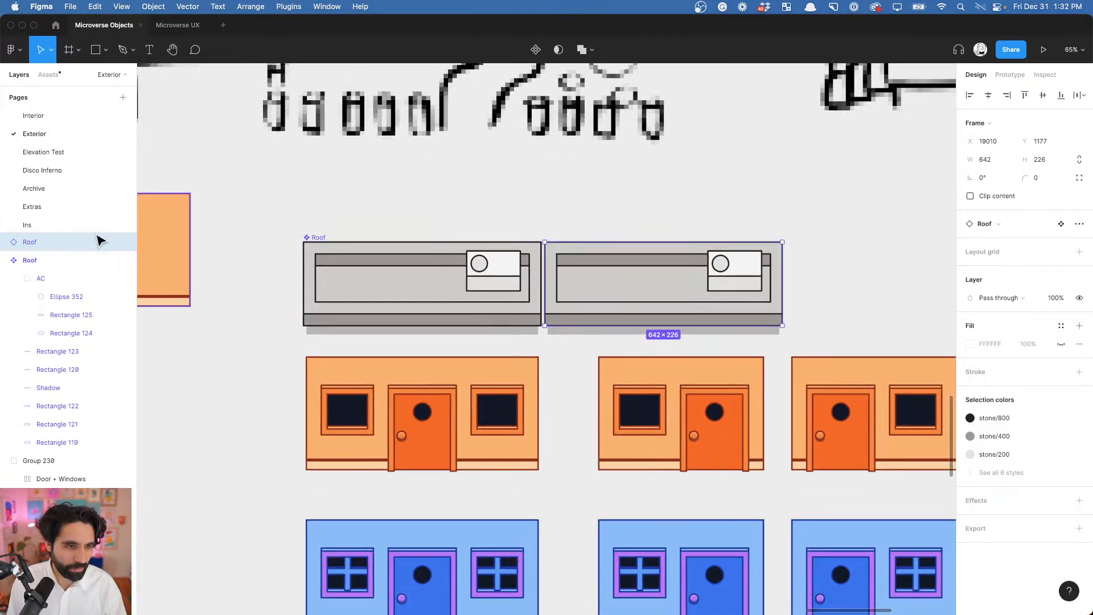
# - Move the Roof instance up and away from the main component, and make it narrower and taller
pyautogui.click(450, 286)
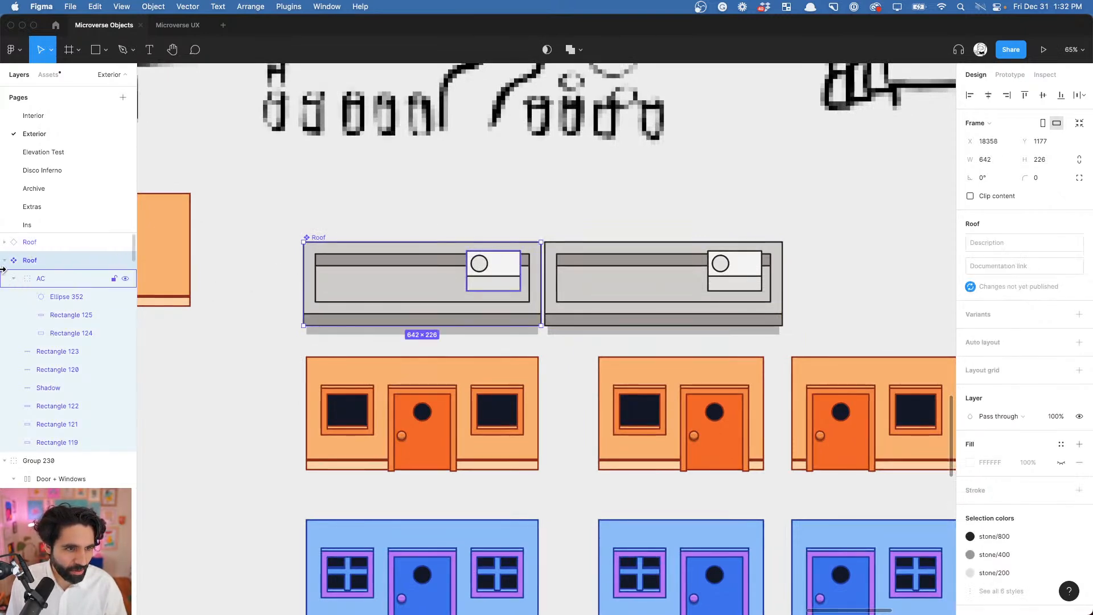
pyautogui.click(23, 279)
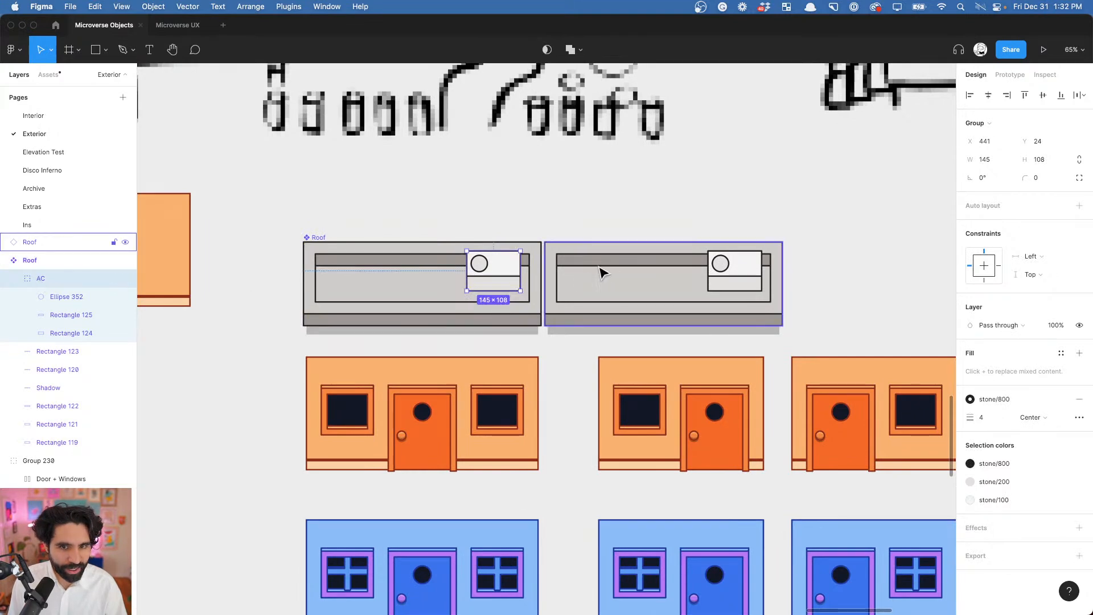
pyautogui.click(599, 185)
pyautogui.moveTo(647, 275); pyautogui.dragTo(728, 213)
pyautogui.moveTo(868, 265); pyautogui.dragTo(803, 314)
# - In the main Roof component, constrain the AC group to Right and the large outer roof rectangle to Left and right, Top and bottom
pyautogui.doubleClick(505, 280)
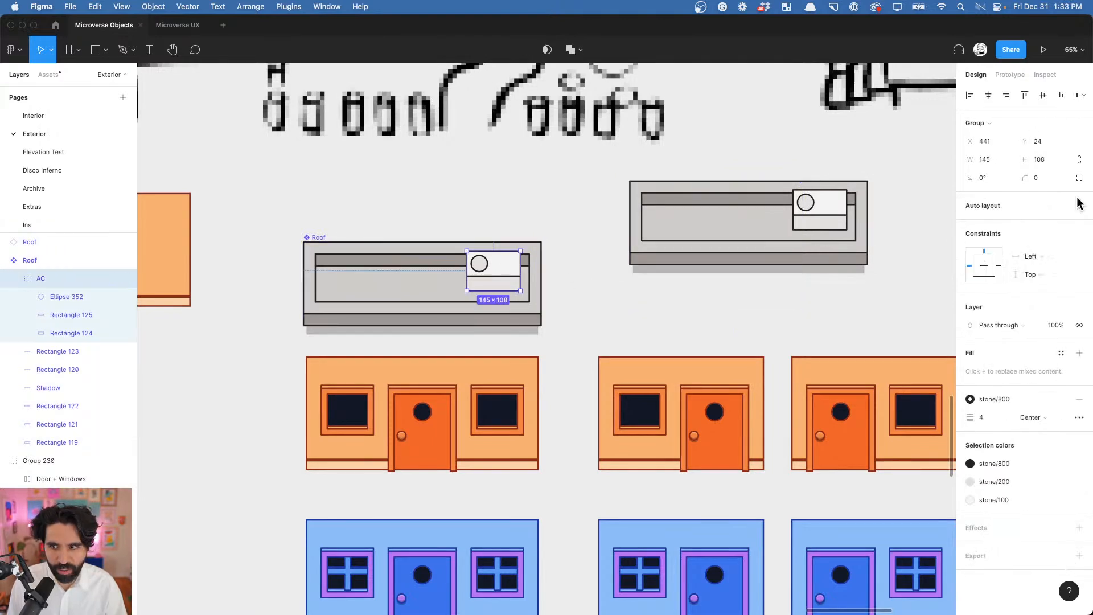
pyautogui.click(998, 265)
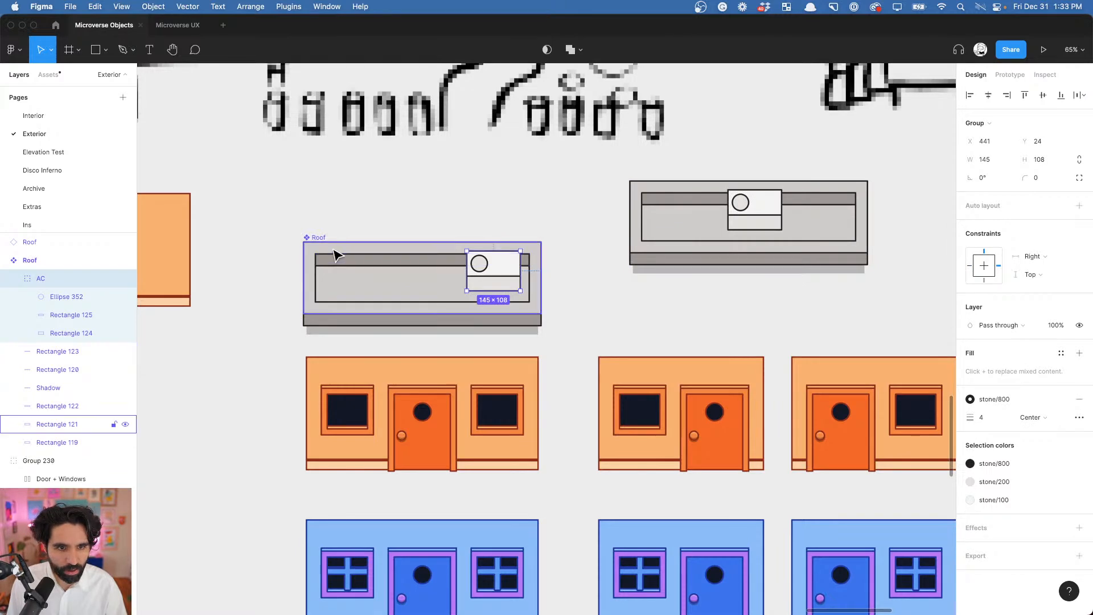
pyautogui.click(342, 296)
pyautogui.scroll(5, 343, 302)
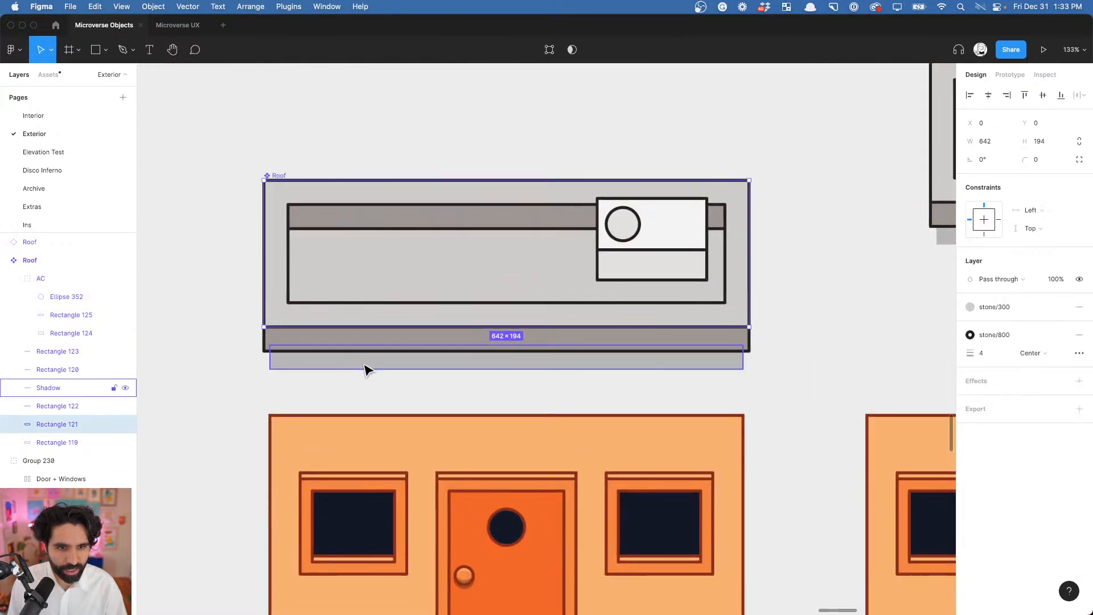
pyautogui.keyDown('shift'); pyautogui.click(998, 219); pyautogui.keyUp('shift')
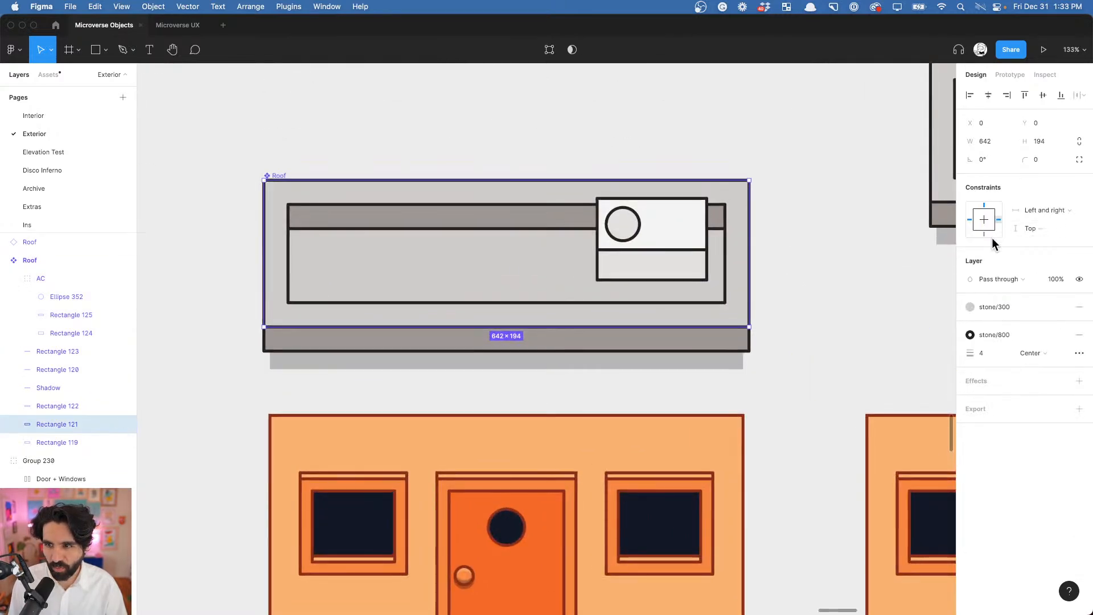
pyautogui.keyDown('shift'); pyautogui.click(983, 233); pyautogui.keyUp('shift')
# - Constrain the main Roof component's lower dark strip and its Shadow strip to Left and right horizontally and Bottom vertically
pyautogui.scroll(-5, 789, 310)
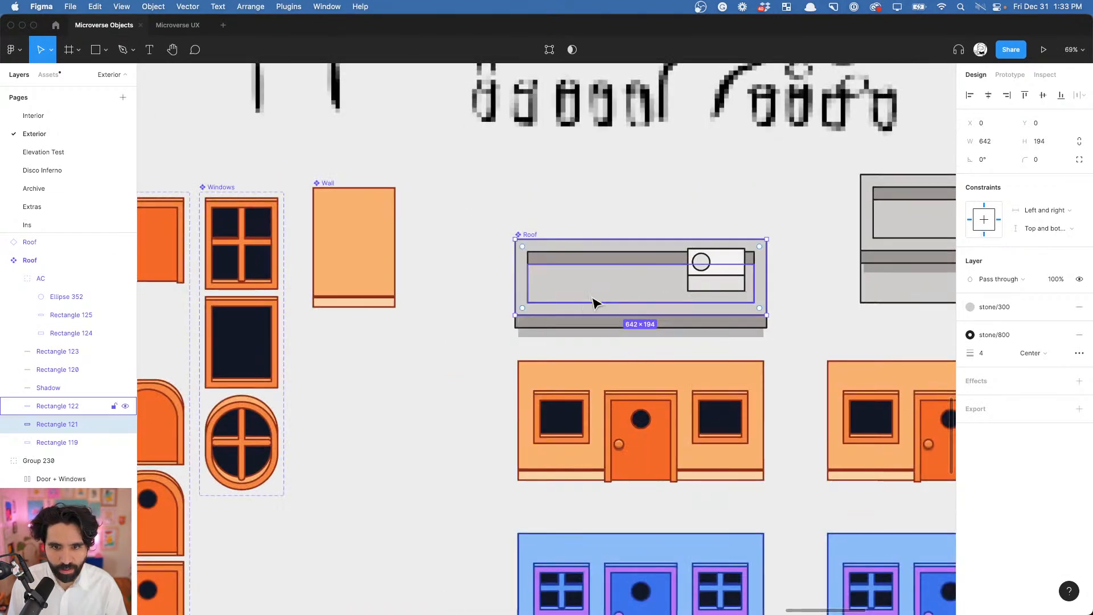
pyautogui.click(574, 323)
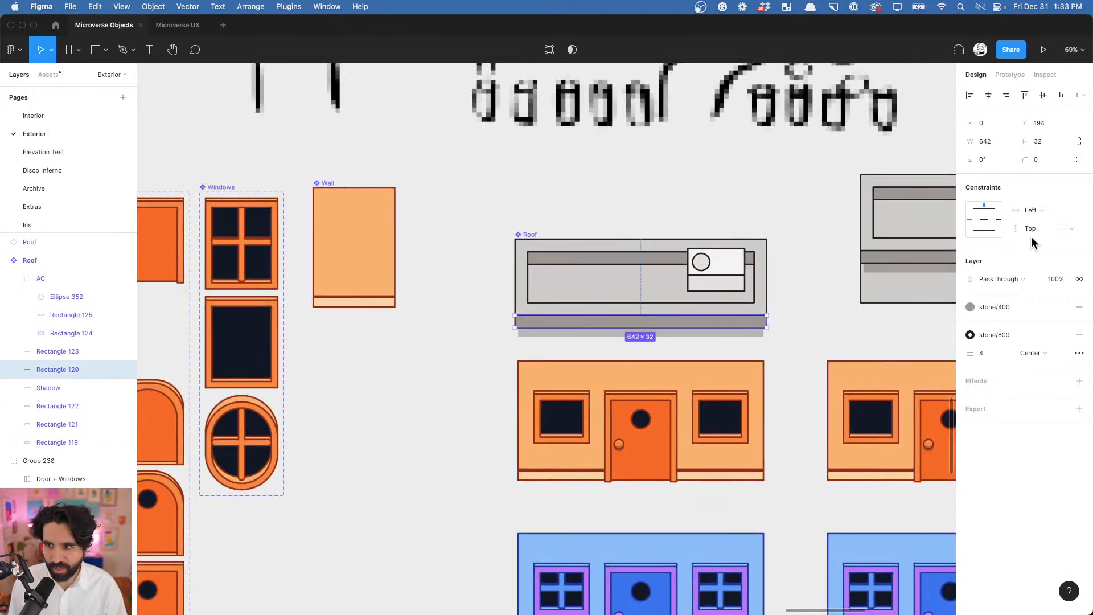
pyautogui.click(984, 233)
pyautogui.keyDown('shift'); pyautogui.click(999, 220); pyautogui.keyUp('shift')
pyautogui.hscroll(5, 704, 382)
pyautogui.click(461, 343)
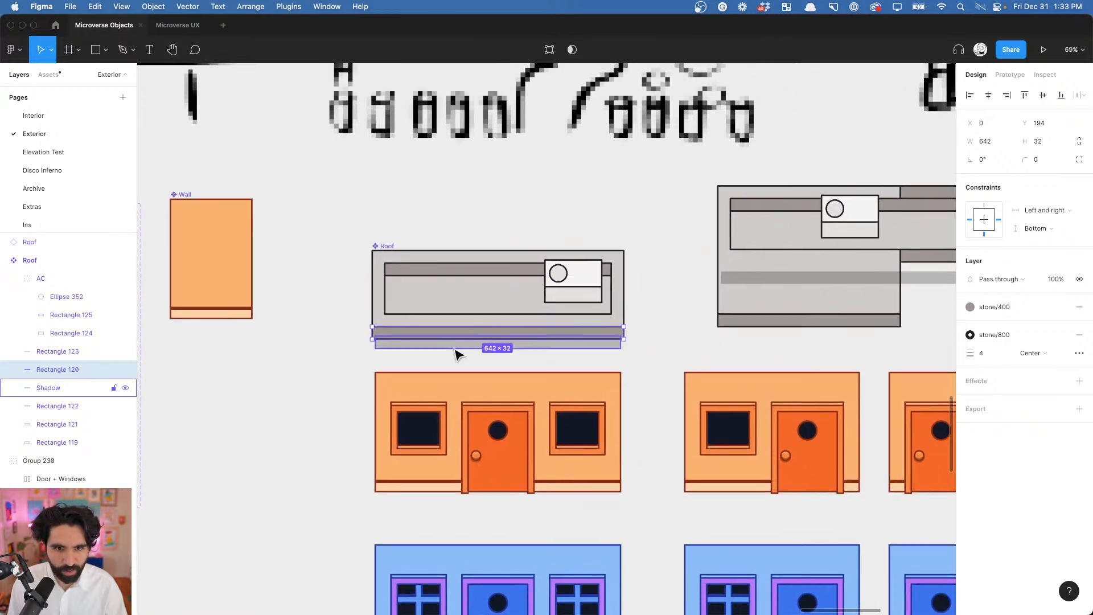
pyautogui.click(984, 233)
pyautogui.keyDown('shift'); pyautogui.click(999, 220); pyautogui.keyUp('shift')
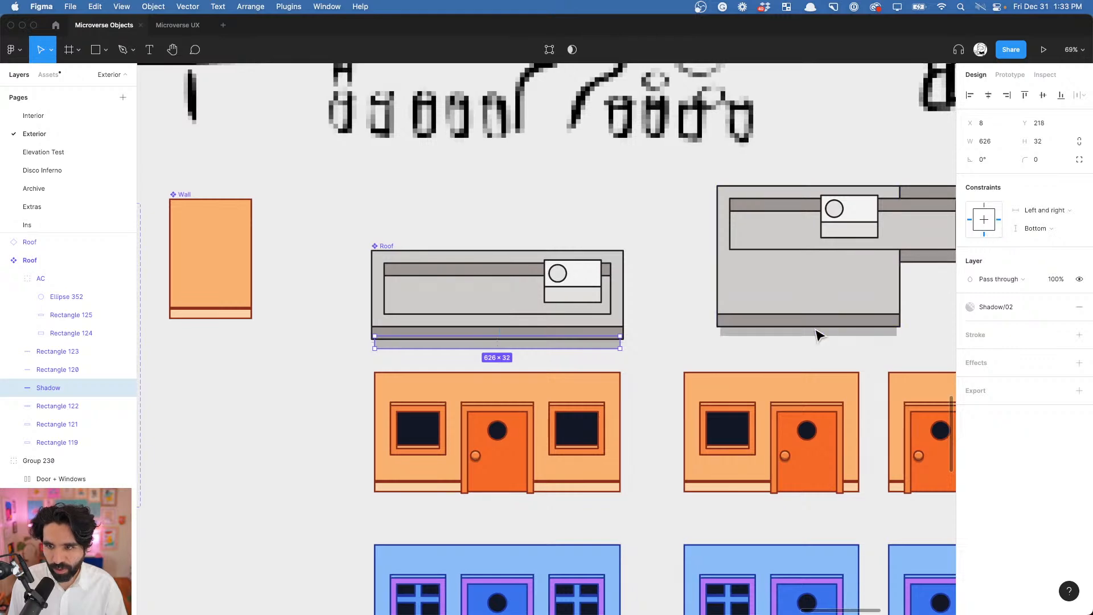
# - Constrain the roof's inner panel to Left and right, Top and bottom, and the dark band above it to Left and right
pyautogui.hscroll(4, 818, 335)
pyautogui.click(333, 301)
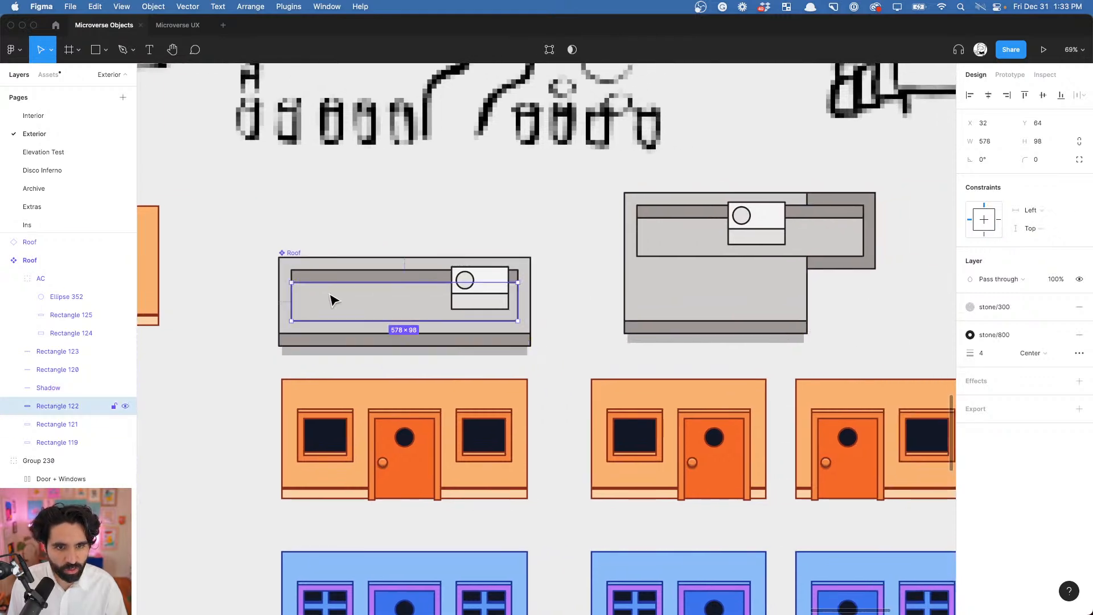
pyautogui.keyDown('shift'); pyautogui.click(999, 219); pyautogui.keyUp('shift')
pyautogui.keyDown('shift'); pyautogui.click(984, 234); pyautogui.keyUp('shift')
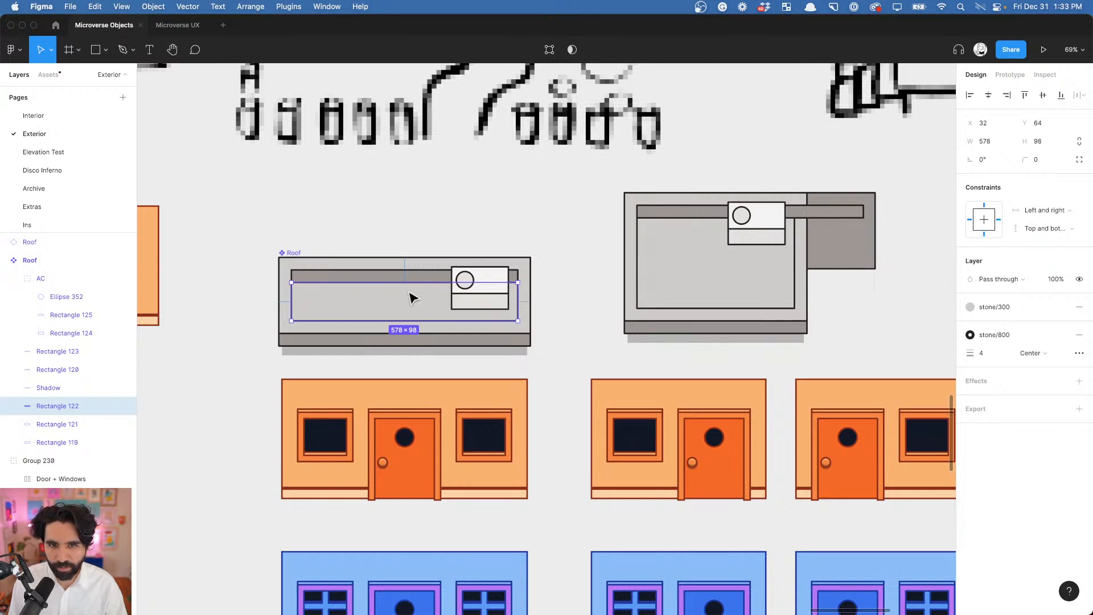
pyautogui.click(349, 277)
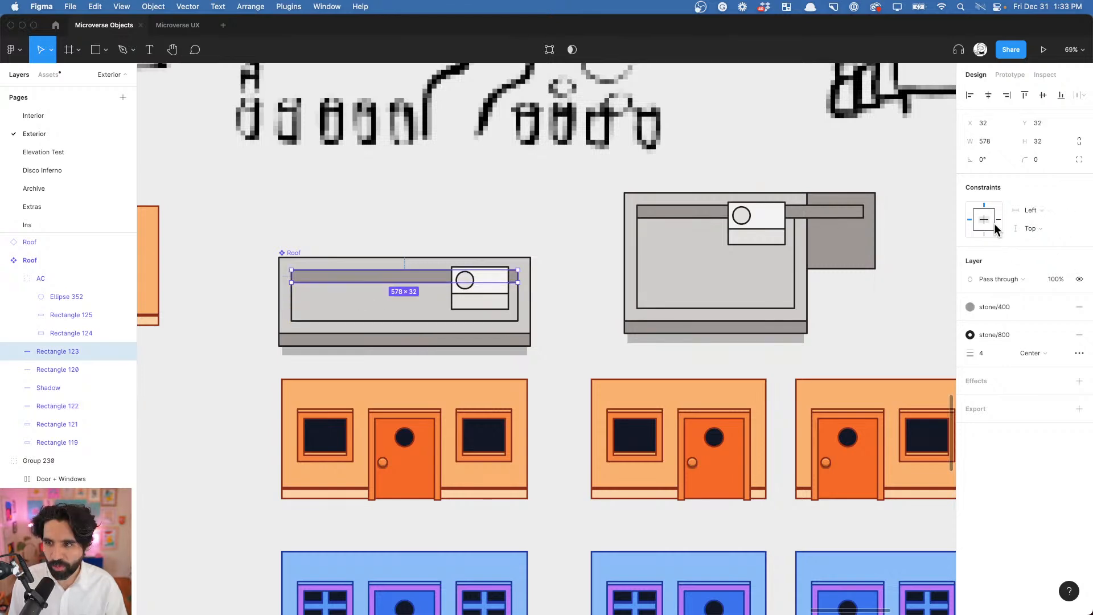
pyautogui.keyDown('shift'); pyautogui.click(999, 219); pyautogui.keyUp('shift')
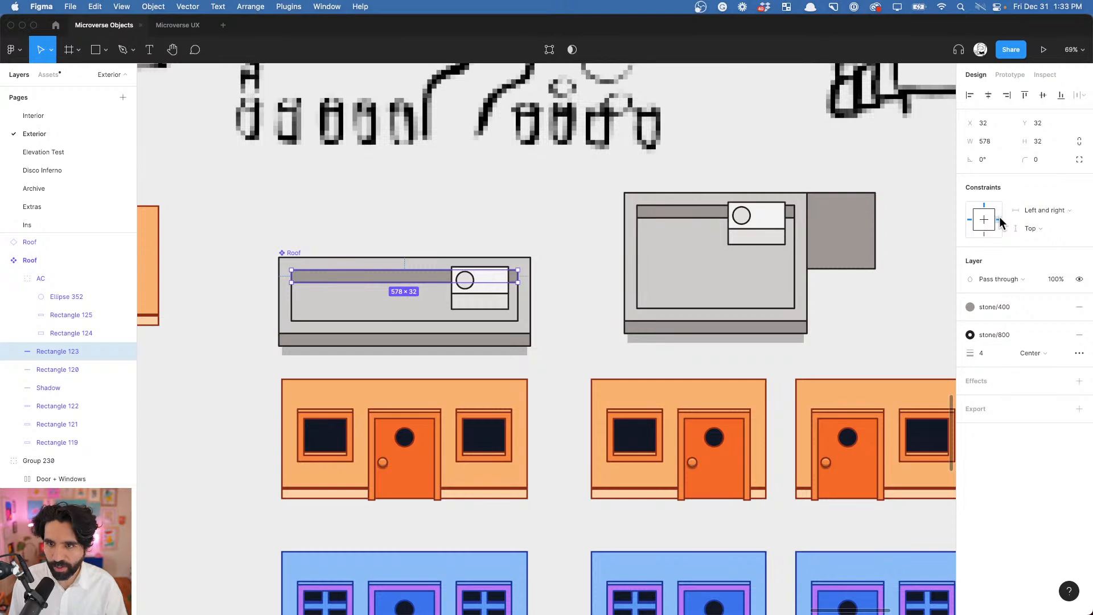
# - Select the dark backing rectangle hidden behind the outer roof rectangle in the main Roof component
pyautogui.click(511, 344)
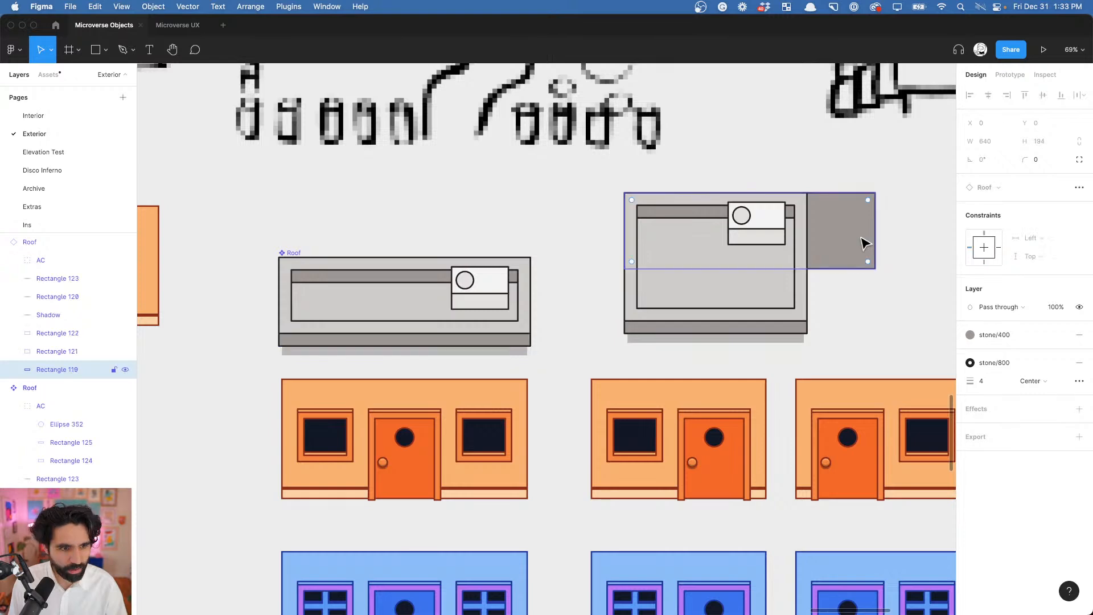
pyautogui.click(379, 347)
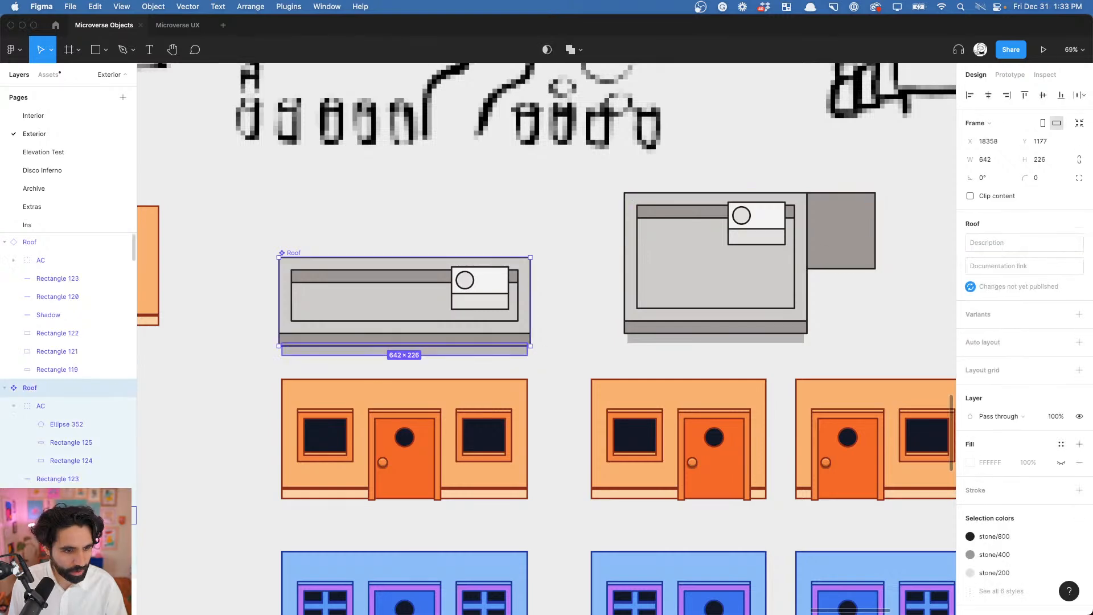
pyautogui.press('Escape')
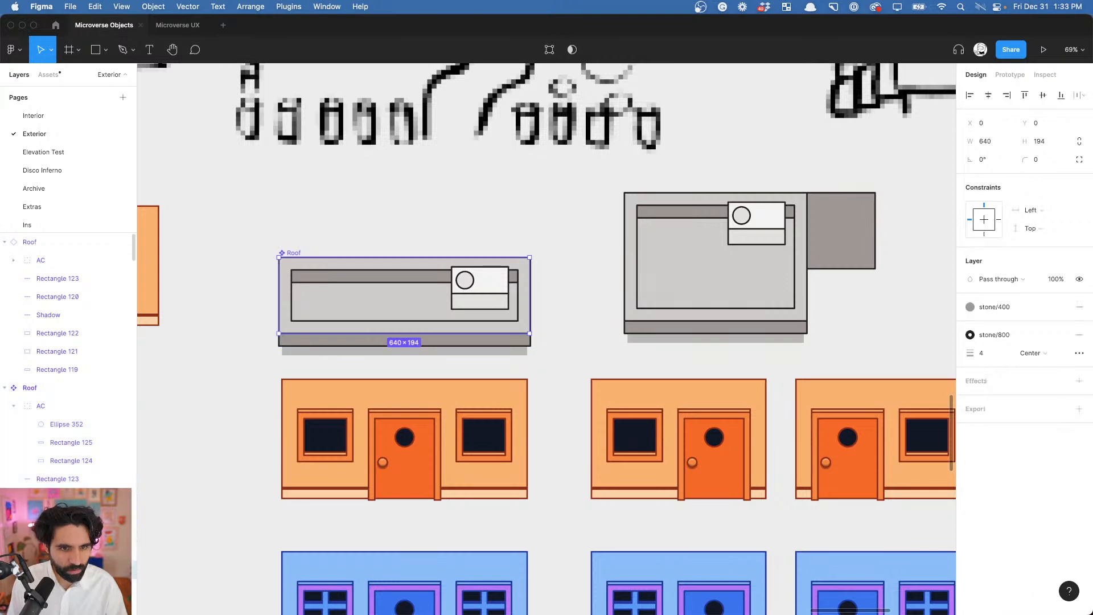
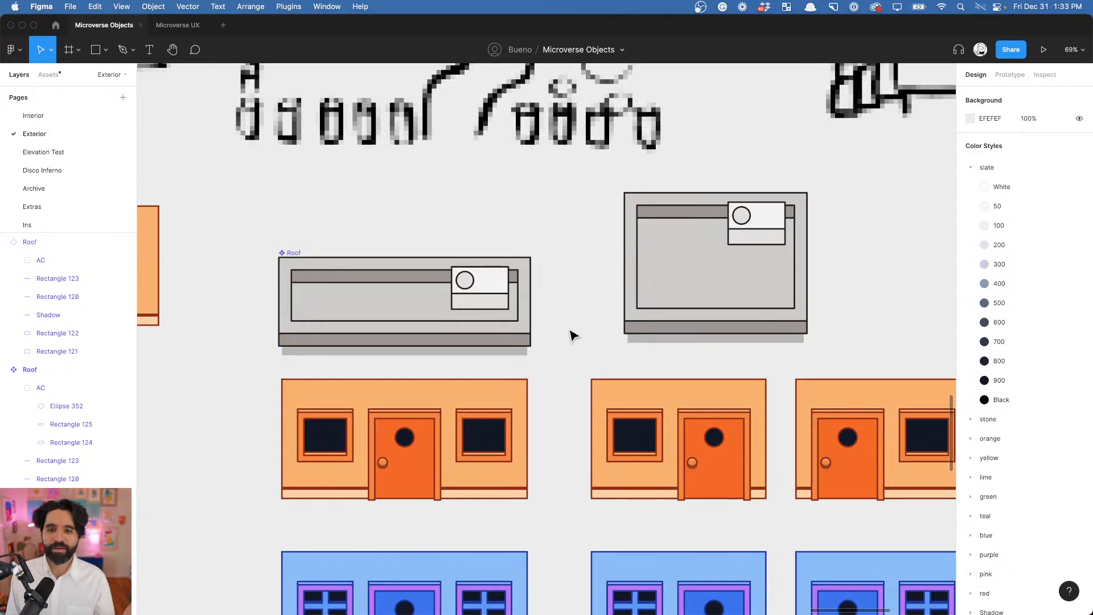
# - Narrow the separate Roof instance, and add a second variant to the Roof main component
pyautogui.click(689, 277)
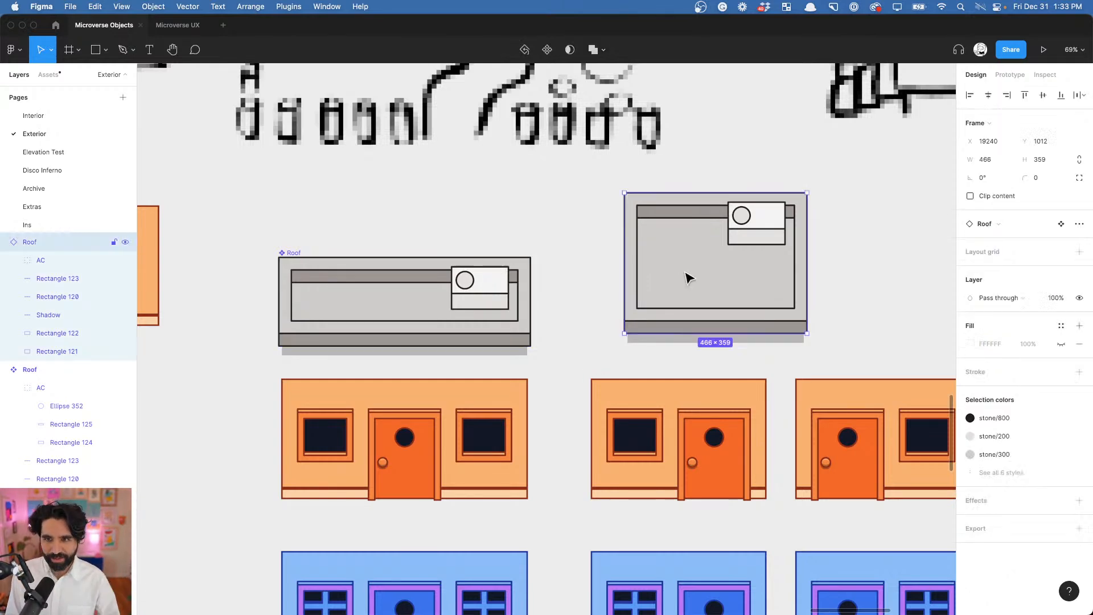
pyautogui.moveTo(807, 333); pyautogui.dragTo(774, 330)
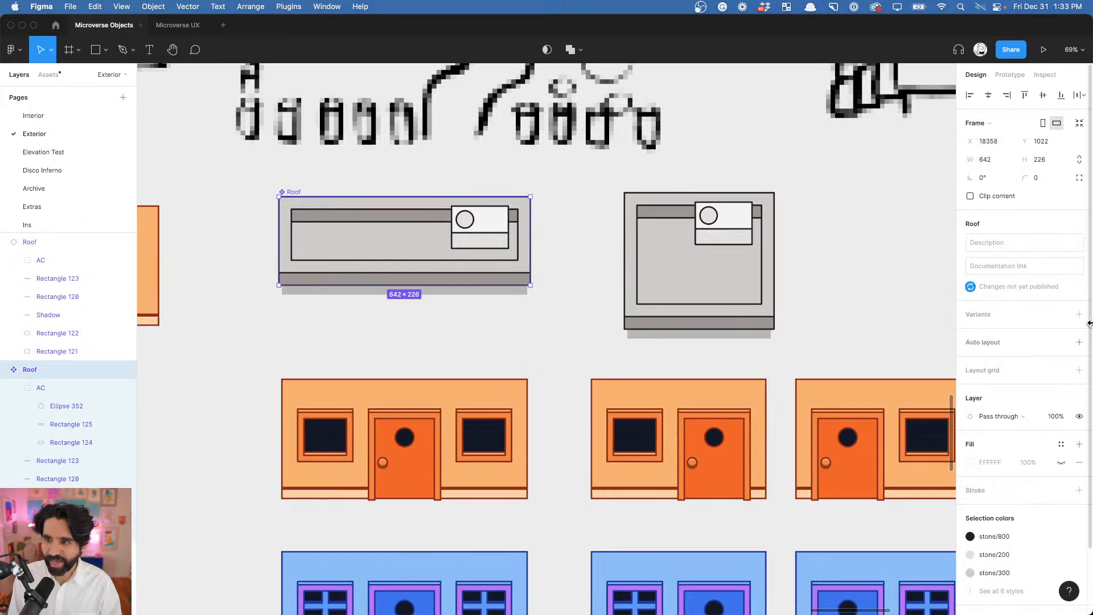
pyautogui.click(1079, 315)
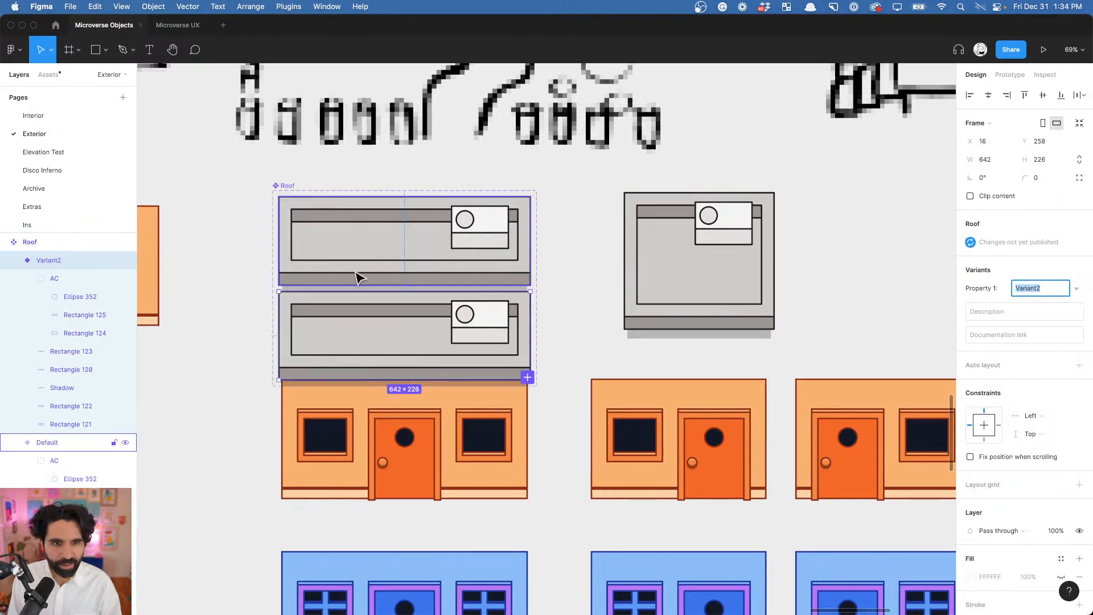
pyautogui.press('Escape')
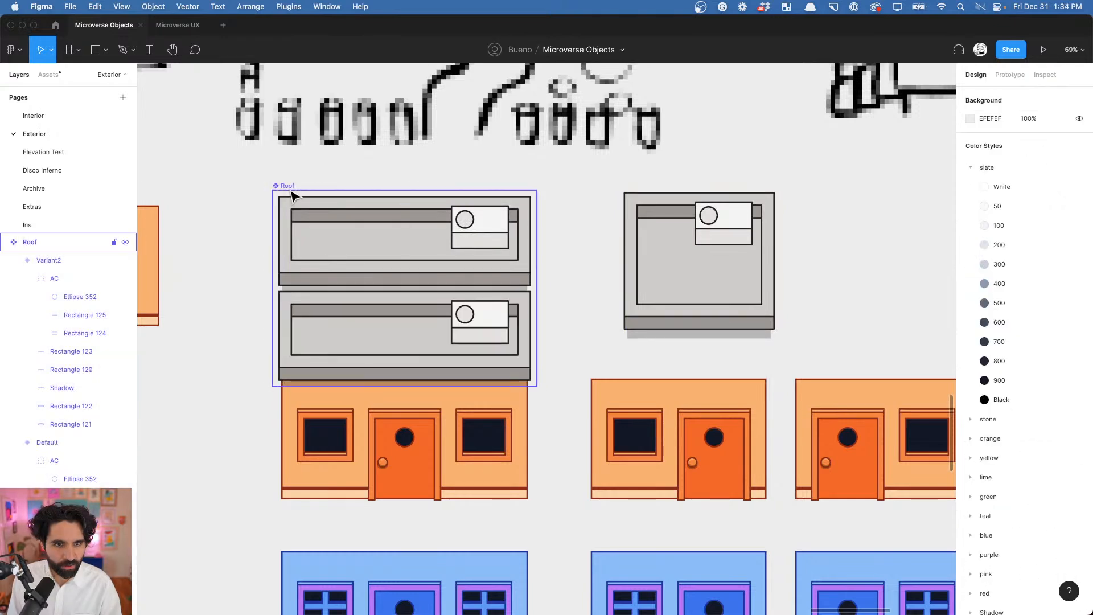
# - Rename the Roof component set's variant property to Shape and its default value to Boring
pyautogui.click(288, 187)
pyautogui.click(985, 335)
pyautogui.write('S')
pyautogui.press('Return')
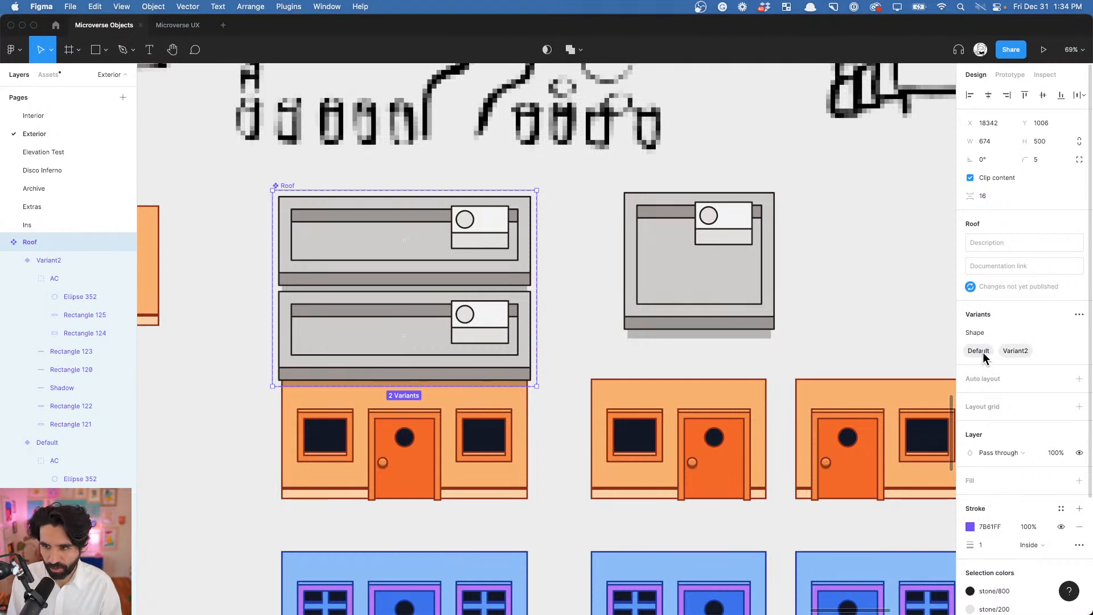
pyautogui.click(983, 351)
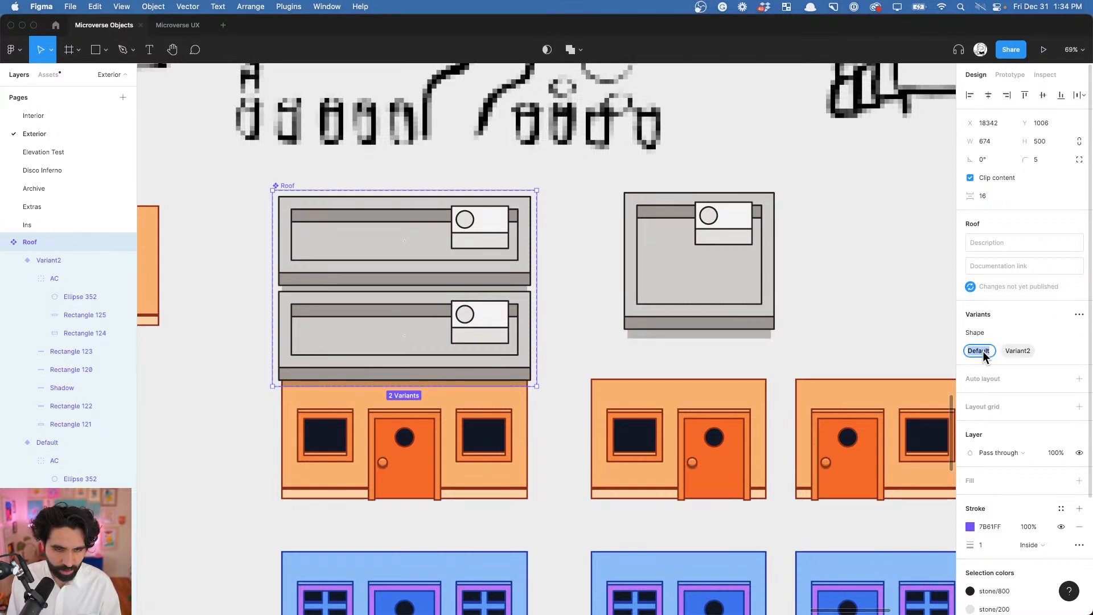
pyautogui.write('Boring')
pyautogui.press('Return')
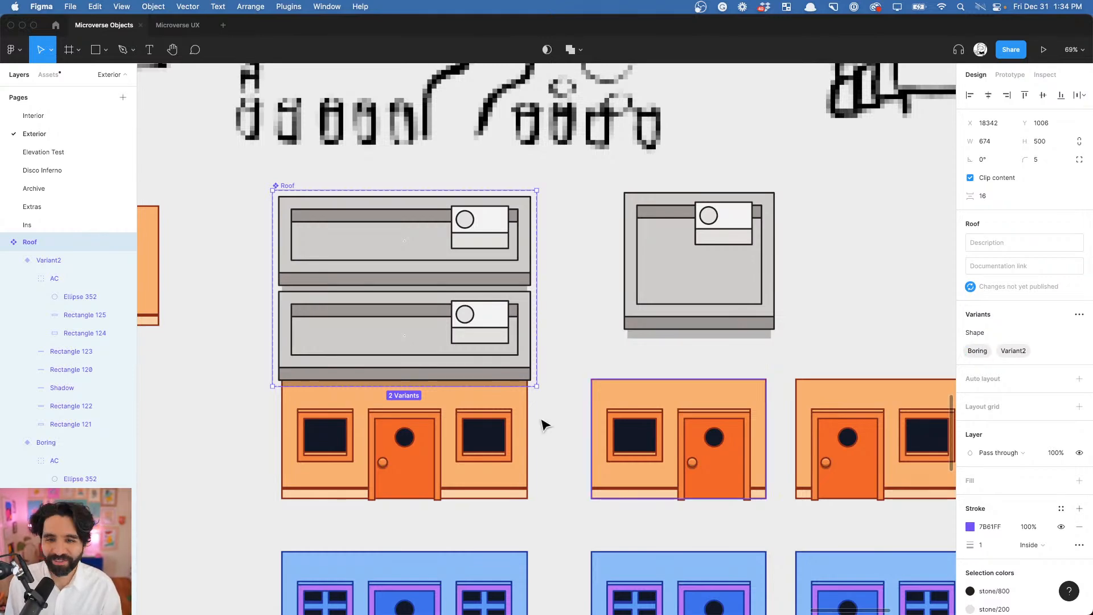
# - Add a new variant property named AC to the Roof component set
pyautogui.click(384, 356)
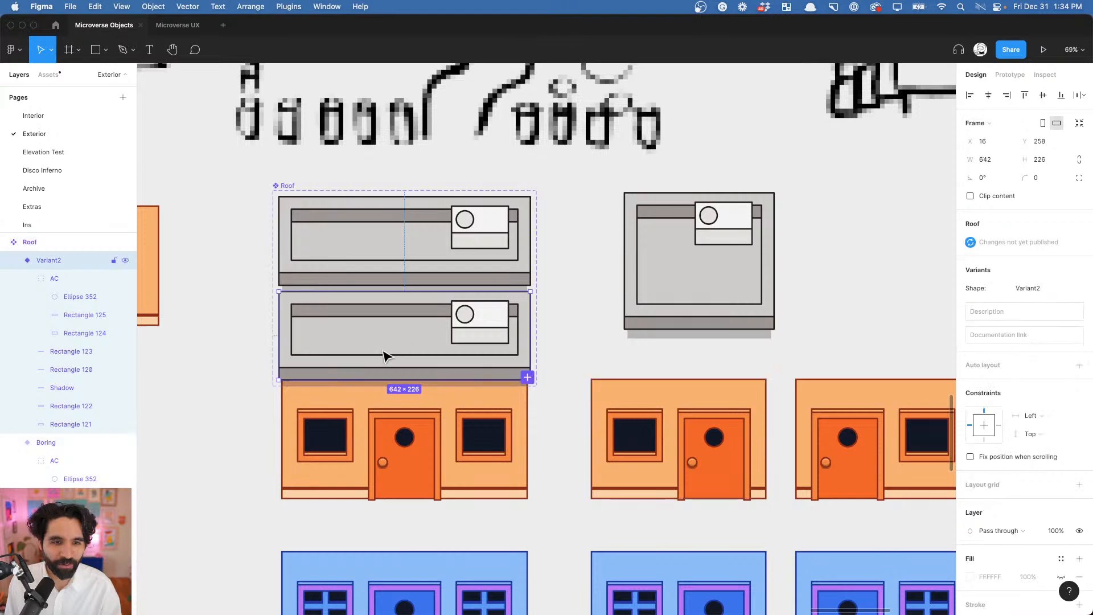
pyautogui.press('Escape')
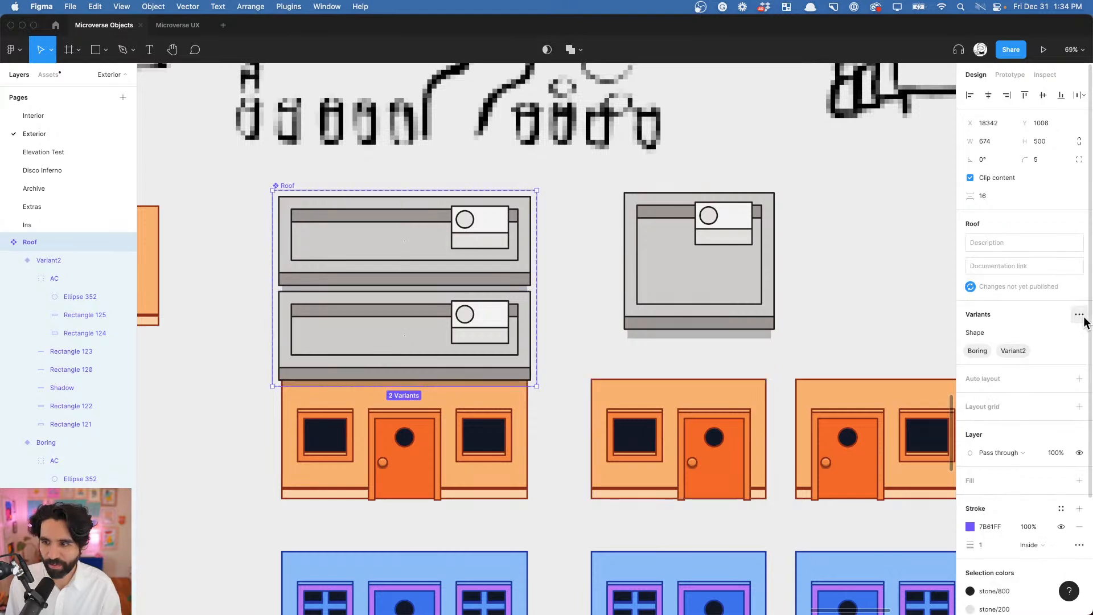
pyautogui.click(1080, 314)
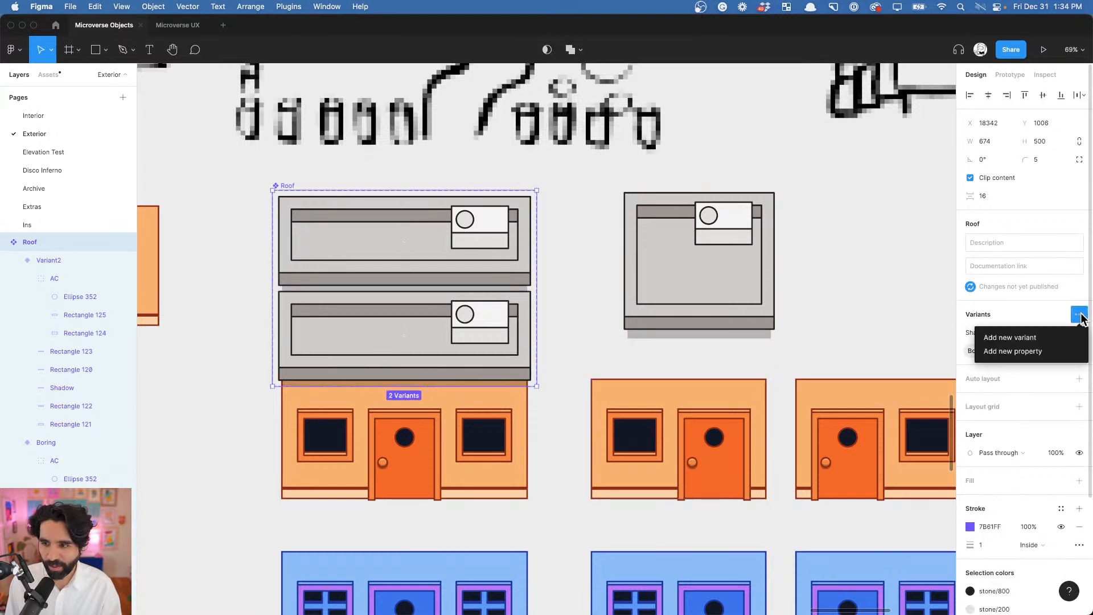
pyautogui.click(1052, 351)
pyautogui.write('AC')
pyautogui.press('Return')
pyautogui.click(431, 349)
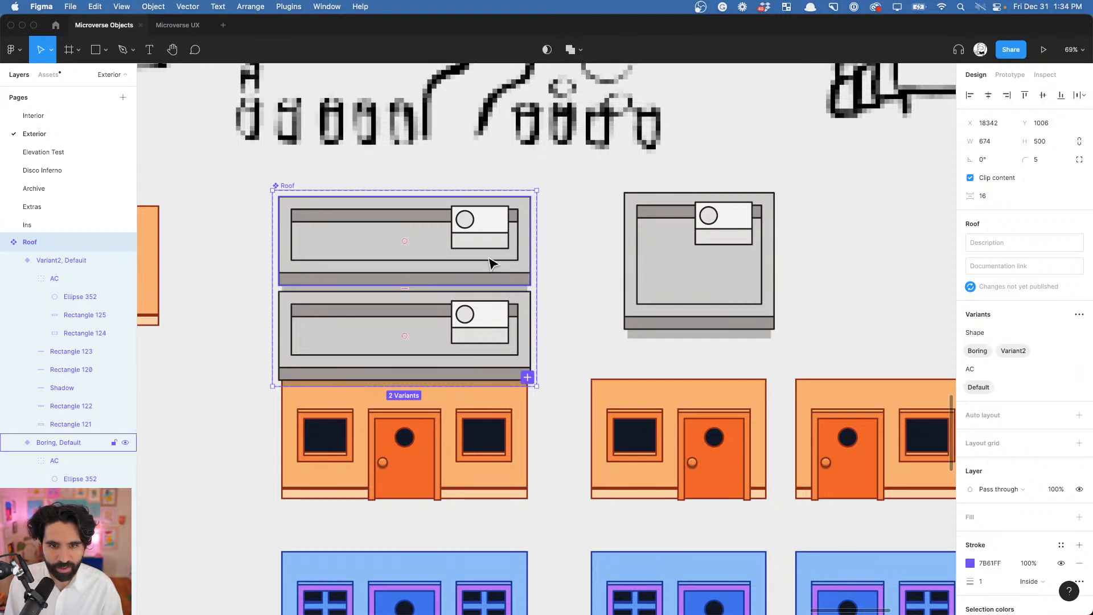
# - Delete the AC unit group from the lower Roof variant
pyautogui.doubleClick(487, 237)
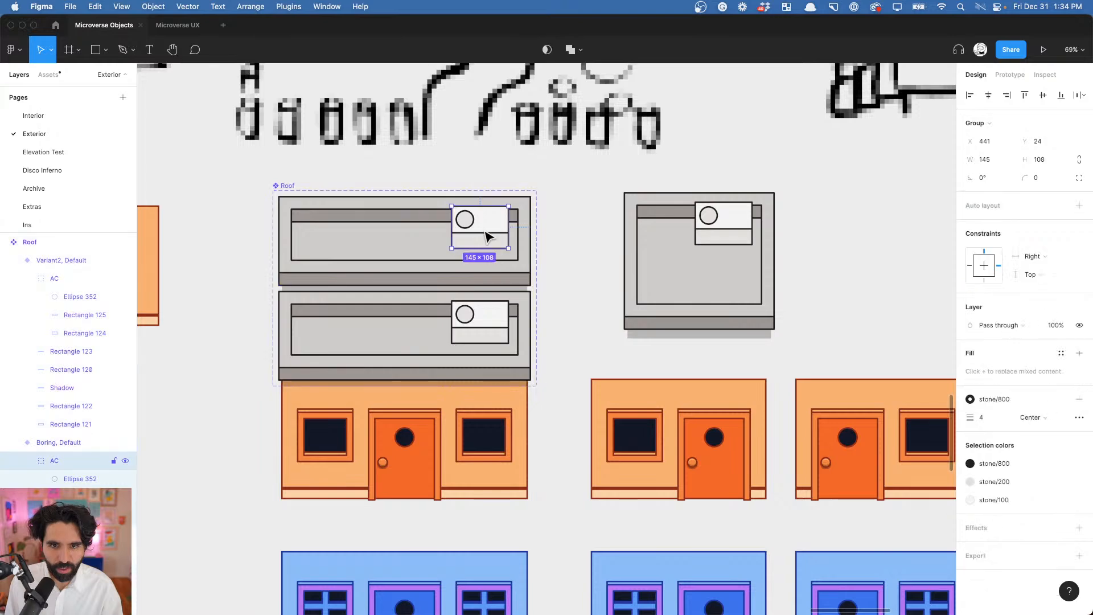
pyautogui.click(480, 338)
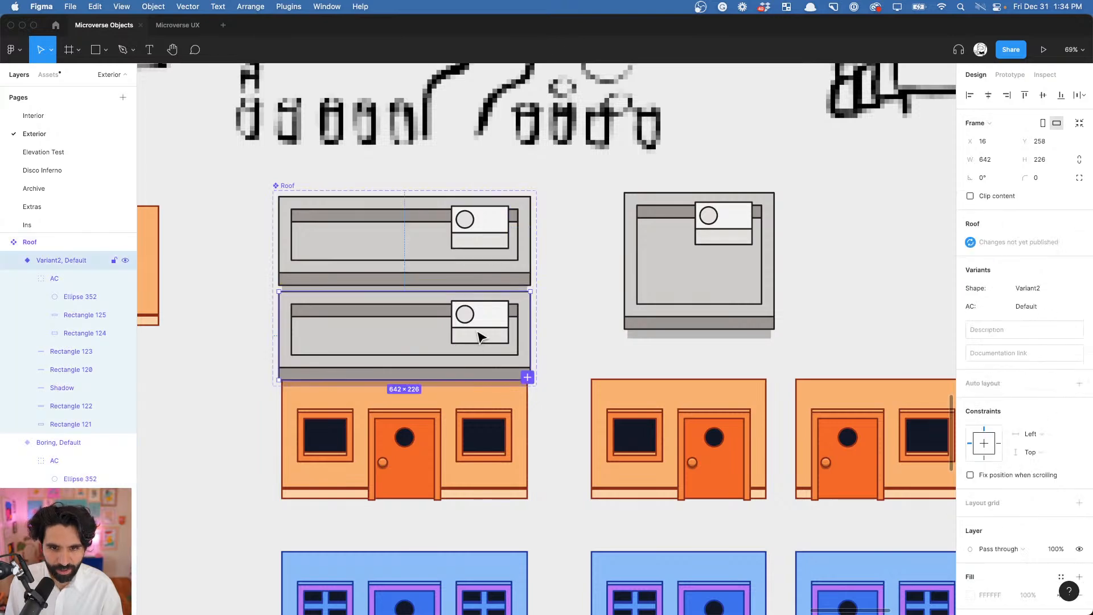
pyautogui.doubleClick(480, 338)
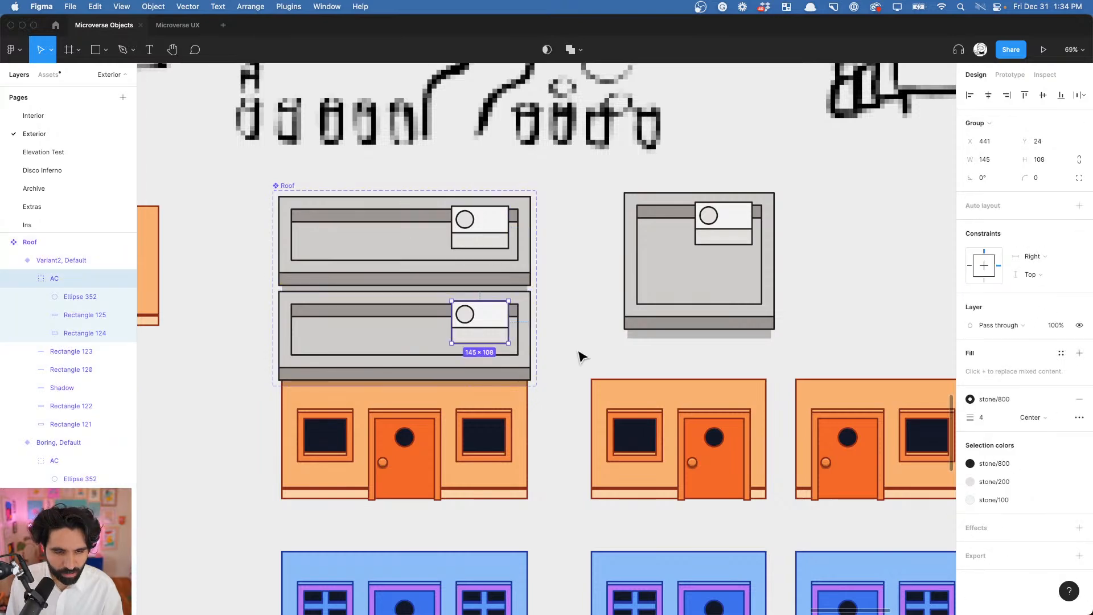
pyautogui.press('Delete')
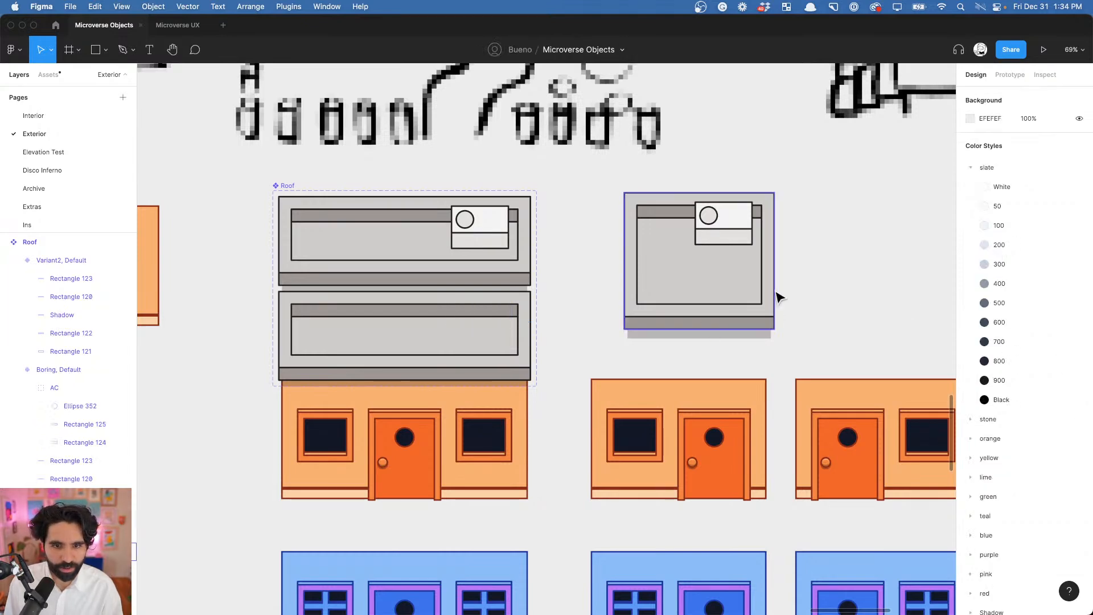
# - Set the AC property of the Roof variant without the unit to No
pyautogui.click(353, 361)
pyautogui.click(1040, 306)
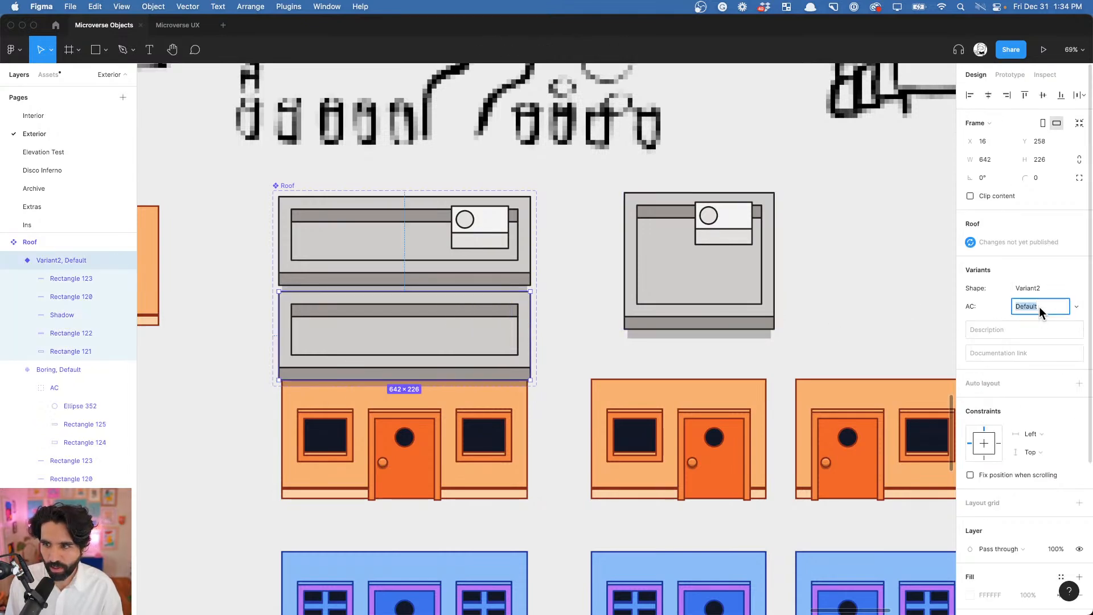
pyautogui.write('Nop')
pyautogui.press('BackSpace')
pyautogui.press('Return')
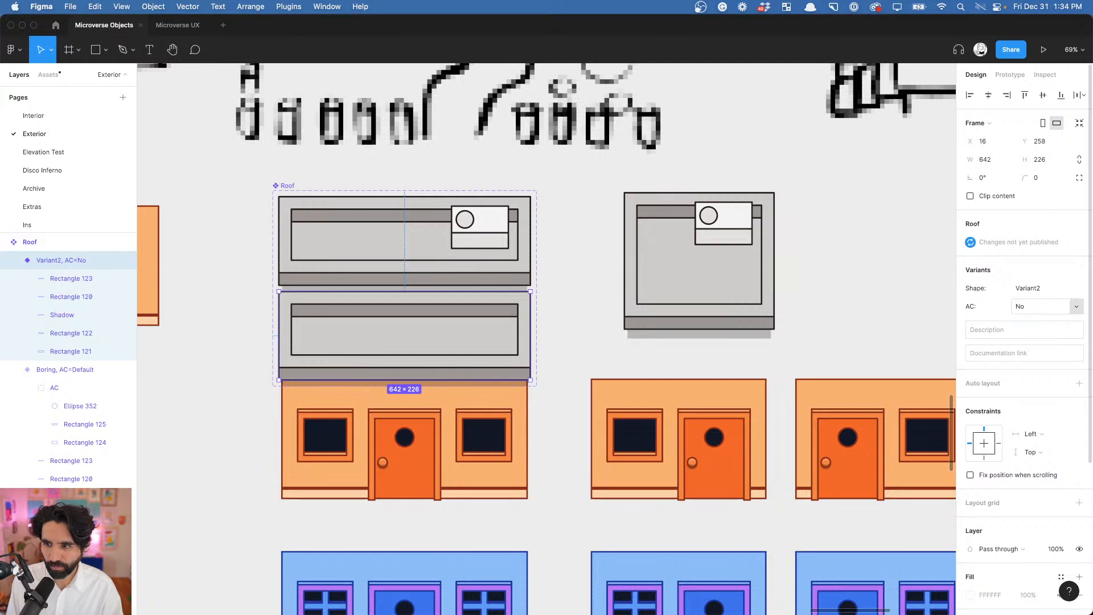
# - Set the AC property of the upper Roof variant, which has the unit, to Yes
pyautogui.click(523, 257)
pyautogui.click(1040, 306)
pyautogui.write('Yes')
pyautogui.click(575, 373)
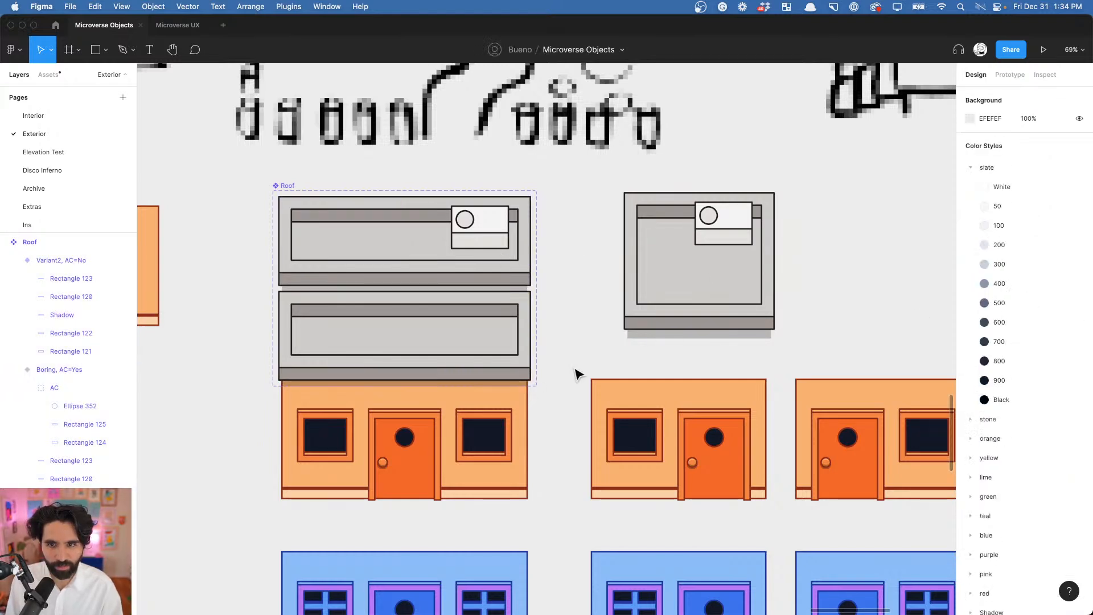
# - Test the Roof instance by switching its AC property off and on and stretching it to 765 × 476
pyautogui.click(737, 279)
pyautogui.click(1025, 260)
pyautogui.click(1025, 260)
pyautogui.moveTo(774, 329); pyautogui.dragTo(924, 378)
pyautogui.click(1025, 260)
pyautogui.click(1025, 260)
pyautogui.hscroll(5, 757, 288)
pyautogui.scroll(-1, 757, 288)
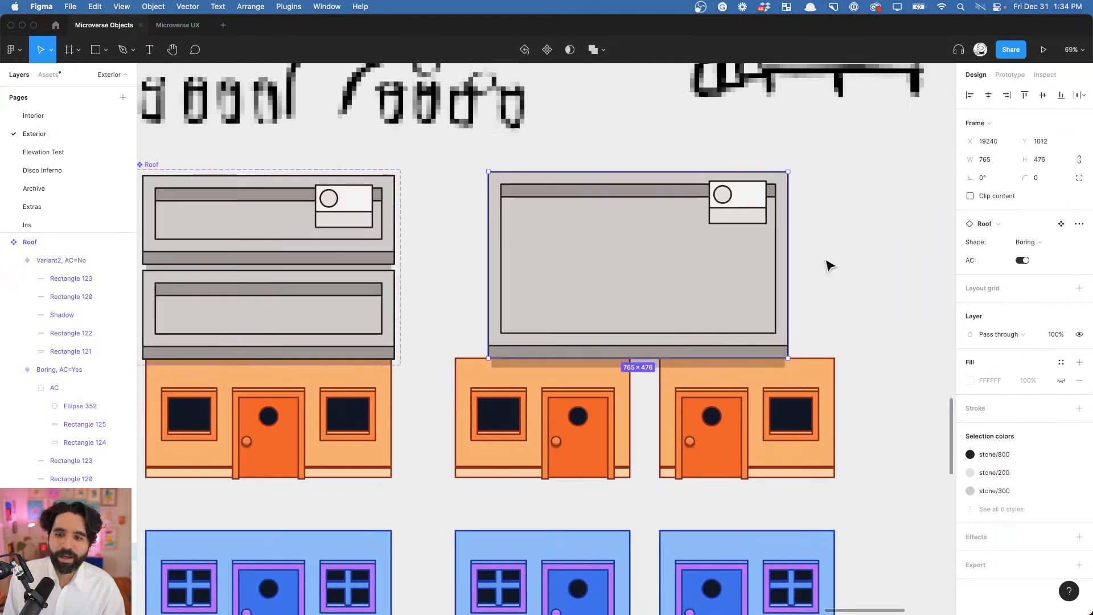
# - Resize the Roof instance to 496 × 317 and align it with the middle orange house's left wall edge at X 19148, Y 1179
pyautogui.moveTo(788, 359); pyautogui.dragTo(683, 295)
pyautogui.moveTo(620, 249); pyautogui.dragTo(582, 311)
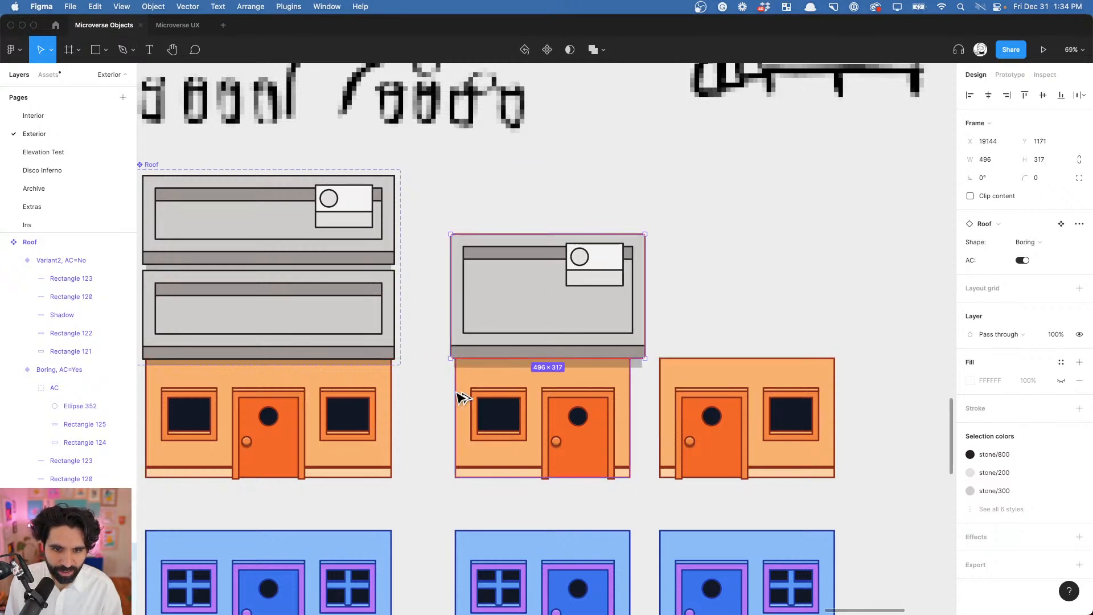
pyautogui.scroll(5, 455, 391)
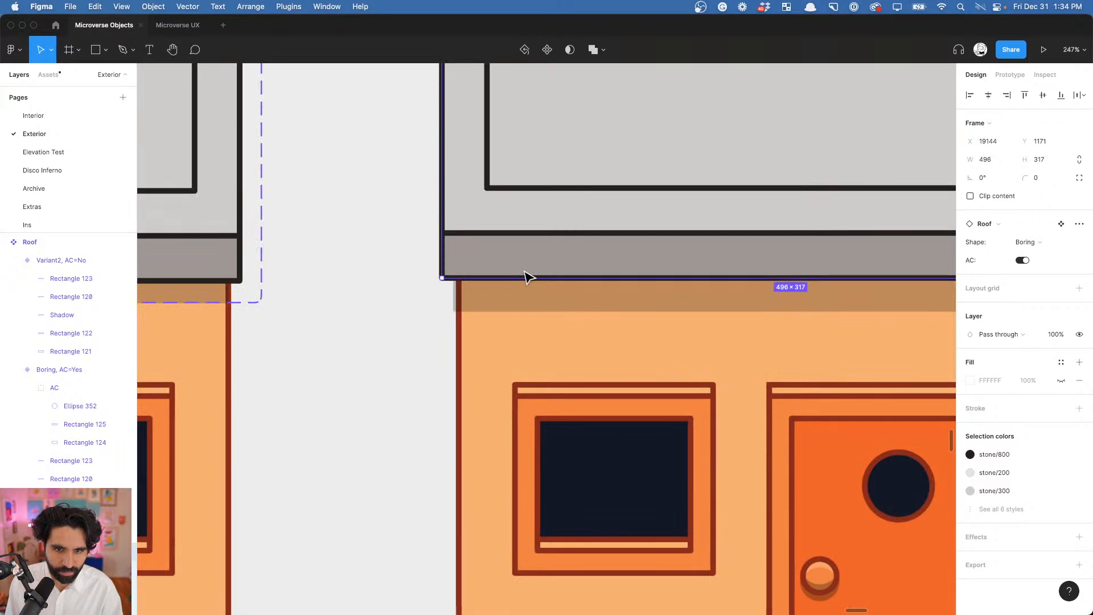
pyautogui.hotkey('shift', 'Down')
pyautogui.press('alt')
pyautogui.press('Right')
pyautogui.press('Right')
pyautogui.press('Right')
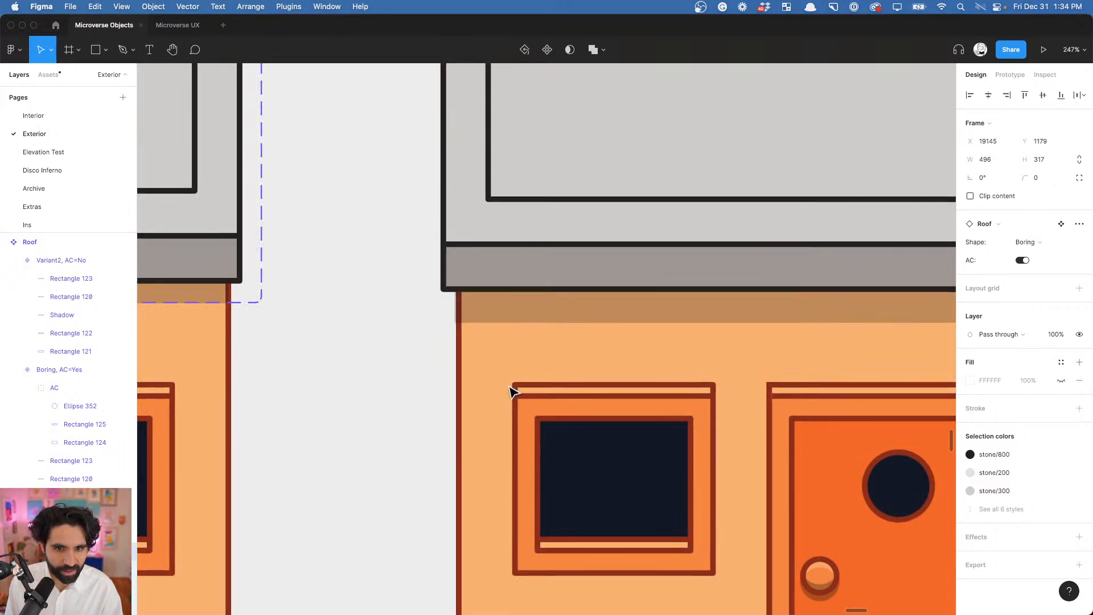
pyautogui.press('Right')
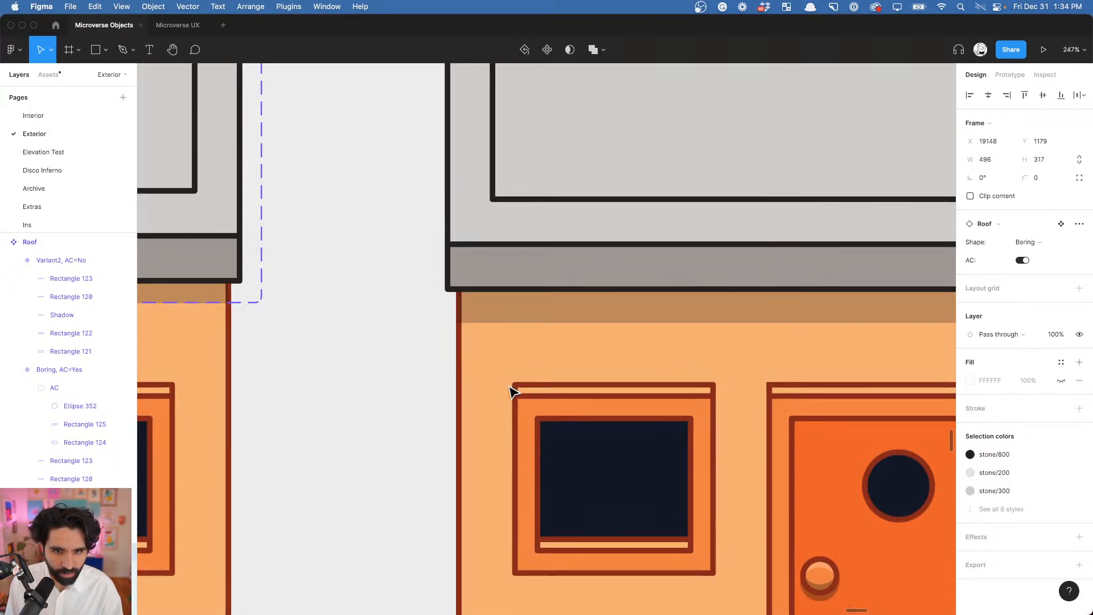
# - Reduce the Roof instance's width to 461 so its shadow ends at the house's right wall edge
pyautogui.scroll(-5, 511, 392)
pyautogui.scroll(6, 683, 386)
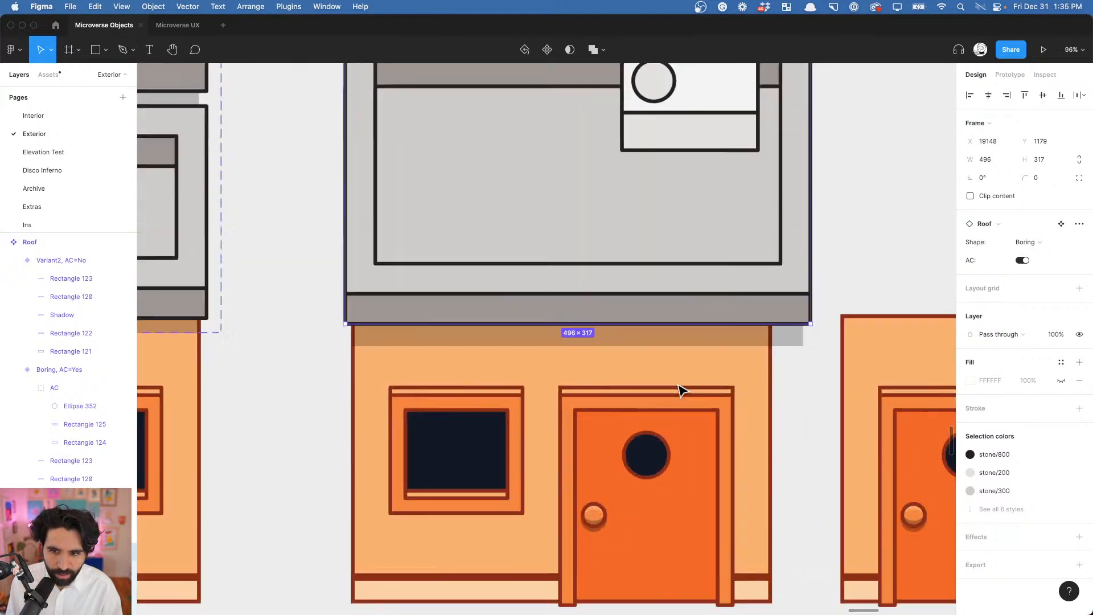
pyautogui.press('super+shift+Left')
pyautogui.press('super+shift+Left')
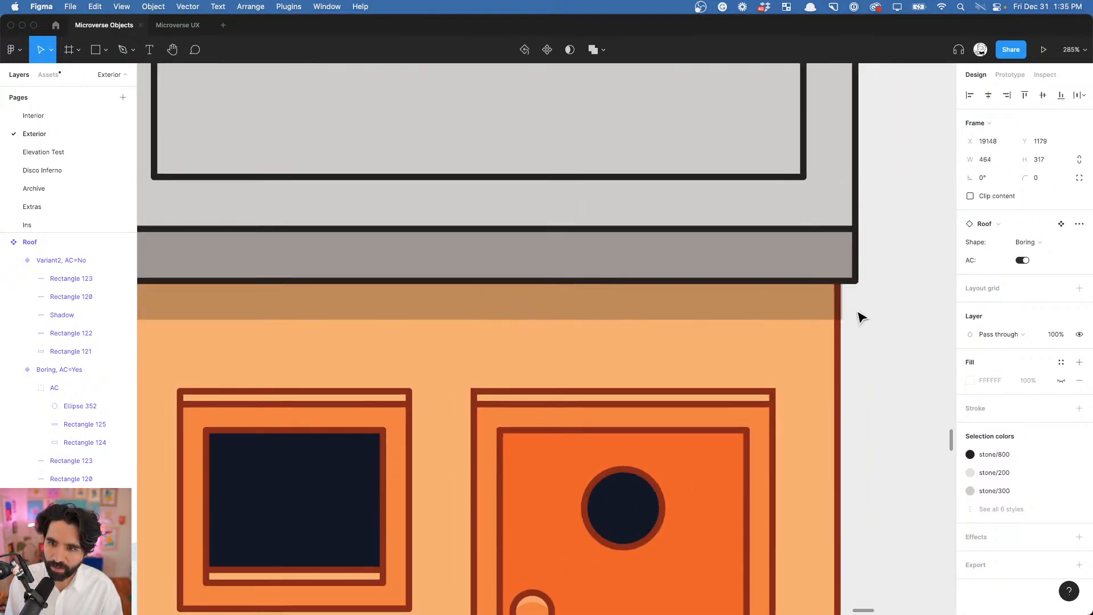
pyautogui.press('super+Left')
pyautogui.press('super+Left')
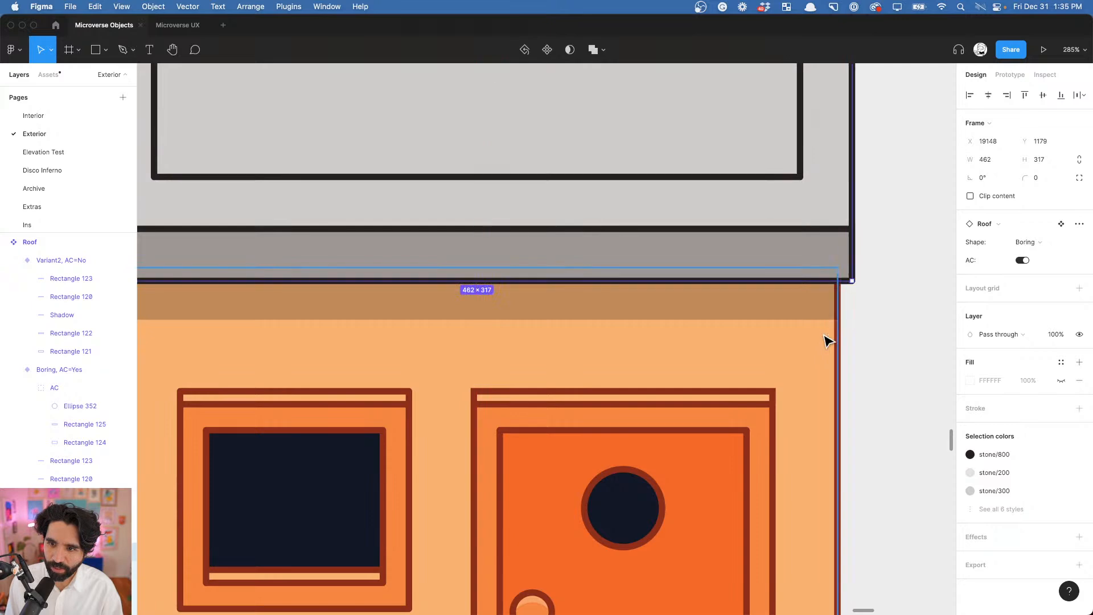
pyautogui.scroll(-10, 824, 339)
pyautogui.click(861, 268)
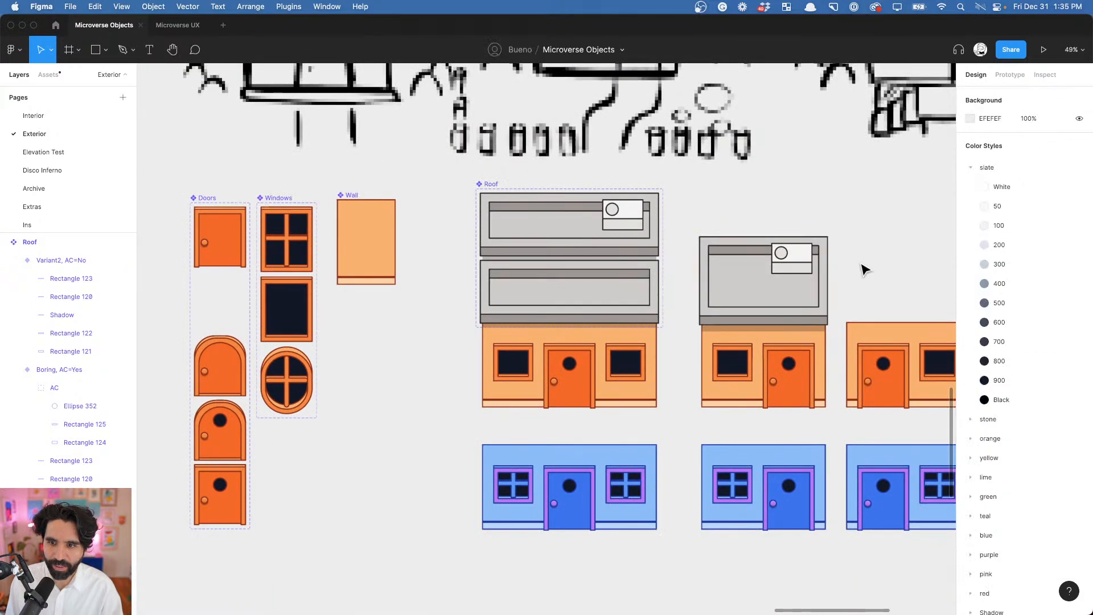
pyautogui.scroll(-1, 859, 269)
pyautogui.hscroll(4, 740, 262)
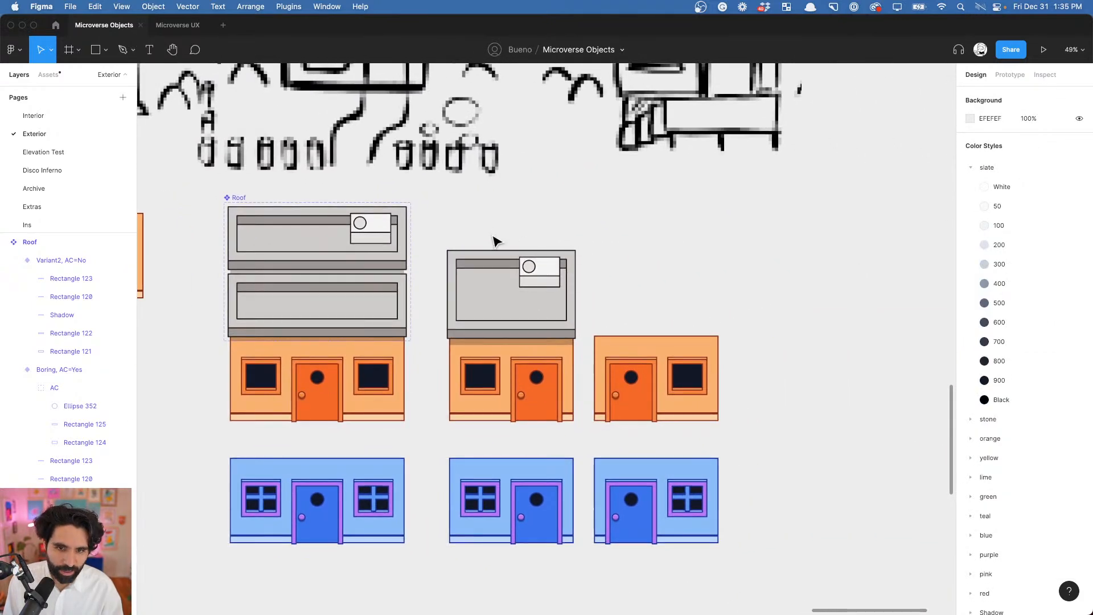
# - Shorten the Roof instance to a height of 309 so its lower edge meets the top of the orange wall
pyautogui.click(512, 289)
pyautogui.press('super+shift+Up')
pyautogui.press('super+shift+Up')
pyautogui.press('super+shift+Up')
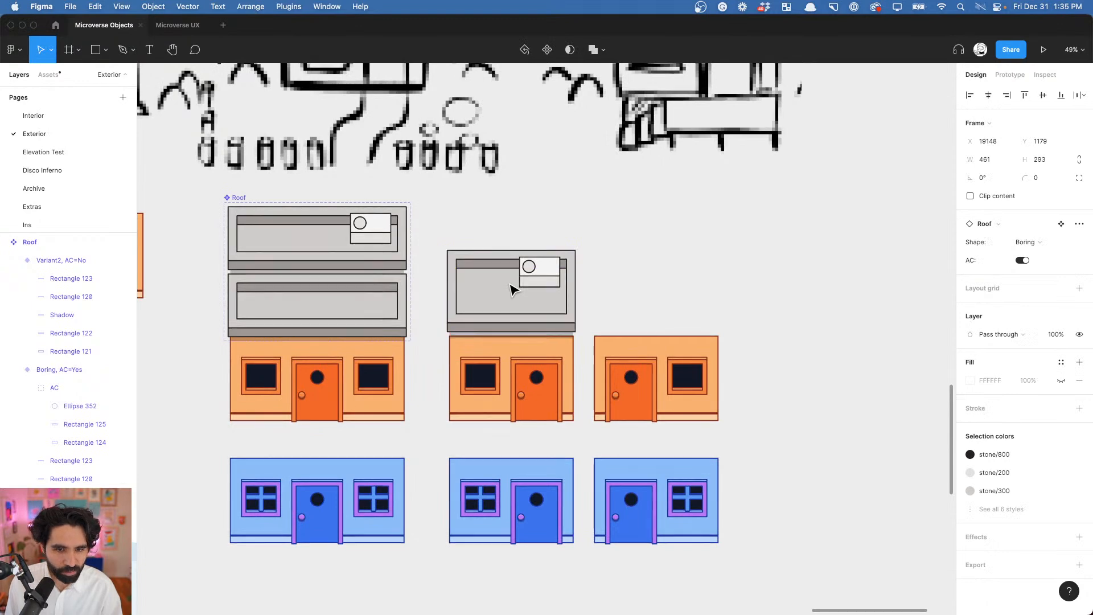
pyautogui.scroll(5, 496, 312)
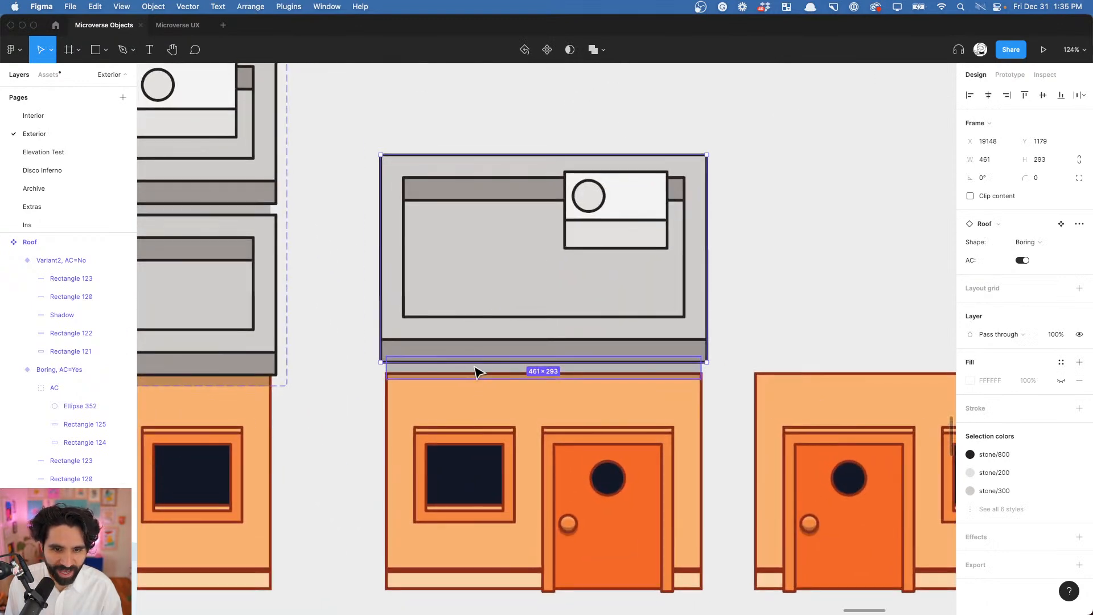
pyautogui.moveTo(472, 361); pyautogui.dragTo(471, 373)
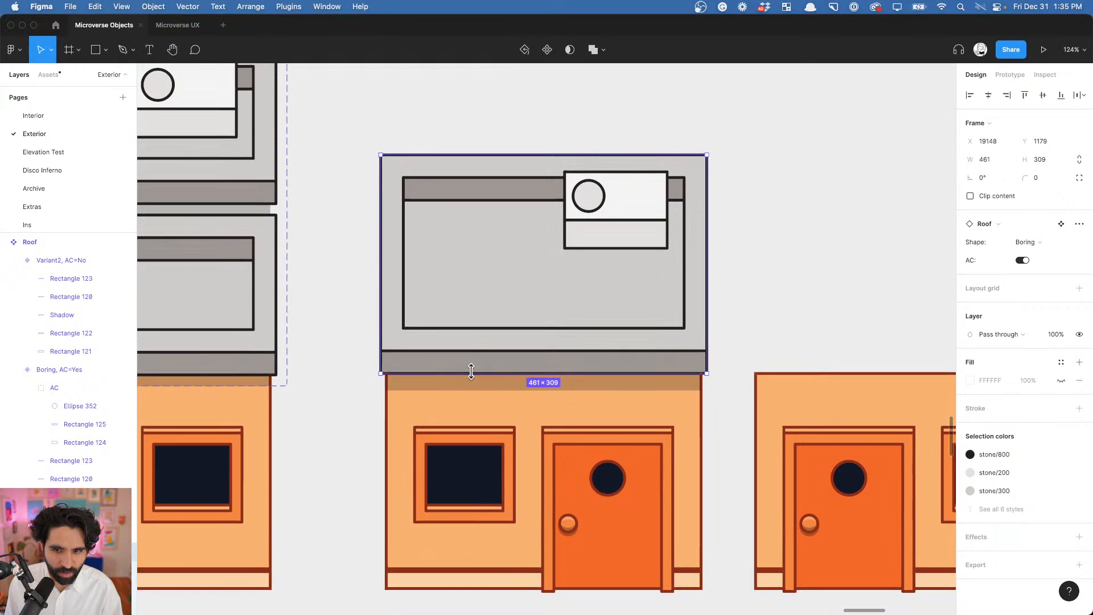
# - Reduce the Roof instance's height to 269 and move it down to Y 1219, resting on the orange wall
pyautogui.hscroll(2, 471, 370)
pyautogui.press('super+shift+Up')
pyautogui.press('super+shift+Up')
pyautogui.press('super+shift+Up')
pyautogui.press('super+shift+Up')
pyautogui.hotkey('shift', 'Down')
pyautogui.hotkey('shift', 'Down')
pyautogui.hotkey('shift', 'Down')
pyautogui.hotkey('shift', 'Down')
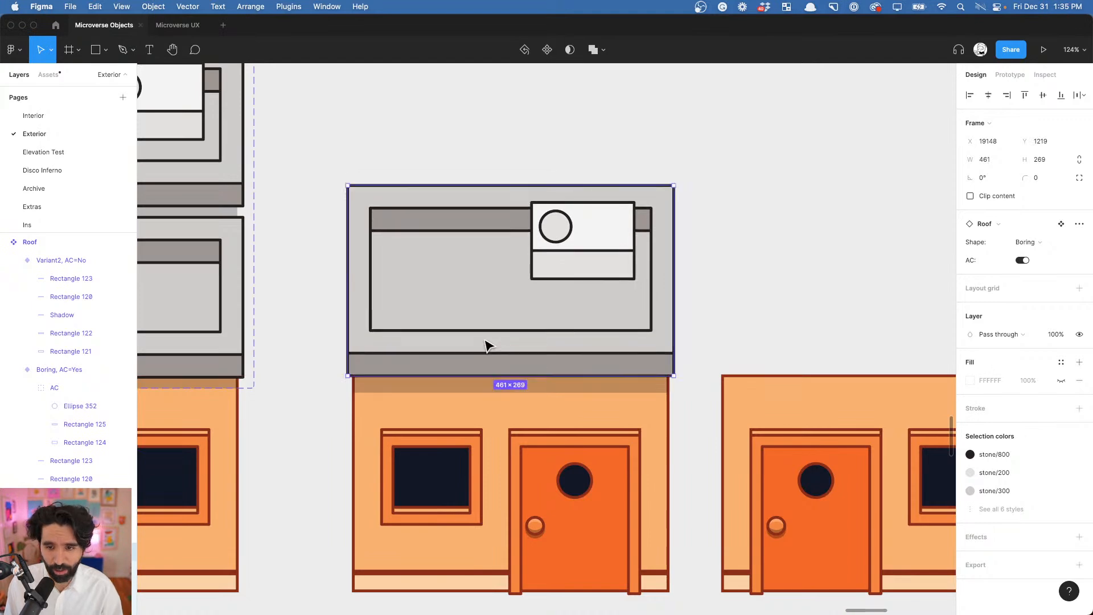
pyautogui.scroll(-5, 493, 340)
pyautogui.click(647, 283)
pyautogui.scroll(4, 492, 357)
pyautogui.click(487, 295)
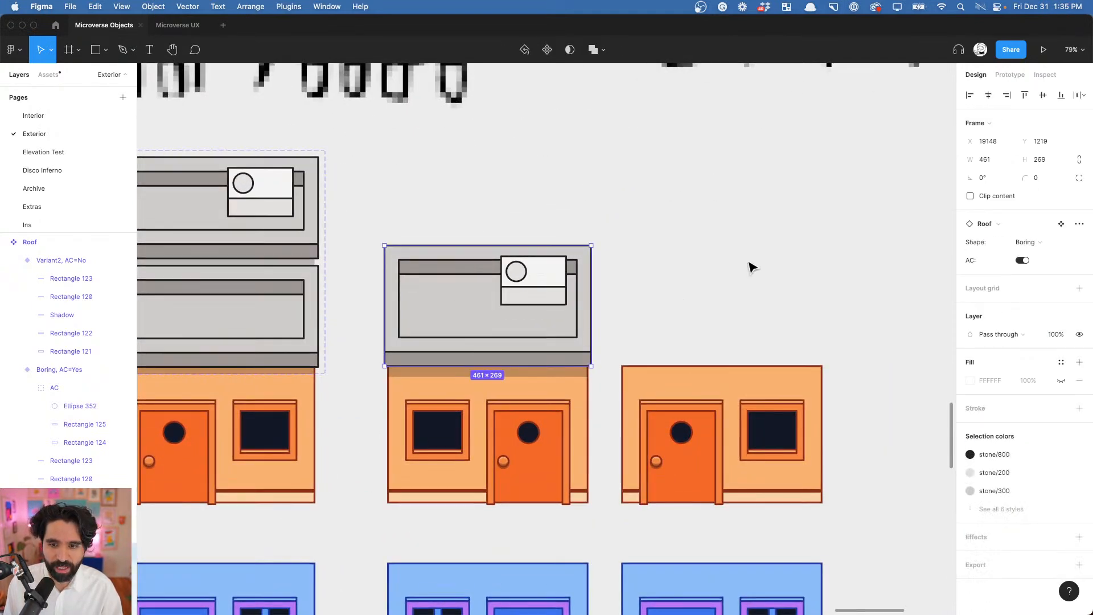
pyautogui.click(525, 237)
pyautogui.click(465, 295)
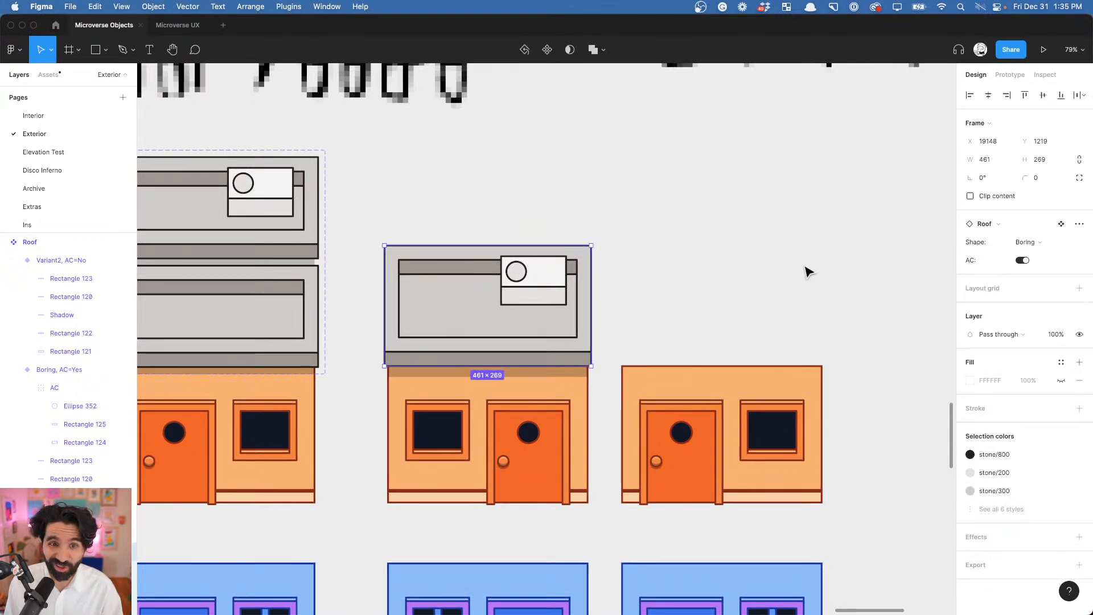
pyautogui.scroll(-5, 805, 271)
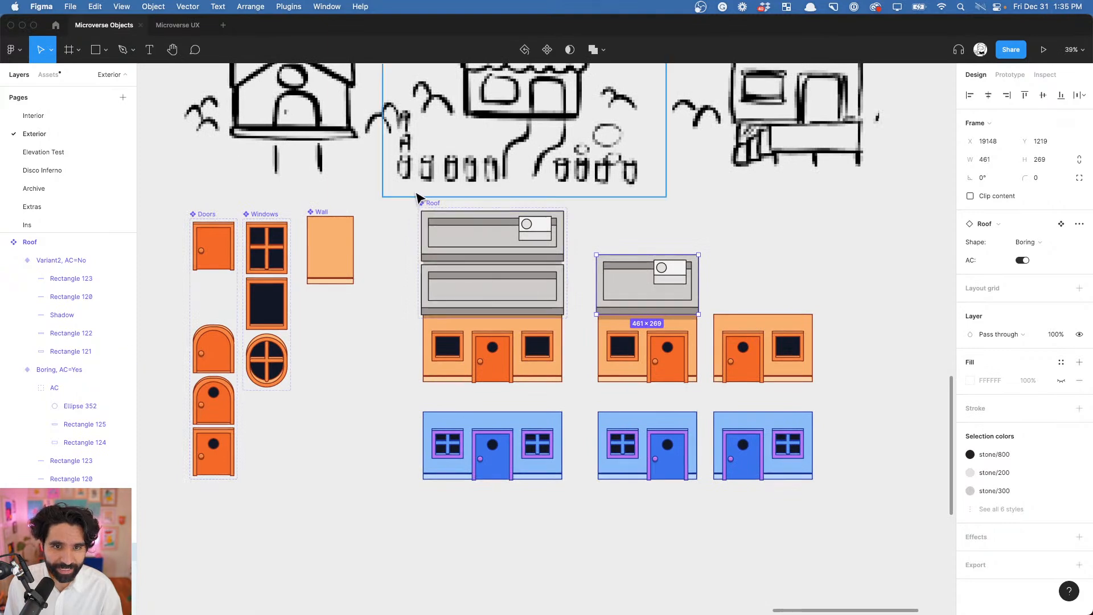
# - Check the constraints of the inner recess rectangles in both variants of the Roof component
pyautogui.click(431, 206)
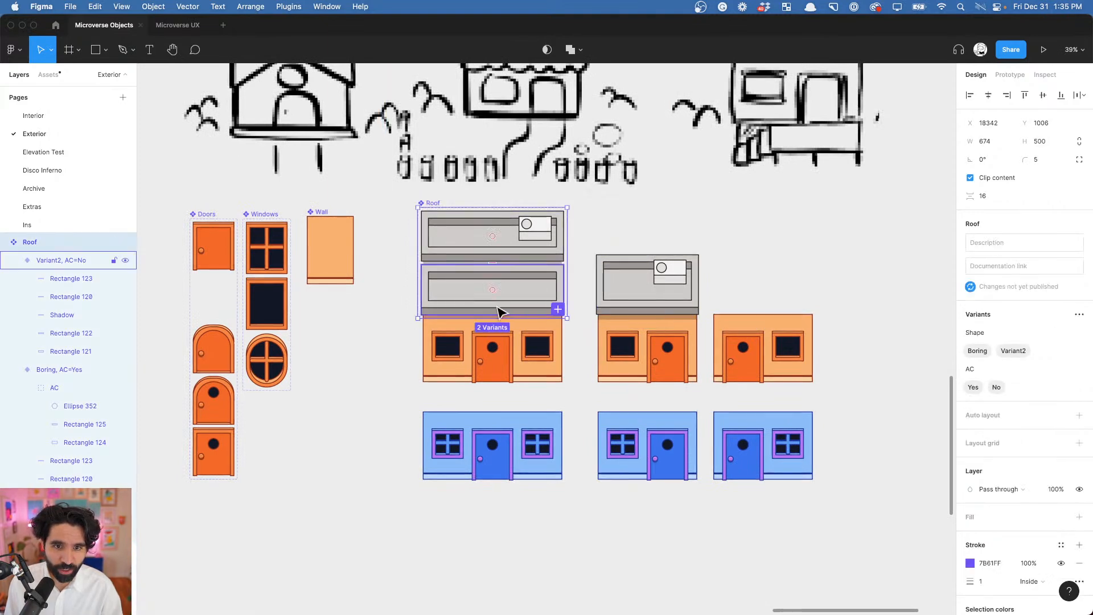
pyautogui.scroll(5, 503, 305)
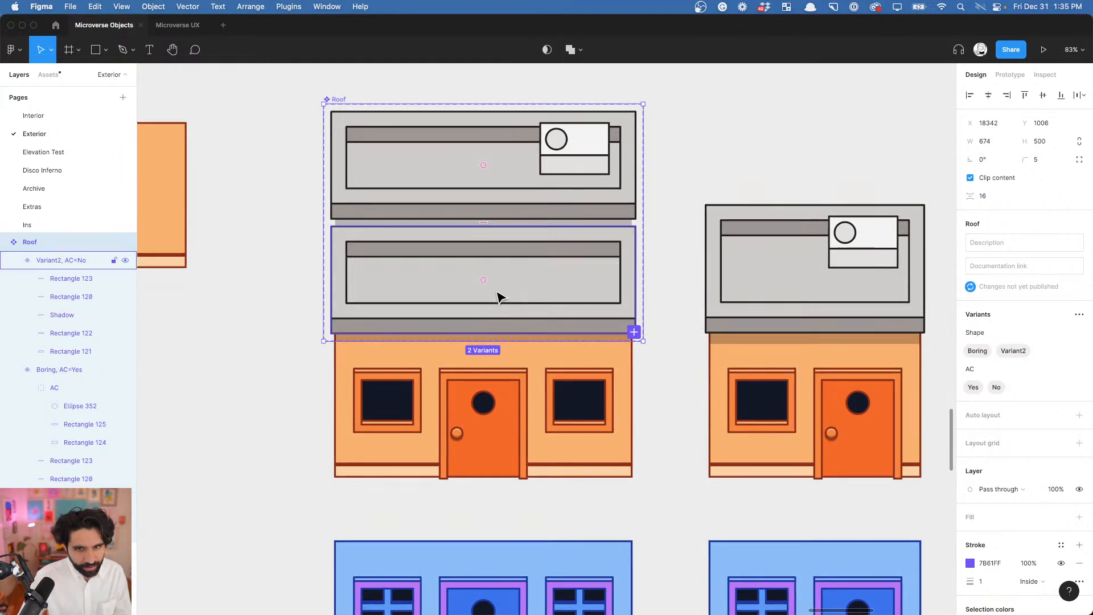
pyautogui.keyDown('super'); pyautogui.click(403, 137); pyautogui.keyUp('super')
pyautogui.keyDown('shift'); pyautogui.keyDown('super'); pyautogui.click(405, 169); pyautogui.keyUp('super'); pyautogui.keyUp('shift')
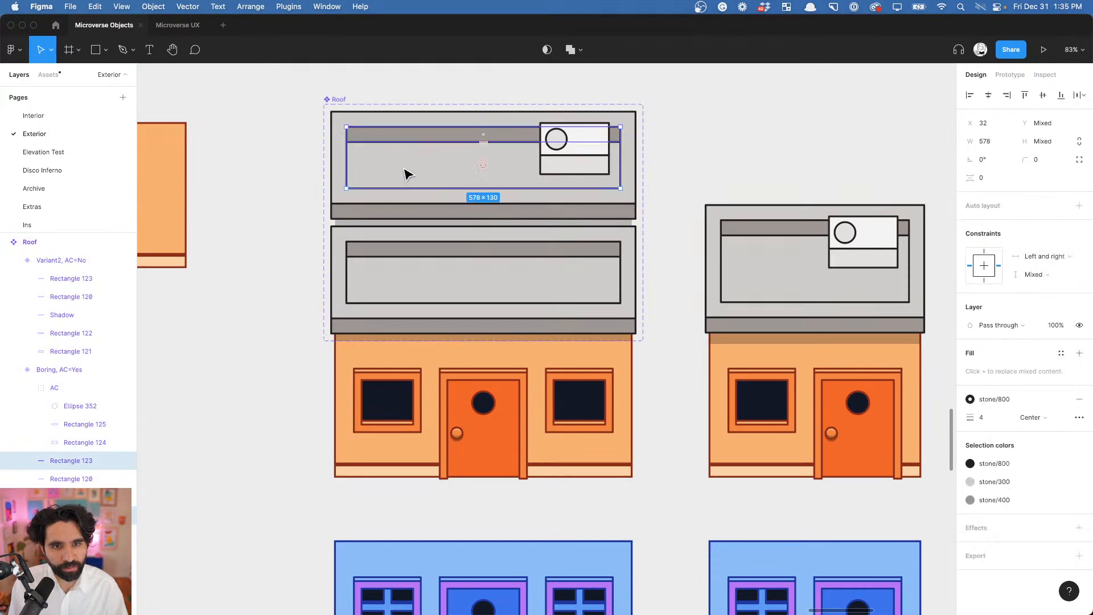
pyautogui.keyDown('shift'); pyautogui.keyDown('super'); pyautogui.click(398, 250); pyautogui.keyUp('super'); pyautogui.keyUp('shift')
pyautogui.keyDown('shift'); pyautogui.keyDown('super'); pyautogui.click(398, 286); pyautogui.keyUp('super'); pyautogui.keyUp('shift')
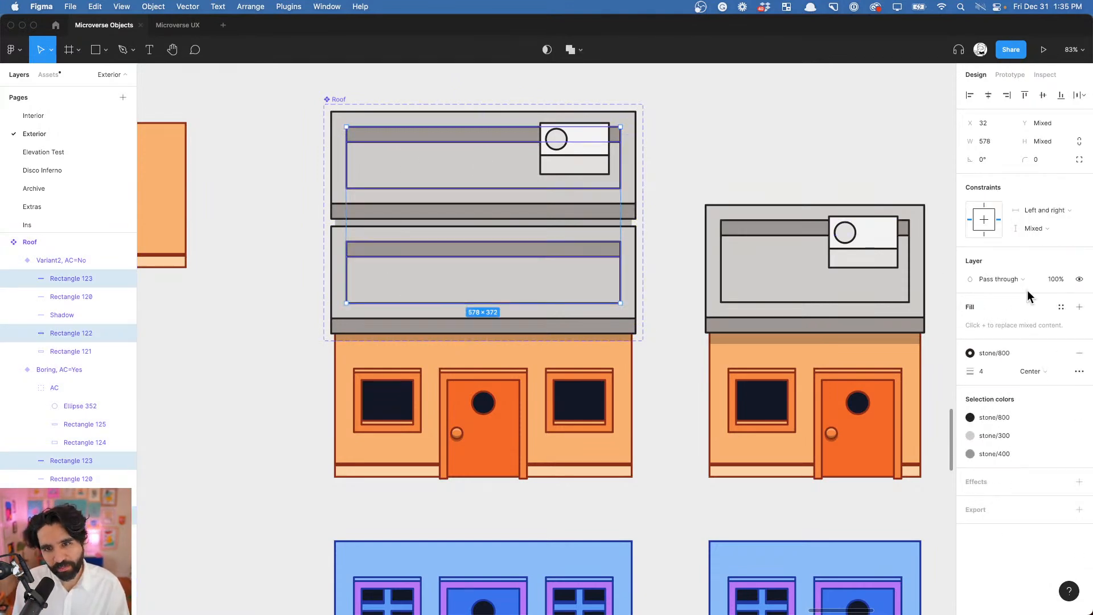
pyautogui.click(790, 140)
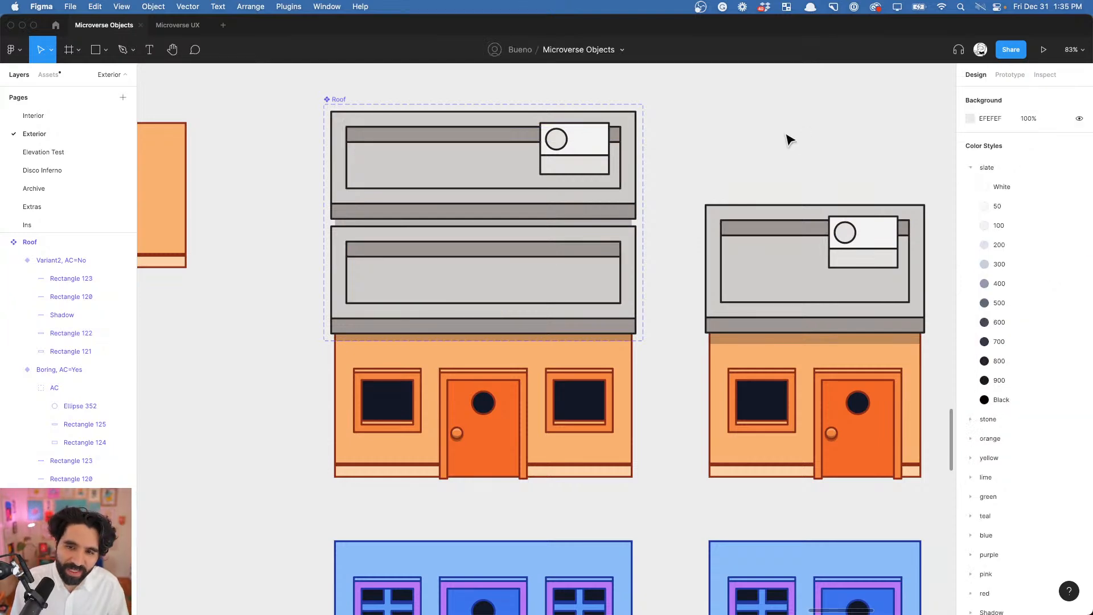
# - Move all orange and blue houses together with the Roof instance to the right, clear of the Roof component set
pyautogui.scroll(-5, 785, 139)
pyautogui.hscroll(3, 777, 158)
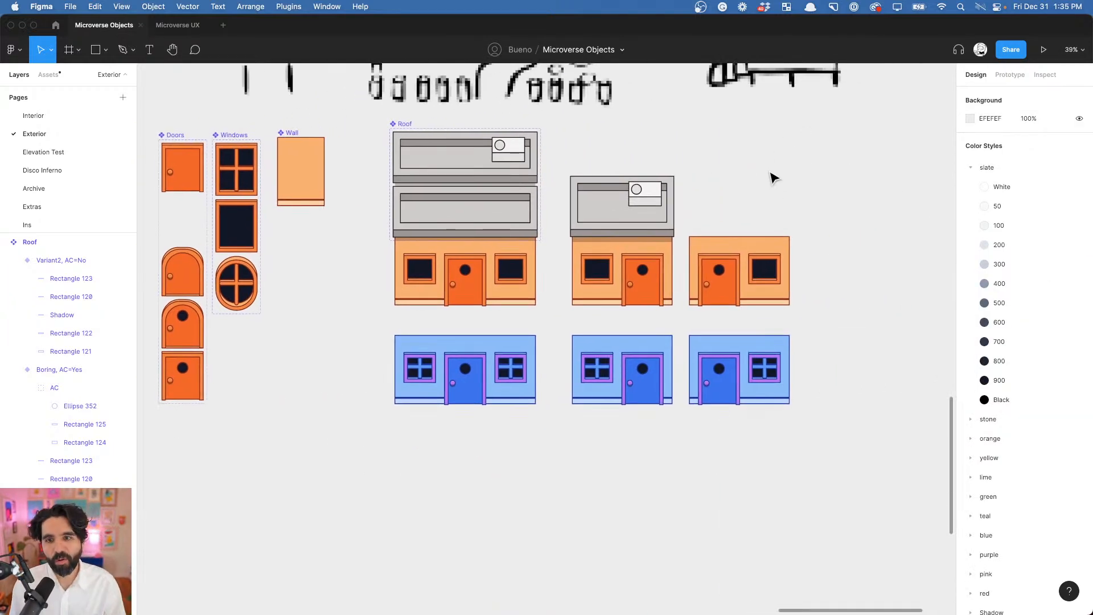
pyautogui.scroll(3, 787, 198)
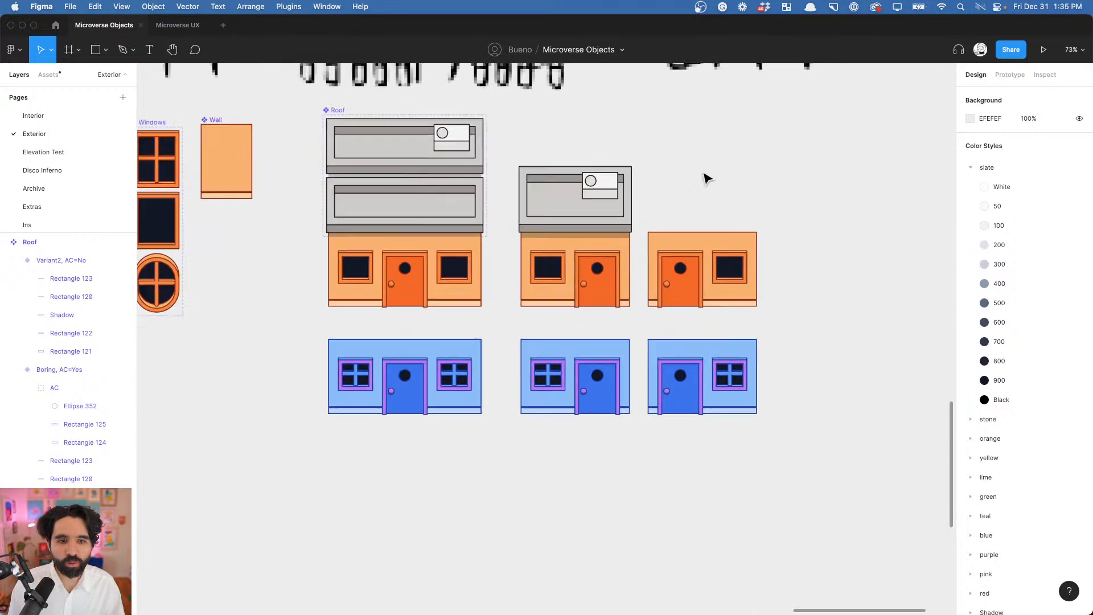
pyautogui.click(604, 194)
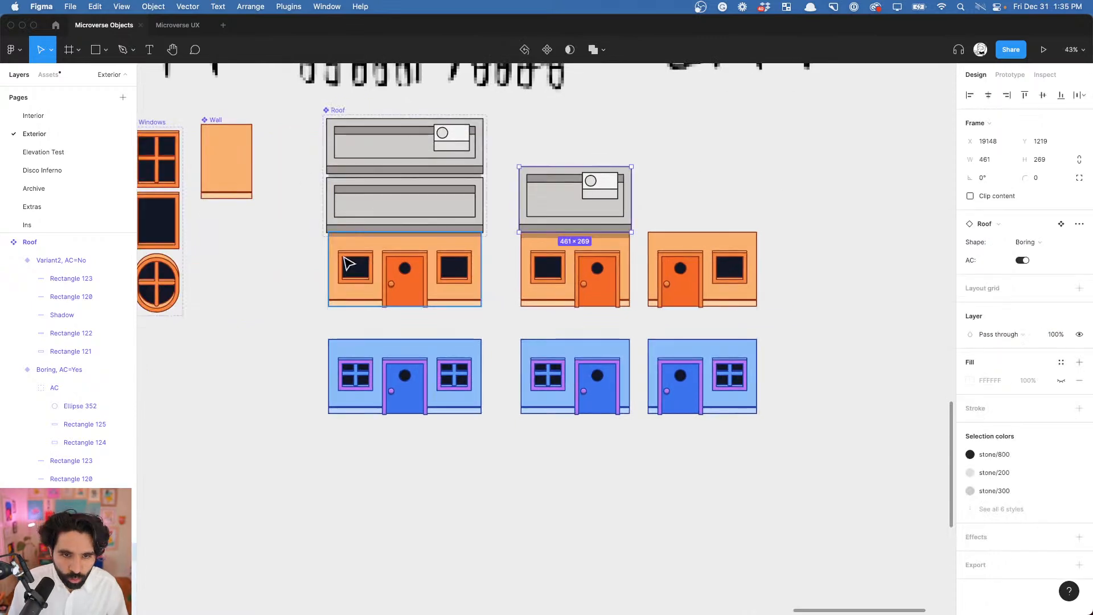
pyautogui.moveTo(354, 487); pyautogui.dragTo(782, 295)
pyautogui.moveTo(539, 179); pyautogui.dragTo(769, 215)
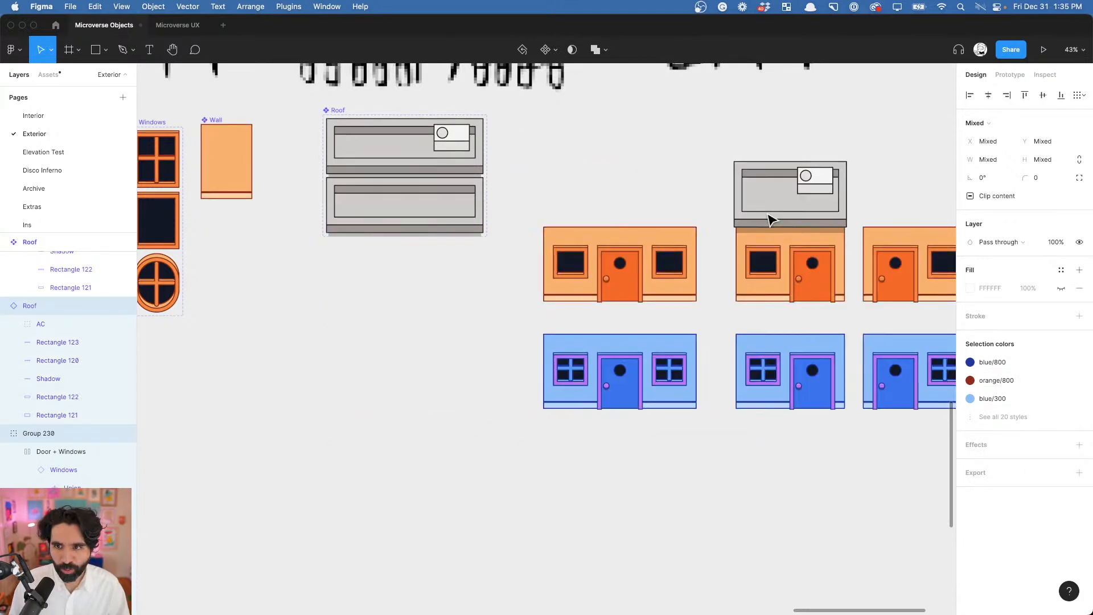
# - Copy the Roof instance onto the wide orange house at X 19241, Y 1198 and widen it to 634 × 269
pyautogui.hscroll(2, 769, 215)
pyautogui.click(813, 161)
pyautogui.moveTo(654, 226); pyautogui.dragTo(485, 219)
pyautogui.scroll(5, 588, 169)
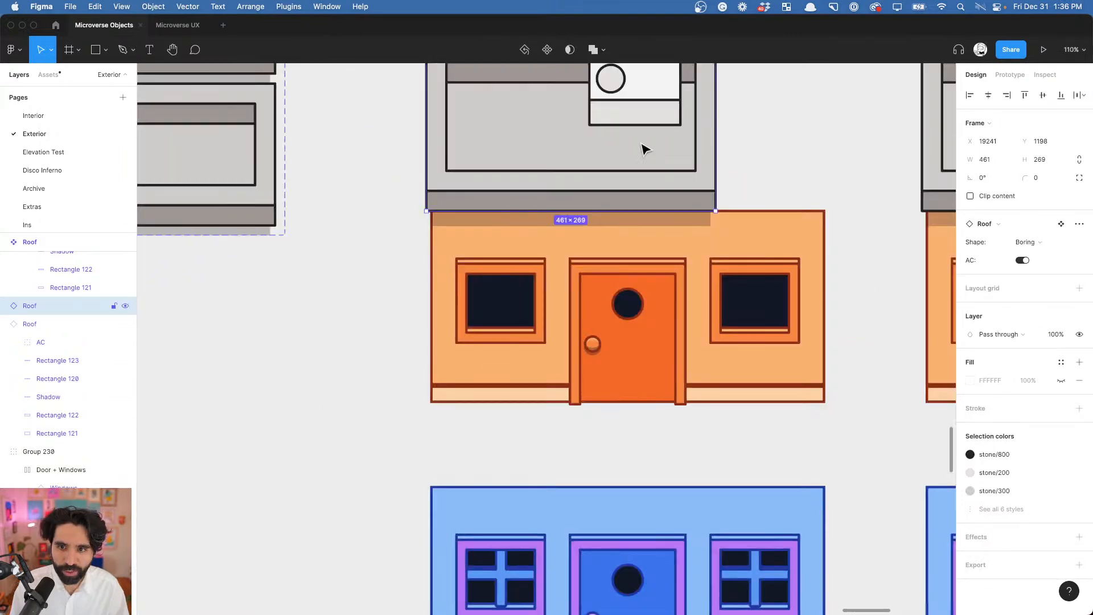
pyautogui.scroll(1, 674, 148)
pyautogui.moveTo(594, 262); pyautogui.dragTo(703, 267)
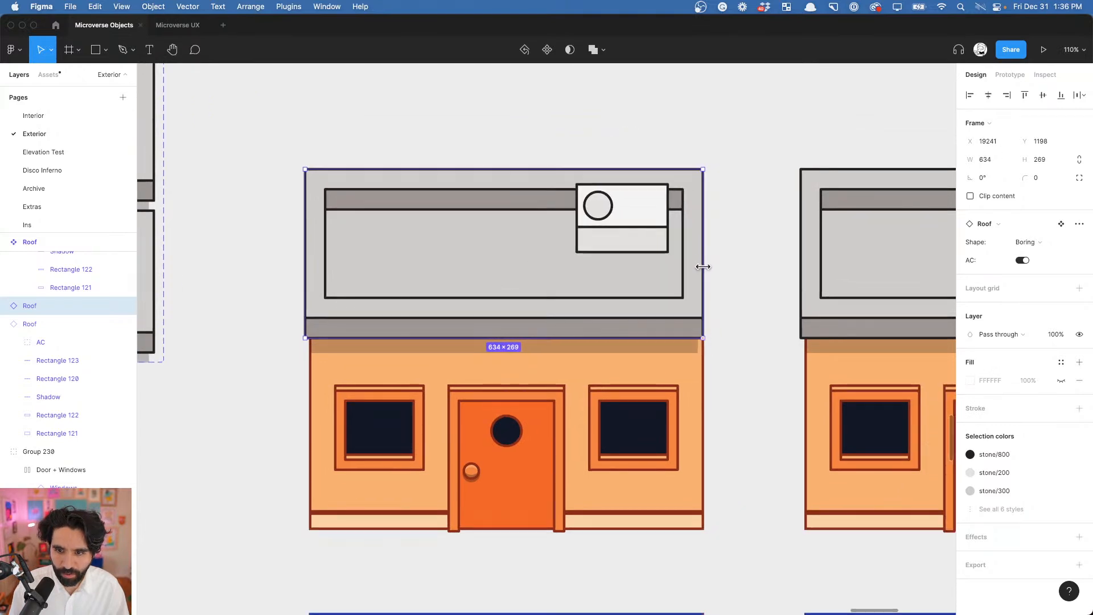
pyautogui.scroll(-5, 703, 266)
pyautogui.click(509, 353)
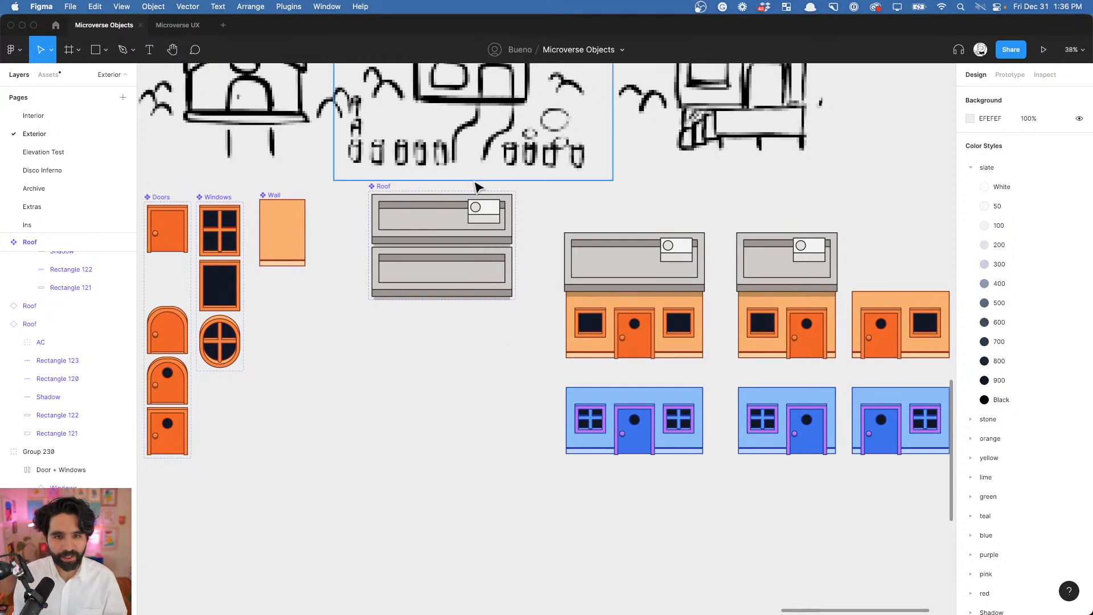
# - Change the fill of the AC unit's circle in the Boring, AC=Yes variant to the stone/500 style
pyautogui.scroll(5, 478, 180)
pyautogui.doubleClick(486, 308)
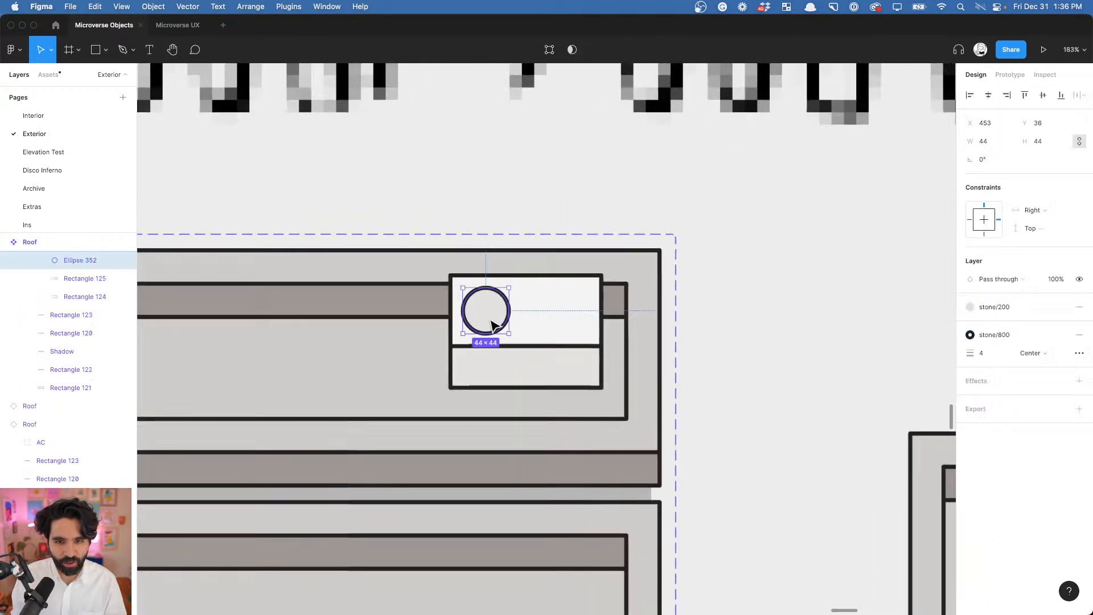
pyautogui.click(1025, 306)
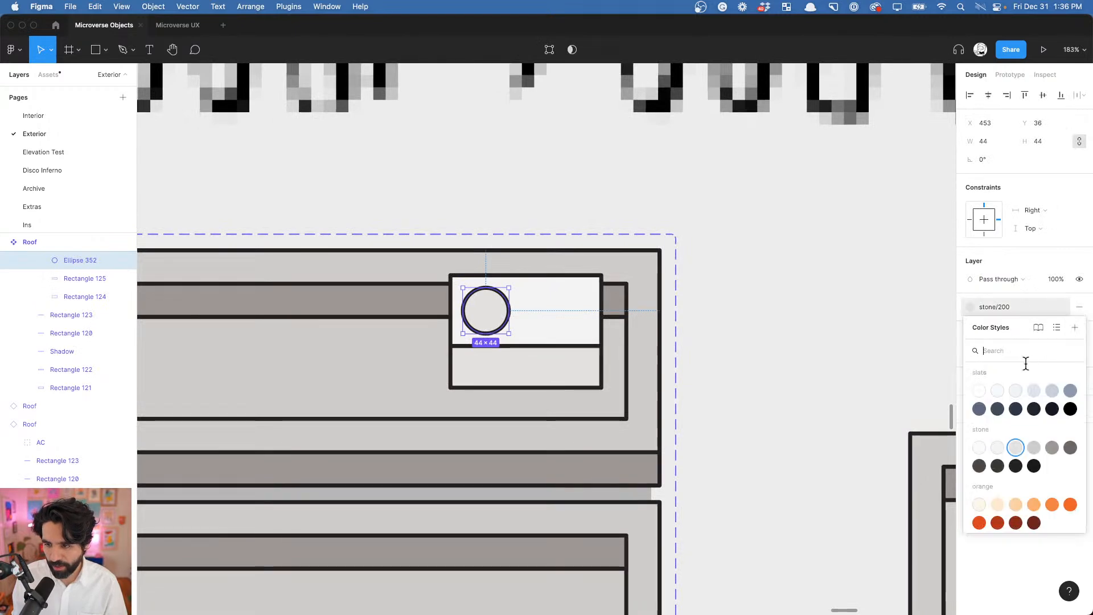
pyautogui.click(1071, 448)
pyautogui.scroll(-5, 703, 285)
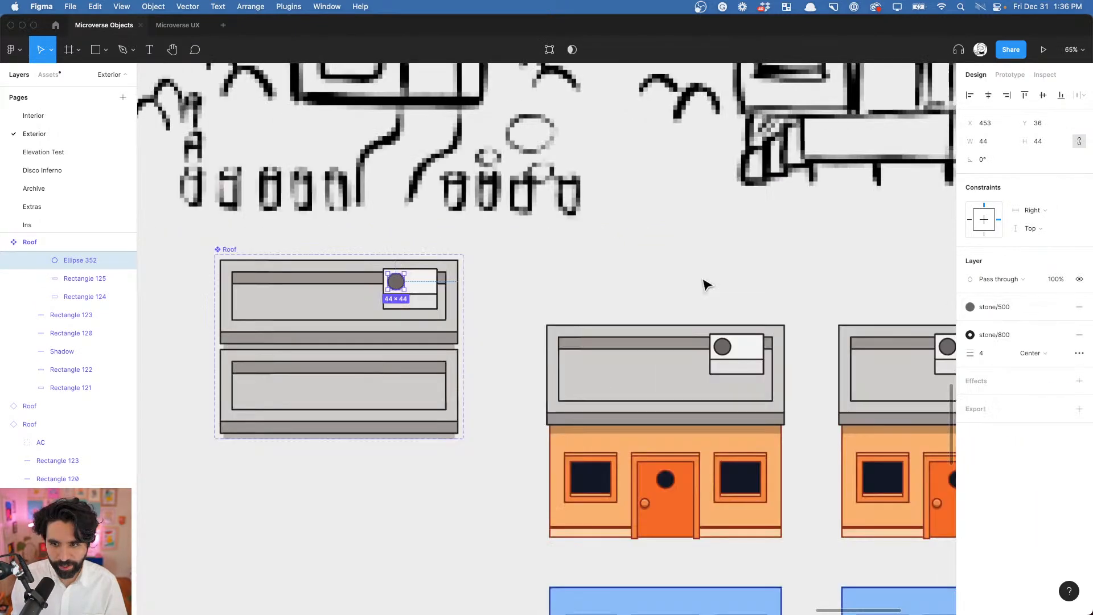
pyautogui.hscroll(1, 704, 284)
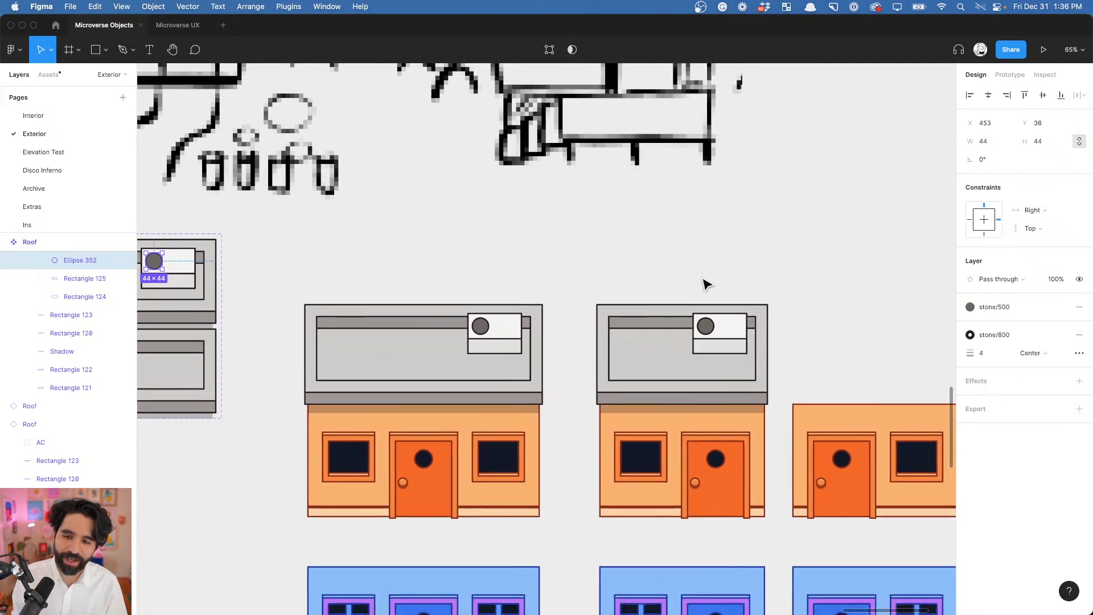
# - Duplicate the AC unit's lower rectangle, widen the copy to 161 and center it over the unit at X 433
pyautogui.hscroll(-5, 703, 285)
pyautogui.scroll(5, 301, 310)
pyautogui.click(376, 295)
pyautogui.scroll(5, 376, 296)
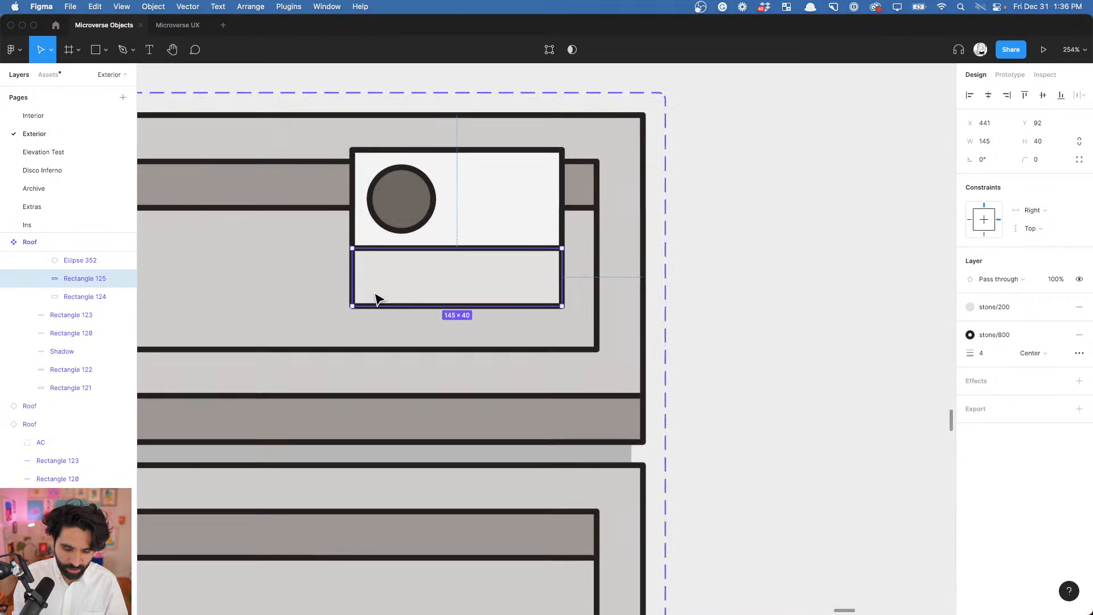
pyautogui.press('super+d')
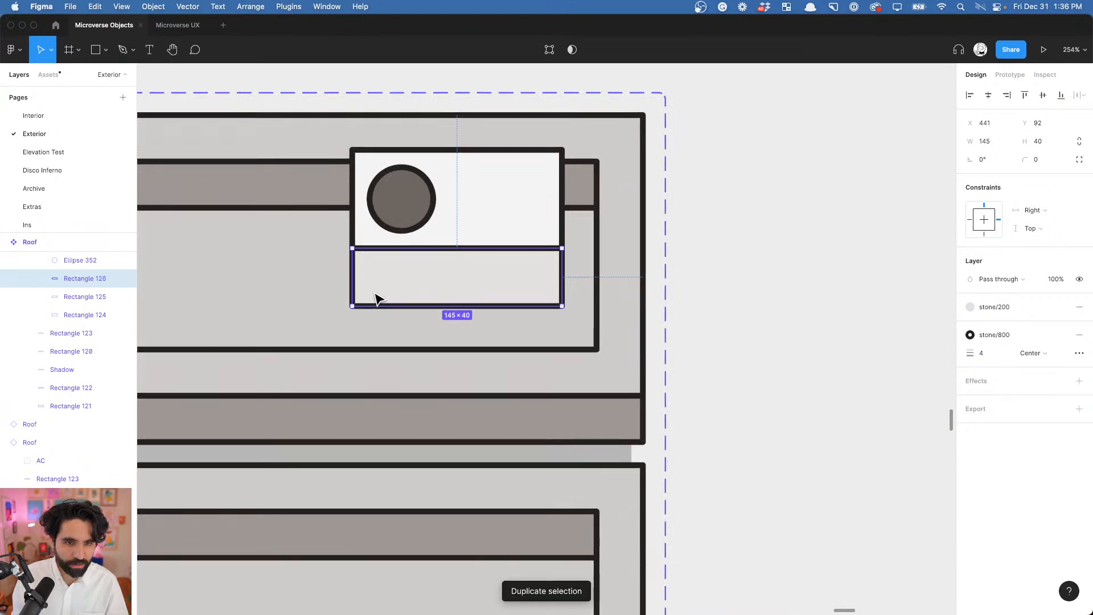
pyautogui.press('super+shift+Right')
pyautogui.press('super+shift+Right')
pyautogui.hotkey('shift', 'Left')
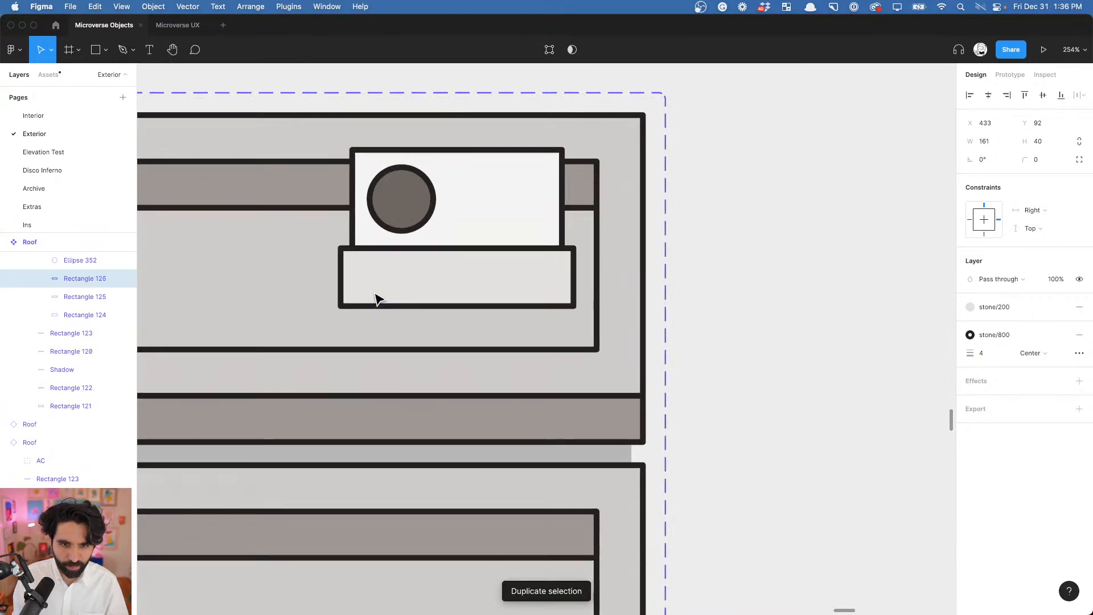
# - Move the duplicated rectangle up to Y 65, level with the roof's inner edge line, and increase its height to 58
pyautogui.press('super+shift+Down')
pyautogui.hotkey('shift', 'Up')
pyautogui.hotkey('shift', 'Up')
pyautogui.press('Up')
pyautogui.press('Up')
pyautogui.press('Up')
pyautogui.press('Up')
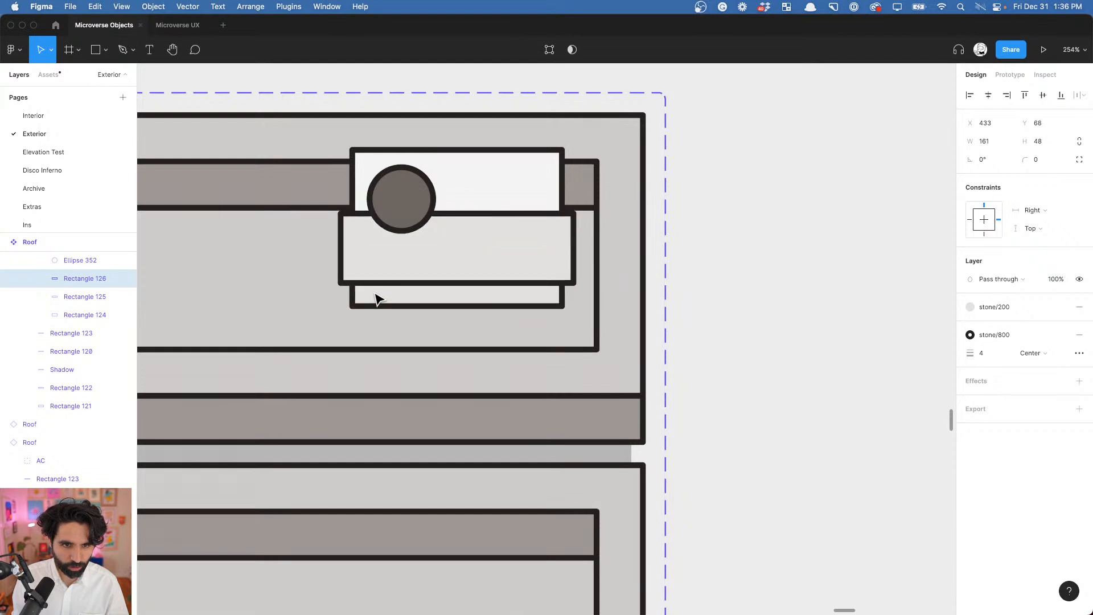
pyautogui.press('alt')
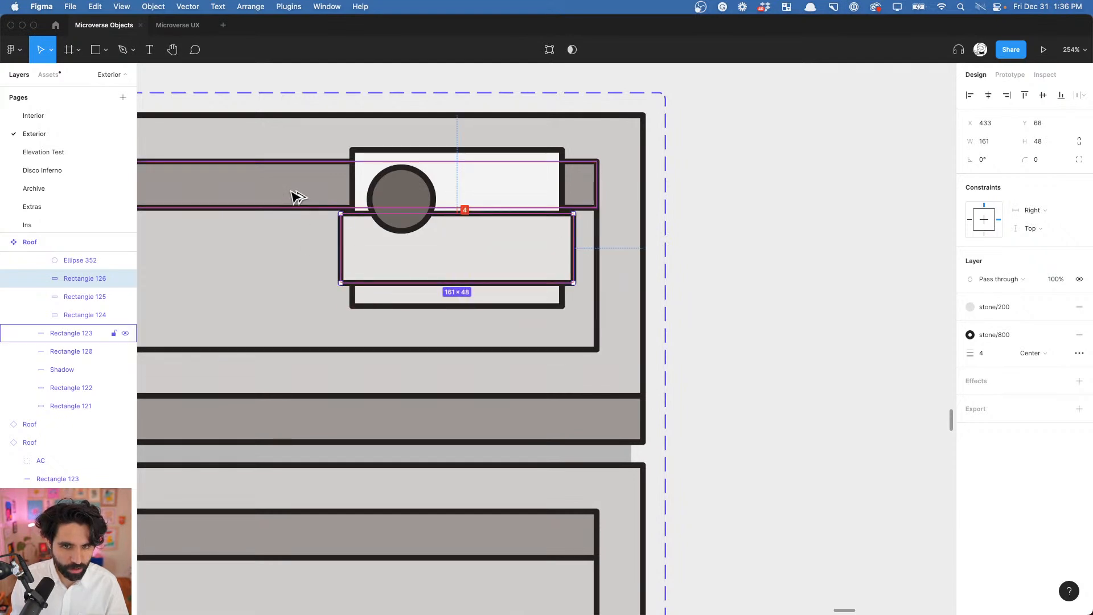
pyautogui.press('super+shift+Down')
pyautogui.press('Up')
pyautogui.press('Up')
pyautogui.press('Up')
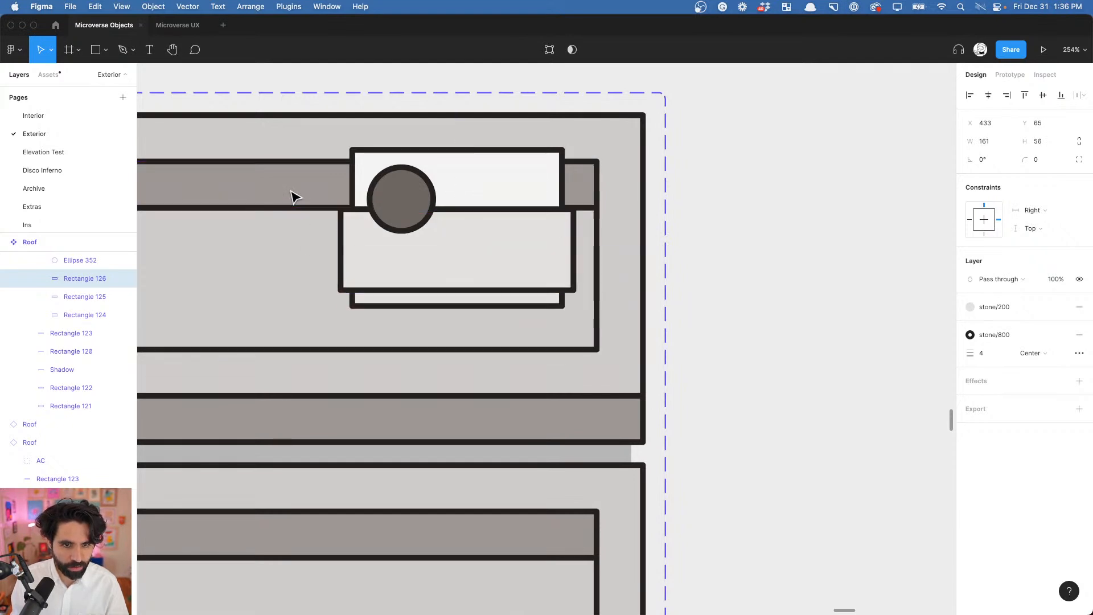
# - Send the duplicated rectangle behind the AC unit's other shapes and extend its height to 76
pyautogui.press('super+shift+Down')
pyautogui.press('super+shift+Down')
pyautogui.press('super+shift+Down')
pyautogui.press('alt+super+bracketleft')
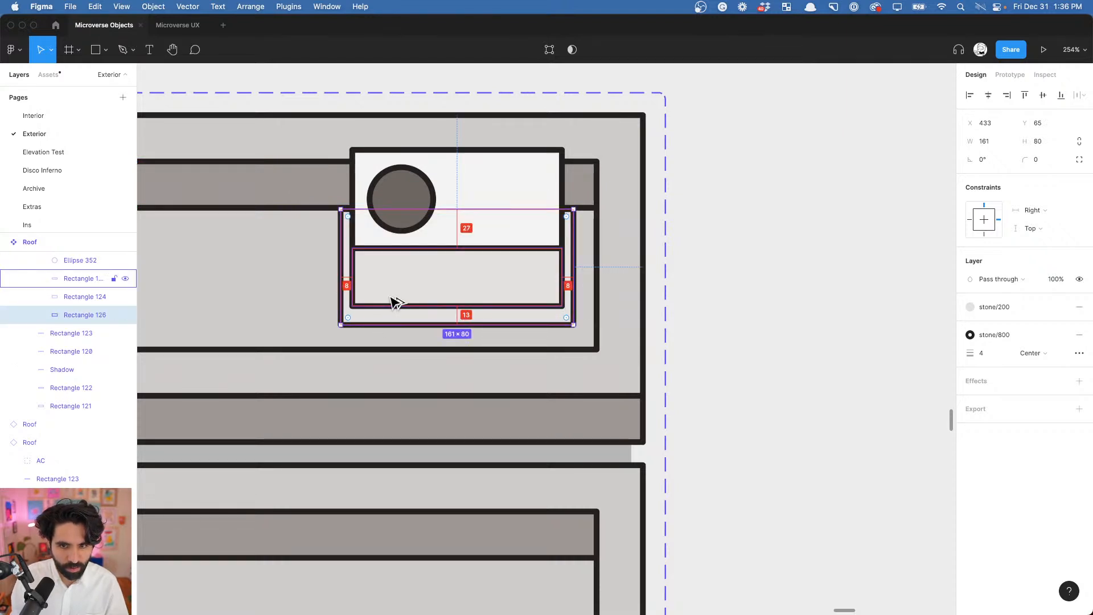
pyautogui.press('super+Up')
pyautogui.press('super+Up')
pyautogui.press('super+Up')
pyautogui.press('super+Up')
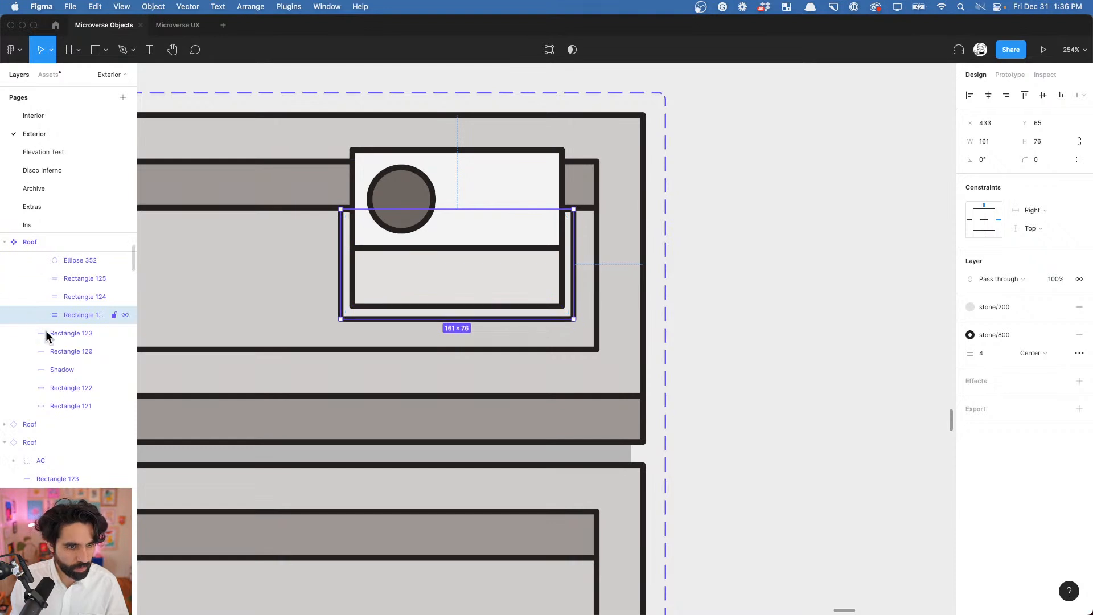
# - Apply the Shadow/02 color style to the rectangle behind the AC unit and remove its stroke
pyautogui.scroll(2, 60, 338)
pyautogui.scroll(-5, 589, 320)
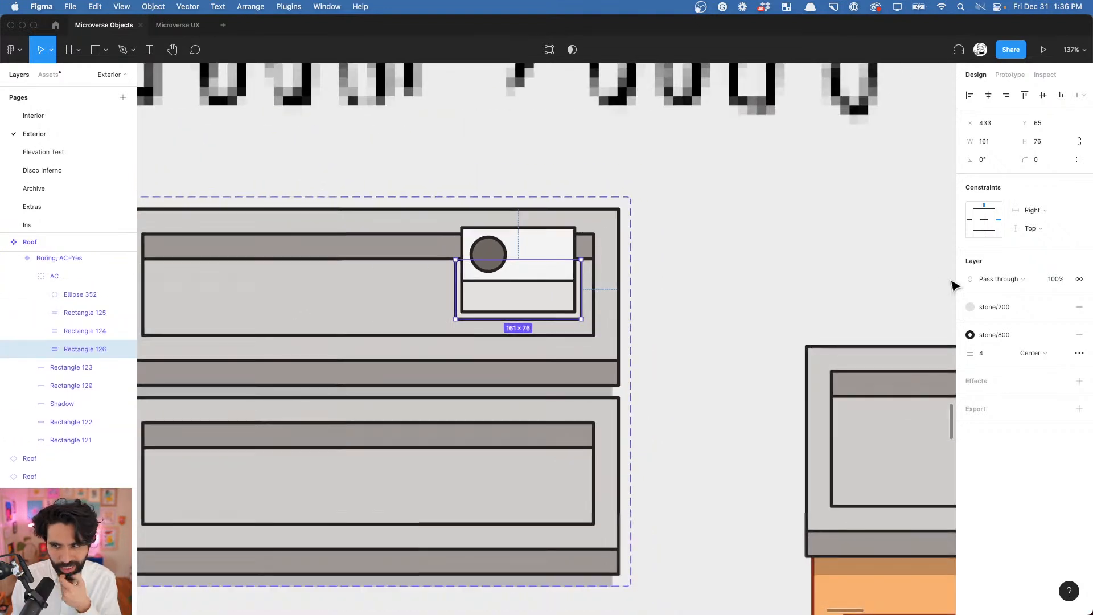
pyautogui.click(1032, 314)
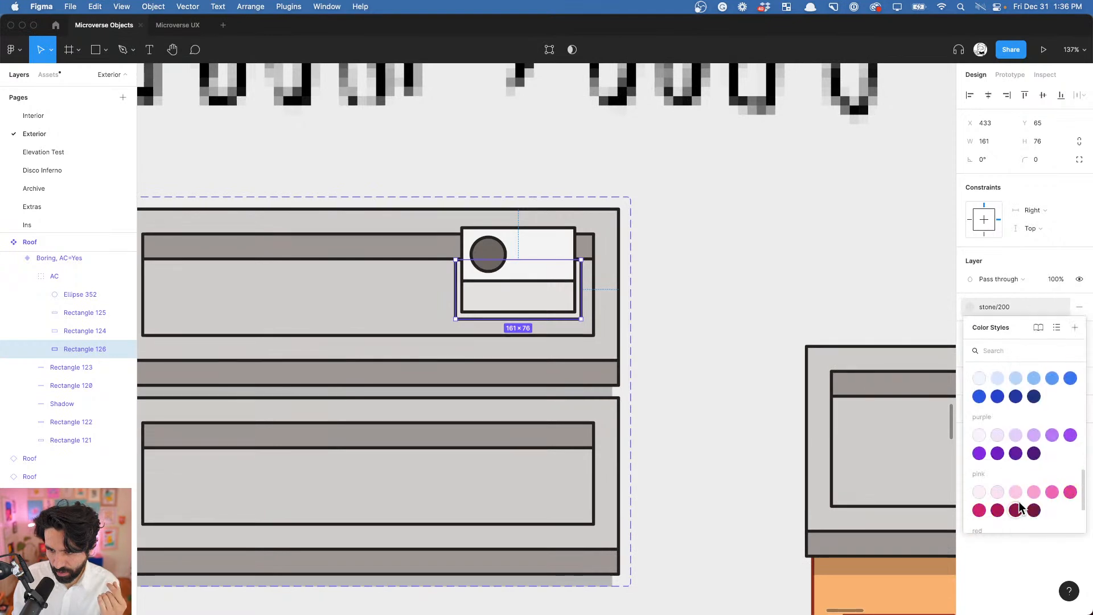
pyautogui.scroll(-5, 1019, 484)
pyautogui.click(979, 519)
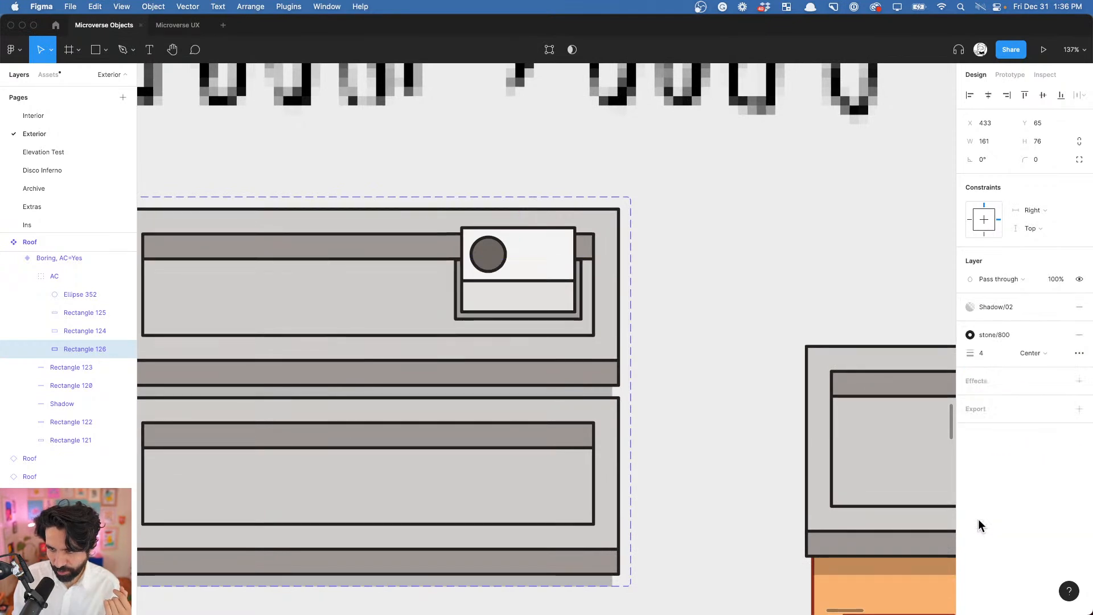
pyautogui.click(1078, 338)
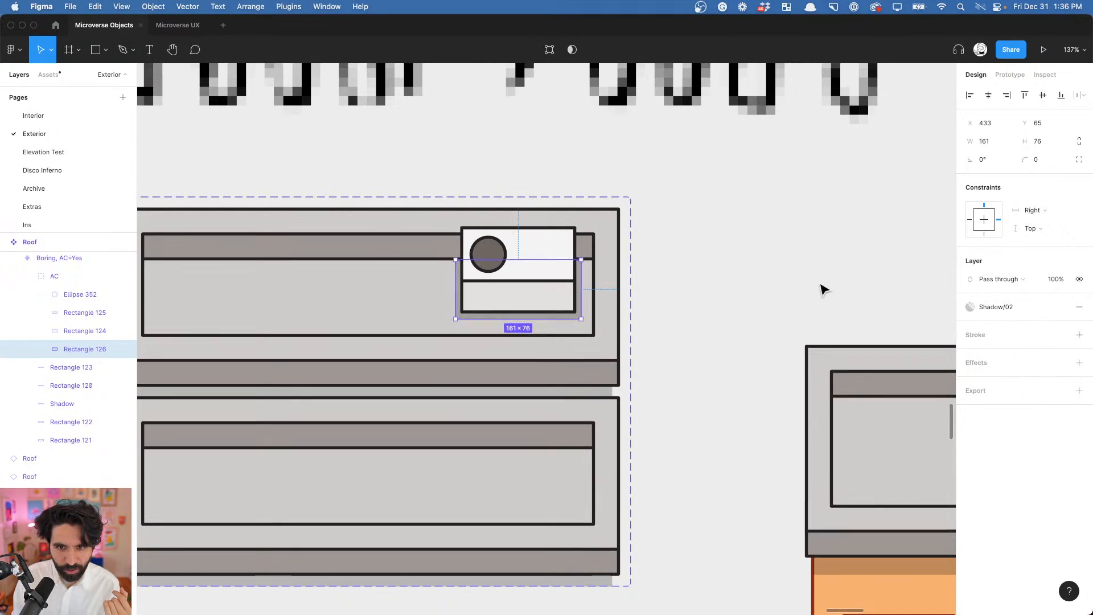
pyautogui.click(820, 288)
# - Apply the Shadow/02 effect style to the shadow rectangle behind the AC unit
pyautogui.scroll(-5, 823, 290)
pyautogui.hscroll(3, 823, 289)
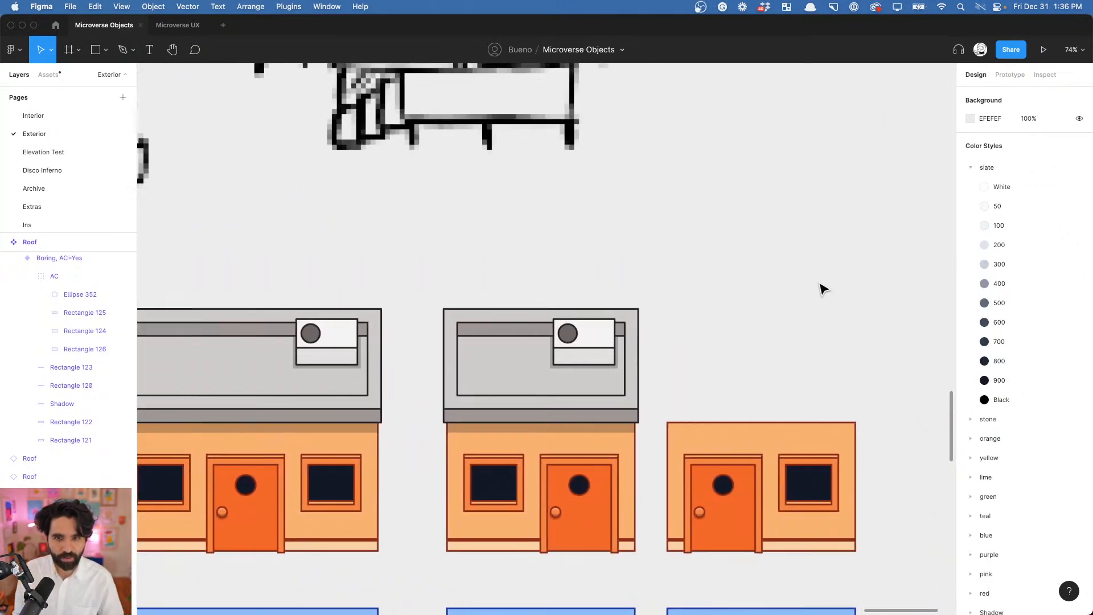
pyautogui.hscroll(-4, 823, 290)
pyautogui.scroll(-1, 823, 289)
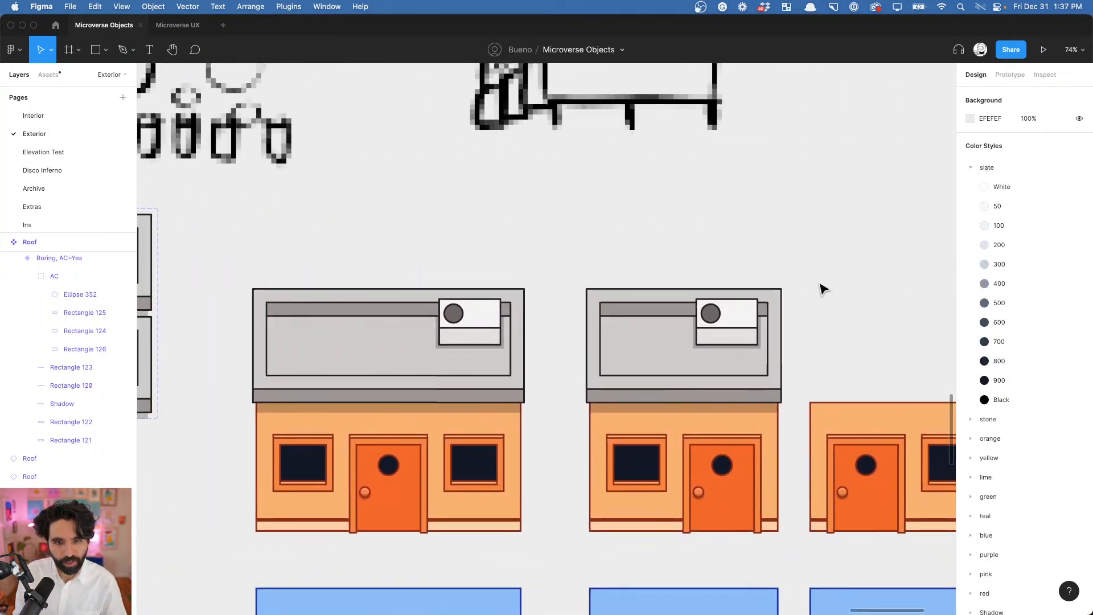
pyautogui.hscroll(-5, 823, 290)
pyautogui.scroll(1, 823, 290)
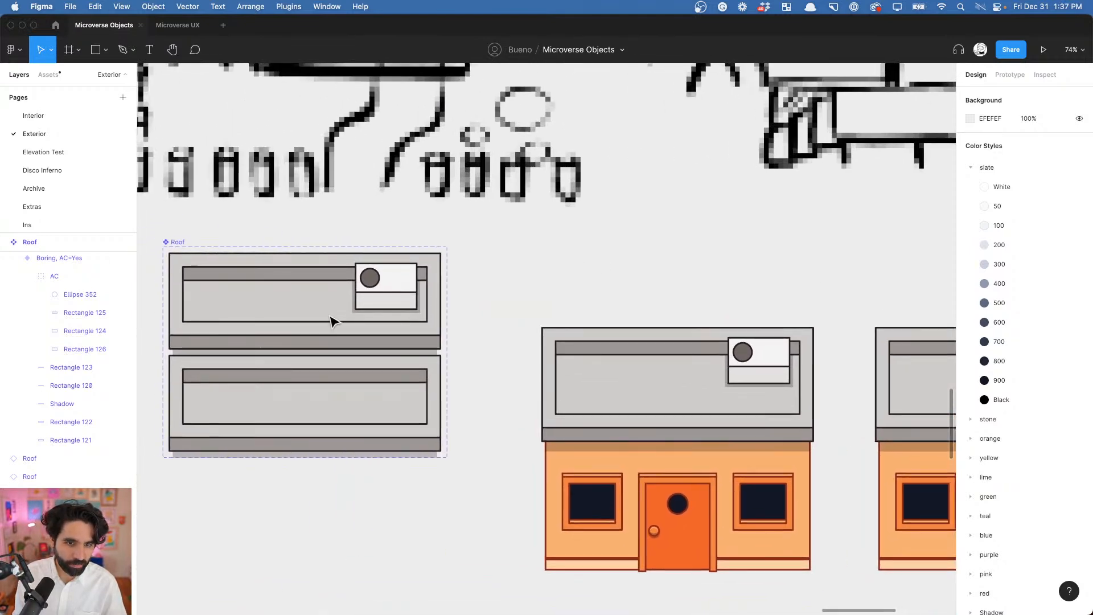
pyautogui.scroll(5, 291, 311)
pyautogui.keyDown('super'); pyautogui.click(485, 315); pyautogui.keyUp('super')
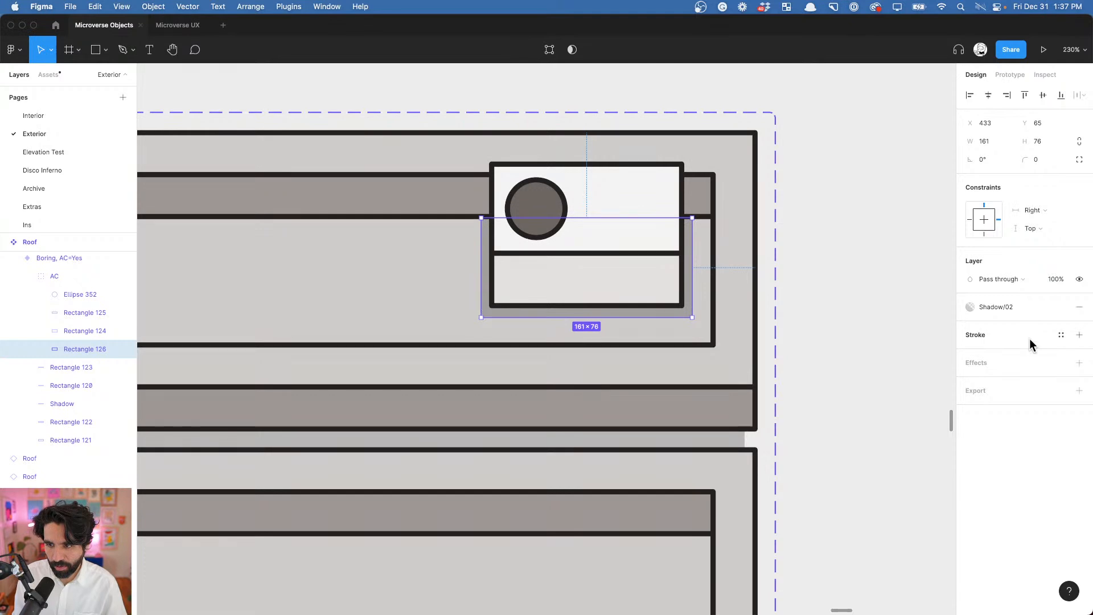
pyautogui.click(1061, 363)
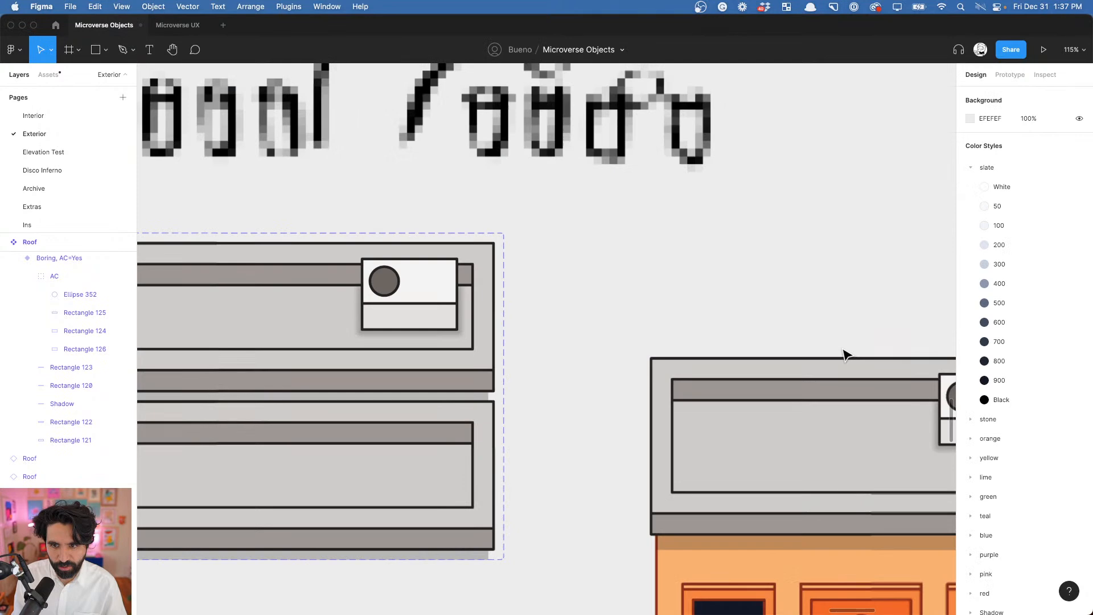
pyautogui.press('-')
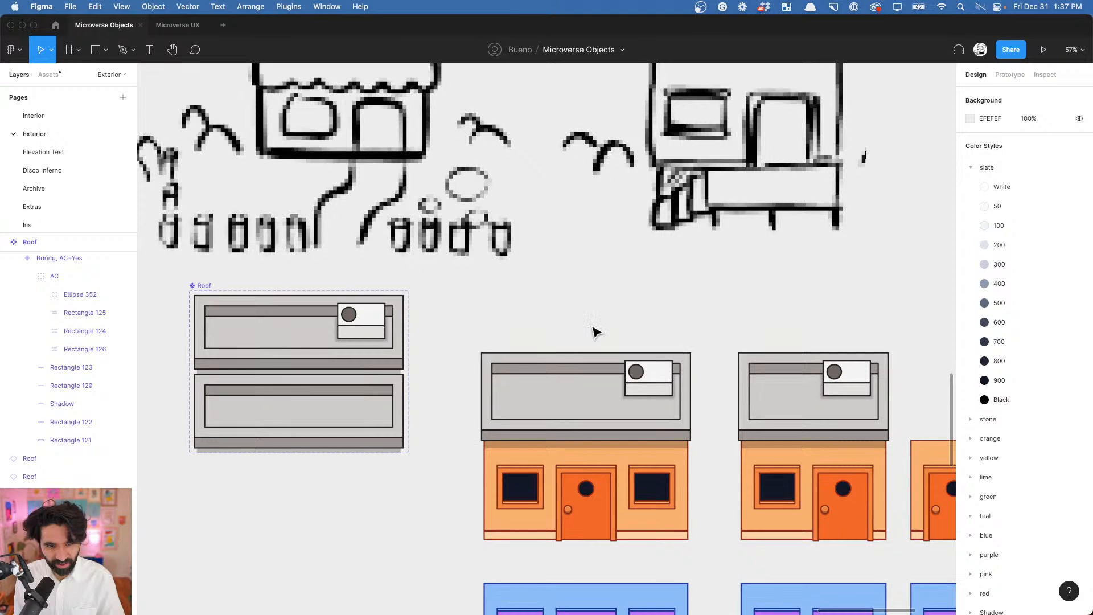
# - Remove the Shadow/02 effect style from the shadow rectangle behind the AC unit
pyautogui.scroll(5, 344, 315)
pyautogui.keyDown('super'); pyautogui.click(343, 315); pyautogui.keyUp('super')
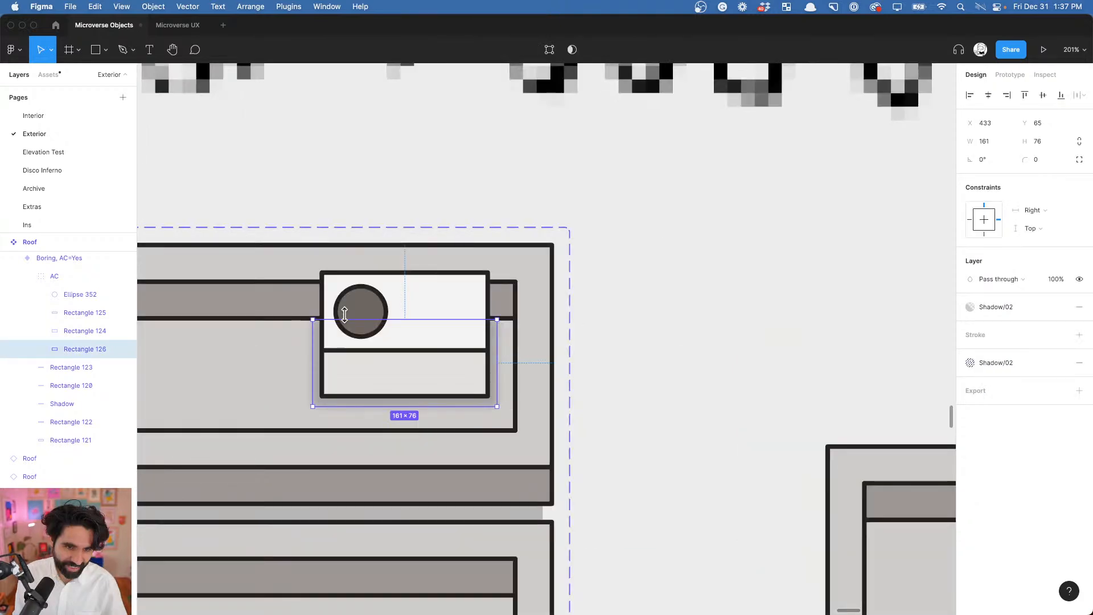
pyautogui.scroll(-3, 644, 352)
pyautogui.click(644, 351)
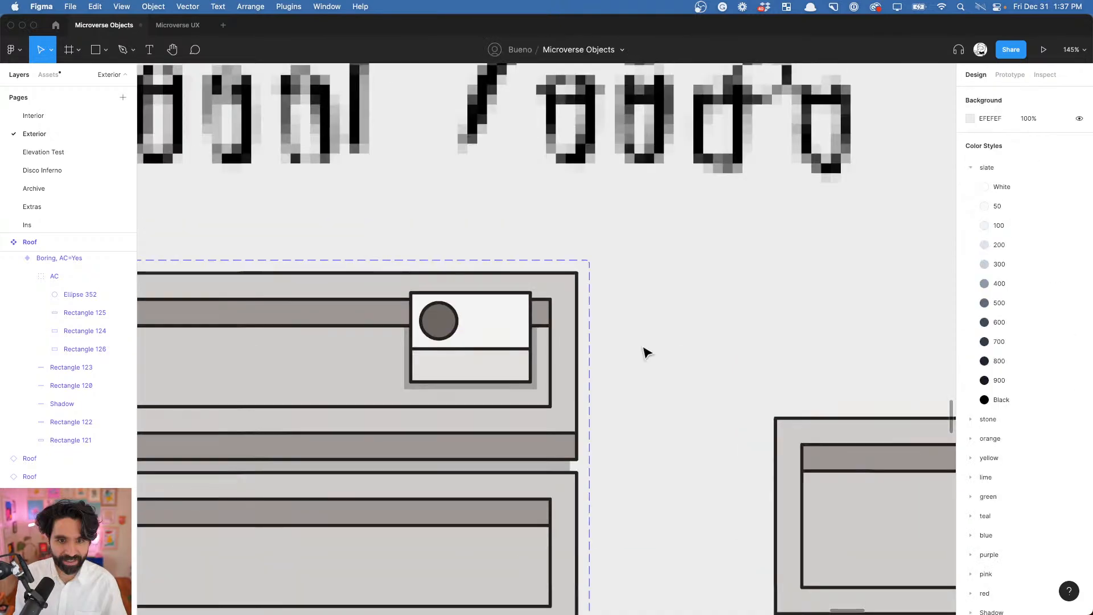
pyautogui.scroll(-3, 646, 351)
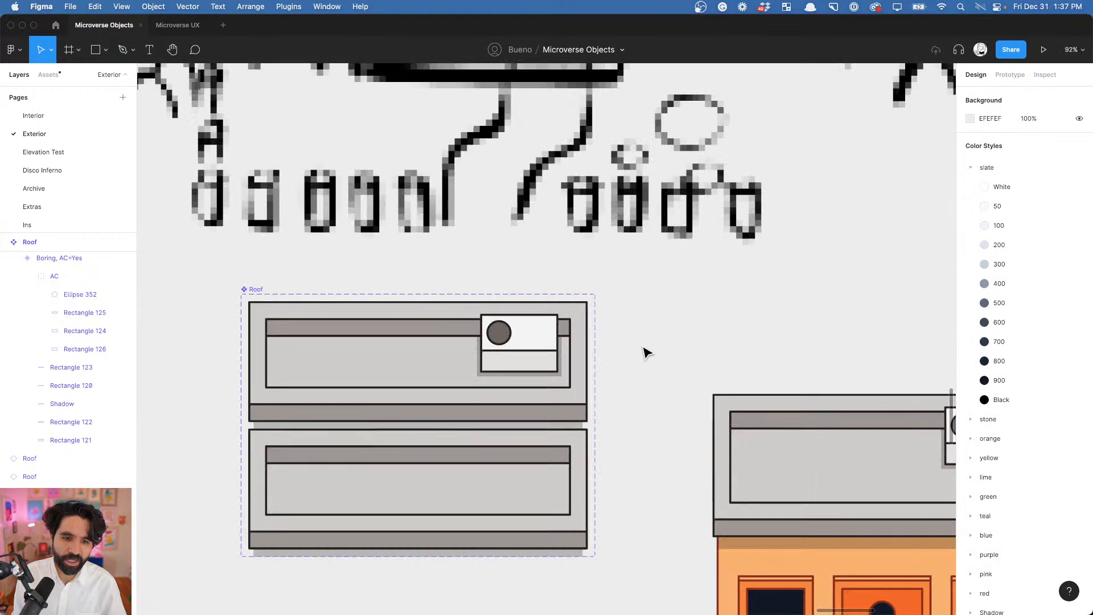
# - Shorten the AC unit's lower front panel to a height of 32
pyautogui.scroll(5, 558, 353)
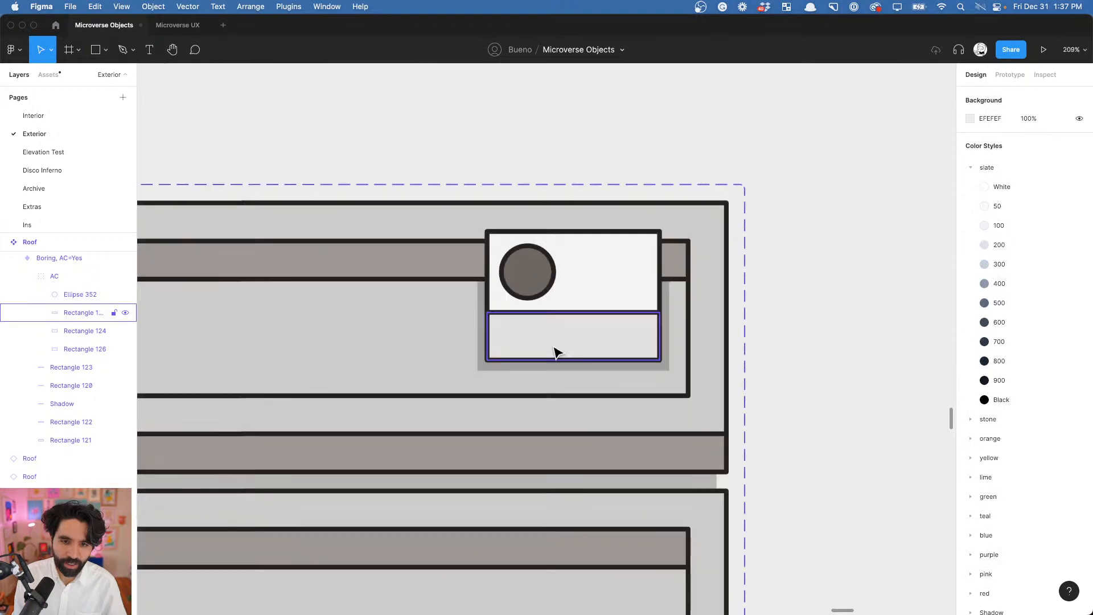
pyautogui.click(557, 353)
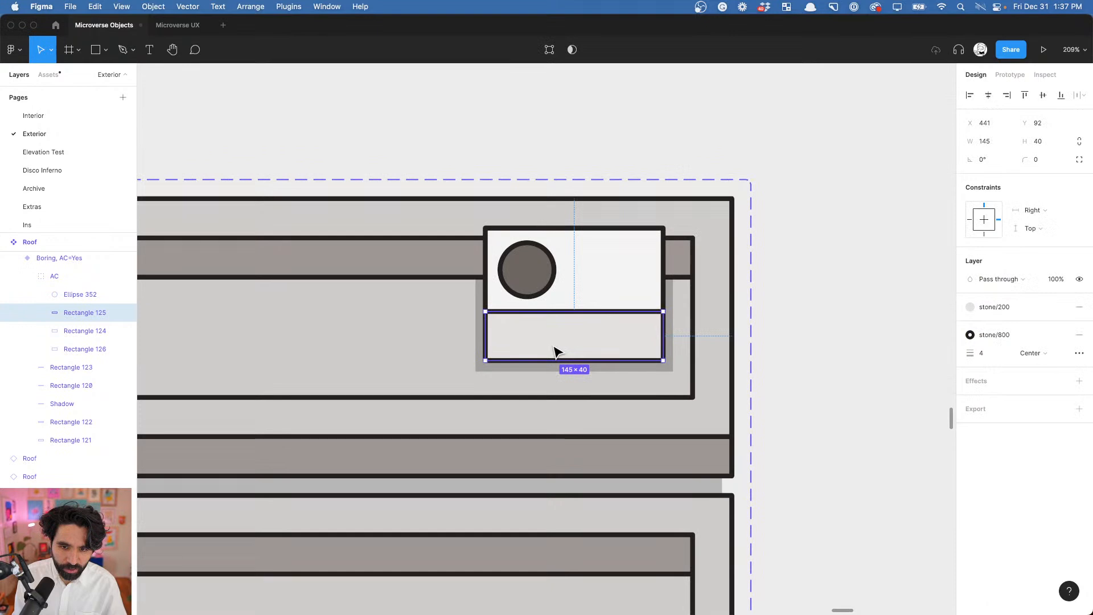
pyautogui.scroll(5, 558, 353)
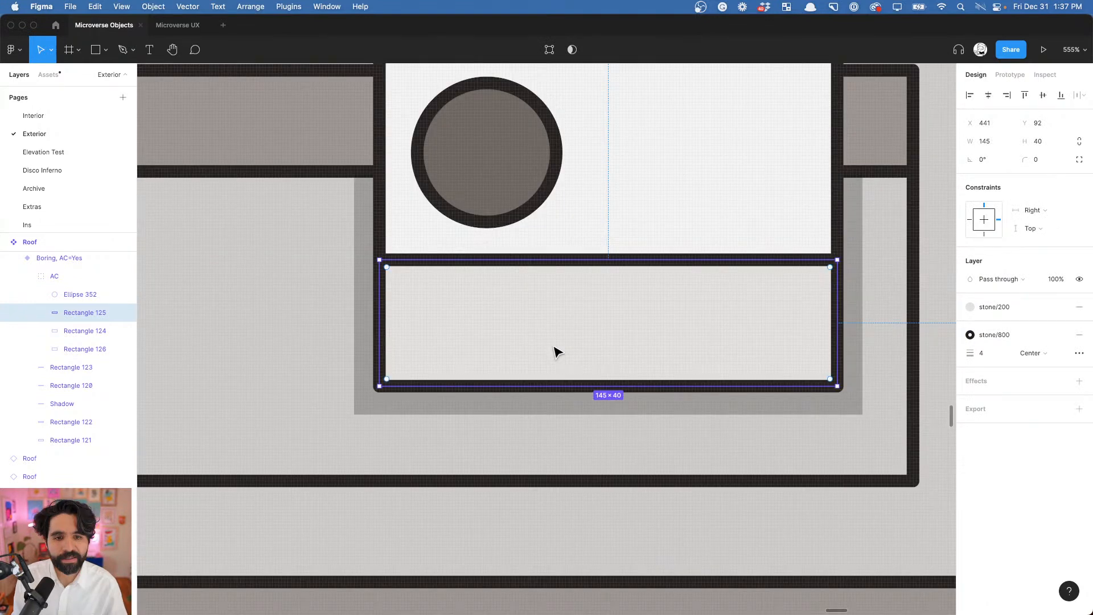
pyautogui.press('super+Up')
pyautogui.press('super+Up')
pyautogui.press('super+Up')
pyautogui.press('super+Up')
pyautogui.press('super+Up')
pyautogui.press('super+Up')
pyautogui.press('super+Up')
pyautogui.press('super+Up')
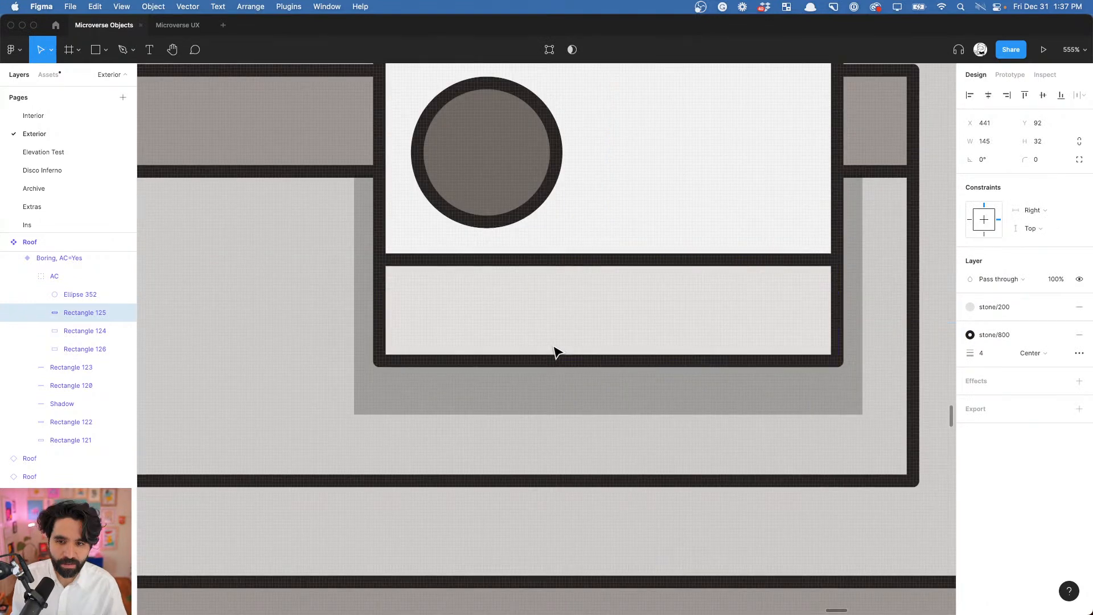
# - Duplicate the AC unit's lower front panel, move the copy down to Y 100, and narrow it to a width of 9
pyautogui.click(519, 349)
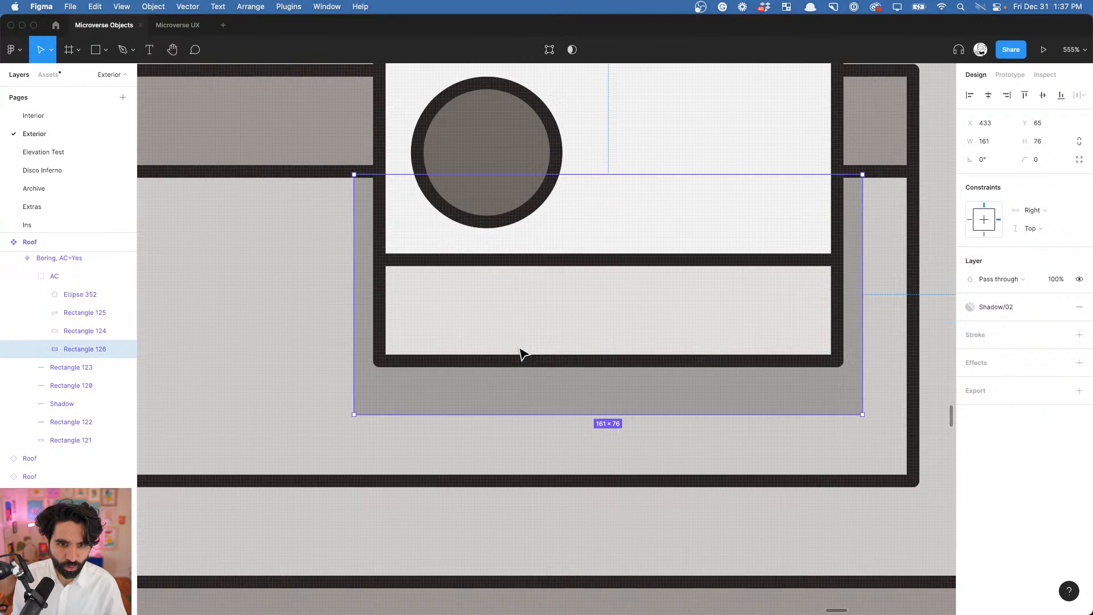
pyautogui.click(520, 353)
pyautogui.press('super+d')
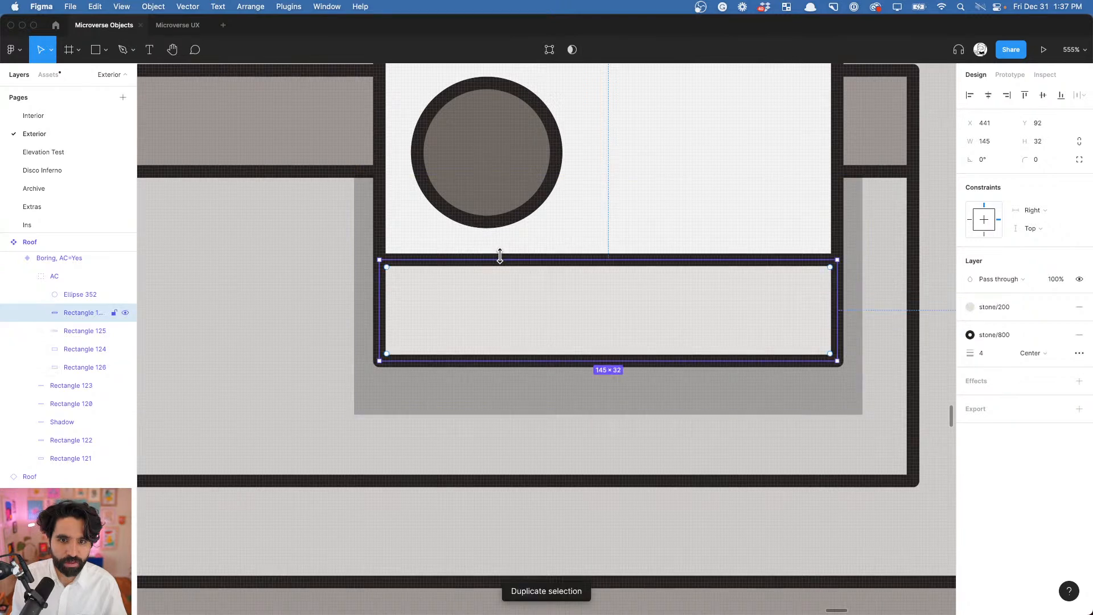
pyautogui.hotkey('shift', 'Down')
pyautogui.press('shift+super+Left')
pyautogui.press('shift+super+Left')
pyautogui.press('shift+super+Left')
pyautogui.press('shift+super+Left')
pyautogui.press('shift+super+Left')
pyautogui.press('shift+super+Left')
pyautogui.press('shift+super+Left')
pyautogui.press('shift+super+Left')
pyautogui.press('shift+super+Left')
pyautogui.press('shift+super+Left')
pyautogui.press('shift+super+Left')
pyautogui.press('shift+super+Left')
pyautogui.press('shift+super+Left')
pyautogui.press('shift+super+Left')
pyautogui.press('shift+super+Left')
pyautogui.press('shift+super+Left')
pyautogui.press('shift+super+Left')
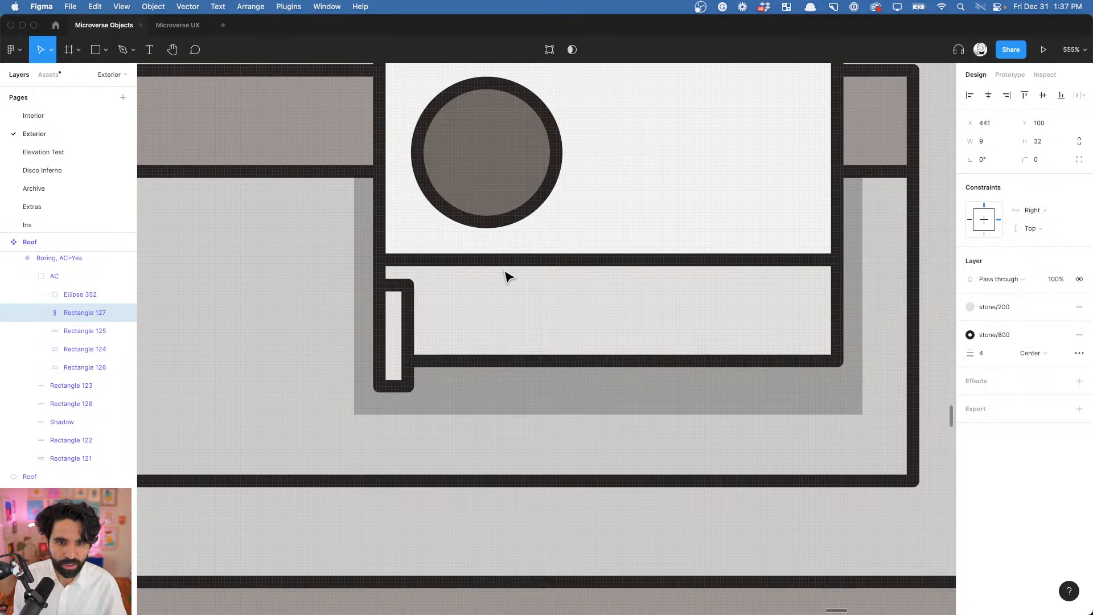
# - Shift the narrow rectangle to X 449, send it behind the lower front panel as a foot, and fill it with stone/500
pyautogui.hotkey('shift', 'Right')
pyautogui.press('super+bracketleft')
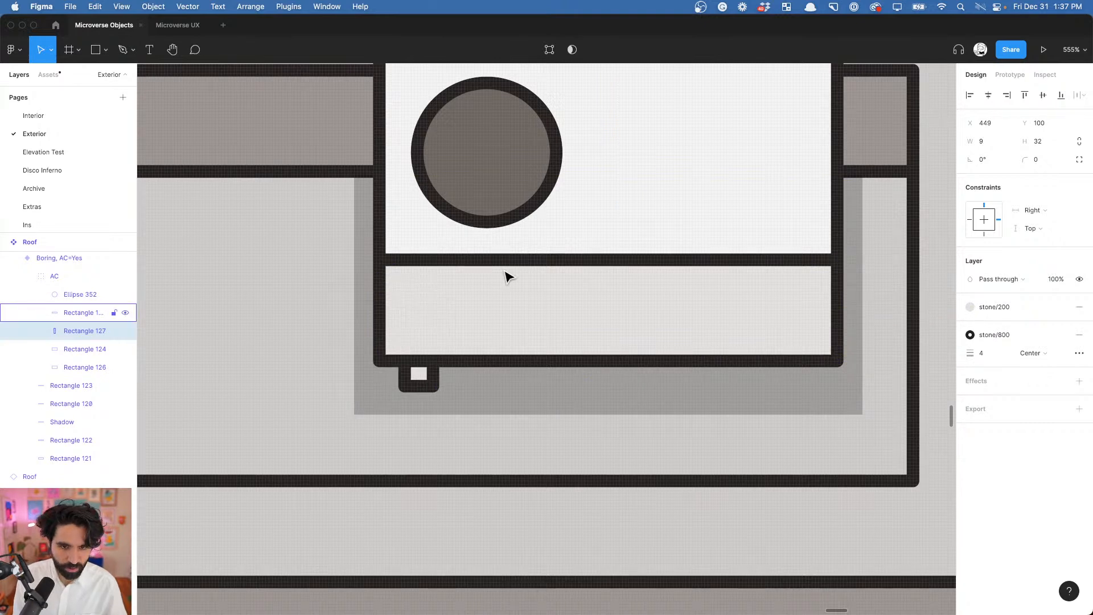
pyautogui.click(1022, 312)
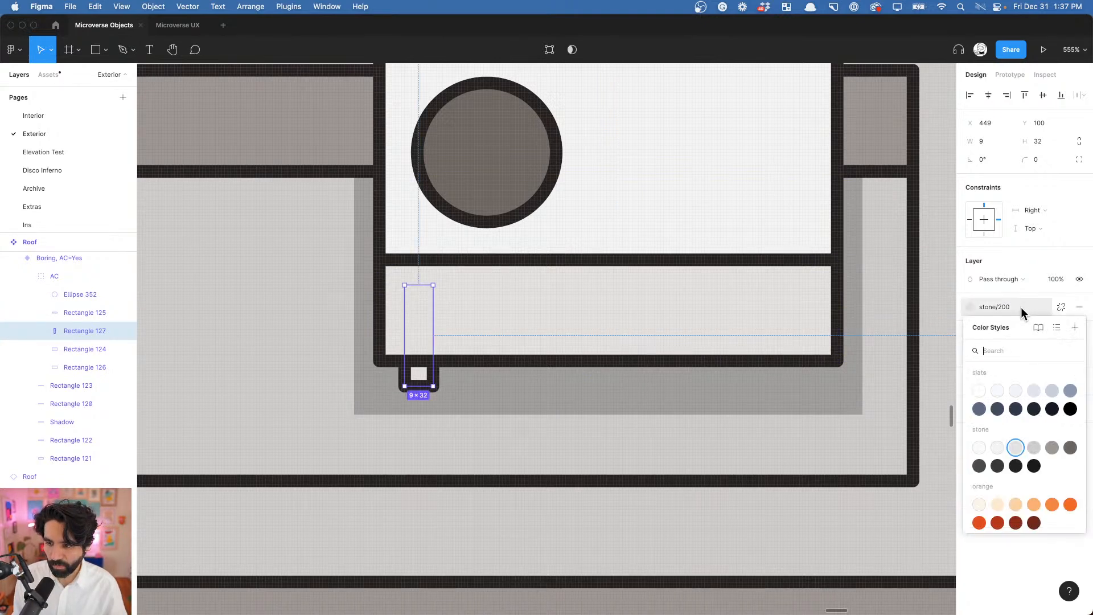
pyautogui.click(1069, 454)
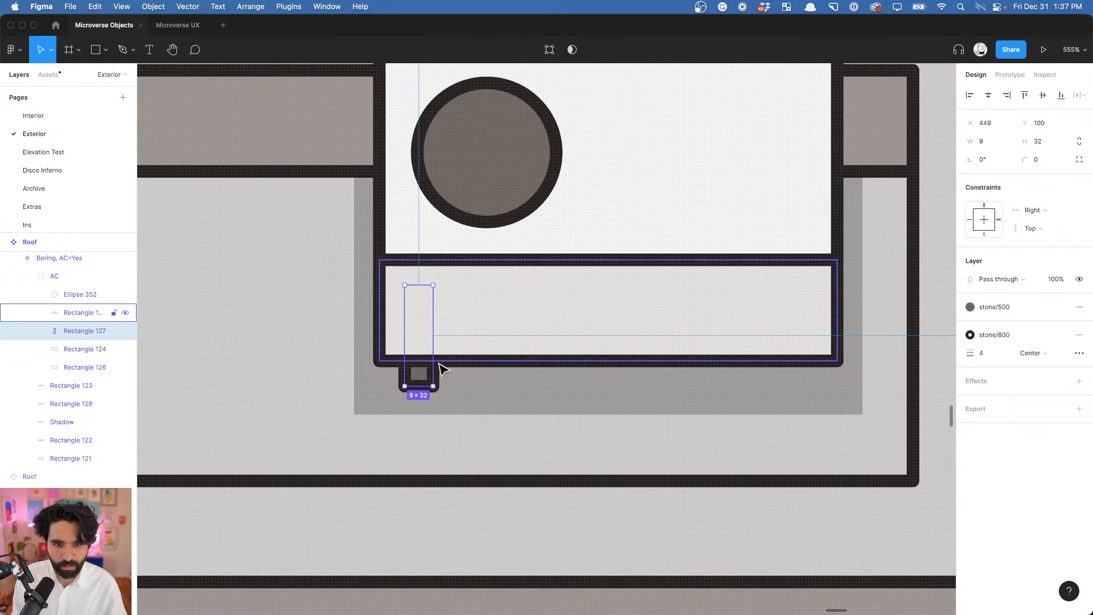
# - Set the corner radius of the shadow rectangle behind the AC unit to 8
pyautogui.click(378, 402)
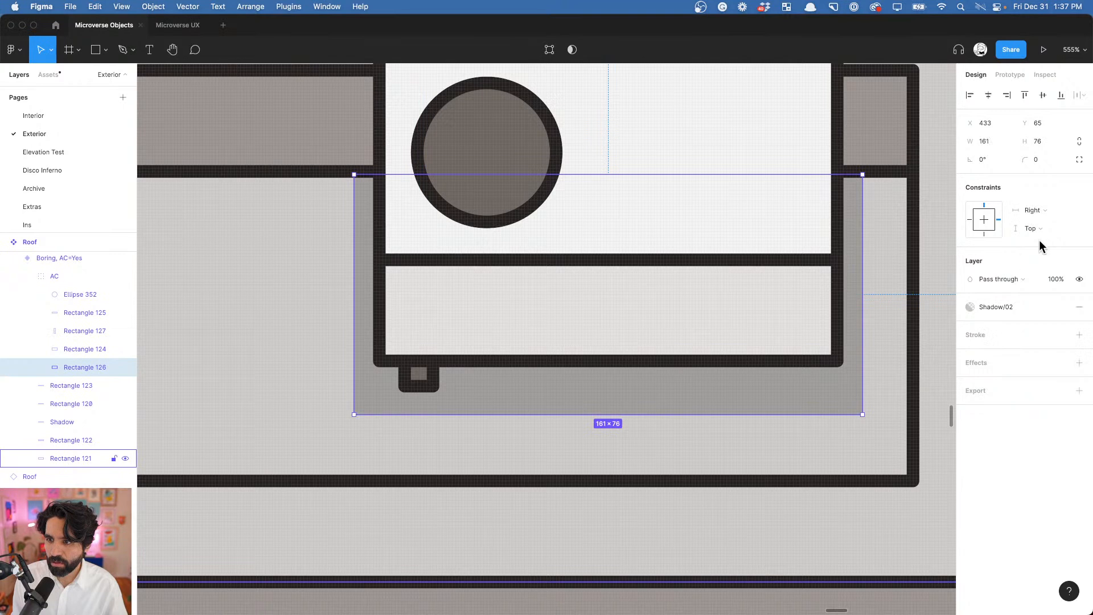
pyautogui.click(1047, 162)
pyautogui.write('8')
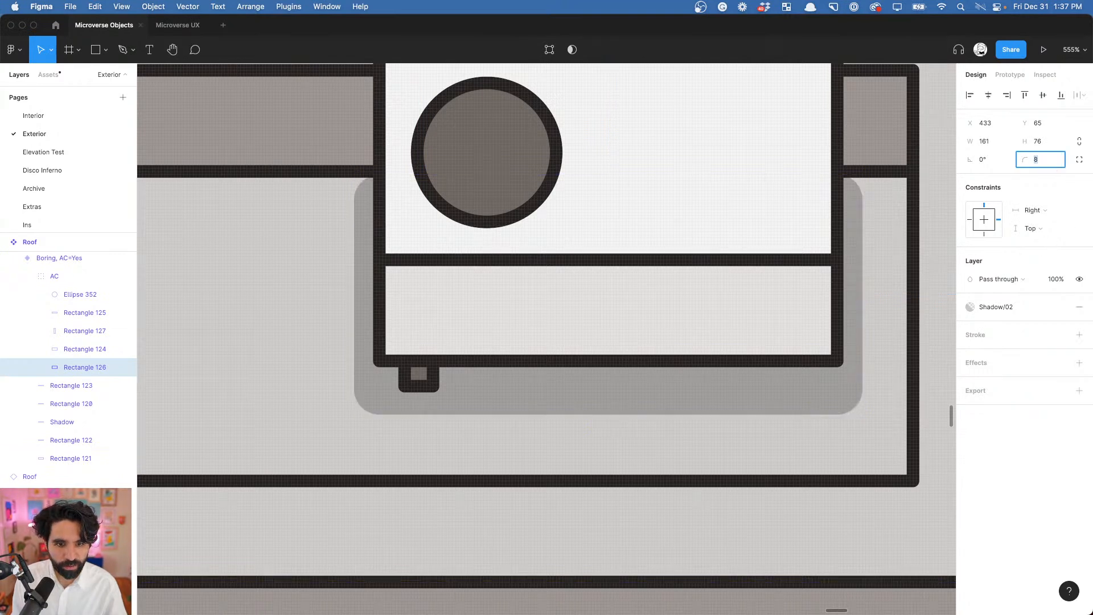
# - Duplicate the AC unit's foot and place the copy near the unit's right end at X 569, mirroring the left foot's inset
pyautogui.click(419, 373)
pyautogui.moveTo(418, 373); pyautogui.dragTo(574, 373)
pyautogui.moveTo(740, 358); pyautogui.dragTo(795, 347)
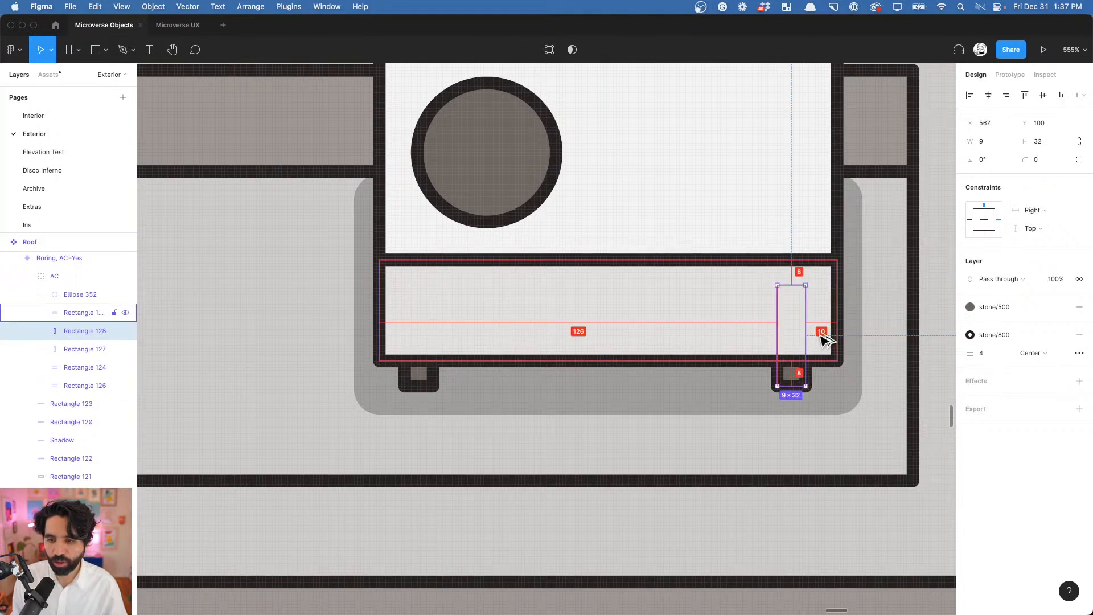
pyautogui.press('Right')
pyautogui.press('Right')
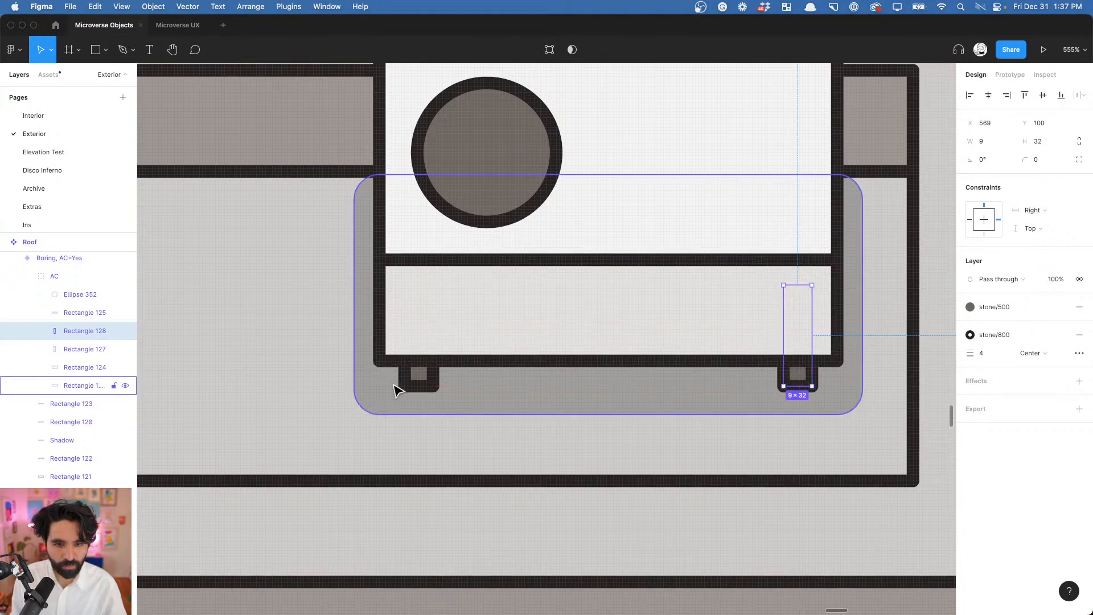
pyautogui.click(420, 371)
# - Examine the AC unit's feet, lower panel and shadow on the Roof component and on the roofs of the orange houses
pyautogui.scroll(-5, 522, 319)
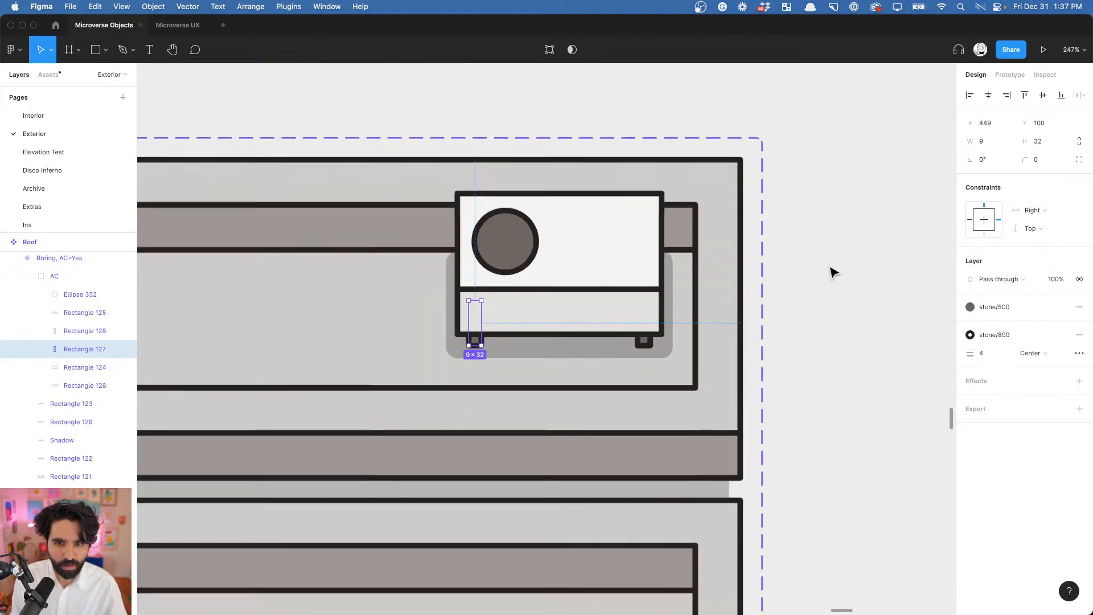
pyautogui.scroll(-4, 830, 268)
pyautogui.click(831, 268)
pyautogui.hscroll(10, 830, 269)
pyautogui.scroll(-3, 831, 268)
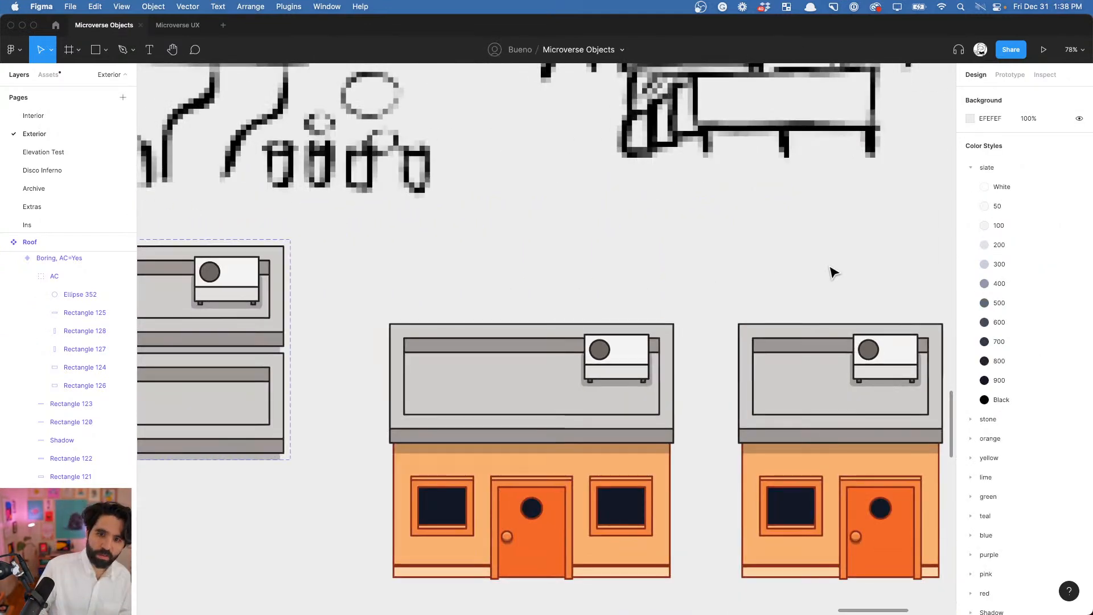
pyautogui.hscroll(-3, 468, 292)
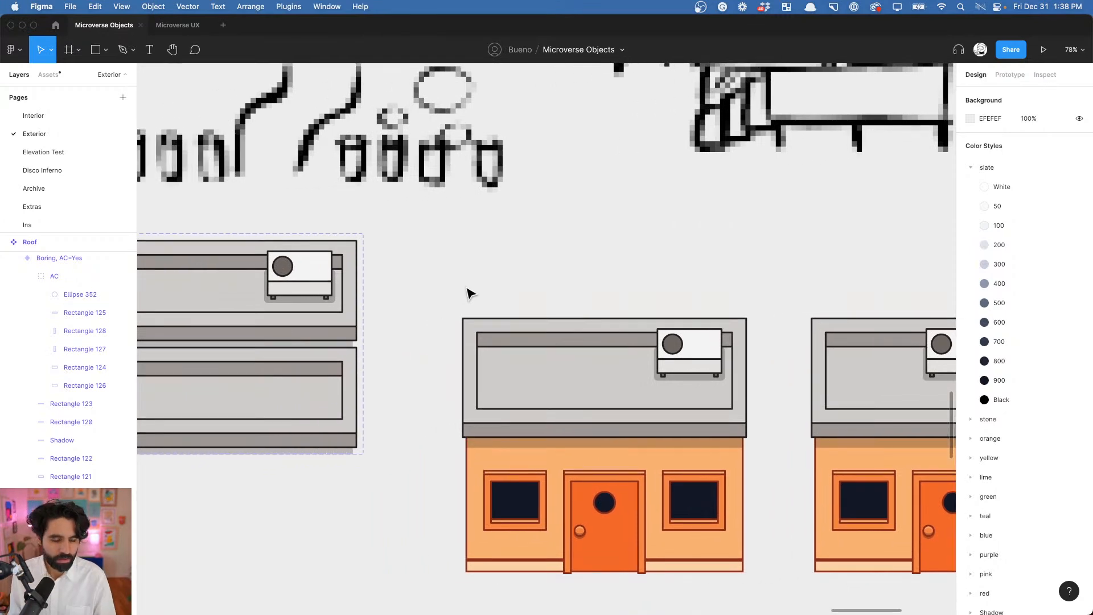
pyautogui.scroll(10, 239, 297)
pyautogui.click(472, 277)
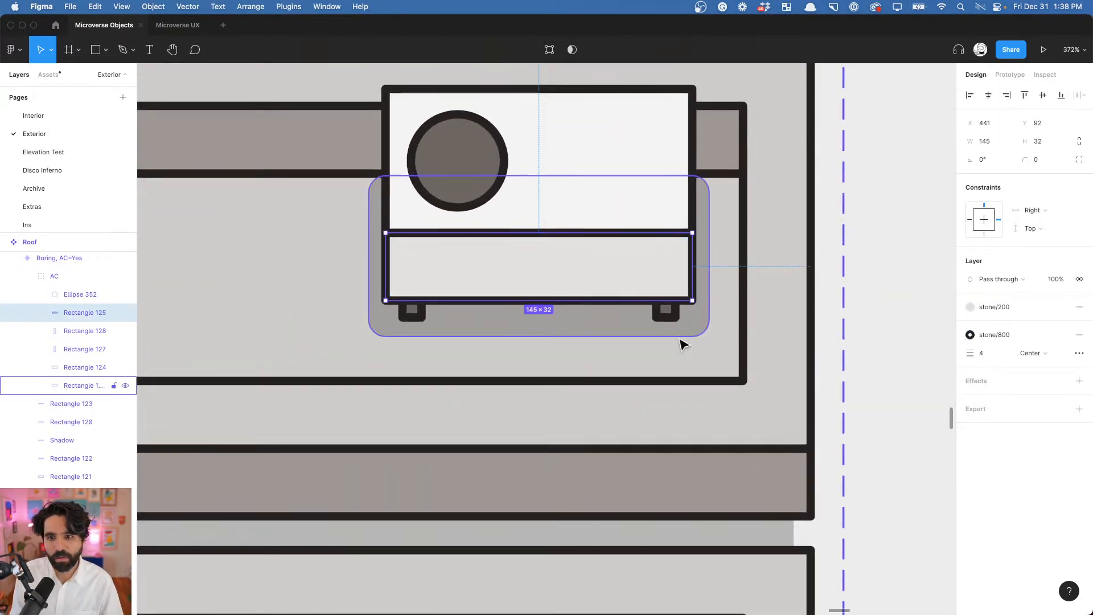
pyautogui.scroll(-10, 678, 312)
pyautogui.click(773, 300)
pyautogui.scroll(-5, 773, 300)
pyautogui.hscroll(-4, 772, 300)
pyautogui.scroll(-6, 772, 300)
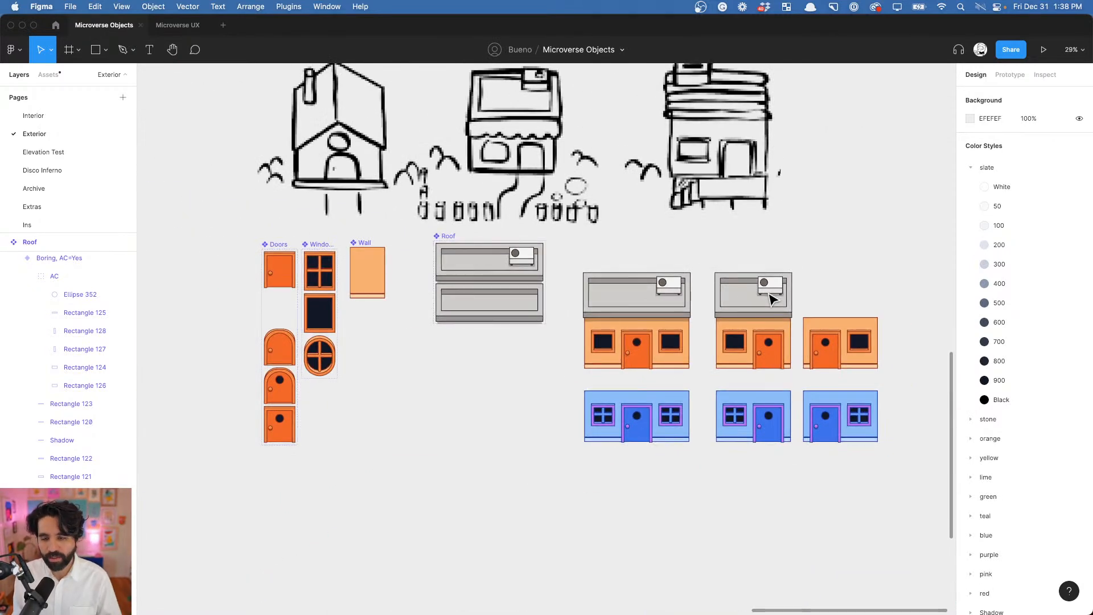
pyautogui.scroll(5, 773, 300)
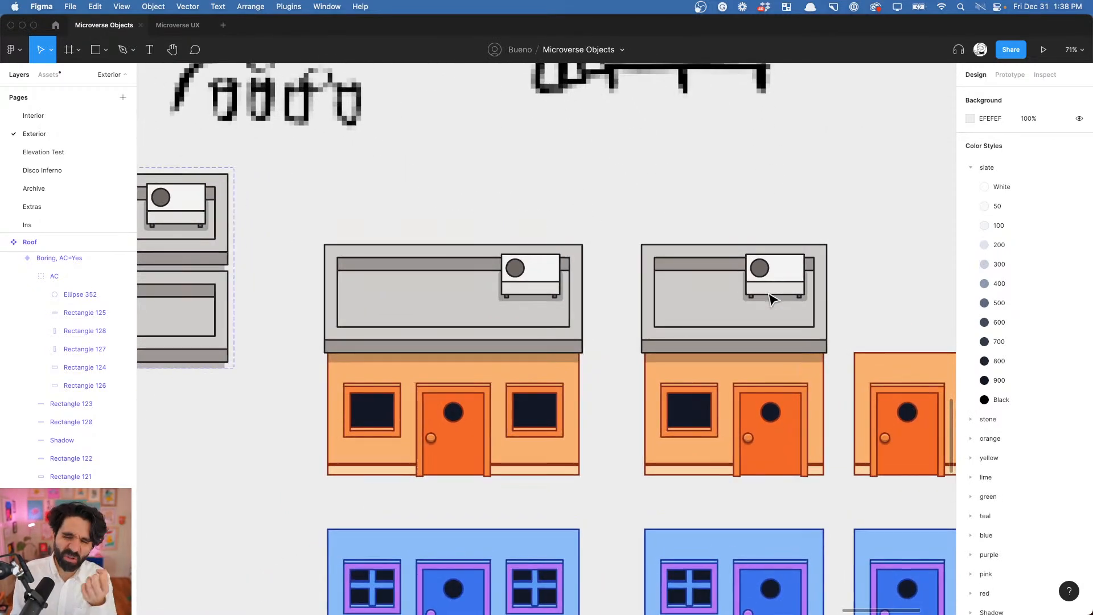
pyautogui.scroll(-5, 809, 294)
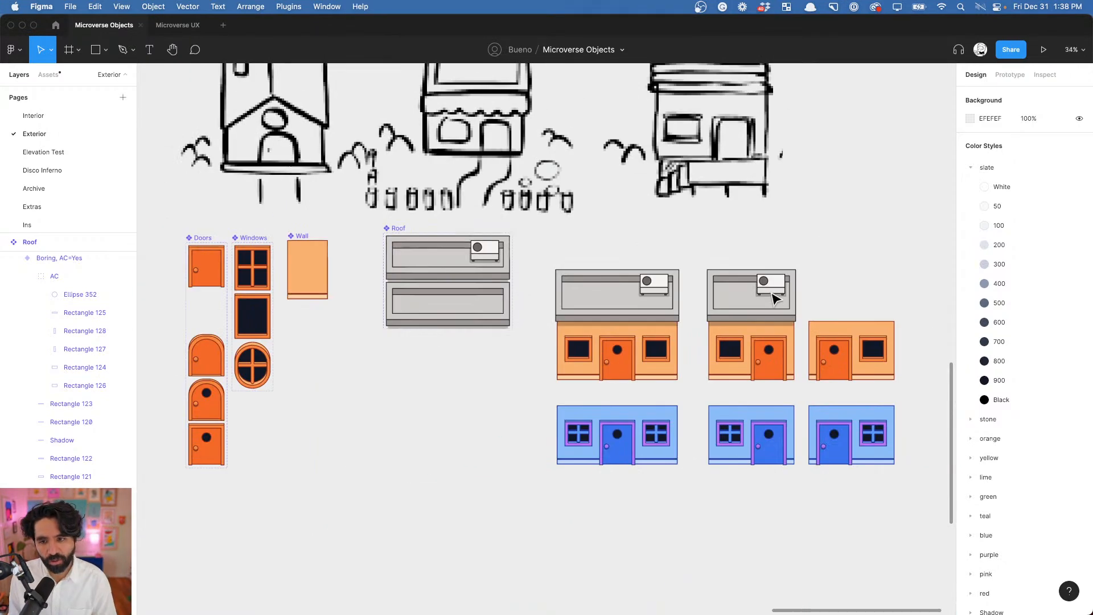
# - Move the row of three blue houses down to leave more space beneath the orange houses
pyautogui.scroll(-1, 812, 294)
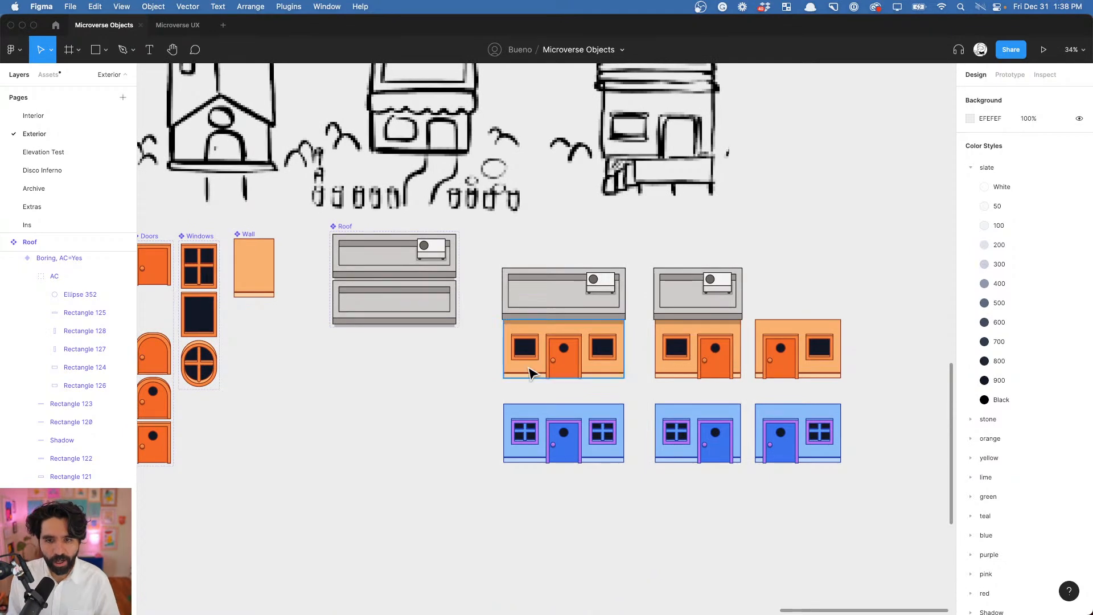
pyautogui.moveTo(879, 514); pyautogui.dragTo(478, 402)
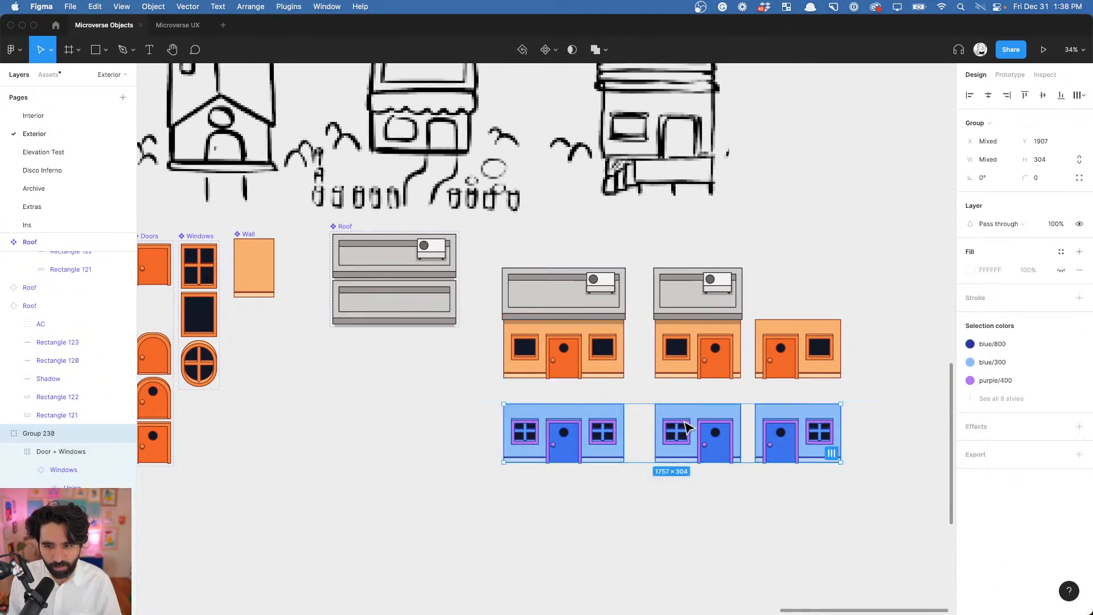
pyautogui.moveTo(661, 428); pyautogui.dragTo(660, 518)
pyautogui.click(635, 465)
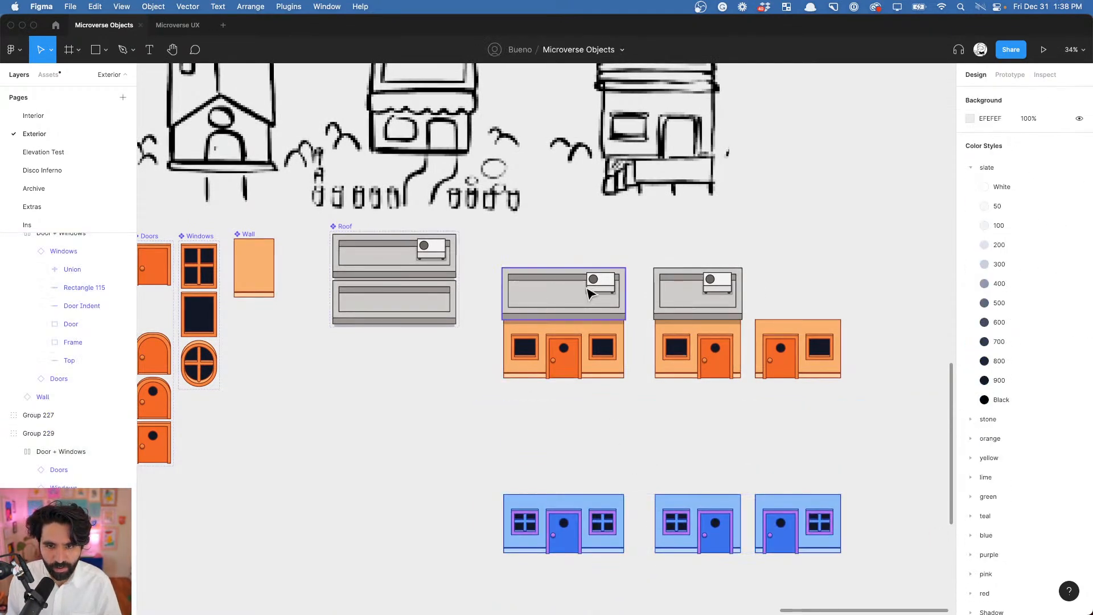
# - Compare the reference house sketches with the Doors, Windows, Wall and Roof components and the assembled modular houses
pyautogui.hscroll(-3, 333, 333)
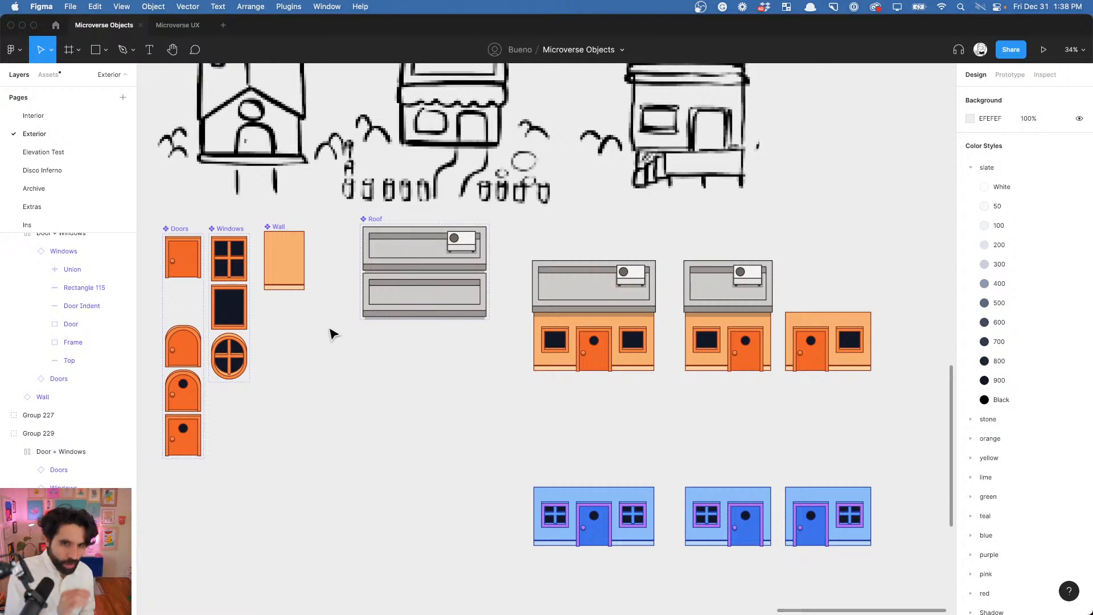
pyautogui.scroll(3, 333, 334)
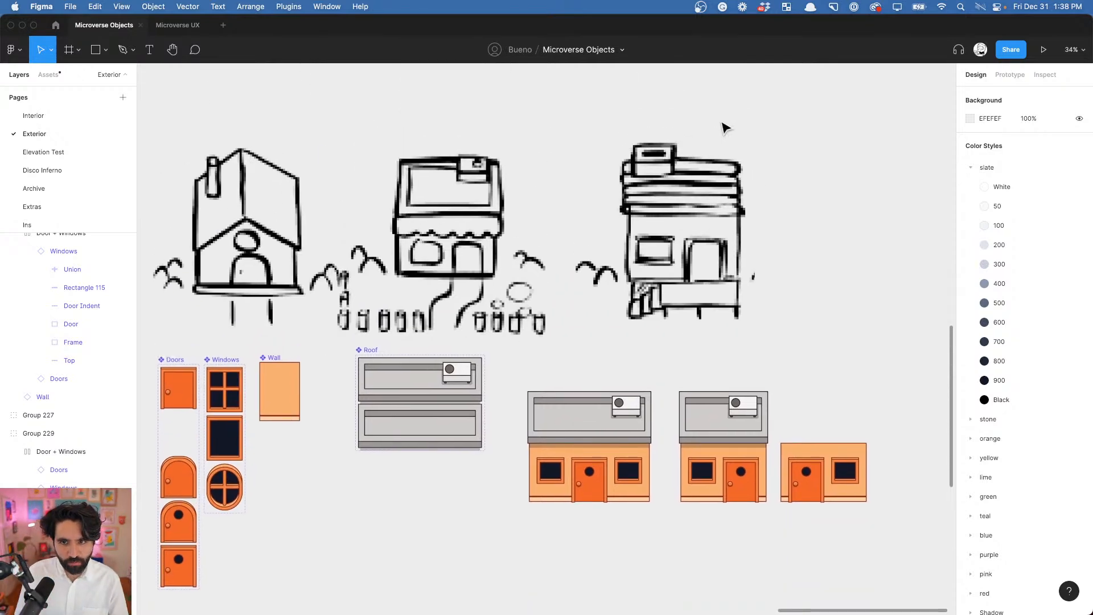
pyautogui.scroll(10, 687, 197)
pyautogui.scroll(-8, 617, 232)
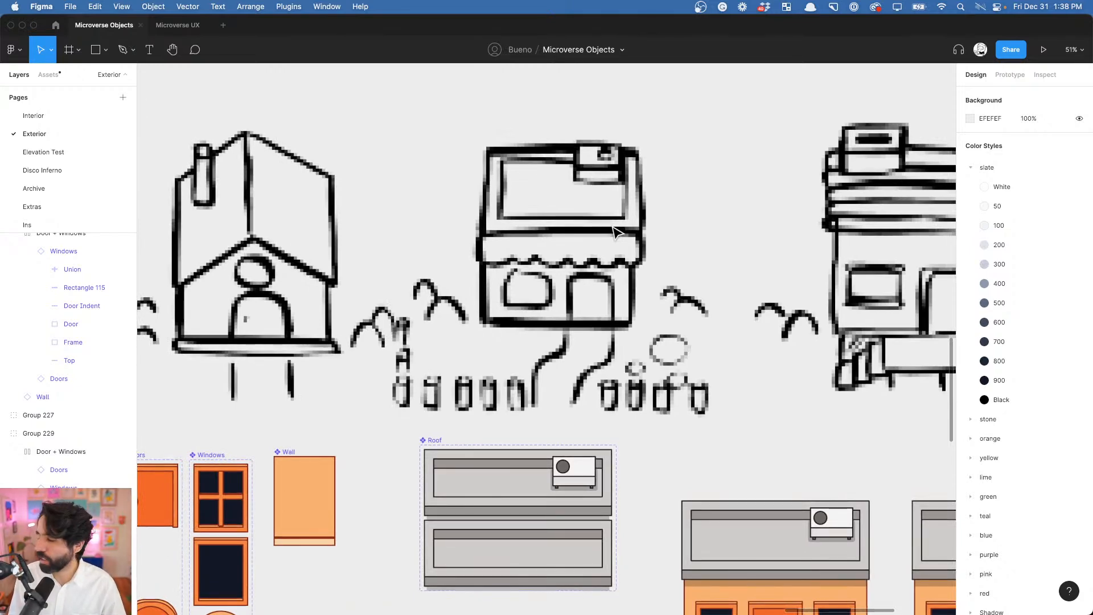
pyautogui.hscroll(-3, 615, 231)
pyautogui.hscroll(-3, 593, 207)
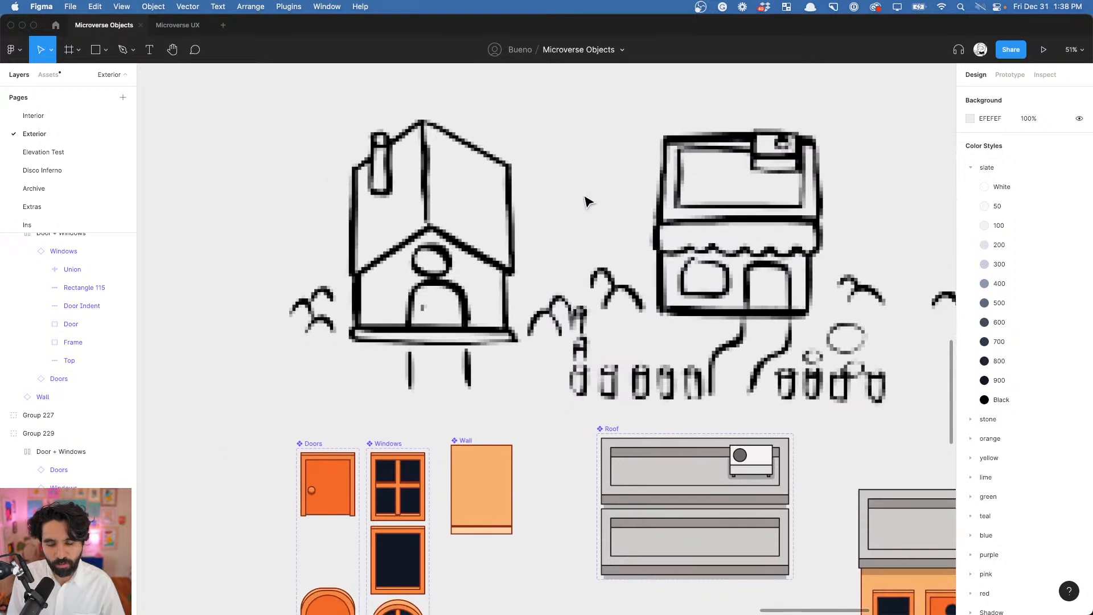
pyautogui.scroll(-2, 587, 202)
pyautogui.hscroll(-3, 501, 225)
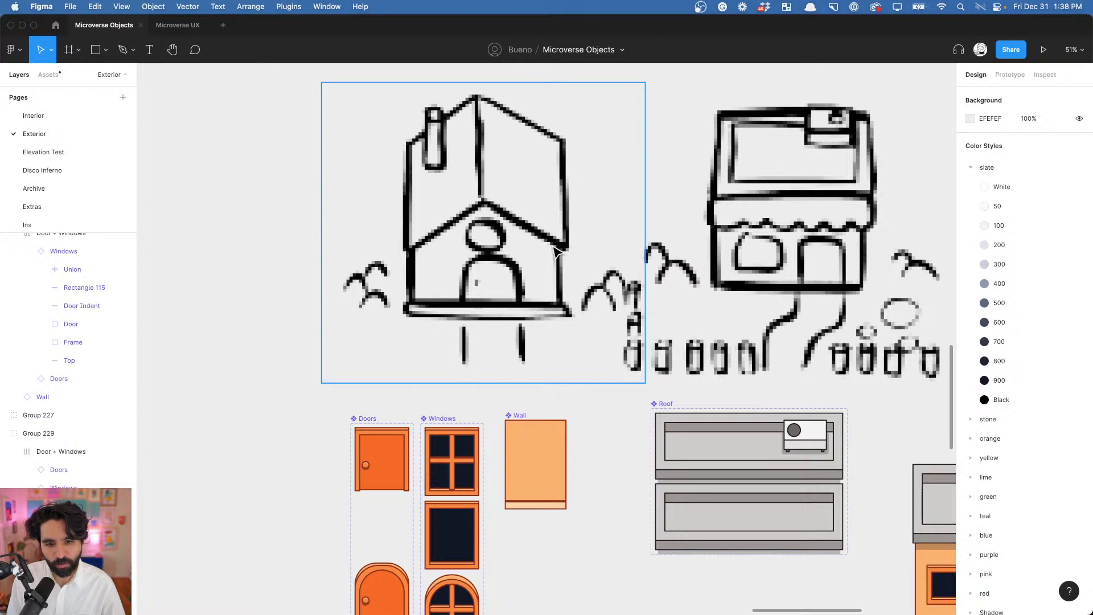
pyautogui.press('super+Tab')
pyautogui.press('super+Tab')
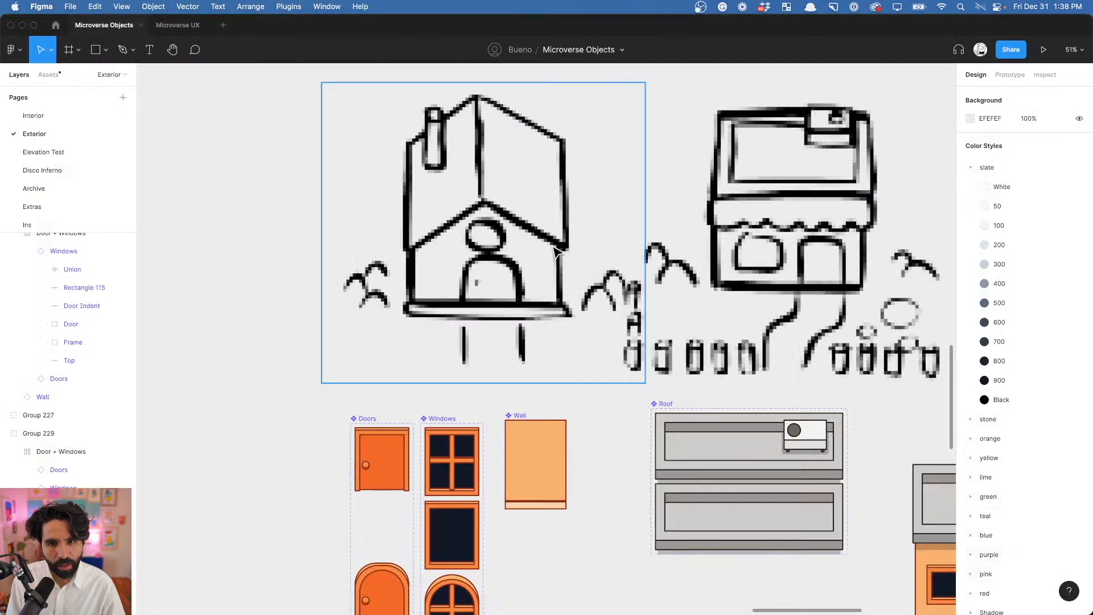
pyautogui.scroll(-5, 553, 249)
pyautogui.scroll(-2, 554, 250)
pyautogui.scroll(10, 557, 251)
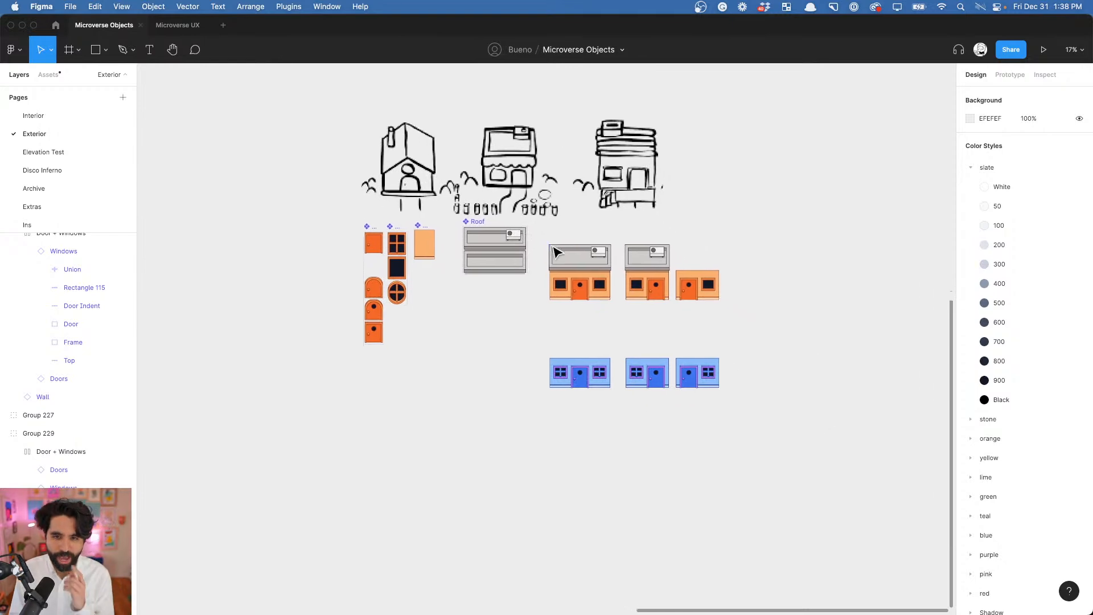
pyautogui.scroll(3, 605, 308)
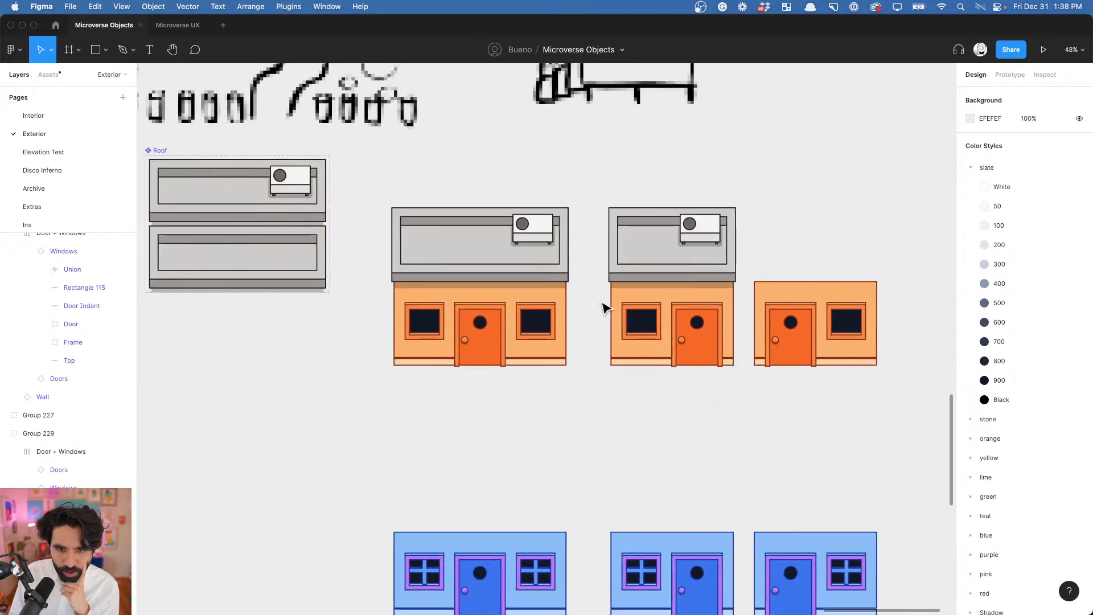
# - Switch to OBS to check the stream, and to Chrome to read the recent messages in the YouTube live chat
pyautogui.scroll(-3, 605, 308)
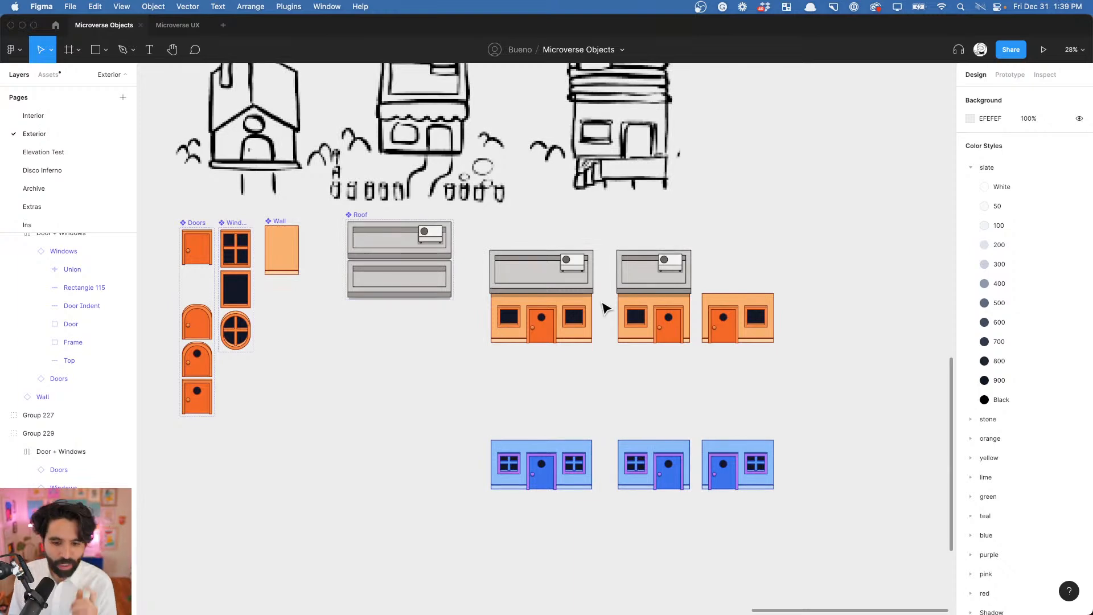
pyautogui.press('super+Tab')
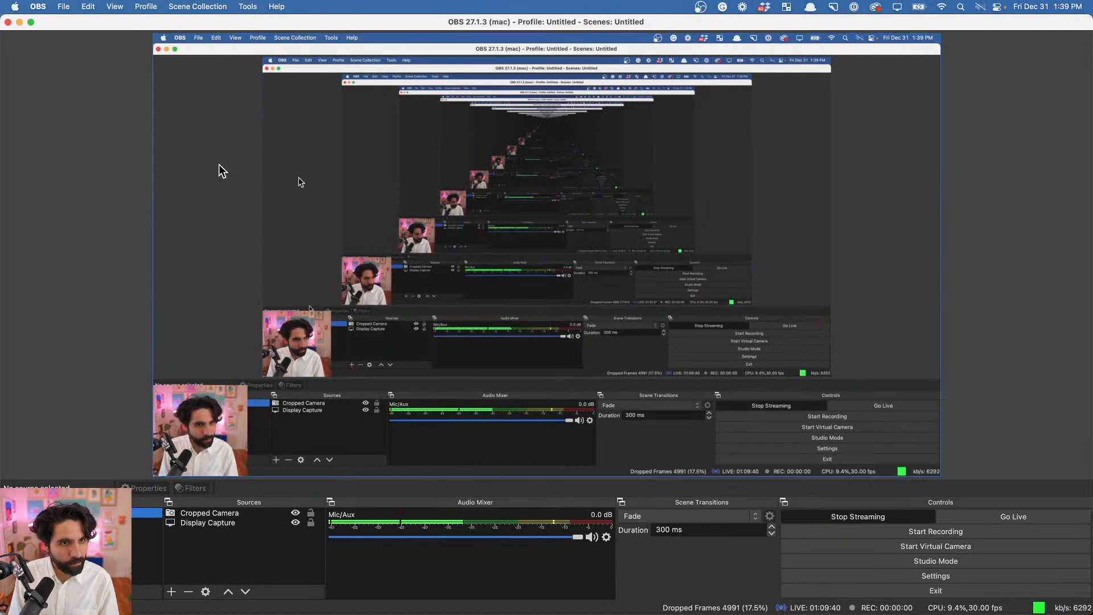
pyautogui.press('super+Tab')
pyautogui.press('super+Tab')
pyautogui.press('super+Tab')
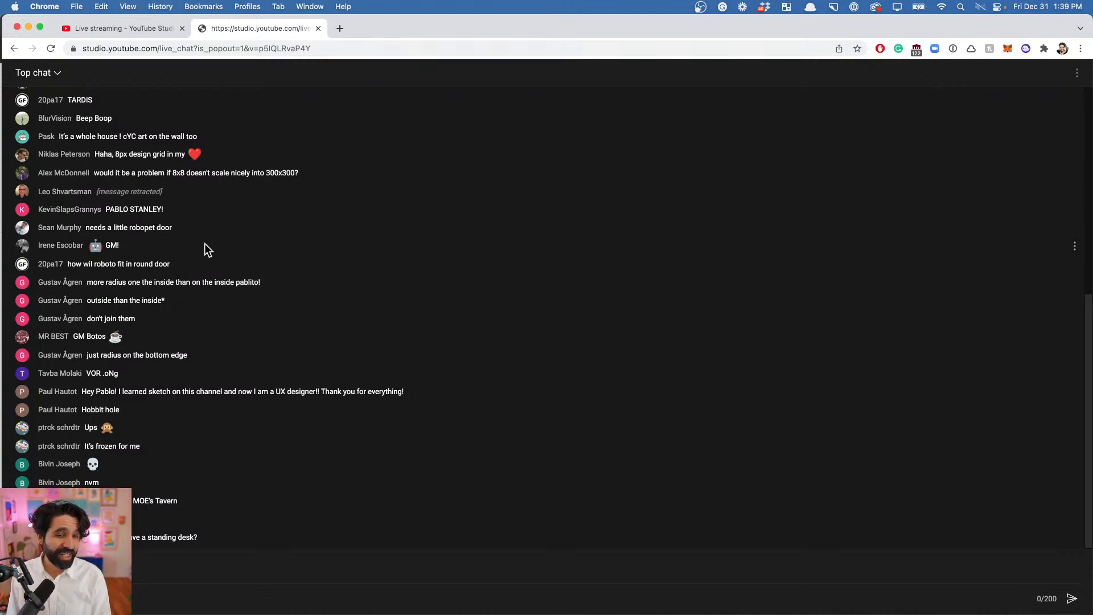
pyautogui.scroll(3, 204, 243)
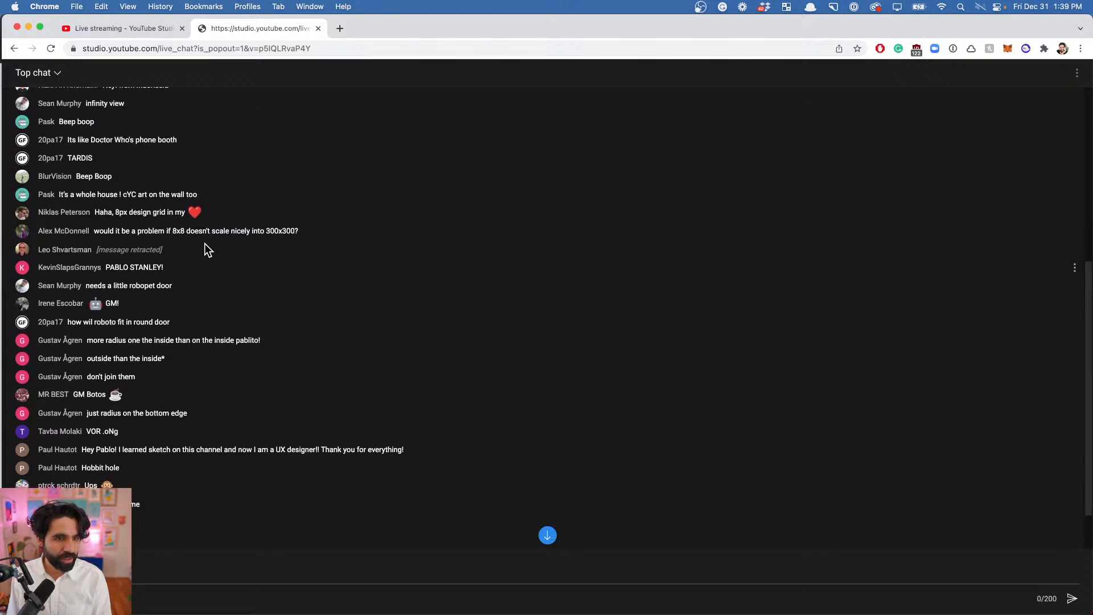
pyautogui.scroll(-3, 203, 244)
pyautogui.scroll(6, 204, 243)
pyautogui.scroll(-6, 204, 244)
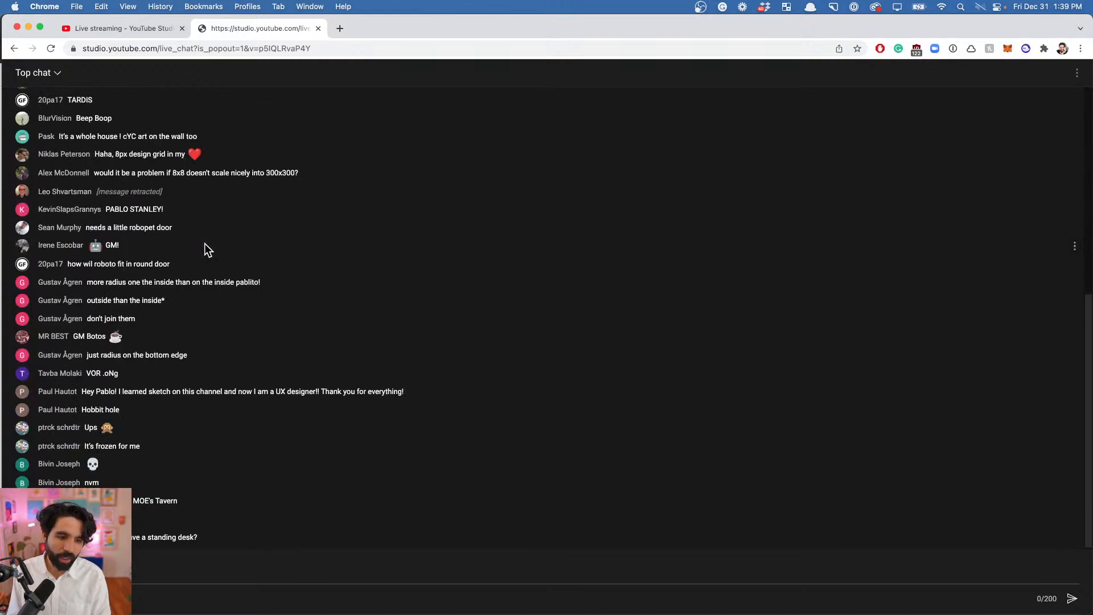
# - Switch back to Figma and move the Wall and Roof components beside Windows, aligning their tops in one row with Roof at X 18095, Y 1056
pyautogui.press('super+Tab')
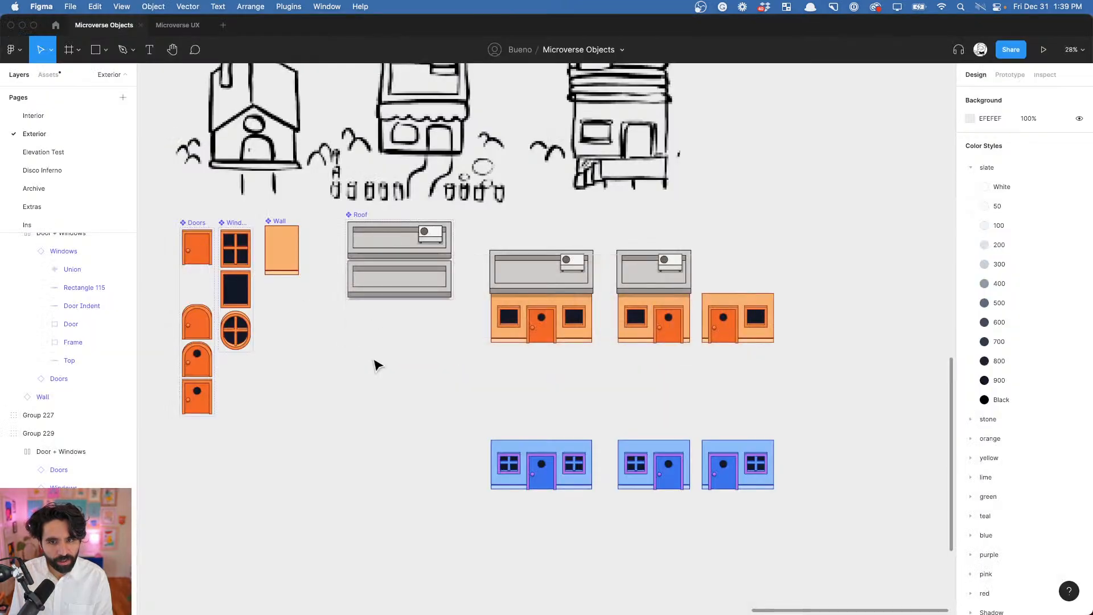
pyautogui.scroll(2, 376, 365)
pyautogui.scroll(10, 540, 391)
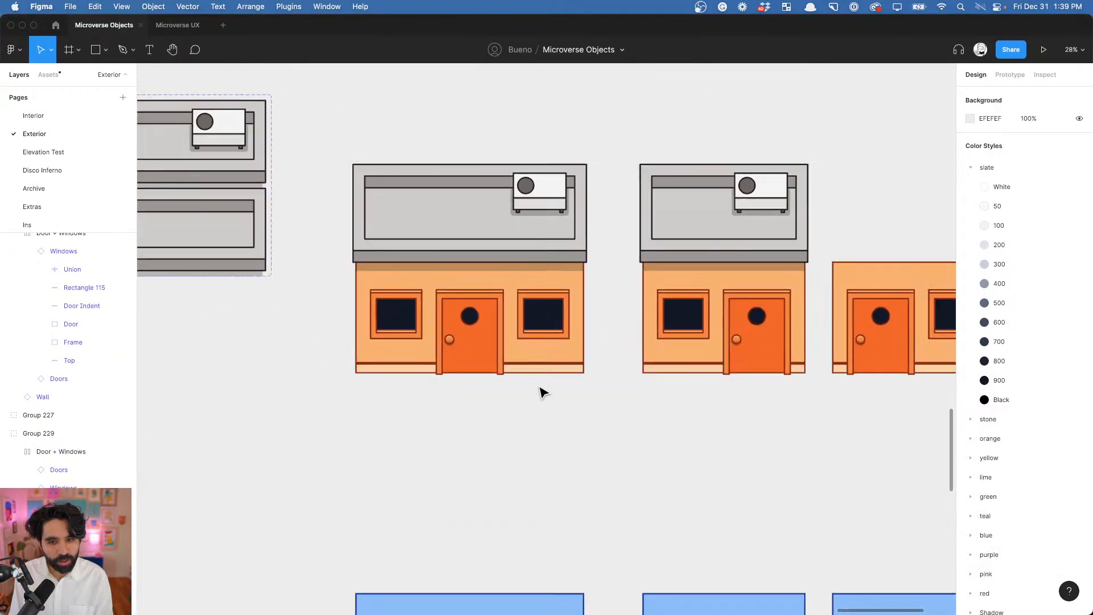
pyautogui.scroll(5, 541, 392)
pyautogui.scroll(-9, 537, 382)
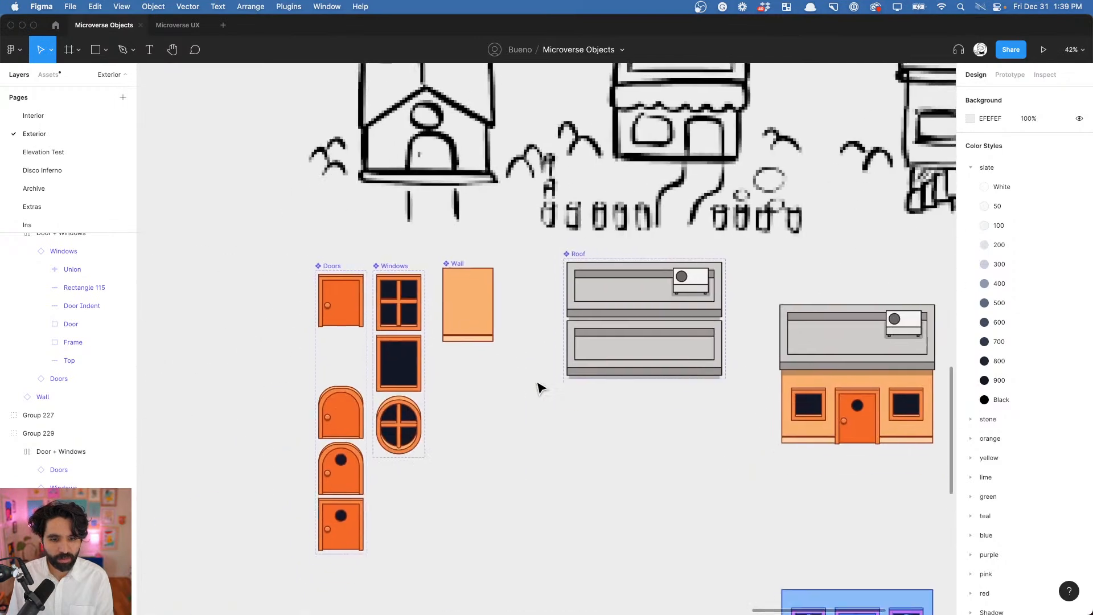
pyautogui.scroll(5, 327, 240)
pyautogui.scroll(-3, 329, 245)
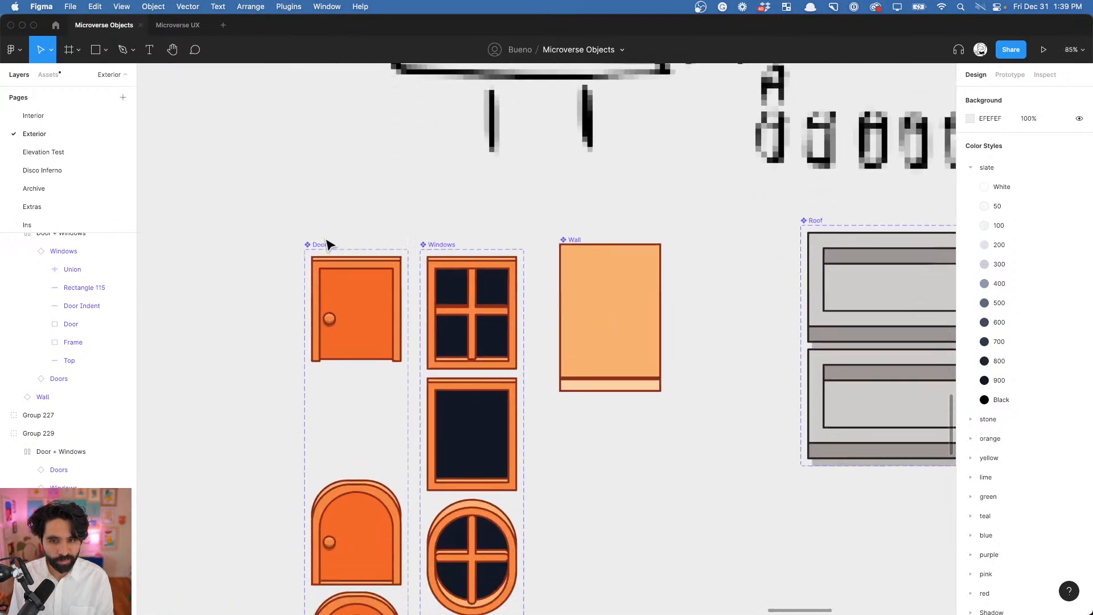
pyautogui.click(577, 202)
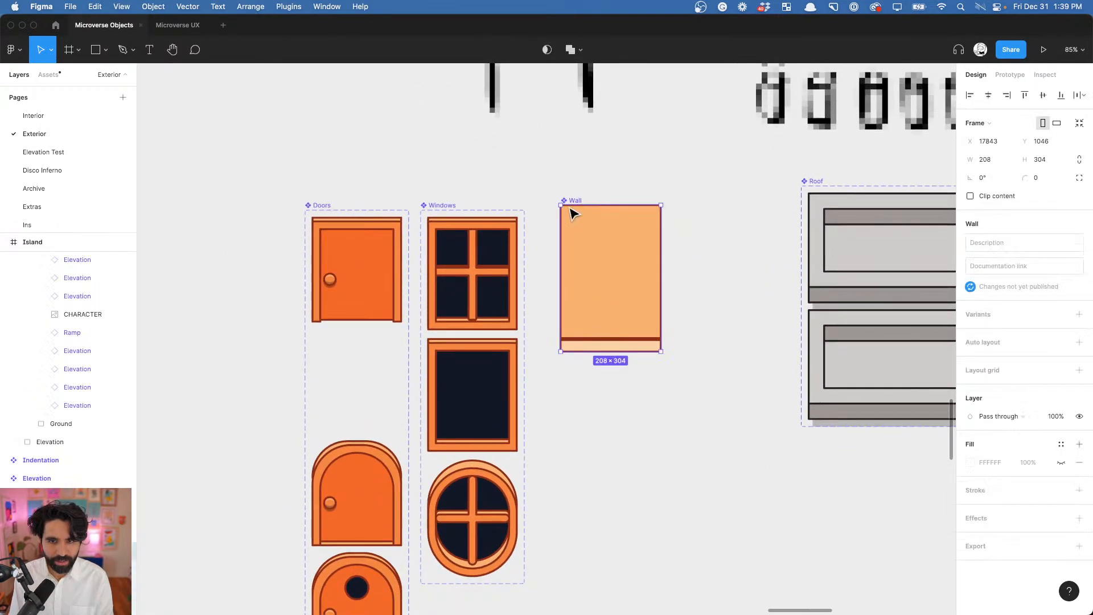
pyautogui.moveTo(569, 208); pyautogui.dragTo(562, 206)
pyautogui.moveTo(815, 181); pyautogui.dragTo(697, 208)
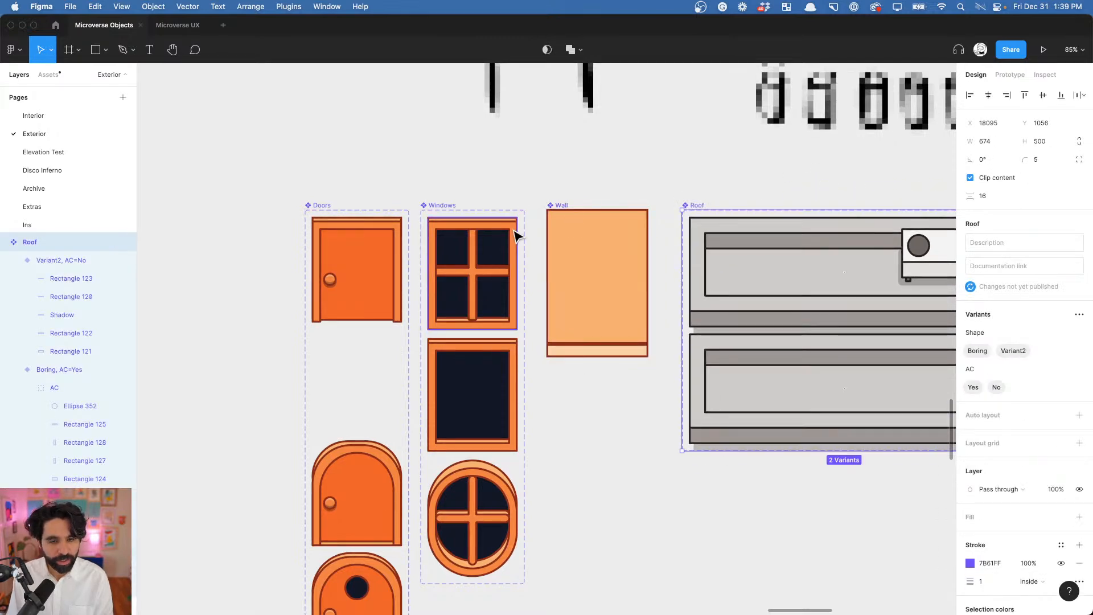
# - Clear the selection and examine the orange and blue houses, the row of door, window, wall and roof components, and the reference house sketches
pyautogui.scroll(-4, 515, 234)
pyautogui.scroll(-5, 515, 235)
pyautogui.hscroll(10, 455, 342)
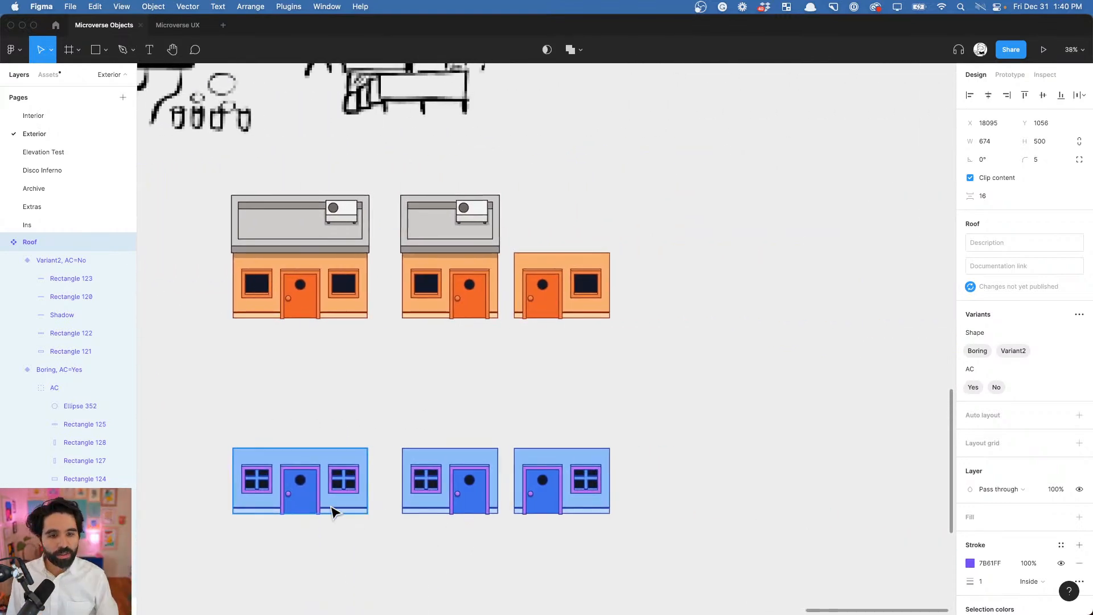
pyautogui.scroll(8, 335, 511)
pyautogui.scroll(-3, 335, 513)
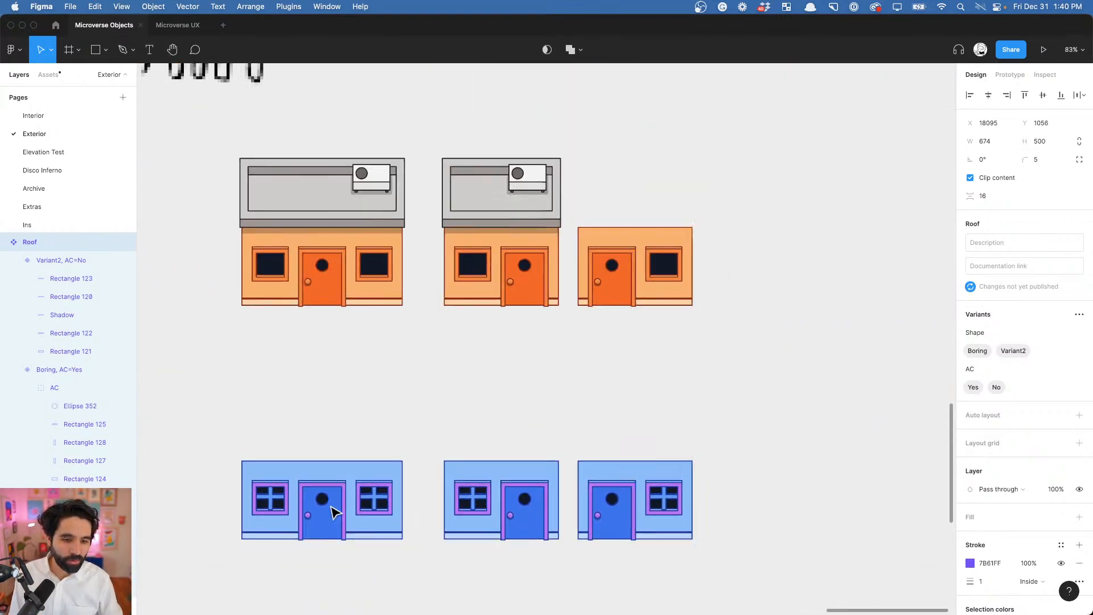
pyautogui.click(378, 415)
pyautogui.scroll(-5, 379, 413)
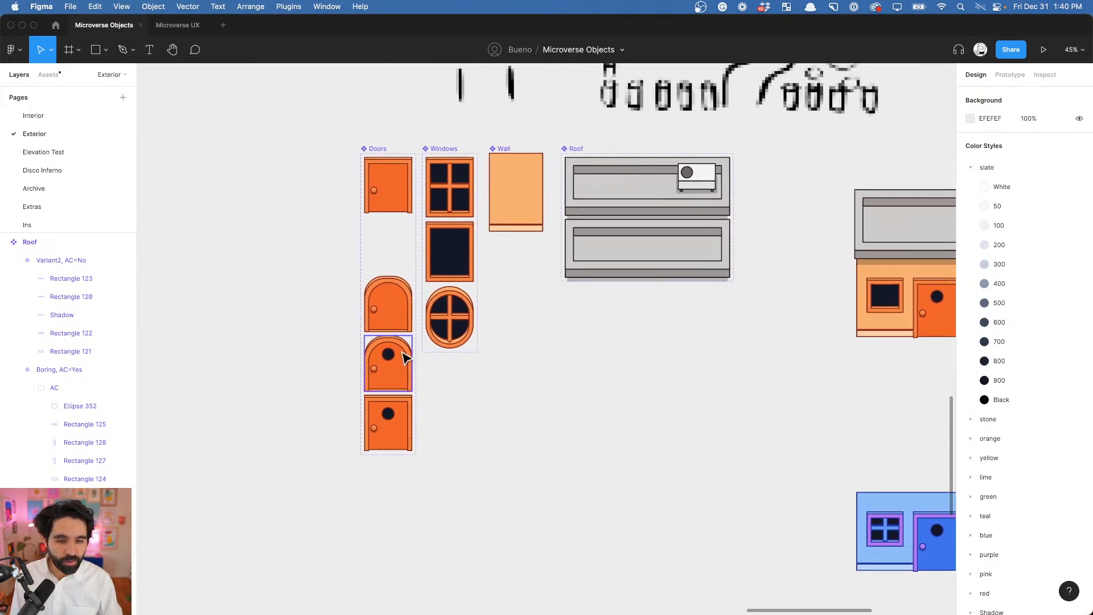
pyautogui.scroll(5, 403, 356)
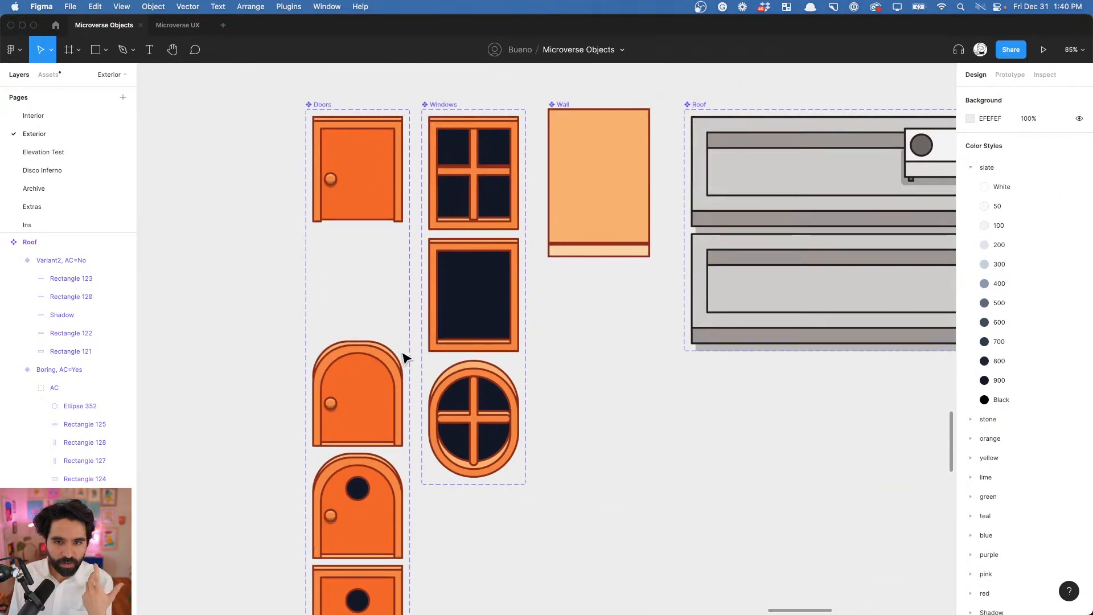
pyautogui.scroll(-6, 403, 356)
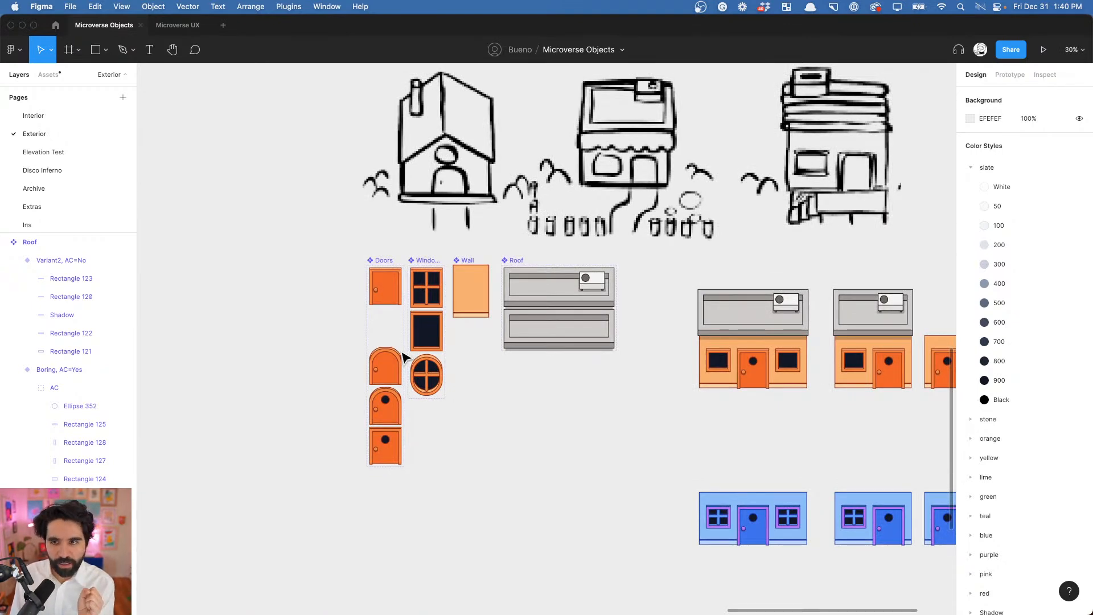
pyautogui.scroll(2, 706, 204)
pyautogui.hscroll(1, 706, 204)
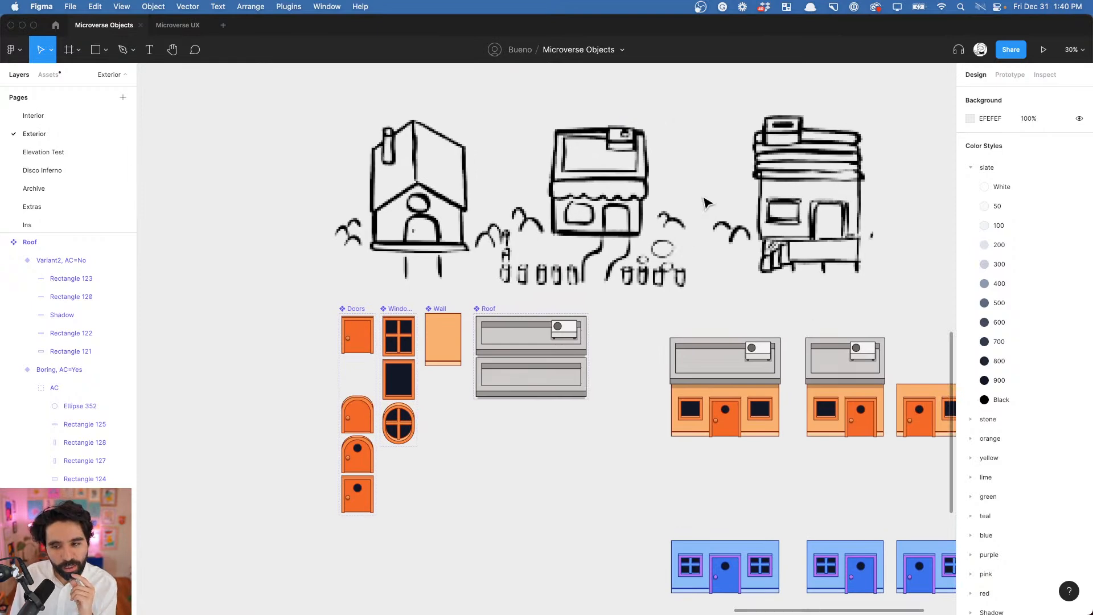
pyautogui.scroll(-1, 706, 203)
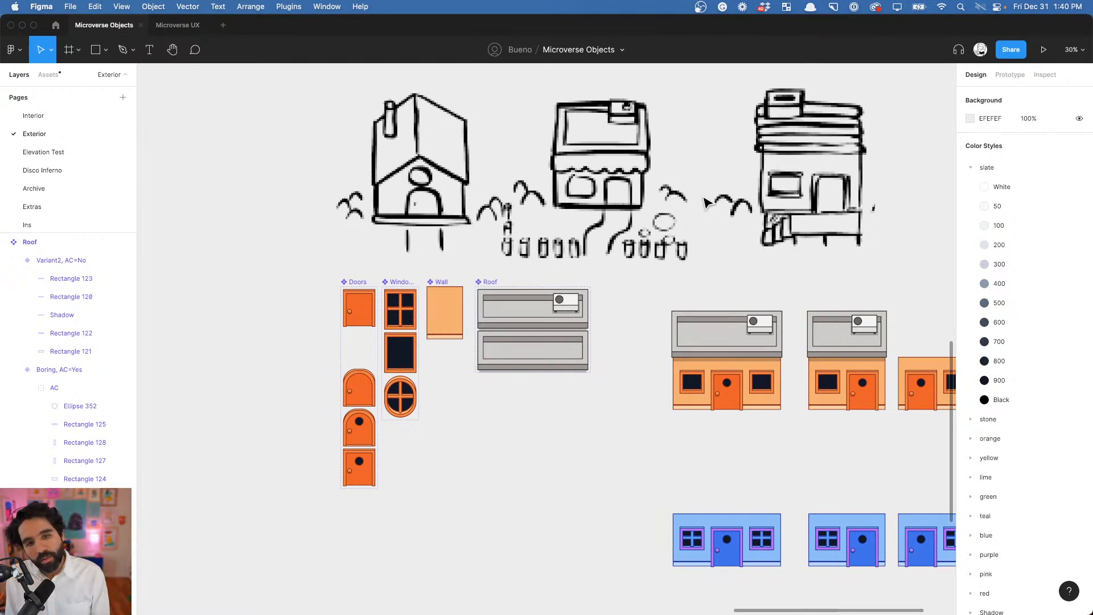
# - Switch to Chrome to check the YouTube live chat for new messages, and to OBS to check the stream status
pyautogui.press('super+Tab')
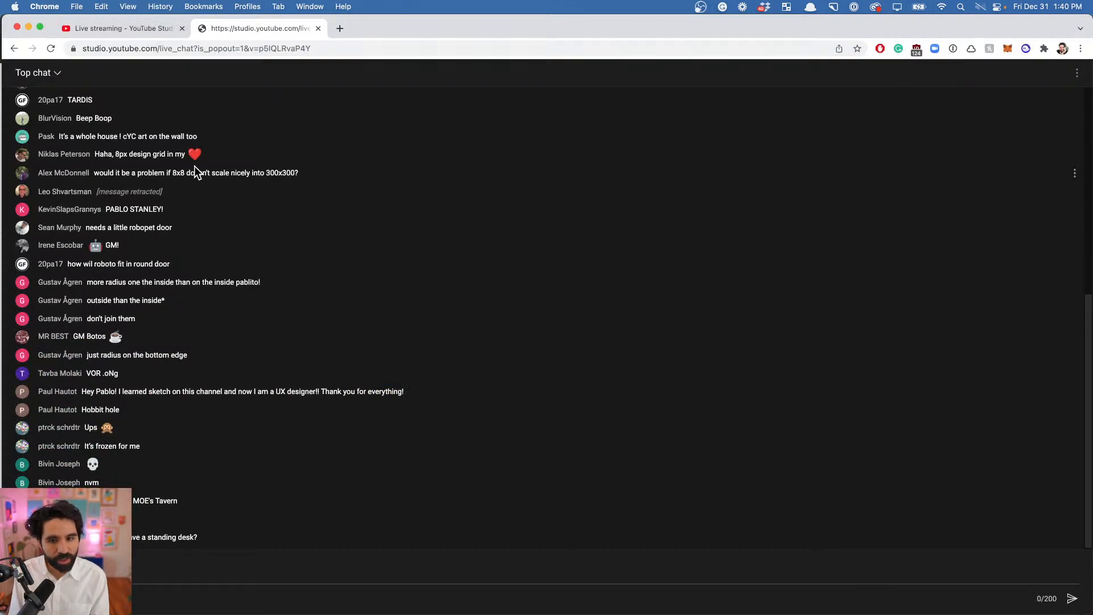
pyautogui.press('super+Tab')
pyautogui.press('super+Tab')
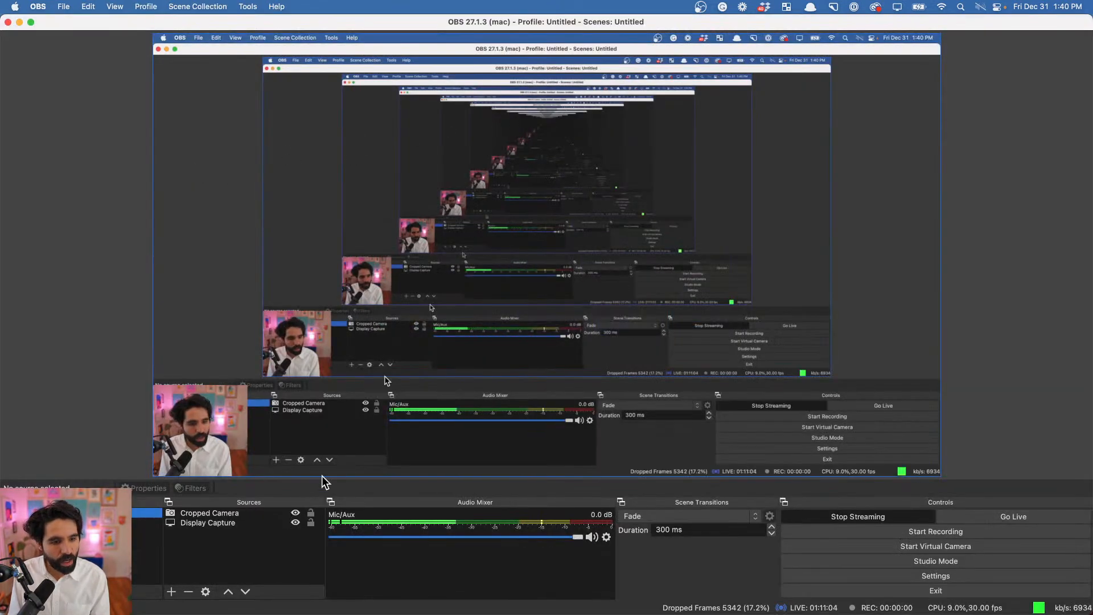